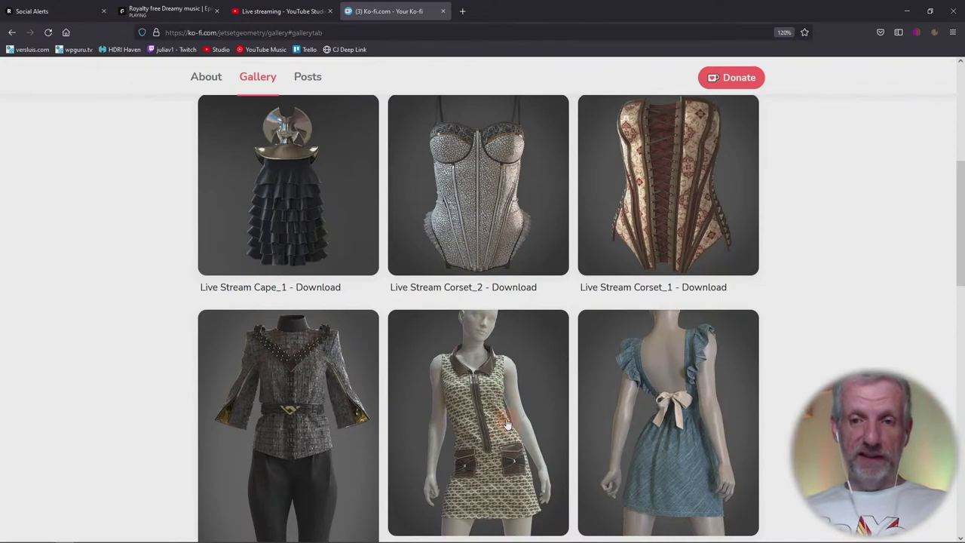
# - Open the Live Stream Dress_1 - Download post in the gallery and bring up its download link
pyautogui.scroll(-2, 507, 418)
pyautogui.scroll(-1, 507, 426)
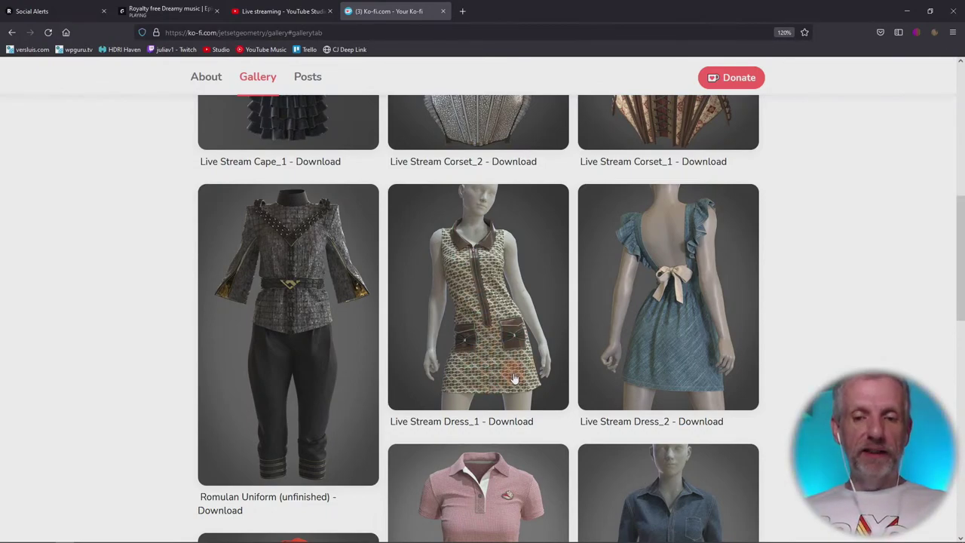
pyautogui.click(499, 334)
pyautogui.scroll(-3, 569, 280)
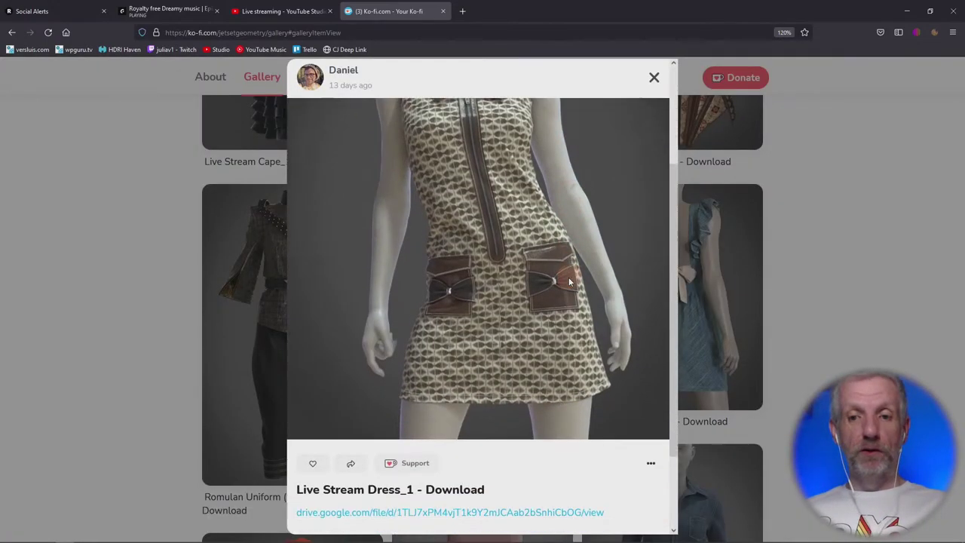
pyautogui.scroll(2, 569, 280)
pyautogui.scroll(-3, 568, 282)
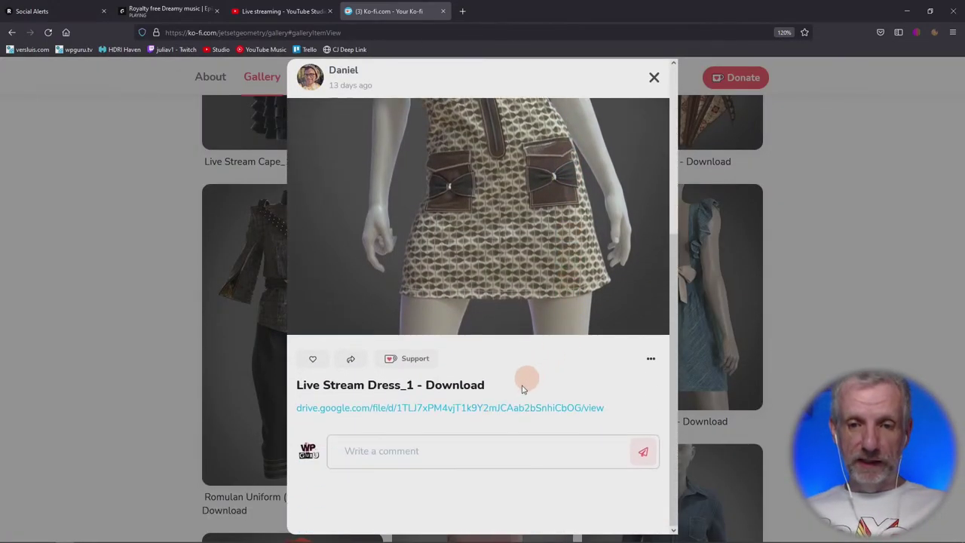
# - Download Stream_Dress_1.zprj from the post's Google Drive link, choosing to save the file
pyautogui.click(509, 408)
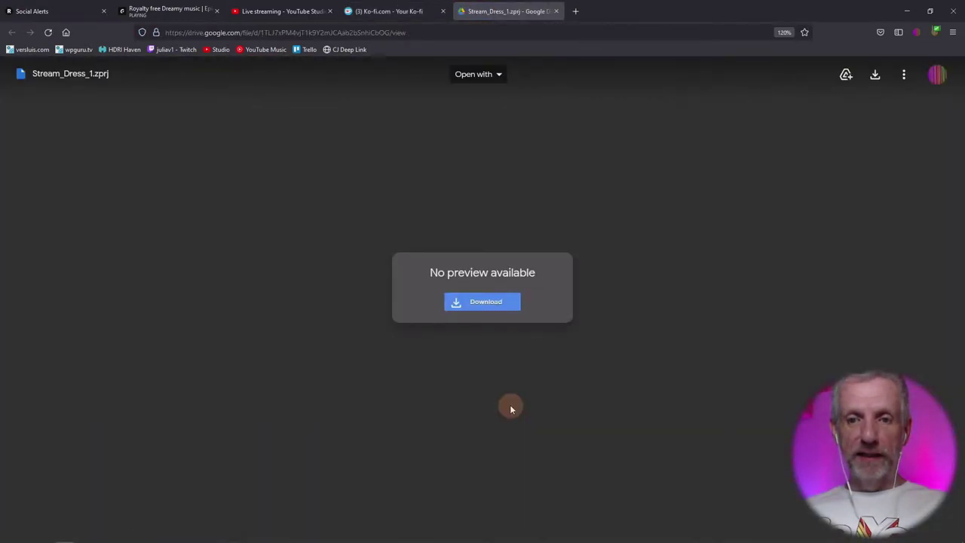
pyautogui.click(487, 305)
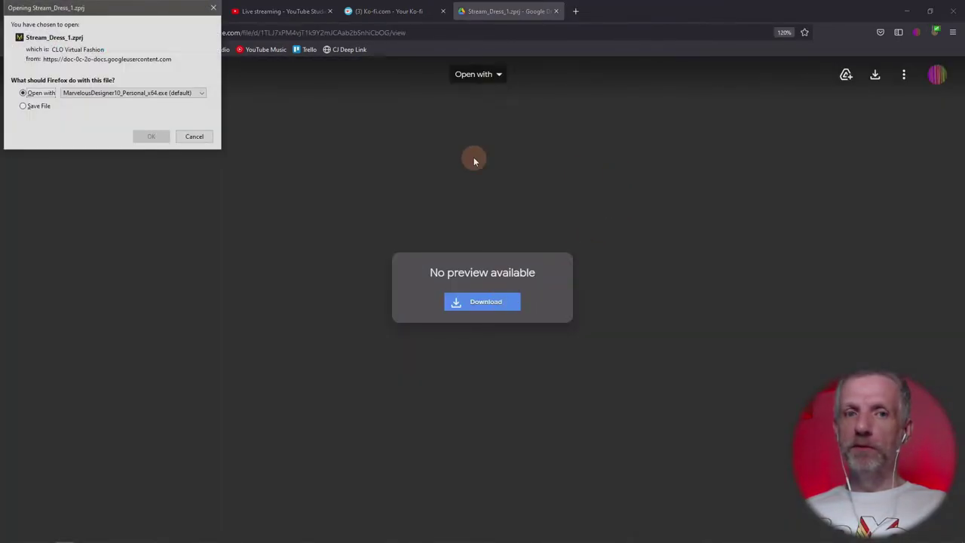
pyautogui.click(24, 106)
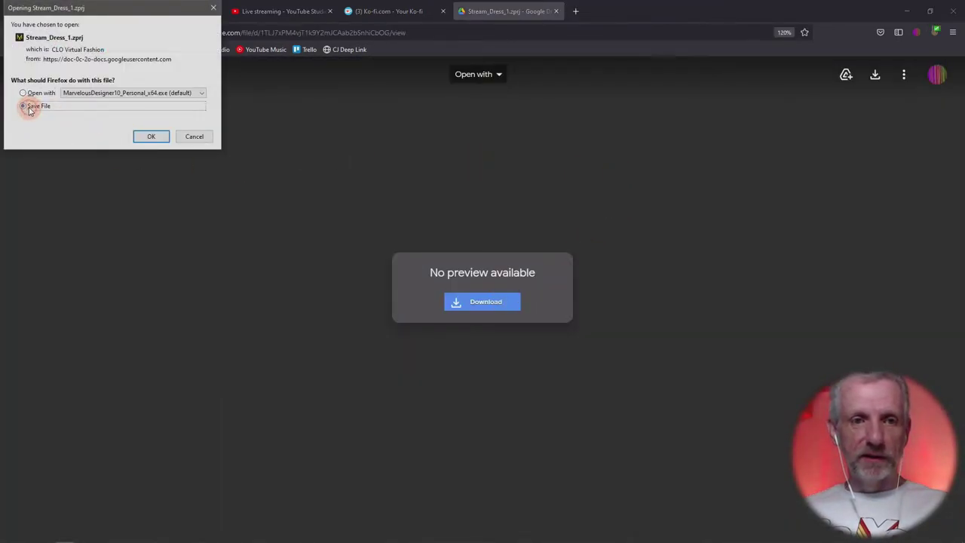
pyautogui.click(159, 139)
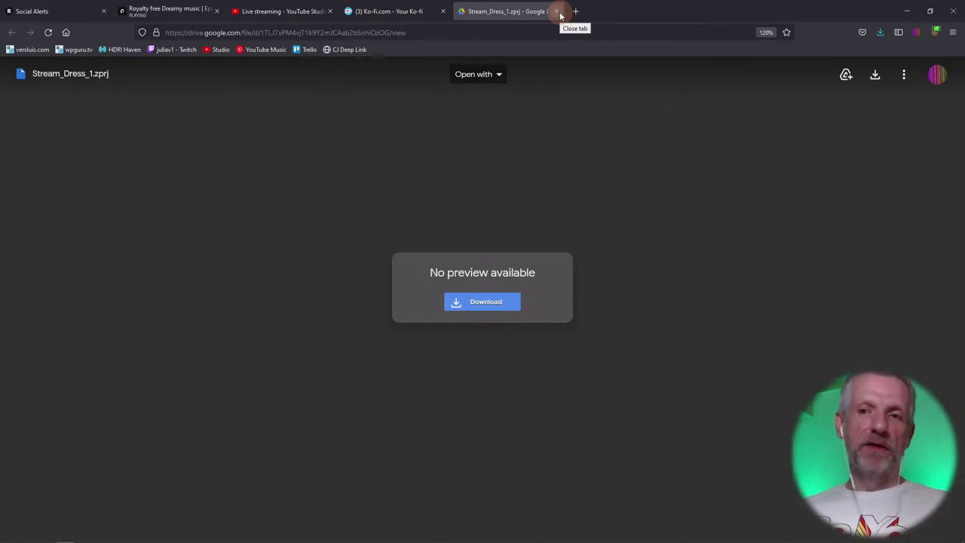
# - Minimize the browser and DAZ Studio to reach the project folder window, and open a second File Explorer window
pyautogui.click(907, 12)
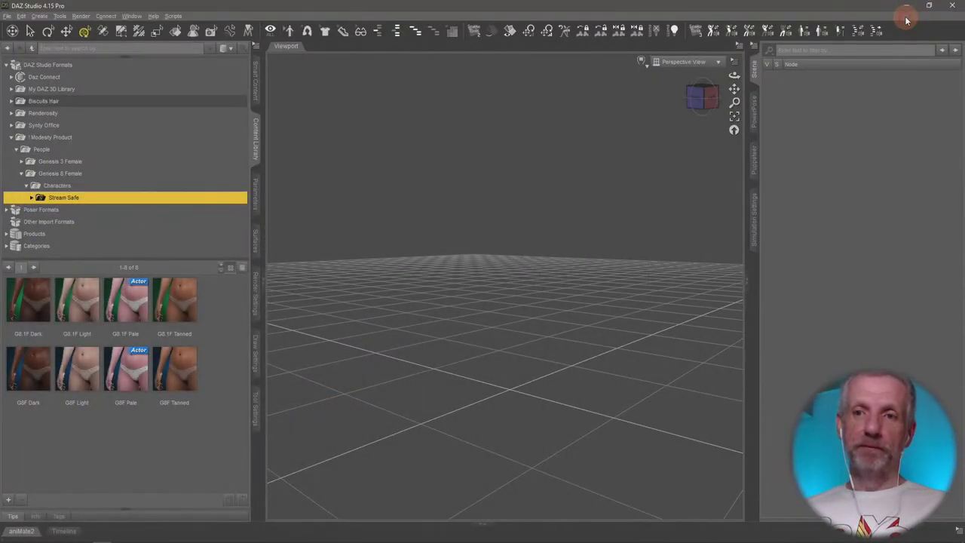
pyautogui.click(912, 9)
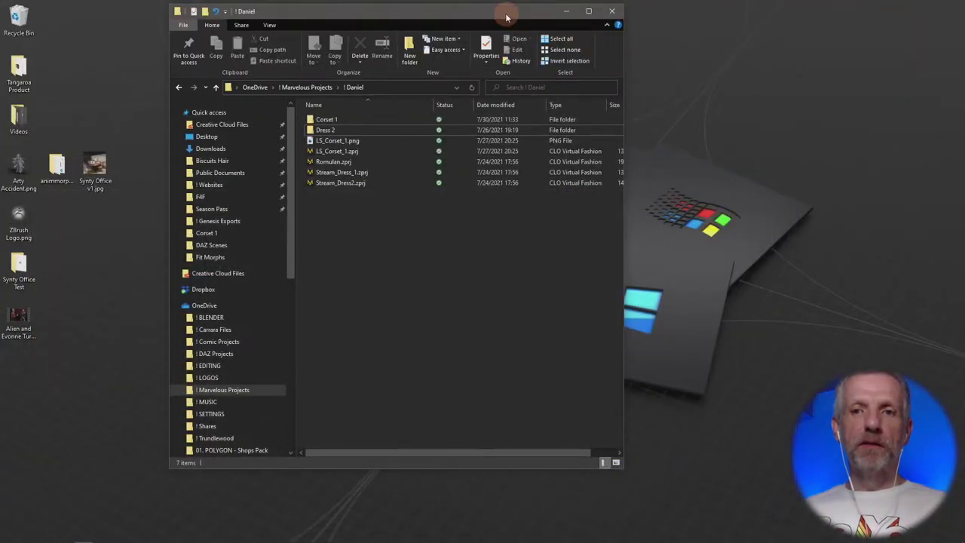
pyautogui.moveTo(506, 17); pyautogui.dragTo(347, 22)
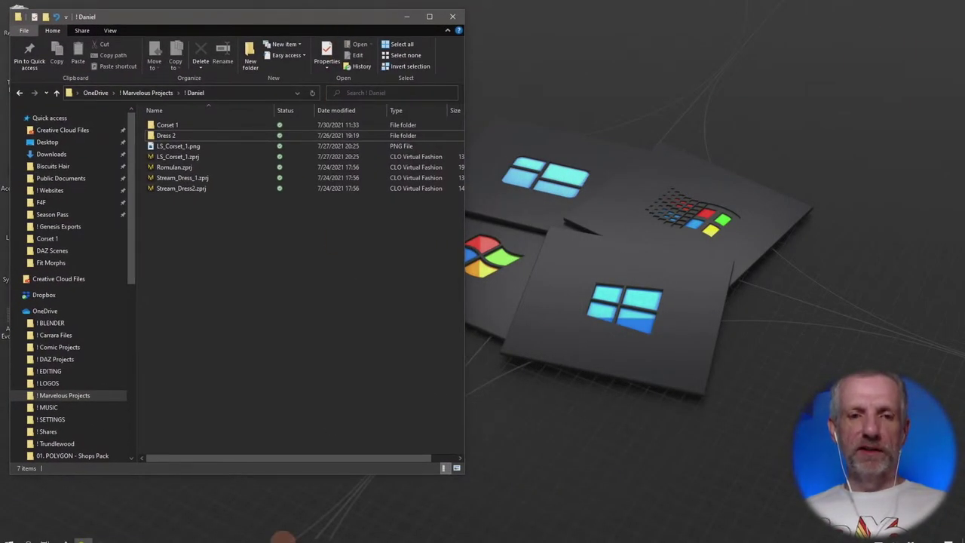
pyautogui.rightClick(82, 534)
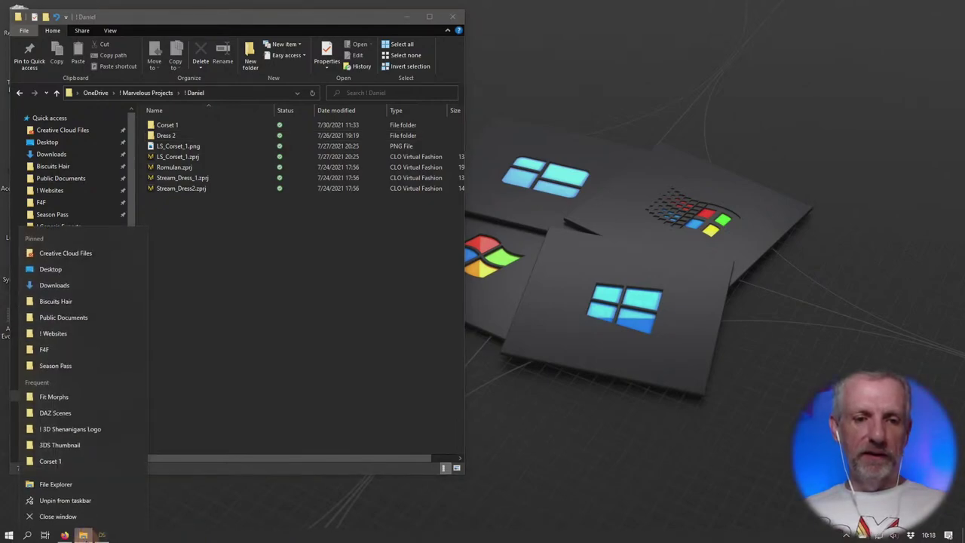
pyautogui.click(101, 487)
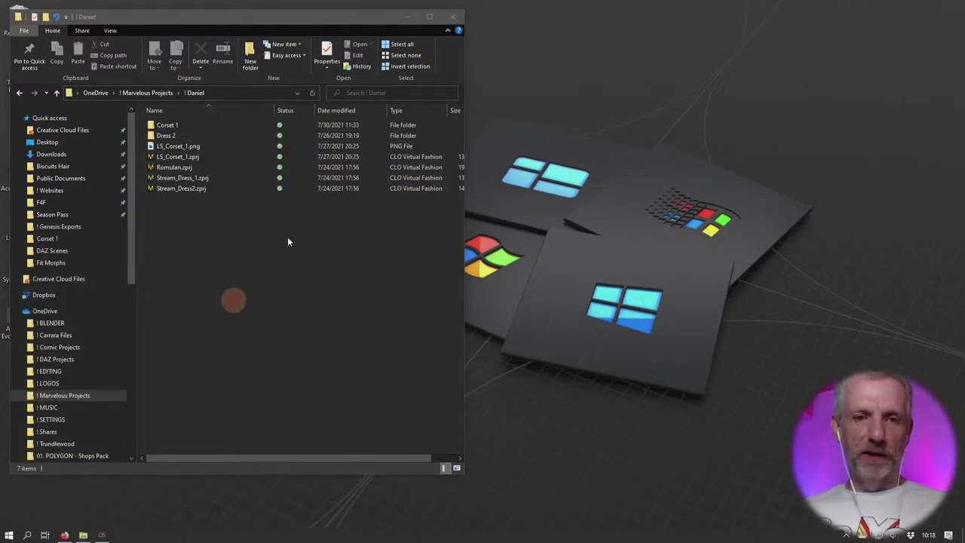
# - Place the new window beside the project folder, show Downloads in it, and locate Stream_Dress_1.zprj in both folders
pyautogui.moveTo(285, 31); pyautogui.dragTo(731, 25)
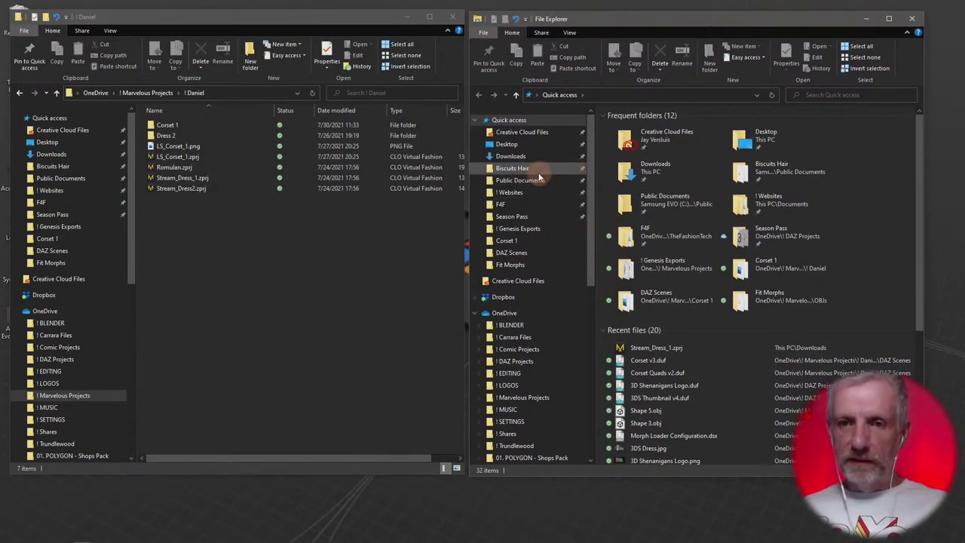
pyautogui.click(510, 156)
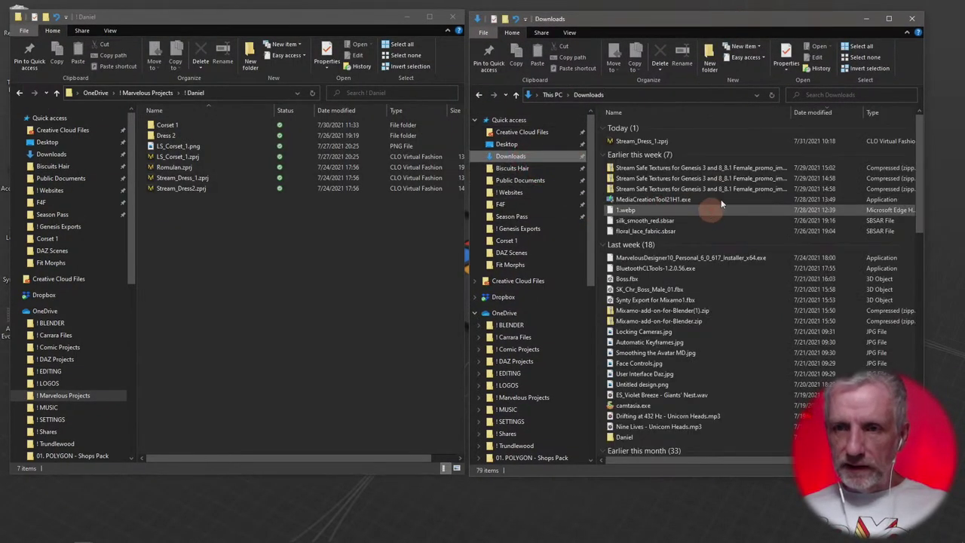
pyautogui.click(650, 141)
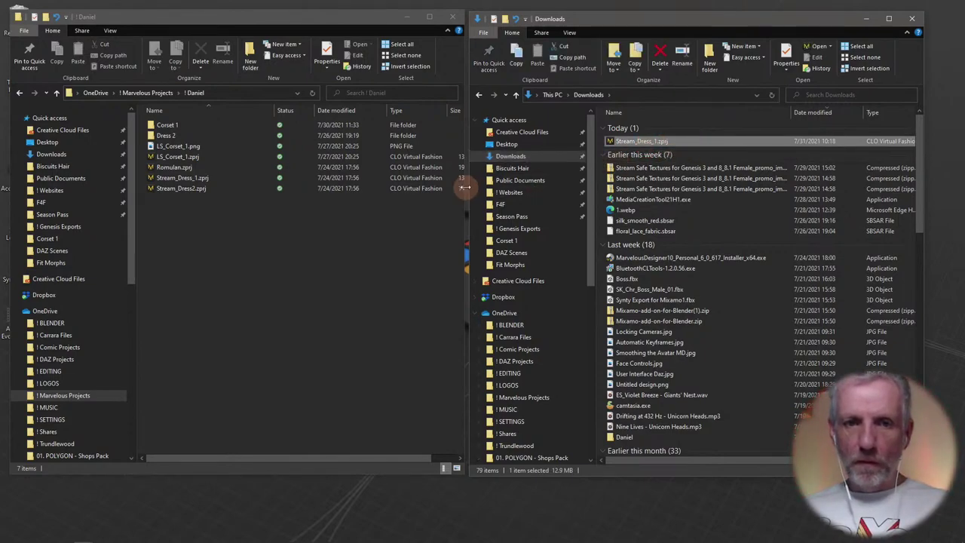
pyautogui.click(198, 178)
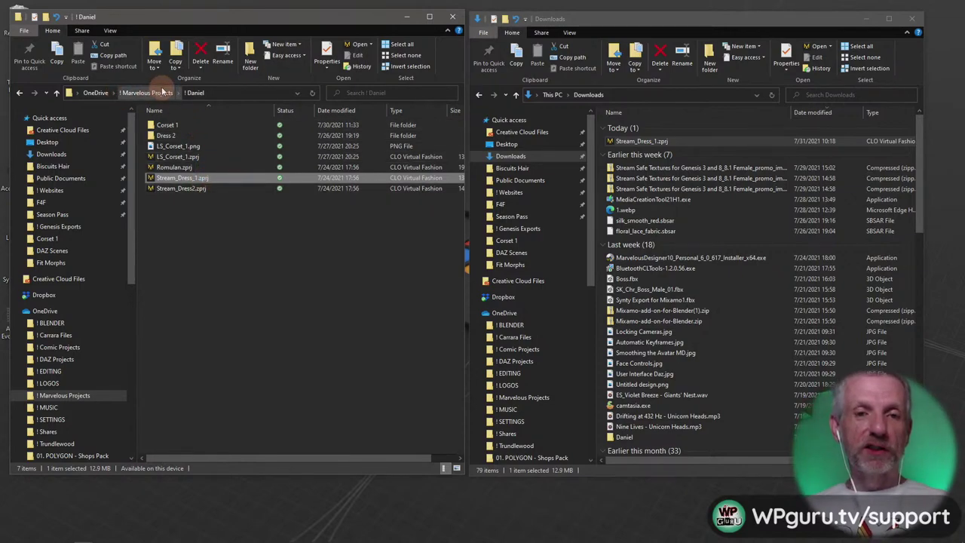
# - Create a new folder named Stream Dress 1 in the project folder
pyautogui.click(203, 93)
pyautogui.rightClick(200, 240)
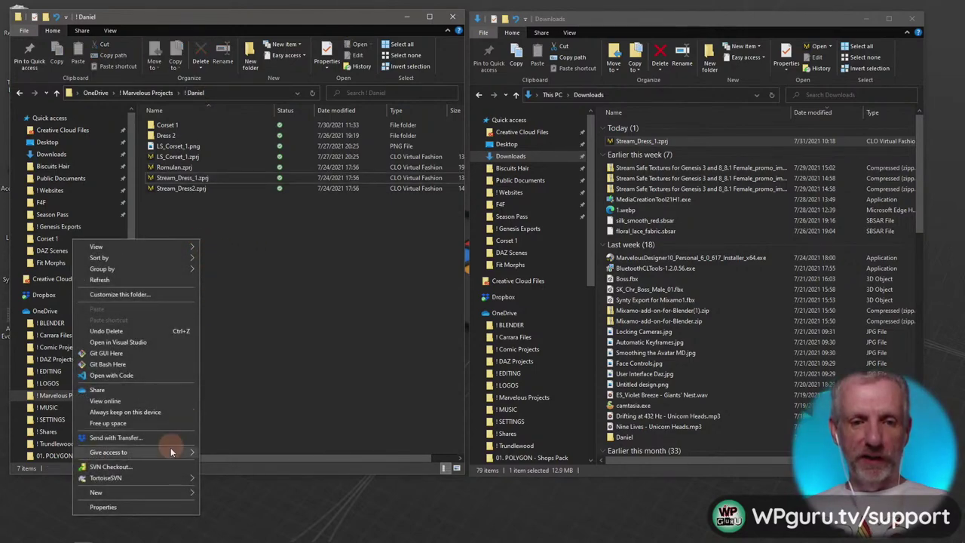
pyautogui.moveTo(167, 493)
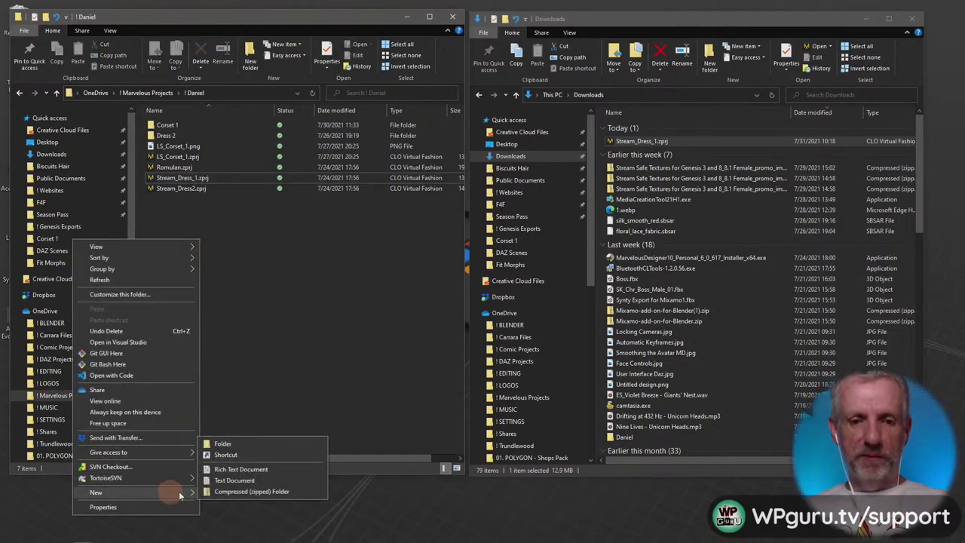
pyautogui.click(246, 441)
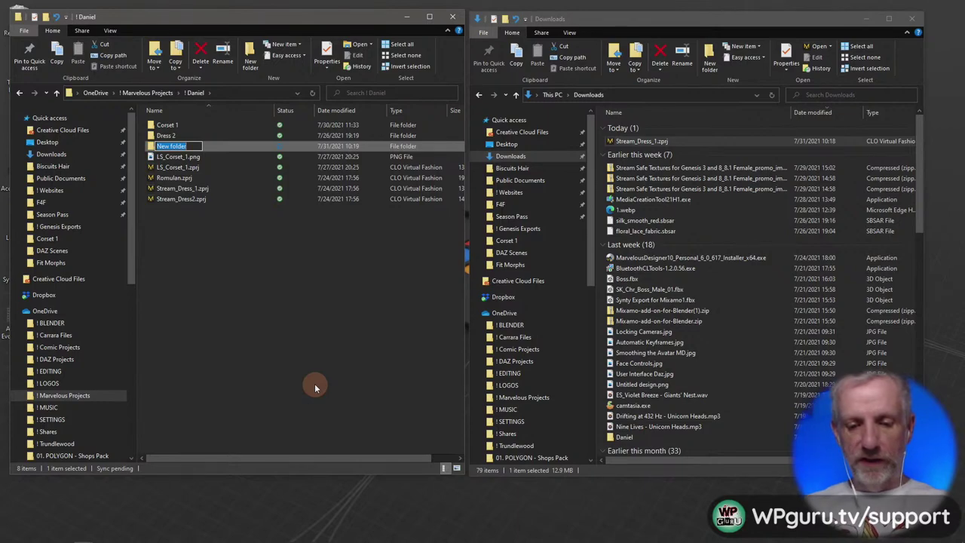
pyautogui.write('Stream Dress')
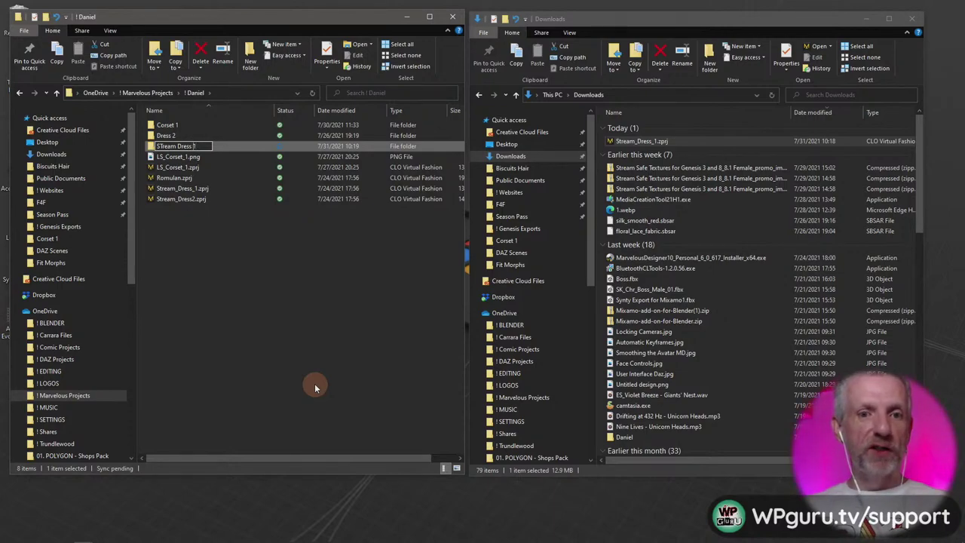
pyautogui.write('1')
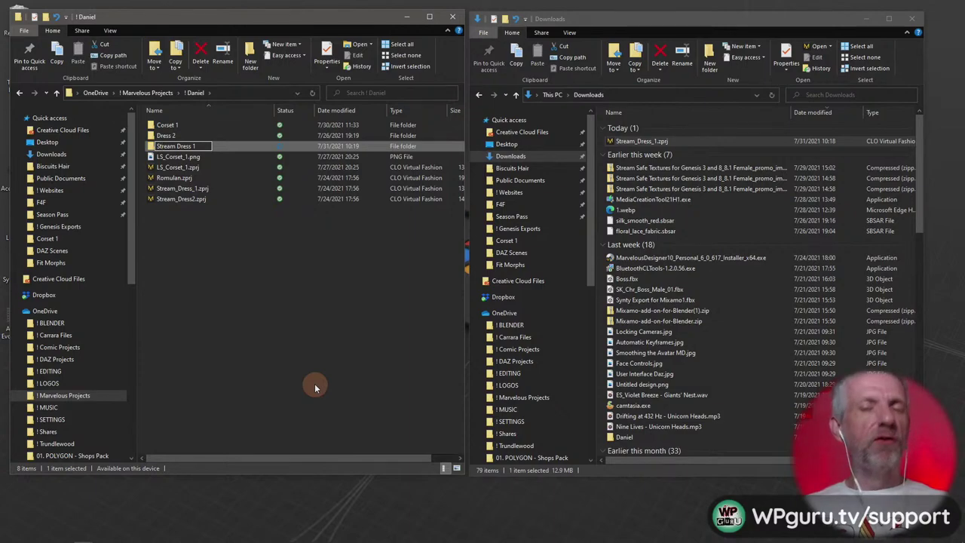
pyautogui.click(314, 383)
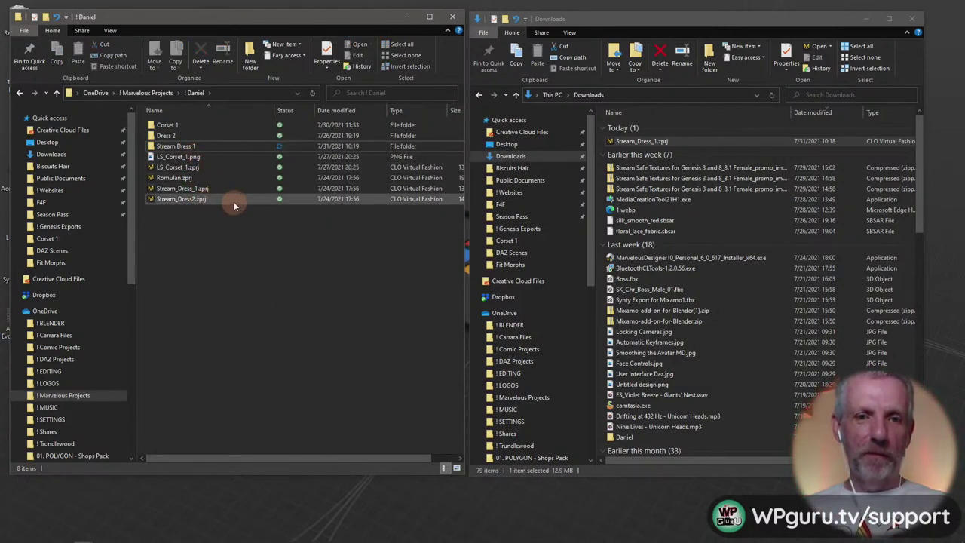
# - Copy Stream_Dress_1.zprj in Downloads and open the Stream Dress 1 folder
pyautogui.click(632, 141)
pyautogui.moveTo(637, 142); pyautogui.dragTo(214, 148)
pyautogui.doubleClick(215, 147)
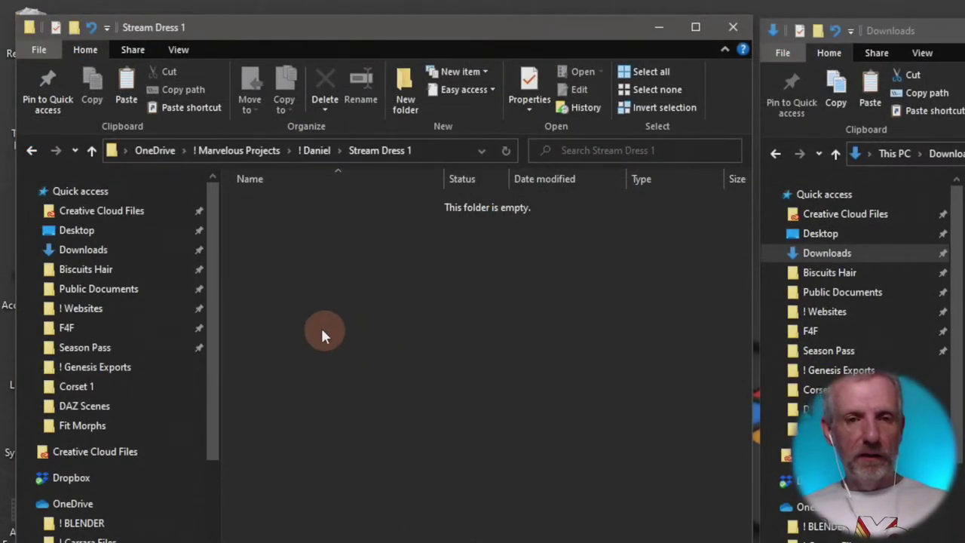
# - Create a subfolder named OBJs inside Stream Dress 1
pyautogui.rightClick(321, 332)
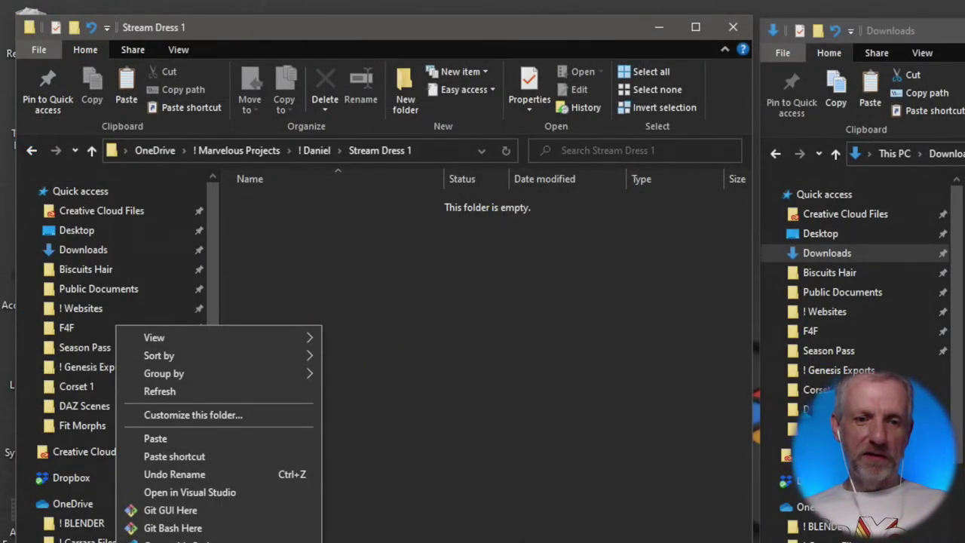
pyautogui.click(432, 540)
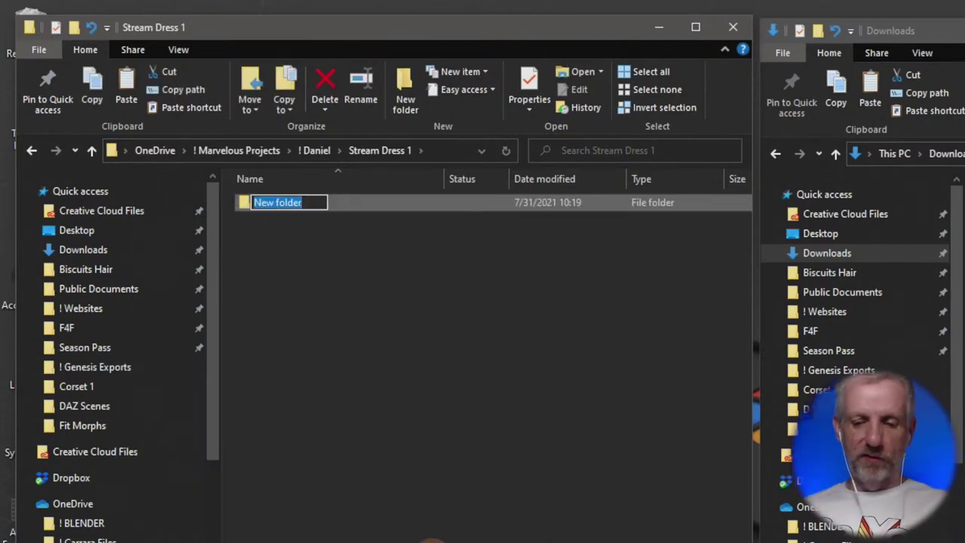
pyautogui.write('OBJs')
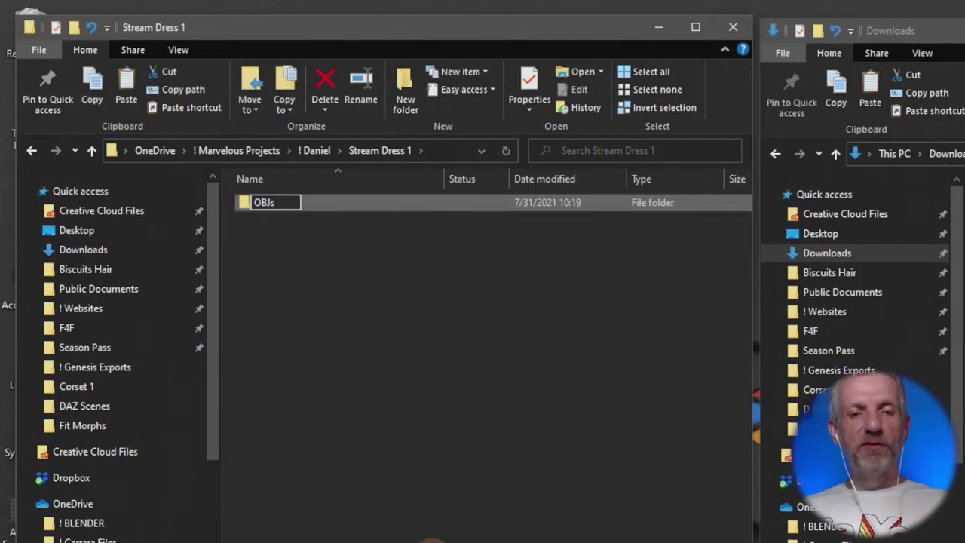
pyautogui.click(432, 540)
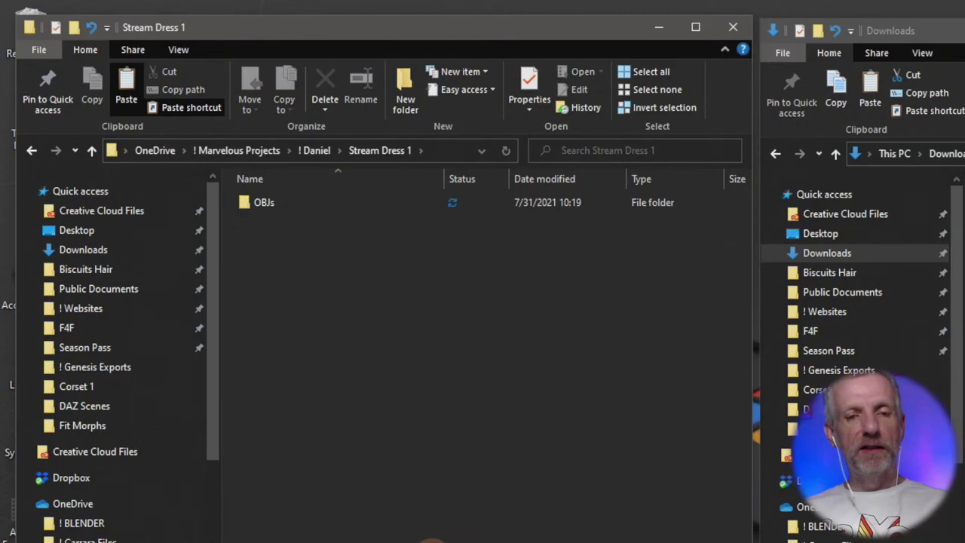
# - Create a subfolder named ! Dress Product inside Stream Dress 1 and open it
pyautogui.rightClick(304, 320)
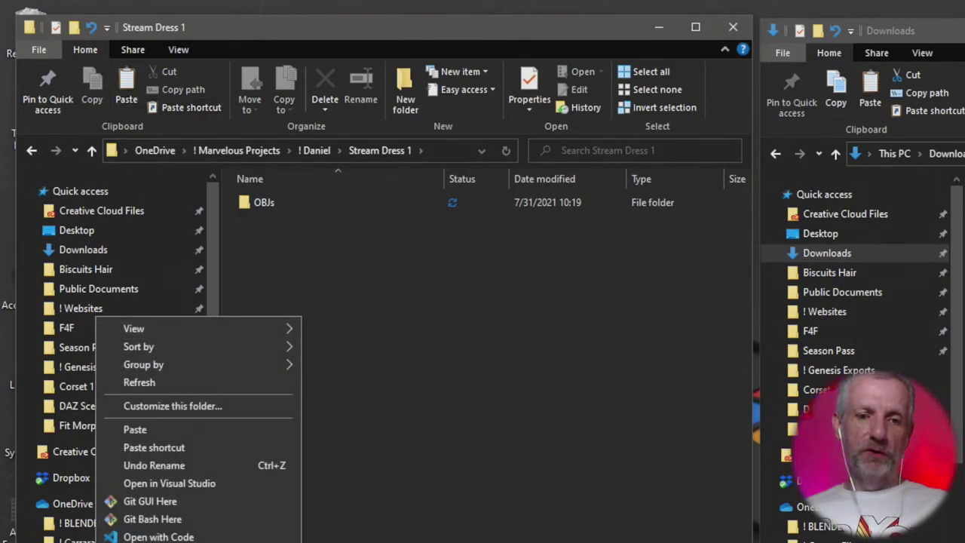
pyautogui.click(386, 538)
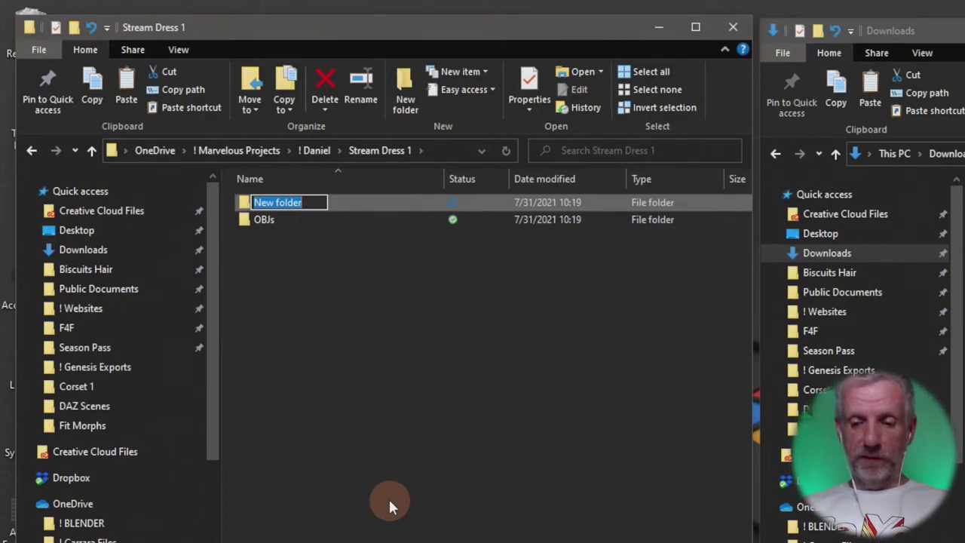
pyautogui.write('Products')
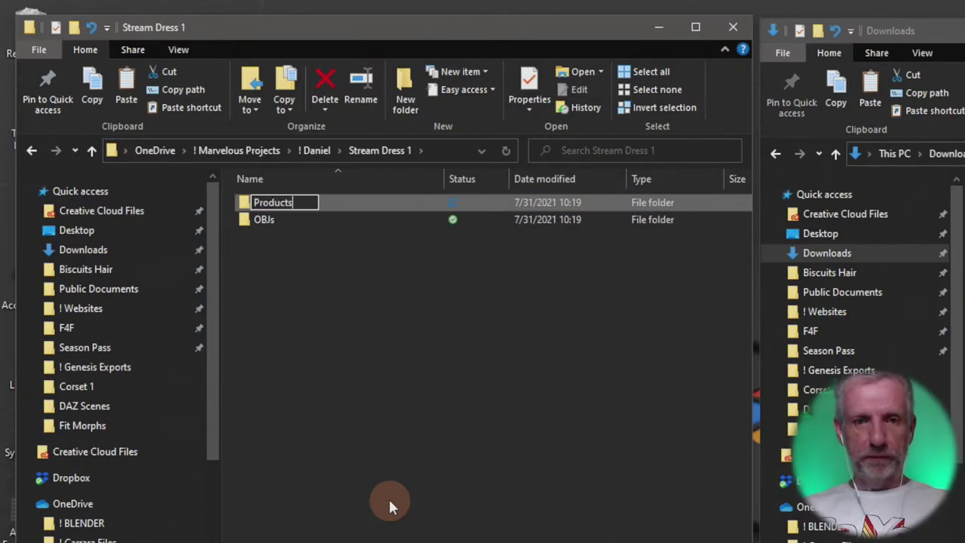
pyautogui.press('BackSpace')
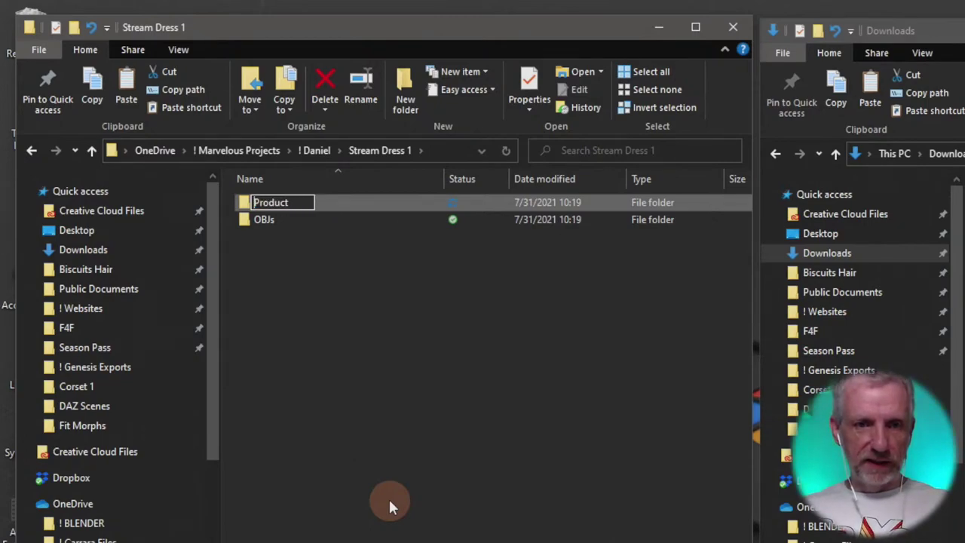
pyautogui.press('Home')
pyautogui.write('! D')
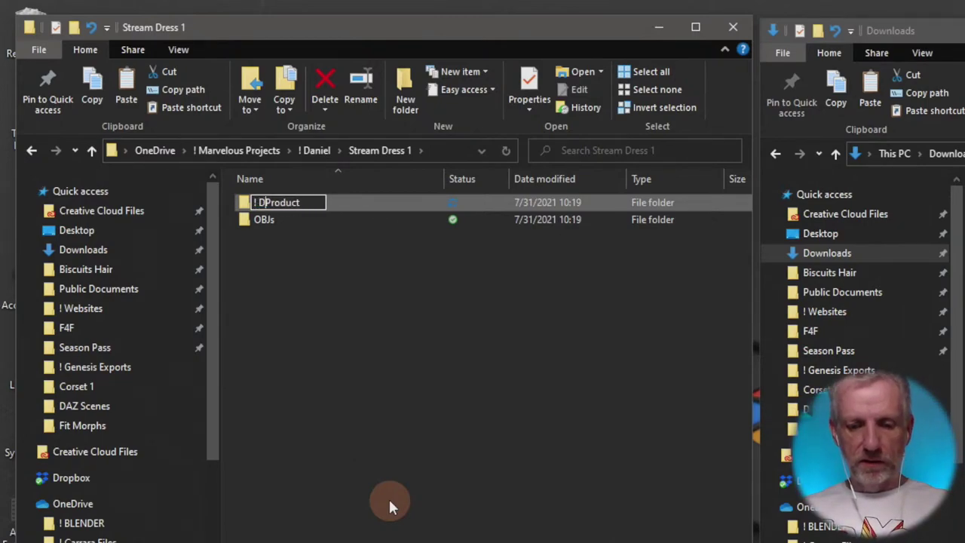
pyautogui.write('ress')
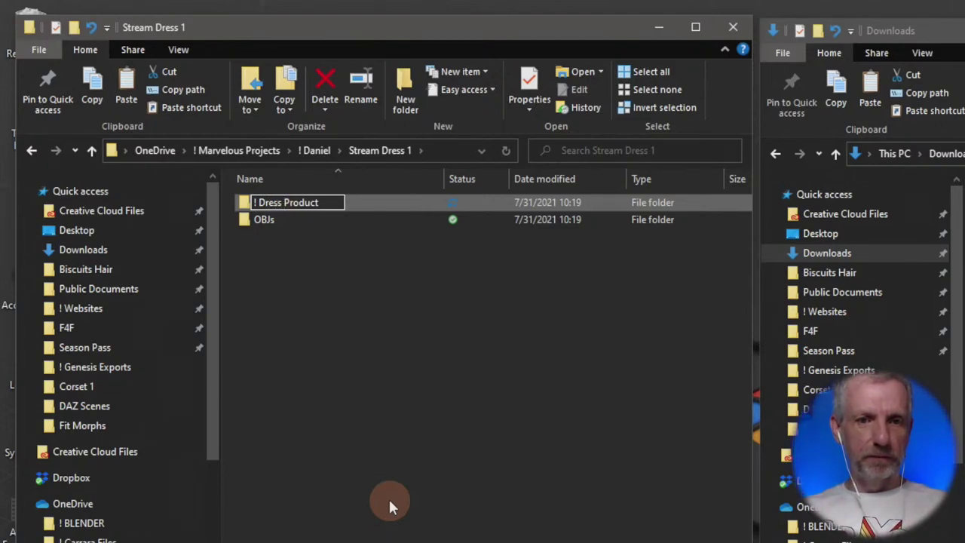
pyautogui.press('Return')
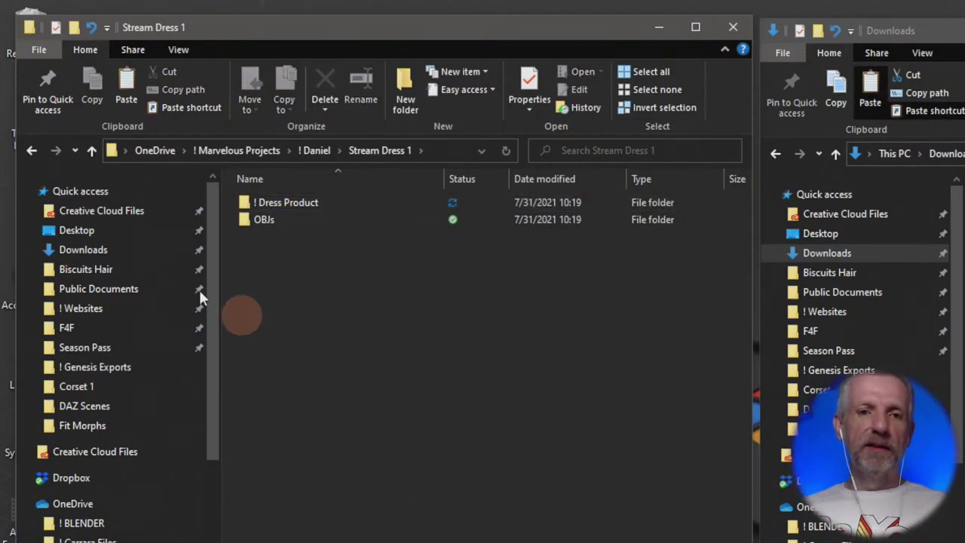
pyautogui.doubleClick(300, 204)
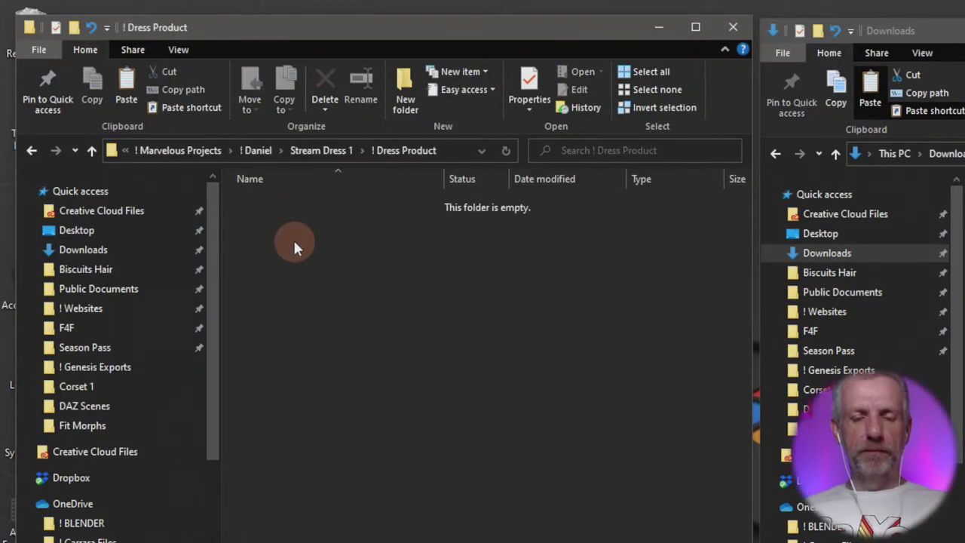
# - Create a subfolder named People inside ! Dress Product and open it
pyautogui.rightClick(292, 238)
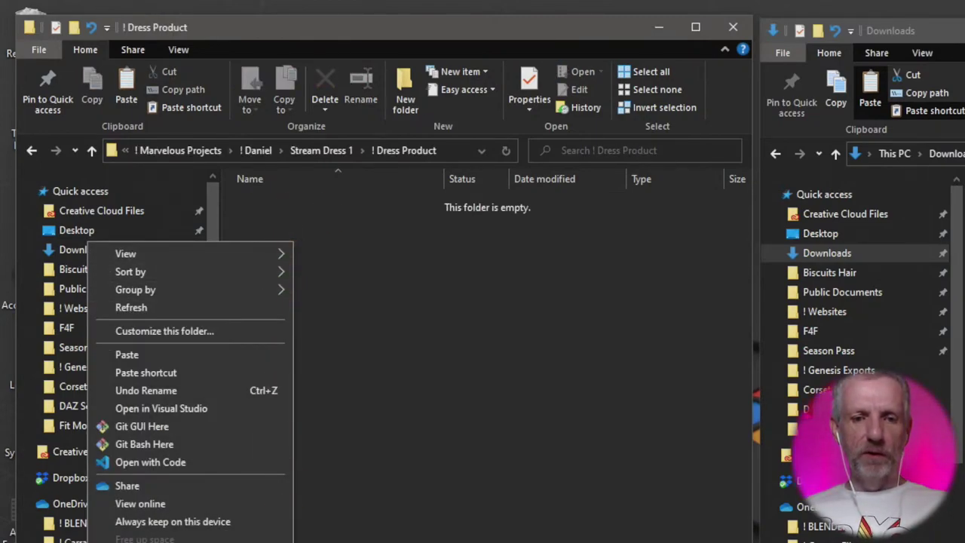
pyautogui.click(475, 481)
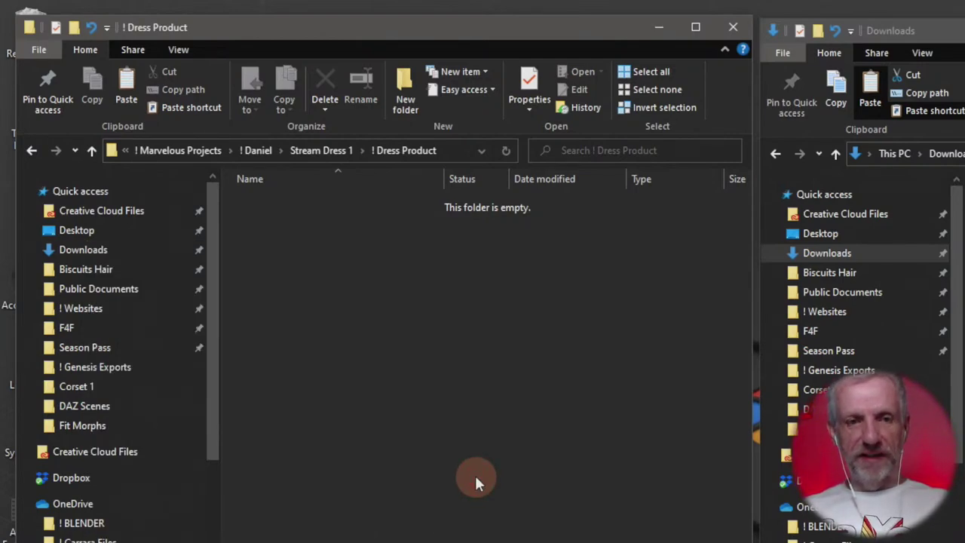
pyautogui.hotkey('ctrl', 'shift', 'n')
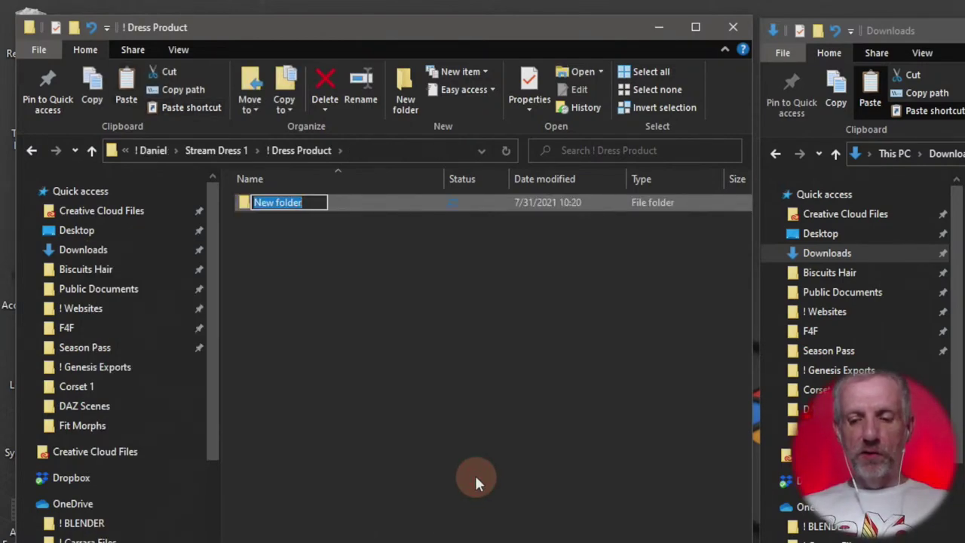
pyautogui.write('People')
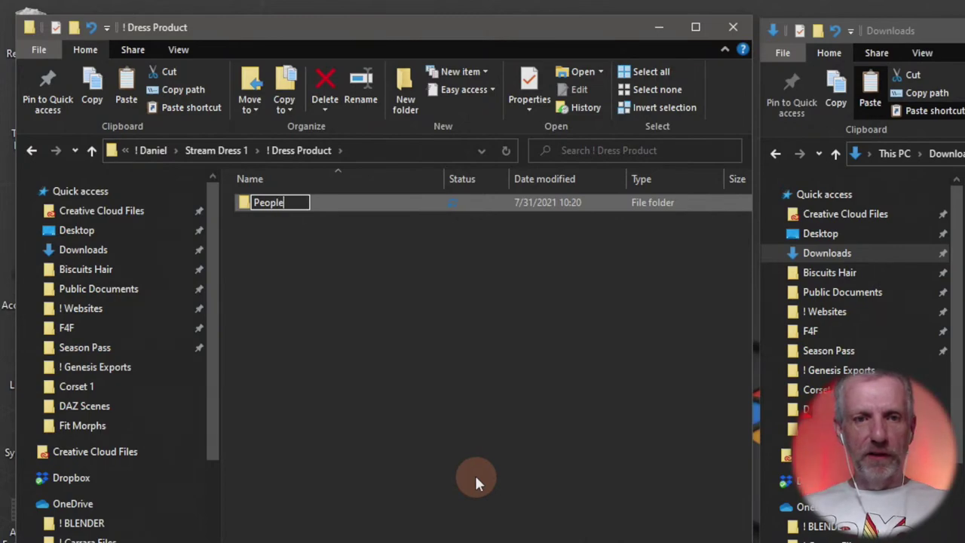
pyautogui.press('Return')
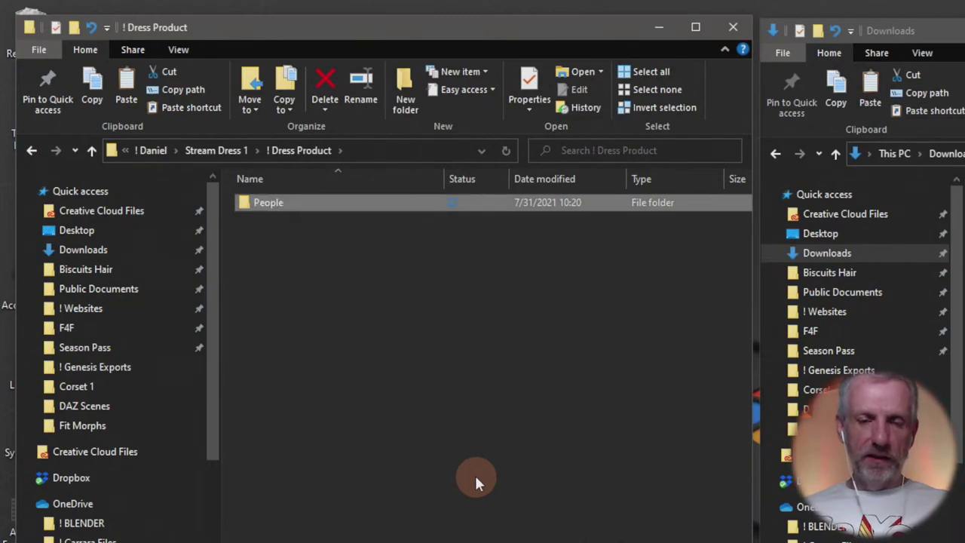
pyautogui.doubleClick(306, 205)
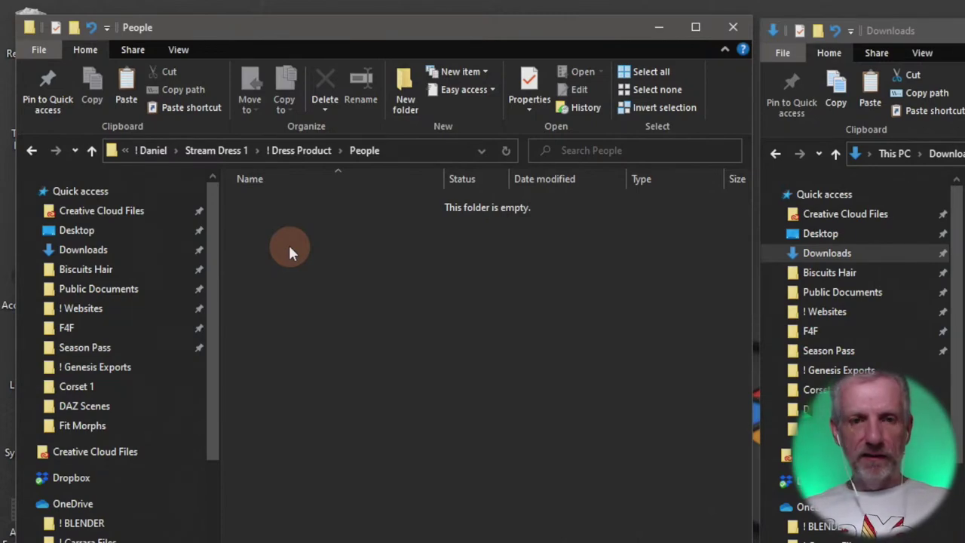
# - Create a subfolder named Genesis 8 Female inside People and open it
pyautogui.hotkey('ctrl', 'shift', 'n')
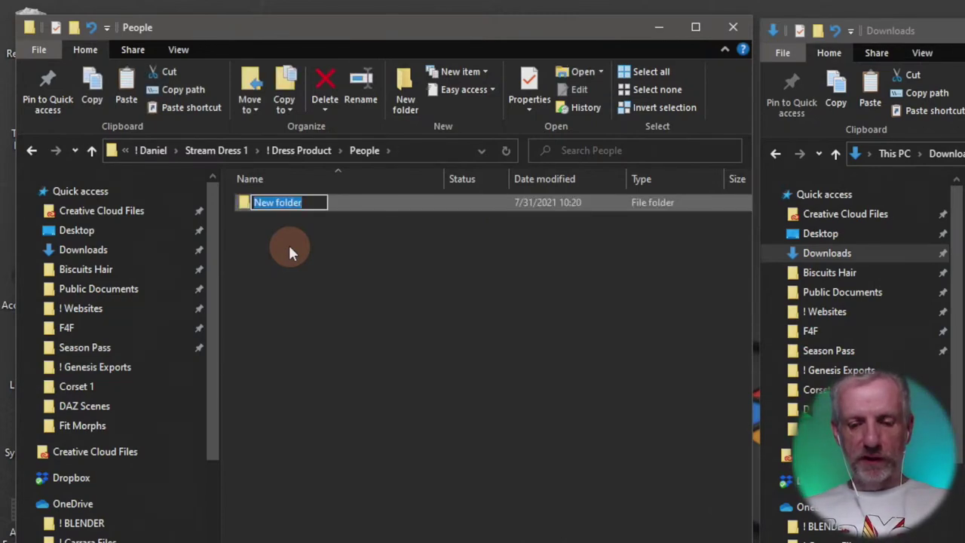
pyautogui.write('Genesis')
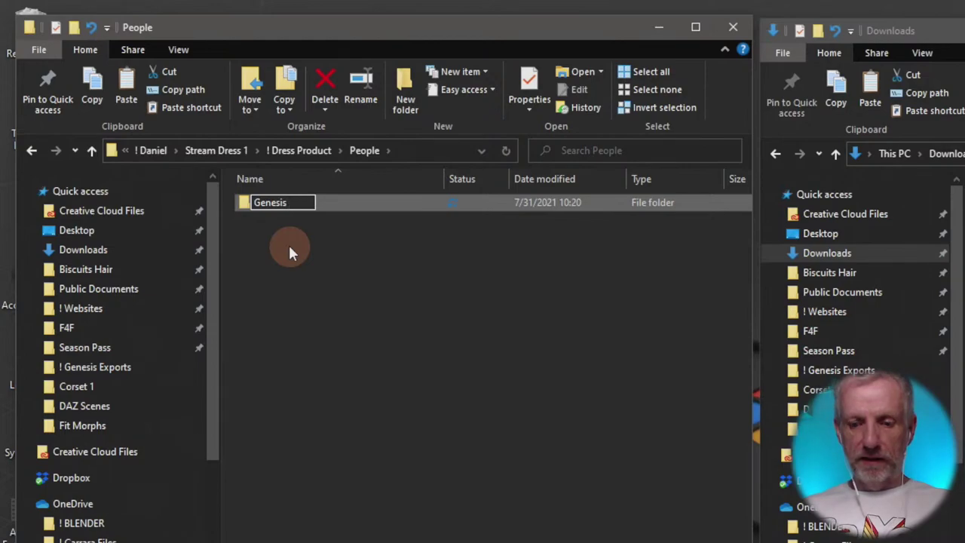
pyautogui.write(' 8 Female')
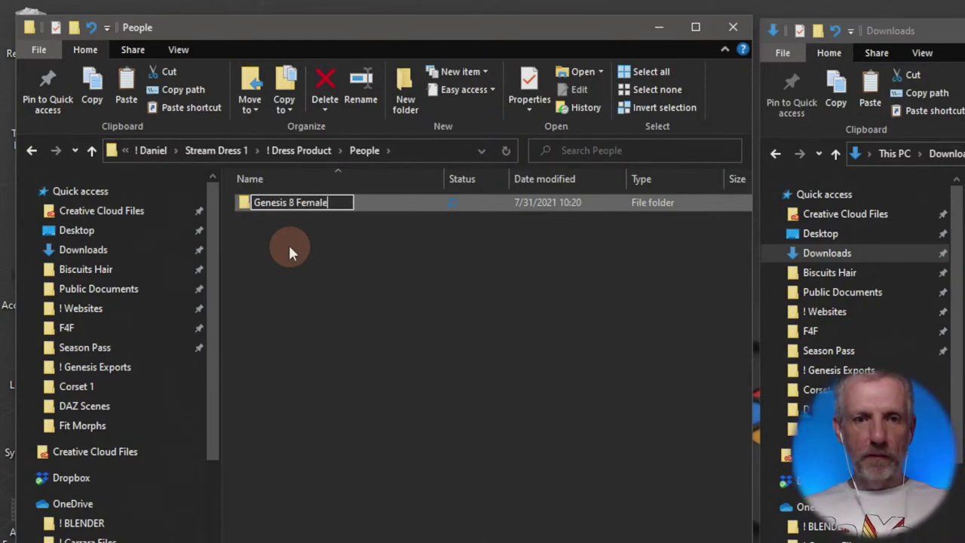
pyautogui.press('Return')
pyautogui.press('Return')
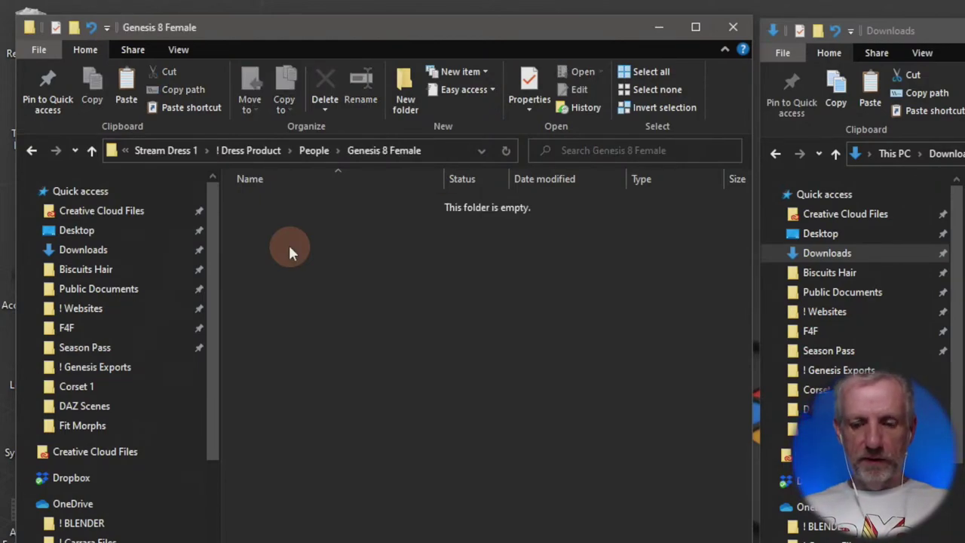
# - Create a subfolder named Clothing inside Genesis 8 Female and open it
pyautogui.hotkey('ctrl', 'shift', 'n')
pyautogui.write('Clothing')
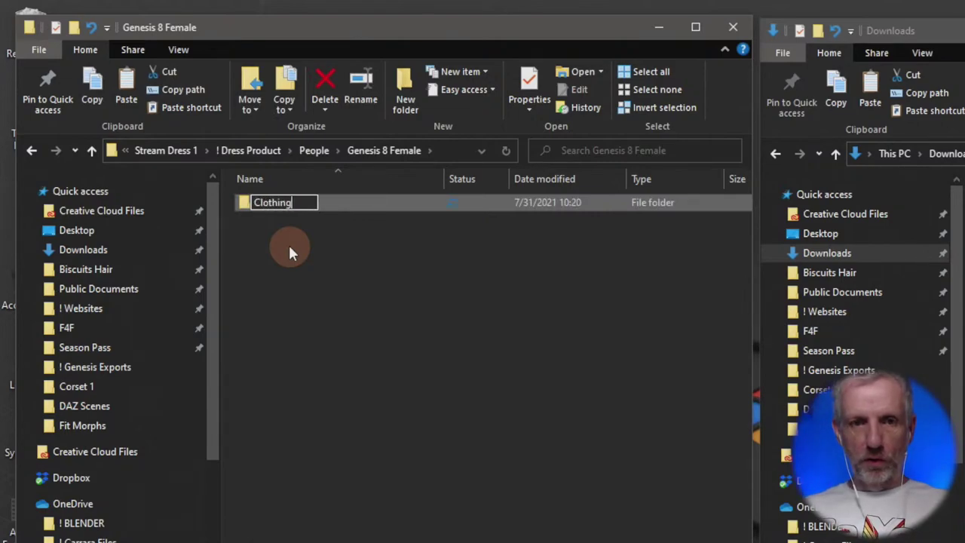
pyautogui.press('Return')
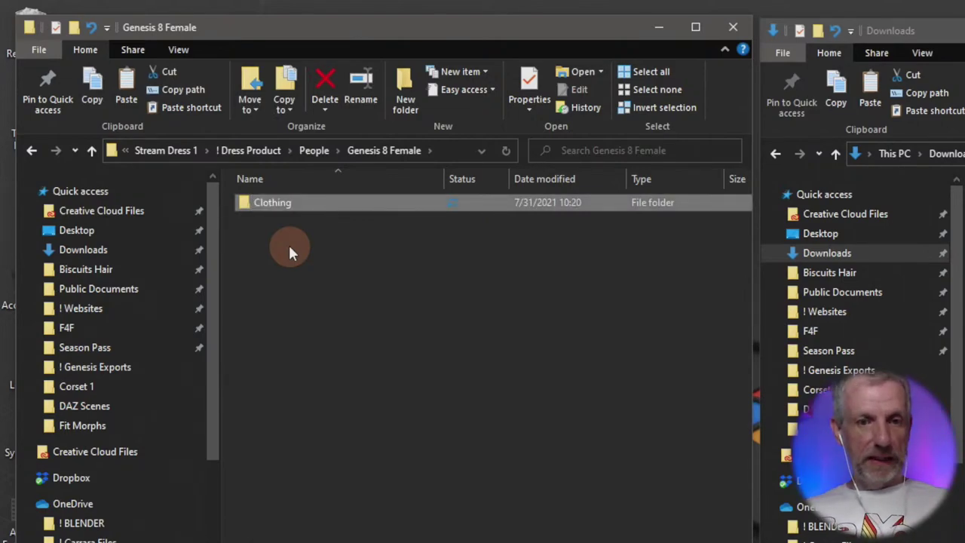
pyautogui.press('Return')
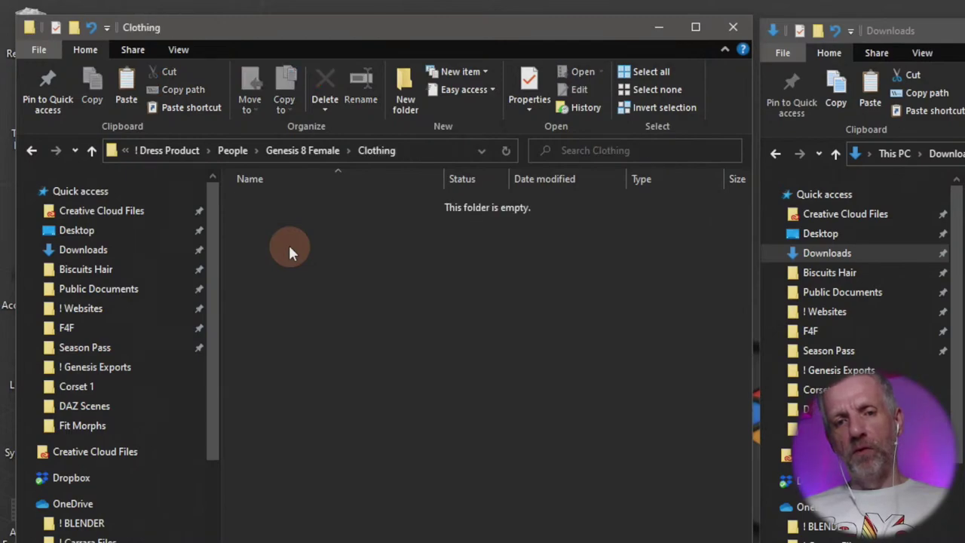
# - Create a subfolder named Stream Dress 1 inside Clothing and open it
pyautogui.hotkey('ctrl', 'shift', 'n')
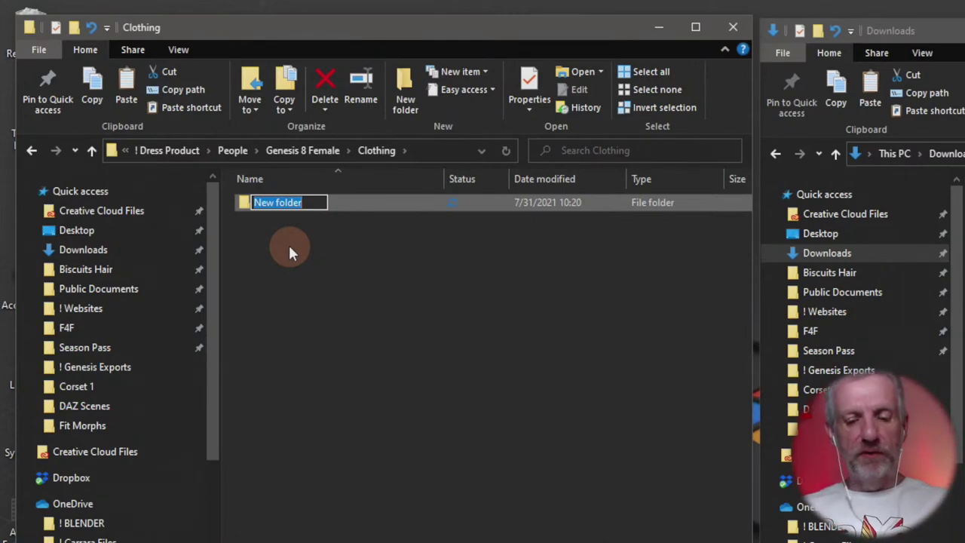
pyautogui.write('Str')
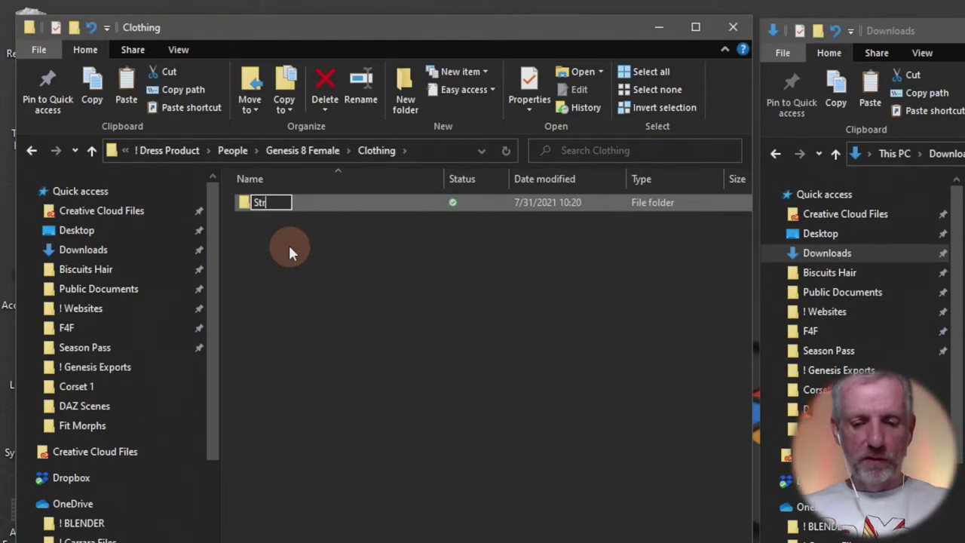
pyautogui.write('eam Dress 1')
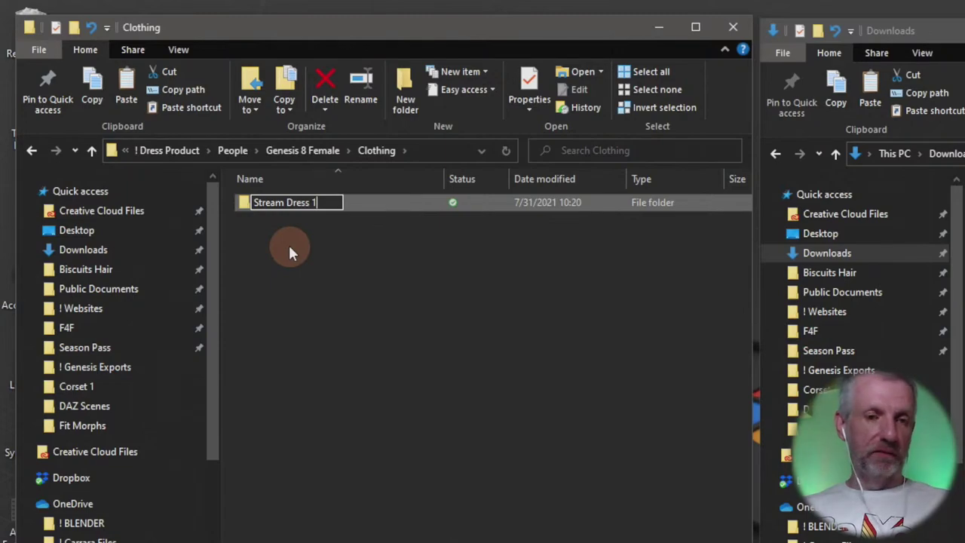
pyautogui.press('Return')
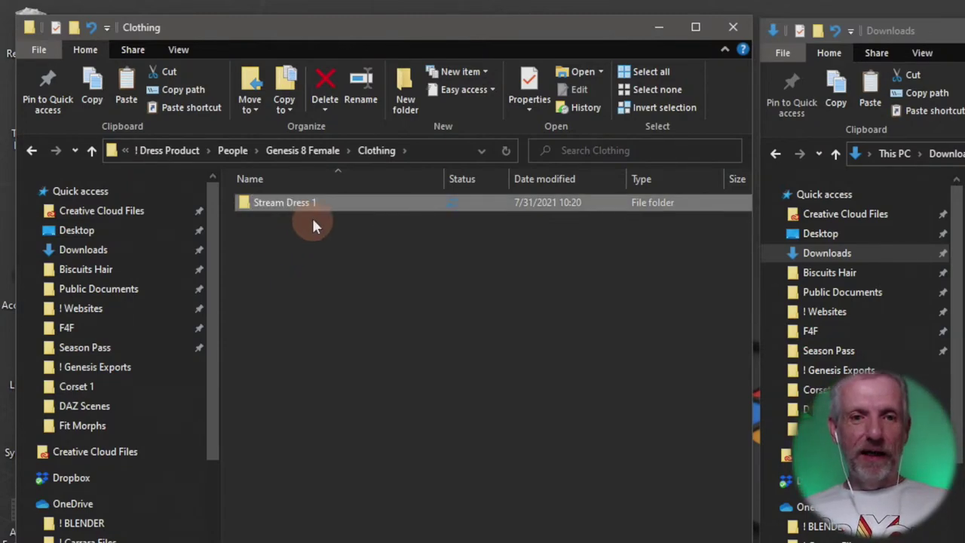
pyautogui.doubleClick(332, 205)
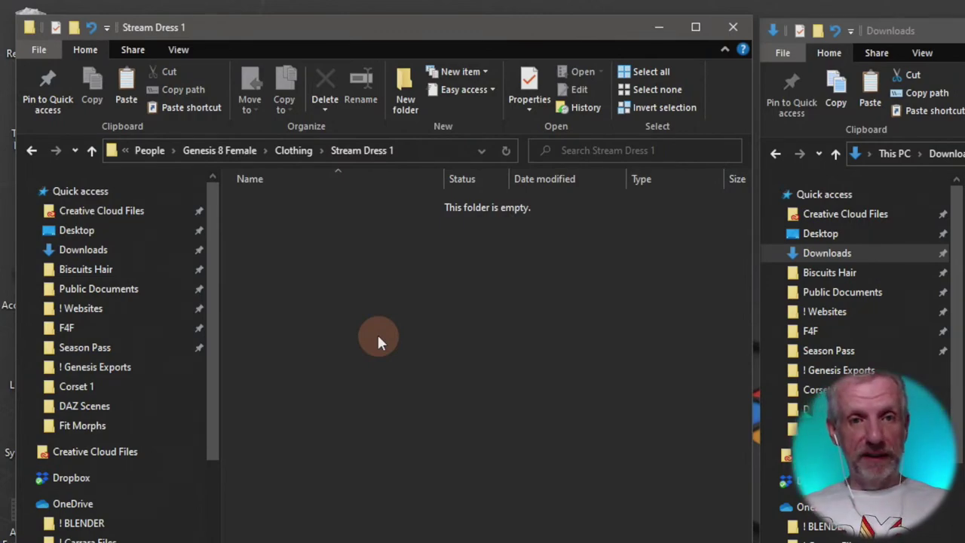
# - Go back up to ! Dress Product, create a folder named Runtime beside People, and open it
pyautogui.click(98, 152)
pyautogui.click(97, 152)
pyautogui.click(91, 151)
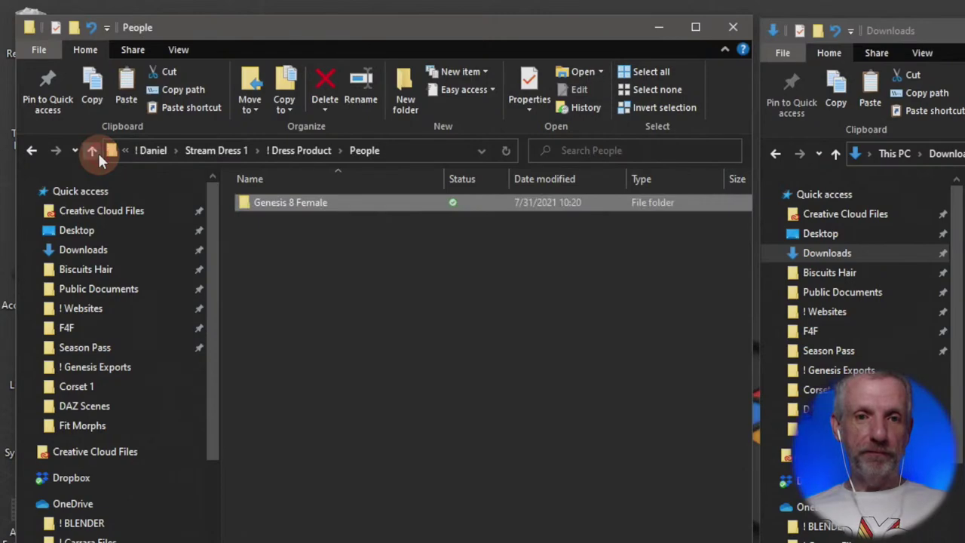
pyautogui.click(98, 151)
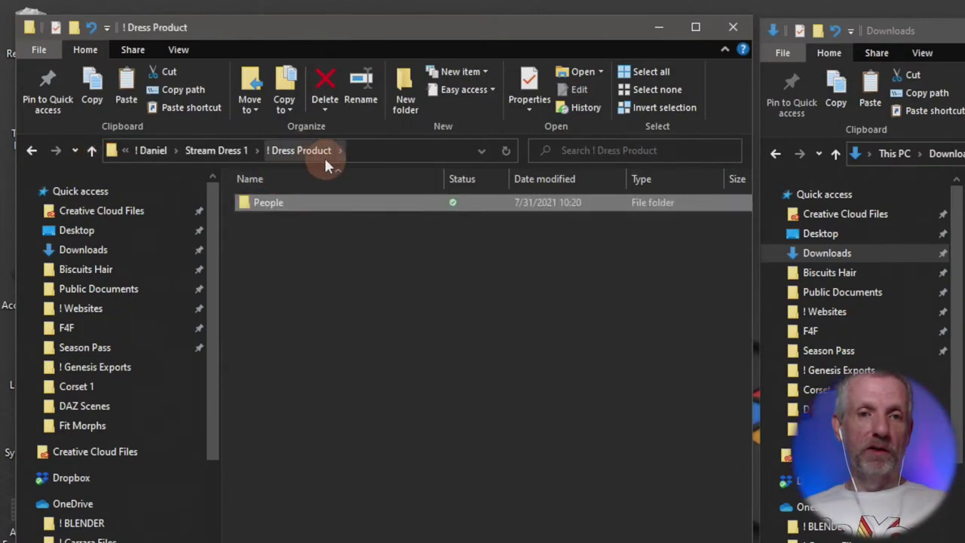
pyautogui.hotkey('ctrl', 'shift', 'n')
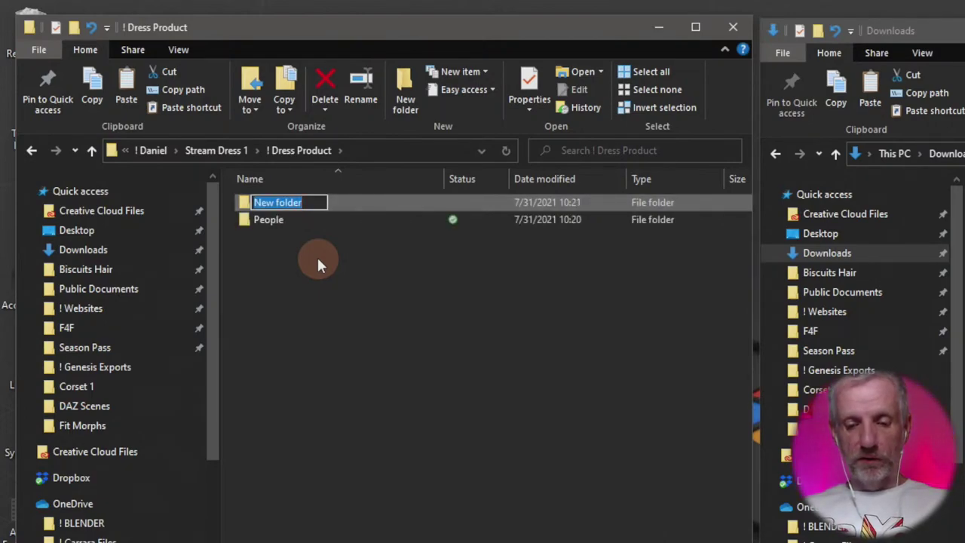
pyautogui.write('Runtime')
pyautogui.click(316, 255)
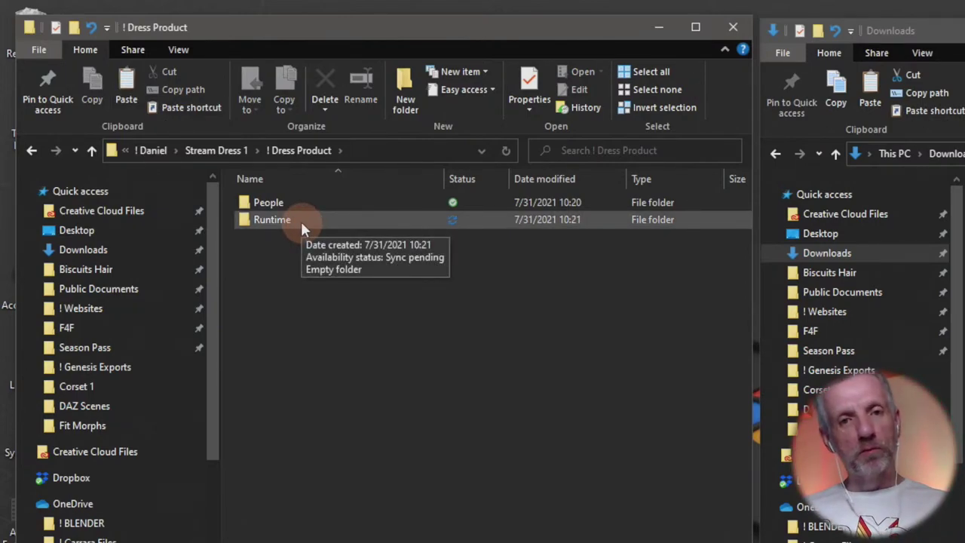
pyautogui.doubleClick(301, 221)
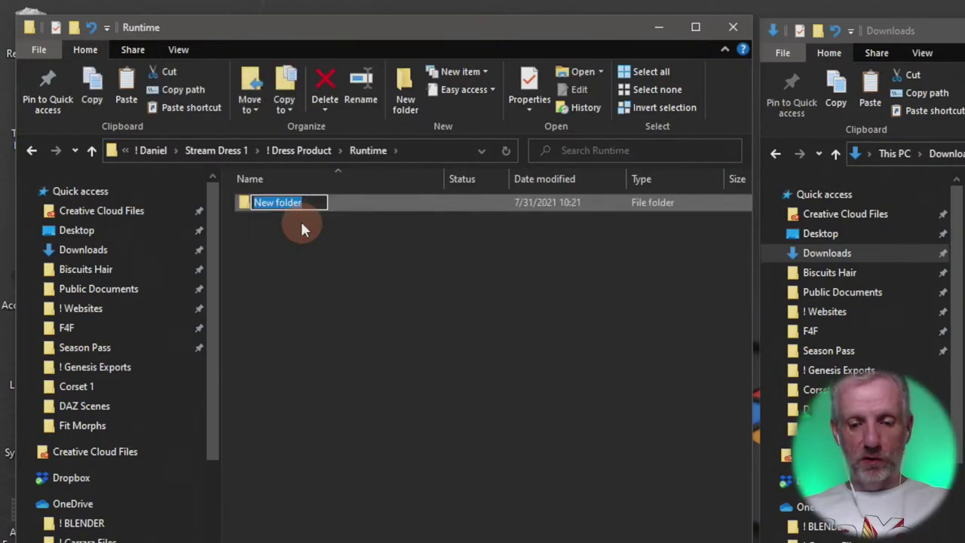
# - Create a subfolder named Textures inside Runtime and open it
pyautogui.write('Textures')
pyautogui.press('Return')
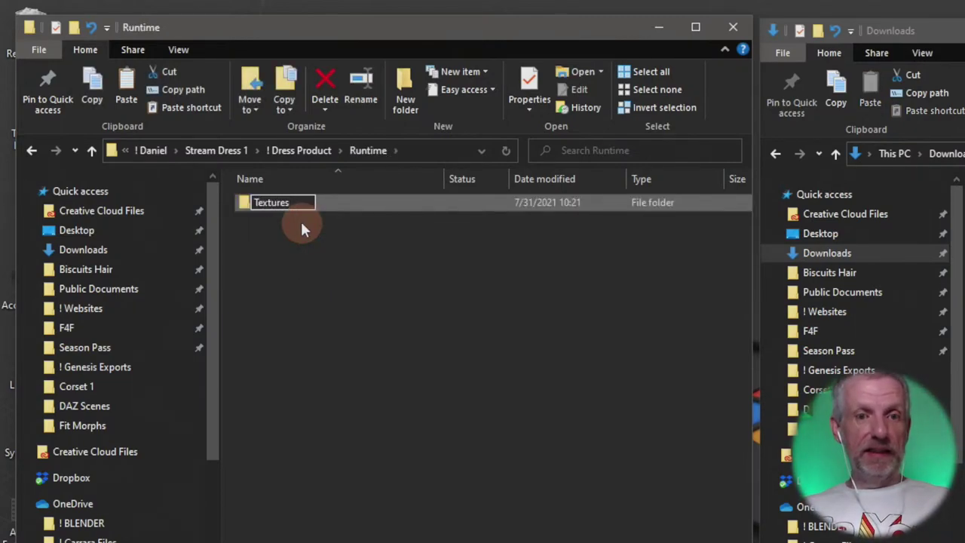
pyautogui.press('Return')
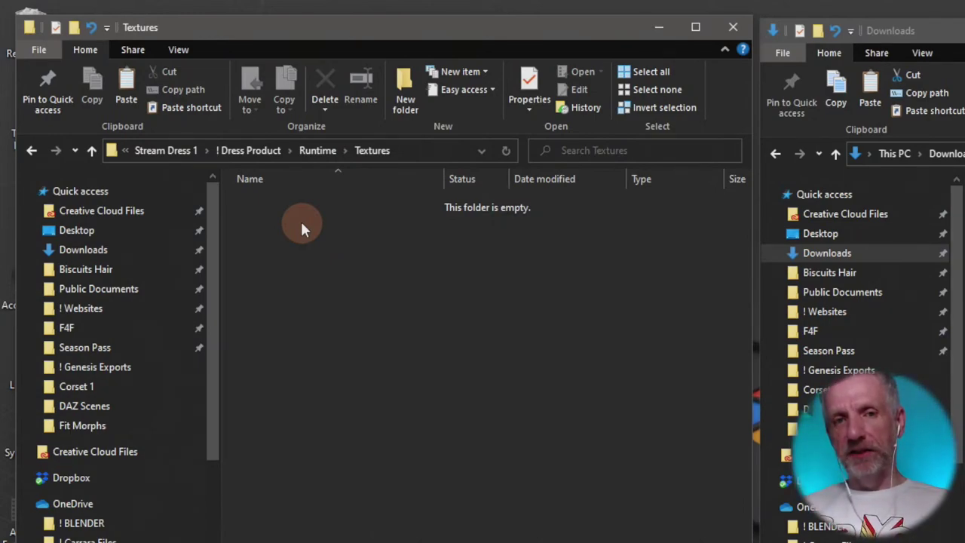
# - Create a subfolder named wpguru inside Textures and open it
pyautogui.hotkey('ctrl', 'shift', 'n')
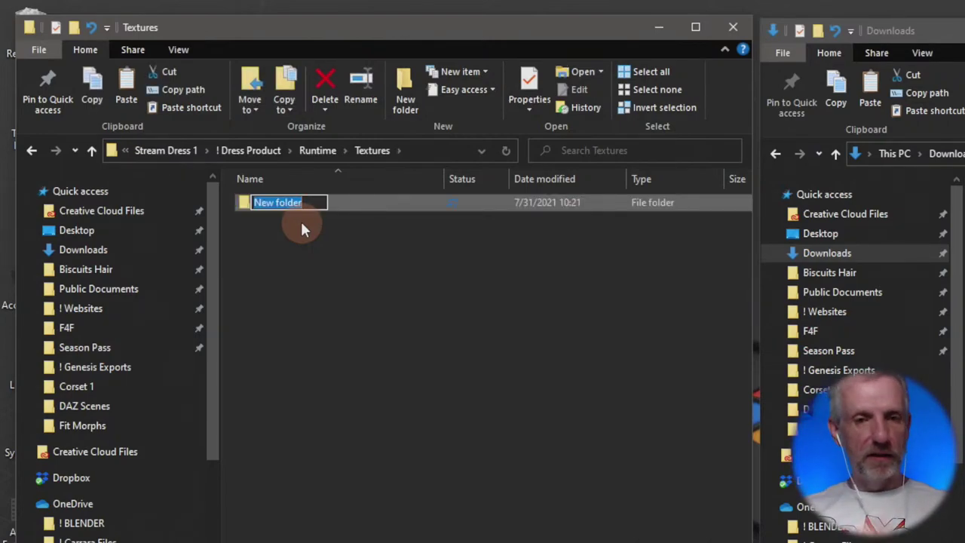
pyautogui.write('wpguru')
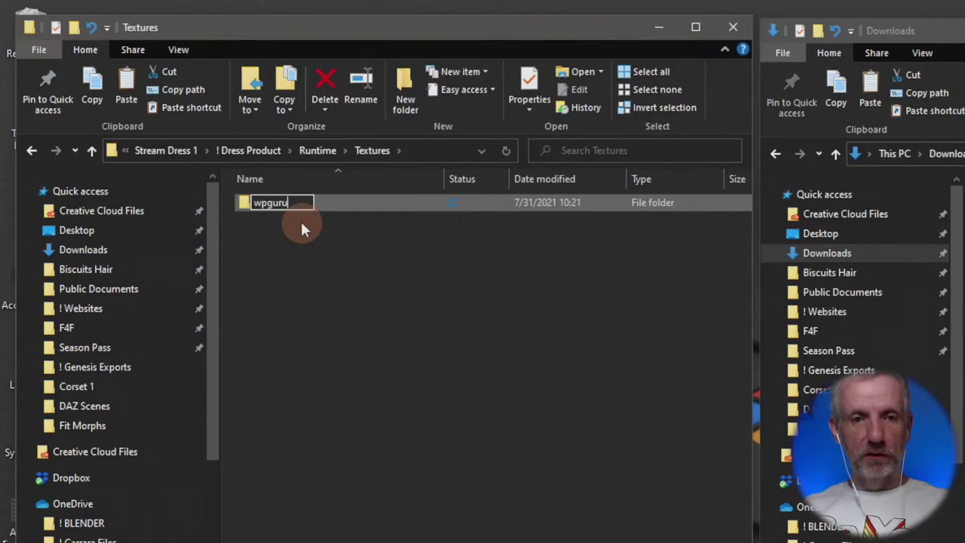
pyautogui.press('Return')
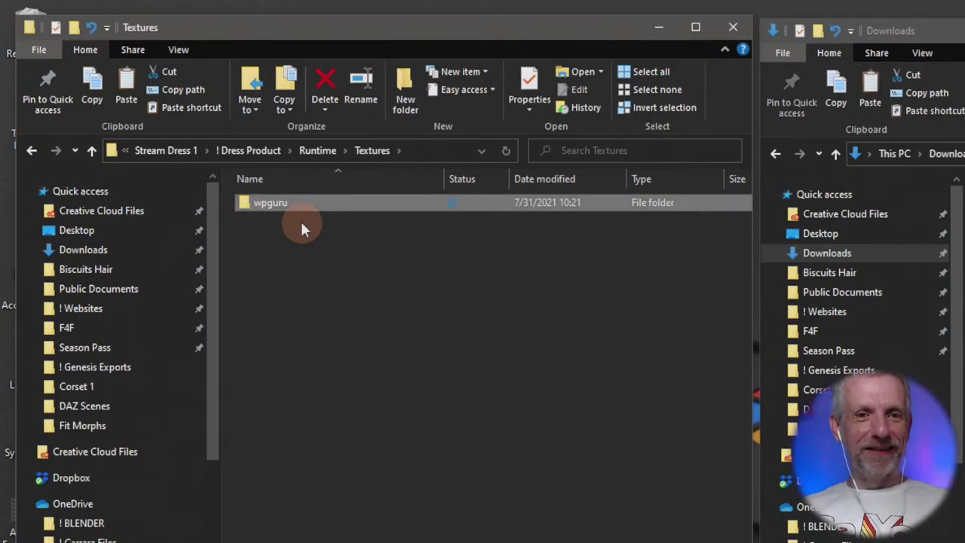
pyautogui.press('Return')
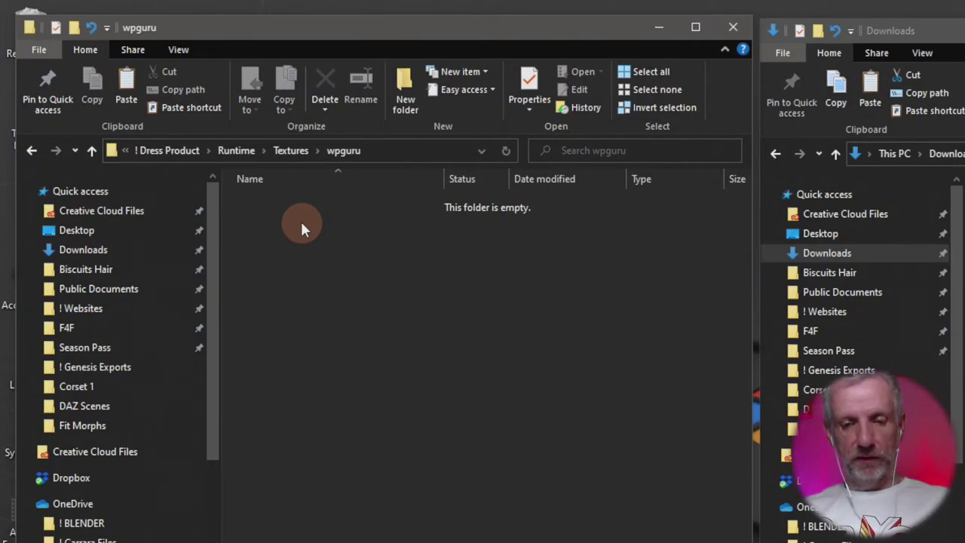
# - Create a subfolder named StreamDress1 inside wpguru and return to the ! Dress Product folder
pyautogui.hotkey('ctrl', 'shift', 'n')
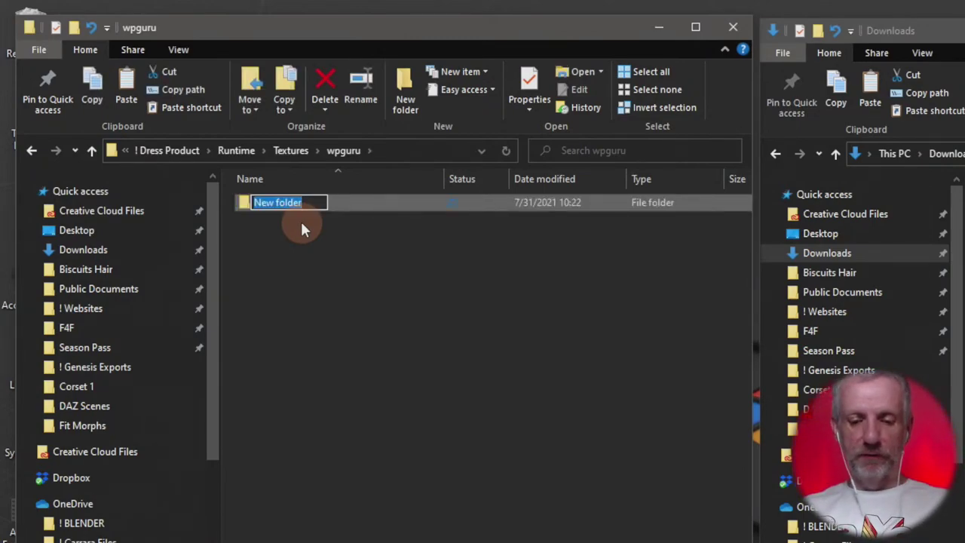
pyautogui.write('Stream')
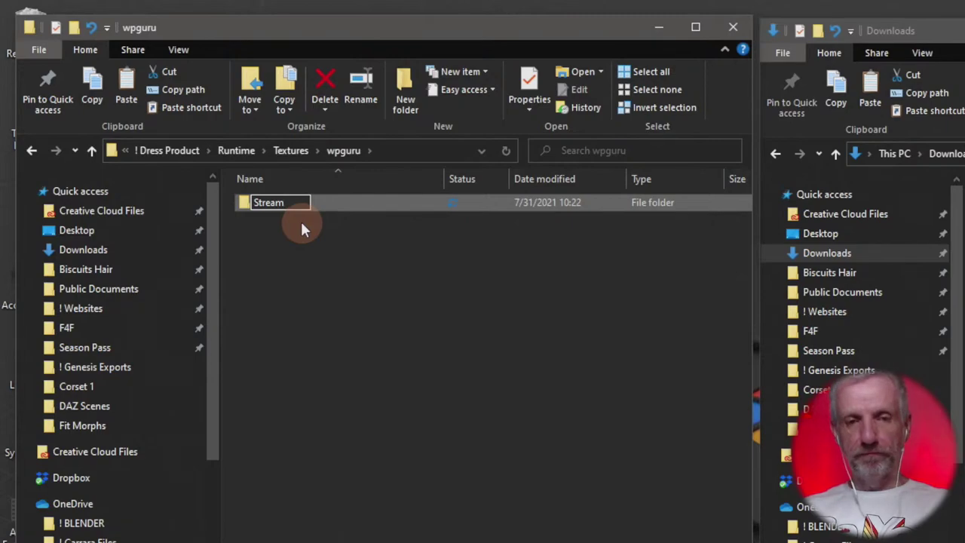
pyautogui.write('Dress1')
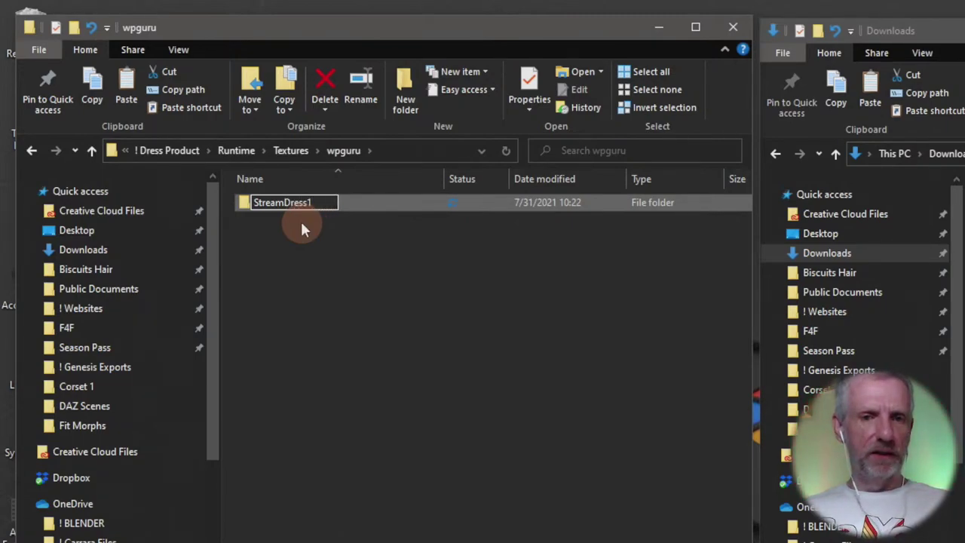
pyautogui.press('Return')
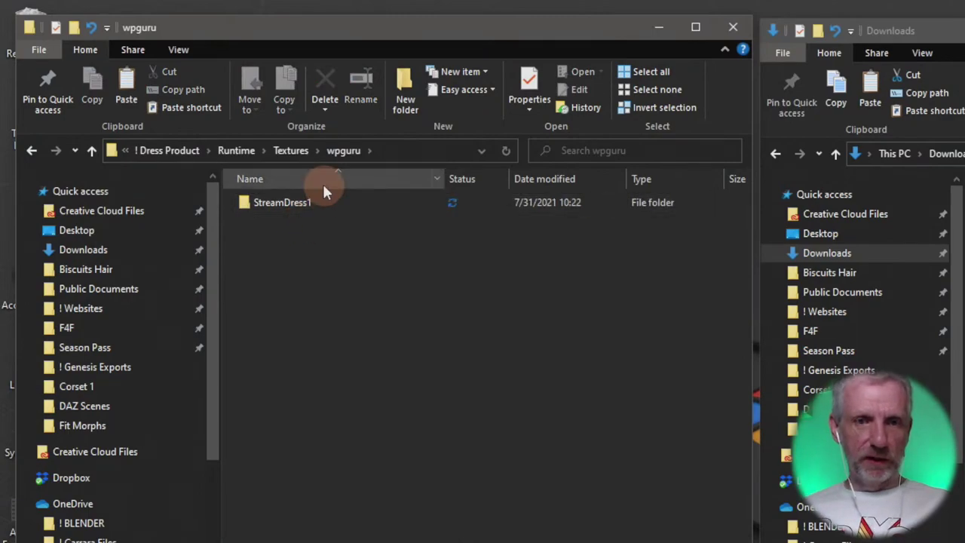
pyautogui.click(181, 153)
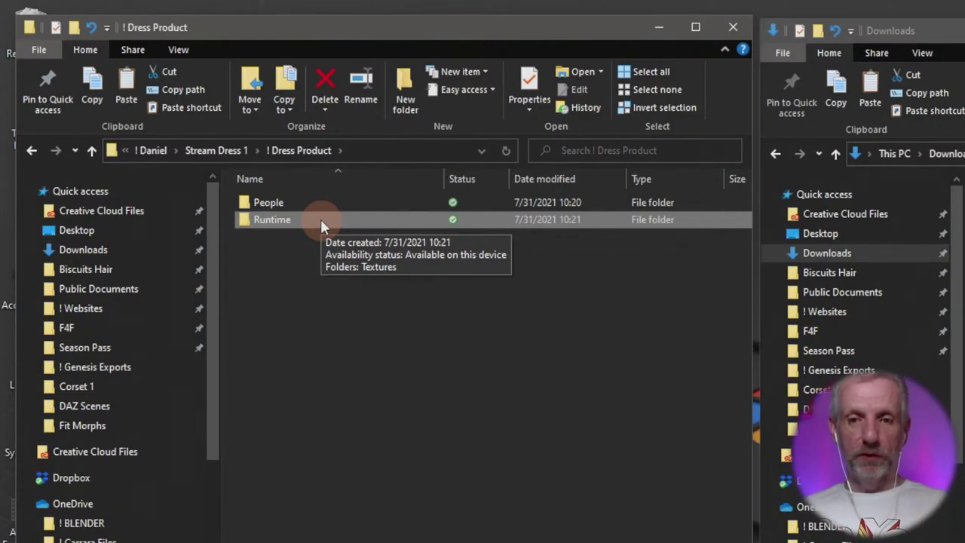
# - Go back up to the Stream Dress 1 folder and paste the Stream_Dress_1.zprj project file into it
pyautogui.press('super')
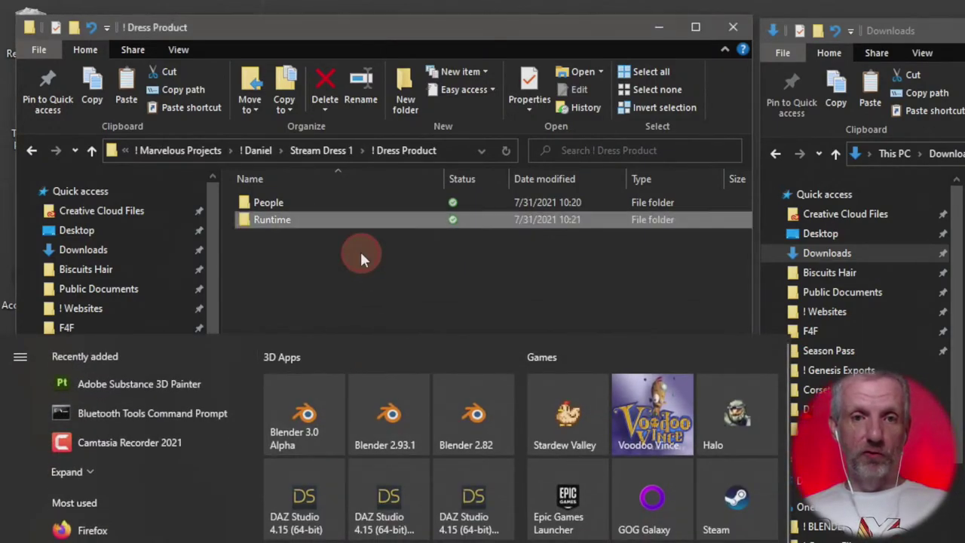
pyautogui.click(360, 251)
pyautogui.click(92, 151)
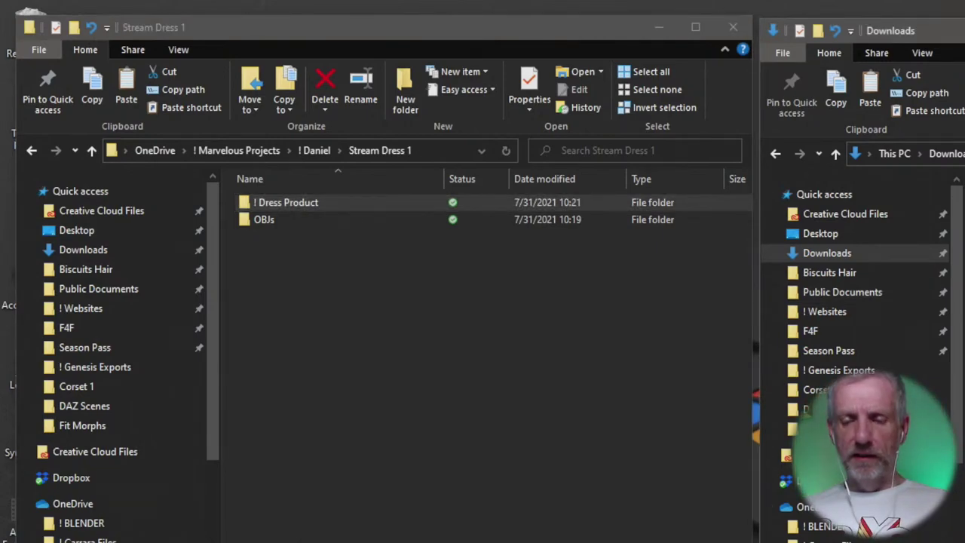
pyautogui.click(473, 326)
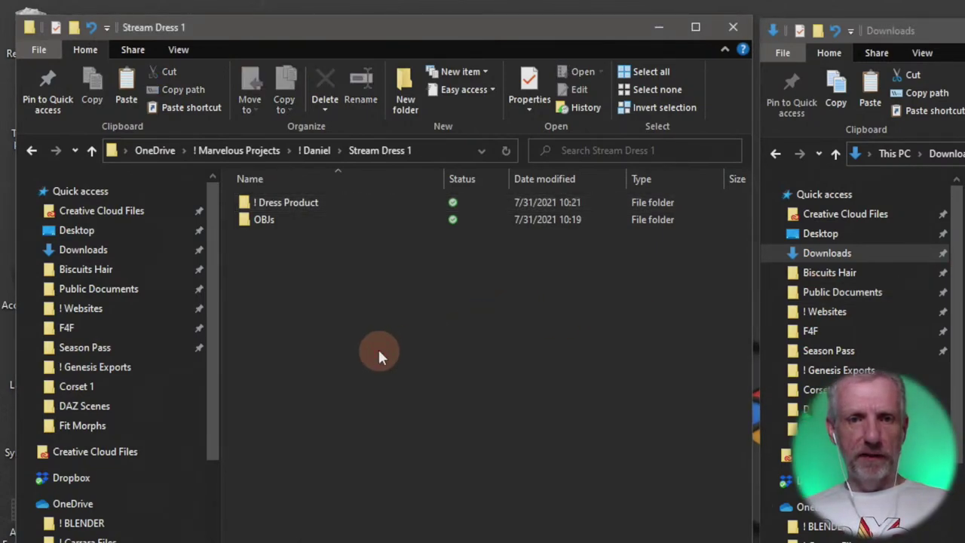
pyautogui.hotkey('ctrl', 'v')
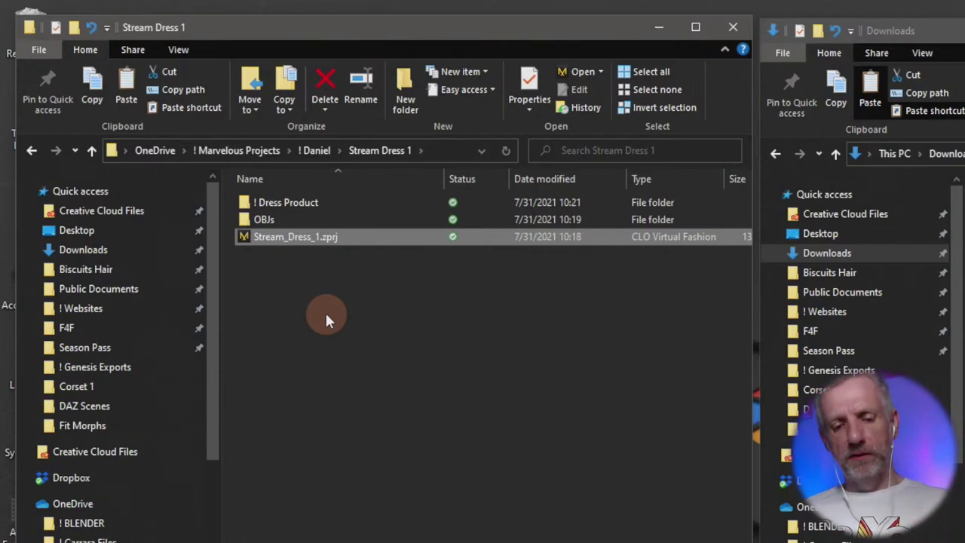
# - Switch to Marvelous Designer and open the project Stream_Dress_1.zprj from the Stream Dress 1 folder
pyautogui.press('super')
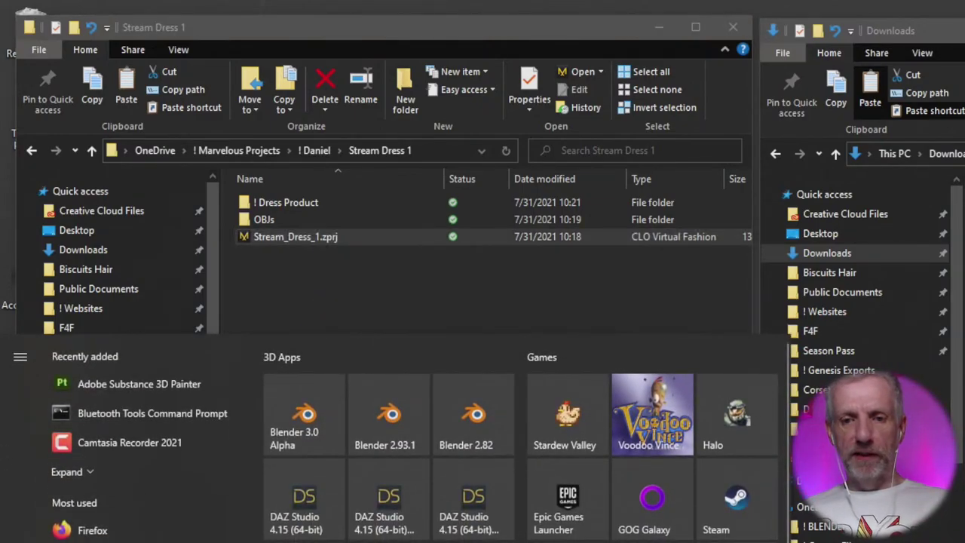
pyautogui.press('Escape')
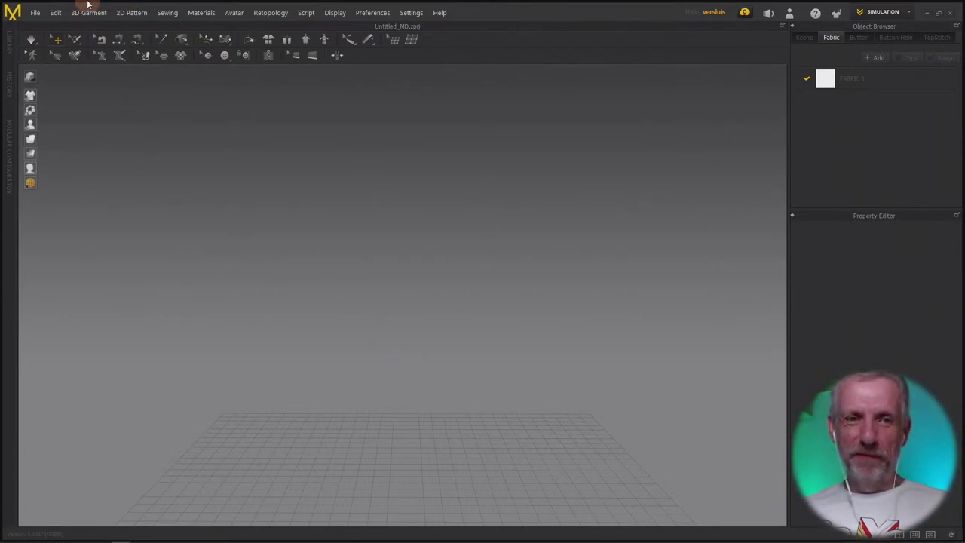
pyautogui.click(33, 14)
pyautogui.moveTo(77, 37)
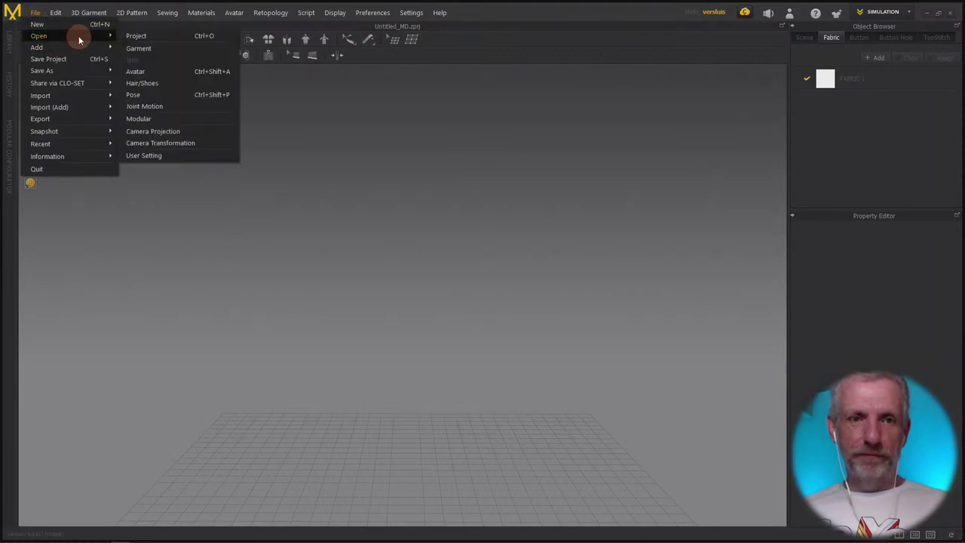
pyautogui.click(161, 40)
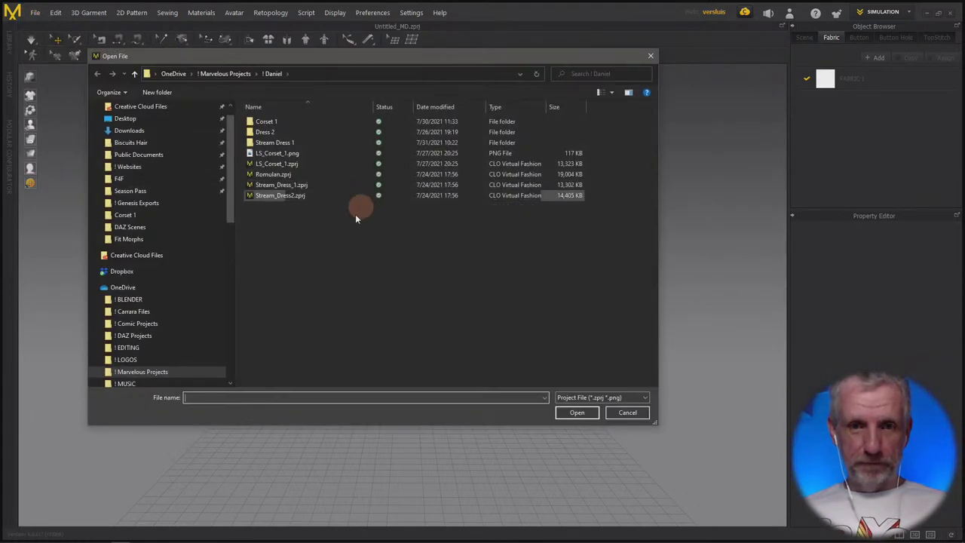
pyautogui.doubleClick(307, 141)
pyautogui.click(279, 143)
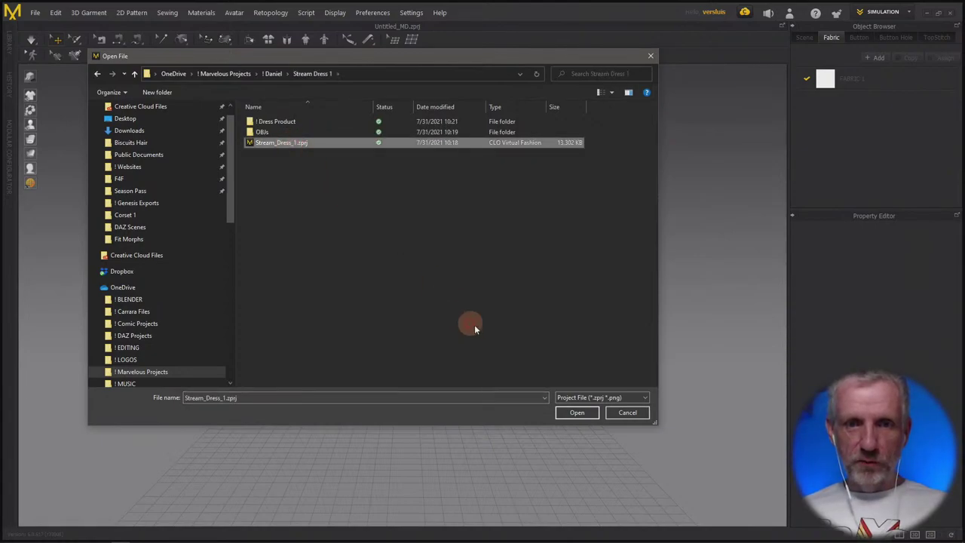
pyautogui.click(576, 412)
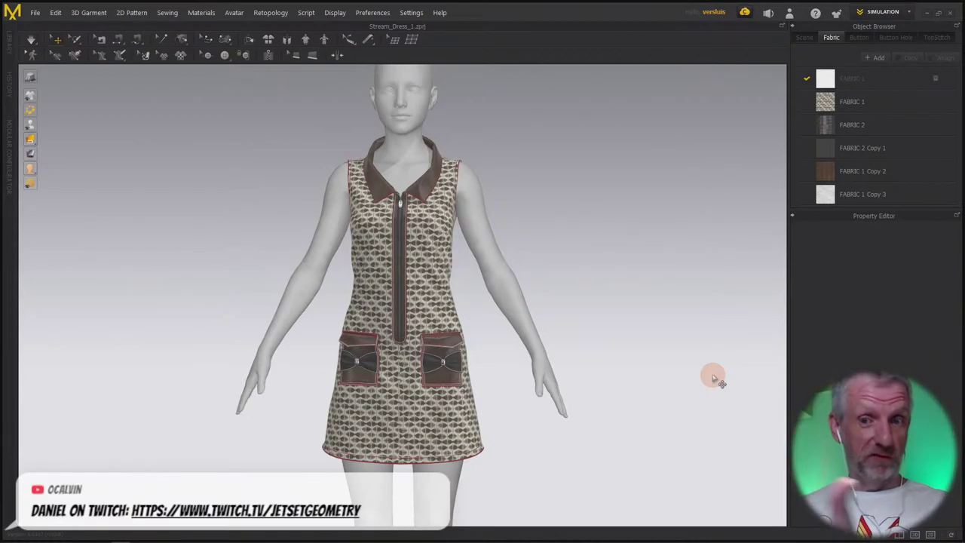
# - Show the 2D pattern window beside the 3D view and widen it to about half of the workspace
pyautogui.scroll(-2, 646, 403)
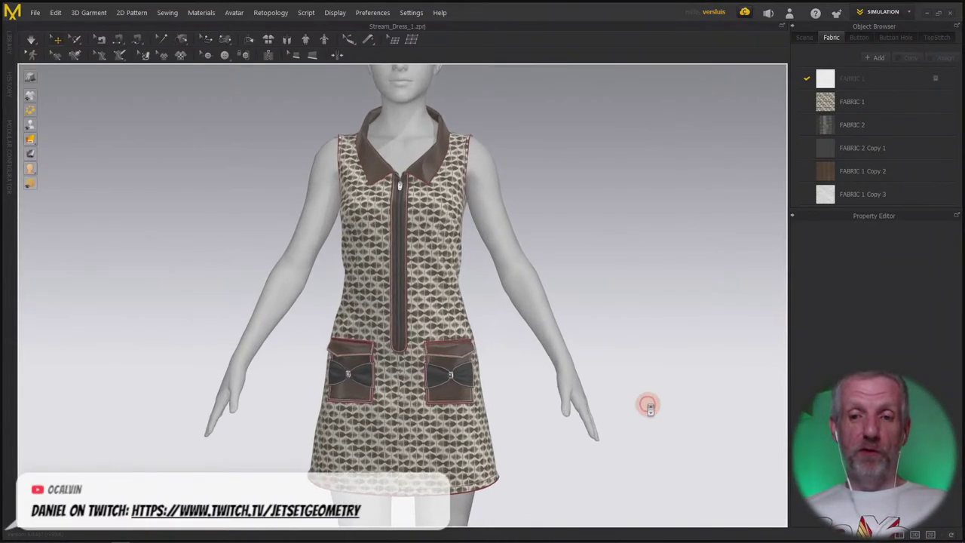
pyautogui.moveTo(684, 384); pyautogui.dragTo(644, 397, button='right')
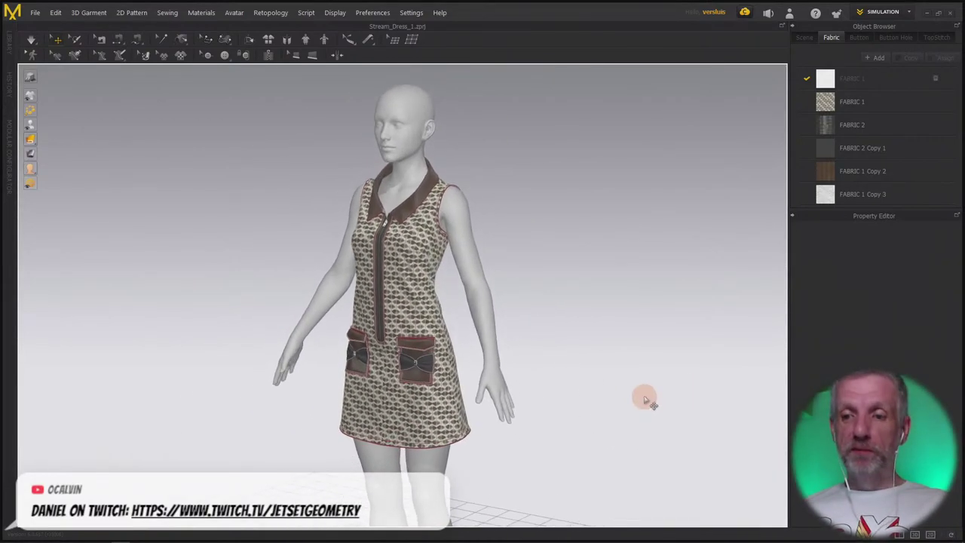
pyautogui.click(899, 536)
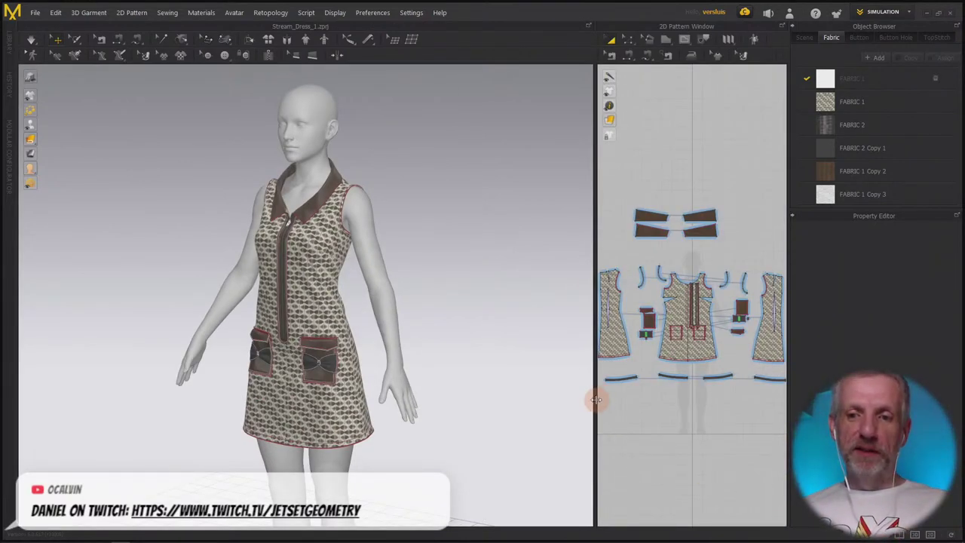
pyautogui.moveTo(596, 400); pyautogui.dragTo(419, 405)
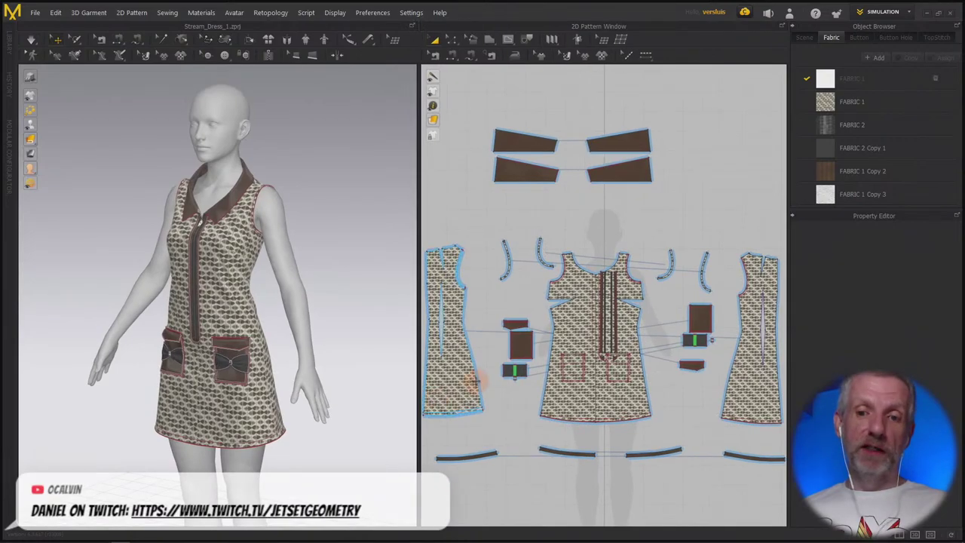
pyautogui.scroll(-3, 478, 386)
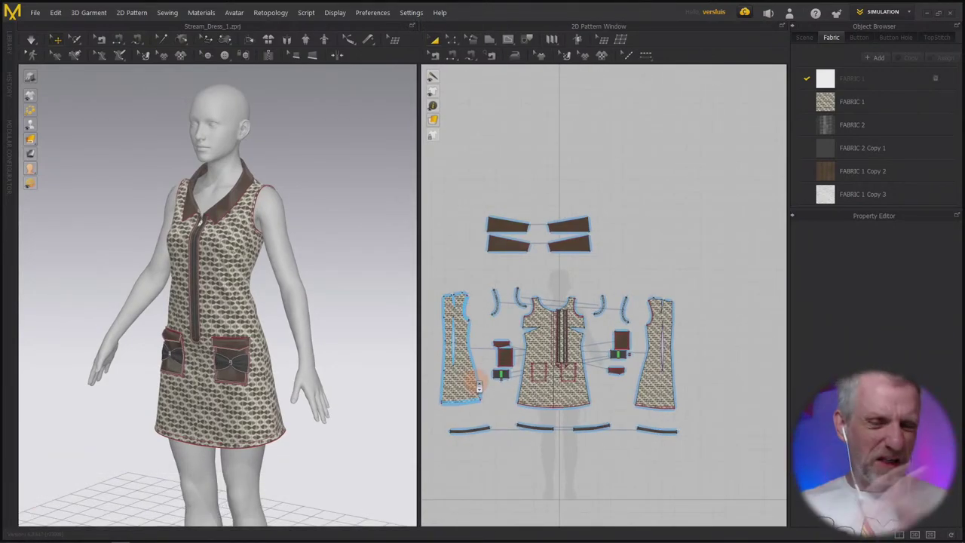
pyautogui.moveTo(338, 295); pyautogui.dragTo(335, 290, button='right')
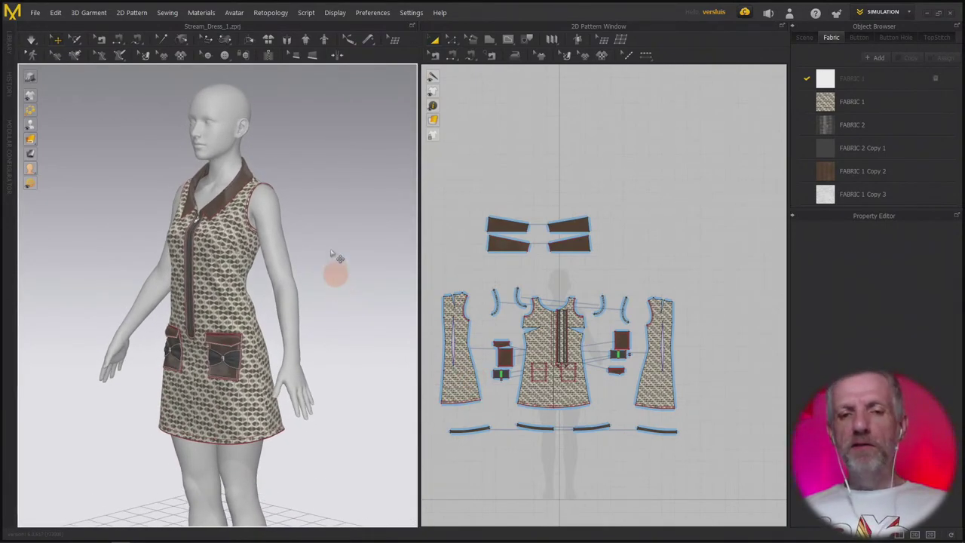
pyautogui.click(420, 228)
pyautogui.moveTo(420, 227); pyautogui.dragTo(404, 230)
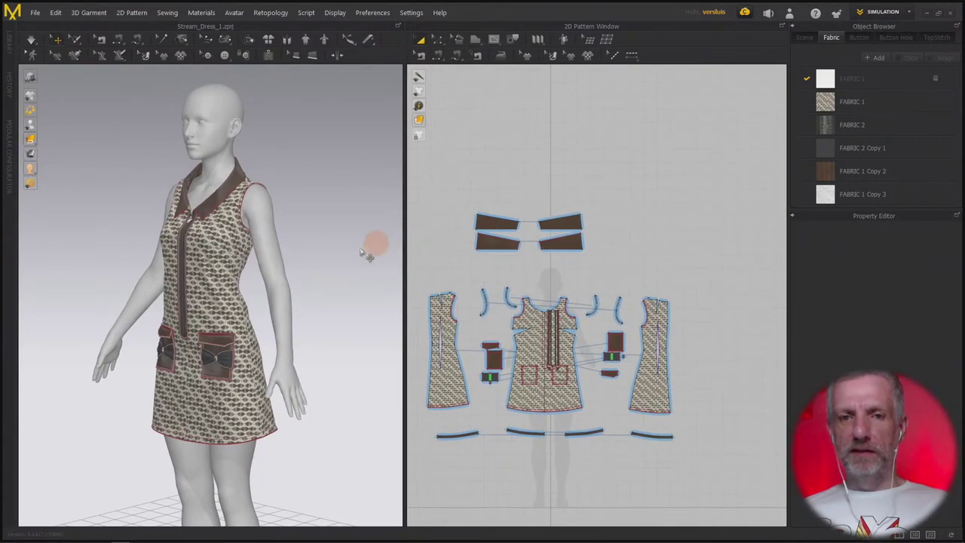
# - Set the 3D window's background to the picture bg.png and widen the 3D window slightly
pyautogui.rightClick(308, 158)
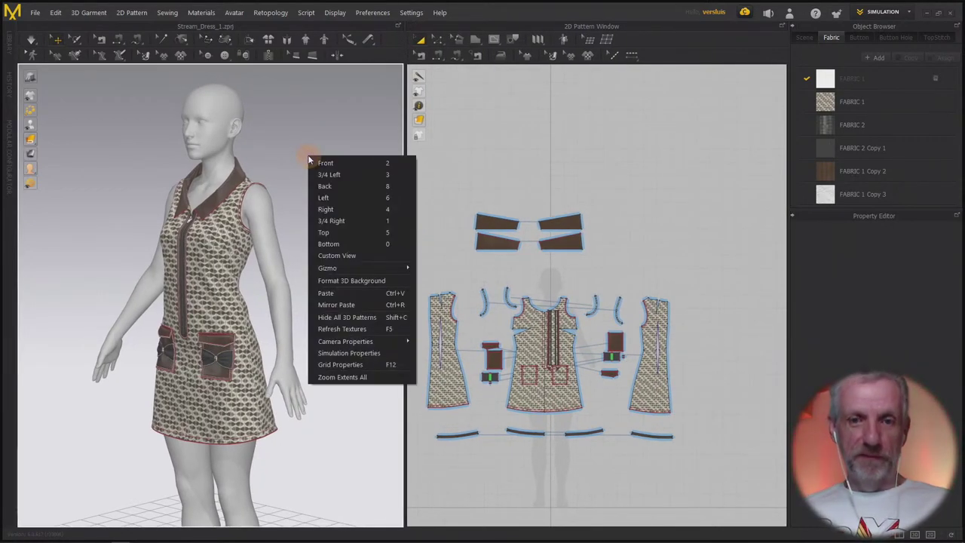
pyautogui.click(358, 281)
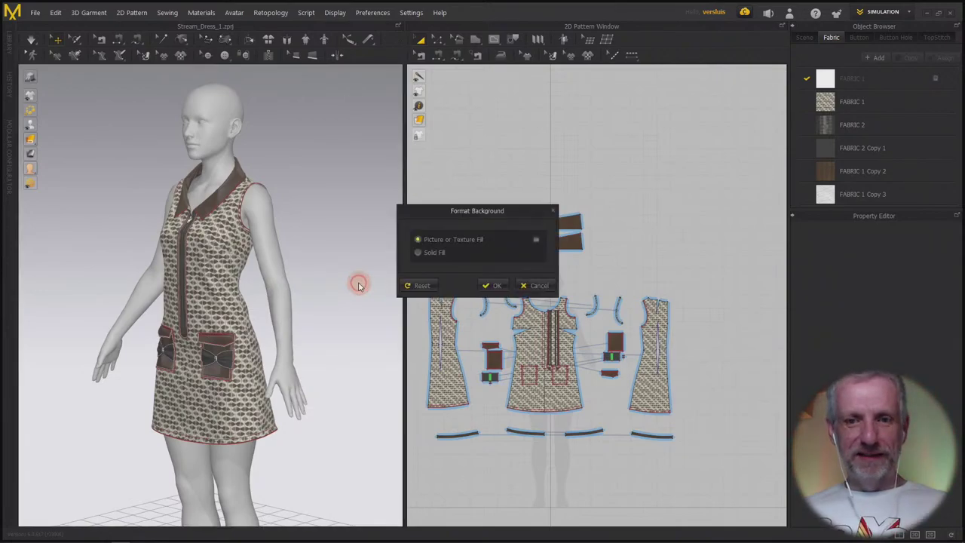
pyautogui.click(535, 239)
pyautogui.click(268, 144)
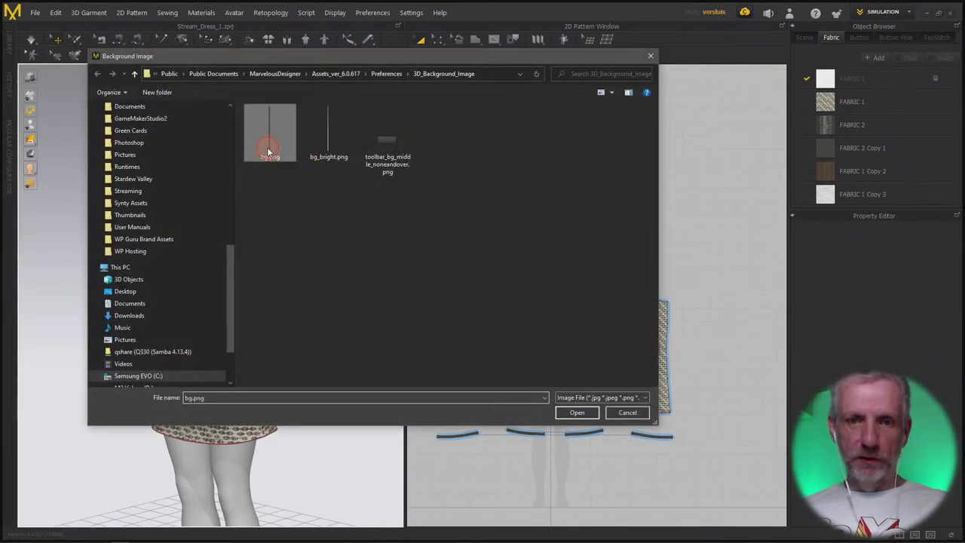
pyautogui.click(576, 412)
pyautogui.click(491, 283)
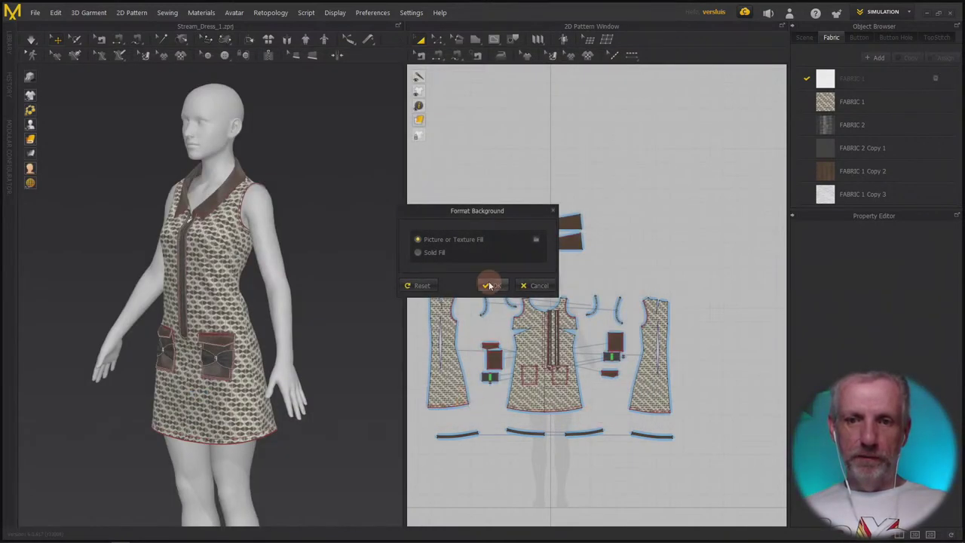
pyautogui.moveTo(403, 308); pyautogui.dragTo(436, 302)
# - Examine the dress's fabric, seams, zipper and pockets from several sides and compare them with the 2D pattern pieces
pyautogui.scroll(5, 349, 303)
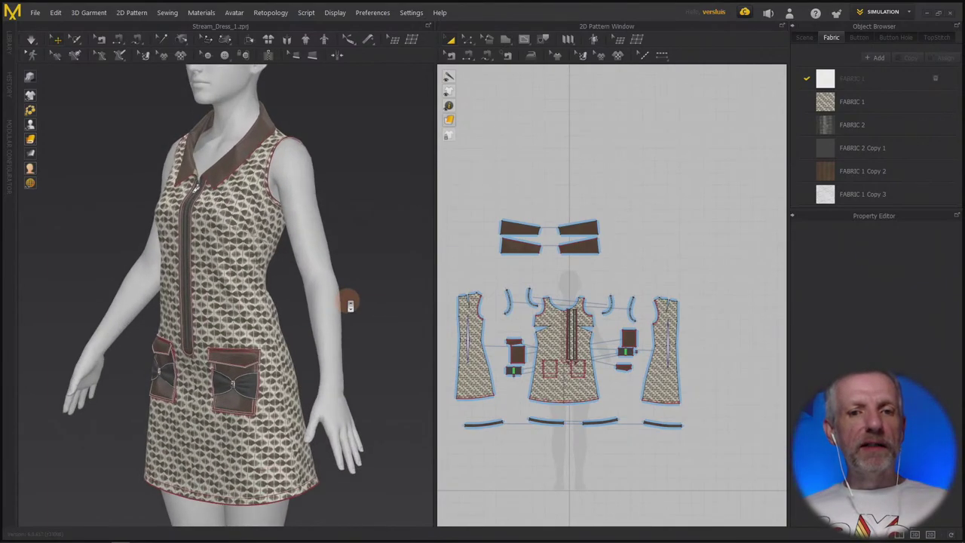
pyautogui.moveTo(349, 291); pyautogui.dragTo(373, 296, button='right')
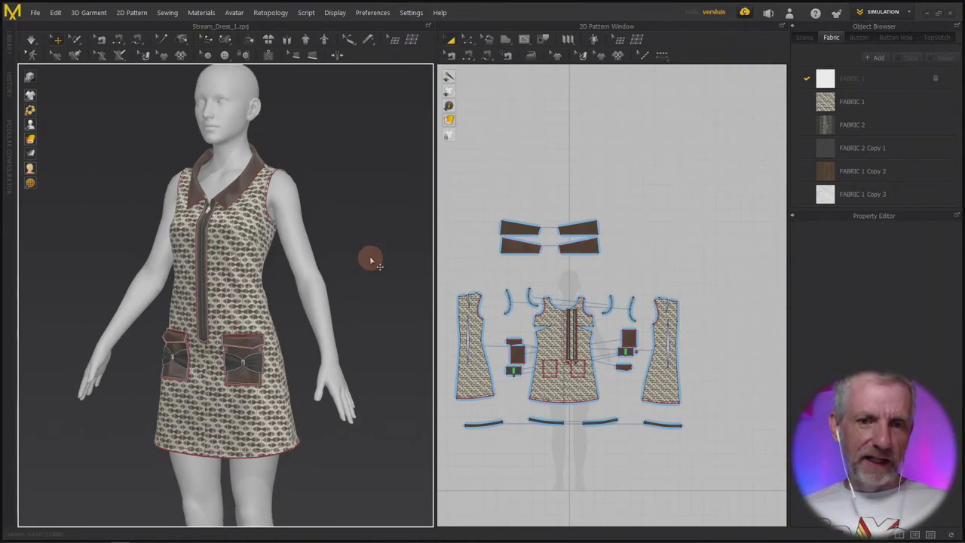
pyautogui.moveTo(370, 260); pyautogui.dragTo(344, 261, button='right')
pyautogui.scroll(4, 347, 264)
pyautogui.scroll(3, 350, 267)
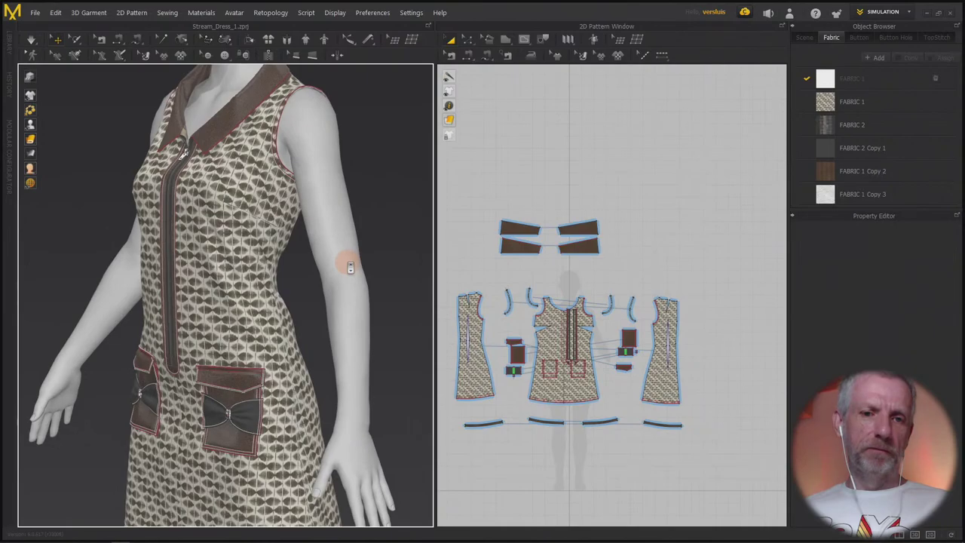
pyautogui.scroll(1, 366, 233)
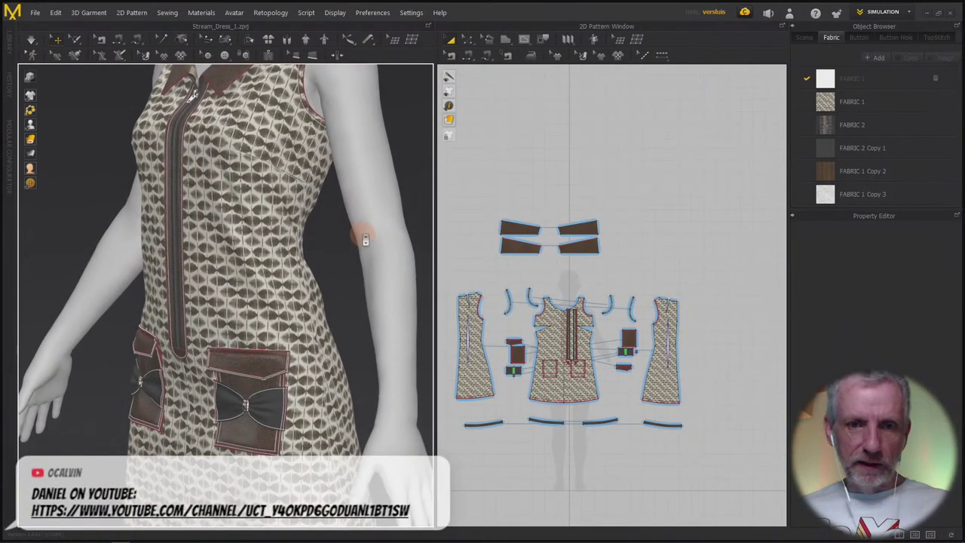
pyautogui.scroll(3, 365, 239)
pyautogui.moveTo(365, 239); pyautogui.dragTo(251, 354, button='right')
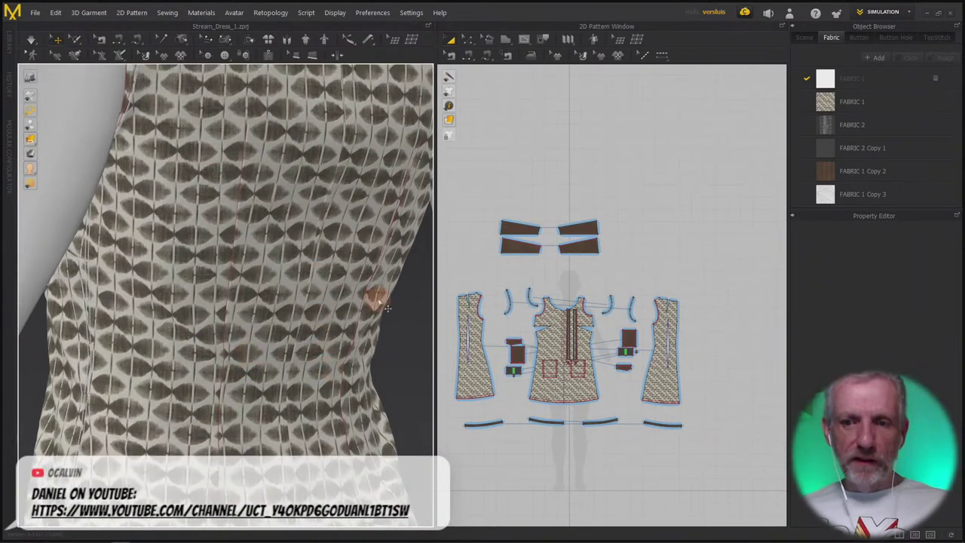
pyautogui.scroll(3, 538, 343)
pyautogui.moveTo(535, 343); pyautogui.dragTo(615, 268, button='right')
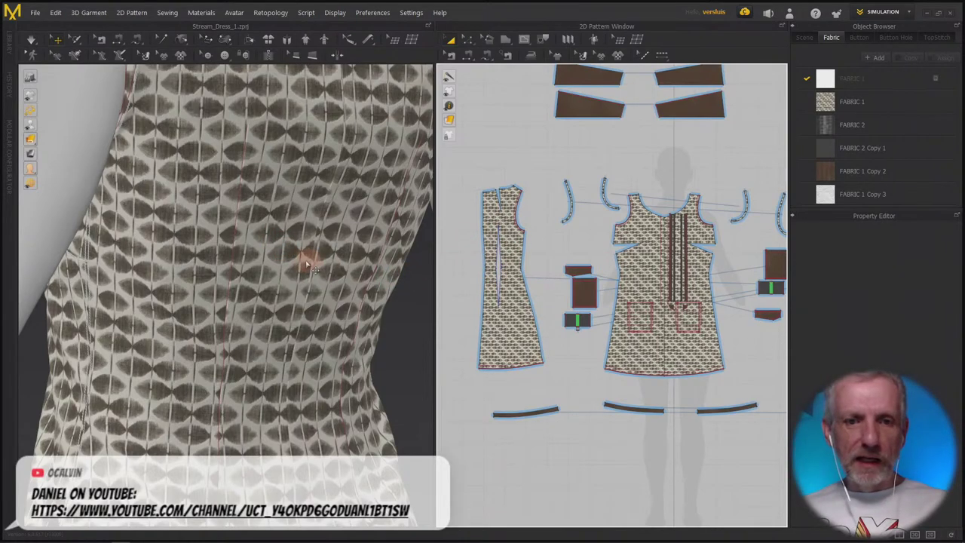
pyautogui.moveTo(321, 271); pyautogui.dragTo(467, 269, button='right')
pyautogui.scroll(-5, 388, 275)
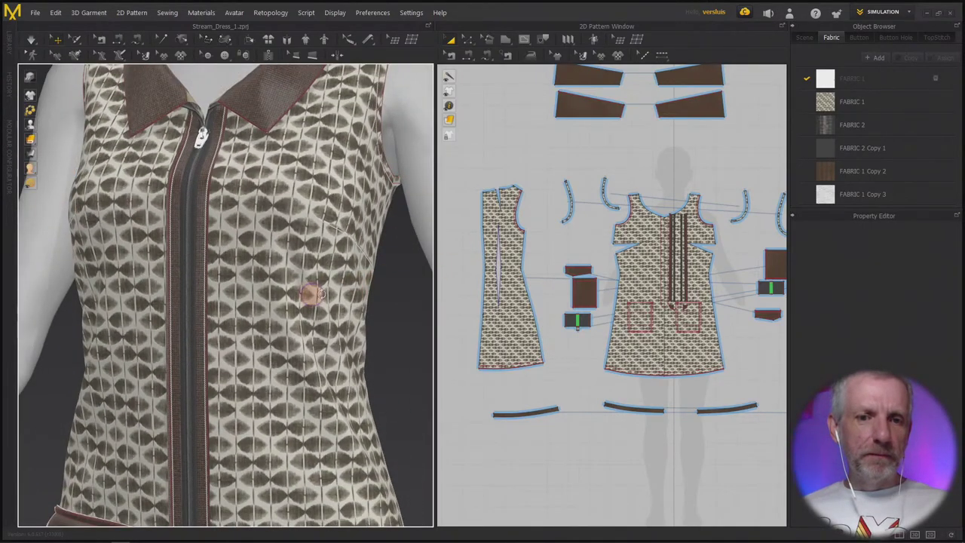
pyautogui.scroll(3, 371, 294)
pyautogui.moveTo(371, 297); pyautogui.dragTo(284, 265, button='right')
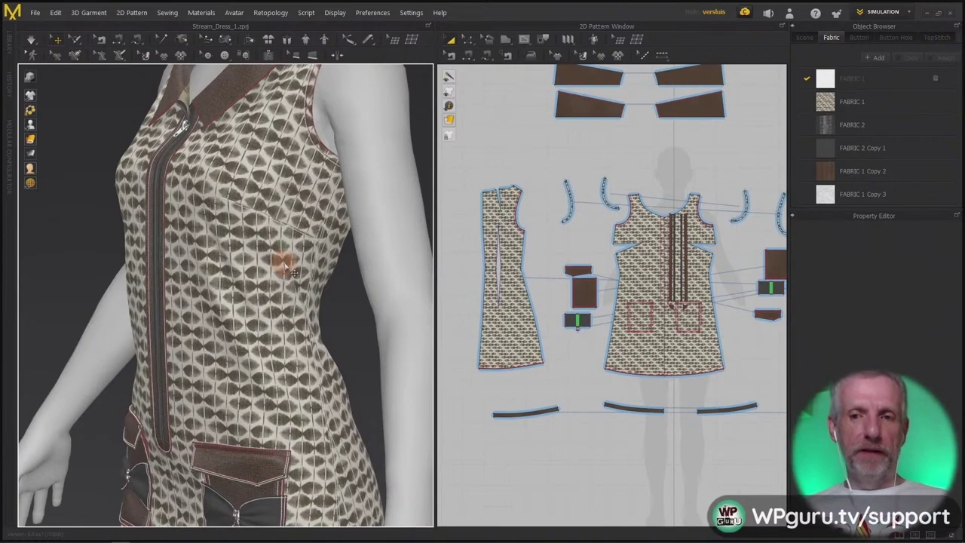
pyautogui.scroll(-4, 293, 274)
pyautogui.moveTo(284, 264); pyautogui.dragTo(312, 267, button='right')
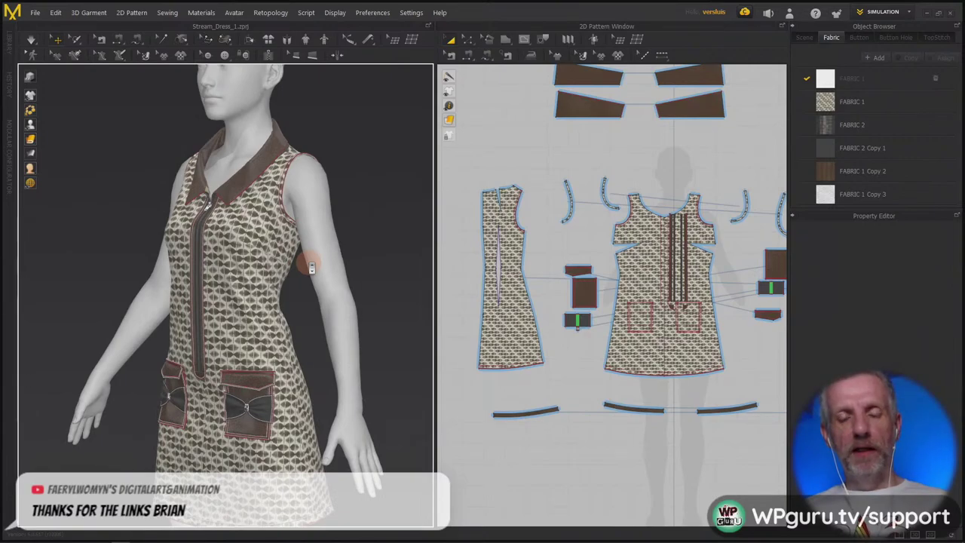
# - Switch to DAZ Studio and load the G8F Tanned character from the Stream Safe folder into the scene
pyautogui.hotkey('alt', 'Tab')
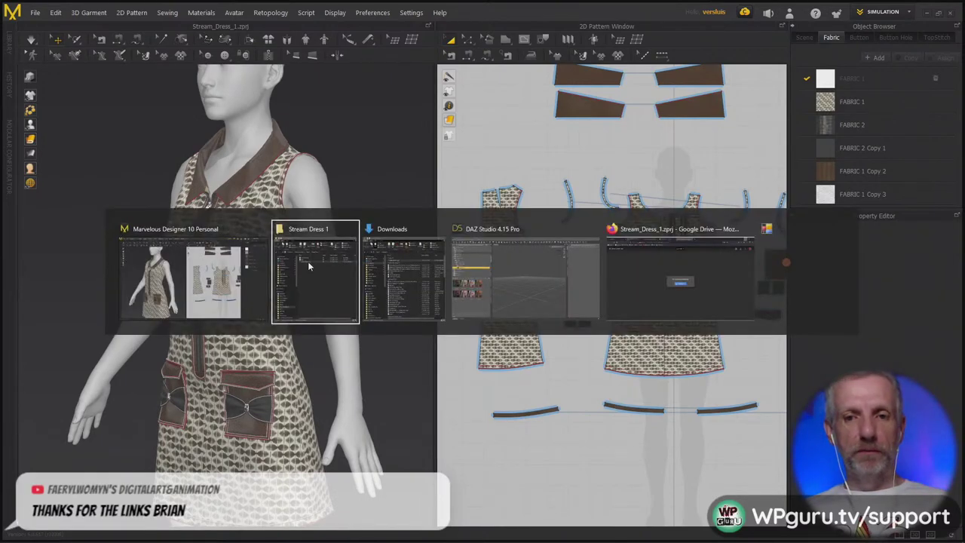
pyautogui.hotkey('alt', 'Tab')
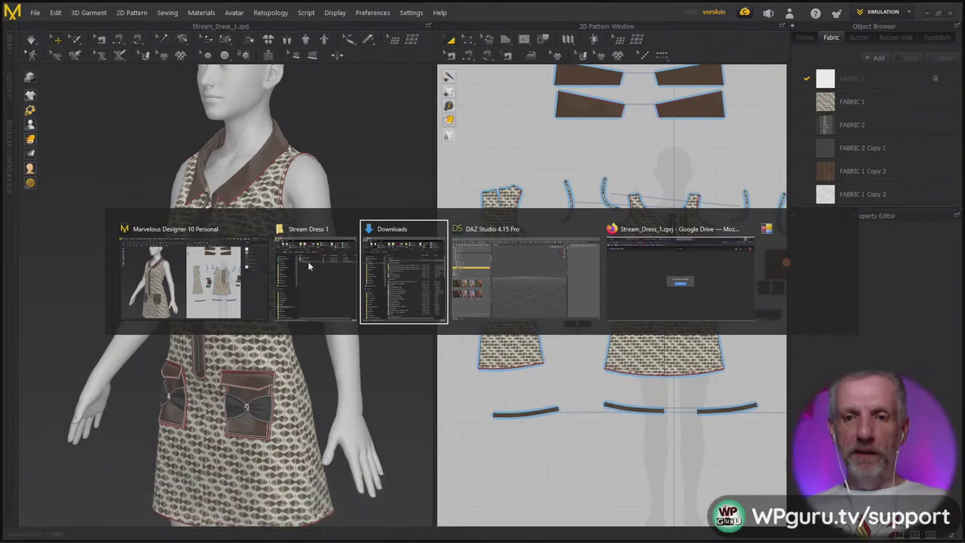
pyautogui.hotkey('alt', 'Tab')
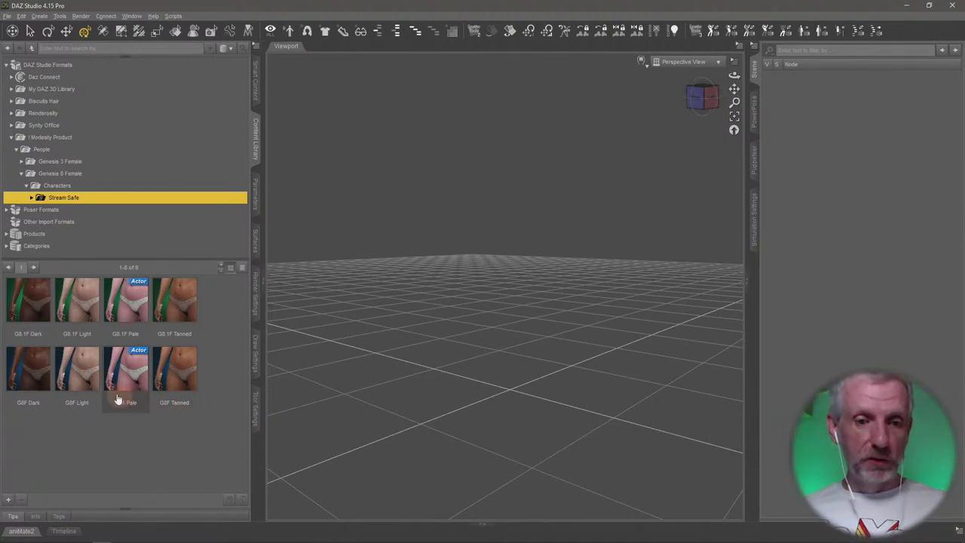
pyautogui.doubleClick(180, 377)
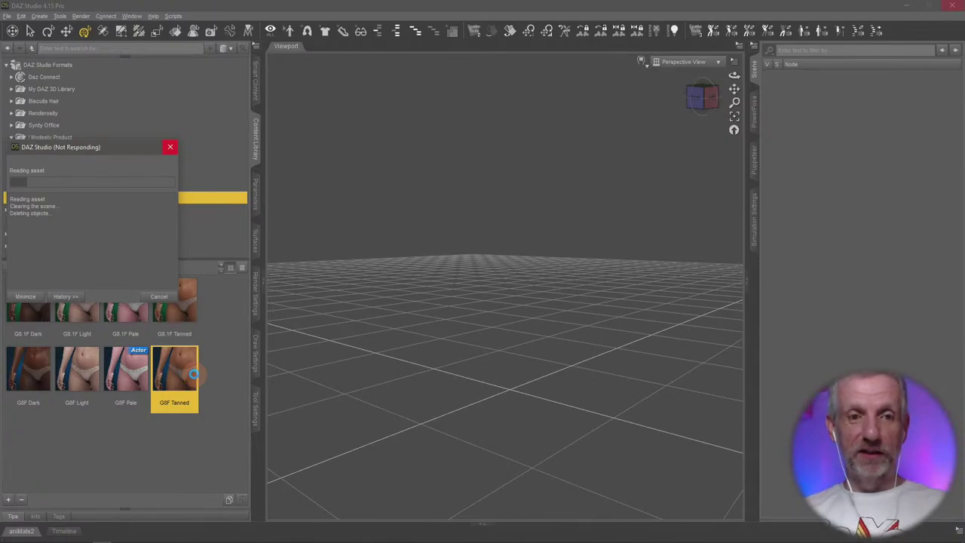
pyautogui.moveTo(194, 377)
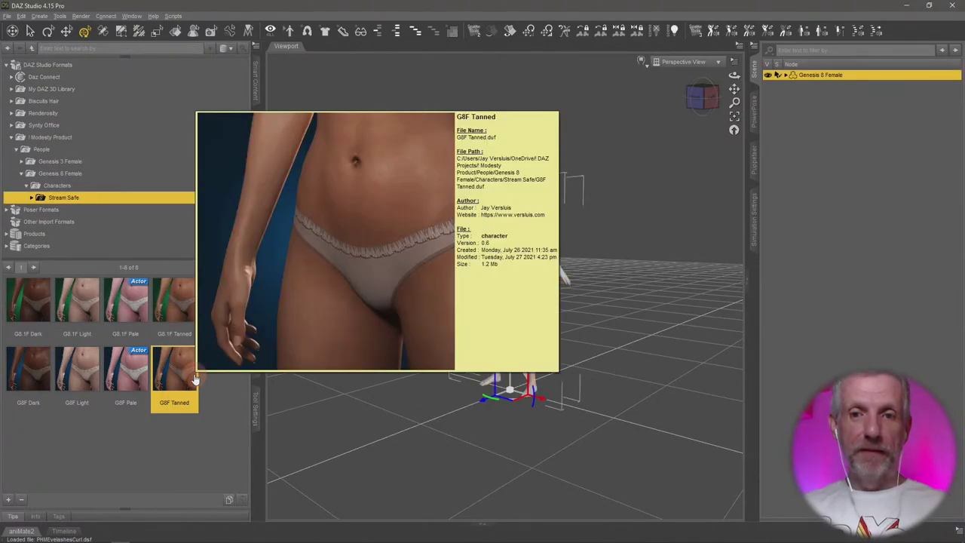
# - Export the Genesis 8 Female figure as G8F A-Pose.obj into the OBJs folder of Stream Dress 1, using the DAZ Studio scale (1 unit = 1cm)
pyautogui.keyDown('alt'); pyautogui.moveTo(599, 330); pyautogui.dragTo(600, 290); pyautogui.keyUp('alt')
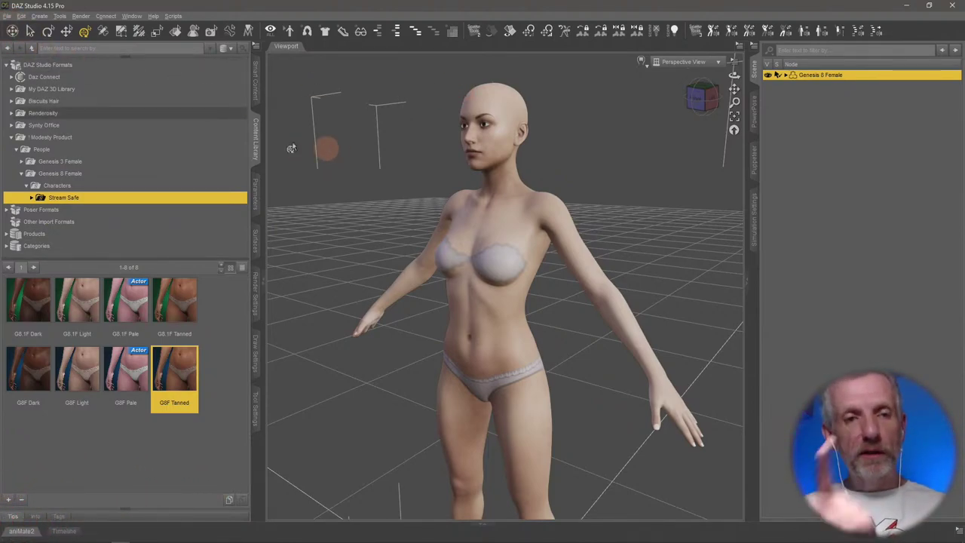
pyautogui.click(7, 16)
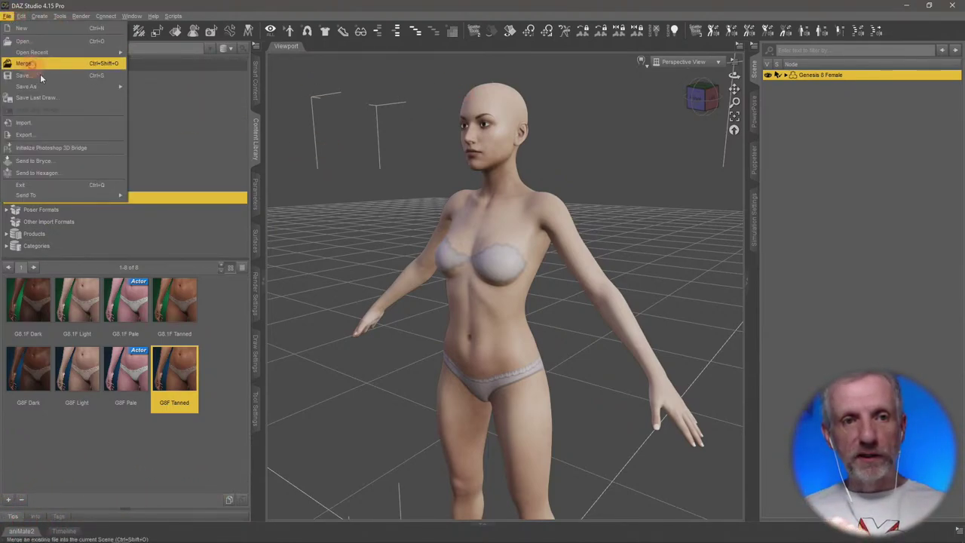
pyautogui.click(82, 138)
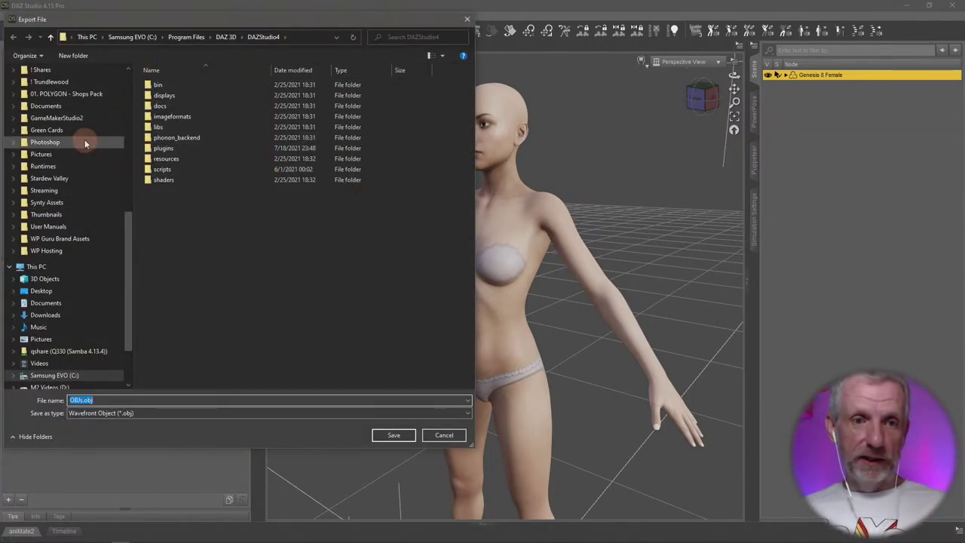
pyautogui.scroll(2, 78, 120)
pyautogui.click(80, 106)
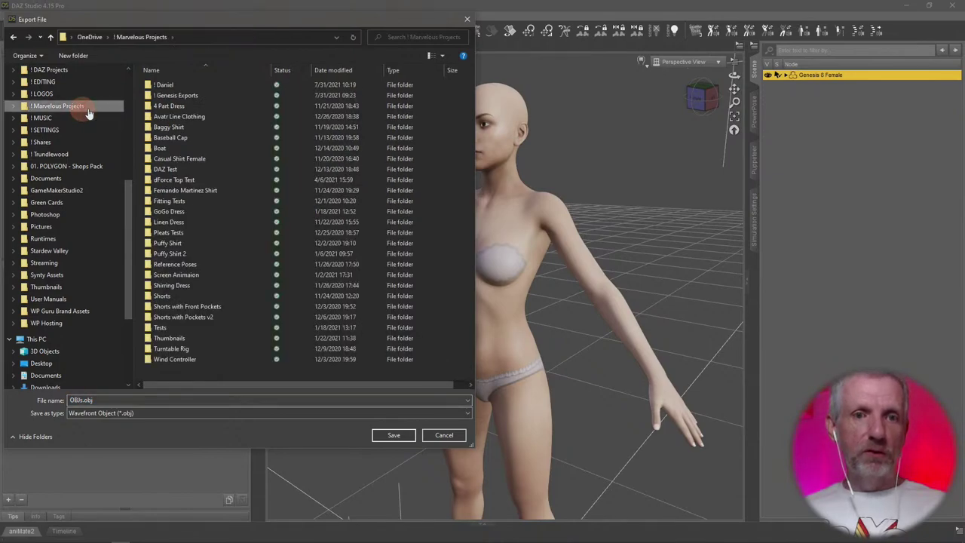
pyautogui.doubleClick(196, 86)
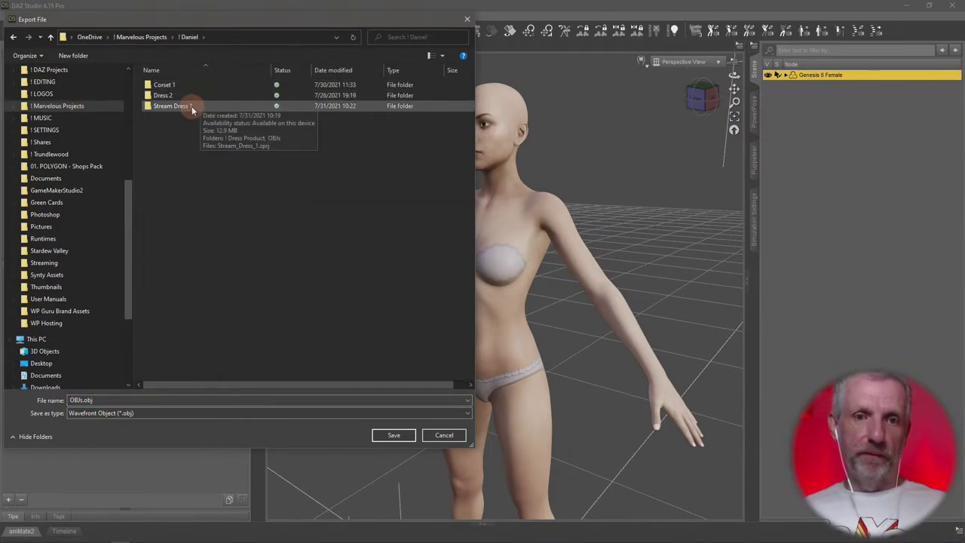
pyautogui.doubleClick(191, 107)
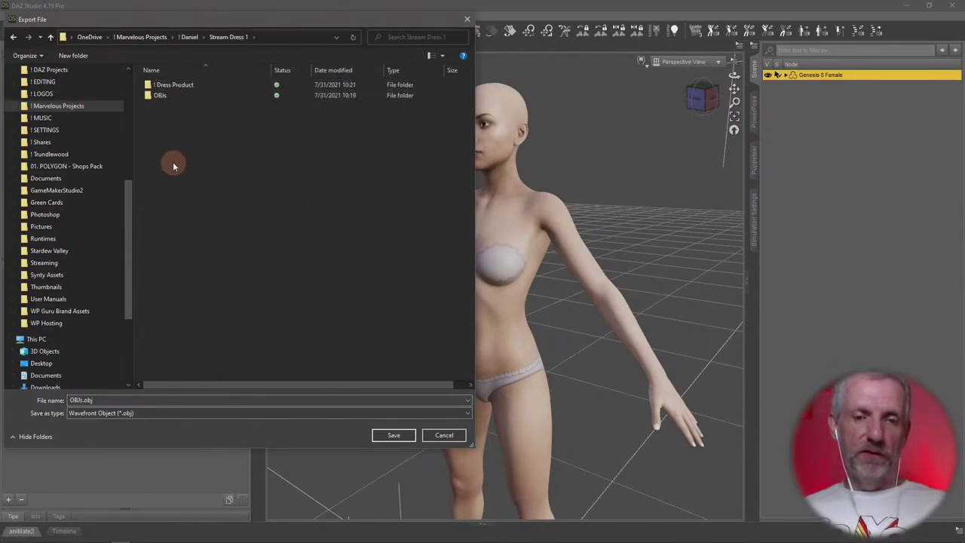
pyautogui.doubleClick(175, 97)
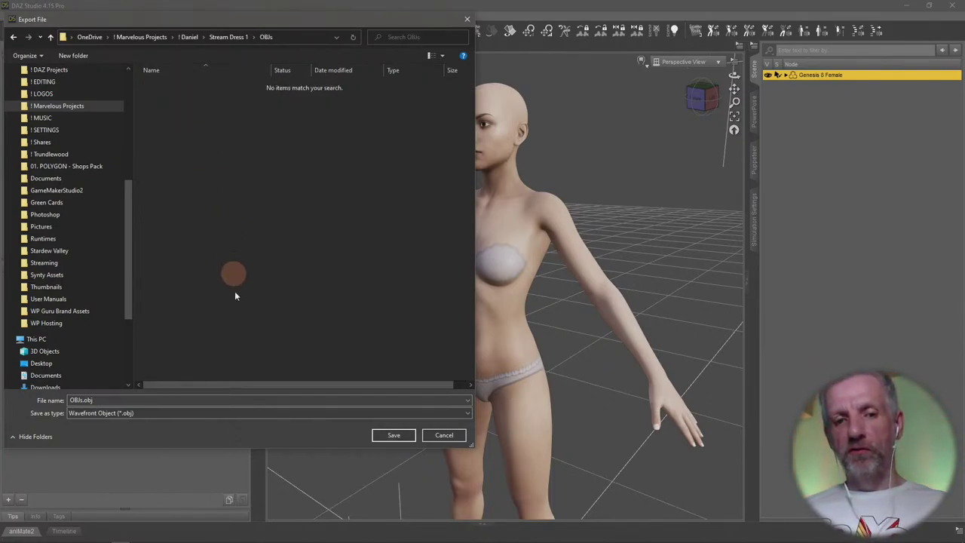
pyautogui.click(244, 398)
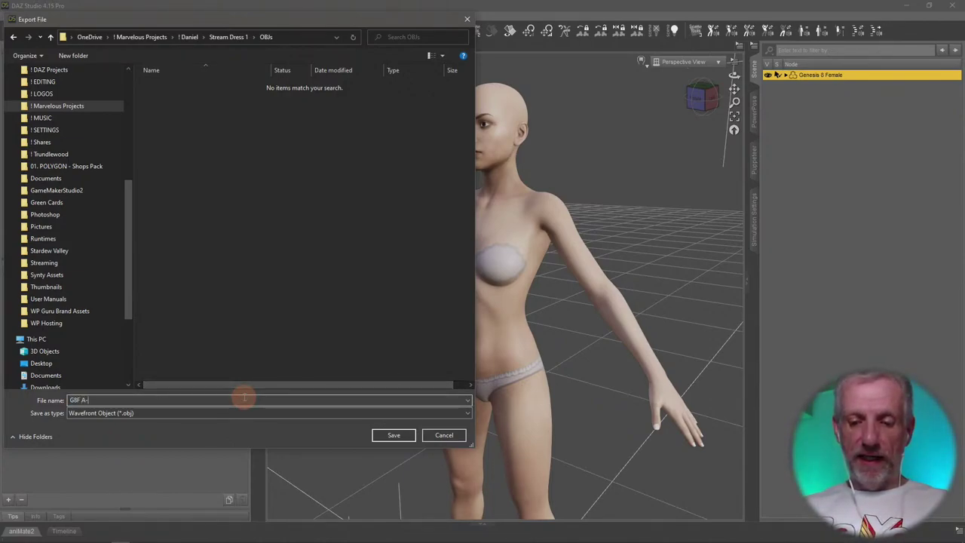
pyautogui.press('Return')
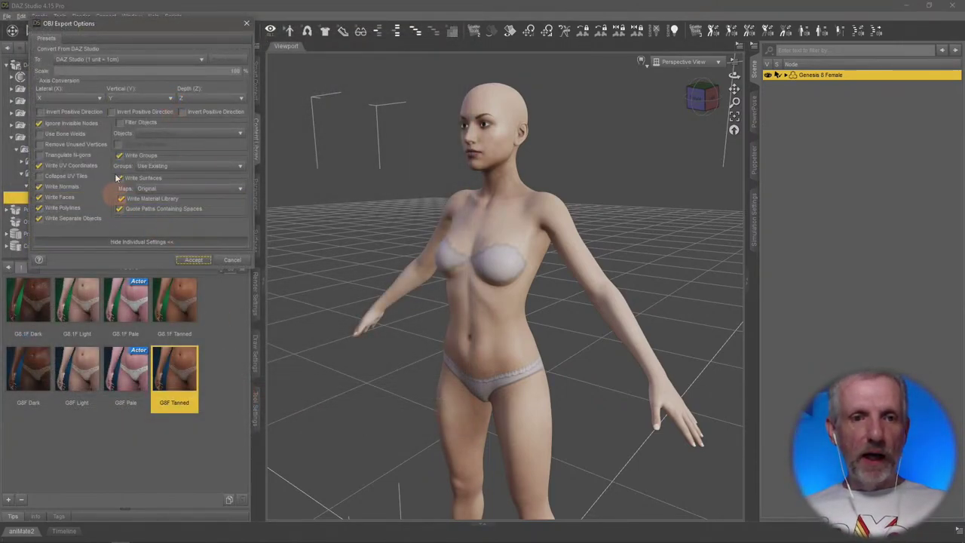
pyautogui.click(194, 260)
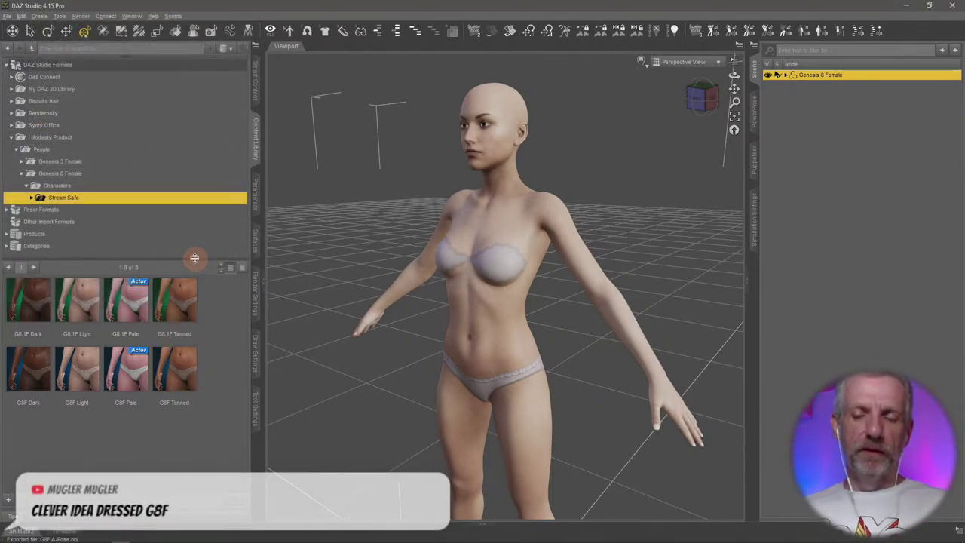
# - Switch to Marvelous Designer and delete the grey avatar wearing the dress
pyautogui.hotkey('alt', 'Tab')
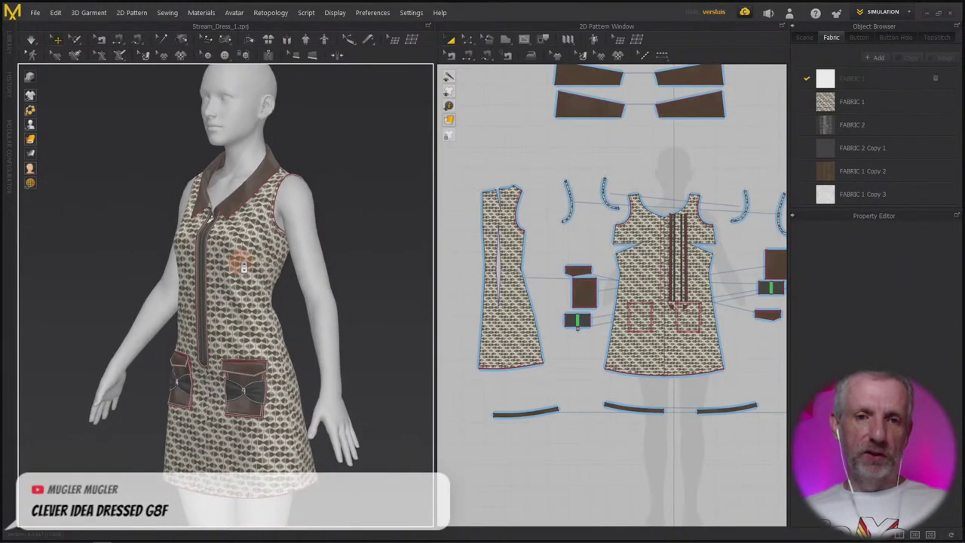
pyautogui.click(304, 252)
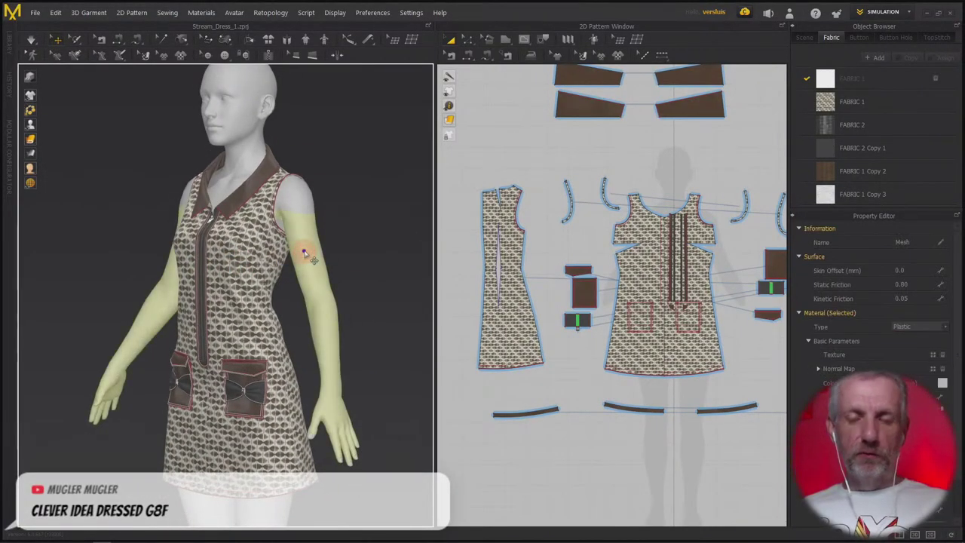
pyautogui.rightClick(305, 252)
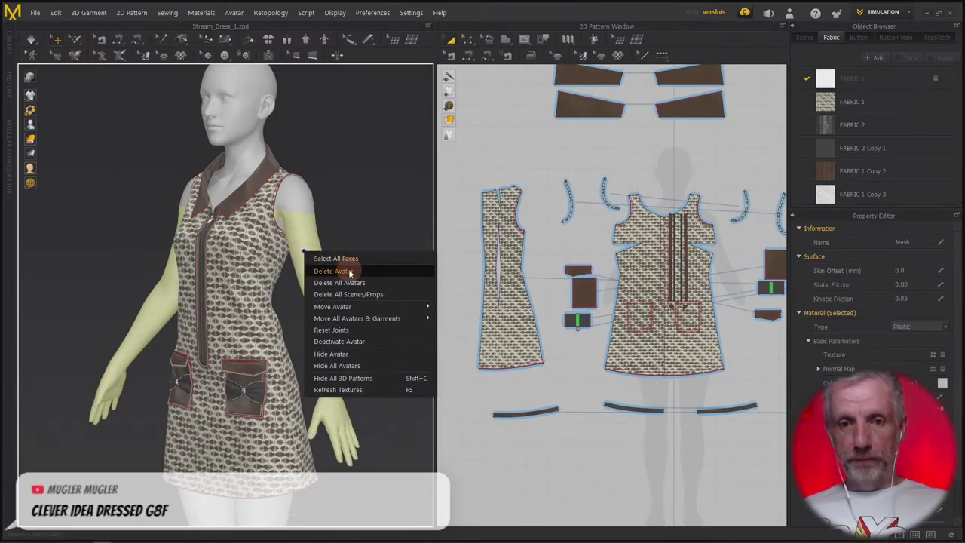
pyautogui.click(337, 268)
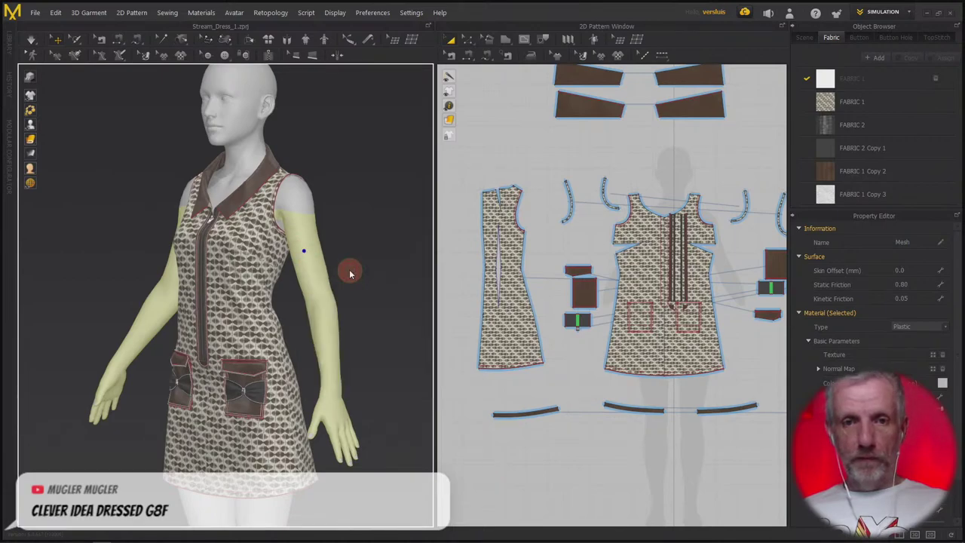
# - Import G8F A-Pose.obj from the Stream Dress 1 OBJs folder as an added avatar, with scale cm (DAZ Studio) at 100%
pyautogui.click(34, 12)
pyautogui.moveTo(73, 107)
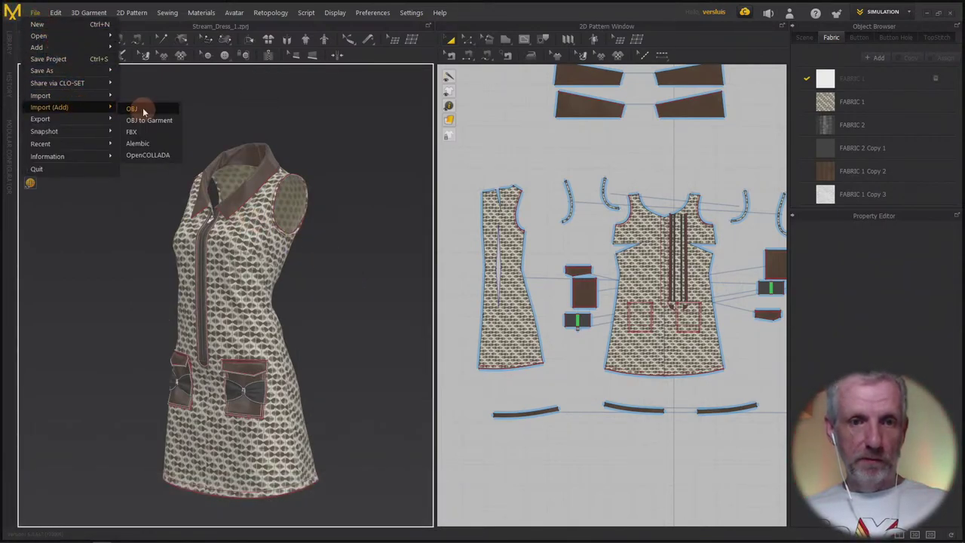
pyautogui.click(142, 107)
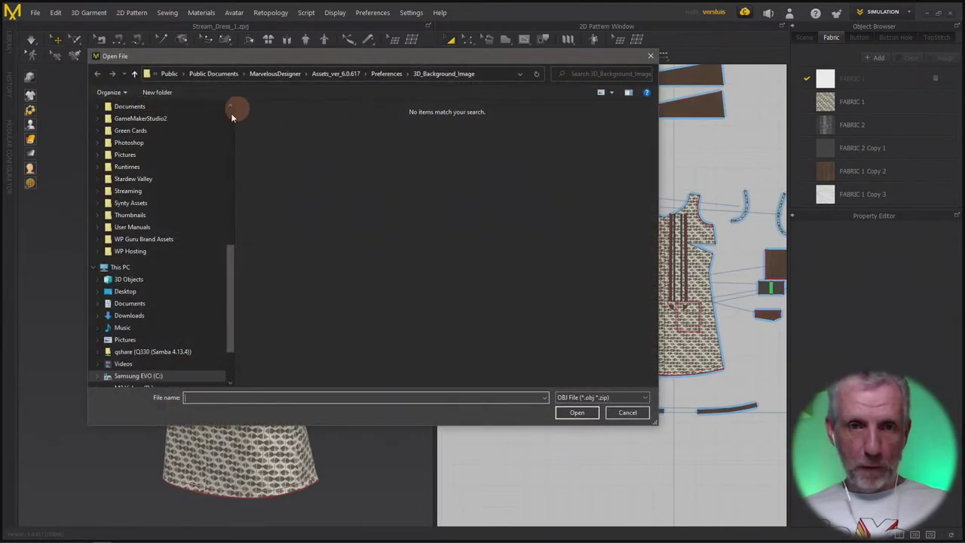
pyautogui.scroll(2, 195, 187)
pyautogui.scroll(4, 196, 187)
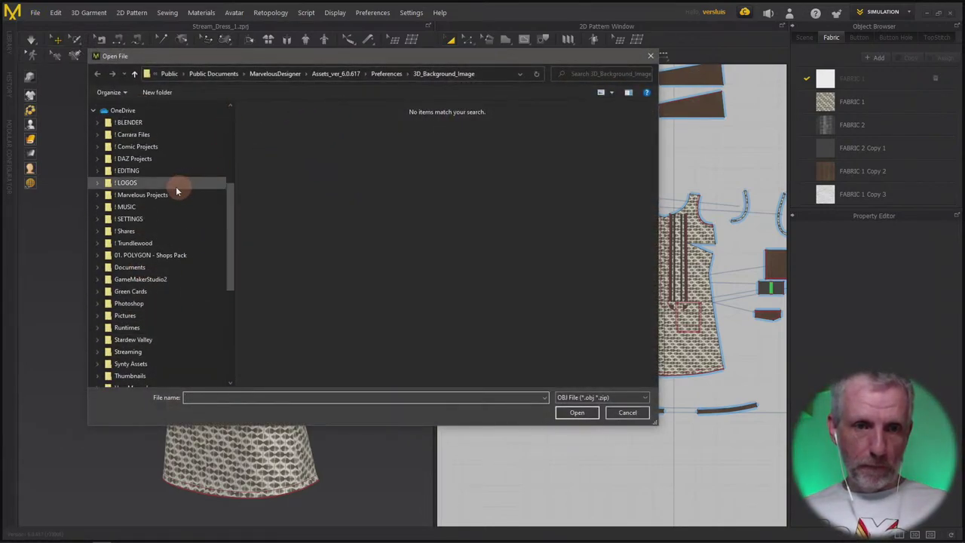
pyautogui.click(174, 195)
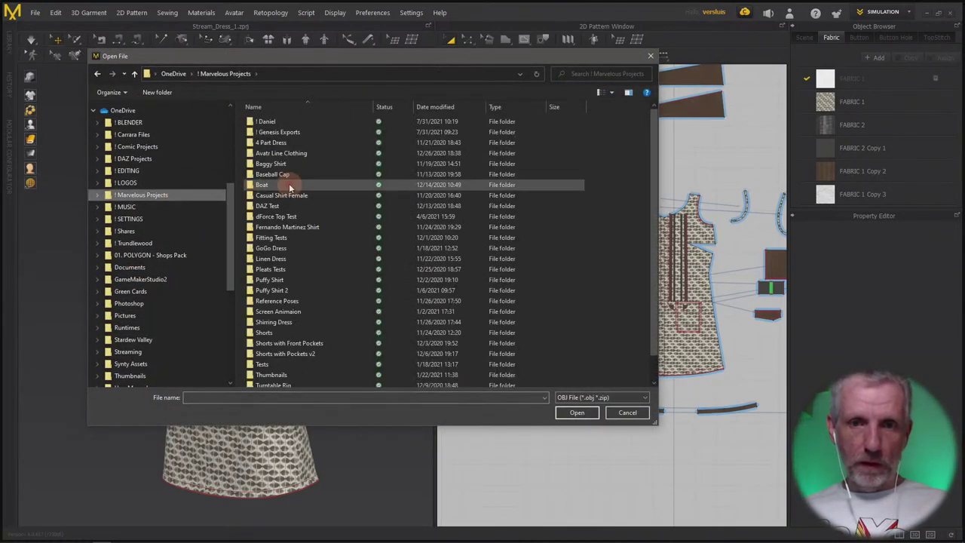
pyautogui.doubleClick(308, 122)
pyautogui.doubleClick(285, 143)
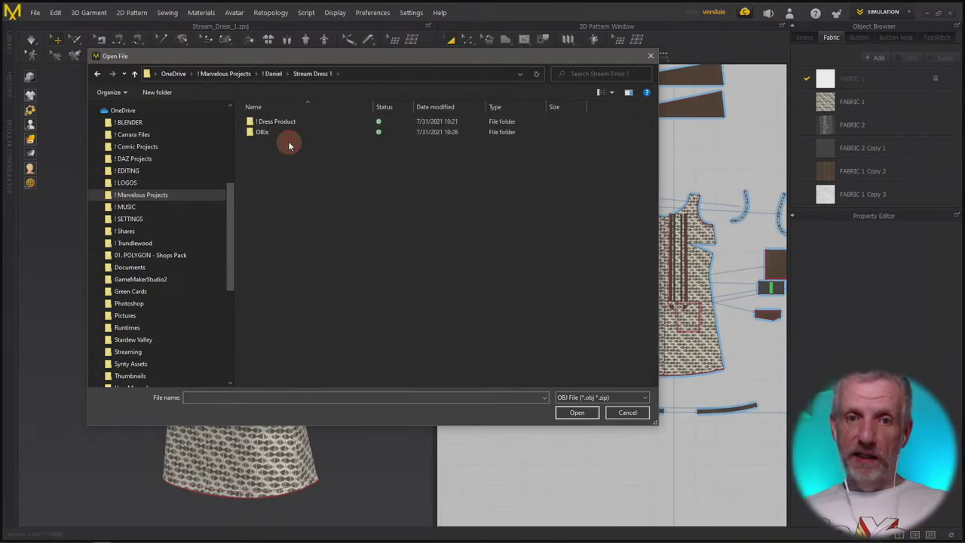
pyautogui.doubleClick(277, 132)
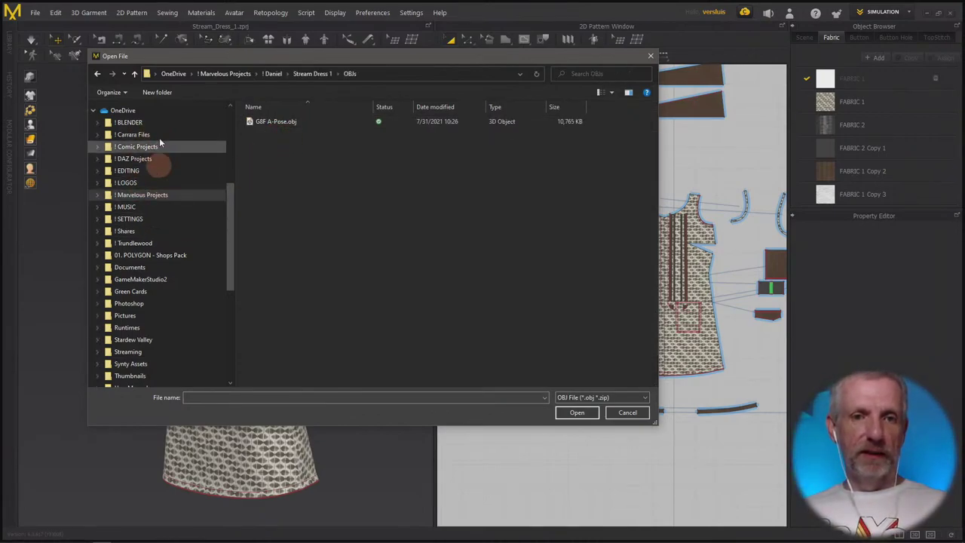
pyautogui.click(280, 123)
pyautogui.click(576, 412)
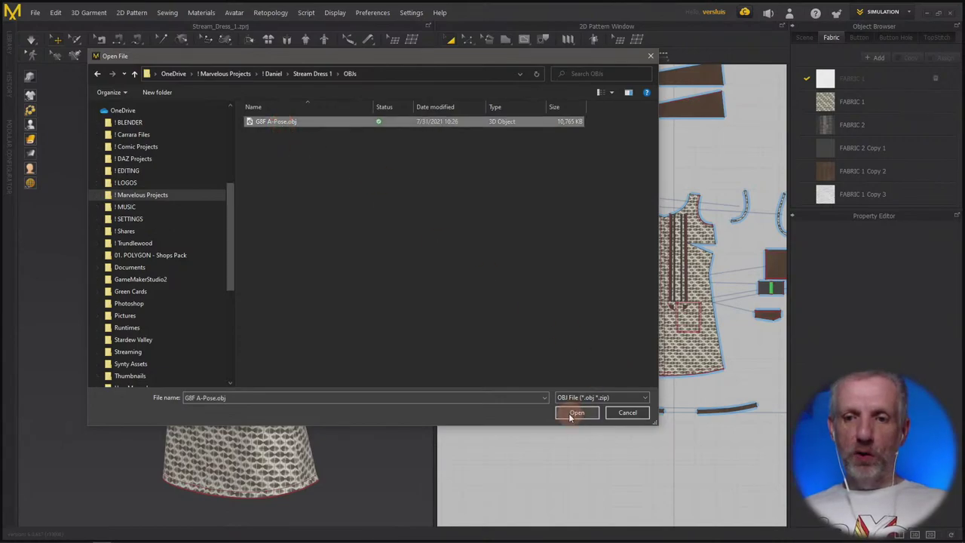
pyautogui.click(447, 315)
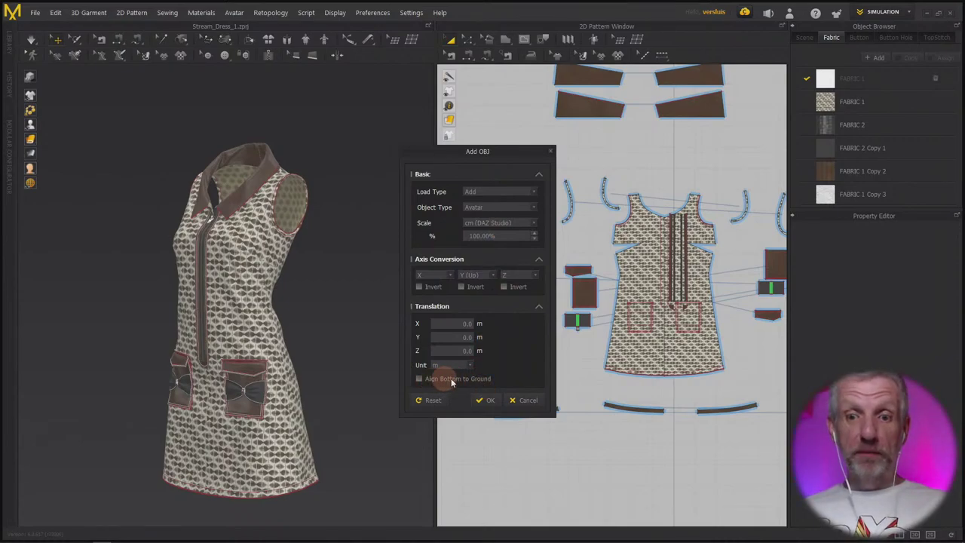
pyautogui.click(490, 401)
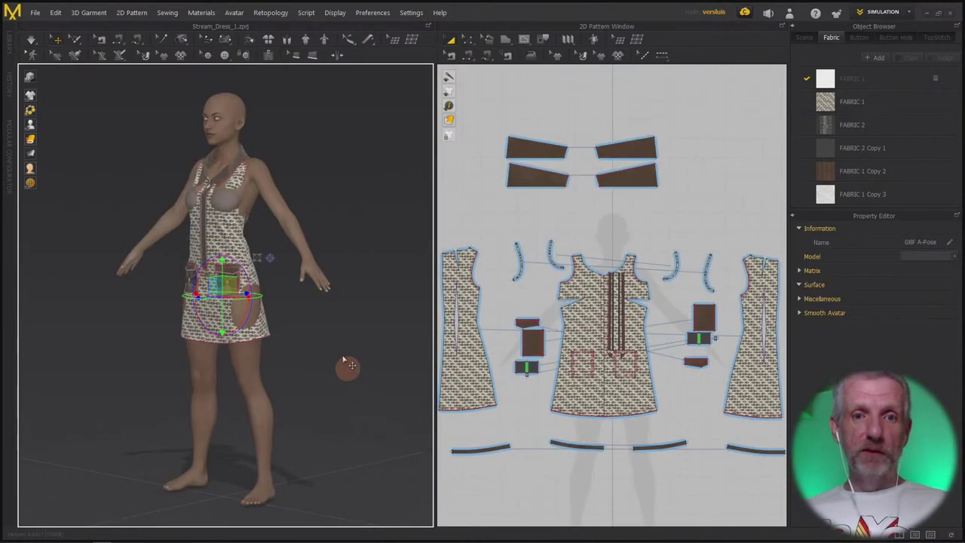
# - Simulate the dress so that it drapes over the imported G8F A-Pose avatar, and inspect the fit
pyautogui.scroll(5, 339, 344)
pyautogui.moveTo(338, 309); pyautogui.dragTo(395, 369, button='right')
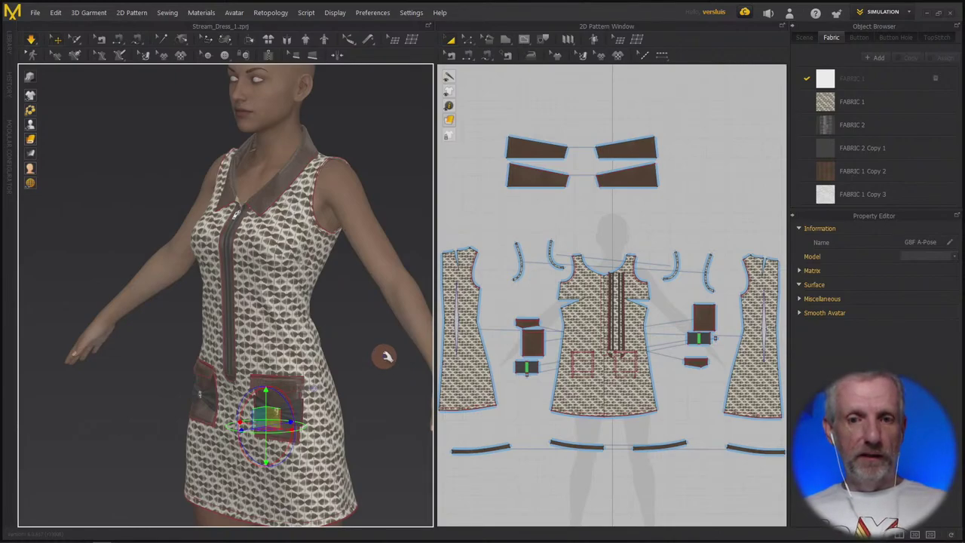
pyautogui.moveTo(344, 329); pyautogui.dragTo(345, 327, button='right')
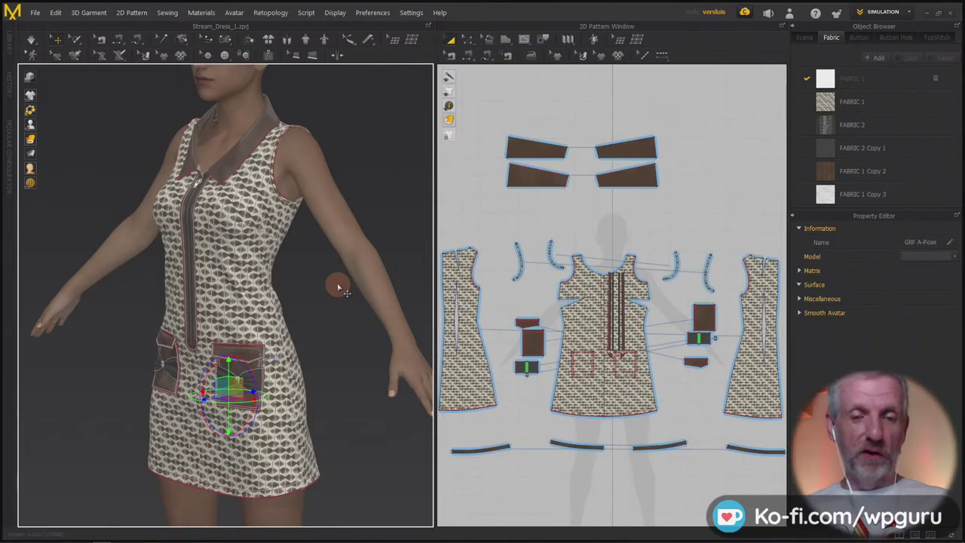
# - Display the dress as a mesh in the 3D view, with its bodice, zipper and pockets seen close up
pyautogui.scroll(5, 339, 285)
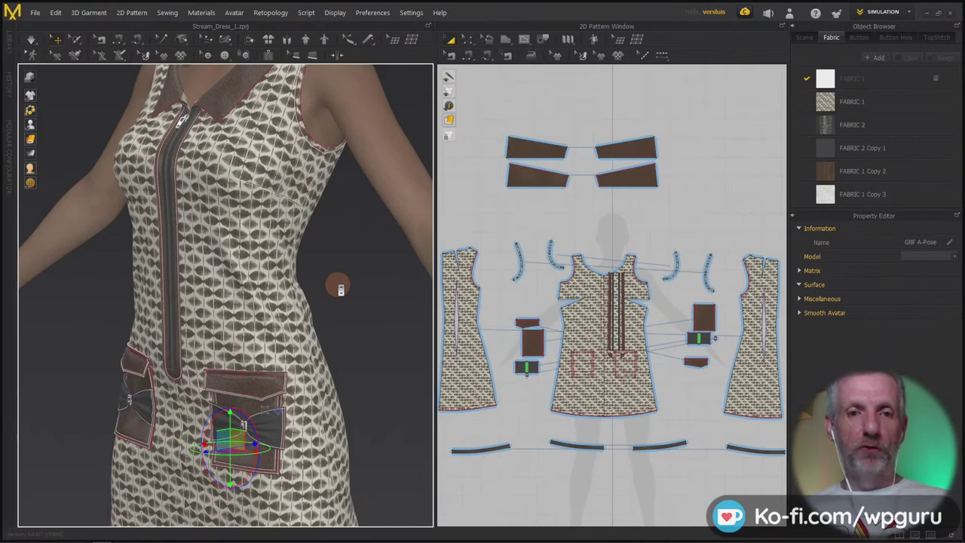
pyautogui.click(30, 139)
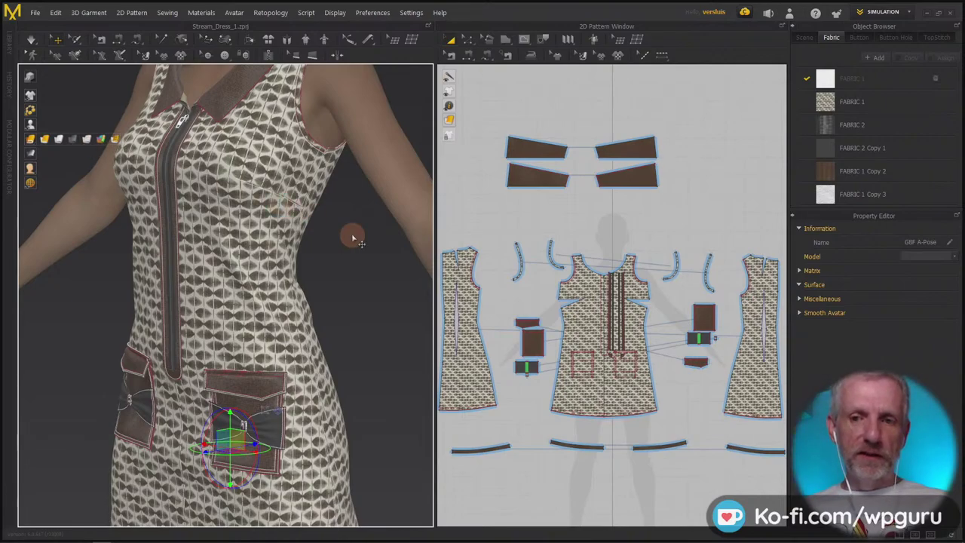
pyautogui.hotkey('shift', 'f')
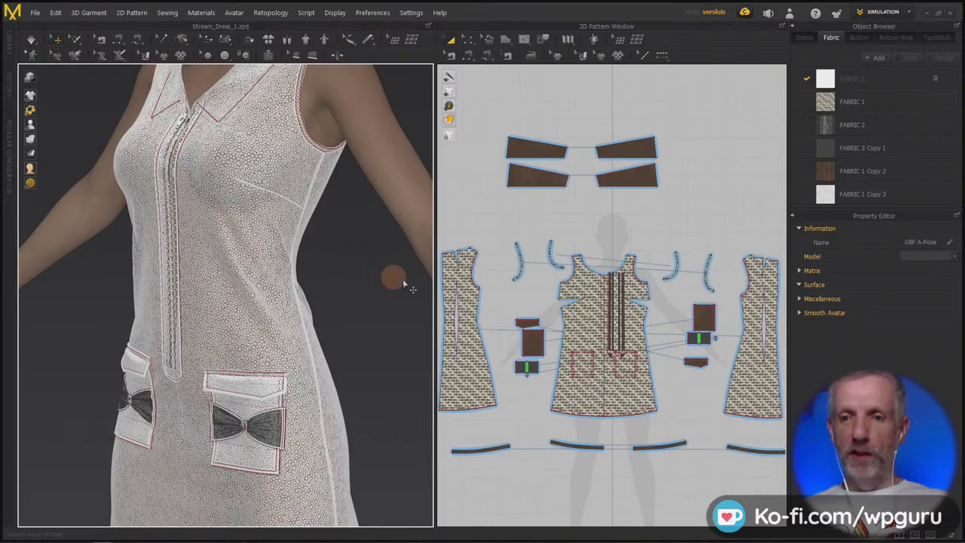
# - Examine the dress's front and back panels by selecting each 2D pattern piece and locating it on the 3D garment
pyautogui.click(623, 222)
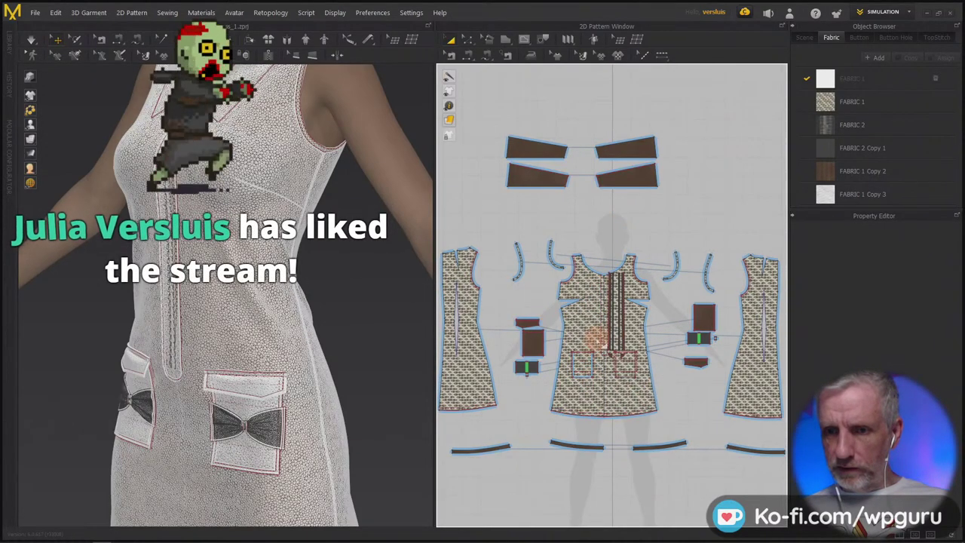
pyautogui.click(595, 338)
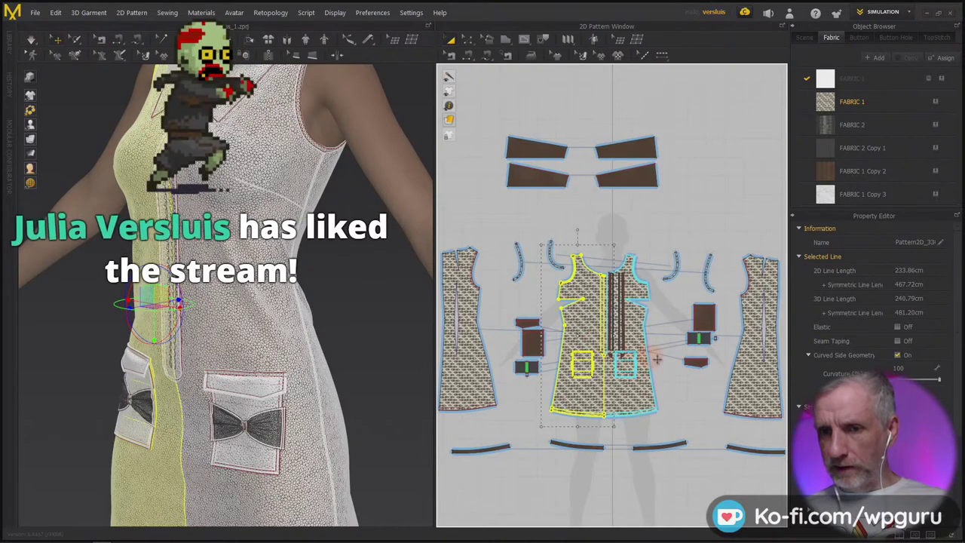
pyautogui.click(639, 388)
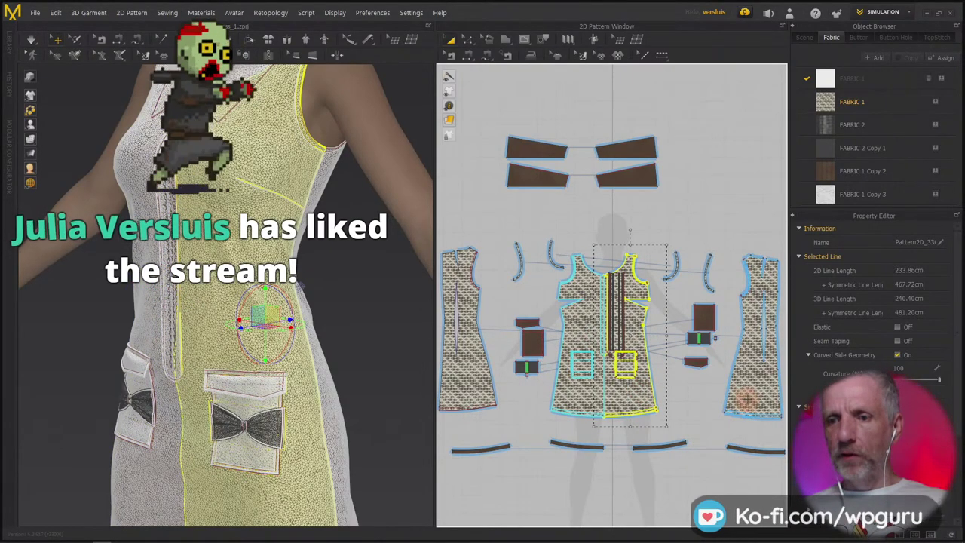
pyautogui.click(746, 400)
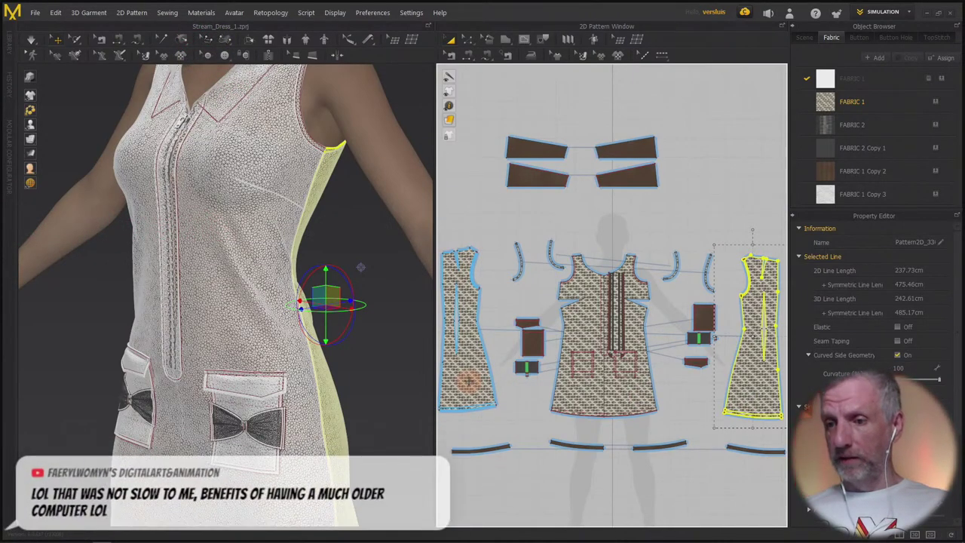
pyautogui.click(467, 380)
pyautogui.click(581, 408)
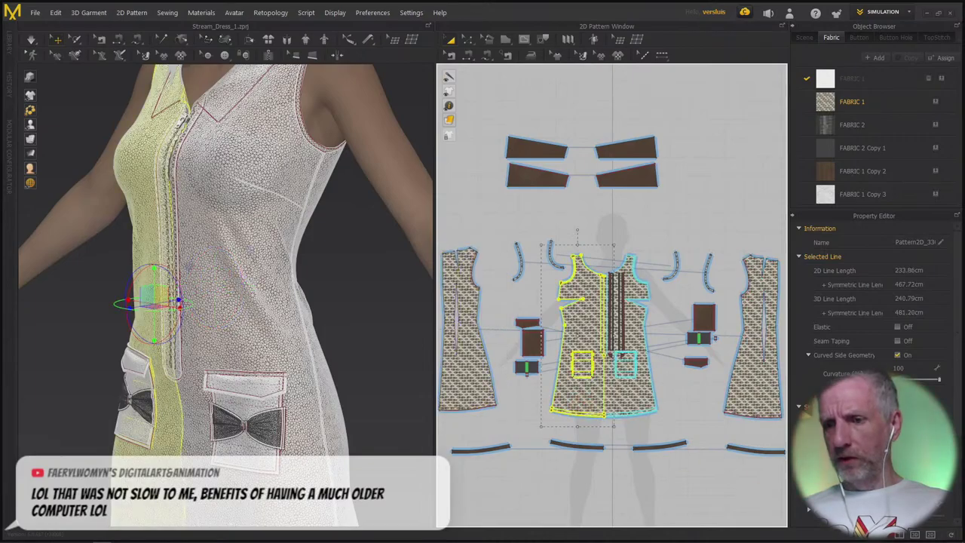
# - Examine the smaller pattern pieces in turn, including the pocket, collar, armhole and neck facings and hem band
pyautogui.click(901, 420)
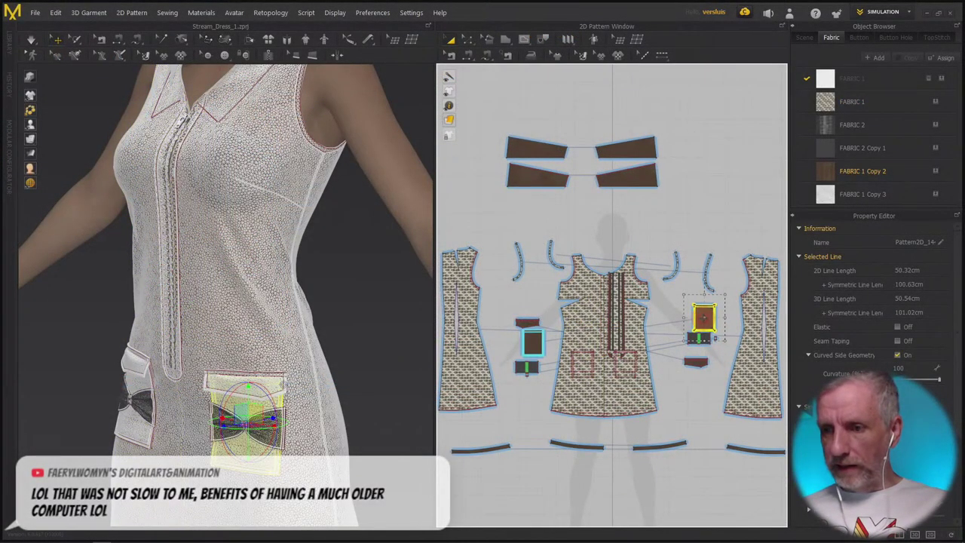
pyautogui.click(673, 270)
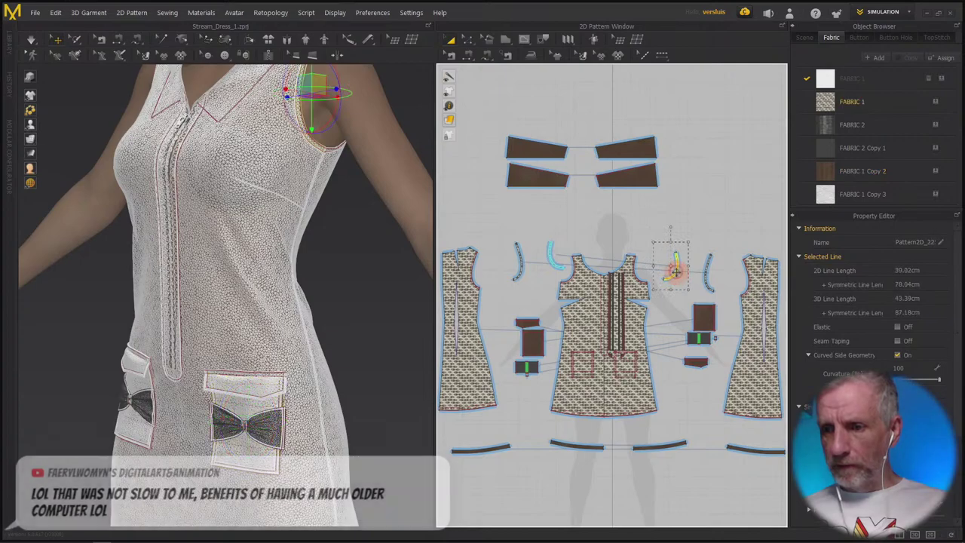
pyautogui.click(625, 178)
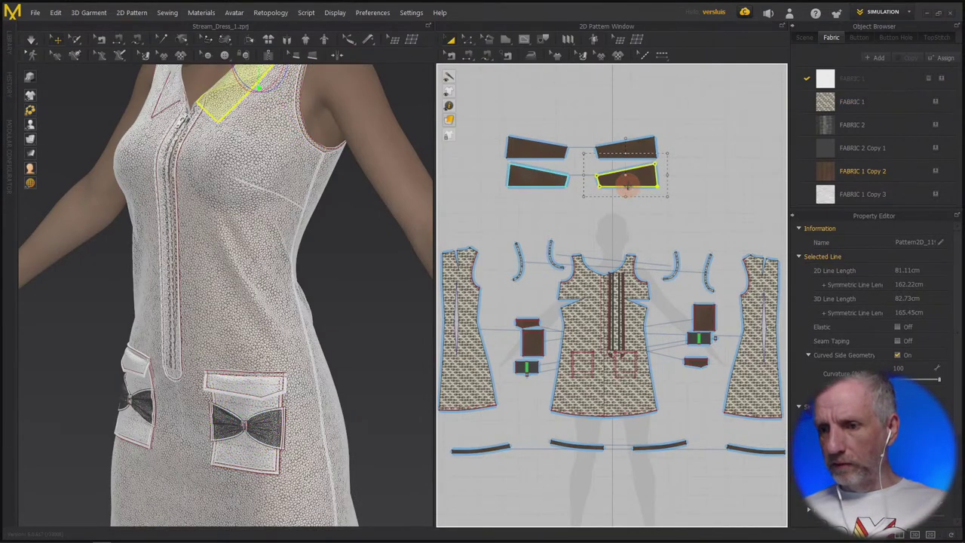
pyautogui.click(532, 176)
pyautogui.click(518, 270)
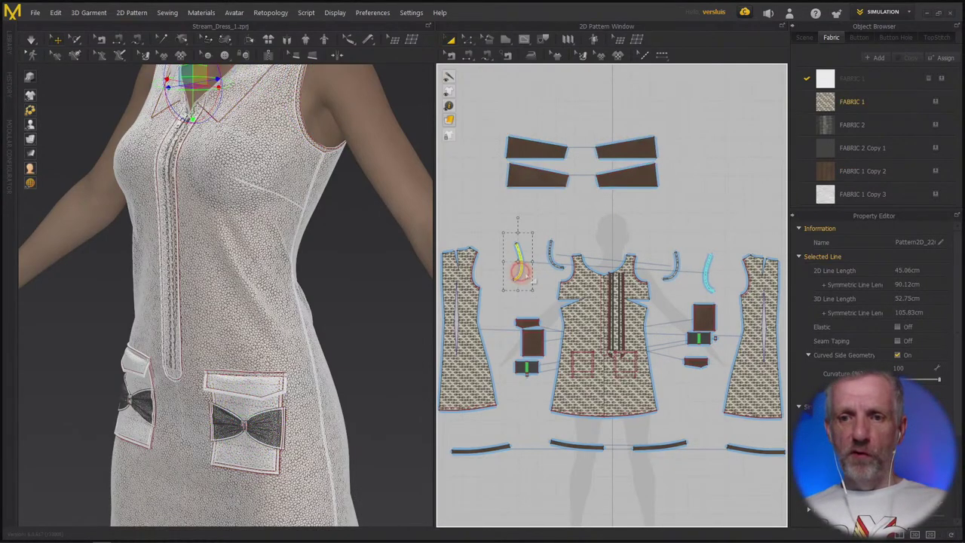
pyautogui.click(554, 260)
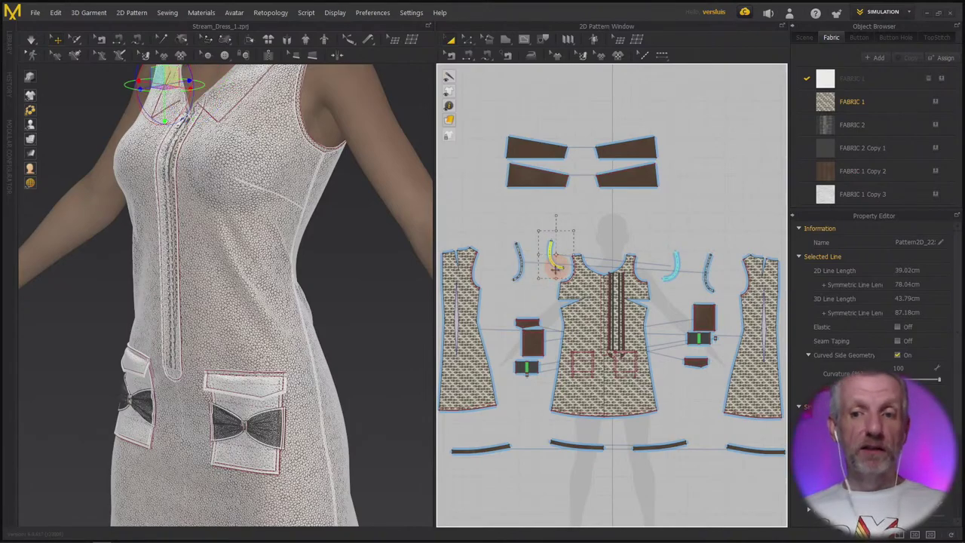
pyautogui.click(575, 445)
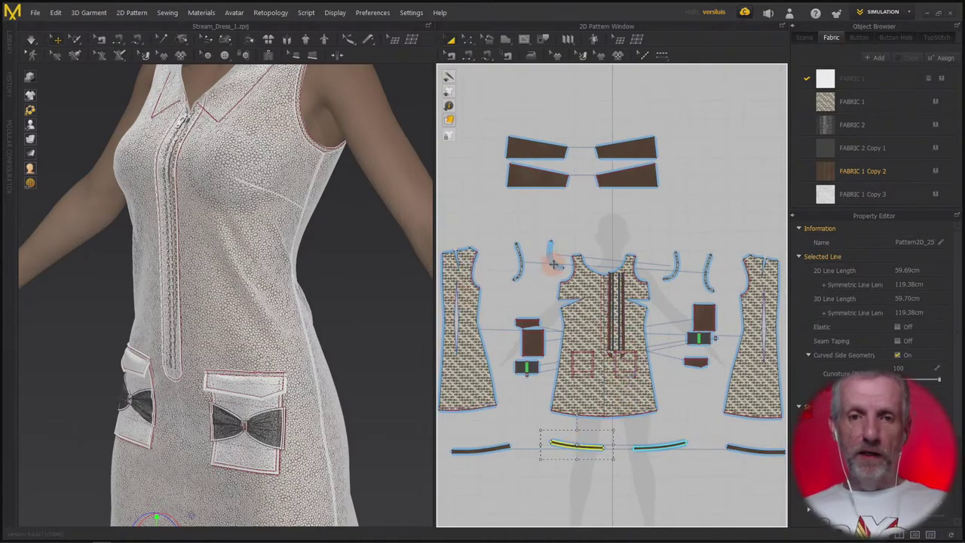
# - Select all pattern pieces of the dress and convert their triangle mesh to quads with Quadrangulate
pyautogui.hotkey('ctrl', 'a')
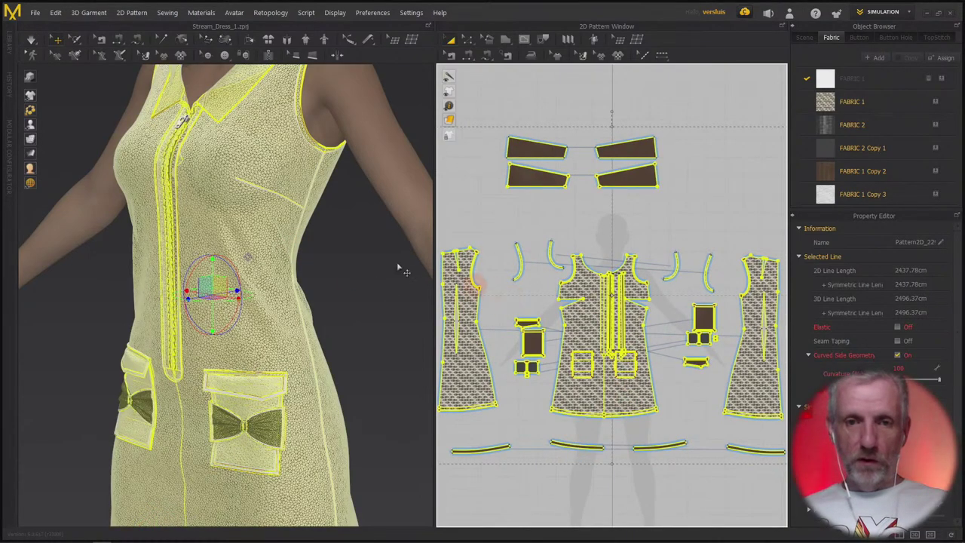
pyautogui.scroll(5, 266, 184)
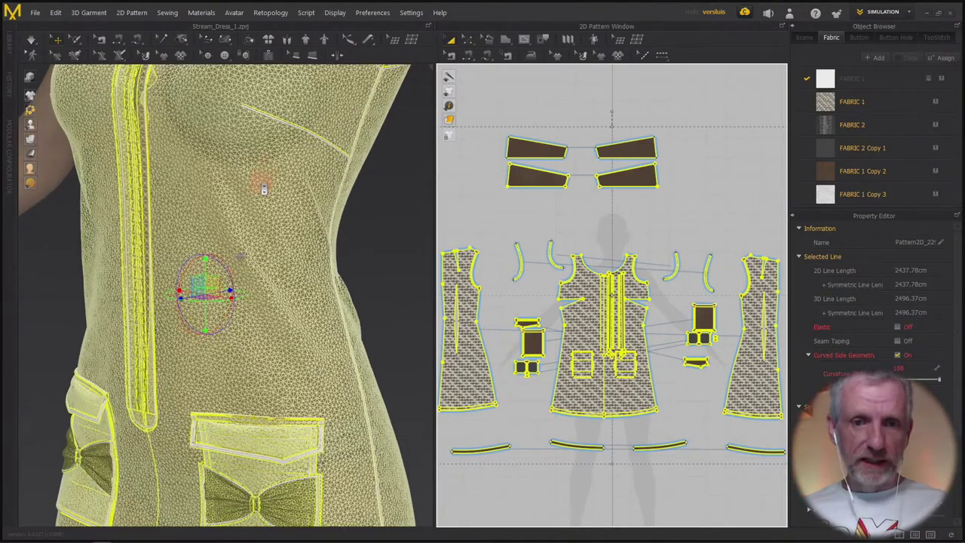
pyautogui.moveTo(264, 190); pyautogui.dragTo(263, 396, button='middle')
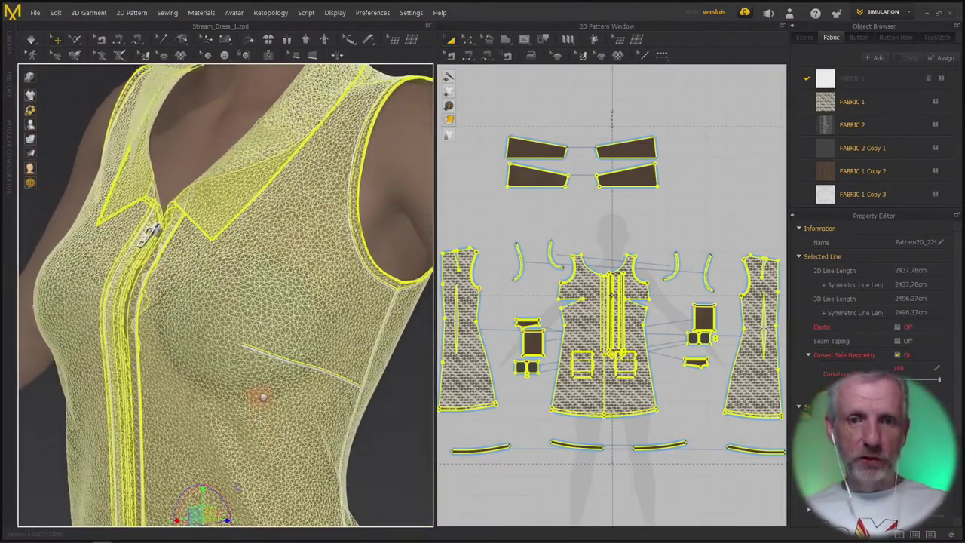
pyautogui.rightClick(310, 260)
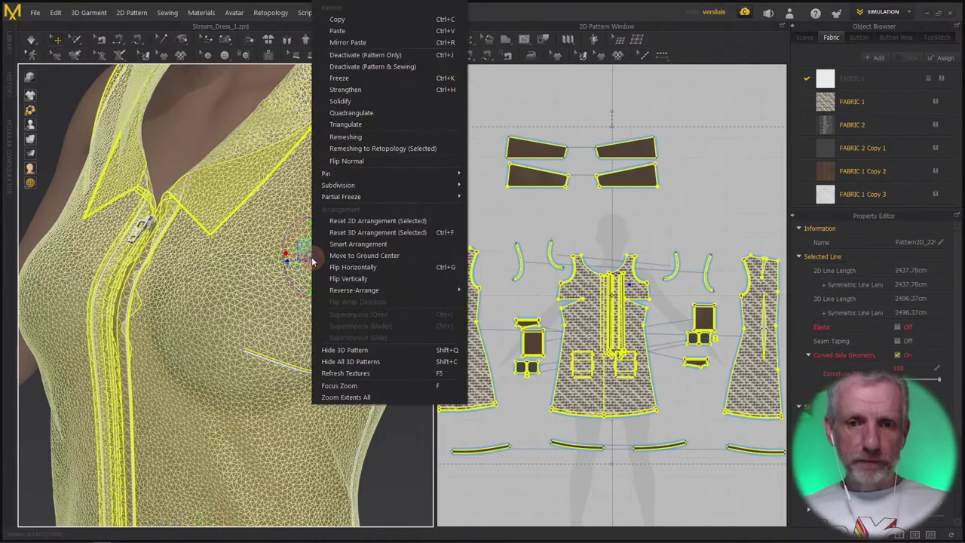
pyautogui.click(393, 118)
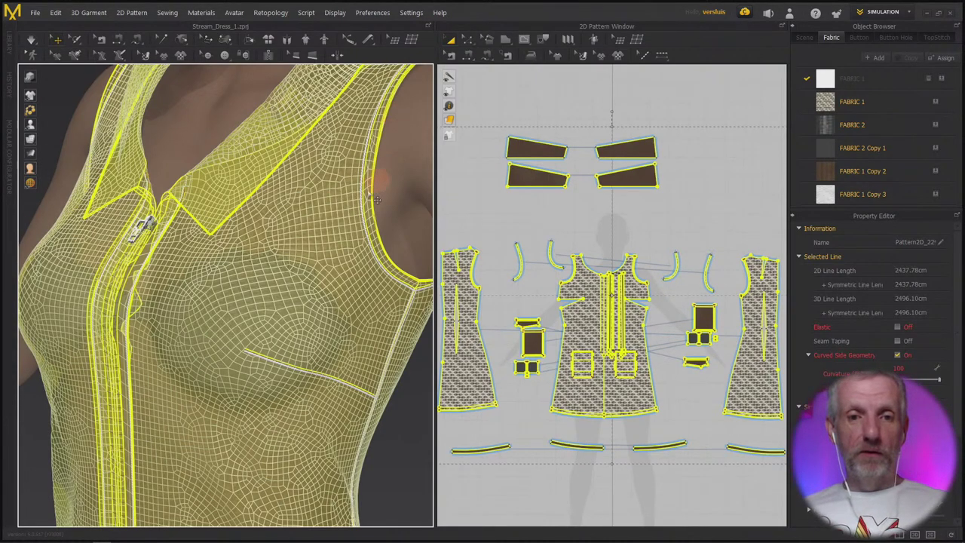
# - Inspect the quad mesh on the bodice, skirt, pockets and bows up close, and view the whole dress
pyautogui.moveTo(360, 214); pyautogui.dragTo(394, 154, button='right')
pyautogui.scroll(-3, 354, 212)
pyautogui.moveTo(394, 153); pyautogui.dragTo(357, 31, button='middle')
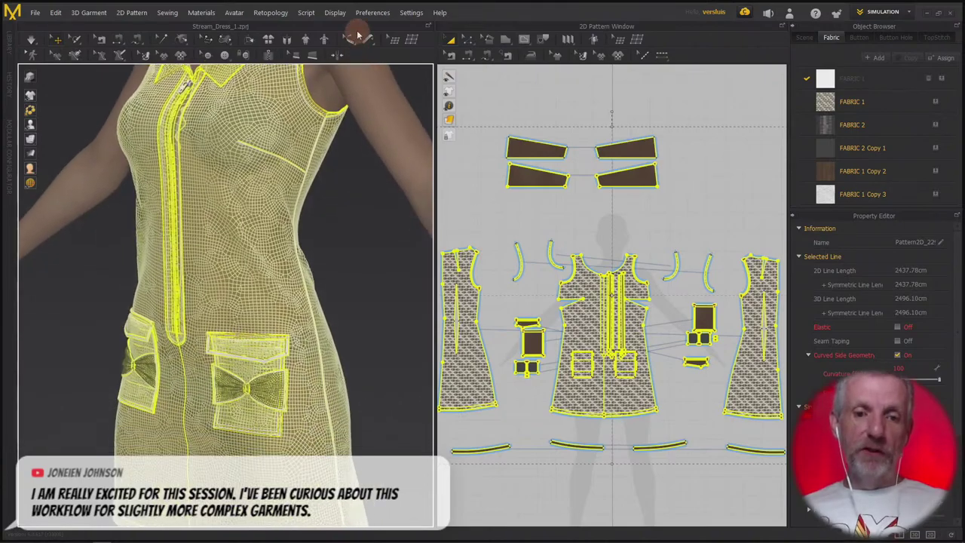
pyautogui.scroll(2, 360, 338)
pyautogui.scroll(5, 368, 248)
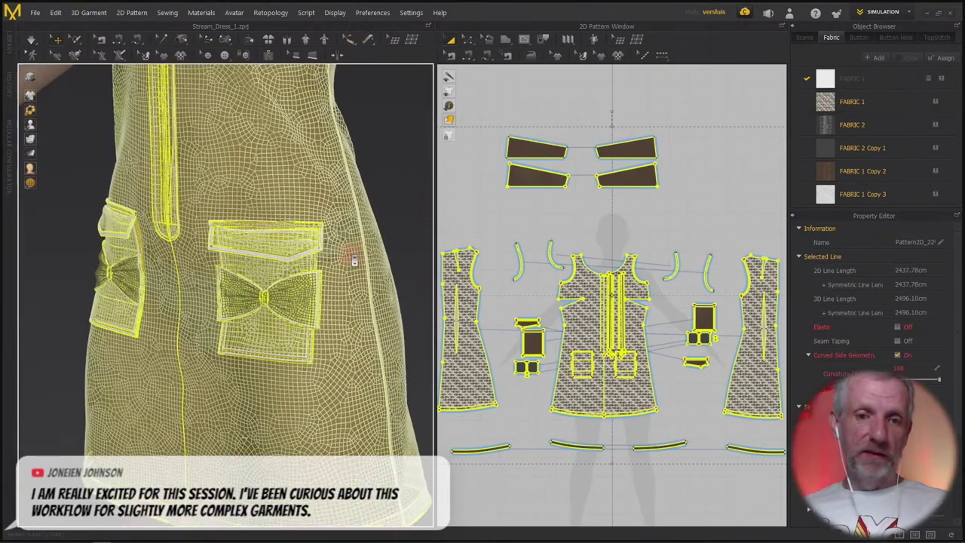
pyautogui.scroll(5, 363, 267)
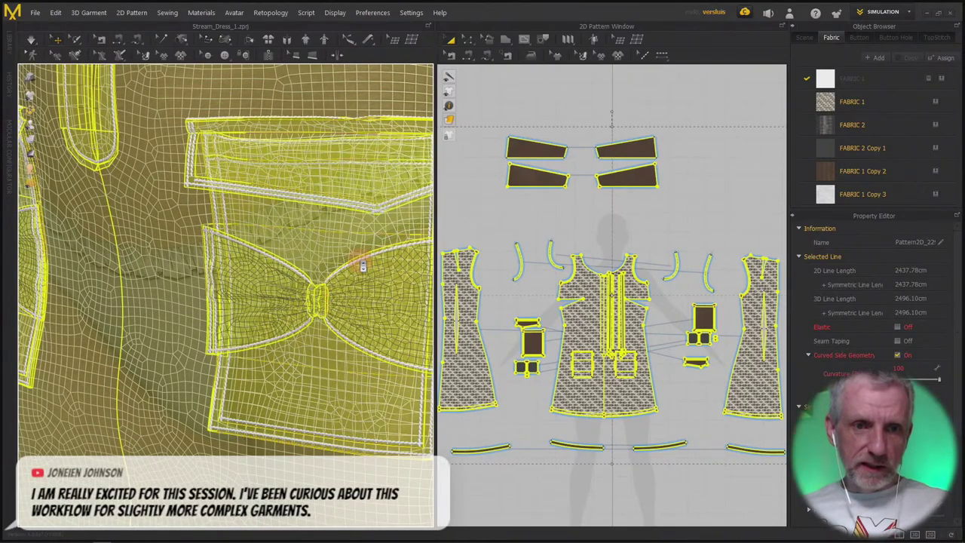
pyautogui.scroll(-6, 363, 267)
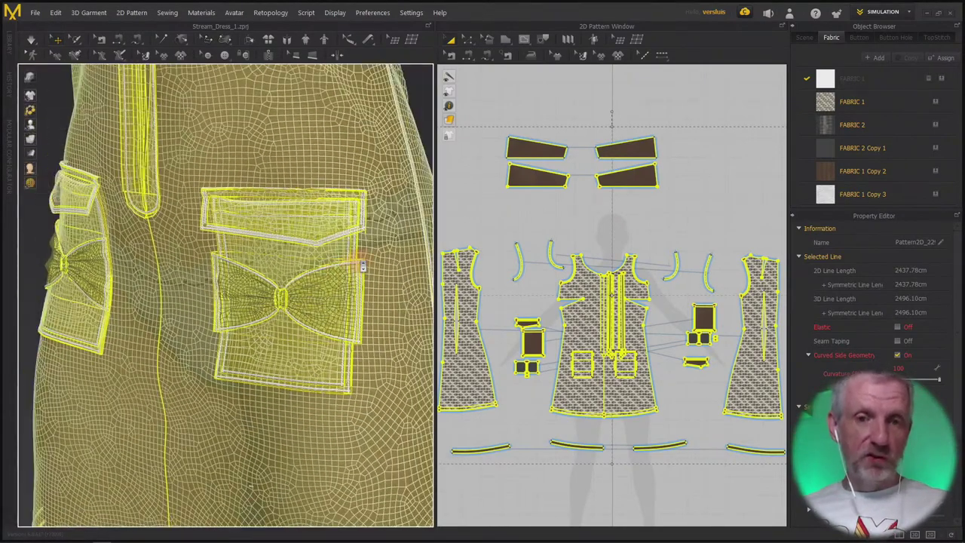
pyautogui.scroll(-5, 363, 266)
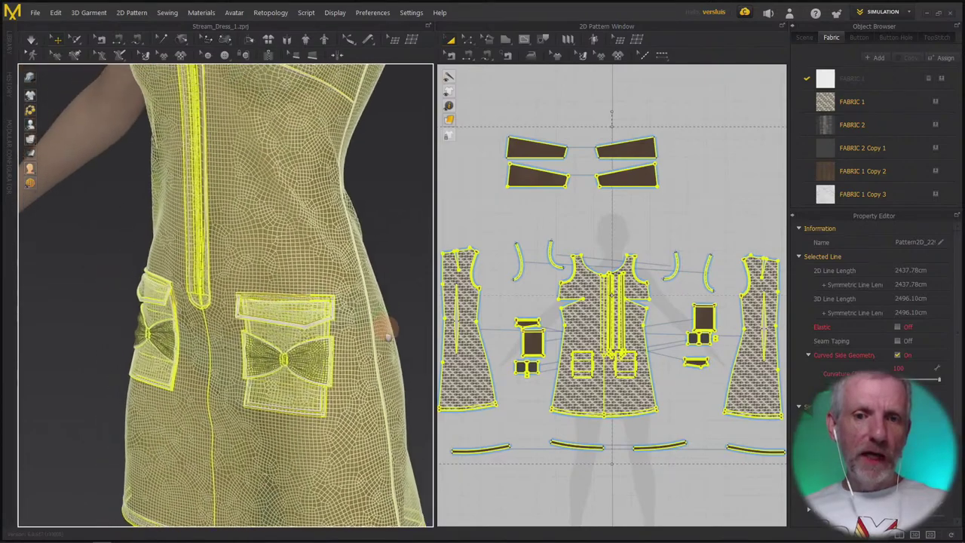
pyautogui.moveTo(386, 337); pyautogui.dragTo(384, 355, button='right')
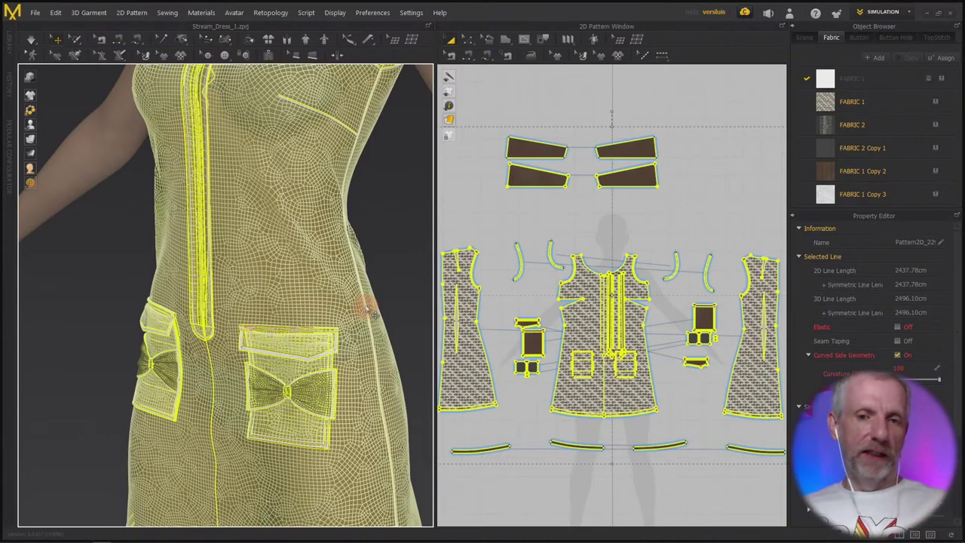
pyautogui.scroll(-5, 277, 301)
pyautogui.moveTo(277, 302); pyautogui.dragTo(257, 338, button='right')
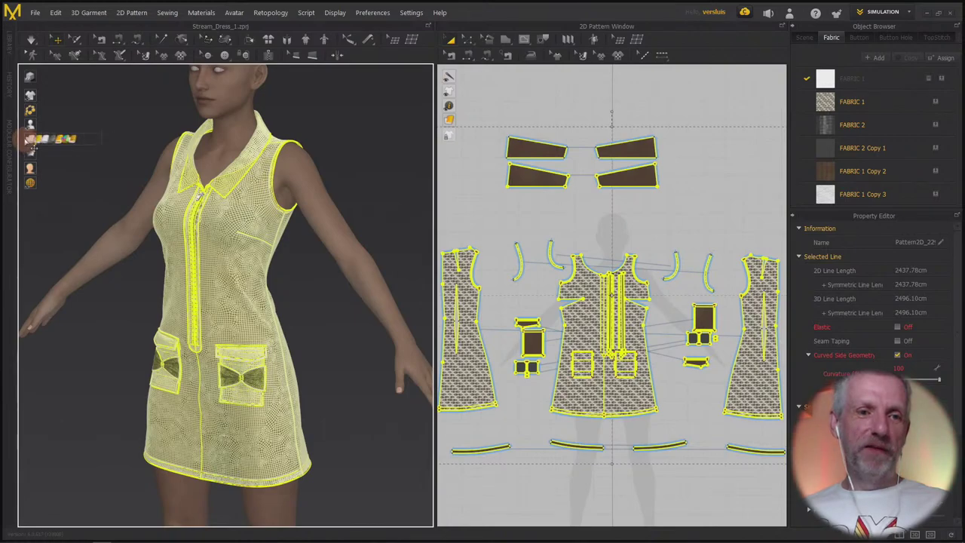
# - Show the dress with its textured surface again and save the project as Dress v2 in the Stream Dress 1 folder
pyautogui.moveTo(31, 139)
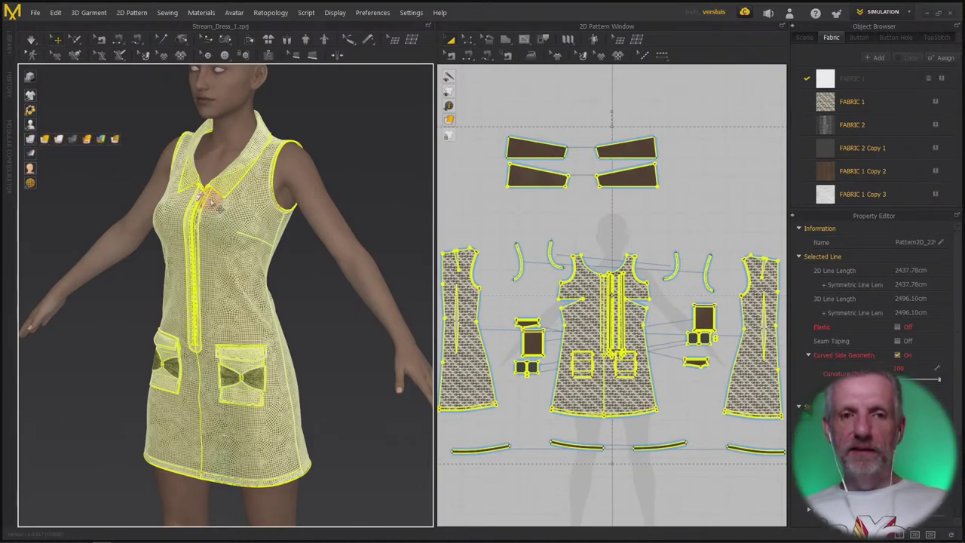
pyautogui.click(87, 139)
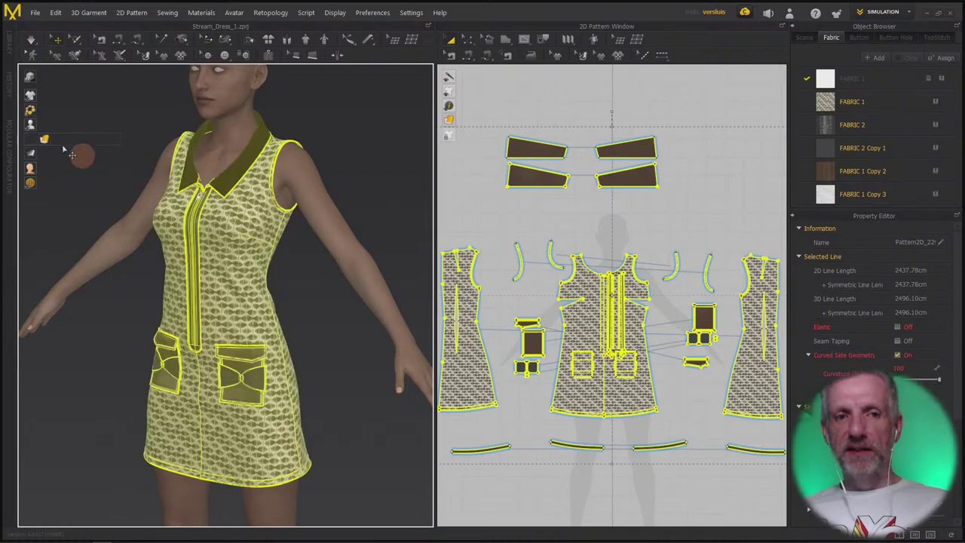
pyautogui.click(34, 13)
pyautogui.moveTo(83, 73)
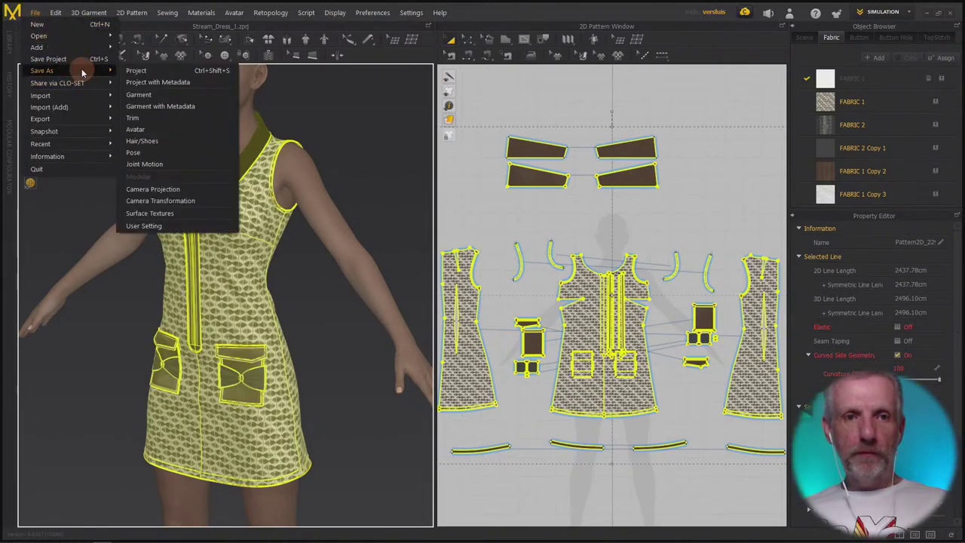
pyautogui.click(150, 74)
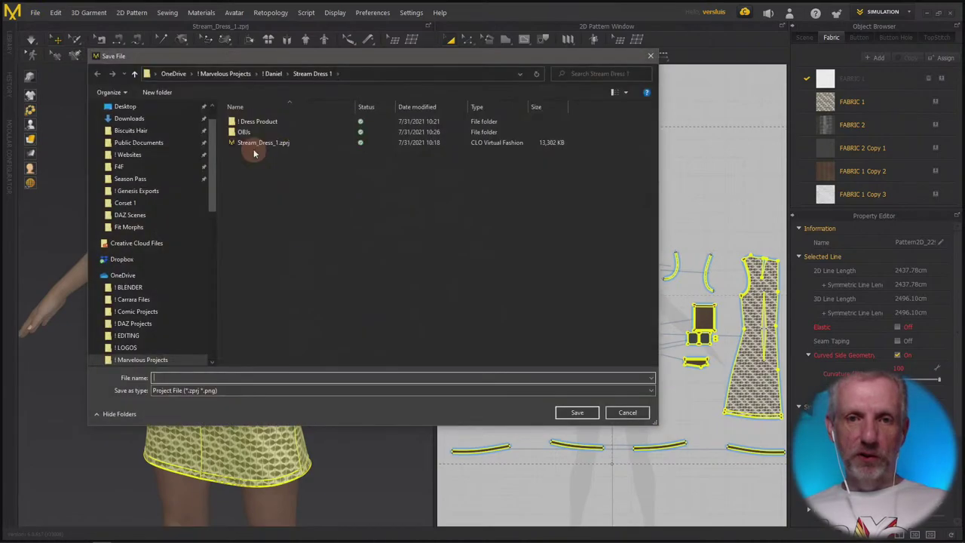
pyautogui.click(270, 238)
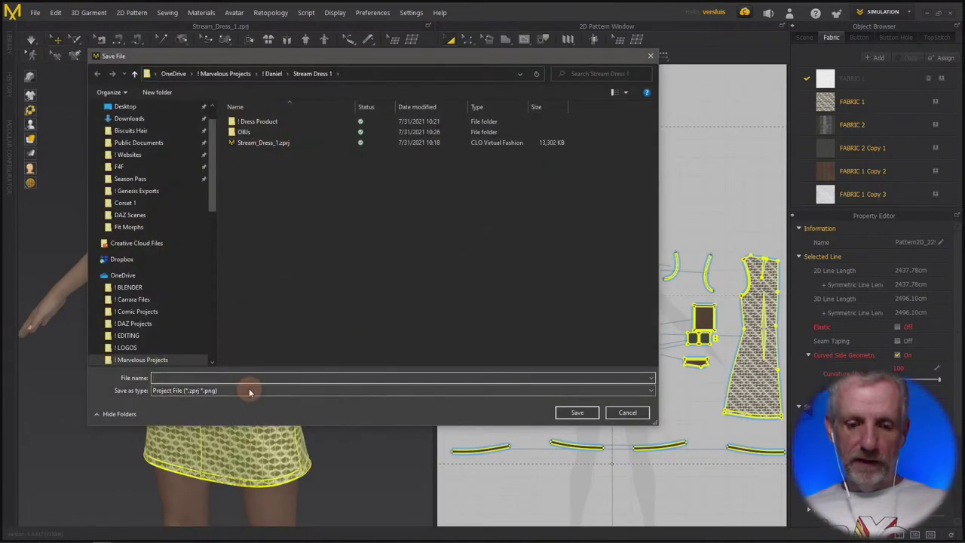
pyautogui.write('S')
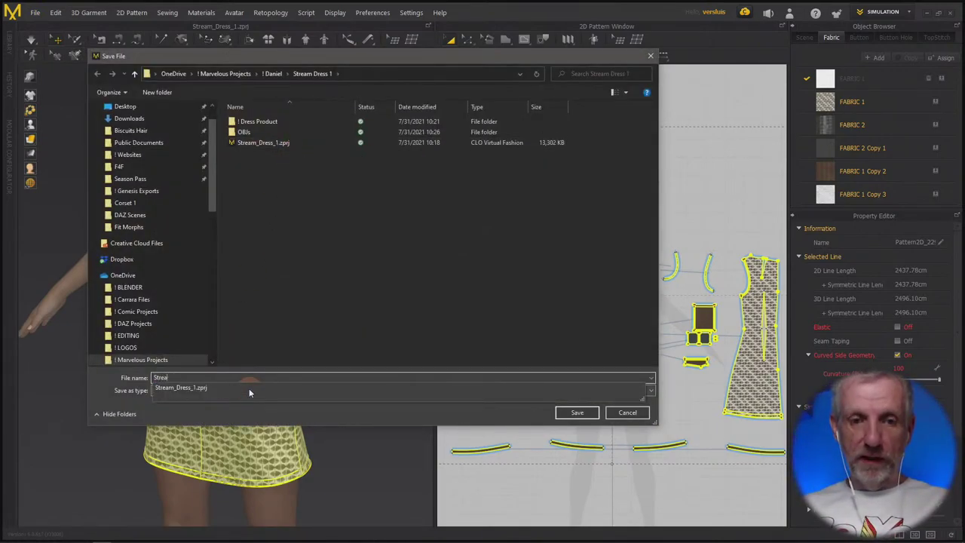
pyautogui.press('BackSpace')
pyautogui.write('Dress')
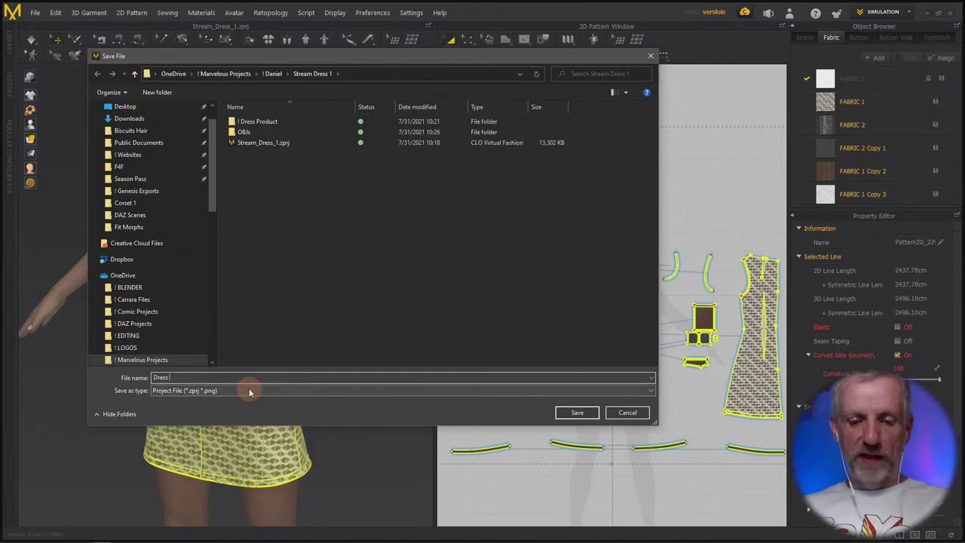
pyautogui.write(' v')
pyautogui.write('1')
pyautogui.press('Return')
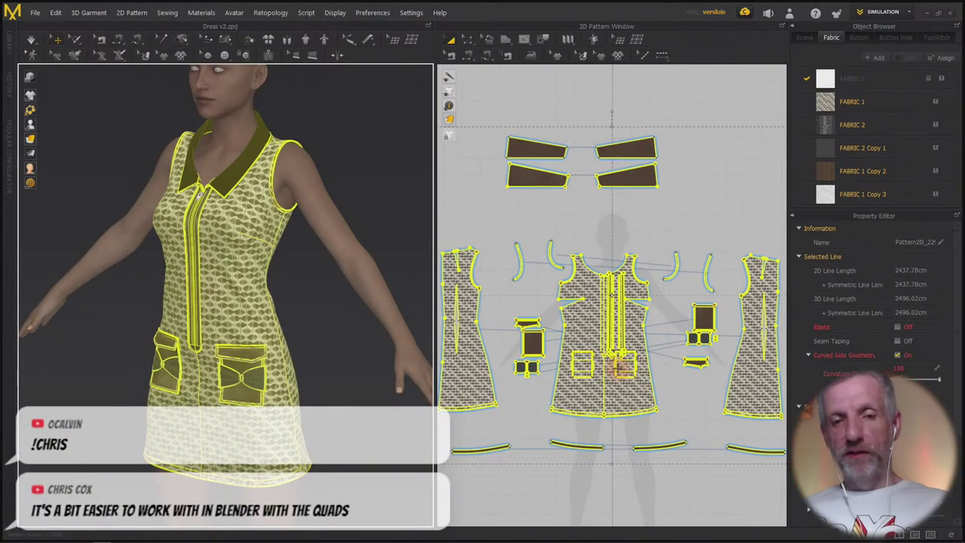
# - Switch from the Simulation workspace to the UV Editor and bring the dress's whole UV layout into view
pyautogui.click(904, 15)
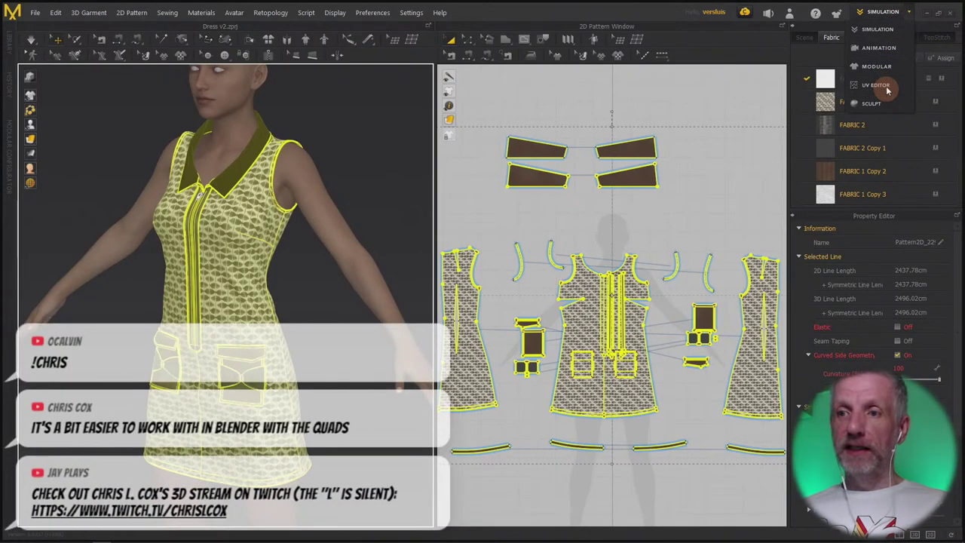
pyautogui.click(887, 87)
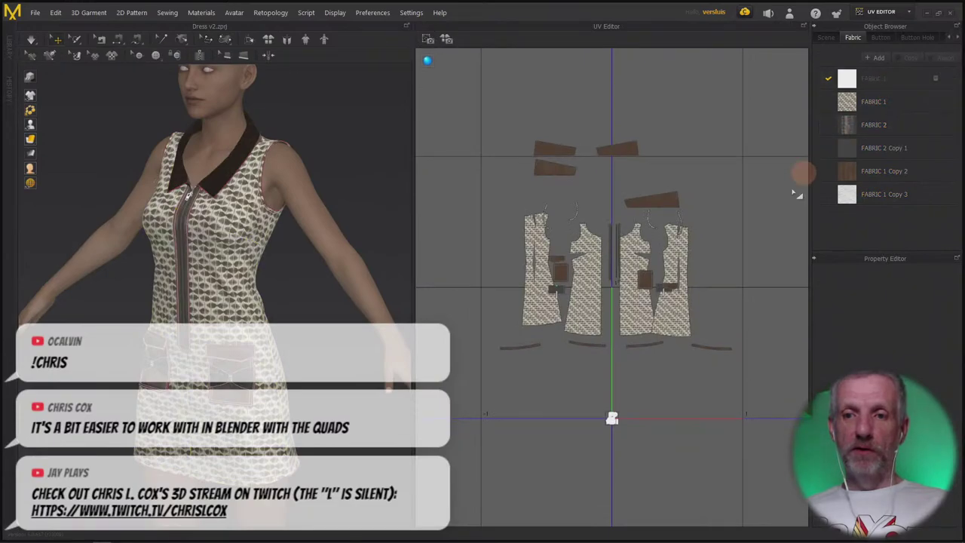
pyautogui.scroll(-3, 619, 271)
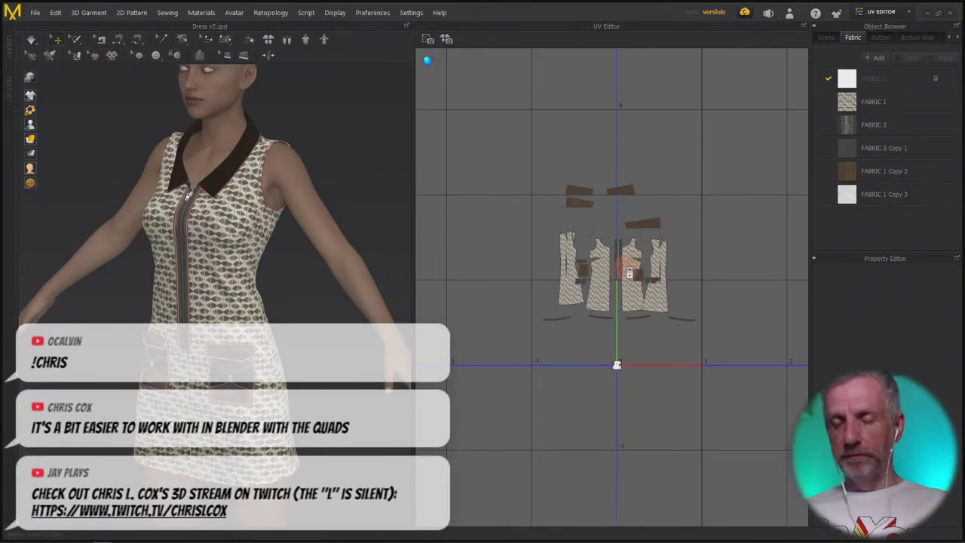
pyautogui.scroll(3, 629, 268)
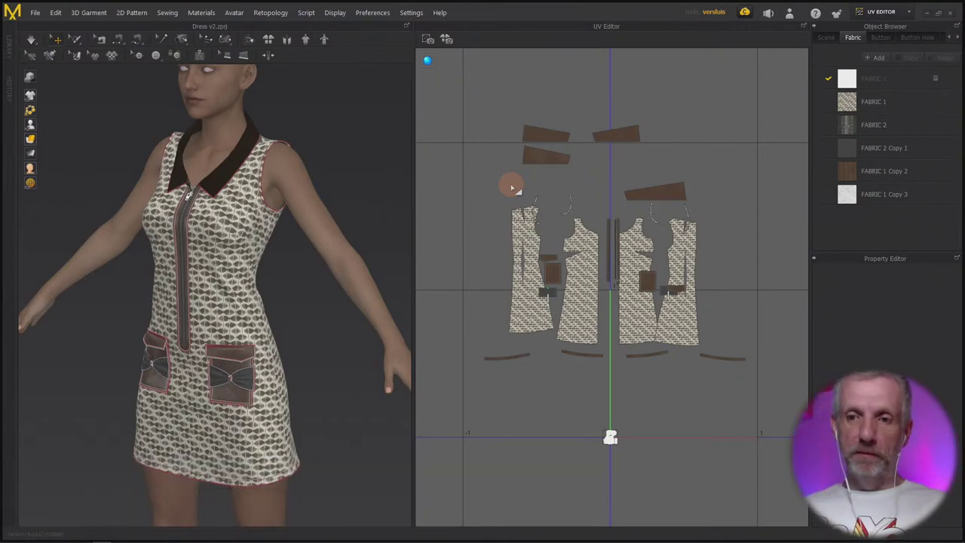
# - Select every UV piece of the dress and fit them to the 0-1 tile using Length (Absolute) spacing
pyautogui.moveTo(480, 99); pyautogui.dragTo(775, 465)
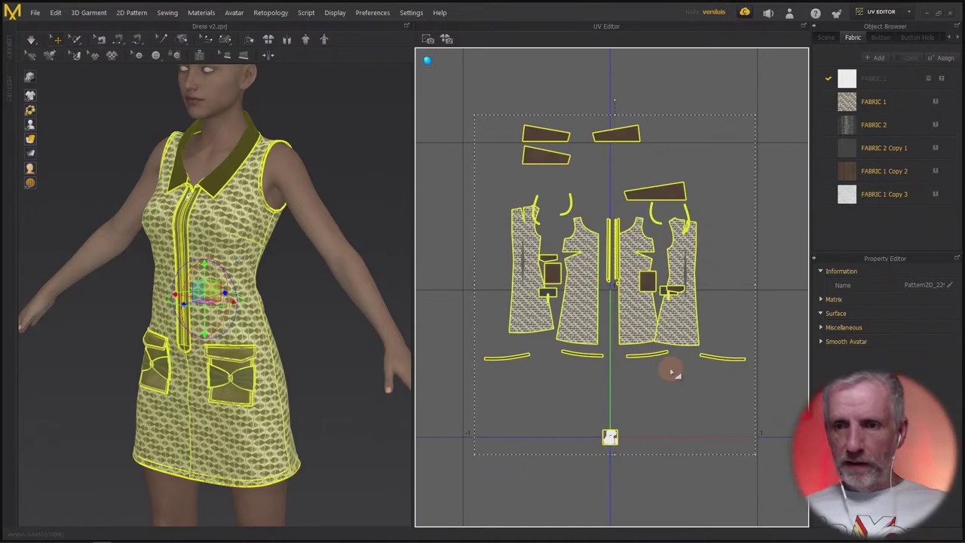
pyautogui.rightClick(638, 307)
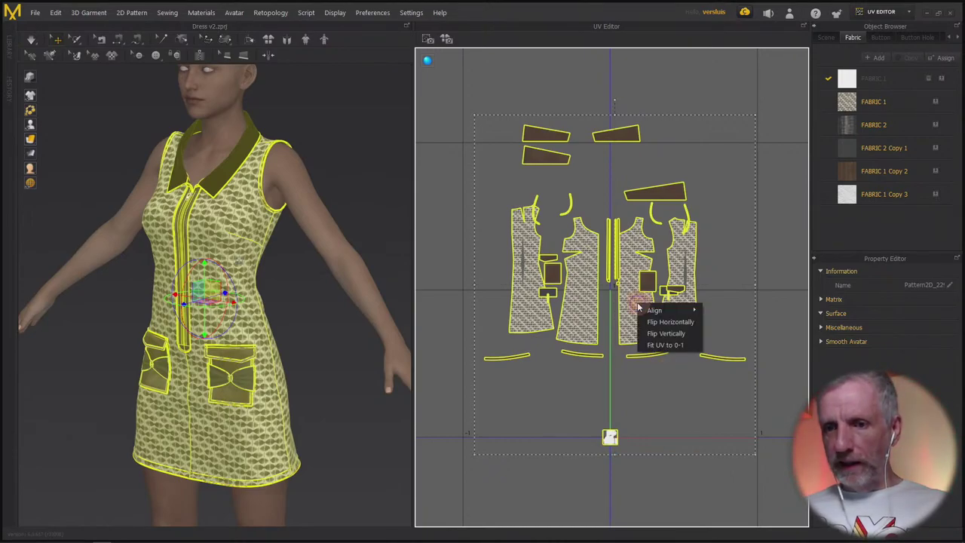
pyautogui.click(686, 345)
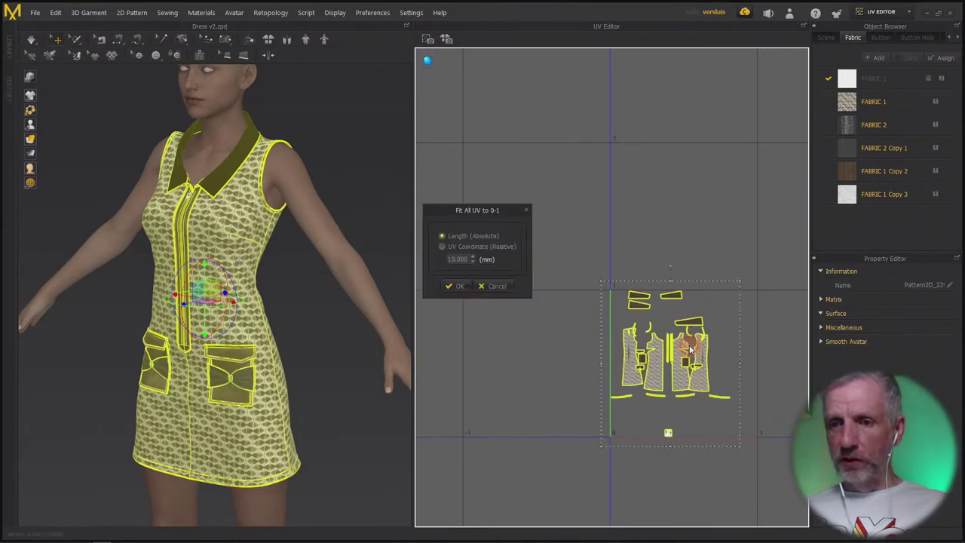
pyautogui.click(456, 285)
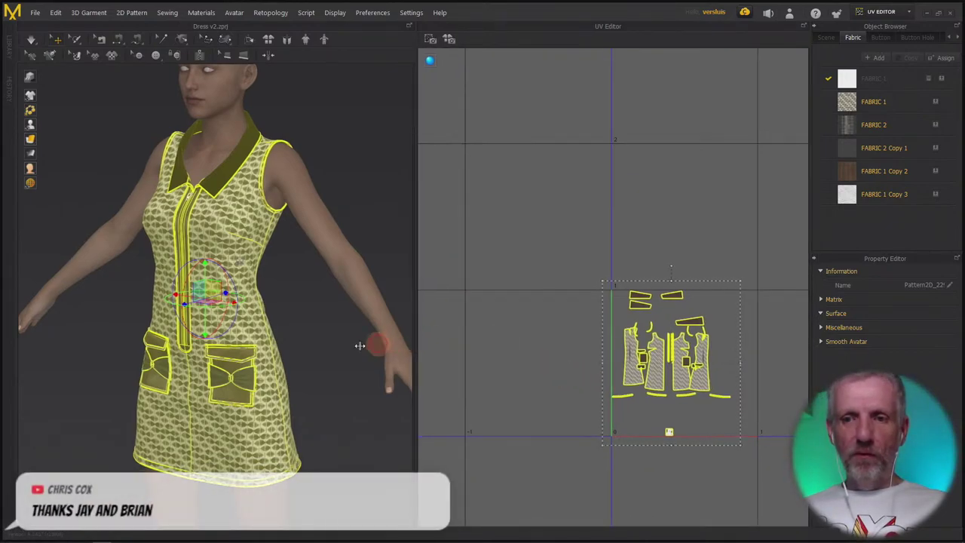
# - Widen the UV Editor and move the small white zipper slider piece from below the hem strips up beside the collar pieces
pyautogui.moveTo(360, 346); pyautogui.dragTo(292, 345)
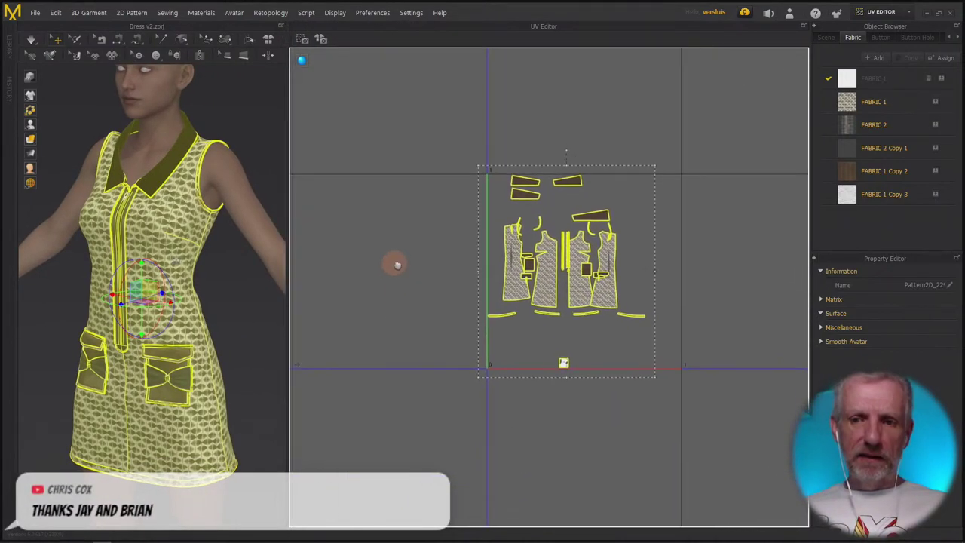
pyautogui.scroll(4, 397, 264)
pyautogui.scroll(-1, 387, 261)
pyautogui.moveTo(310, 312); pyautogui.dragTo(254, 281, button='middle')
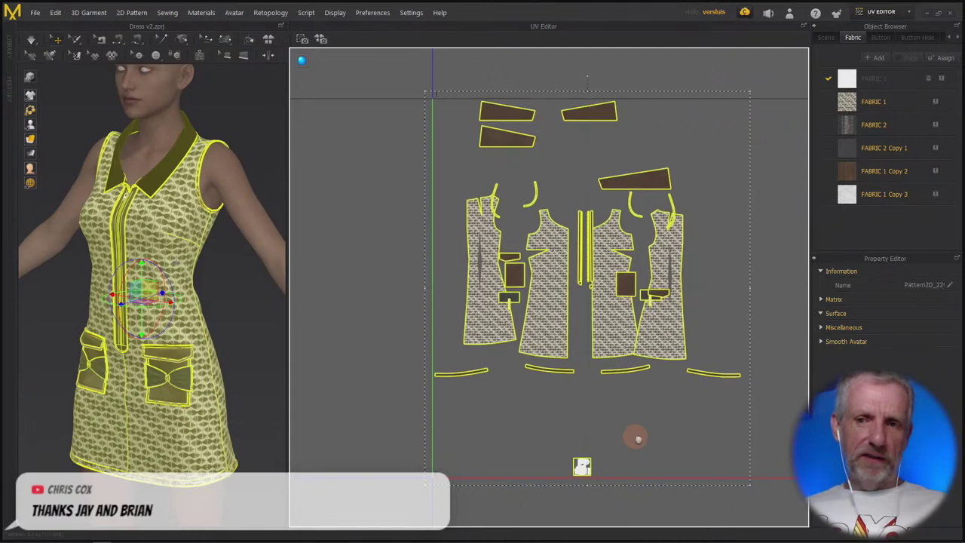
pyautogui.moveTo(636, 439); pyautogui.dragTo(618, 436, button='middle')
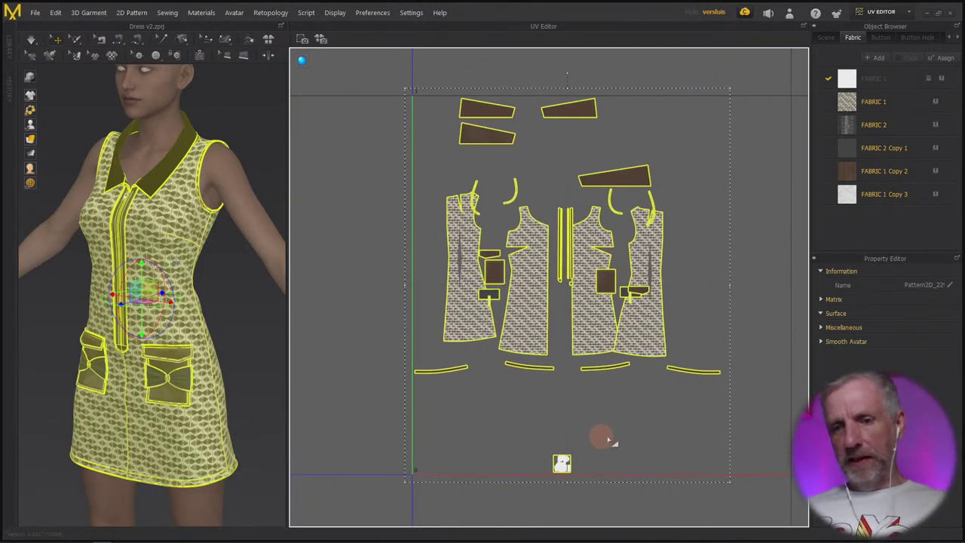
pyautogui.click(608, 439)
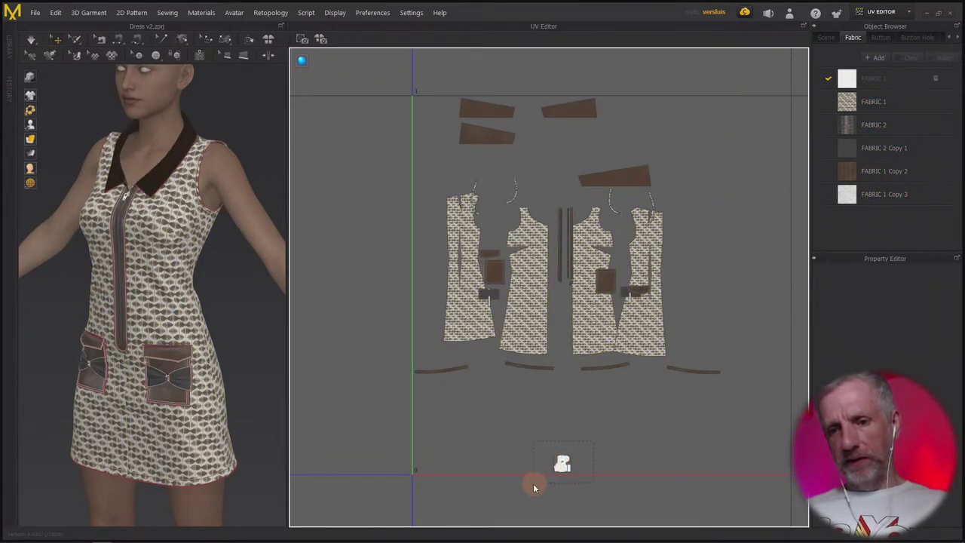
pyautogui.moveTo(533, 484); pyautogui.dragTo(623, 135)
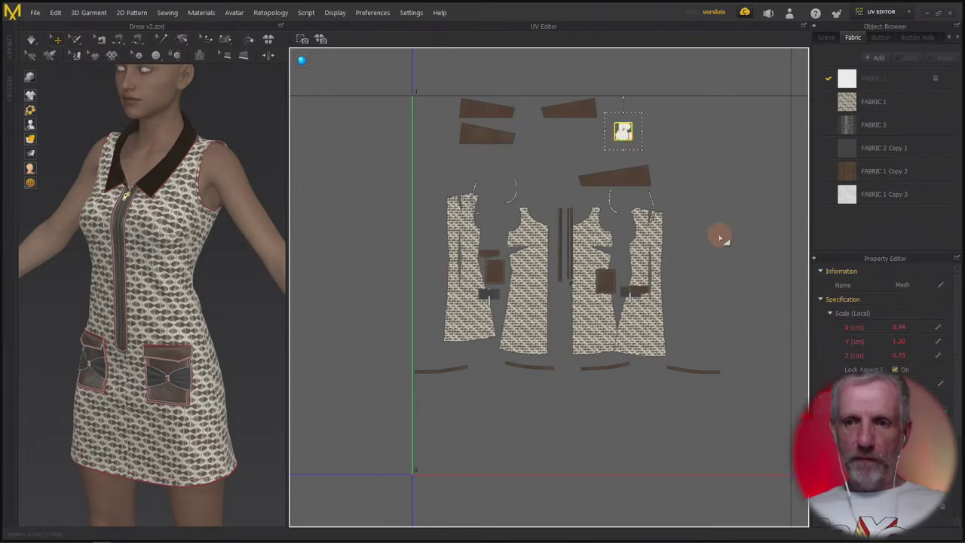
# - Select all fabric pattern pieces without the zipper slider and fit their UVs to 0-1 again with Length (Absolute) spacing
pyautogui.hotkey('ctrl', 'a')
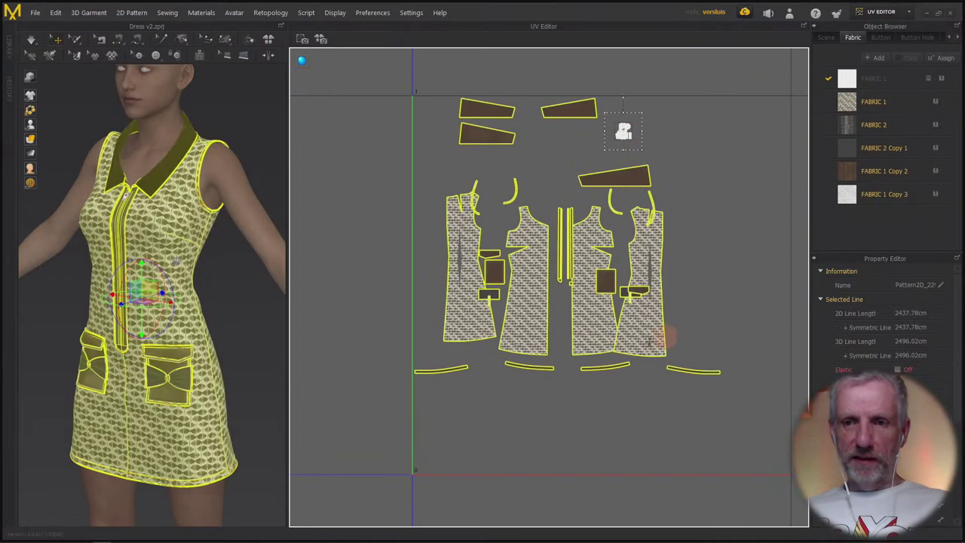
pyautogui.rightClick(532, 399)
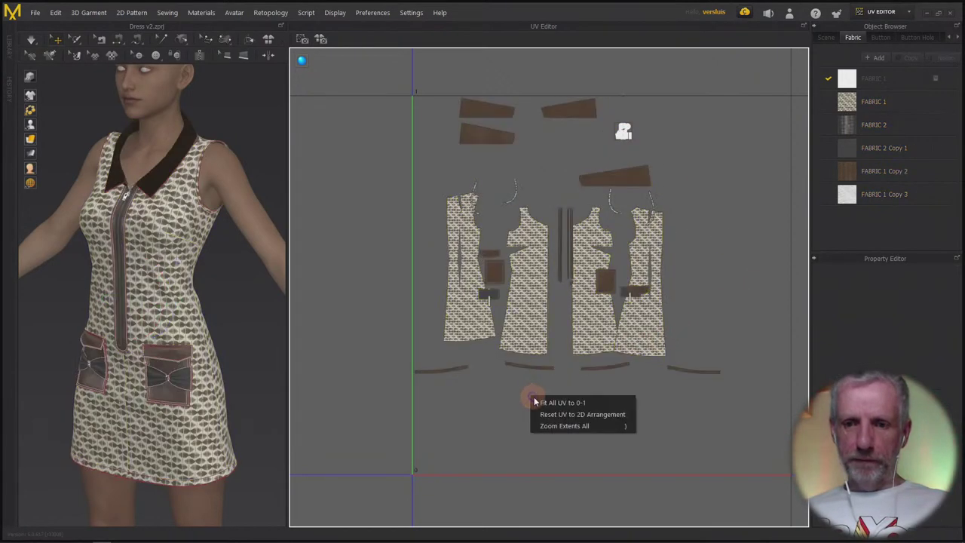
pyautogui.click(591, 402)
pyautogui.hotkey('ctrl', 'a')
pyautogui.rightClick(594, 315)
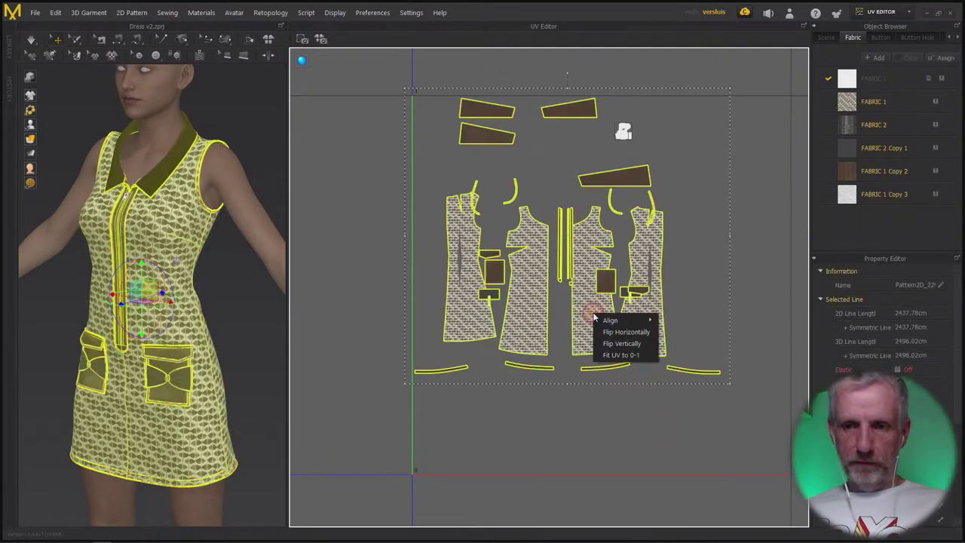
pyautogui.click(619, 355)
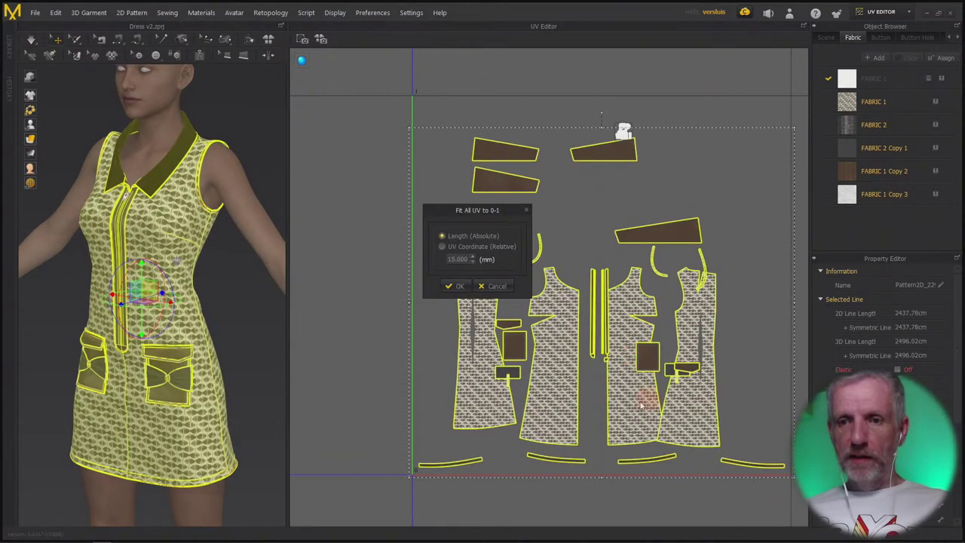
pyautogui.click(453, 286)
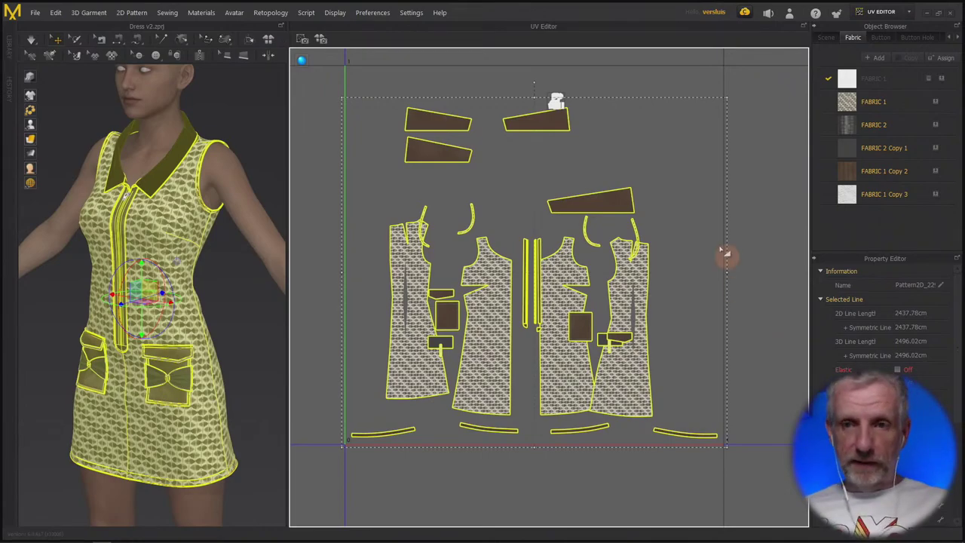
# - Move three collar pieces down towards the bodice panels and pull the overlapping armhole strips clear of the outer dress panels
pyautogui.click(569, 179)
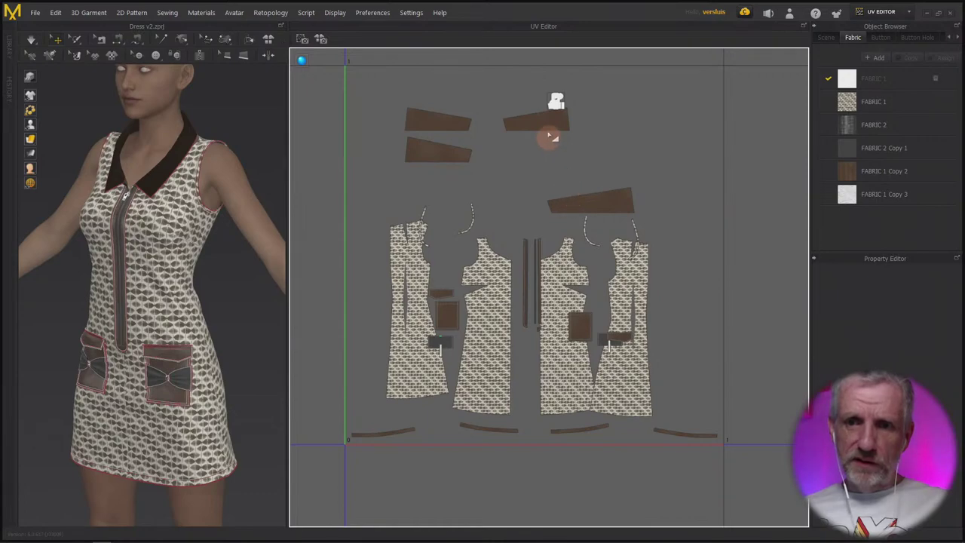
pyautogui.moveTo(539, 135); pyautogui.dragTo(525, 199)
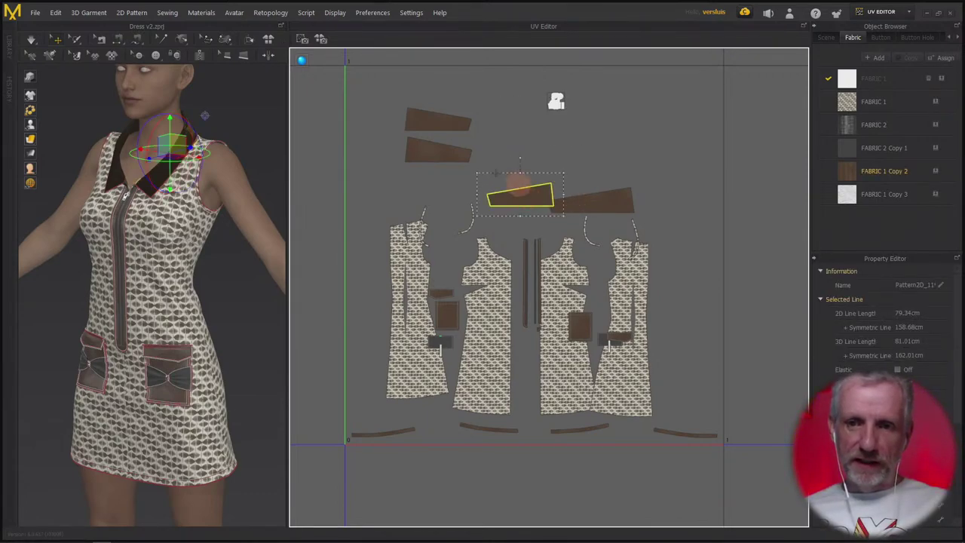
pyautogui.moveTo(427, 153); pyautogui.dragTo(381, 193)
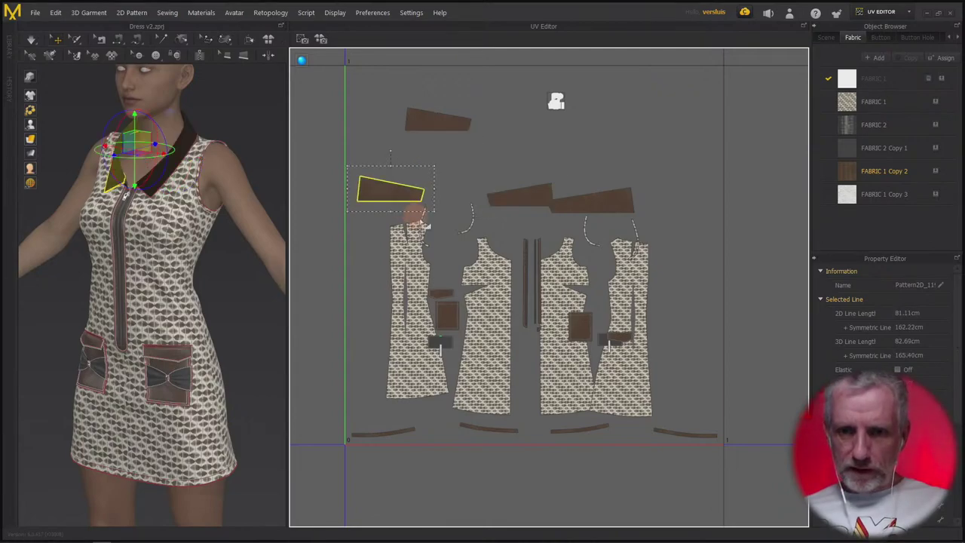
pyautogui.click(422, 221)
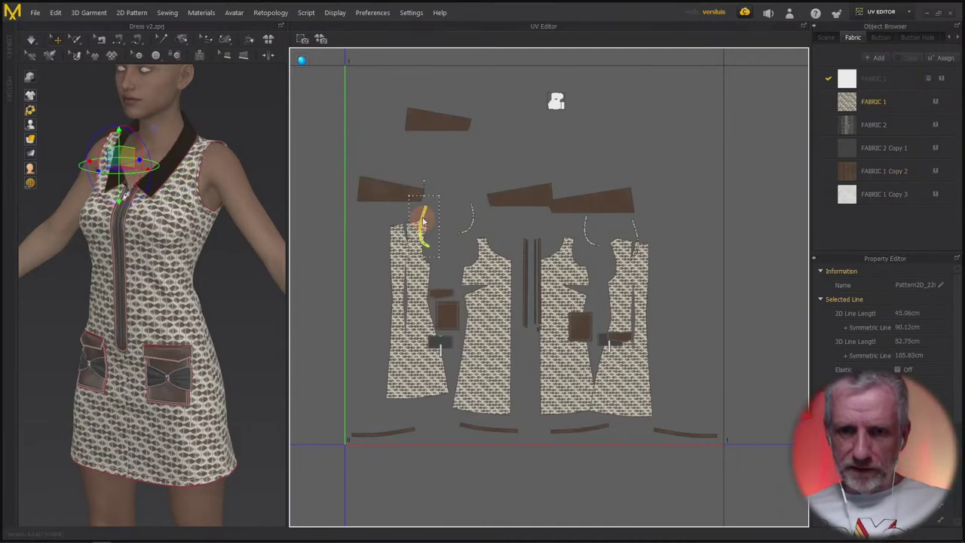
pyautogui.moveTo(424, 222); pyautogui.dragTo(442, 226)
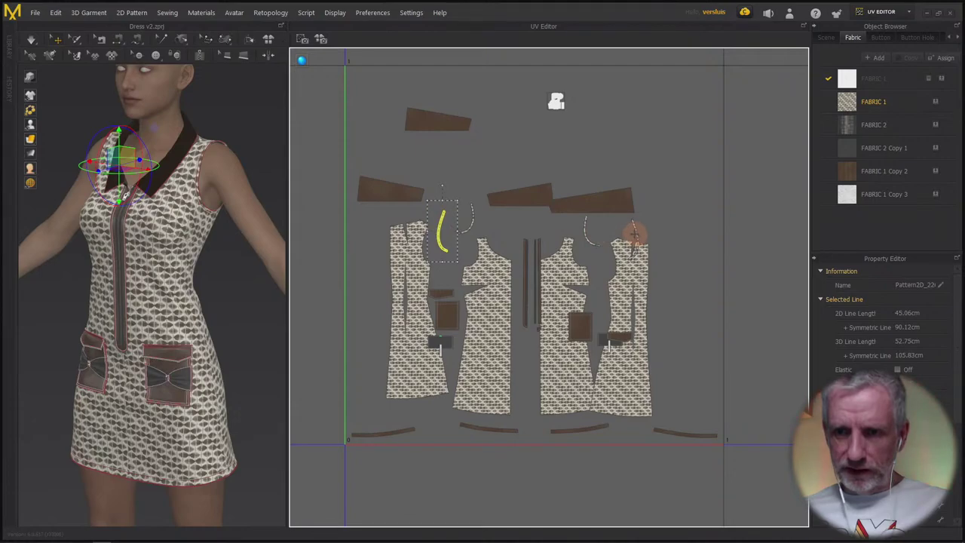
pyautogui.moveTo(633, 234); pyautogui.dragTo(658, 212)
pyautogui.moveTo(513, 194); pyautogui.dragTo(471, 176)
pyautogui.moveTo(587, 209); pyautogui.dragTo(528, 217)
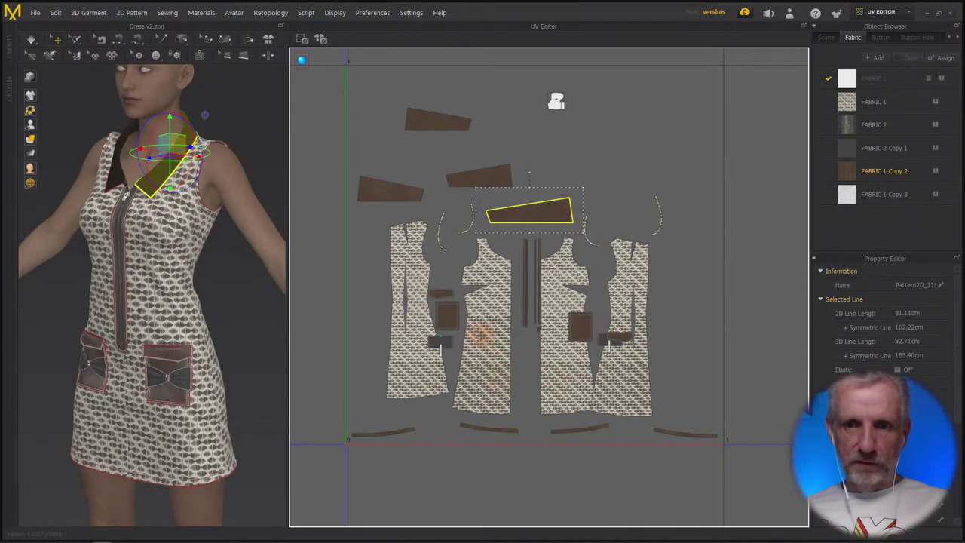
# - Gather the four collar pieces into a compact group above the bodice panels and bring the outermost armhole strip beside its neighbour
pyautogui.keyDown('shift'); pyautogui.click(405, 190); pyautogui.keyUp('shift')
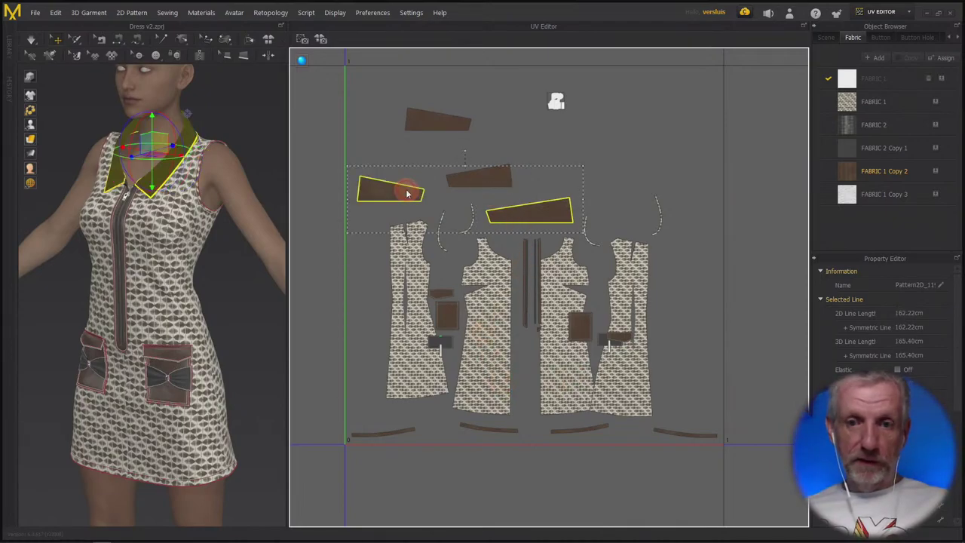
pyautogui.keyDown('shift'); pyautogui.click(435, 124); pyautogui.keyUp('shift')
pyautogui.keyDown('shift'); pyautogui.click(494, 184); pyautogui.keyUp('shift')
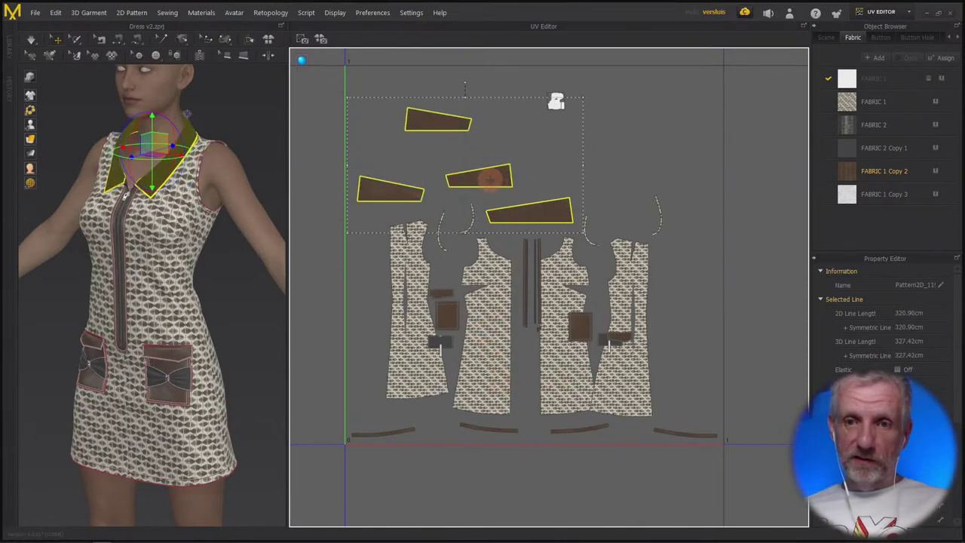
pyautogui.moveTo(490, 179); pyautogui.dragTo(523, 191)
pyautogui.click(518, 142)
pyautogui.moveTo(470, 135); pyautogui.dragTo(442, 175)
pyautogui.moveTo(511, 187); pyautogui.dragTo(533, 216)
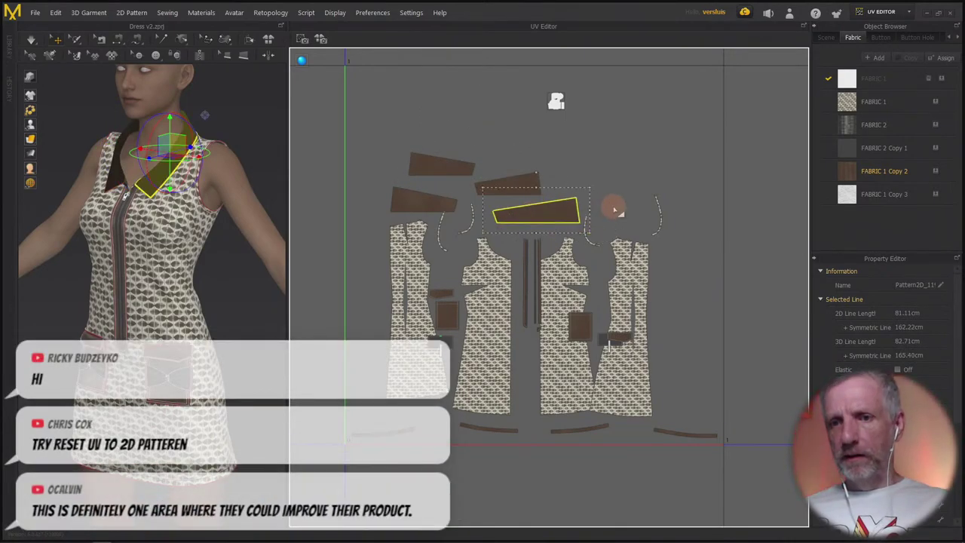
pyautogui.click(658, 219)
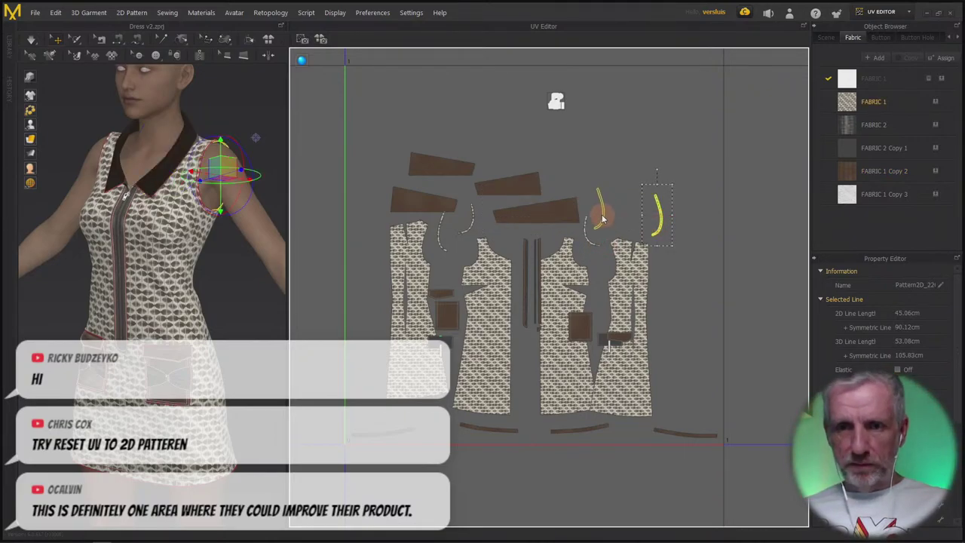
pyautogui.click(442, 241)
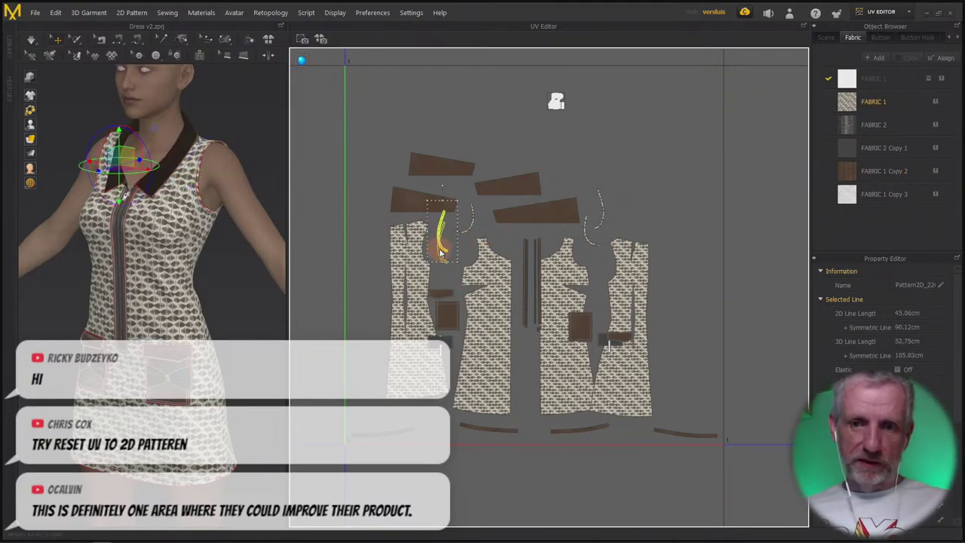
# - Select the zipper tape pieces with their end pieces and move them together into the gap between the two center dress panels
pyautogui.scroll(5, 551, 328)
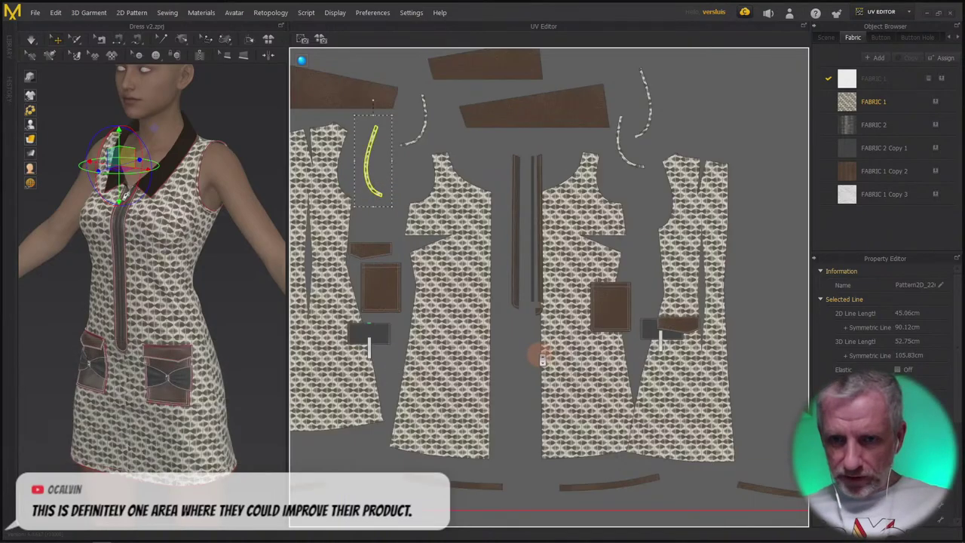
pyautogui.scroll(-3, 508, 337)
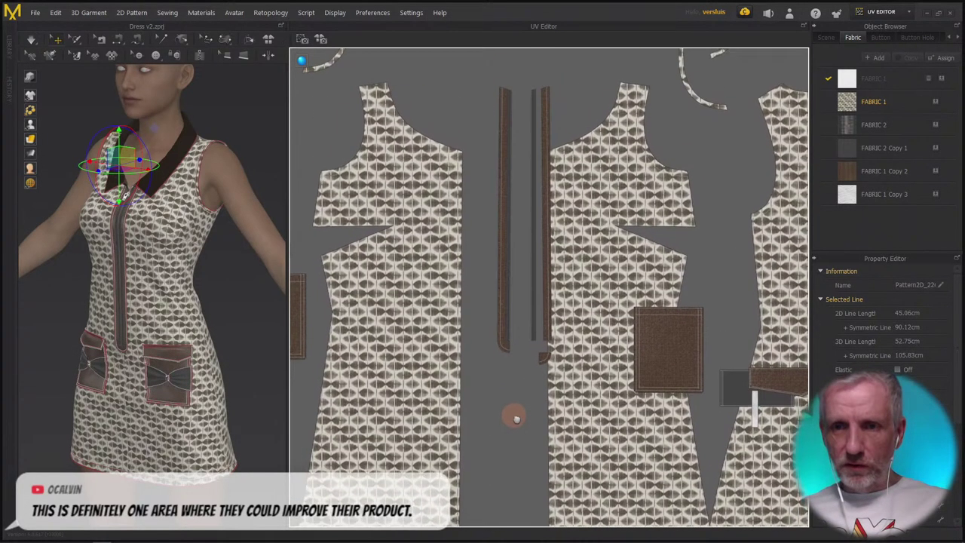
pyautogui.click(546, 363)
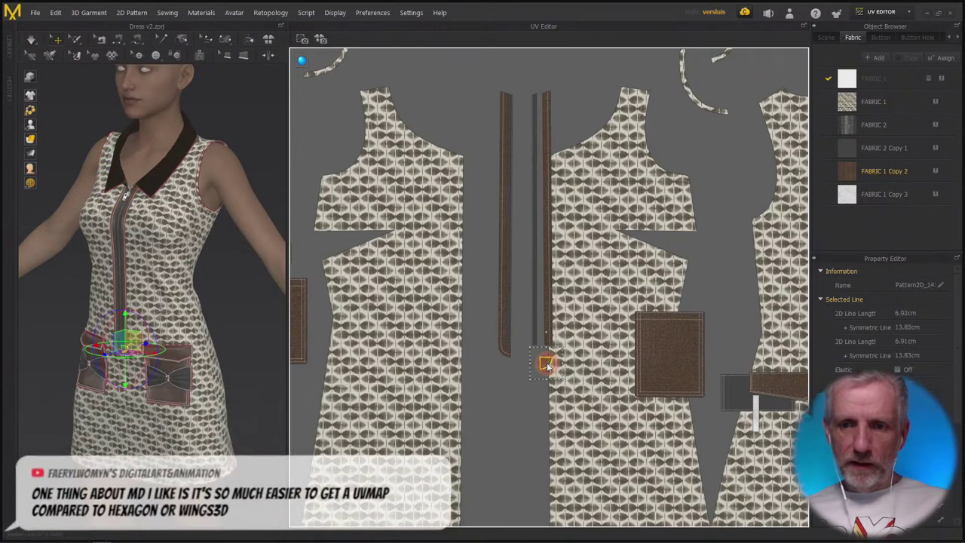
pyautogui.click(547, 308)
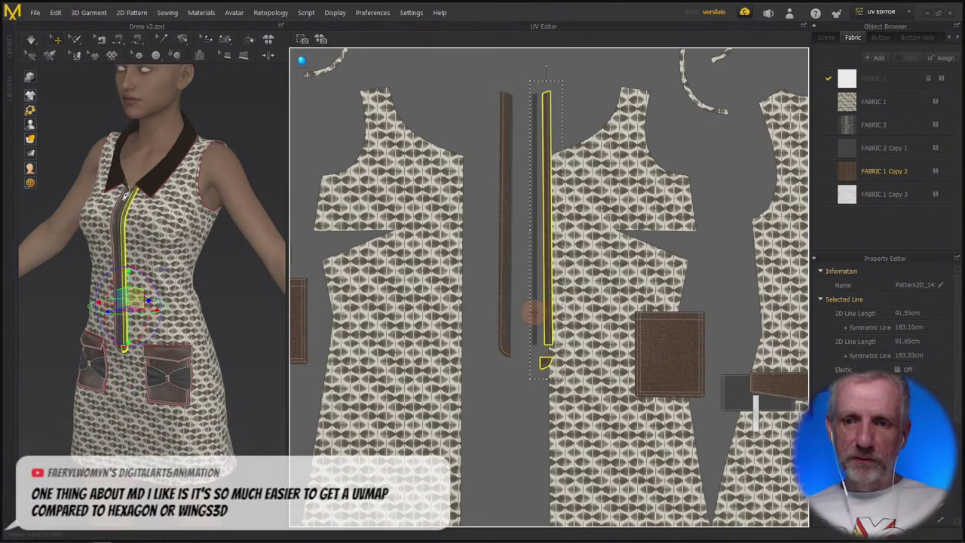
pyautogui.keyDown('shift'); pyautogui.click(535, 311); pyautogui.keyUp('shift')
pyautogui.keyDown('shift'); pyautogui.click(503, 314); pyautogui.keyUp('shift')
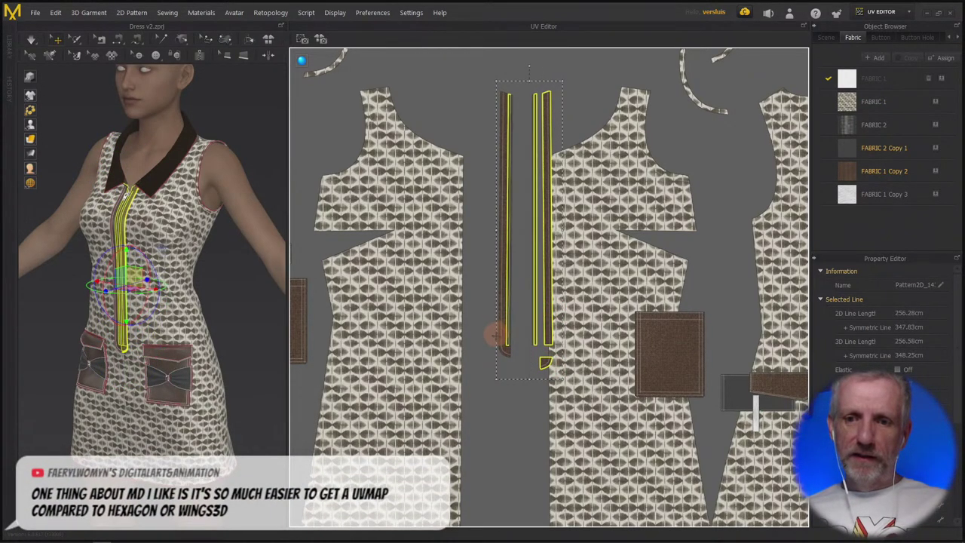
pyautogui.keyDown('shift'); pyautogui.click(497, 339); pyautogui.keyUp('shift')
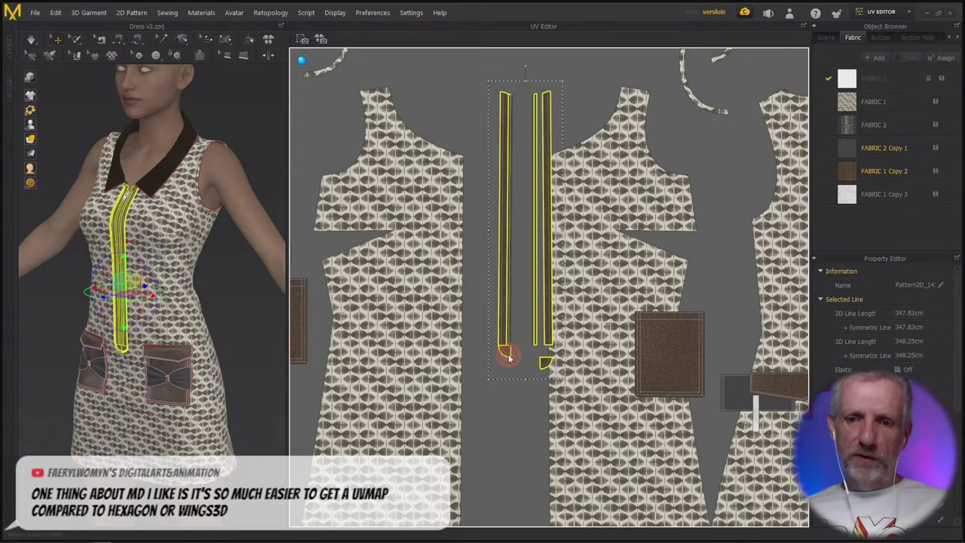
pyautogui.moveTo(546, 317); pyautogui.dragTo(526, 349)
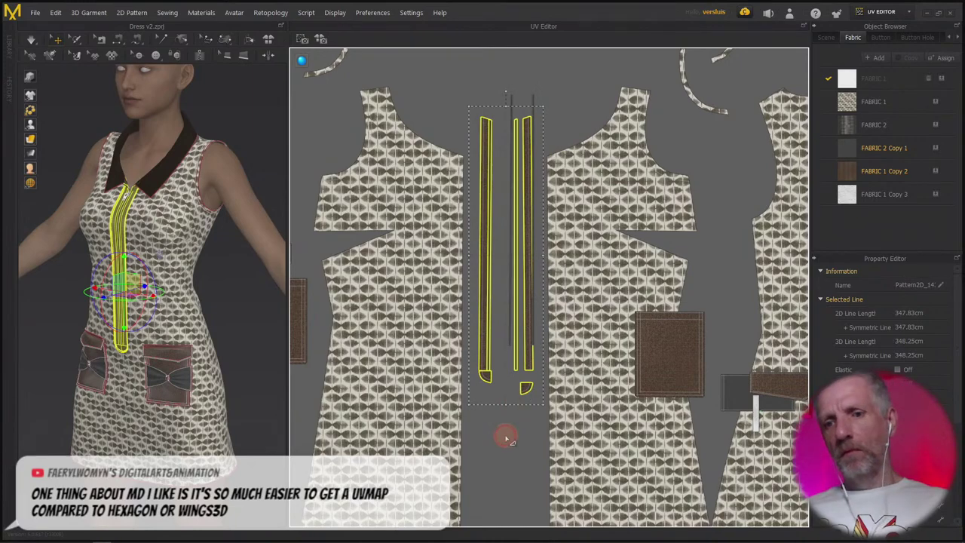
# - Separate the two thin FABRIC 2 zipper teeth strips from the zipper tapes so none of them overlap
pyautogui.click(507, 436)
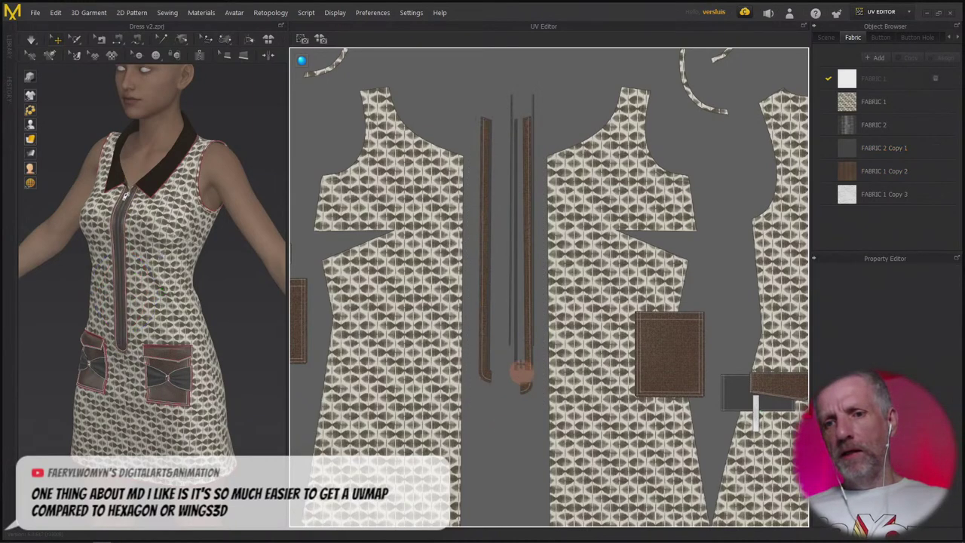
pyautogui.click(507, 109)
pyautogui.moveTo(504, 113); pyautogui.dragTo(538, 113)
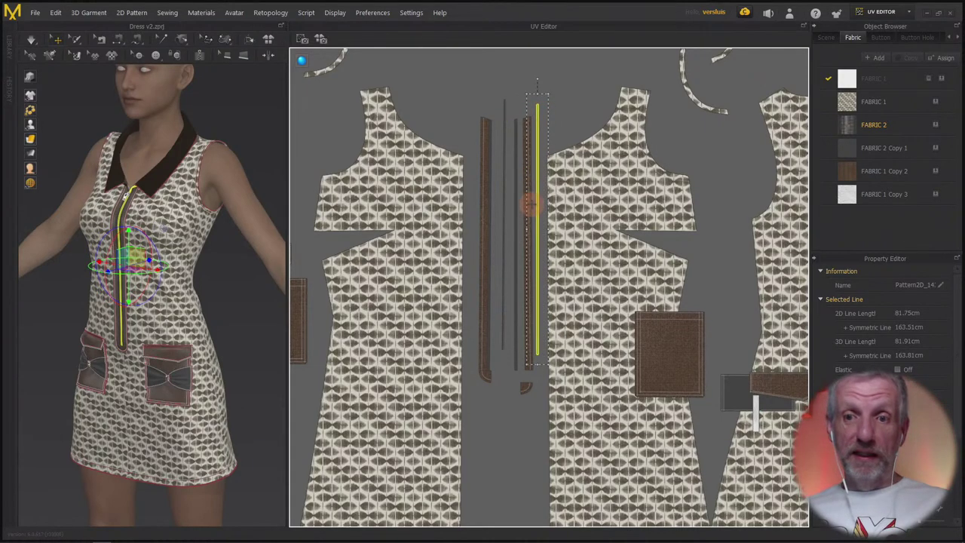
pyautogui.scroll(-3, 530, 206)
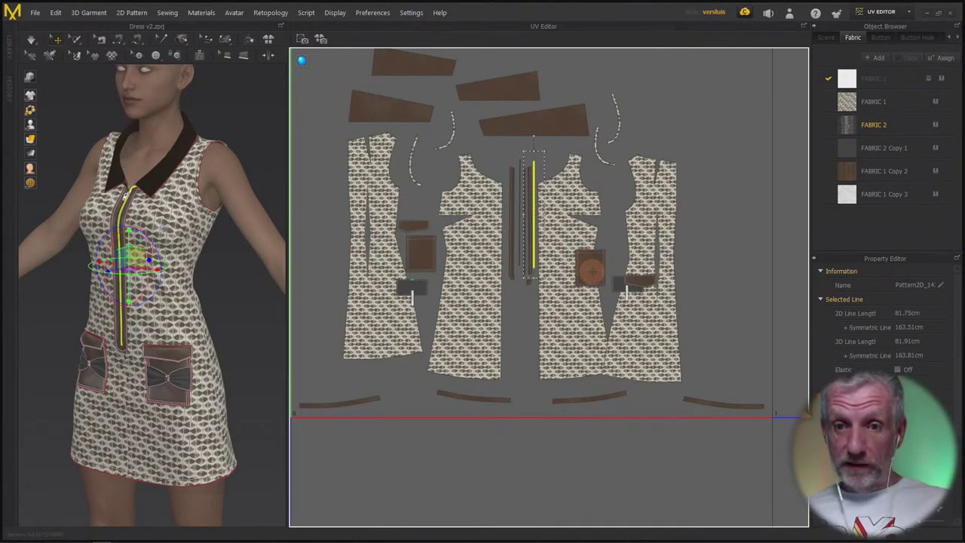
# - Move the leftmost curved hem strip directly beneath the hem of the outermost dress panel near the tile's vertical axis
pyautogui.scroll(-2, 501, 302)
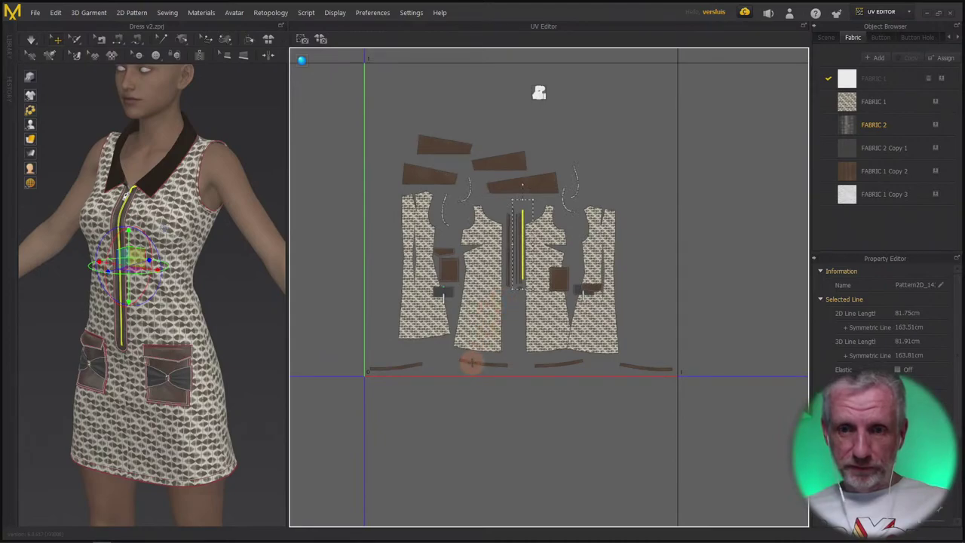
pyautogui.click(405, 366)
pyautogui.moveTo(432, 357); pyautogui.dragTo(434, 358)
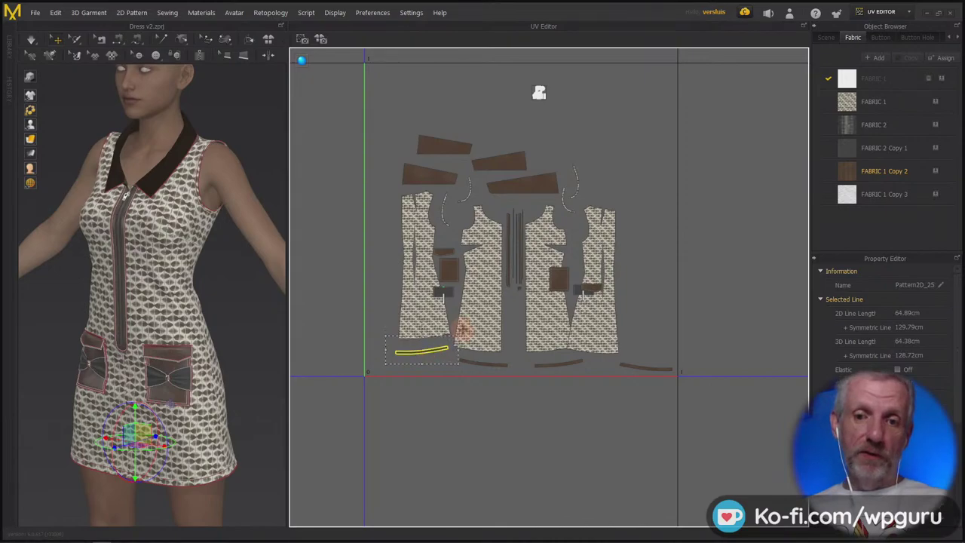
pyautogui.scroll(5, 458, 333)
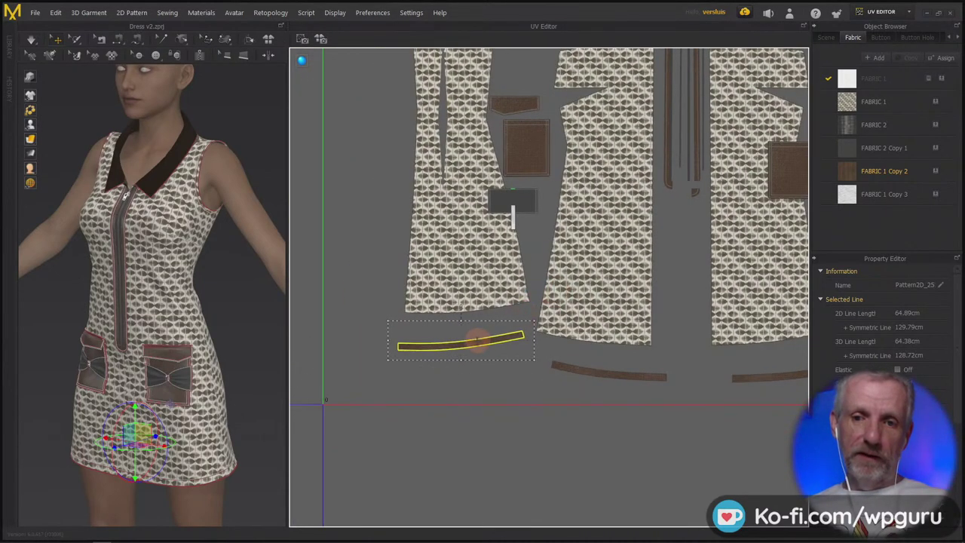
pyautogui.moveTo(473, 340); pyautogui.dragTo(480, 322)
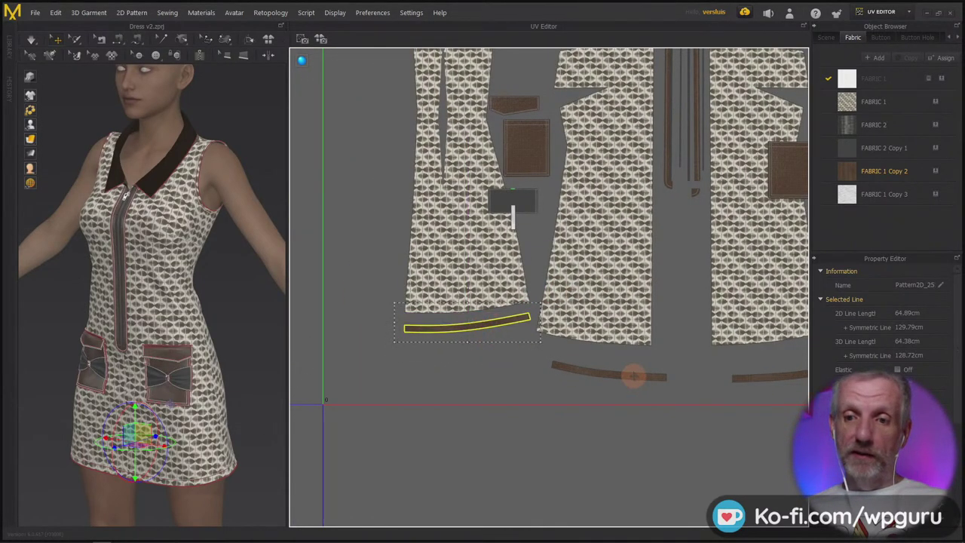
# - Stack the two middle hem strips beneath the first one, rotating the second strip so its curve follows the first
pyautogui.moveTo(631, 375); pyautogui.dragTo(489, 359)
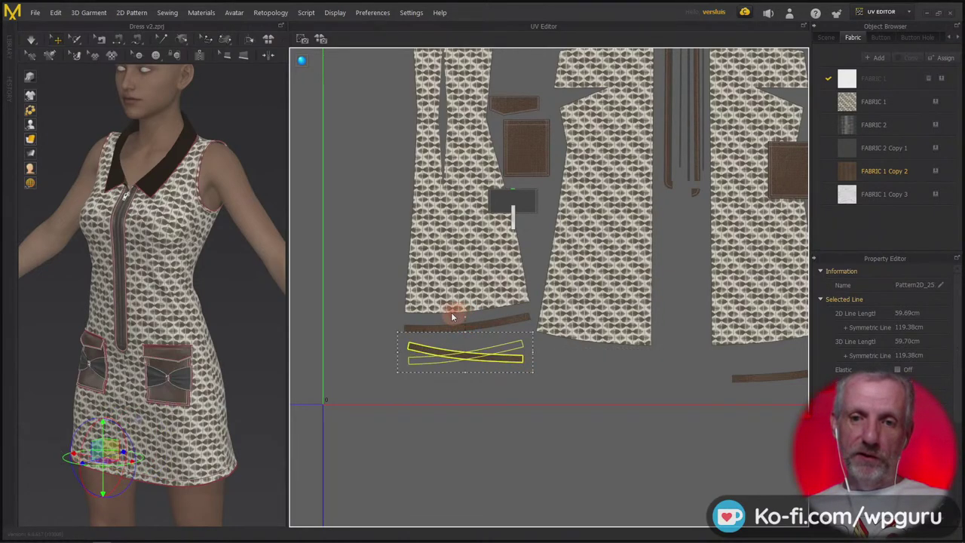
pyautogui.click(463, 353)
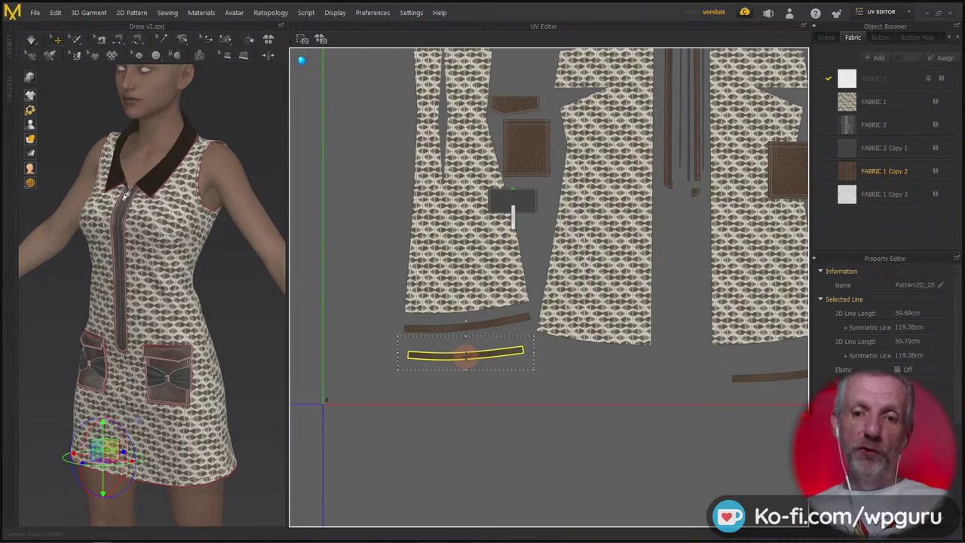
pyautogui.moveTo(460, 355); pyautogui.dragTo(466, 342)
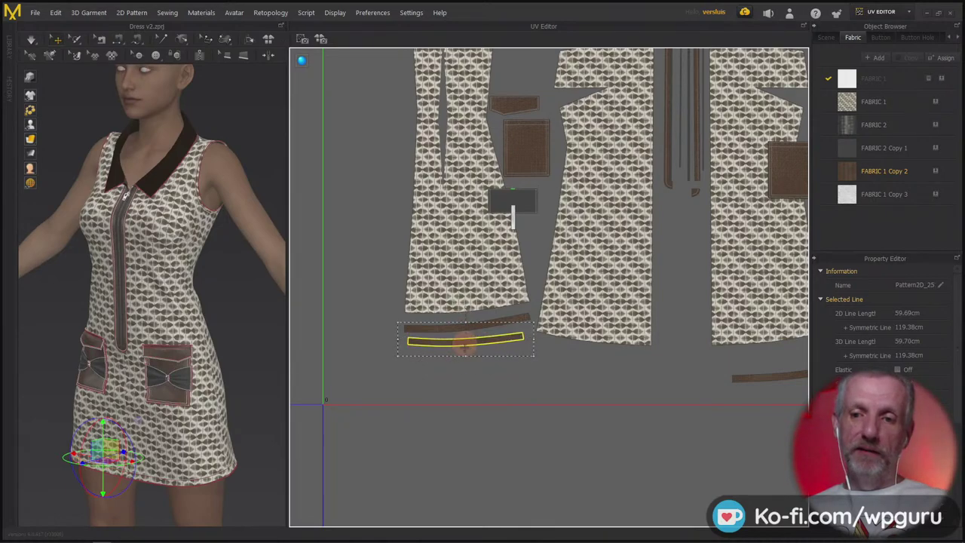
pyautogui.click(767, 378)
pyautogui.moveTo(771, 383); pyautogui.dragTo(453, 363)
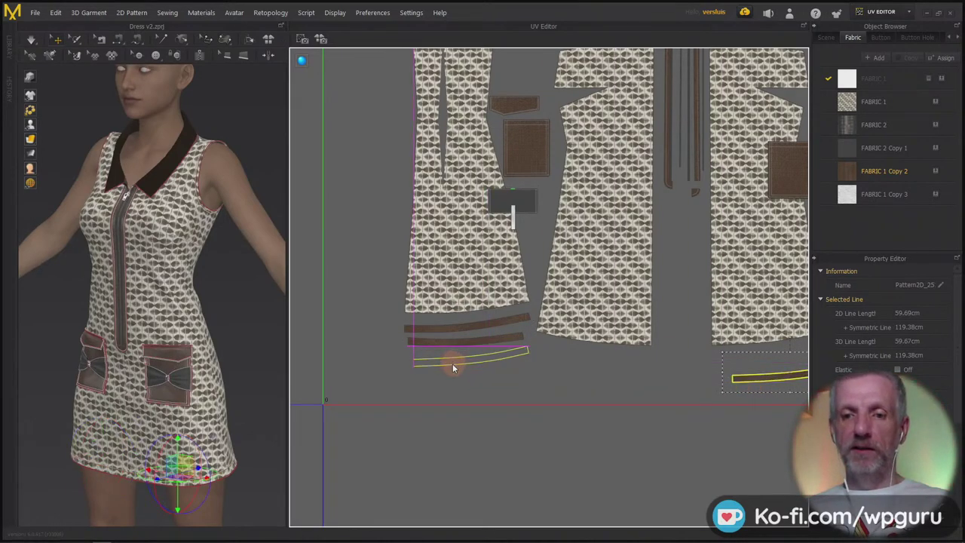
pyautogui.scroll(-5, 455, 388)
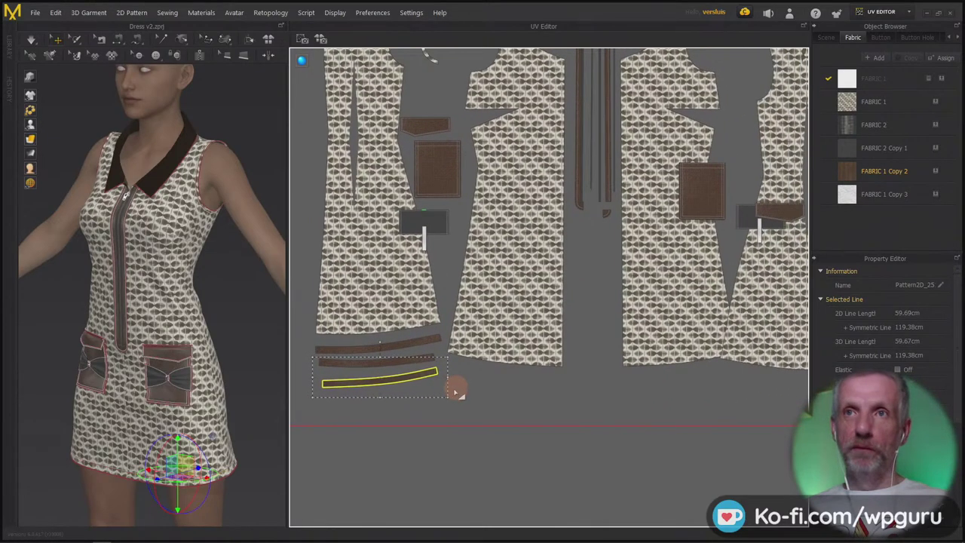
# - Bring the remaining hem strip beneath the other three and rotate it to follow their curve without touching them
pyautogui.click(684, 393)
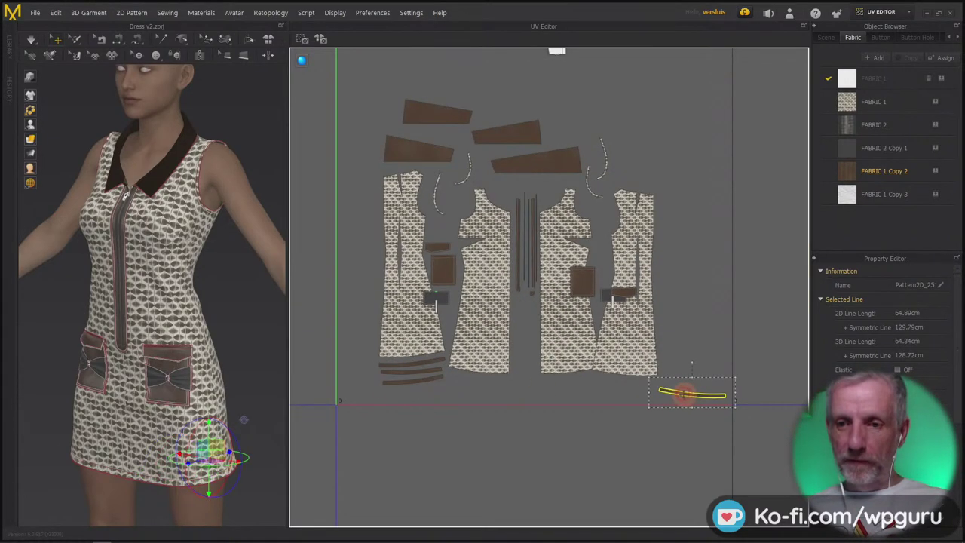
pyautogui.moveTo(690, 392); pyautogui.dragTo(471, 391)
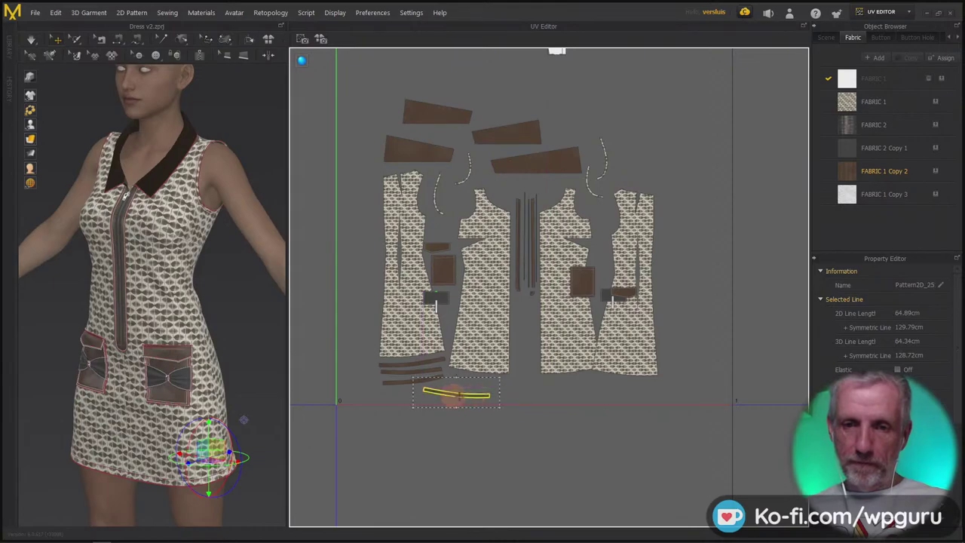
pyautogui.scroll(5, 483, 389)
pyautogui.moveTo(489, 390); pyautogui.dragTo(498, 347, button='middle')
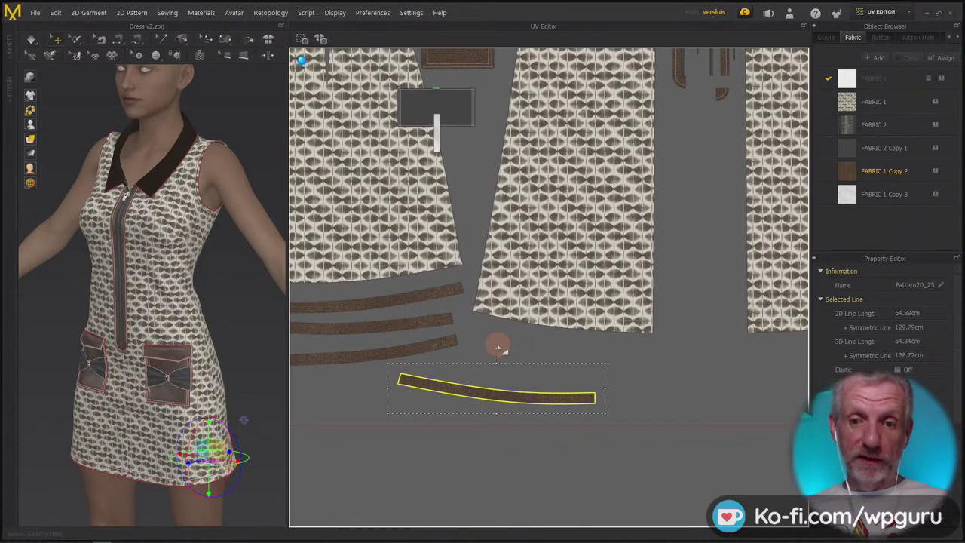
pyautogui.moveTo(497, 349); pyautogui.dragTo(399, 382)
pyautogui.moveTo(507, 349); pyautogui.dragTo(571, 415, button='middle')
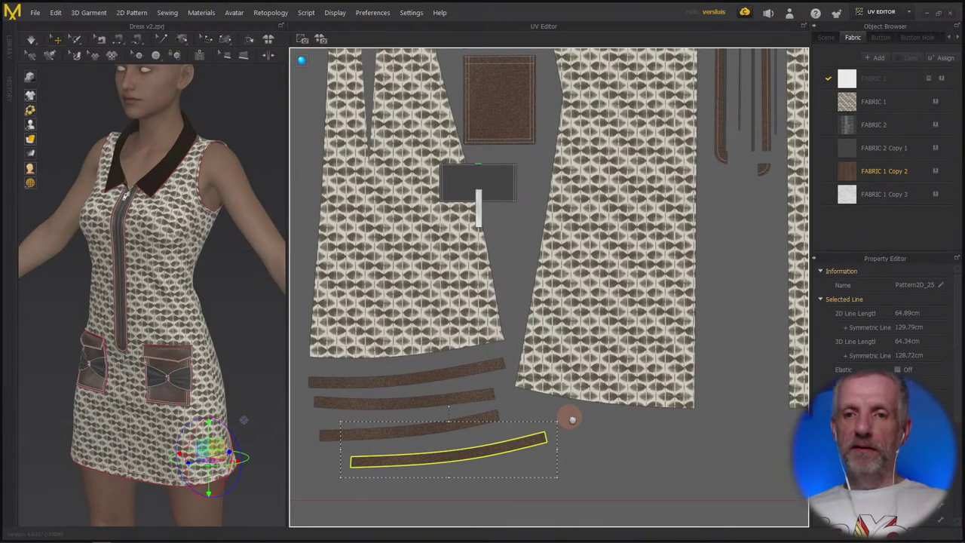
# - Move the FABRIC 2 Copy 1 bow piece off the dress panel and rotate it upright in the gap below the pocket piece
pyautogui.click(495, 179)
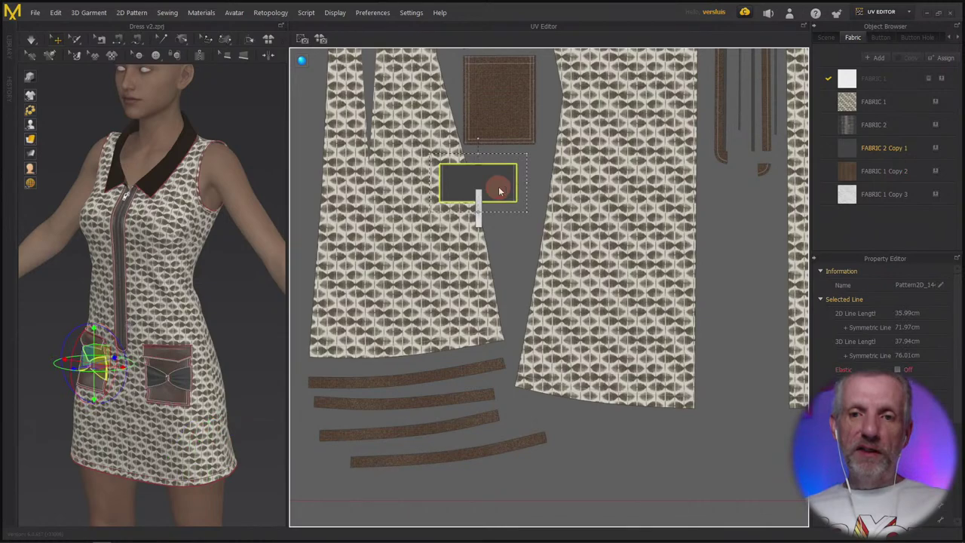
pyautogui.moveTo(531, 182); pyautogui.dragTo(532, 182)
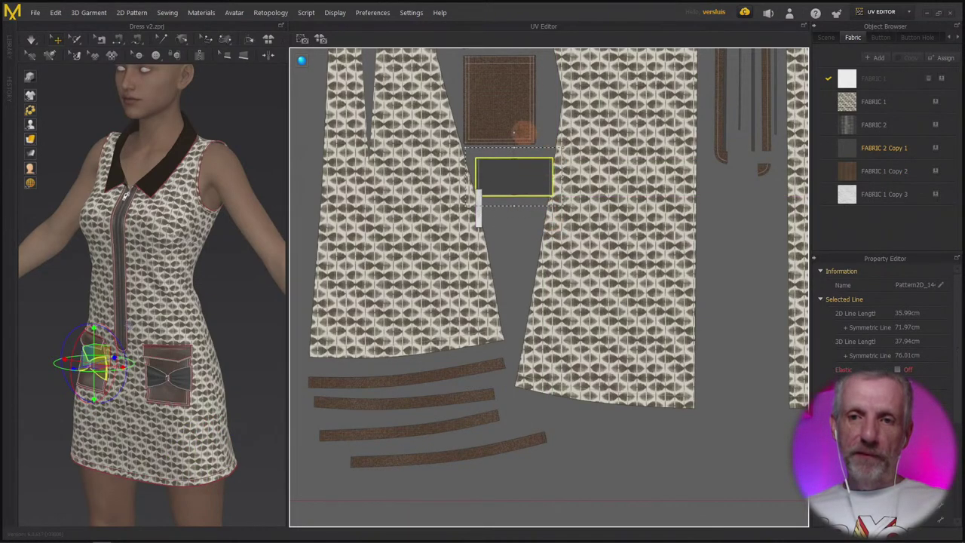
pyautogui.moveTo(513, 133); pyautogui.dragTo(638, 177)
pyautogui.moveTo(508, 189)
pyautogui.mouseDown()
pyautogui.moveTo(515, 216)
pyautogui.moveTo(509, 207)
pyautogui.mouseUp()
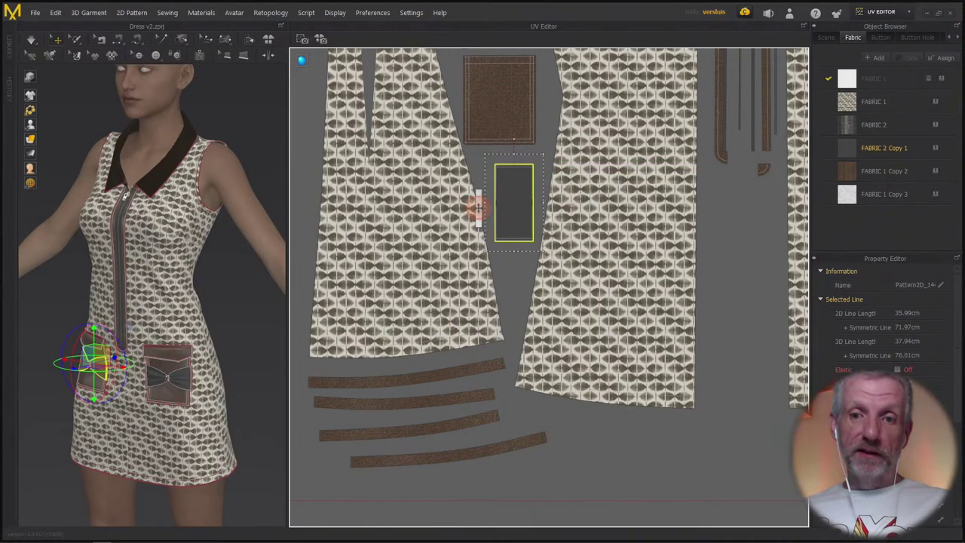
# - Move the small white FABRIC 1 Copy 3 tab off the dress panel into the gap below the upright bow piece
pyautogui.click(477, 206)
pyautogui.scroll(-3, 515, 198)
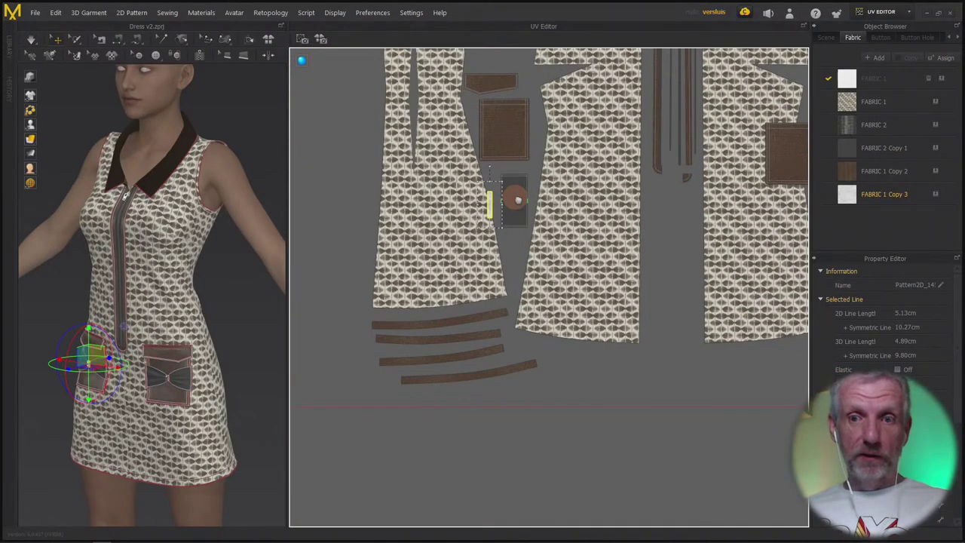
pyautogui.moveTo(516, 201); pyautogui.dragTo(486, 332, button='right')
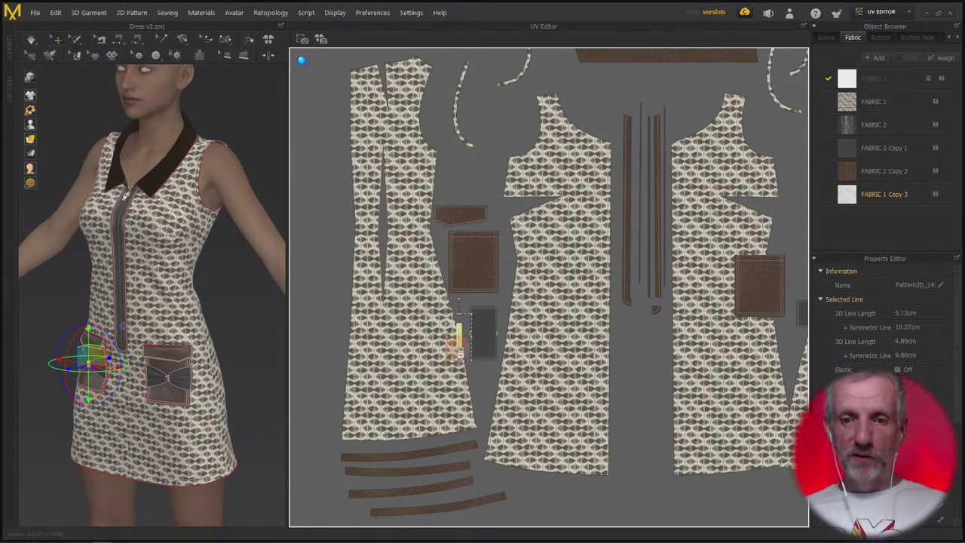
pyautogui.scroll(5, 457, 339)
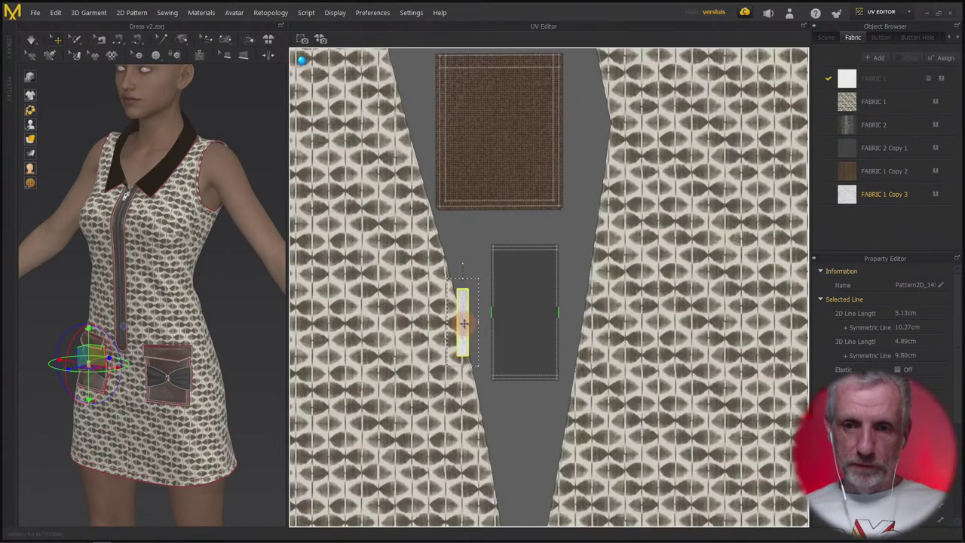
pyautogui.moveTo(461, 324); pyautogui.dragTo(523, 434)
pyautogui.scroll(-5, 523, 433)
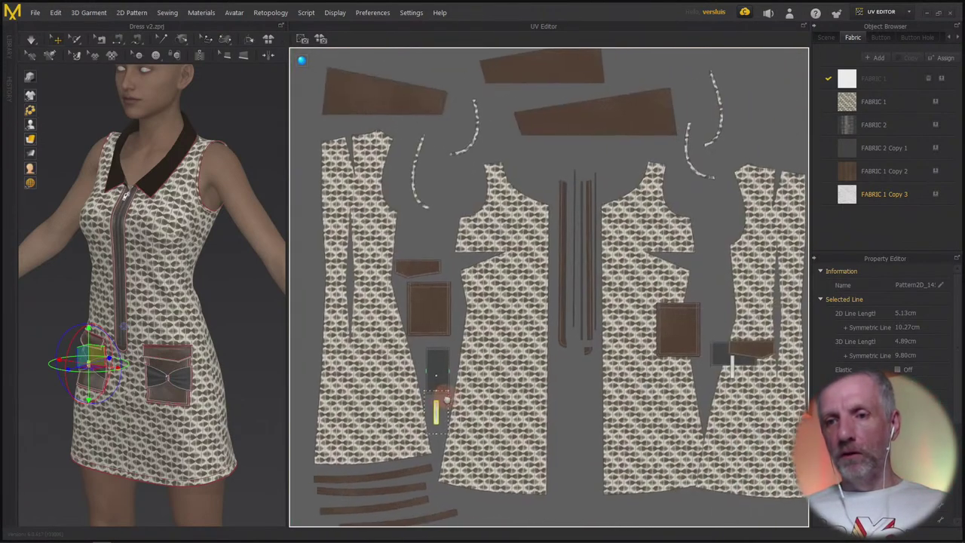
# - Move the second pocket piece and its small white tab into the gap between the center panels, below the zipper pieces
pyautogui.moveTo(563, 382); pyautogui.dragTo(409, 371, button='right')
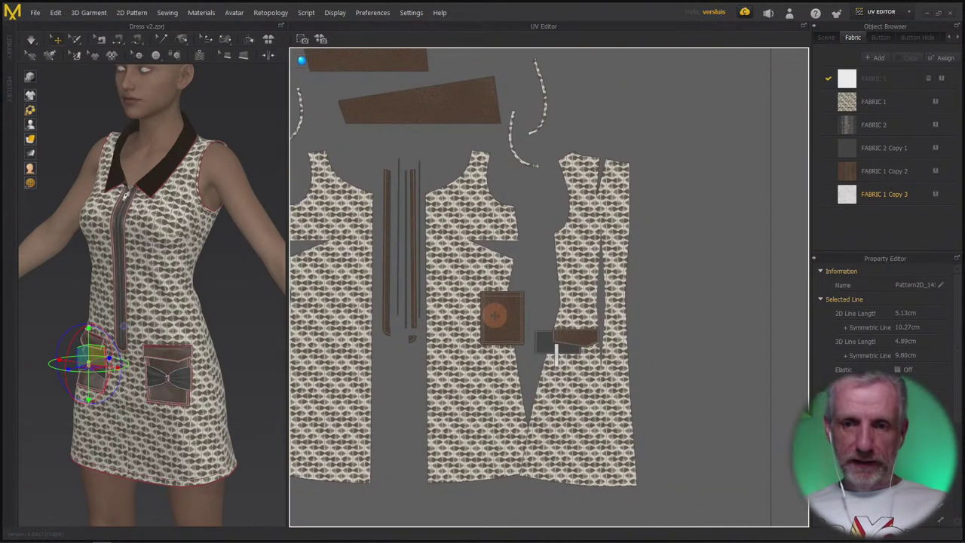
pyautogui.moveTo(495, 319); pyautogui.dragTo(394, 390)
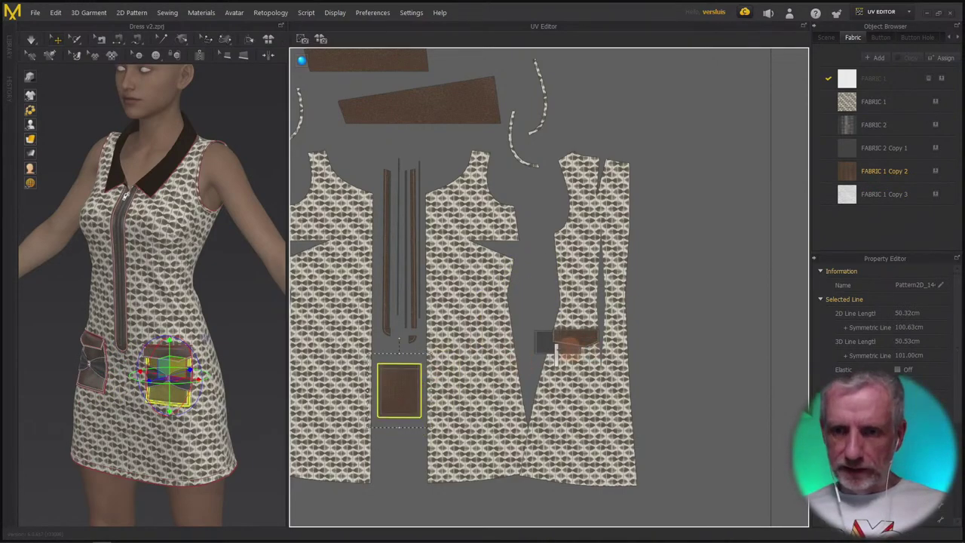
pyautogui.click(554, 347)
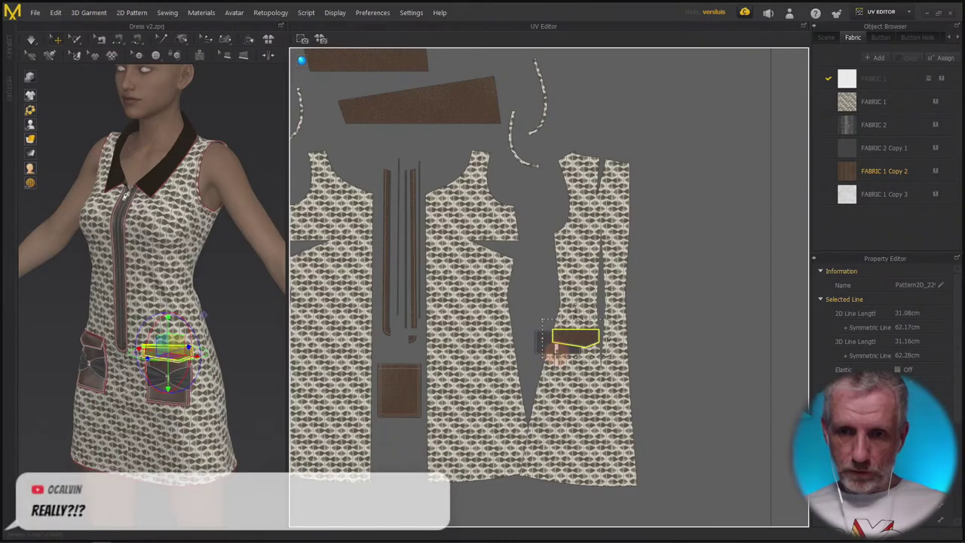
pyautogui.click(555, 354)
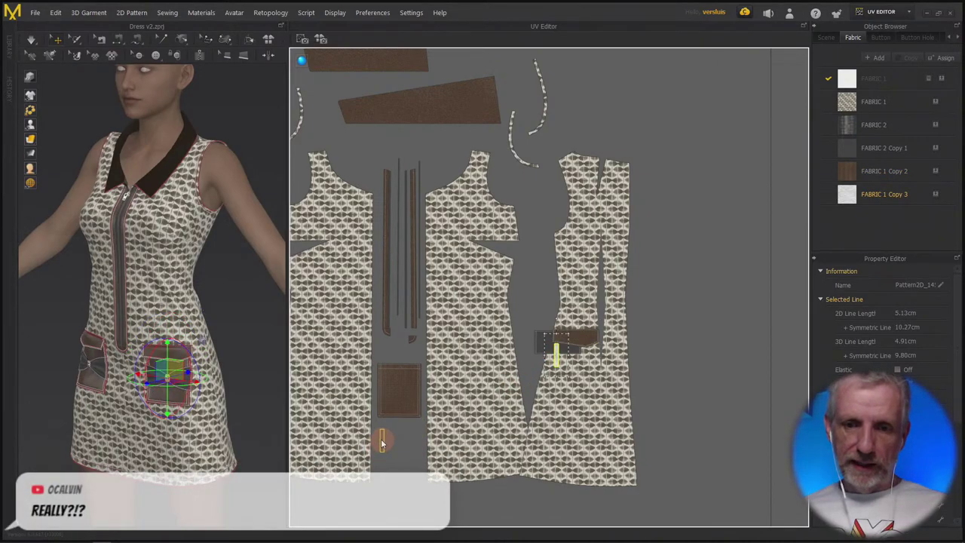
# - Place the second pocket flap beneath the white tab in the center gap and the remaining bow piece above the far outer dress panel
pyautogui.click(582, 339)
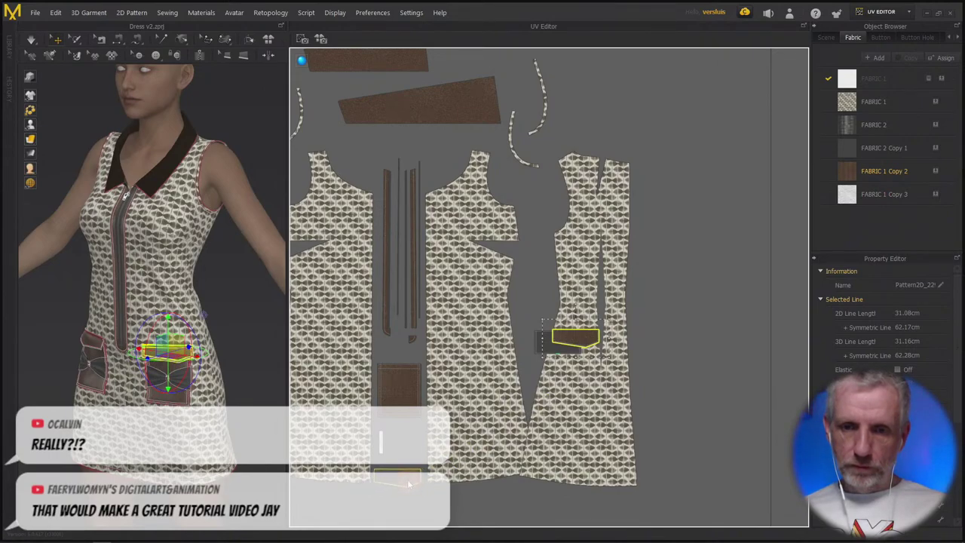
pyautogui.moveTo(407, 479); pyautogui.dragTo(601, 124)
pyautogui.scroll(3, 556, 322)
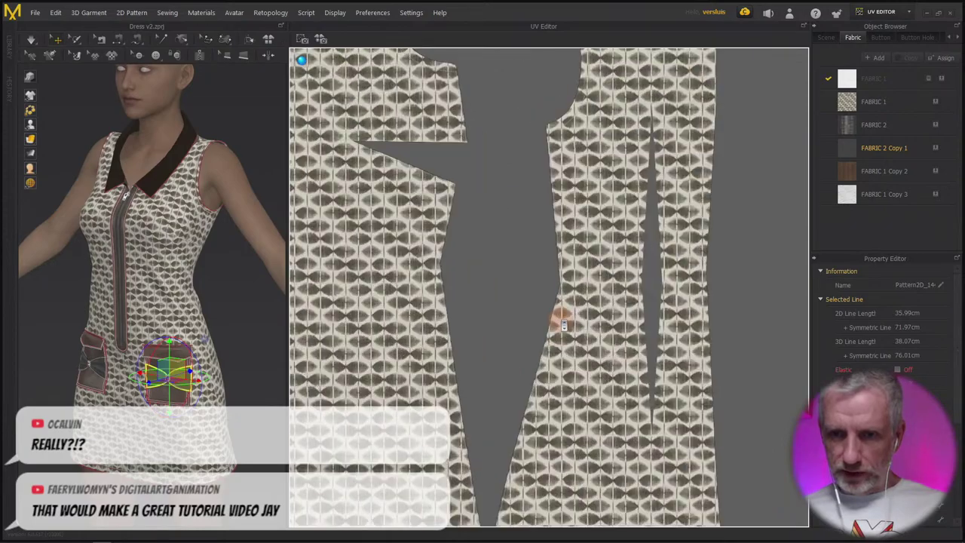
# - Move the zipper slider mesh down beside the collar pieces, just above the neighbouring armhole strips
pyautogui.scroll(-6, 557, 322)
pyautogui.scroll(-2, 692, 343)
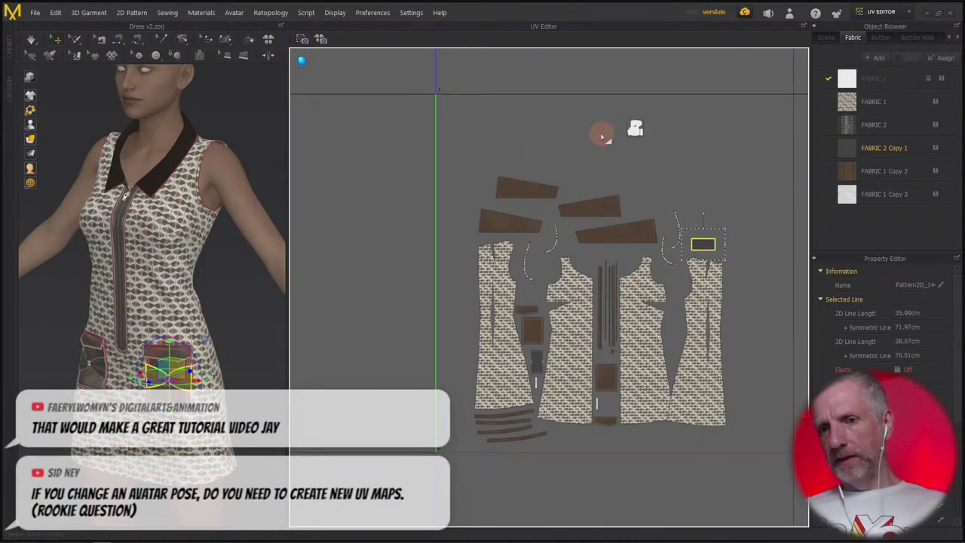
pyautogui.click(635, 128)
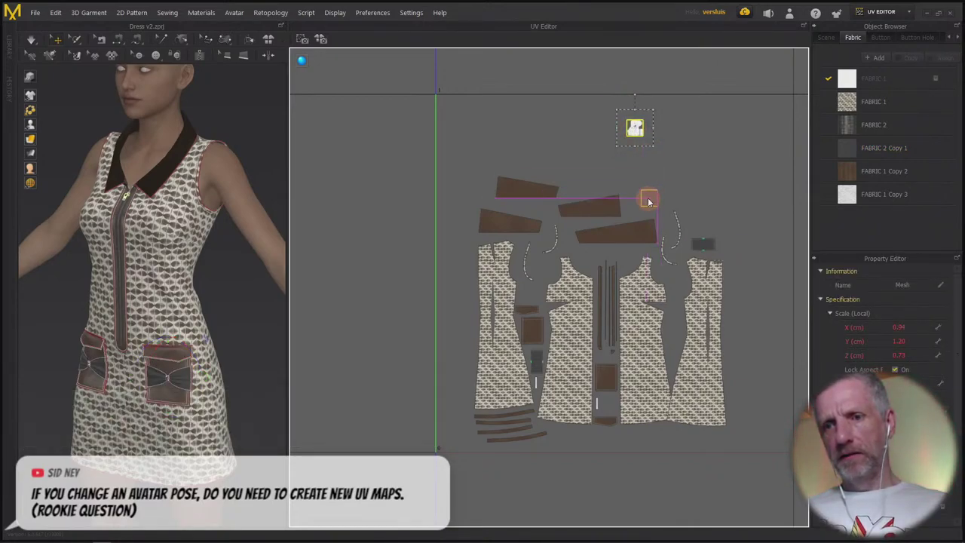
pyautogui.moveTo(739, 215); pyautogui.dragTo(695, 201, button='middle')
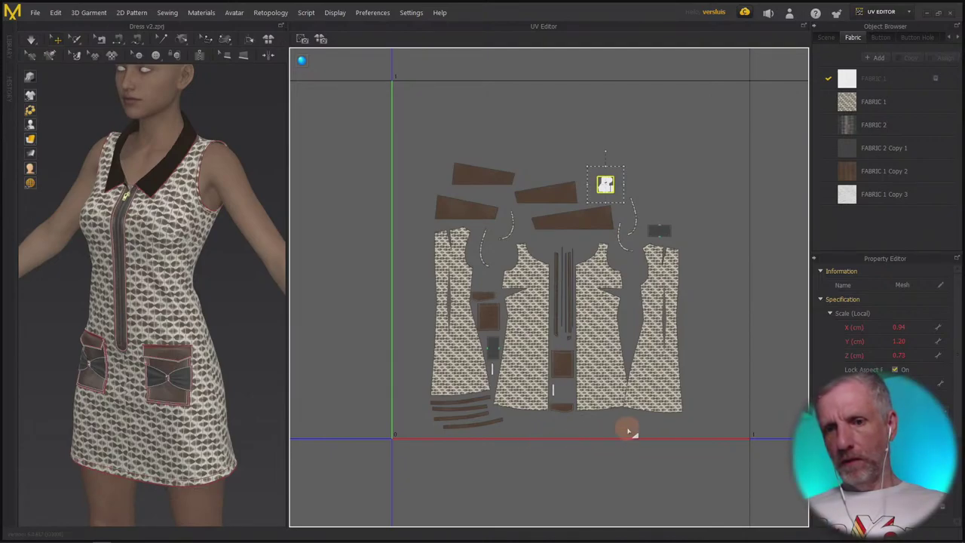
# - Highlight all pattern outlines to check for overlaps and shift the far outer dress panel outward, clear of the adjacent center panel
pyautogui.hotkey('ctrl', 'a')
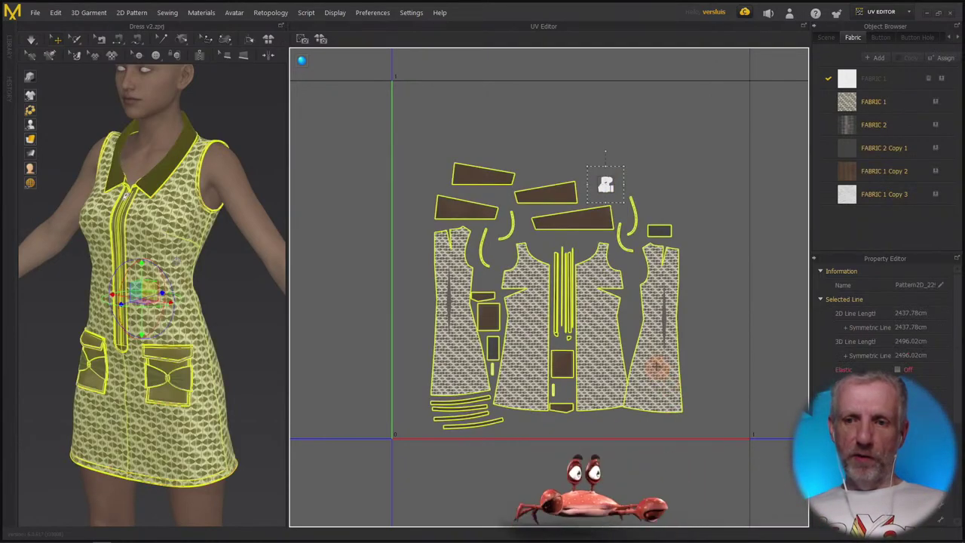
pyautogui.scroll(2, 706, 373)
pyautogui.scroll(3, 707, 372)
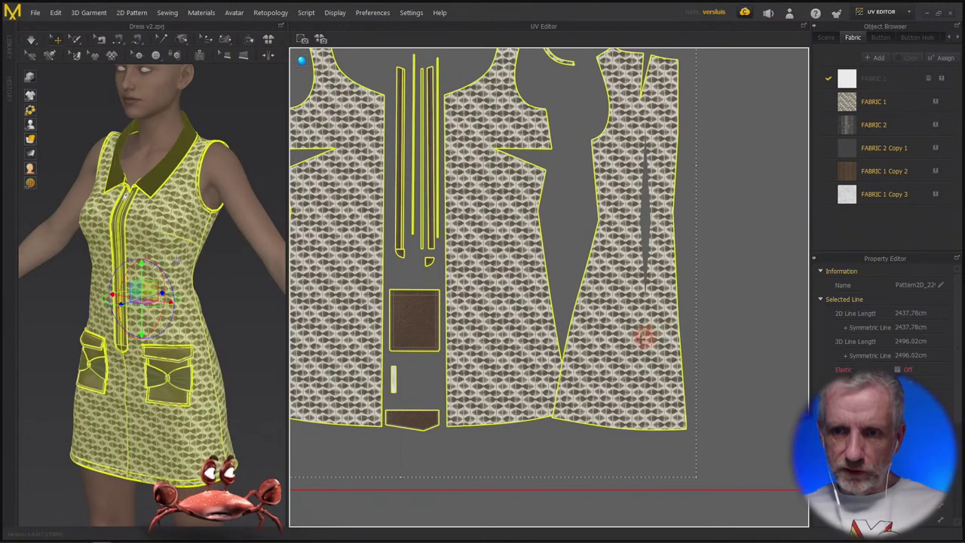
pyautogui.click(577, 265)
pyautogui.click(621, 297)
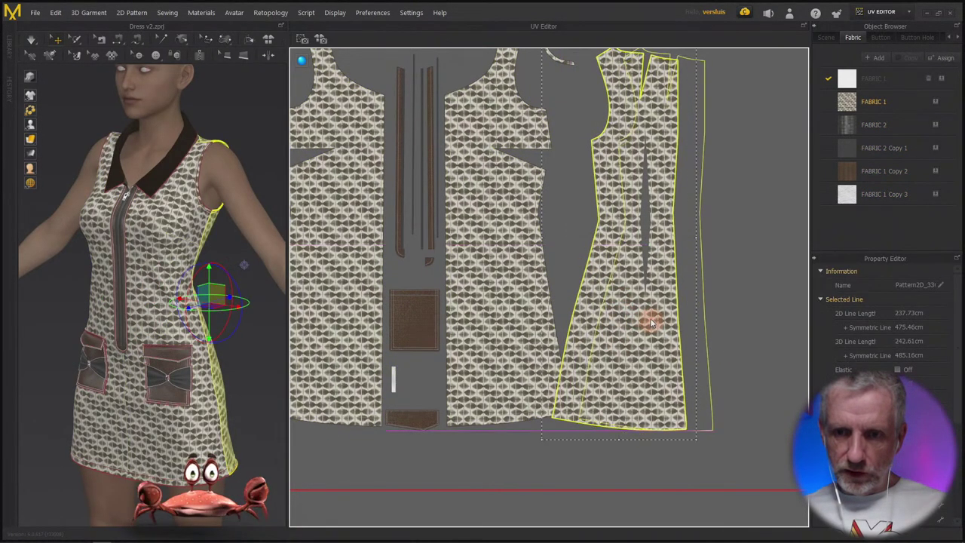
pyautogui.scroll(-2, 648, 324)
pyautogui.scroll(-3, 652, 326)
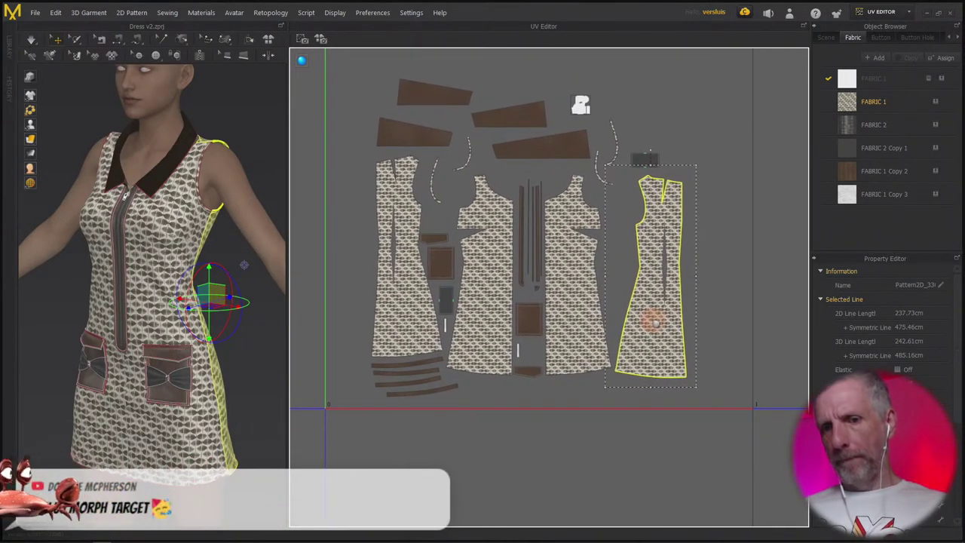
pyautogui.moveTo(659, 323); pyautogui.dragTo(646, 319, button='middle')
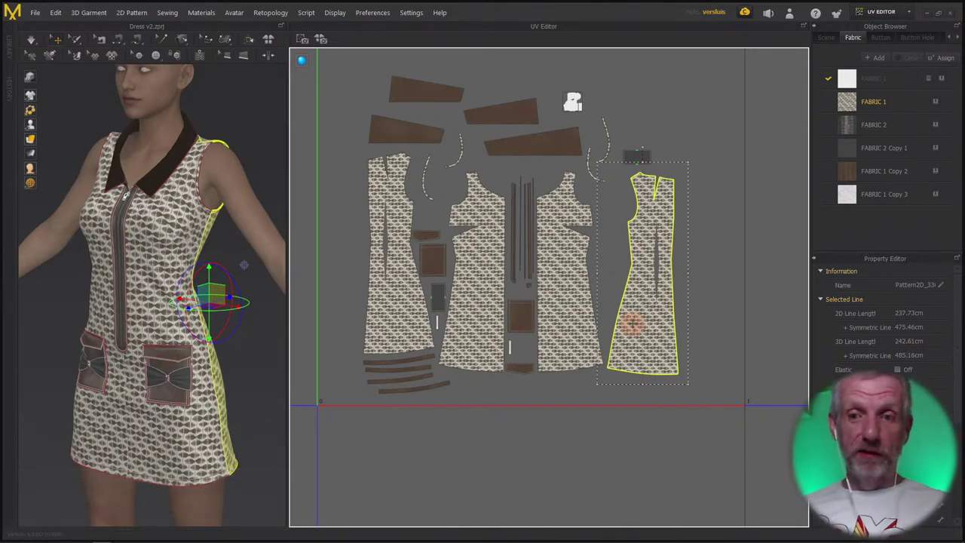
pyautogui.scroll(-1, 573, 102)
pyautogui.moveTo(573, 102); pyautogui.dragTo(582, 189, button='middle')
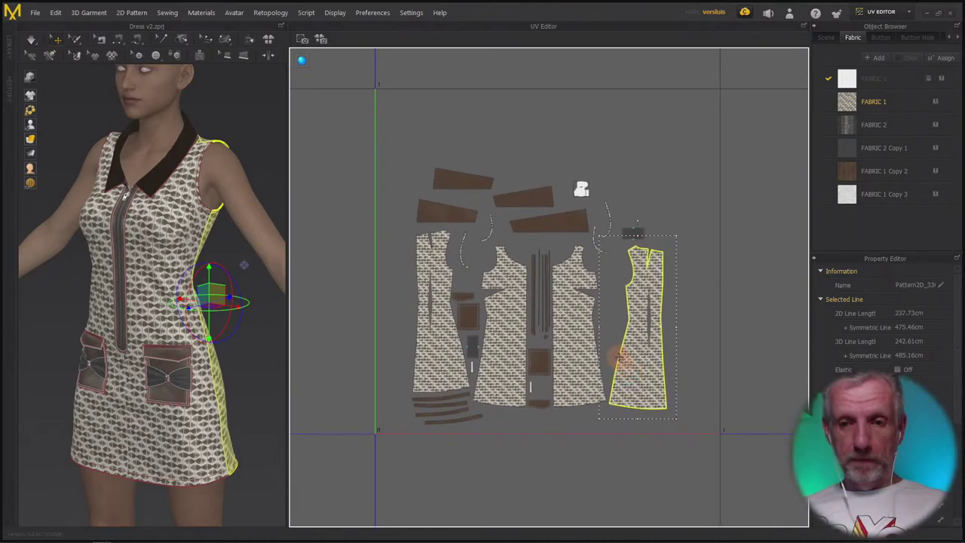
# - Select all UV pieces and fit them to the 0-1 tile using an absolute length margin of 15 mm
pyautogui.hotkey('ctrl', 'a')
pyautogui.rightClick(637, 368)
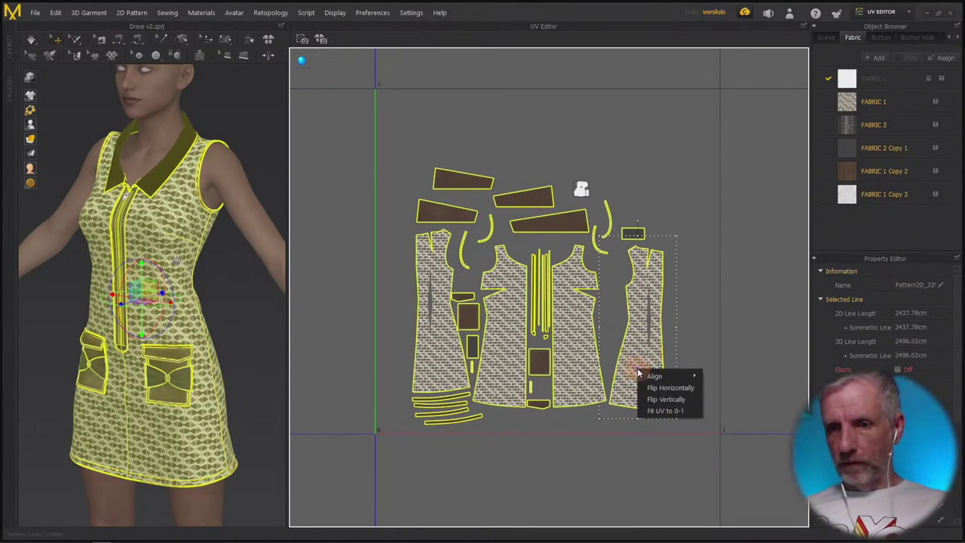
pyautogui.click(674, 415)
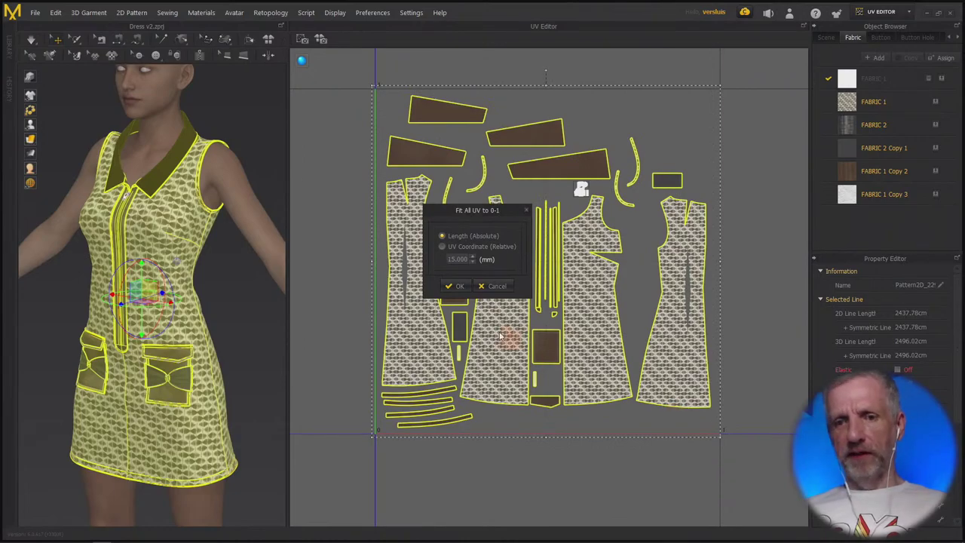
pyautogui.click(457, 288)
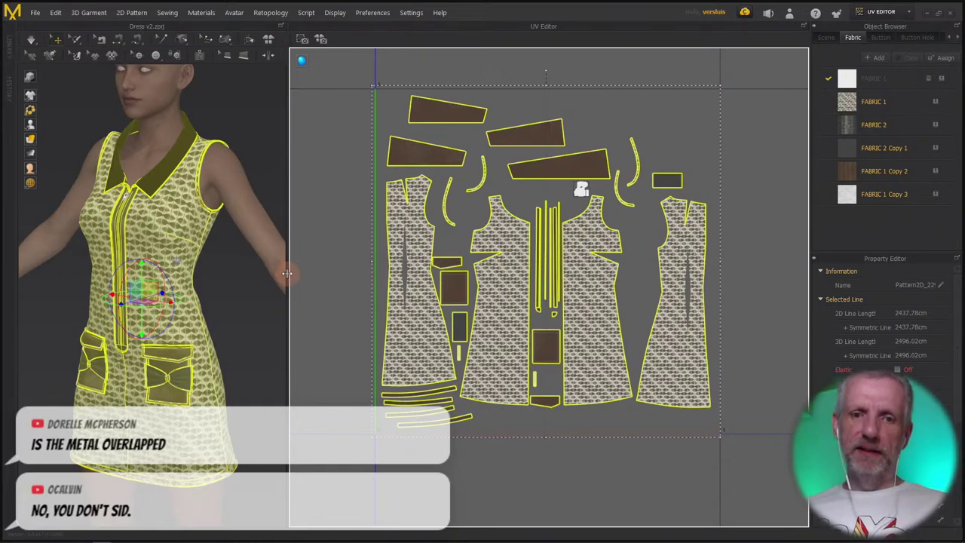
# - Enlarge the 3D view of the dress and run the cloth simulation on the avatar briefly before stopping it
pyautogui.moveTo(287, 273); pyautogui.dragTo(451, 265)
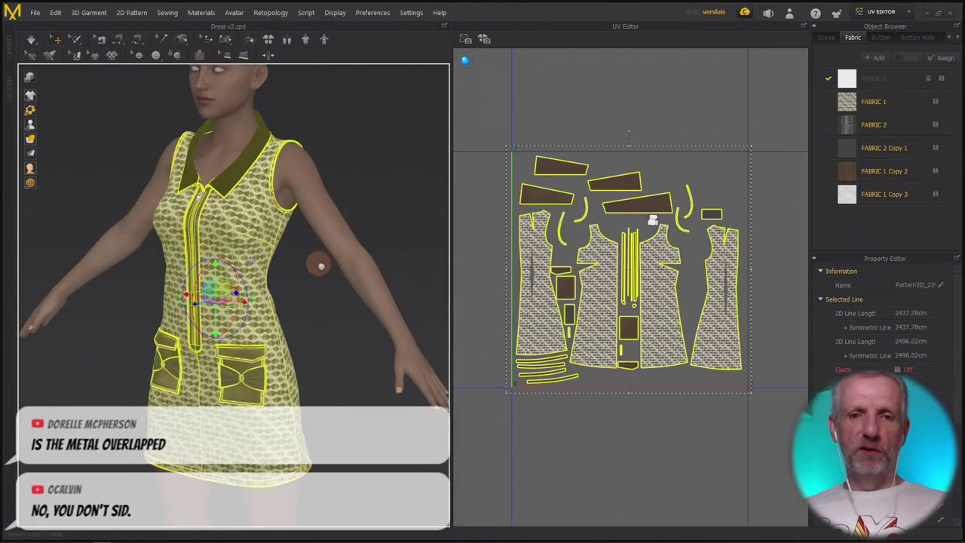
pyautogui.moveTo(320, 265)
pyautogui.mouseDown(button='right')
pyautogui.moveTo(338, 271)
pyautogui.moveTo(317, 270)
pyautogui.mouseUp(button='right')
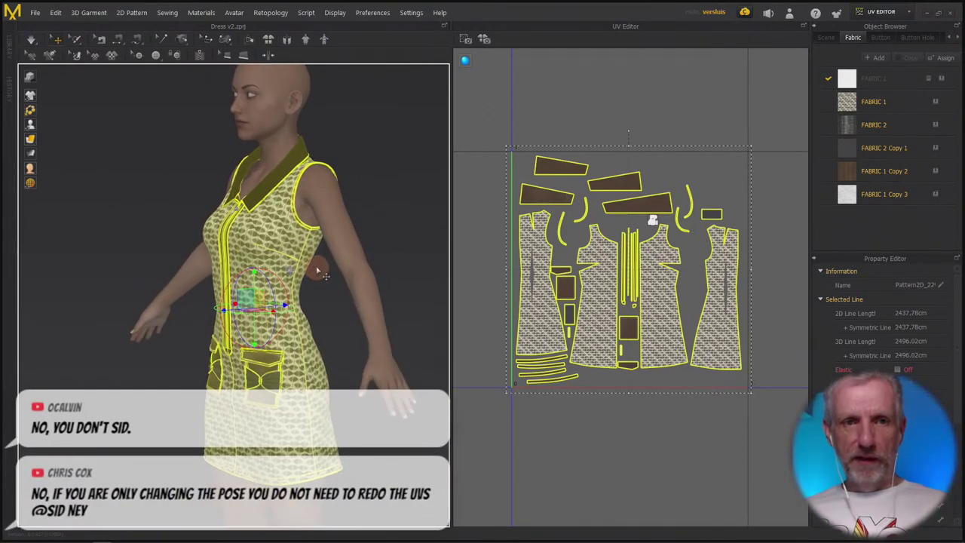
pyautogui.scroll(3, 324, 276)
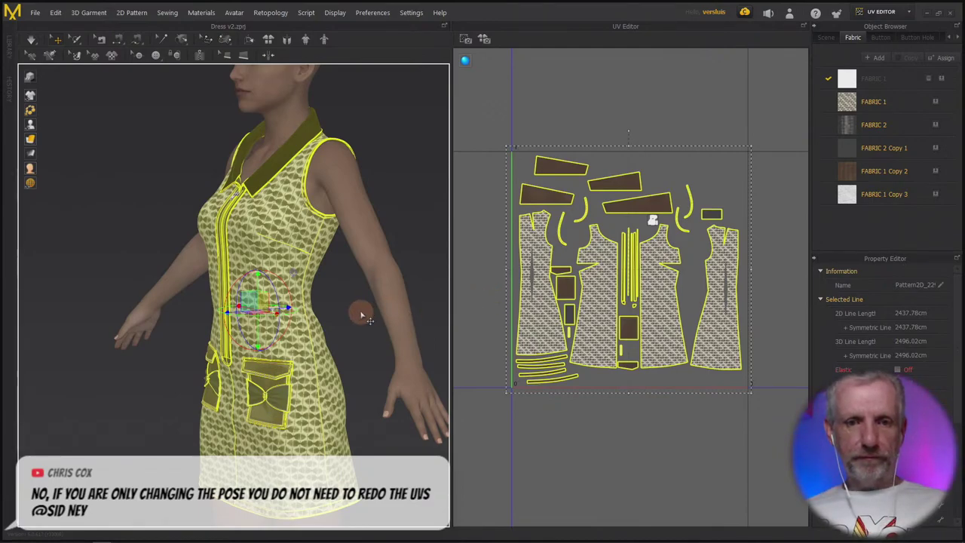
pyautogui.press('space')
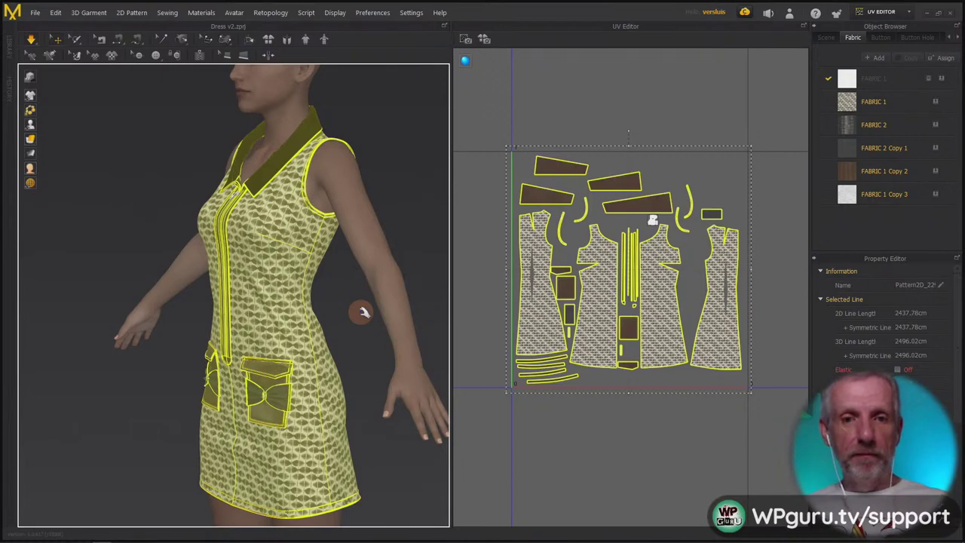
pyautogui.press('q')
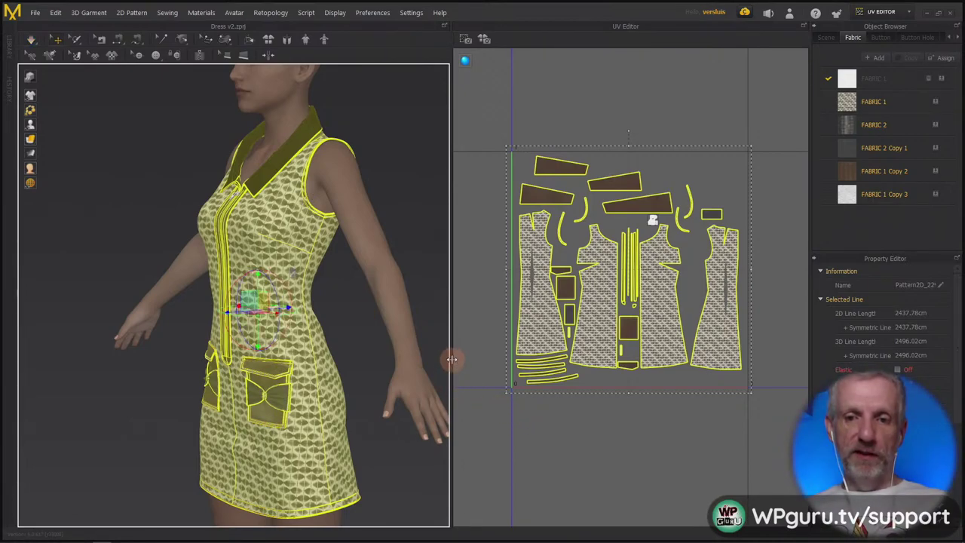
# - Open the texture baking settings for the UV layout and start choosing the saving path
pyautogui.moveTo(452, 358); pyautogui.dragTo(389, 346)
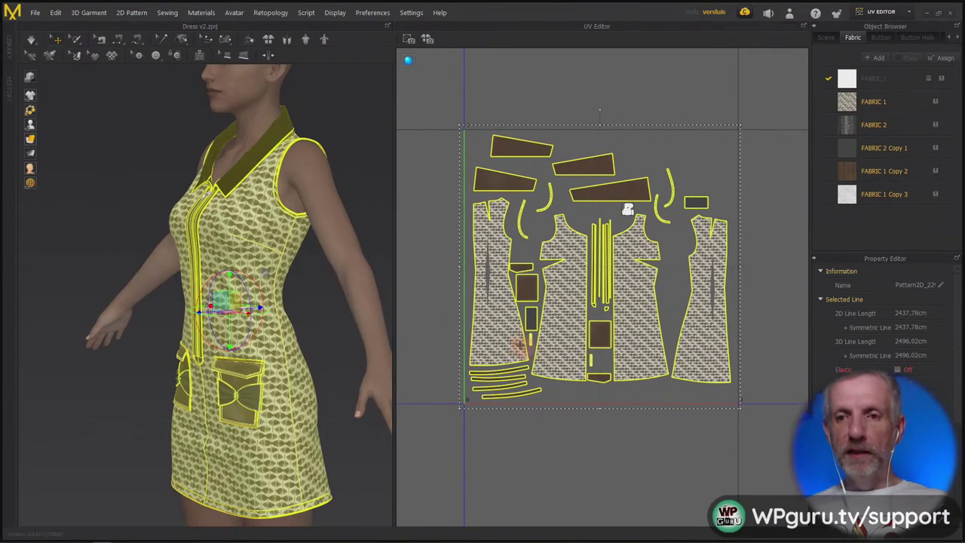
pyautogui.click(432, 44)
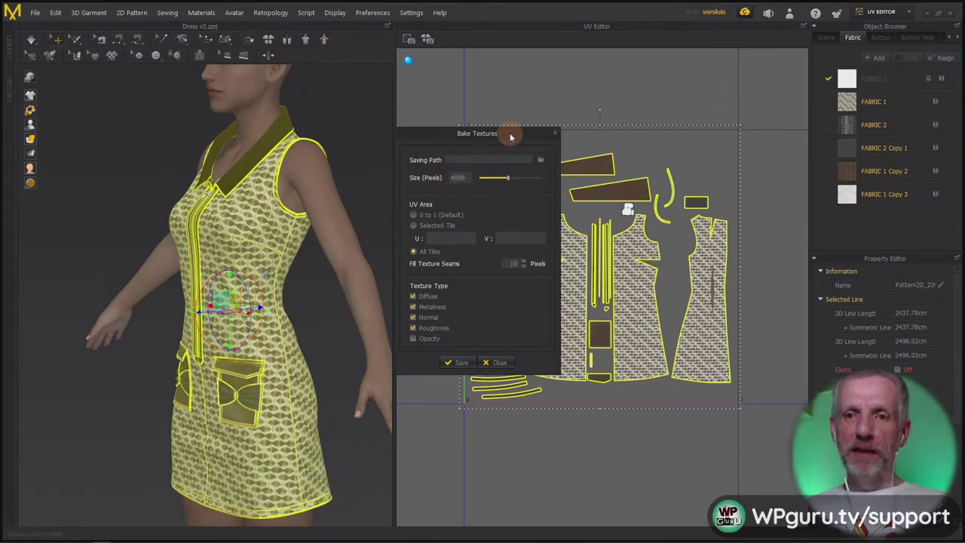
pyautogui.moveTo(513, 134); pyautogui.dragTo(748, 67)
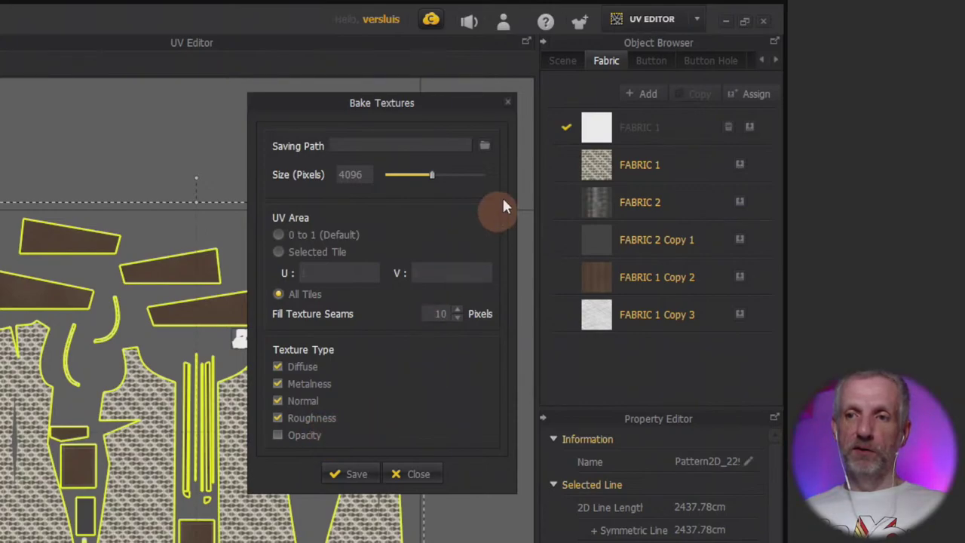
pyautogui.moveTo(460, 111); pyautogui.dragTo(447, 86)
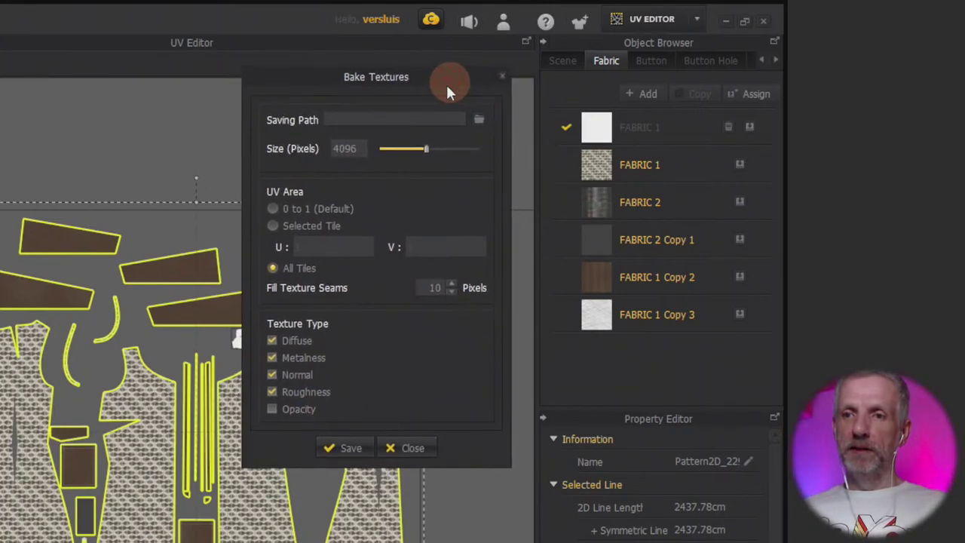
pyautogui.click(479, 121)
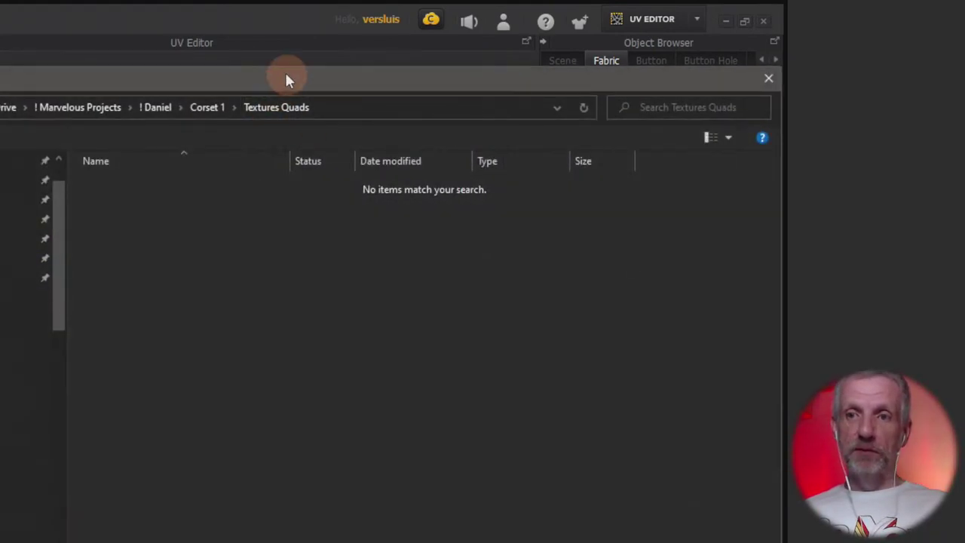
pyautogui.moveTo(286, 79); pyautogui.dragTo(274, 32)
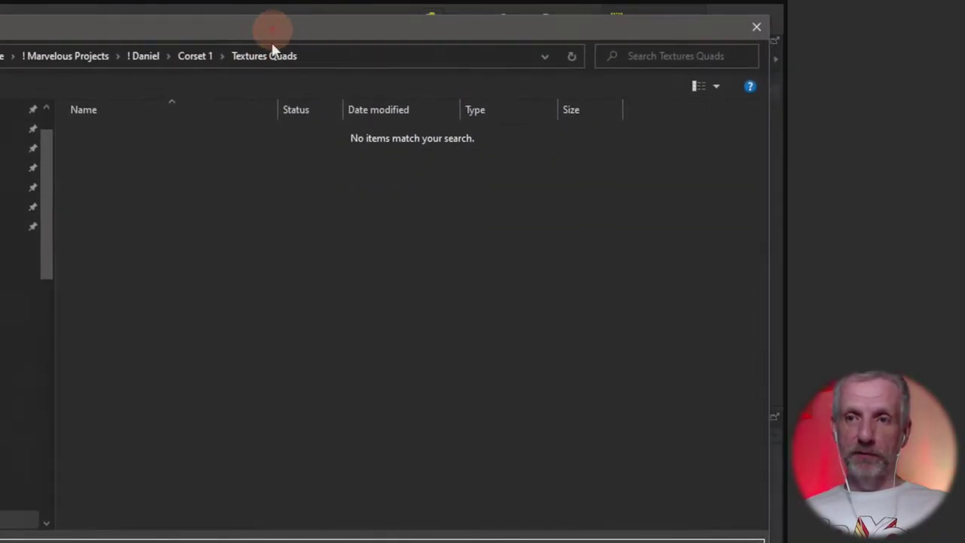
# - Browse to the folder Stream Dress 1/! Dress Product/Runtime/Textures/wpguru/StreamDress1 as the location for the baked textures
pyautogui.click(137, 55)
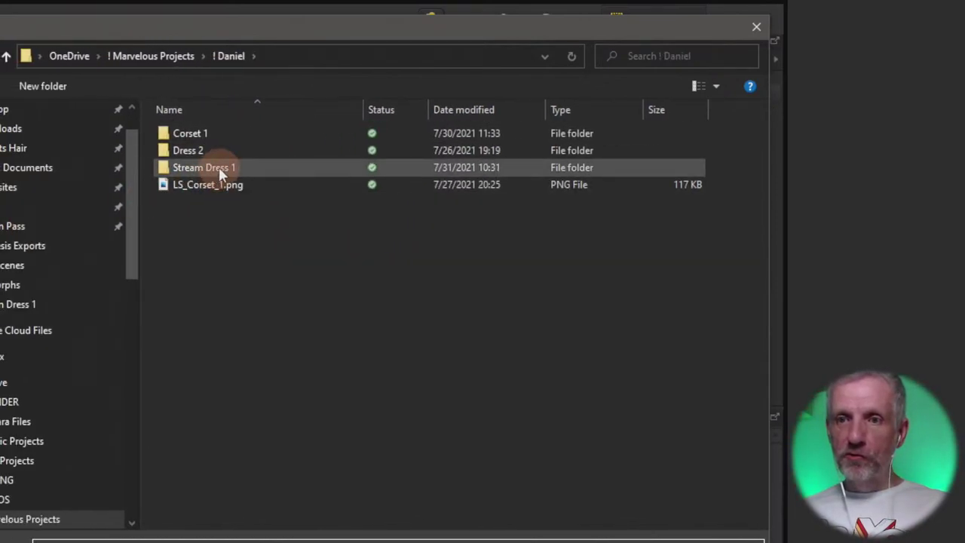
pyautogui.doubleClick(220, 167)
pyautogui.doubleClick(244, 133)
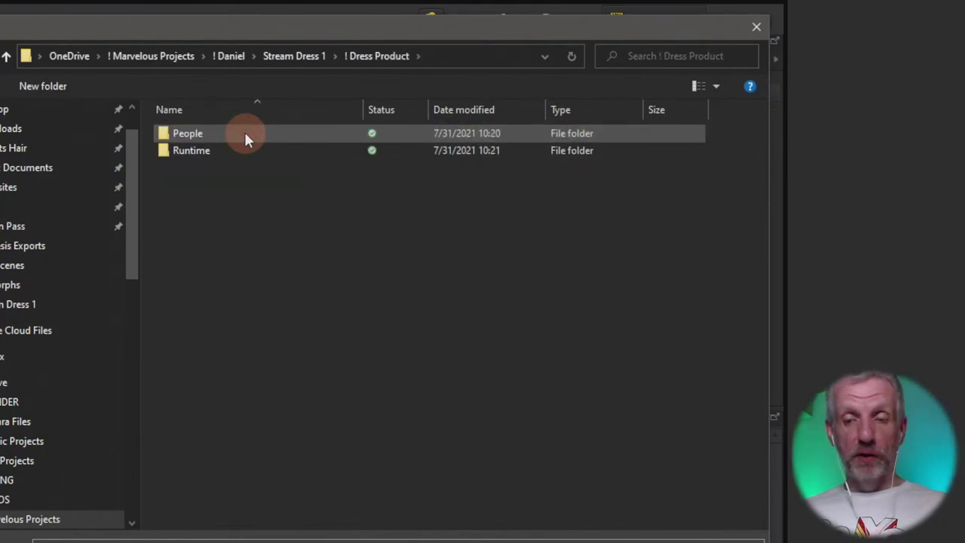
pyautogui.doubleClick(239, 150)
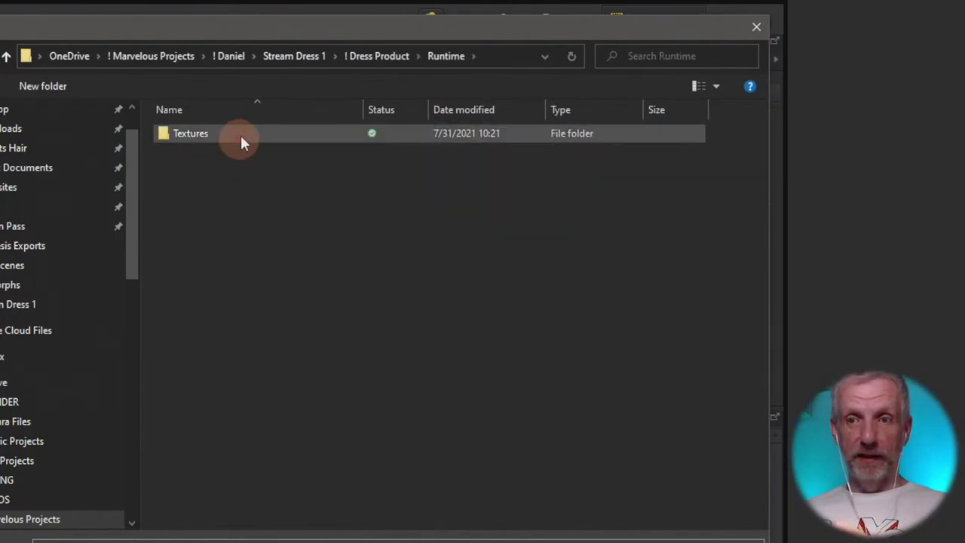
pyautogui.doubleClick(241, 134)
pyautogui.doubleClick(242, 134)
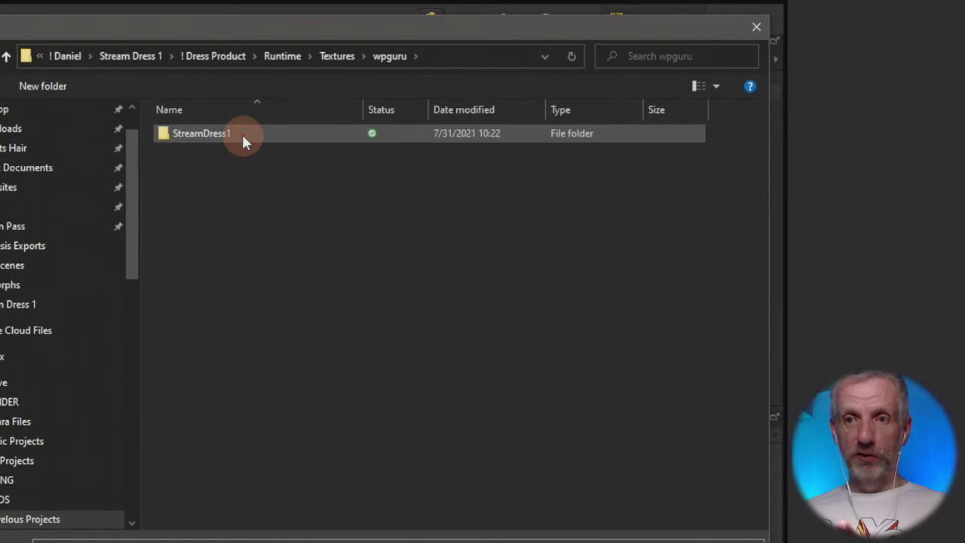
pyautogui.doubleClick(242, 134)
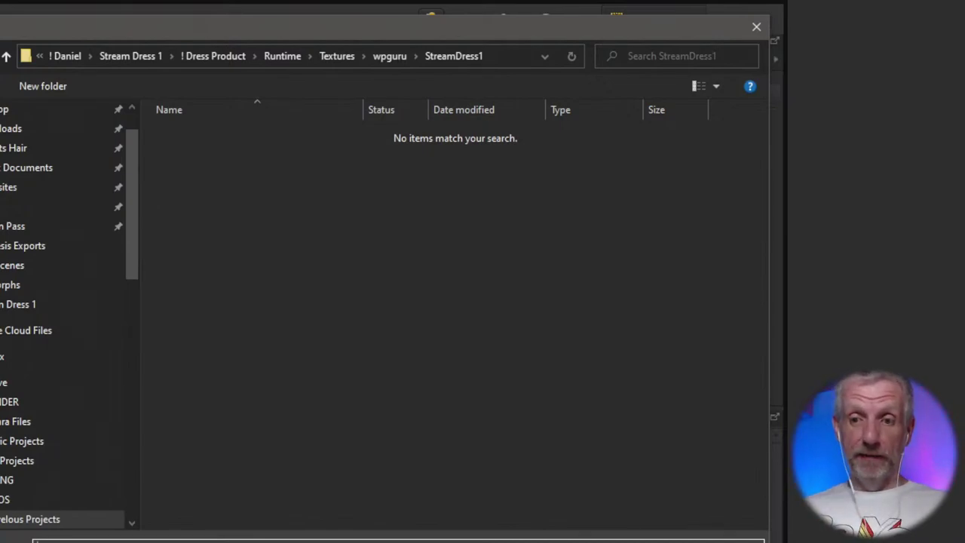
# - Name the PNG output Stream Dress 1 and bake the diffuse, metalness, normal and roughness textures at 4096 pixels for all tiles
pyautogui.moveTo(264, 542); pyautogui.dragTo(271, 532)
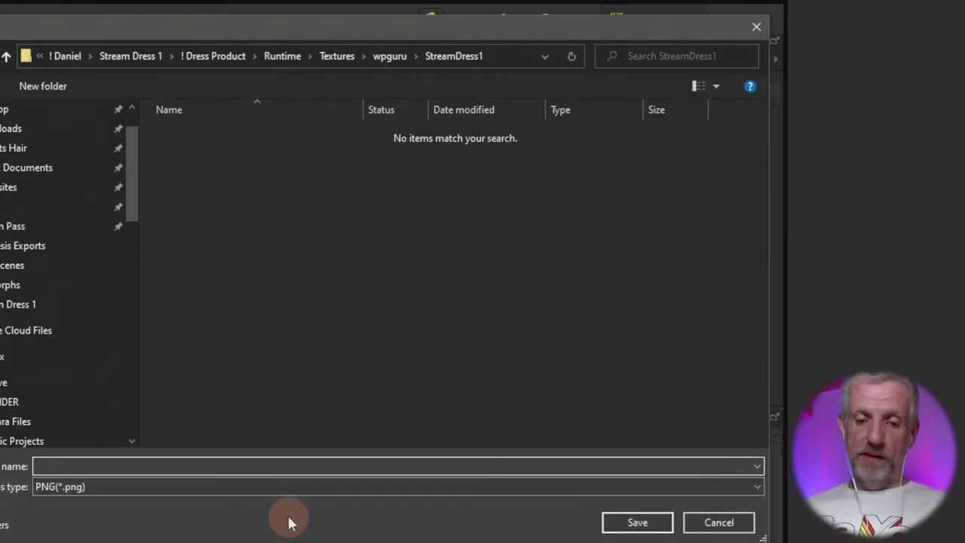
pyautogui.write('Stream')
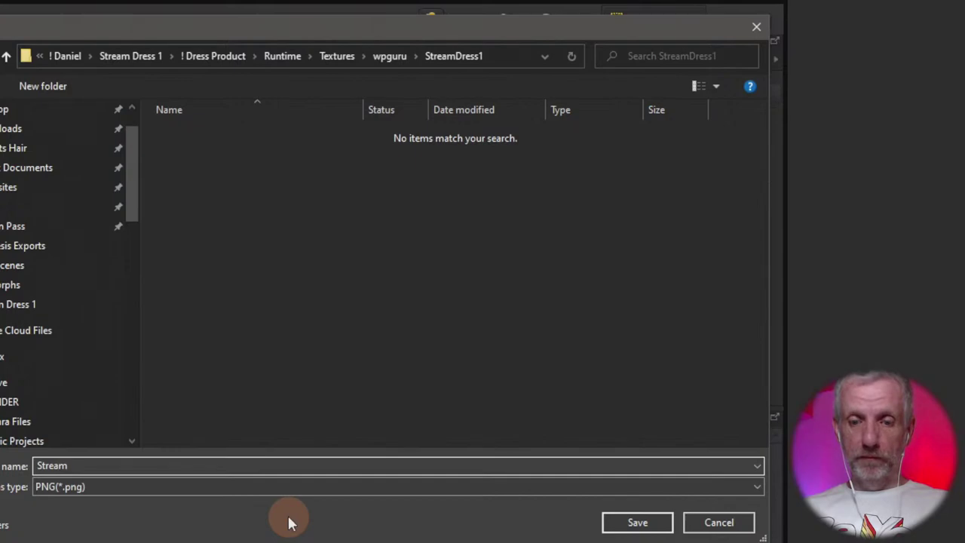
pyautogui.write(' Dress 1')
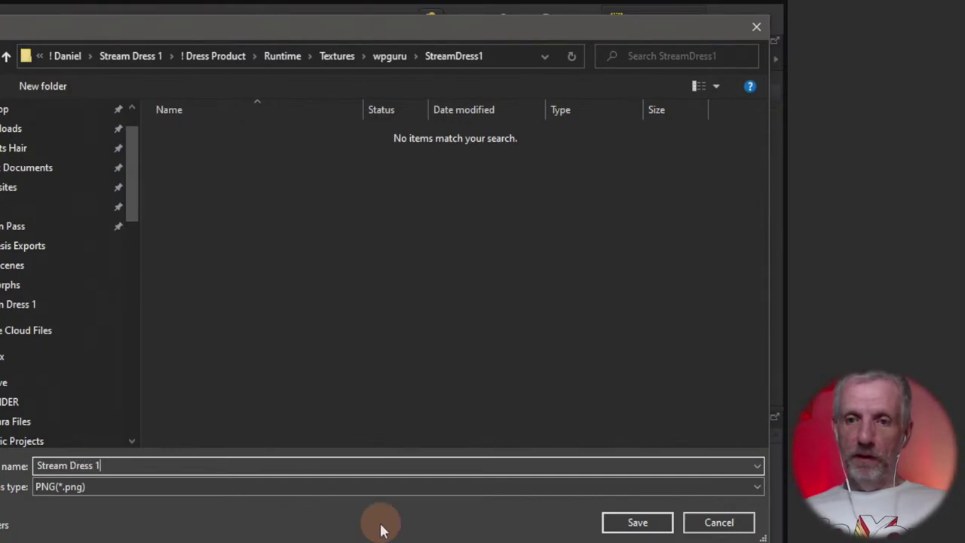
pyautogui.click(637, 524)
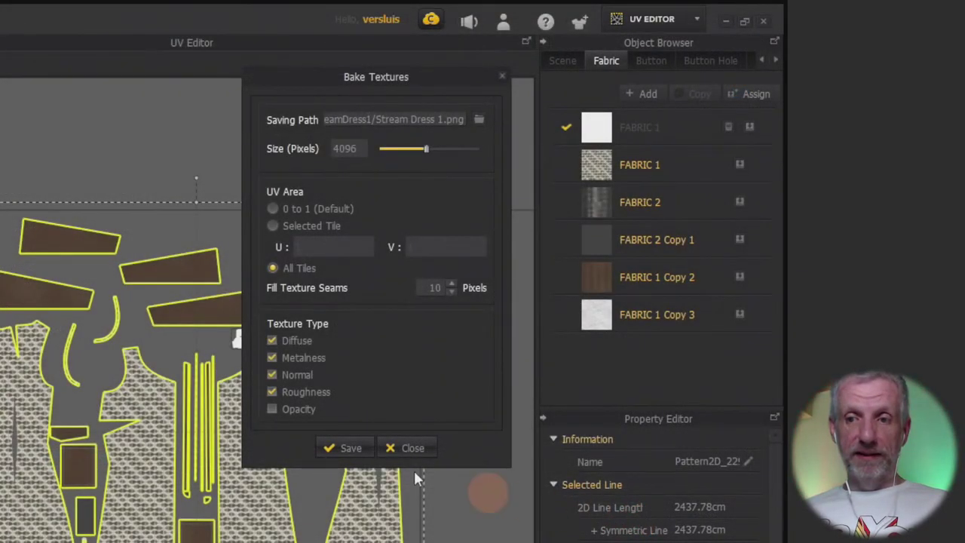
pyautogui.click(349, 448)
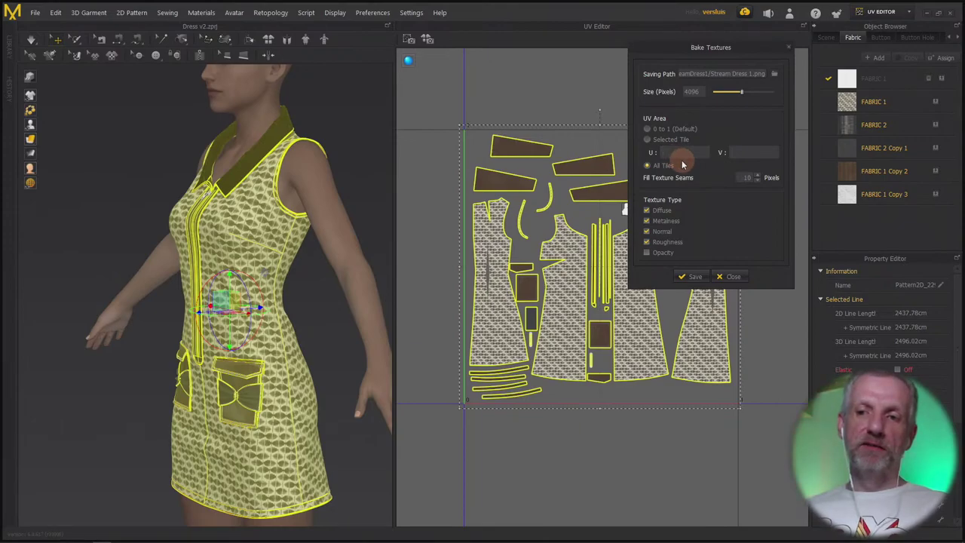
pyautogui.click(735, 277)
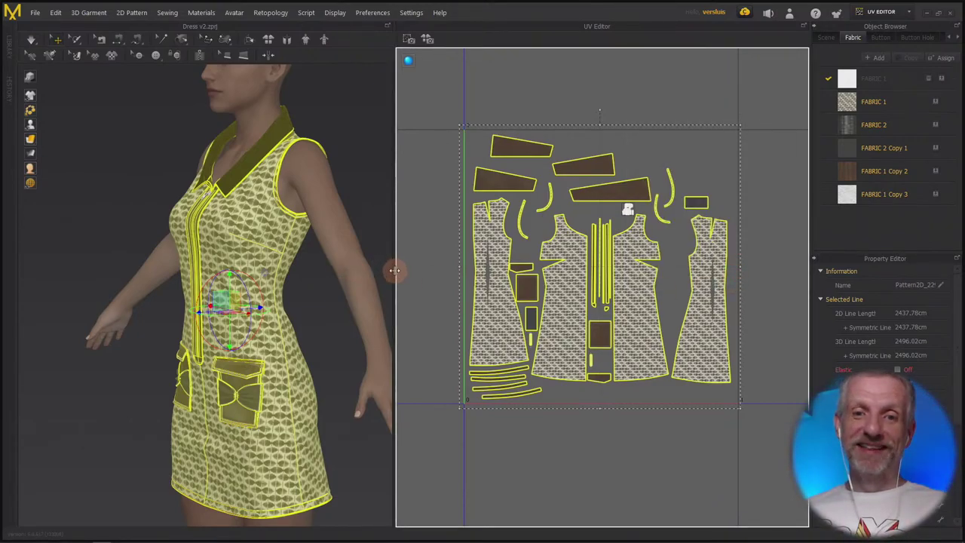
# - Save the project as a new version named Dress v3.zprj in the Stream Dress 1 folder
pyautogui.moveTo(394, 270); pyautogui.dragTo(420, 269)
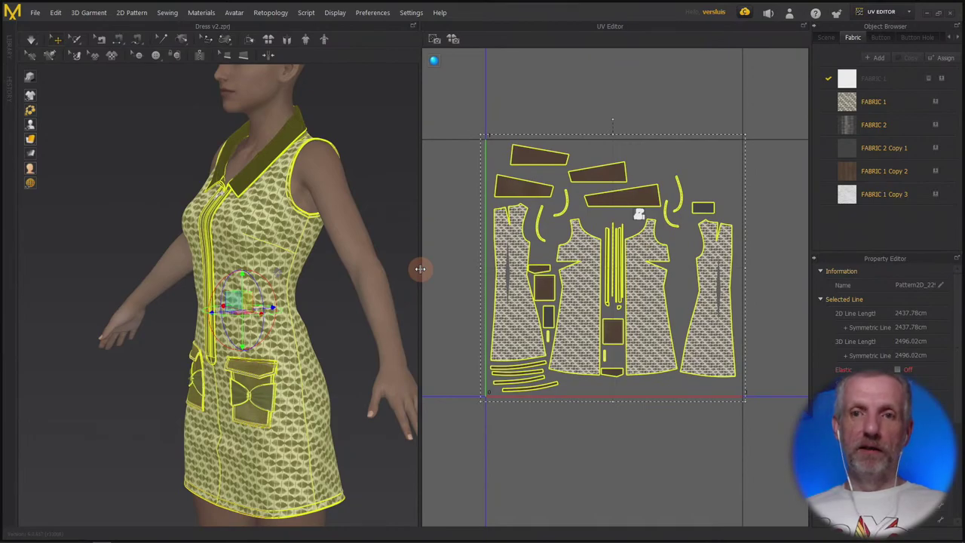
pyautogui.scroll(-2, 334, 276)
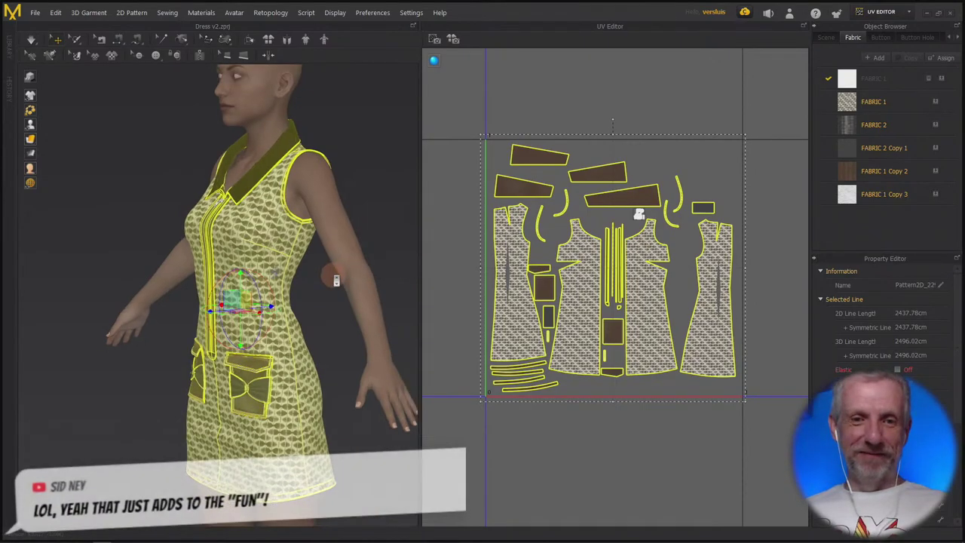
pyautogui.scroll(2, 332, 276)
pyautogui.moveTo(332, 275); pyautogui.dragTo(324, 251, button='right')
pyautogui.click(35, 12)
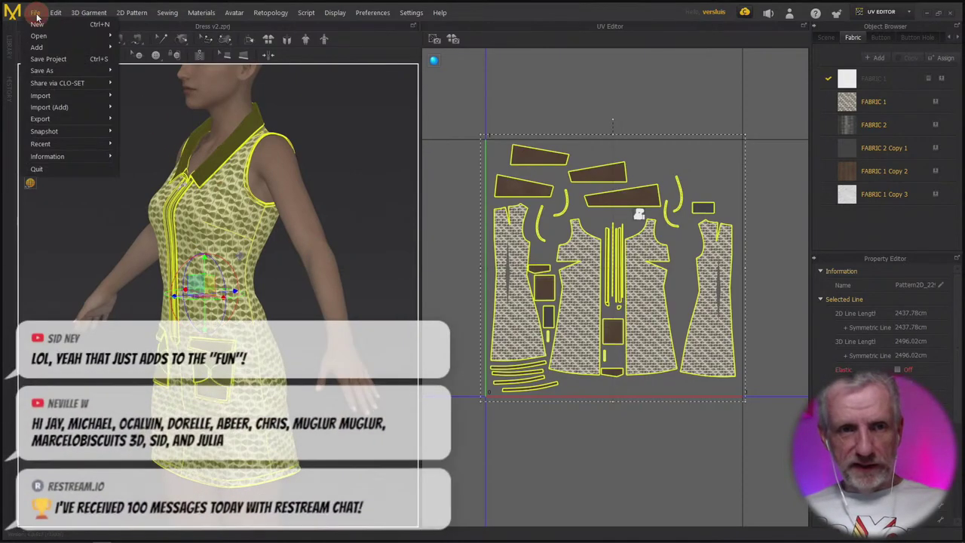
pyautogui.moveTo(96, 69)
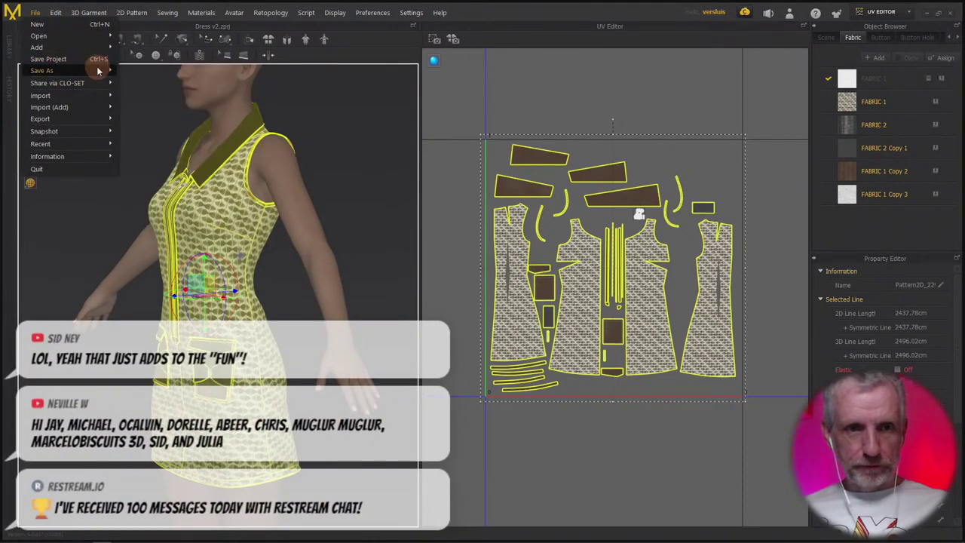
pyautogui.click(143, 73)
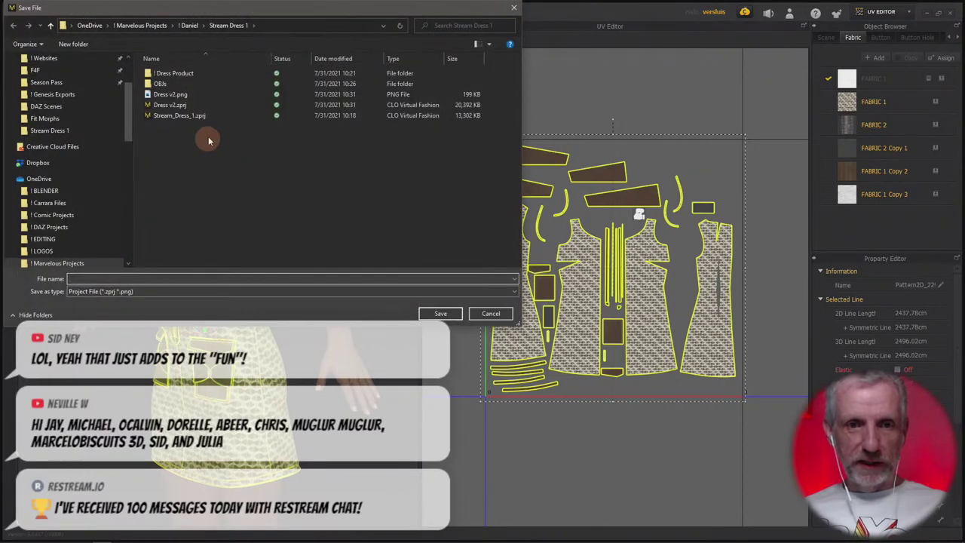
pyautogui.click(197, 107)
pyautogui.click(223, 278)
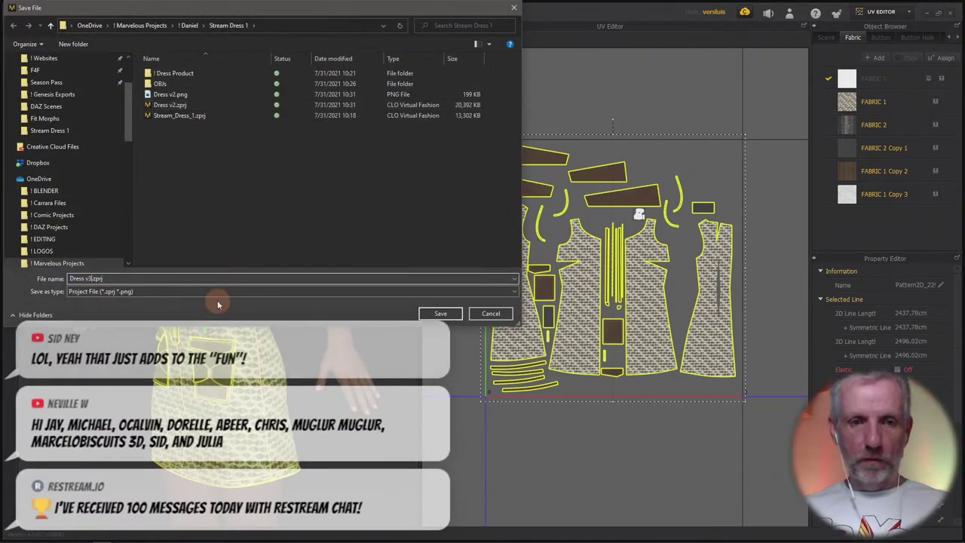
pyautogui.press('Return')
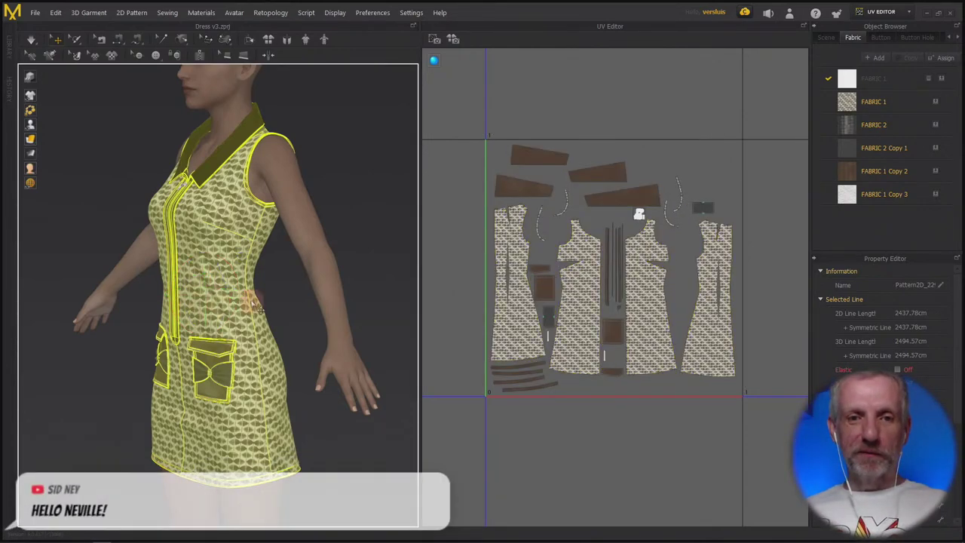
pyautogui.moveTo(279, 306)
pyautogui.mouseDown(button='right')
pyautogui.moveTo(312, 306)
pyautogui.moveTo(288, 307)
pyautogui.mouseUp(button='right')
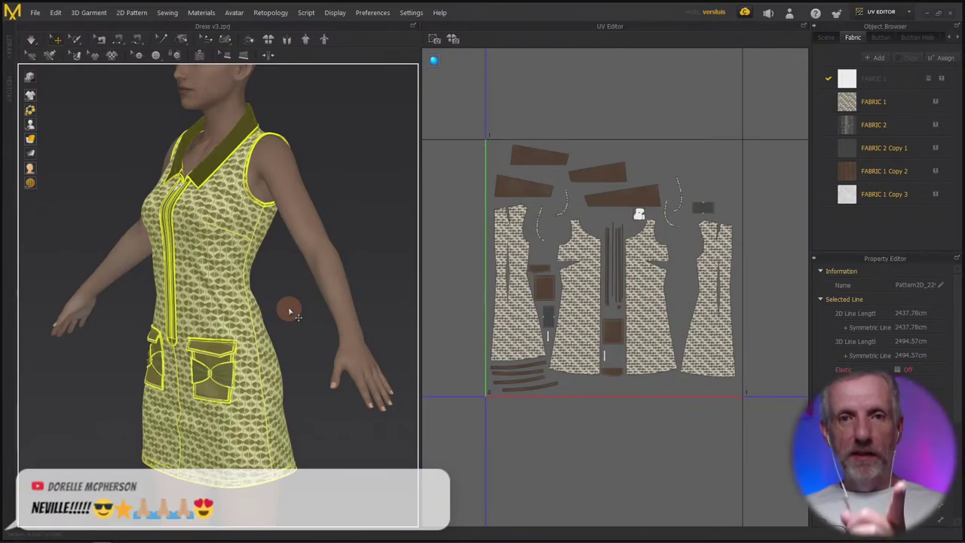
pyautogui.click(40, 14)
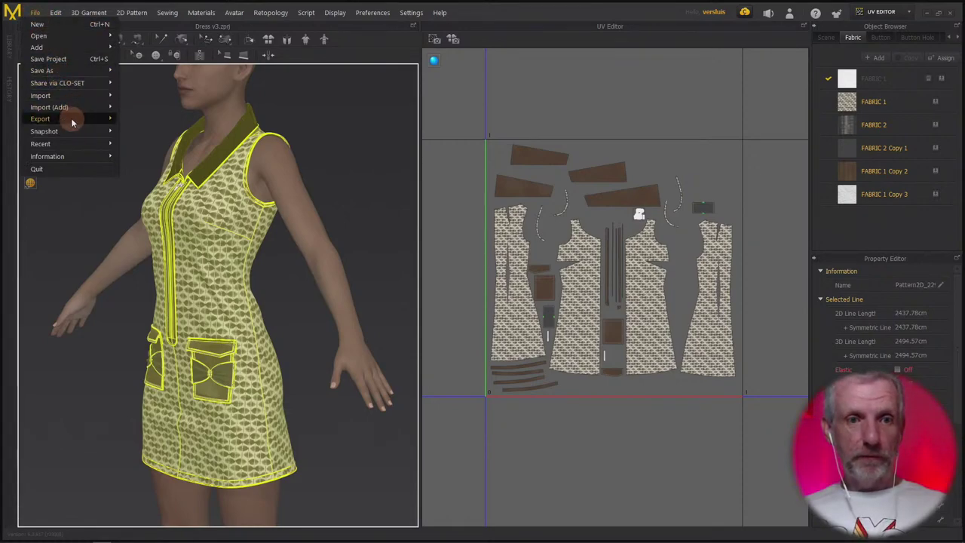
pyautogui.moveTo(71, 120)
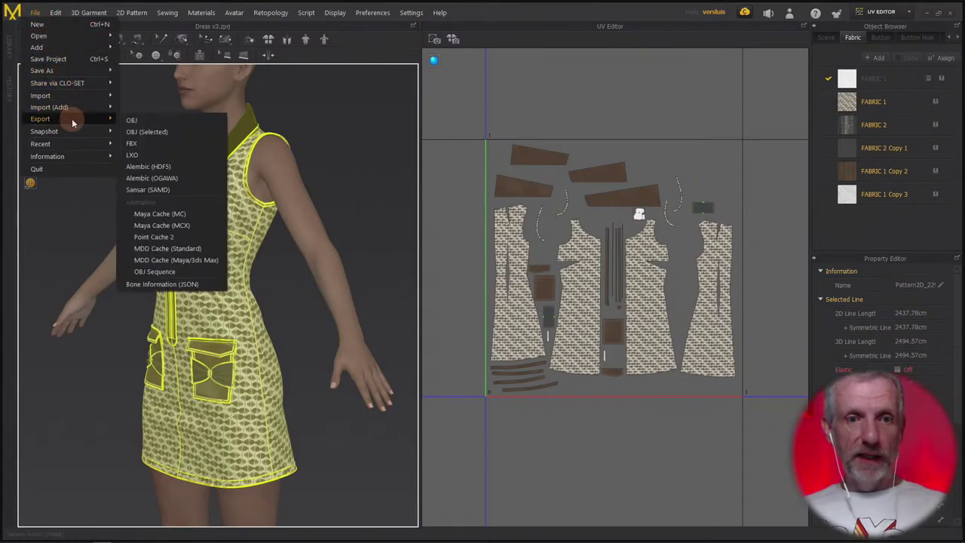
pyautogui.click(180, 121)
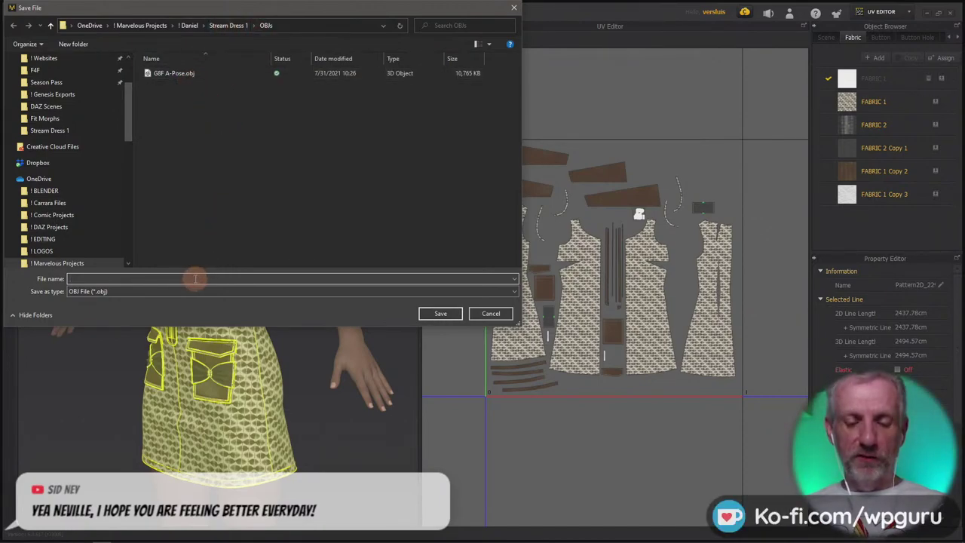
pyautogui.write('DR')
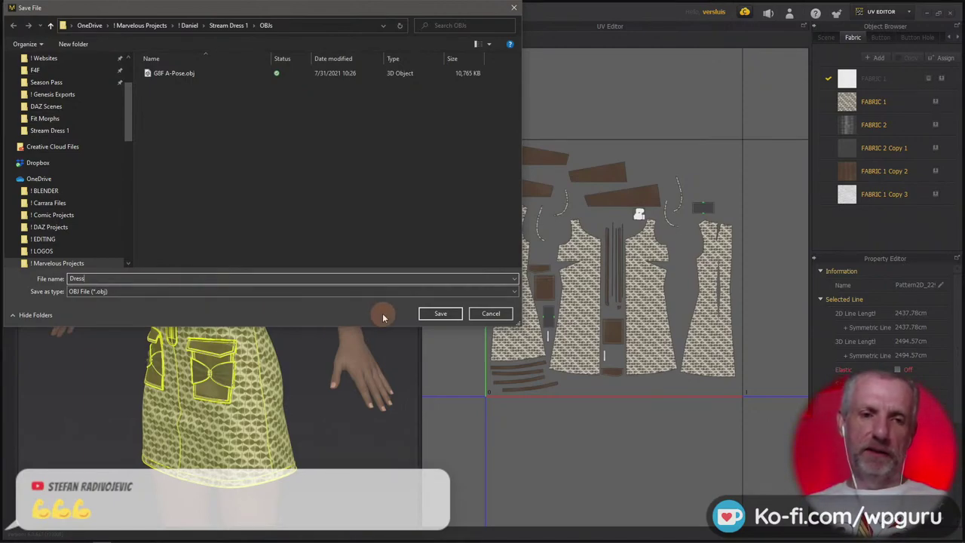
pyautogui.write('ain')
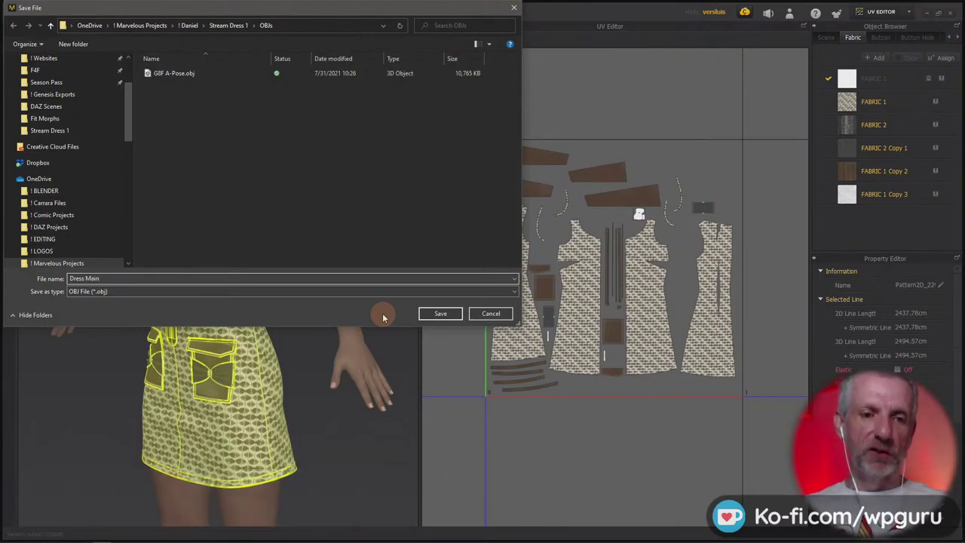
pyautogui.press('Return')
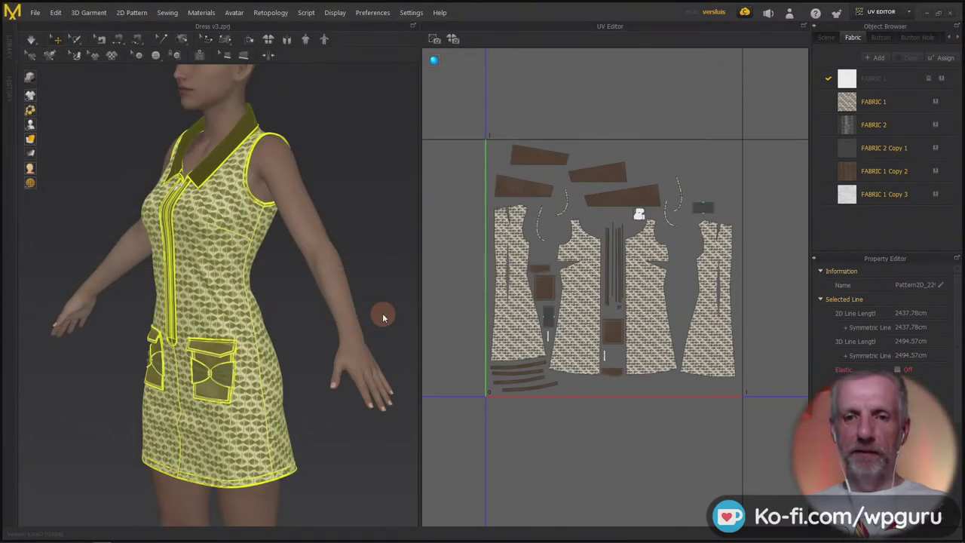
pyautogui.moveTo(505, 92); pyautogui.dragTo(430, 20)
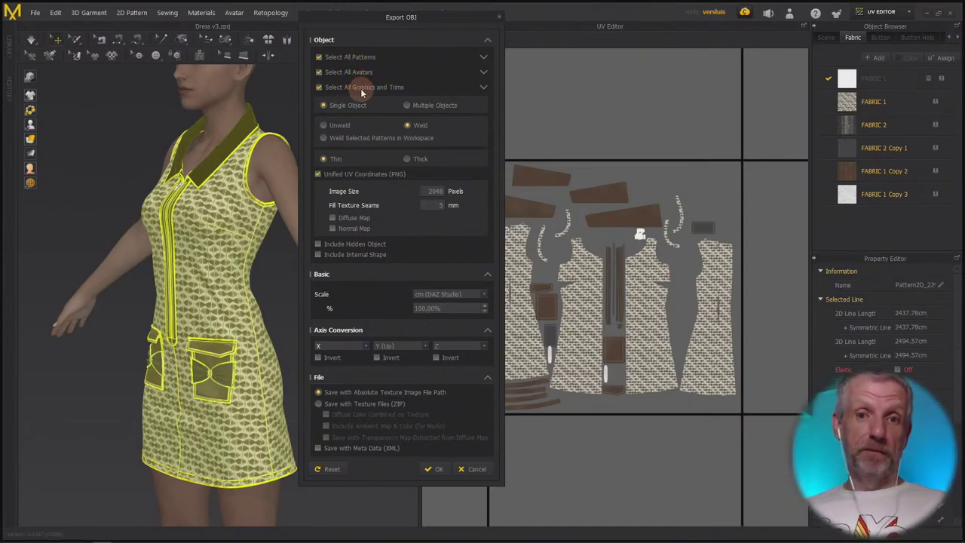
pyautogui.click(319, 73)
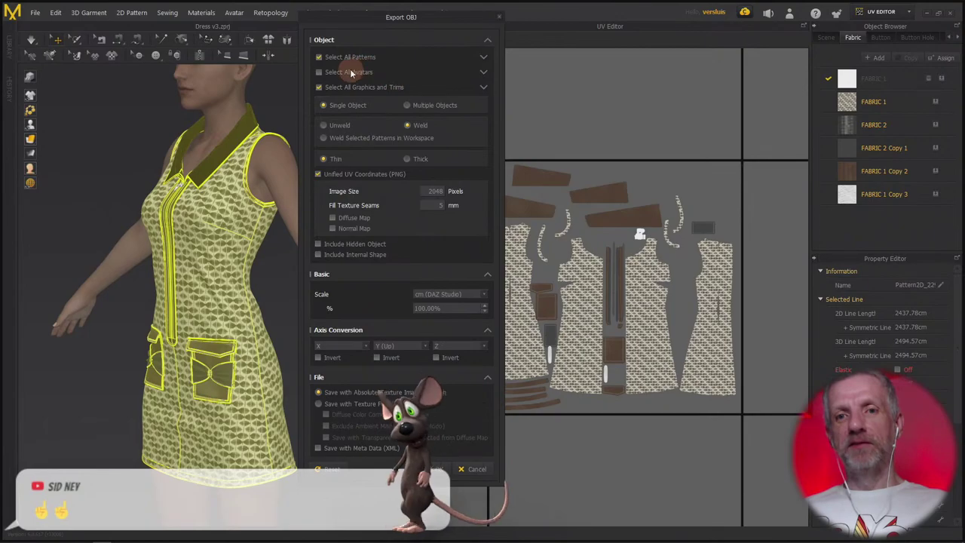
pyautogui.click(477, 469)
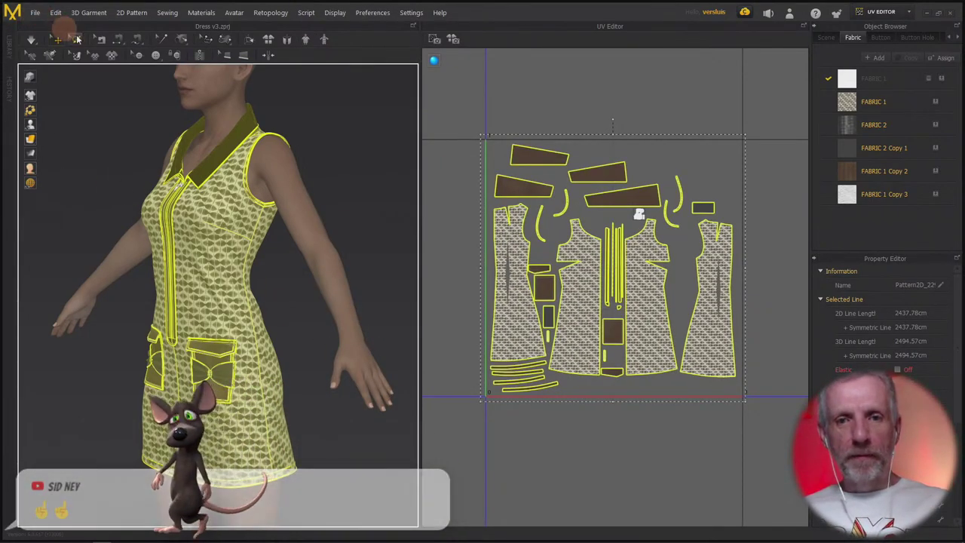
# - Export the selected dress as the OBJ Dress Main in the OBJs folder, as one welded thin object with unified UVs at DAZ Studio scale
pyautogui.click(35, 12)
pyautogui.moveTo(80, 119)
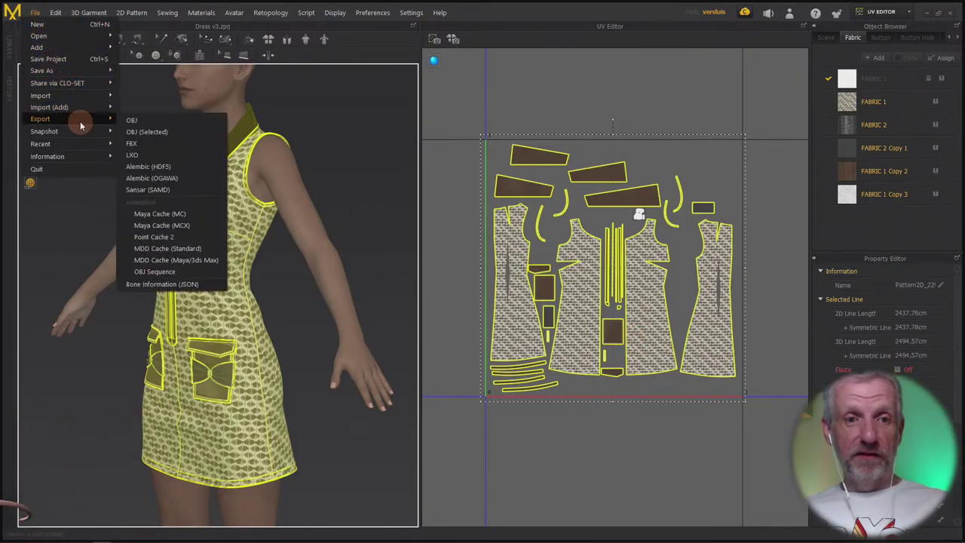
pyautogui.click(186, 132)
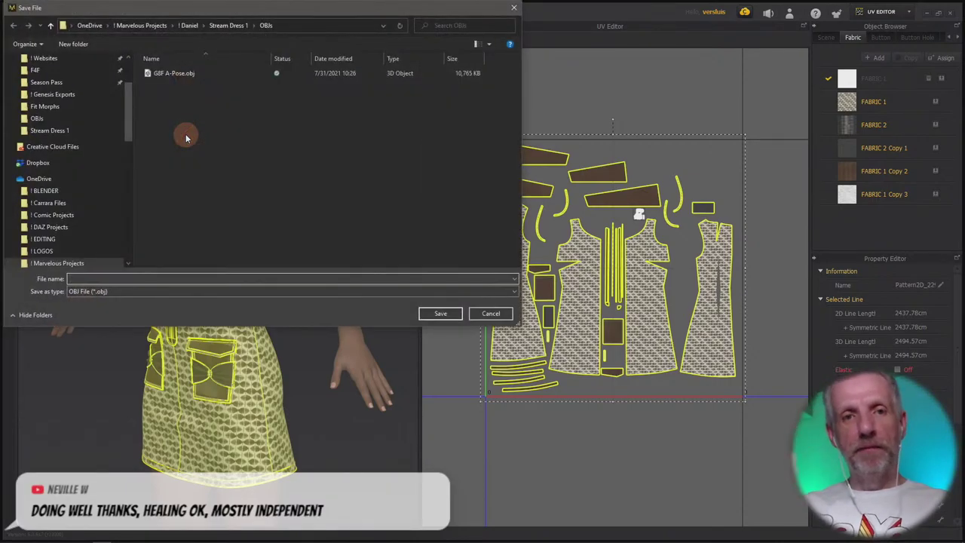
pyautogui.write('Dress Main')
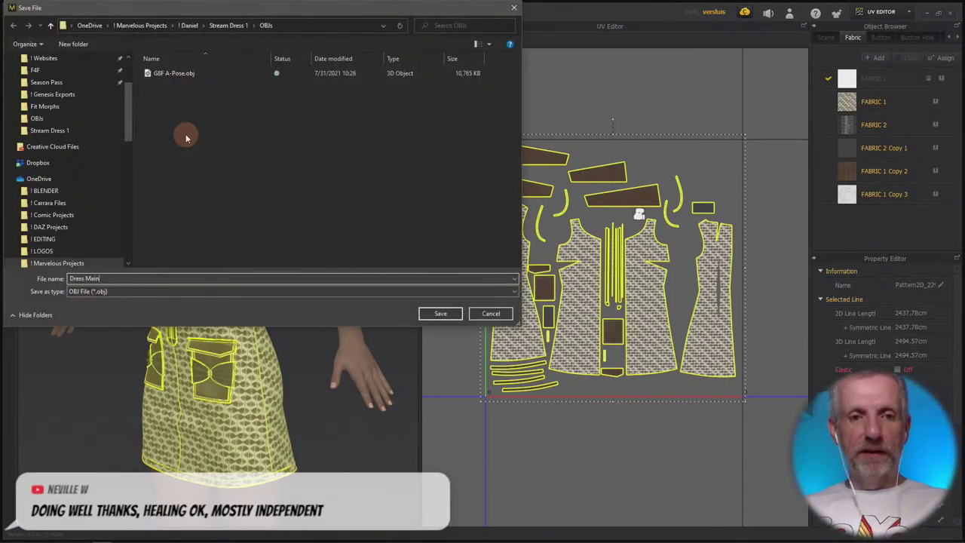
pyautogui.press('Return')
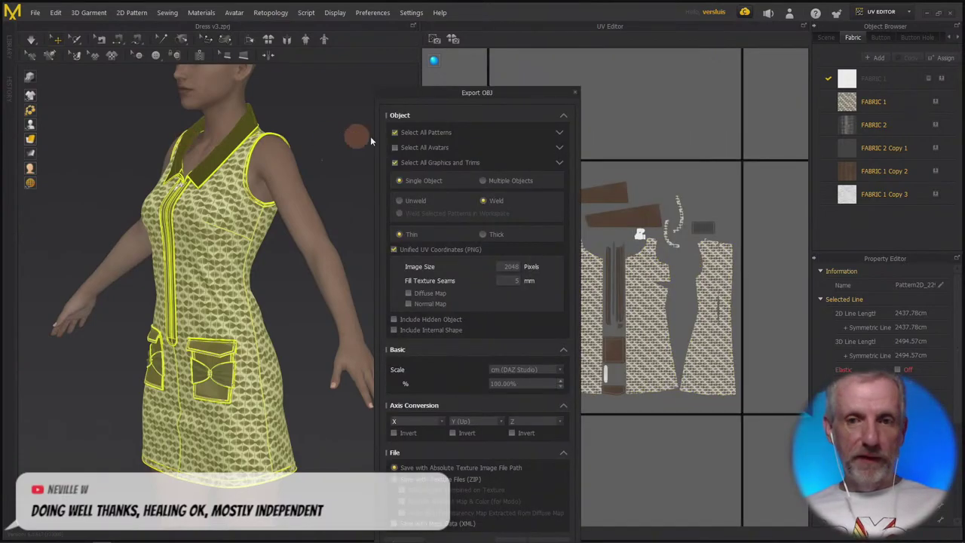
pyautogui.moveTo(511, 97); pyautogui.dragTo(479, 23)
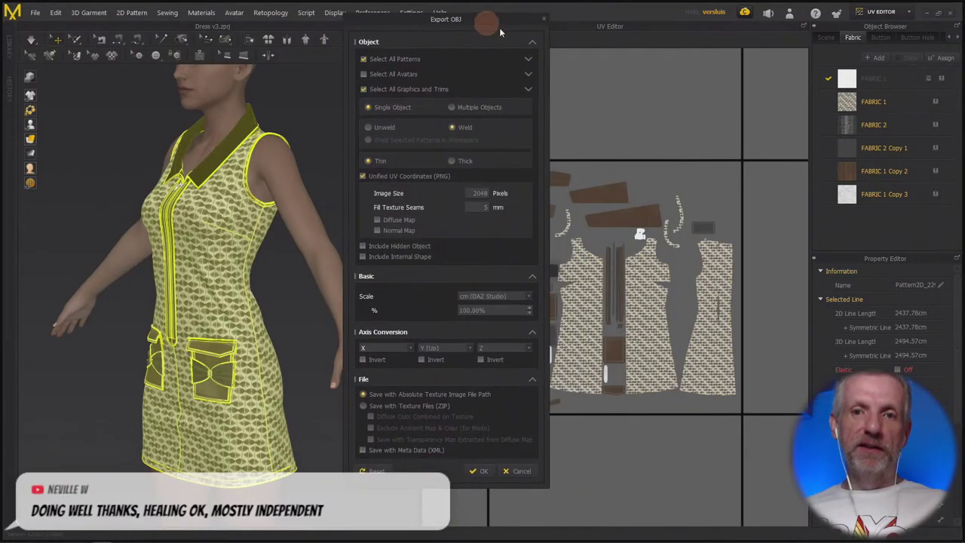
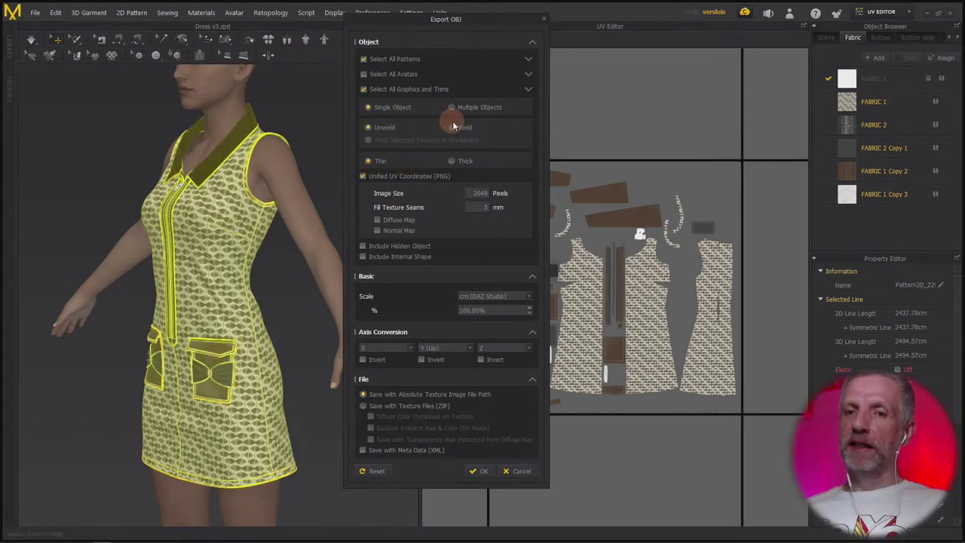
pyautogui.click(454, 127)
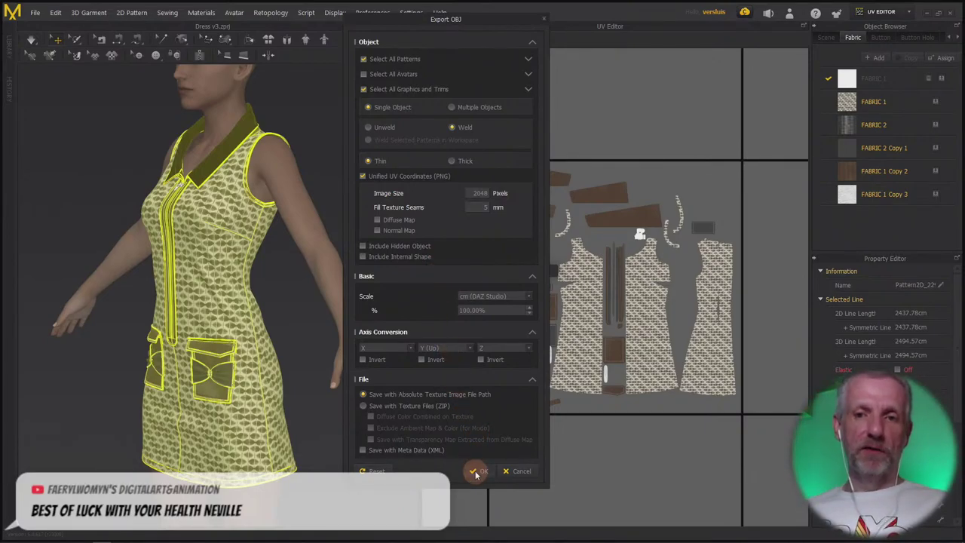
pyautogui.click(475, 472)
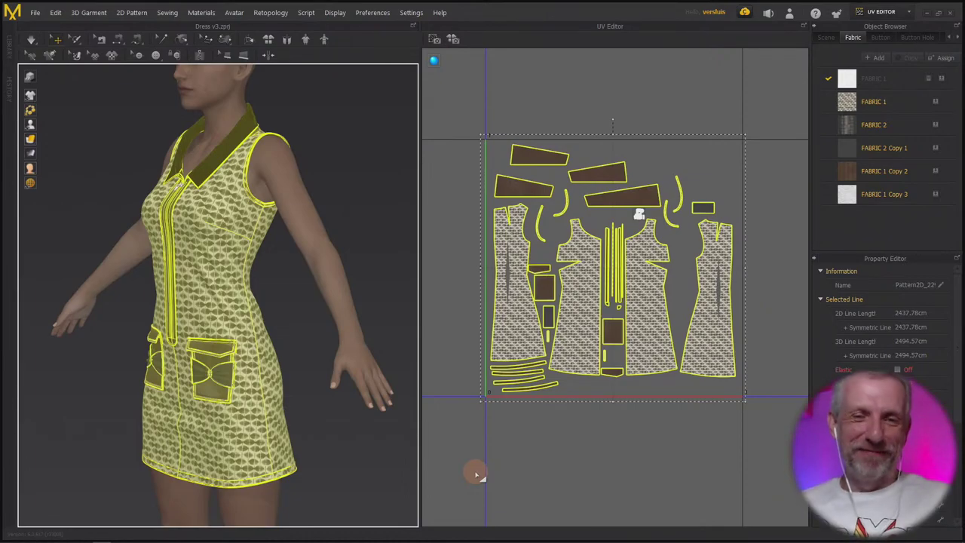
# - Switch to DAZ Studio and add a Filament Draw Options node with default settings to the Genesis 8 Female scene
pyautogui.hotkey('alt', 'Tab')
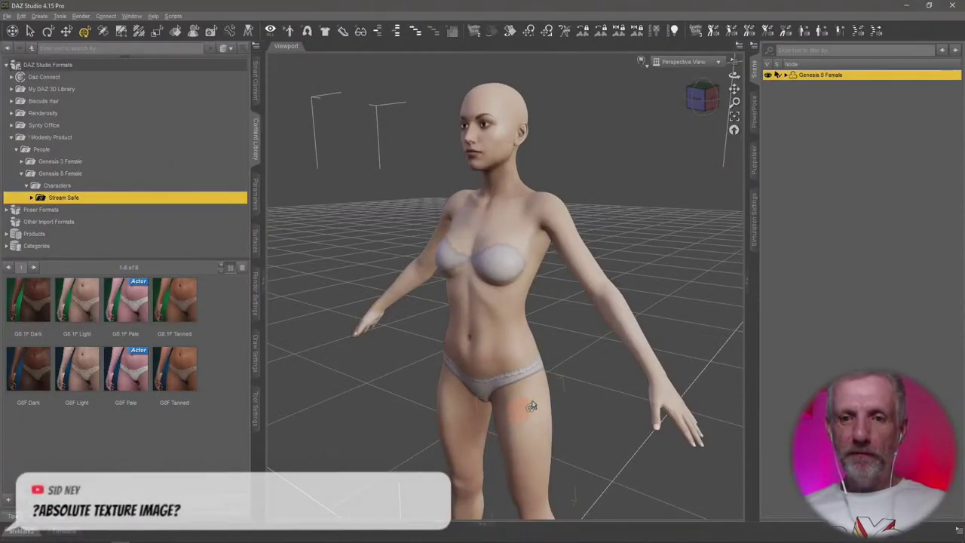
pyautogui.moveTo(531, 405)
pyautogui.mouseDown()
pyautogui.moveTo(538, 387)
pyautogui.moveTo(530, 392)
pyautogui.moveTo(548, 389)
pyautogui.moveTo(546, 407)
pyautogui.moveTo(542, 395)
pyautogui.mouseUp()
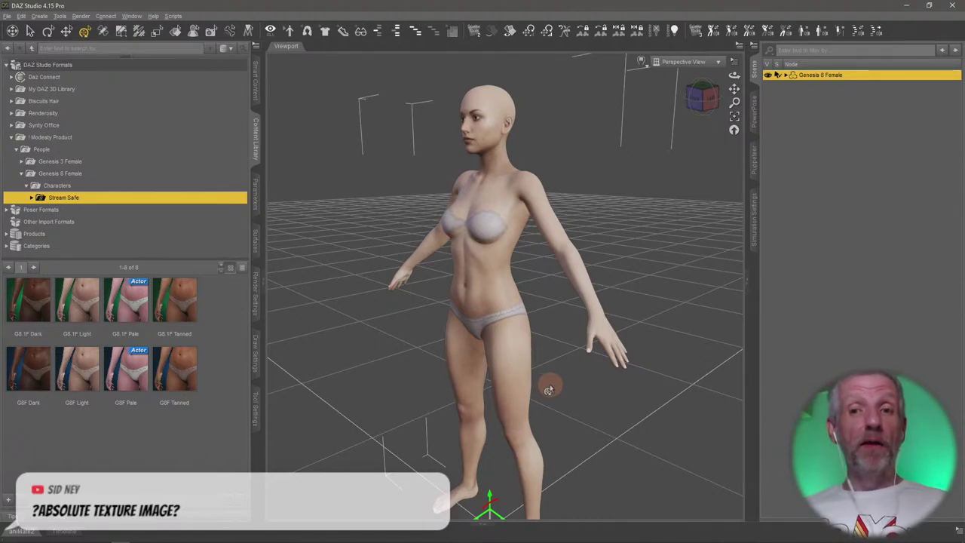
pyautogui.moveTo(548, 389); pyautogui.dragTo(550, 388)
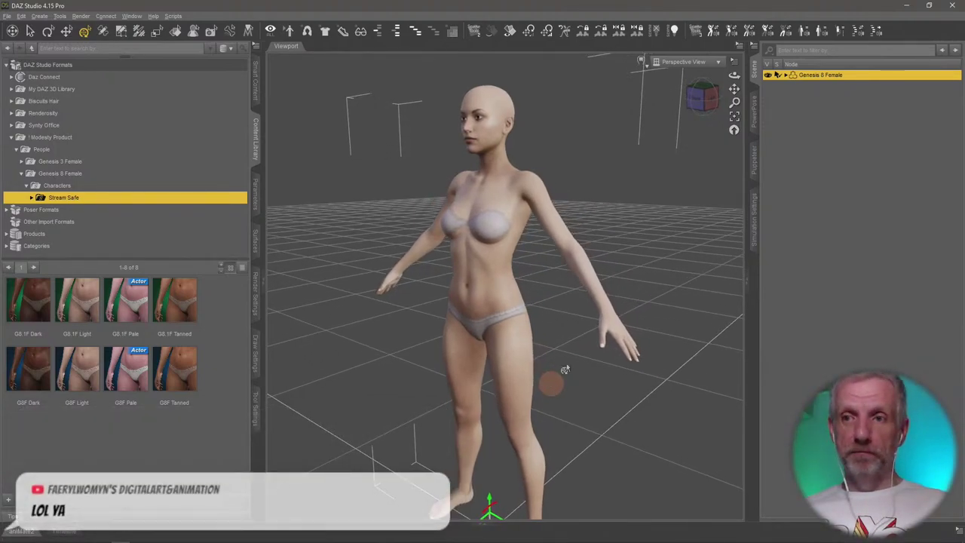
pyautogui.click(35, 17)
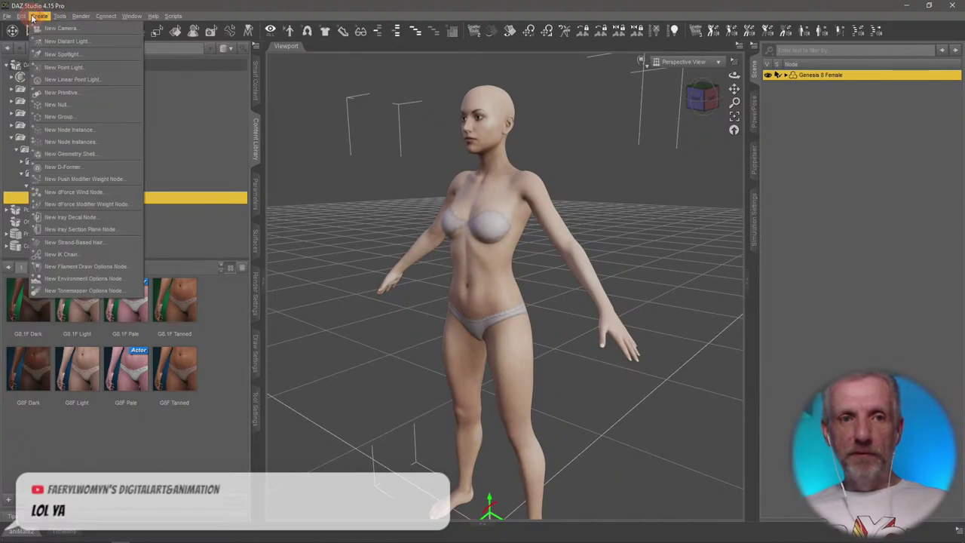
pyautogui.click(123, 267)
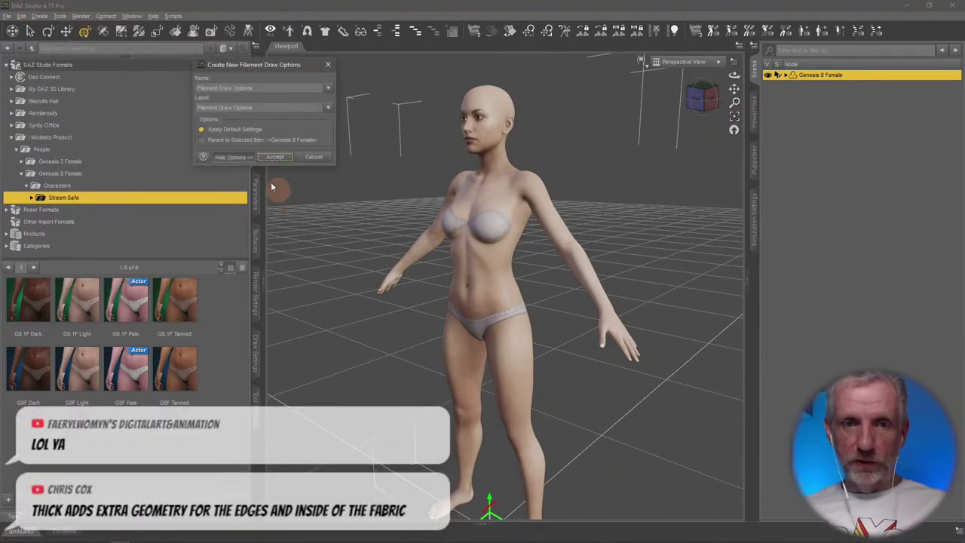
pyautogui.click(274, 157)
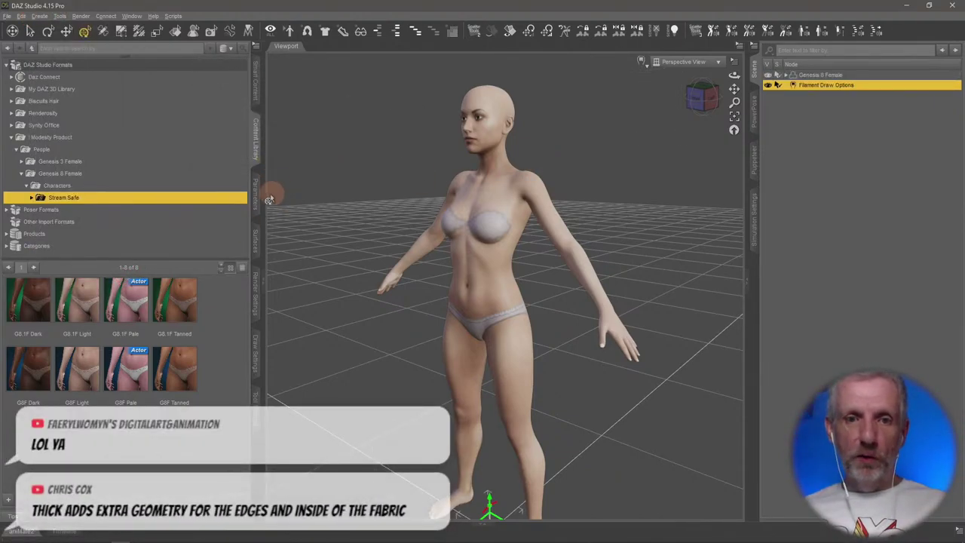
# - Set the Environment Intensity Scale of the Filament Draw Options node to 8000
pyautogui.click(257, 194)
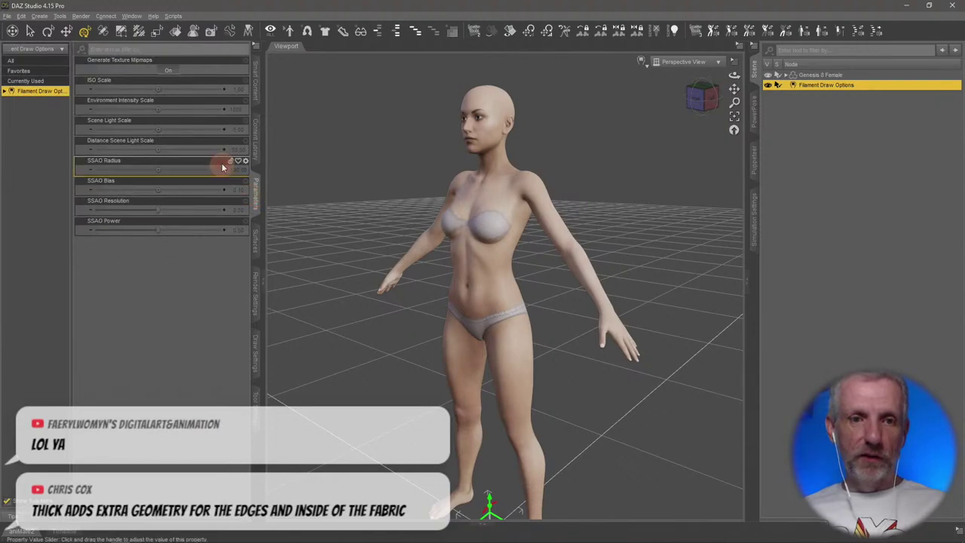
pyautogui.click(238, 108)
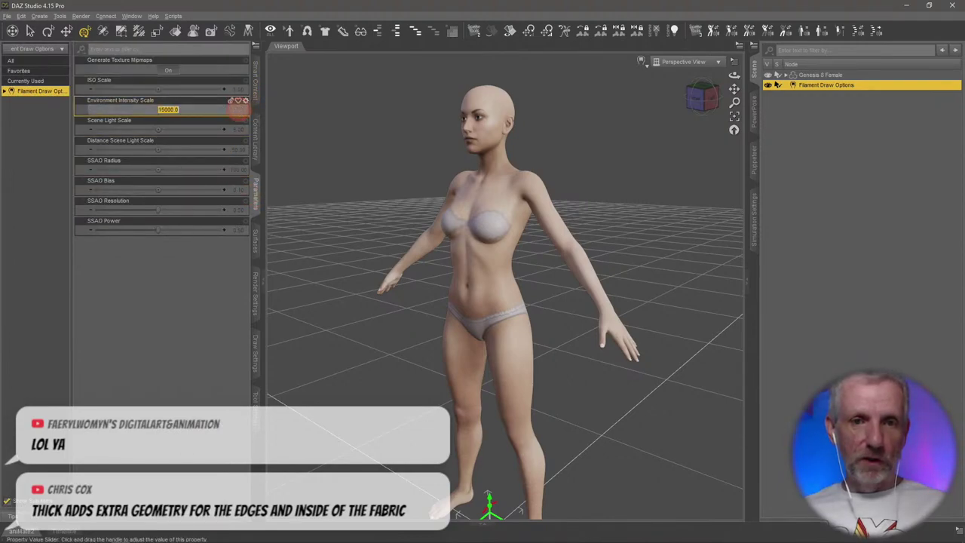
pyautogui.click(800, 147)
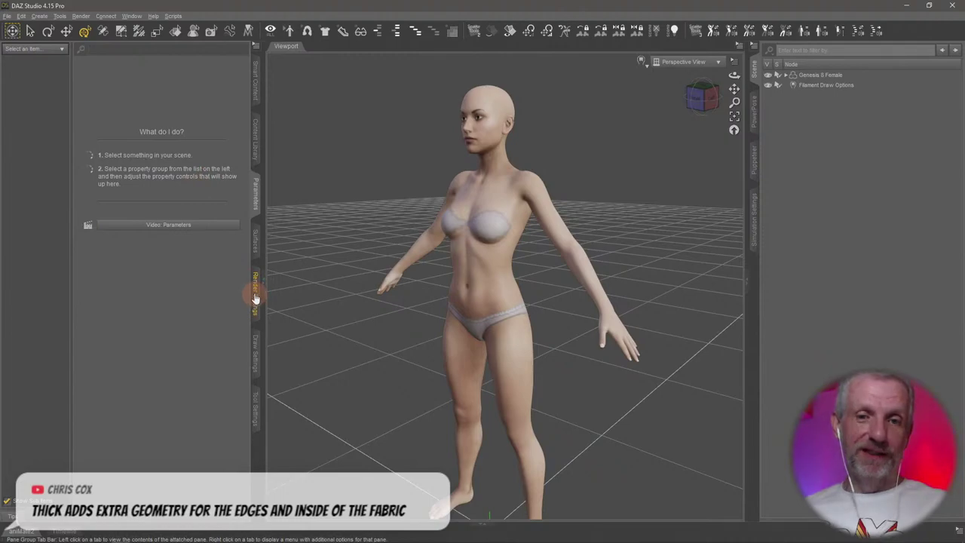
pyautogui.click(825, 84)
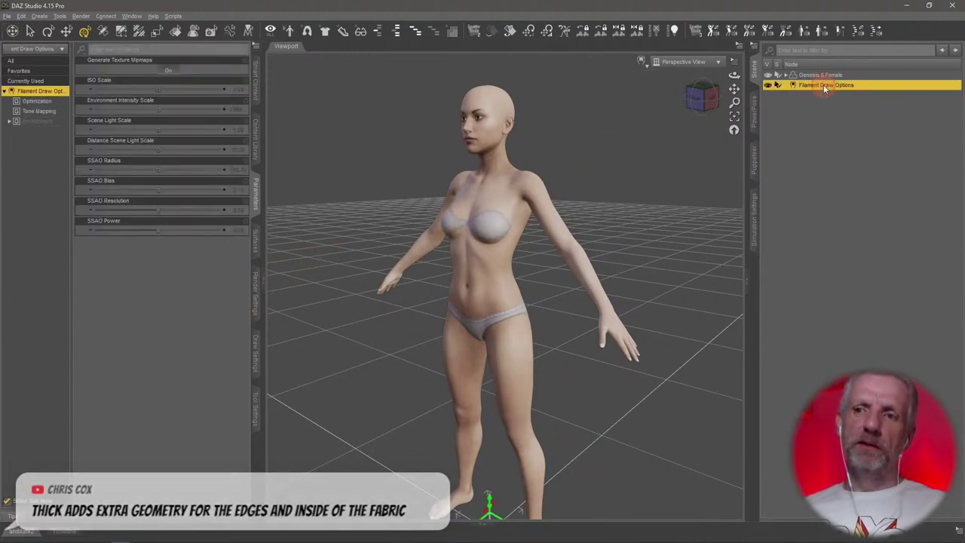
pyautogui.click(234, 113)
pyautogui.press('Return')
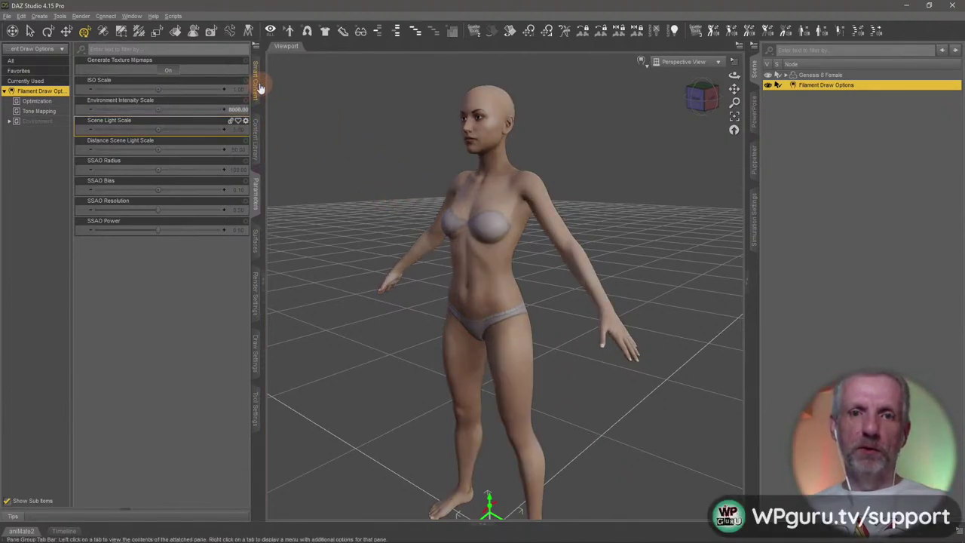
# - Start a file import and choose Dress Main.obj from the OBJs folder of the Stream Dress 1 project
pyautogui.click(257, 89)
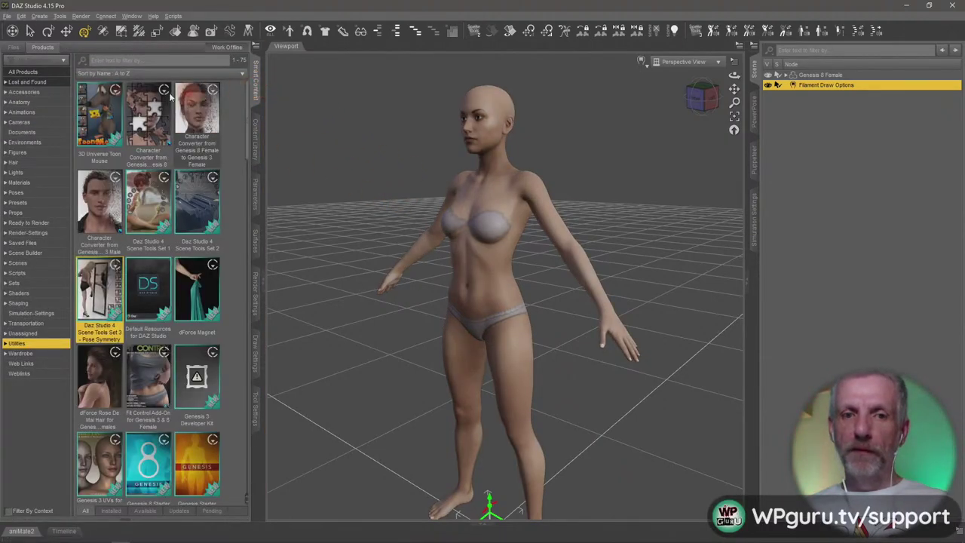
pyautogui.click(7, 17)
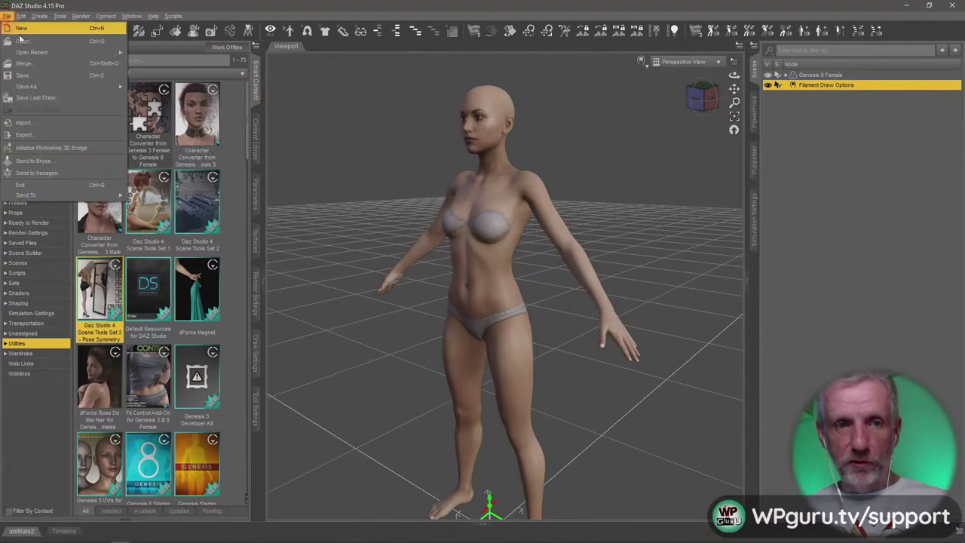
pyautogui.click(51, 124)
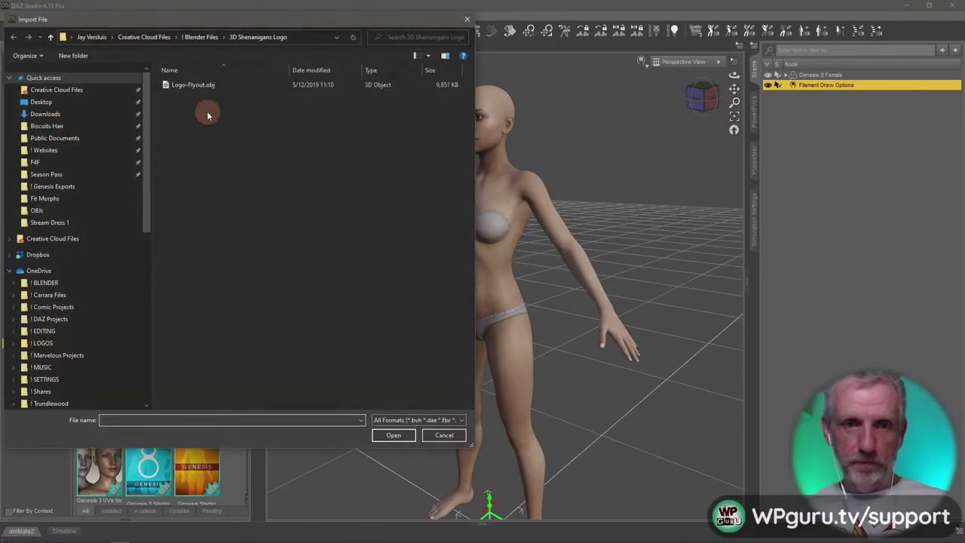
pyautogui.click(89, 37)
pyautogui.scroll(-3, 114, 178)
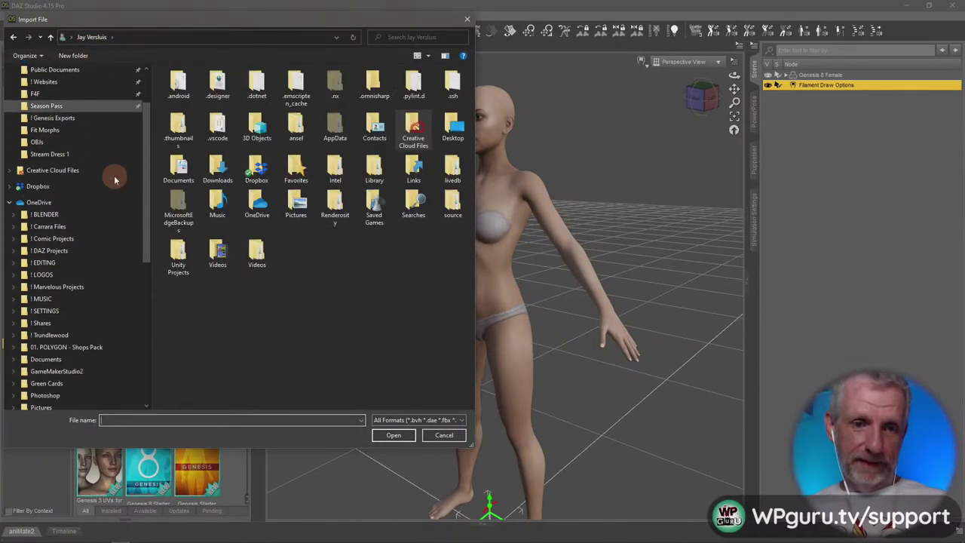
pyautogui.click(65, 240)
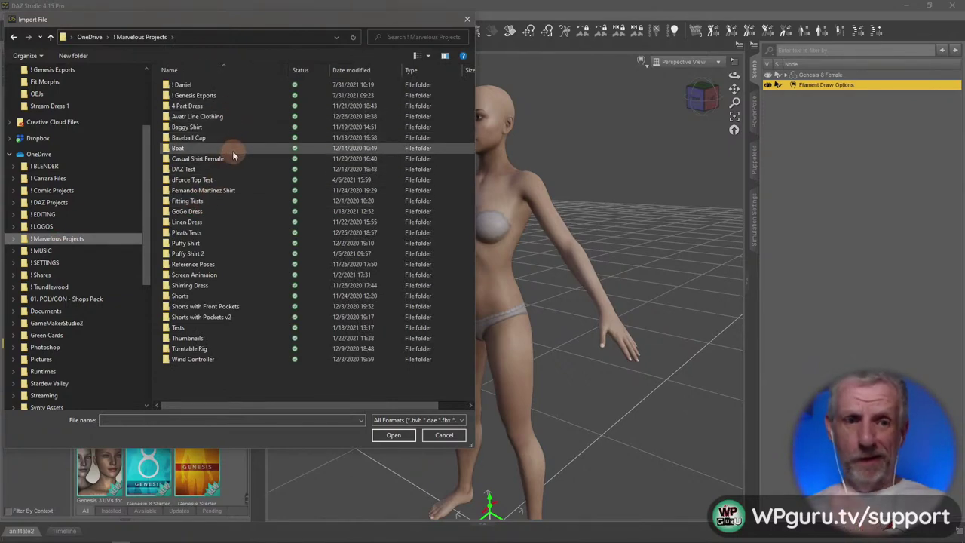
pyautogui.doubleClick(233, 86)
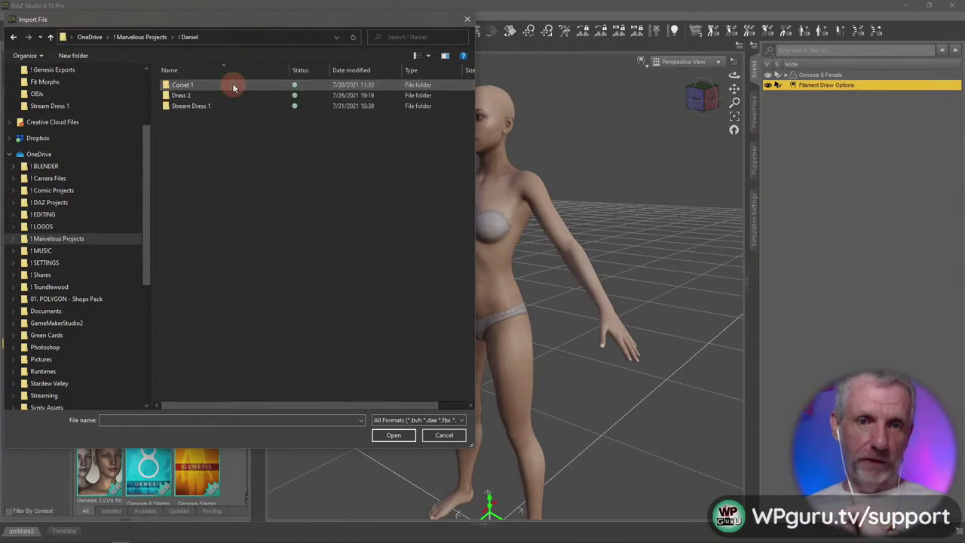
pyautogui.doubleClick(221, 104)
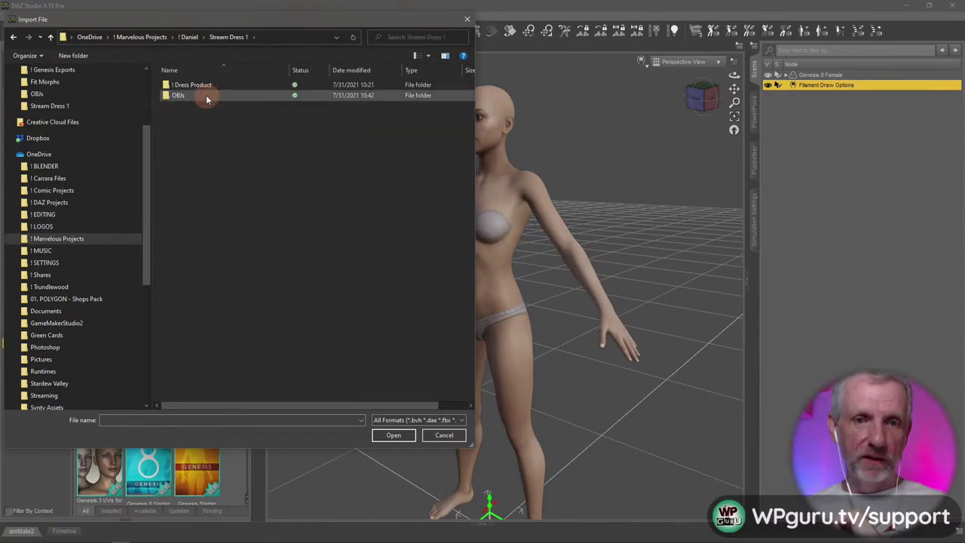
pyautogui.doubleClick(211, 95)
pyautogui.click(187, 85)
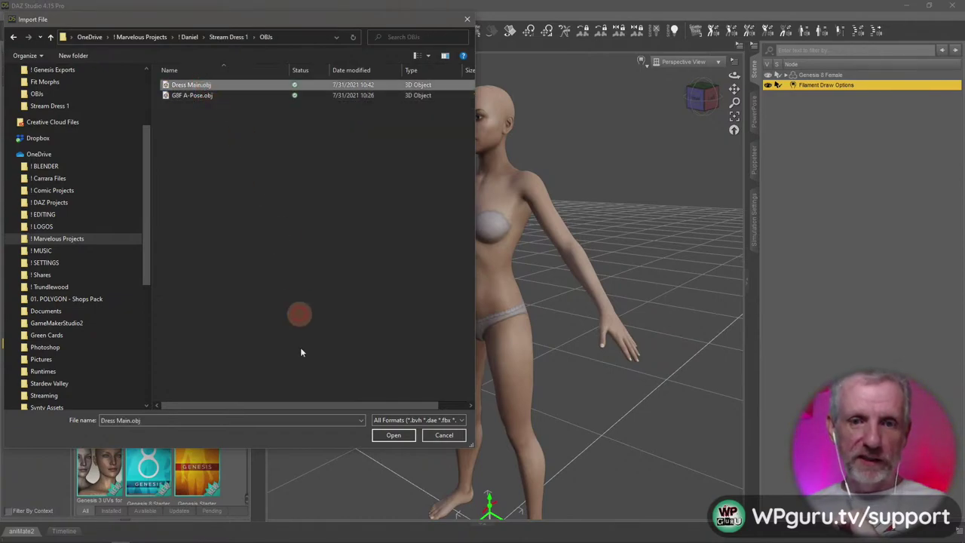
pyautogui.click(399, 437)
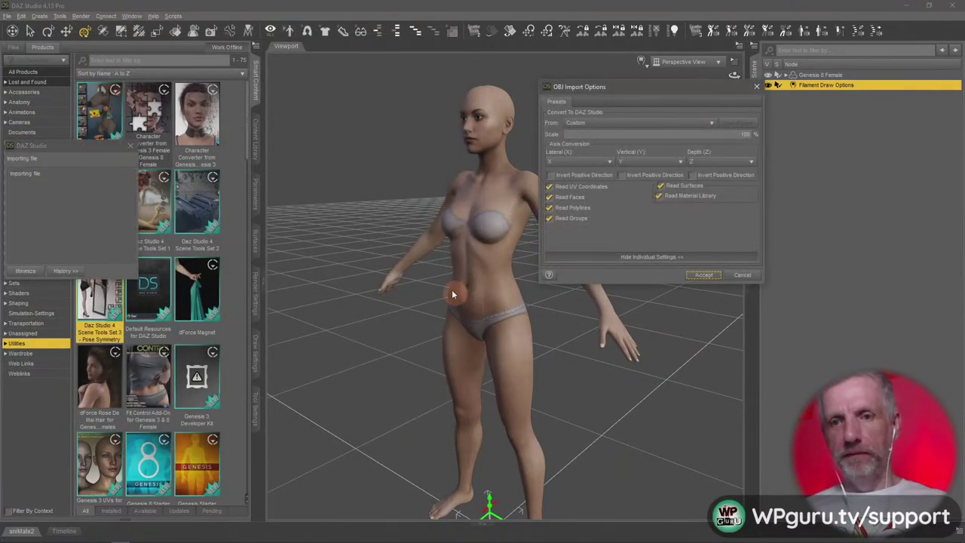
# - Import the dress OBJ using the DAZ Studio (1 unit = 1cm) conversion preset
pyautogui.click(656, 123)
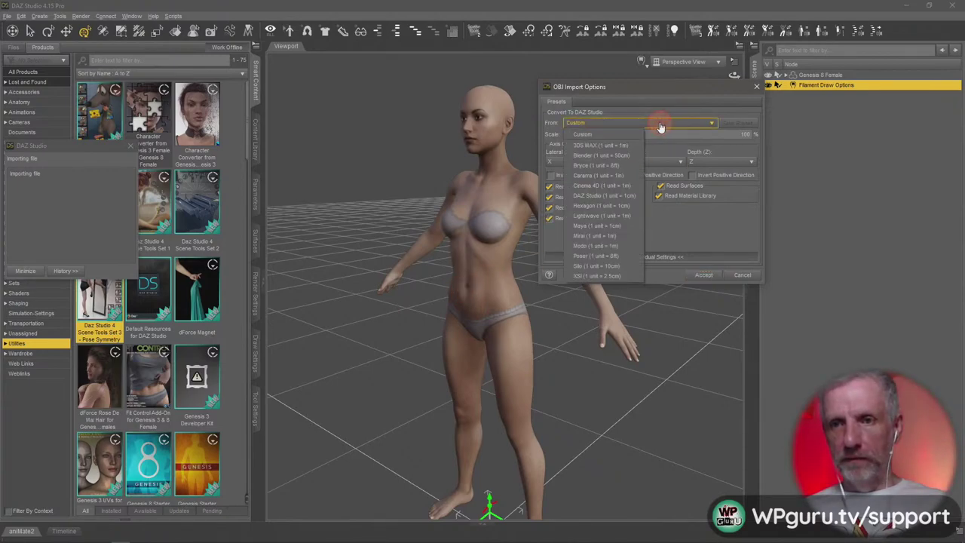
pyautogui.click(627, 197)
pyautogui.click(701, 275)
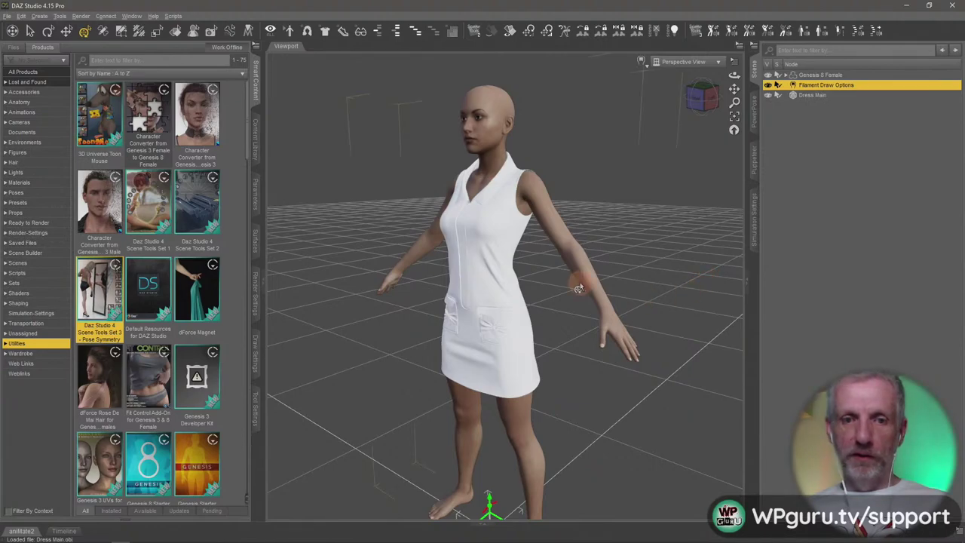
# - Examine the imported dress on the Genesis 8 Female figure, including the folds and pockets up close
pyautogui.keyDown('alt'); pyautogui.moveTo(552, 299); pyautogui.dragTo(553, 294); pyautogui.keyUp('alt')
pyautogui.click(256, 154)
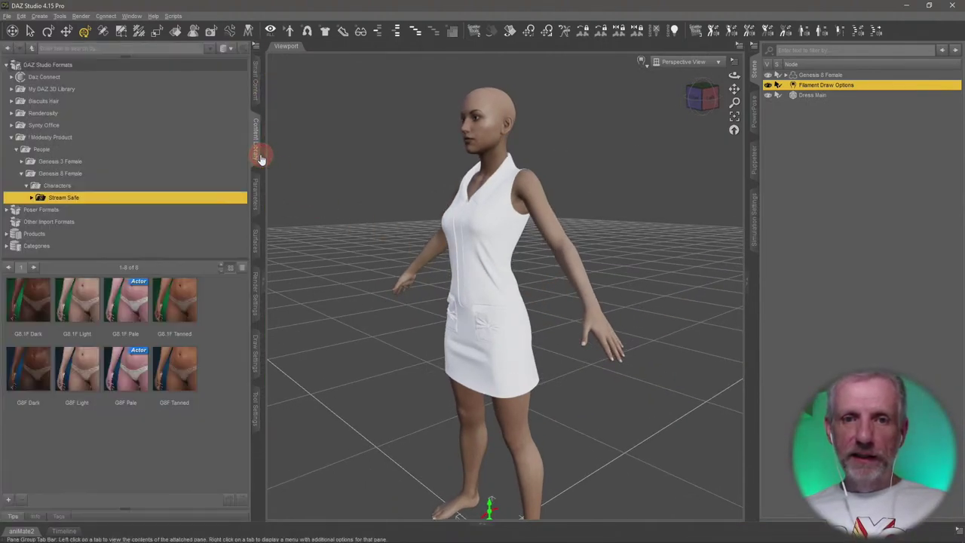
pyautogui.scroll(6, 499, 329)
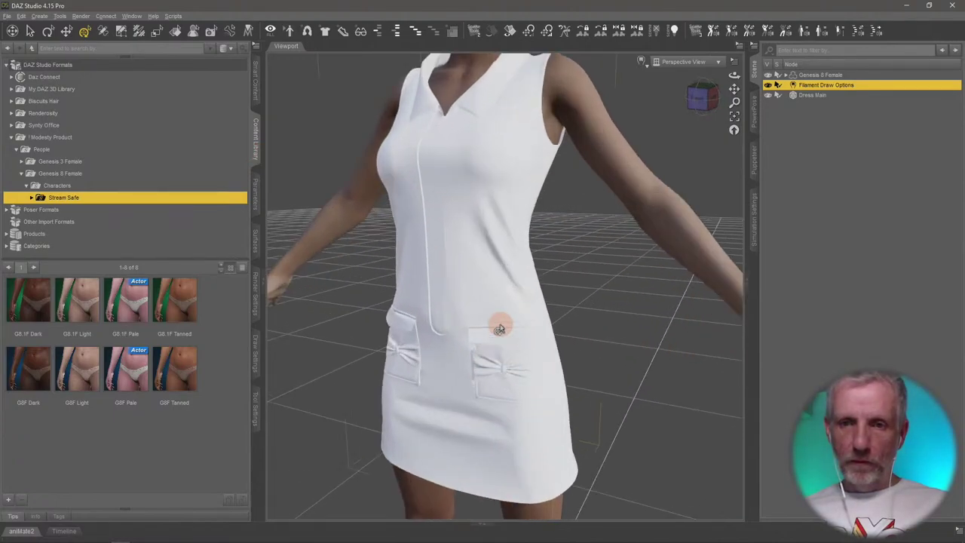
pyautogui.scroll(5, 512, 326)
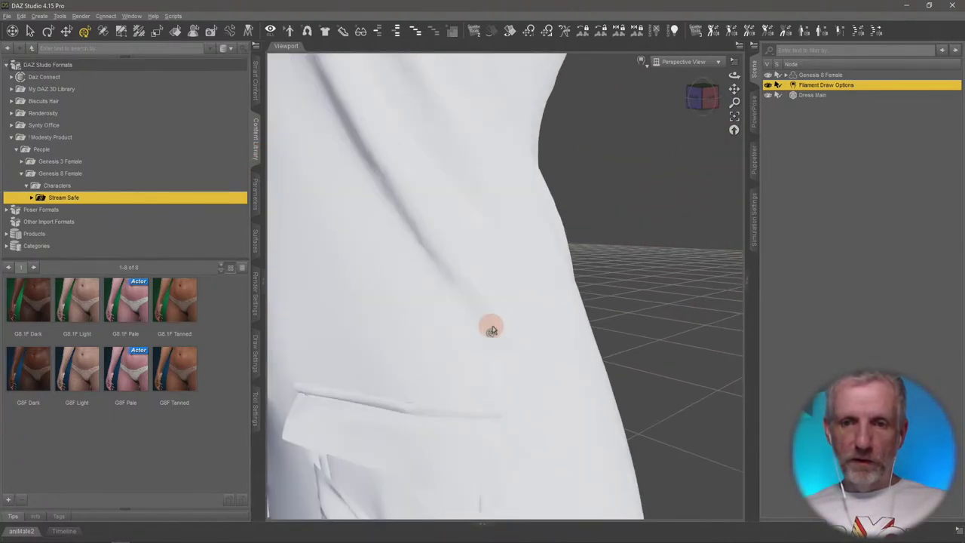
pyautogui.scroll(-3, 491, 323)
pyautogui.scroll(3, 491, 325)
pyautogui.keyDown('alt'); pyautogui.moveTo(519, 319); pyautogui.dragTo(484, 277); pyautogui.keyUp('alt')
pyautogui.scroll(-5, 528, 260)
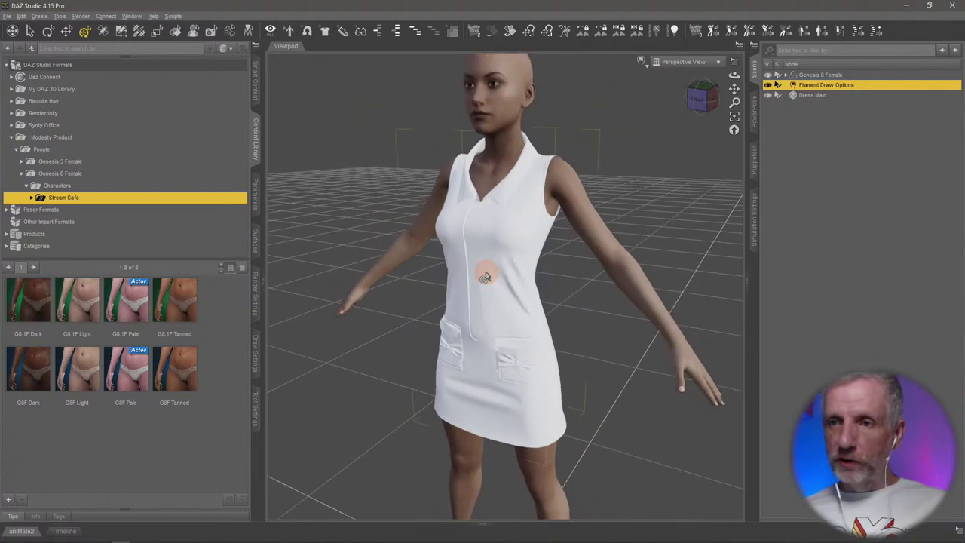
# - Activate the Geometry Editor on the Dress Main object and show its tool settings
pyautogui.click(819, 95)
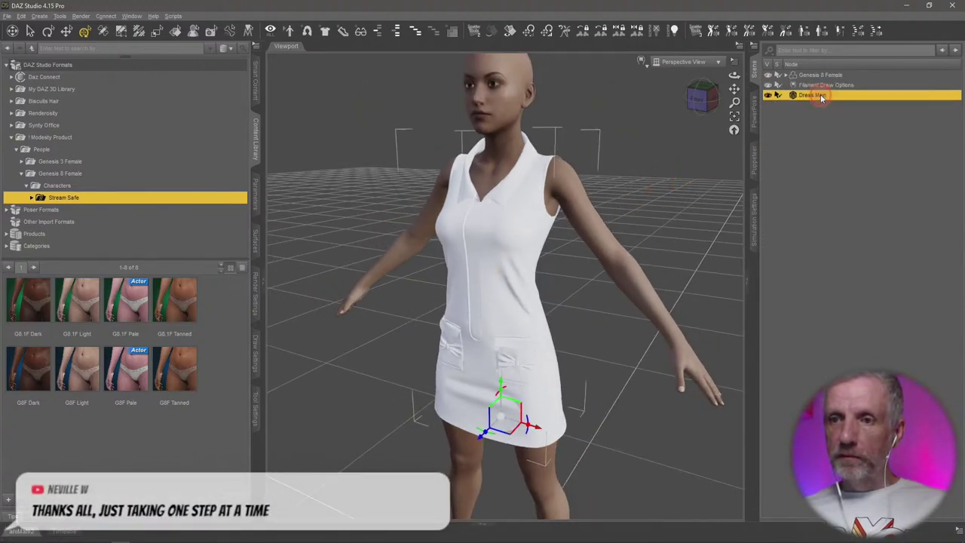
pyautogui.click(122, 33)
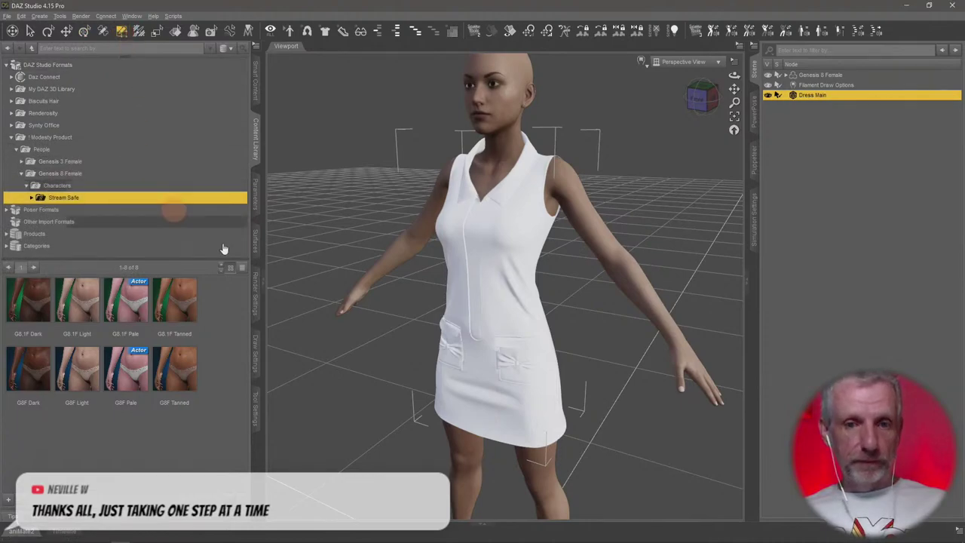
pyautogui.click(257, 401)
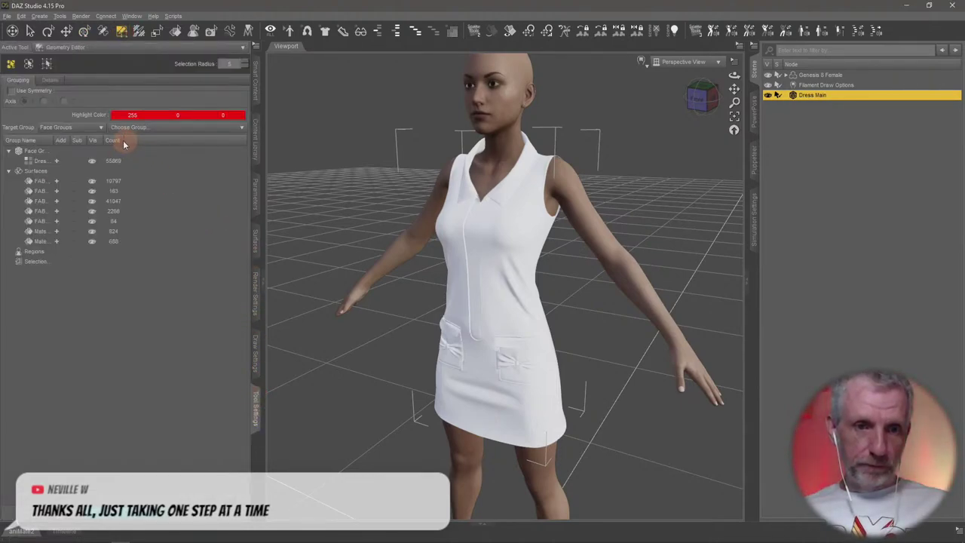
# - Compare the faces covered by the Dress Main face group with those of the first fabric surface
pyautogui.click(30, 161)
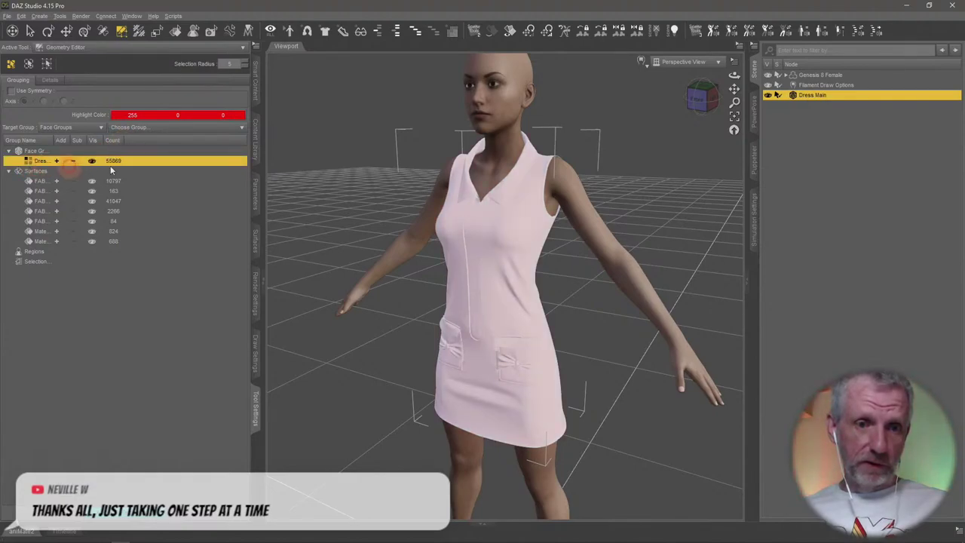
pyautogui.click(119, 183)
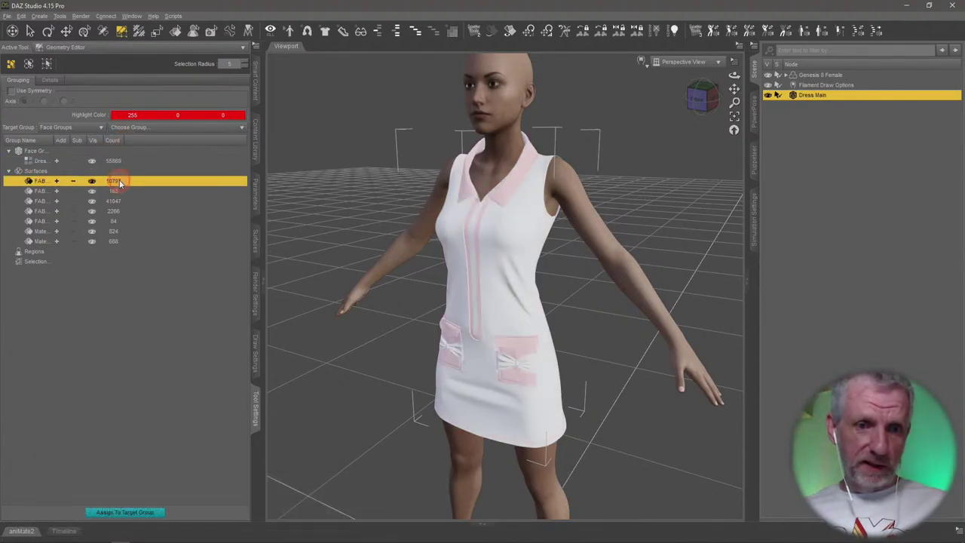
pyautogui.click(124, 161)
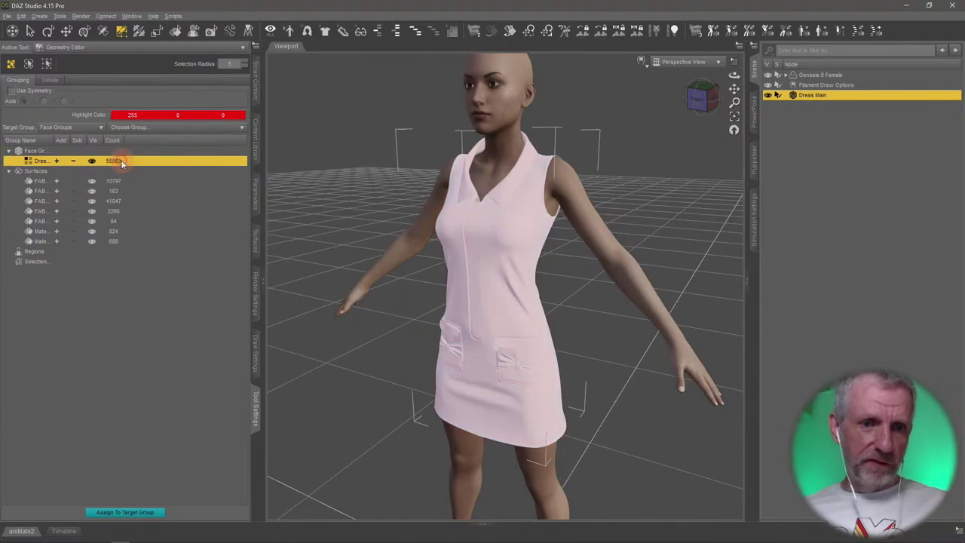
pyautogui.moveTo(325, 236)
pyautogui.keyDown('alt'); pyautogui.mouseDown()
pyautogui.moveTo(349, 273)
pyautogui.moveTo(383, 275)
pyautogui.mouseUp(); pyautogui.keyUp('alt')
pyautogui.moveTo(385, 279)
pyautogui.keyDown('alt'); pyautogui.mouseDown()
pyautogui.moveTo(383, 308)
pyautogui.moveTo(371, 301)
pyautogui.moveTo(383, 291)
pyautogui.moveTo(386, 304)
pyautogui.mouseUp(); pyautogui.keyUp('alt')
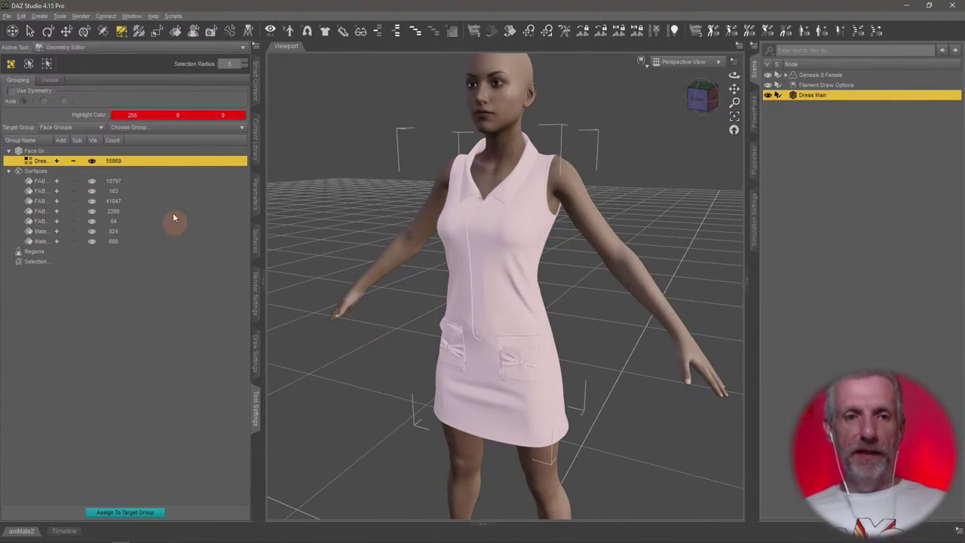
# - Widen the group names for reading and rename the surface covering the collar and pockets as Collar and Pockets
pyautogui.moveTo(53, 140); pyautogui.dragTo(127, 141)
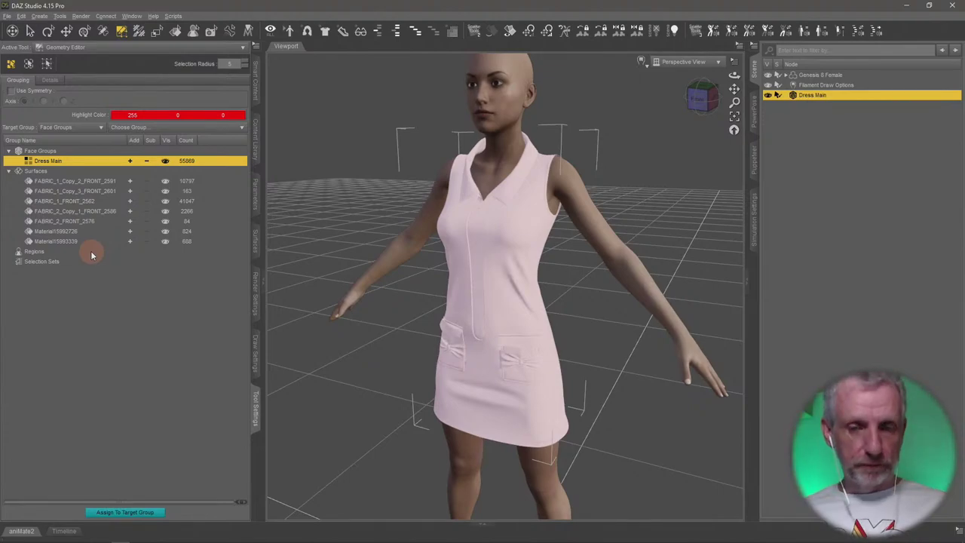
pyautogui.click(59, 183)
pyautogui.scroll(3, 404, 276)
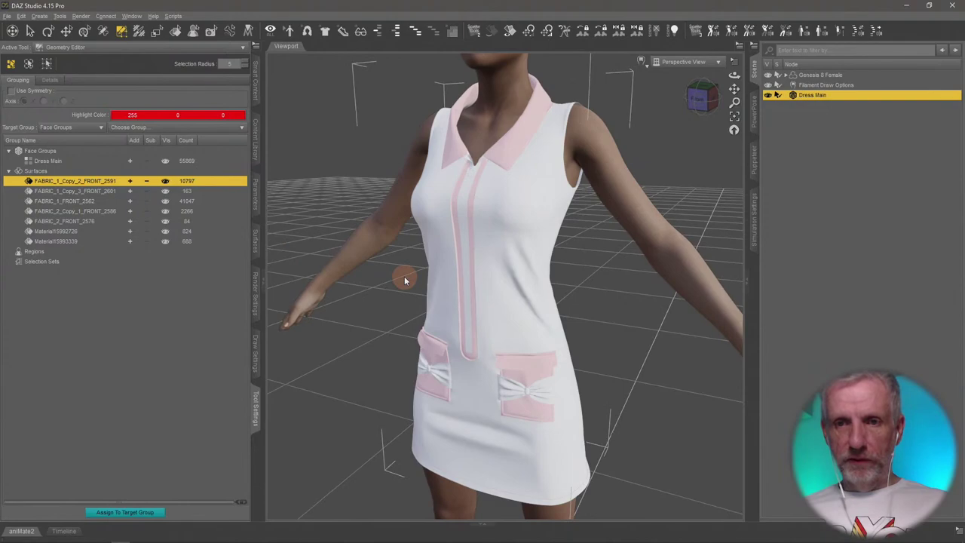
pyautogui.moveTo(404, 275)
pyautogui.keyDown('alt'); pyautogui.mouseDown()
pyautogui.moveTo(393, 276)
pyautogui.moveTo(402, 274)
pyautogui.mouseUp(); pyautogui.keyUp('alt')
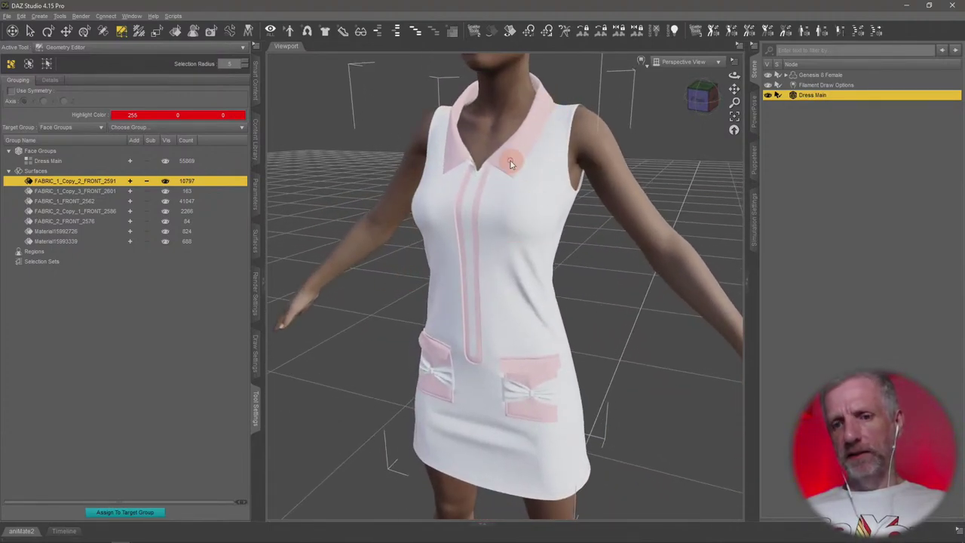
pyautogui.doubleClick(79, 181)
pyautogui.write('Co')
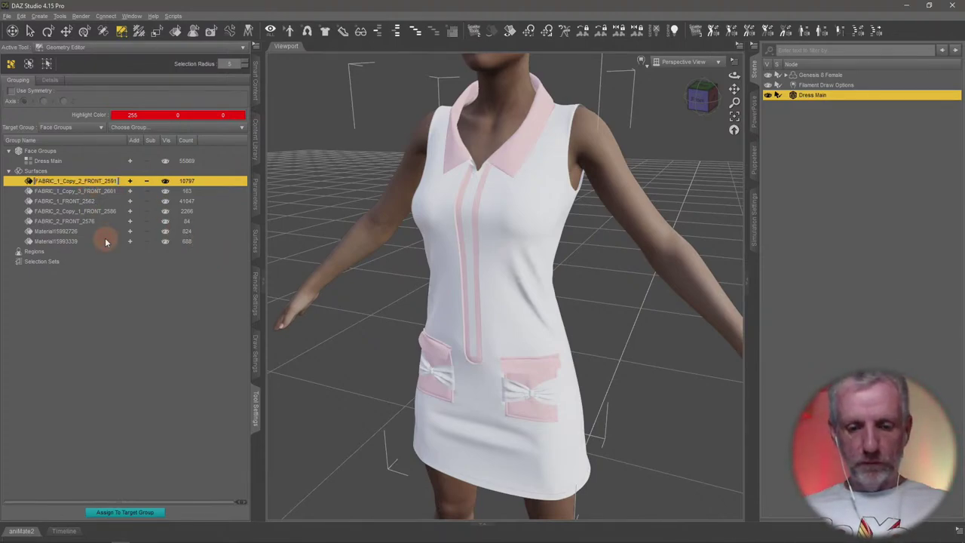
pyautogui.write('llar and')
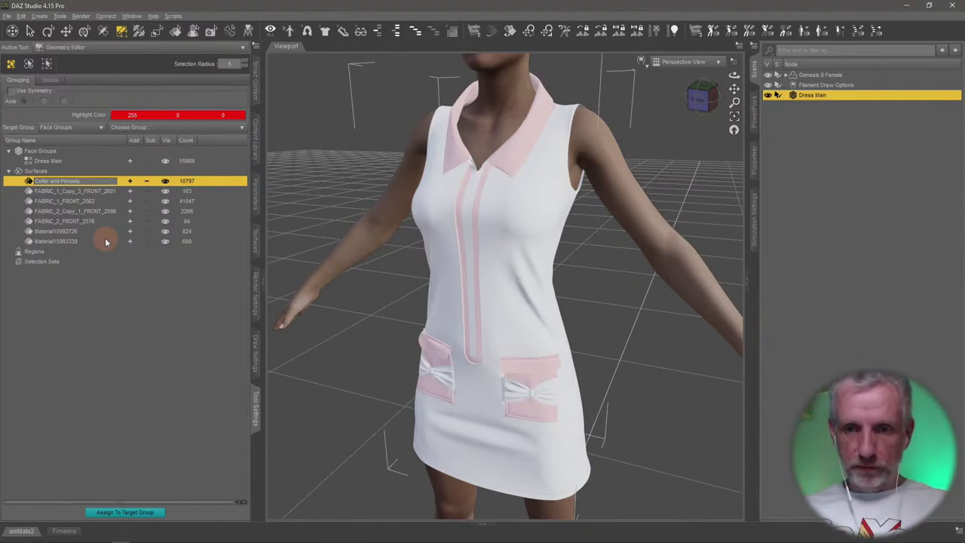
pyautogui.write(' Pockets')
pyautogui.press('Return')
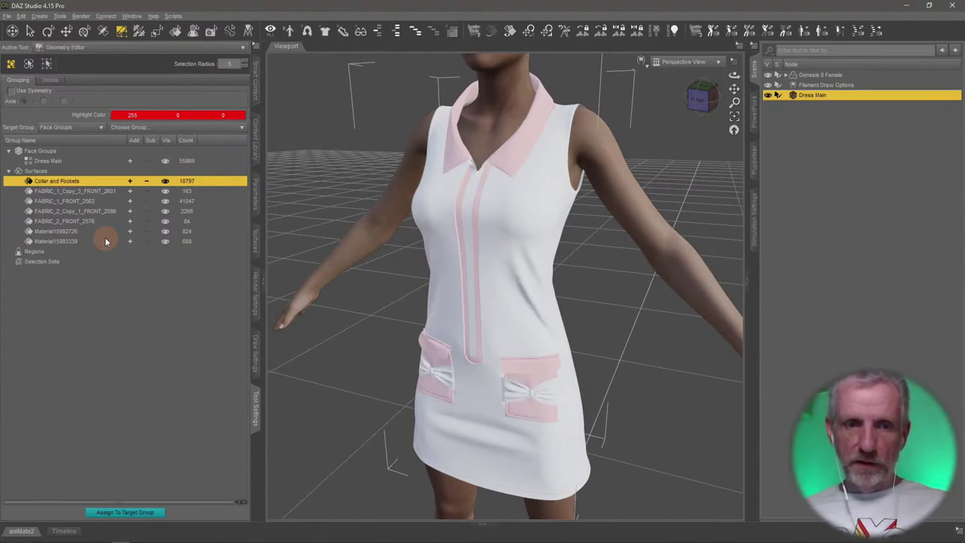
# - Inspect where the FABRIC_1_Copy_3_FRONT surface lies on the dress and rename it as Unknown
pyautogui.click(84, 193)
pyautogui.moveTo(432, 282)
pyautogui.keyDown('alt'); pyautogui.mouseDown()
pyautogui.moveTo(319, 287)
pyautogui.moveTo(376, 276)
pyautogui.moveTo(438, 285)
pyautogui.moveTo(368, 277)
pyautogui.moveTo(459, 280)
pyautogui.moveTo(319, 280)
pyautogui.moveTo(434, 283)
pyautogui.mouseUp(); pyautogui.keyUp('alt')
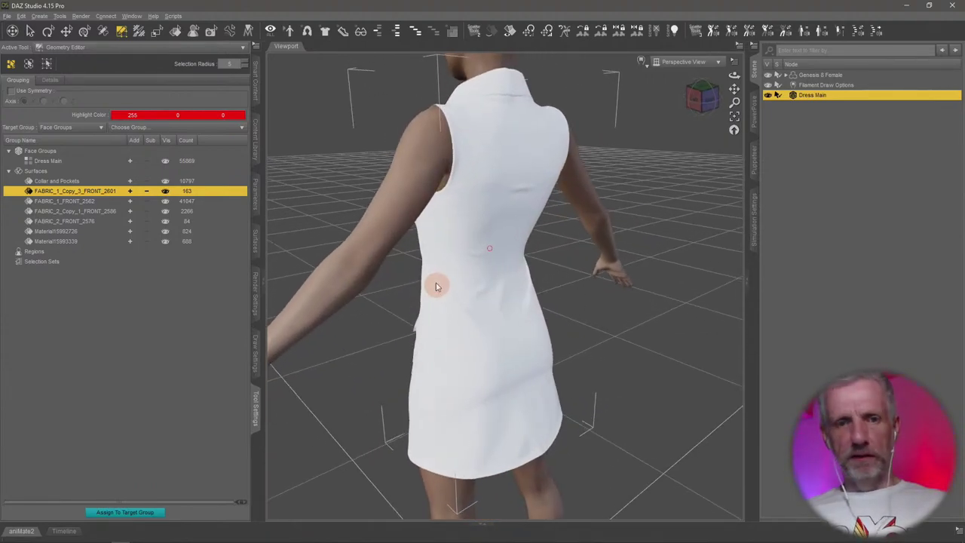
pyautogui.click(165, 191)
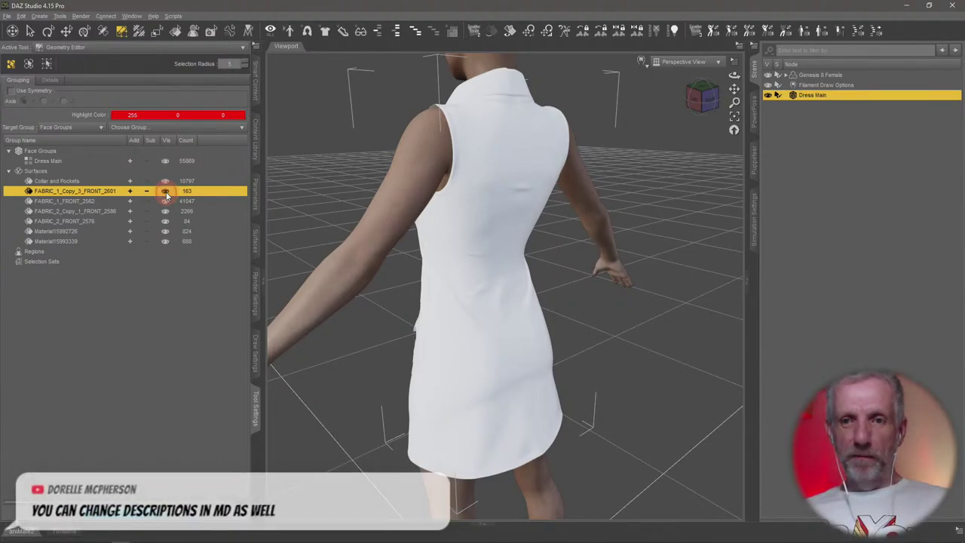
pyautogui.keyDown('alt'); pyautogui.moveTo(490, 324); pyautogui.dragTo(411, 331); pyautogui.keyUp('alt')
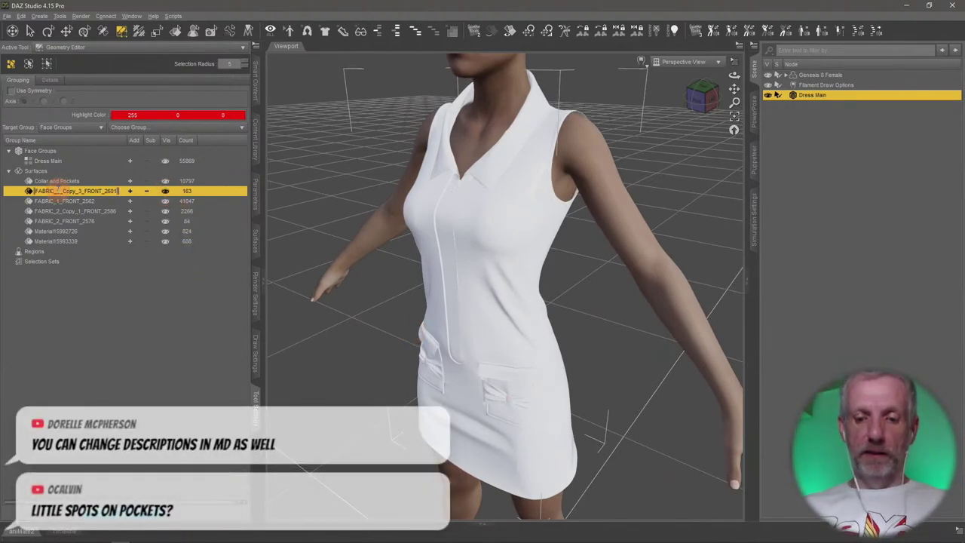
pyautogui.write('Dre')
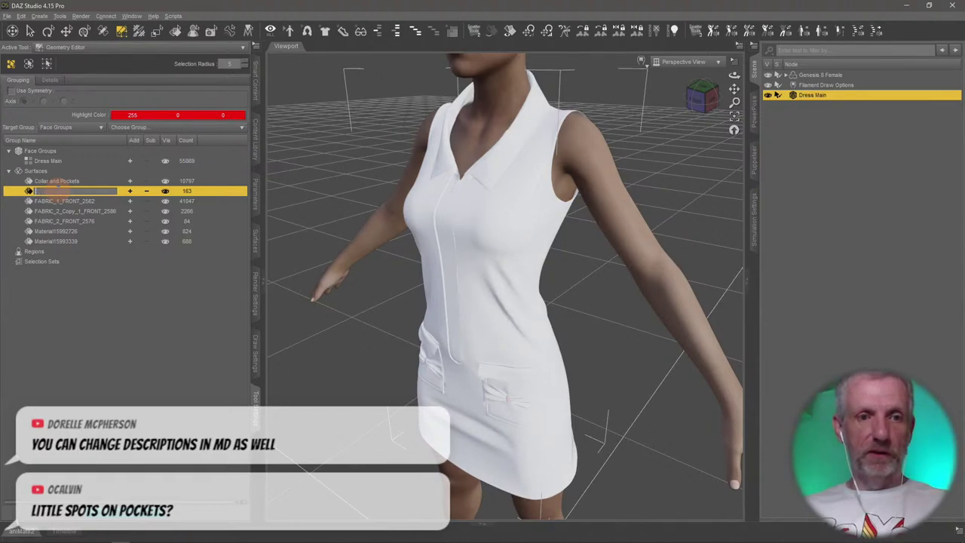
pyautogui.write('ress')
pyautogui.press('Return')
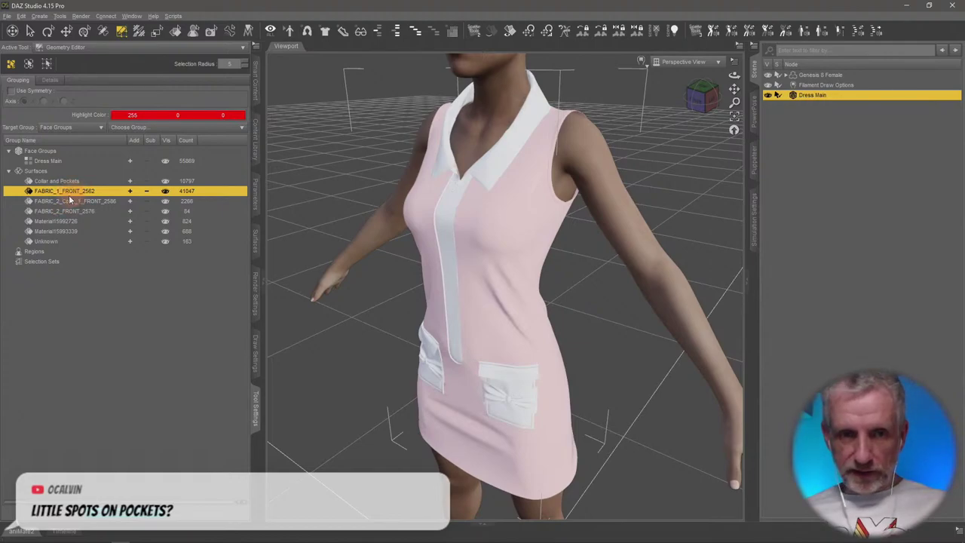
# - Rename the FABRIC_1_FRONT_2562 surface, which covers the main body of the dress, as Dress Fabric
pyautogui.doubleClick(73, 193)
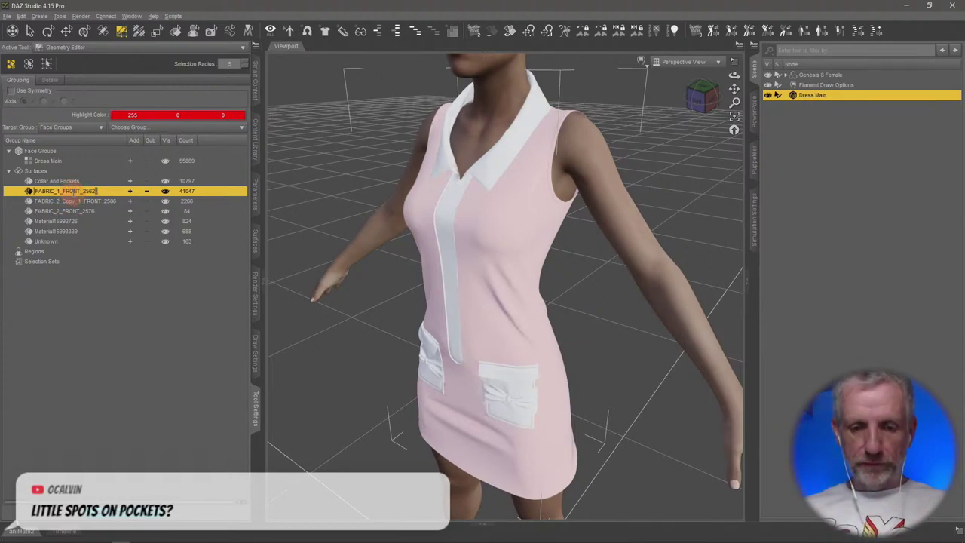
pyautogui.write('Dress')
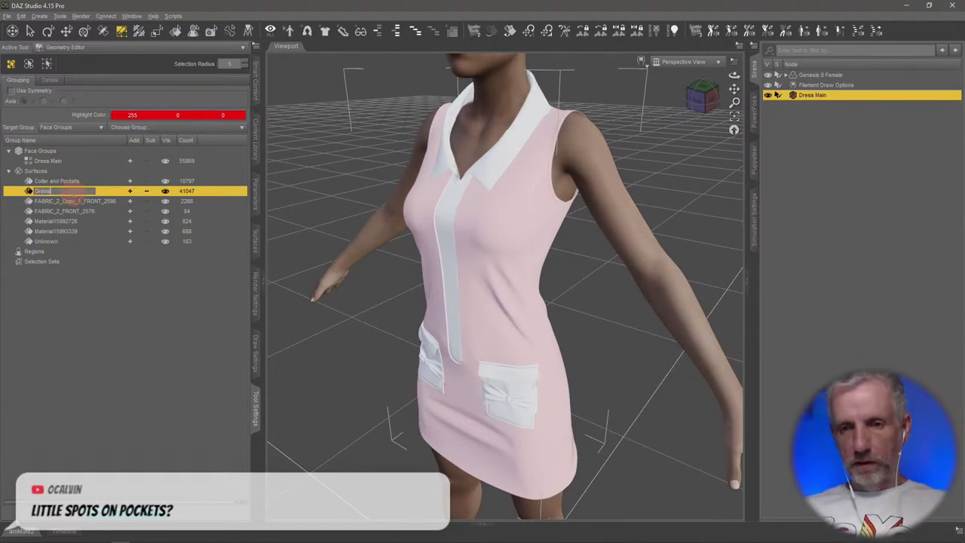
pyautogui.write(' F')
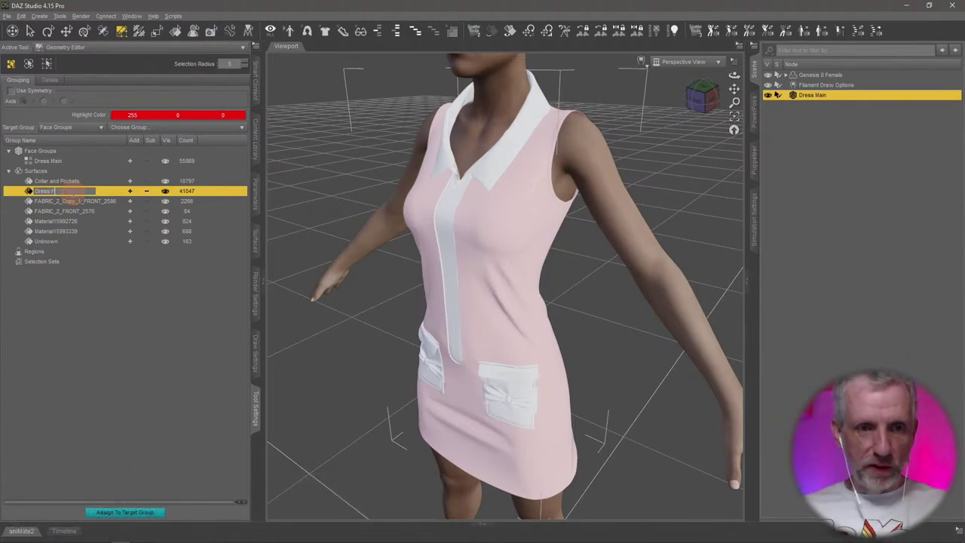
pyautogui.write('abri')
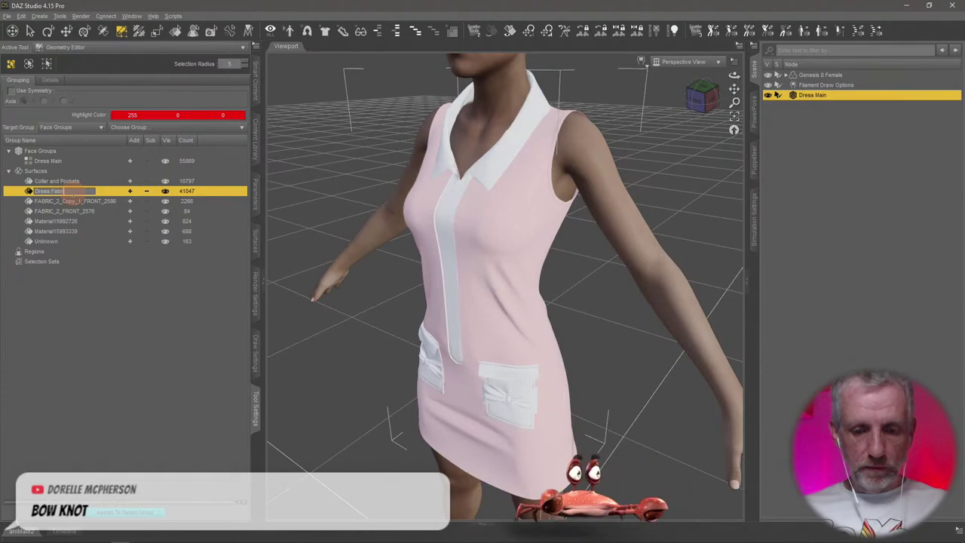
pyautogui.write('c')
pyautogui.press('Return')
# - Inspect which parts of the dress belong to the FABRIC_2_Copy_1_FRONT_2586 surface, checking the pockets and the front closure
pyautogui.click(75, 203)
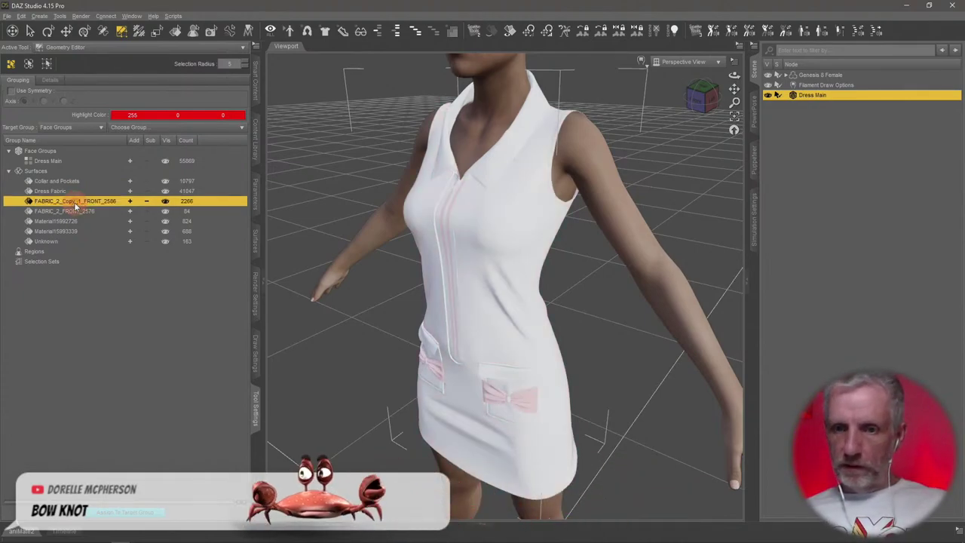
pyautogui.keyDown('alt'); pyautogui.moveTo(445, 291); pyautogui.dragTo(498, 287); pyautogui.keyUp('alt')
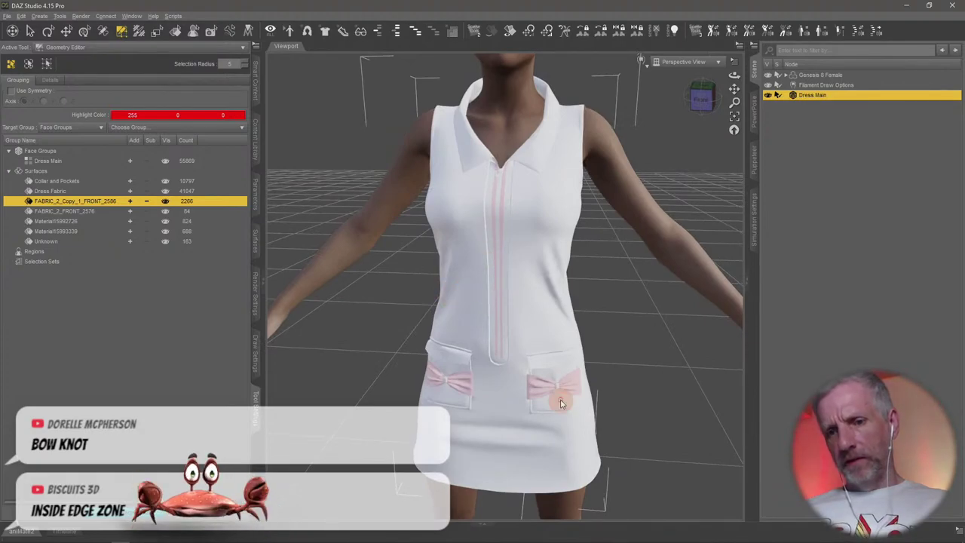
pyautogui.scroll(3, 499, 255)
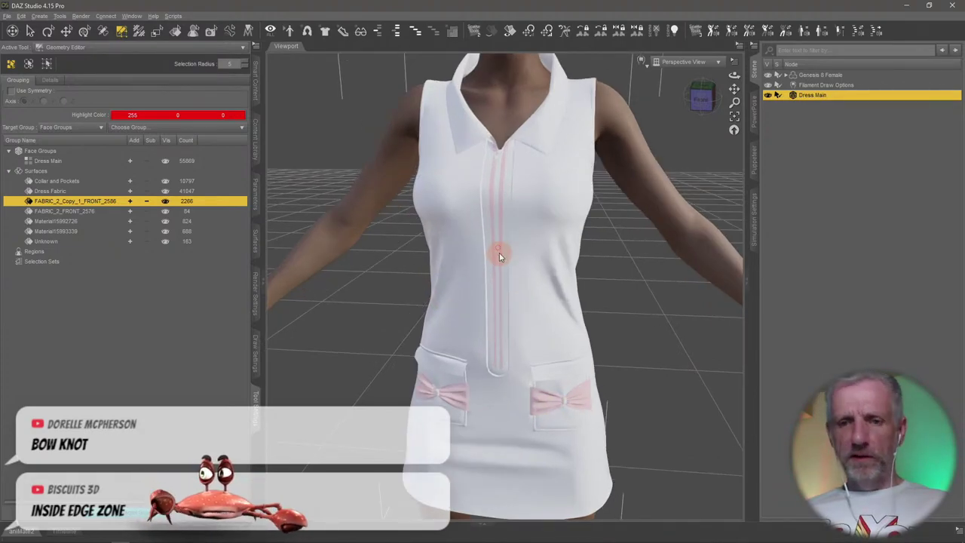
pyautogui.moveTo(499, 255)
pyautogui.keyDown('alt'); pyautogui.mouseDown()
pyautogui.moveTo(490, 260)
pyautogui.moveTo(499, 255)
pyautogui.mouseUp(); pyautogui.keyUp('alt')
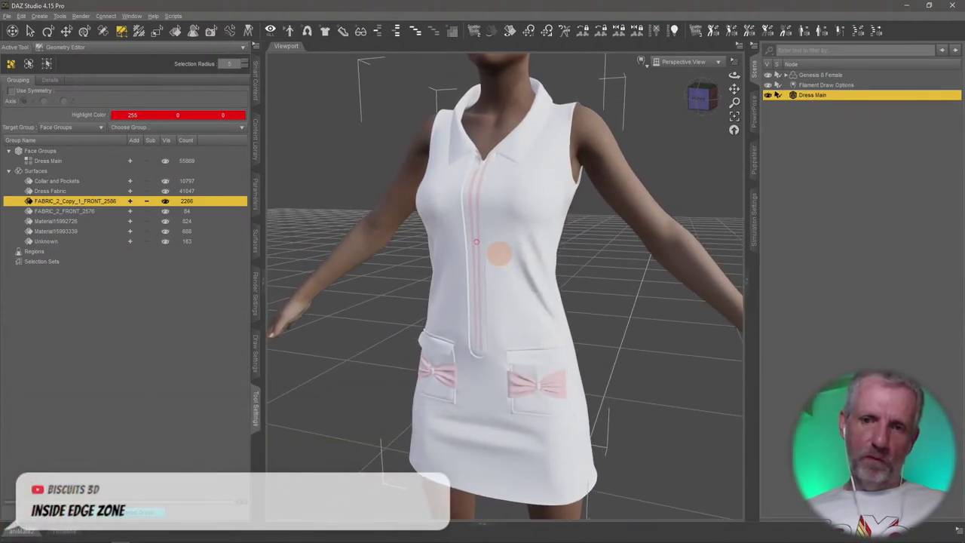
# - Rename the FABRIC_2_FRONT_2576 surface, the thin strip along the front closure, as Zipper Teeth
pyautogui.click(78, 211)
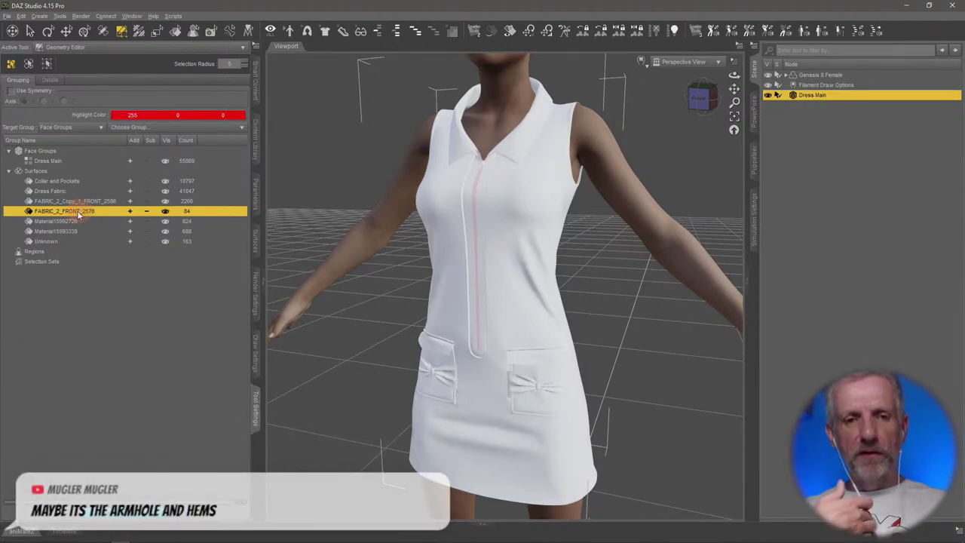
pyautogui.doubleClick(77, 211)
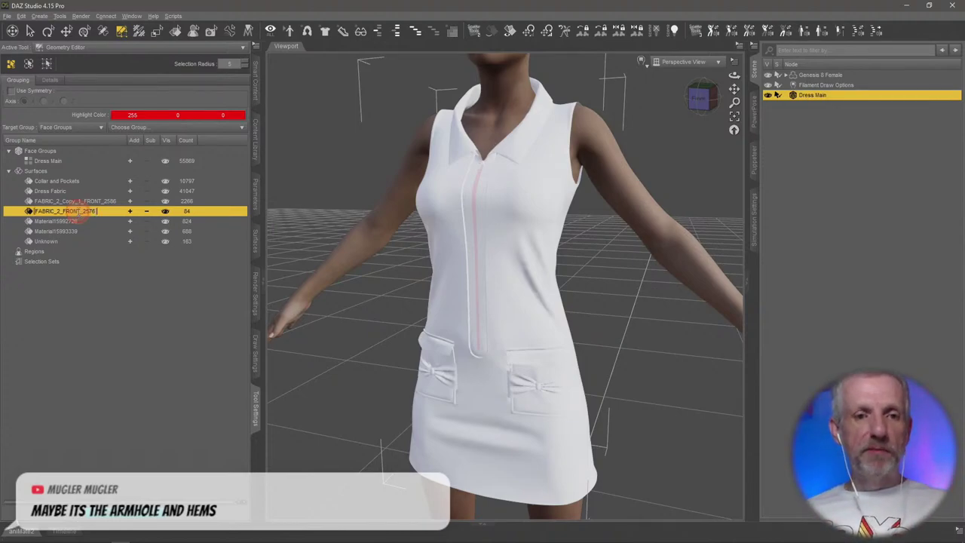
pyautogui.press('BackSpace')
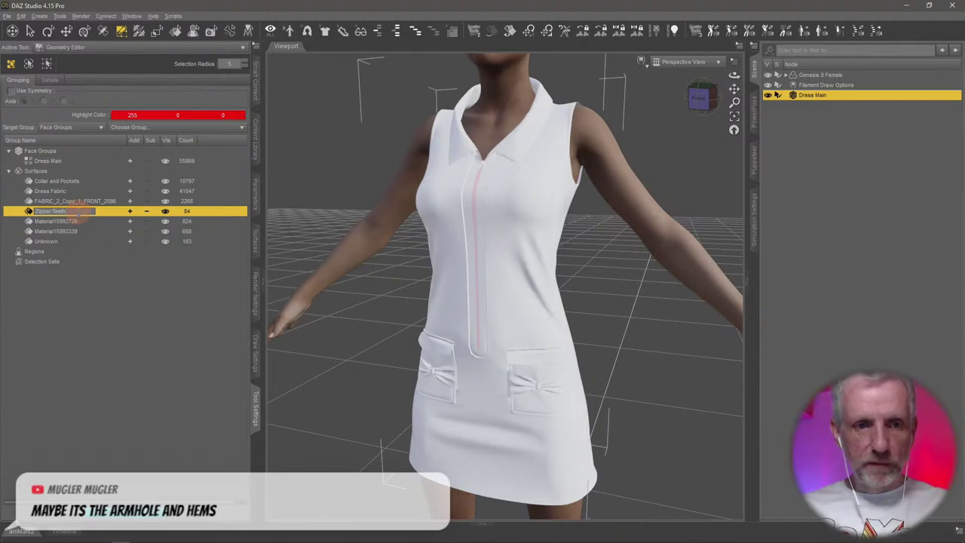
pyautogui.press('Return')
# - Check where the Material15993339 surface lies up close at the neckline and rename it as Zipper Handle
pyautogui.click(77, 219)
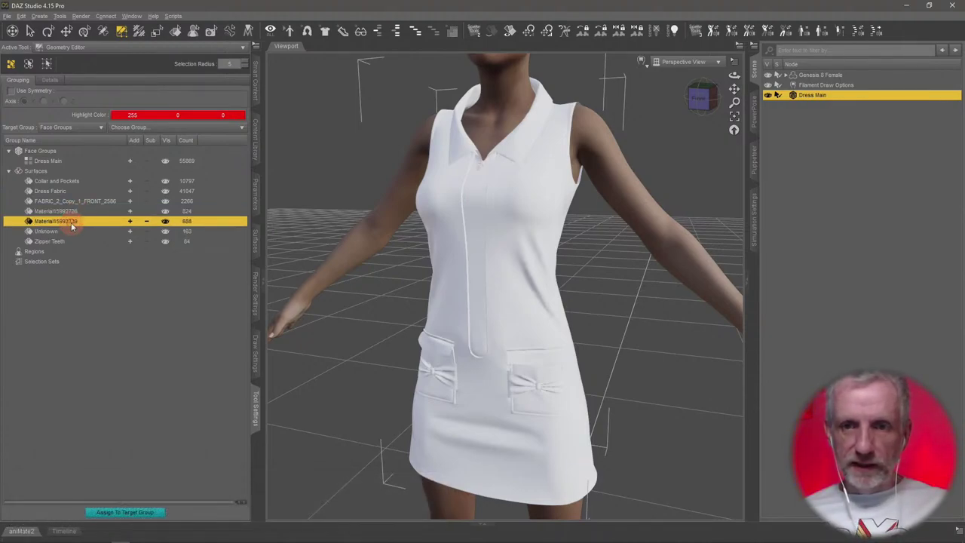
pyautogui.hotkey('ctrl', 'f')
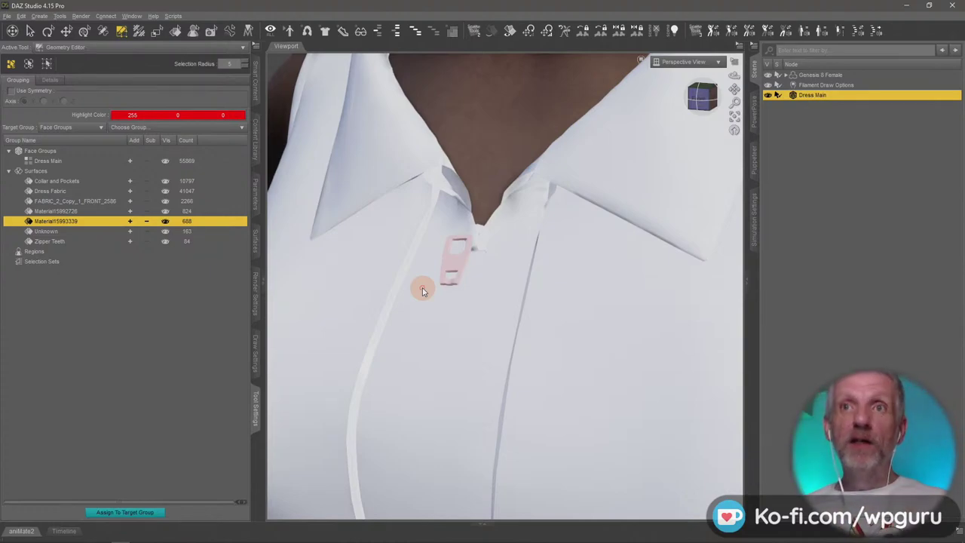
pyautogui.scroll(-5, 422, 291)
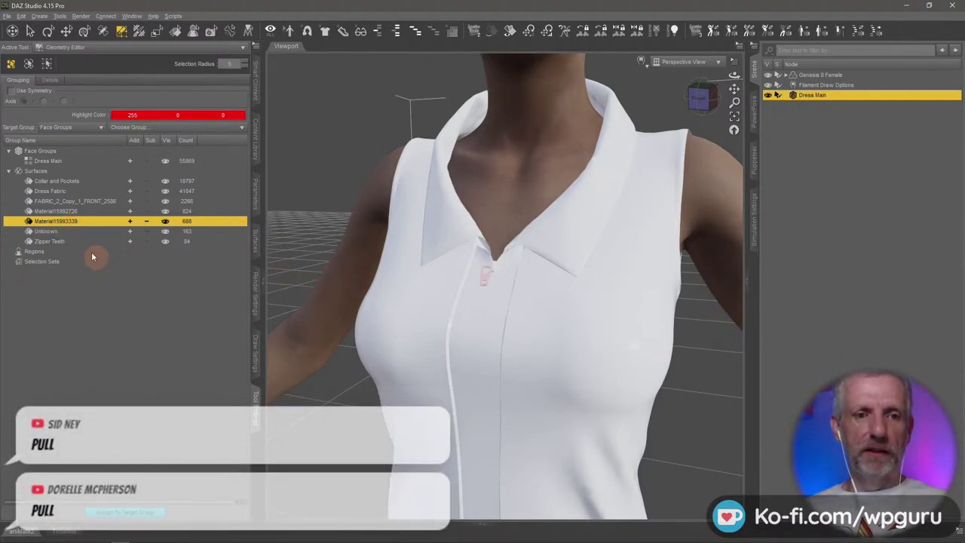
pyautogui.click(72, 221)
pyautogui.write('Zipper Handle')
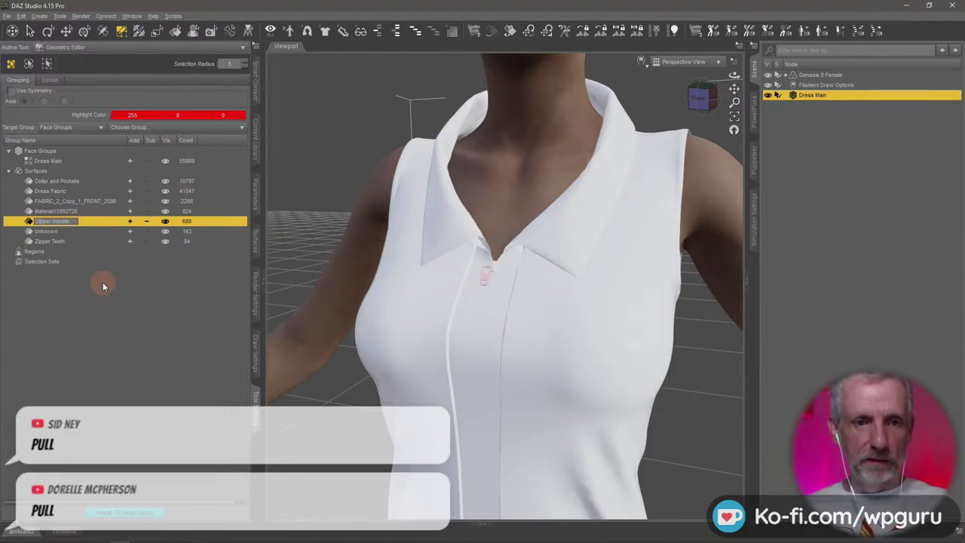
pyautogui.press('Return')
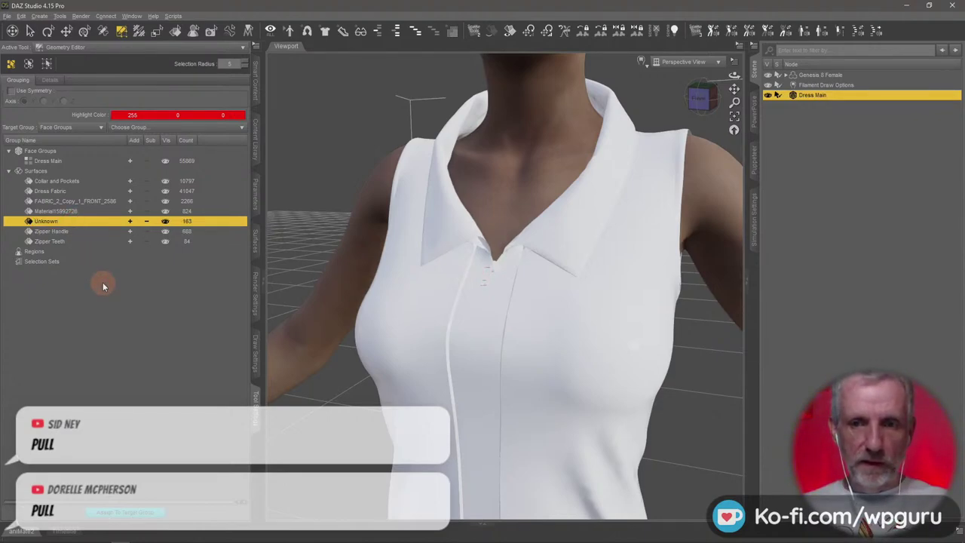
# - Examine up close where the Material15992726 surface lies at the neckline zipper
pyautogui.click(73, 211)
pyautogui.scroll(3, 416, 281)
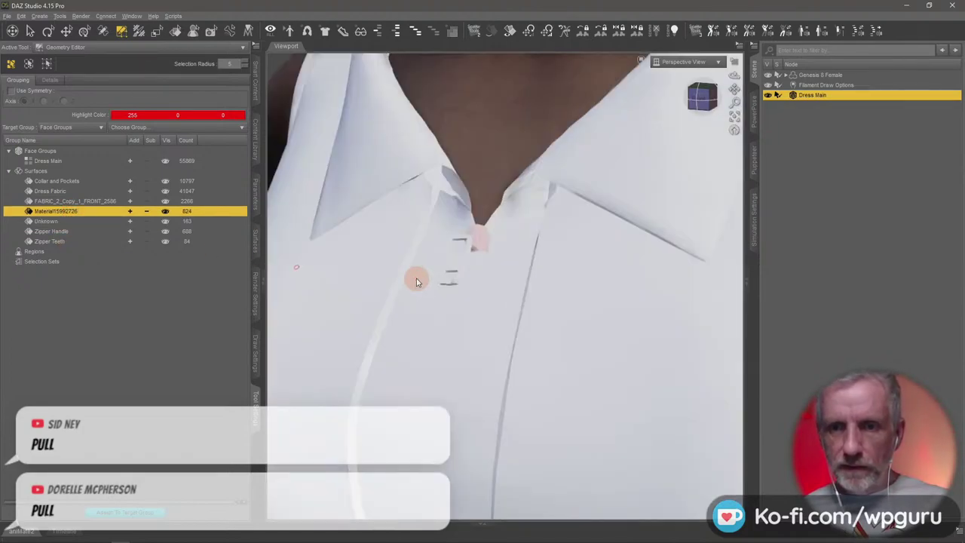
# - Rename the Zipper Handle surface group of the dress to Zipper Pull
pyautogui.keyDown('alt'); pyautogui.moveTo(420, 273); pyautogui.dragTo(399, 307); pyautogui.keyUp('alt')
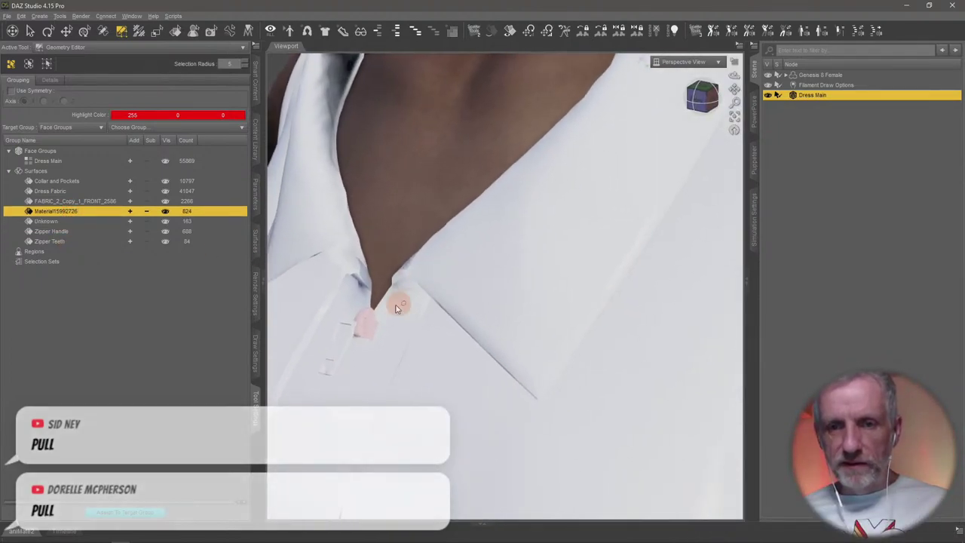
pyautogui.click(61, 232)
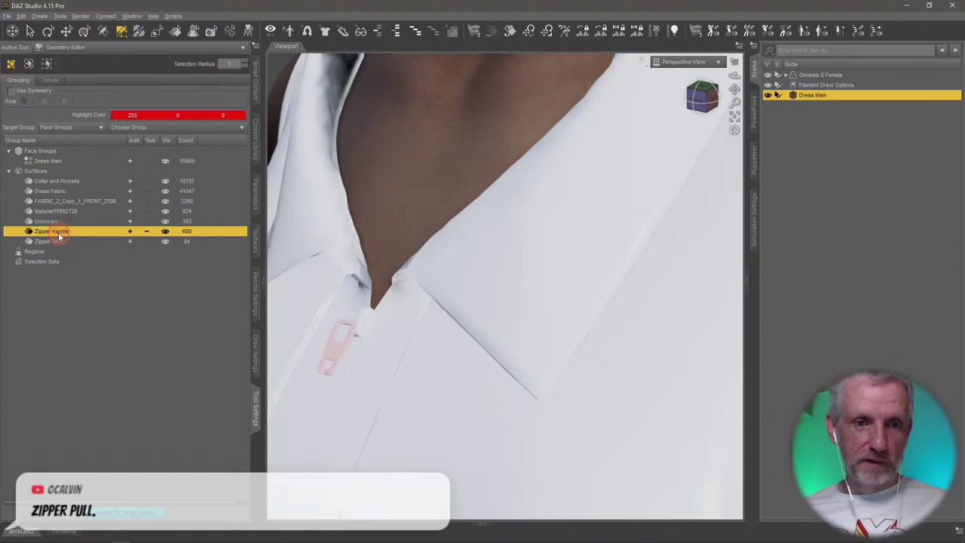
pyautogui.press('BackSpace')
pyautogui.press('BackSpace')
pyautogui.press('BackSpace')
pyautogui.press('BackSpace')
pyautogui.press('BackSpace')
pyautogui.press('BackSpace')
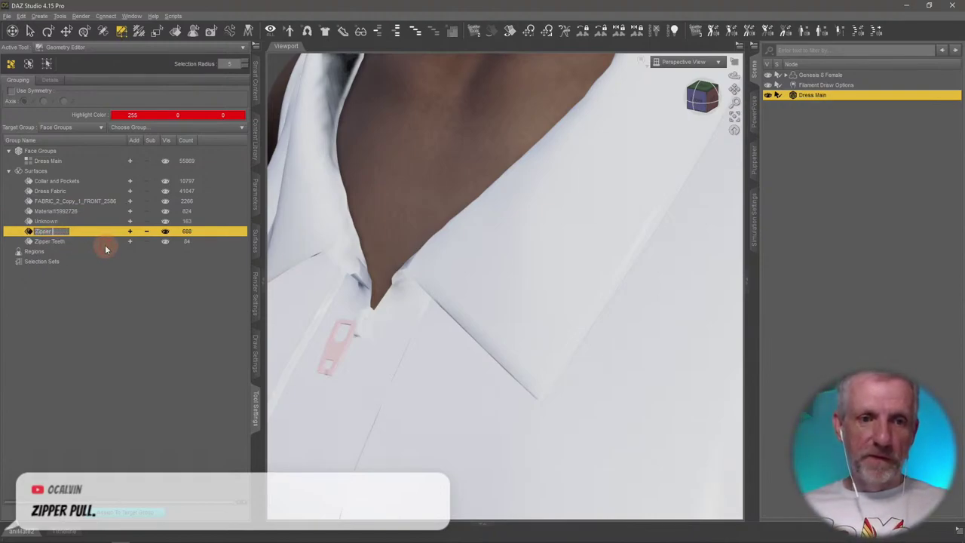
pyautogui.write('Pull')
pyautogui.press('Return')
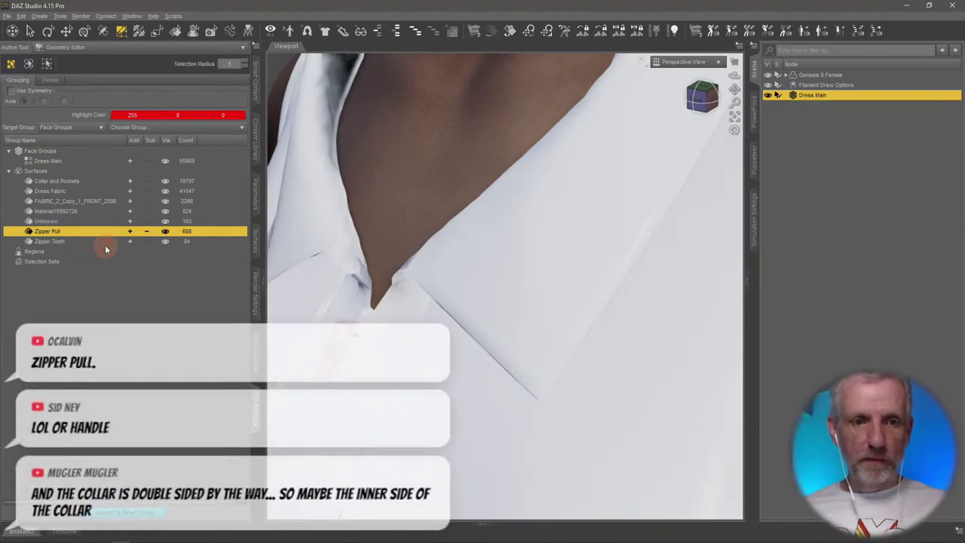
# - Rename the Material15992726 surface group at the top of the zipper to Zipper Slider
pyautogui.click(80, 210)
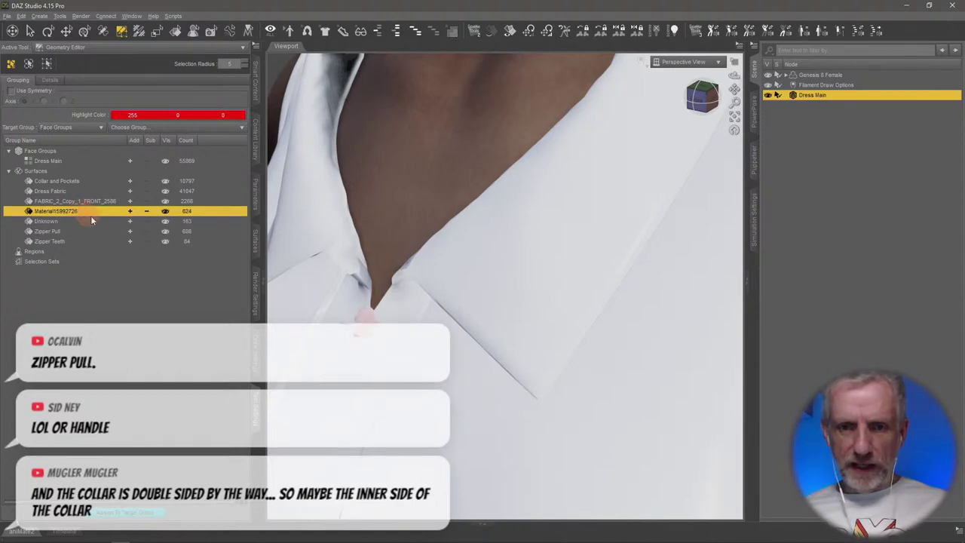
pyautogui.write('Zipper')
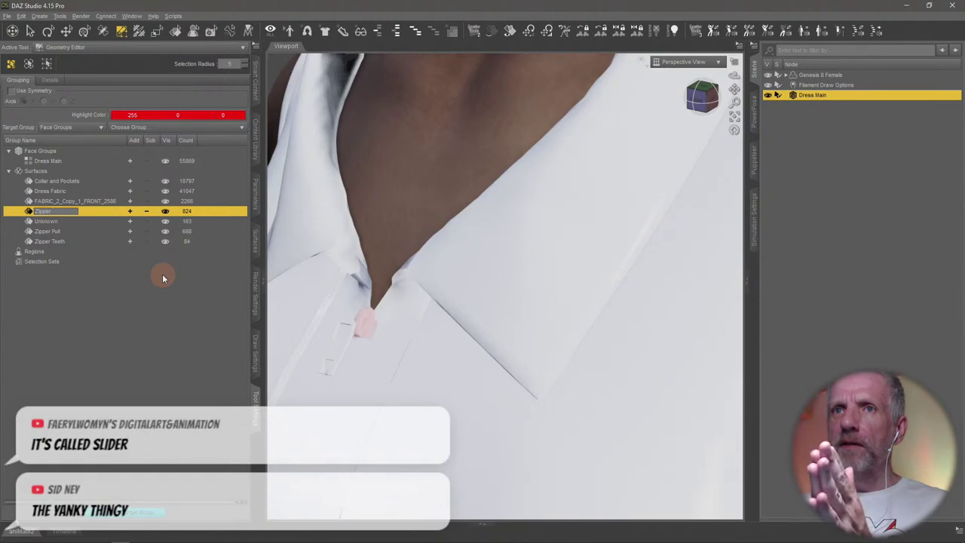
pyautogui.write('Sl')
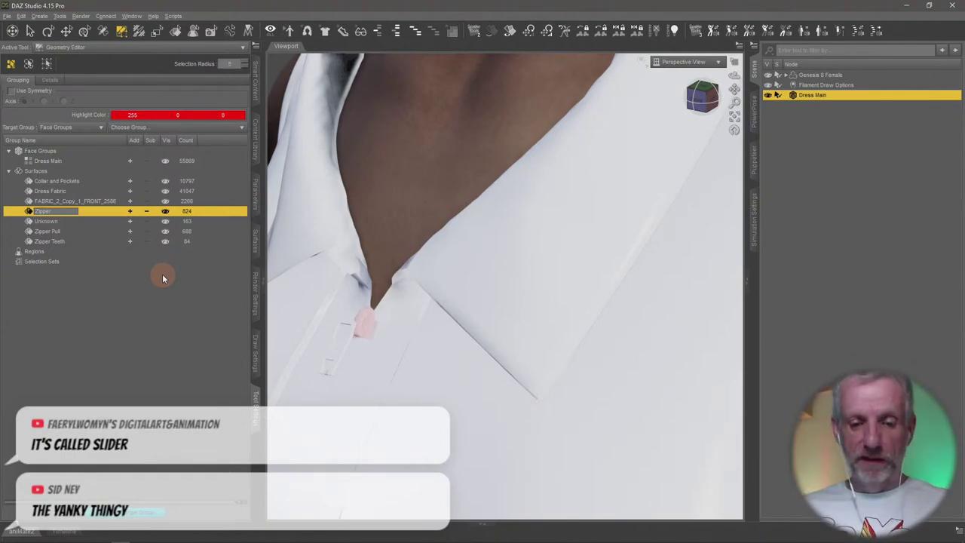
pyautogui.write('ider')
pyautogui.press('Return')
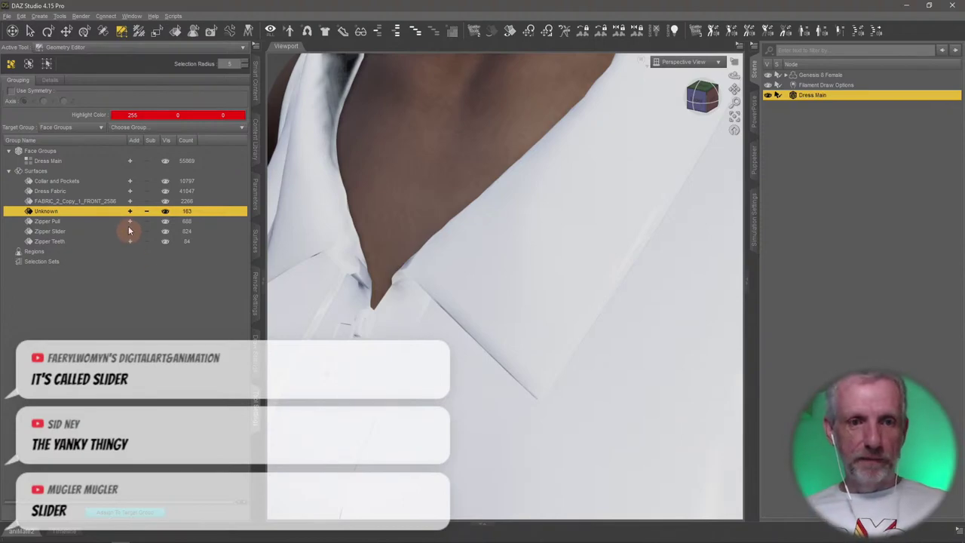
# - Examine the dress from the front, side and back to locate the highlighted faces of the Unknown surface
pyautogui.scroll(-10, 357, 312)
pyautogui.scroll(2, 392, 345)
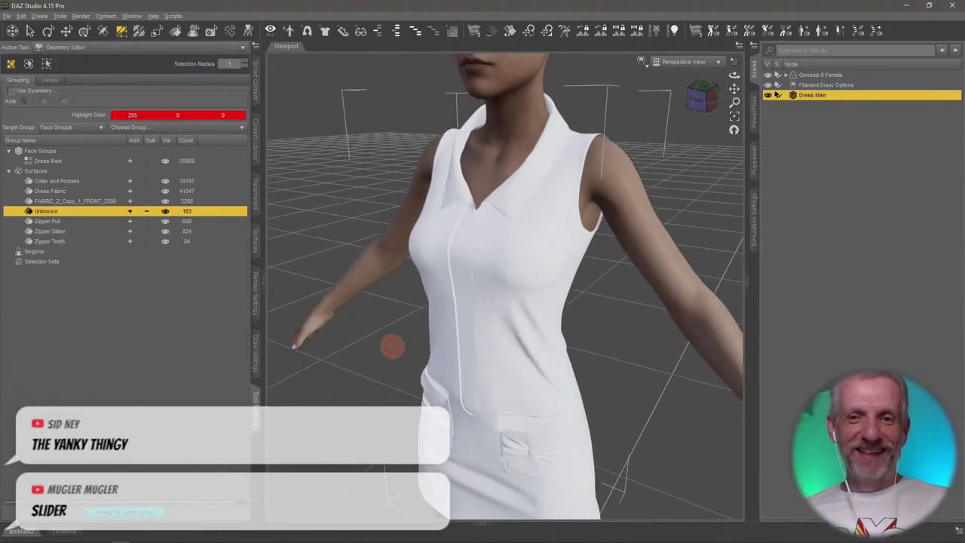
pyautogui.keyDown('alt'); pyautogui.moveTo(392, 345); pyautogui.dragTo(393, 345); pyautogui.keyUp('alt')
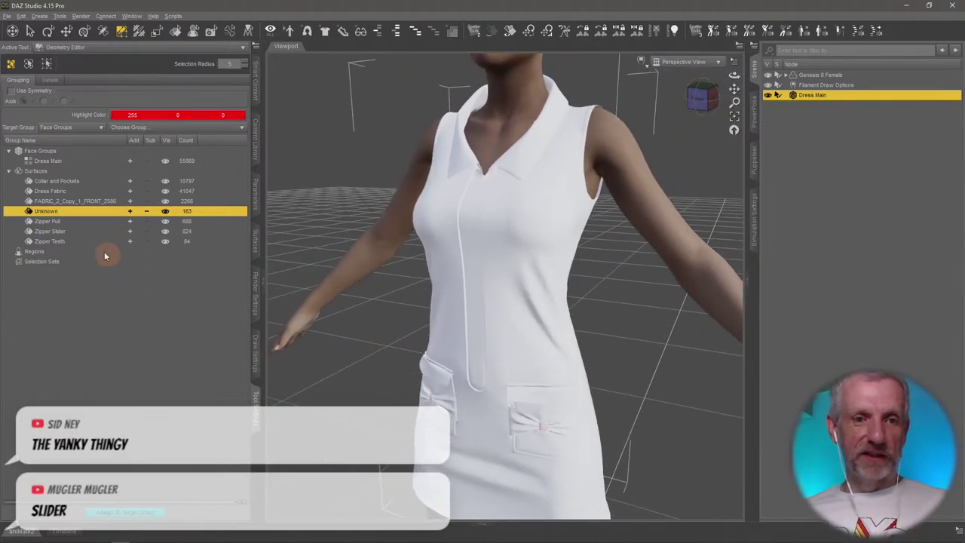
pyautogui.keyDown('alt'); pyautogui.moveTo(433, 286); pyautogui.dragTo(377, 220); pyautogui.keyUp('alt')
pyautogui.click(204, 211)
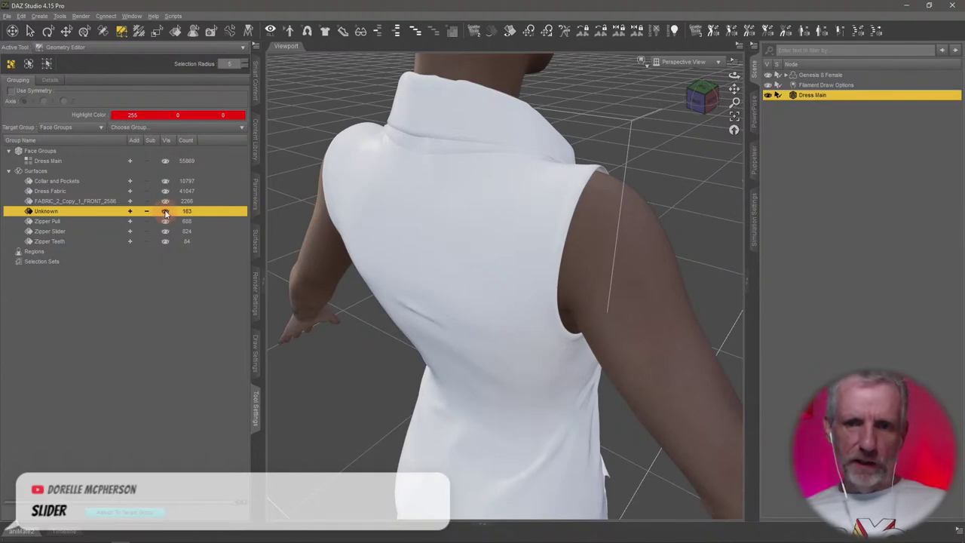
pyautogui.press('f')
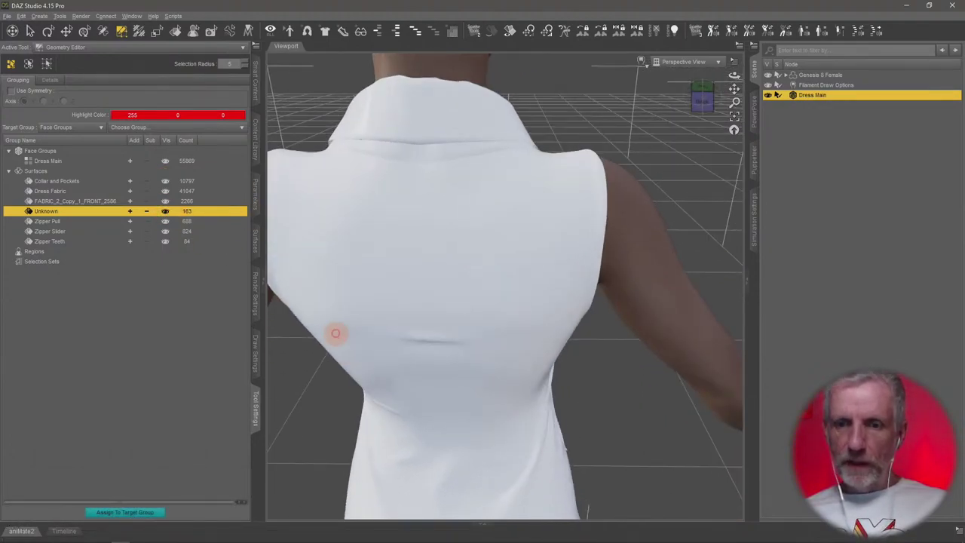
pyautogui.moveTo(336, 337)
pyautogui.keyDown('alt'); pyautogui.mouseDown()
pyautogui.moveTo(334, 329)
pyautogui.moveTo(359, 339)
pyautogui.moveTo(339, 337)
pyautogui.mouseUp(); pyautogui.keyUp('alt')
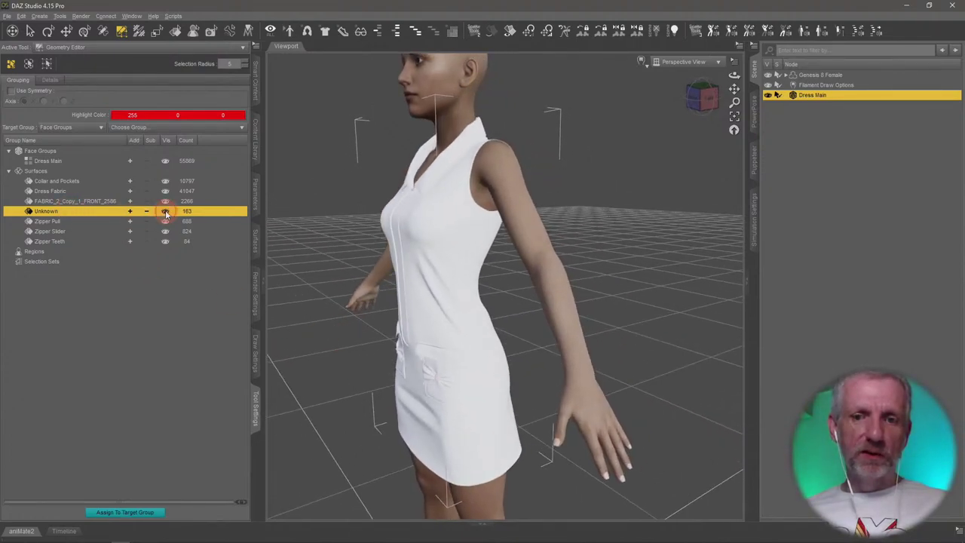
# - Rename the FABRIC_2_Copy_1_FRONT_2586 surface group, covering the zipper edging and pocket bows, to Inner Edge Zone
pyautogui.click(72, 201)
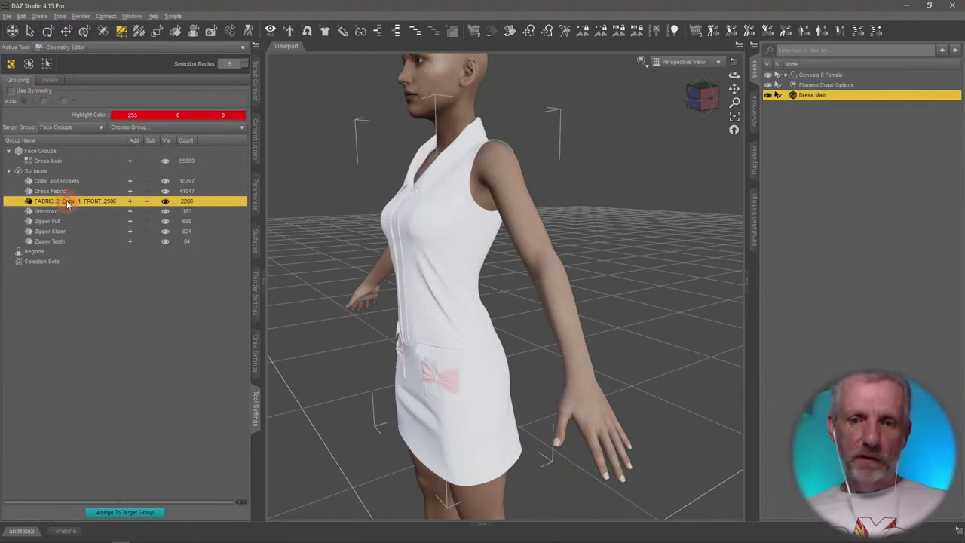
pyautogui.keyDown('alt'); pyautogui.moveTo(347, 351); pyautogui.dragTo(464, 340); pyautogui.keyUp('alt')
pyautogui.scroll(3, 445, 359)
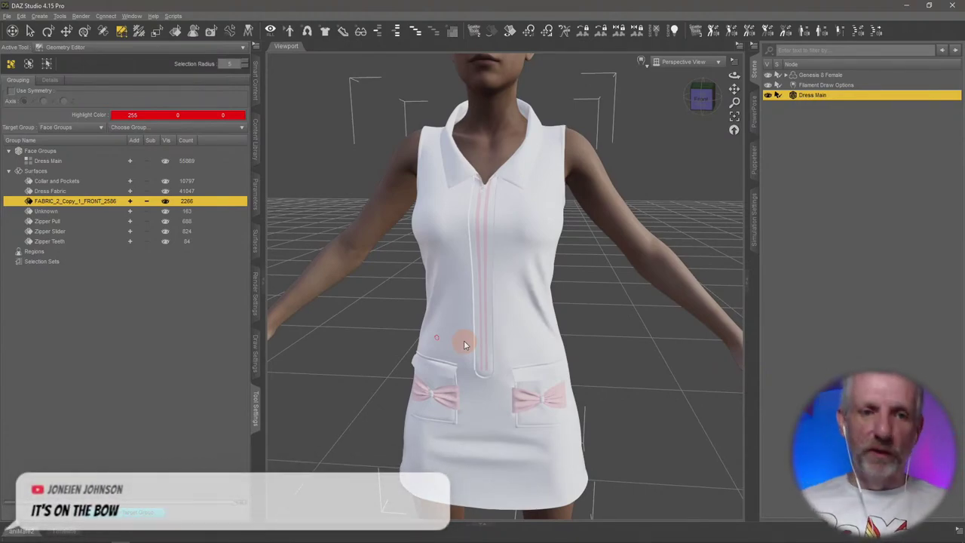
pyautogui.click(128, 204)
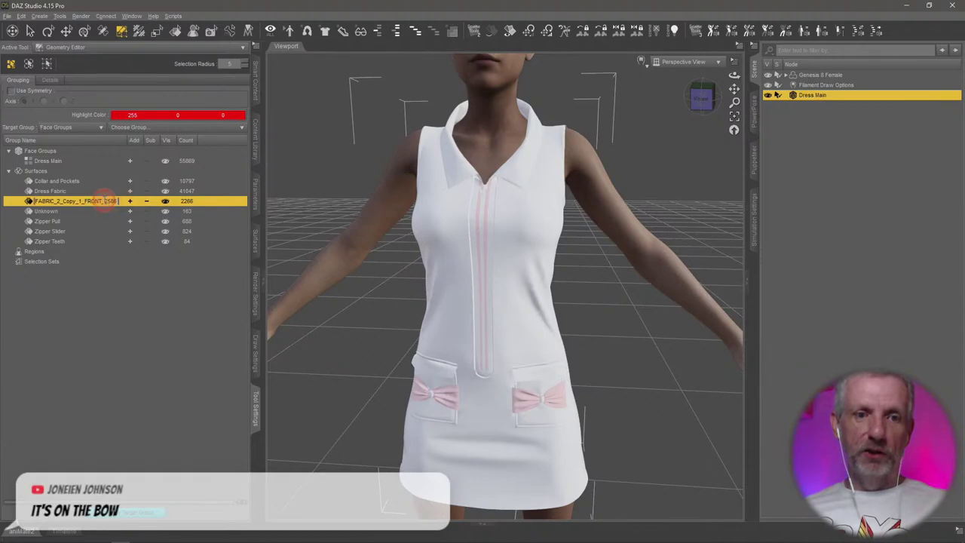
pyautogui.doubleClick(103, 201)
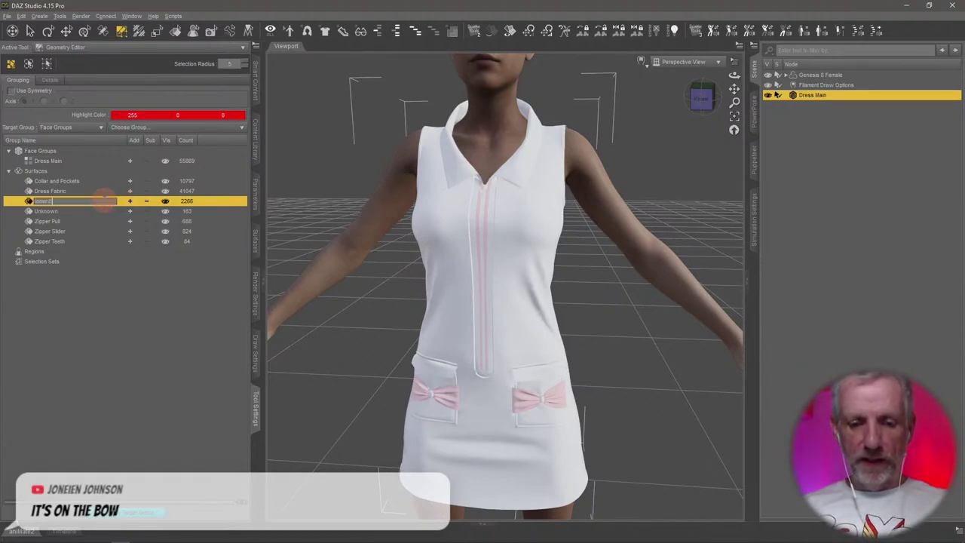
pyautogui.write('Inner Edge Zone')
pyautogui.click(105, 227)
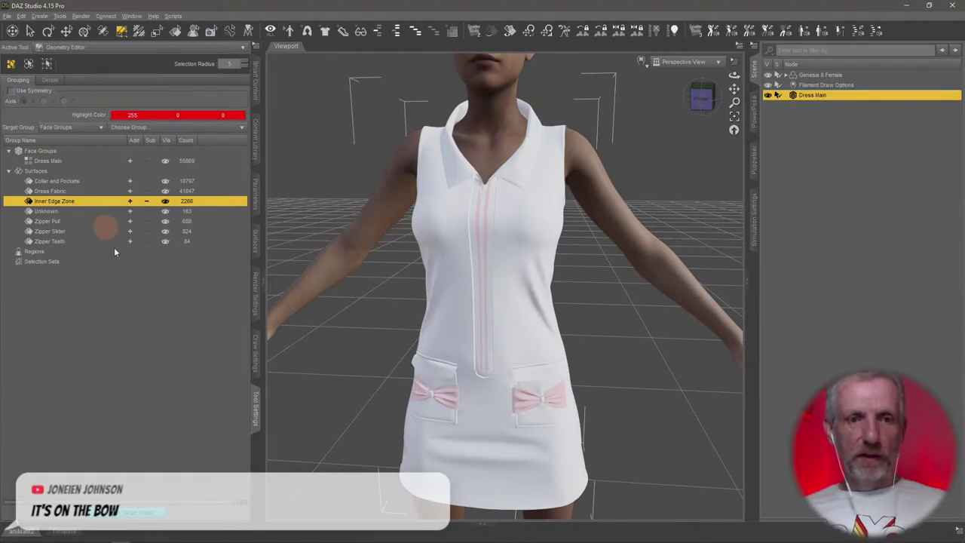
# - Locate the Unknown surface group on the knots of the pocket bows and rename it to Pocket Embellishment
pyautogui.keyDown('alt'); pyautogui.moveTo(412, 357); pyautogui.dragTo(324, 351); pyautogui.keyUp('alt')
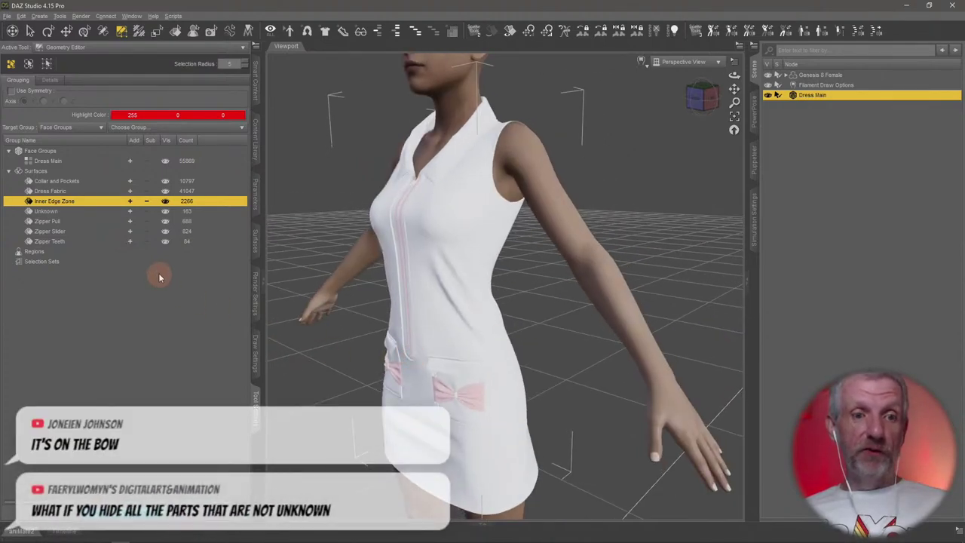
pyautogui.click(52, 212)
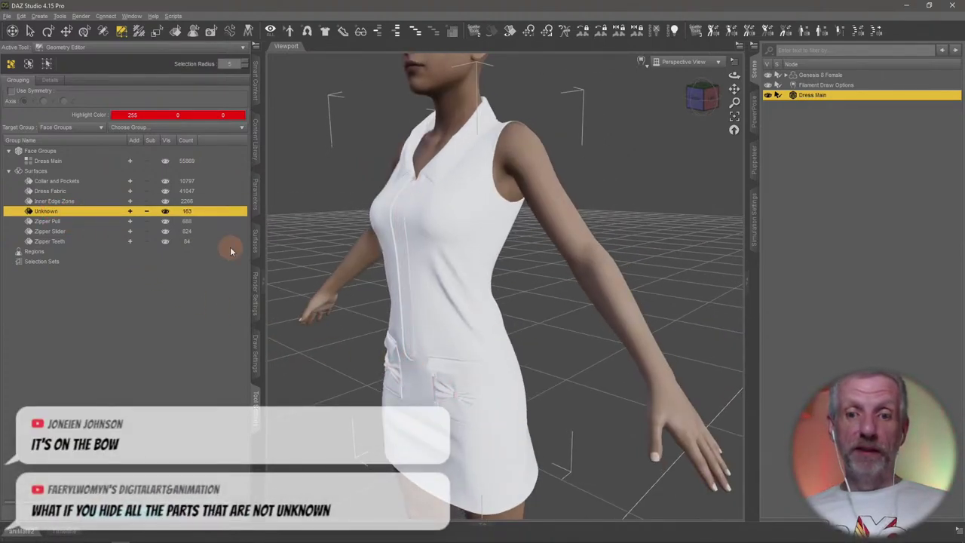
pyautogui.click(424, 317)
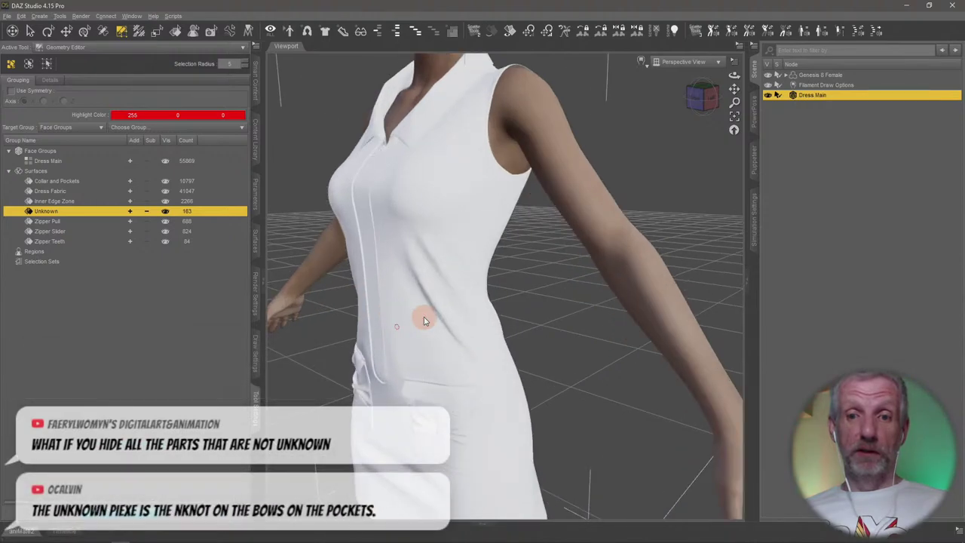
pyautogui.keyDown('alt'); pyautogui.moveTo(423, 317); pyautogui.dragTo(464, 320); pyautogui.keyUp('alt')
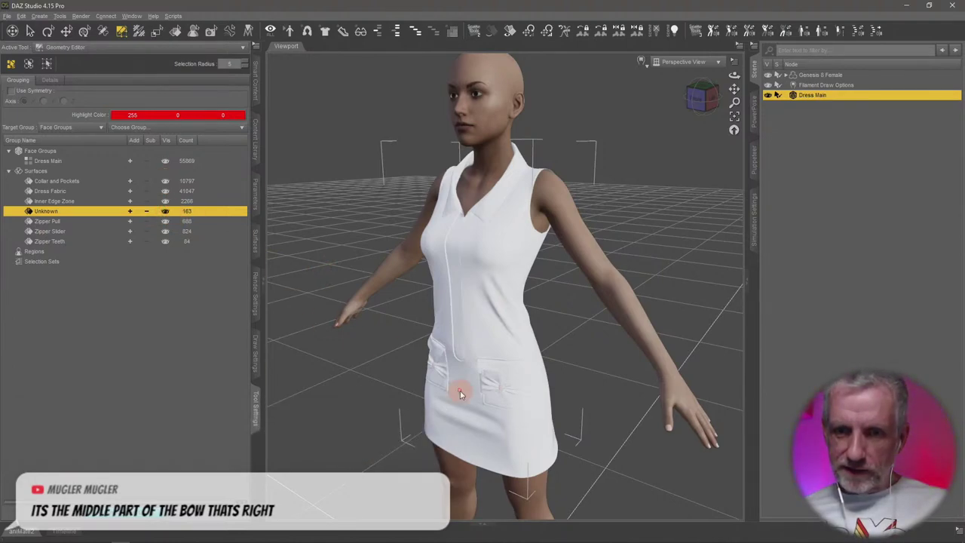
pyautogui.scroll(5, 460, 387)
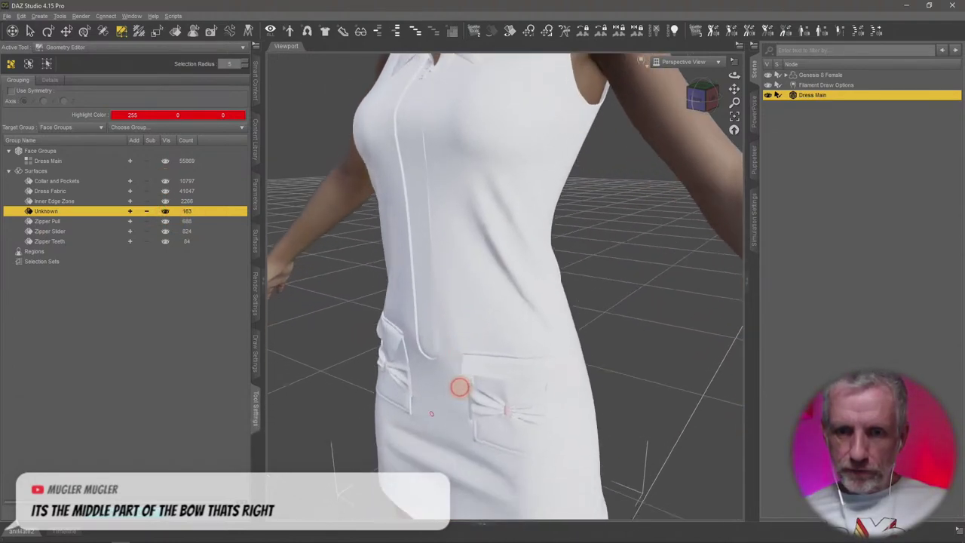
pyautogui.scroll(5, 460, 389)
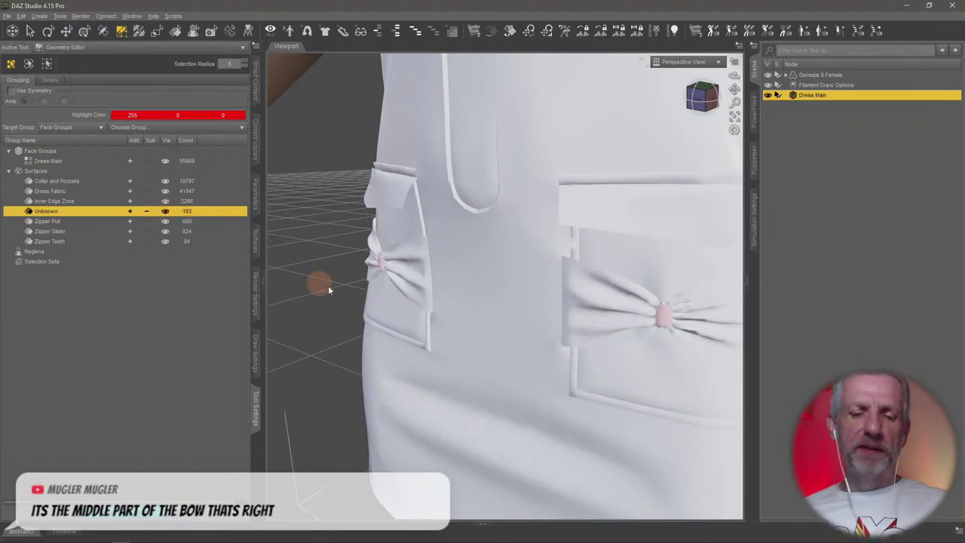
pyautogui.keyDown('alt'); pyautogui.moveTo(328, 285); pyautogui.dragTo(332, 286); pyautogui.keyUp('alt')
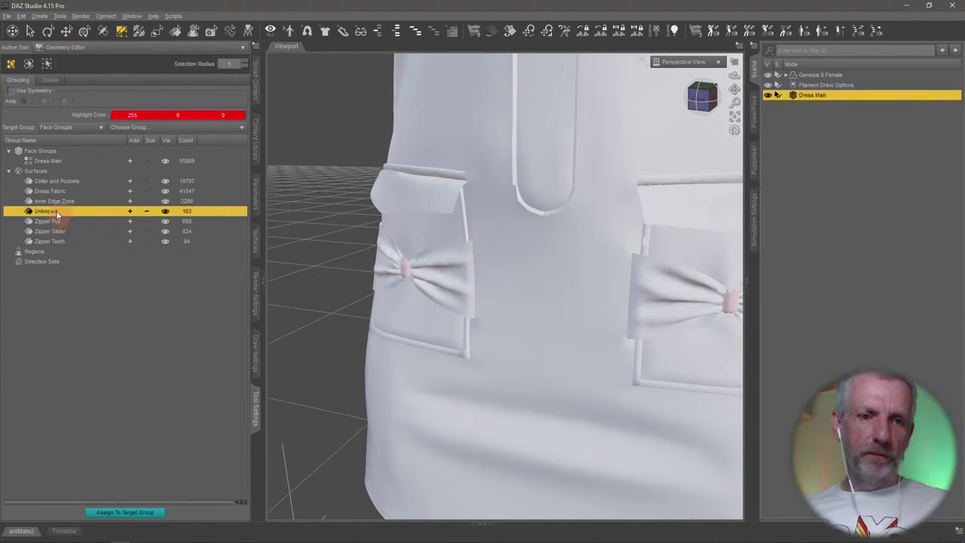
pyautogui.write('Pocke')
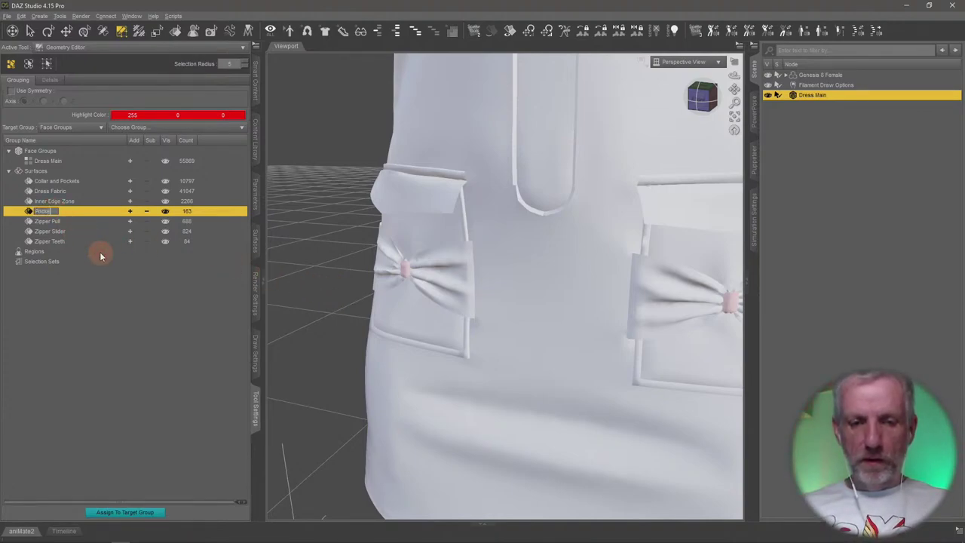
pyautogui.write('t Stuff')
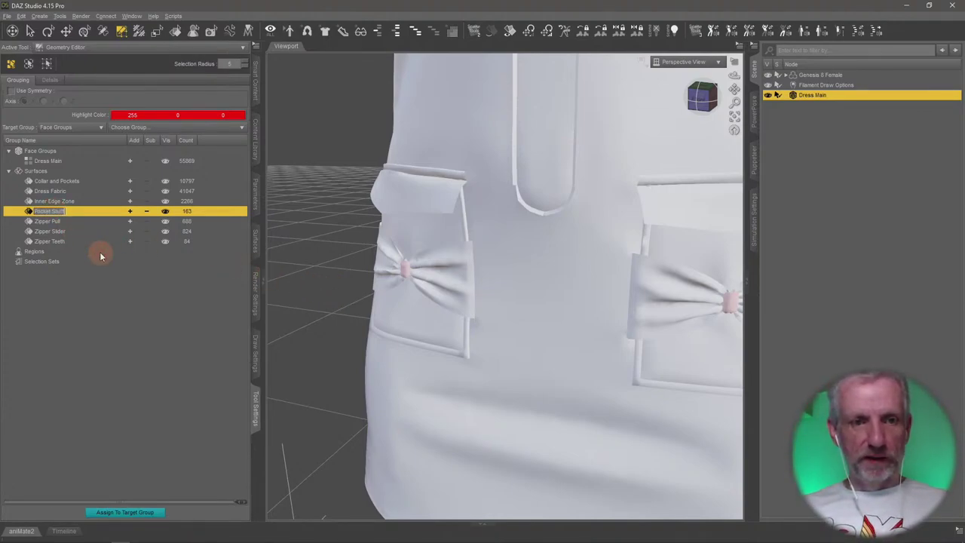
pyautogui.press('BackSpace')
pyautogui.press('BackSpace')
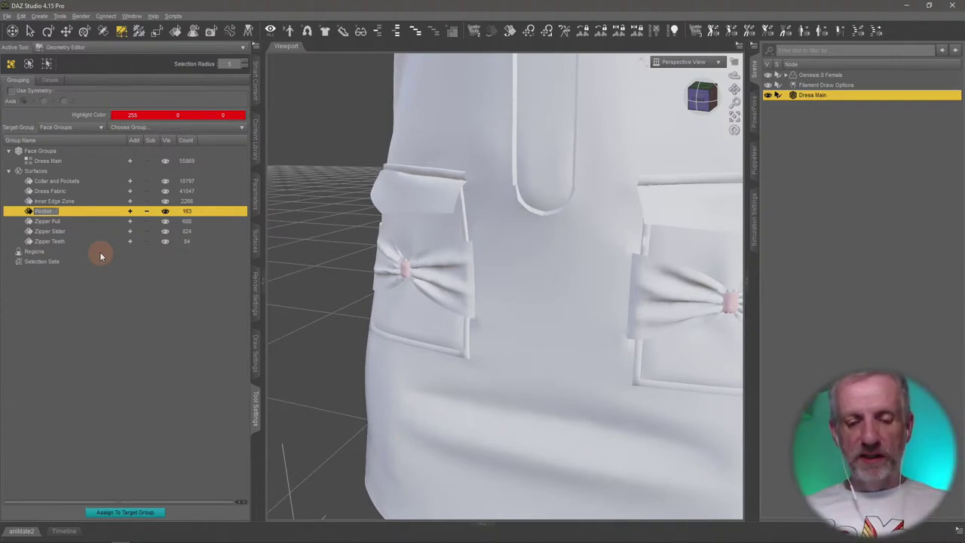
pyautogui.write('Embellishment')
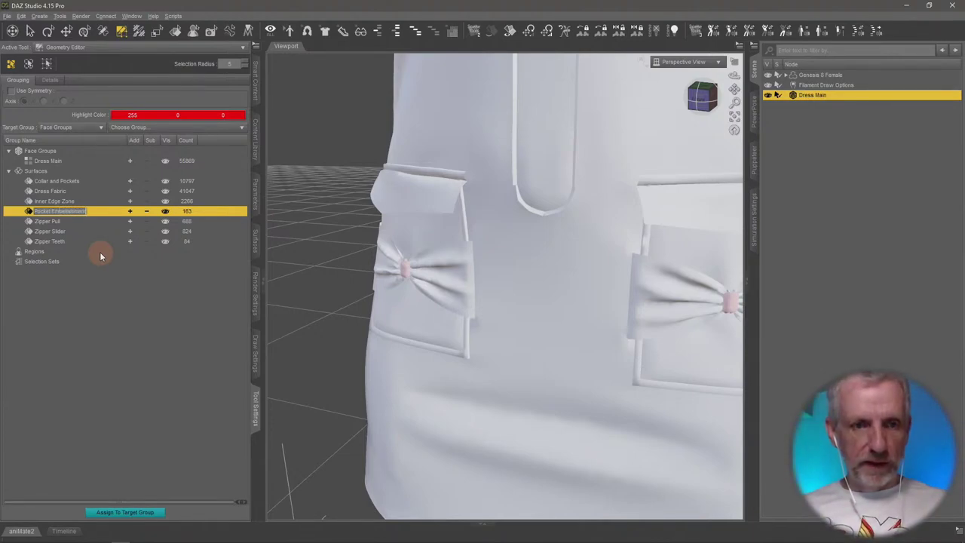
pyautogui.press('Return')
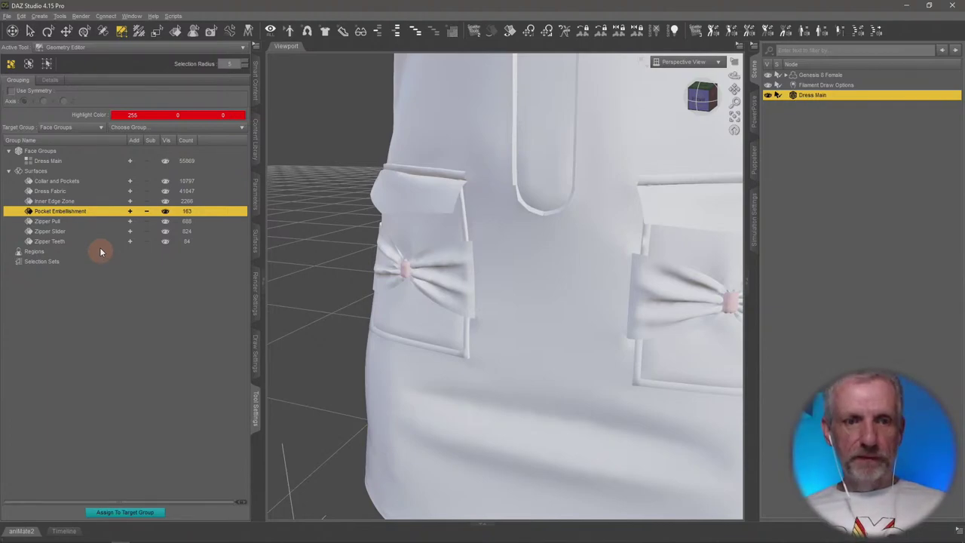
# - Bring up the material settings of Dress Main, expand its list of surfaces and select only Dress Fabric
pyautogui.scroll(-5, 366, 365)
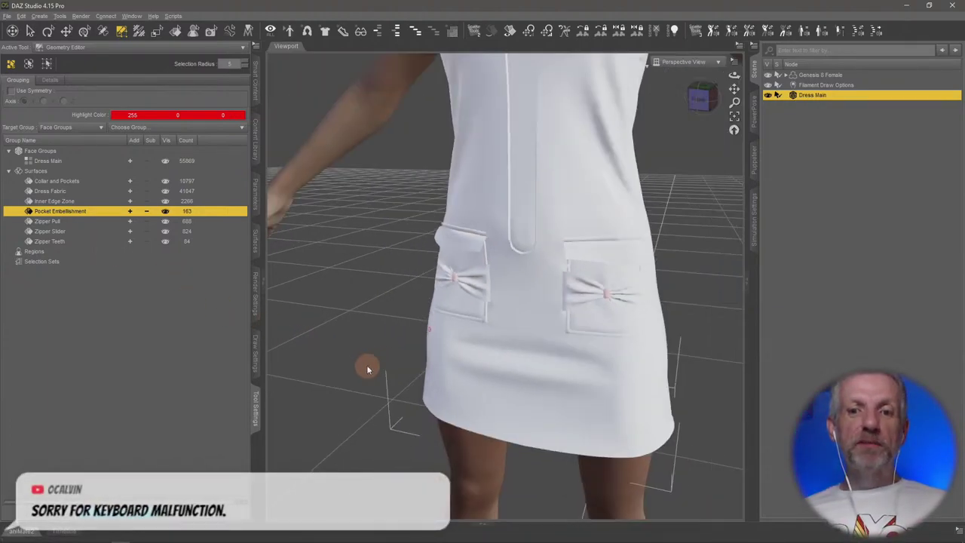
pyautogui.scroll(-3, 367, 365)
pyautogui.moveTo(463, 340)
pyautogui.keyDown('alt'); pyautogui.mouseDown()
pyautogui.moveTo(467, 358)
pyautogui.moveTo(456, 337)
pyautogui.mouseUp(); pyautogui.keyUp('alt')
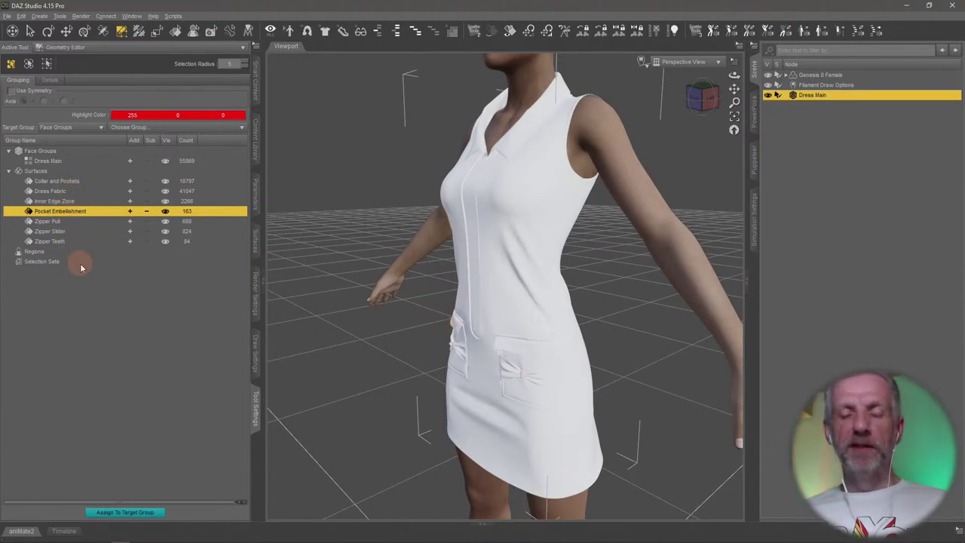
pyautogui.click(257, 248)
pyautogui.click(31, 99)
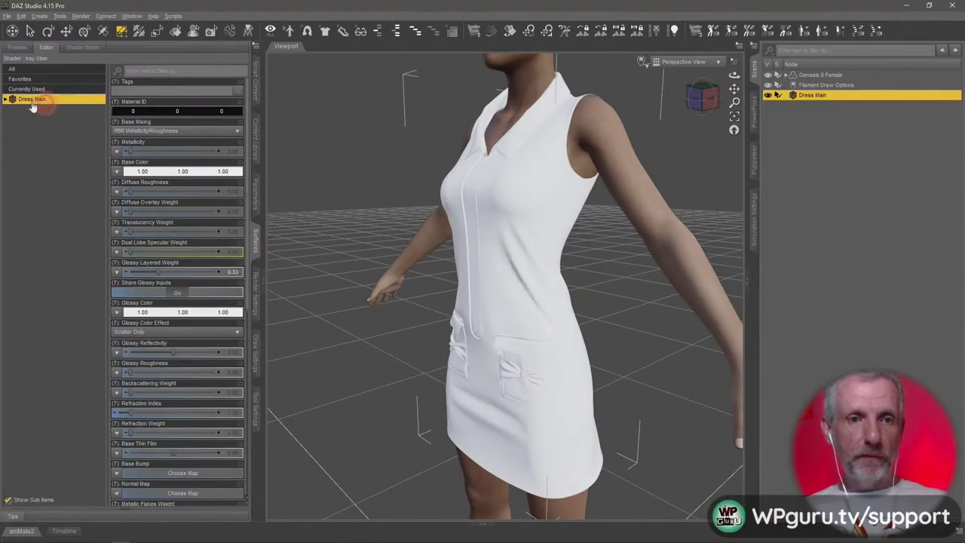
pyautogui.click(7, 100)
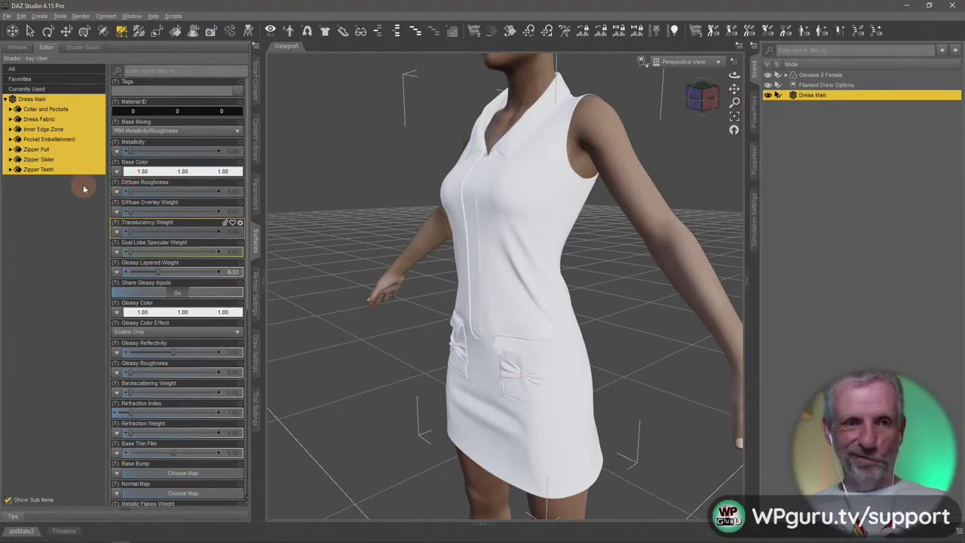
pyautogui.click(47, 120)
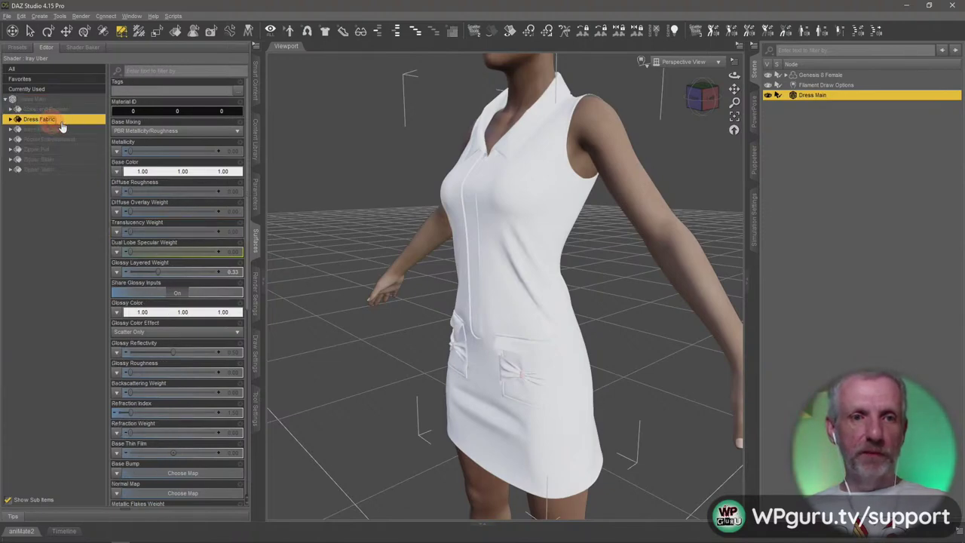
# - Set the base color of the Dress Fabric surface to bright green as a test
pyautogui.click(11, 120)
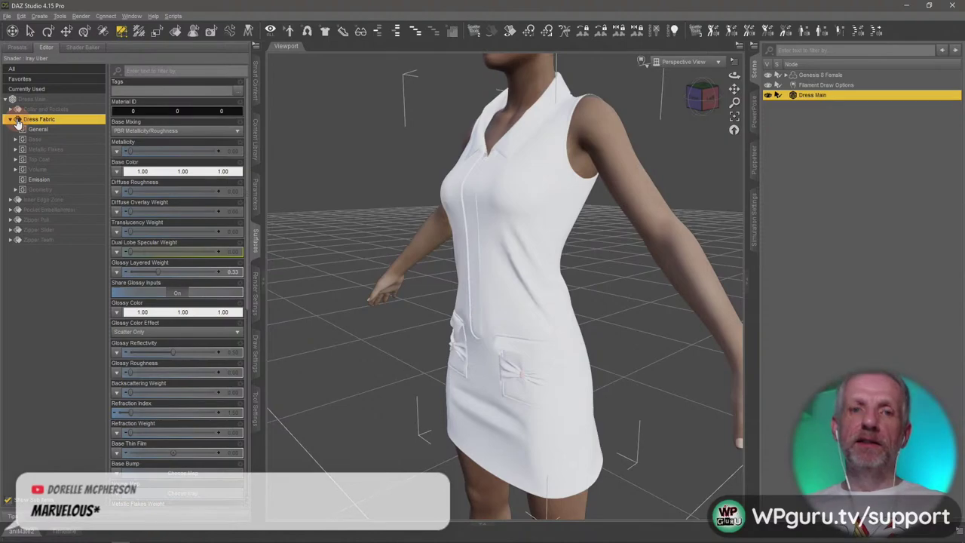
pyautogui.click(165, 172)
pyautogui.click(411, 226)
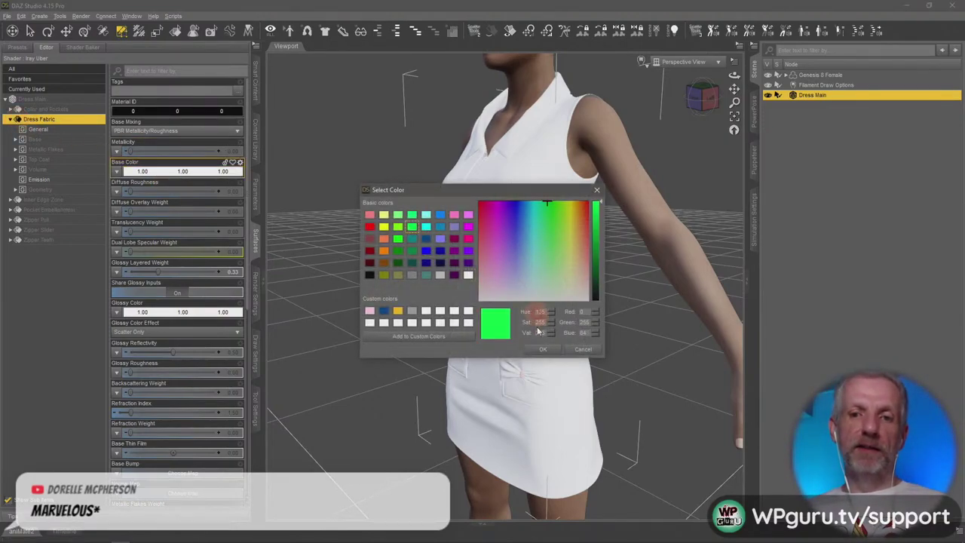
pyautogui.click(543, 350)
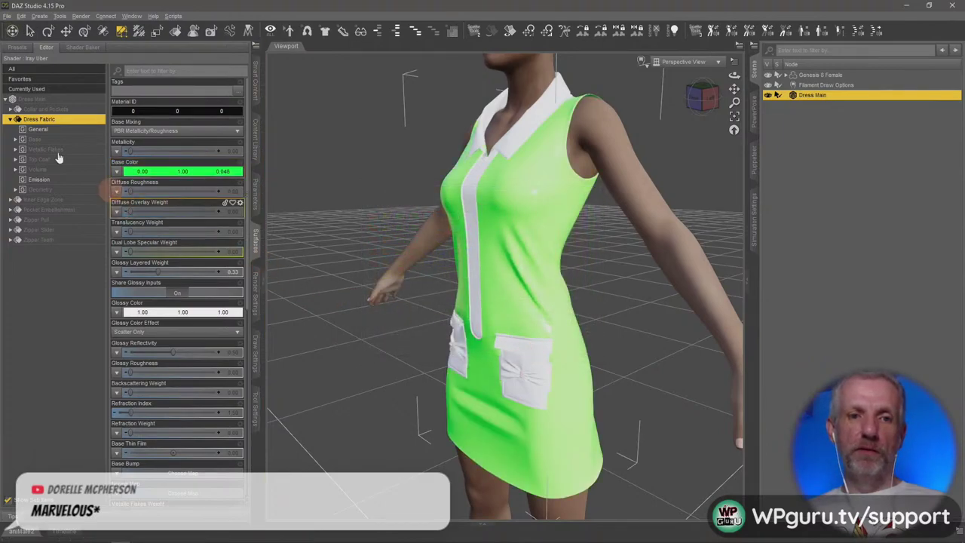
pyautogui.click(9, 119)
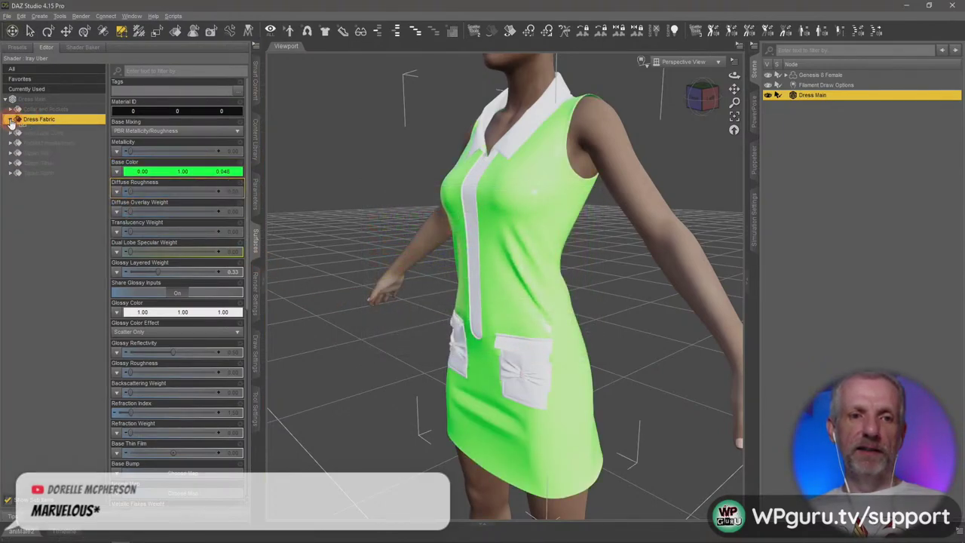
# - Set the base color of the Inner Edge Zone surface to a muted violet-blue with RGB 128, 128, 192
pyautogui.click(57, 131)
pyautogui.click(155, 171)
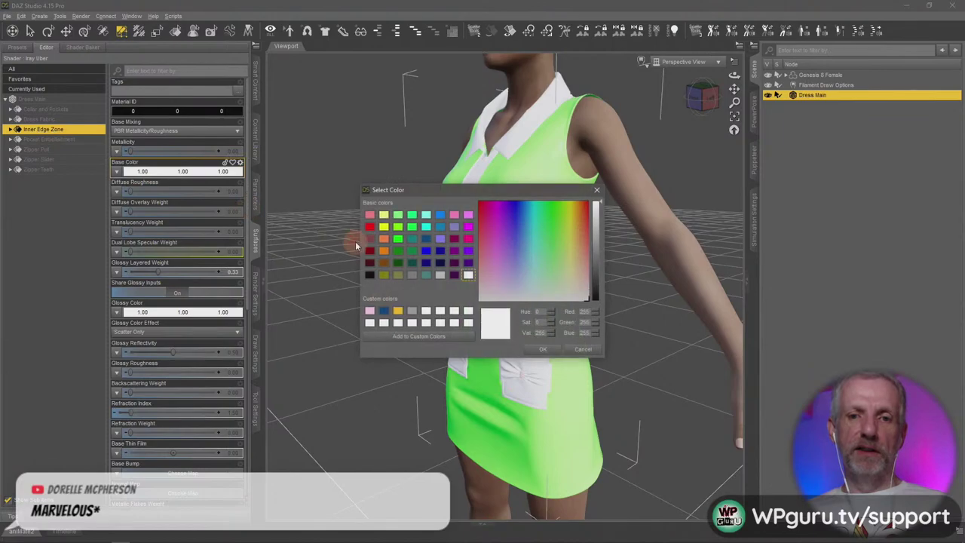
pyautogui.click(446, 227)
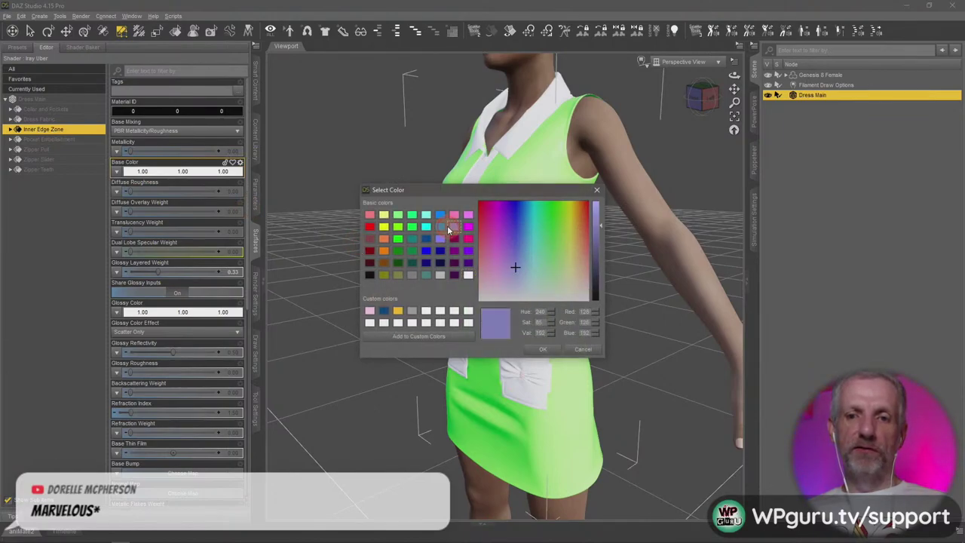
pyautogui.click(530, 350)
# - Set the base color of the Zipper Slider surface to orange, 1.00, 0.22, 0.00
pyautogui.click(70, 160)
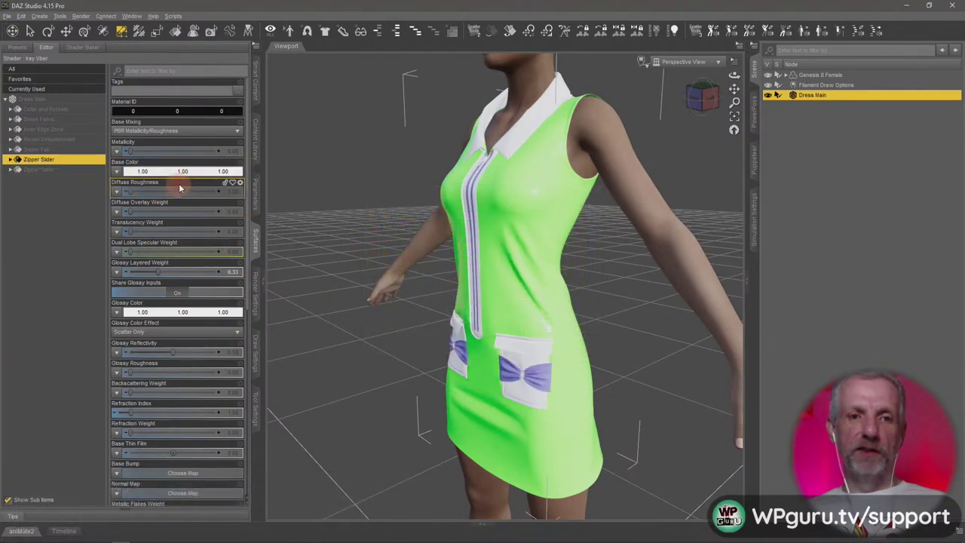
pyautogui.click(171, 174)
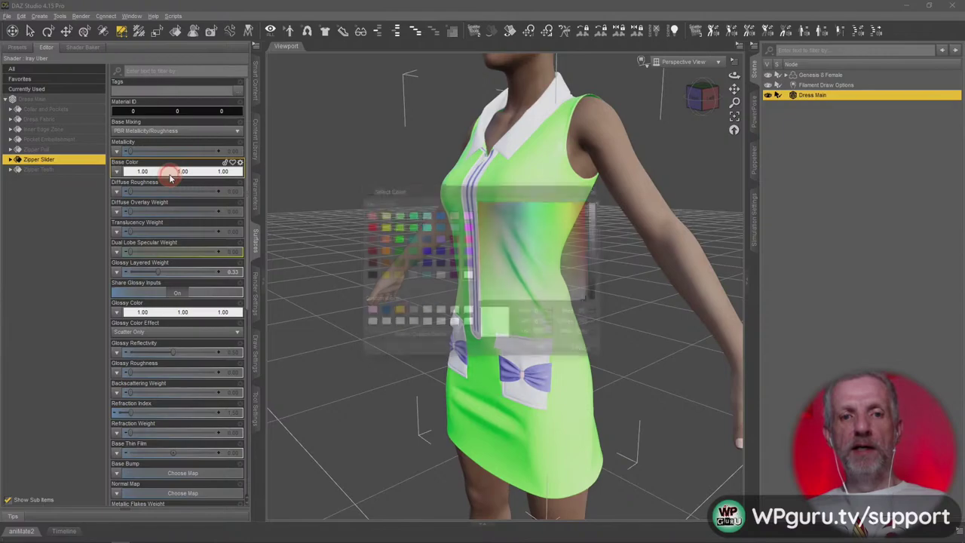
pyautogui.click(384, 250)
pyautogui.click(547, 349)
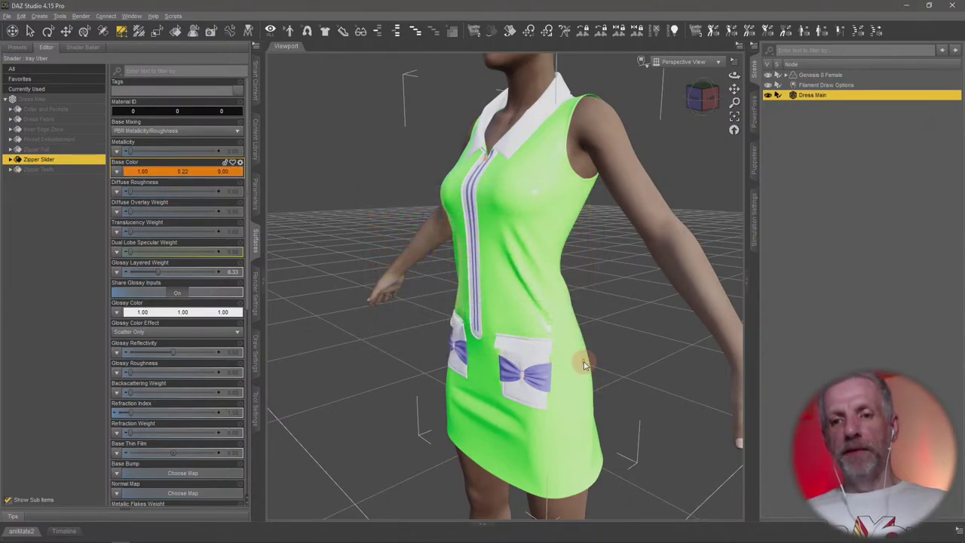
# - Undo the test color changes on the dress surfaces
pyautogui.keyDown('alt'); pyautogui.moveTo(583, 361); pyautogui.dragTo(607, 344); pyautogui.keyUp('alt')
pyautogui.hotkey('ctrl', 'z')
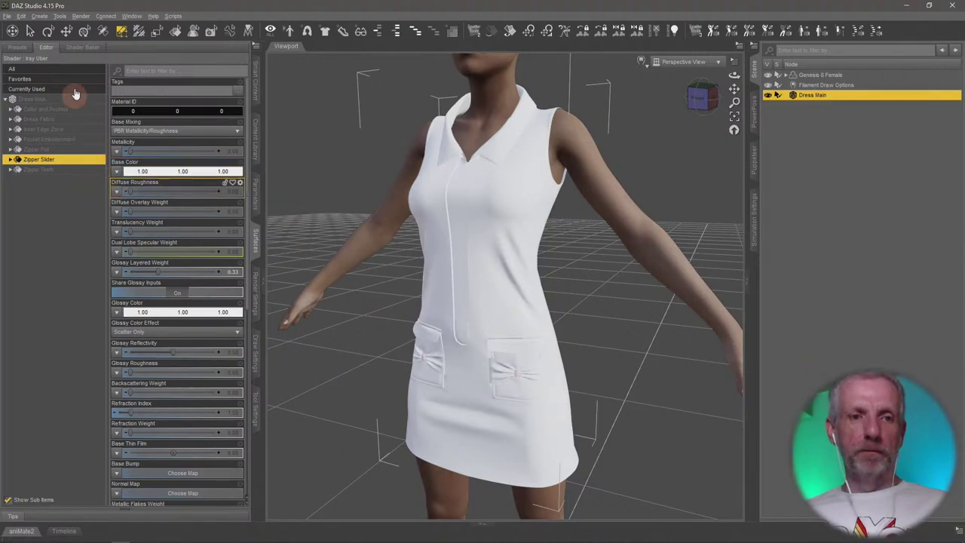
# - Show the Base properties of the Dress Fabric surface and start browsing for a Base Color image
pyautogui.click(45, 119)
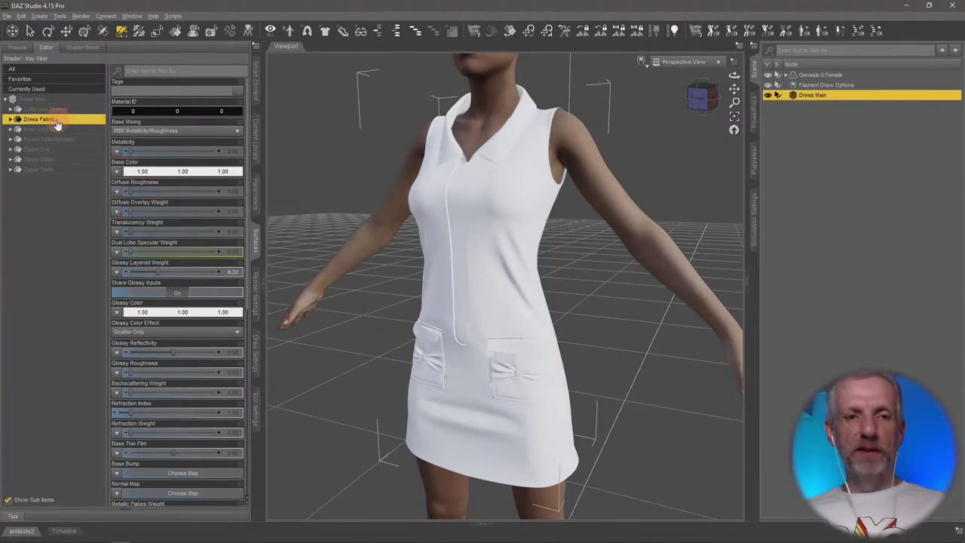
pyautogui.doubleClick(57, 121)
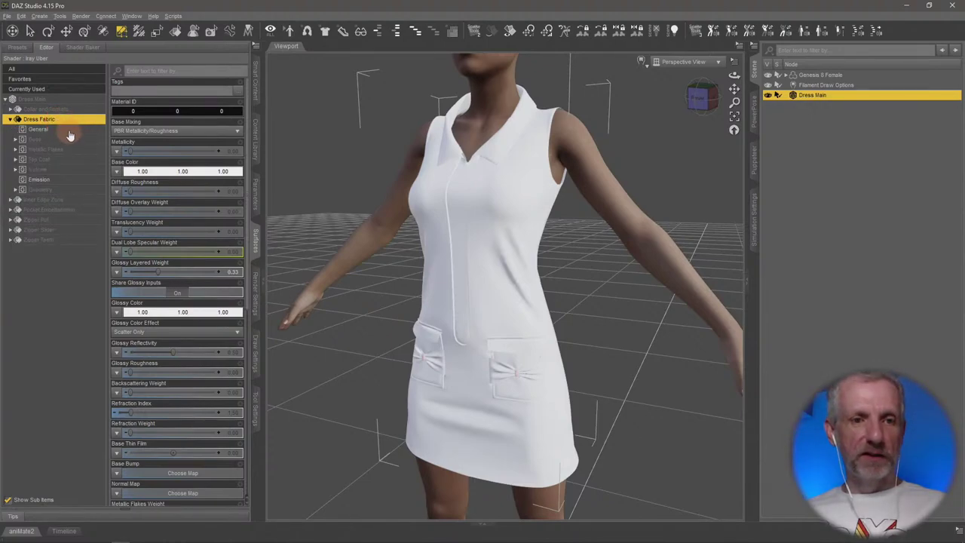
pyautogui.click(67, 130)
pyautogui.click(62, 140)
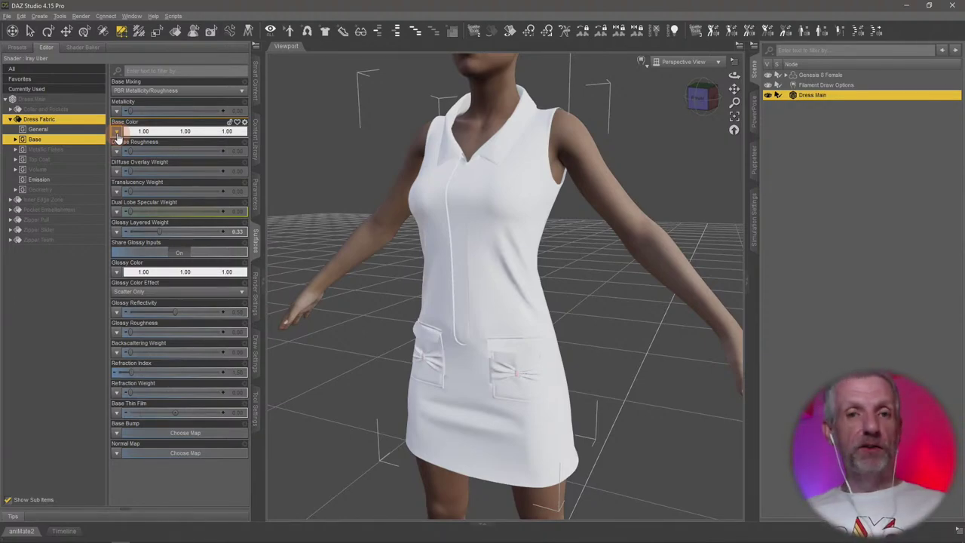
pyautogui.click(117, 132)
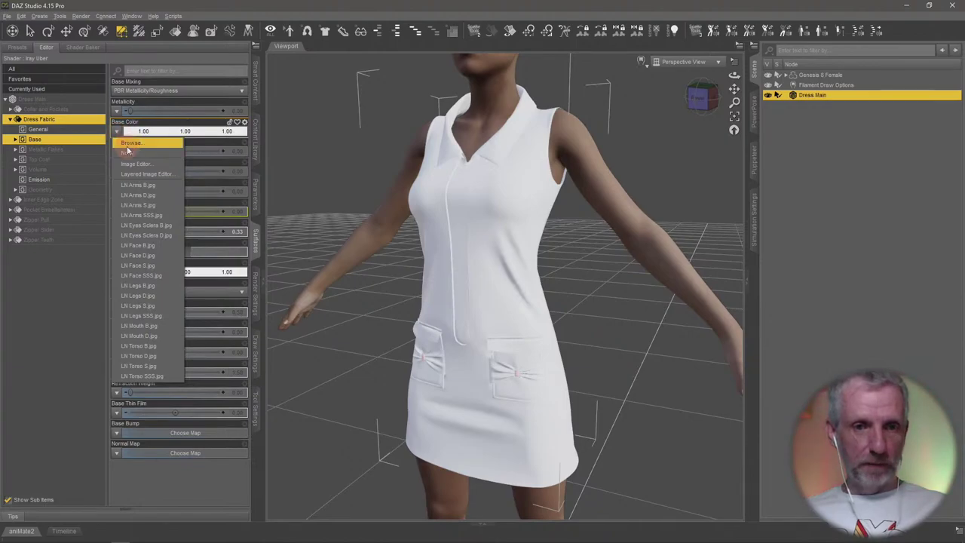
pyautogui.click(130, 142)
# - Load Stream Dress 1U1V1_Diffuse.png as the Base Color map from Stream Dress 1's ! Dress Product/Runtime/Textures/wpguru/StreamDress1 folder
pyautogui.click(189, 37)
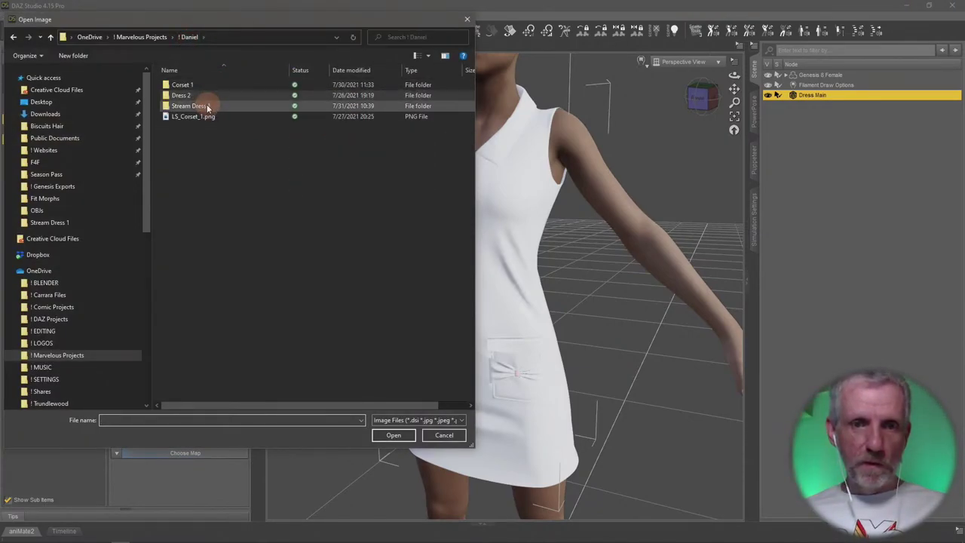
pyautogui.doubleClick(207, 104)
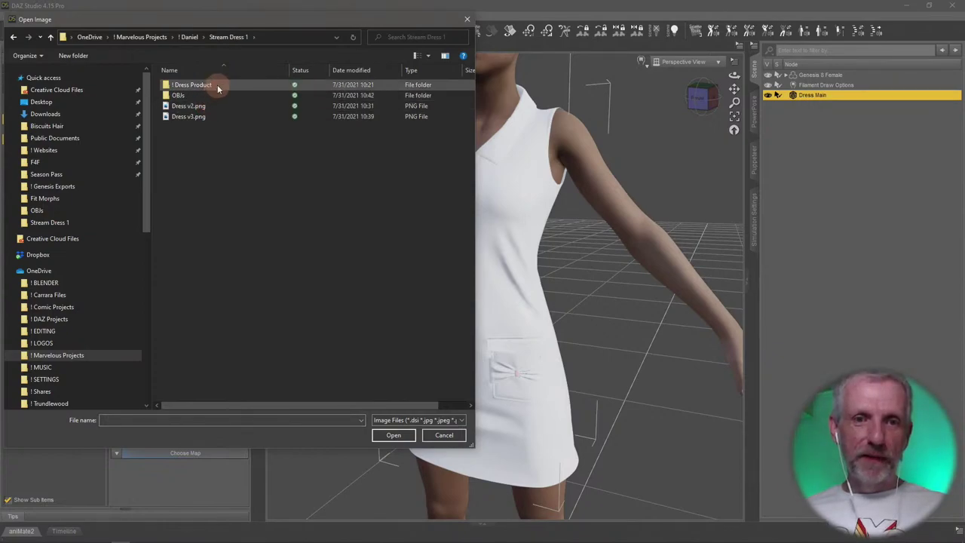
pyautogui.doubleClick(217, 86)
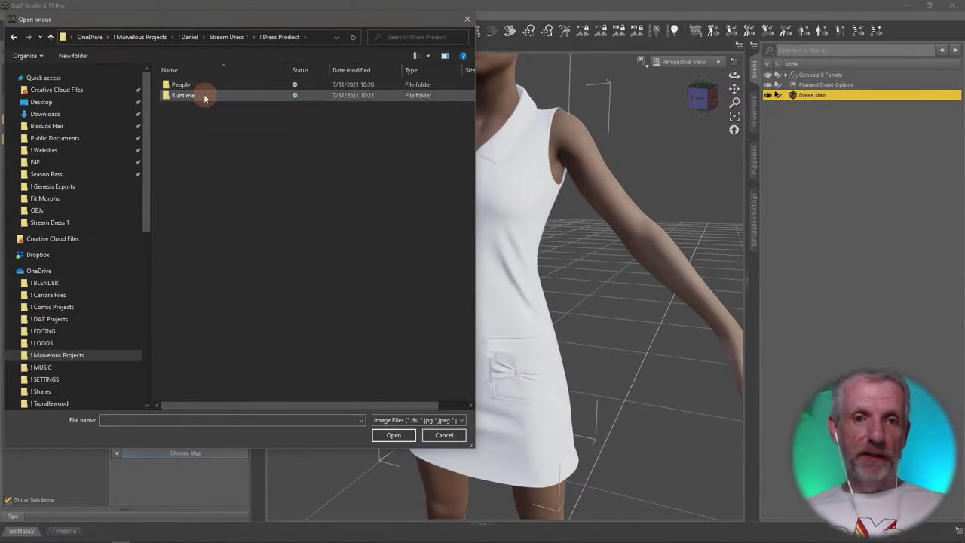
pyautogui.doubleClick(205, 95)
pyautogui.doubleClick(204, 89)
pyautogui.doubleClick(205, 86)
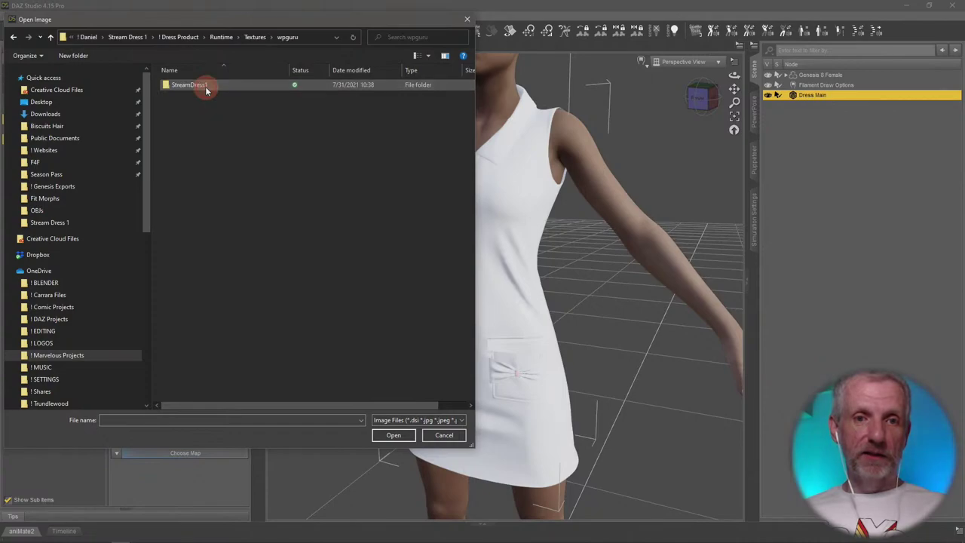
pyautogui.doubleClick(206, 86)
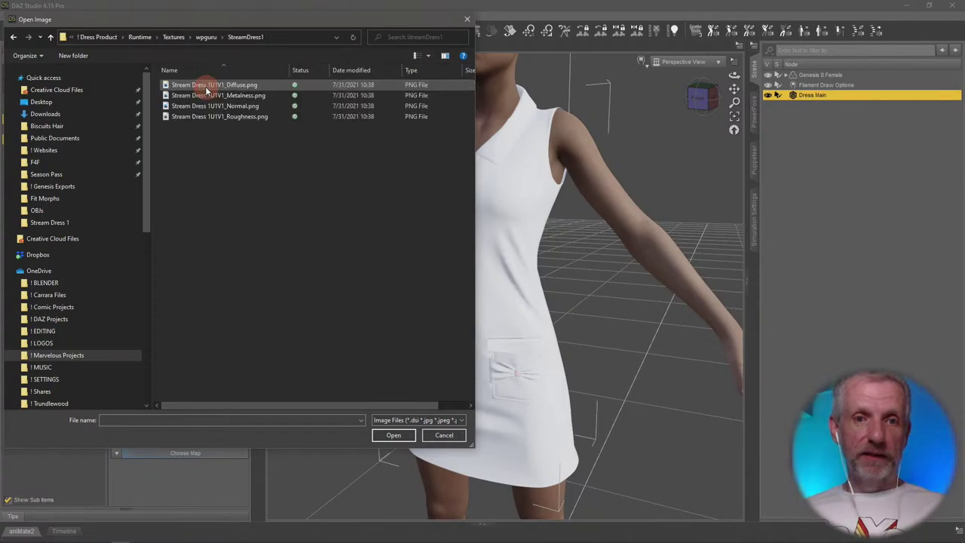
pyautogui.click(254, 86)
pyautogui.click(383, 435)
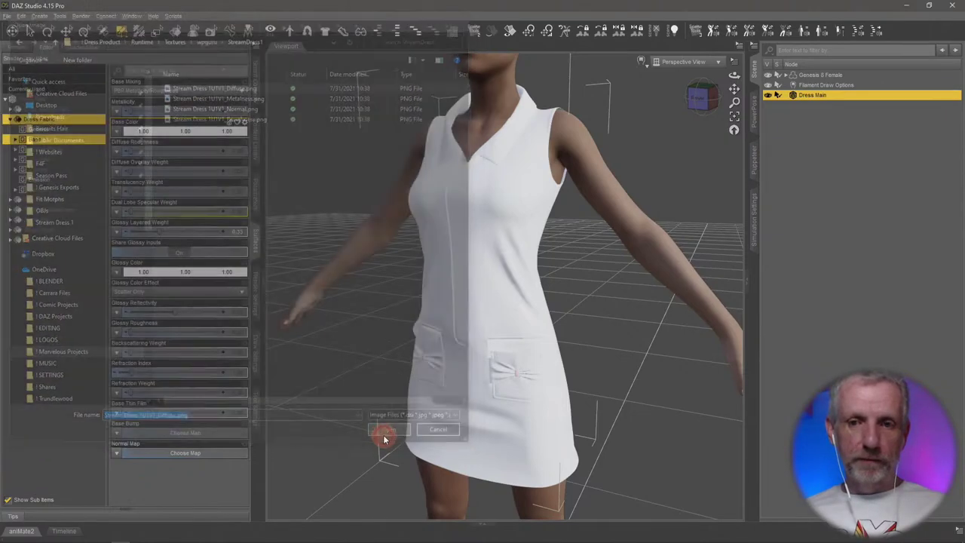
pyautogui.keyDown('alt'); pyautogui.moveTo(497, 286); pyautogui.dragTo(515, 330); pyautogui.keyUp('alt')
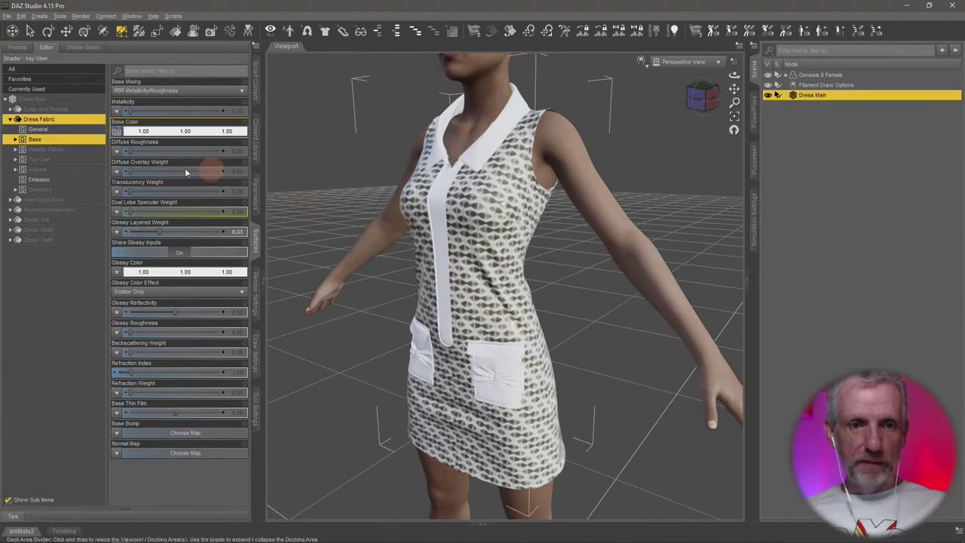
# - Assign Stream Dress 1U1V1_Roughness.png as the Glossy Roughness map of the Dress Fabric surface
pyautogui.click(14, 140)
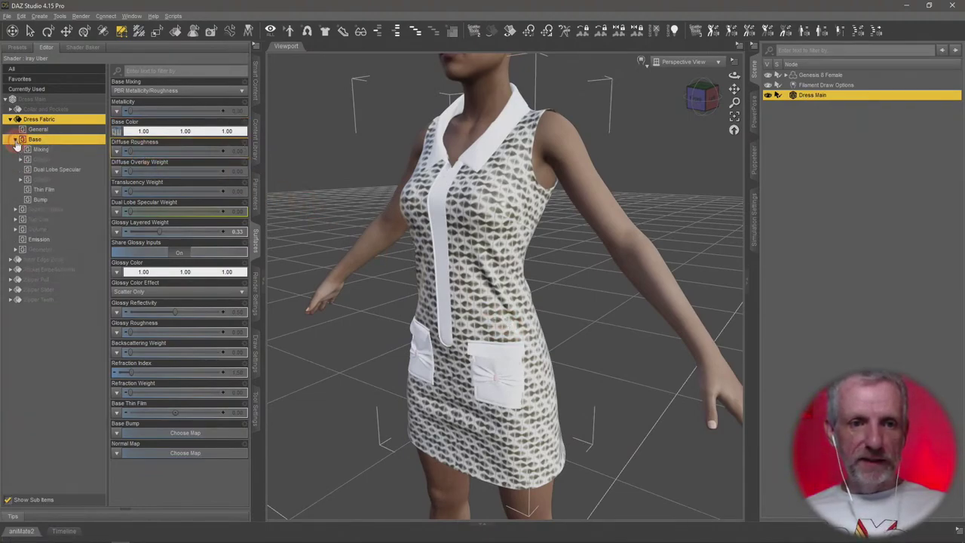
pyautogui.click(60, 180)
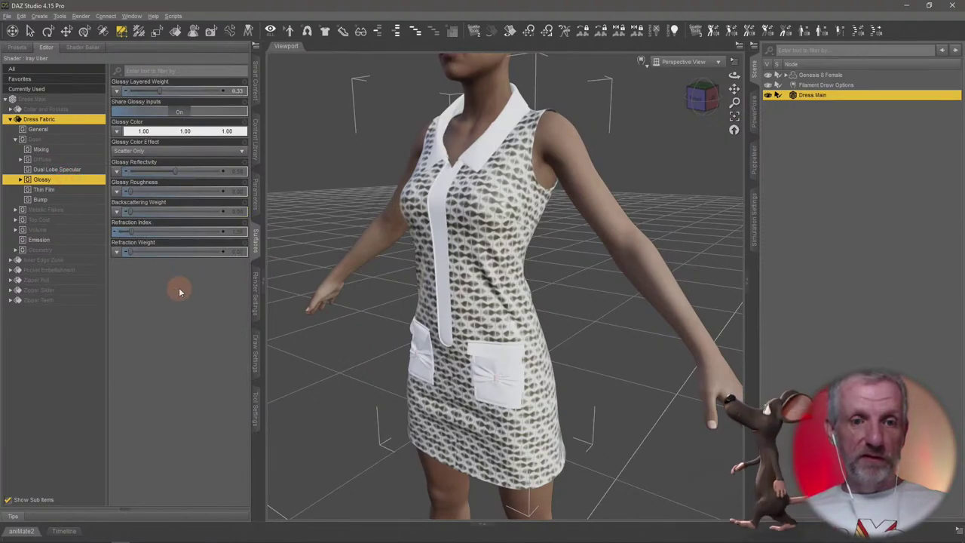
pyautogui.click(118, 192)
pyautogui.click(146, 205)
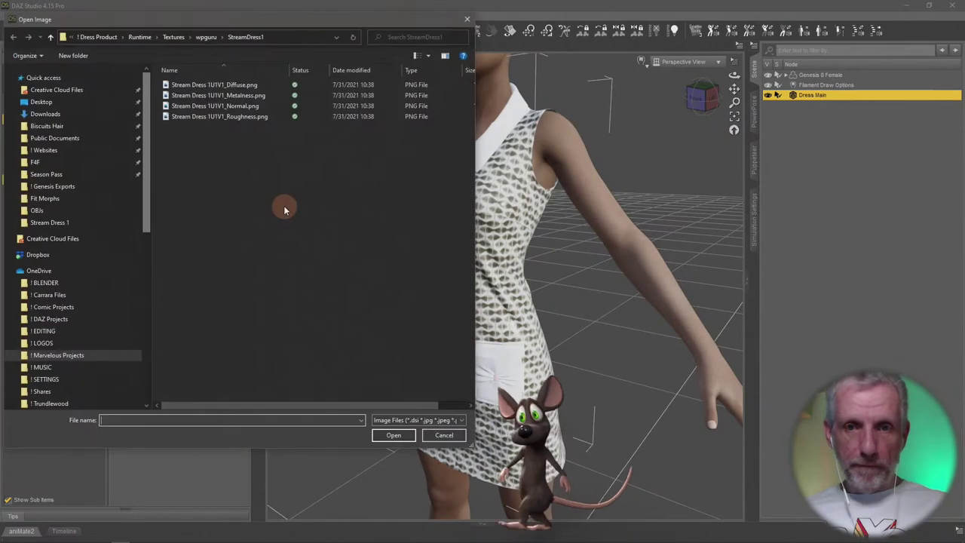
pyautogui.doubleClick(257, 116)
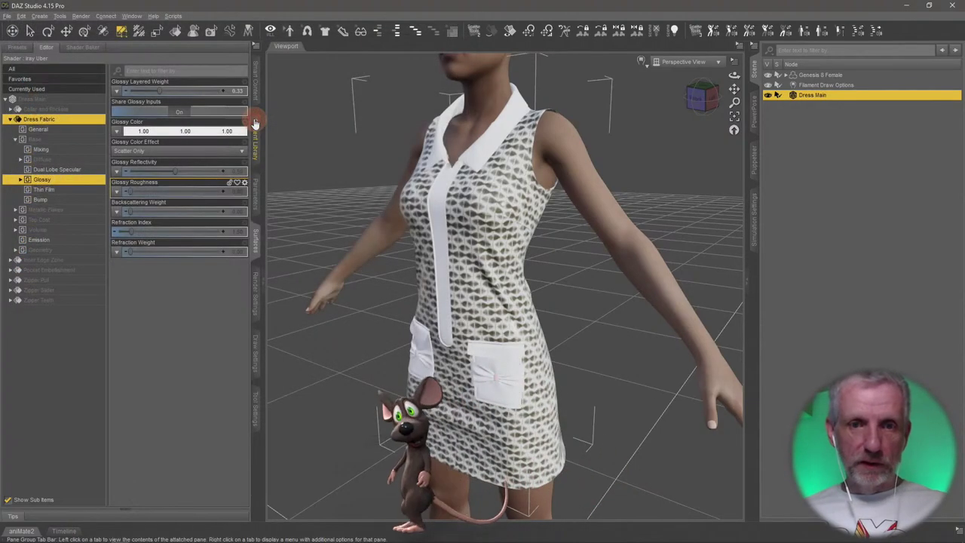
# - Set the Glossy Roughness of the Dress Fabric surface to 1
pyautogui.click(225, 193)
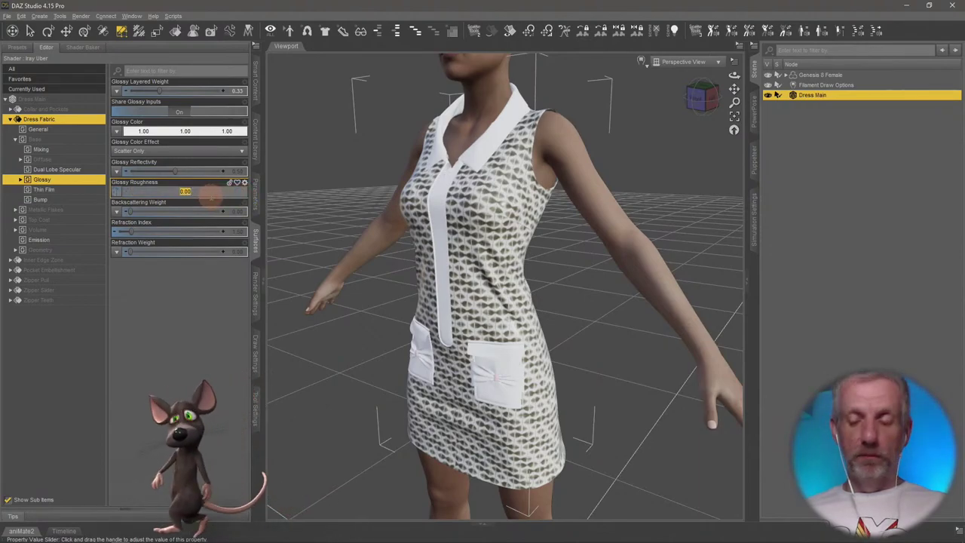
pyautogui.write('1')
pyautogui.press('Return')
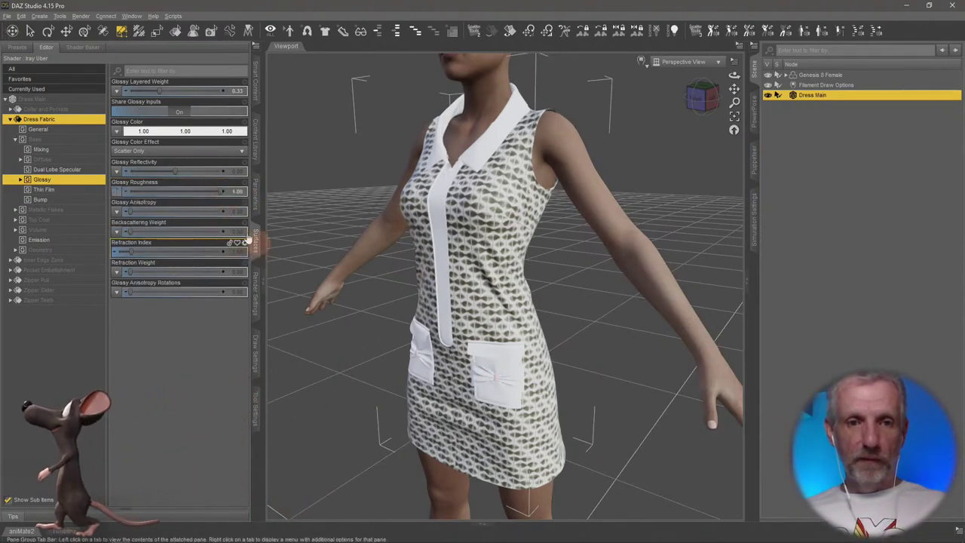
pyautogui.click(188, 204)
# - Assign Stream Dress 1U1V1_Normal.png as the Normal Map in the Bump properties of Dress Fabric
pyautogui.click(70, 201)
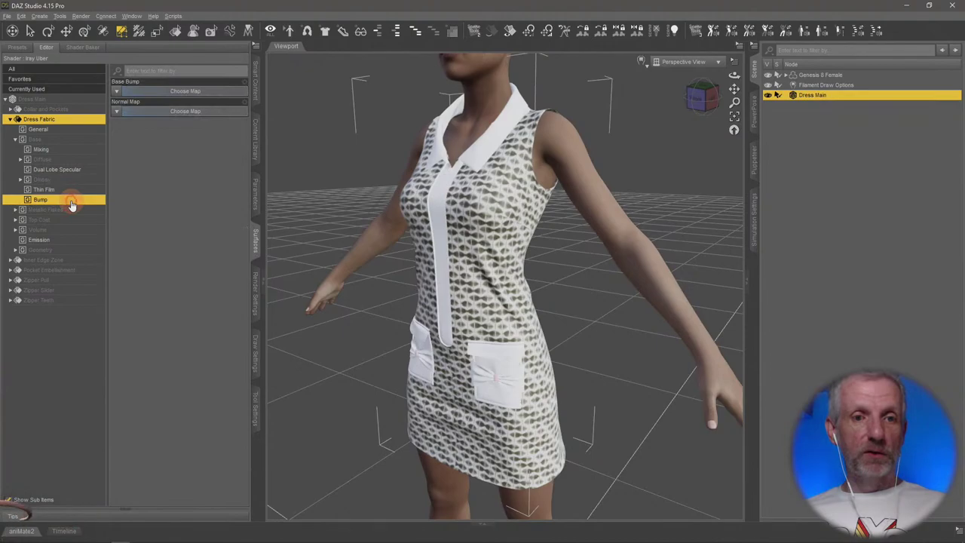
pyautogui.click(117, 111)
pyautogui.click(140, 122)
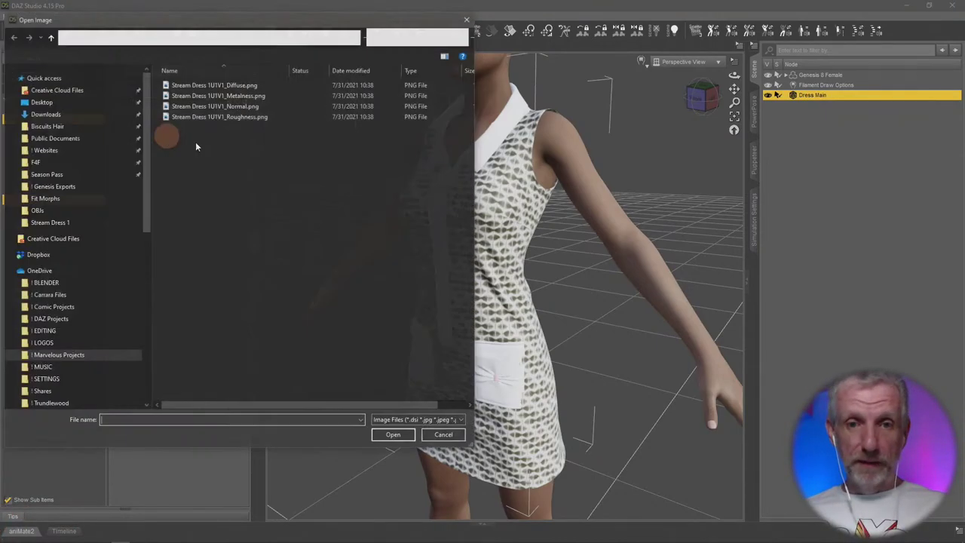
pyautogui.doubleClick(251, 107)
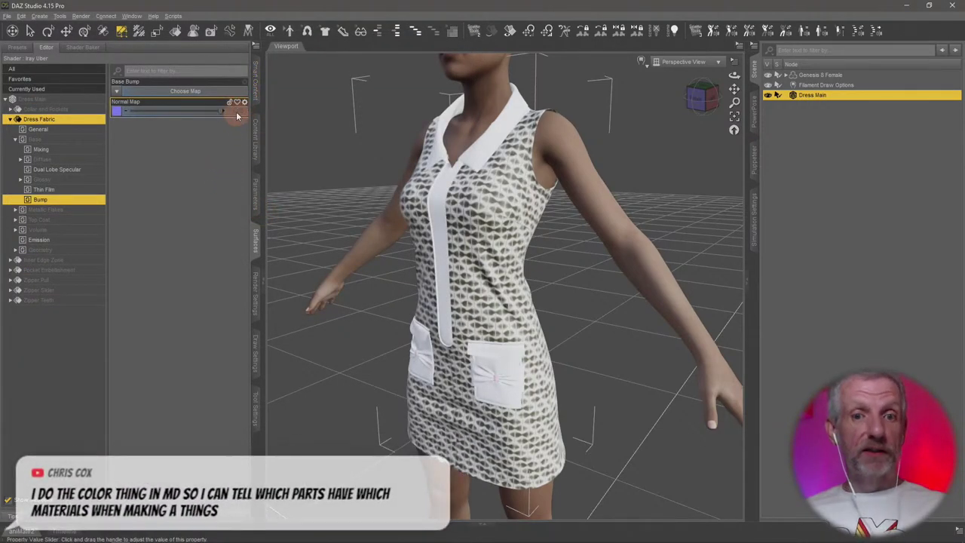
# - Assign Stream Dress 1U1V1_Metalness.png as the Metallic Flakes Weight map of Dress Fabric and inspect the dress from its side
pyautogui.click(68, 209)
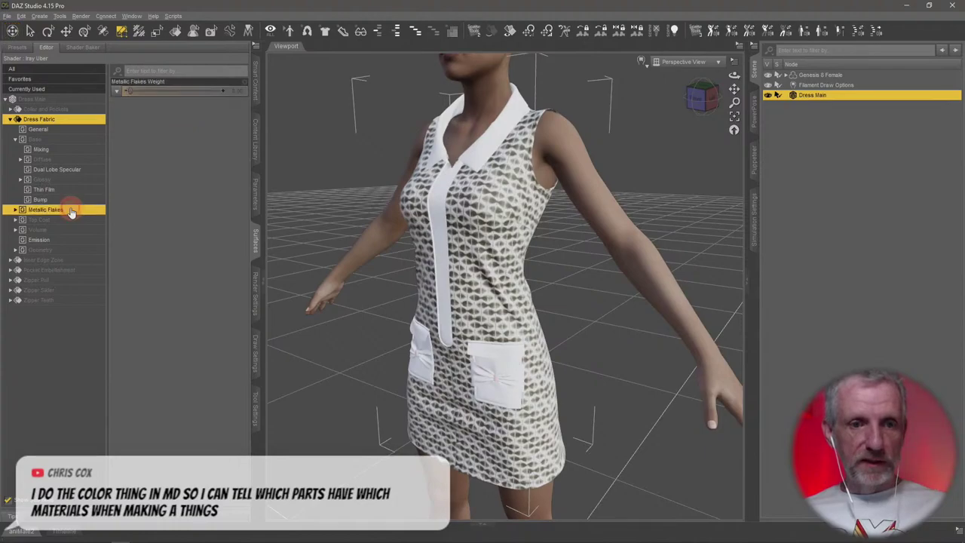
pyautogui.click(116, 91)
pyautogui.click(142, 109)
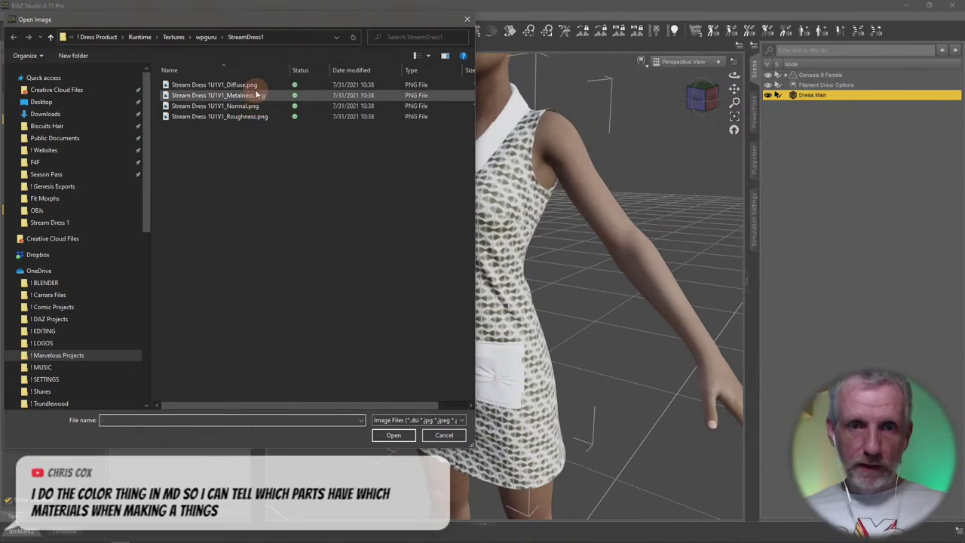
pyautogui.doubleClick(257, 96)
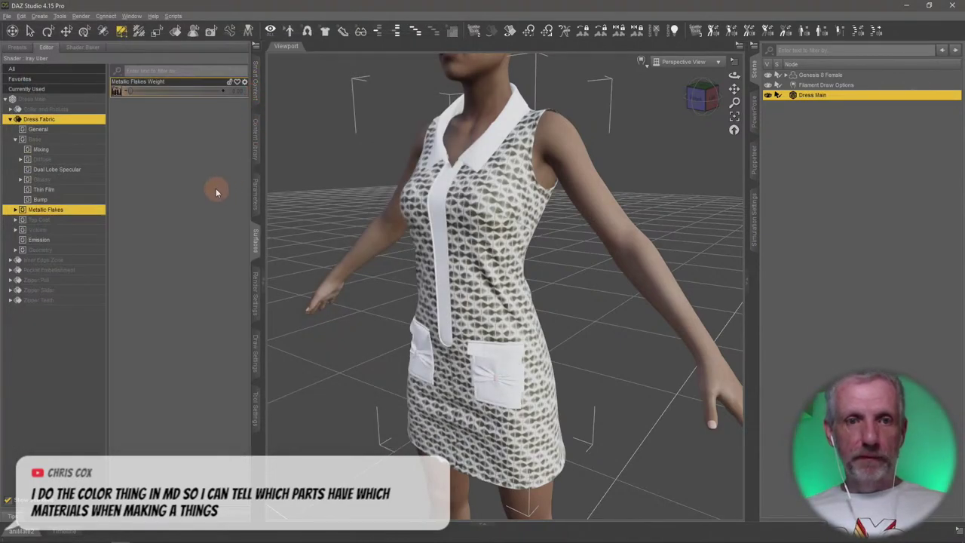
pyautogui.keyDown('alt'); pyautogui.moveTo(356, 290); pyautogui.dragTo(429, 324); pyautogui.keyUp('alt')
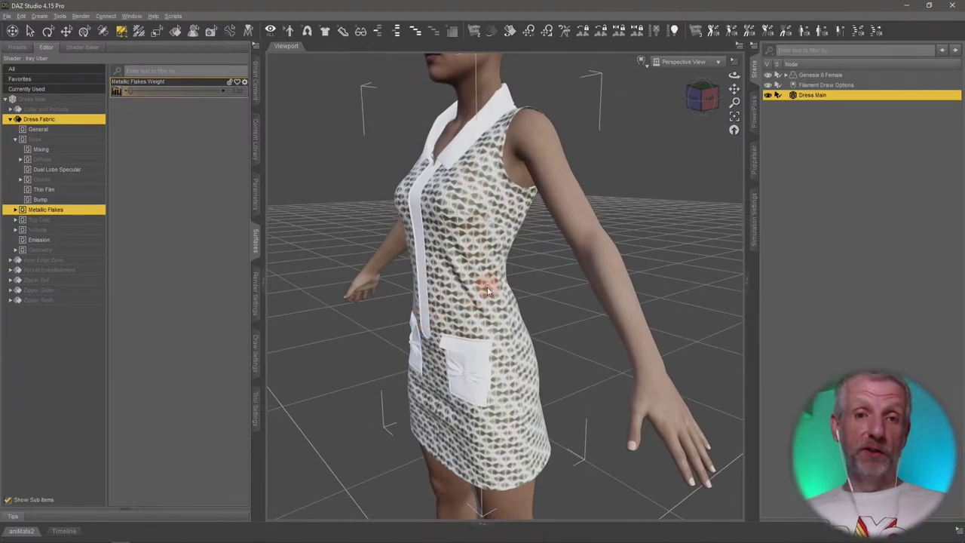
# - Copy the Dress Fabric surface and paste it onto Collar and Pockets, Inner Edge Zone, Pocket Embellishment, Zipper Pull, Zipper Slider and Zipper Teeth
pyautogui.click(10, 120)
pyautogui.rightClick(46, 120)
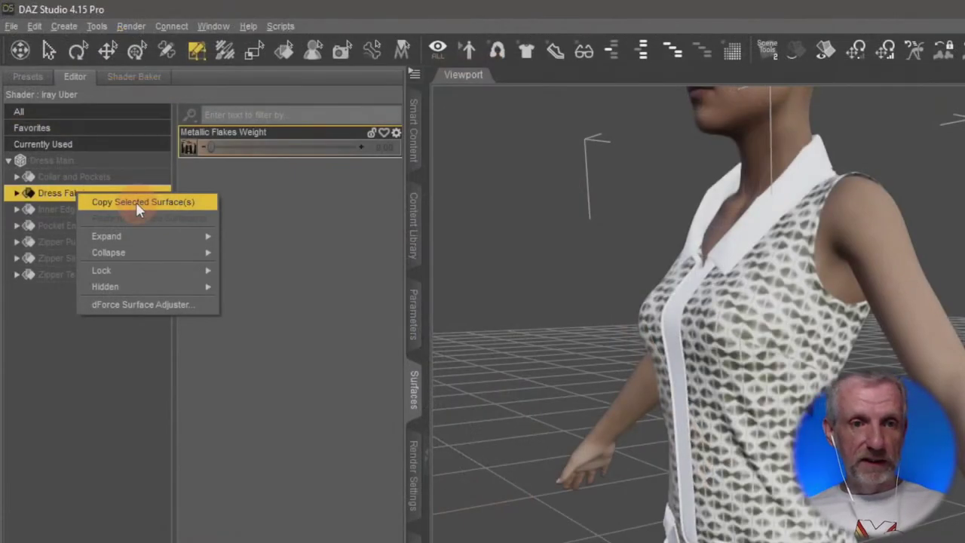
pyautogui.click(83, 124)
pyautogui.click(126, 178)
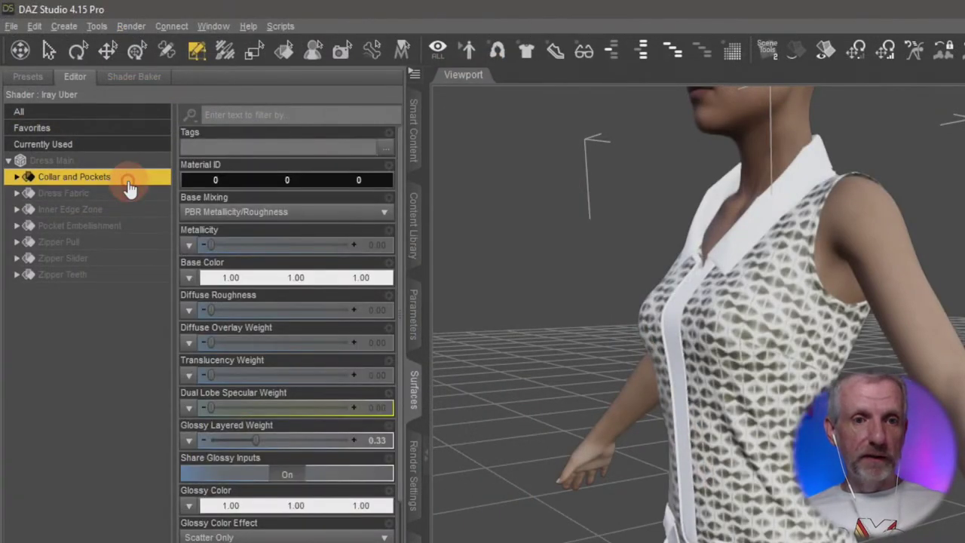
pyautogui.keyDown('ctrl'); pyautogui.click(121, 210); pyautogui.keyUp('ctrl')
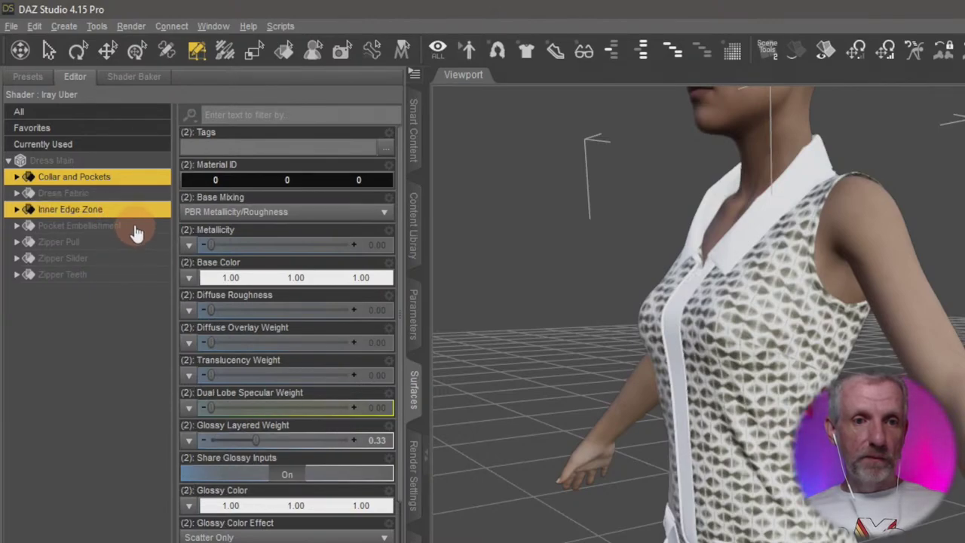
pyautogui.keyDown('ctrl'); pyautogui.click(130, 226); pyautogui.keyUp('ctrl')
pyautogui.keyDown('ctrl'); pyautogui.click(127, 242); pyautogui.keyUp('ctrl')
pyautogui.keyDown('ctrl'); pyautogui.click(115, 259); pyautogui.keyUp('ctrl')
pyautogui.keyDown('ctrl'); pyautogui.click(113, 274); pyautogui.keyUp('ctrl')
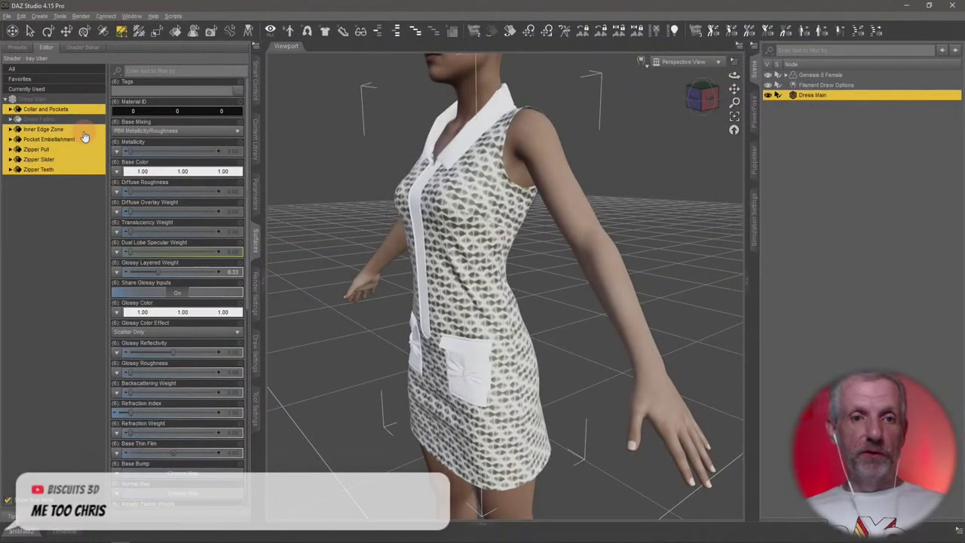
pyautogui.rightClick(141, 219)
pyautogui.click(113, 149)
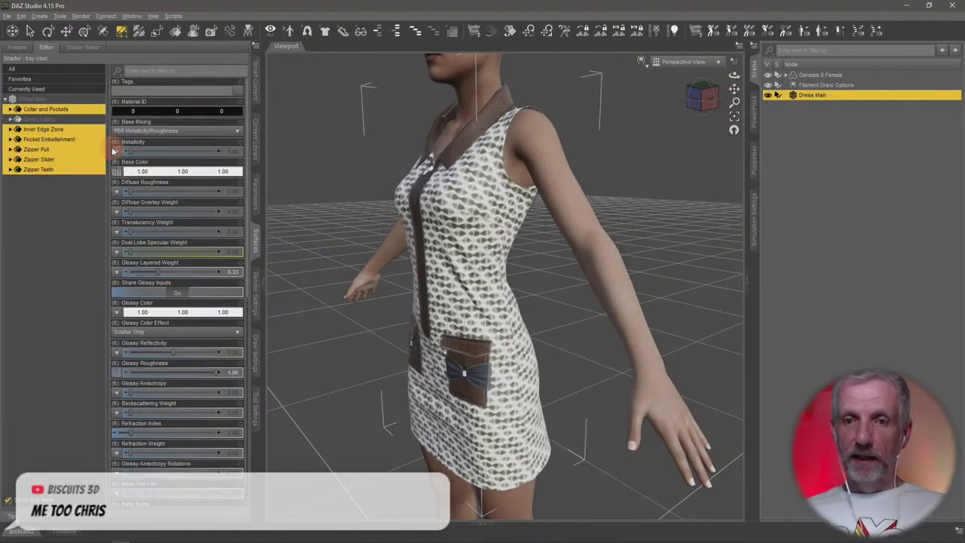
# - Inspect the textured collar, zipper and pocket bows on the dress up close and from a distance
pyautogui.moveTo(359, 368)
pyautogui.mouseDown()
pyautogui.moveTo(430, 367)
pyautogui.moveTo(394, 379)
pyautogui.moveTo(347, 369)
pyautogui.moveTo(404, 357)
pyautogui.moveTo(422, 340)
pyautogui.mouseUp()
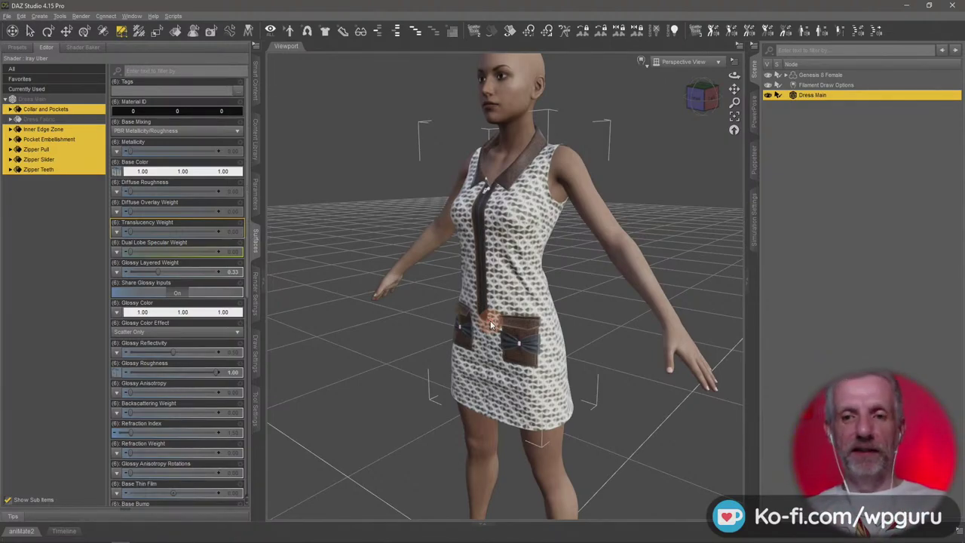
pyautogui.scroll(5, 490, 325)
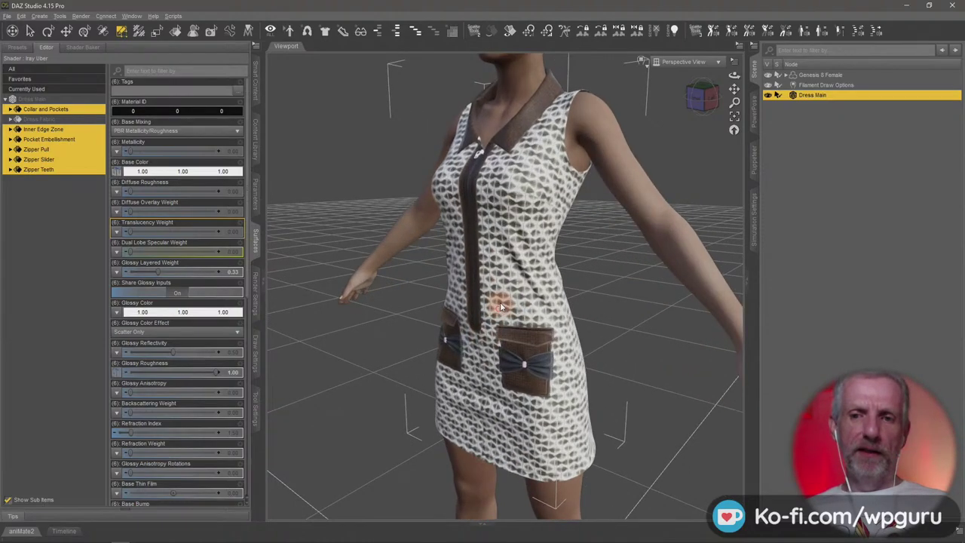
pyautogui.scroll(5, 500, 304)
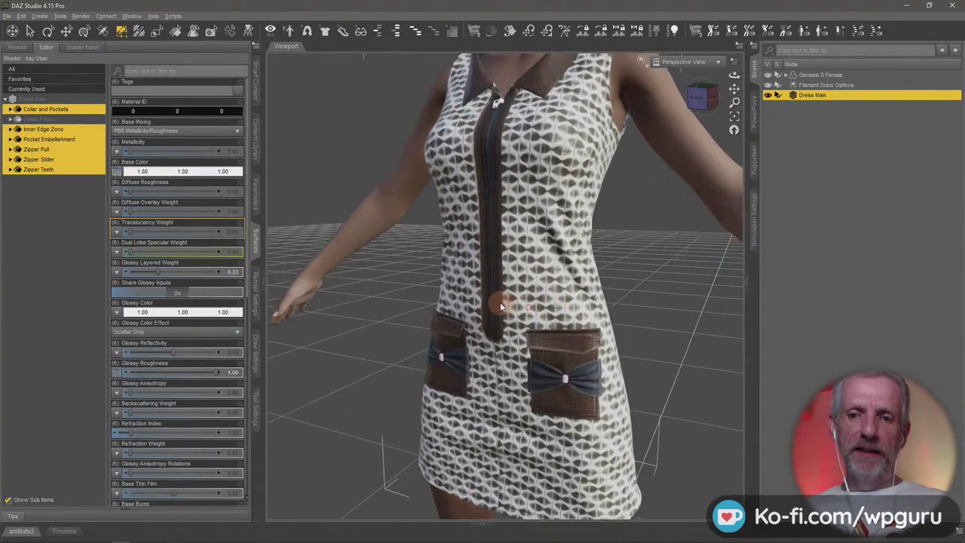
pyautogui.scroll(-8, 500, 301)
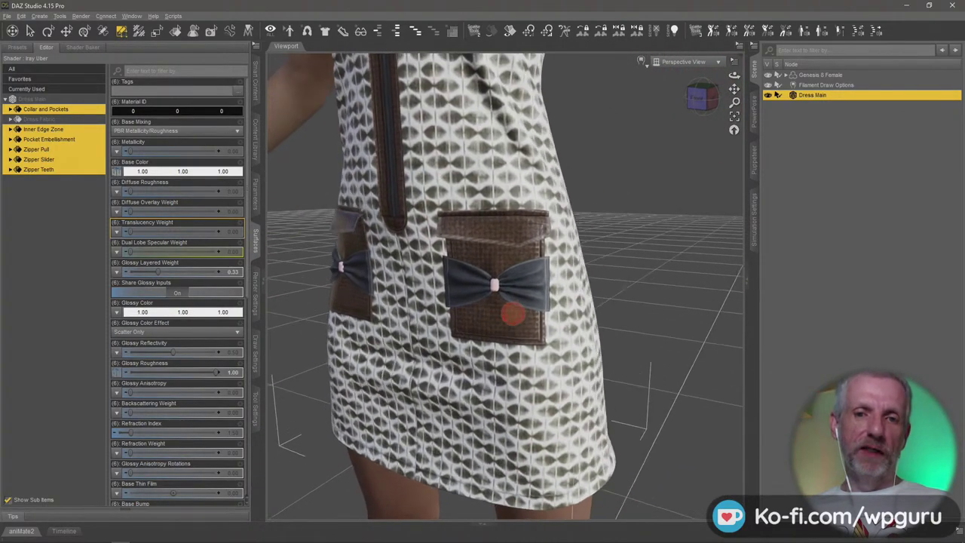
pyautogui.scroll(-5, 525, 307)
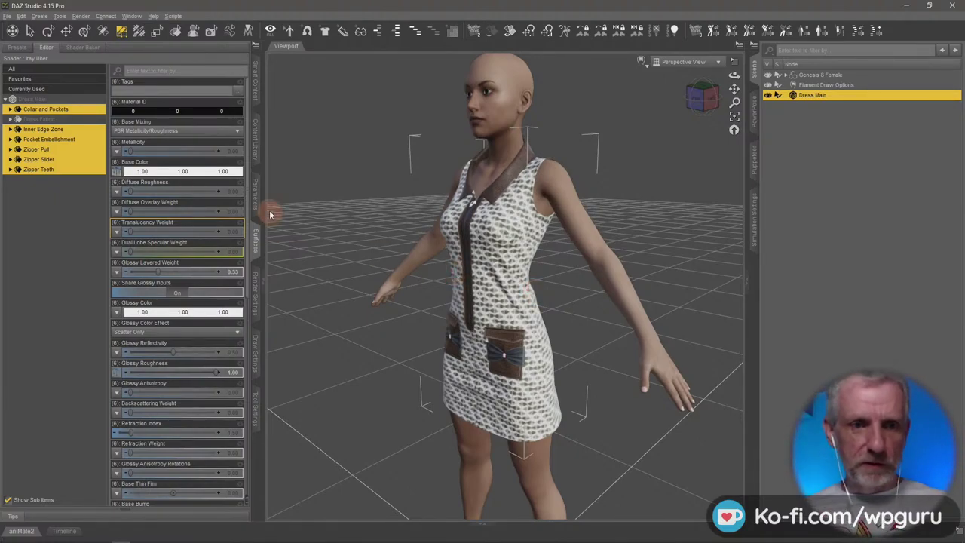
# - Set the Metallic Flakes Weight of the Dress Fabric surface to 1
pyautogui.click(88, 121)
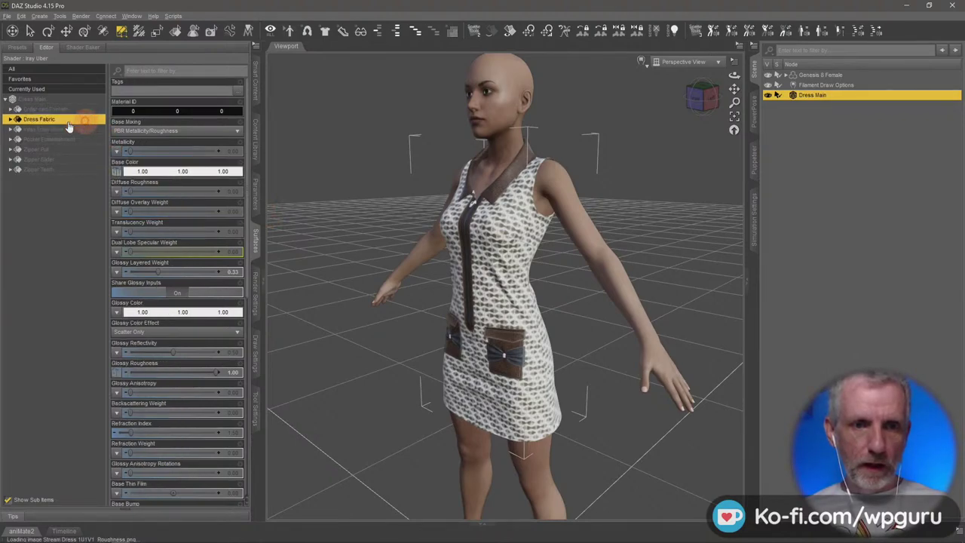
pyautogui.click(10, 119)
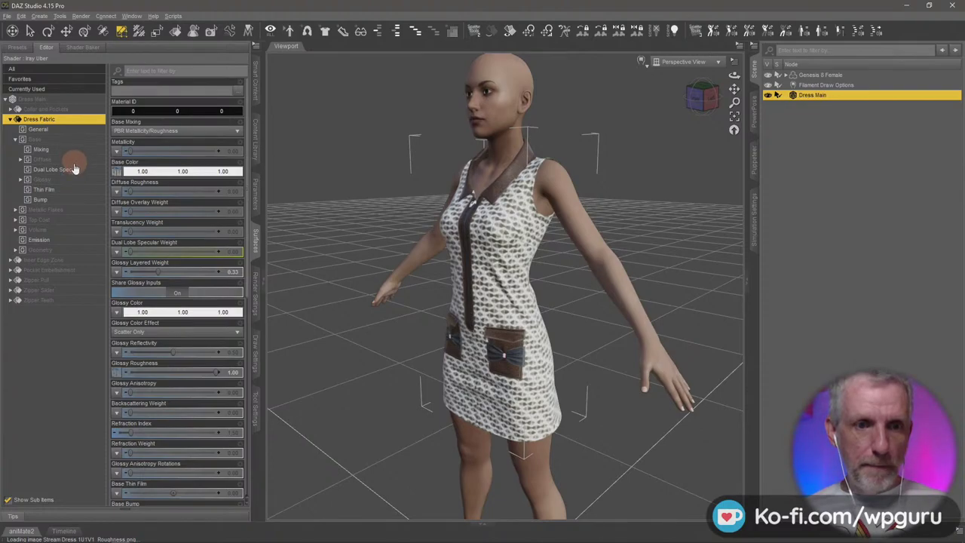
pyautogui.click(66, 211)
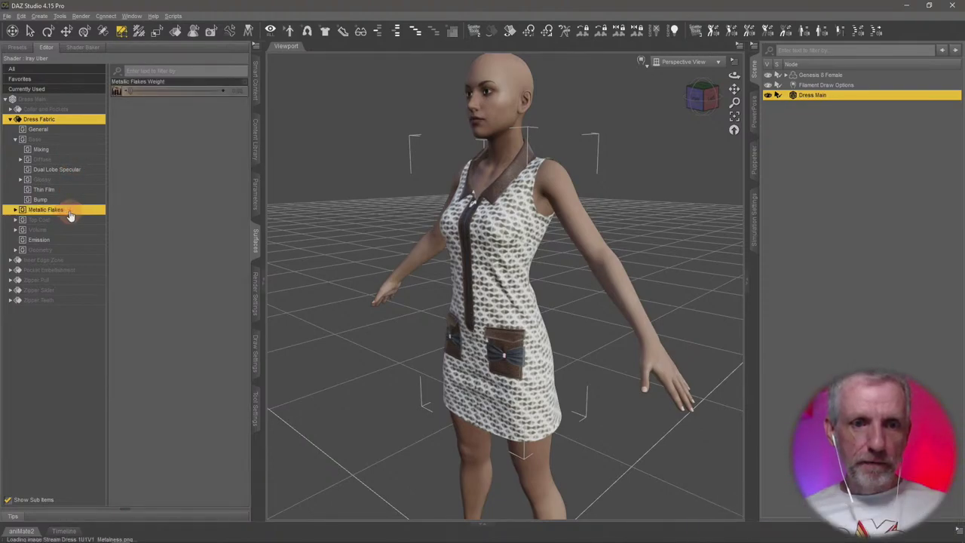
pyautogui.click(238, 91)
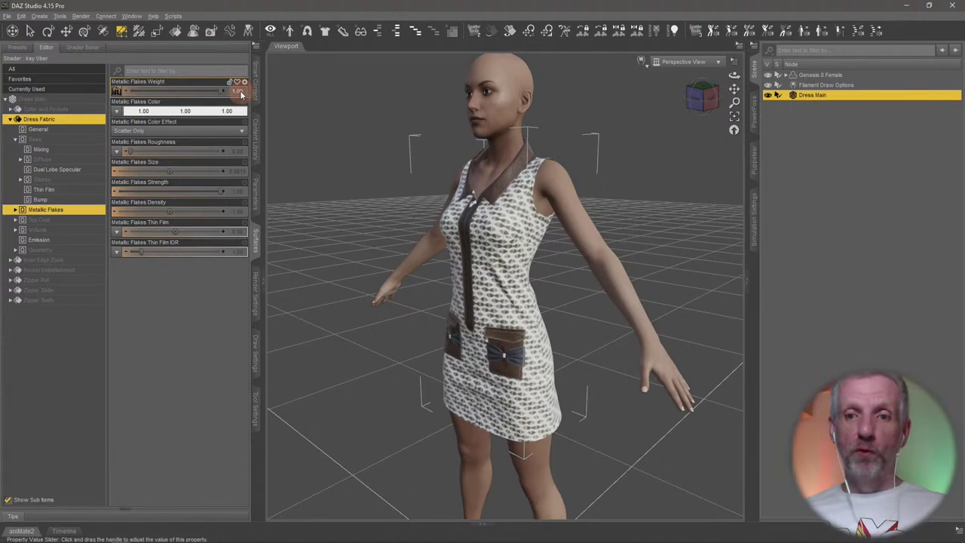
# - Copy the updated Dress Fabric surface and paste it onto all surfaces of Dress Main
pyautogui.rightClick(67, 122)
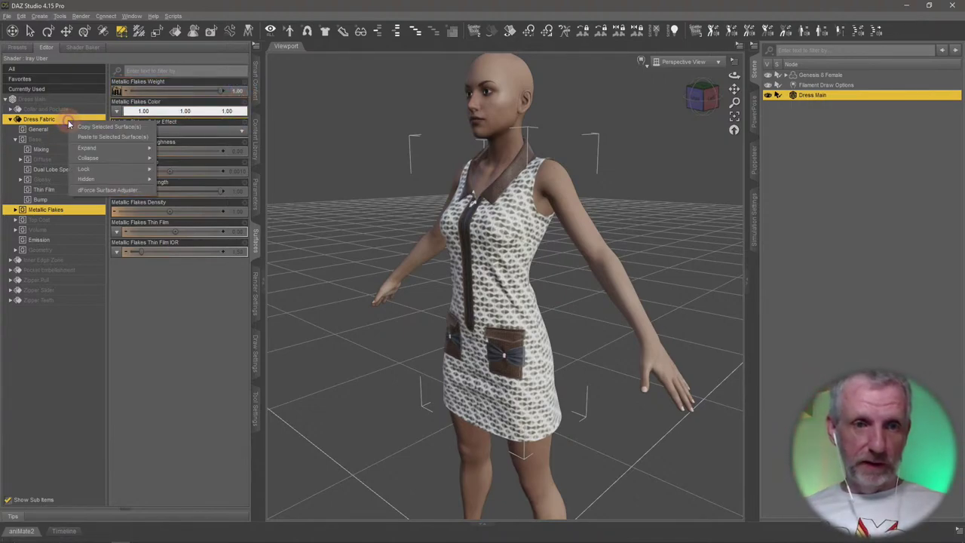
pyautogui.click(82, 126)
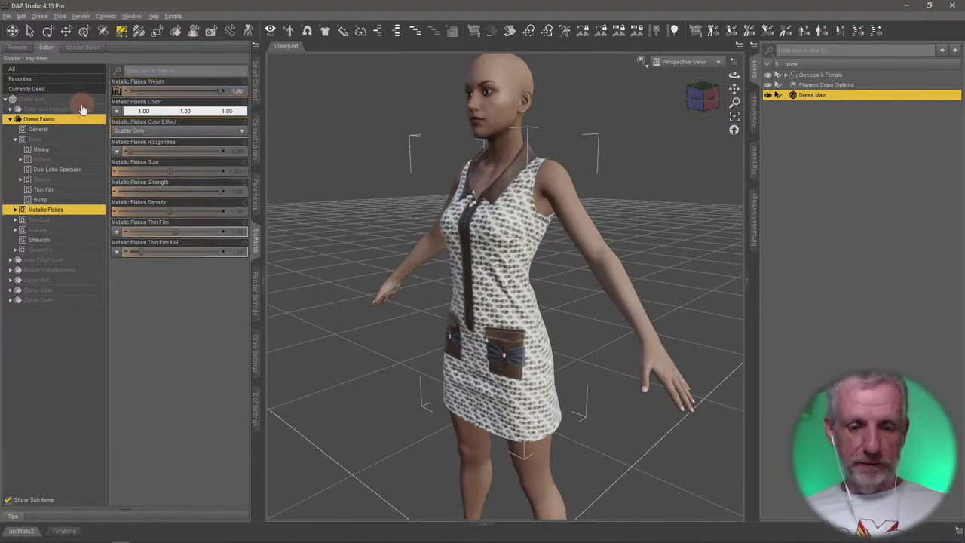
pyautogui.click(83, 109)
pyautogui.rightClick(80, 111)
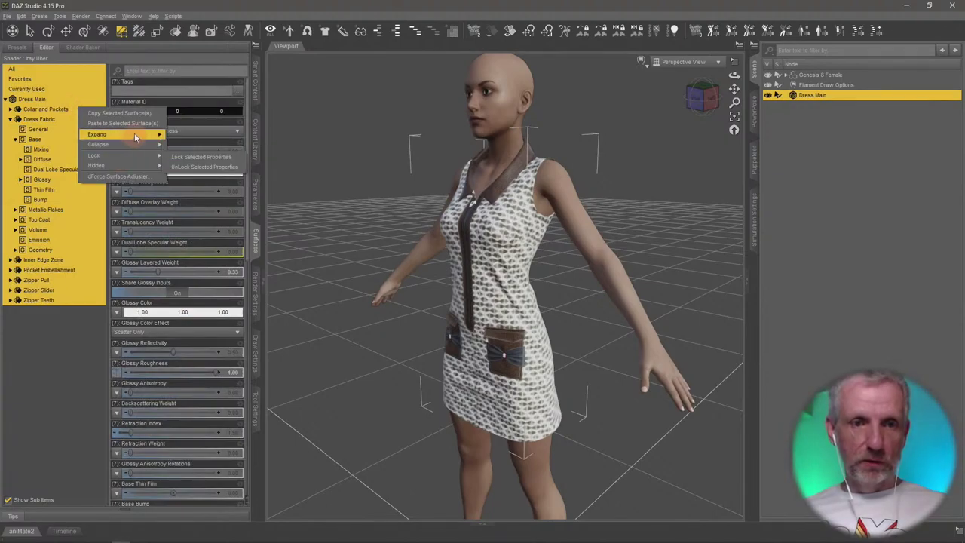
pyautogui.click(140, 128)
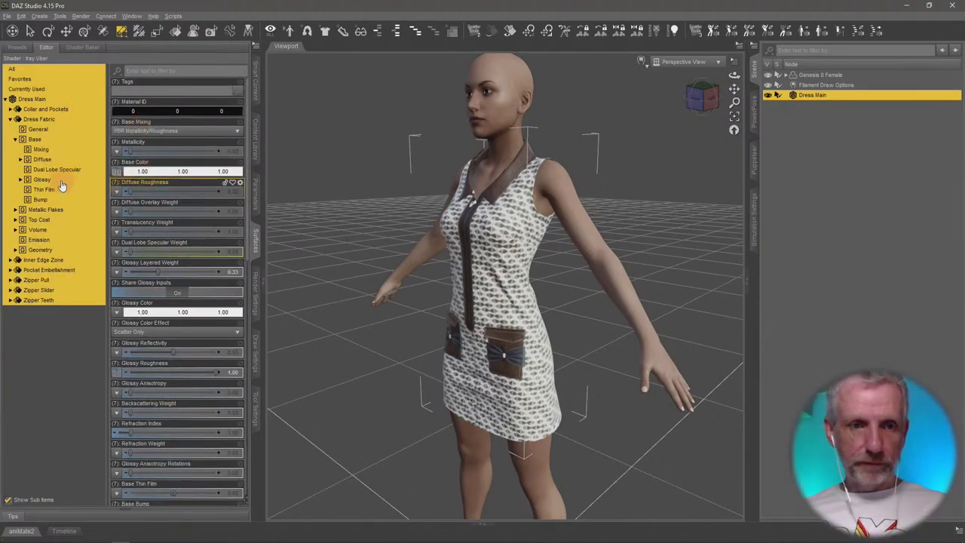
# - Check the Metallic Flakes properties of the Pocket Embellishment surface
pyautogui.click(13, 120)
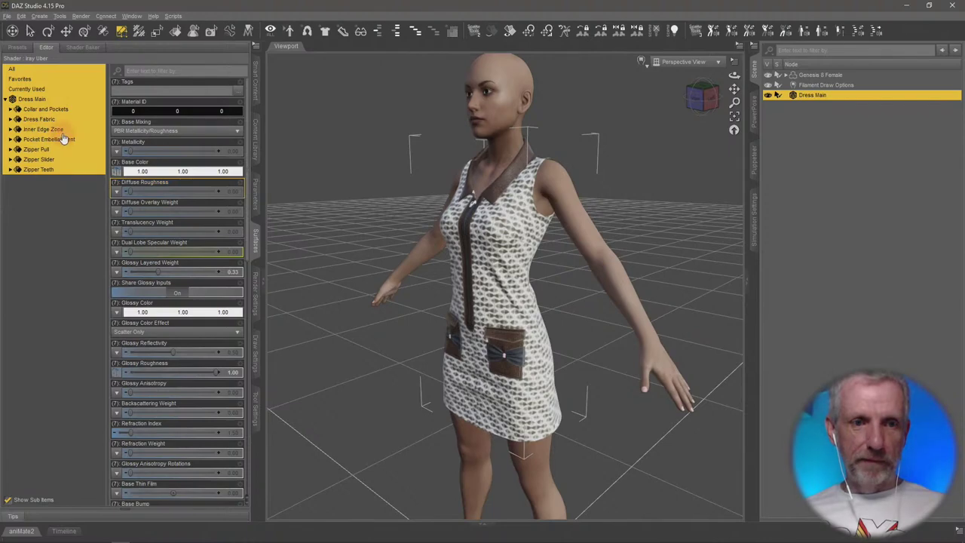
pyautogui.click(66, 140)
pyautogui.doubleClick(72, 141)
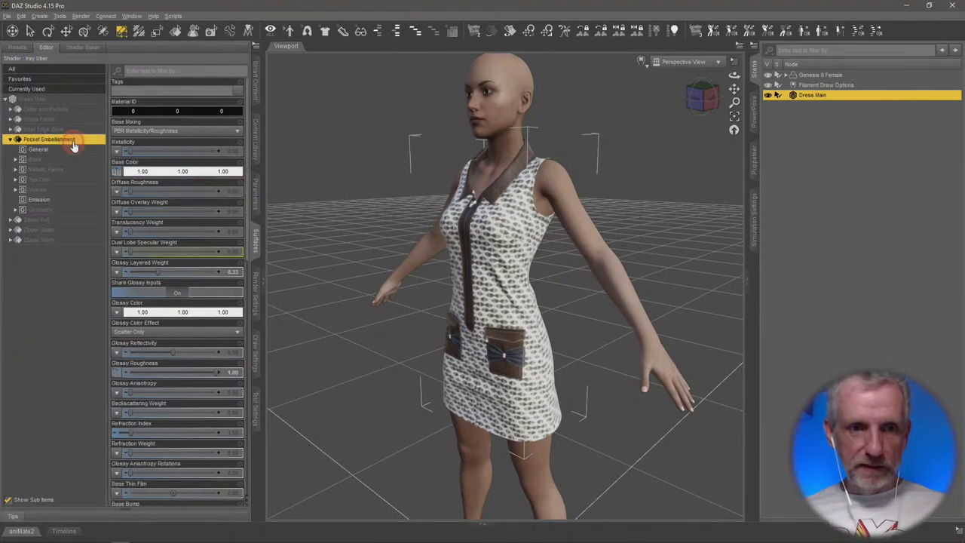
pyautogui.click(74, 169)
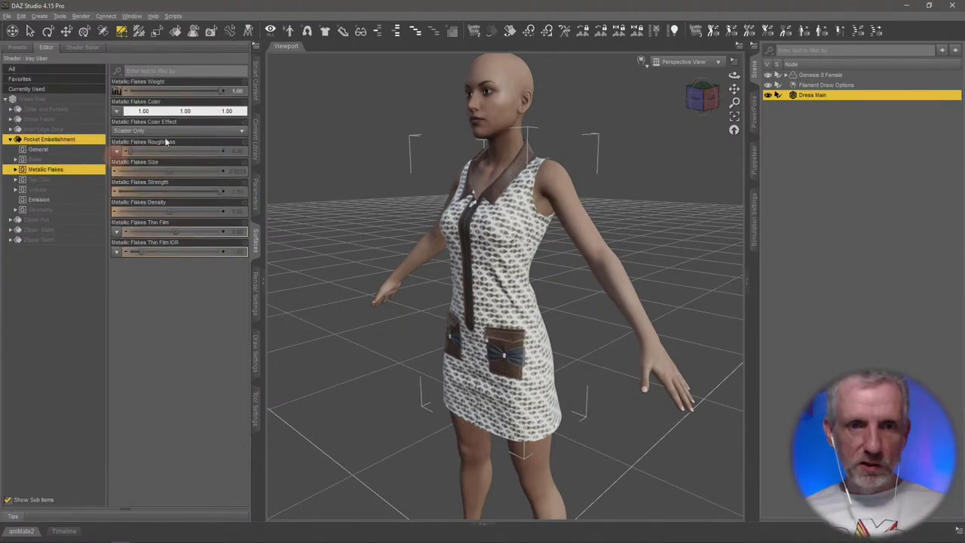
pyautogui.click(9, 141)
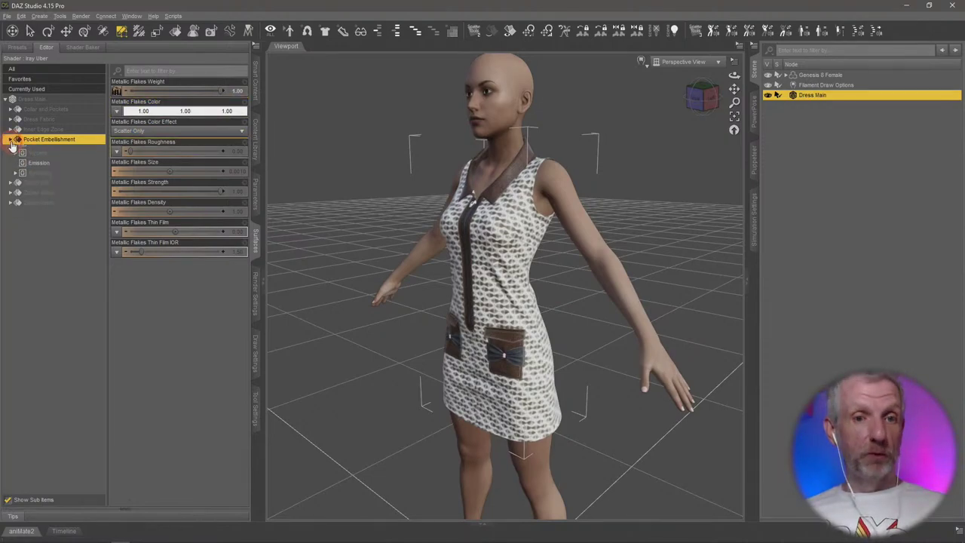
# - Turn off Generate Texture Mipmaps for the Filament Draw Options node and view the dressed figure from above
pyautogui.keyDown('alt'); pyautogui.moveTo(423, 242); pyautogui.dragTo(363, 196); pyautogui.keyUp('alt')
pyautogui.click(824, 84)
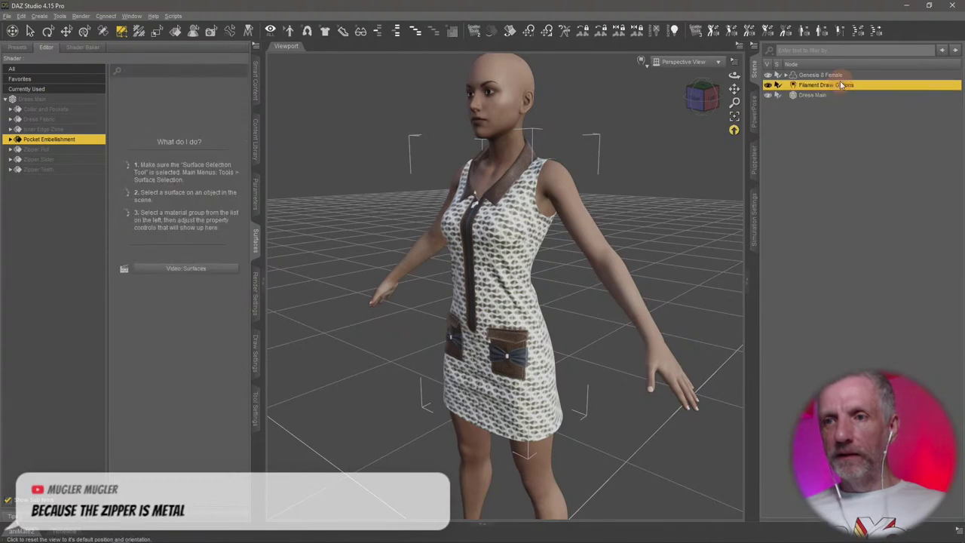
pyautogui.click(256, 195)
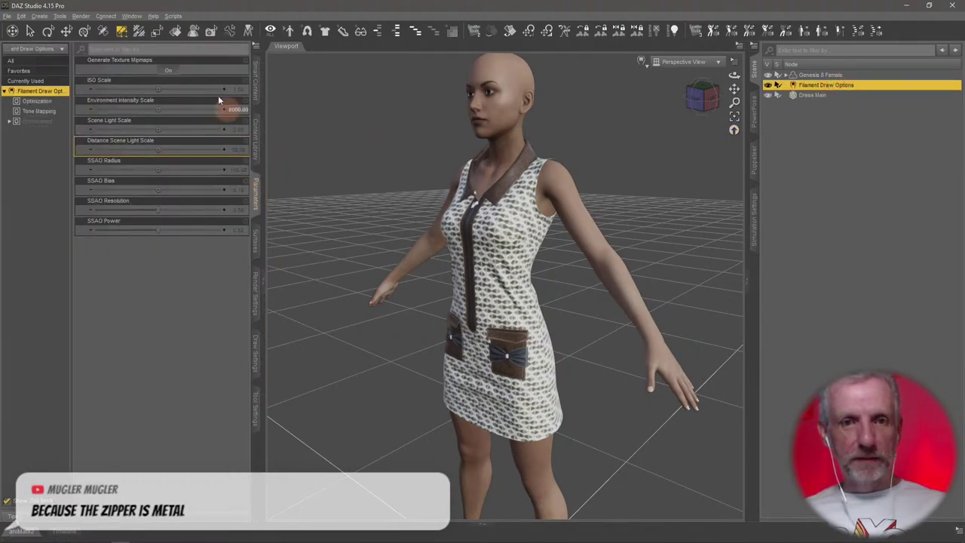
pyautogui.click(168, 71)
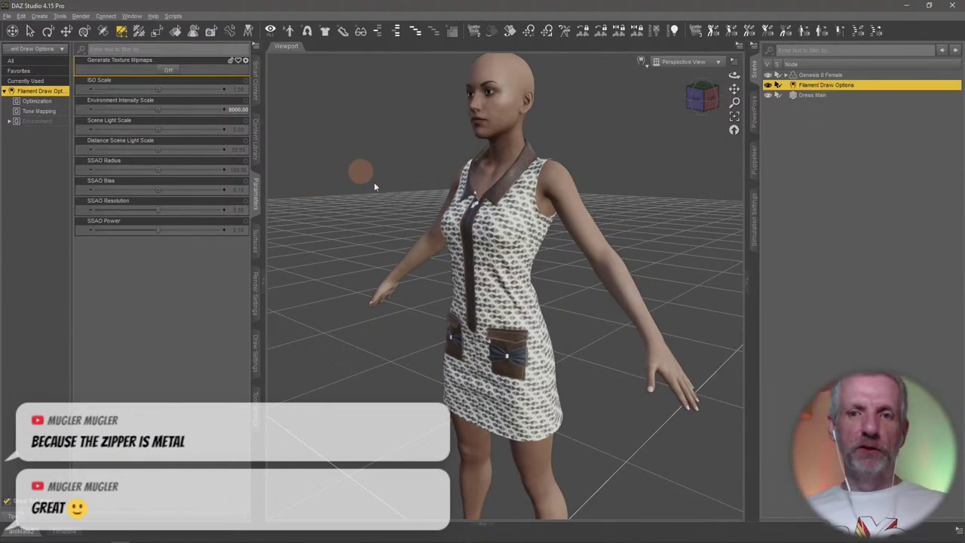
pyautogui.moveTo(510, 210)
pyautogui.keyDown('alt'); pyautogui.mouseDown()
pyautogui.moveTo(512, 267)
pyautogui.moveTo(510, 210)
pyautogui.mouseUp(); pyautogui.keyUp('alt')
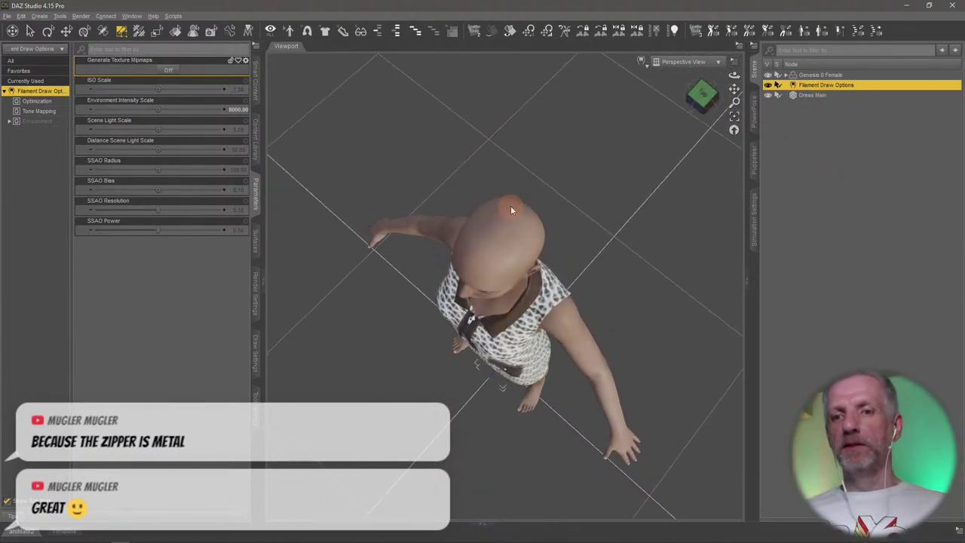
# - Turn Generate Texture Mipmaps on to compare the dress pattern at a distance, and switch it off again
pyautogui.click(168, 70)
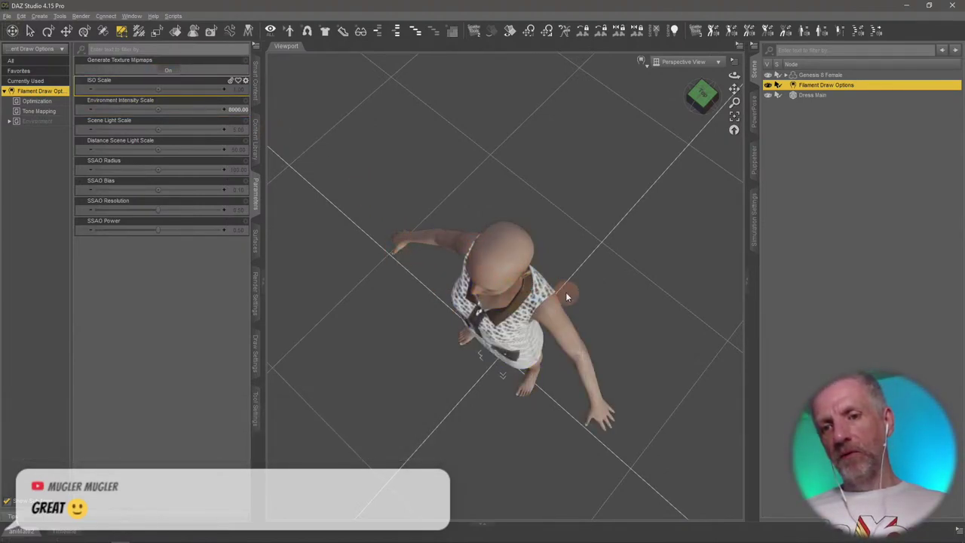
pyautogui.keyDown('alt'); pyautogui.moveTo(566, 297); pyautogui.dragTo(569, 294); pyautogui.keyUp('alt')
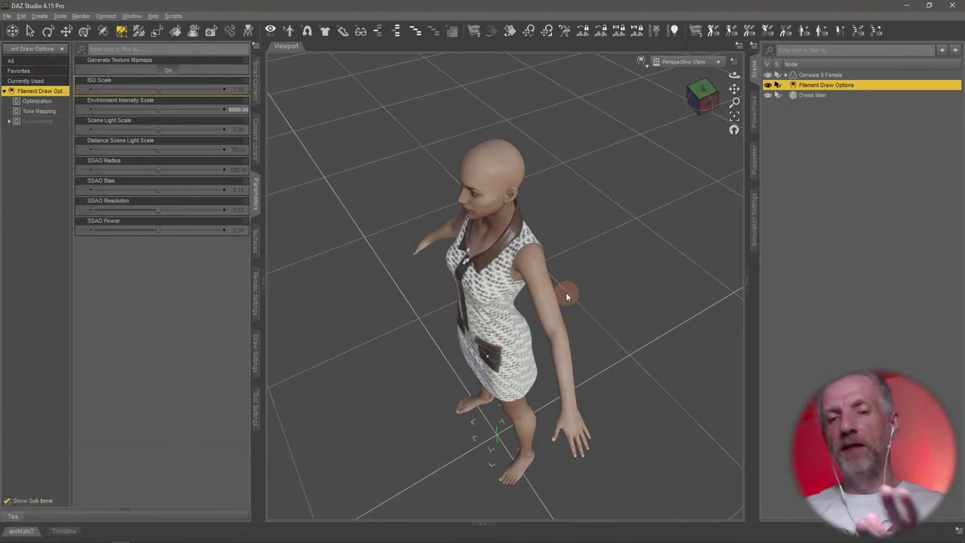
pyautogui.moveTo(565, 294)
pyautogui.mouseDown()
pyautogui.moveTo(555, 290)
pyautogui.moveTo(571, 276)
pyautogui.moveTo(561, 297)
pyautogui.mouseUp()
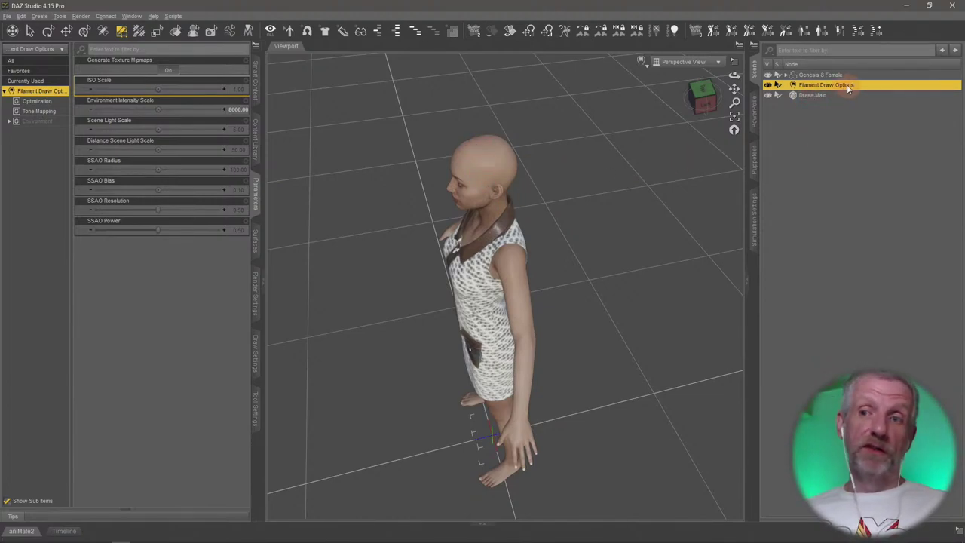
pyautogui.click(168, 71)
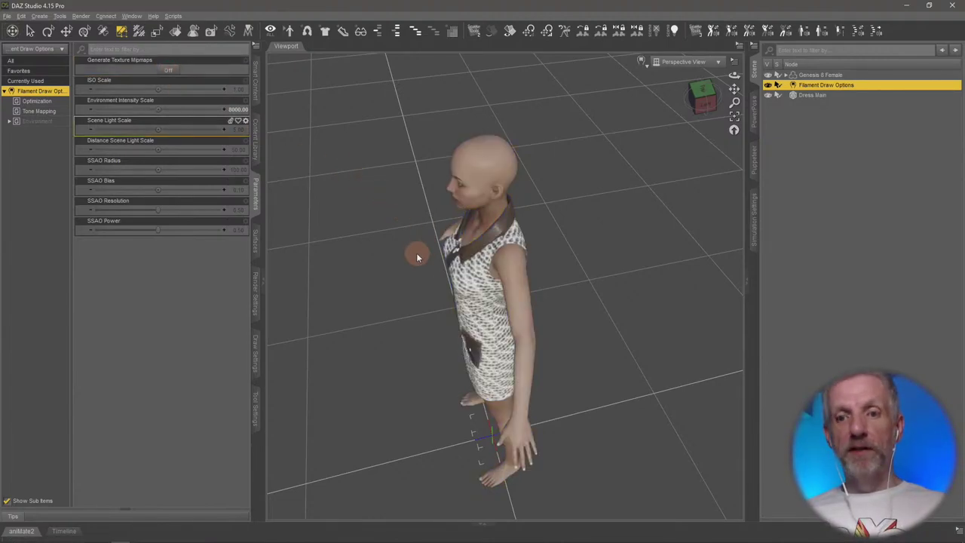
pyautogui.moveTo(416, 254); pyautogui.dragTo(392, 261)
pyautogui.scroll(3, 416, 252)
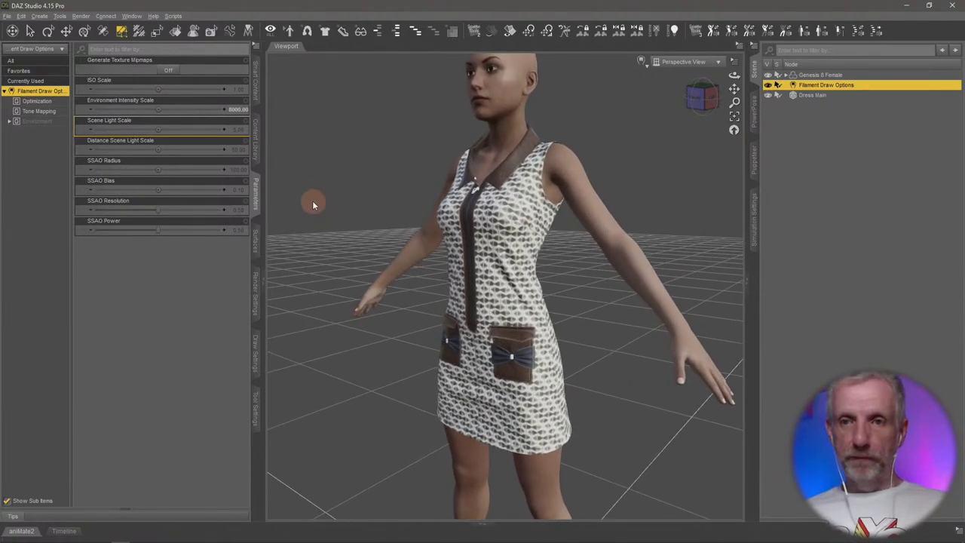
# - Start saving the scene to a new file and browse to the Stream Dress 1 folder inside the Marvelous Projects directory
pyautogui.click(7, 16)
pyautogui.click(167, 90)
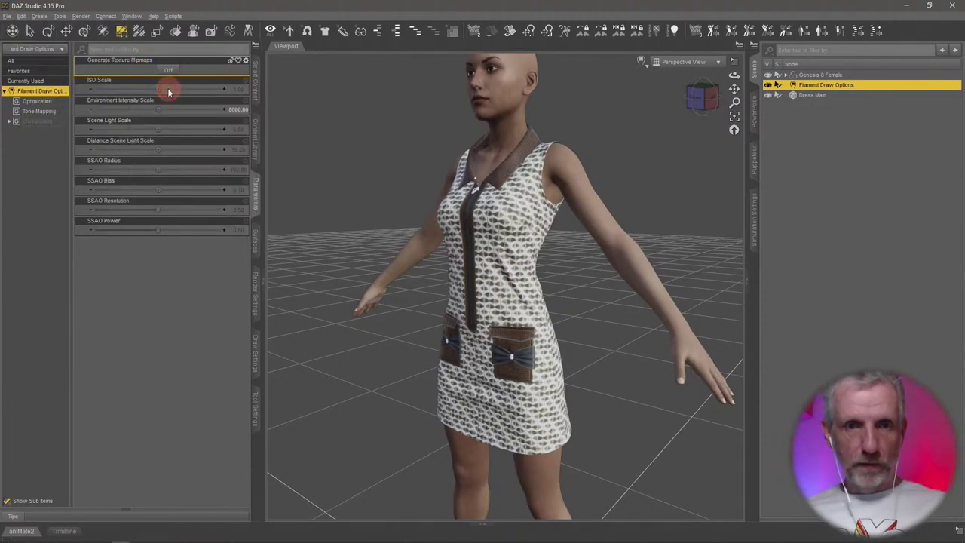
pyautogui.click(133, 37)
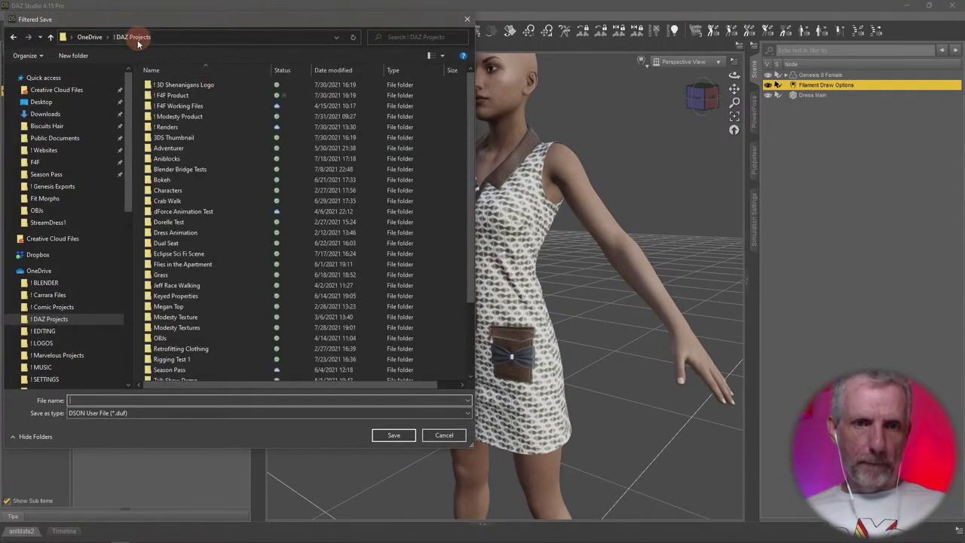
pyautogui.click(89, 37)
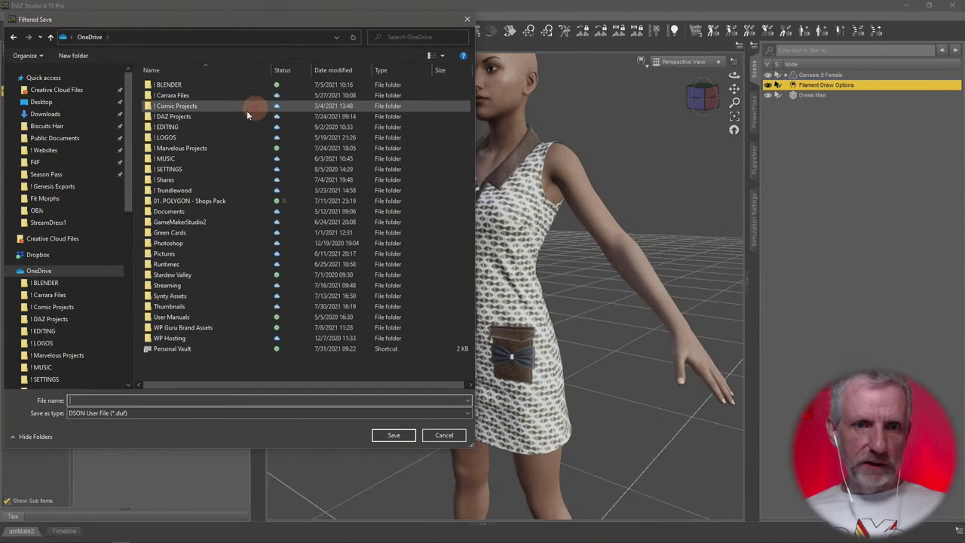
pyautogui.doubleClick(204, 149)
pyautogui.doubleClick(199, 84)
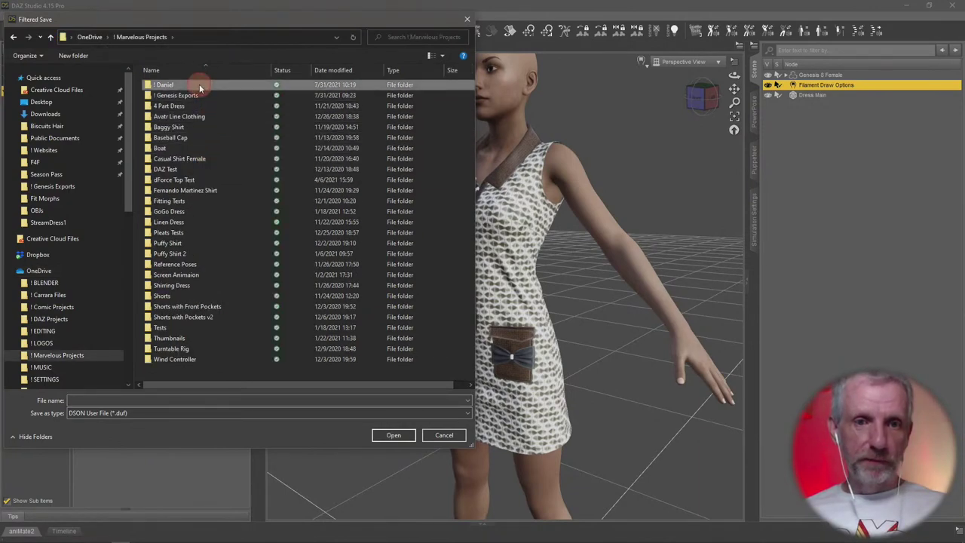
pyautogui.doubleClick(201, 106)
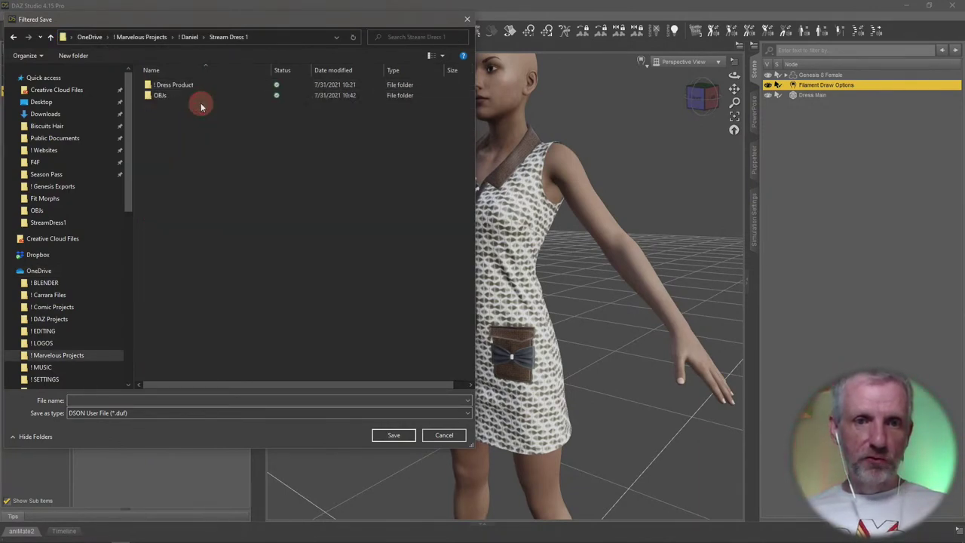
# - Create a new folder named DAZ Scenes inside the Stream Dress 1 folder
pyautogui.rightClick(189, 222)
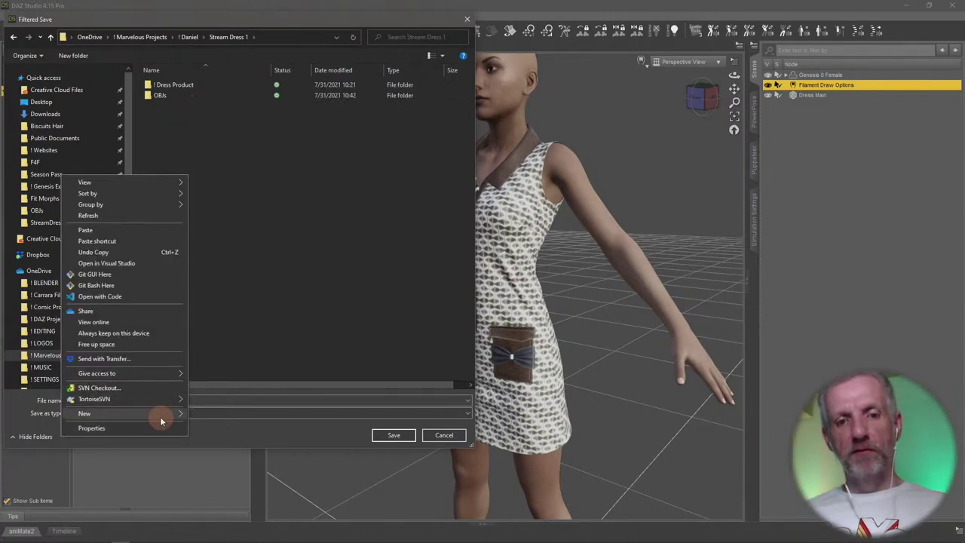
pyautogui.moveTo(163, 413)
pyautogui.click(209, 419)
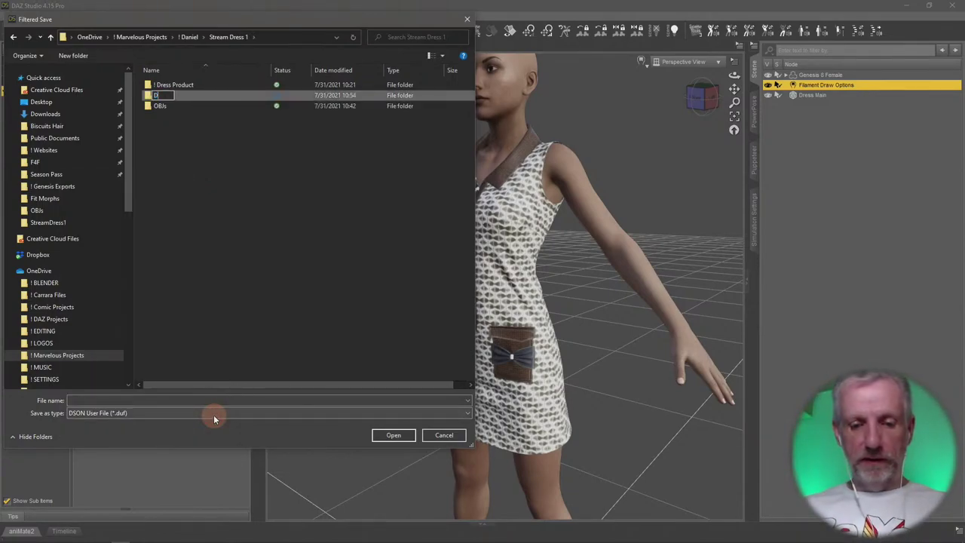
pyautogui.write('DAZ Scenes')
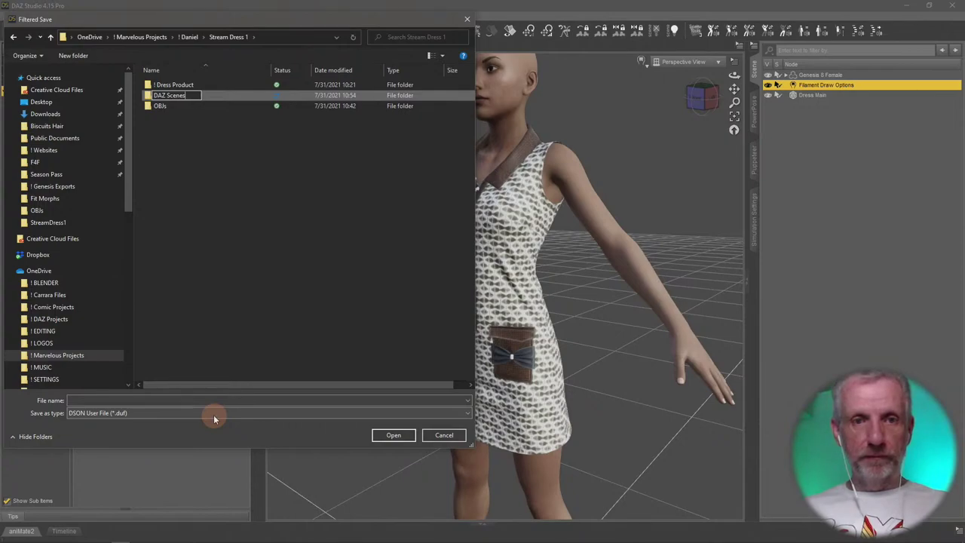
pyautogui.press('Return')
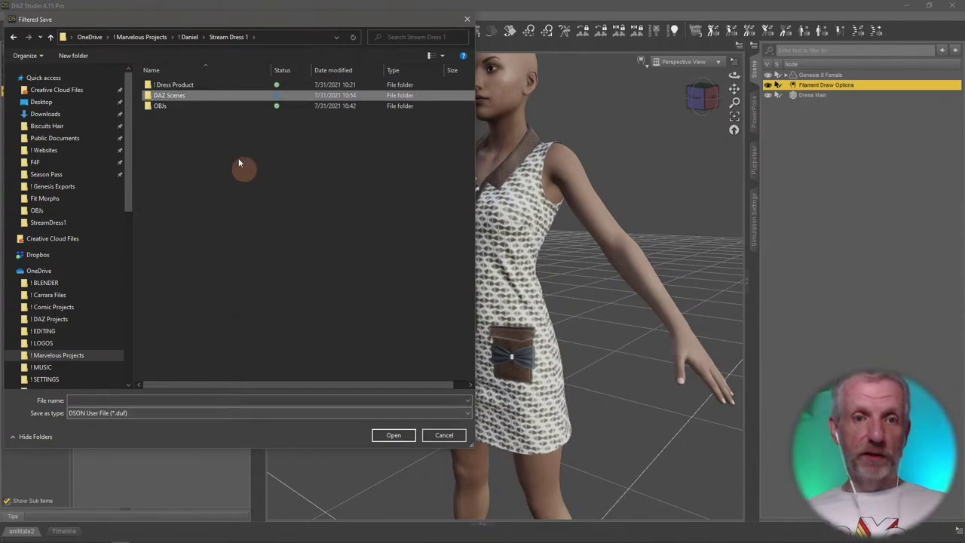
# - Save the scene in the DAZ Scenes folder as Stream Dress v1
pyautogui.doubleClick(187, 96)
pyautogui.click(214, 401)
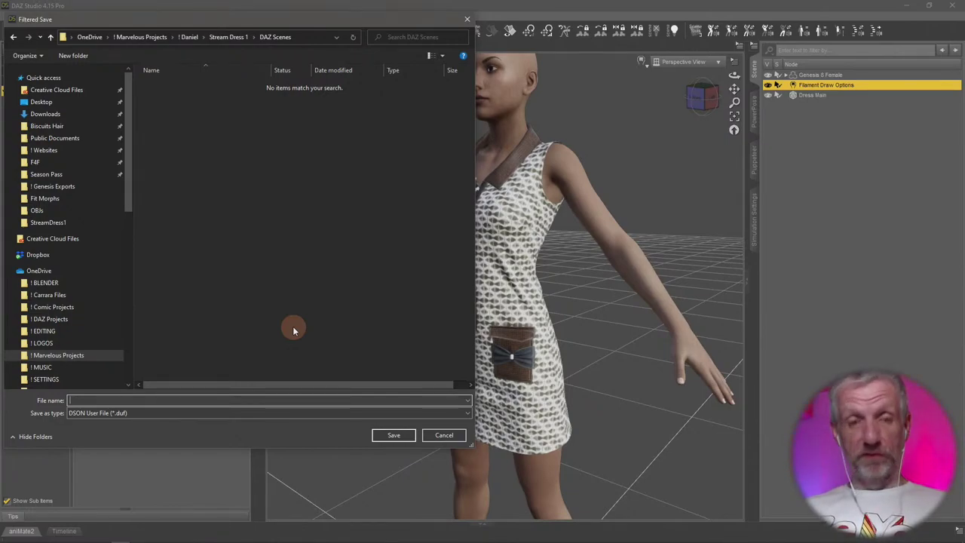
pyautogui.write('Str')
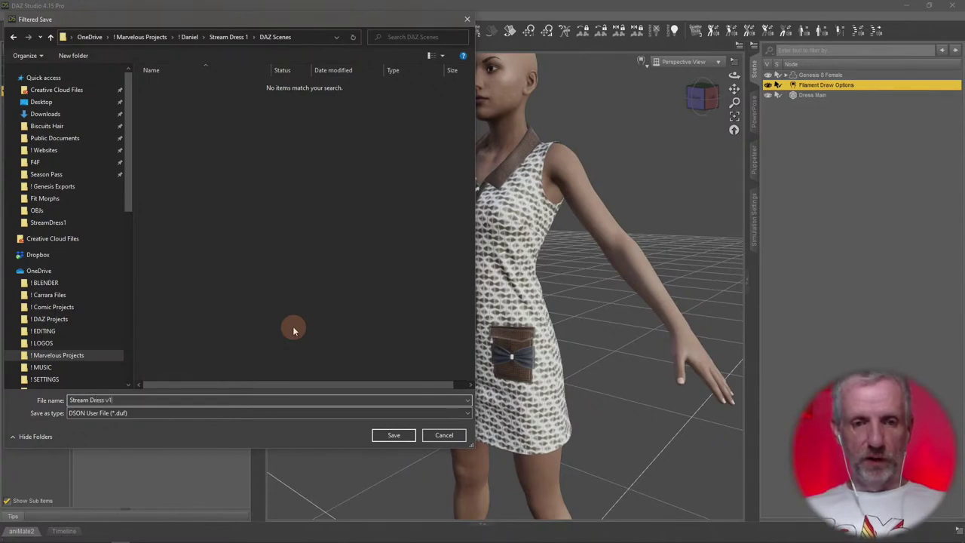
pyautogui.write('eam Dress v1')
pyautogui.press('Return')
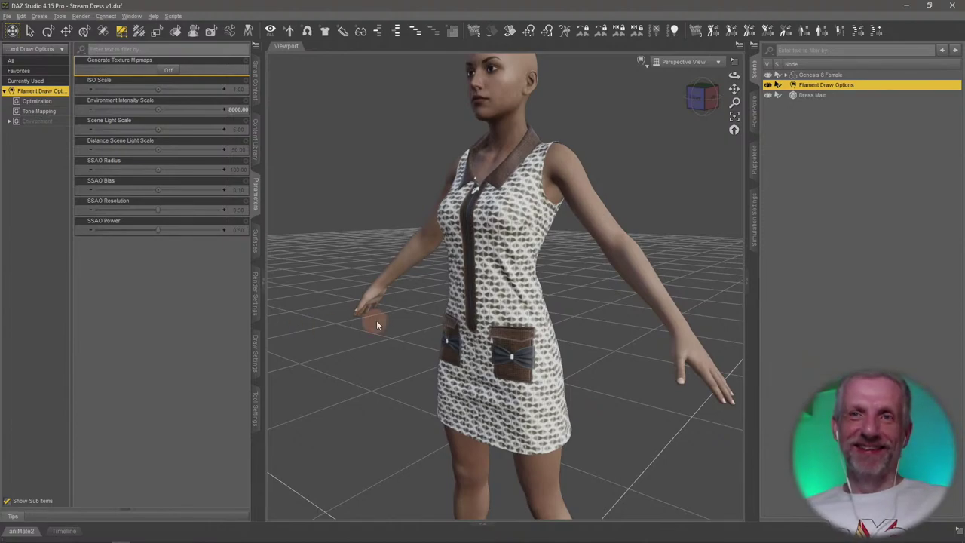
# - Apply ADPose 03 from Adventure Poses and Props for Genesis 8 Female to the figure to test whether the dress follows
pyautogui.moveTo(433, 315); pyautogui.dragTo(435, 320)
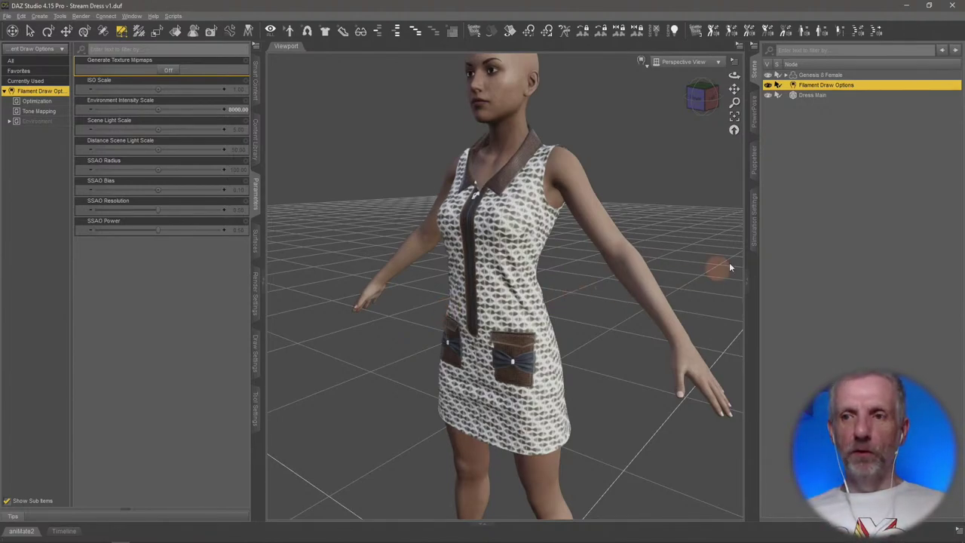
pyautogui.click(829, 96)
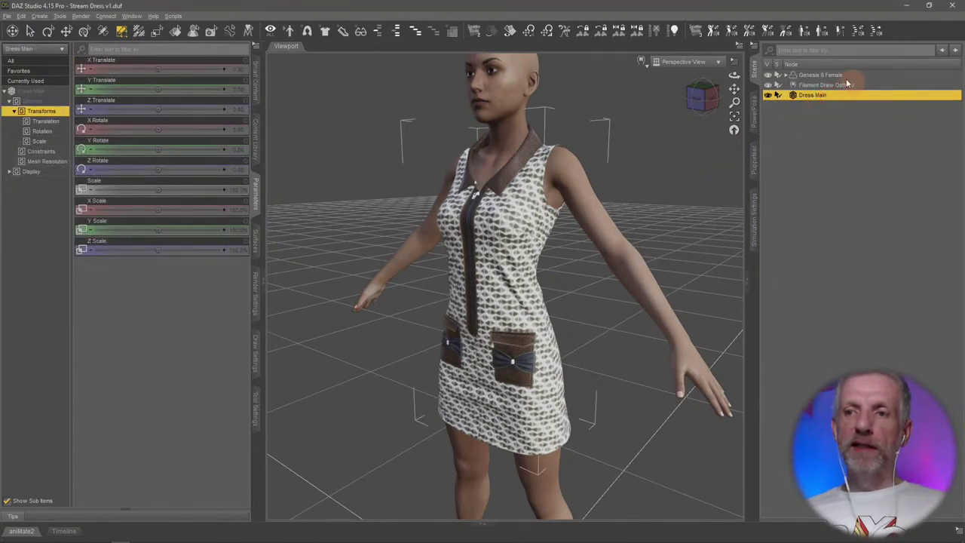
pyautogui.click(829, 75)
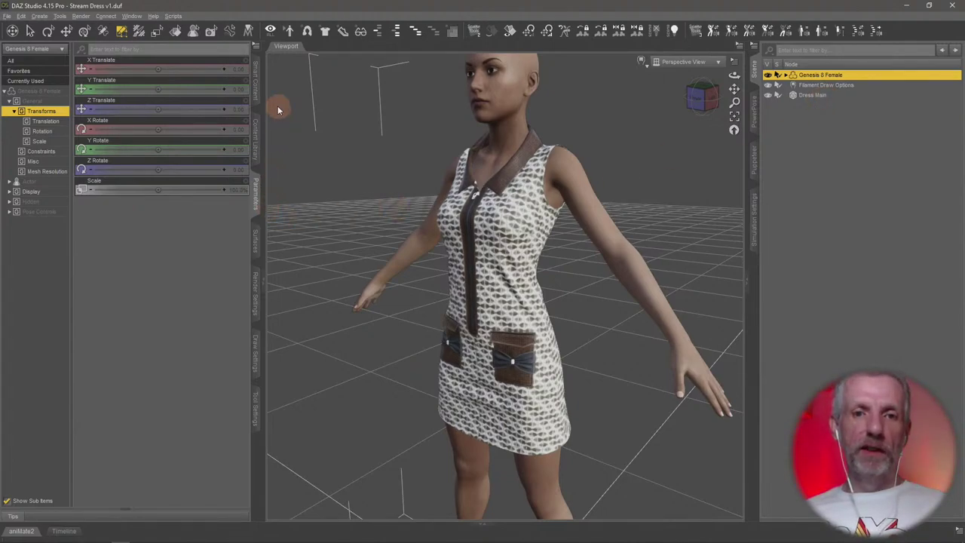
pyautogui.click(254, 81)
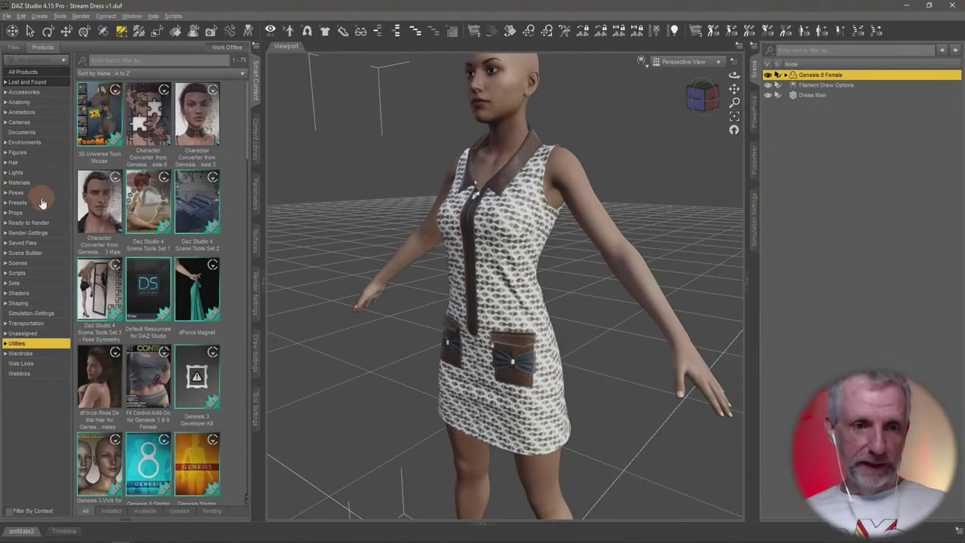
pyautogui.click(45, 194)
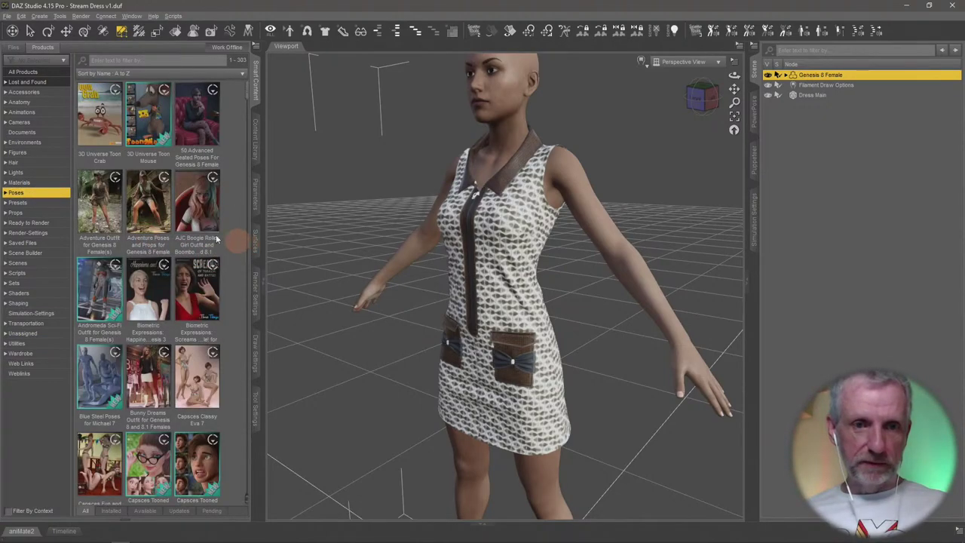
pyautogui.doubleClick(151, 218)
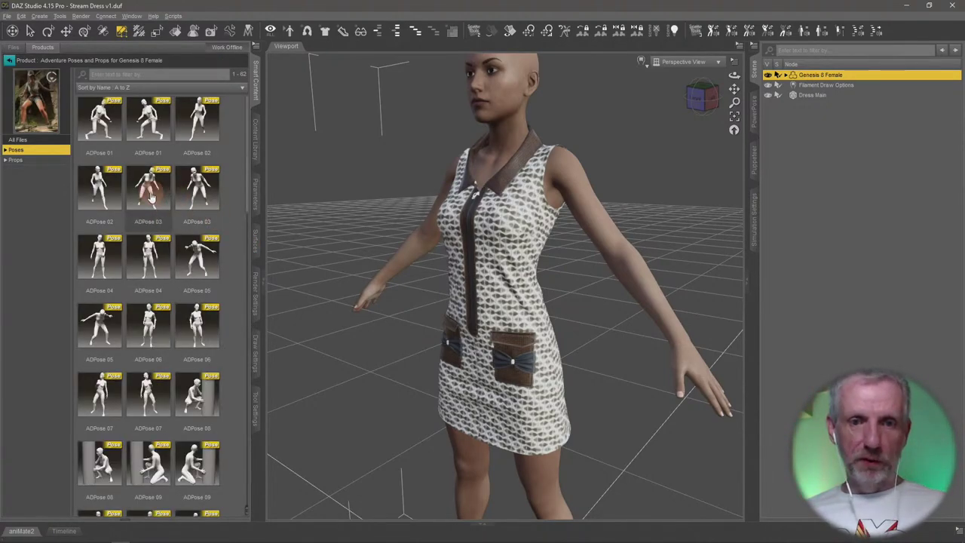
pyautogui.doubleClick(150, 195)
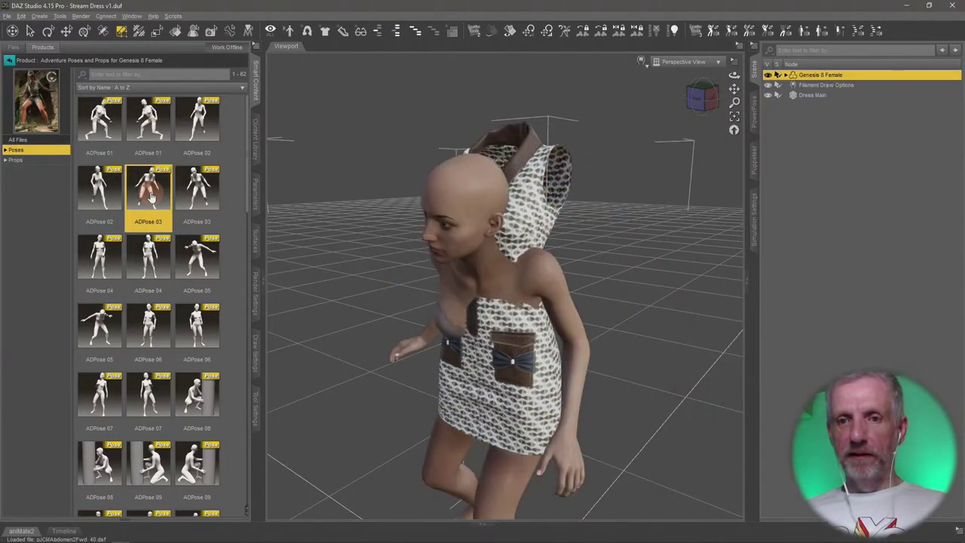
# - Undo the pose applied to Genesis 8 Female
pyautogui.moveTo(615, 302)
pyautogui.keyDown('alt'); pyautogui.mouseDown()
pyautogui.moveTo(598, 297)
pyautogui.moveTo(614, 299)
pyautogui.mouseUp(); pyautogui.keyUp('alt')
pyautogui.hotkey('ctrl', 'z')
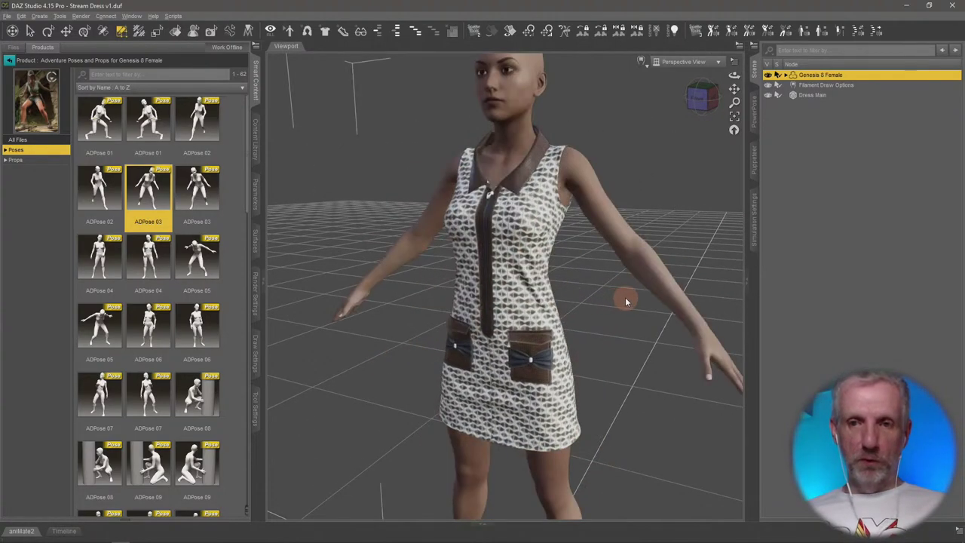
pyautogui.scroll(3, 625, 297)
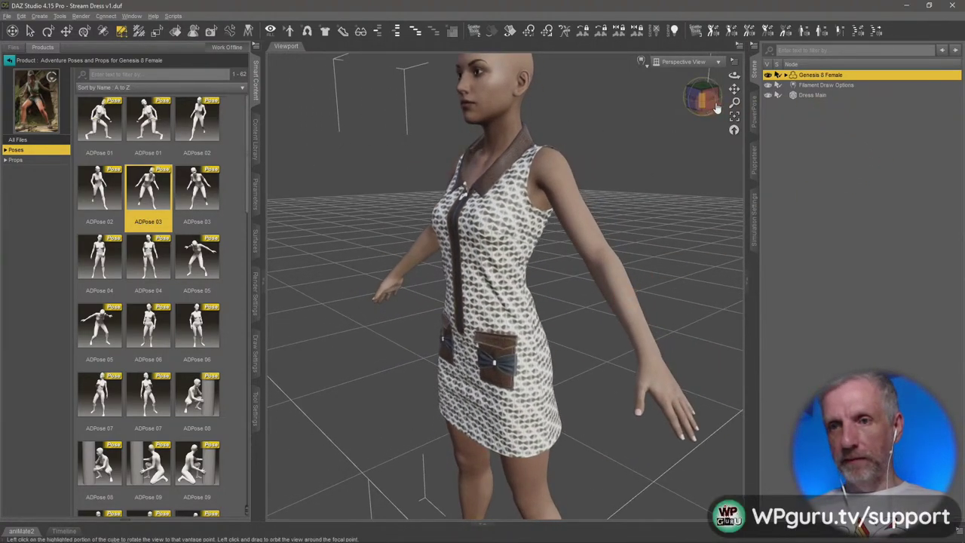
# - Deselect all scene nodes, open the Transfer Utility beside the figure and expand its options
pyautogui.click(753, 47)
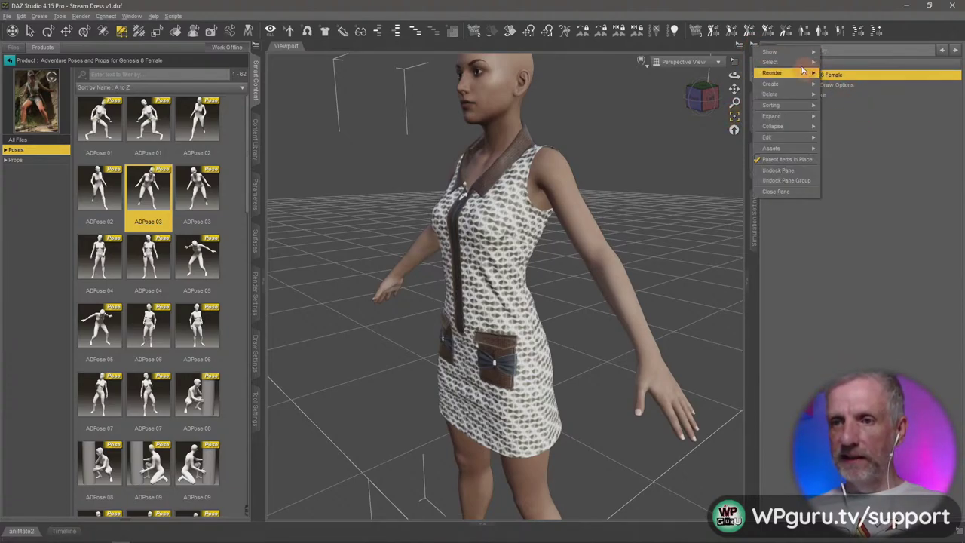
pyautogui.moveTo(798, 153)
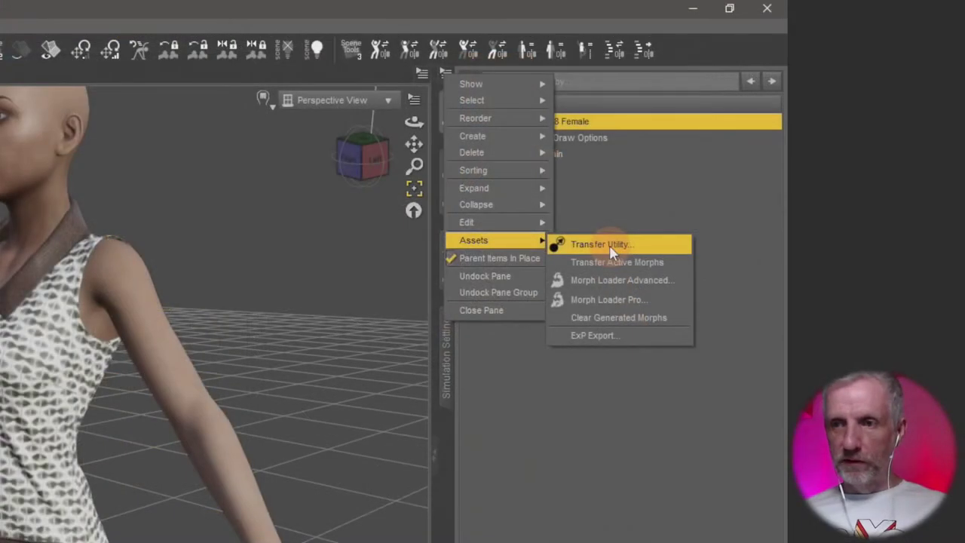
pyautogui.click(624, 212)
pyautogui.click(624, 213)
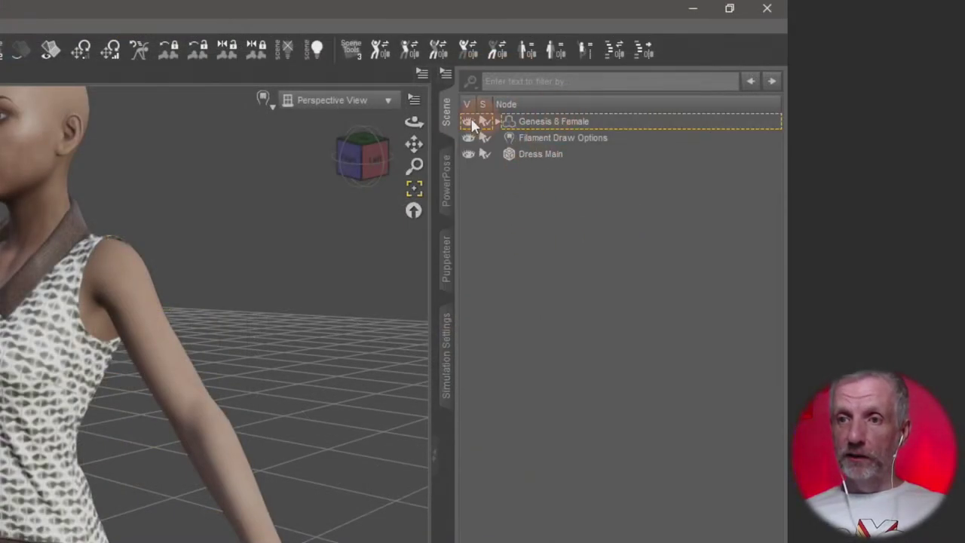
pyautogui.click(446, 74)
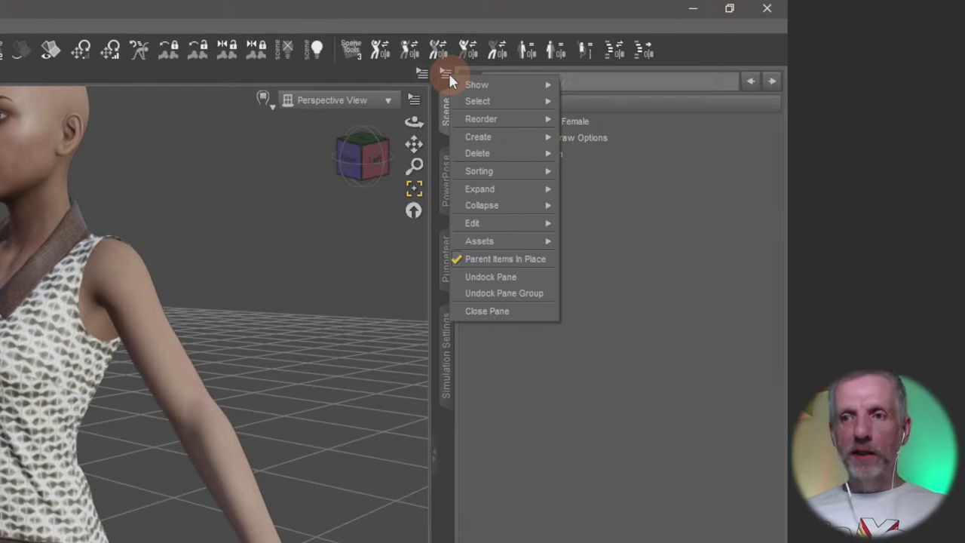
pyautogui.moveTo(485, 243)
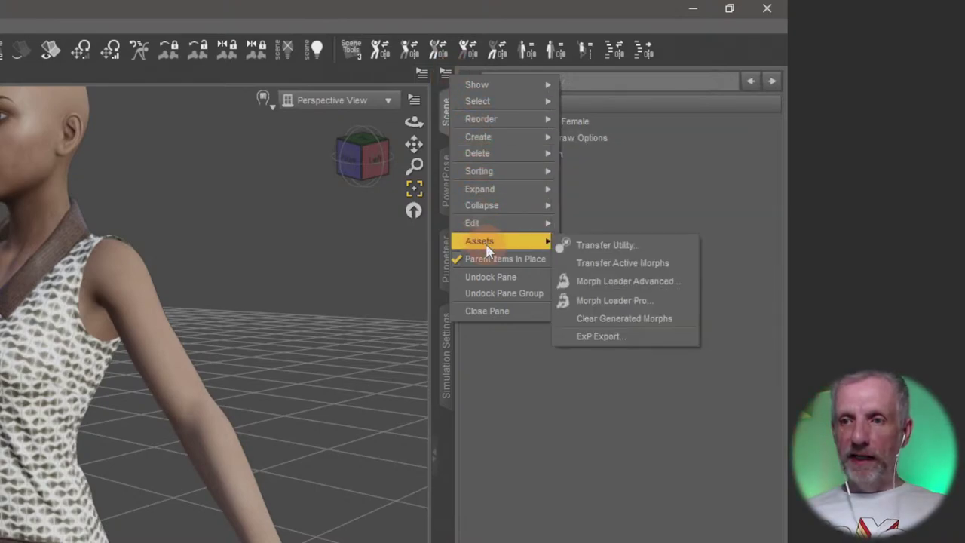
pyautogui.click(612, 246)
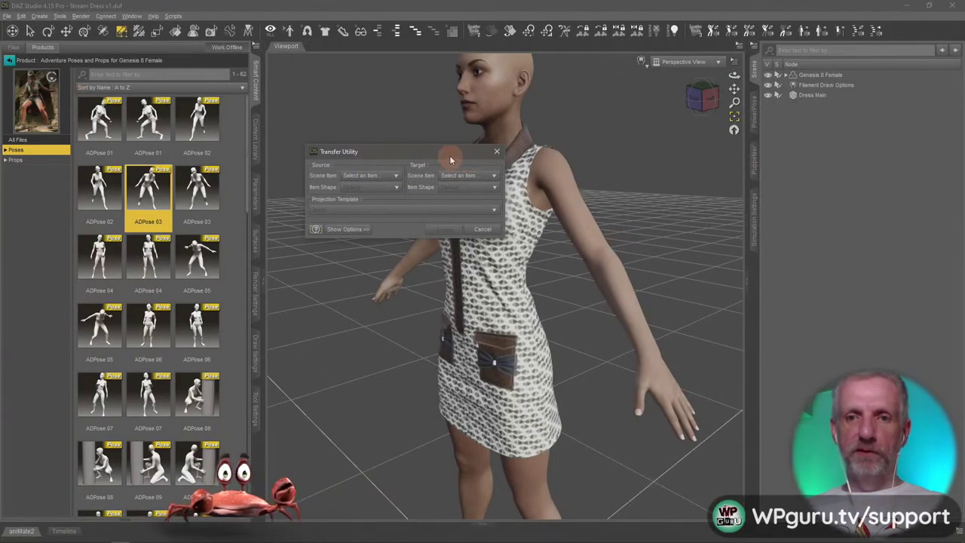
pyautogui.moveTo(449, 156); pyautogui.dragTo(727, 79)
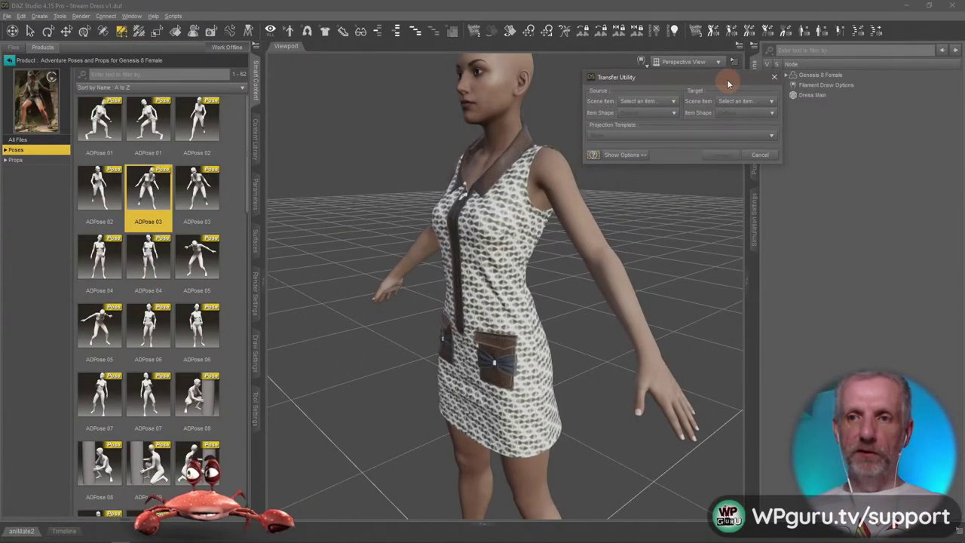
pyautogui.click(627, 154)
# - Set Genesis 8 Female as the transfer's source item and Dress Main as its target item
pyautogui.click(653, 101)
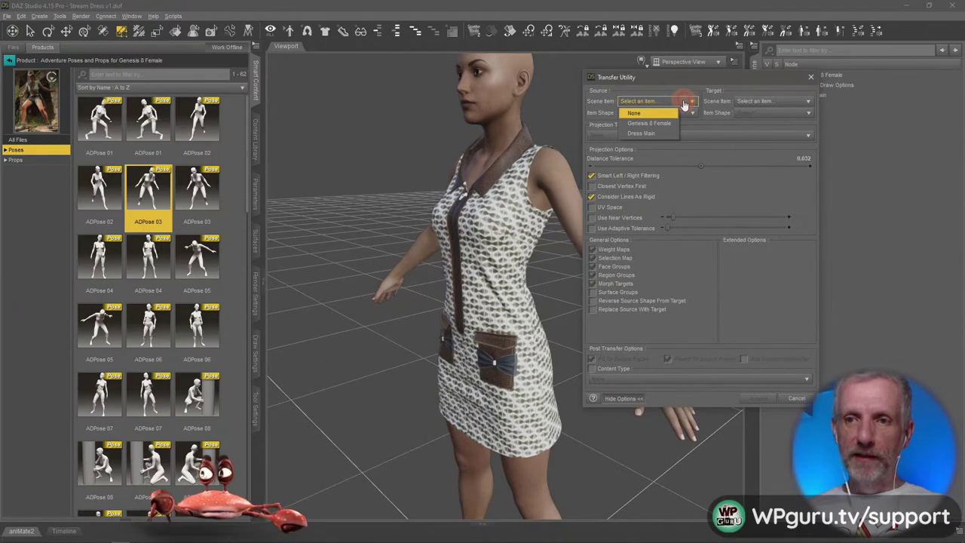
pyautogui.click(660, 124)
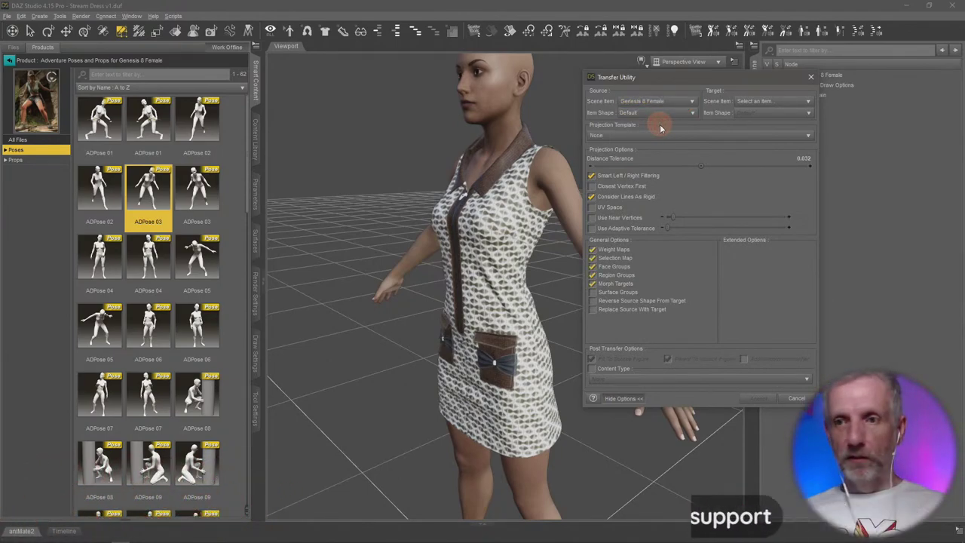
pyautogui.click(798, 101)
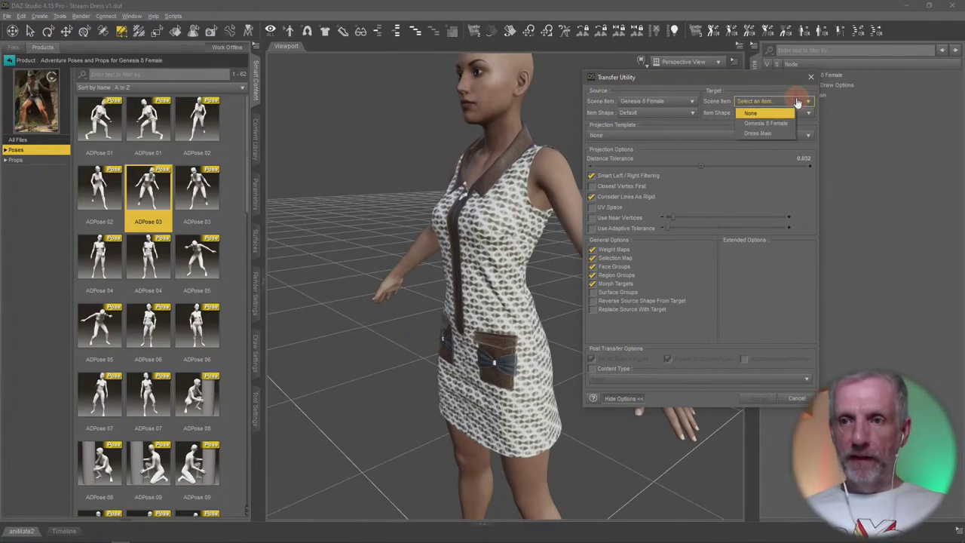
pyautogui.click(757, 133)
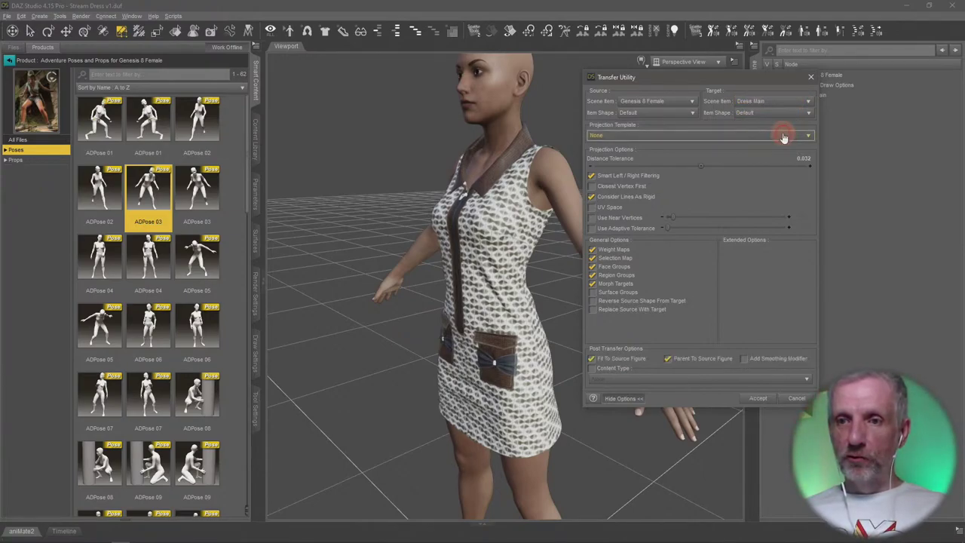
# - Keep Fit To Source Figure enabled, turn off Parent To Source Figure, and run the transfer to rig the dress
pyautogui.click(614, 361)
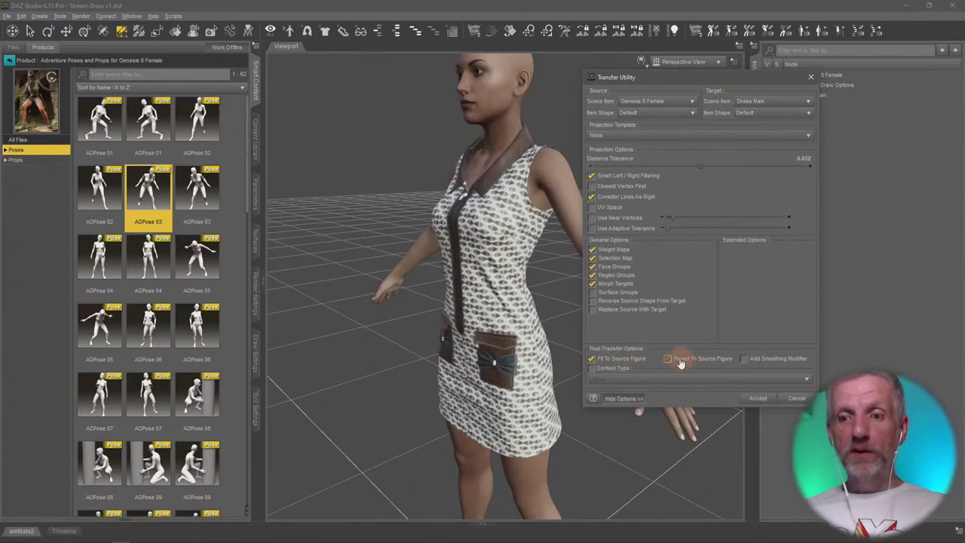
pyautogui.click(680, 361)
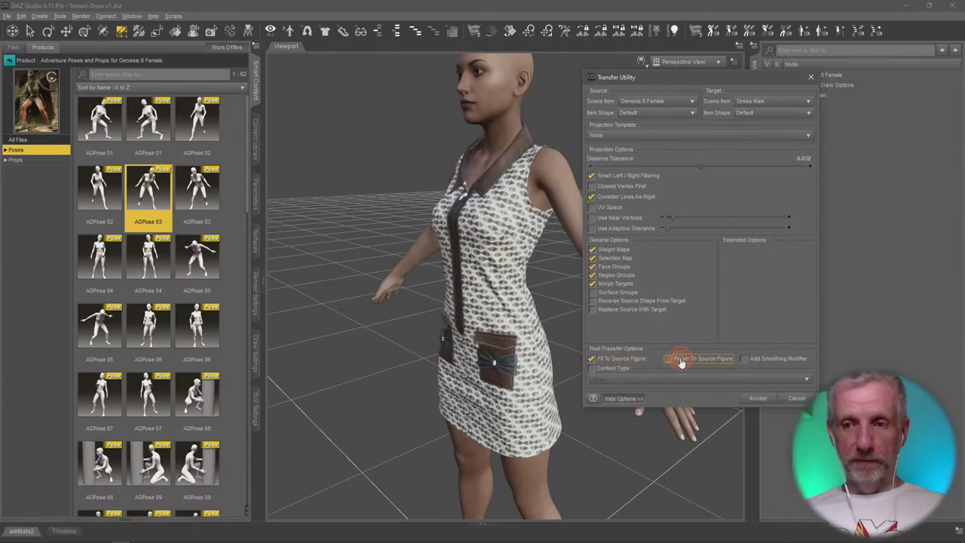
pyautogui.click(759, 398)
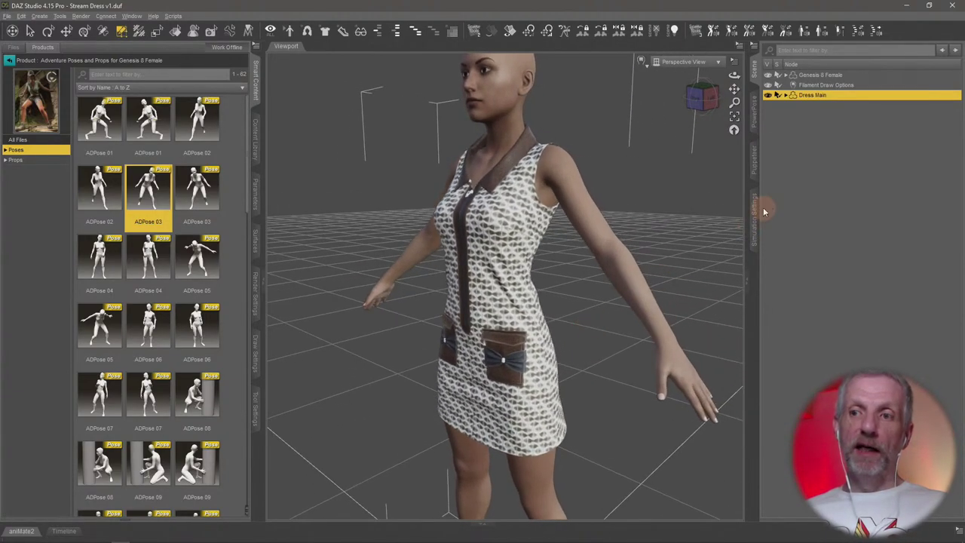
# - Select Genesis 8 Female and apply the first ADPose 03 pose to check from several angles how the dress follows
pyautogui.click(830, 73)
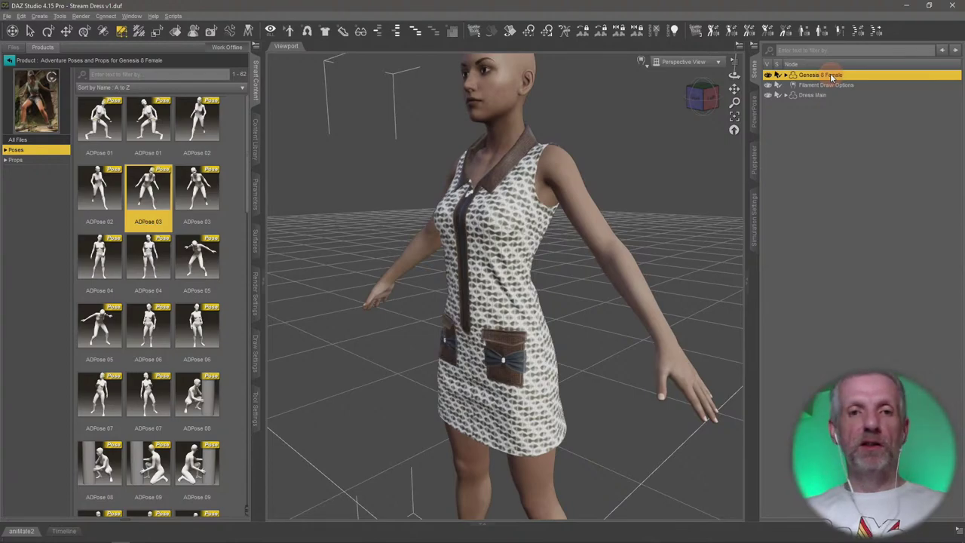
pyautogui.doubleClick(164, 190)
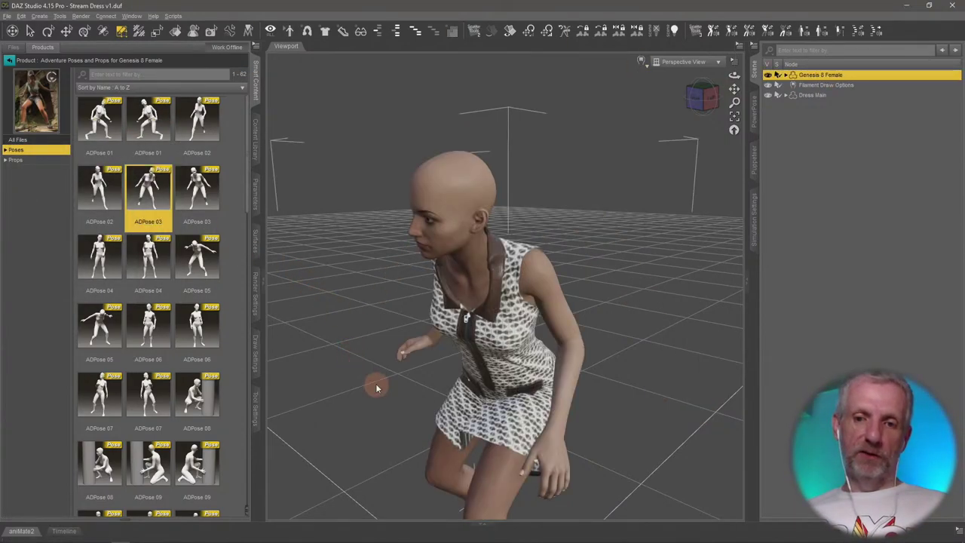
pyautogui.keyDown('alt'); pyautogui.moveTo(375, 383); pyautogui.dragTo(519, 381); pyautogui.keyUp('alt')
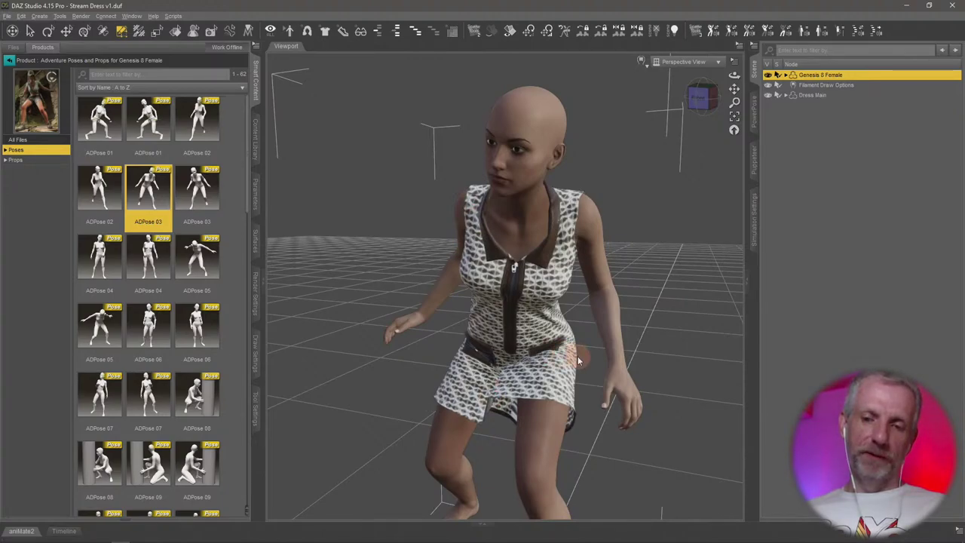
pyautogui.keyDown('alt'); pyautogui.moveTo(577, 355); pyautogui.dragTo(251, 250); pyautogui.keyUp('alt')
# - Test the dress with the other ADPose 03 variant and the second ADPose 05 and 06 thumbnails, and undo the poses
pyautogui.doubleClick(197, 190)
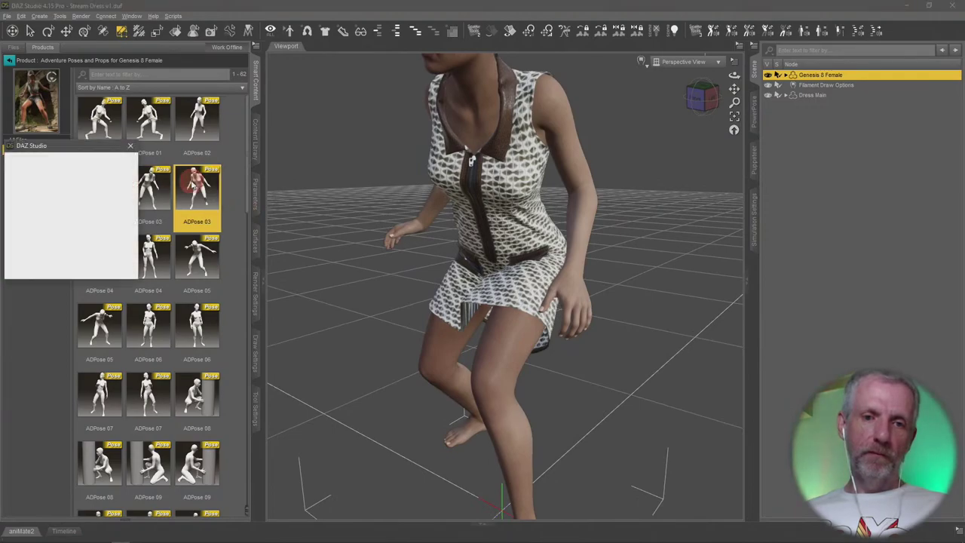
pyautogui.doubleClick(201, 265)
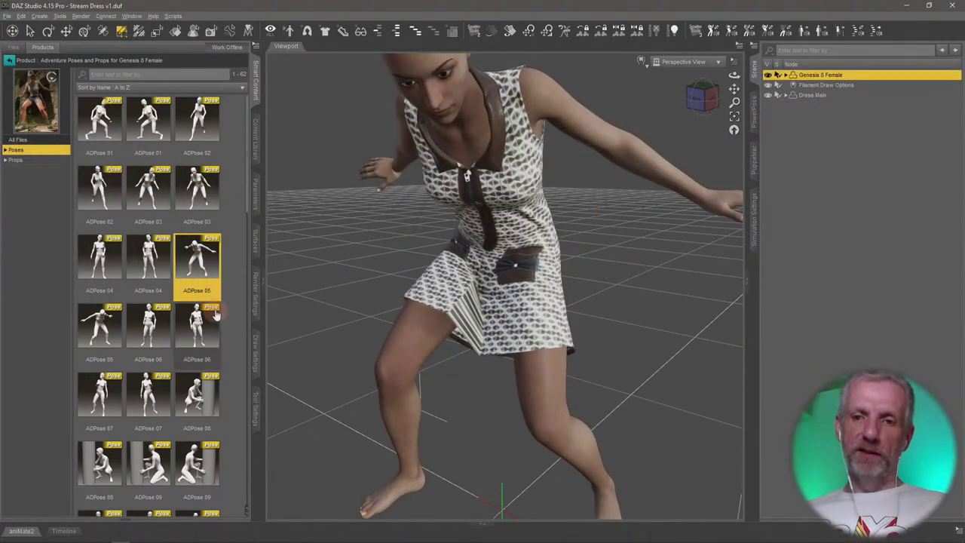
pyautogui.doubleClick(201, 326)
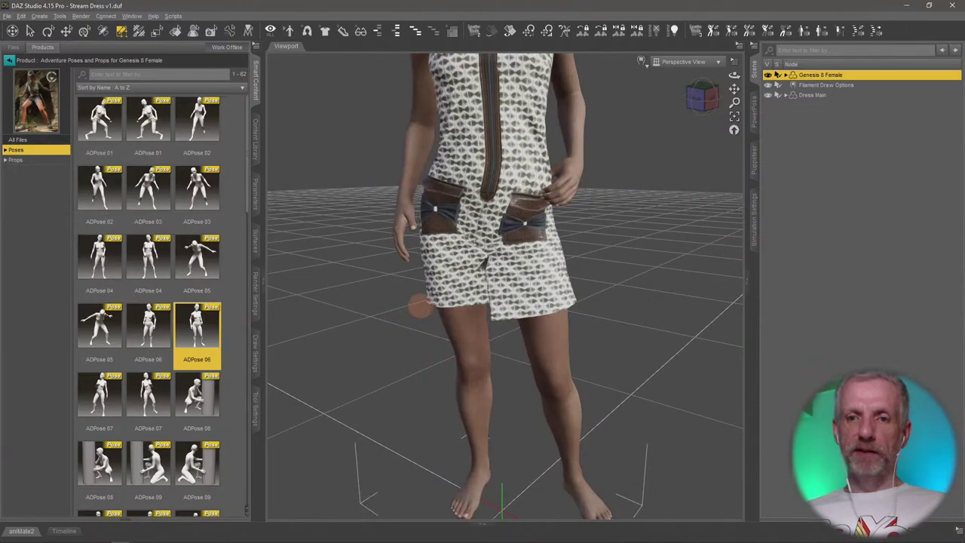
pyautogui.scroll(-5, 538, 332)
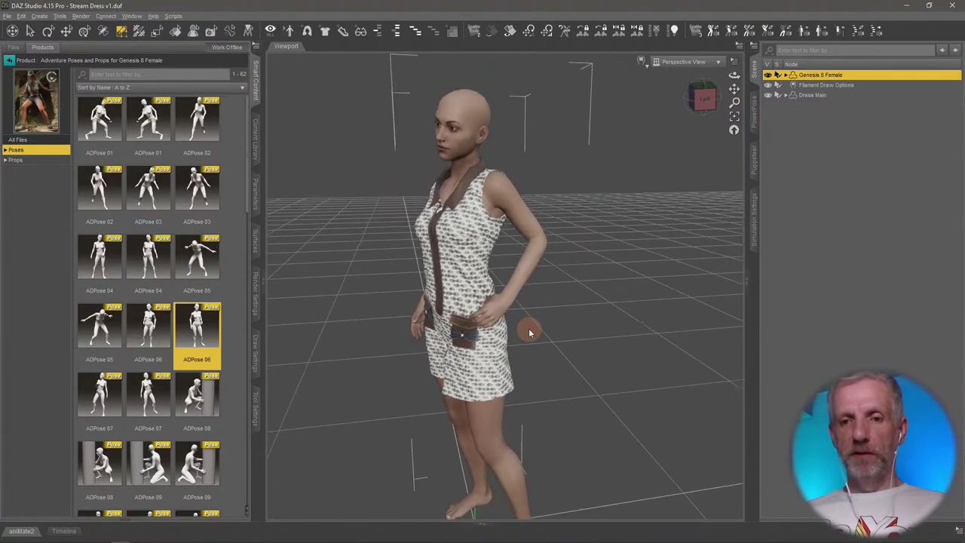
pyautogui.scroll(6, 538, 332)
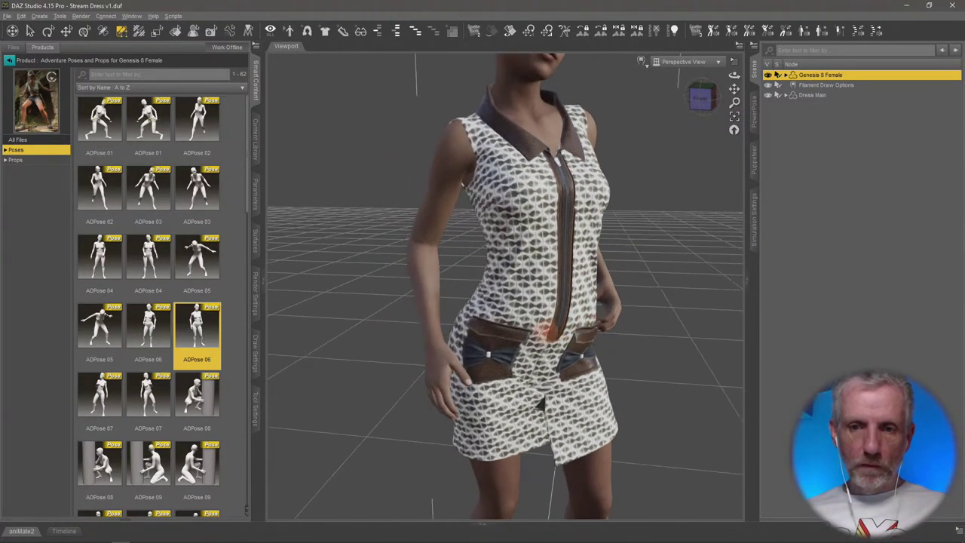
pyautogui.moveTo(539, 334)
pyautogui.keyDown('alt'); pyautogui.mouseDown()
pyautogui.moveTo(584, 286)
pyautogui.moveTo(549, 332)
pyautogui.mouseUp(); pyautogui.keyUp('alt')
pyautogui.scroll(-5, 542, 330)
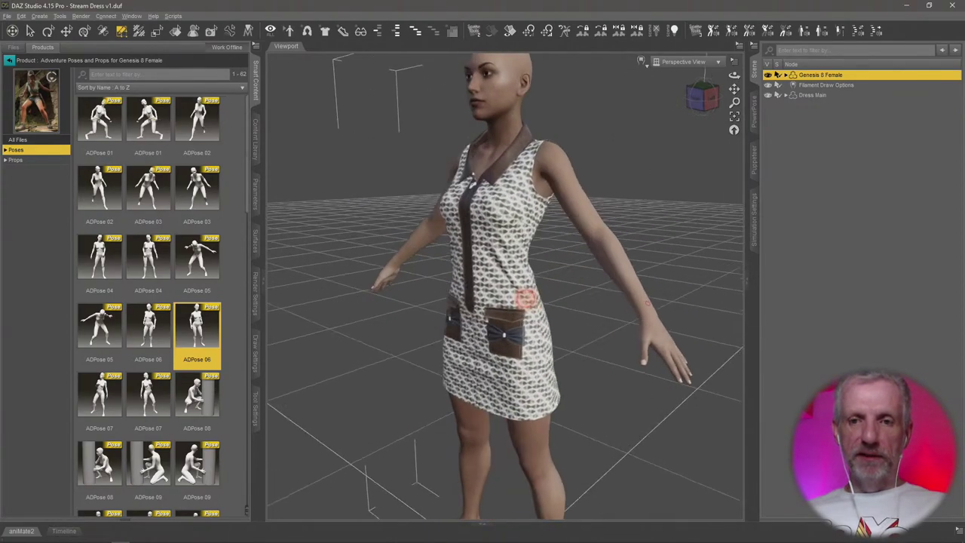
pyautogui.keyDown('alt'); pyautogui.moveTo(527, 309); pyautogui.dragTo(383, 252); pyautogui.keyUp('alt')
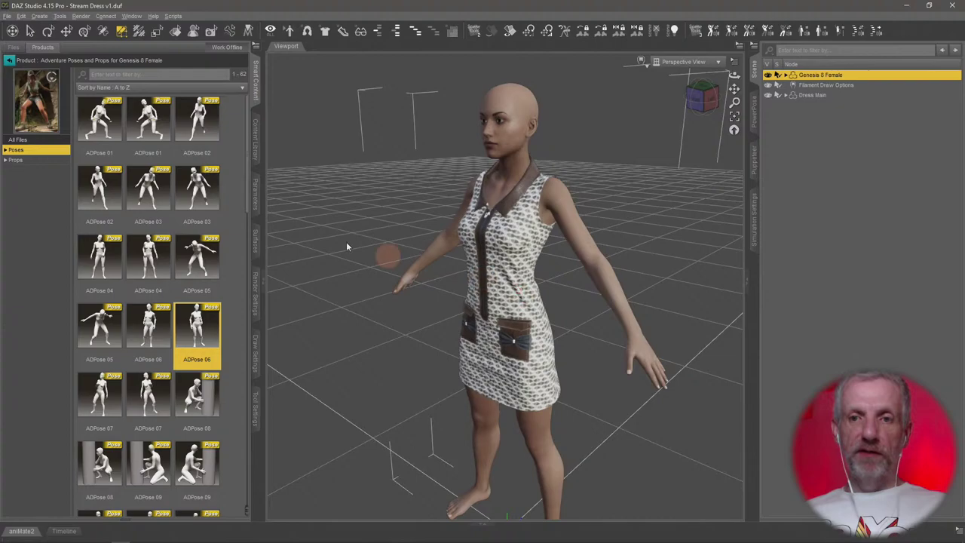
# - Save the scene under the new name Stream Dress v2 in the DAZ Scenes folder
pyautogui.click(9, 16)
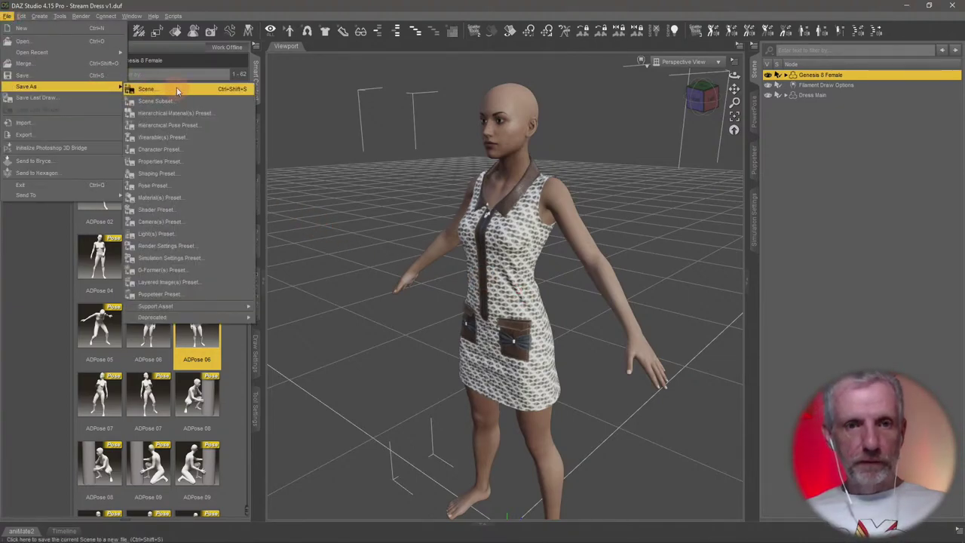
pyautogui.click(278, 175)
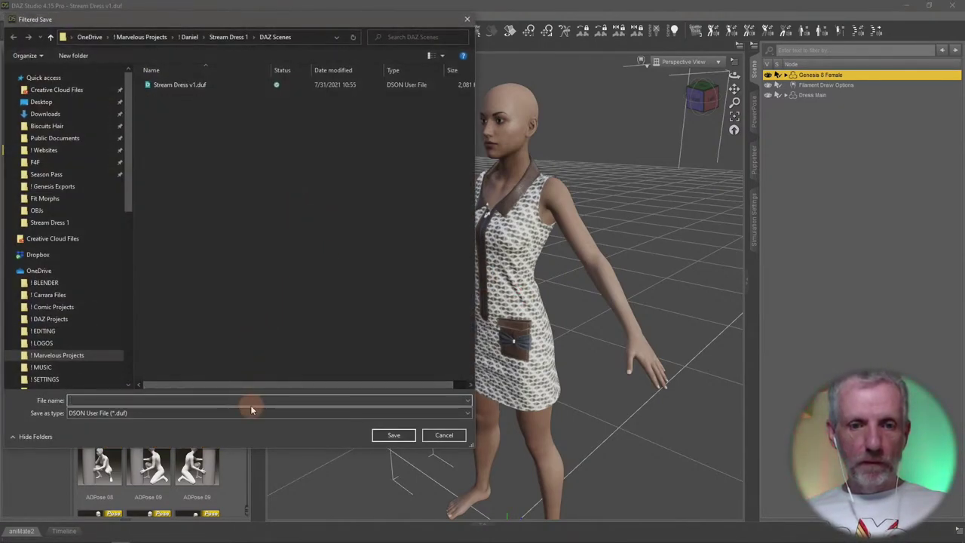
pyautogui.click(255, 401)
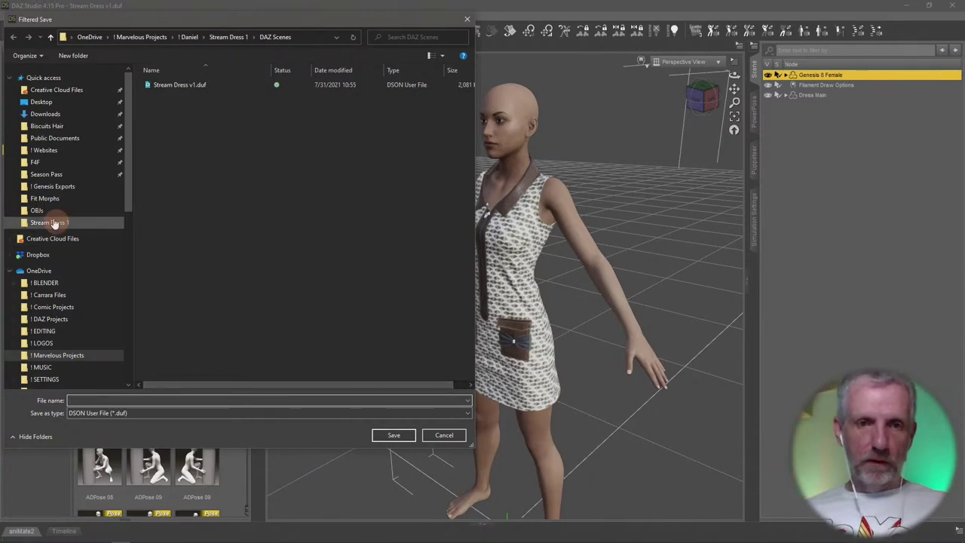
pyautogui.click(181, 85)
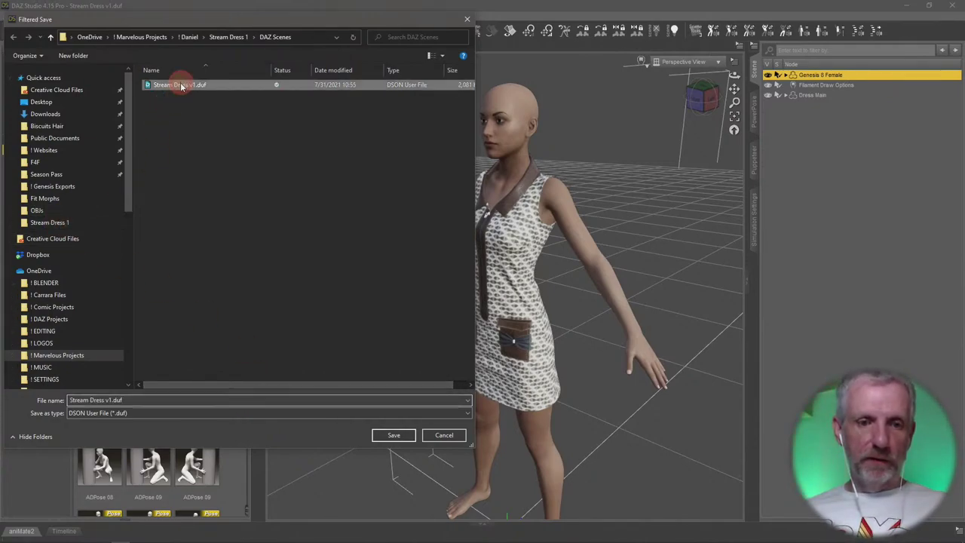
pyautogui.click(226, 400)
pyautogui.press('Right')
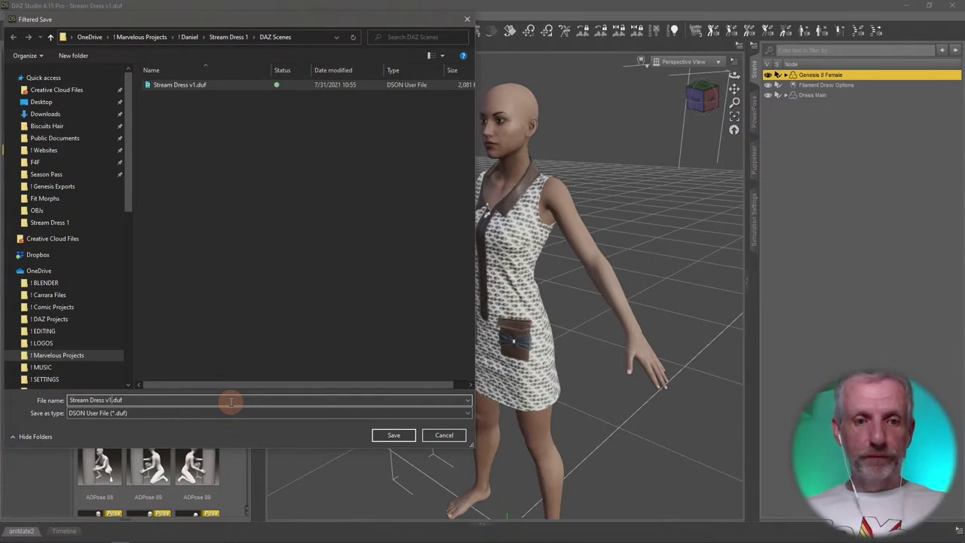
pyautogui.press('Return')
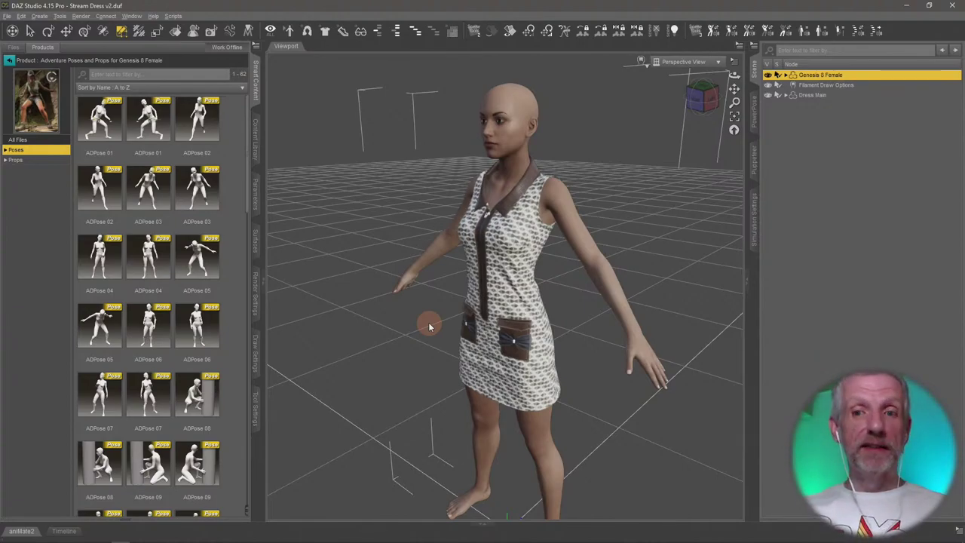
# - Reopen the Transfer Utility with its full options, examine the projection settings and close it without running a transfer
pyautogui.moveTo(445, 321); pyautogui.dragTo(454, 322)
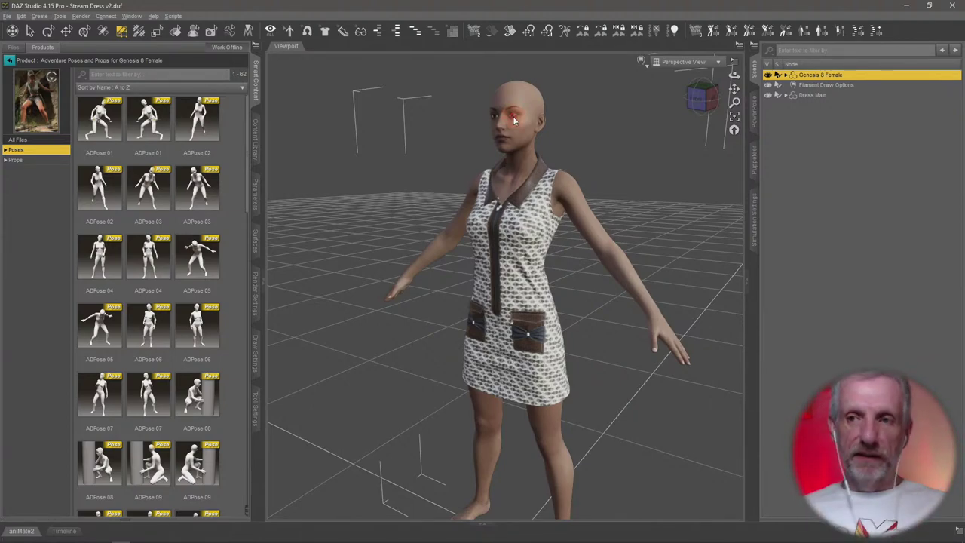
pyautogui.click(755, 45)
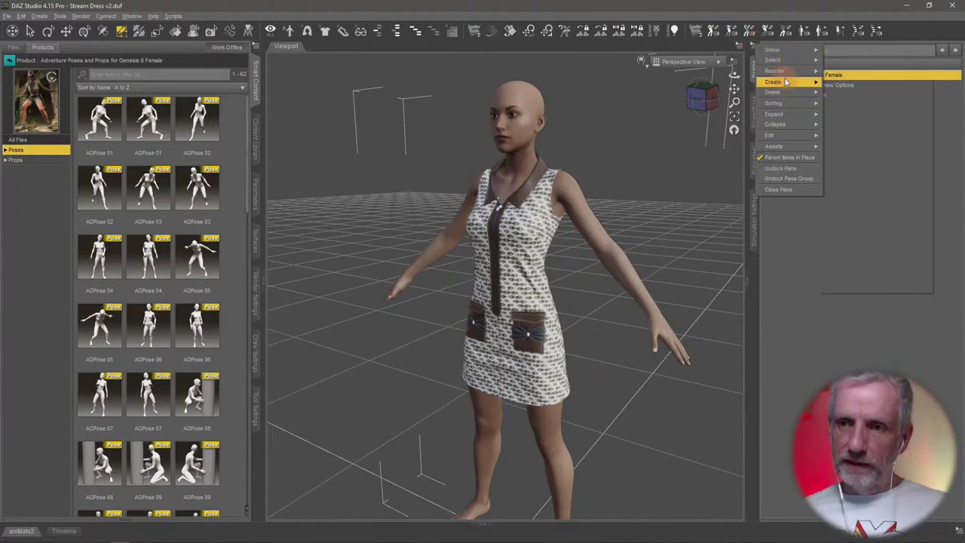
pyautogui.moveTo(788, 146)
pyautogui.click(844, 148)
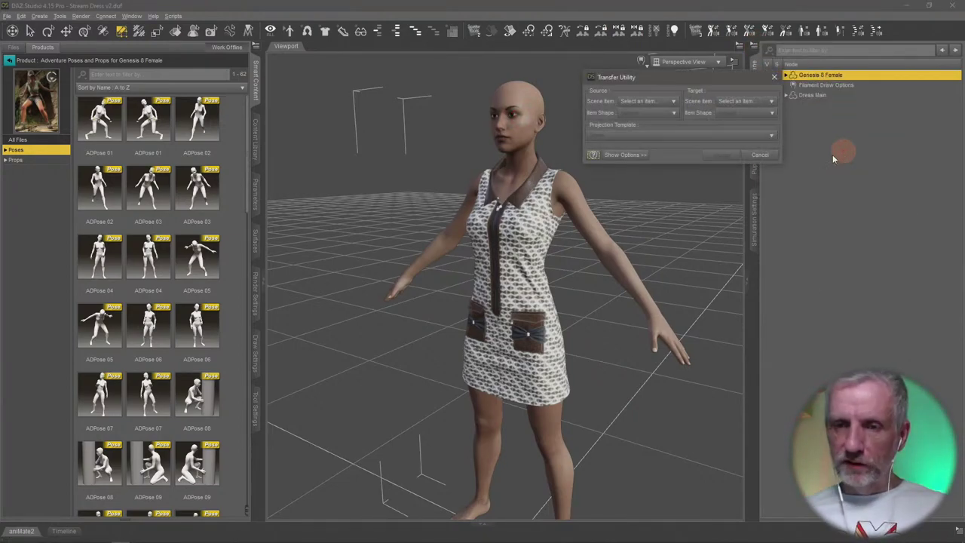
pyautogui.click(627, 156)
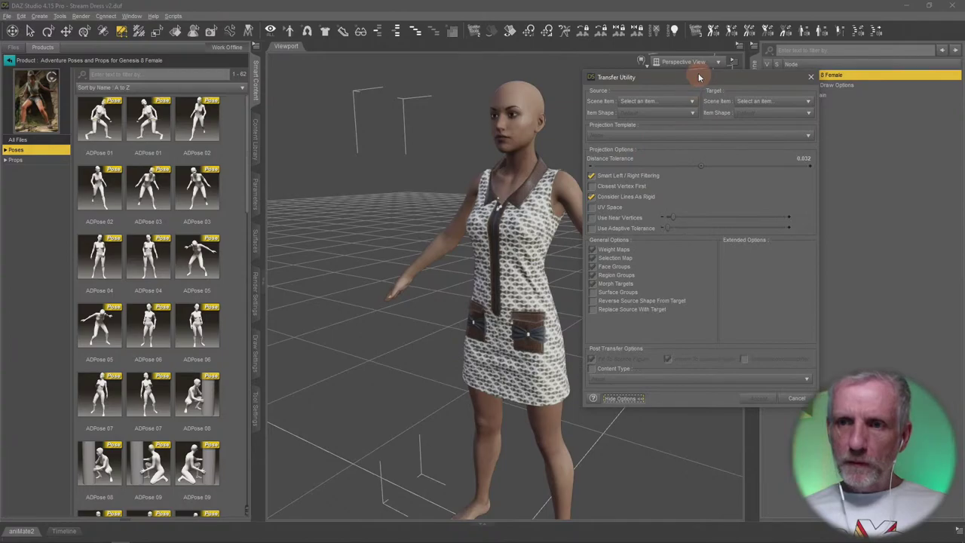
pyautogui.moveTo(698, 74); pyautogui.dragTo(746, 28)
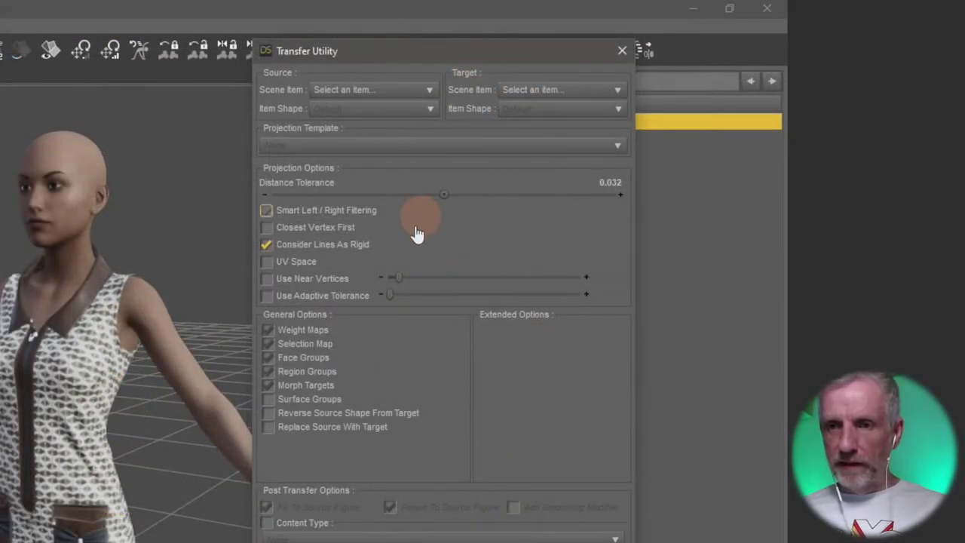
pyautogui.click(707, 132)
pyautogui.click(374, 214)
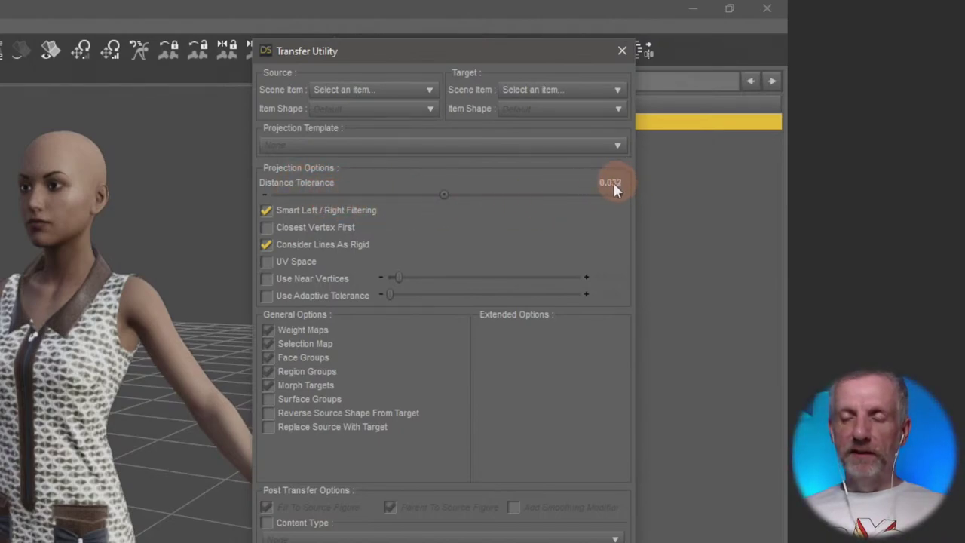
pyautogui.click(607, 217)
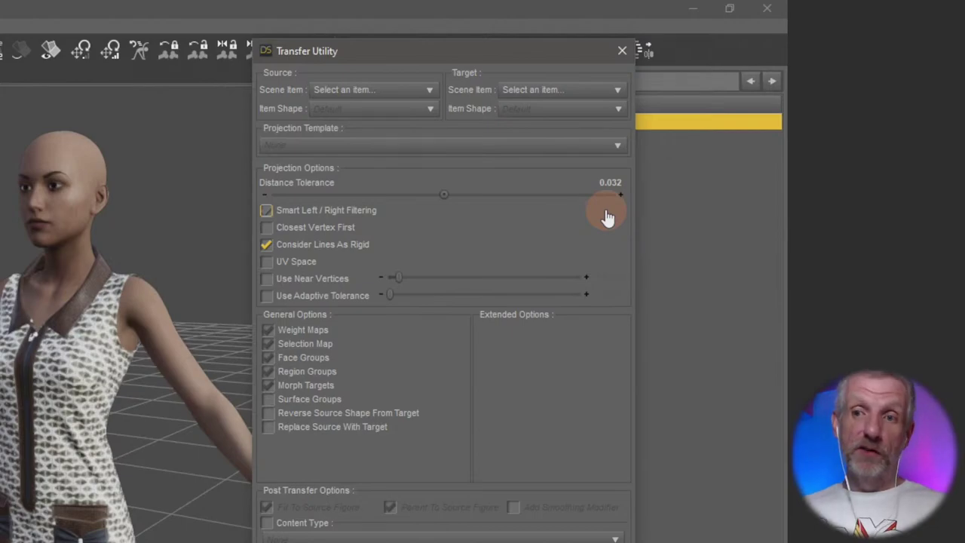
pyautogui.click(607, 217)
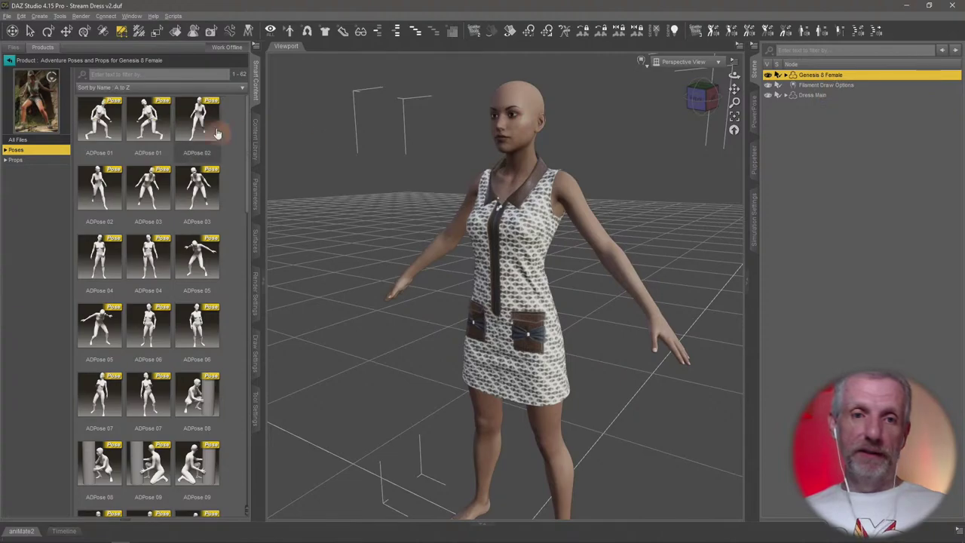
# - Try the second ADPose 01 pose on the figure, inspect the skirt between the legs and undo the pose
pyautogui.doubleClick(150, 134)
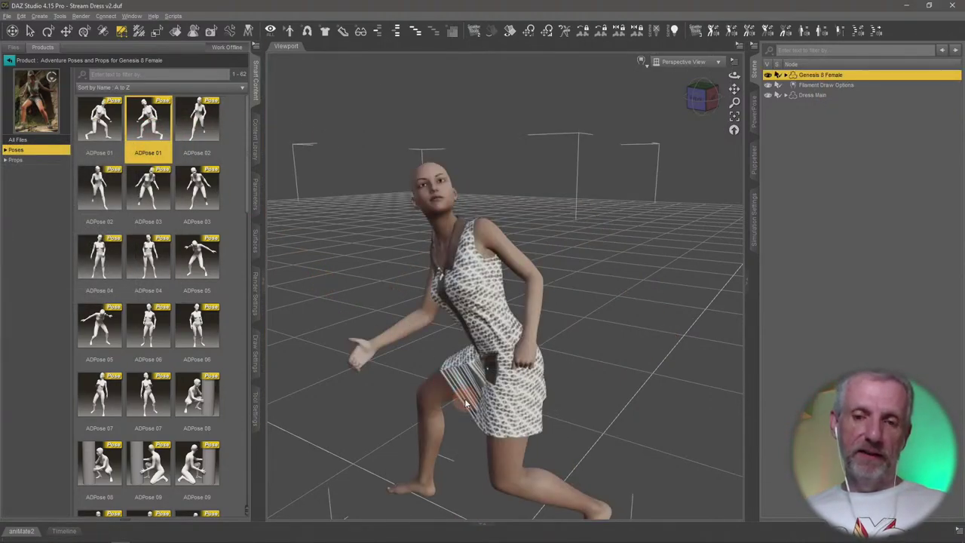
pyautogui.scroll(-6, 466, 405)
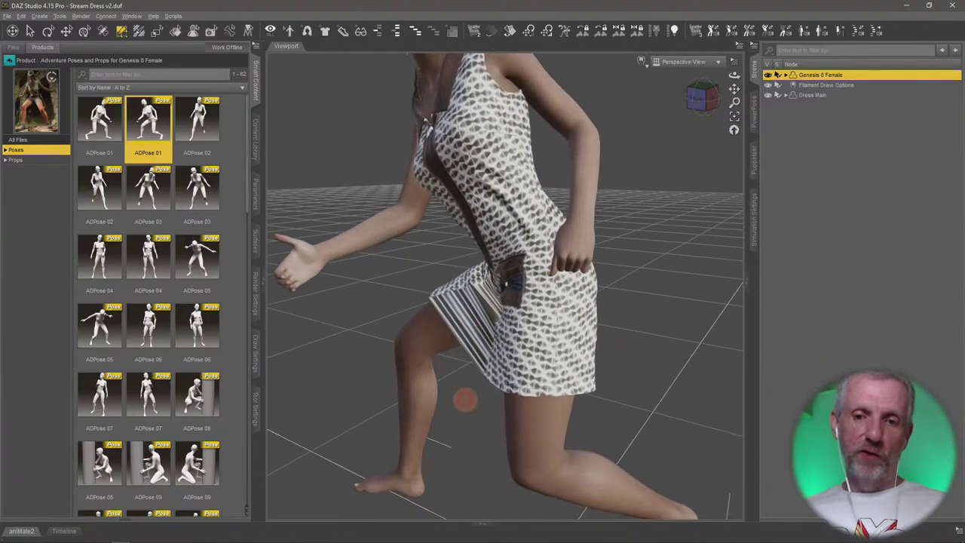
pyautogui.keyDown('alt'); pyautogui.moveTo(466, 400); pyautogui.dragTo(466, 300); pyautogui.keyUp('alt')
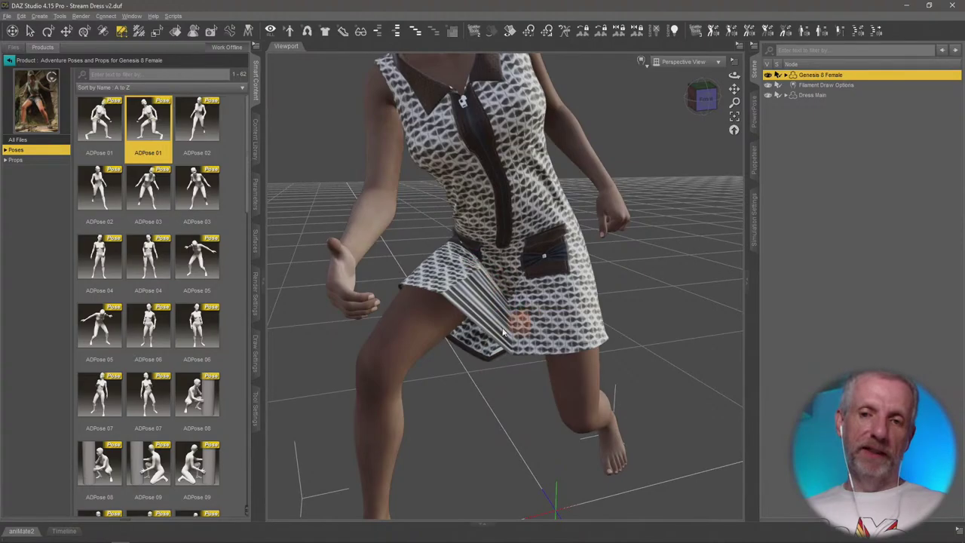
pyautogui.keyDown('alt'); pyautogui.moveTo(505, 332); pyautogui.dragTo(541, 310); pyautogui.keyUp('alt')
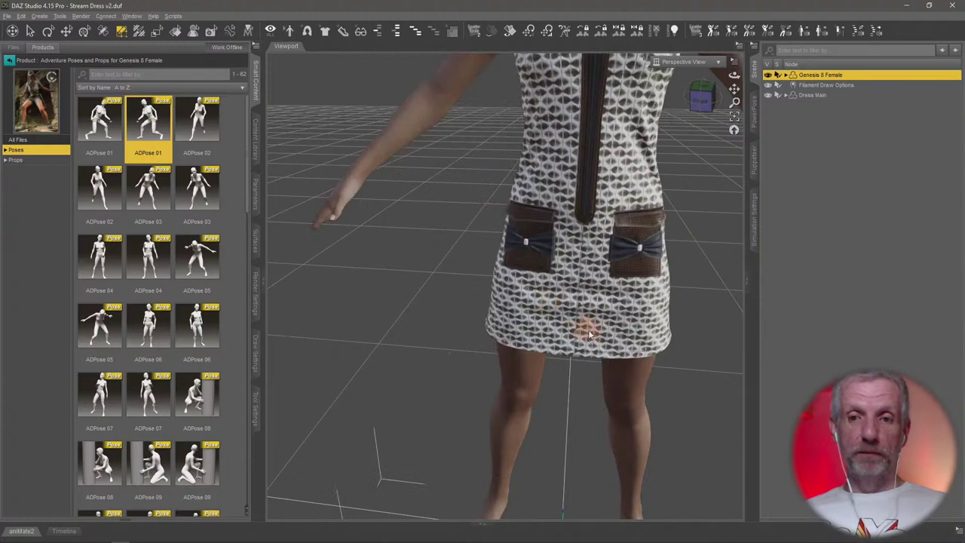
# - Examine the unposed dress from several angles, covering the skirt and pockets, and the collar and zipper pull up close
pyautogui.keyDown('alt'); pyautogui.moveTo(589, 330); pyautogui.dragTo(551, 250); pyautogui.keyUp('alt')
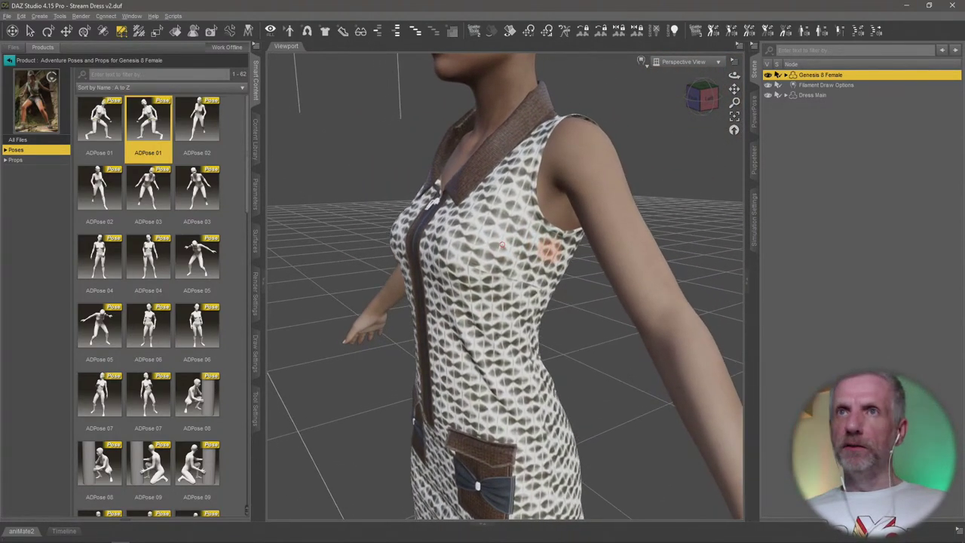
pyautogui.keyDown('alt'); pyautogui.moveTo(534, 298); pyautogui.dragTo(553, 299, button='middle'); pyautogui.keyUp('alt')
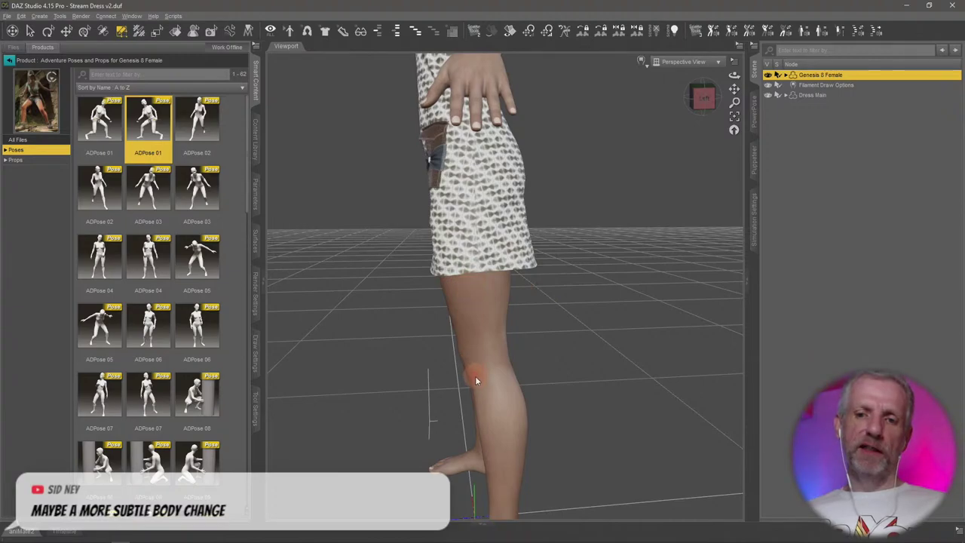
pyautogui.keyDown('alt'); pyautogui.moveTo(474, 375); pyautogui.dragTo(501, 354, button='middle'); pyautogui.keyUp('alt')
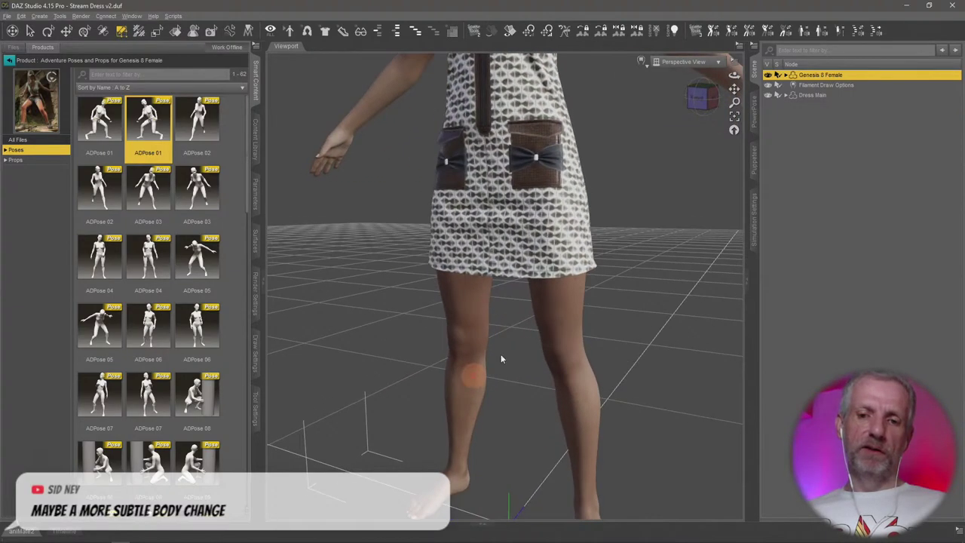
pyautogui.keyDown('alt'); pyautogui.moveTo(560, 391); pyautogui.dragTo(565, 312, button='middle'); pyautogui.keyUp('alt')
pyautogui.scroll(-5, 564, 309)
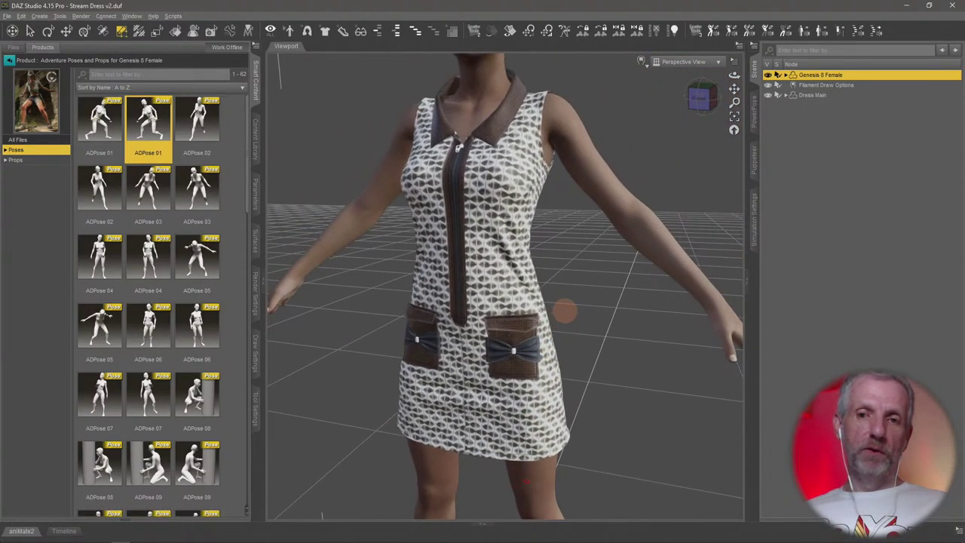
pyautogui.scroll(6, 564, 309)
pyautogui.keyDown('alt'); pyautogui.moveTo(523, 258); pyautogui.dragTo(517, 258, button='middle'); pyautogui.keyUp('alt')
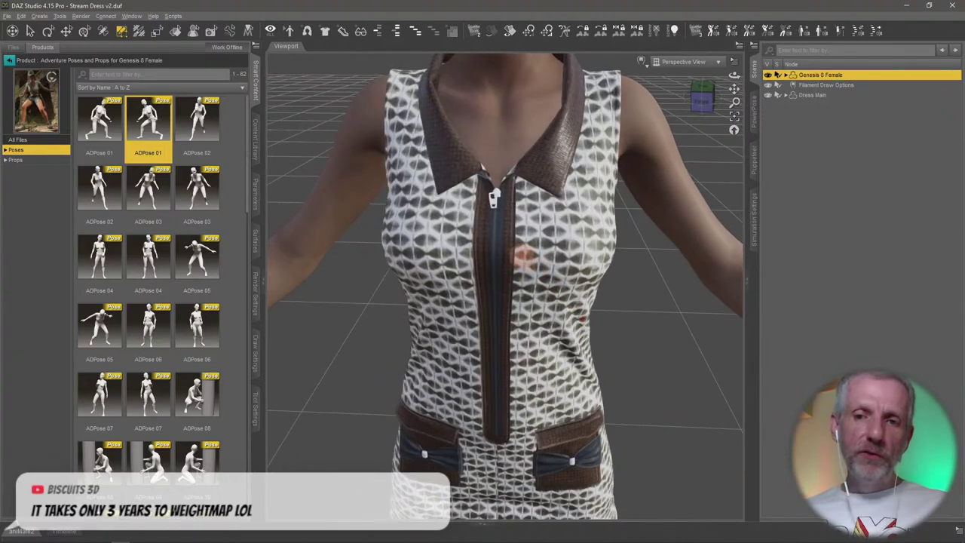
pyautogui.scroll(5, 528, 230)
pyautogui.keyDown('alt'); pyautogui.moveTo(513, 208); pyautogui.dragTo(556, 248, button='middle'); pyautogui.keyUp('alt')
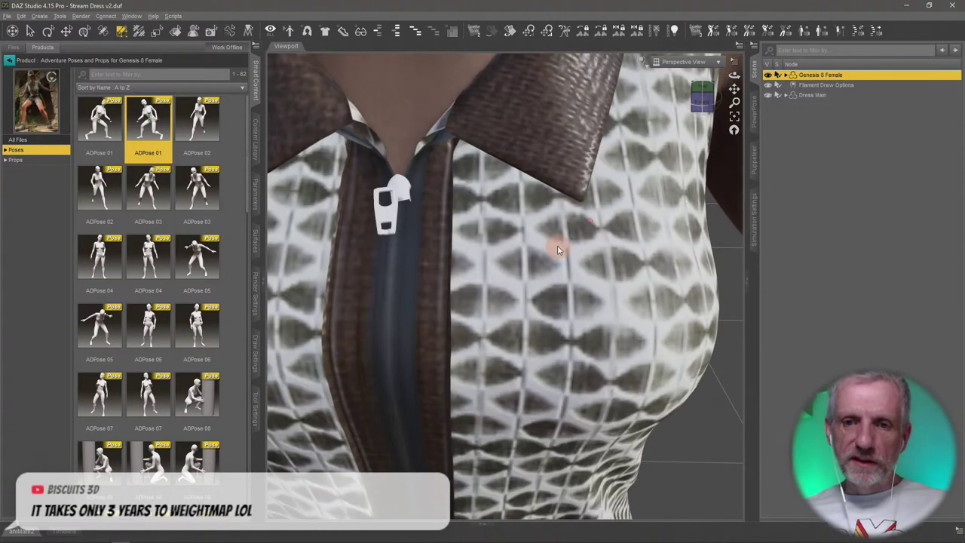
pyautogui.scroll(4, 497, 256)
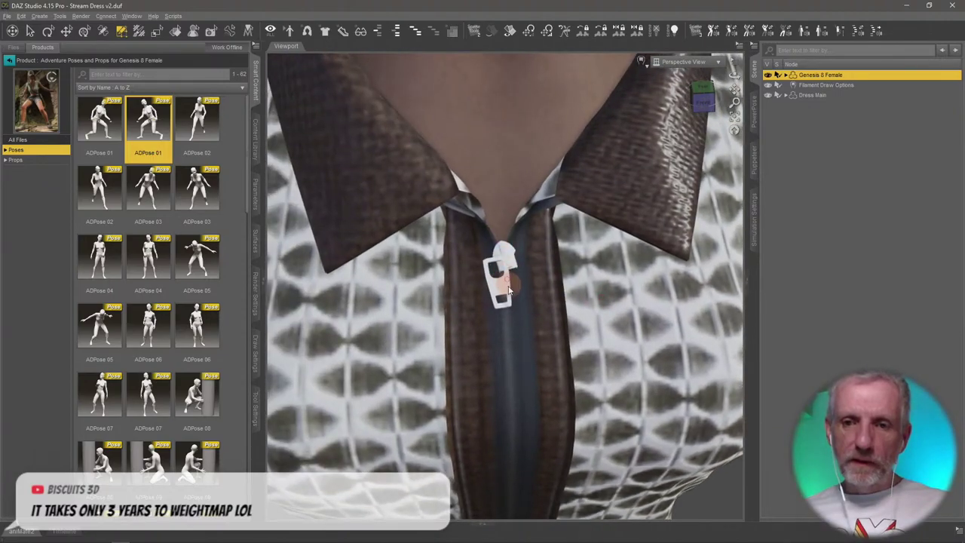
# - Examine the rigged dress's zipper pull and collar up close from both sides and from the front
pyautogui.keyDown('alt'); pyautogui.moveTo(505, 277); pyautogui.dragTo(436, 285, button='middle'); pyautogui.keyUp('alt')
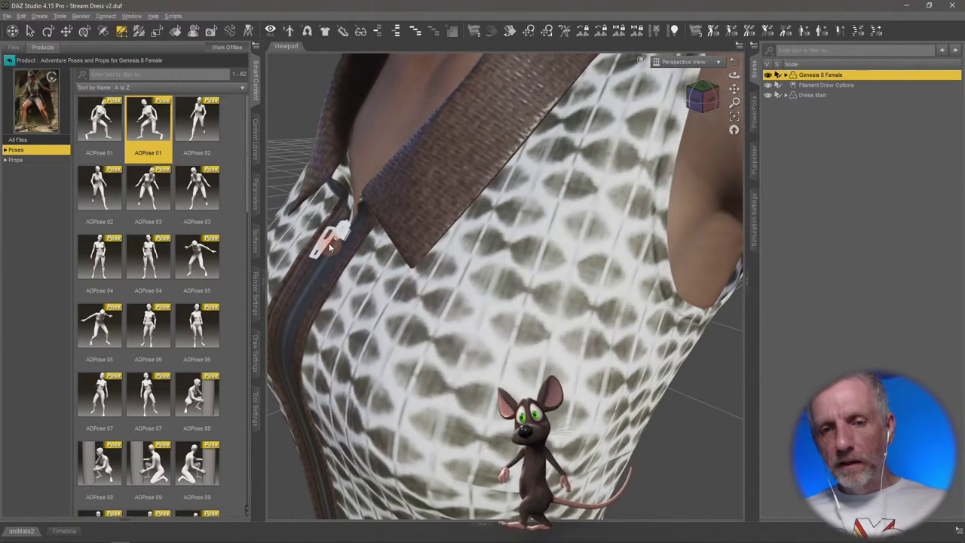
pyautogui.keyDown('alt'); pyautogui.moveTo(329, 245); pyautogui.dragTo(346, 251, button='middle'); pyautogui.keyUp('alt')
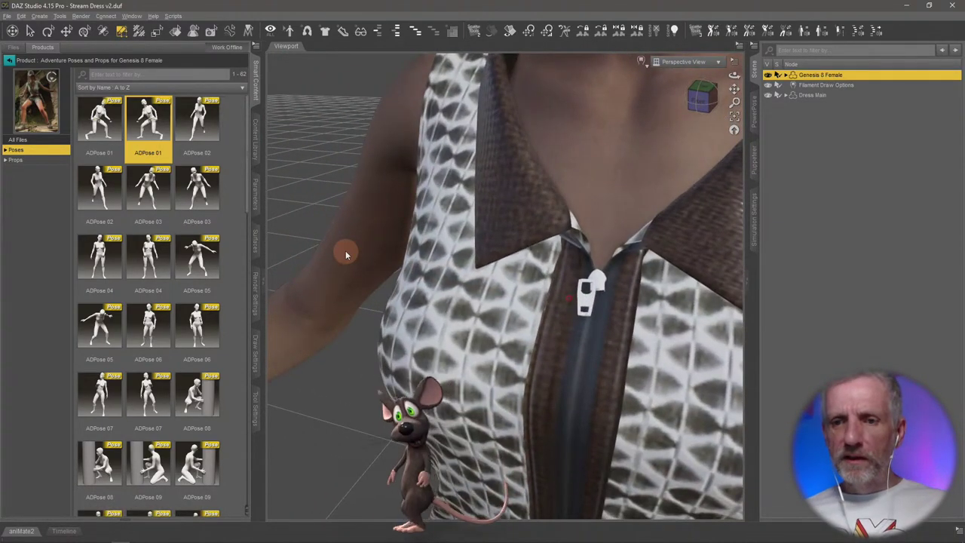
pyautogui.keyDown('alt'); pyautogui.moveTo(586, 304); pyautogui.dragTo(543, 295); pyautogui.keyUp('alt')
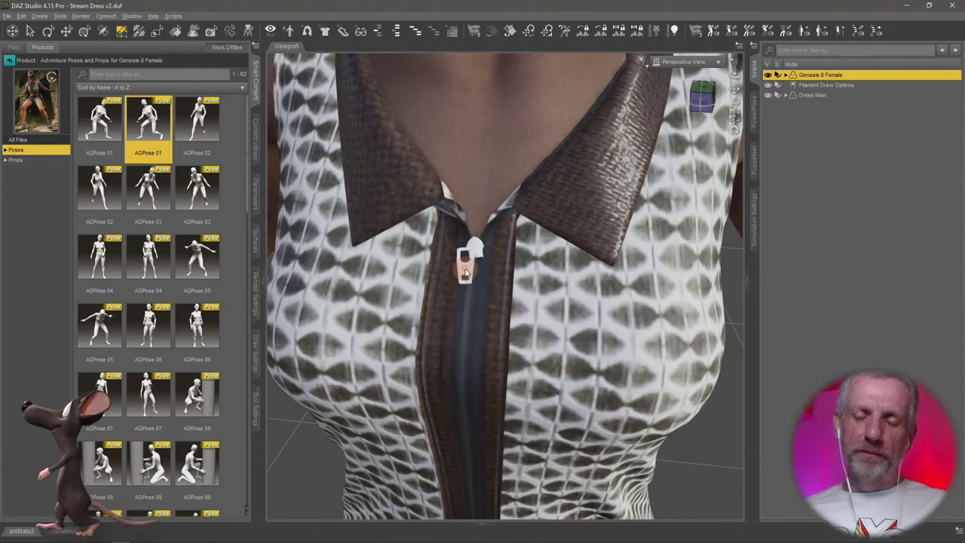
pyautogui.keyDown('alt'); pyautogui.moveTo(505, 301); pyautogui.dragTo(464, 273); pyautogui.keyUp('alt')
# - Switch to Marvelous Designer and examine the original zipper slider and pull at the collar opening up close
pyautogui.hotkey('alt', 'Tab')
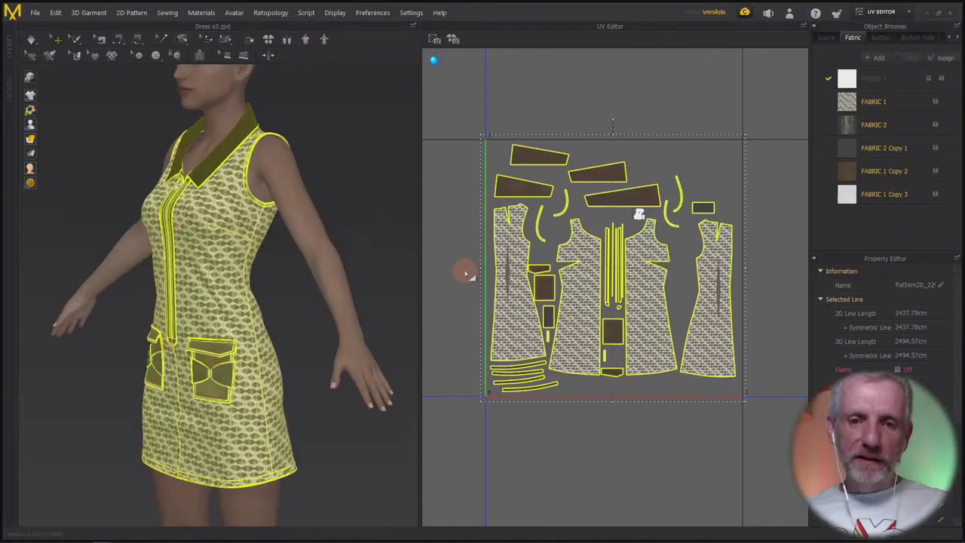
pyautogui.scroll(5, 272, 195)
pyautogui.moveTo(271, 195); pyautogui.dragTo(251, 336, button='right')
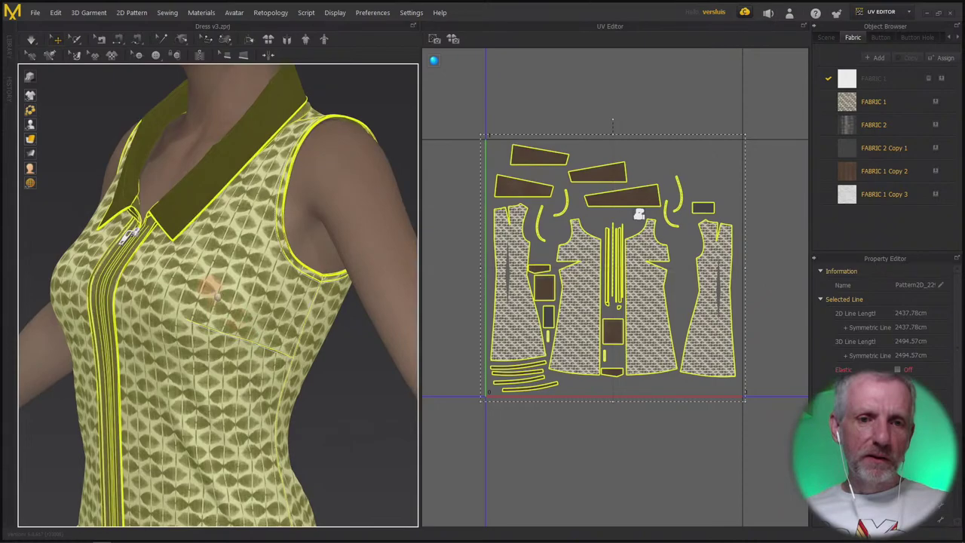
pyautogui.moveTo(218, 297); pyautogui.dragTo(345, 411, button='right')
pyautogui.scroll(4, 346, 411)
pyautogui.moveTo(349, 380); pyautogui.dragTo(367, 271, button='middle')
pyautogui.moveTo(327, 308); pyautogui.dragTo(291, 302, button='right')
pyautogui.scroll(3, 344, 314)
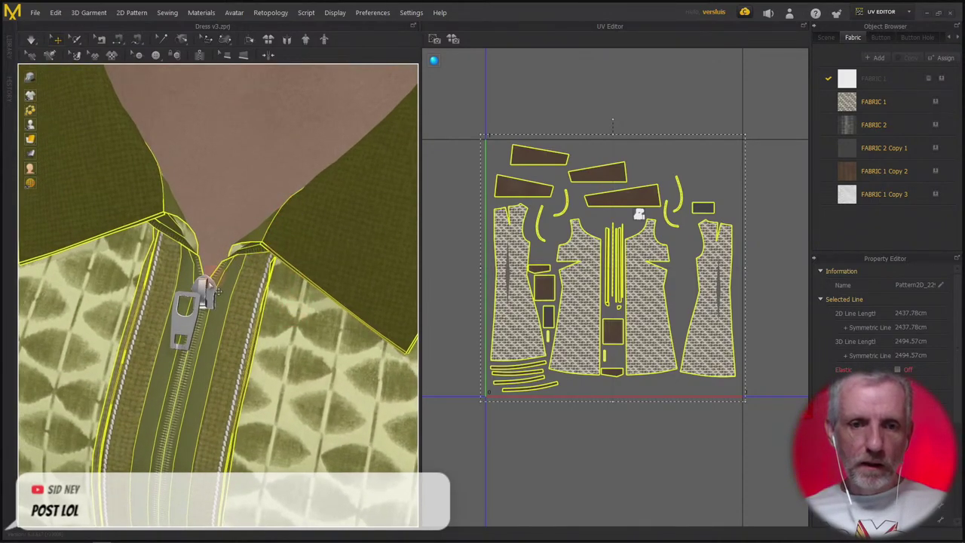
# - Move the zipper pull aside onto the bodice to inspect the exposed slider, and place the pull back over the zipper
pyautogui.click(218, 299)
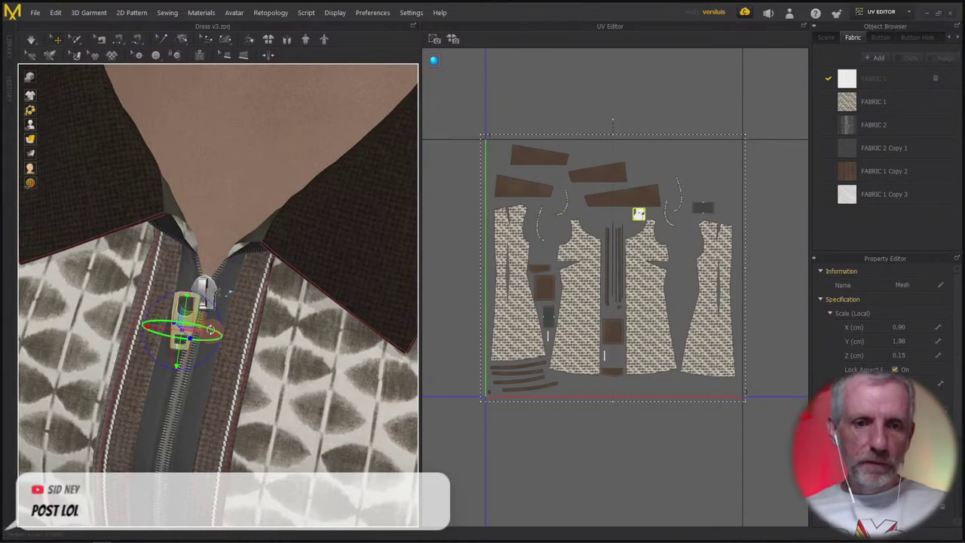
pyautogui.moveTo(217, 331); pyautogui.dragTo(223, 375, button='right')
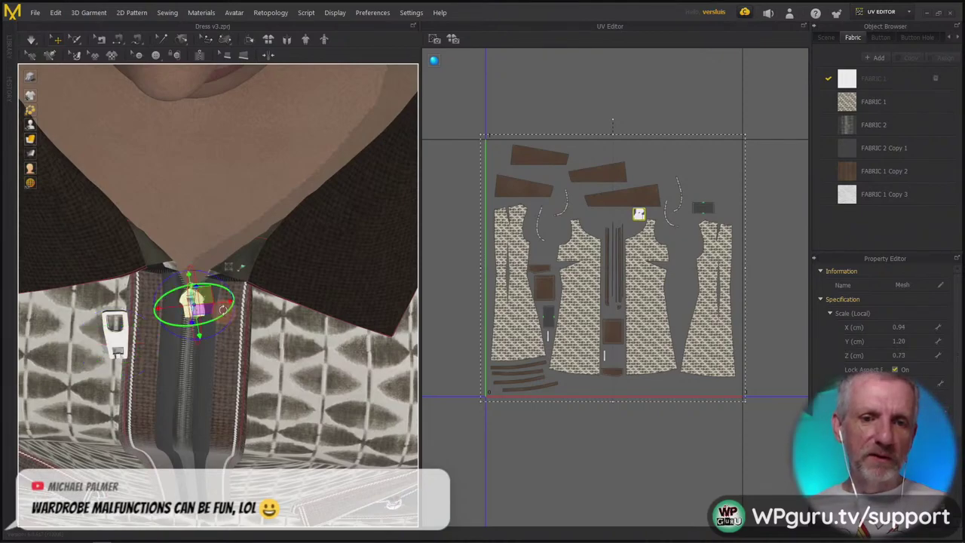
pyautogui.moveTo(224, 309); pyautogui.dragTo(228, 305, button='right')
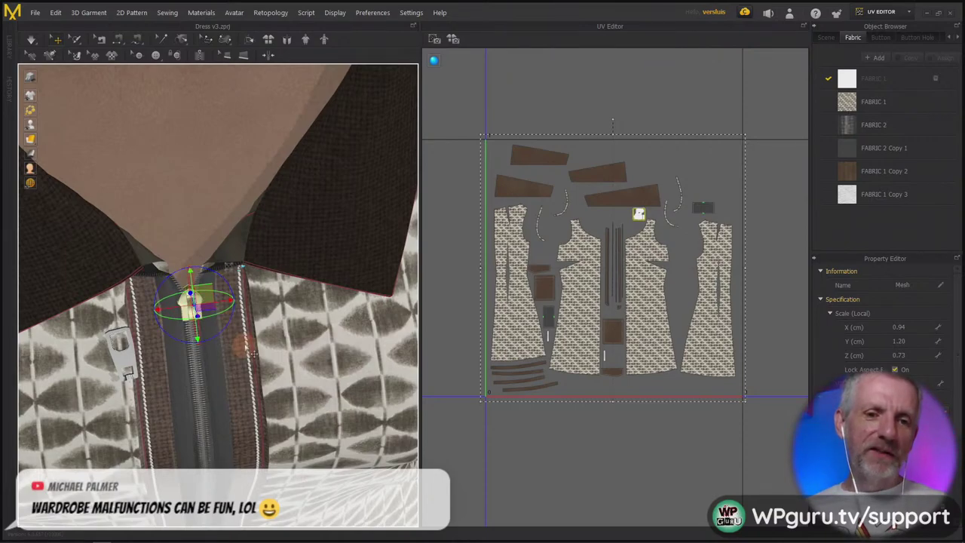
pyautogui.moveTo(229, 305); pyautogui.dragTo(303, 275, button='right')
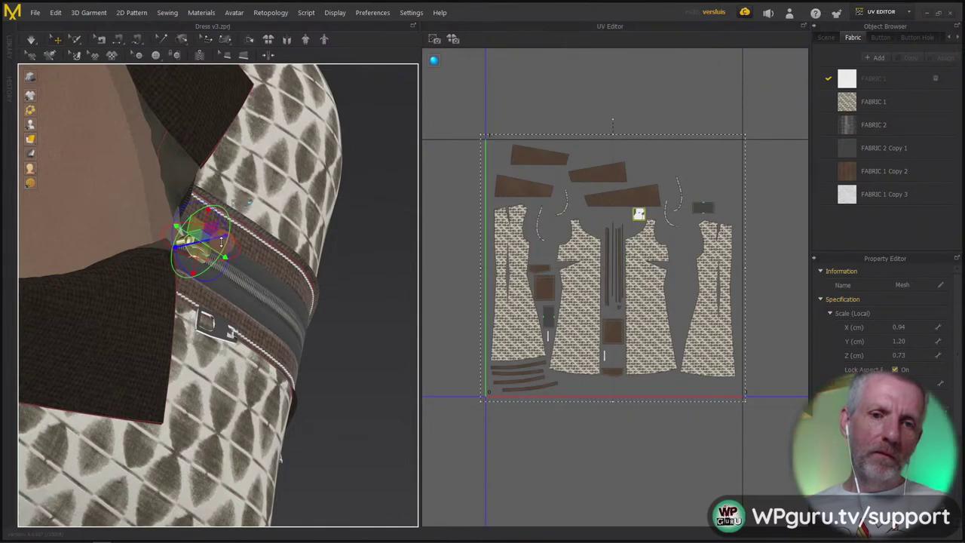
pyautogui.moveTo(222, 242); pyautogui.dragTo(148, 223, button='right')
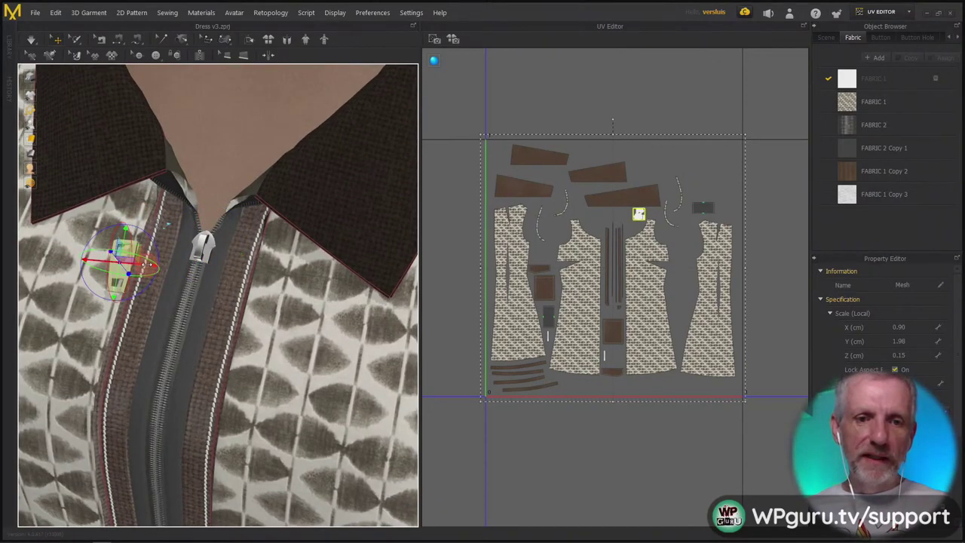
pyautogui.moveTo(153, 265); pyautogui.dragTo(217, 280)
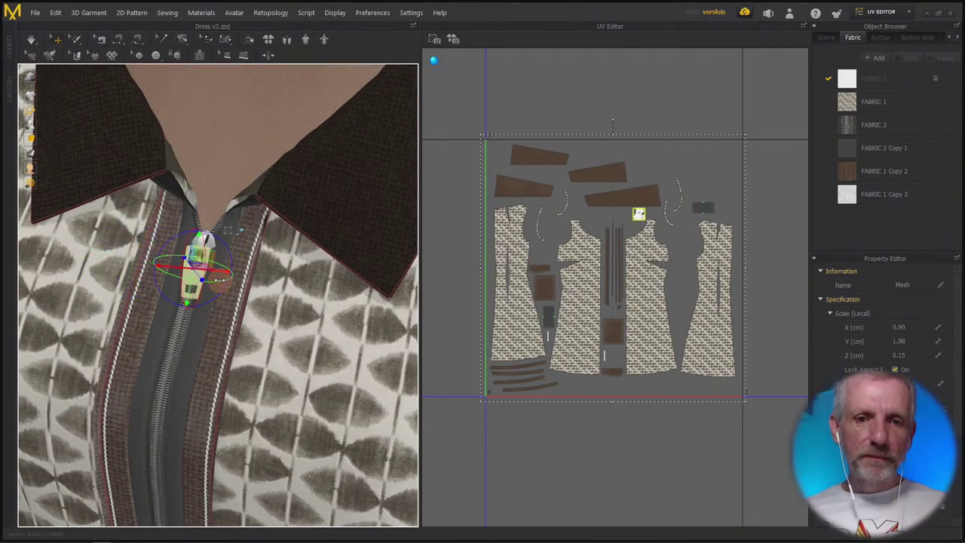
# - Inspect how the zipper pull sits on the slider from the side and above, and the whole dress from a distance
pyautogui.moveTo(217, 280); pyautogui.dragTo(390, 351, button='right')
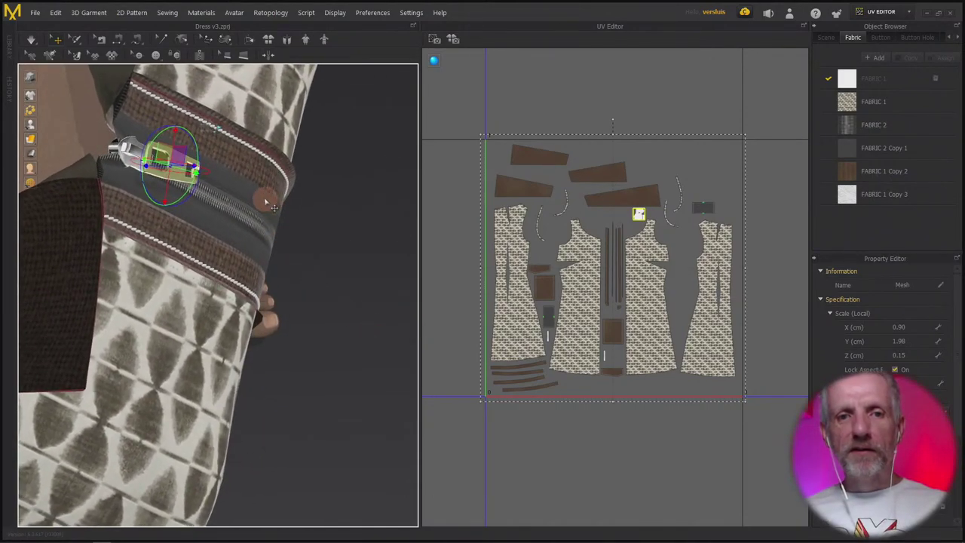
pyautogui.moveTo(267, 198); pyautogui.dragTo(208, 144, button='right')
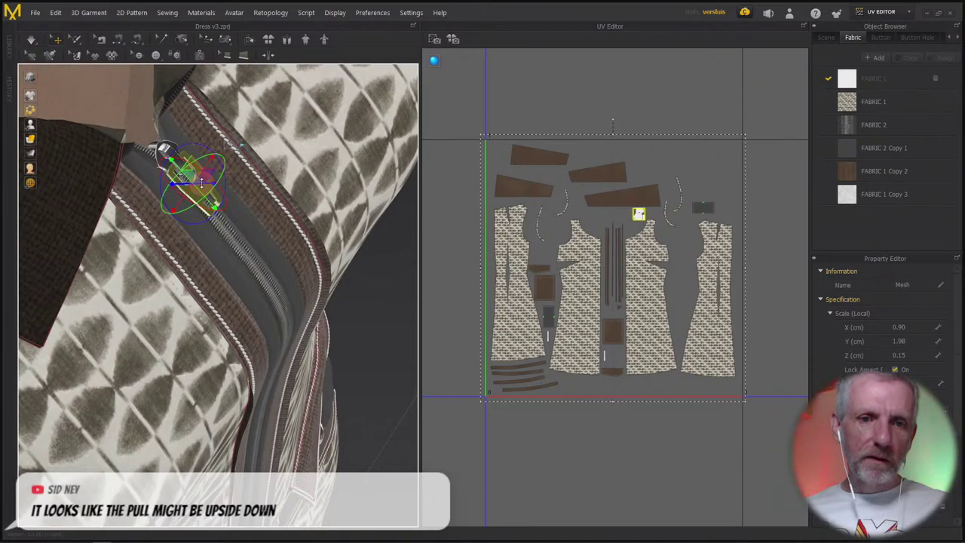
pyautogui.moveTo(241, 145); pyautogui.dragTo(240, 151, button='right')
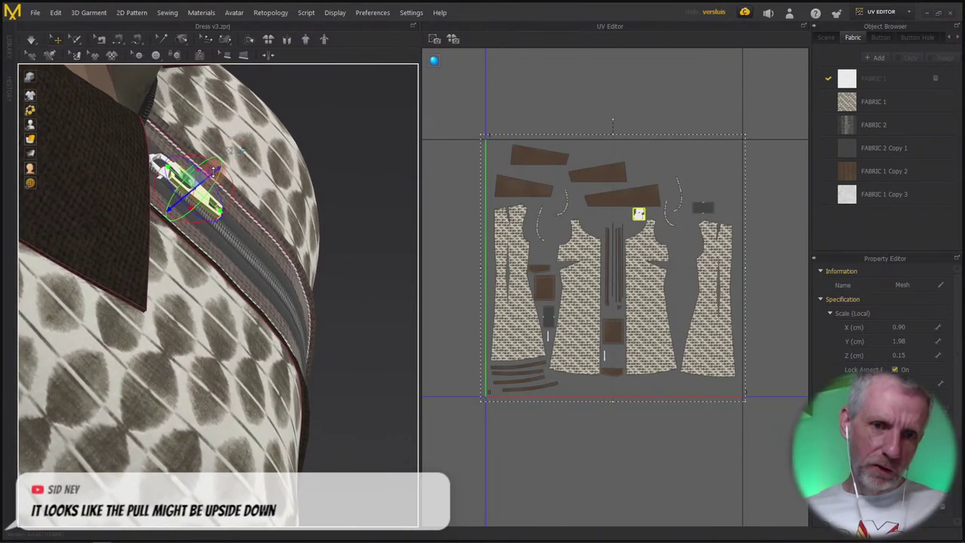
pyautogui.moveTo(243, 151); pyautogui.dragTo(195, 213, button='right')
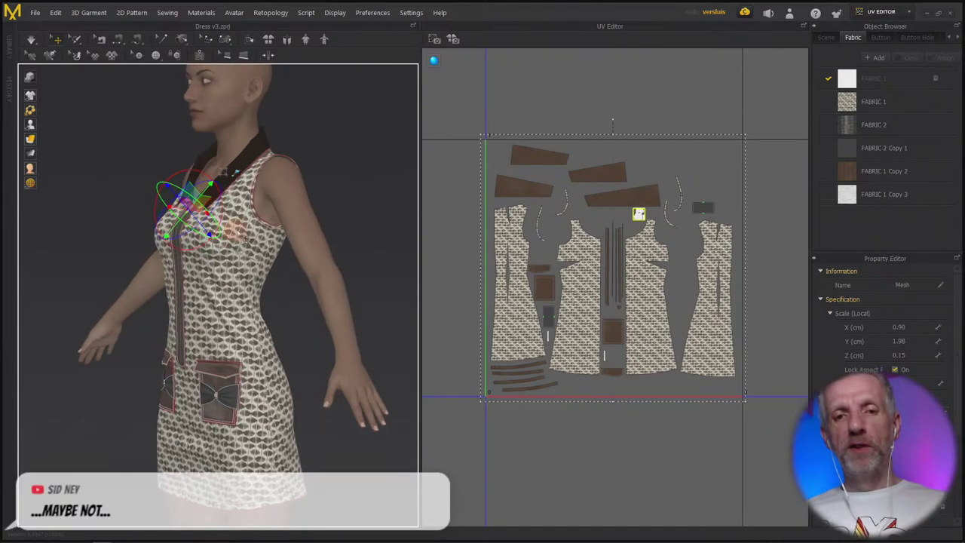
# - Switch back to DAZ Studio and view the dressed figure from the front and side, leaving the selection unchanged
pyautogui.hotkey('alt', 'Tab')
pyautogui.scroll(-5, 425, 291)
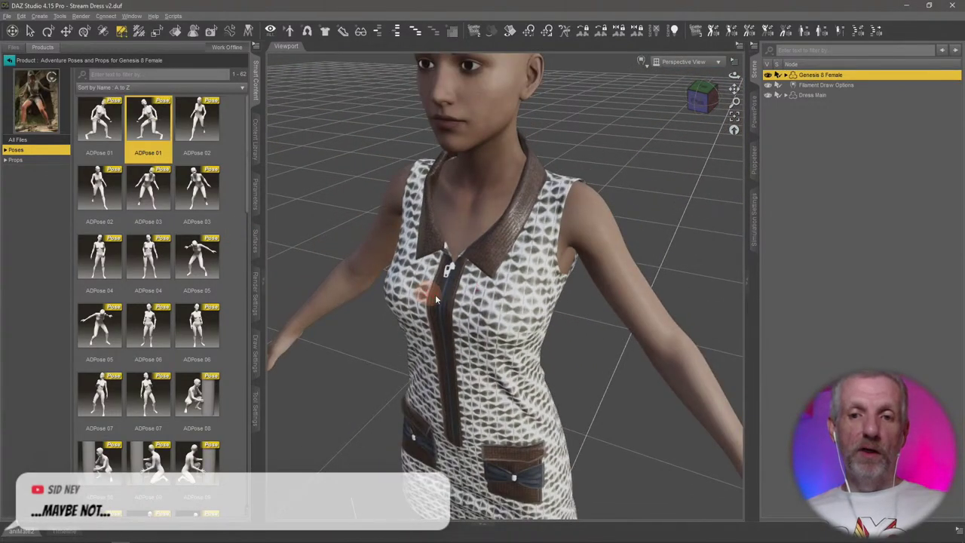
pyautogui.rightClick(435, 294)
pyautogui.click(490, 304)
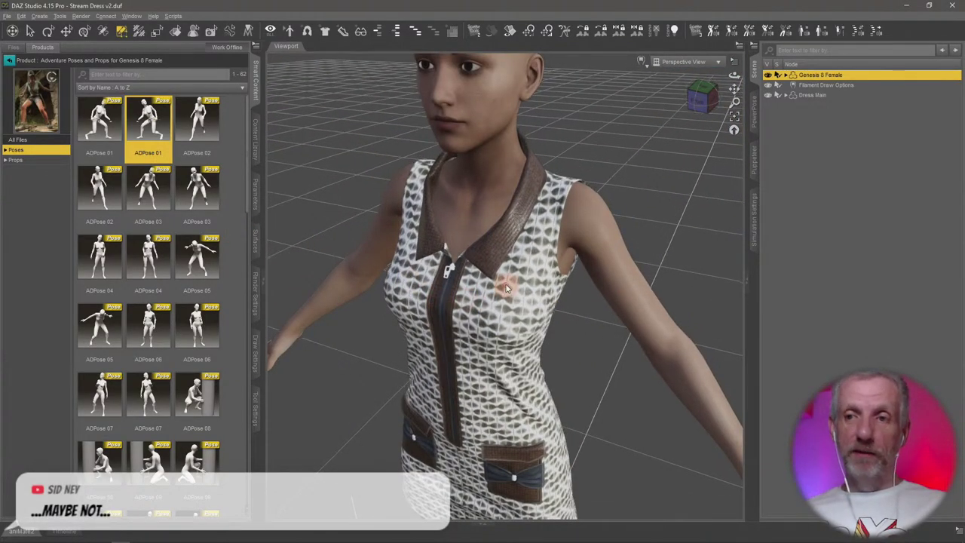
pyautogui.moveTo(506, 288); pyautogui.dragTo(466, 280, button='right')
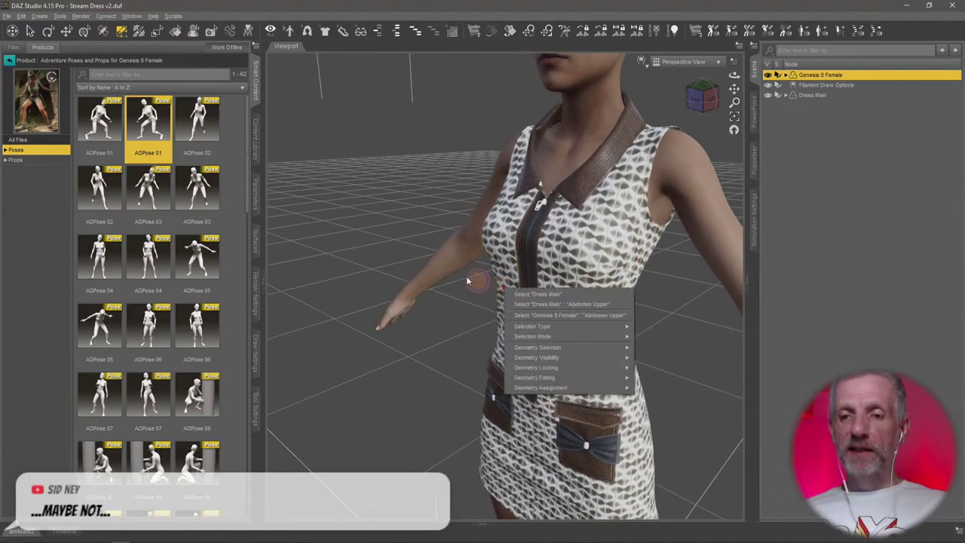
pyautogui.click(512, 281)
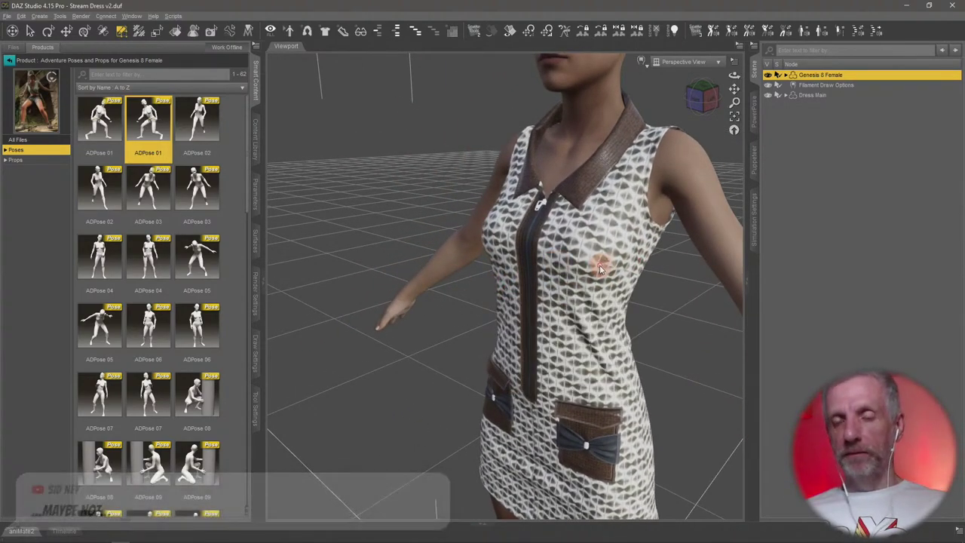
pyautogui.moveTo(601, 265); pyautogui.dragTo(612, 262, button='right')
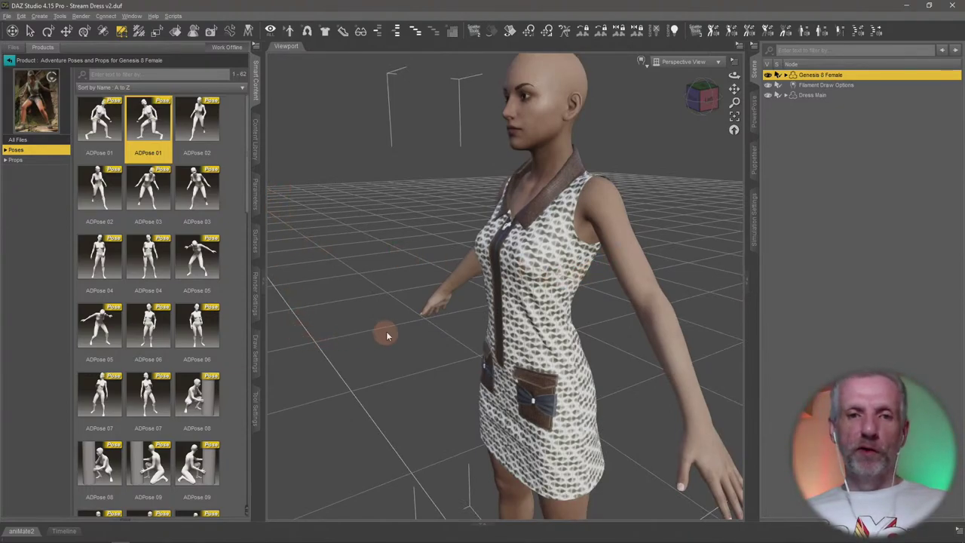
# - Select Dress Main and examine the surface settings of its Collar and Pockets material
pyautogui.click(816, 95)
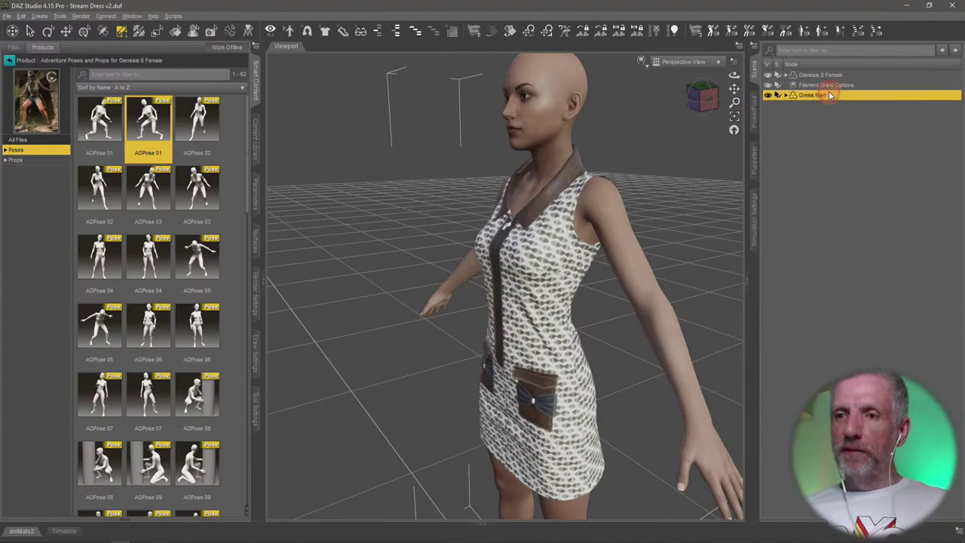
pyautogui.click(255, 240)
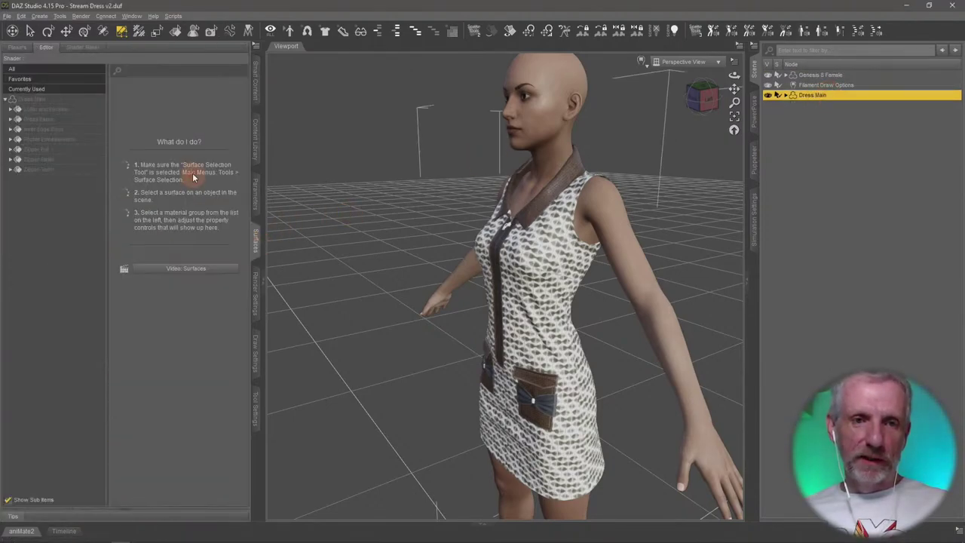
pyautogui.click(63, 110)
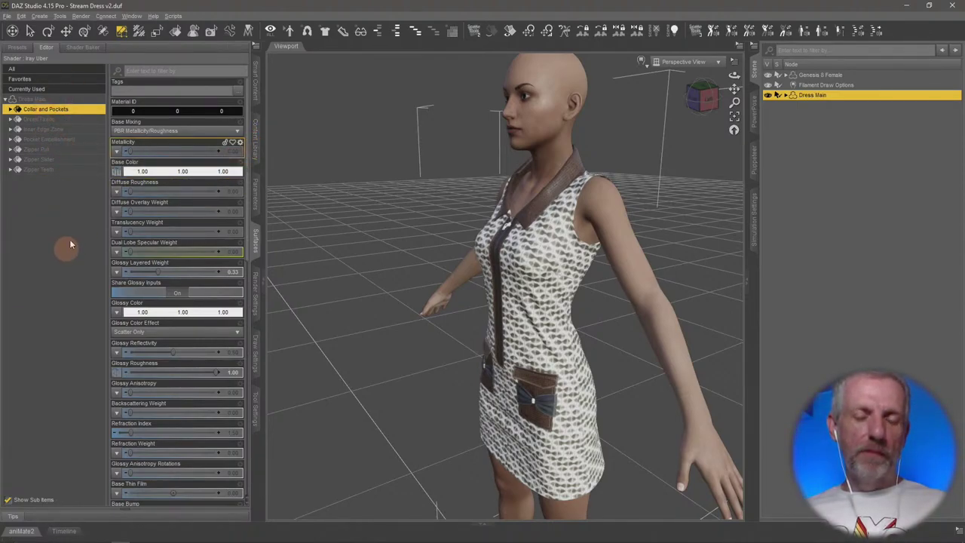
# - Open the Content Directory Manager and select the DAZ Studio Formats content set with its directories listed
pyautogui.click(257, 151)
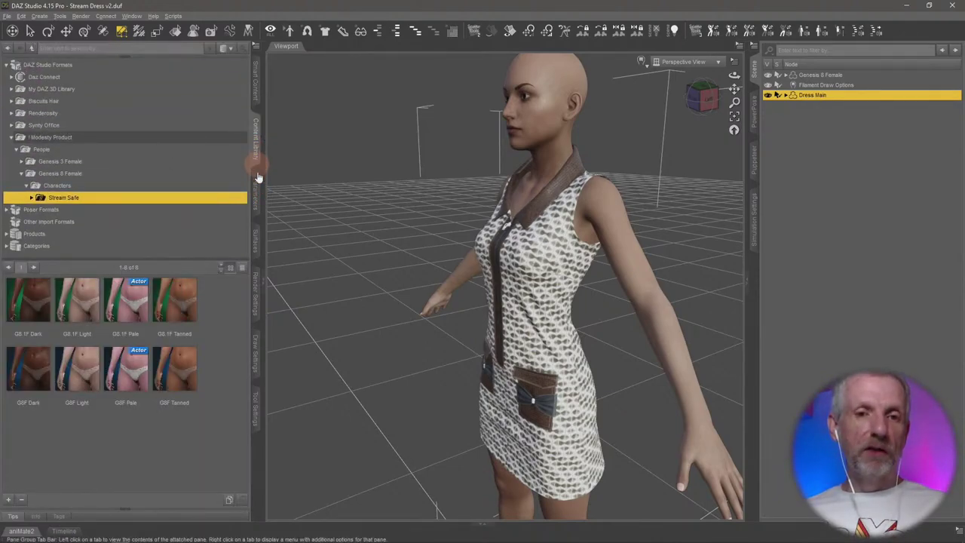
pyautogui.click(257, 50)
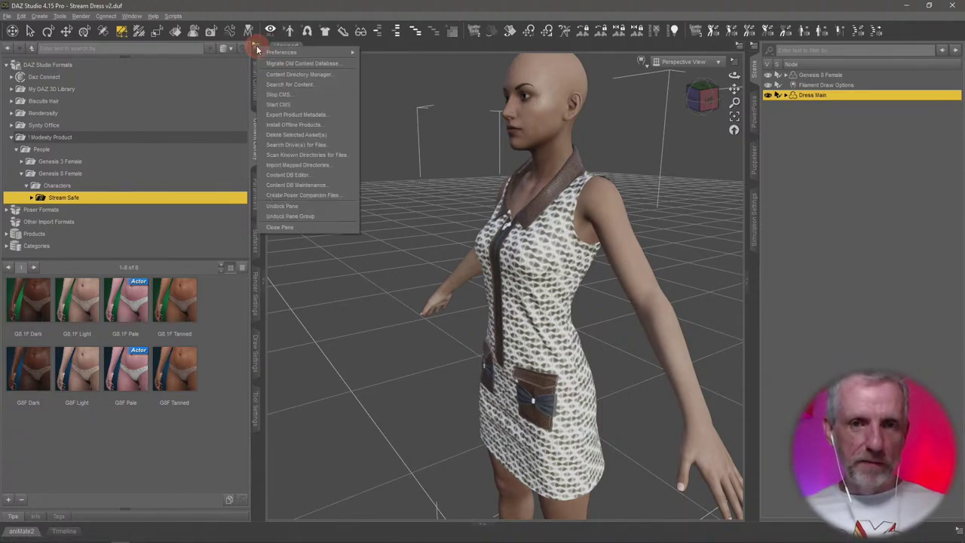
pyautogui.click(329, 75)
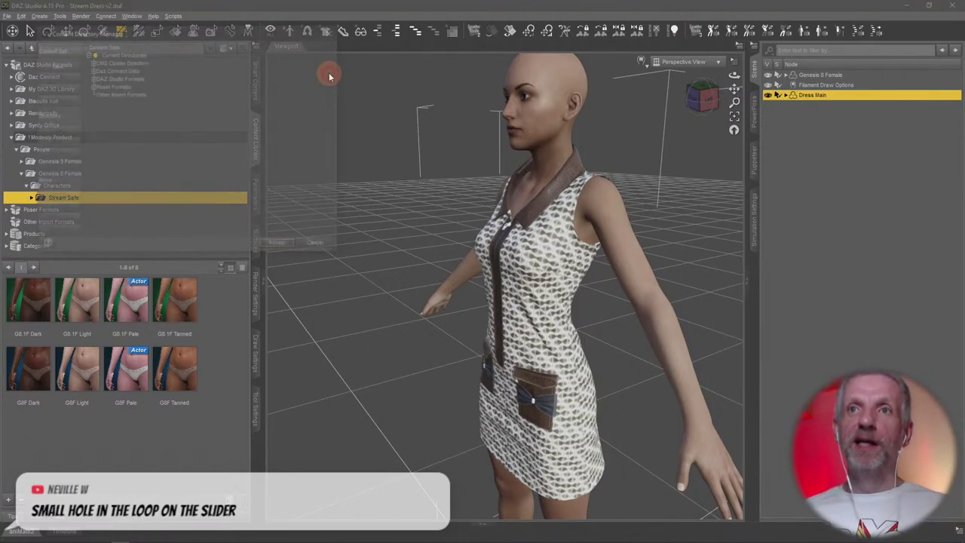
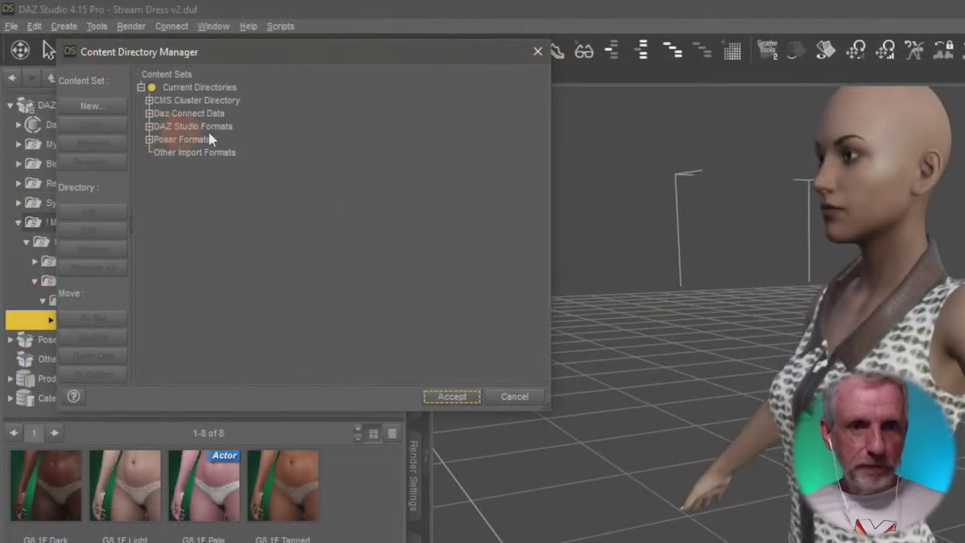
pyautogui.click(148, 126)
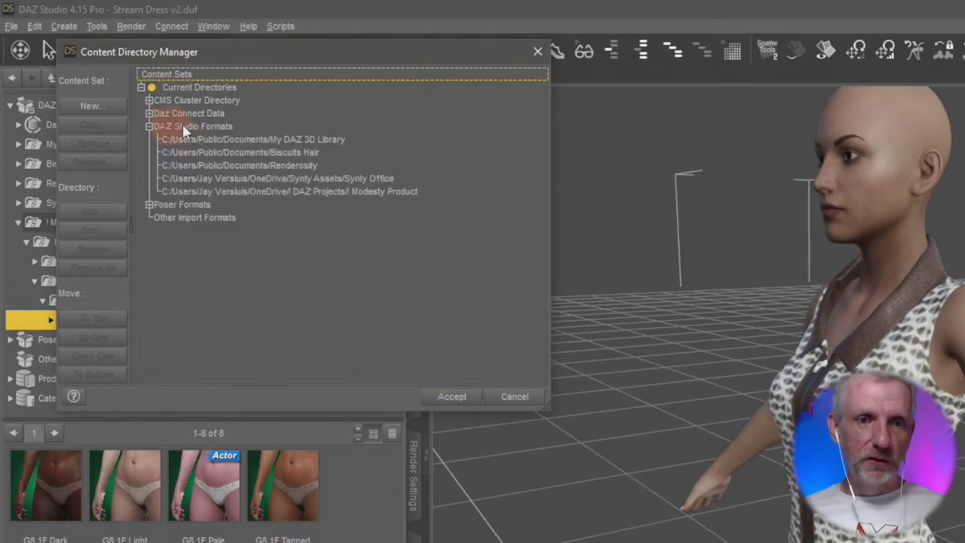
pyautogui.click(194, 126)
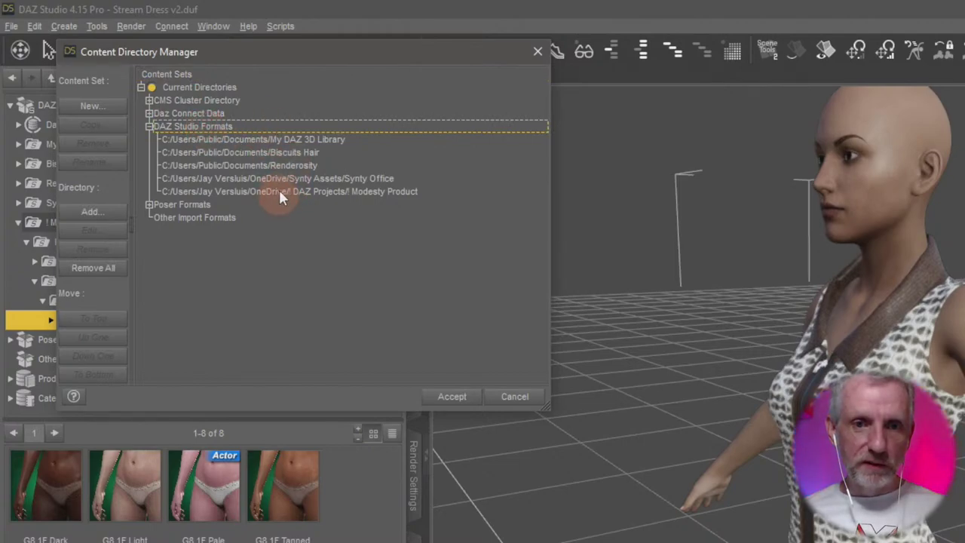
# - Add the ! Dress Product folder inside Stream Dress 1 as a DAZ Studio Formats directory and accept the directory changes
pyautogui.click(105, 216)
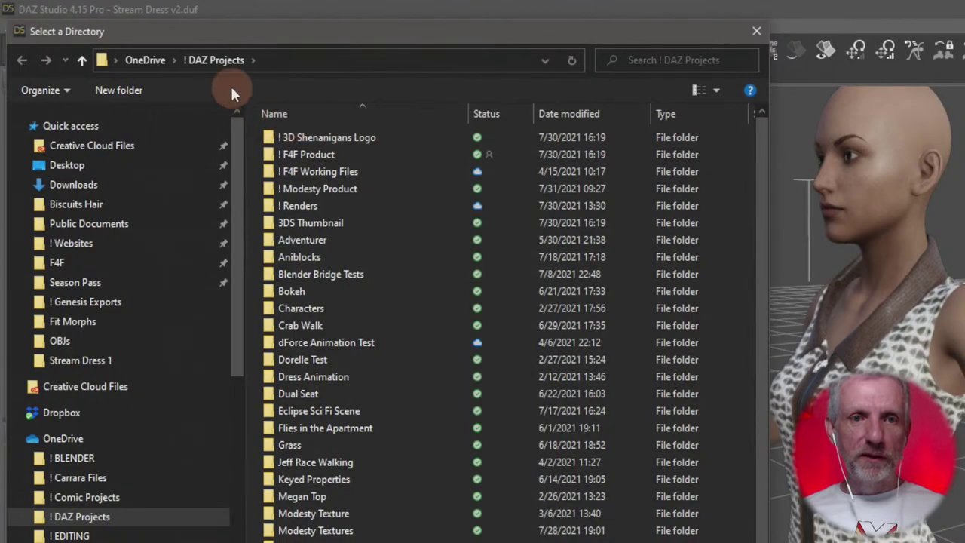
pyautogui.click(145, 61)
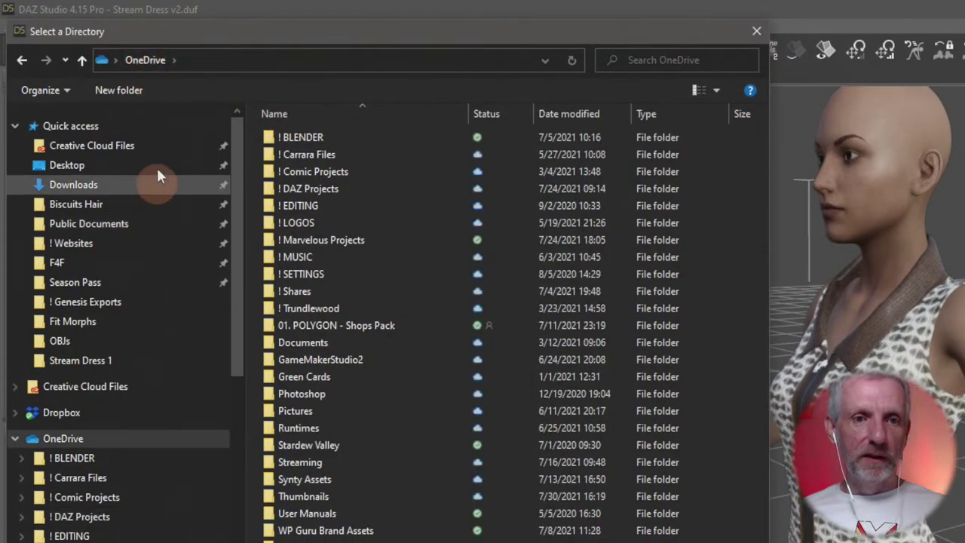
pyautogui.doubleClick(331, 239)
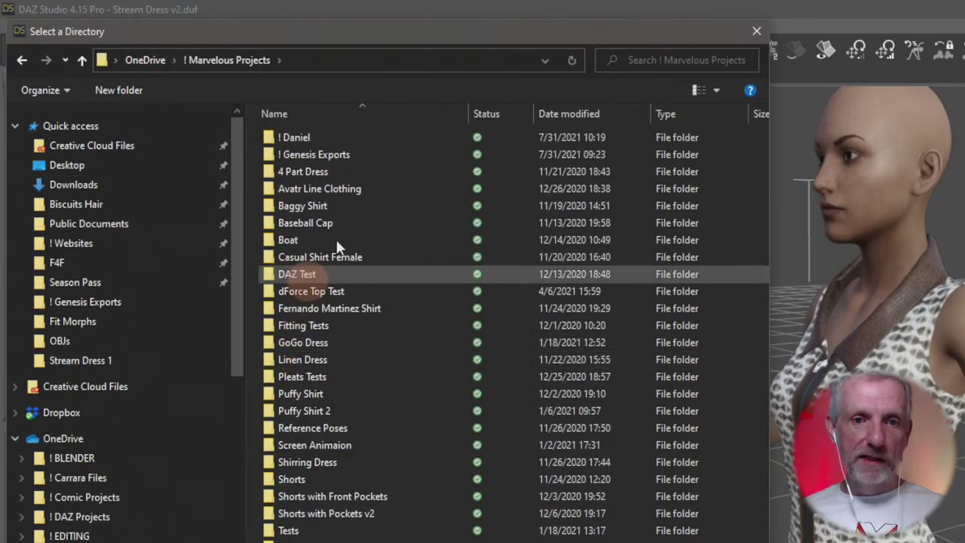
pyautogui.doubleClick(348, 136)
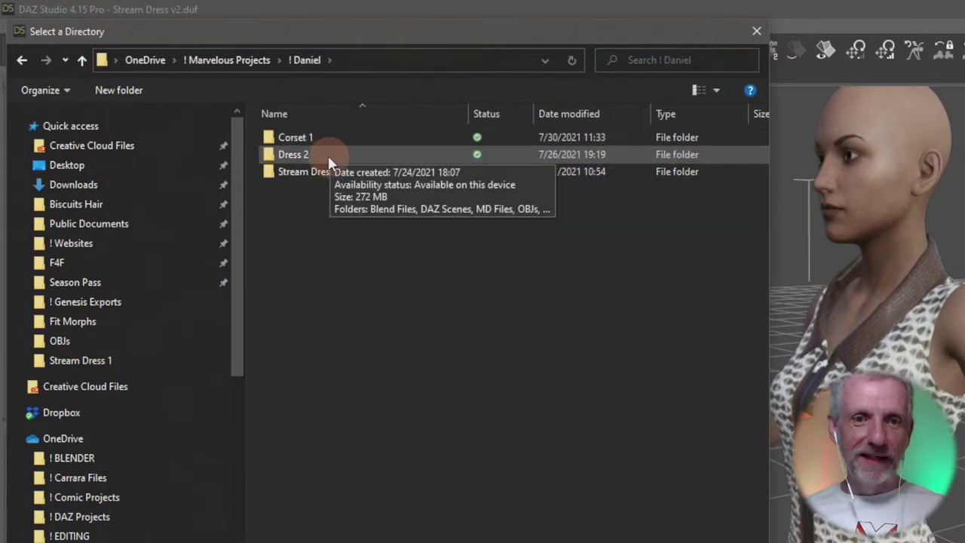
pyautogui.doubleClick(328, 154)
pyautogui.click(83, 61)
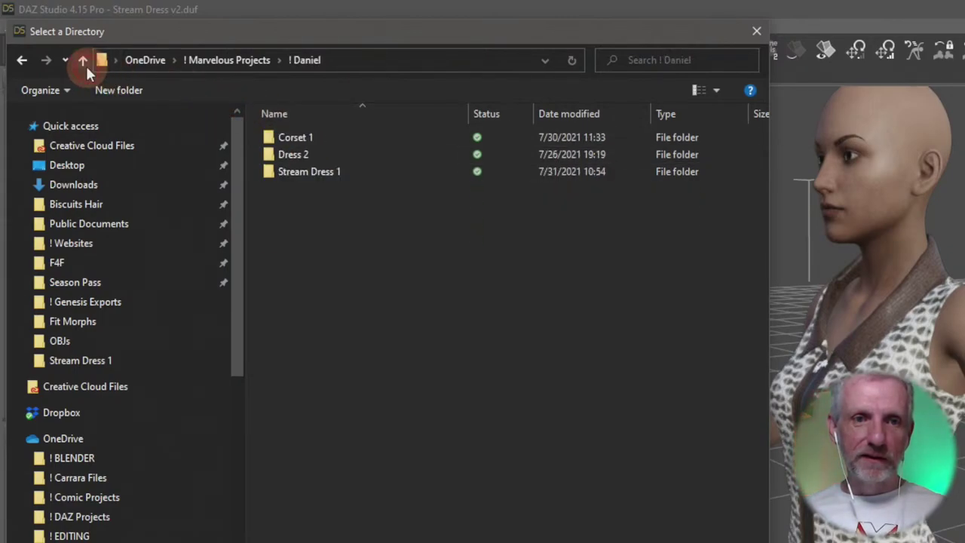
pyautogui.doubleClick(331, 173)
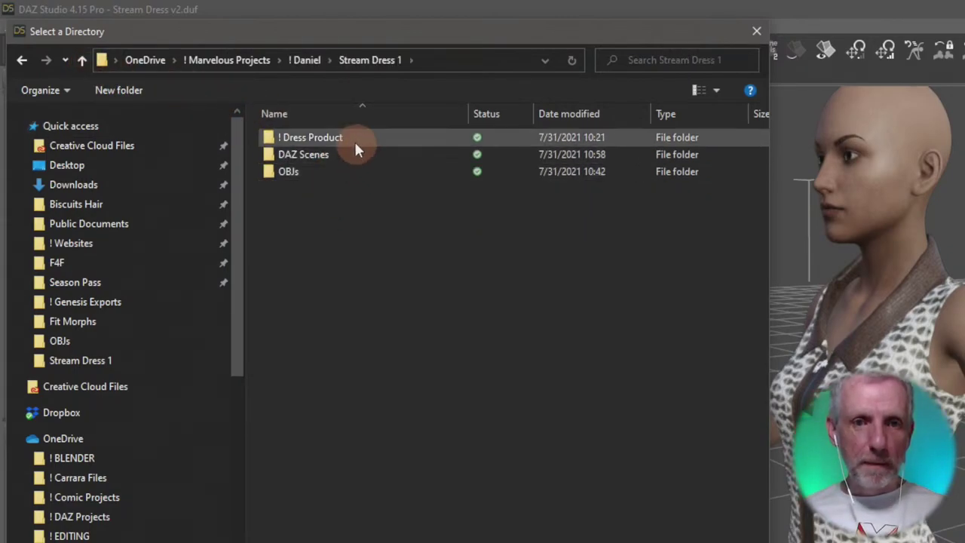
pyautogui.doubleClick(353, 138)
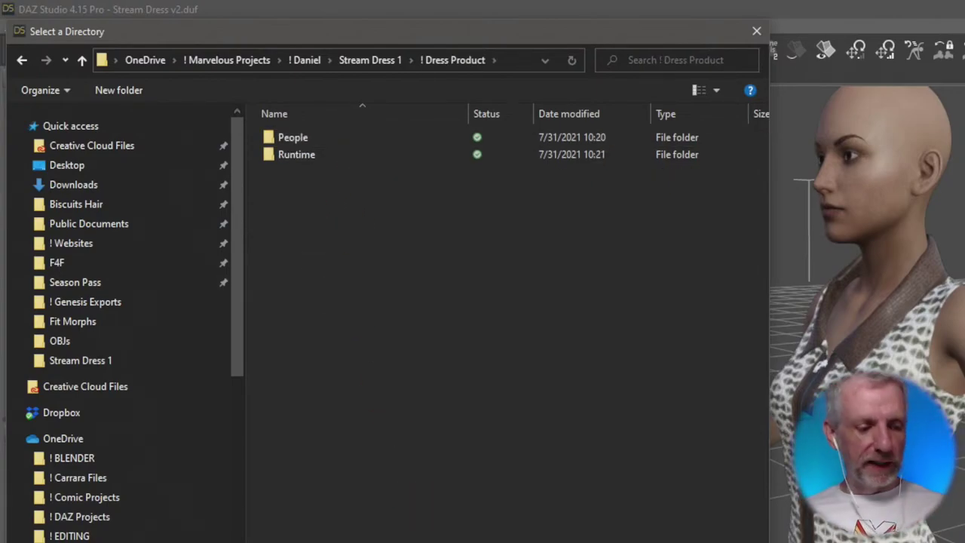
pyautogui.click(402, 436)
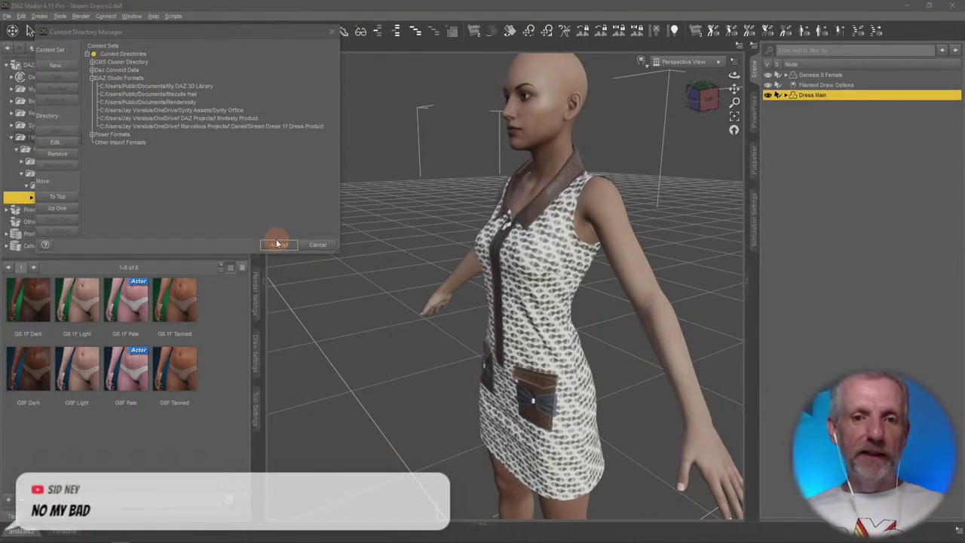
pyautogui.click(278, 244)
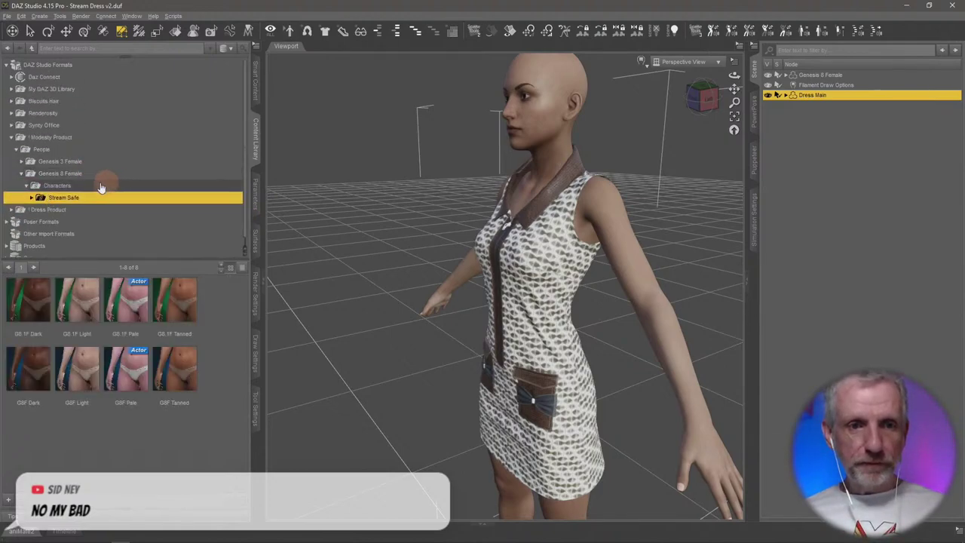
# - Collapse ! Modesty Product and expand ! Dress Product through People, Genesis 8 Female and Clothing down to Stream Dress 1
pyautogui.click(12, 139)
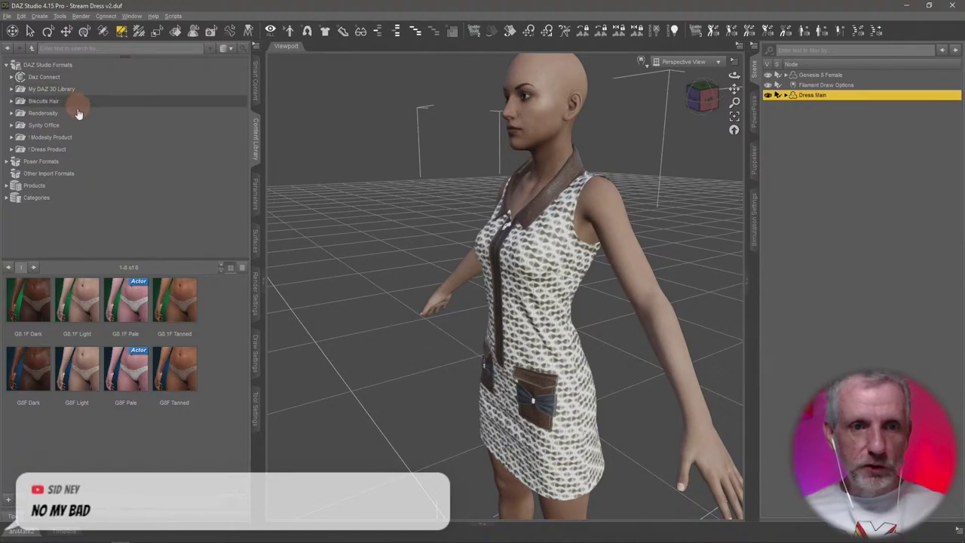
pyautogui.click(20, 150)
pyautogui.click(11, 150)
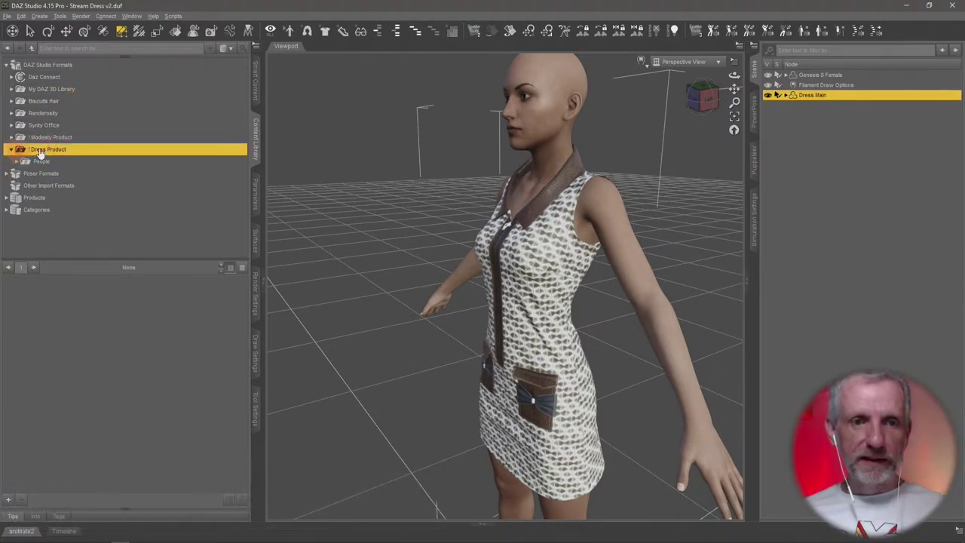
pyautogui.doubleClick(66, 160)
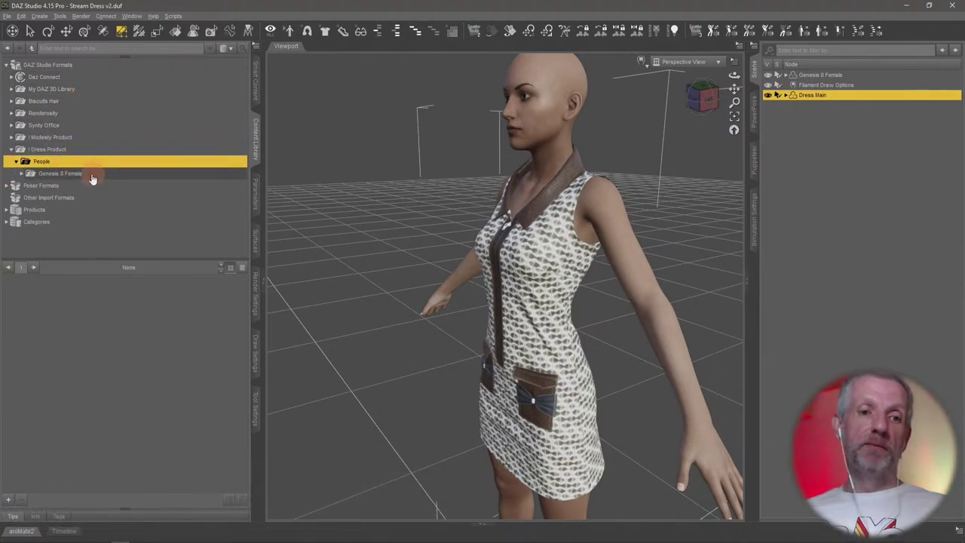
pyautogui.doubleClick(92, 174)
pyautogui.doubleClick(101, 185)
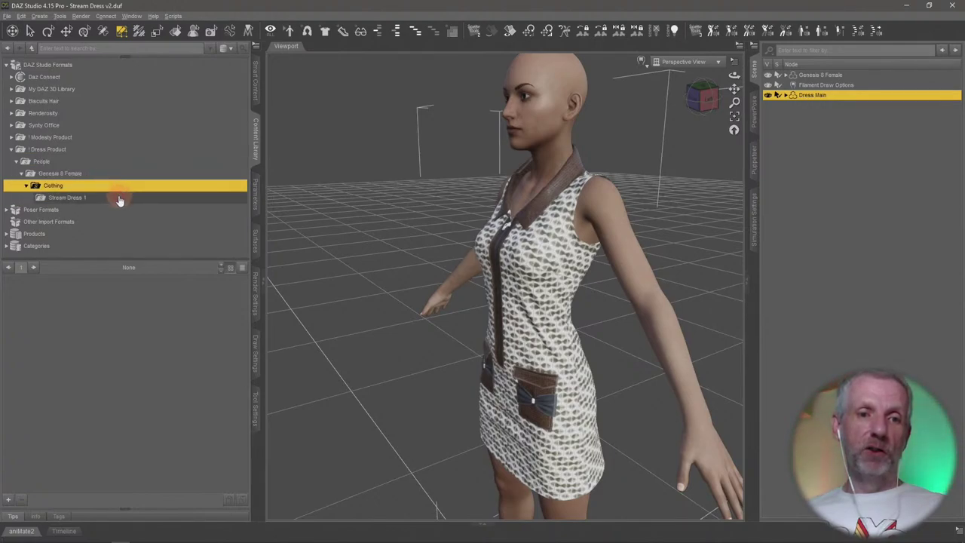
pyautogui.click(121, 197)
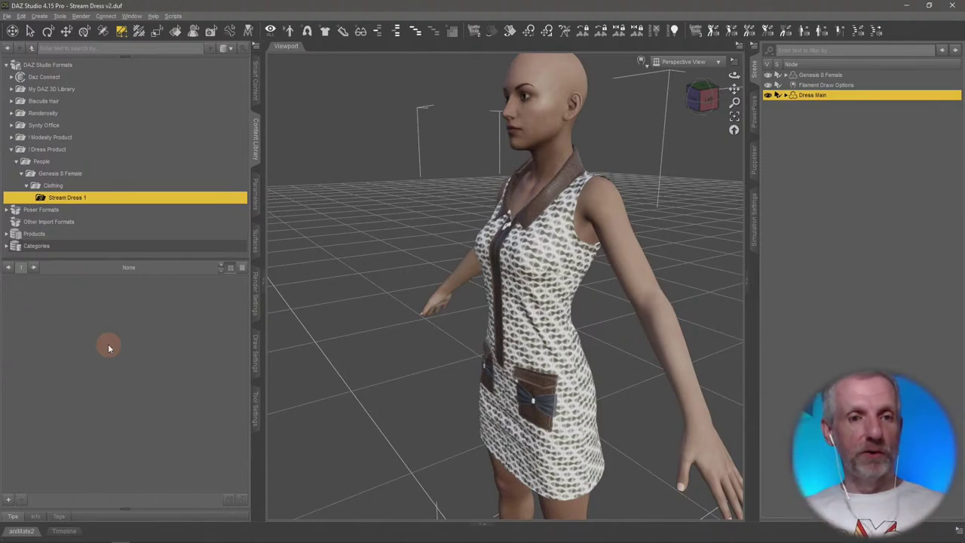
pyautogui.click(72, 150)
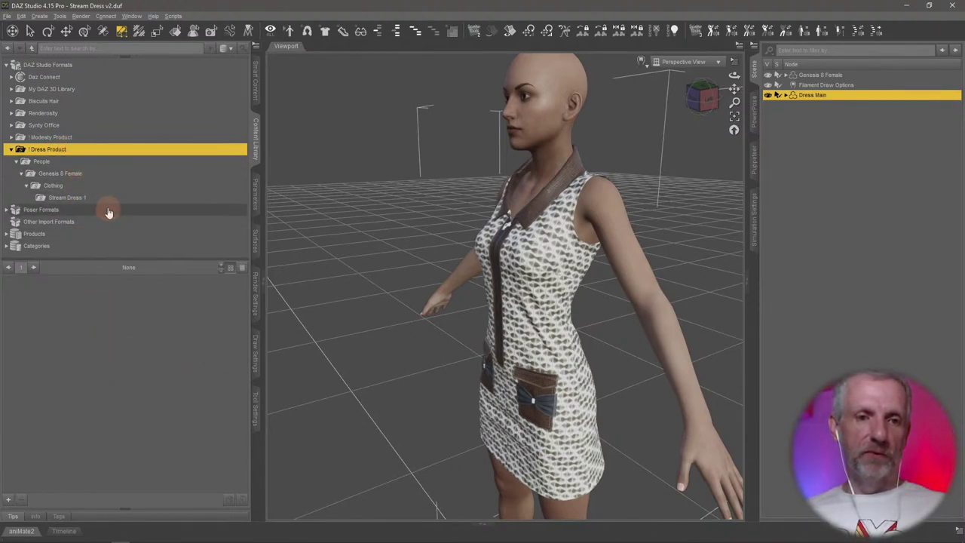
# - Create a sub-folder named Materials inside the Stream Dress 1 content folder
pyautogui.click(85, 198)
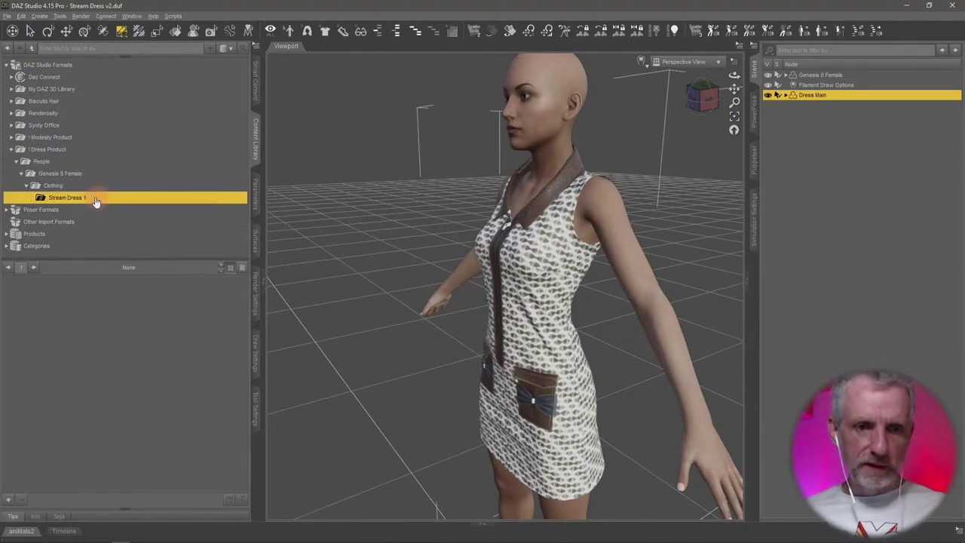
pyautogui.rightClick(104, 203)
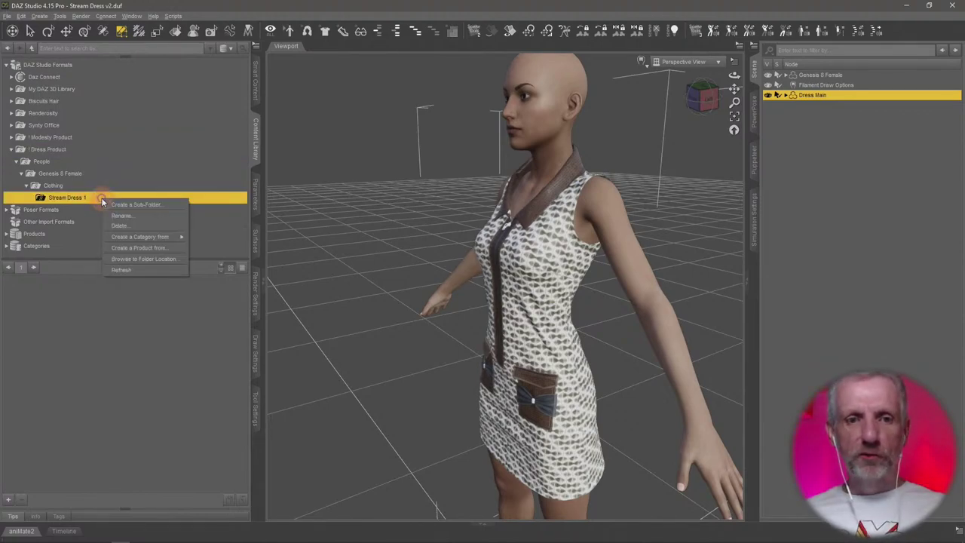
pyautogui.click(146, 204)
pyautogui.moveTo(478, 255); pyautogui.dragTo(419, 232)
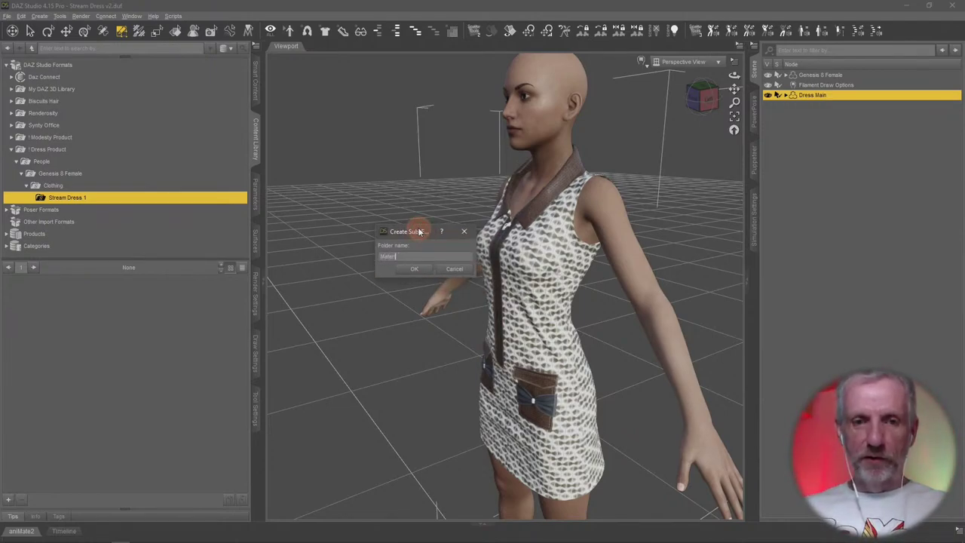
pyautogui.write('Materials')
pyautogui.press('Return')
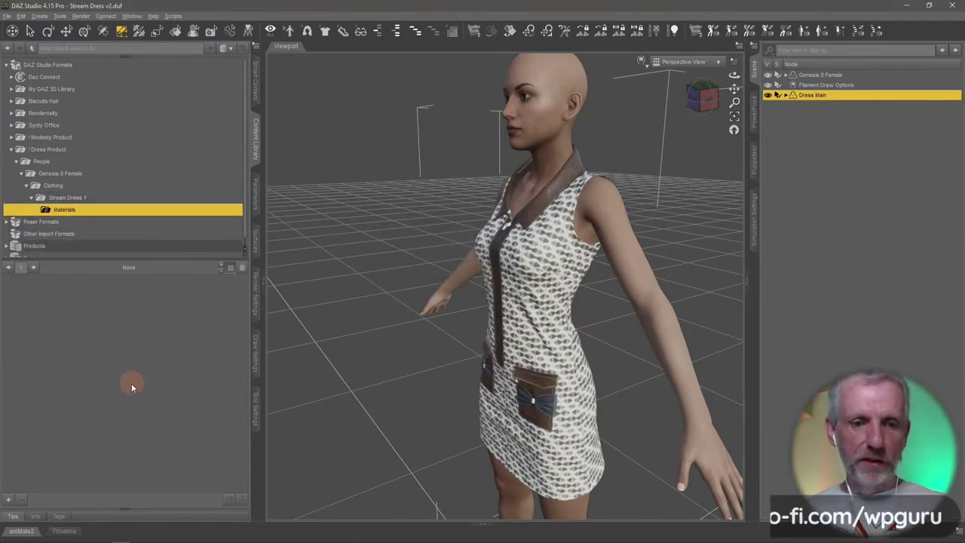
# - Save the Collar and Pockets material as a shader preset named Dress Shader in the Materials folder, with file compression off
pyautogui.scroll(-10, 422, 337)
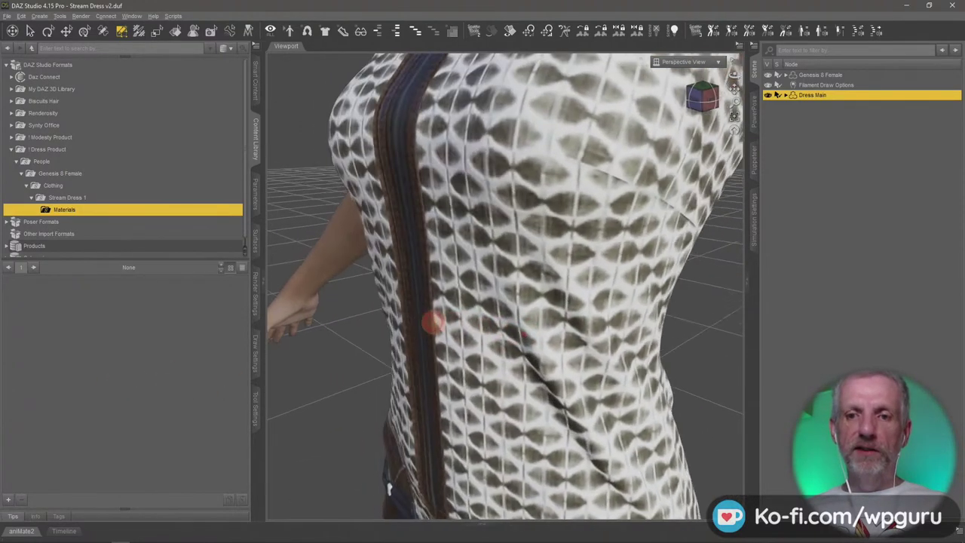
pyautogui.moveTo(388, 489); pyautogui.dragTo(365, 367, button='middle')
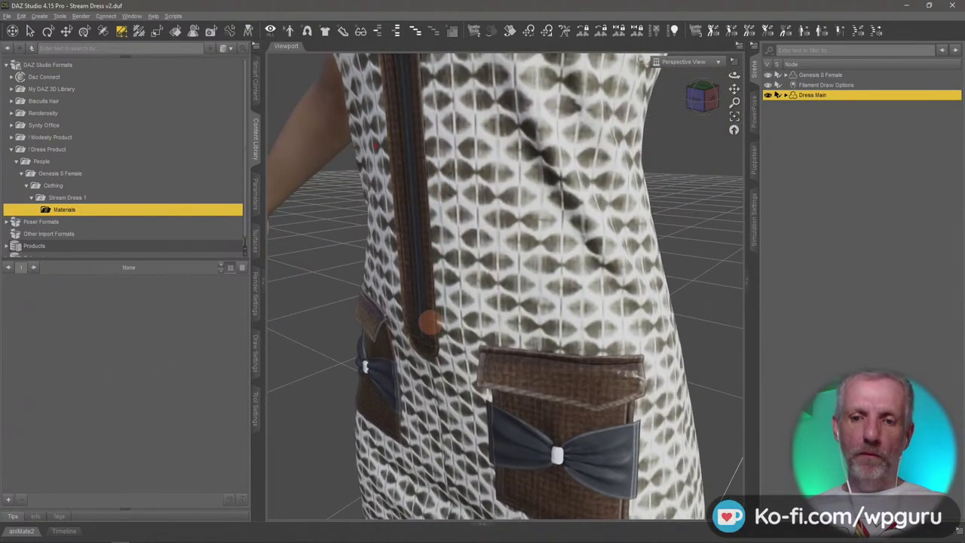
pyautogui.scroll(-8, 429, 323)
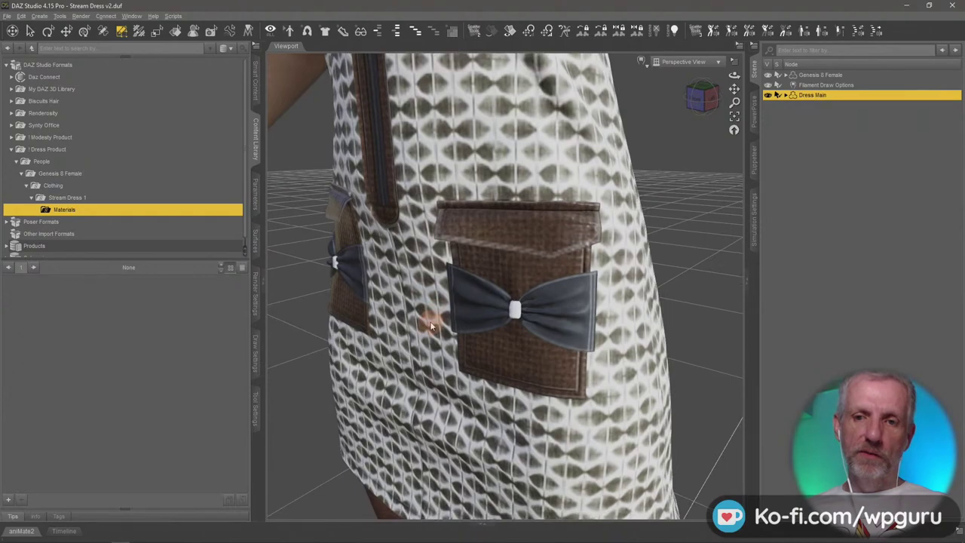
pyautogui.scroll(5, 432, 322)
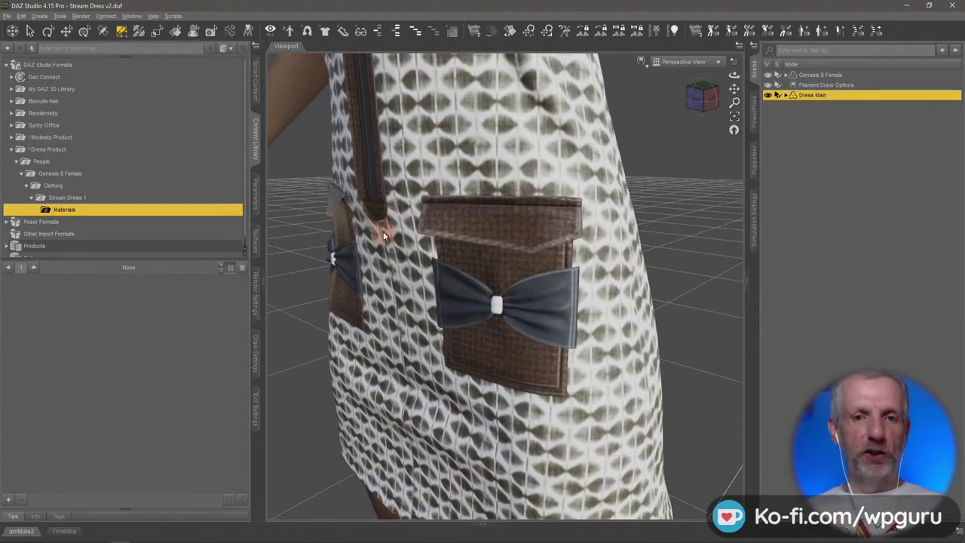
pyautogui.click(8, 499)
pyautogui.click(80, 383)
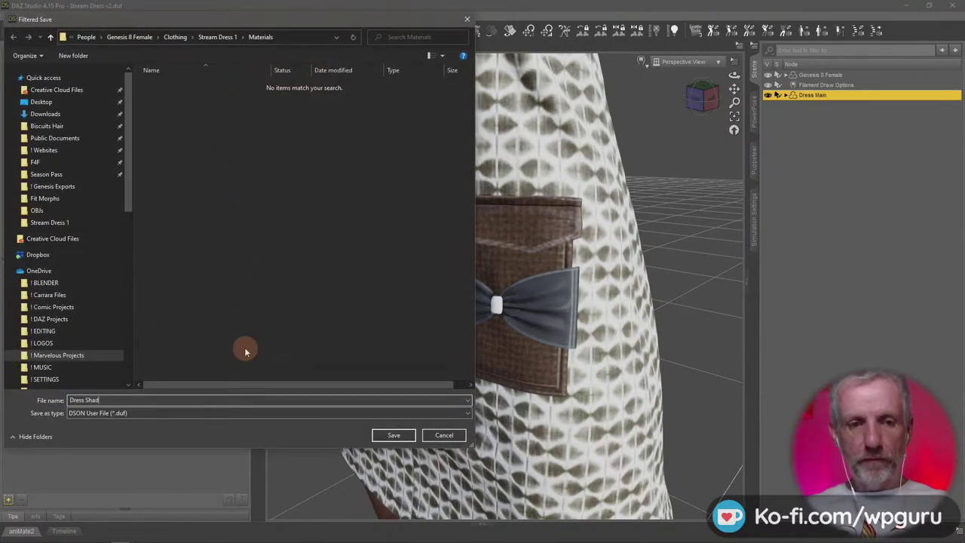
pyautogui.write('Dress Shader')
pyautogui.press('Return')
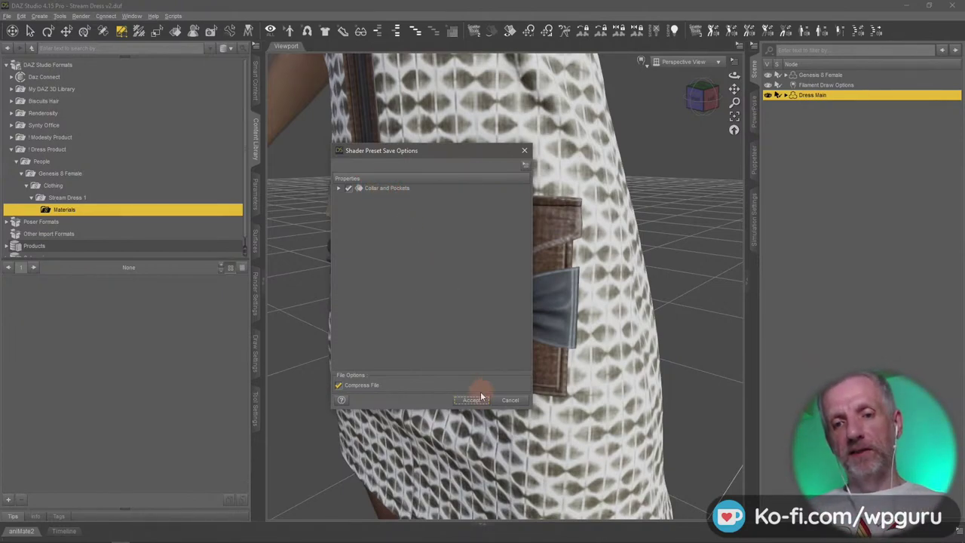
pyautogui.click(339, 386)
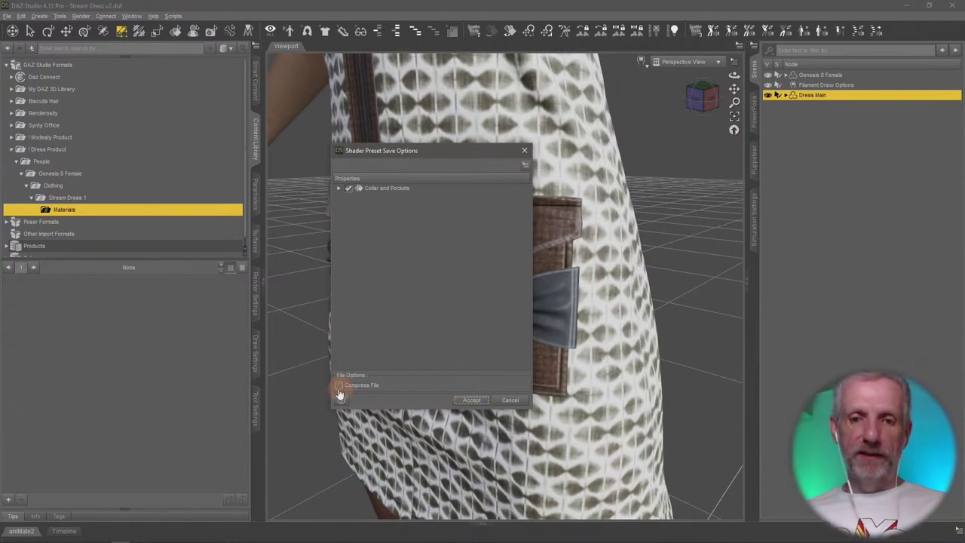
pyautogui.click(469, 399)
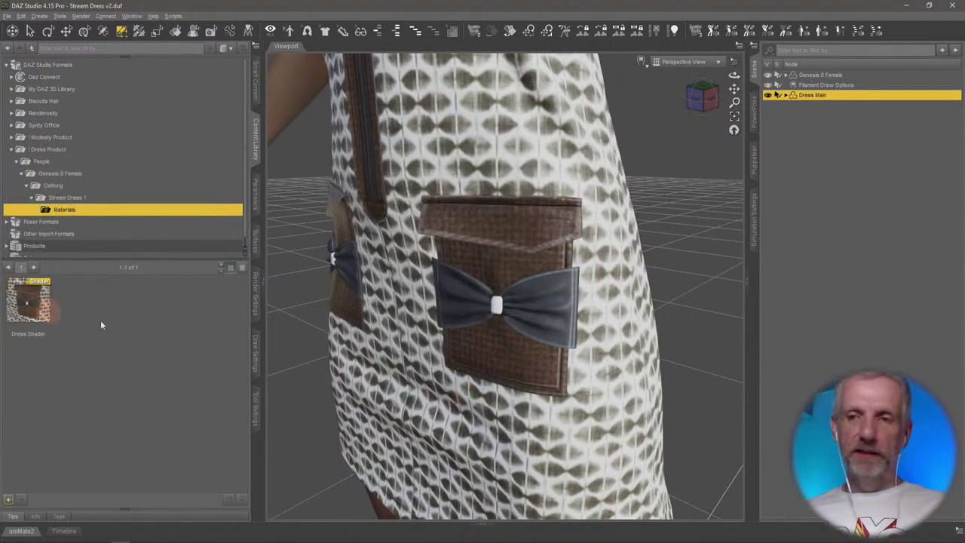
# - Delete Dress Main from the scene, keeping the Genesis 8 Female figure
pyautogui.scroll(-8, 426, 310)
pyautogui.keyDown('alt'); pyautogui.moveTo(427, 312); pyautogui.dragTo(550, 302); pyautogui.keyUp('alt')
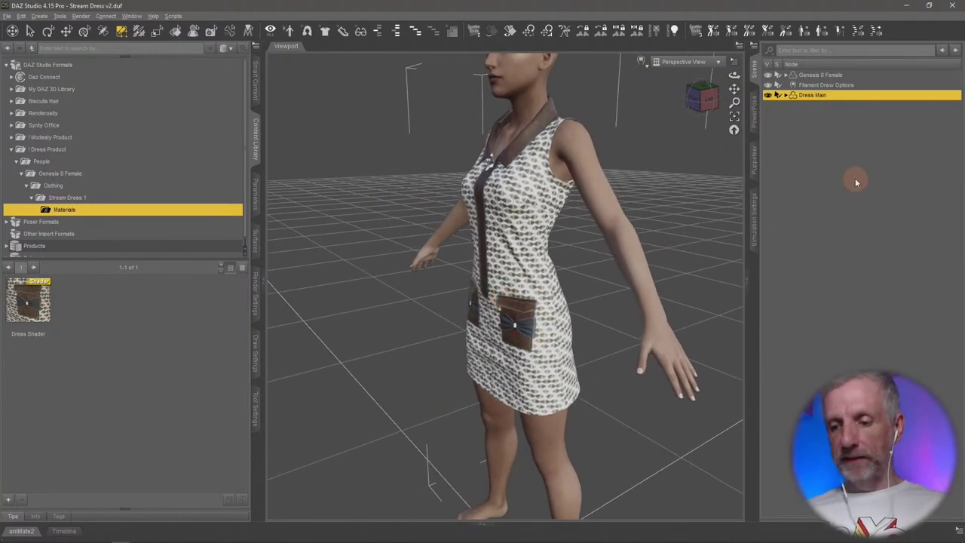
pyautogui.press('Delete')
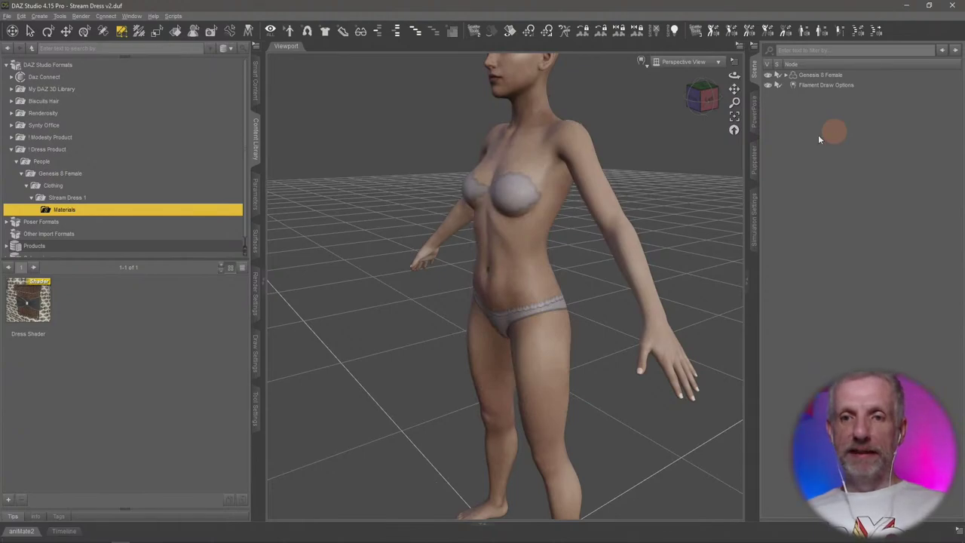
# - Switch to Marvelous Designer and export the whole garment over Dress Main.obj as a single, thin, welded object with unified UVs at DAZ Studio scale
pyautogui.hotkey('alt', 'Tab')
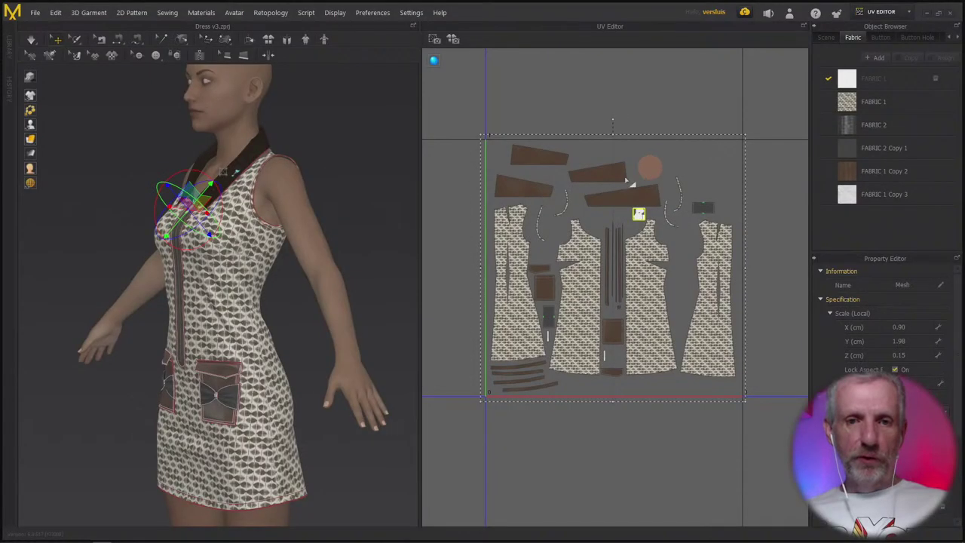
pyautogui.hotkey('ctrl', 'a')
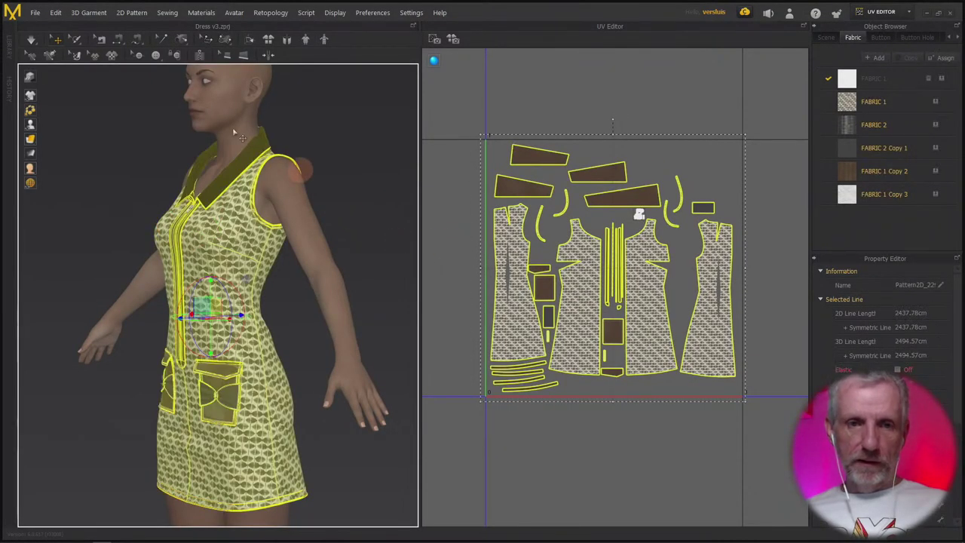
pyautogui.click(35, 12)
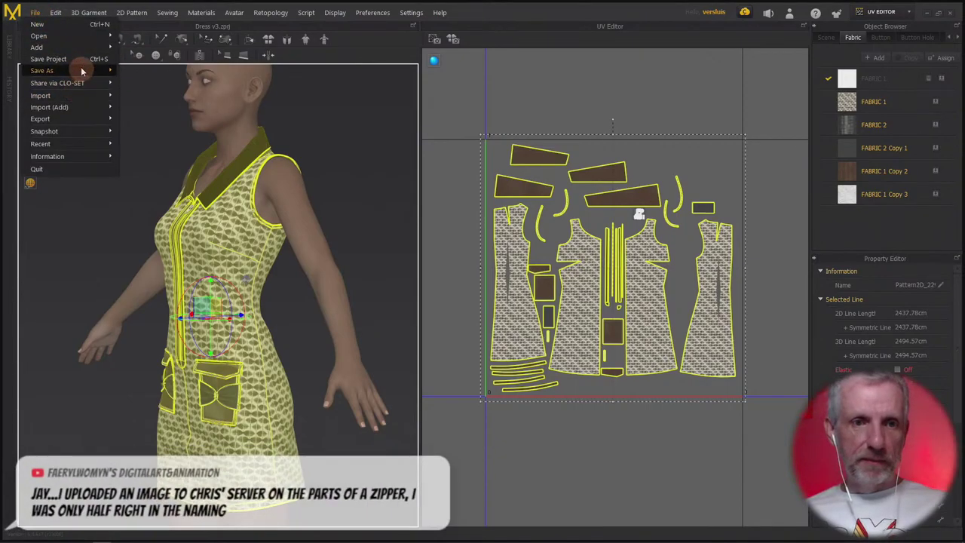
pyautogui.moveTo(96, 119)
pyautogui.click(168, 131)
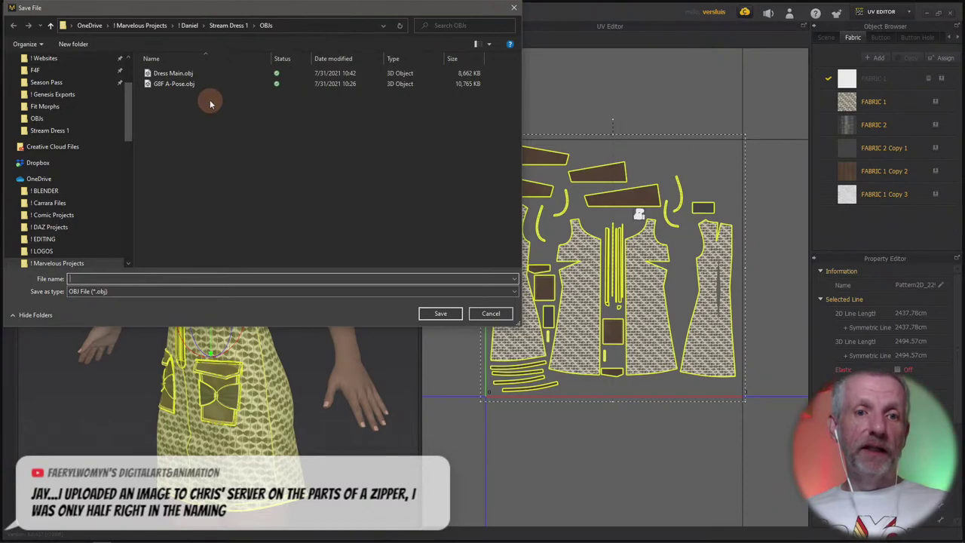
pyautogui.click(181, 73)
pyautogui.click(440, 313)
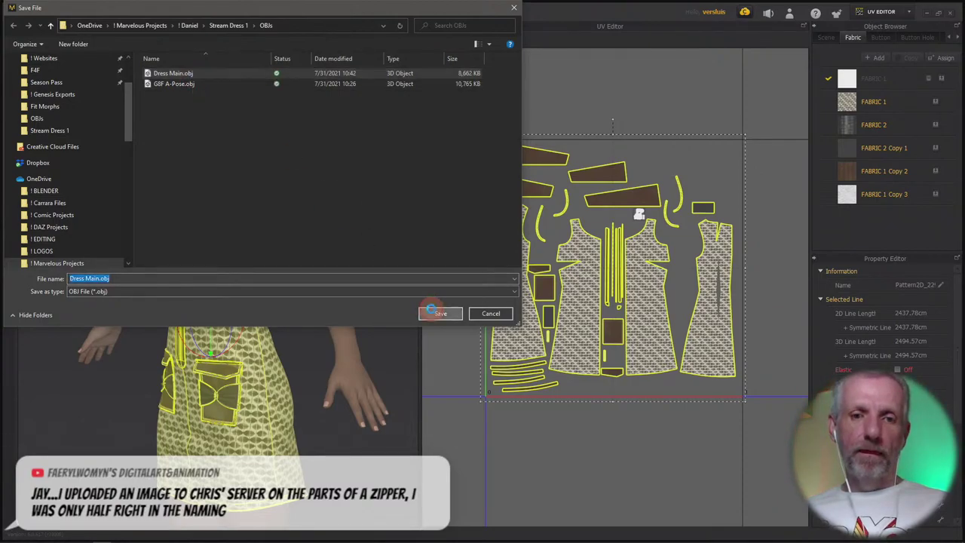
pyautogui.click(507, 276)
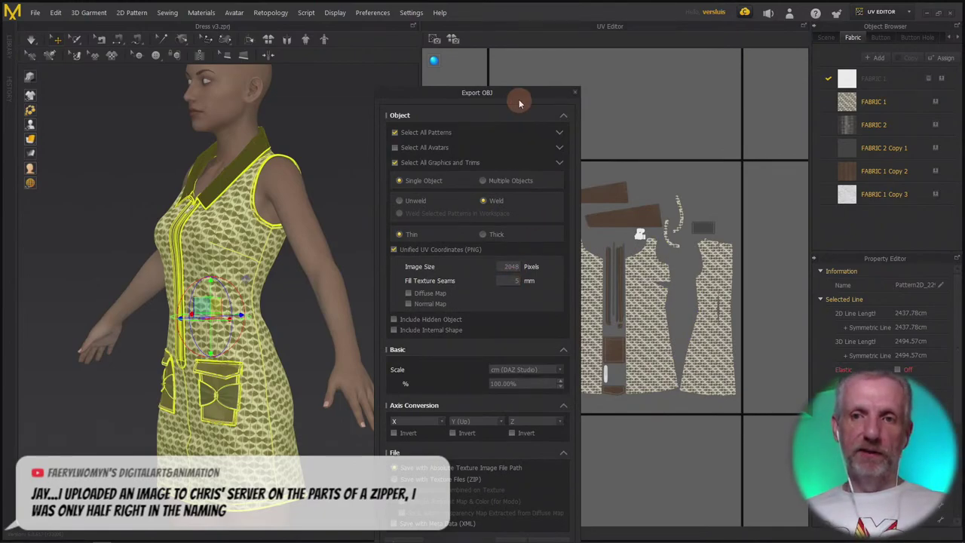
pyautogui.moveTo(522, 99); pyautogui.dragTo(523, 29)
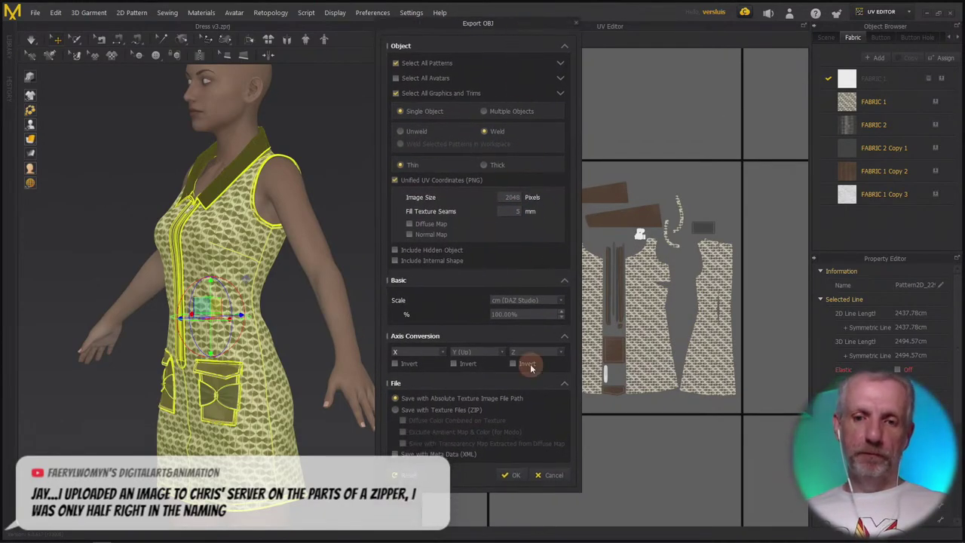
pyautogui.click(515, 480)
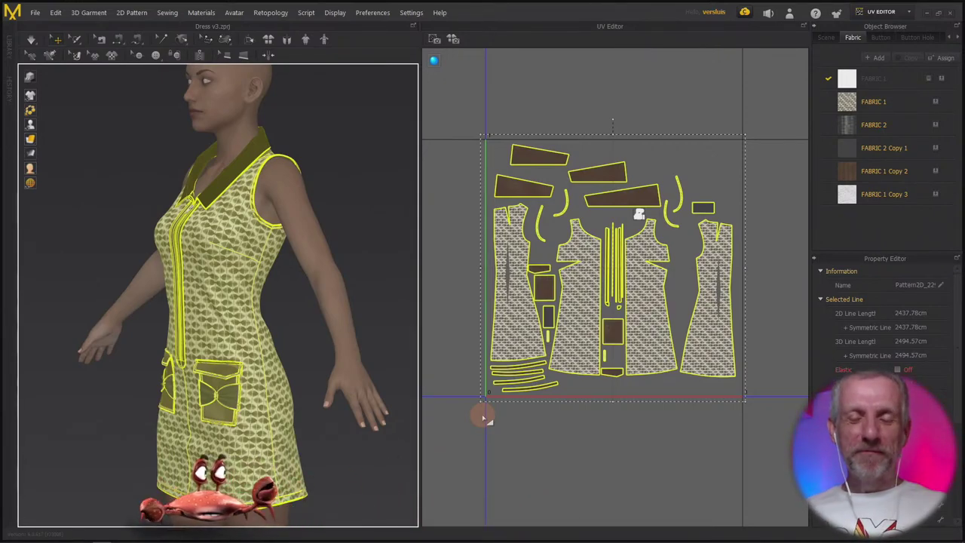
# - Switch back to DAZ Studio and import the re-exported Dress Main.obj from the OBJs folder
pyautogui.hotkey('alt', 'Tab')
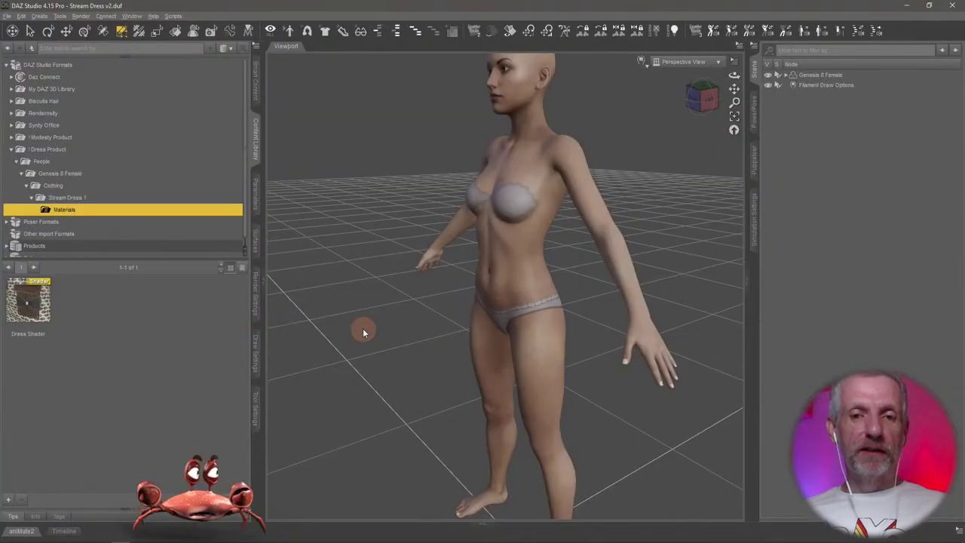
pyautogui.click(7, 16)
pyautogui.moveTo(89, 59)
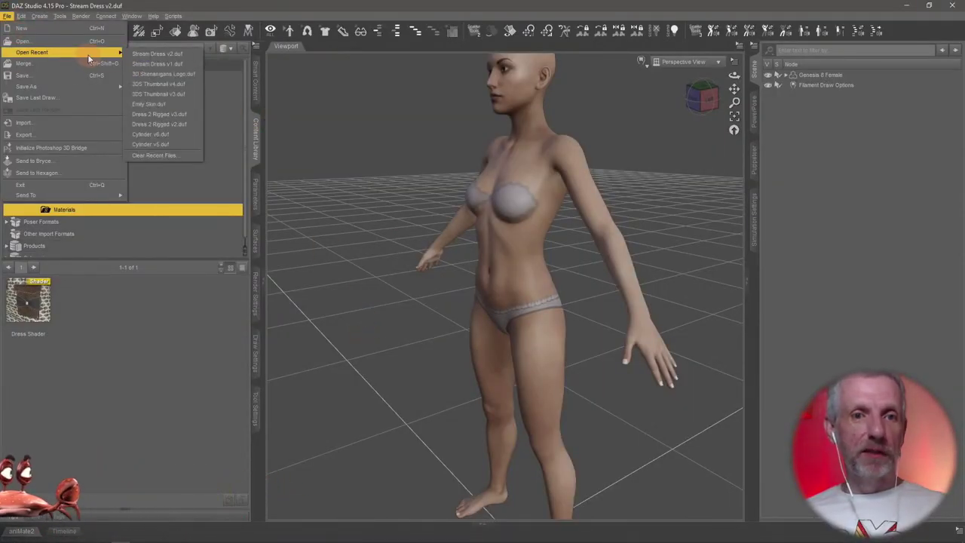
pyautogui.click(85, 122)
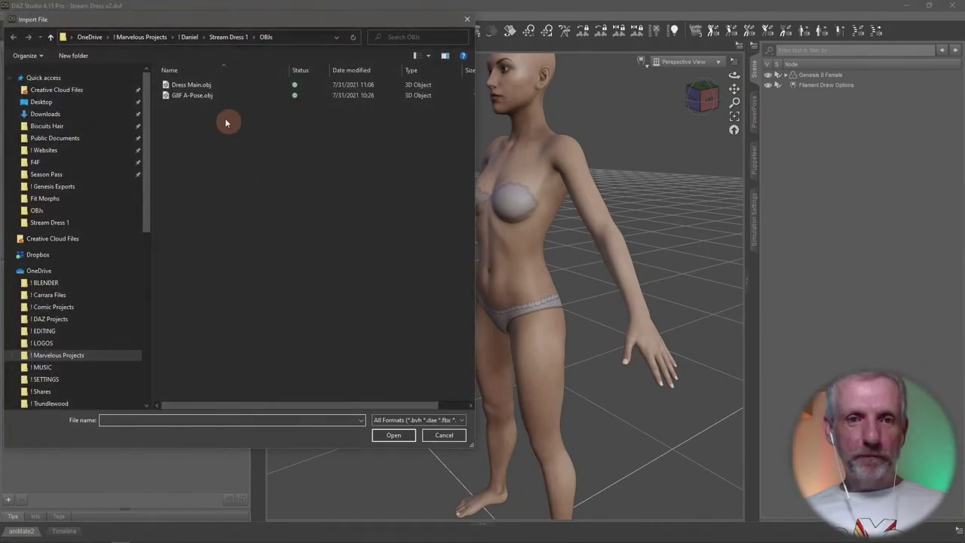
pyautogui.click(215, 85)
pyautogui.click(393, 435)
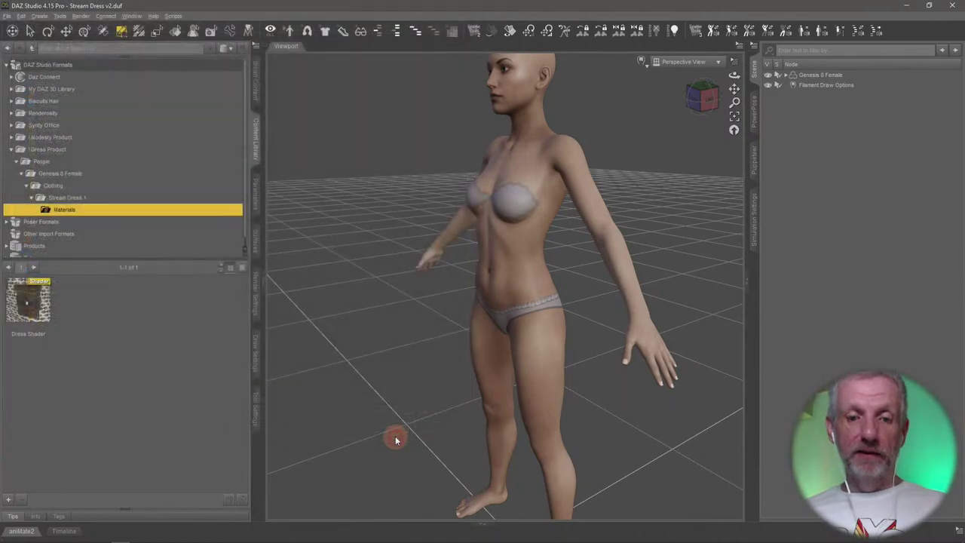
pyautogui.click(698, 277)
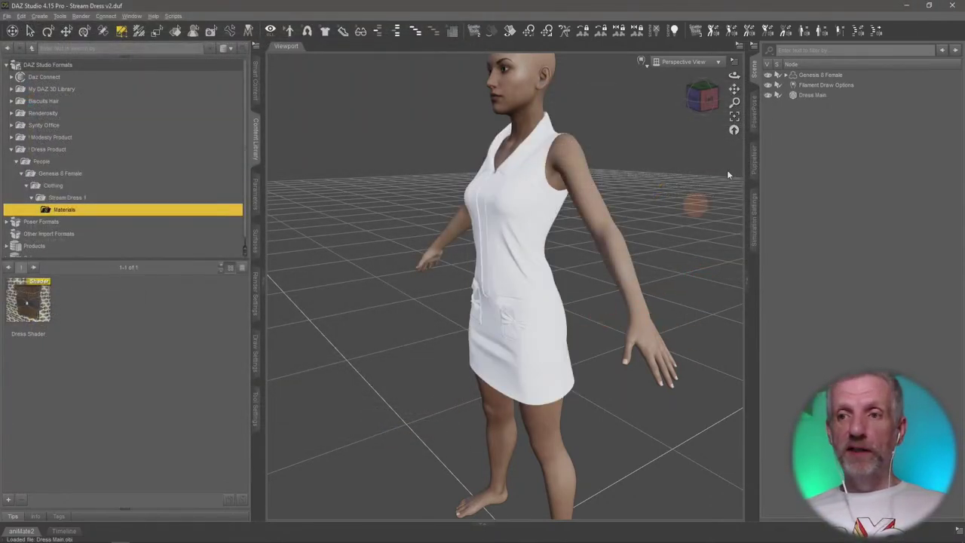
# - Apply the saved Dress Shader preset to all surfaces of the imported Dress Main
pyautogui.click(834, 95)
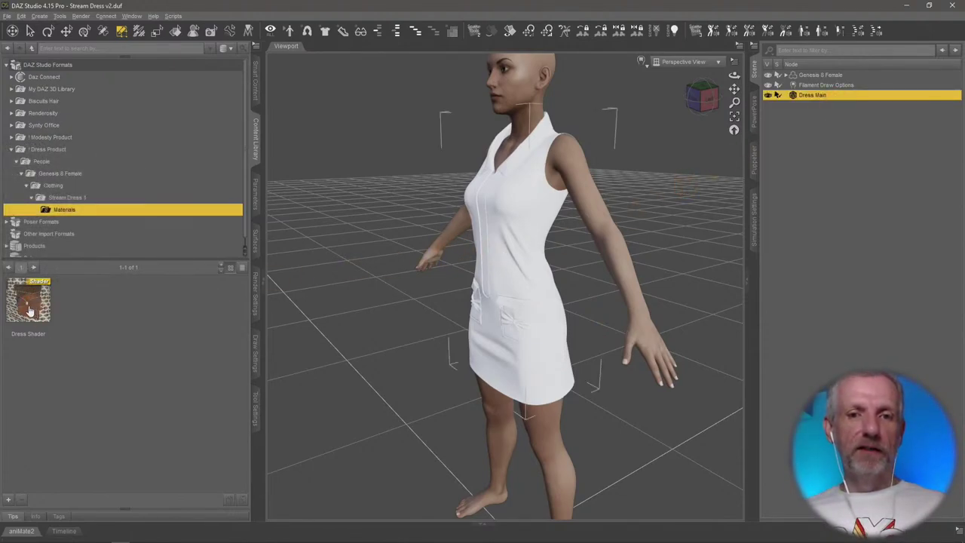
pyautogui.click(256, 249)
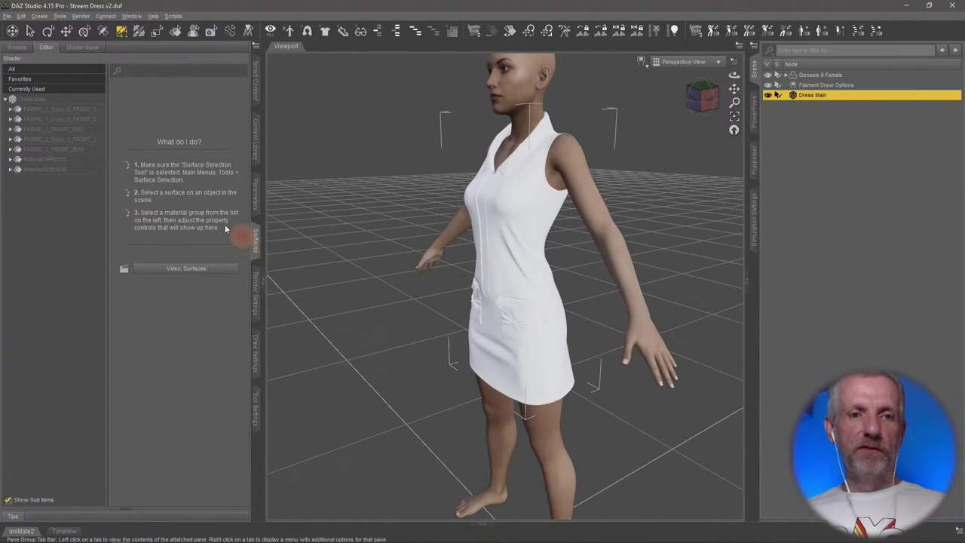
pyautogui.click(81, 101)
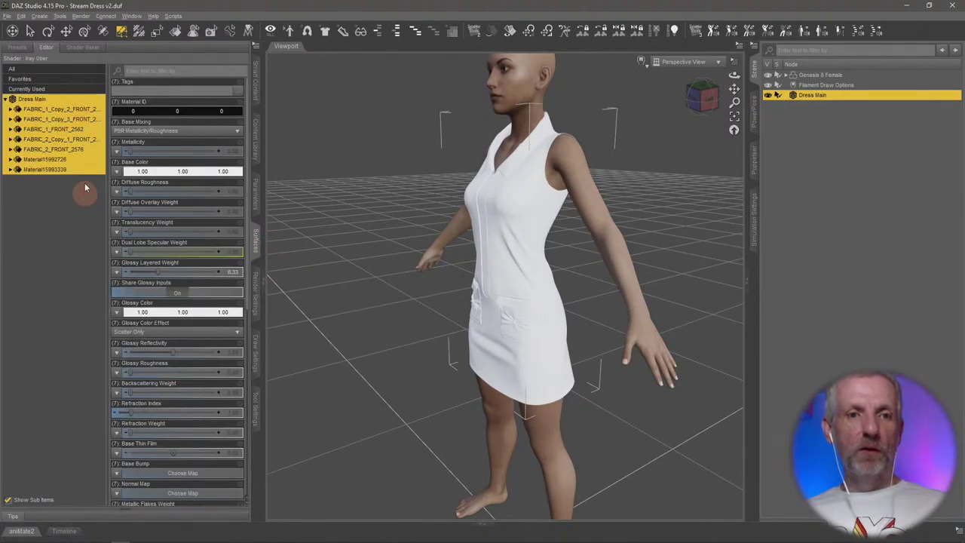
pyautogui.click(255, 143)
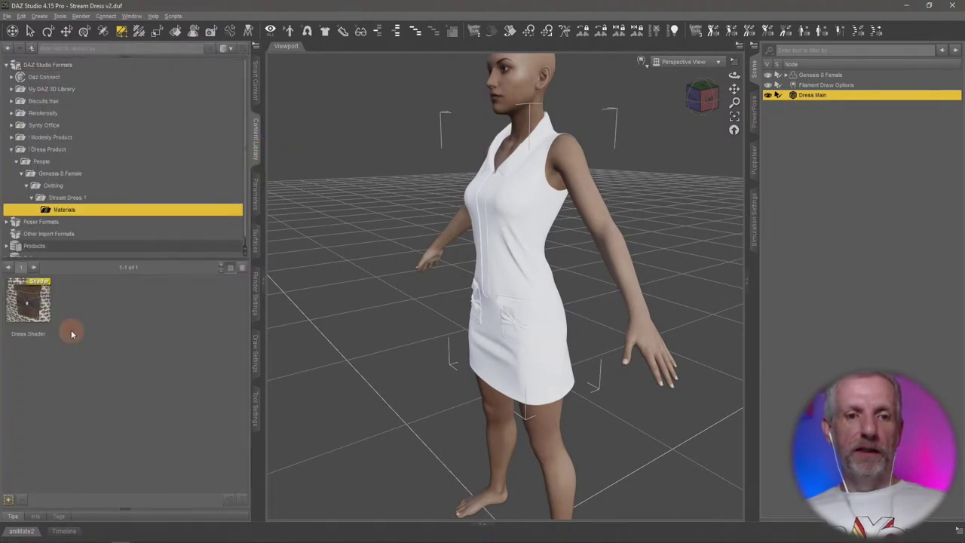
pyautogui.doubleClick(38, 309)
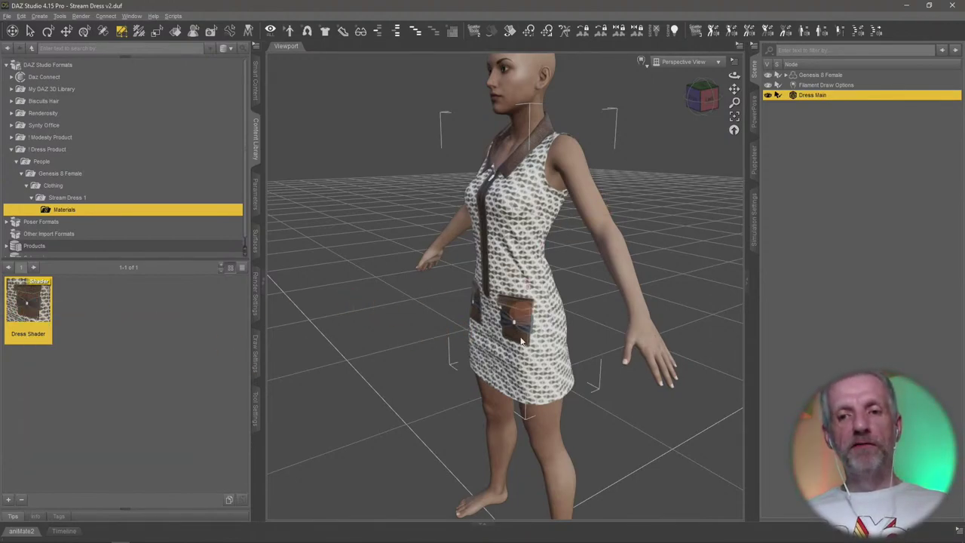
pyautogui.keyDown('alt'); pyautogui.moveTo(539, 276); pyautogui.dragTo(538, 289); pyautogui.keyUp('alt')
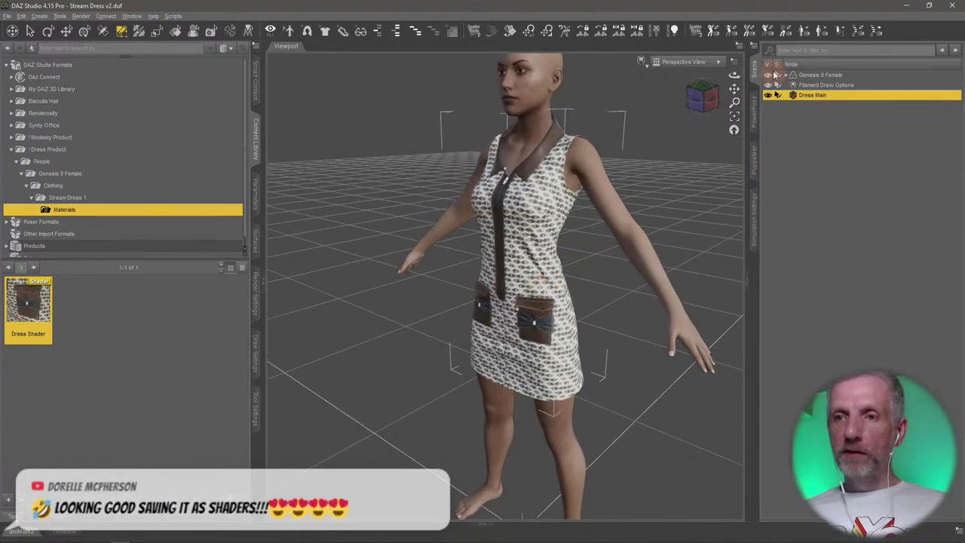
# - Rig Dress Main with the Transfer Utility, using Genesis 8 Female as source, Fit To Source Figure on and Parent To Source Figure off
pyautogui.click(754, 45)
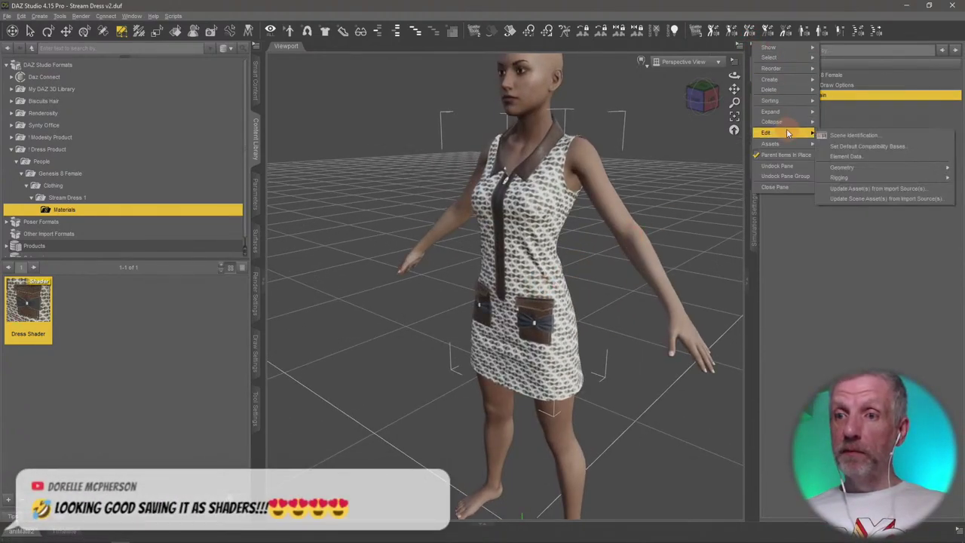
pyautogui.click(846, 147)
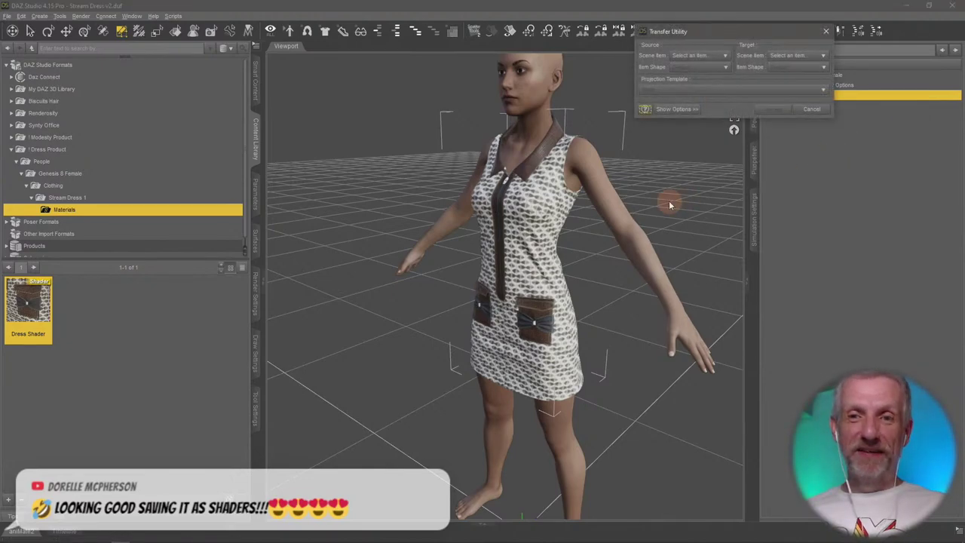
pyautogui.click(663, 112)
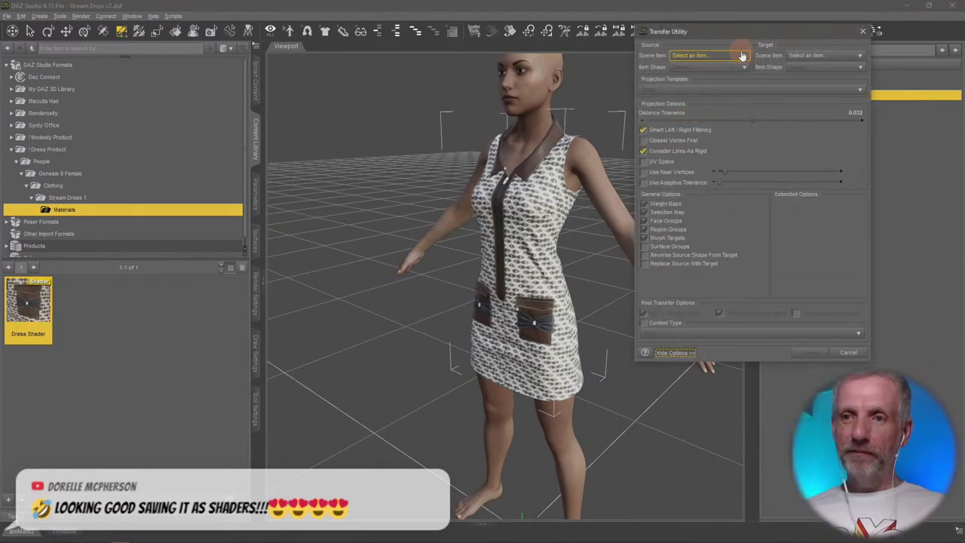
pyautogui.moveTo(748, 33); pyautogui.dragTo(588, 115)
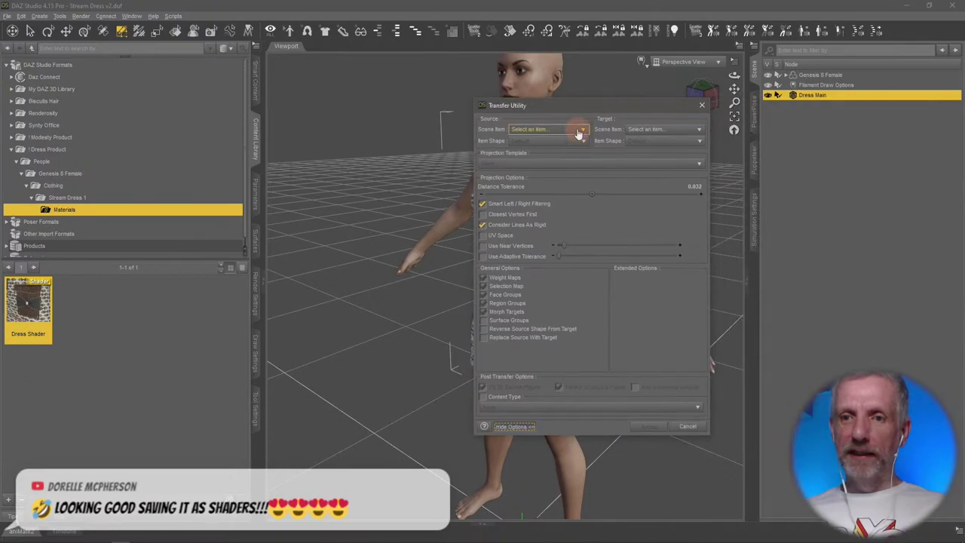
pyautogui.click(579, 132)
pyautogui.click(536, 140)
pyautogui.click(557, 141)
pyautogui.click(549, 151)
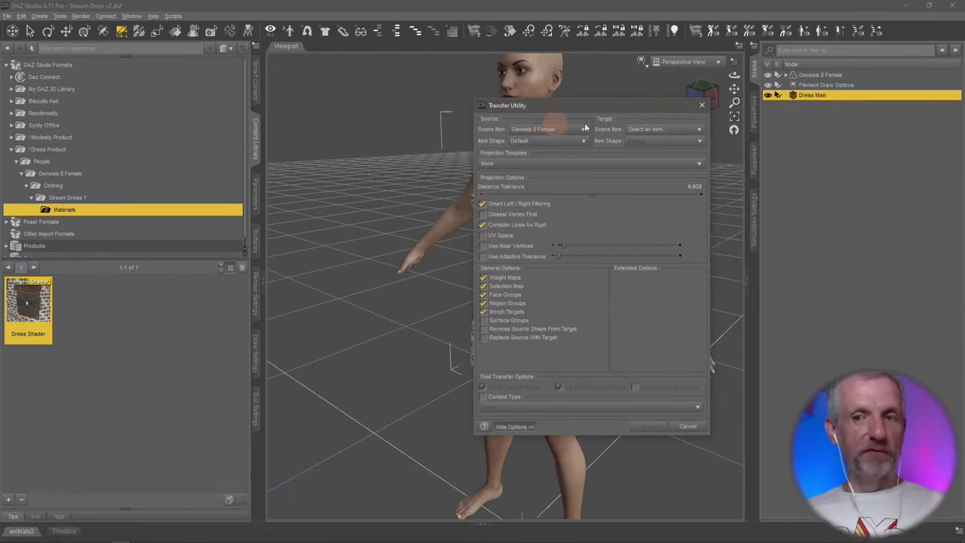
pyautogui.click(670, 129)
pyautogui.click(666, 160)
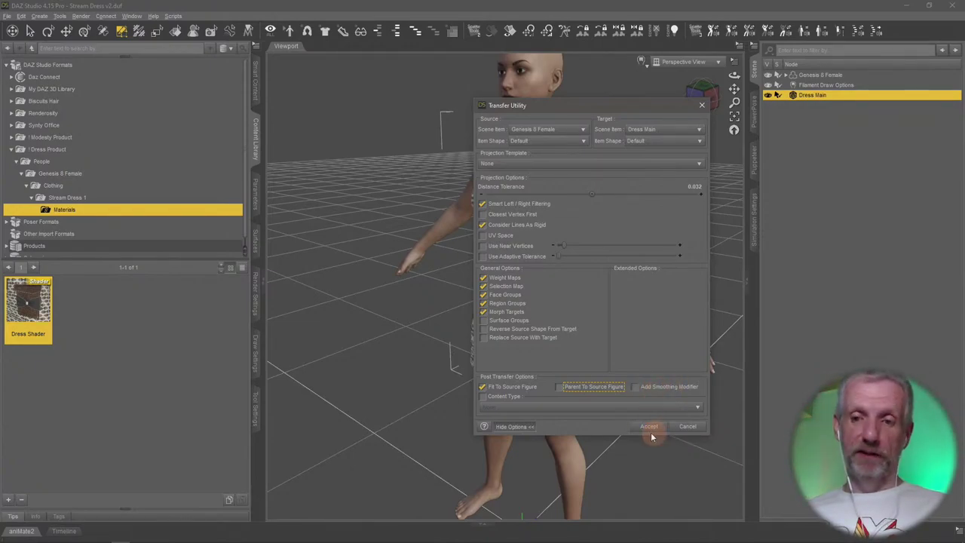
pyautogui.click(649, 427)
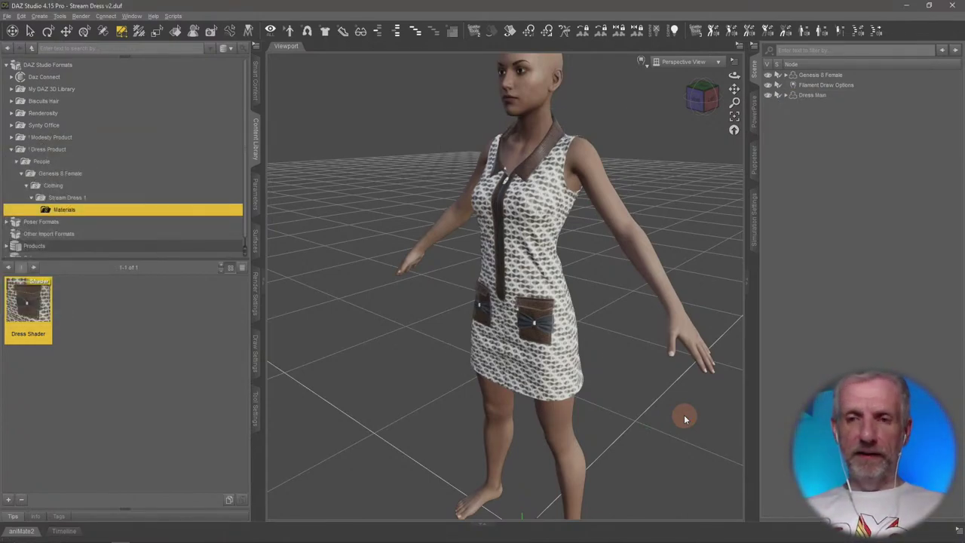
# - Examine the collar, zipper and fabric texture of the rigged dress up close from several angles
pyautogui.scroll(10, 554, 255)
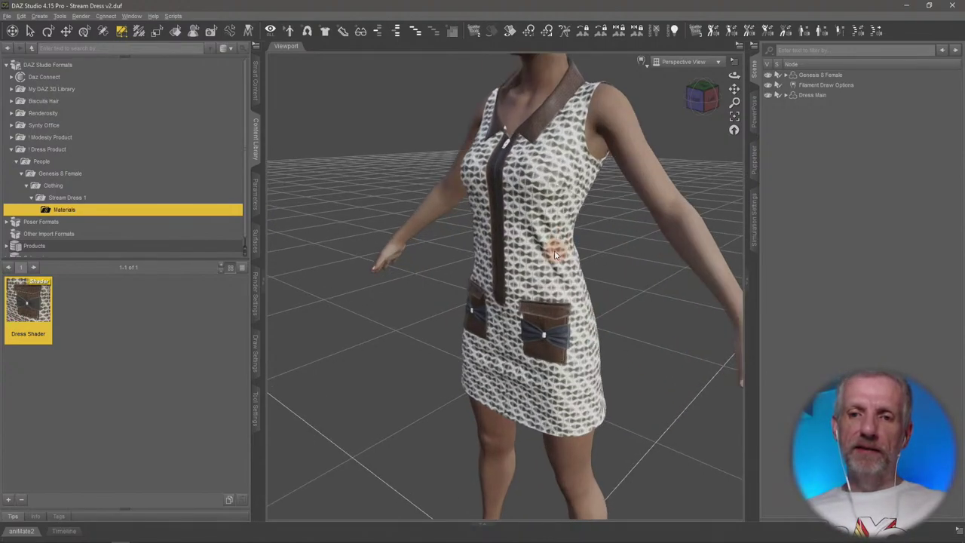
pyautogui.scroll(8, 551, 234)
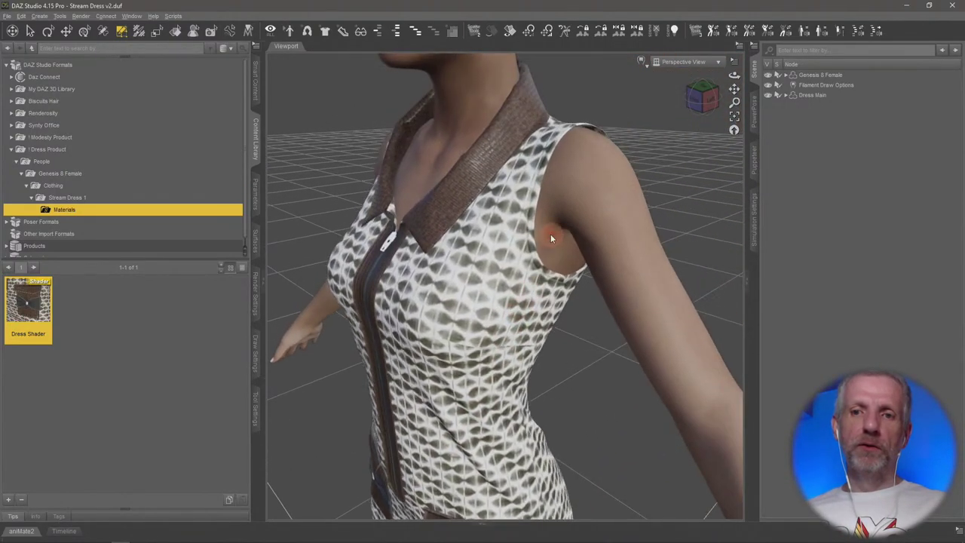
pyautogui.keyDown('alt'); pyautogui.moveTo(551, 234); pyautogui.dragTo(550, 235); pyautogui.keyUp('alt')
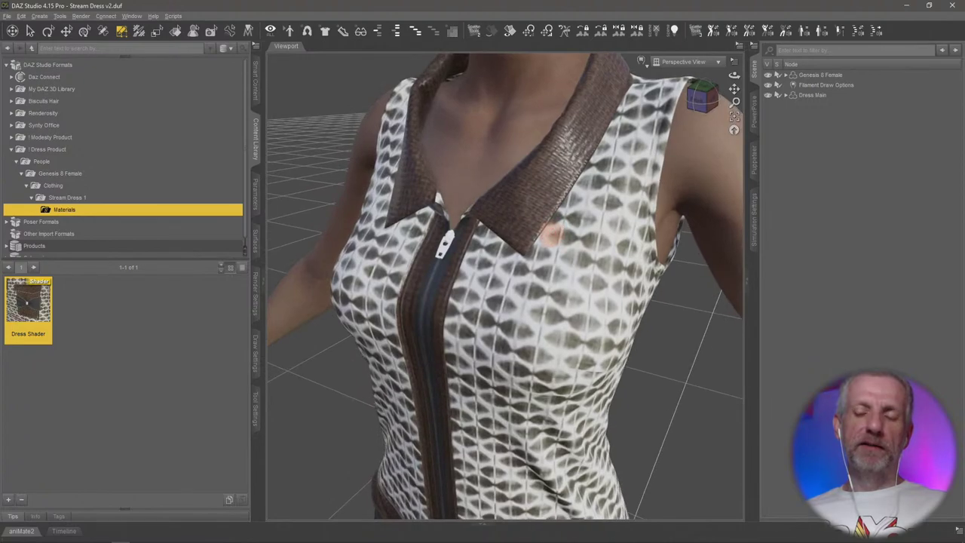
pyautogui.scroll(-5, 551, 238)
pyautogui.scroll(10, 535, 236)
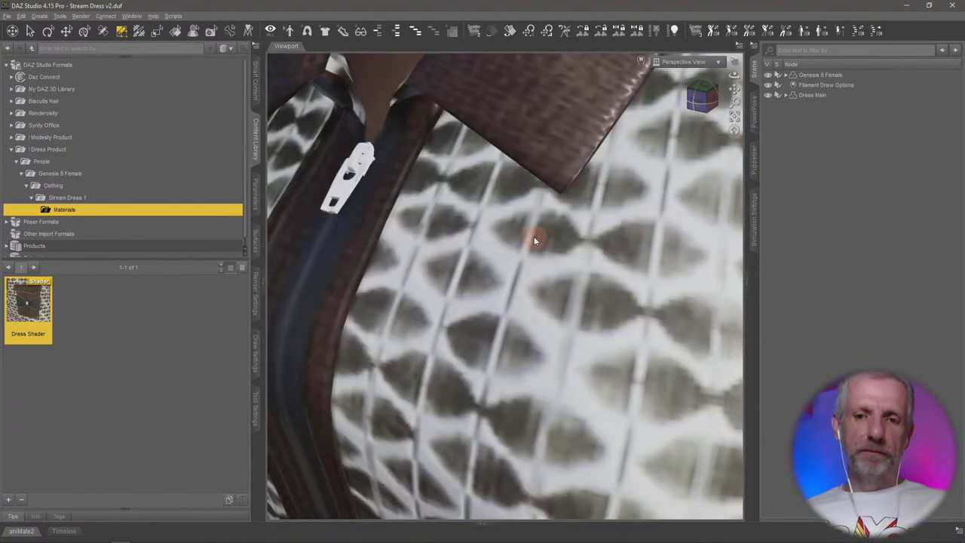
pyautogui.scroll(-5, 484, 225)
pyautogui.scroll(3, 483, 226)
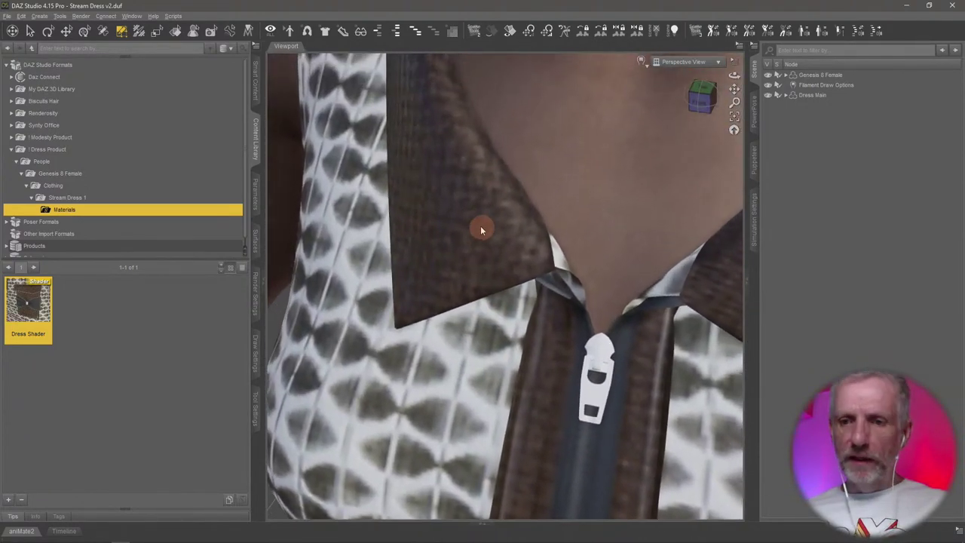
pyautogui.keyDown('alt'); pyautogui.moveTo(510, 245); pyautogui.dragTo(520, 267); pyautogui.keyUp('alt')
pyautogui.scroll(-10, 504, 251)
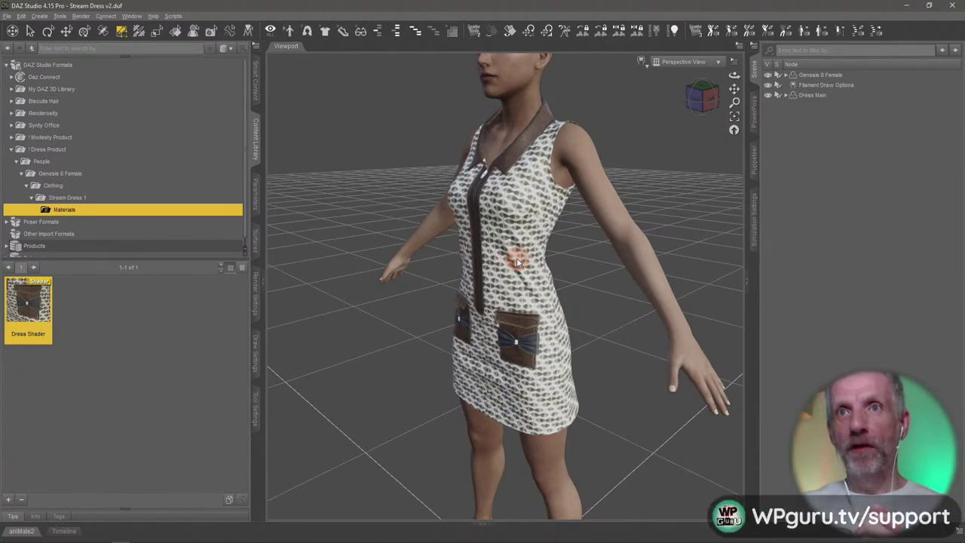
# - Bring up the Geometry Editor tool settings for Dress Main and collapse its Face Groups and Regions, leaving Surfaces expanded
pyautogui.click(808, 95)
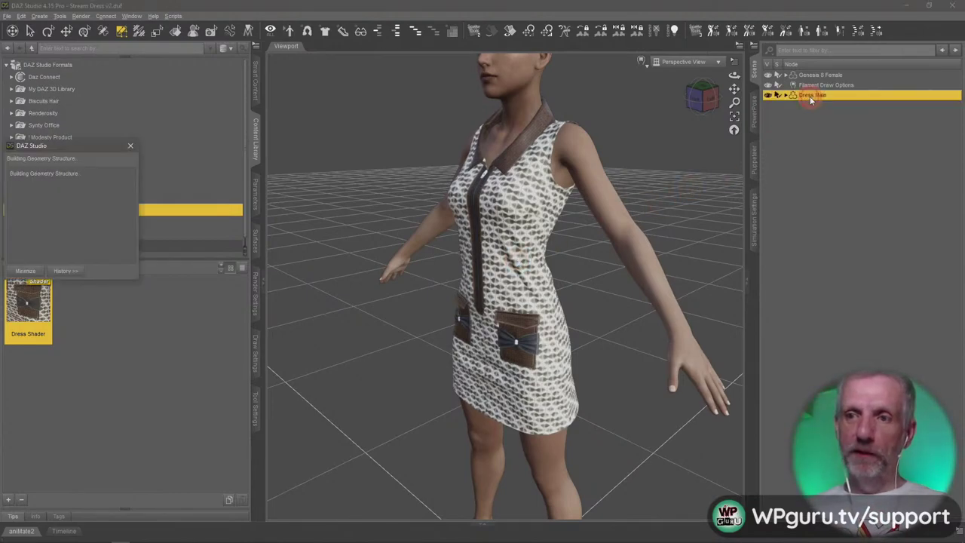
pyautogui.click(256, 241)
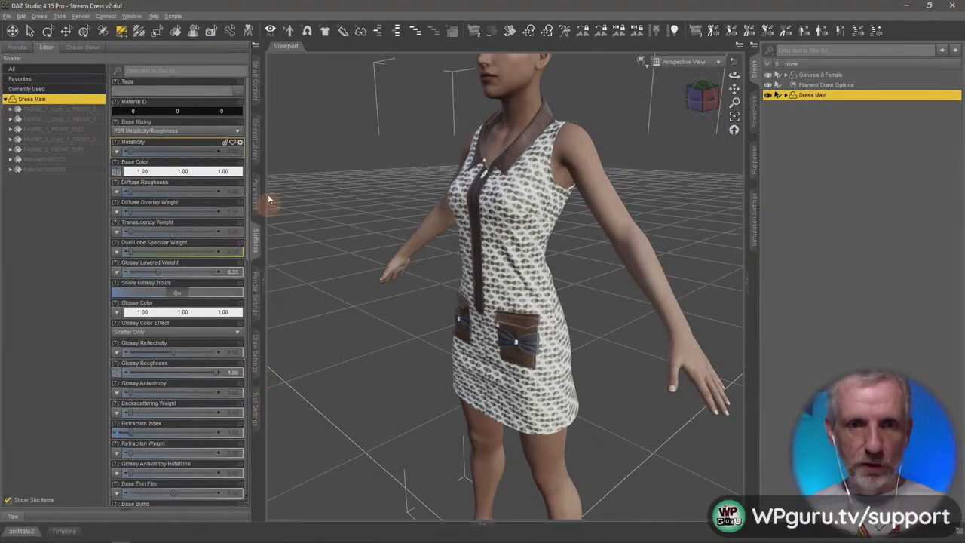
pyautogui.click(141, 33)
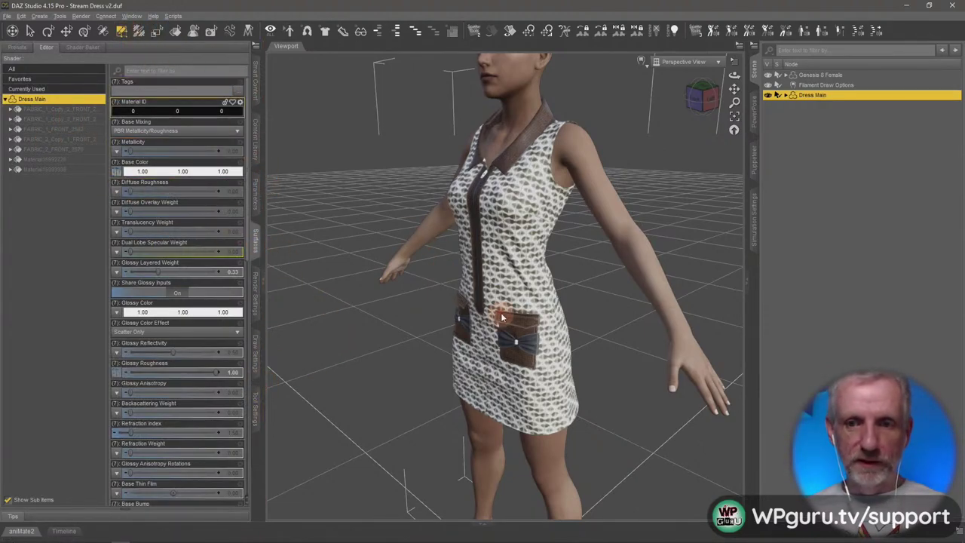
pyautogui.scroll(3, 501, 312)
pyautogui.scroll(1, 494, 302)
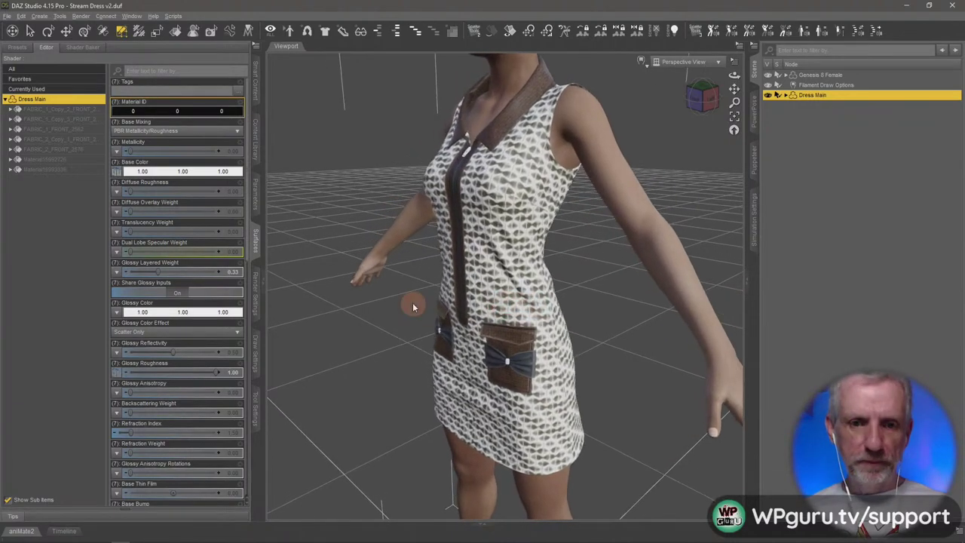
pyautogui.click(257, 411)
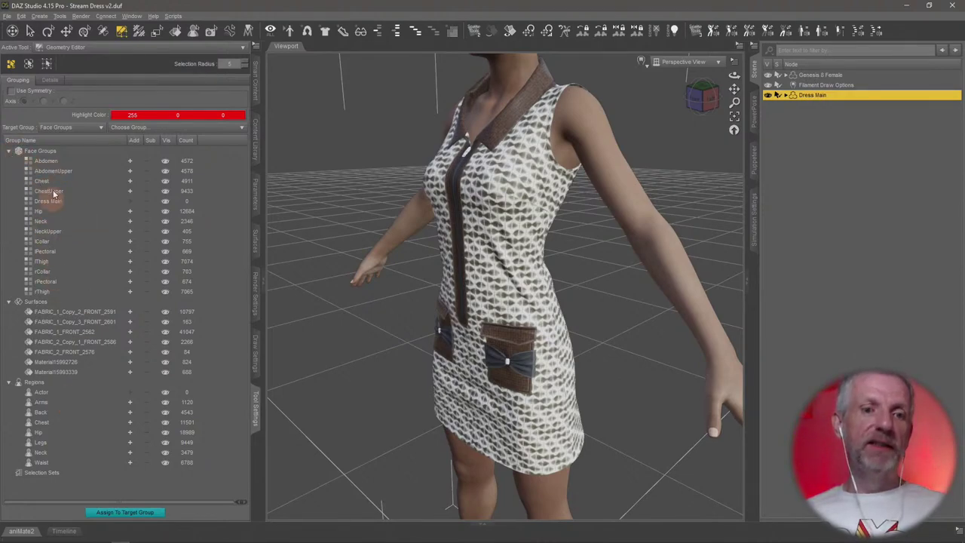
pyautogui.click(9, 151)
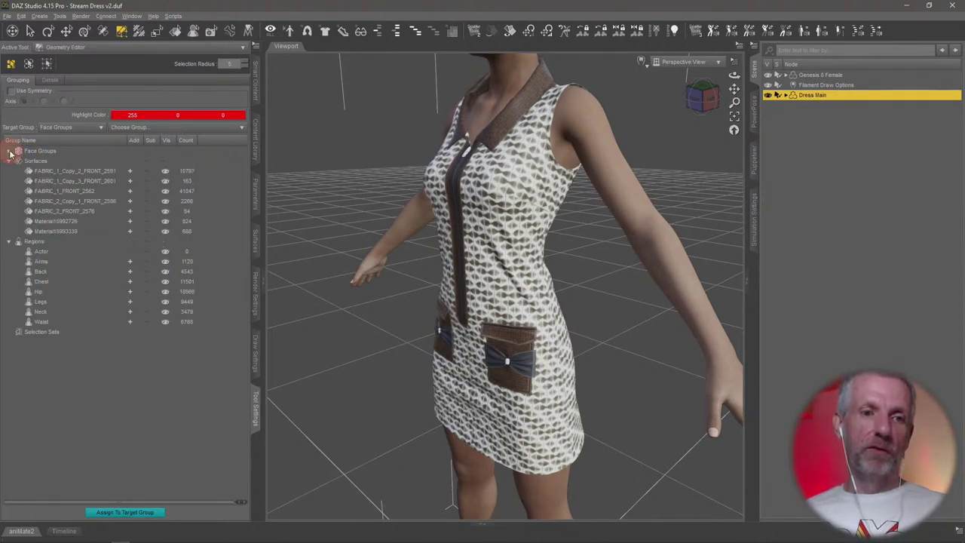
pyautogui.click(9, 242)
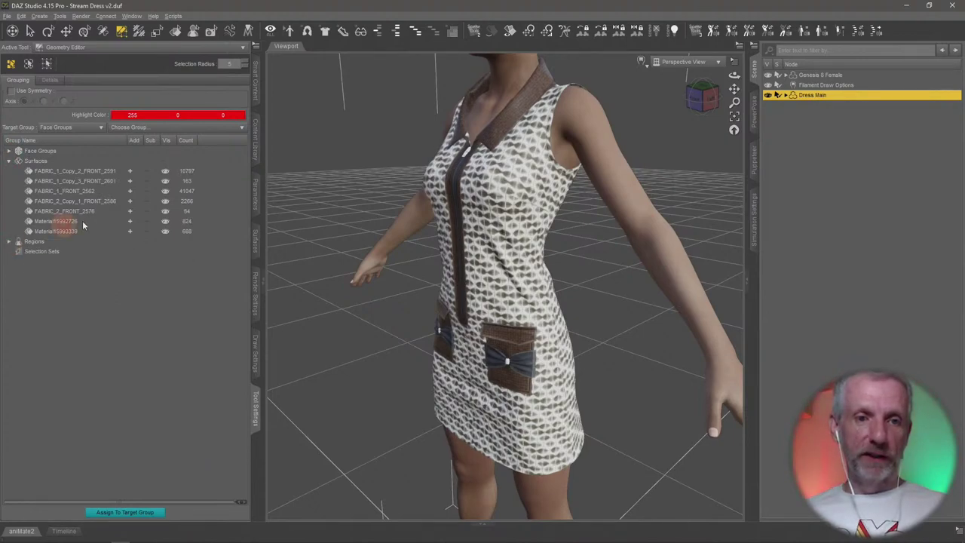
# - Rename the collar and pocket surface FABRIC_1_Copy_2_FRONT_2591 of Dress Main as "Collar and That"
pyautogui.click(95, 173)
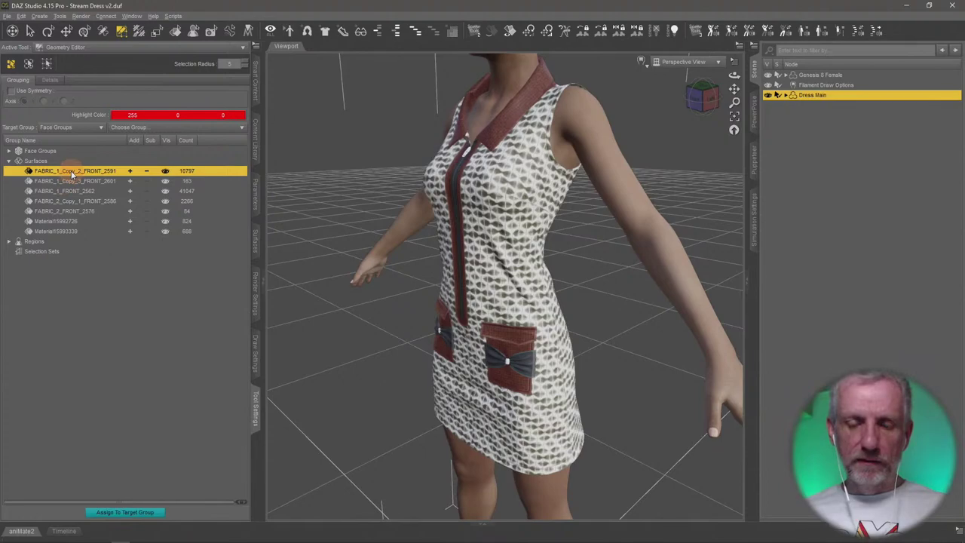
pyautogui.hotkey('ctrl', 'f')
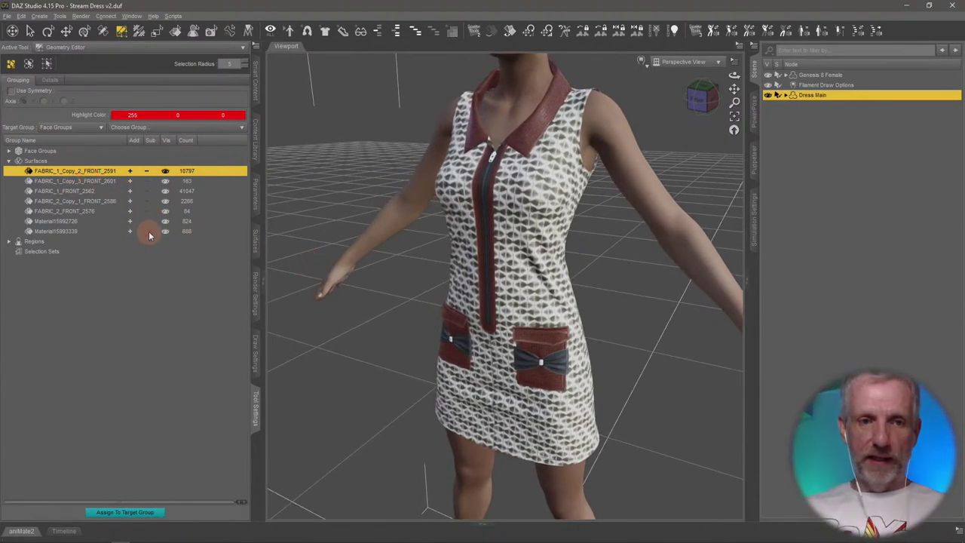
pyautogui.doubleClick(88, 171)
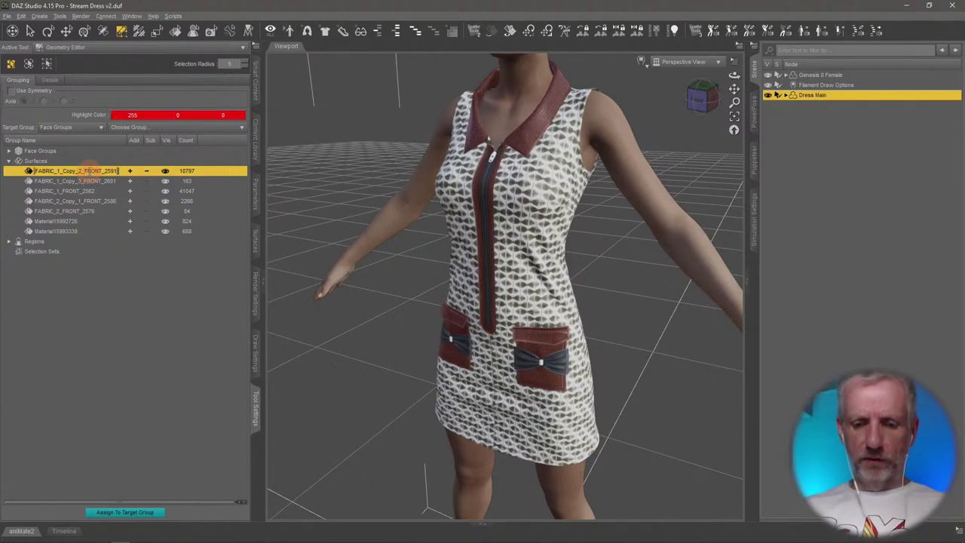
pyautogui.write('Co')
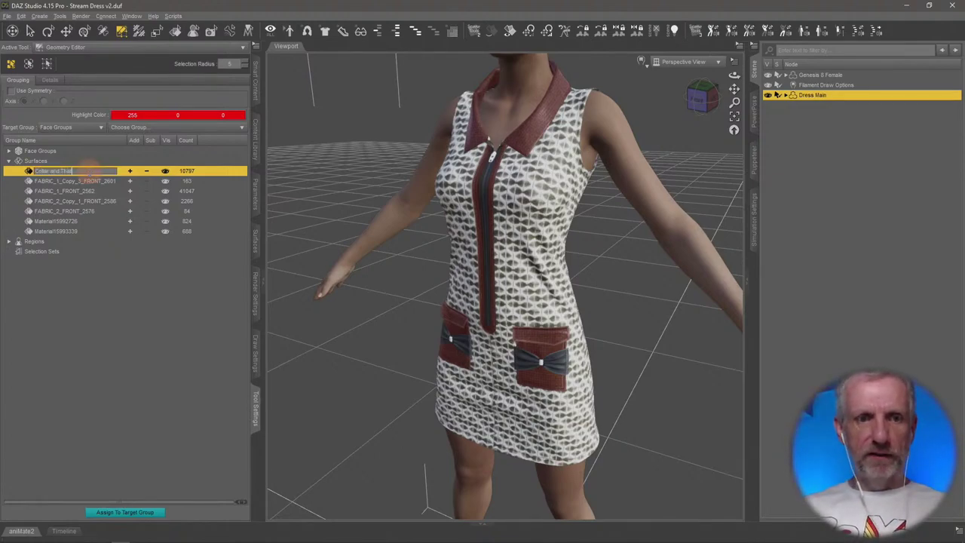
pyautogui.write('llar and That')
pyautogui.press('Return')
# - Rename the surface FABRIC_1_Copy_3_FRONT_2601 of Dress Main as "Pocket Embellishment"
pyautogui.click(47, 182)
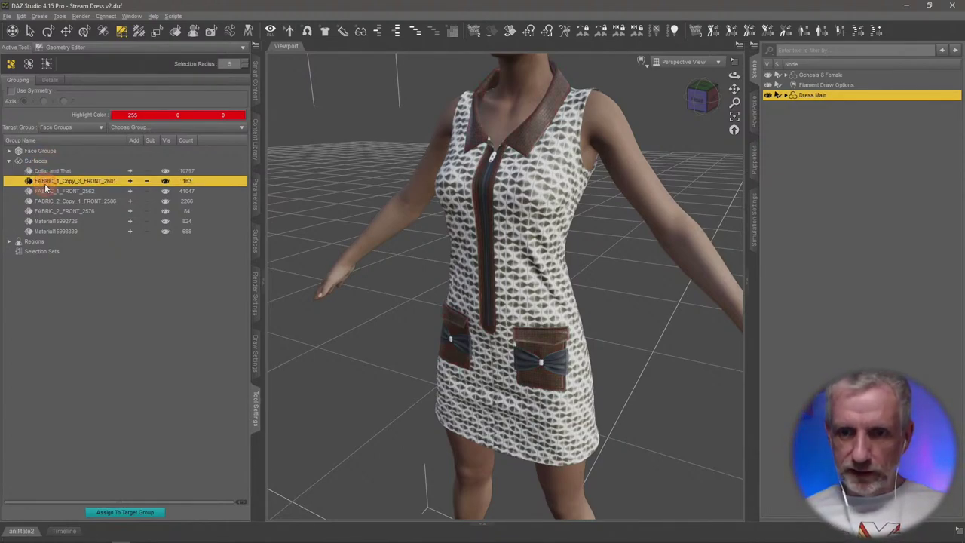
pyautogui.moveTo(430, 276)
pyautogui.keyDown('alt'); pyautogui.mouseDown()
pyautogui.moveTo(618, 279)
pyautogui.moveTo(430, 276)
pyautogui.mouseUp(); pyautogui.keyUp('alt')
pyautogui.click(68, 187)
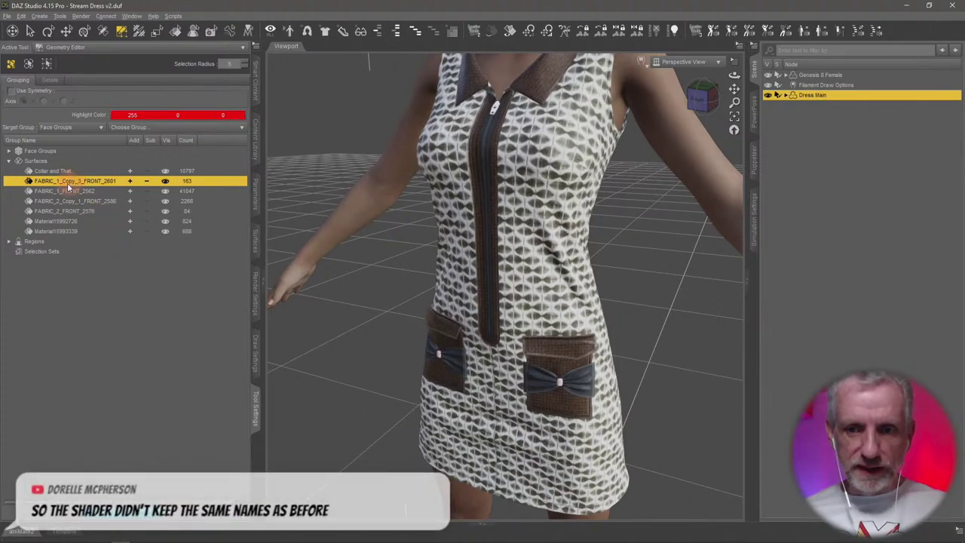
pyautogui.doubleClick(68, 182)
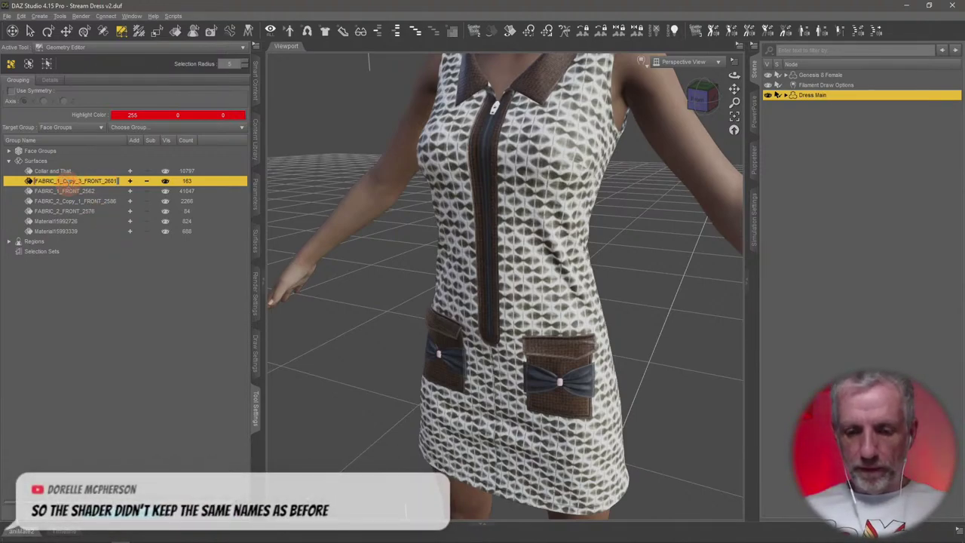
pyautogui.write('Pocket Emboss Filament')
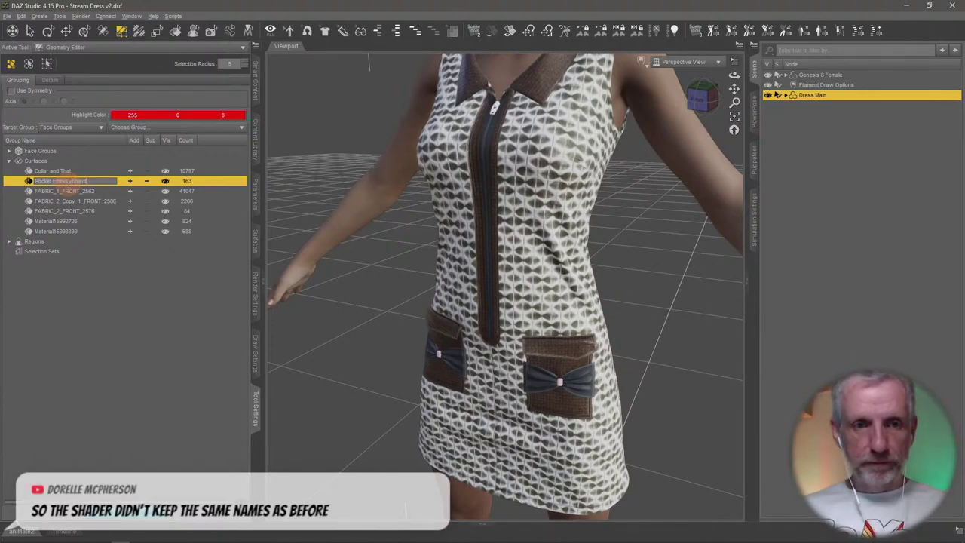
pyautogui.press('Return')
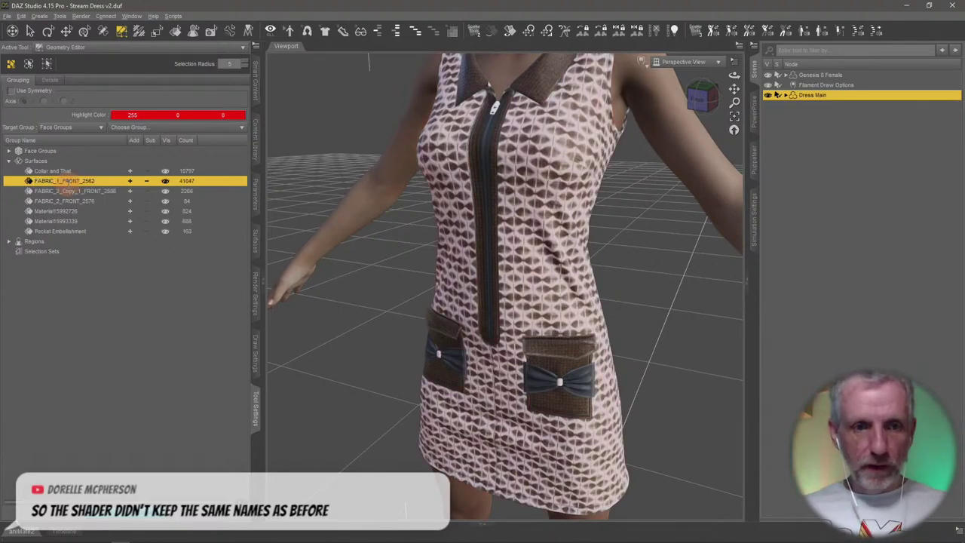
# - Rename the patterned main cloth surface FABRIC_1_FRONT_2562 as "Dress Fabric"
pyautogui.doubleClick(76, 184)
pyautogui.write('Dress Fabric')
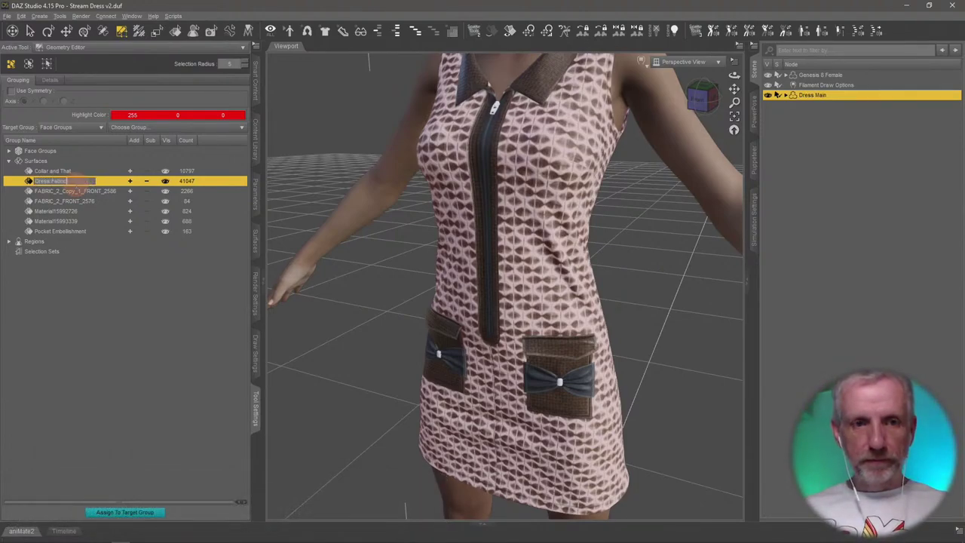
pyautogui.press('Return')
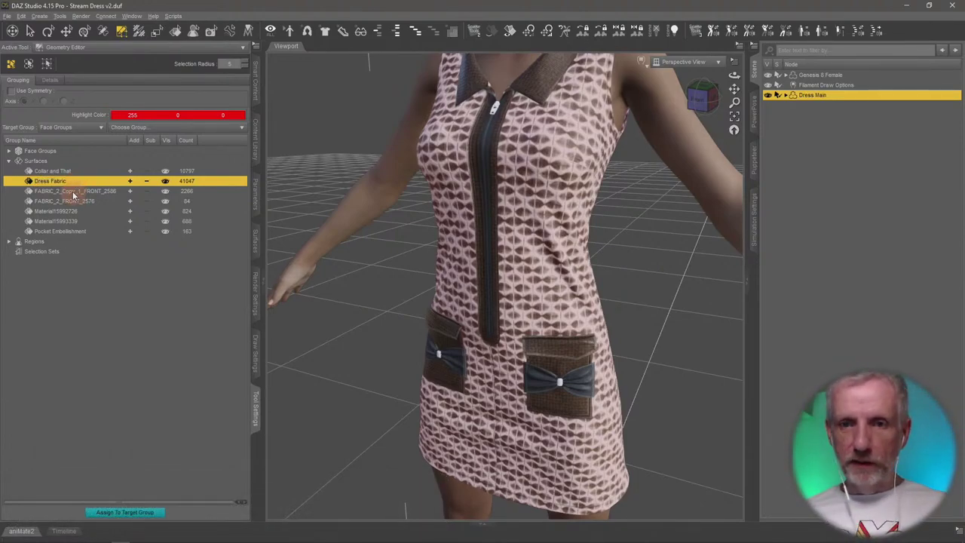
# - Rename the surface FABRIC_2_Copy_1_FRONT_2586, which covers the pocket bows and zipper edging, as "Inner Lining"
pyautogui.click(73, 193)
pyautogui.scroll(3, 464, 247)
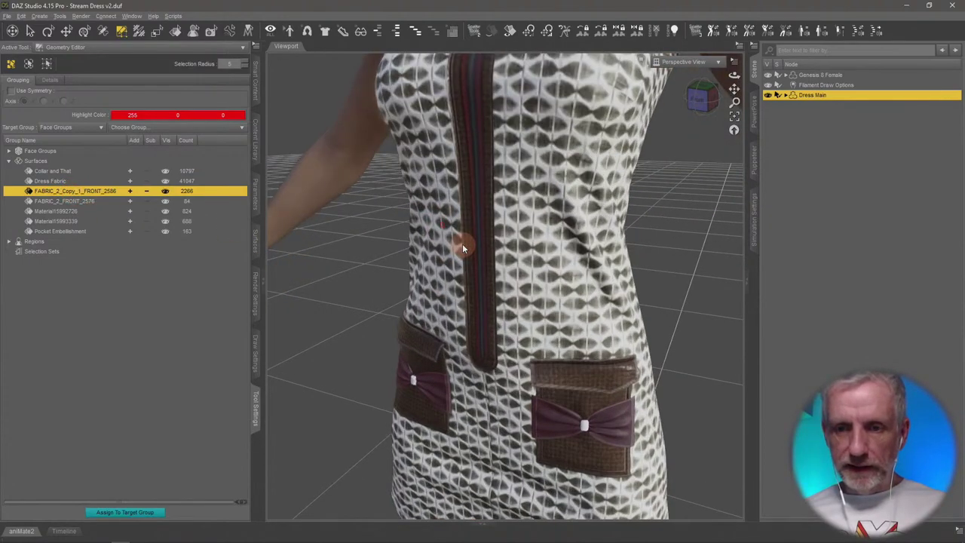
pyautogui.scroll(3, 376, 275)
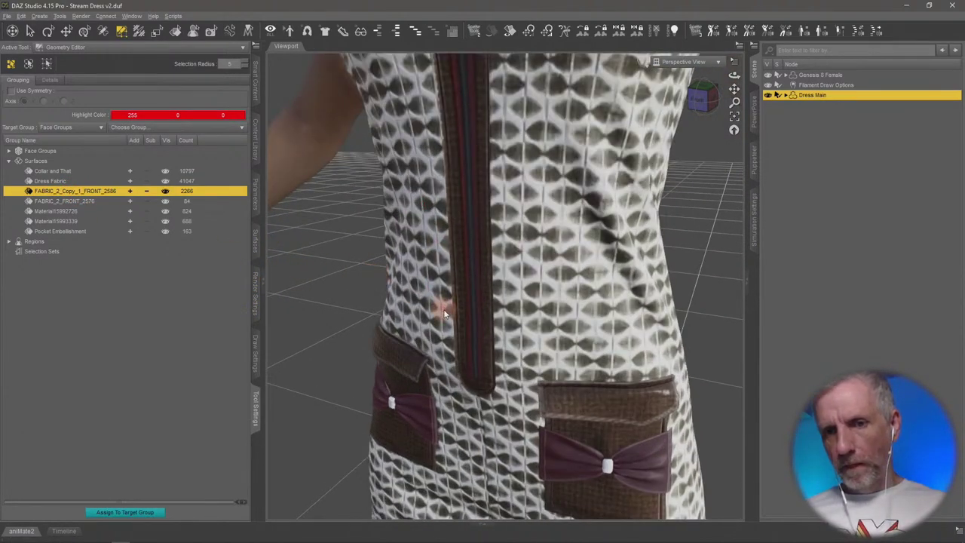
pyautogui.doubleClick(81, 192)
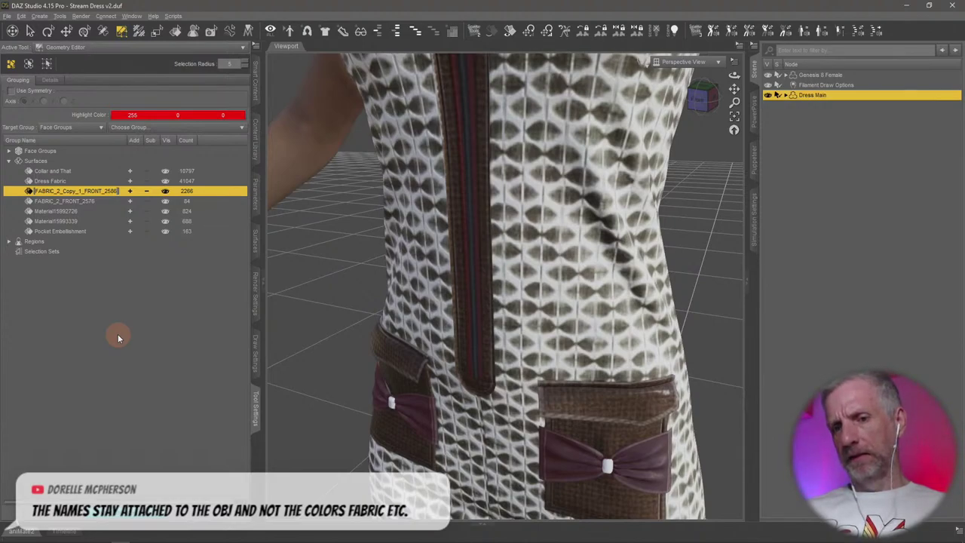
pyautogui.write('Ziner Lining')
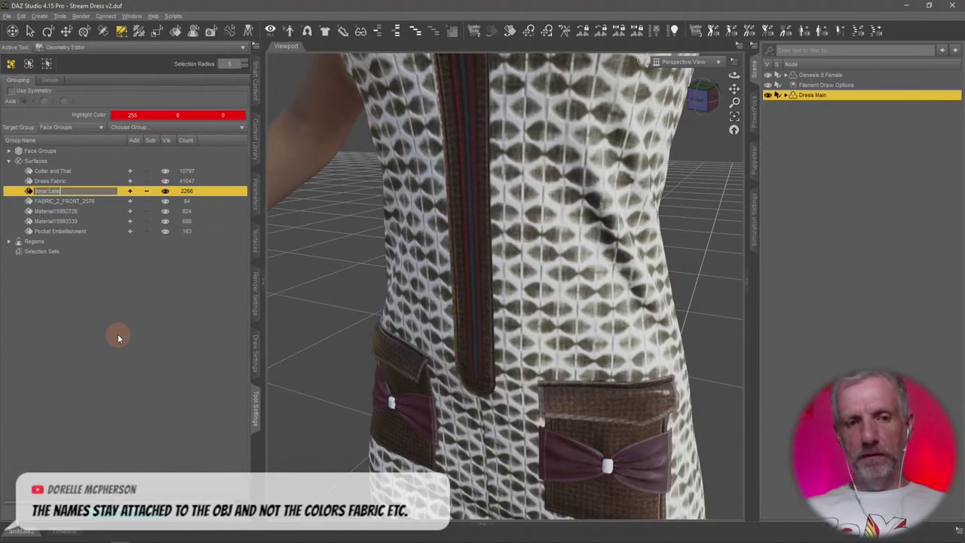
pyautogui.press('Return')
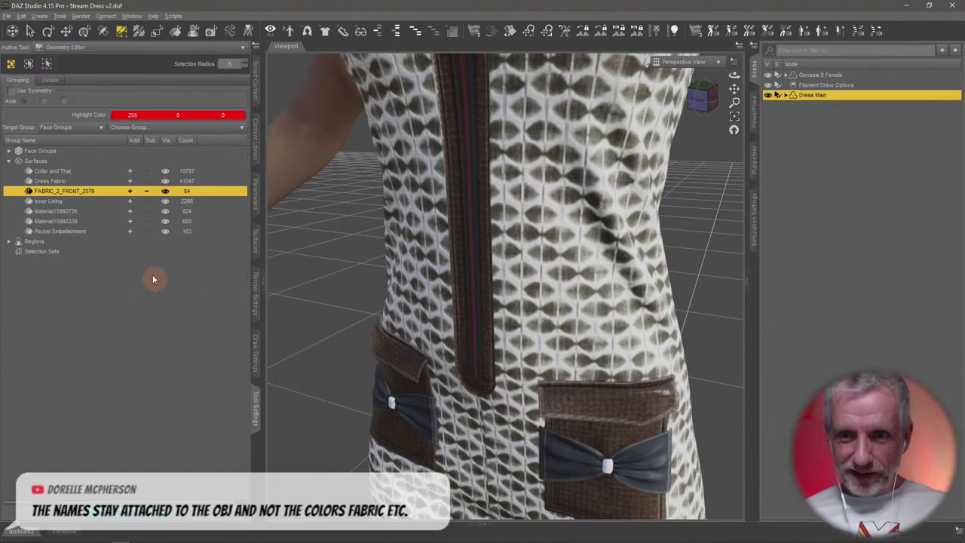
# - Rename the surface FABRIC_2_FRONT_2576 along the center of the front closure as "Zipper"
pyautogui.moveTo(315, 267); pyautogui.dragTo(353, 251, button='middle')
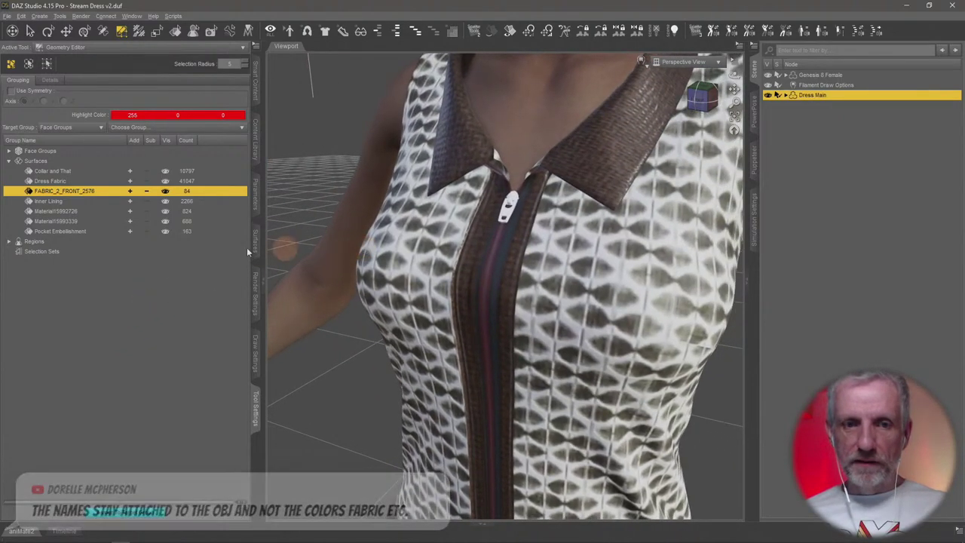
pyautogui.doubleClick(85, 192)
pyautogui.write('Z')
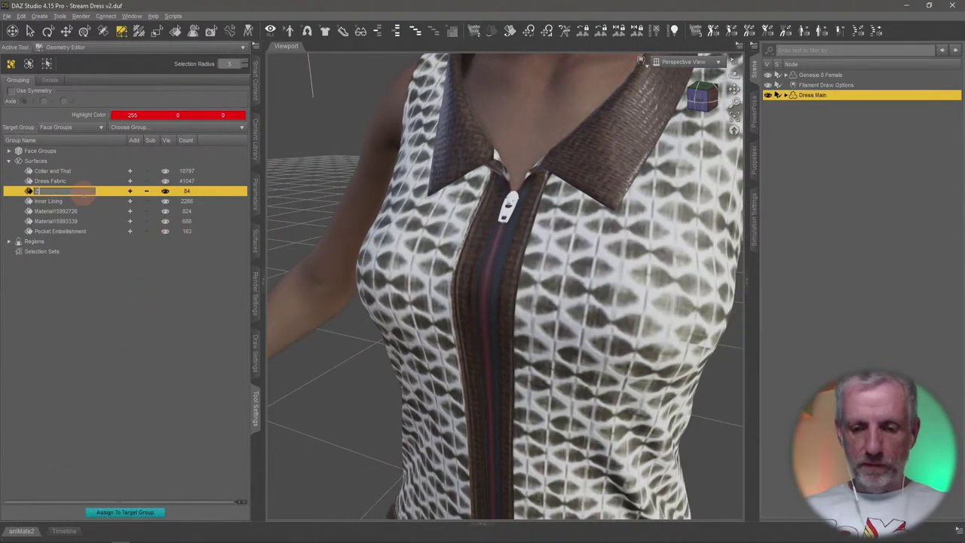
pyautogui.write('ipper')
pyautogui.press('Return')
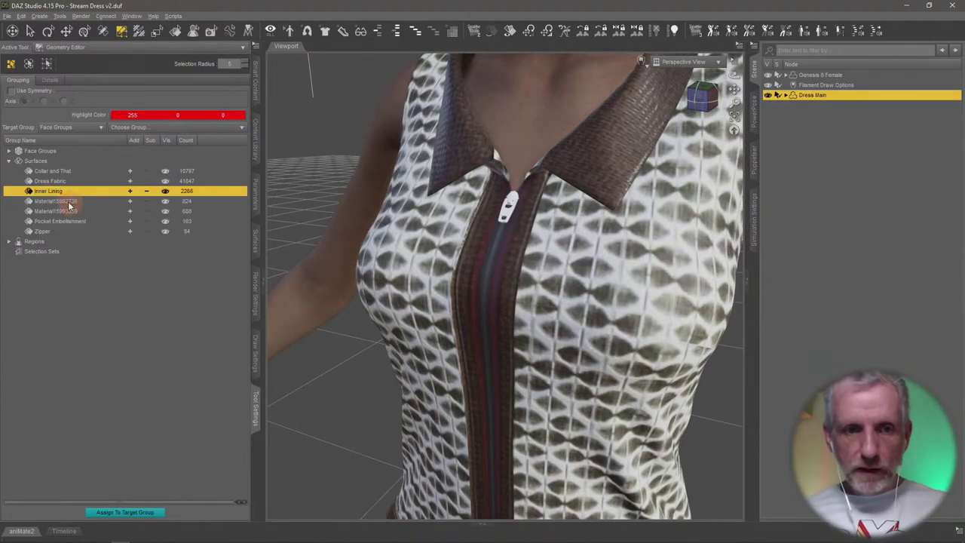
# - Identify the surface Material15992726 on the zipper's upper slider part and rename it as "Zipper Slider Body"
pyautogui.click(67, 201)
pyautogui.scroll(5, 457, 232)
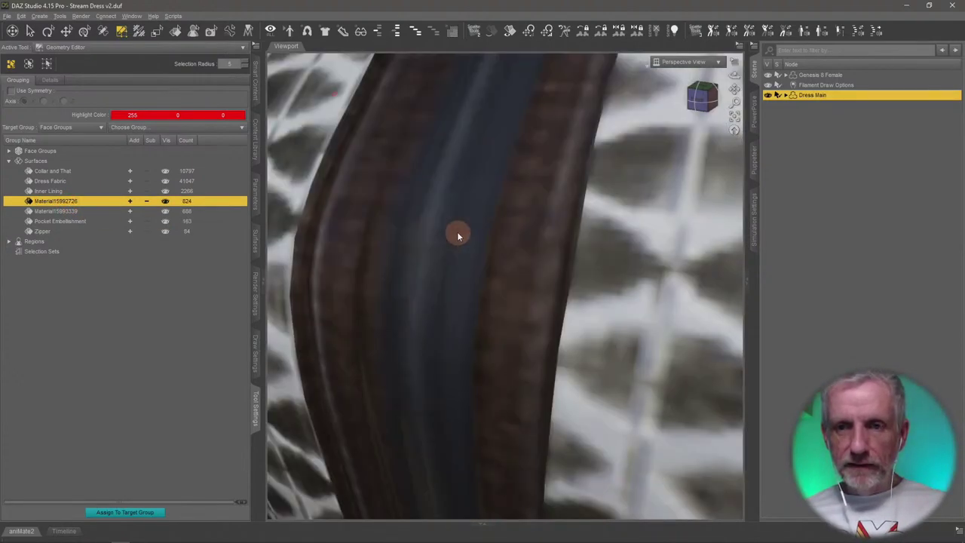
pyautogui.scroll(-4, 457, 231)
pyautogui.scroll(4, 457, 232)
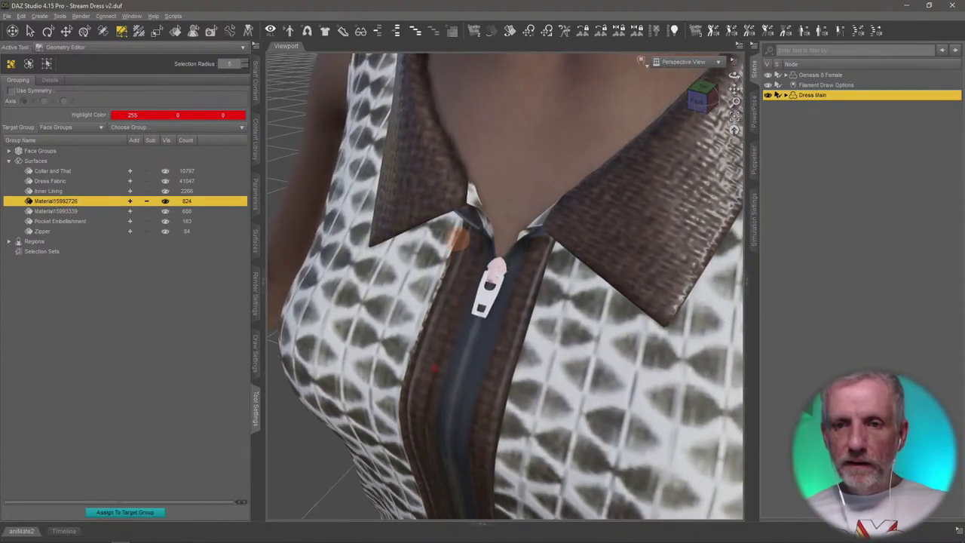
pyautogui.keyDown('alt'); pyautogui.moveTo(456, 236); pyautogui.dragTo(450, 236); pyautogui.keyUp('alt')
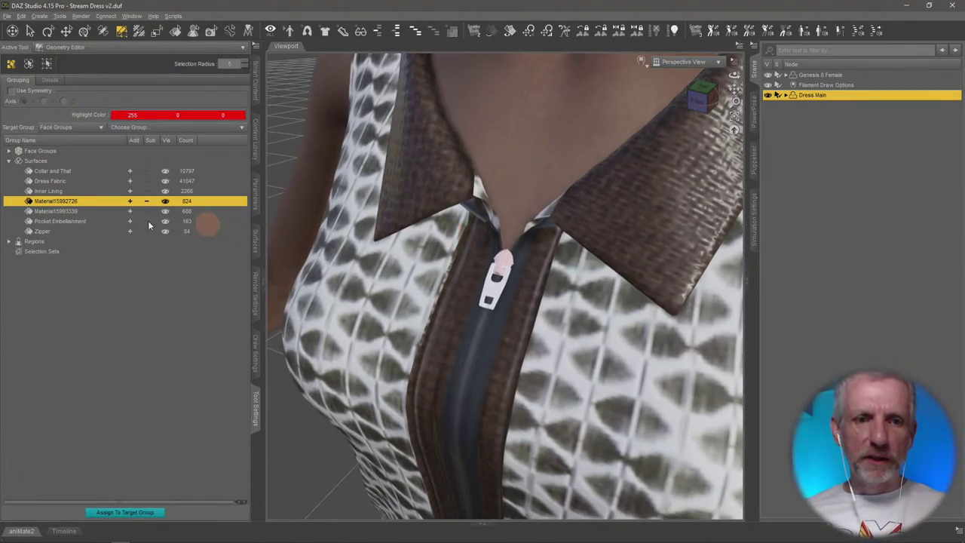
pyautogui.doubleClick(75, 201)
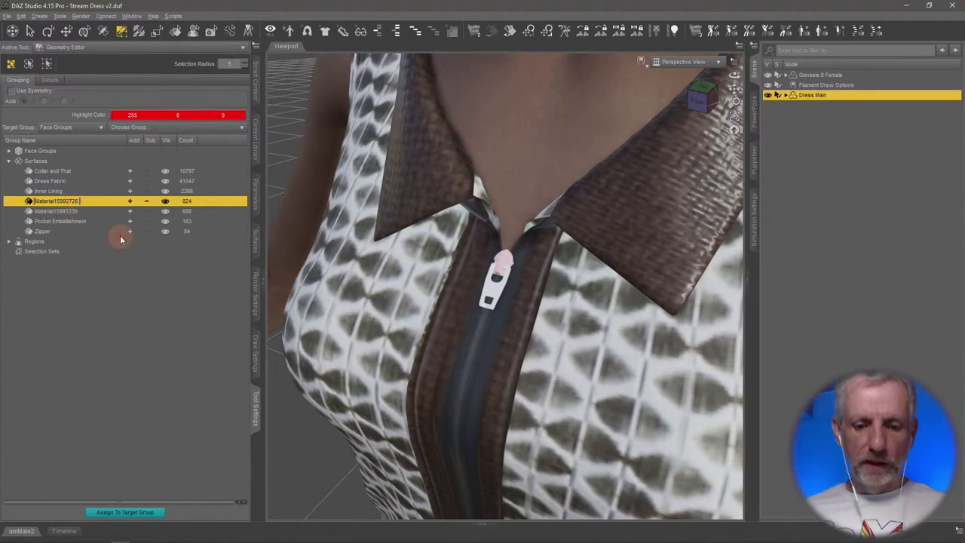
pyautogui.write('Zipper S')
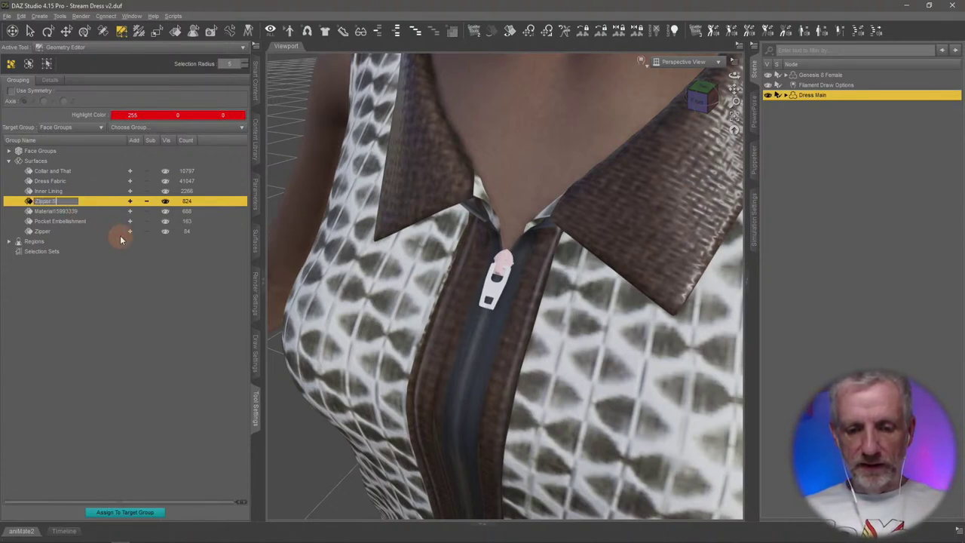
pyautogui.write('lider Body')
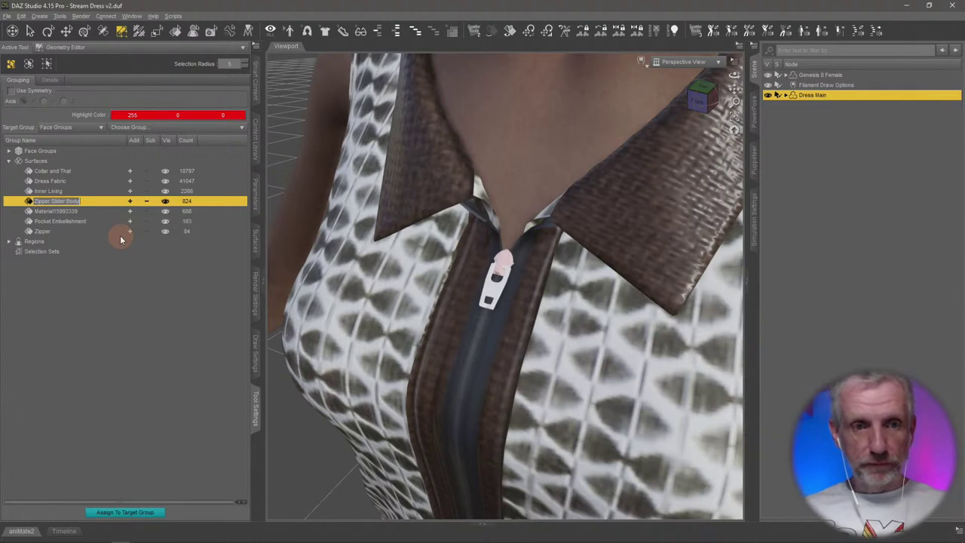
pyautogui.press('Return')
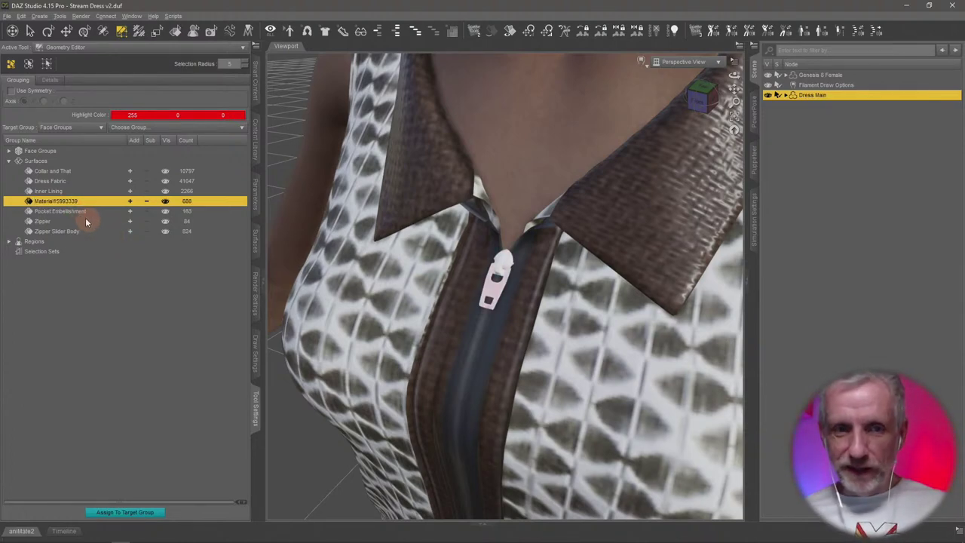
# - Rename the surface Material15993339, which covers the zipper's hanging pull part, as "Zipper Pull Tab" and correct the typo in the name
pyautogui.doubleClick(64, 200)
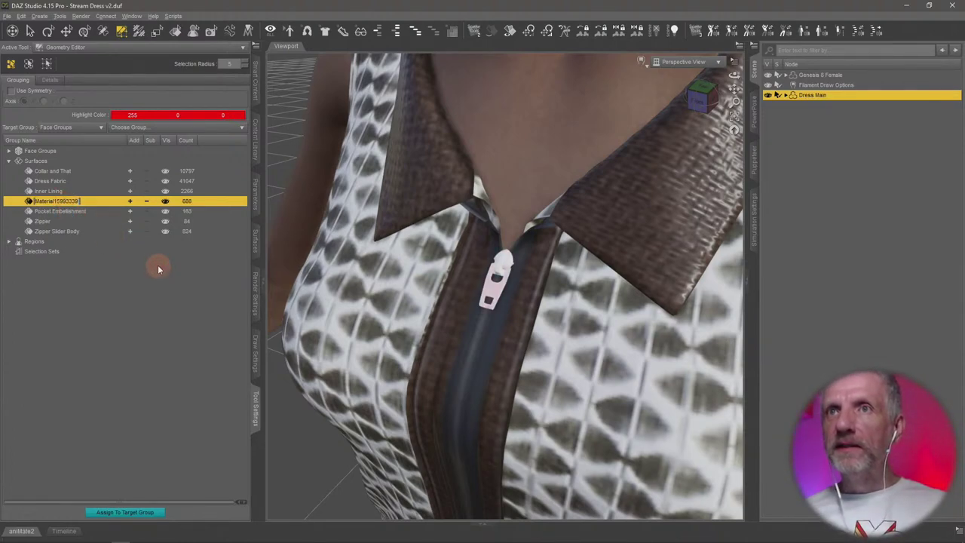
pyautogui.write('Zip')
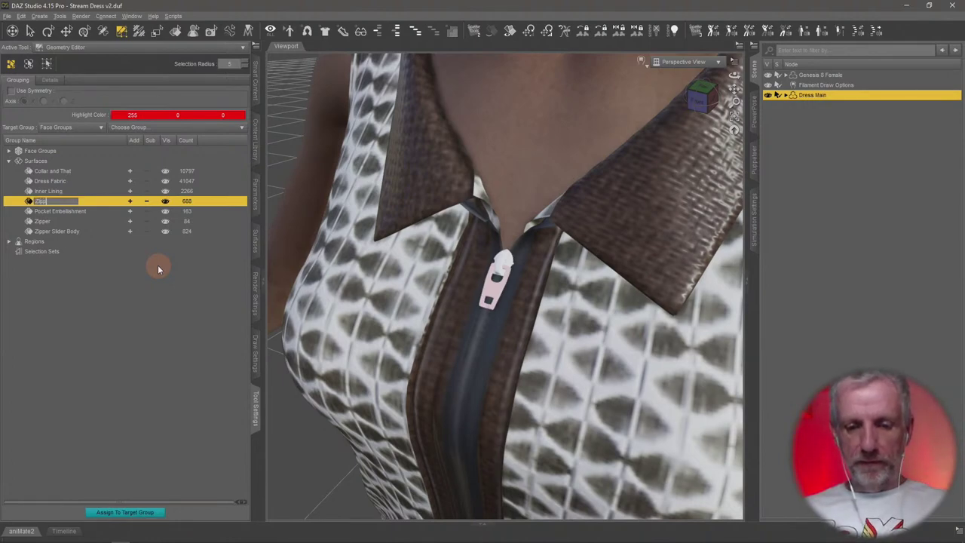
pyautogui.write('per Pull Tab')
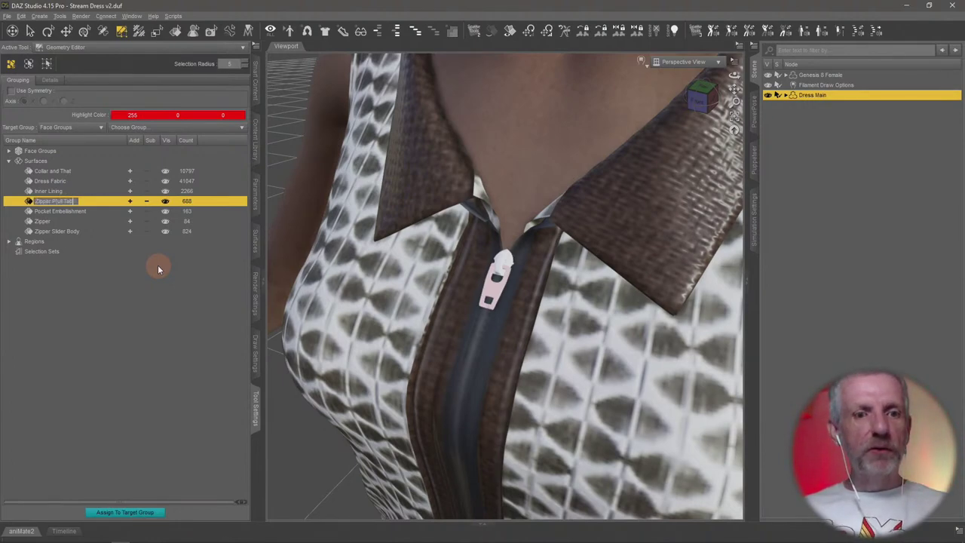
pyautogui.press('Return')
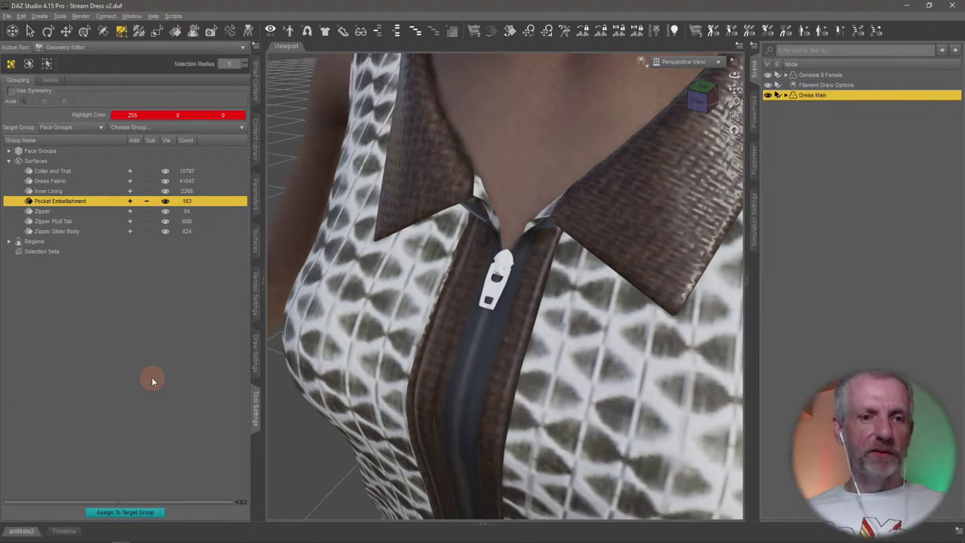
pyautogui.doubleClick(55, 221)
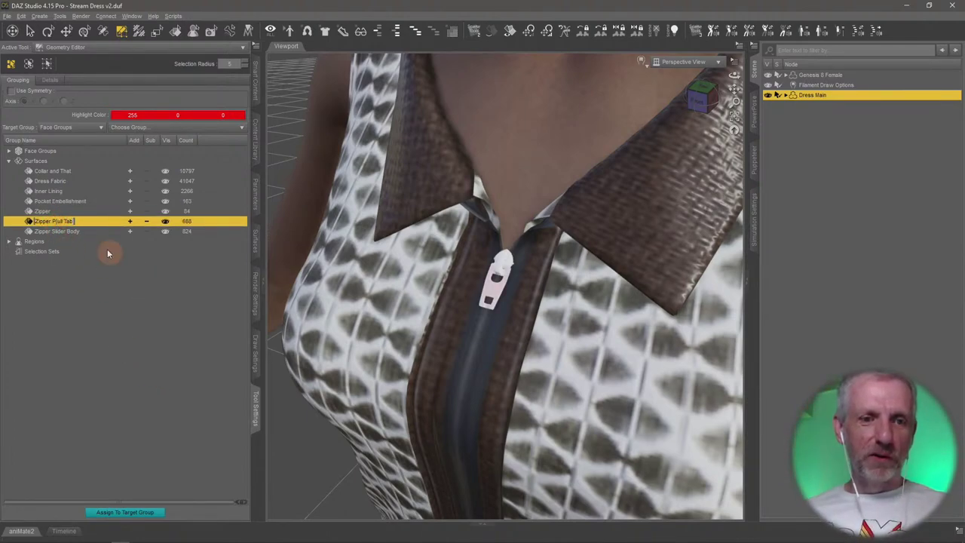
pyautogui.tripleClick(54, 221)
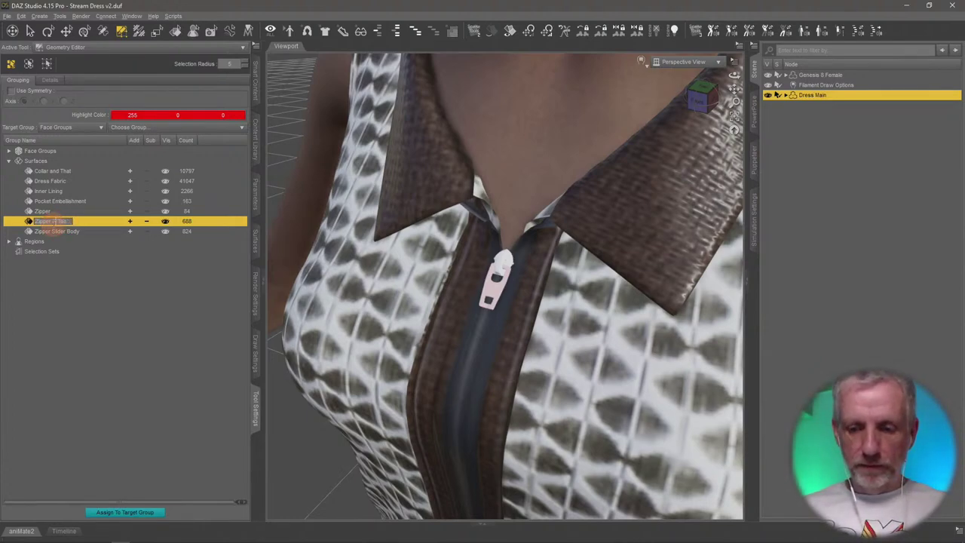
pyautogui.click(86, 320)
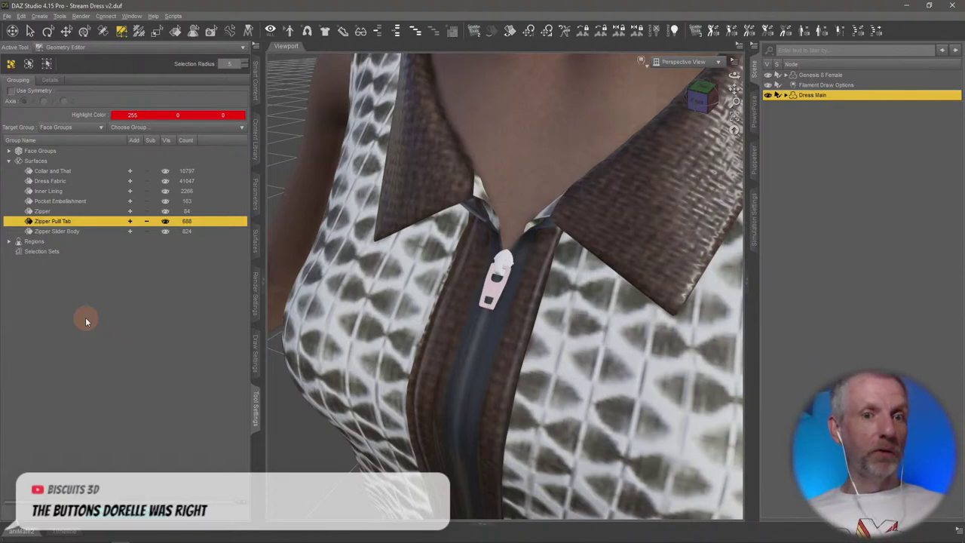
# - Save the scene as a new version named Stream Dress v3.duf in the DAZ Scenes folder
pyautogui.scroll(-5, 379, 178)
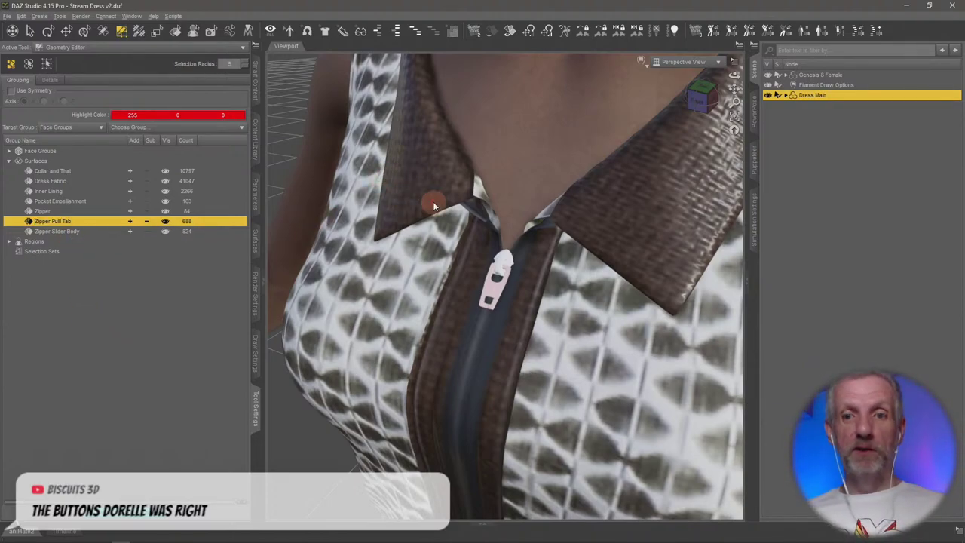
pyautogui.scroll(1, 437, 205)
pyautogui.keyDown('alt'); pyautogui.moveTo(461, 210); pyautogui.dragTo(366, 183); pyautogui.keyUp('alt')
pyautogui.click(7, 16)
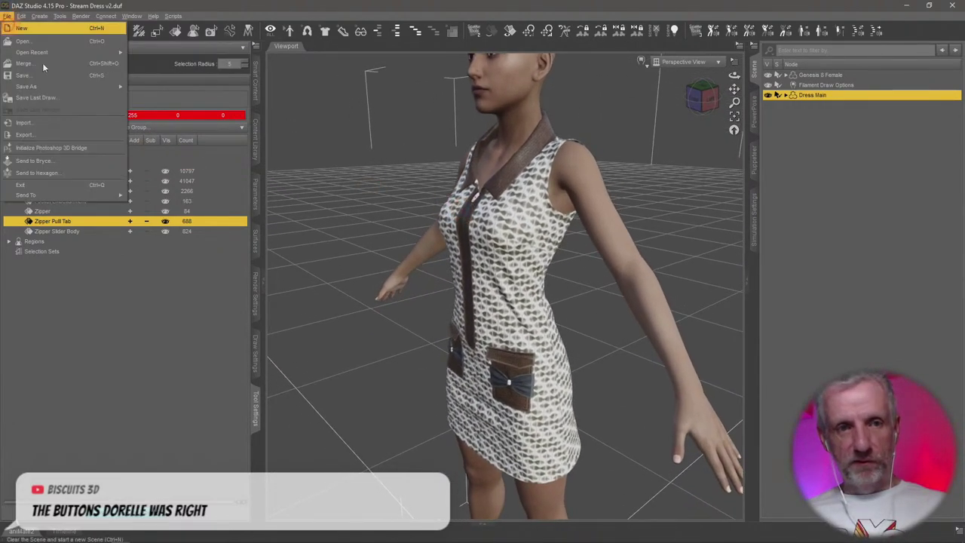
pyautogui.moveTo(115, 89)
pyautogui.click(145, 89)
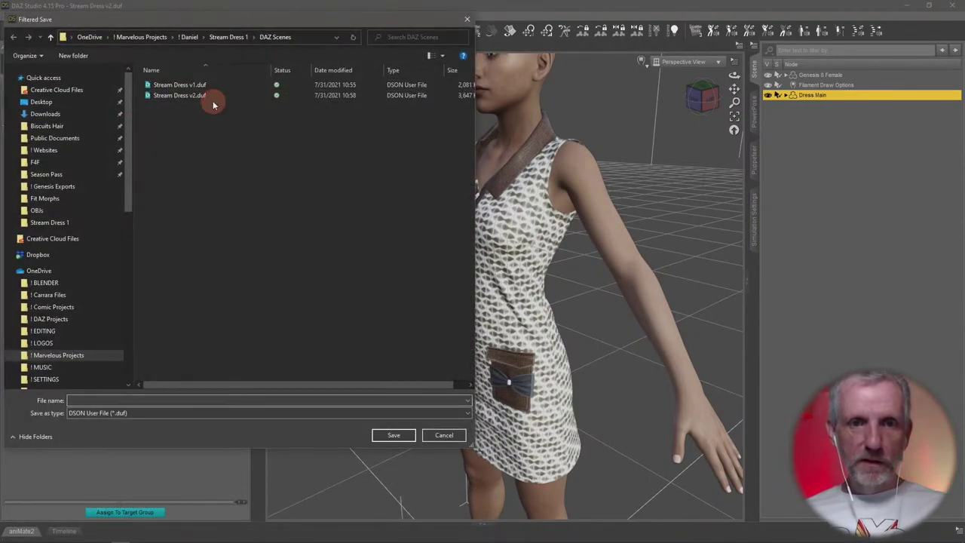
pyautogui.click(212, 96)
pyautogui.click(185, 400)
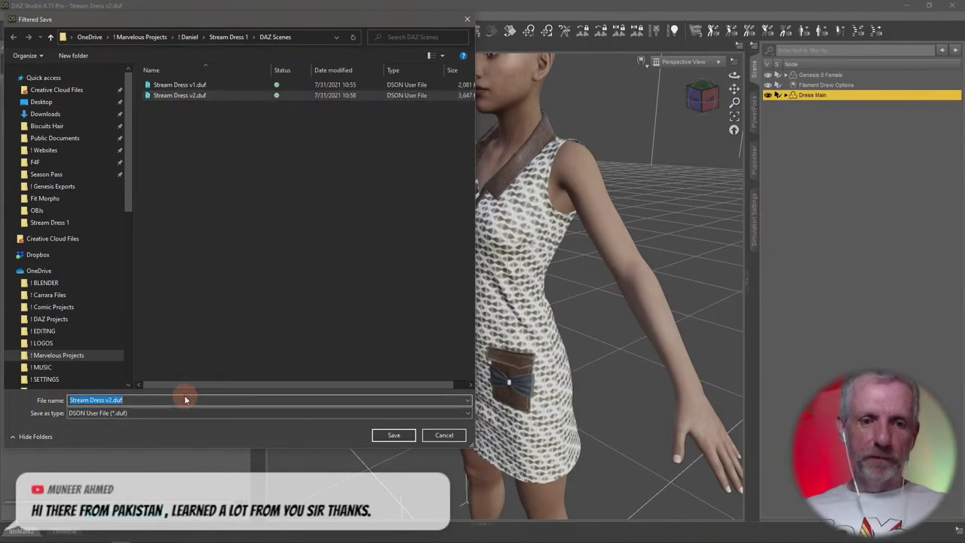
pyautogui.click(185, 399)
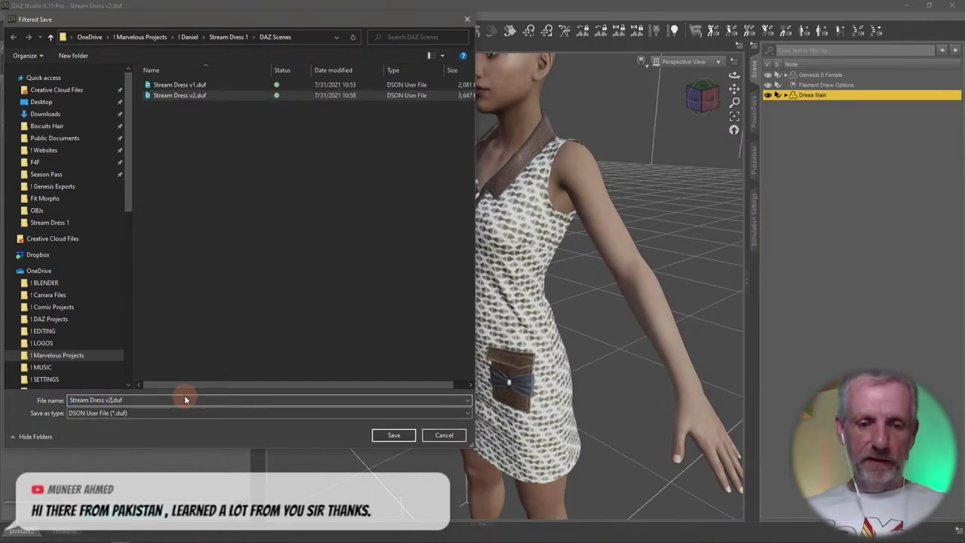
pyautogui.press('Return')
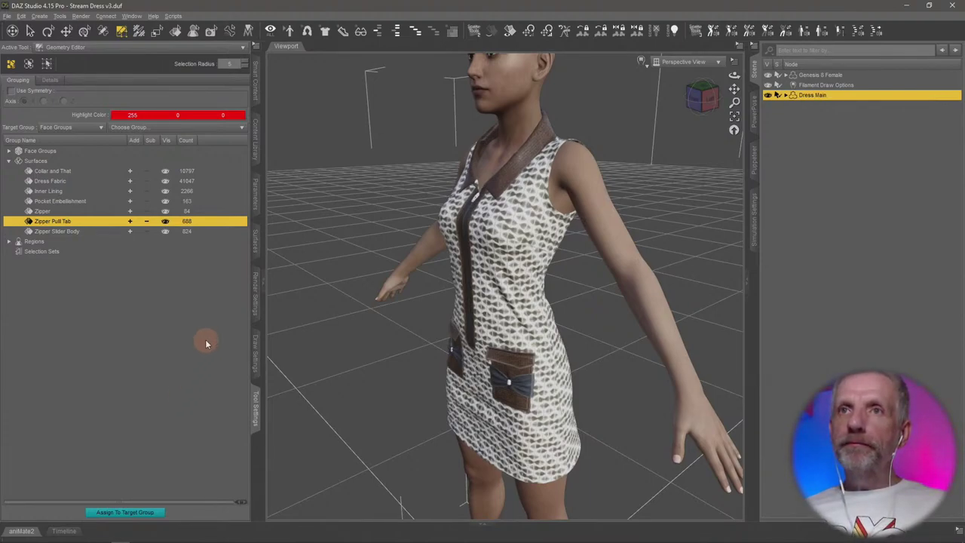
# - Review the renamed surfaces of Dress Main in the surface editor and inspect the property groups of "Collar and That"
pyautogui.click(254, 243)
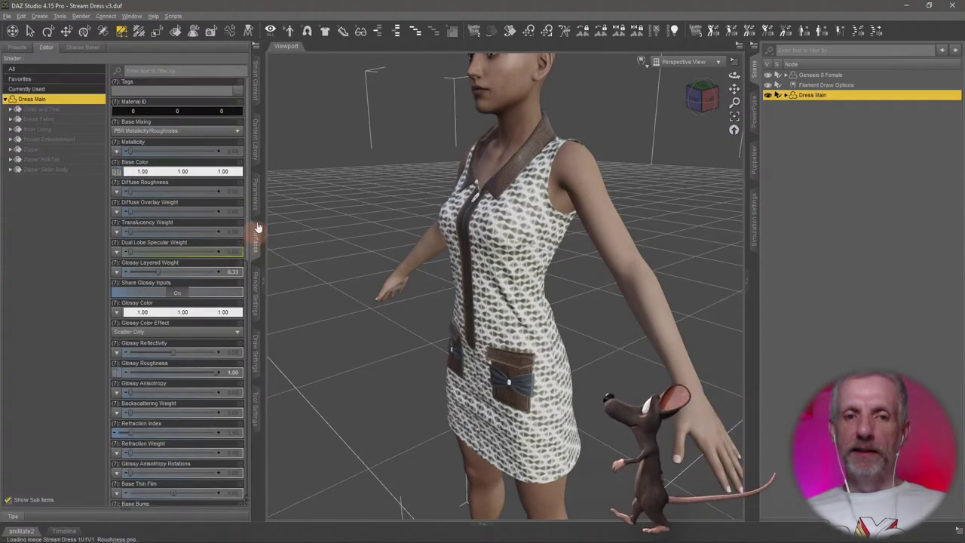
pyautogui.click(46, 111)
pyautogui.click(51, 119)
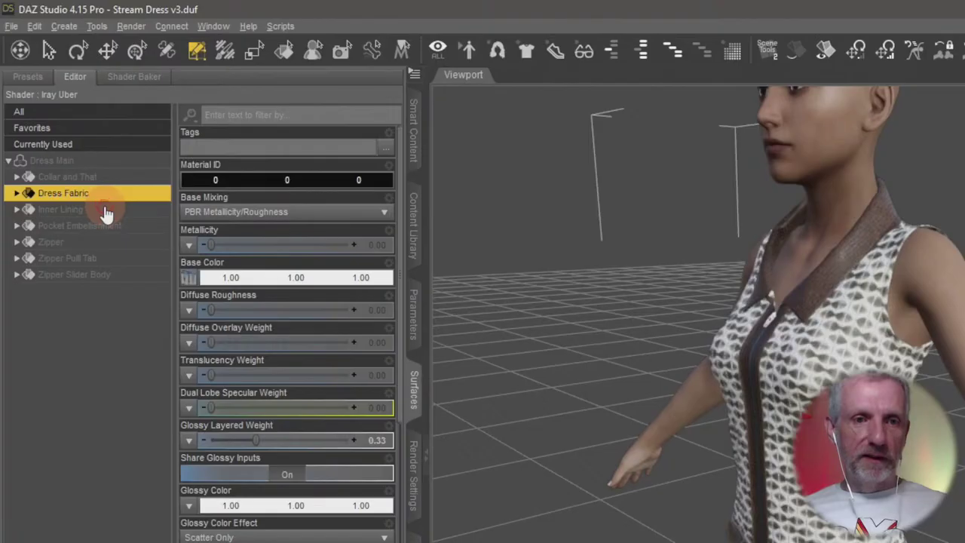
pyautogui.click(98, 210)
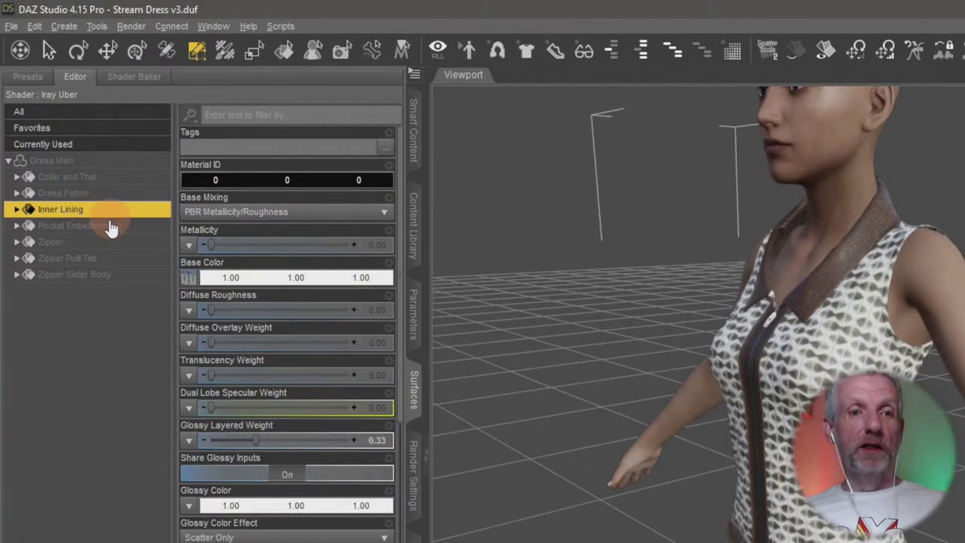
pyautogui.keyDown('ctrl'); pyautogui.click(110, 228); pyautogui.keyUp('ctrl')
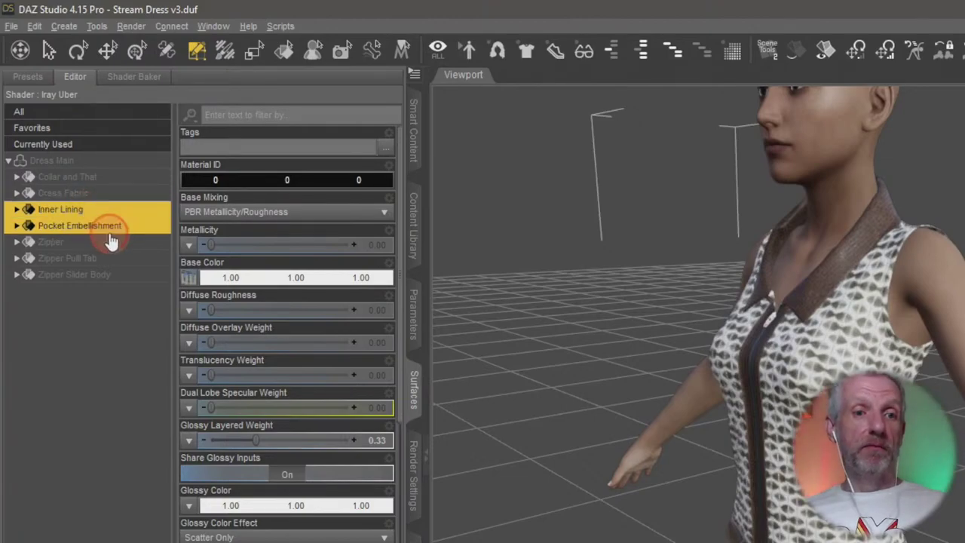
pyautogui.keyDown('shift'); pyautogui.click(125, 176); pyautogui.keyUp('shift')
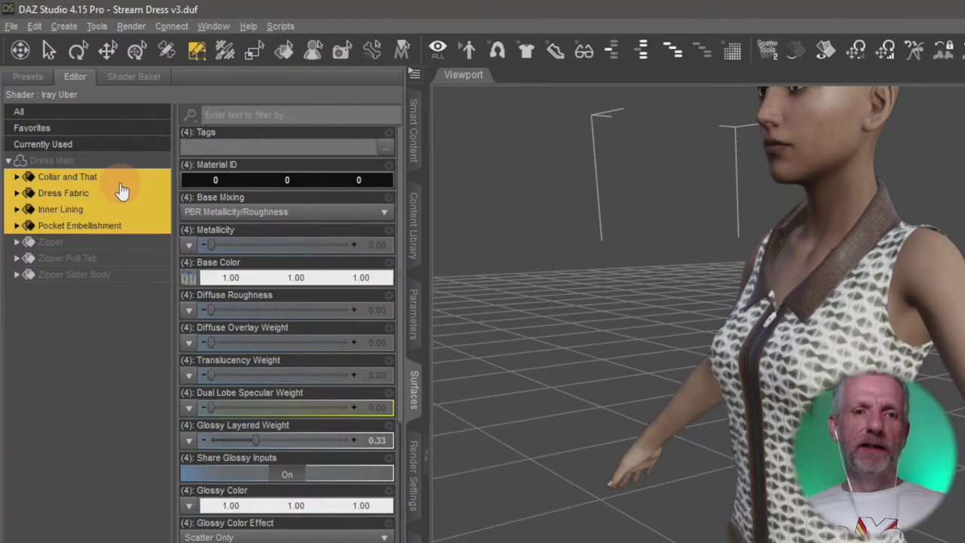
pyautogui.click(121, 181)
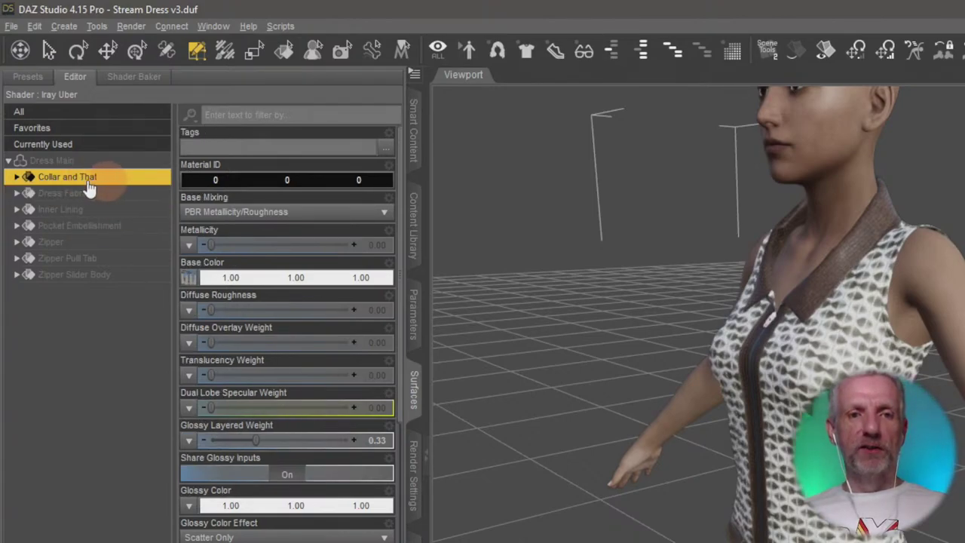
pyautogui.click(16, 176)
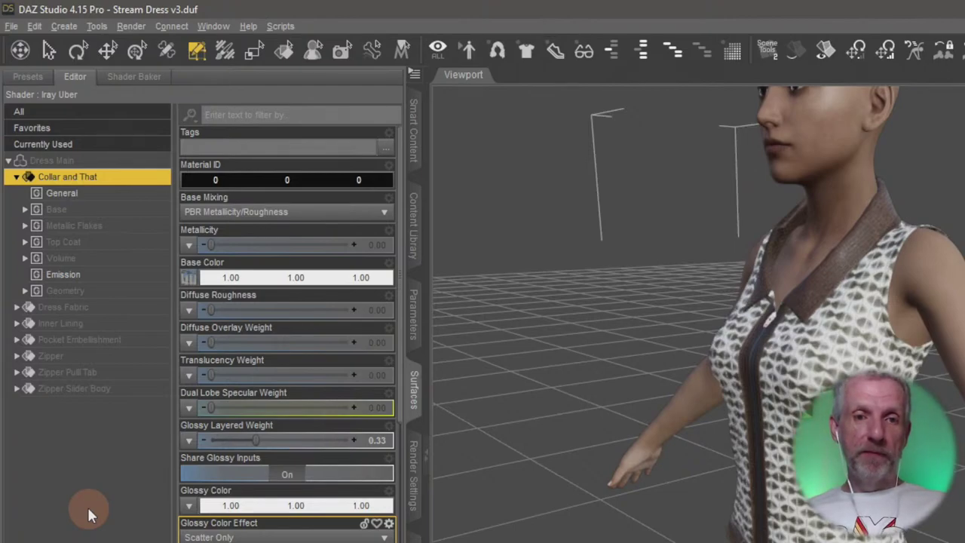
pyautogui.click(16, 178)
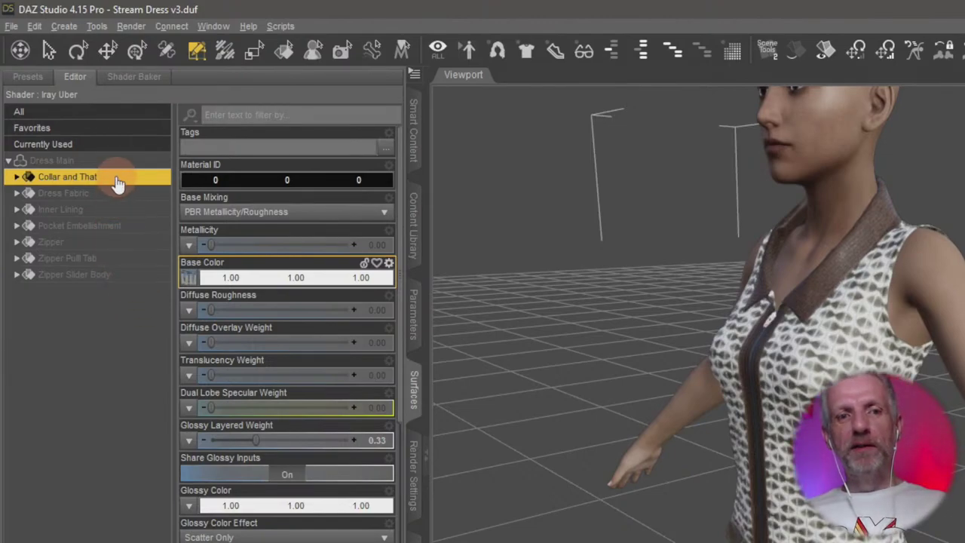
# - Select all surfaces from Collar and That to Zipper Slider Body and save them as a Material(s) Preset named "Dress MATs" in the Materials folder
pyautogui.keyDown('shift'); pyautogui.click(117, 274); pyautogui.keyUp('shift')
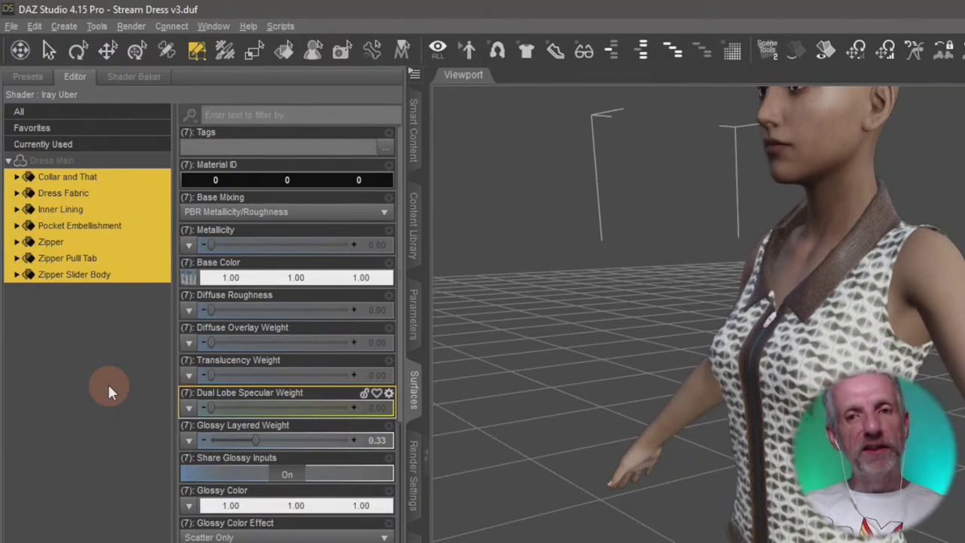
pyautogui.click(411, 238)
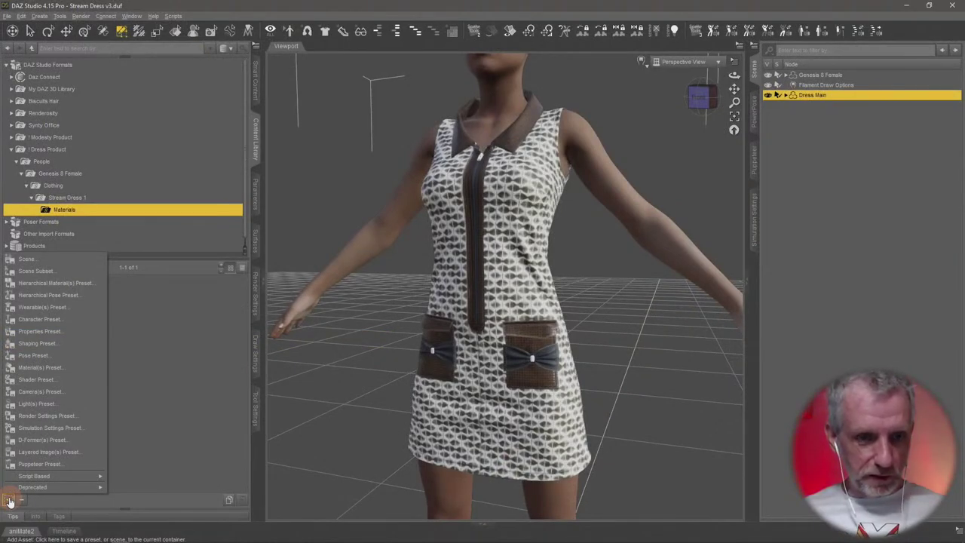
pyautogui.click(83, 371)
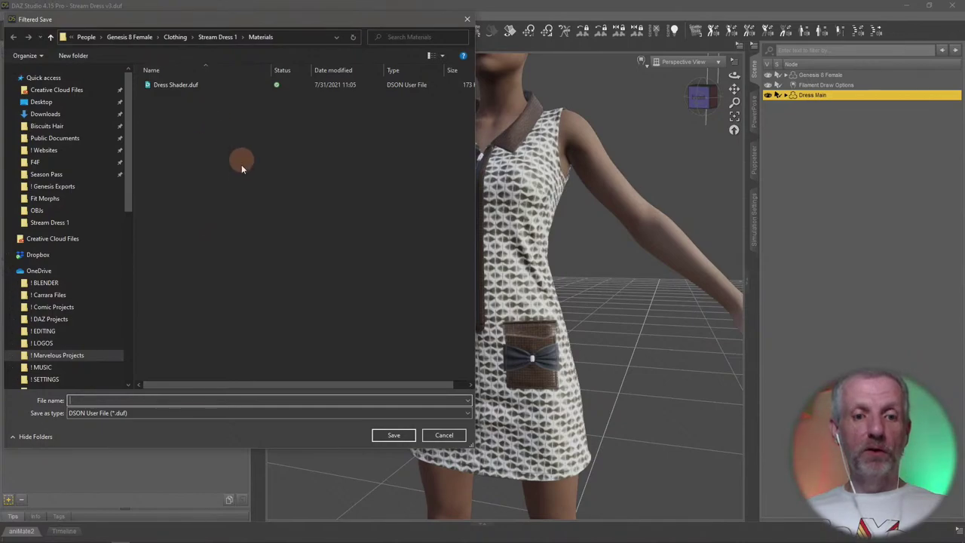
pyautogui.write('Dress')
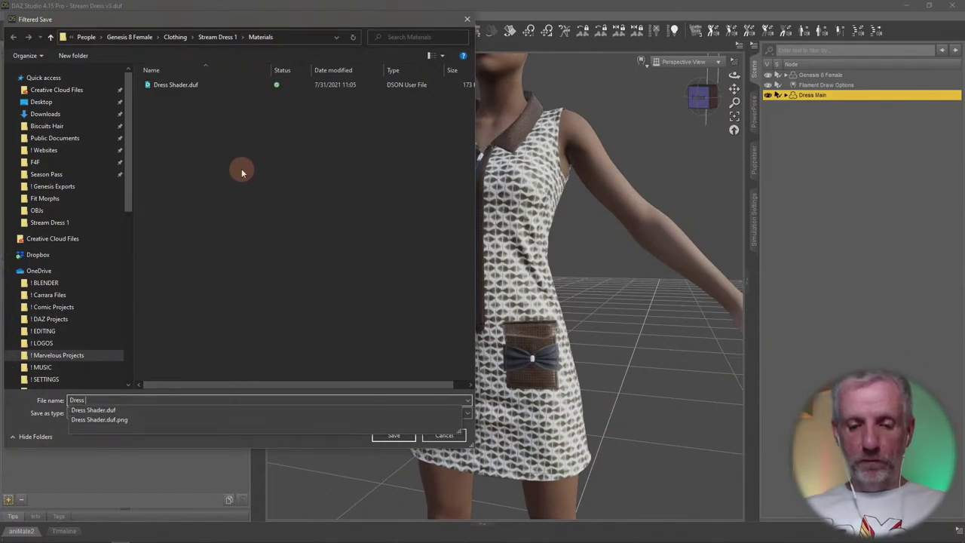
pyautogui.write(' Shader')
pyautogui.press('Return')
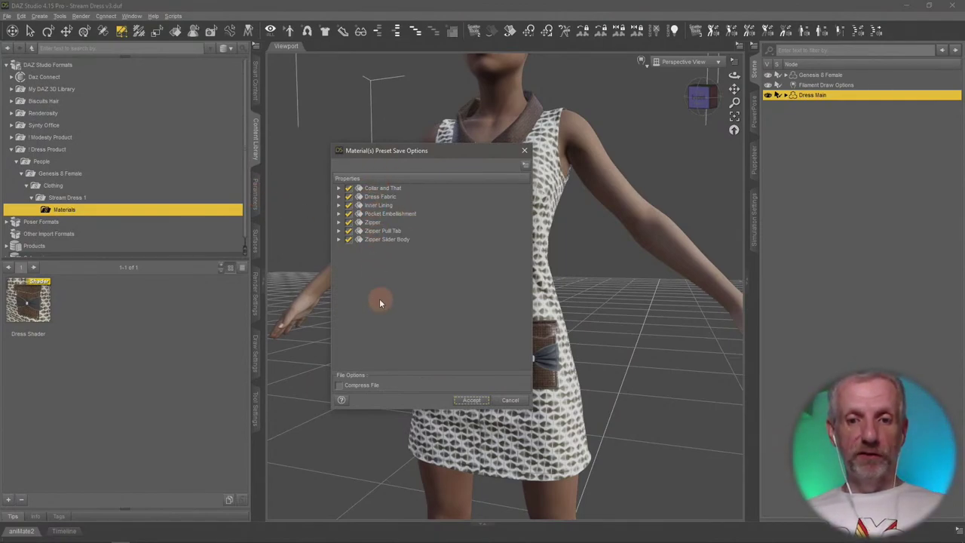
pyautogui.click(473, 402)
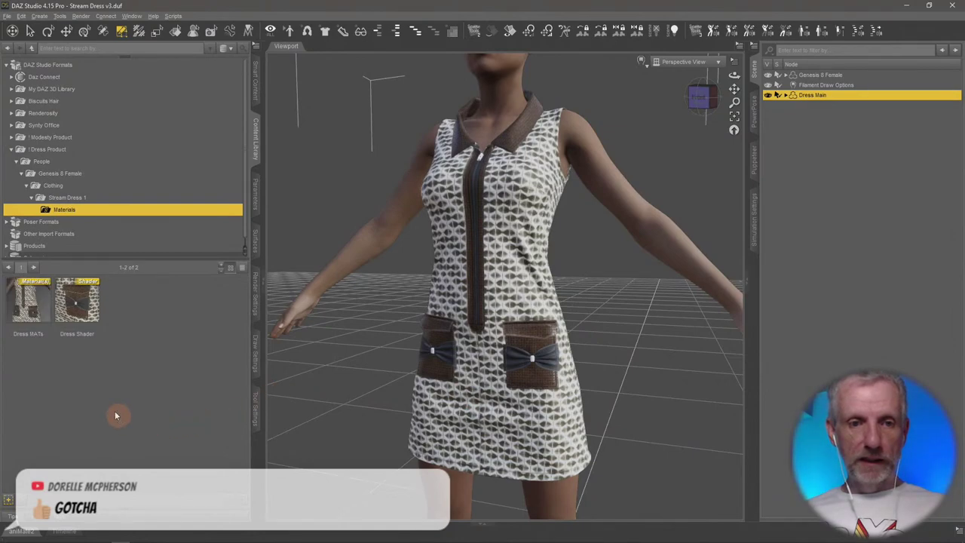
# - Compare the saved Dress Shader and Dress MATs presets and view the file details of Dress MATs
pyautogui.click(79, 307)
pyautogui.click(28, 317)
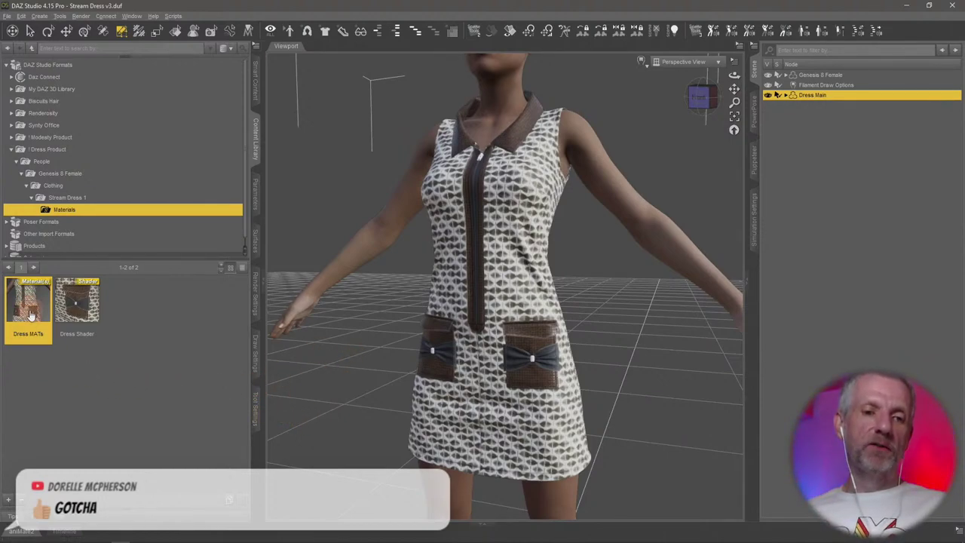
pyautogui.moveTo(34, 321)
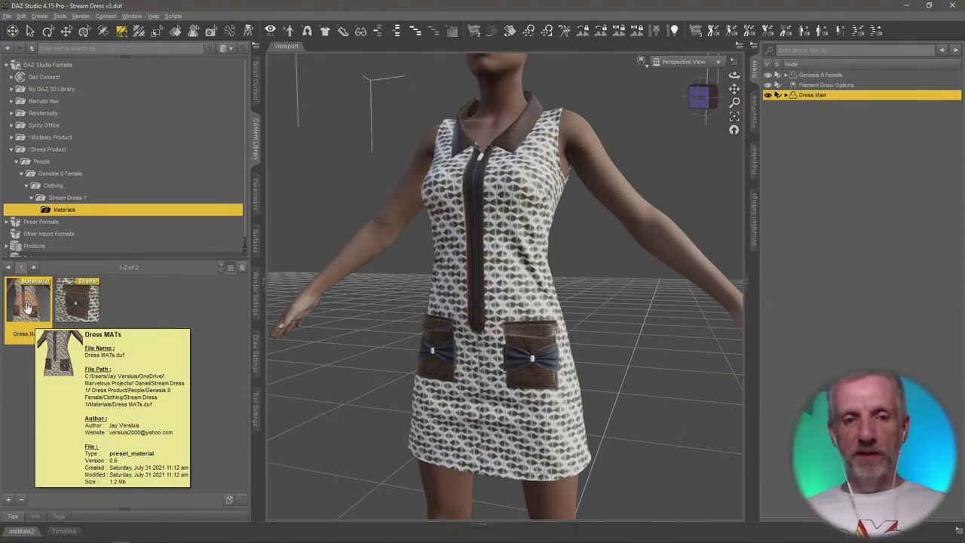
# - Select the Genesis 8 Female figure and filter its Actor parameters by "shape"
pyautogui.moveTo(392, 335); pyautogui.dragTo(427, 336)
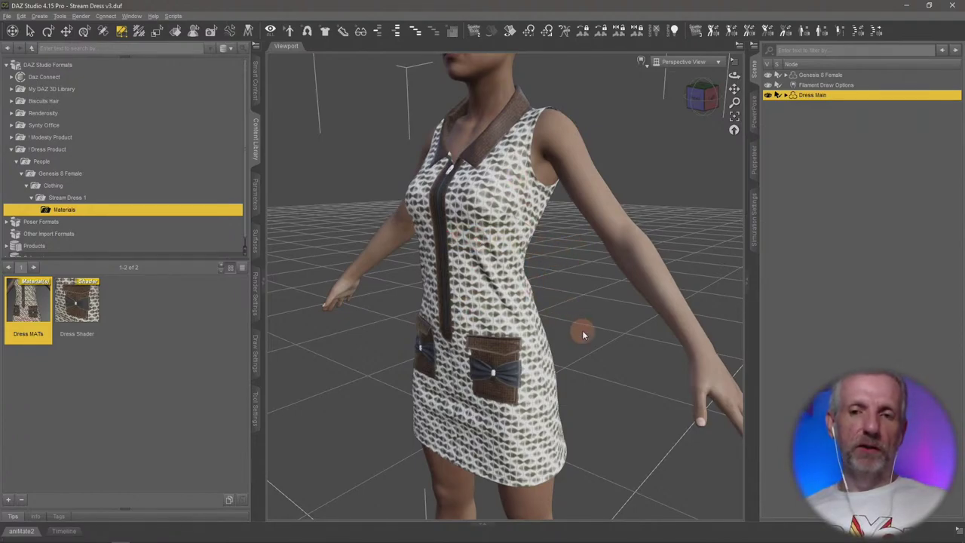
pyautogui.keyDown('alt'); pyautogui.moveTo(582, 330); pyautogui.dragTo(482, 265); pyautogui.keyUp('alt')
pyautogui.keyDown('alt'); pyautogui.moveTo(649, 188); pyautogui.dragTo(577, 199); pyautogui.keyUp('alt')
pyautogui.scroll(3, 617, 199)
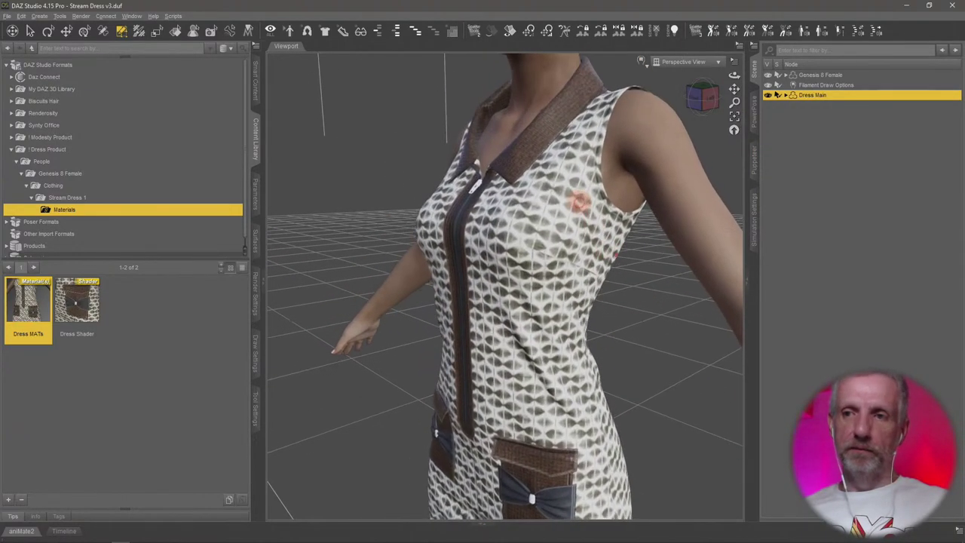
pyautogui.click(820, 74)
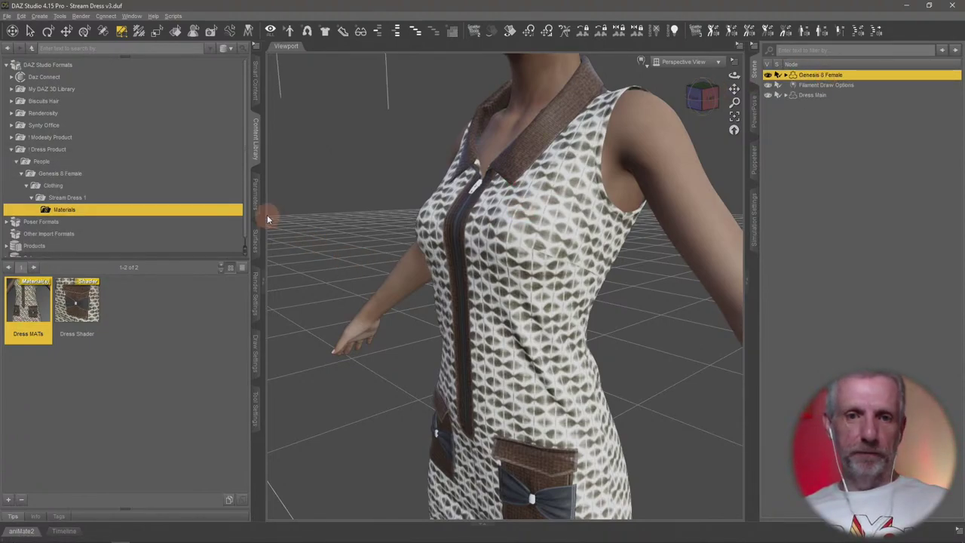
pyautogui.click(256, 198)
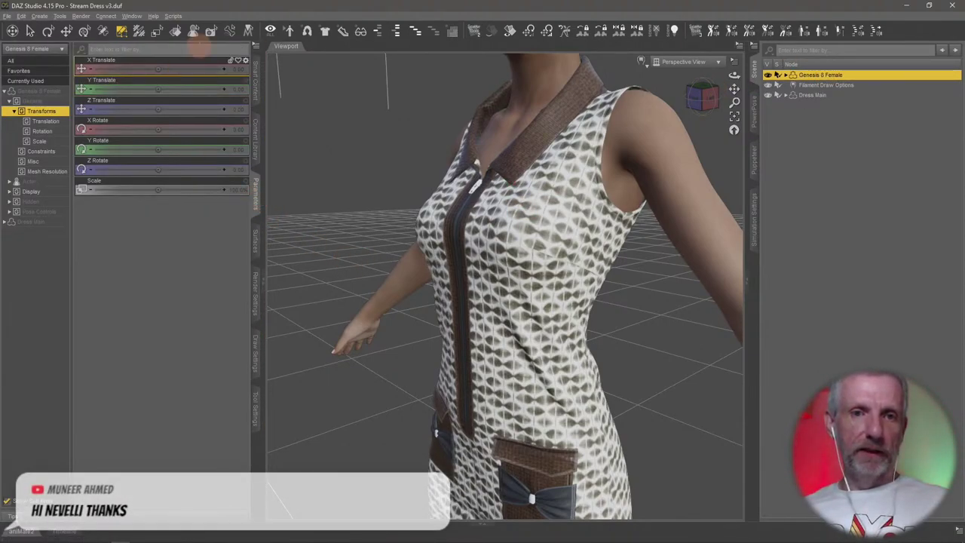
pyautogui.write('scale')
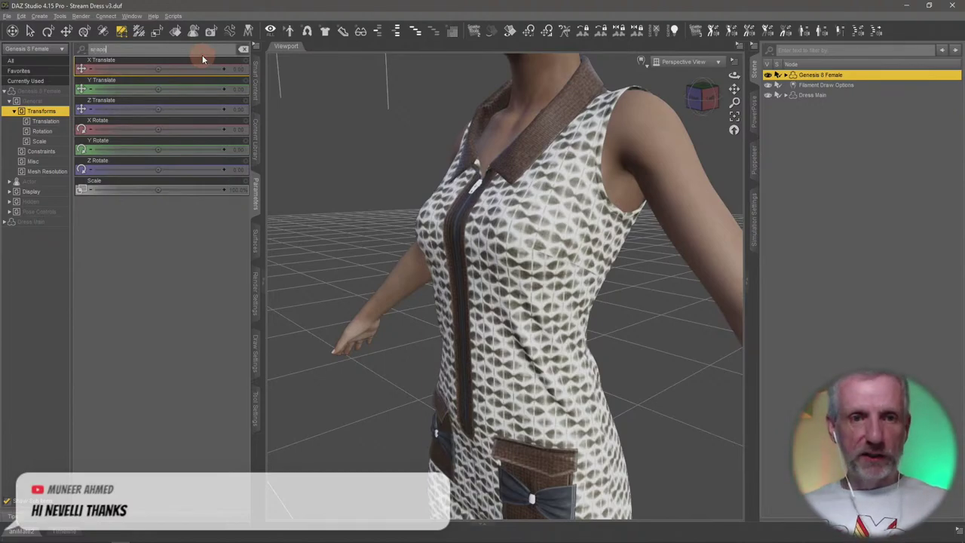
pyautogui.click(204, 56)
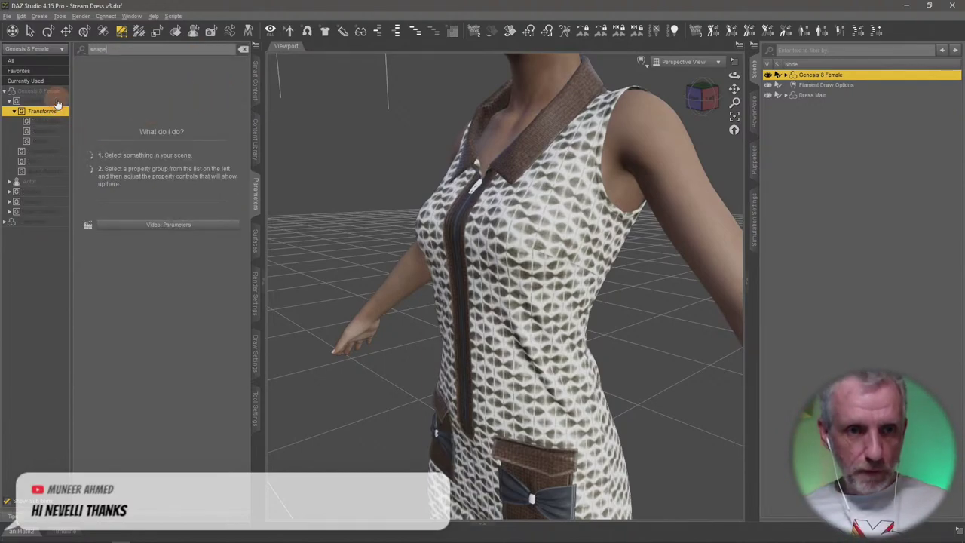
pyautogui.click(55, 184)
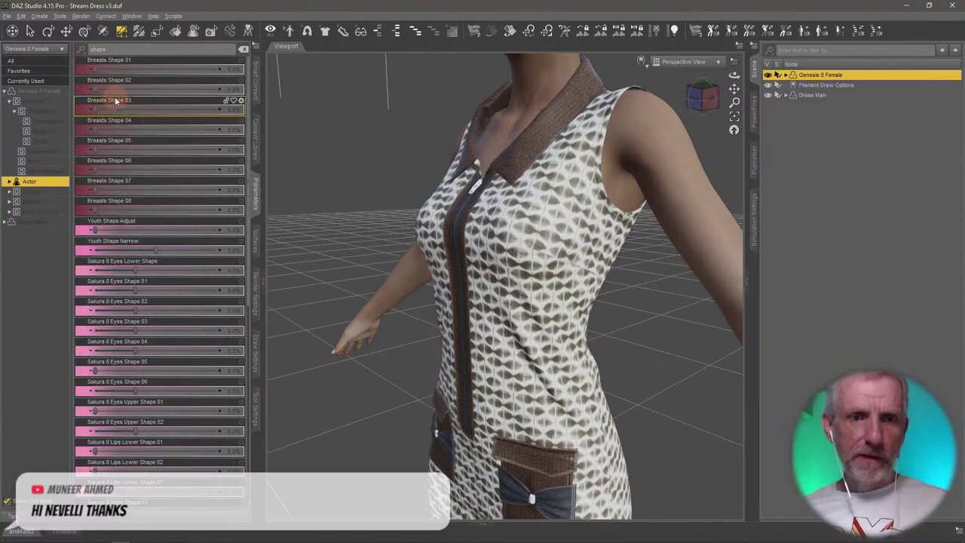
# - Test how the dress follows Breasts Shape 02 at 53.7% and reset the morph to 0%
pyautogui.moveTo(95, 90); pyautogui.dragTo(160, 89)
pyautogui.moveTo(344, 230); pyautogui.dragTo(354, 243)
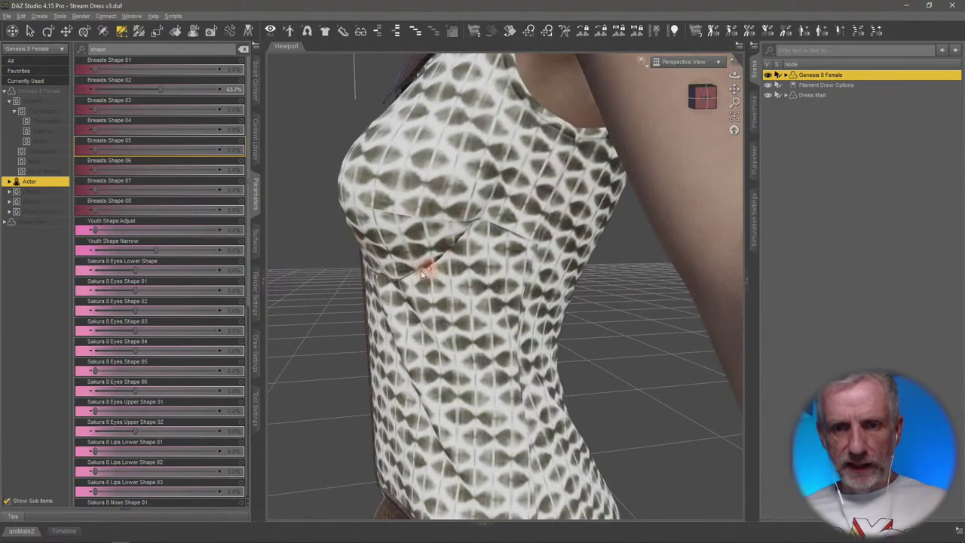
pyautogui.moveTo(386, 280)
pyautogui.mouseDown()
pyautogui.moveTo(389, 317)
pyautogui.moveTo(385, 281)
pyautogui.mouseUp()
pyautogui.moveTo(198, 89); pyautogui.dragTo(162, 90)
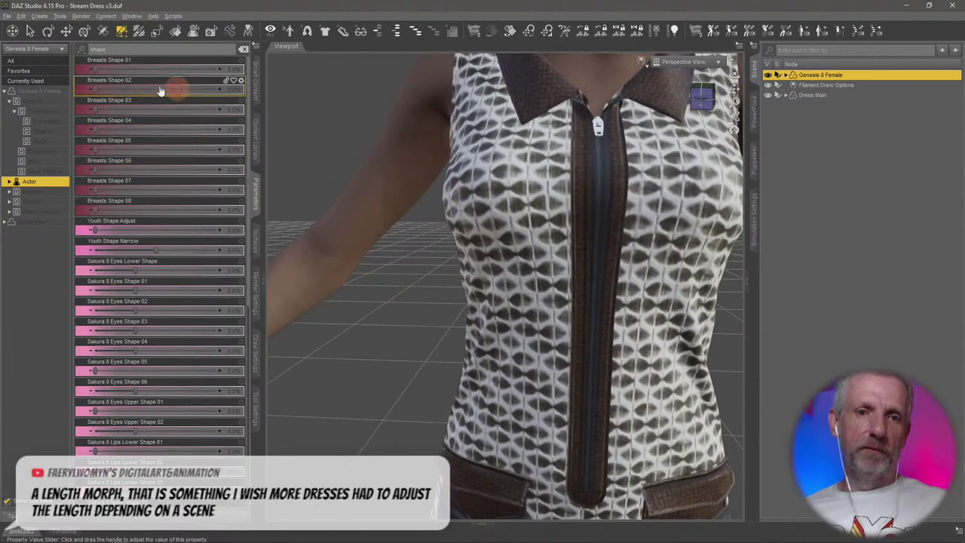
# - Apply Breasts Shape 01 at 51.2%, inspect the bust area of the dress from several angles, and undo the morph
pyautogui.moveTo(96, 69); pyautogui.dragTo(157, 69)
pyautogui.moveTo(417, 236); pyautogui.dragTo(505, 232)
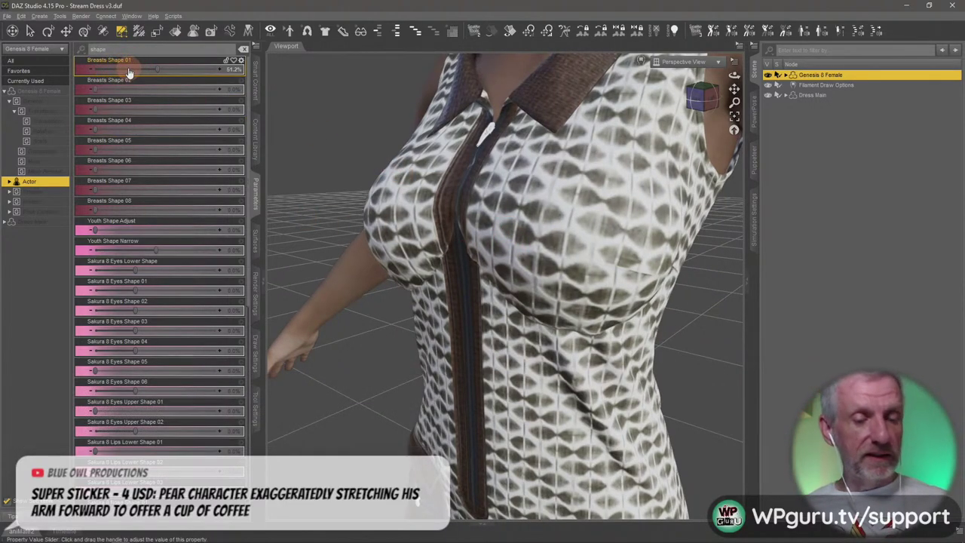
pyautogui.moveTo(130, 72)
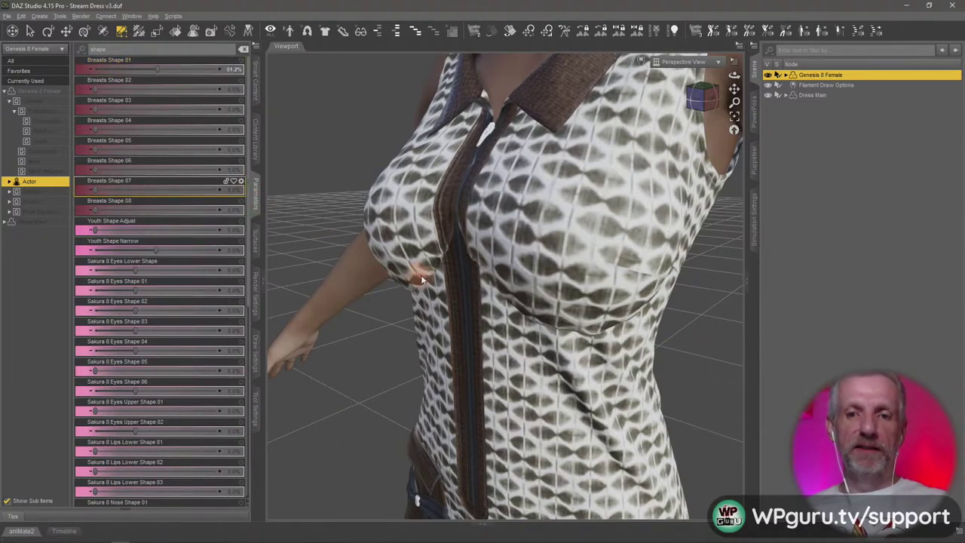
pyautogui.moveTo(422, 274); pyautogui.dragTo(444, 237)
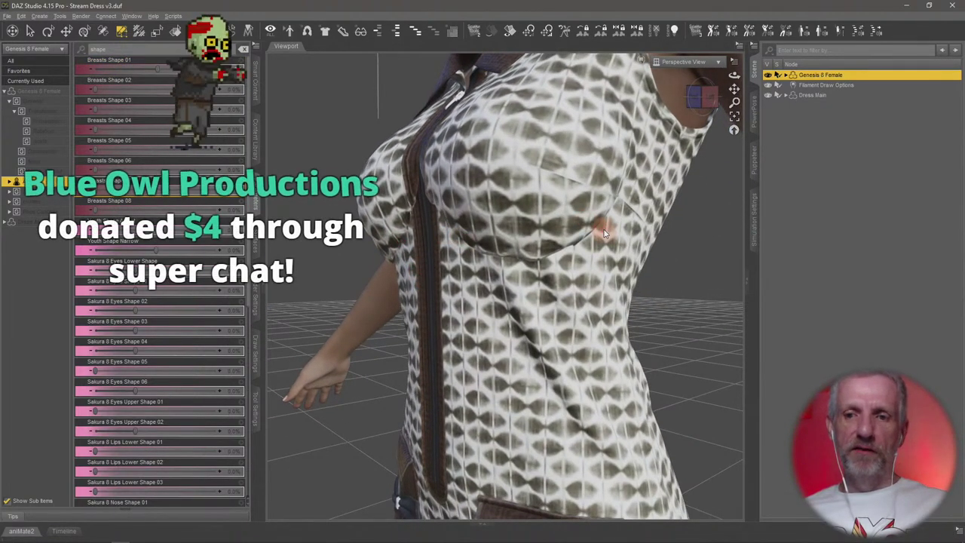
pyautogui.moveTo(584, 221); pyautogui.dragTo(492, 241)
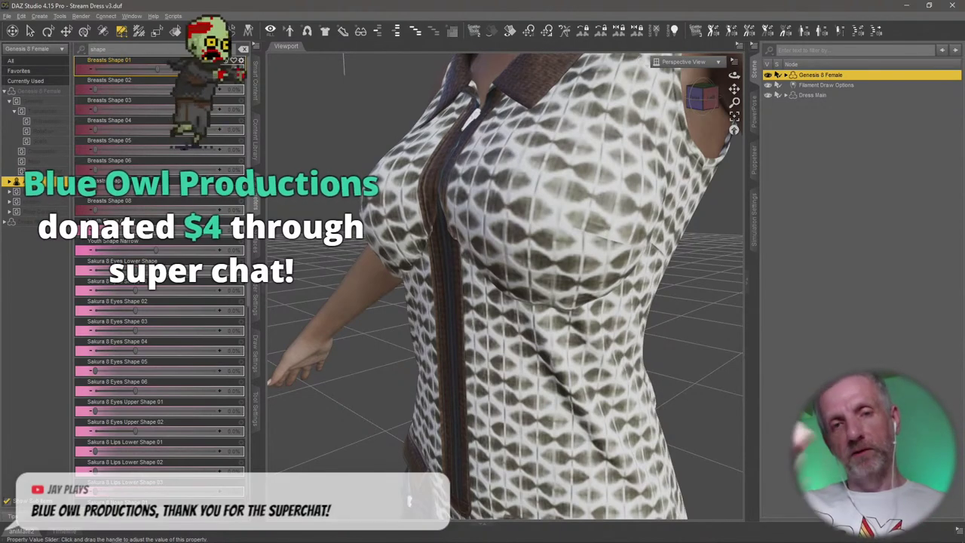
pyautogui.moveTo(170, 71); pyautogui.dragTo(192, 77)
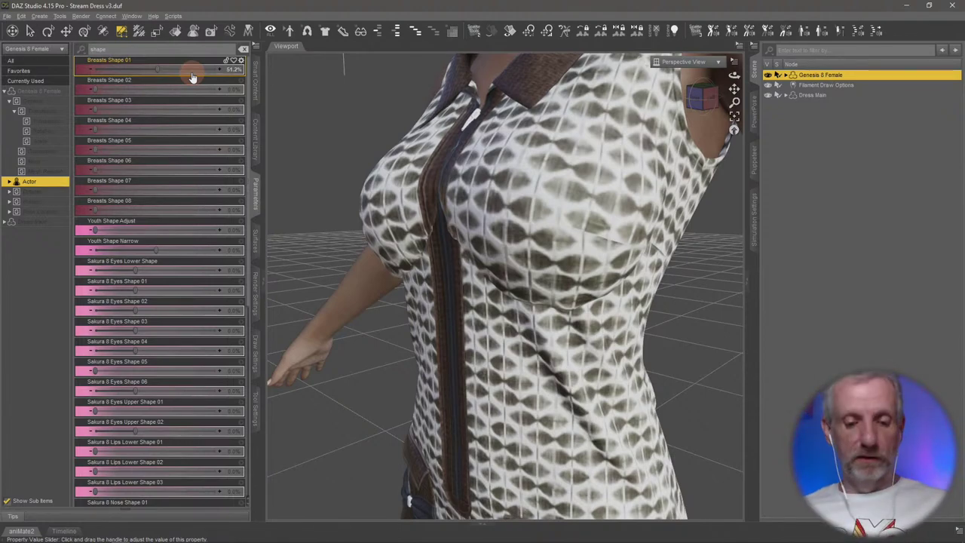
pyautogui.hotkey('ctrl', 'z')
pyautogui.keyDown('alt'); pyautogui.moveTo(485, 280); pyautogui.dragTo(487, 291); pyautogui.keyUp('alt')
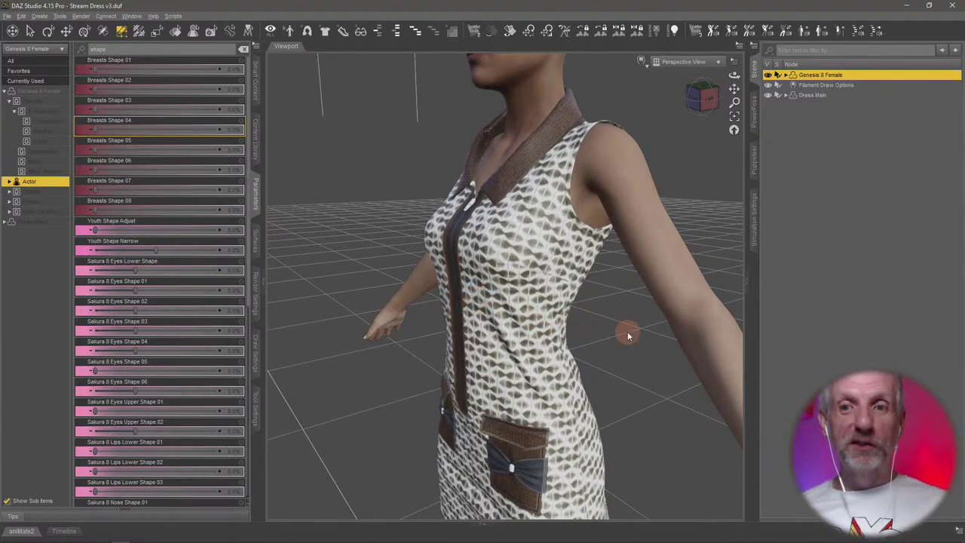
# - Select Dress Main on its own and send it to Hexagon
pyautogui.scroll(-5, 627, 331)
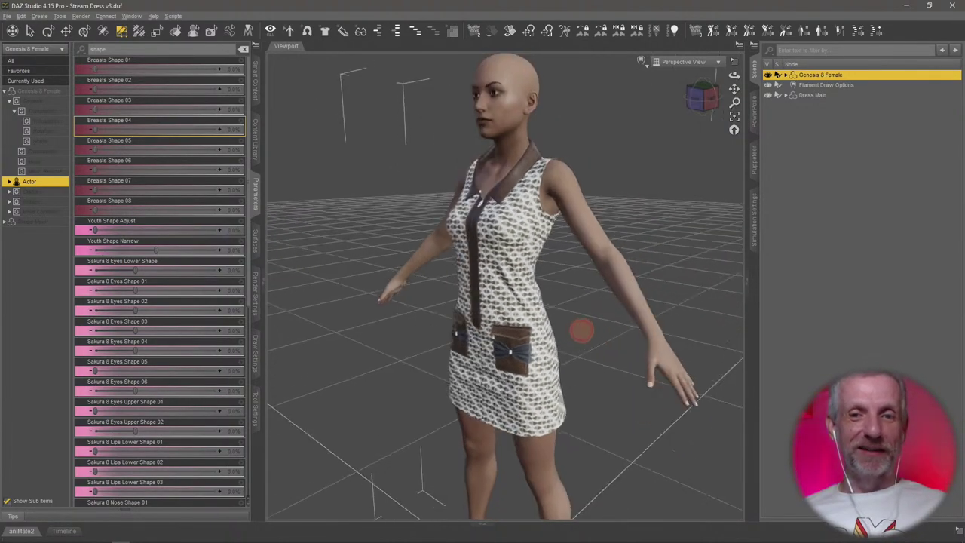
pyautogui.keyDown('alt'); pyautogui.moveTo(581, 330); pyautogui.dragTo(569, 354); pyautogui.keyUp('alt')
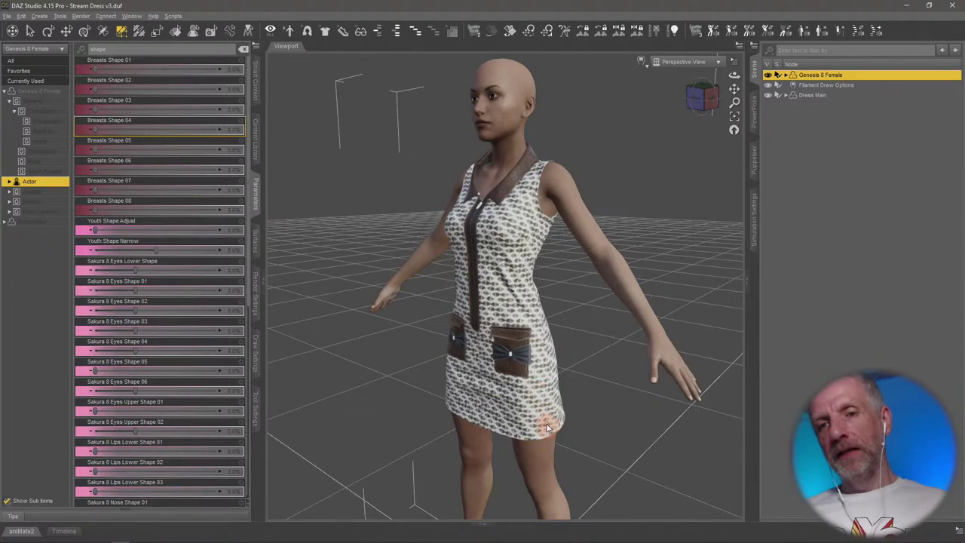
pyautogui.click(816, 95)
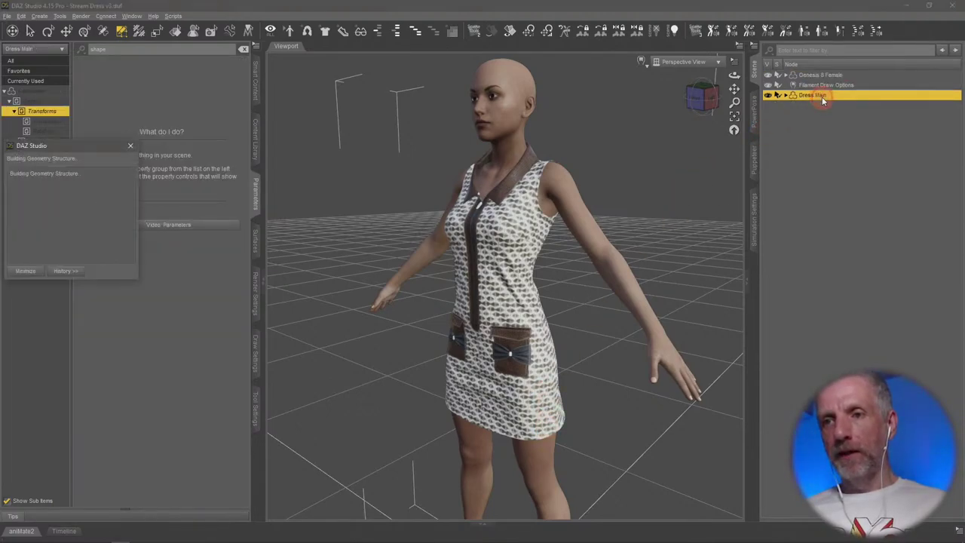
pyautogui.click(6, 16)
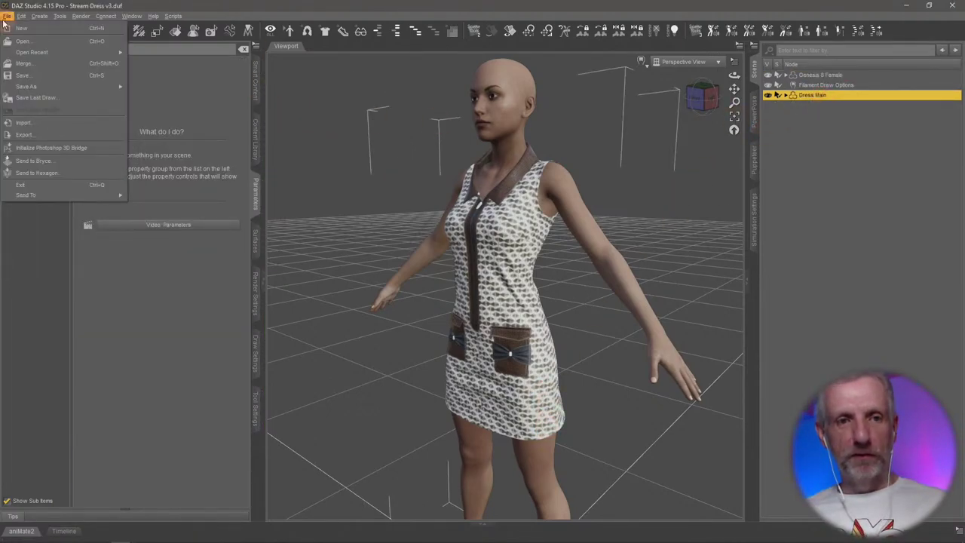
pyautogui.click(66, 173)
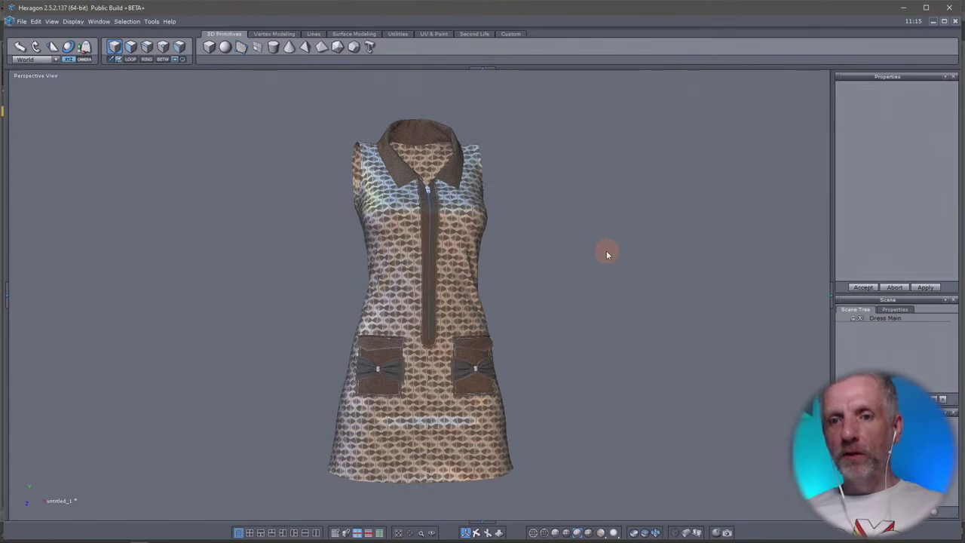
# - Close Hexagon without saving the changes to the untitled dress document and return to DAZ Studio
pyautogui.click(950, 9)
pyautogui.click(516, 302)
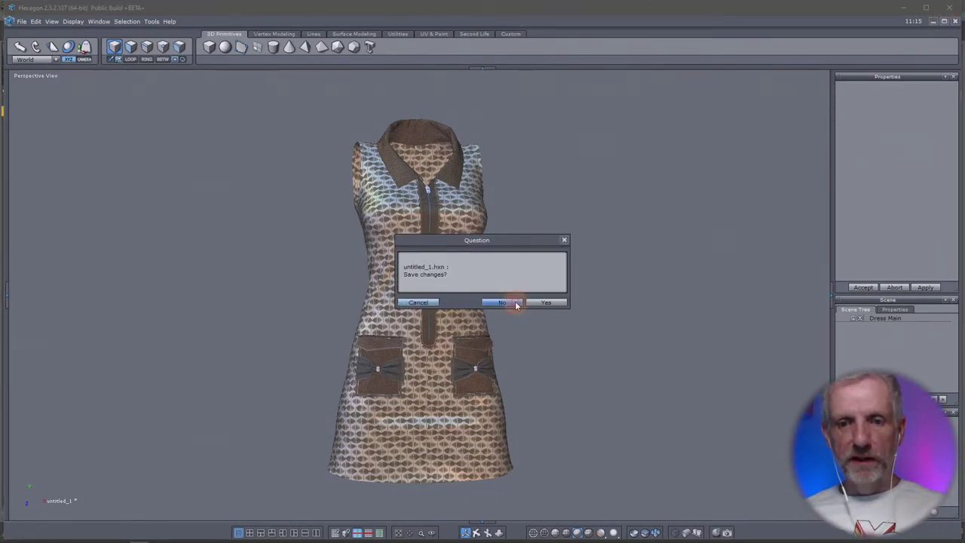
pyautogui.click(511, 303)
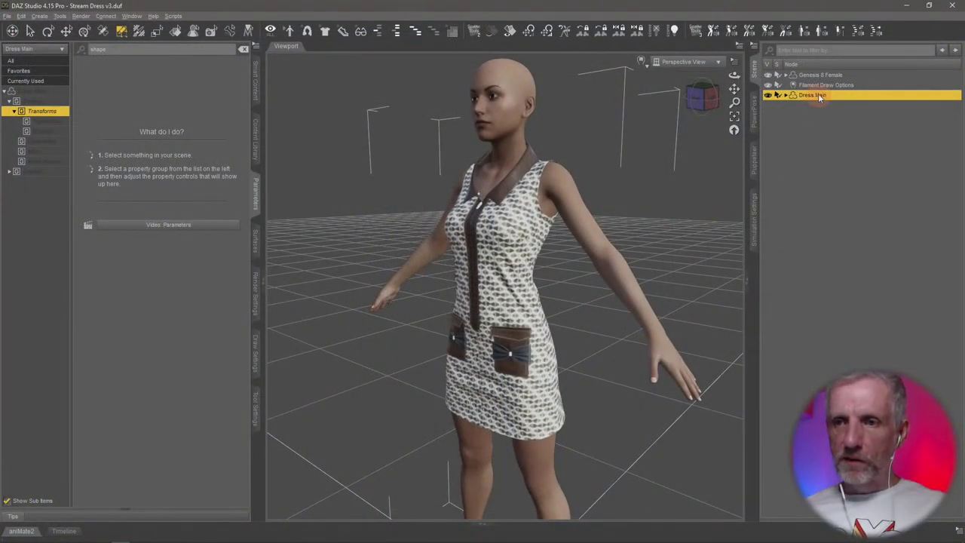
# - Parent Dress Main to Genesis 8 Female in the scene hierarchy and select the figure
pyautogui.moveTo(818, 93); pyautogui.dragTo(822, 79)
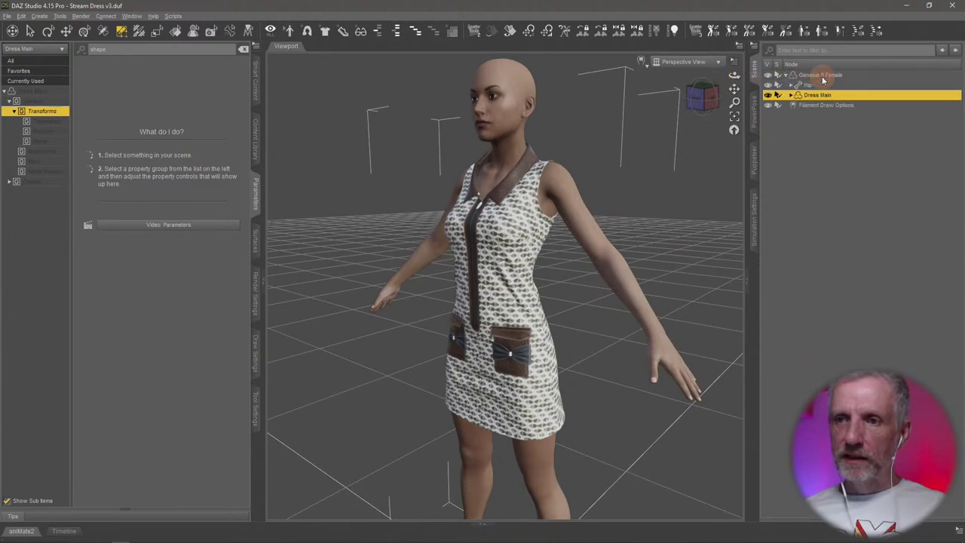
pyautogui.click(832, 76)
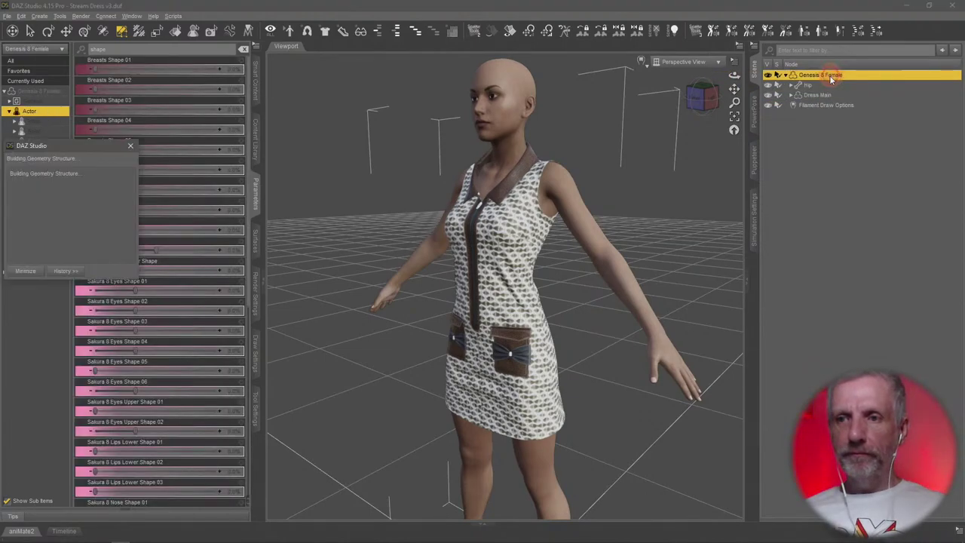
# - Send the Genesis 8 Female figure with its dress to Hexagon and switch to the Hexagon window
pyautogui.click(9, 16)
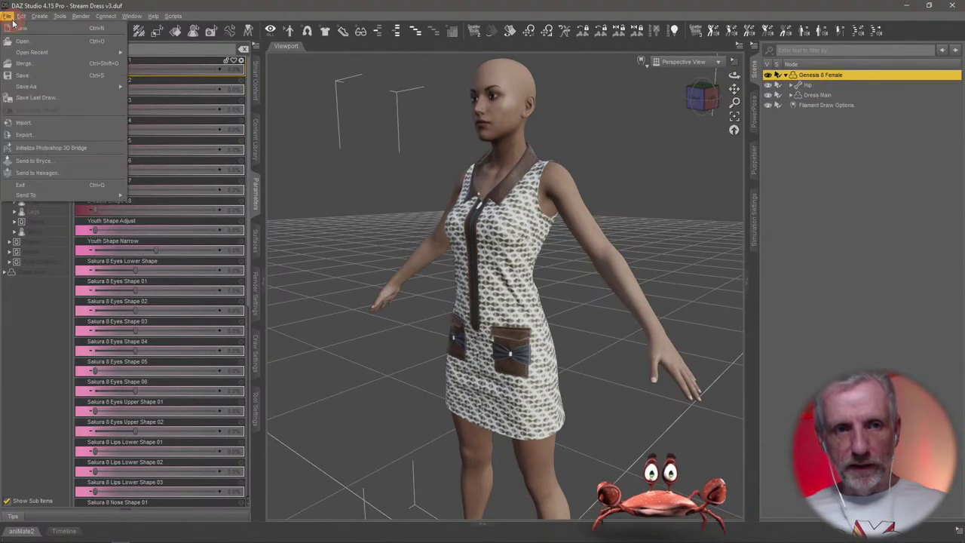
pyautogui.click(68, 172)
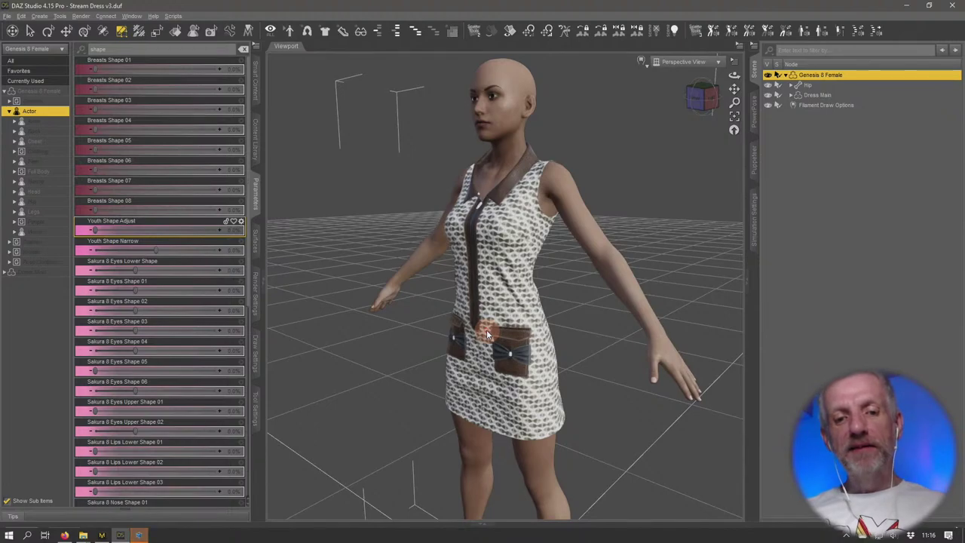
pyautogui.hotkey('alt', 'Tab')
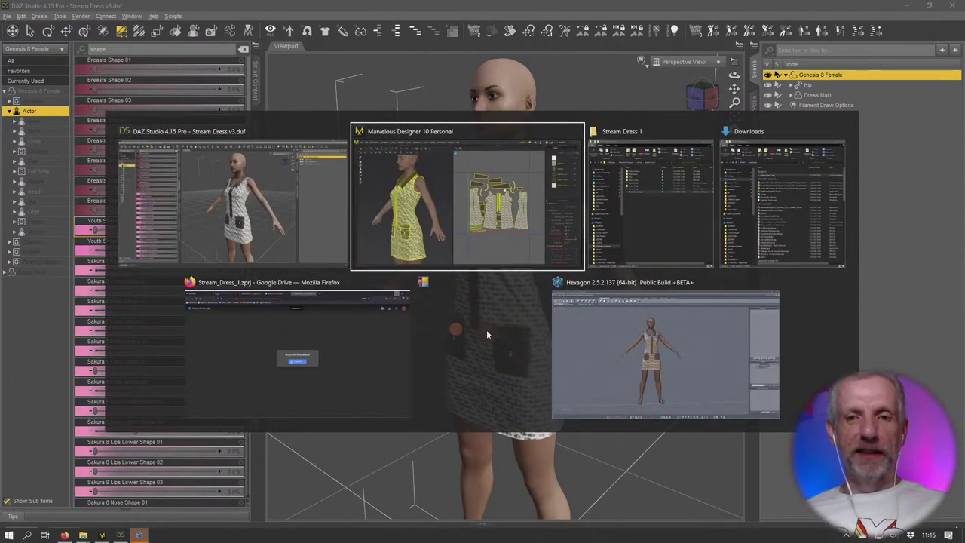
pyautogui.click(708, 369)
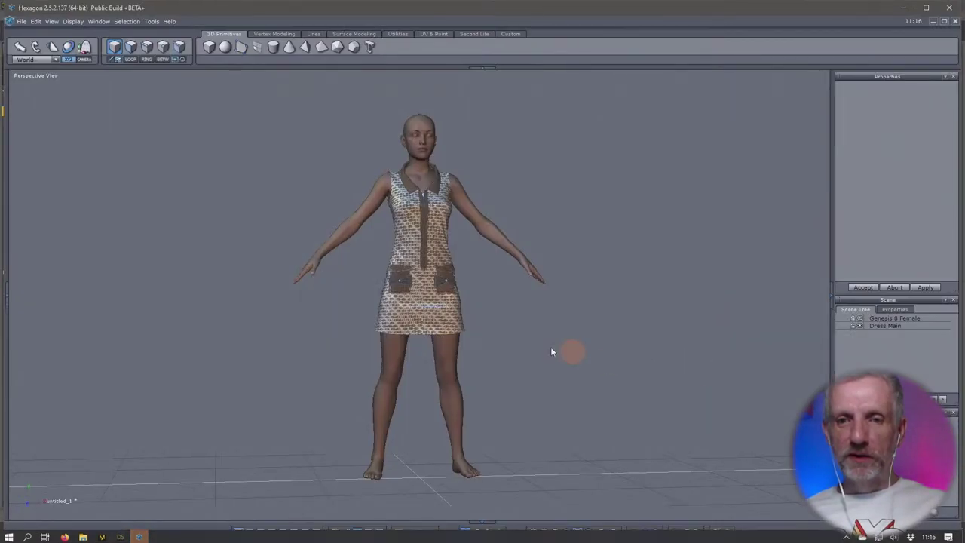
# - Examine the dress's skirt and hem on the figure from several angles
pyautogui.moveTo(444, 374); pyautogui.dragTo(307, 381, button='right')
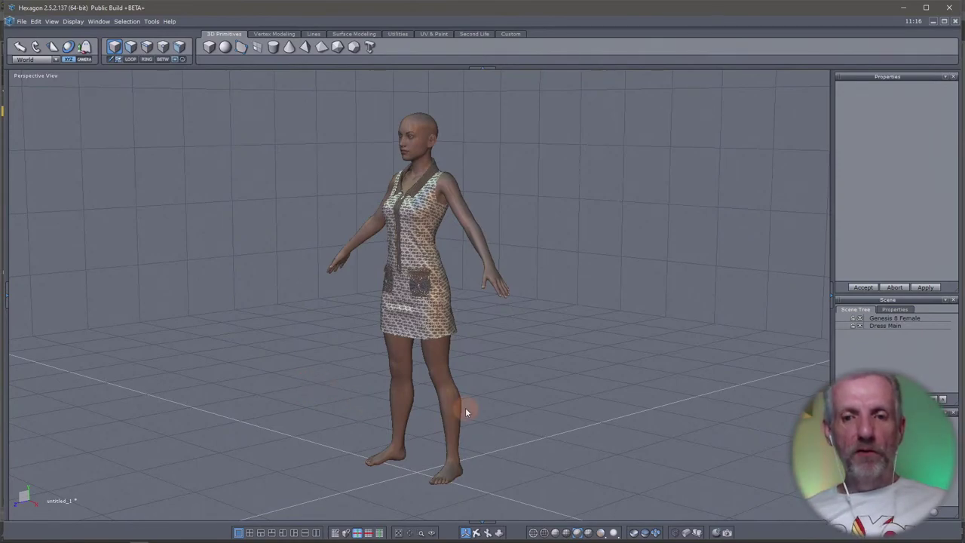
pyautogui.moveTo(465, 407); pyautogui.dragTo(392, 398, button='middle')
pyautogui.scroll(-5, 392, 397)
pyautogui.scroll(5, 392, 397)
pyautogui.scroll(5, 392, 398)
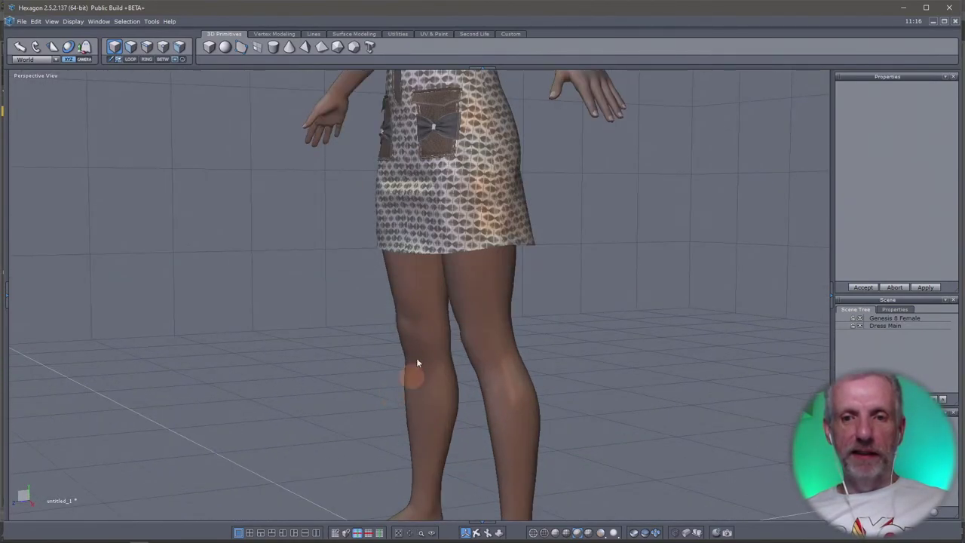
pyautogui.moveTo(416, 357); pyautogui.dragTo(702, 356, button='middle')
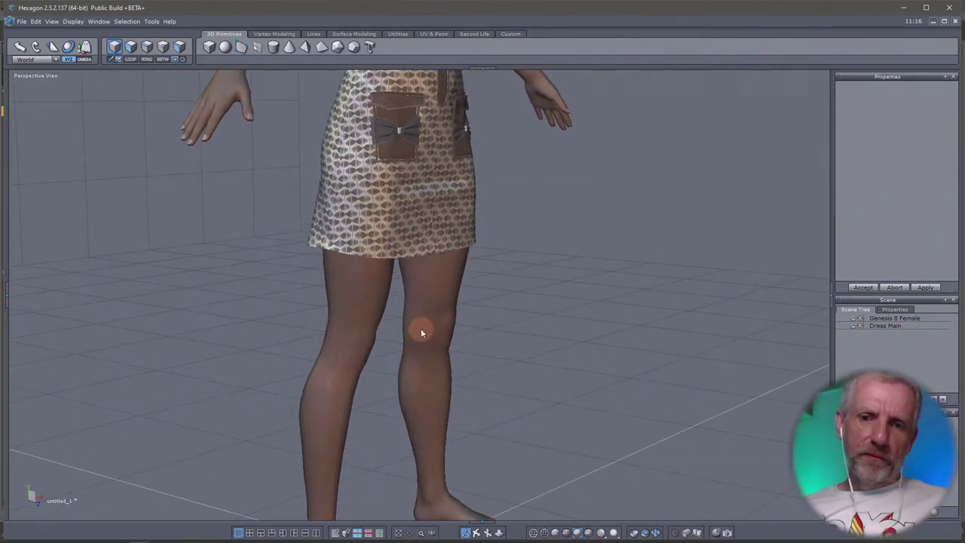
pyautogui.moveTo(421, 332); pyautogui.dragTo(274, 304, button='middle')
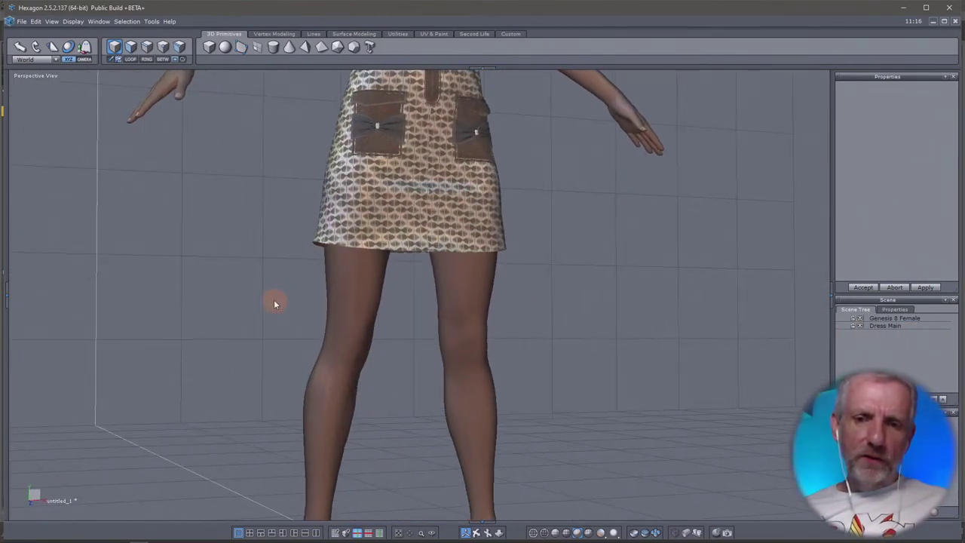
pyautogui.scroll(-3, 274, 304)
pyautogui.scroll(5, 273, 304)
pyautogui.moveTo(433, 279); pyautogui.dragTo(467, 274, button='middle')
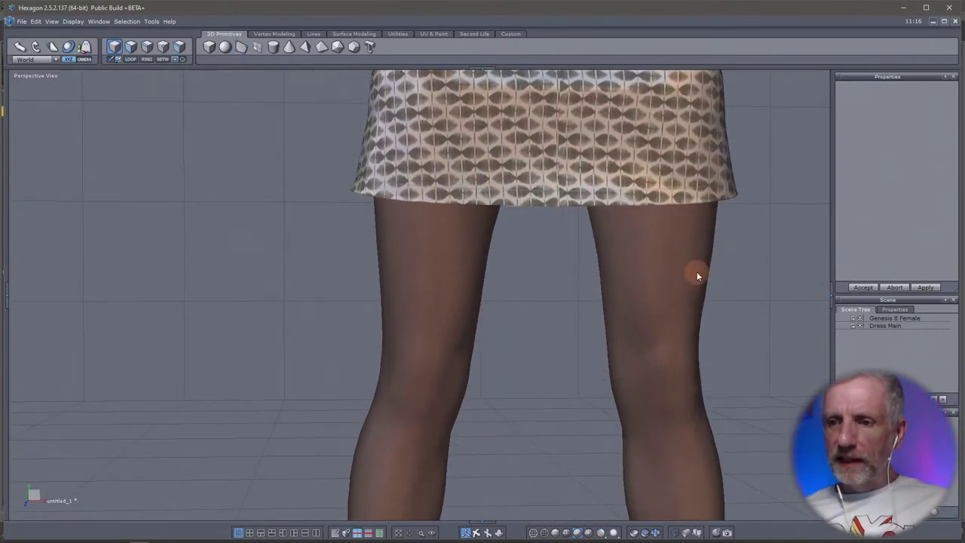
# - Select the Dress Main object and activate face selection for its mesh
pyautogui.click(898, 325)
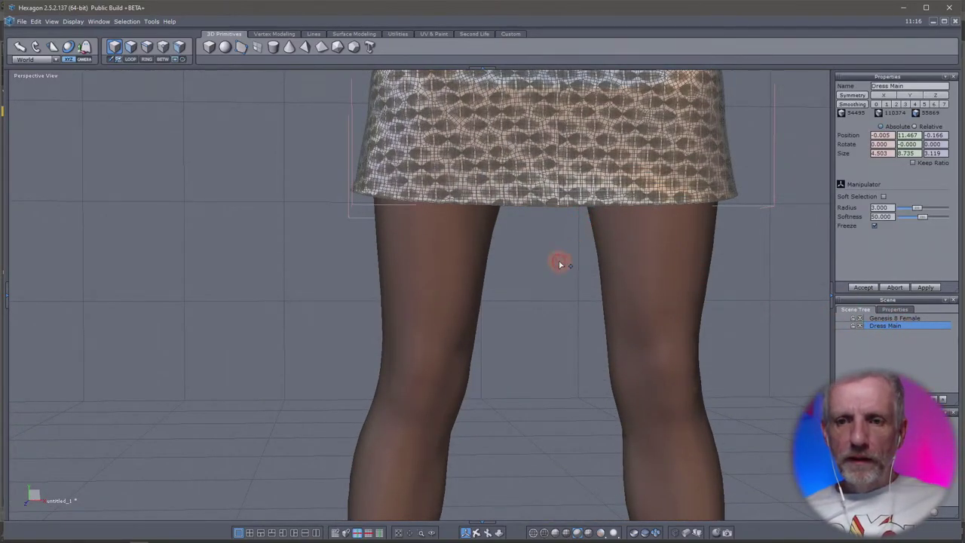
pyautogui.scroll(3, 529, 341)
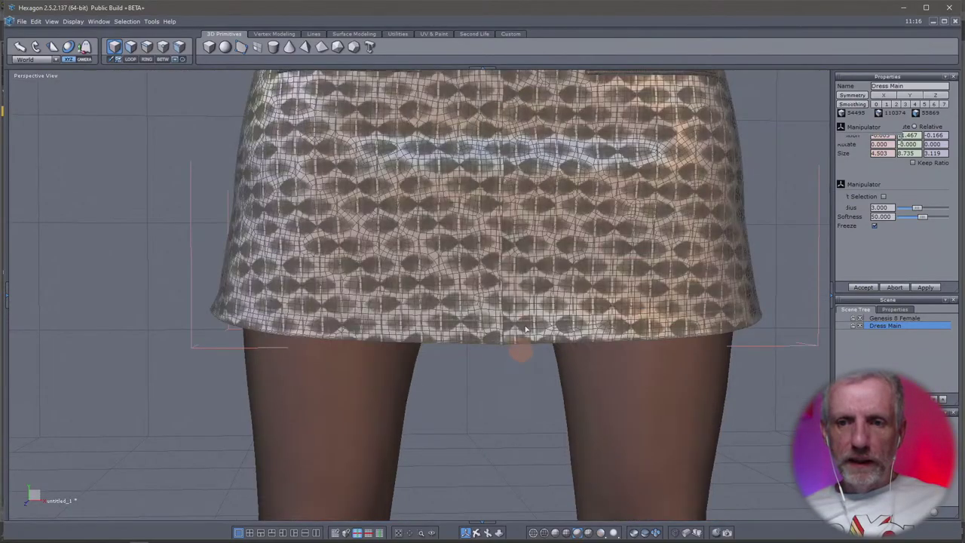
pyautogui.moveTo(532, 313); pyautogui.dragTo(518, 323, button='middle')
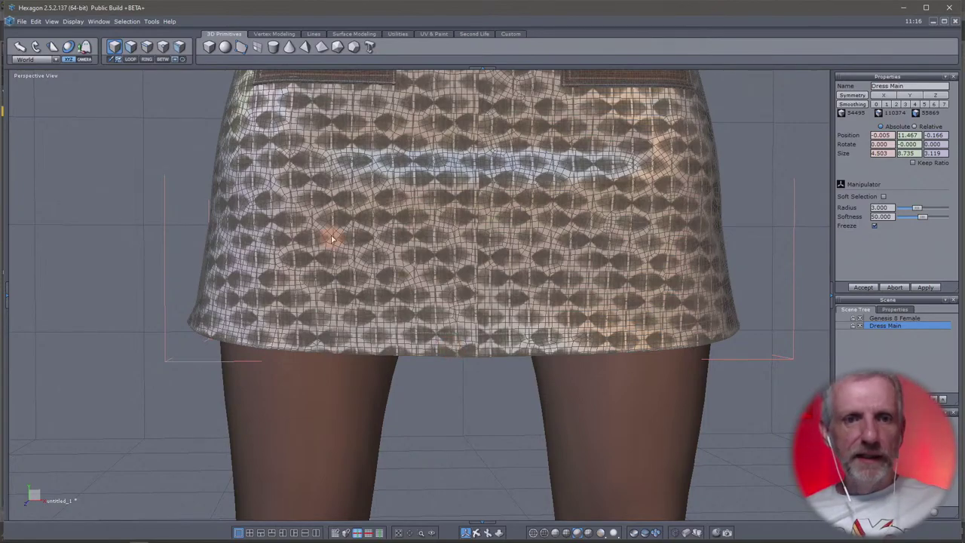
pyautogui.click(131, 47)
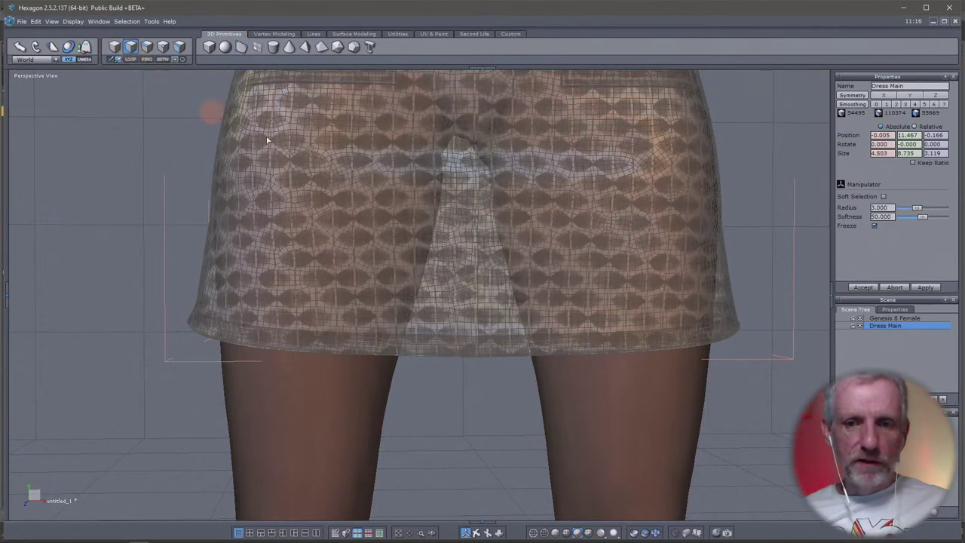
# - Try to extend a single face at the front hem into a loop selection around the skirt
pyautogui.click(424, 352)
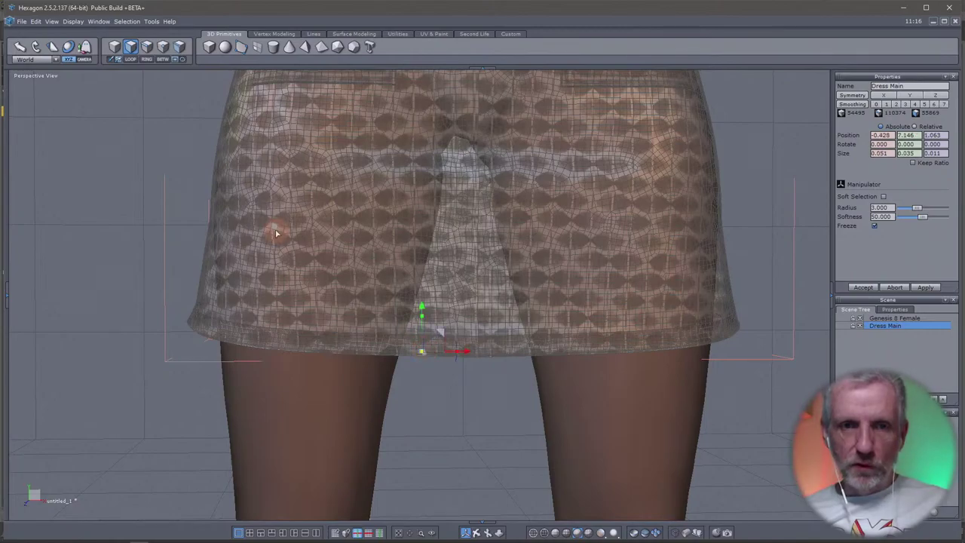
pyautogui.click(131, 61)
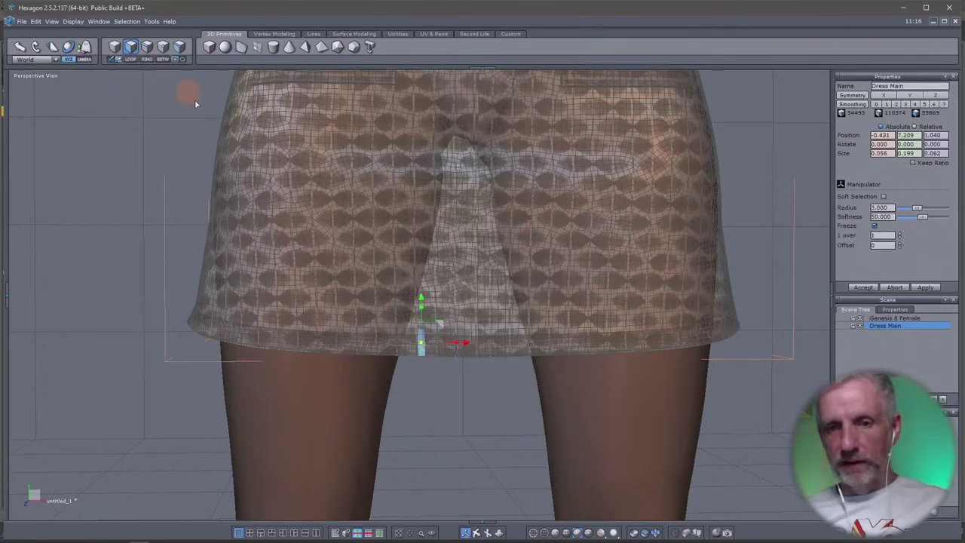
pyautogui.moveTo(315, 245)
pyautogui.mouseDown(button='middle')
pyautogui.moveTo(412, 258)
pyautogui.moveTo(633, 249)
pyautogui.moveTo(321, 242)
pyautogui.mouseUp(button='middle')
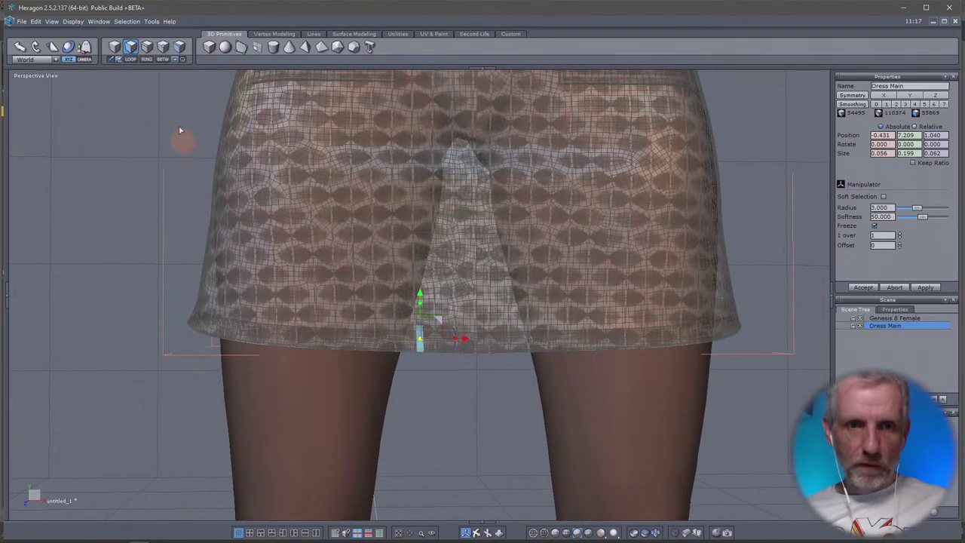
# - Select a front hem face and one at the side of the skirt, and fill in the faces between them
pyautogui.click(490, 345)
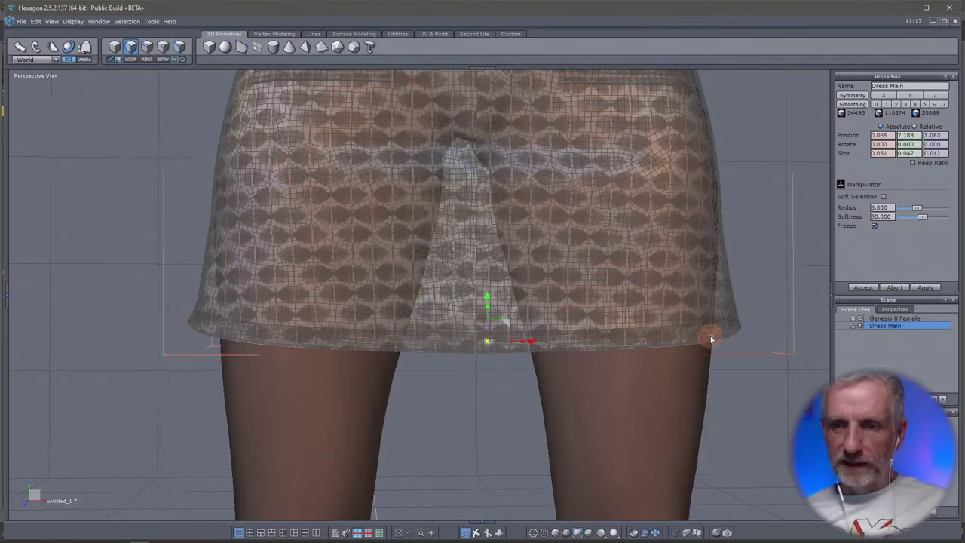
pyautogui.keyDown('shift'); pyautogui.click(710, 341); pyautogui.keyUp('shift')
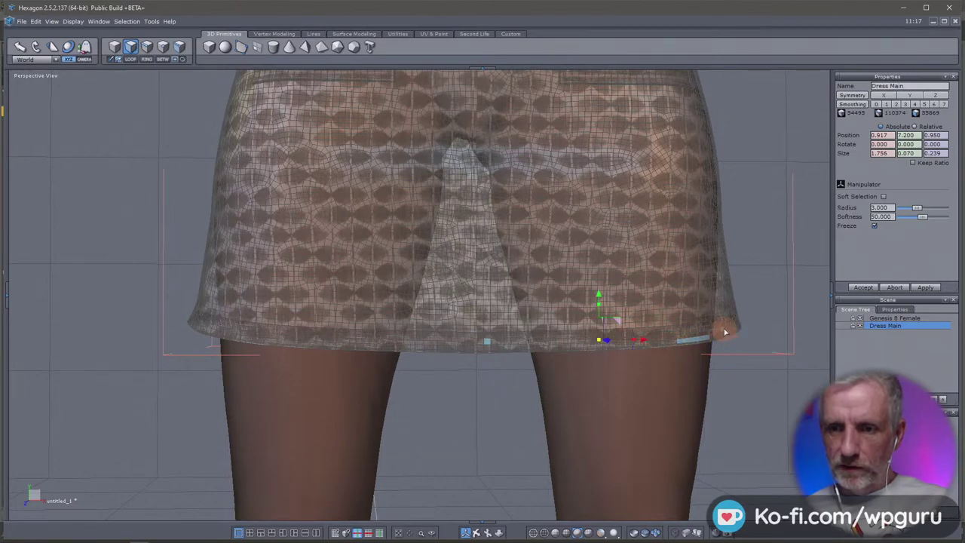
pyautogui.keyDown('shift'); pyautogui.click(487, 346); pyautogui.keyUp('shift')
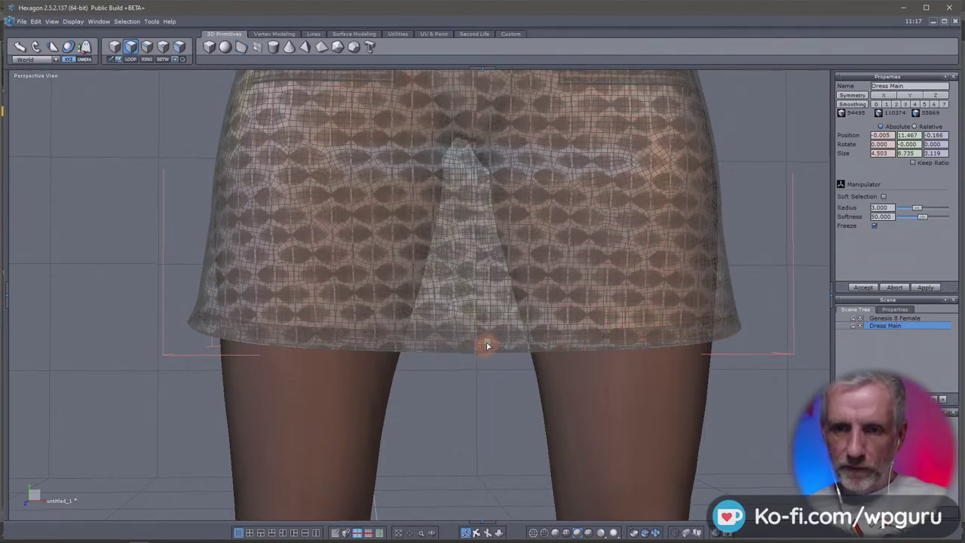
pyautogui.moveTo(754, 377); pyautogui.dragTo(442, 399, button='middle')
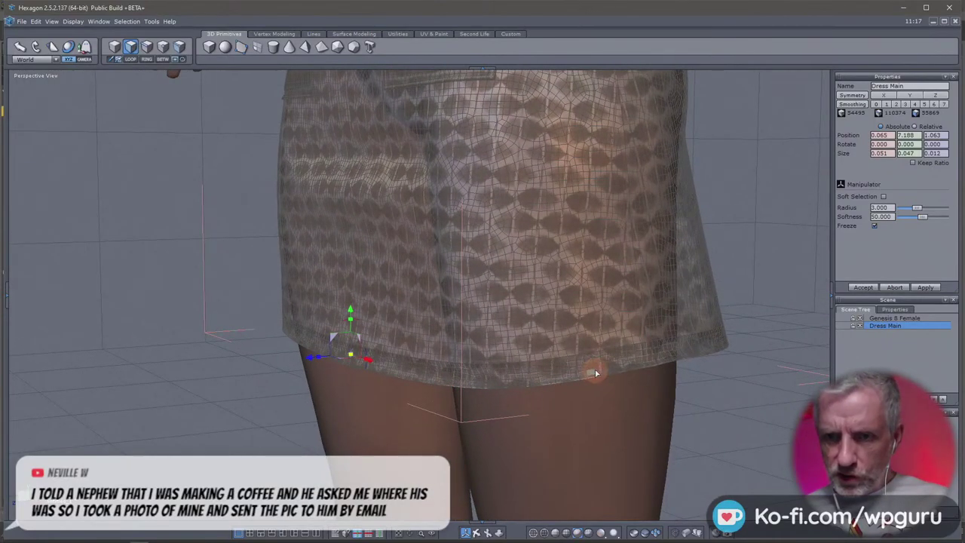
pyautogui.keyDown('shift'); pyautogui.click(614, 365); pyautogui.keyUp('shift')
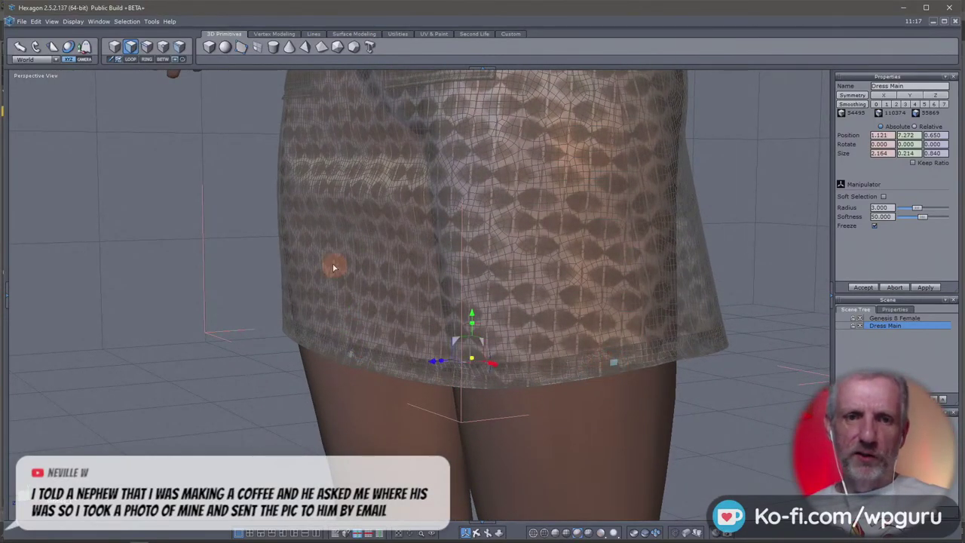
pyautogui.click(163, 59)
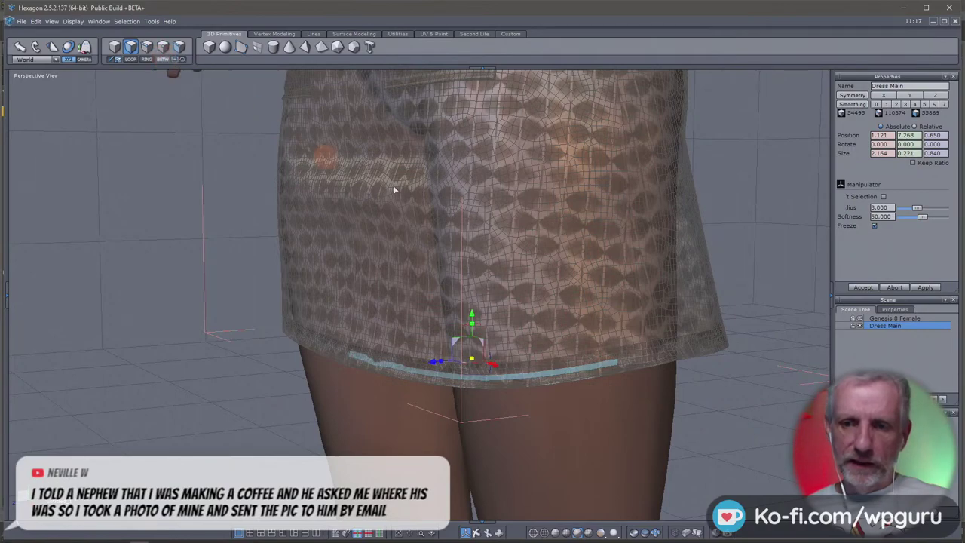
# - Add a face at the back hem and use Select Between to extend the selection around the whole skirt hem
pyautogui.moveTo(787, 399); pyautogui.dragTo(462, 399, button='middle')
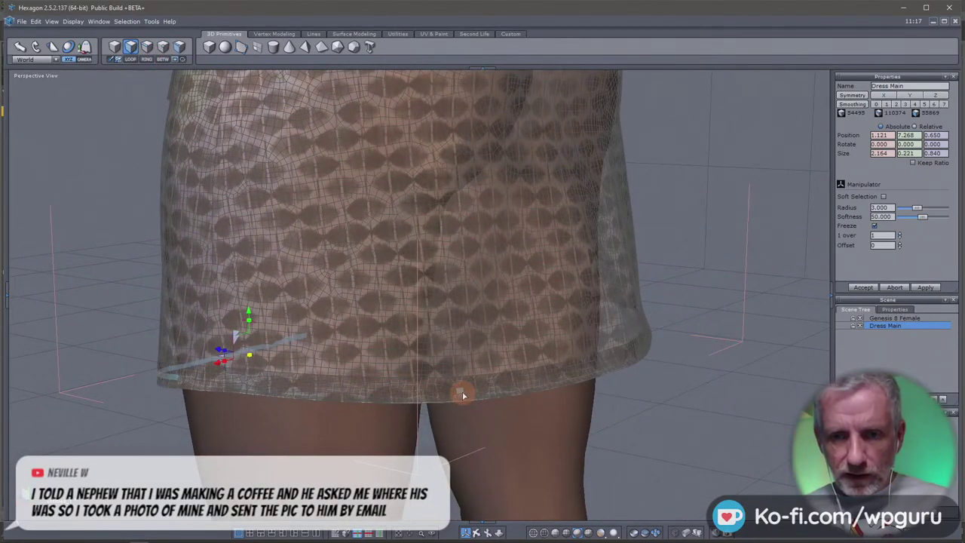
pyautogui.press('space')
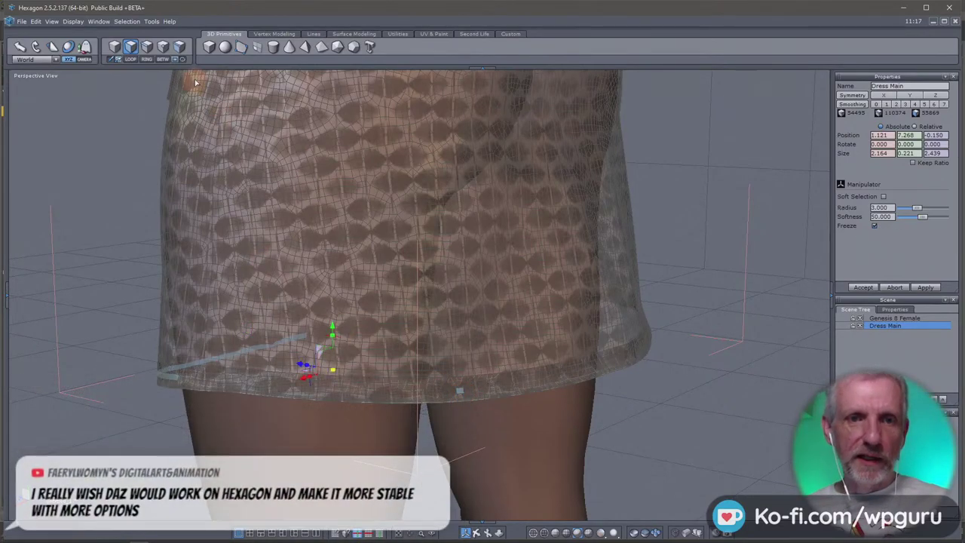
pyautogui.click(152, 61)
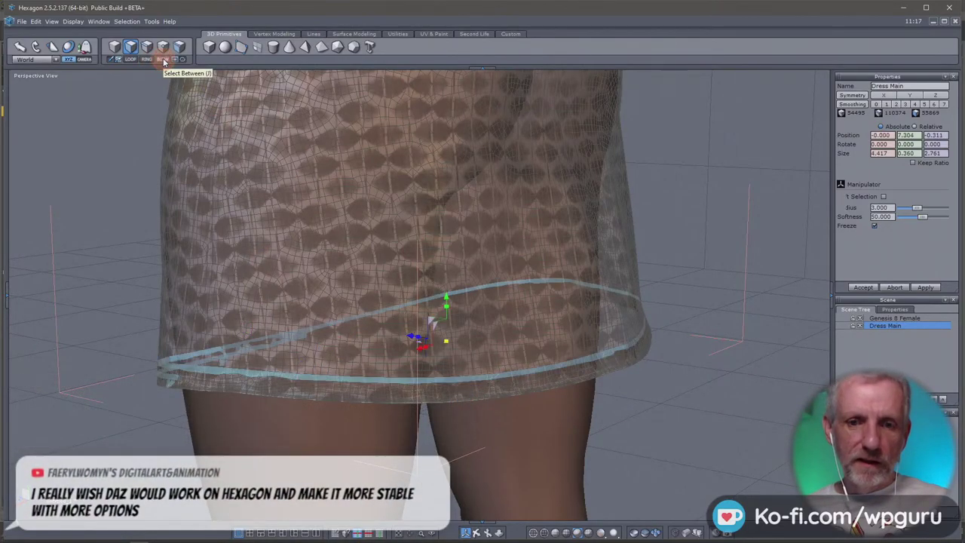
pyautogui.moveTo(134, 287); pyautogui.dragTo(641, 273, button='middle')
pyautogui.scroll(3, 642, 274)
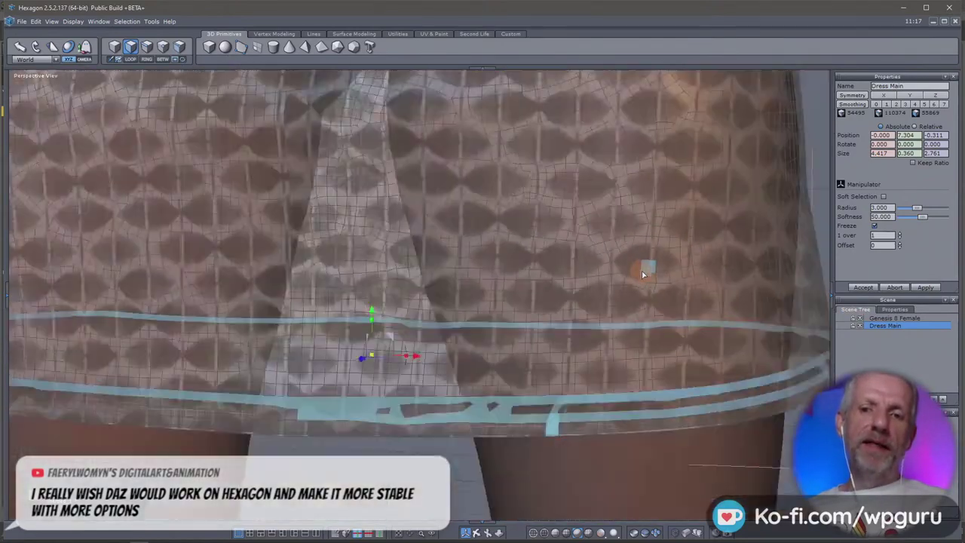
pyautogui.scroll(-5, 644, 272)
pyautogui.click(613, 281)
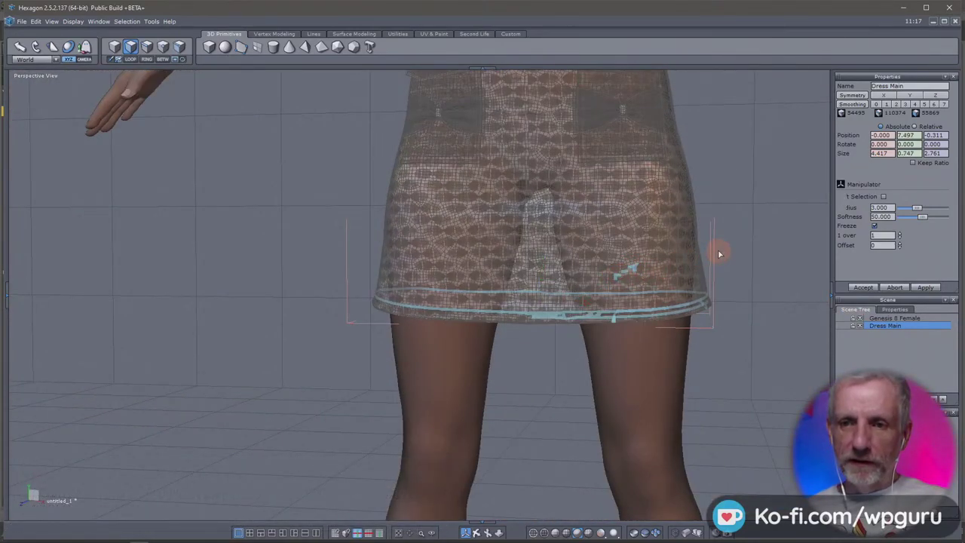
pyautogui.moveTo(717, 248); pyautogui.dragTo(640, 280, button='middle')
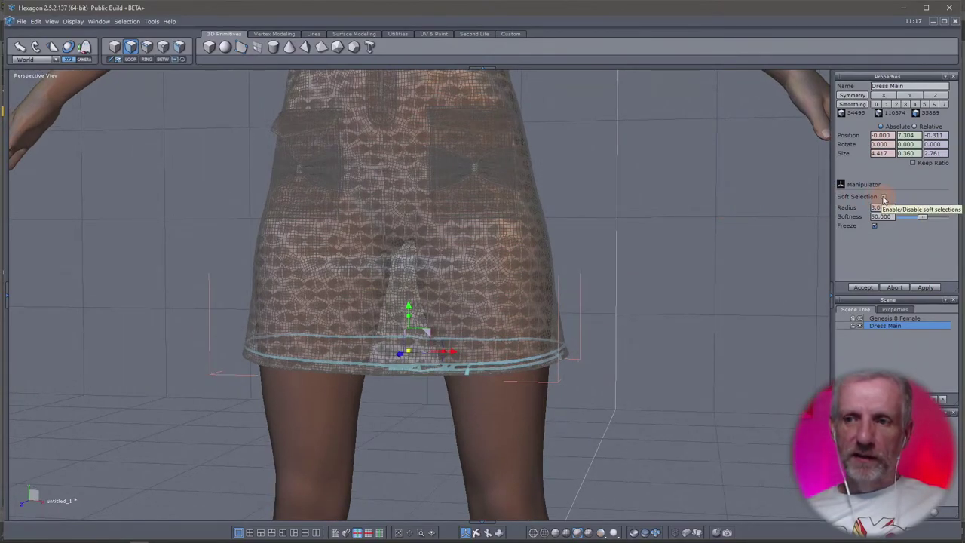
# - Enable soft selection for the selected hem faces
pyautogui.click(883, 197)
pyautogui.scroll(-3, 596, 286)
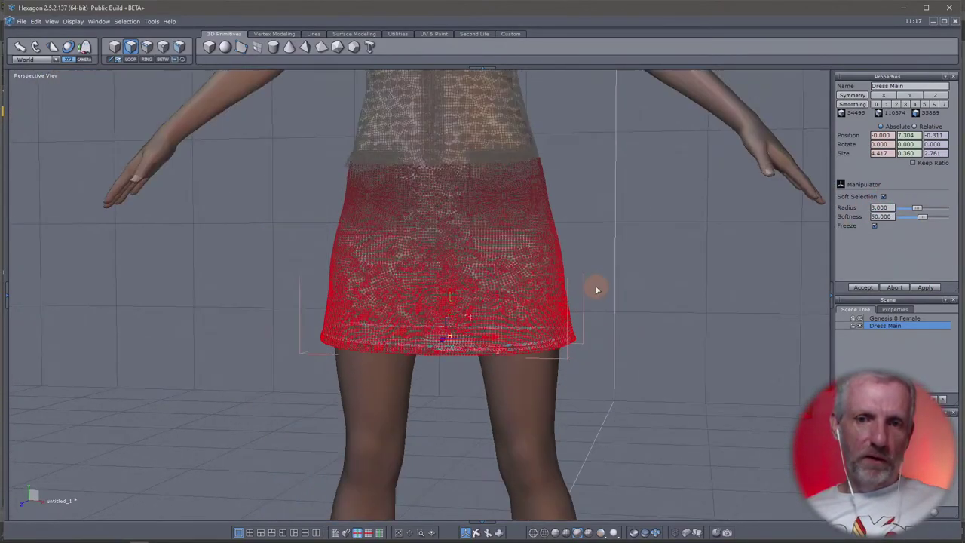
pyautogui.scroll(4, 596, 289)
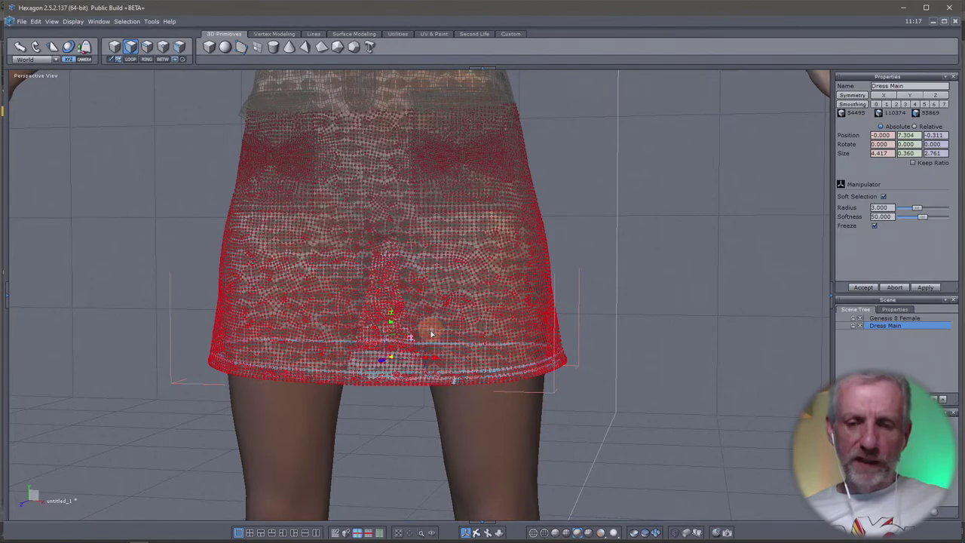
# - Try lowering the soft-selected hem to a vertical position of 5.468, and undo the move
pyautogui.moveTo(623, 338); pyautogui.dragTo(448, 330, button='middle')
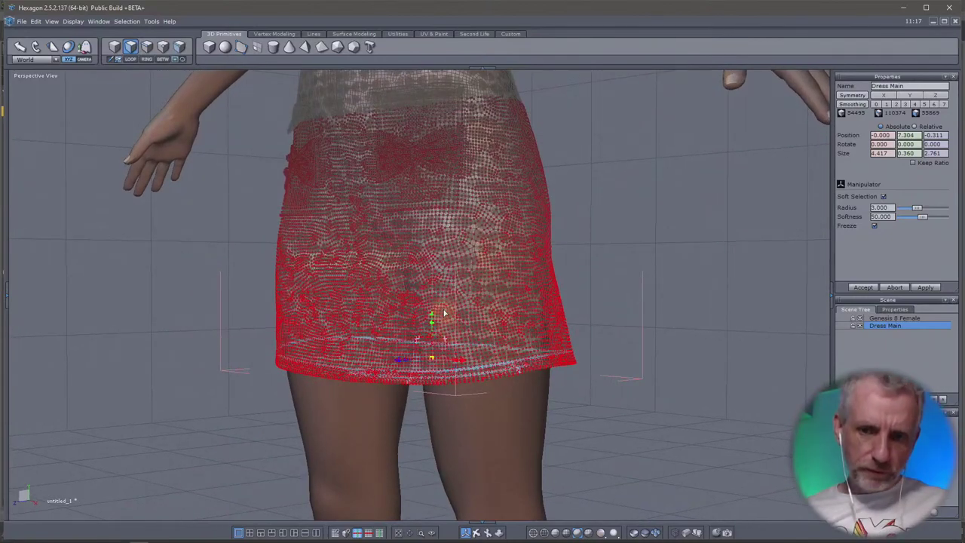
pyautogui.moveTo(431, 319); pyautogui.dragTo(440, 458)
pyautogui.moveTo(455, 413); pyautogui.dragTo(598, 414, button='middle')
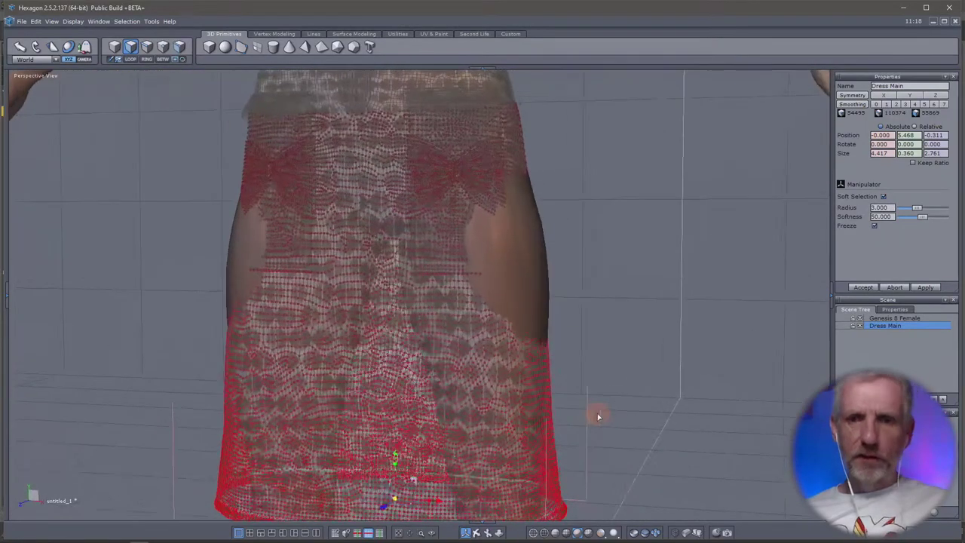
pyautogui.scroll(3, 597, 413)
pyautogui.scroll(-4, 597, 413)
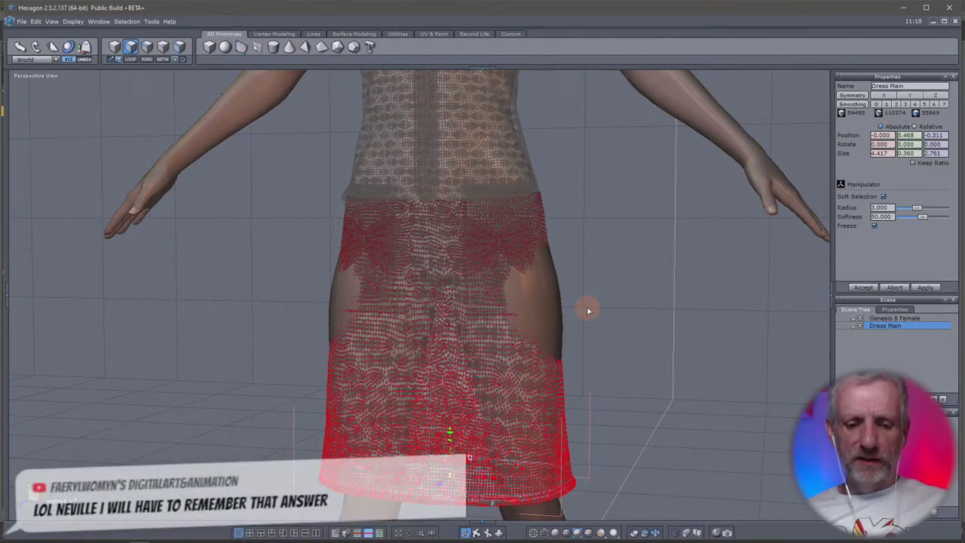
pyautogui.hotkey('ctrl', 'z')
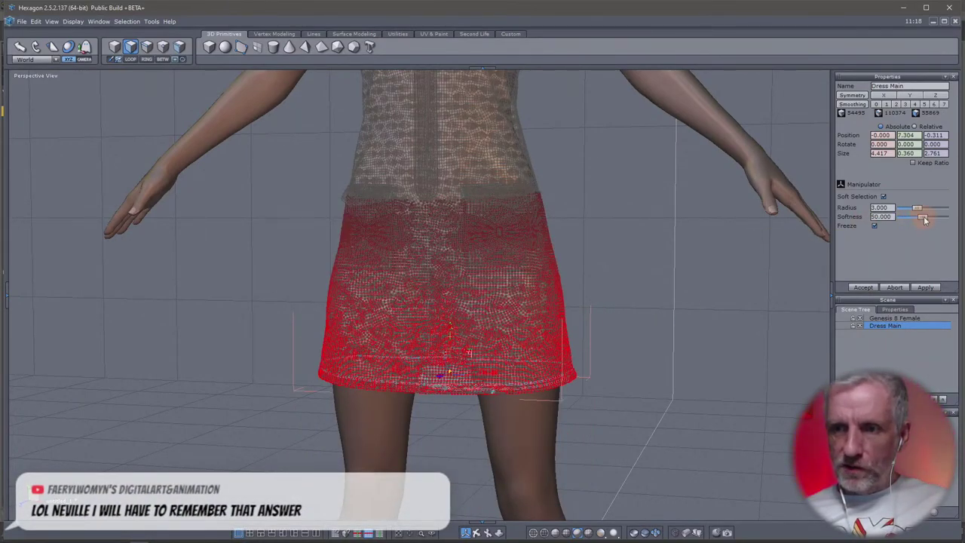
# - Reduce the soft selection radius to 1.590 and set the softness to 50 for the selected hem faces
pyautogui.moveTo(925, 218); pyautogui.dragTo(912, 213)
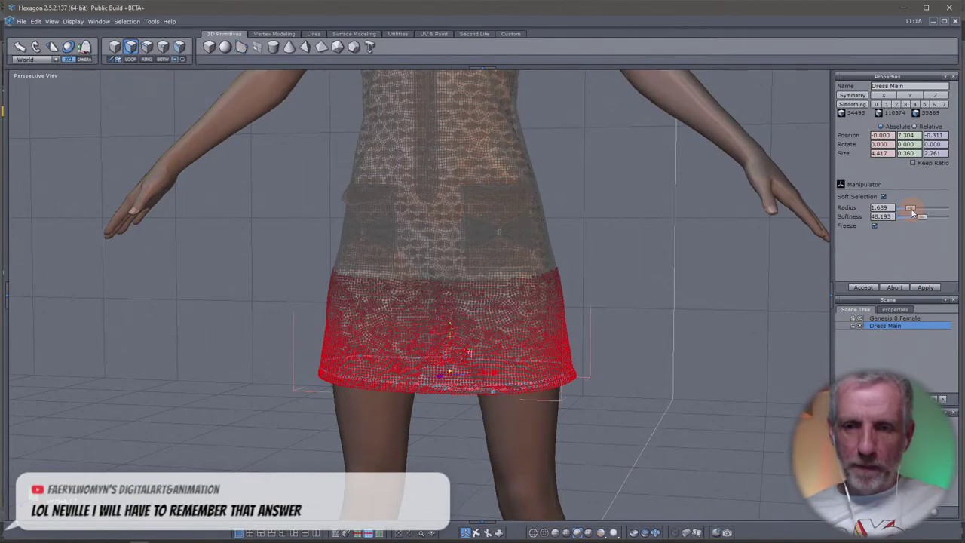
pyautogui.moveTo(920, 216); pyautogui.dragTo(896, 225)
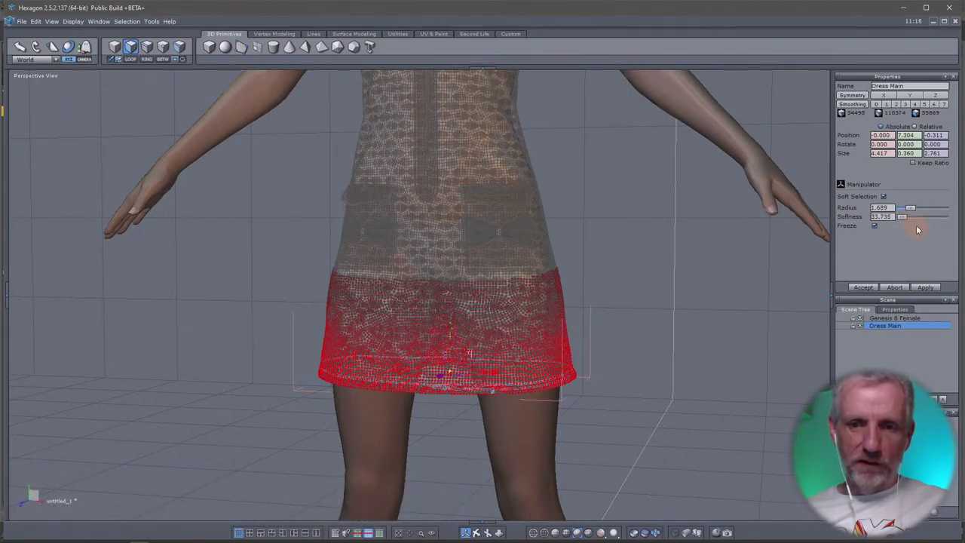
pyautogui.moveTo(923, 217); pyautogui.dragTo(892, 217)
pyautogui.write('5')
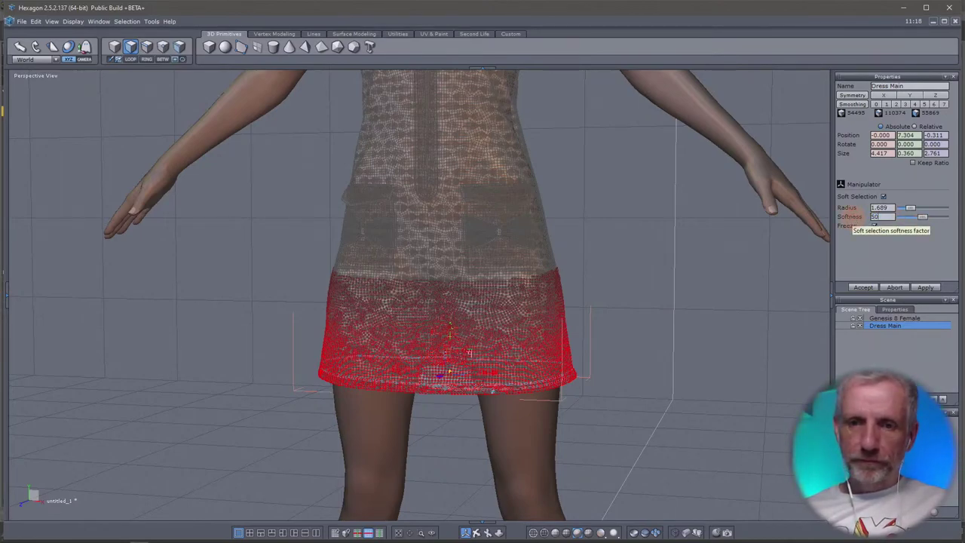
pyautogui.write('0')
pyautogui.click(586, 351)
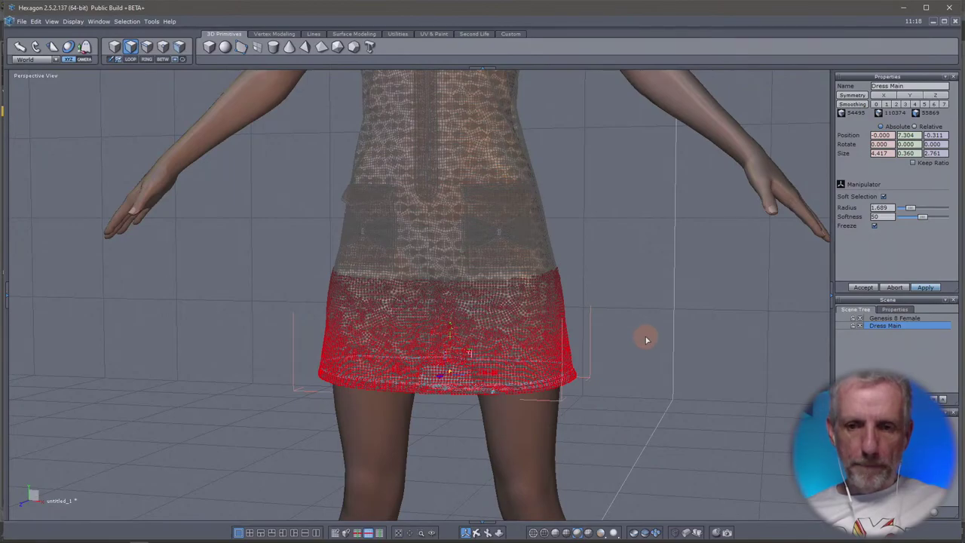
pyautogui.moveTo(647, 340); pyautogui.dragTo(473, 339, button='right')
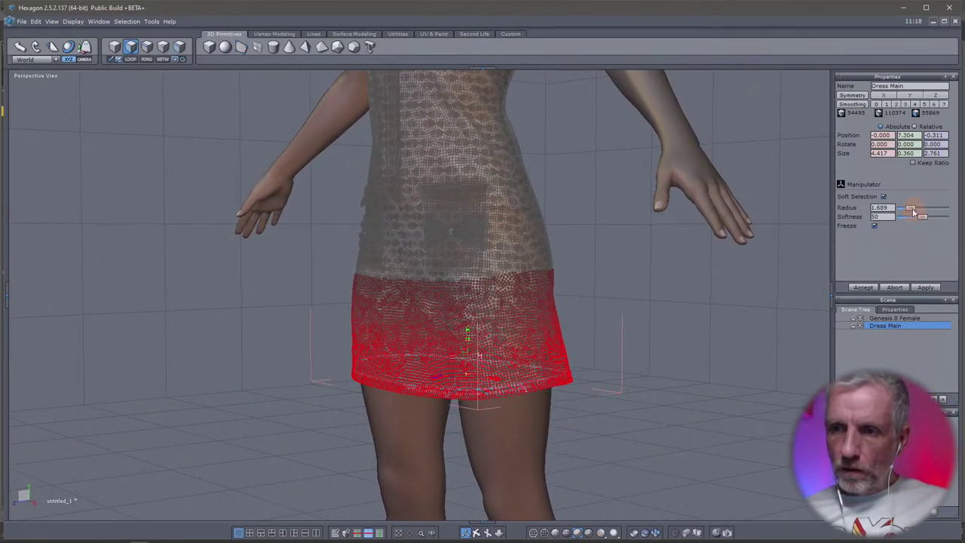
pyautogui.moveTo(913, 212); pyautogui.dragTo(911, 209)
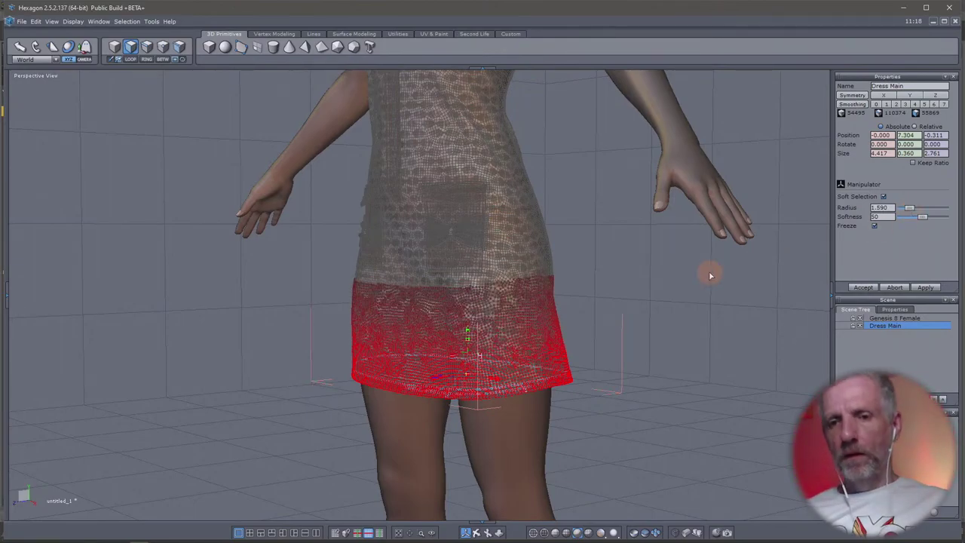
# - Lower the soft-selected skirt hem to a vertical position of 4.801
pyautogui.moveTo(710, 276); pyautogui.dragTo(737, 274, button='middle')
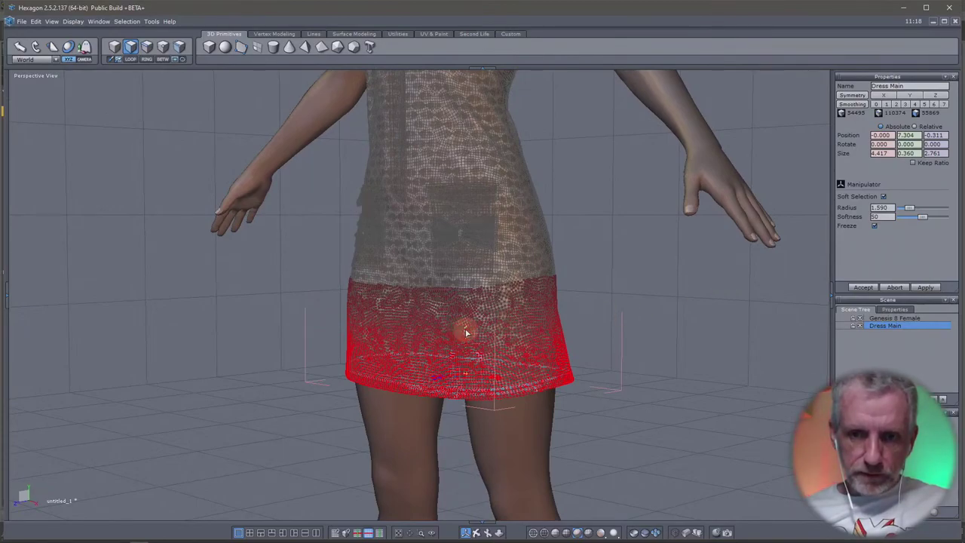
pyautogui.moveTo(466, 332); pyautogui.dragTo(468, 452)
pyautogui.moveTo(468, 453); pyautogui.dragTo(488, 395, button='middle')
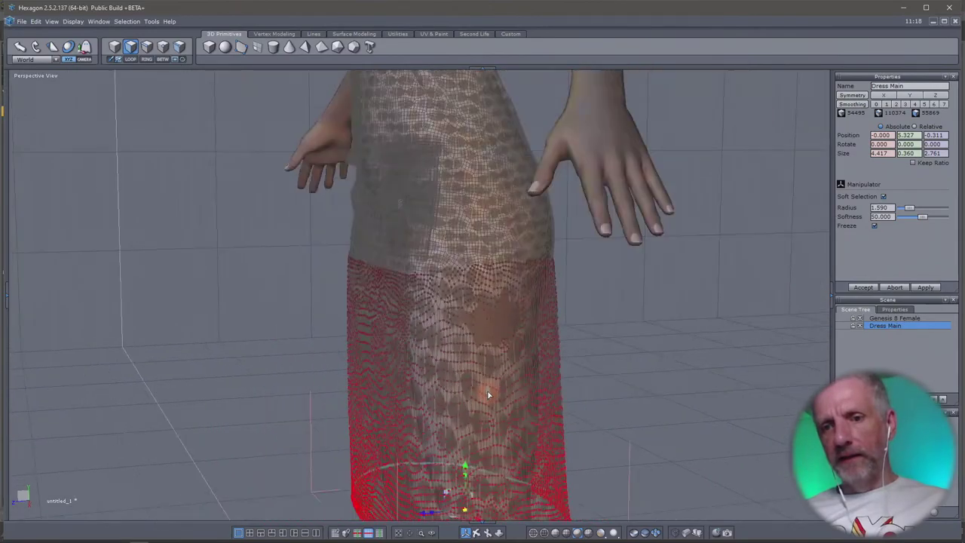
pyautogui.scroll(-3, 489, 395)
pyautogui.moveTo(563, 349); pyautogui.dragTo(855, 338, button='middle')
pyautogui.scroll(3, 709, 340)
pyautogui.scroll(-4, 709, 340)
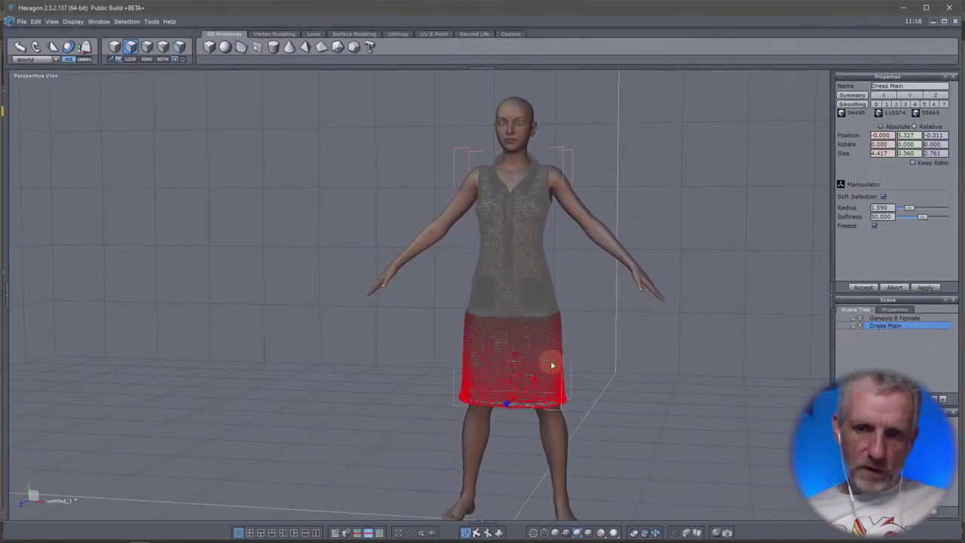
pyautogui.scroll(4, 516, 360)
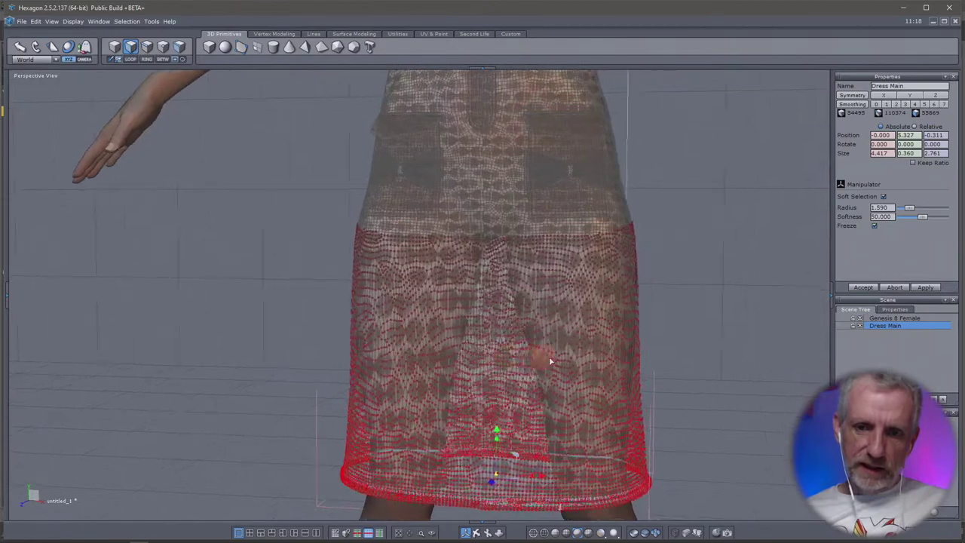
pyautogui.scroll(2, 581, 367)
pyautogui.keyDown('shift'); pyautogui.moveTo(647, 381); pyautogui.dragTo(625, 258, button='middle'); pyautogui.keyUp('shift')
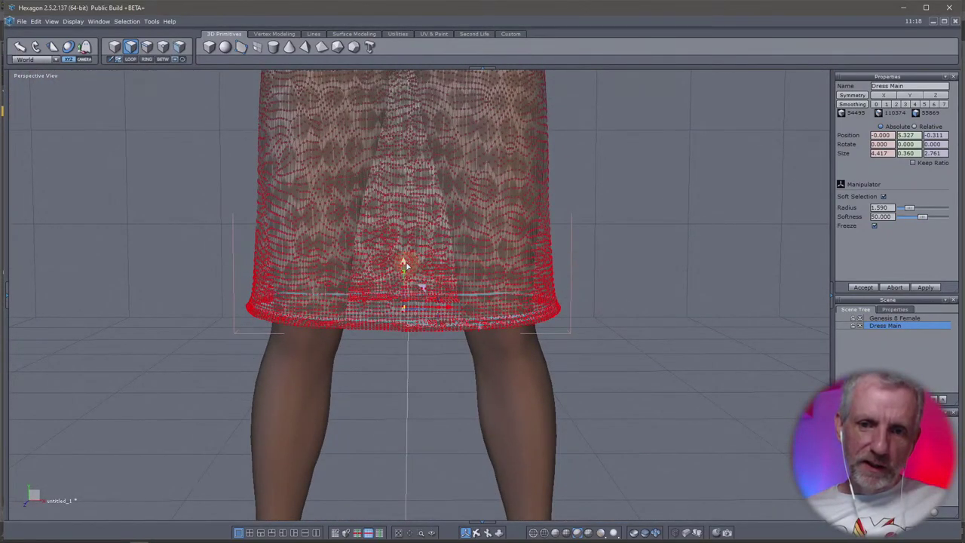
pyautogui.moveTo(404, 265); pyautogui.dragTo(409, 300)
# - Scale the hem evenly to 5.008 wide and 3.131 deep, and lower it to a vertical position of 2.946
pyautogui.scroll(-4, 566, 324)
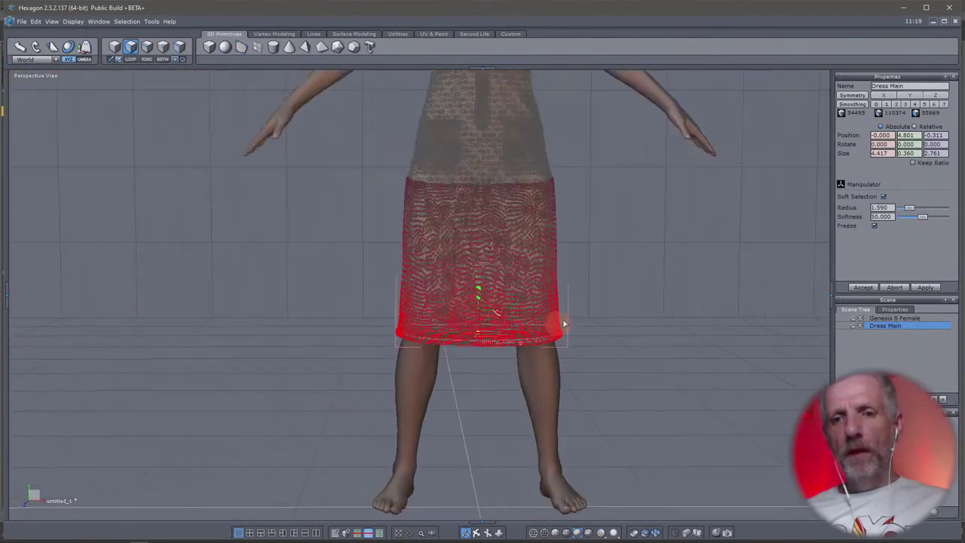
pyautogui.keyDown('shift'); pyautogui.moveTo(611, 297); pyautogui.dragTo(511, 329, button='middle'); pyautogui.keyUp('shift')
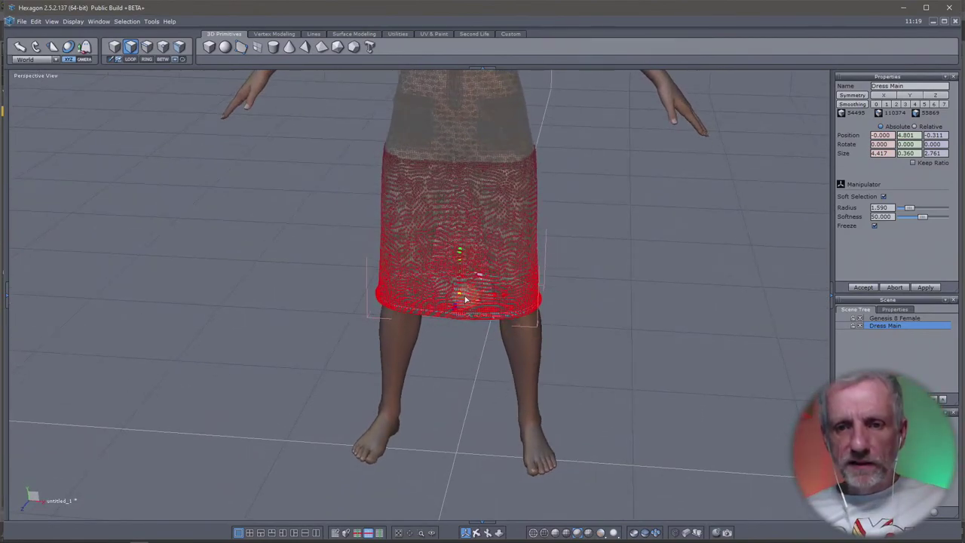
pyautogui.moveTo(459, 297); pyautogui.dragTo(481, 307)
pyautogui.moveTo(672, 276); pyautogui.dragTo(538, 280, button='middle')
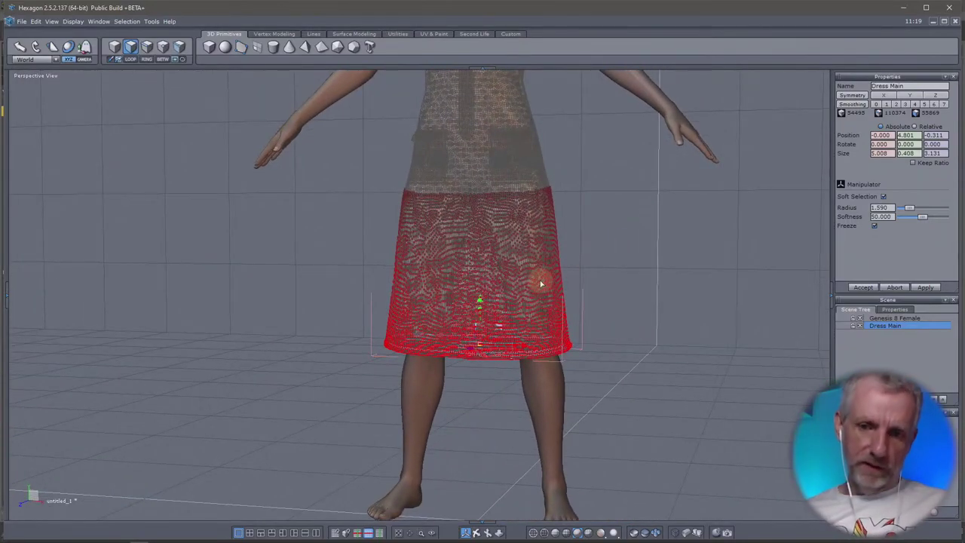
pyautogui.moveTo(479, 303); pyautogui.dragTo(485, 377)
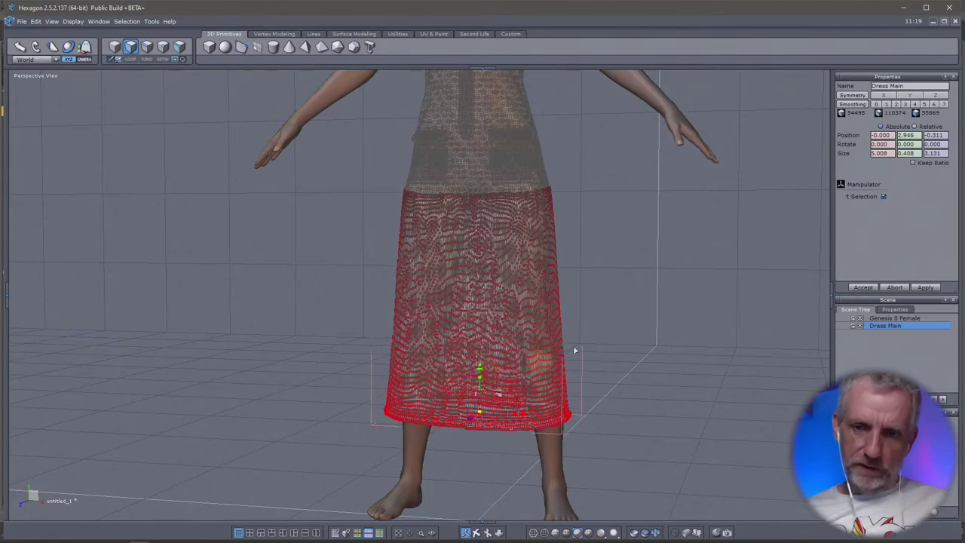
# - Shift the hem backward to a Z position of -0.690 and enlarge it evenly to 5.465 wide and 3.417 deep
pyautogui.scroll(3, 595, 338)
pyautogui.scroll(-5, 596, 342)
pyautogui.scroll(5, 596, 342)
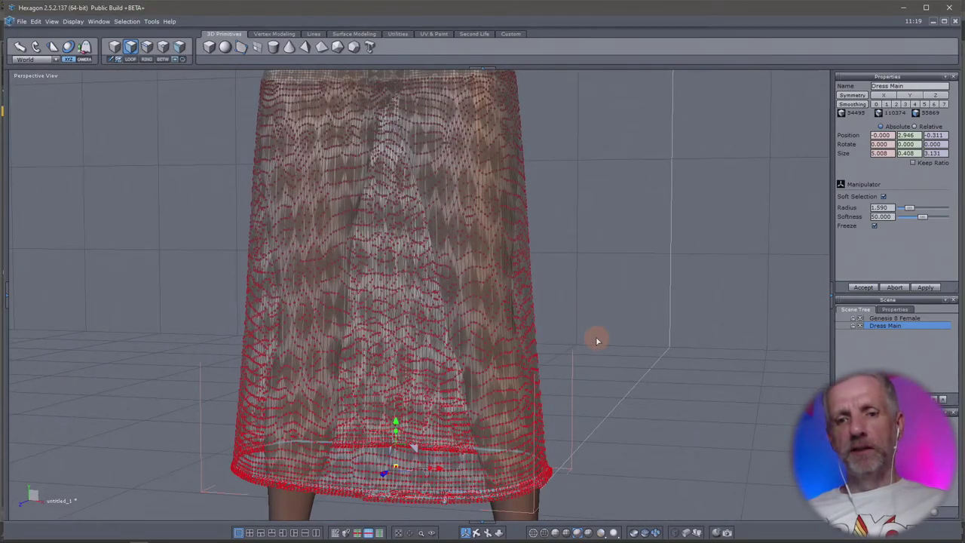
pyautogui.moveTo(597, 342); pyautogui.dragTo(523, 420, button='right')
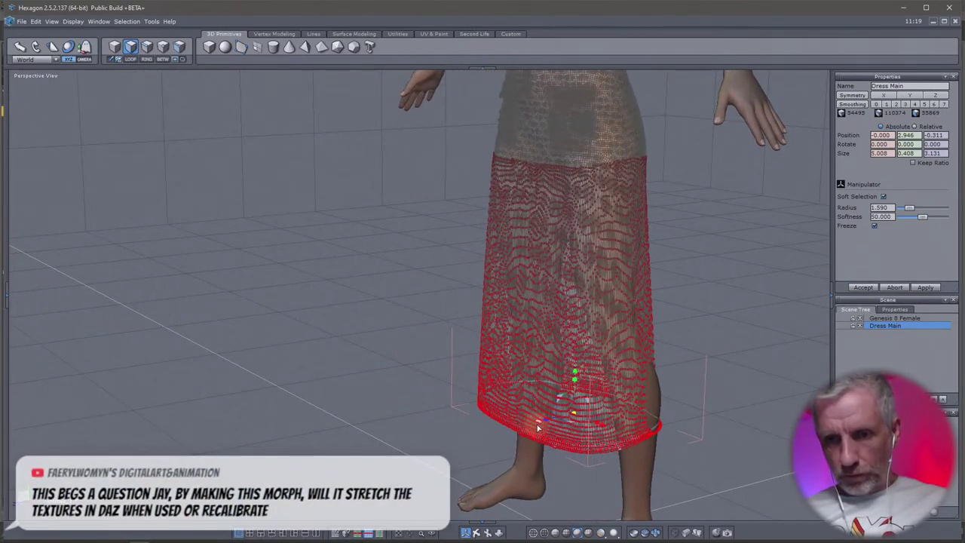
pyautogui.moveTo(539, 428); pyautogui.dragTo(597, 420)
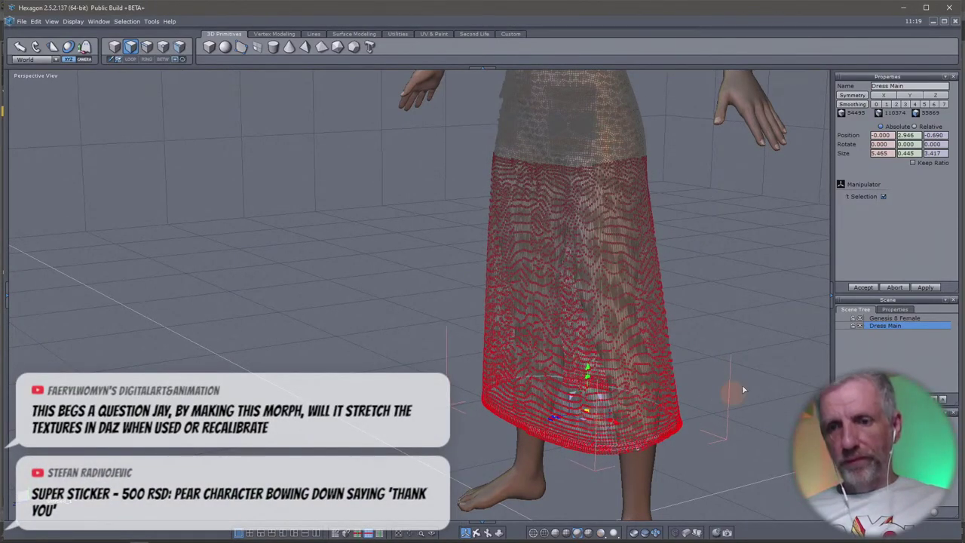
# - Examine the lengthened skirt's shape and mesh from the side, up close and on the whole figure
pyautogui.scroll(2, 743, 390)
pyautogui.moveTo(743, 390); pyautogui.dragTo(447, 331, button='right')
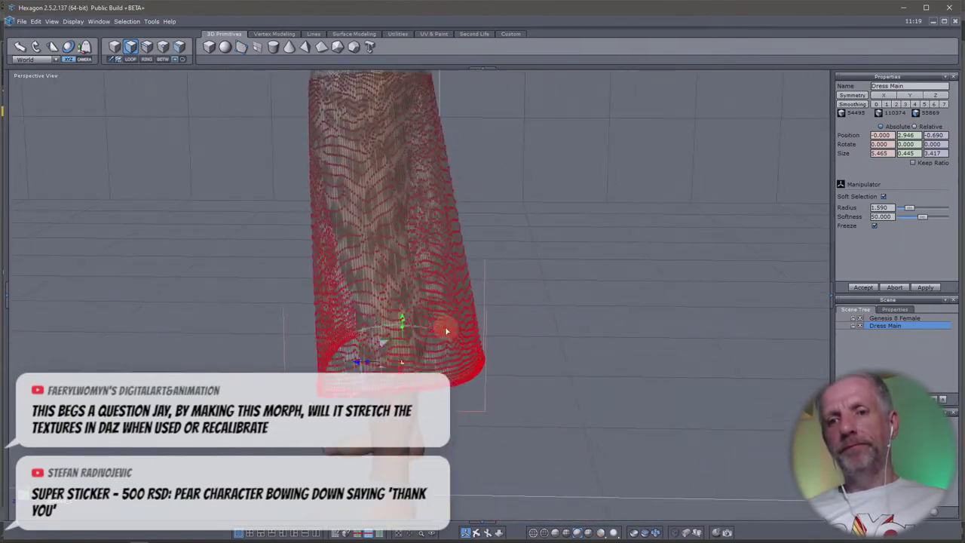
pyautogui.scroll(2, 452, 294)
pyautogui.moveTo(452, 294); pyautogui.dragTo(728, 297, button='right')
pyautogui.scroll(-2, 728, 297)
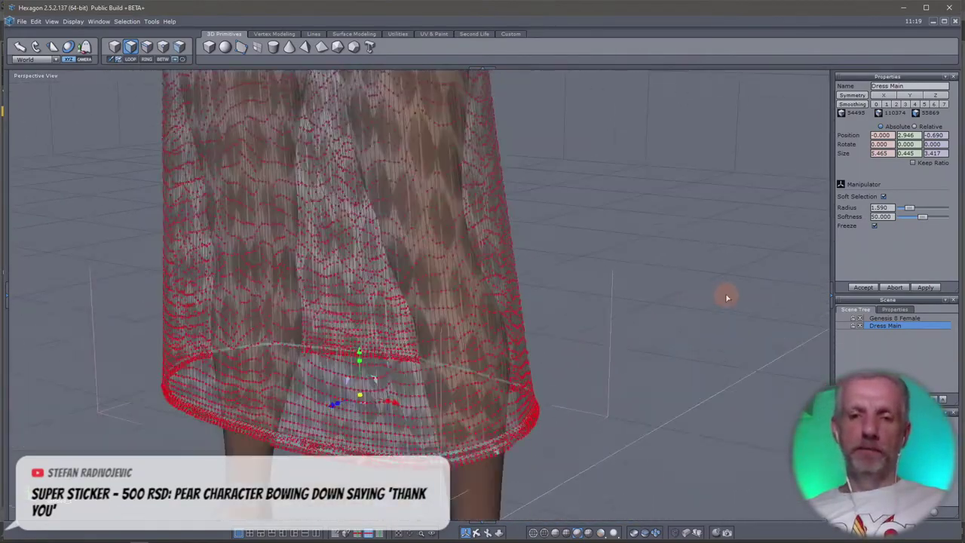
pyautogui.scroll(-4, 728, 297)
pyautogui.scroll(2, 693, 326)
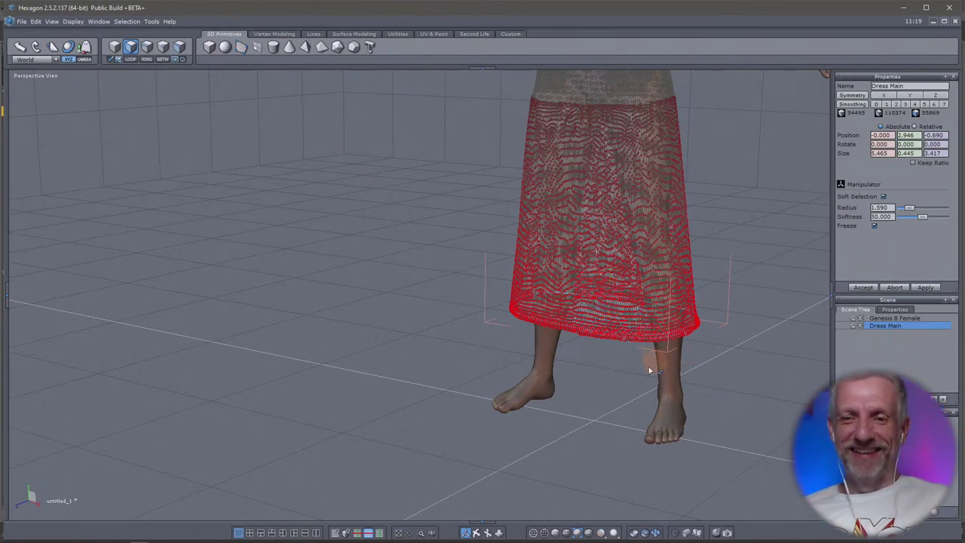
pyautogui.scroll(-3, 604, 381)
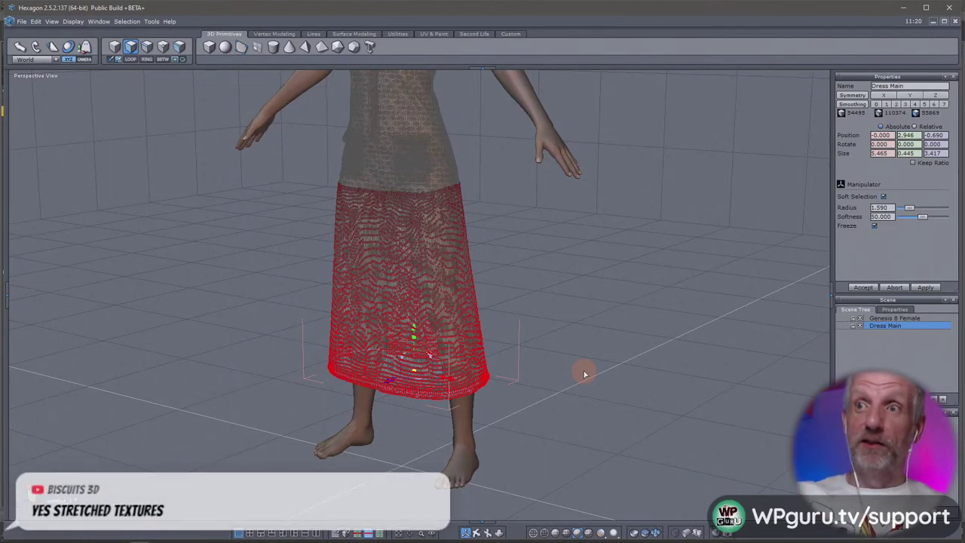
pyautogui.click(594, 315)
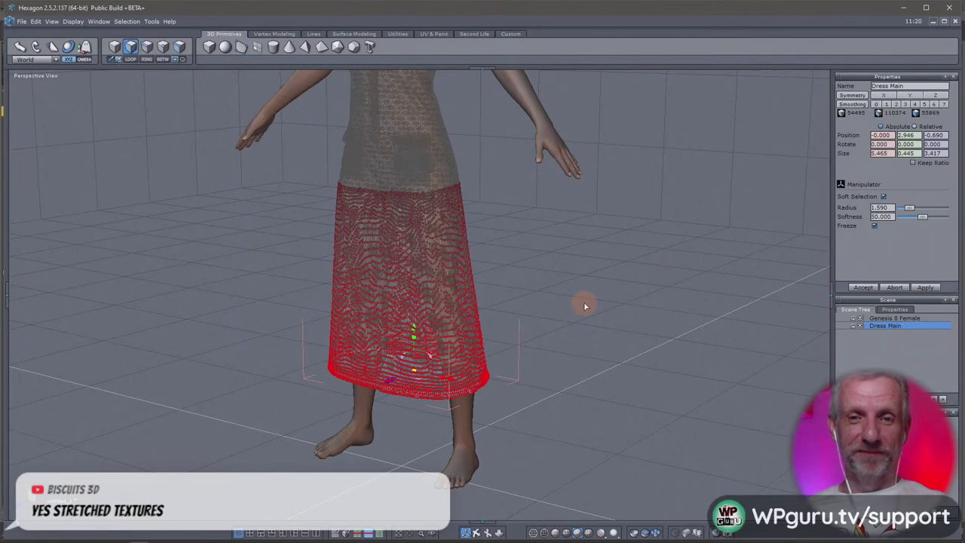
pyautogui.scroll(-2, 581, 324)
pyautogui.scroll(-2, 566, 344)
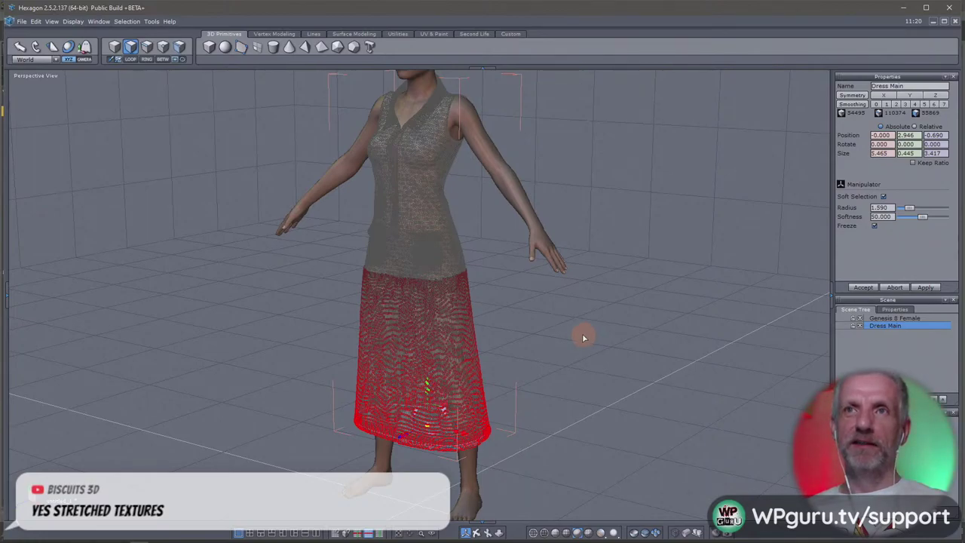
pyautogui.moveTo(581, 340); pyautogui.dragTo(627, 346, button='middle')
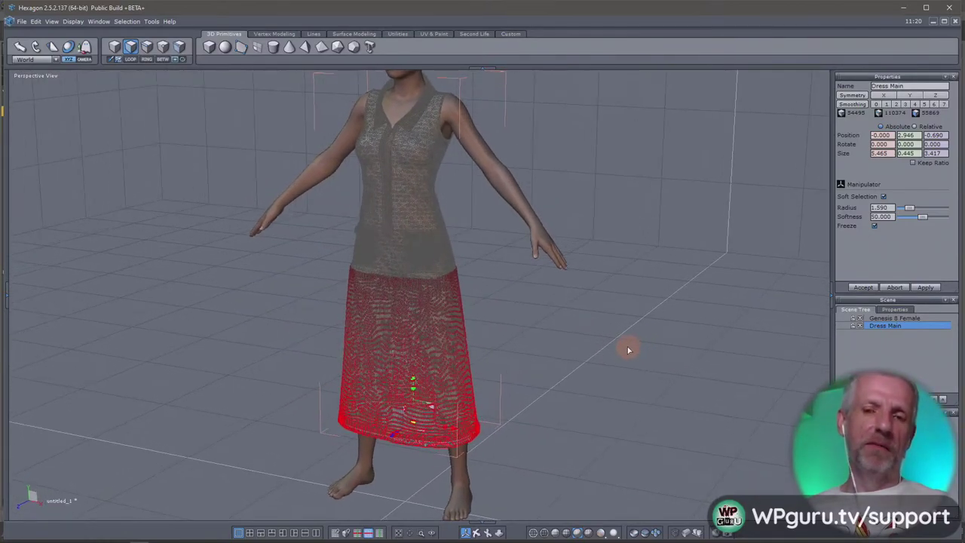
pyautogui.scroll(3, 629, 349)
pyautogui.scroll(-4, 629, 350)
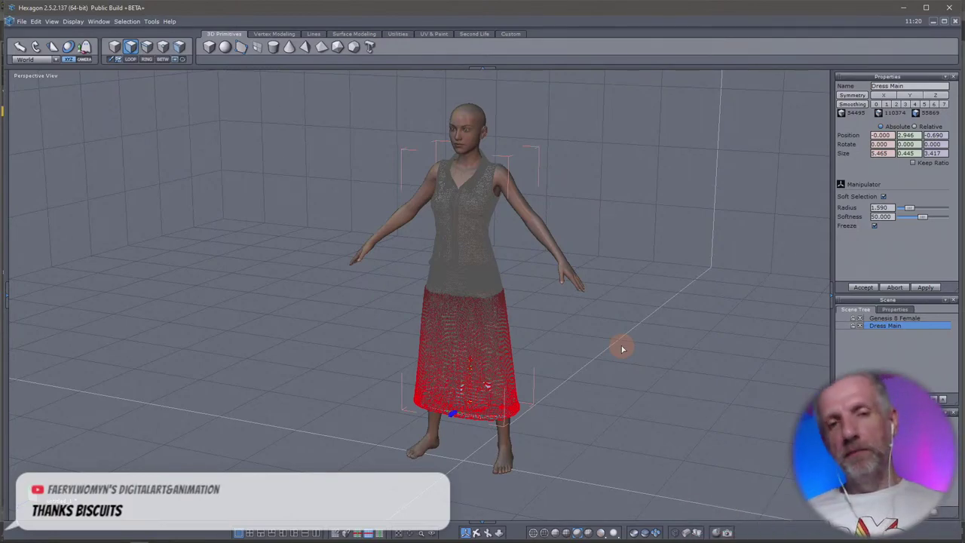
# - Send the reshaped dress back to DAZ Studio and switch to that application
pyautogui.click(22, 21)
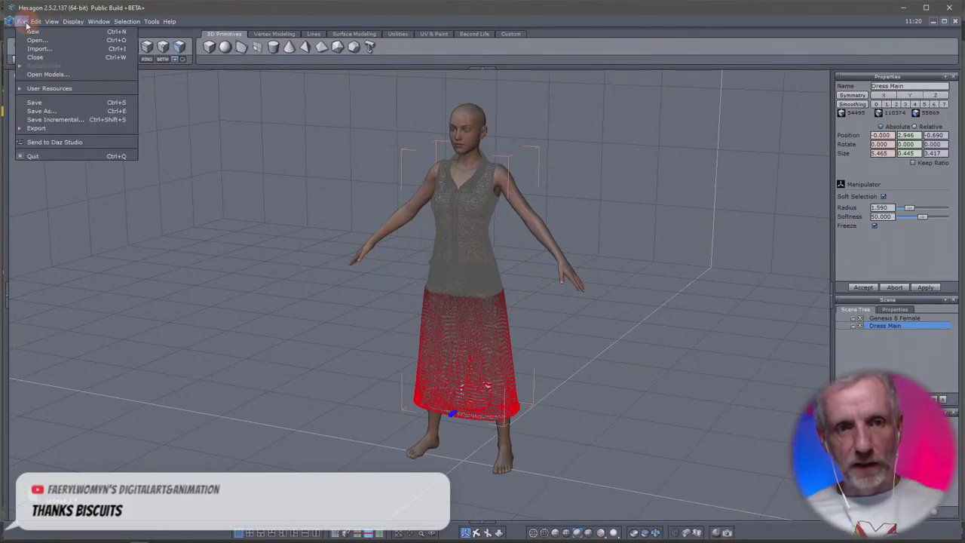
pyautogui.click(64, 143)
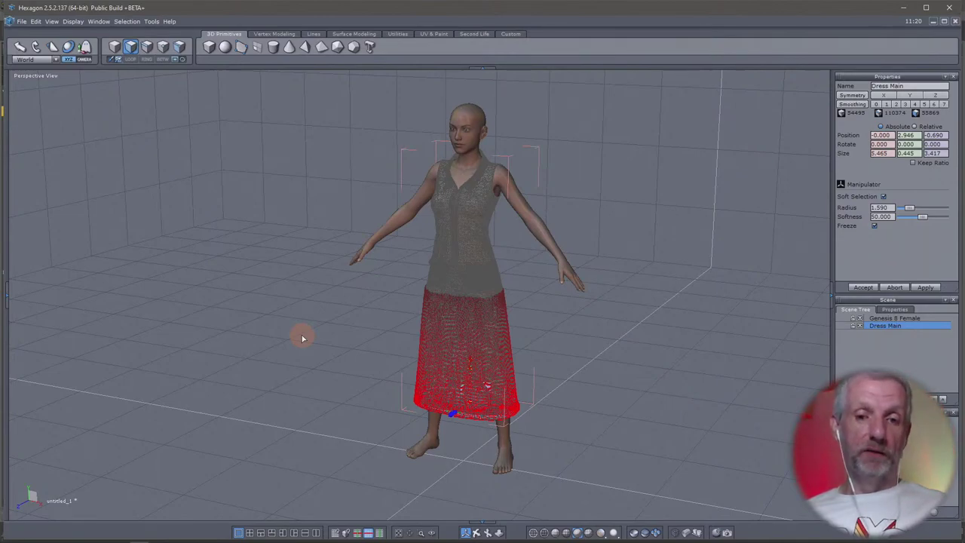
pyautogui.hotkey('alt', 'Tab')
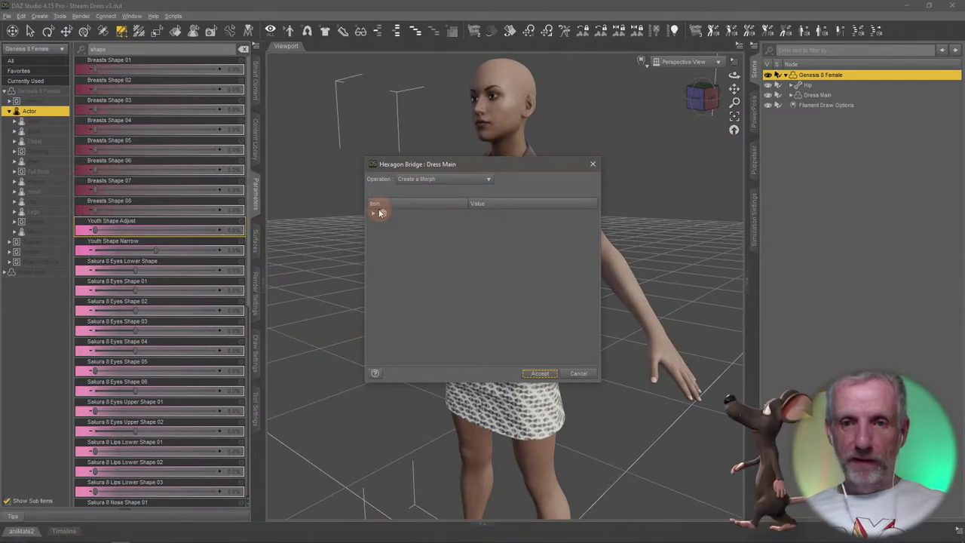
# - Expand the morph settings for Dress Main in the Hexagon Bridge dialog and name the morph Skirt Length
pyautogui.click(373, 214)
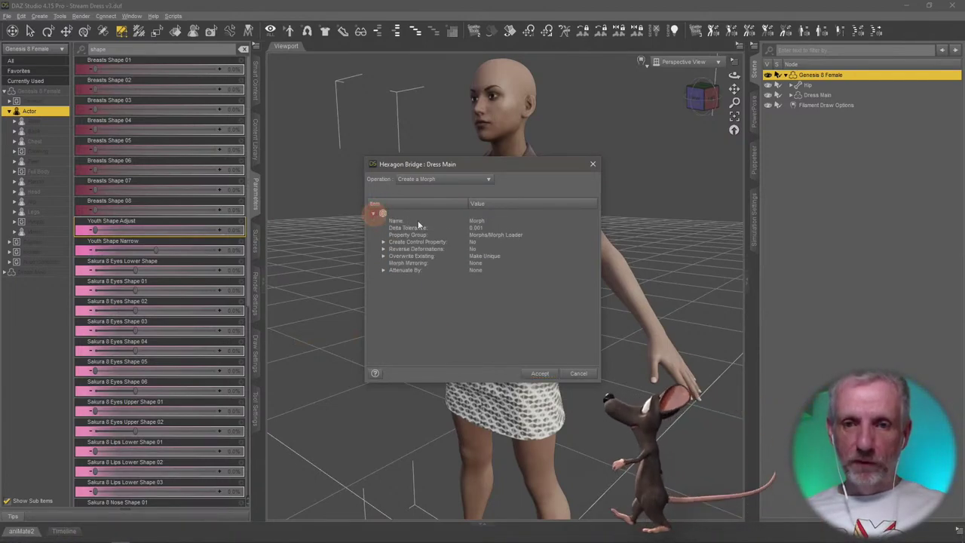
pyautogui.click(480, 223)
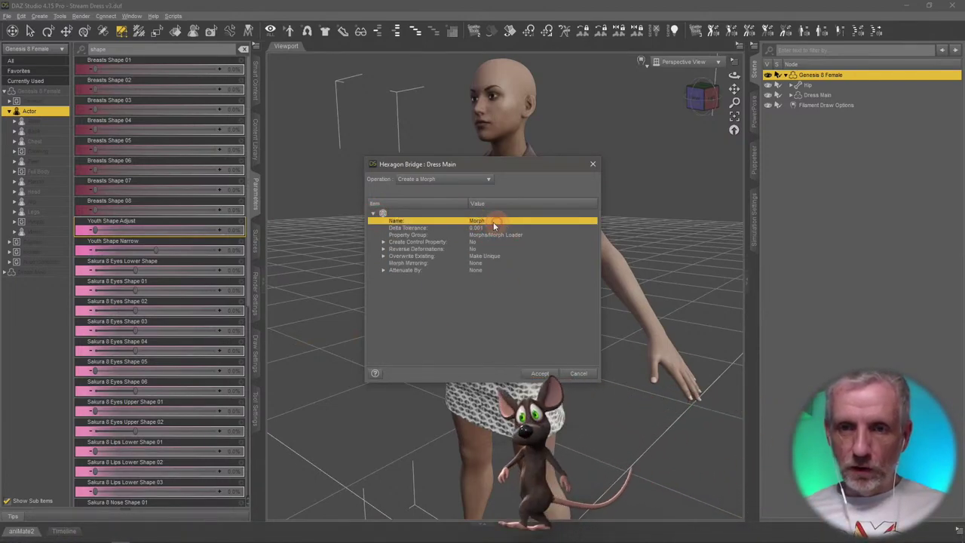
pyautogui.click(481, 223)
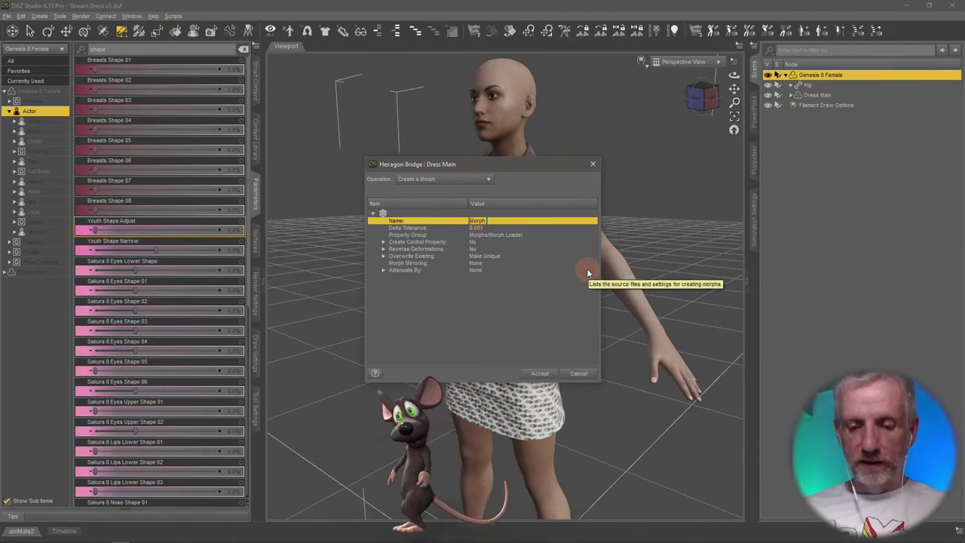
pyautogui.write('Skirt Length')
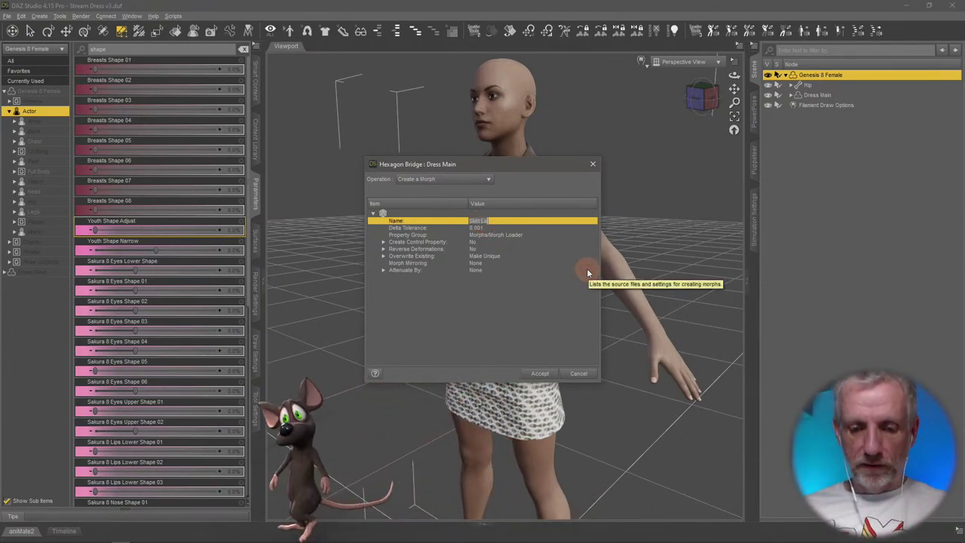
pyautogui.press('BackSpace')
pyautogui.press('BackSpace')
pyautogui.write('th')
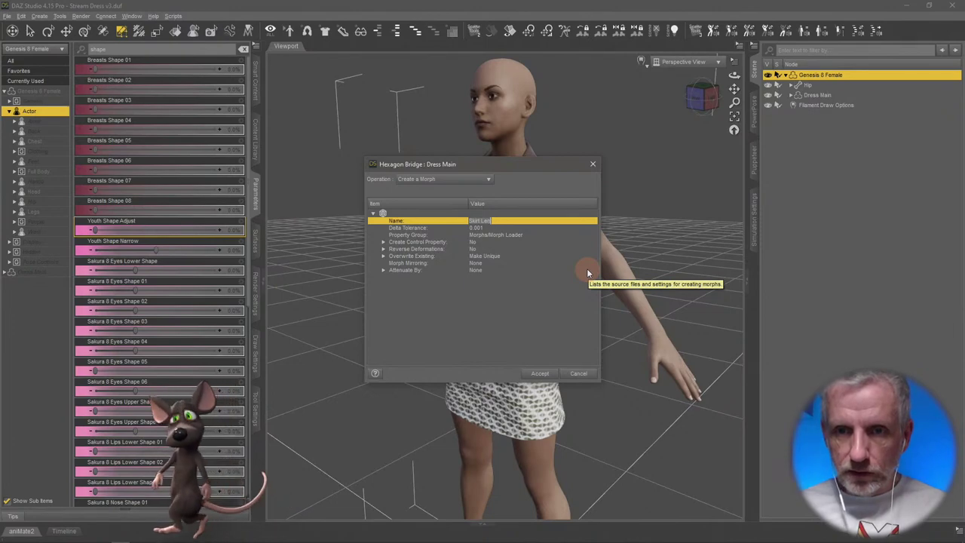
pyautogui.press('Return')
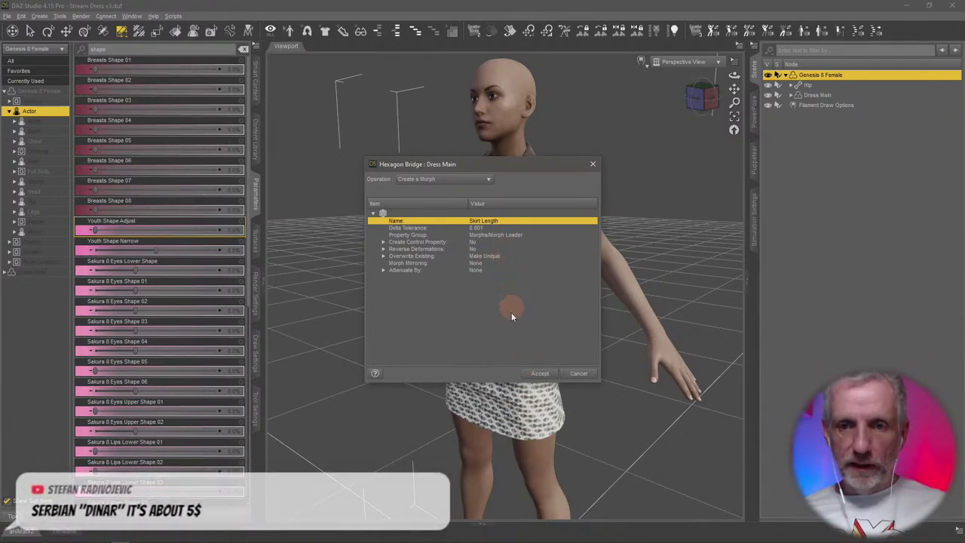
# - Create the Skirt Length morph in the Morphs/Morph Loader group and close the Hexagon Bridge dialog
pyautogui.click(504, 234)
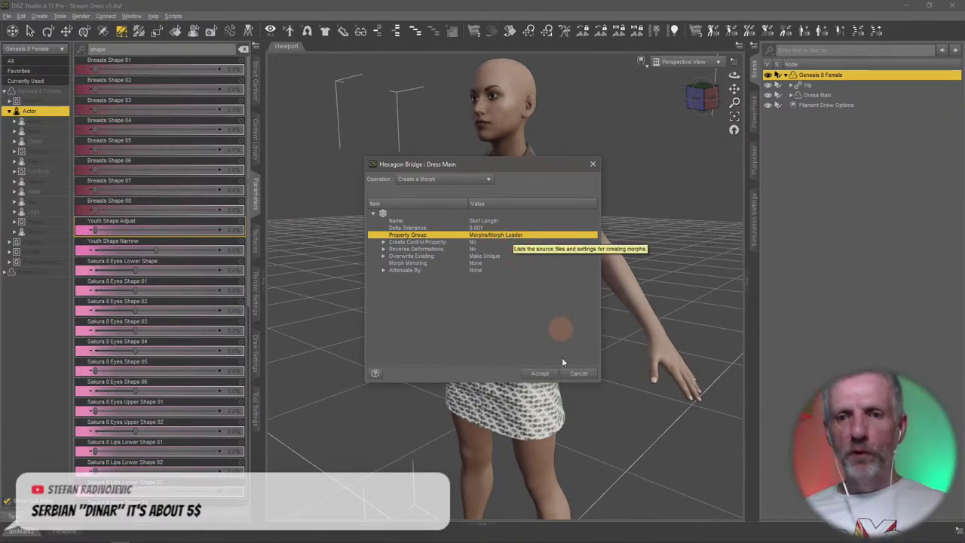
pyautogui.click(541, 373)
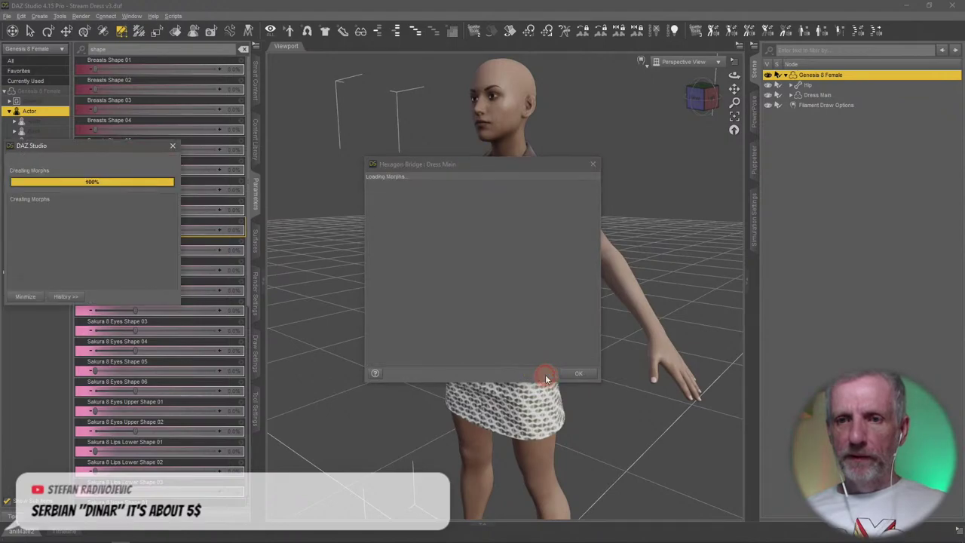
pyautogui.click(587, 375)
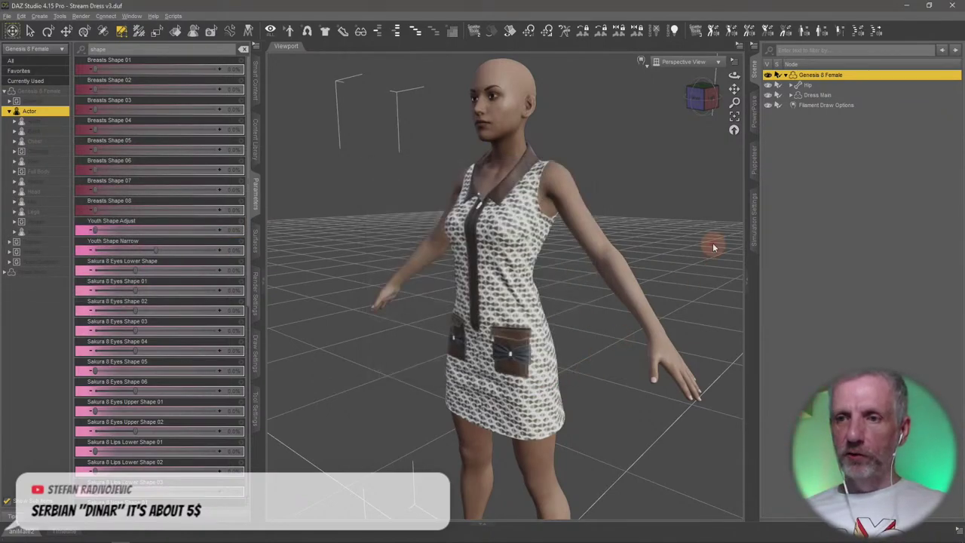
# - Clear the parameter filter for Dress Main and show its Morphs group
pyautogui.click(830, 99)
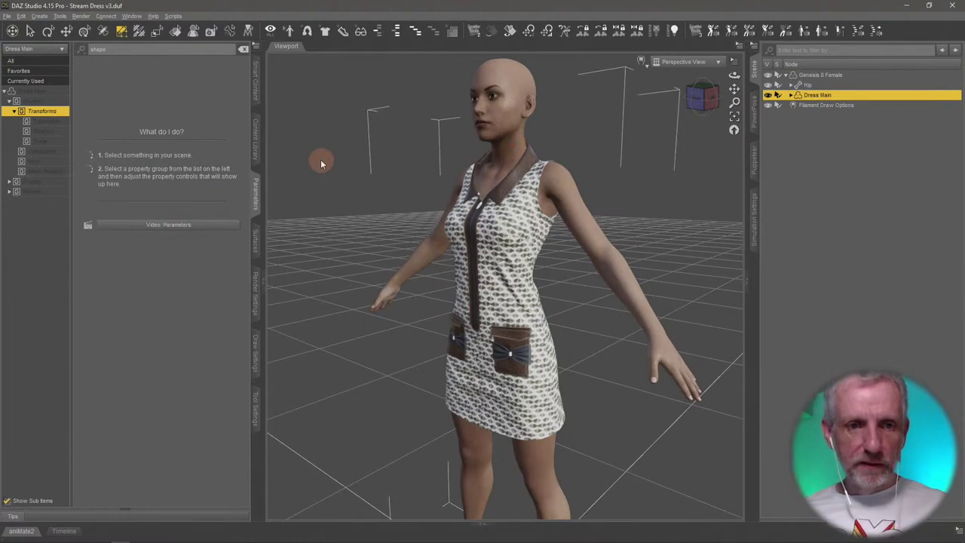
pyautogui.click(243, 49)
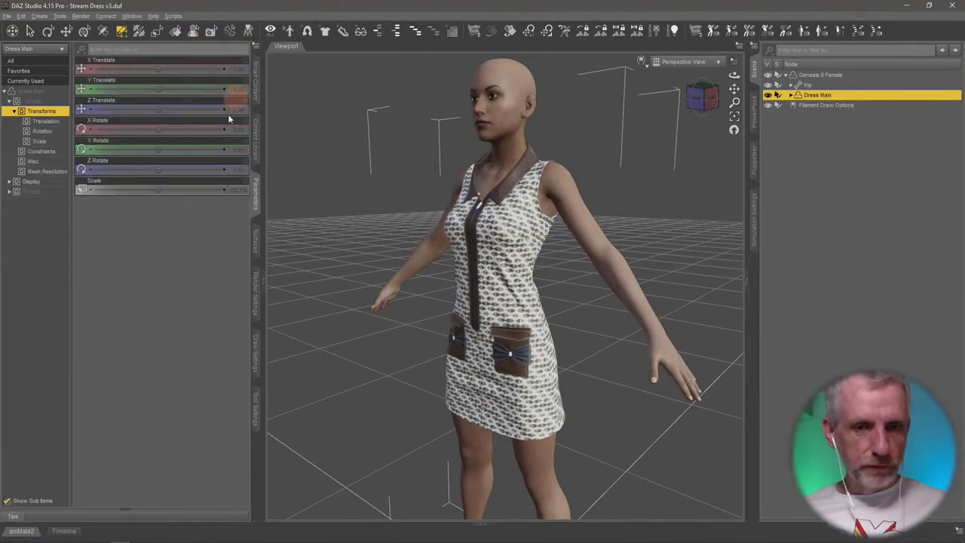
pyautogui.click(34, 192)
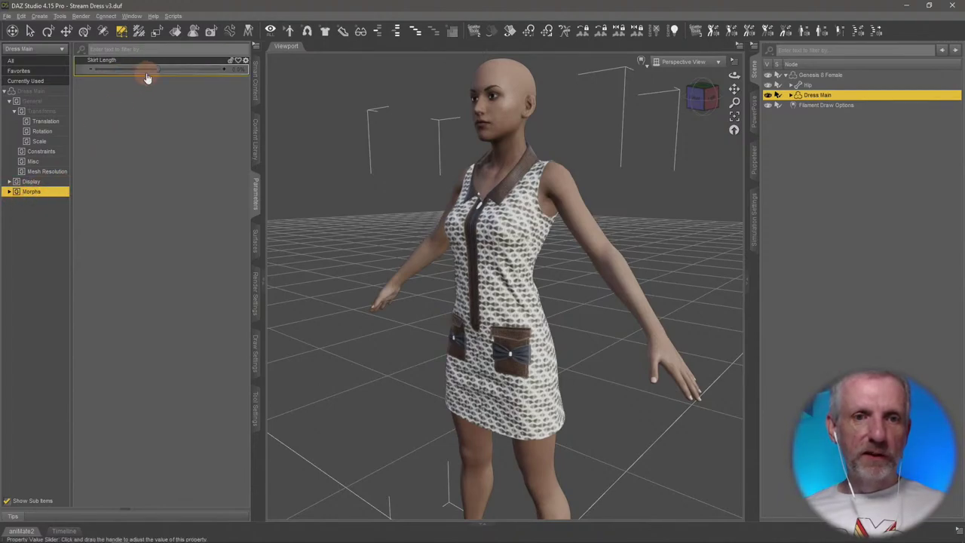
# - Try the Skirt Length morph at 35.5% and about 23.5%, checking the dress from the front and side
pyautogui.moveTo(156, 68); pyautogui.dragTo(182, 69)
pyautogui.scroll(5, 349, 239)
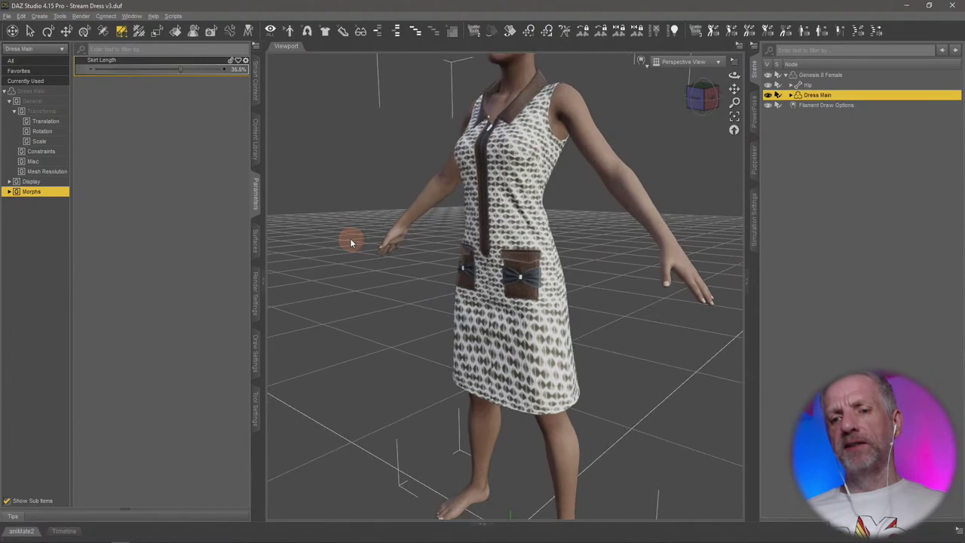
pyautogui.keyDown('alt'); pyautogui.moveTo(382, 238); pyautogui.dragTo(381, 238); pyautogui.keyUp('alt')
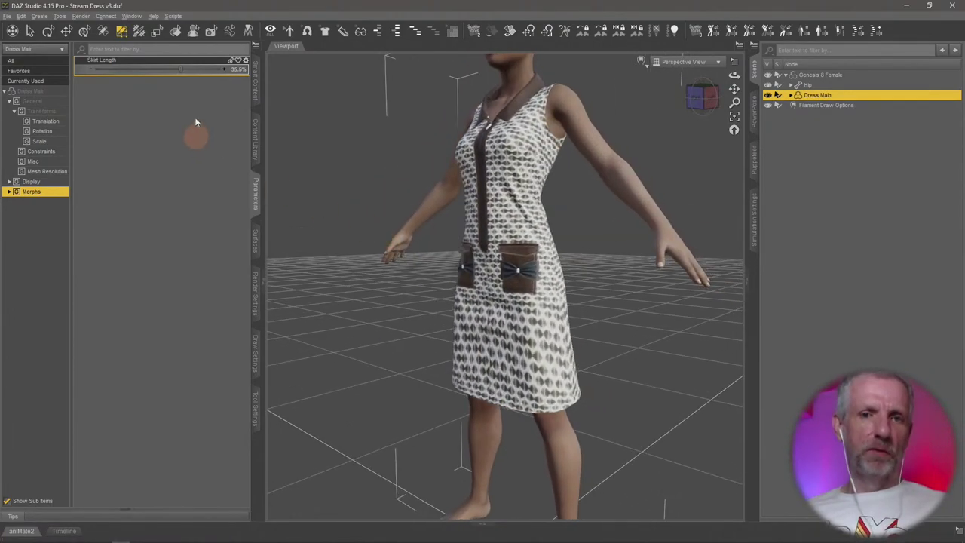
pyautogui.moveTo(180, 69)
pyautogui.mouseDown()
pyautogui.moveTo(221, 71)
pyautogui.moveTo(132, 87)
pyautogui.moveTo(181, 83)
pyautogui.moveTo(172, 82)
pyautogui.mouseUp()
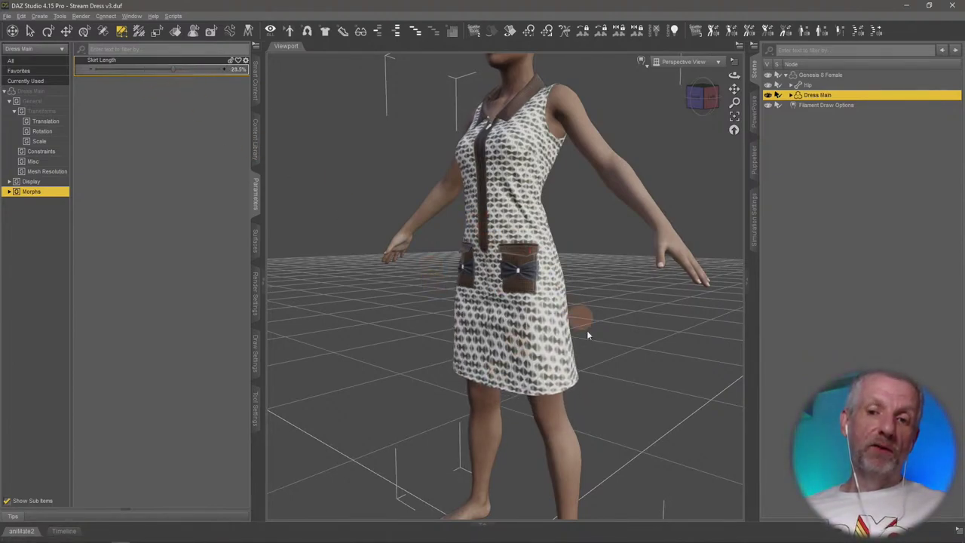
pyautogui.keyDown('alt'); pyautogui.moveTo(632, 335); pyautogui.dragTo(530, 330); pyautogui.keyUp('alt')
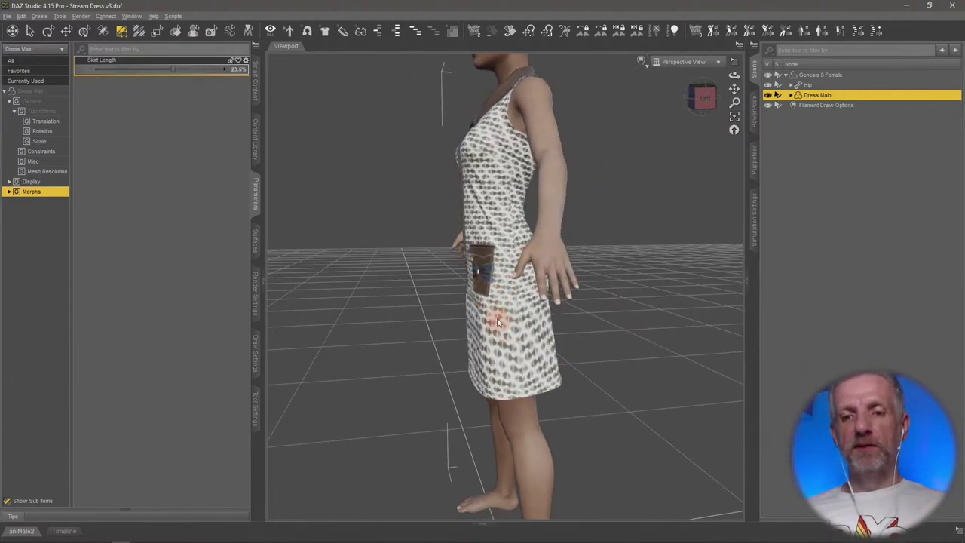
pyautogui.keyDown('alt'); pyautogui.moveTo(496, 322); pyautogui.dragTo(480, 307); pyautogui.keyUp('alt')
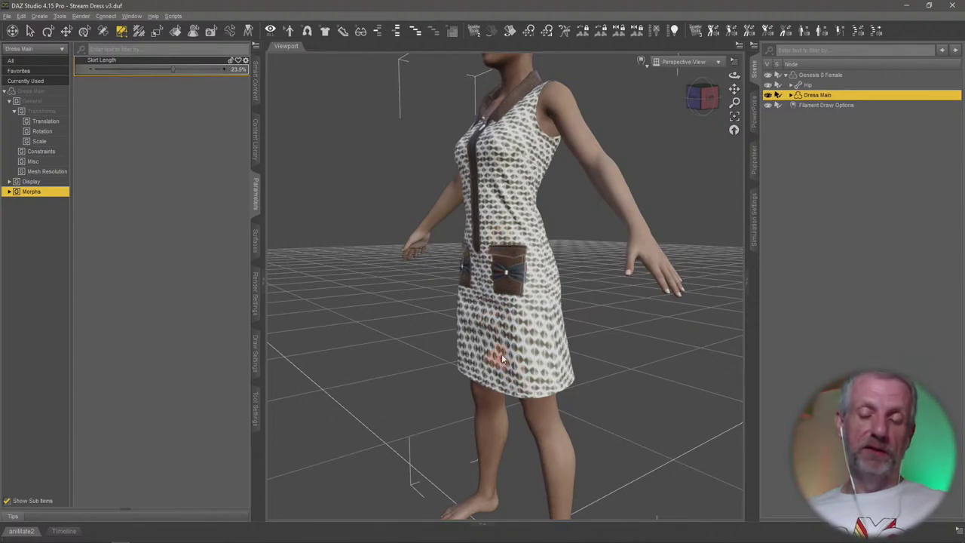
pyautogui.keyDown('alt'); pyautogui.moveTo(506, 341); pyautogui.dragTo(252, 177); pyautogui.keyUp('alt')
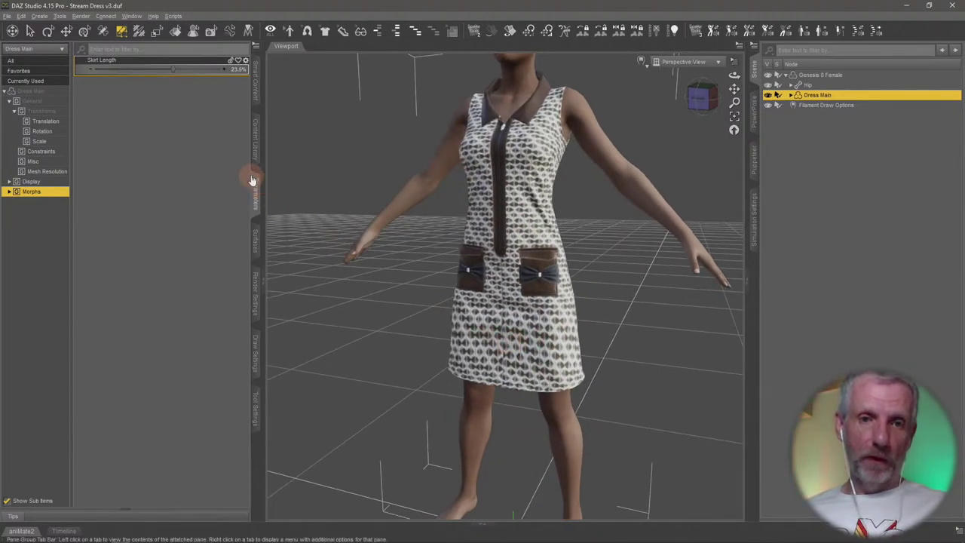
# - Return Skirt Length to 0% and set its minimum limit to 0% in the parameter settings
pyautogui.moveTo(202, 71); pyautogui.dragTo(209, 67)
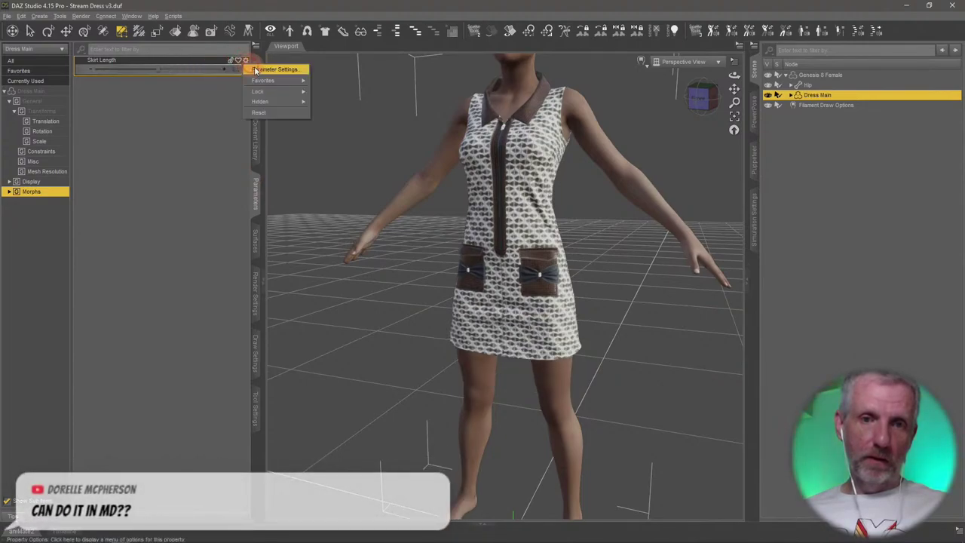
pyautogui.click(245, 60)
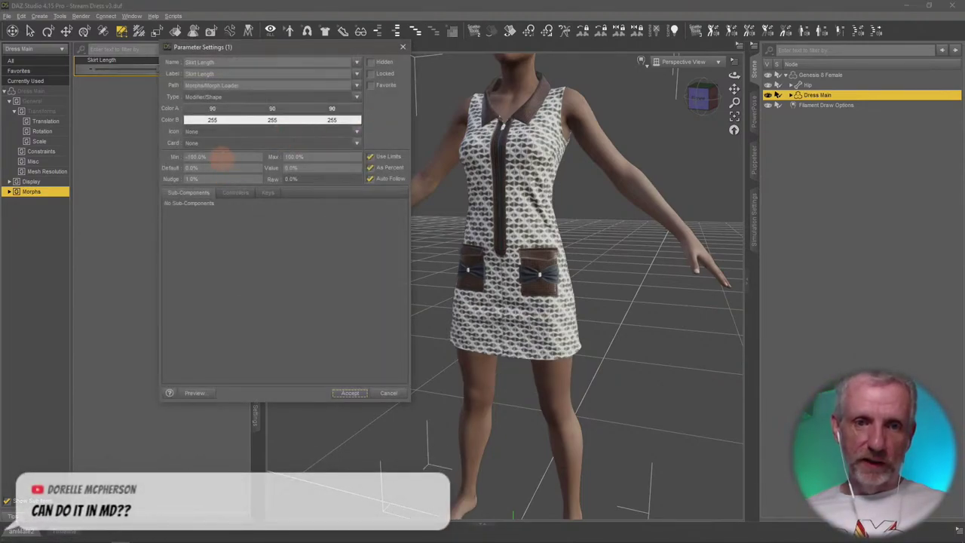
pyautogui.moveTo(221, 158); pyautogui.dragTo(138, 160)
pyautogui.press('Return')
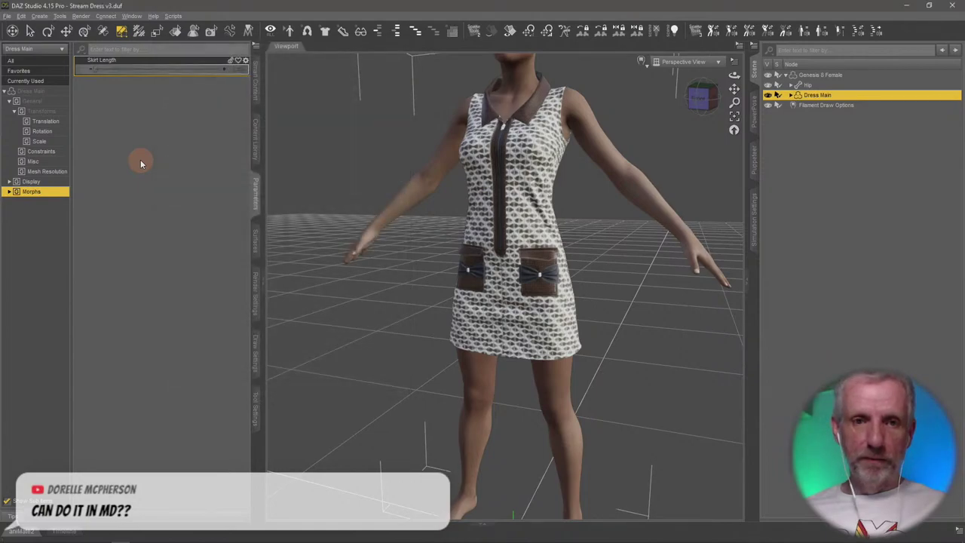
# - Test the limited Skirt Length slider while viewing the dress up close, ending back at its minimum
pyautogui.moveTo(91, 68); pyautogui.dragTo(60, 102)
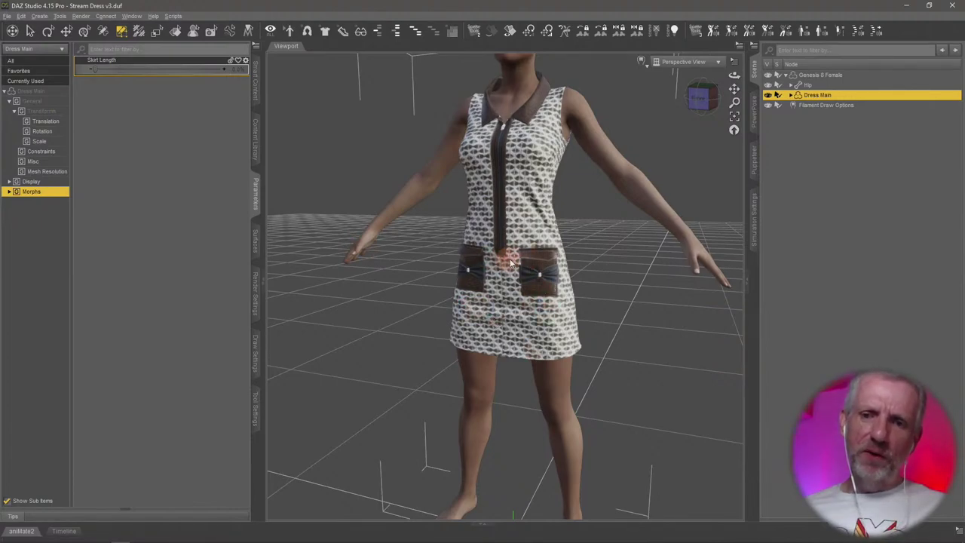
pyautogui.keyDown('alt'); pyautogui.moveTo(478, 315); pyautogui.dragTo(349, 181); pyautogui.keyUp('alt')
pyautogui.scroll(3, 510, 349)
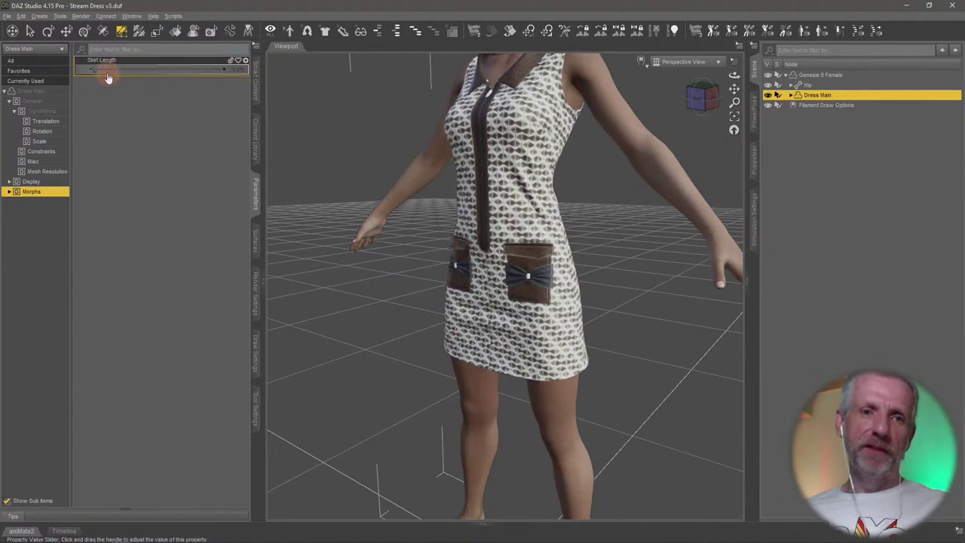
pyautogui.moveTo(96, 69); pyautogui.dragTo(60, 86)
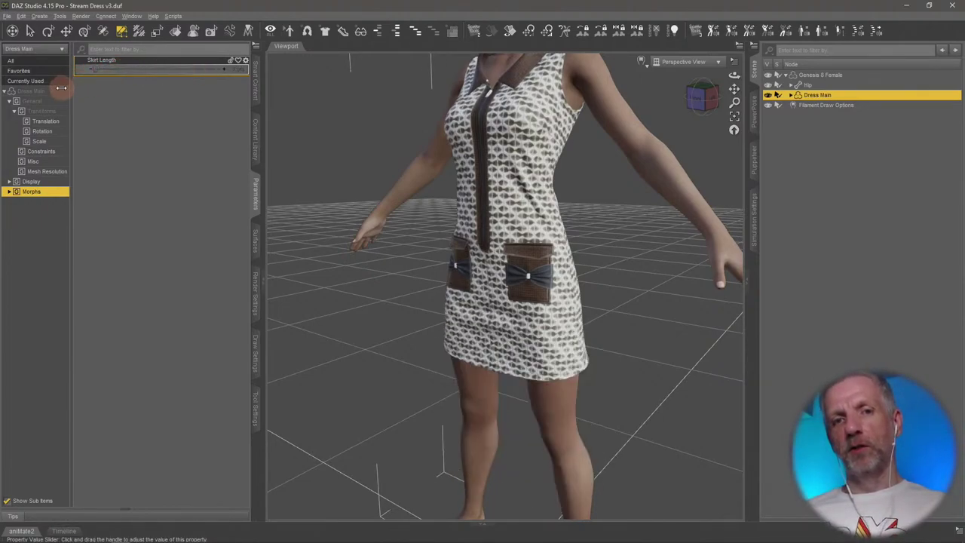
# - Set the Skirt Length maximum limit to 20% and try the slider across its new range
pyautogui.click(243, 60)
pyautogui.click(260, 68)
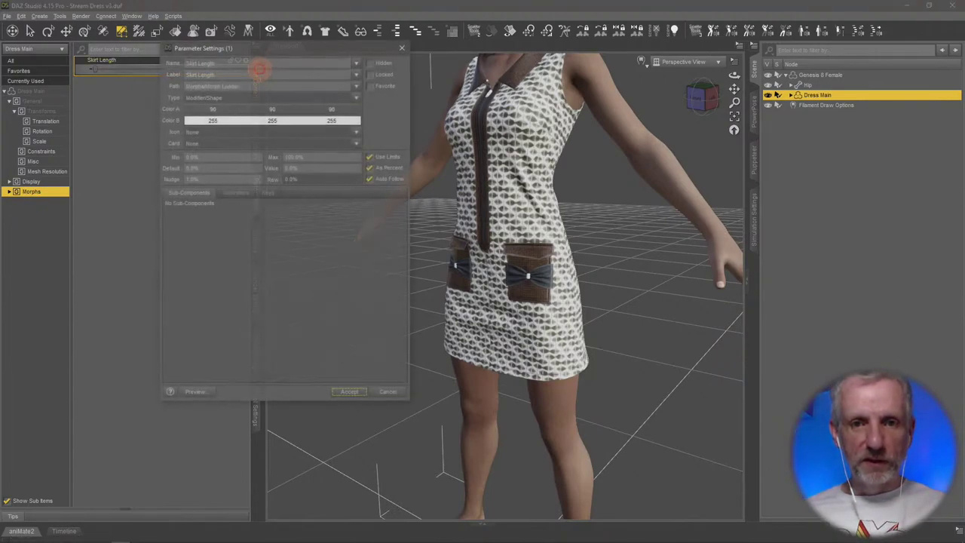
pyautogui.click(379, 158)
pyautogui.doubleClick(320, 156)
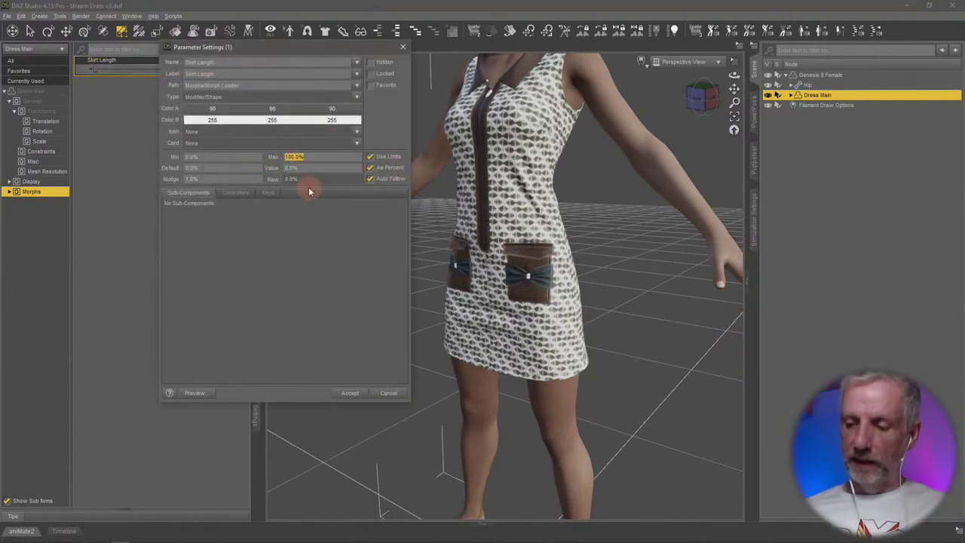
pyautogui.write('20')
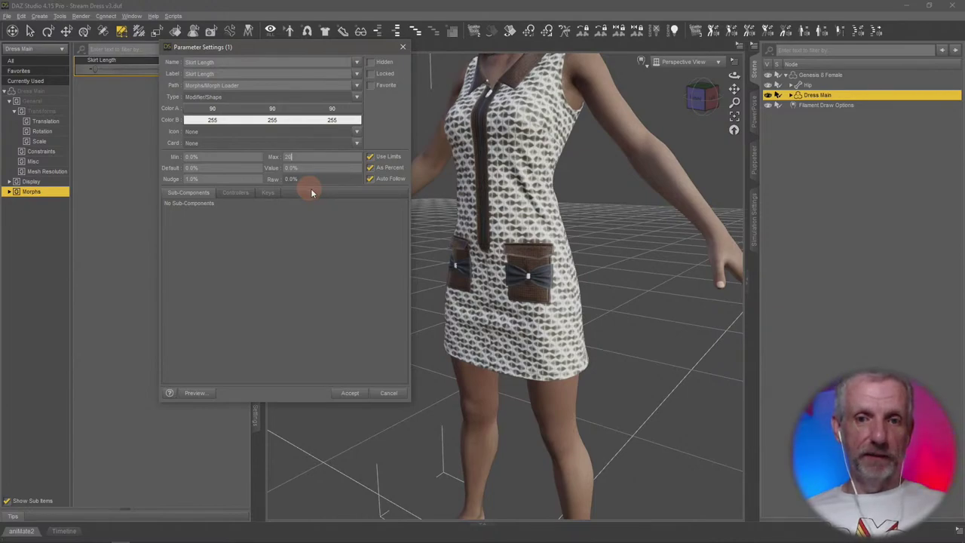
pyautogui.click(350, 394)
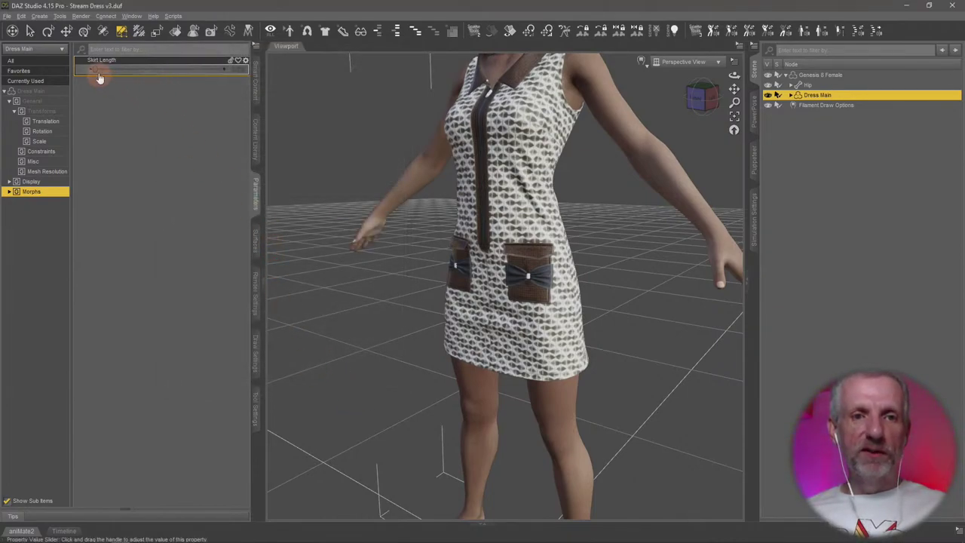
pyautogui.moveTo(93, 69); pyautogui.dragTo(248, 73)
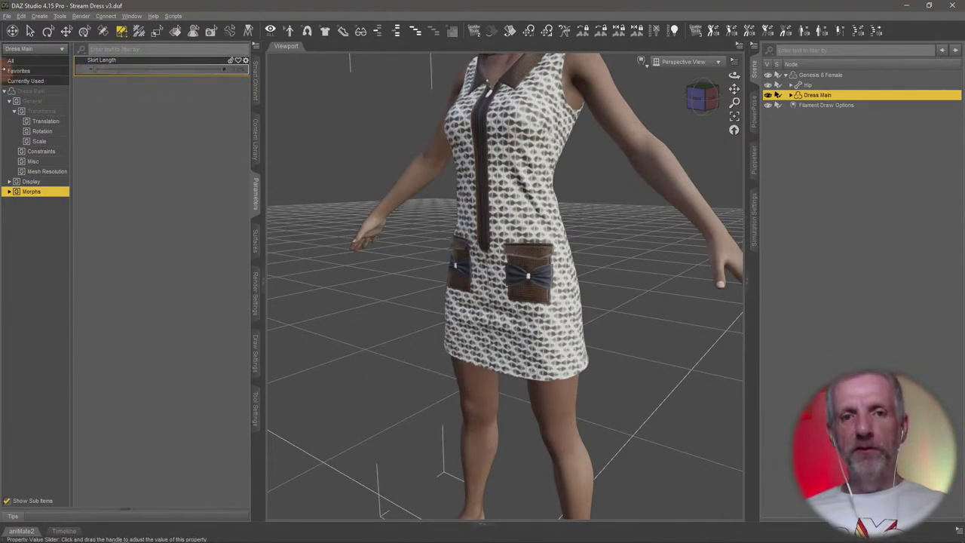
# - Turn off percentage display for Skirt Length, then test the slider and return it to zero
pyautogui.click(246, 61)
pyautogui.click(268, 69)
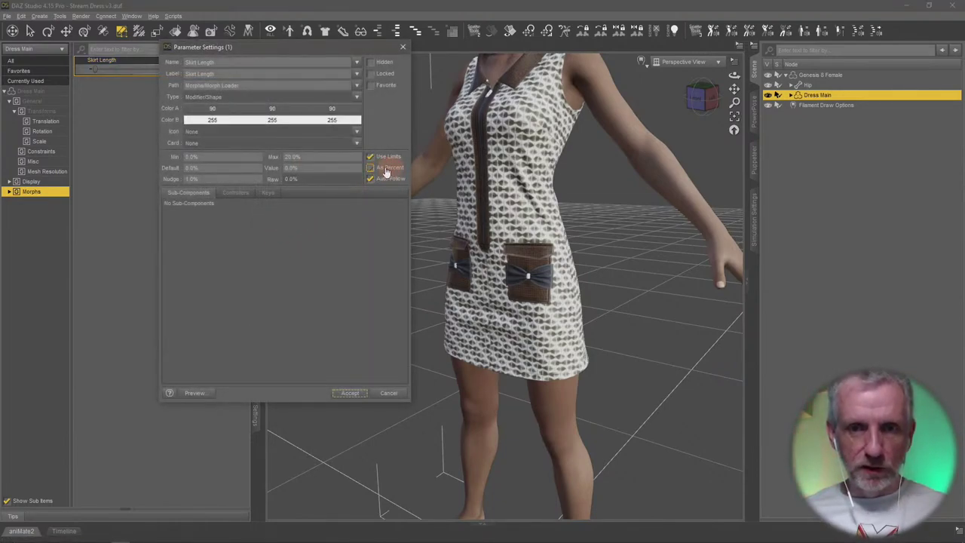
pyautogui.click(348, 394)
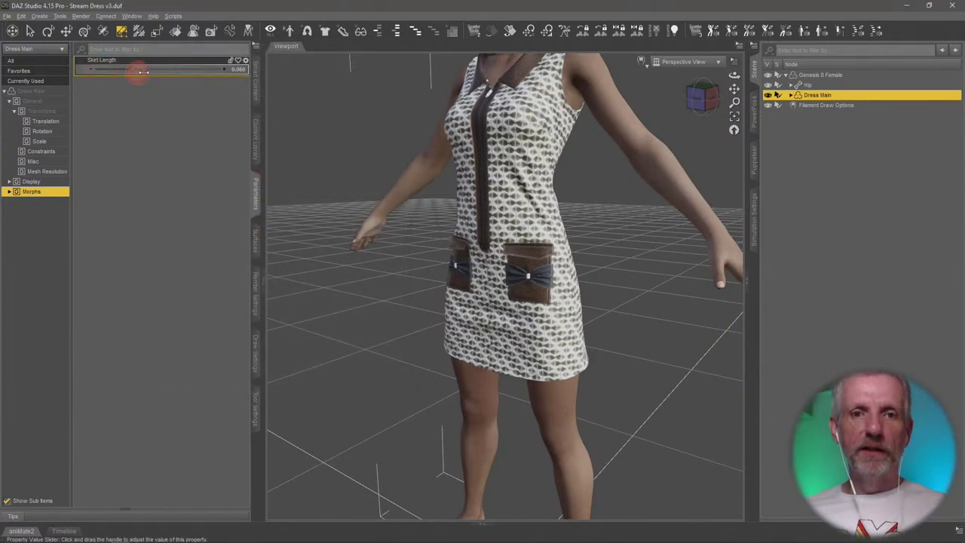
pyautogui.moveTo(141, 72)
pyautogui.mouseDown()
pyautogui.moveTo(226, 82)
pyautogui.moveTo(138, 83)
pyautogui.moveTo(189, 86)
pyautogui.moveTo(97, 99)
pyautogui.moveTo(204, 98)
pyautogui.moveTo(169, 101)
pyautogui.moveTo(186, 103)
pyautogui.moveTo(218, 98)
pyautogui.moveTo(62, 88)
pyautogui.moveTo(105, 131)
pyautogui.mouseUp()
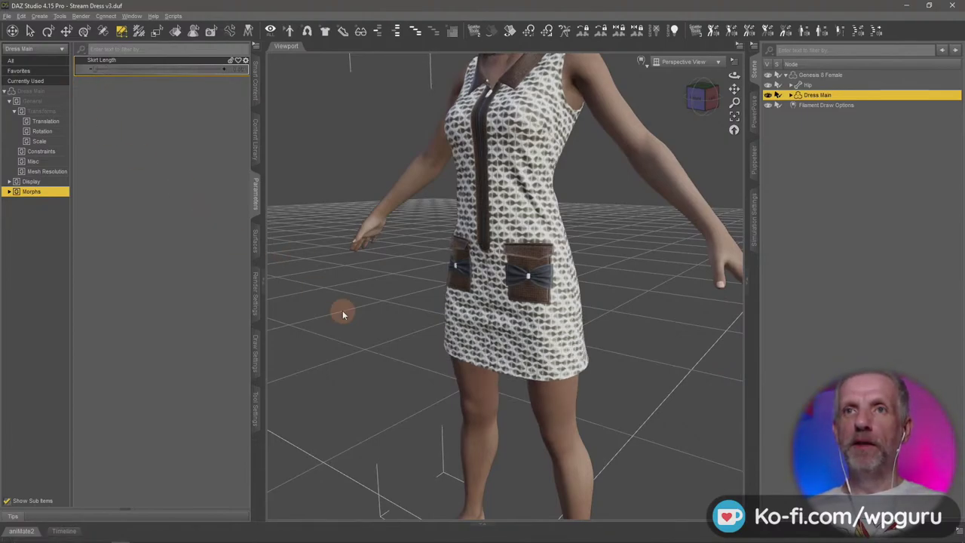
pyautogui.moveTo(407, 365)
pyautogui.keyDown('alt'); pyautogui.mouseDown()
pyautogui.moveTo(491, 368)
pyautogui.moveTo(405, 369)
pyautogui.mouseUp(); pyautogui.keyUp('alt')
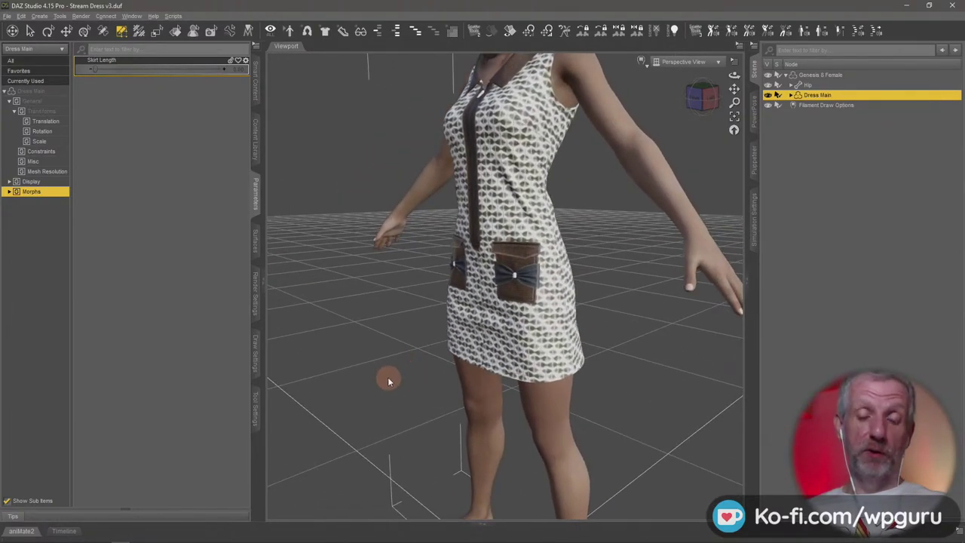
# - Change both the name and the label of the Skirt Length parameter to Skirt Length Hex
pyautogui.click(246, 61)
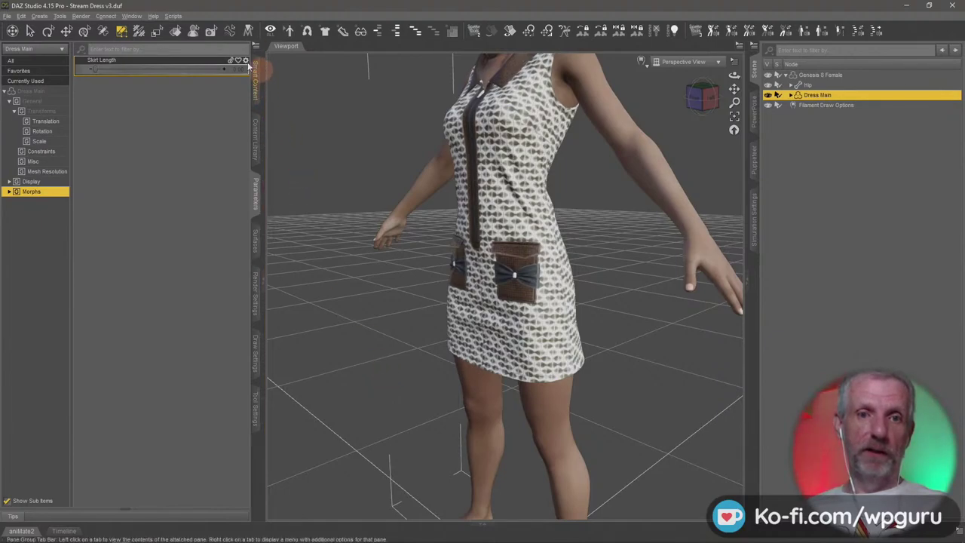
pyautogui.click(274, 74)
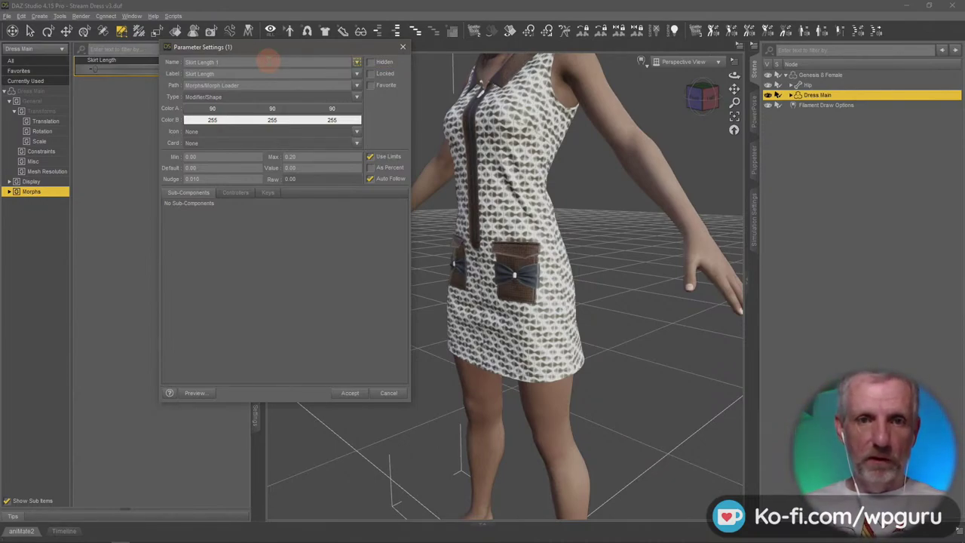
pyautogui.press('Tab')
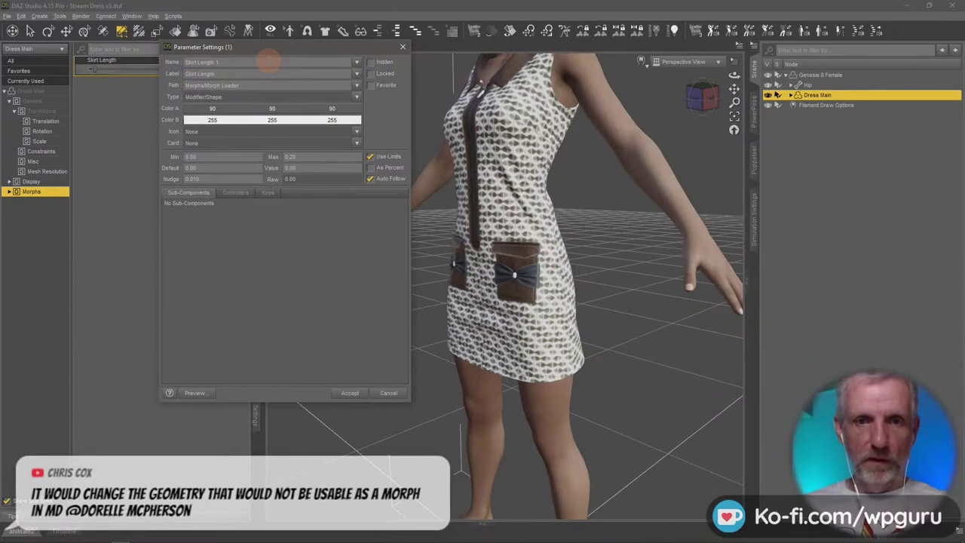
pyautogui.press('Tab')
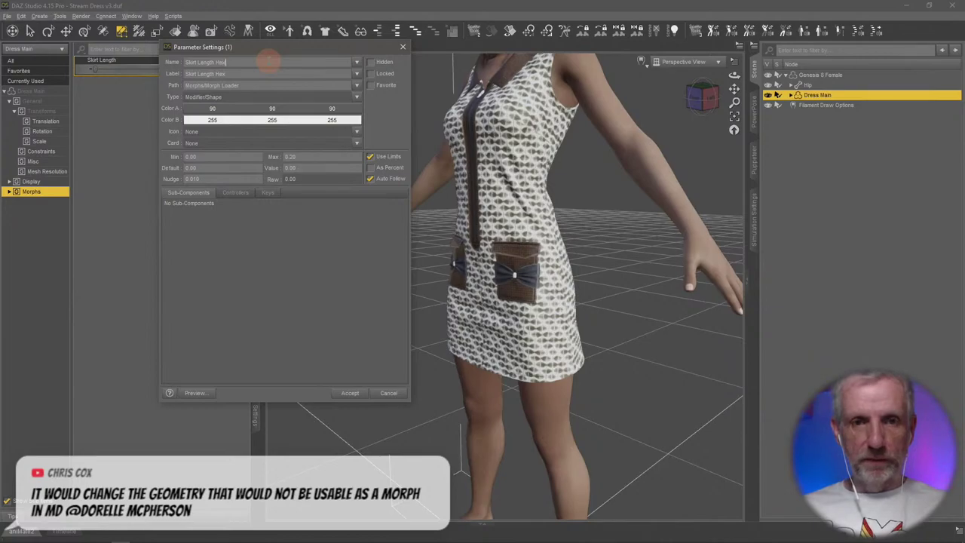
pyautogui.press('Return')
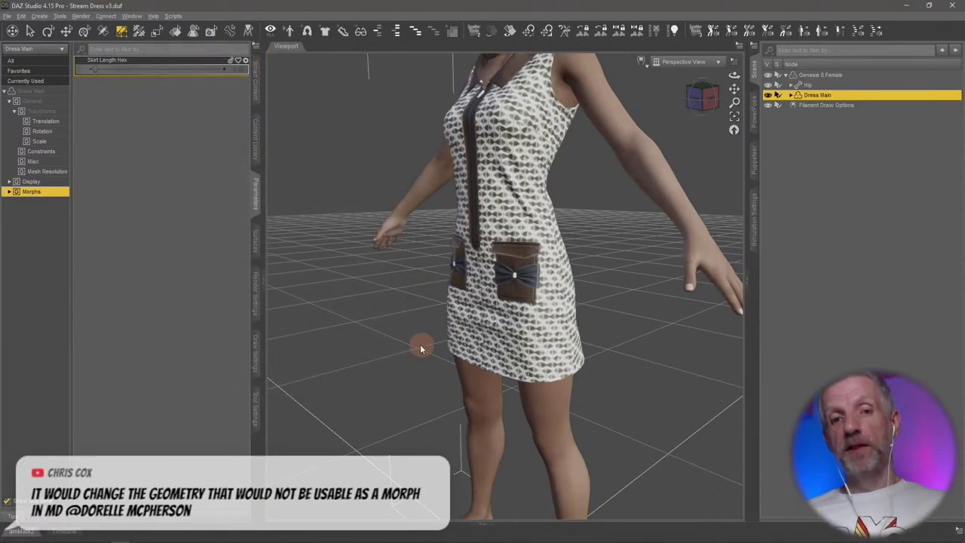
# - Switch to Hexagon and close it without saving the changes to untitled_1.hxn
pyautogui.hotkey('alt', 'Tab')
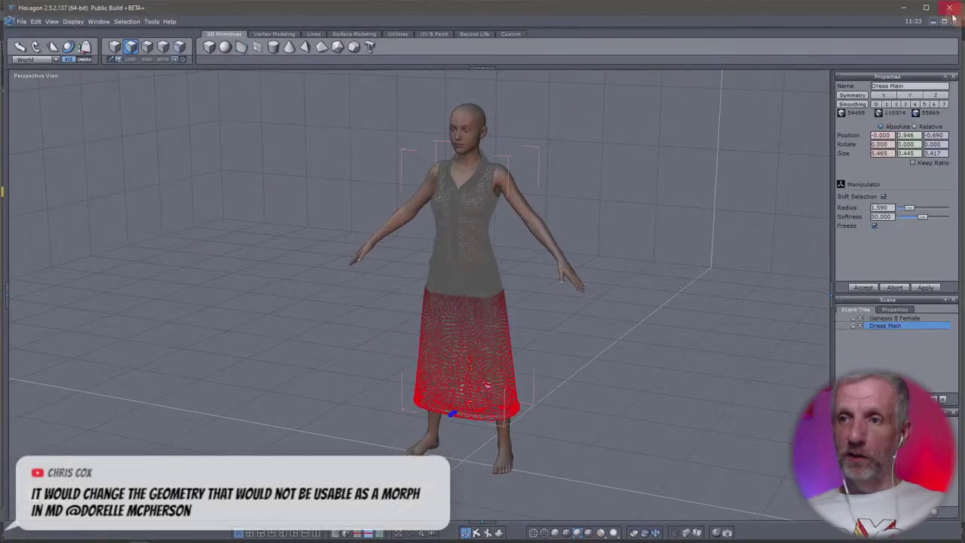
pyautogui.click(950, 14)
pyautogui.click(504, 301)
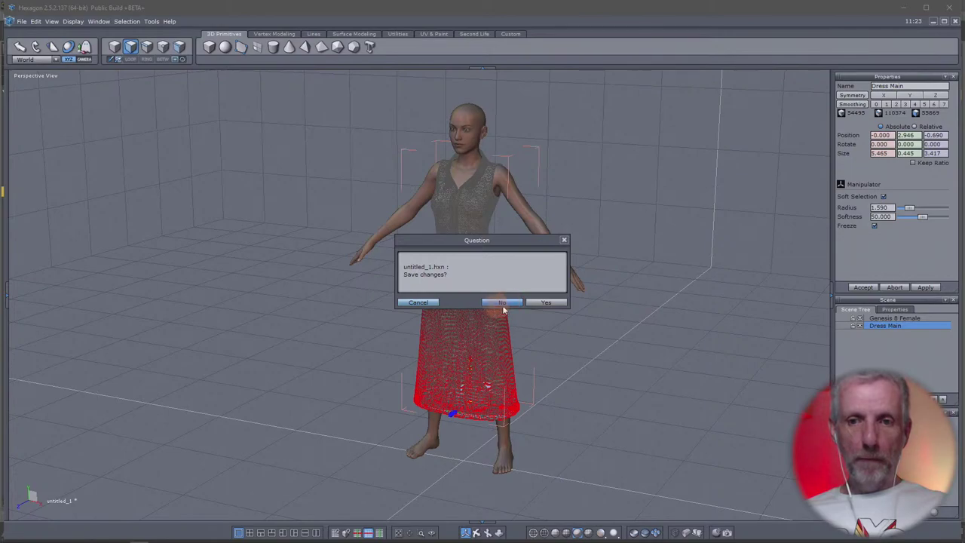
pyautogui.click(505, 302)
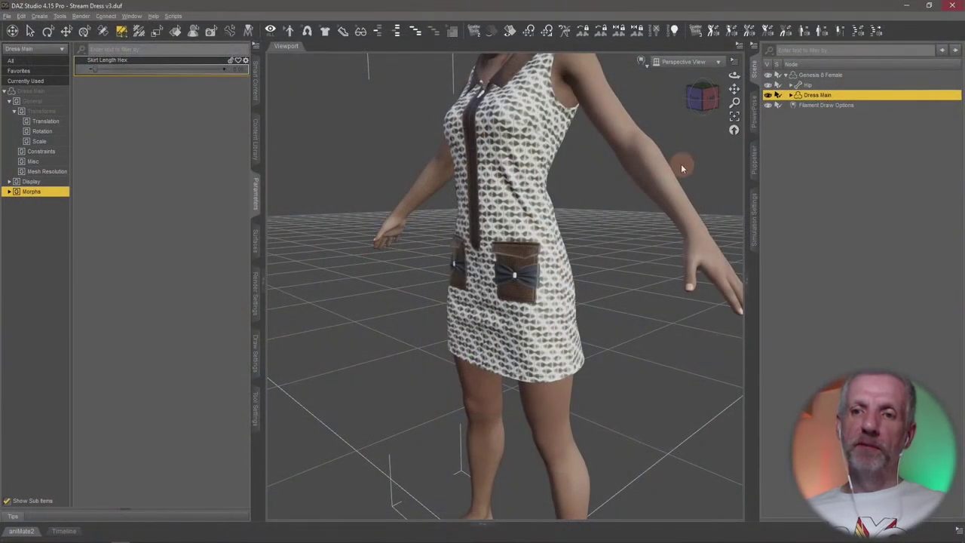
# - Switch to Marvelous Designer, clear the pattern selection in the UV Editor and change to the Simulation workspace
pyautogui.hotkey('alt', 'Tab')
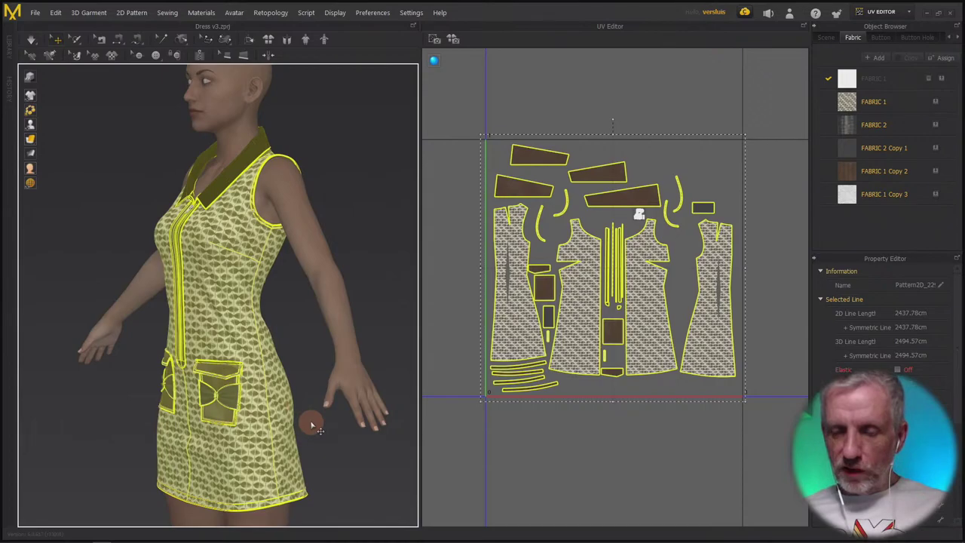
pyautogui.click(575, 408)
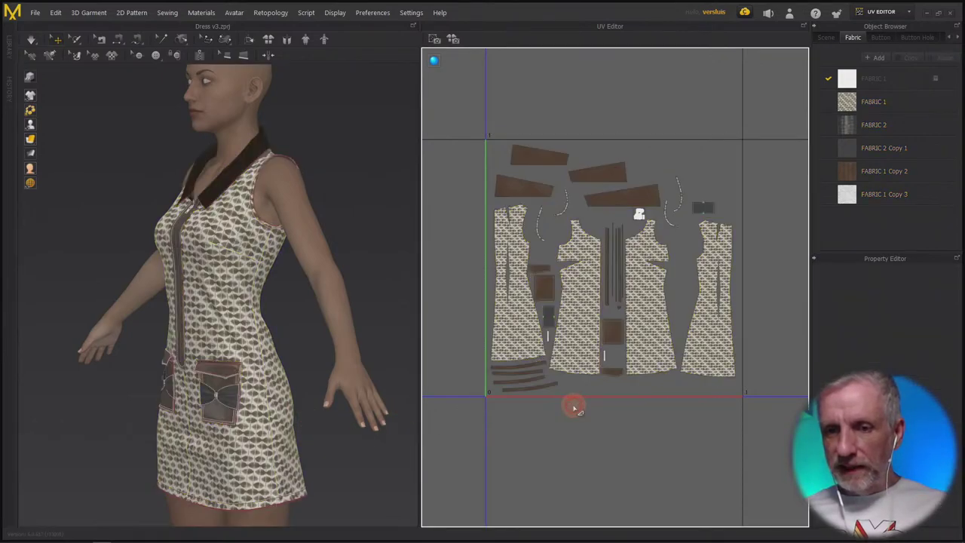
pyautogui.click(890, 12)
pyautogui.click(886, 28)
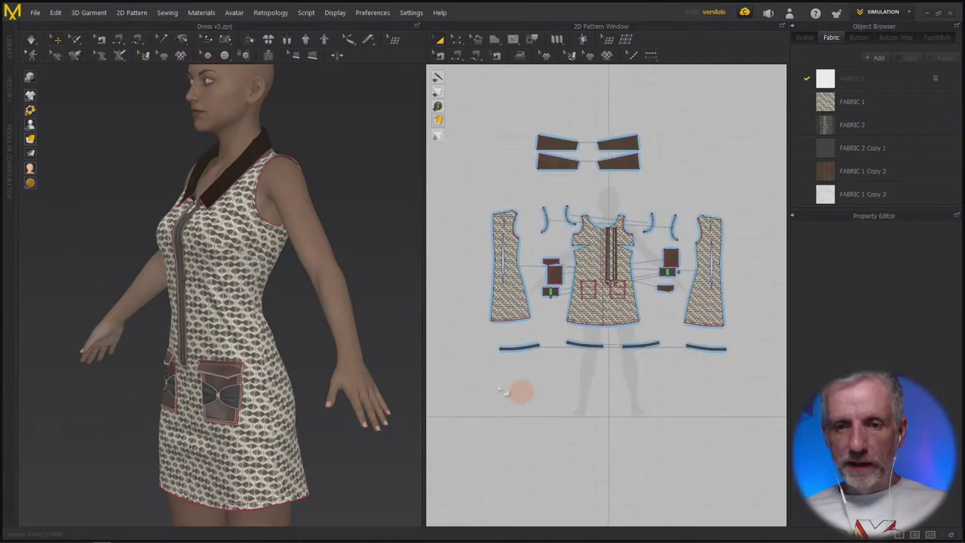
# - Examine the dress hem and the 2D pattern pieces, and look through the pattern tools for one that can alter the skirt length
pyautogui.moveTo(416, 372); pyautogui.dragTo(353, 369, button='right')
pyautogui.scroll(3, 354, 369)
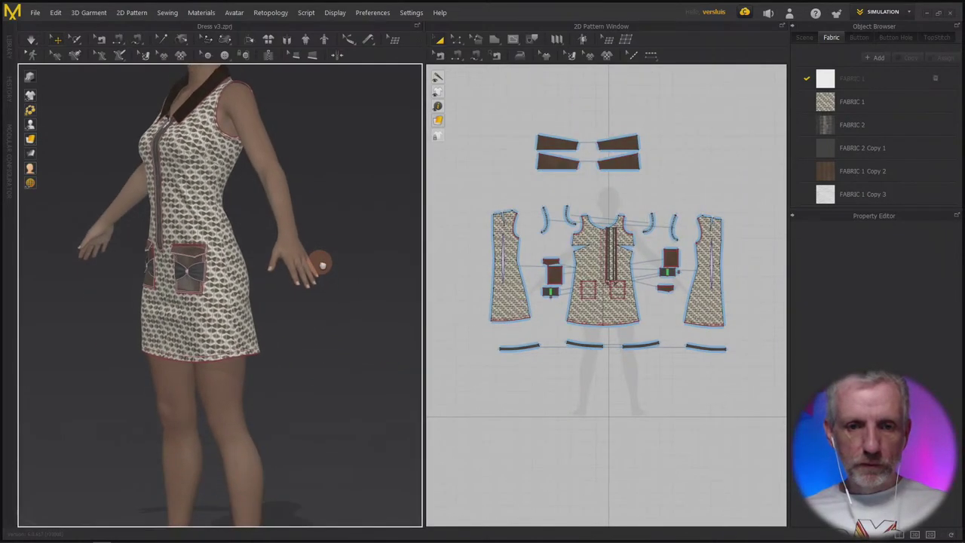
pyautogui.moveTo(313, 263); pyautogui.dragTo(399, 289, button='right')
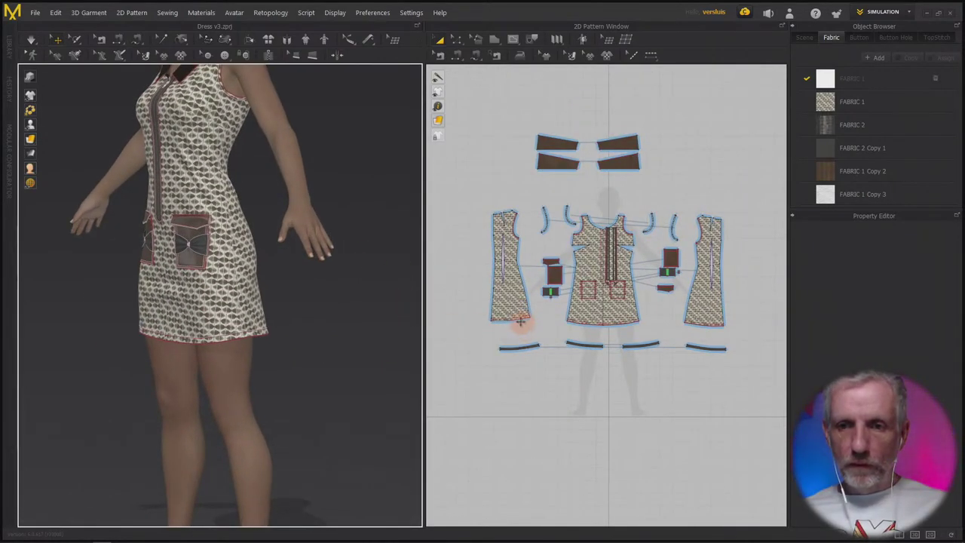
pyautogui.scroll(2, 522, 325)
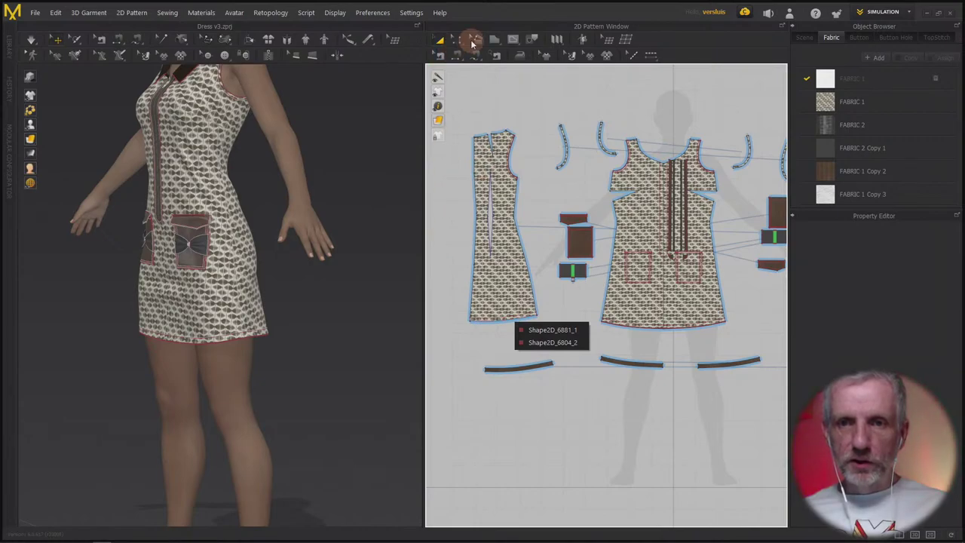
pyautogui.click(462, 42)
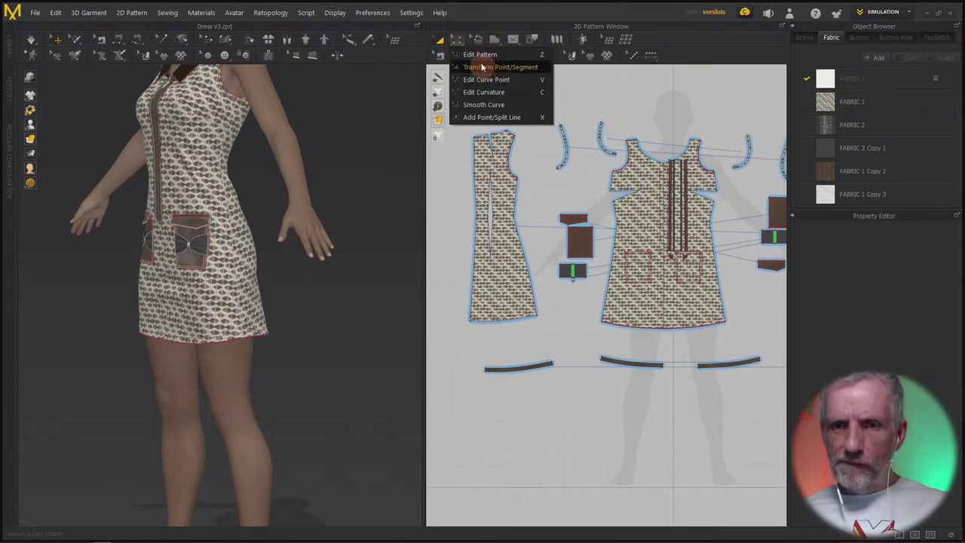
pyautogui.click(440, 39)
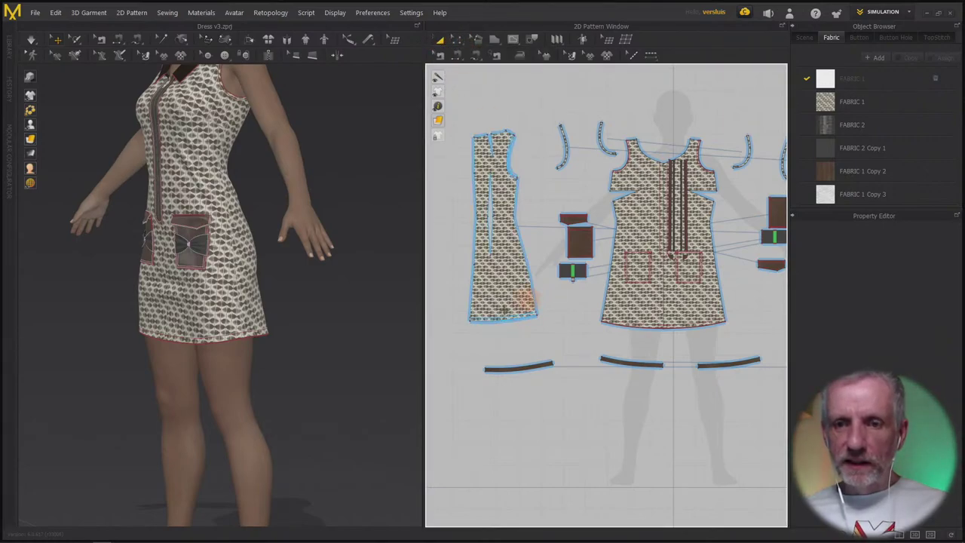
pyautogui.click(509, 318)
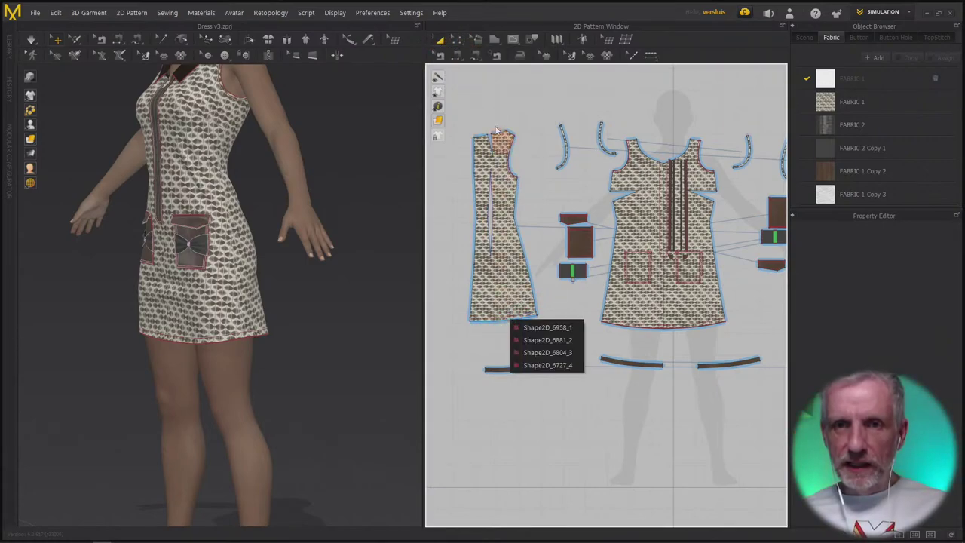
pyautogui.click(477, 42)
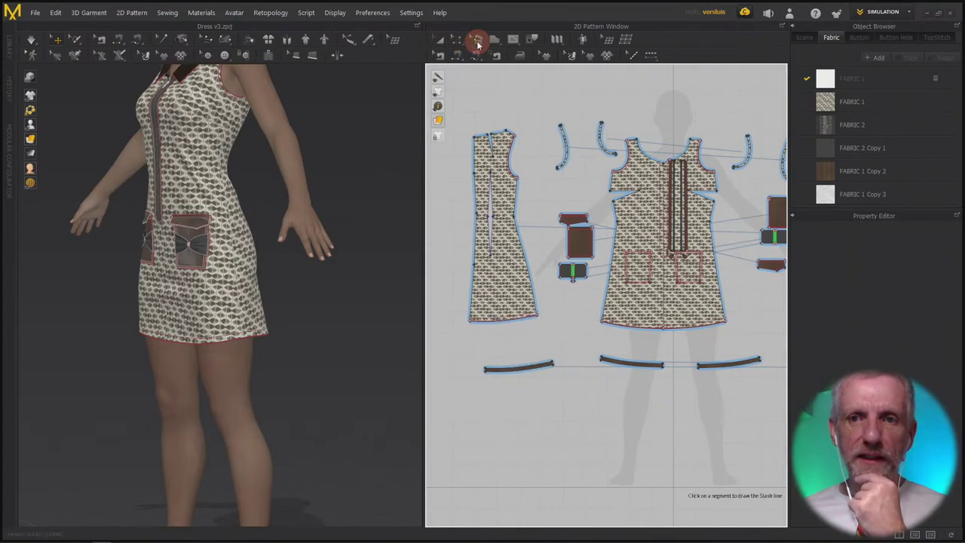
pyautogui.click(491, 40)
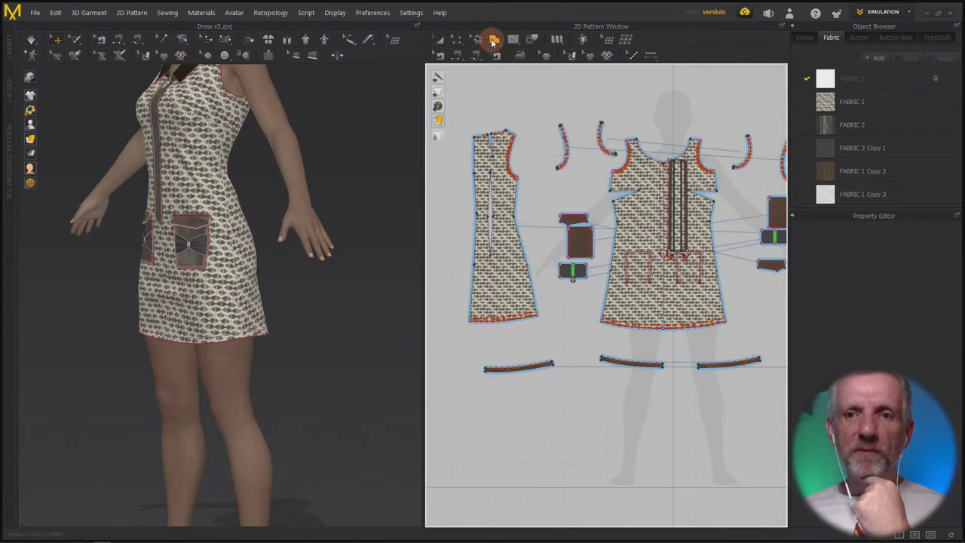
pyautogui.click(513, 39)
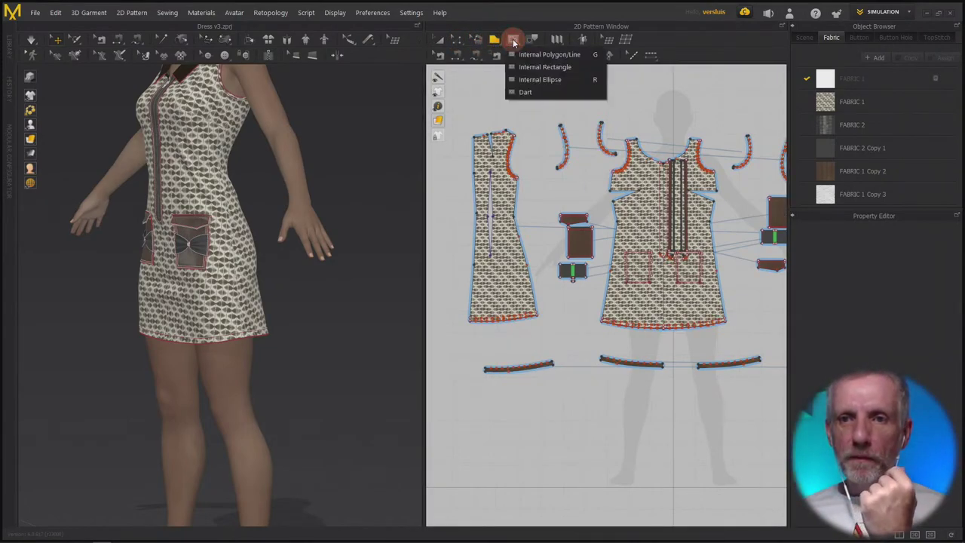
pyautogui.click(444, 41)
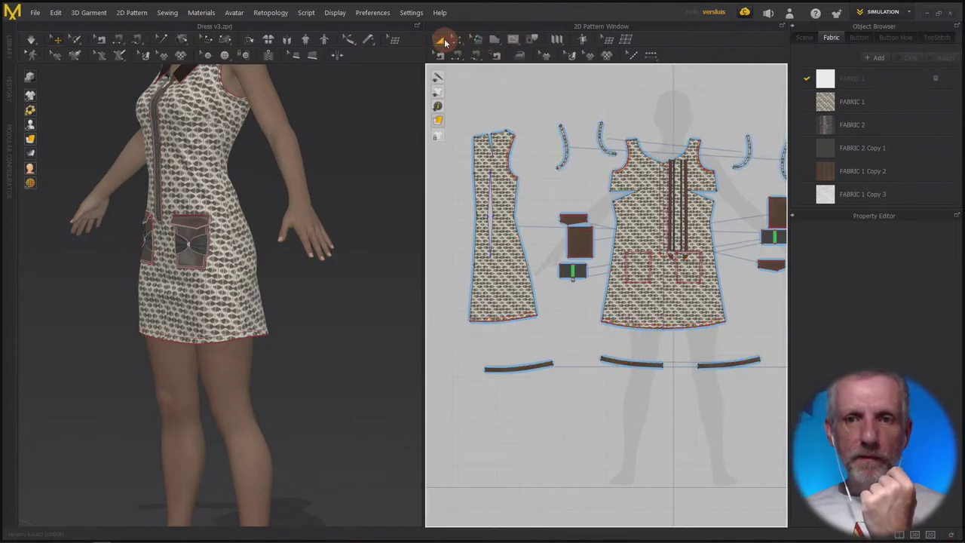
pyautogui.click(492, 243)
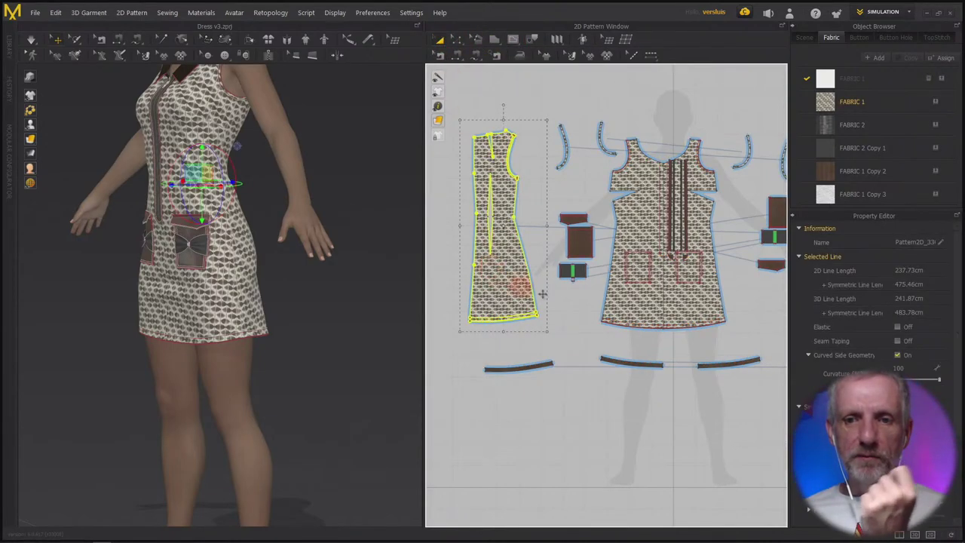
pyautogui.click(645, 320)
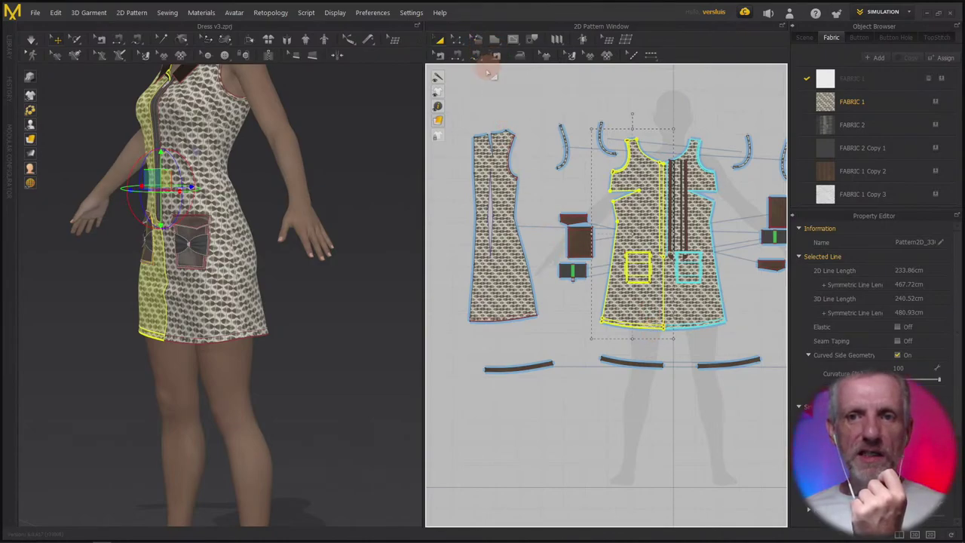
# - Try to lengthen the narrow back panel by moving its hem line downward with Transform Point/Segment
pyautogui.click(456, 44)
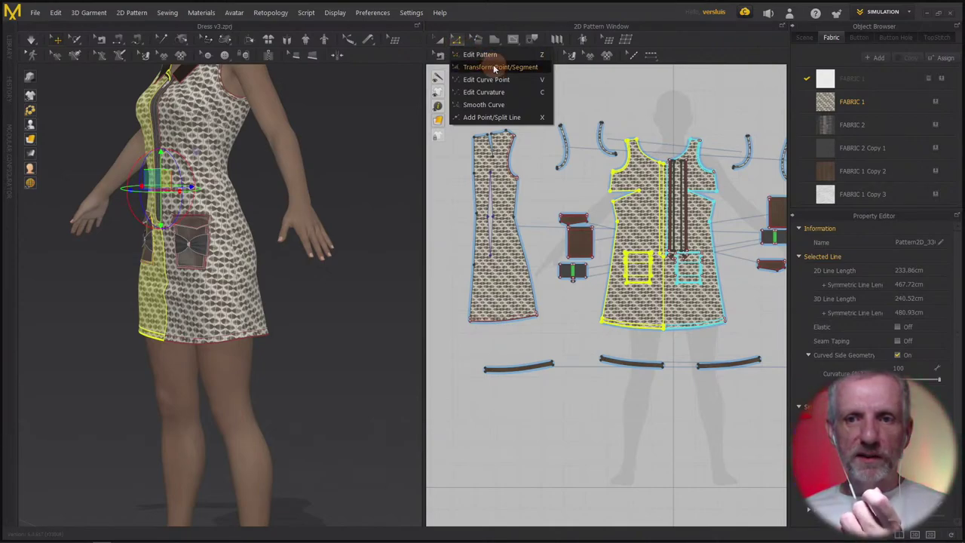
pyautogui.click(495, 68)
pyautogui.click(510, 316)
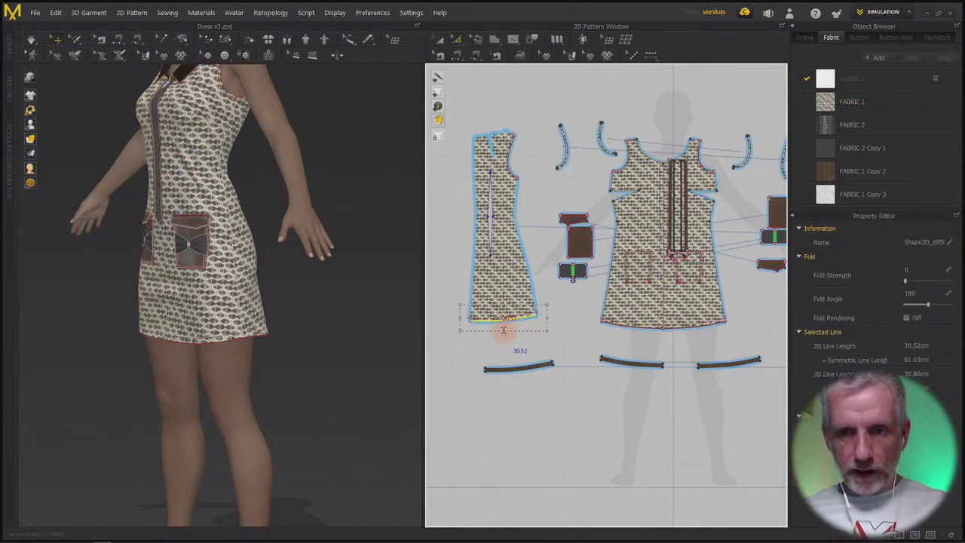
pyautogui.moveTo(504, 330); pyautogui.dragTo(504, 340)
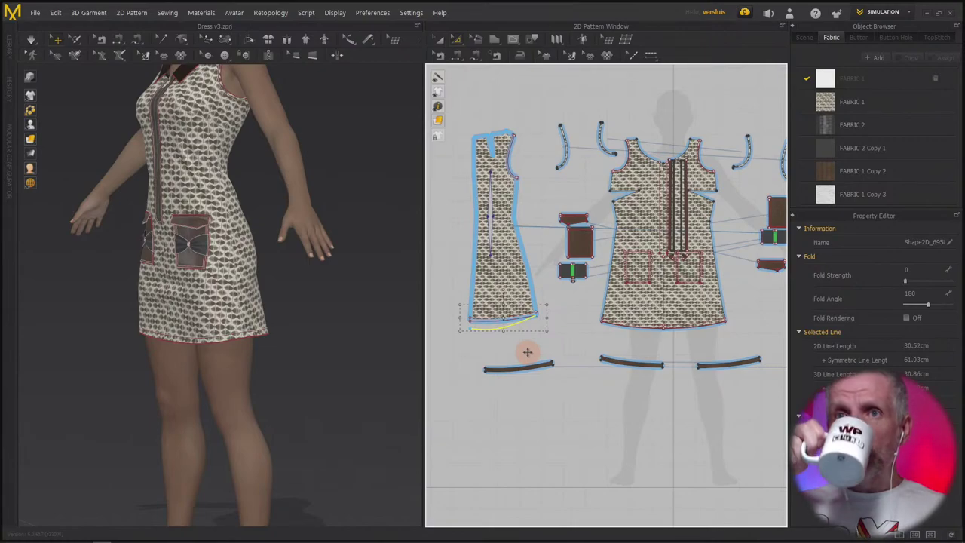
pyautogui.moveTo(528, 352); pyautogui.dragTo(528, 353)
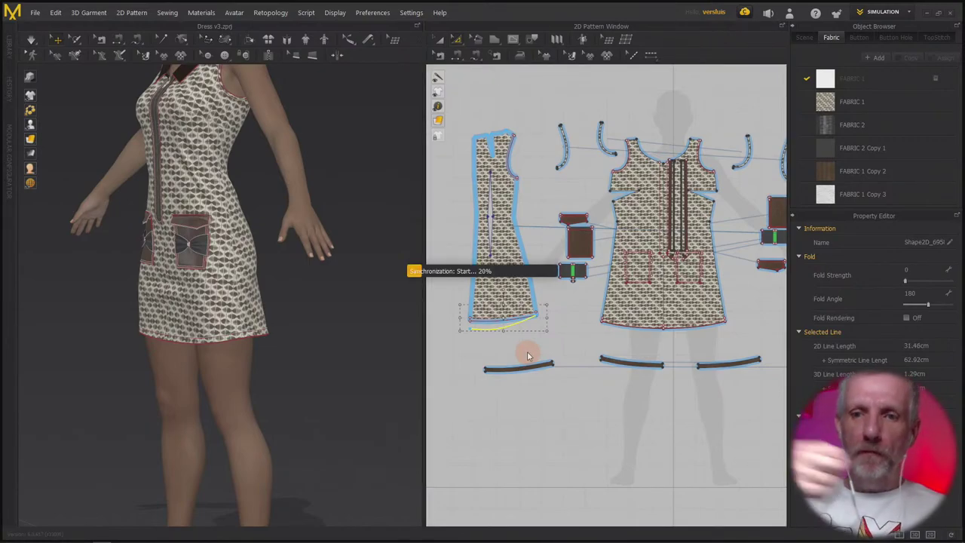
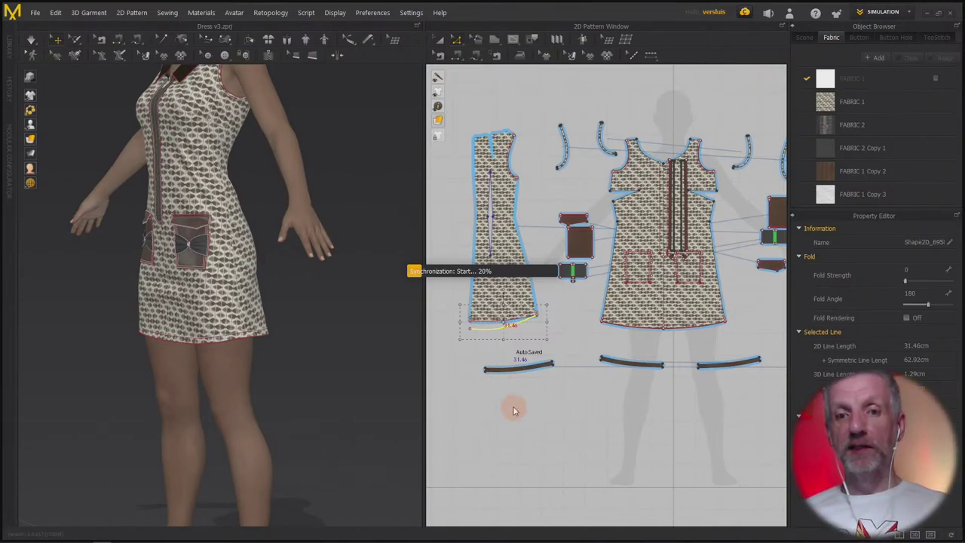
# - Switch back to DAZ Studio, unparent Dress Main from Genesis 8 Female and collapse the figure's hierarchy
pyautogui.hotkey('alt', 'Tab')
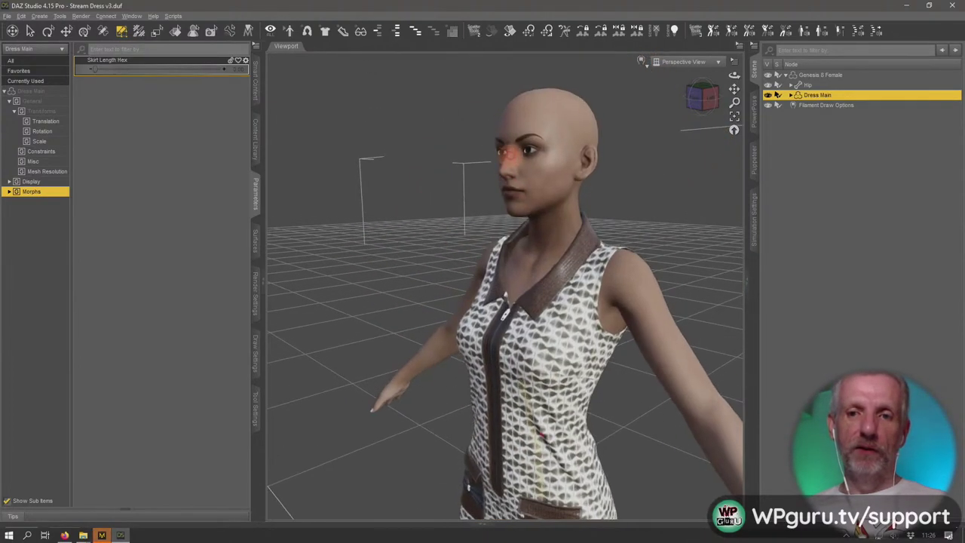
pyautogui.moveTo(509, 153); pyautogui.dragTo(468, 216)
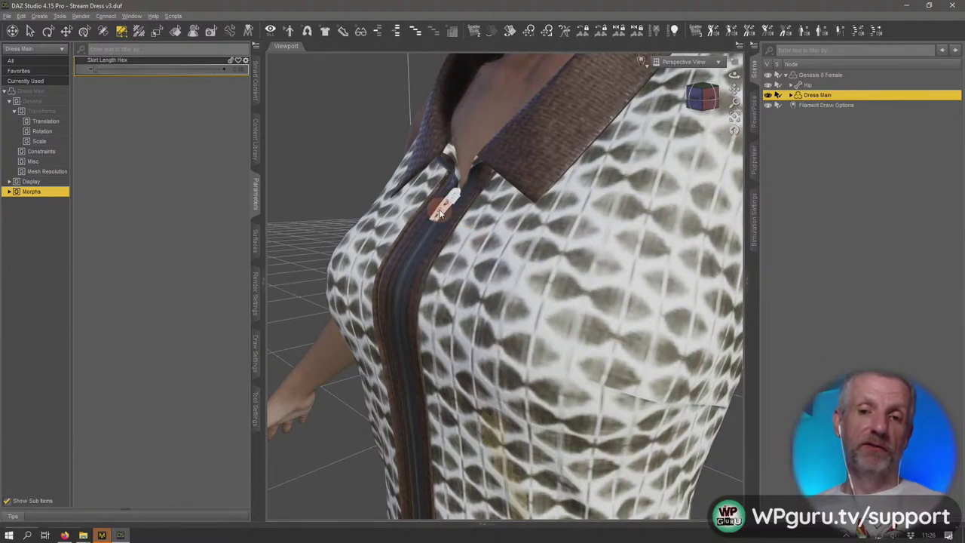
pyautogui.scroll(-3, 480, 233)
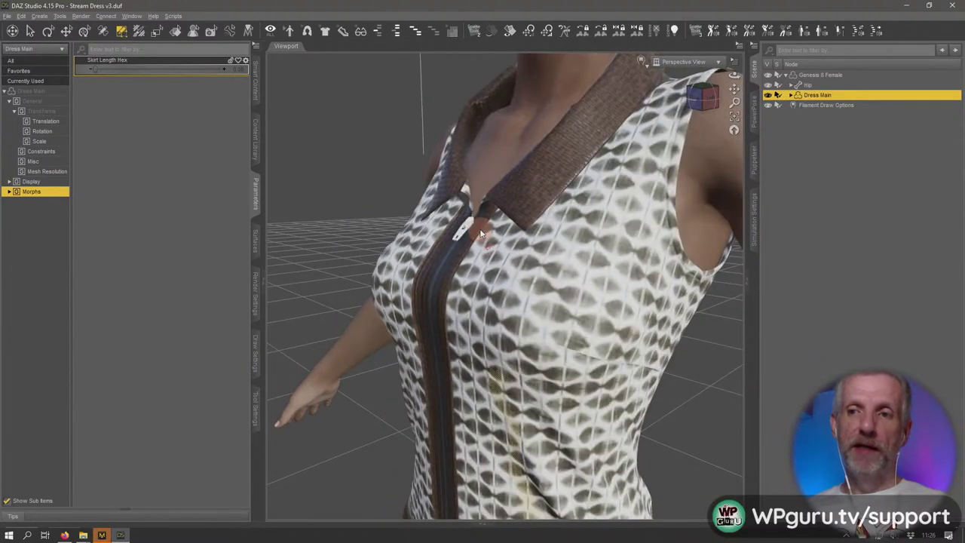
pyautogui.keyDown('alt'); pyautogui.moveTo(488, 288); pyautogui.dragTo(527, 323); pyautogui.keyUp('alt')
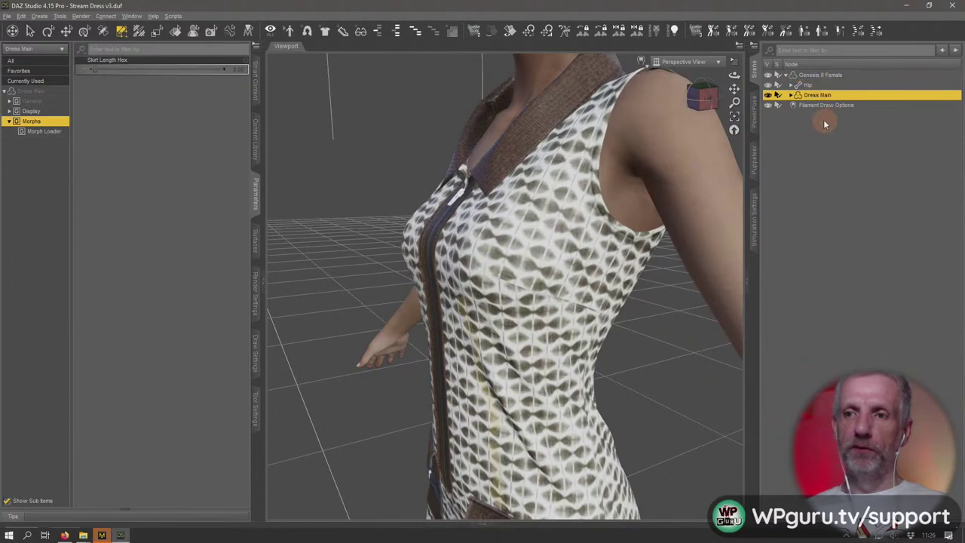
pyautogui.moveTo(813, 97); pyautogui.dragTo(811, 74)
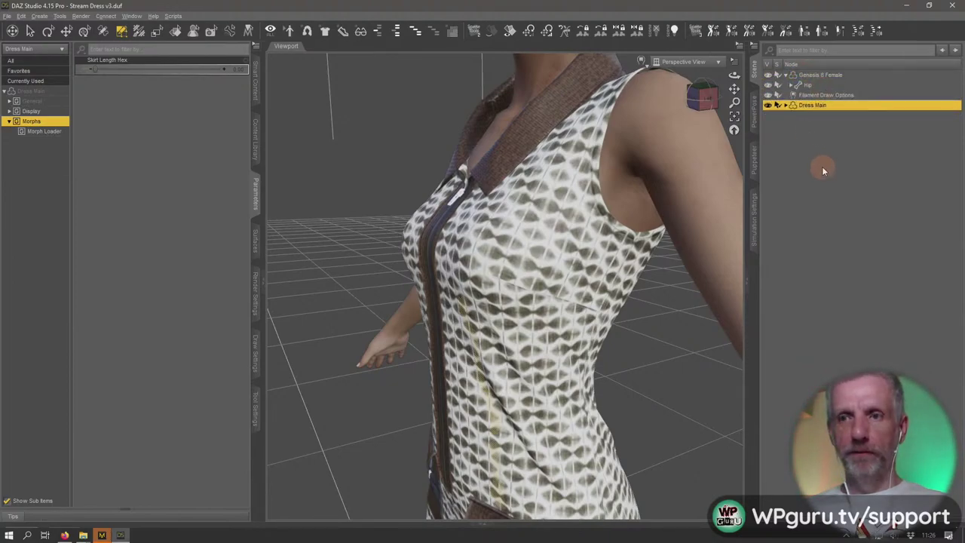
pyautogui.click(786, 75)
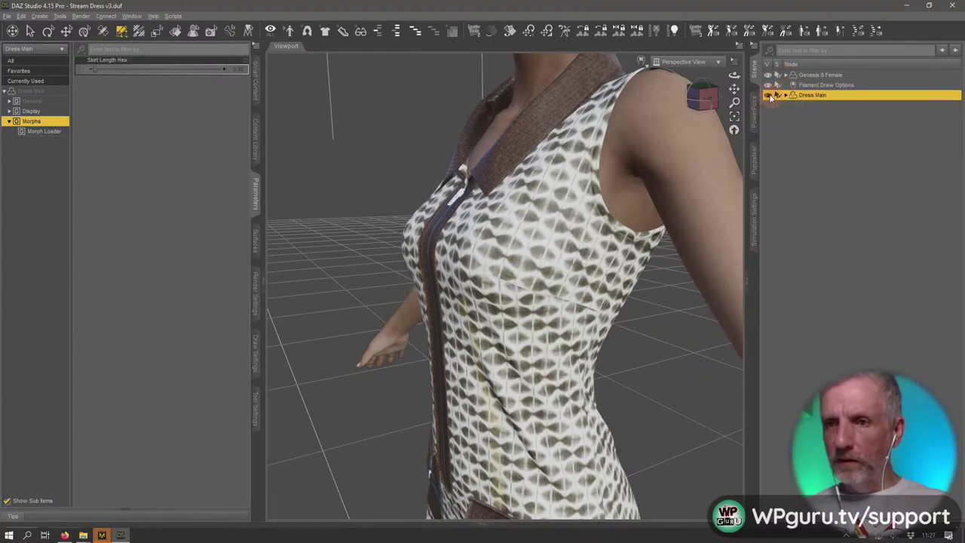
# - Hide Dress Main, select Genesis 8 Female to inspect the bare torso, and show the dress again
pyautogui.click(769, 96)
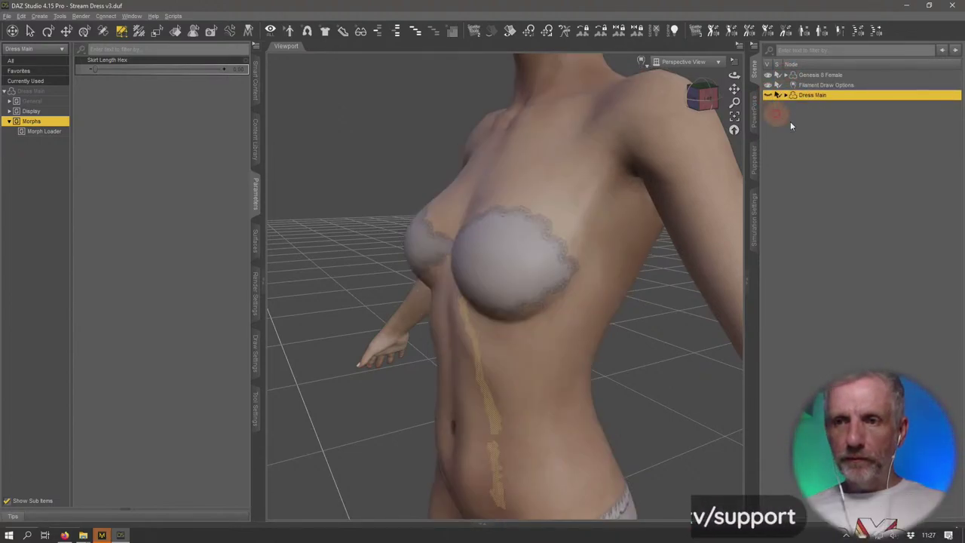
pyautogui.click(831, 75)
pyautogui.moveTo(599, 278); pyautogui.dragTo(517, 257)
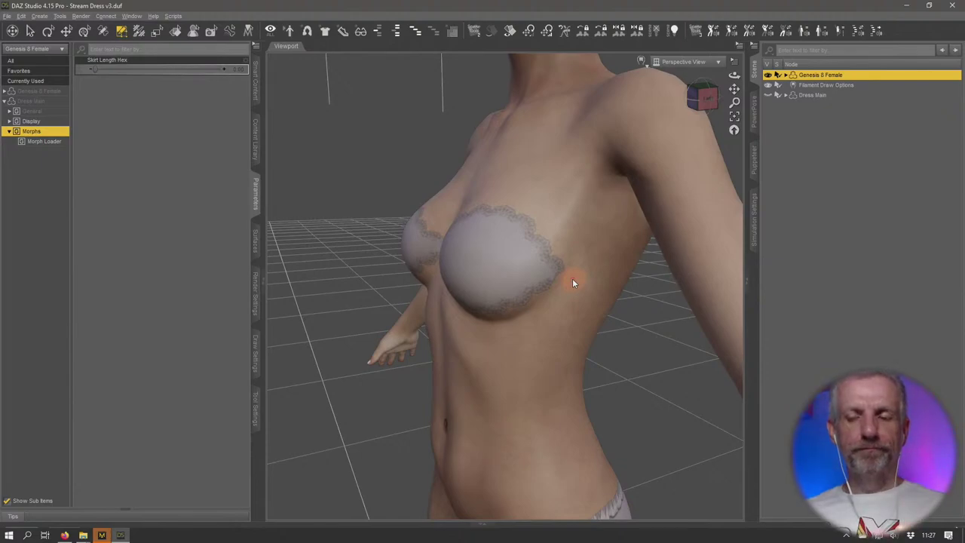
pyautogui.click(769, 96)
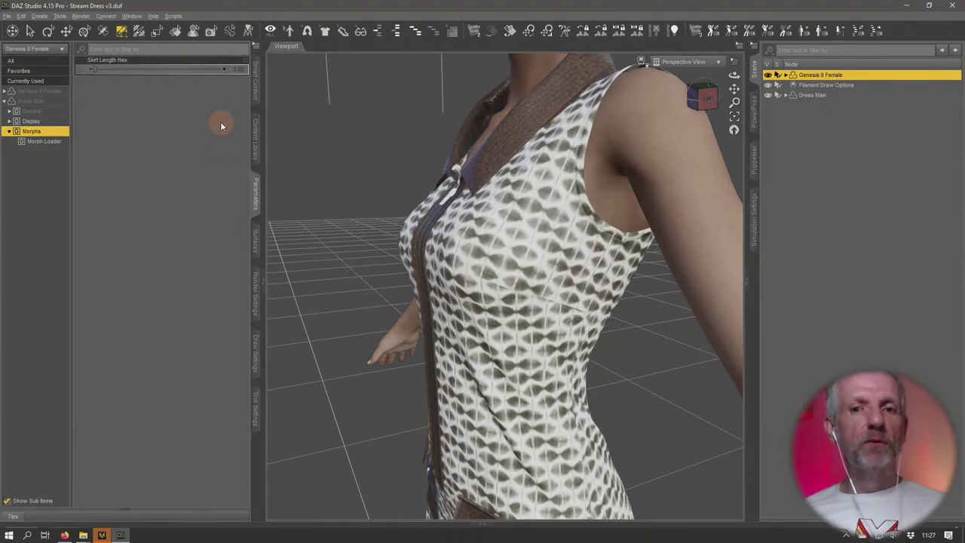
# - Filter the parameters of Genesis 8 Female by the word breast
pyautogui.click(37, 91)
pyautogui.write('f')
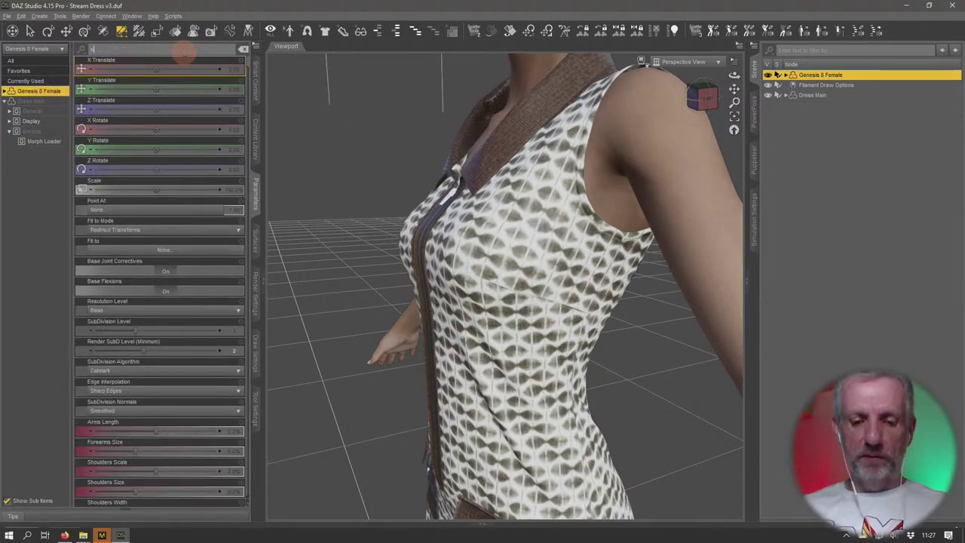
pyautogui.write('reasts')
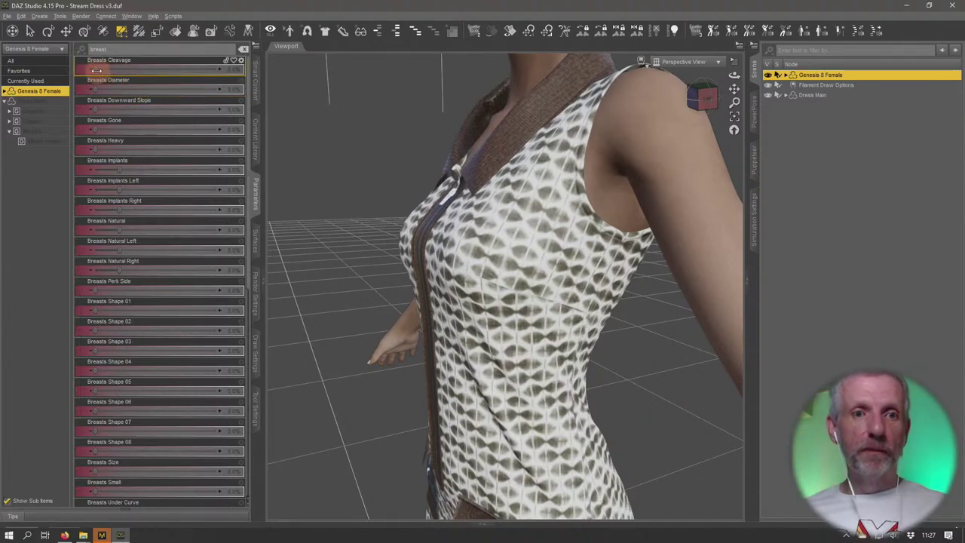
# - Raise Breasts Cleavage to 39.3%, inspect how the dress follows the figure, and return the morph to zero
pyautogui.moveTo(339, 224); pyautogui.dragTo(297, 223)
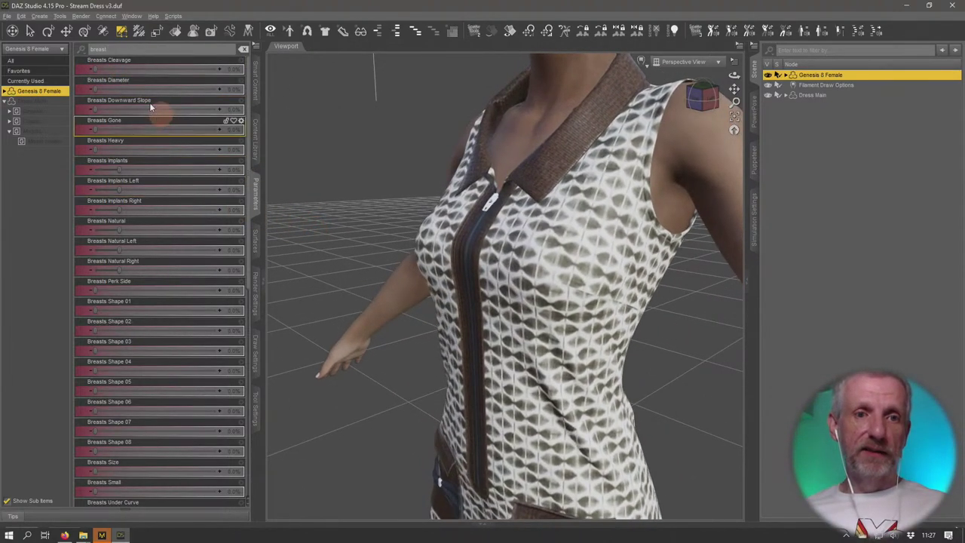
pyautogui.moveTo(95, 67); pyautogui.dragTo(146, 70)
pyautogui.moveTo(408, 255); pyautogui.dragTo(484, 301)
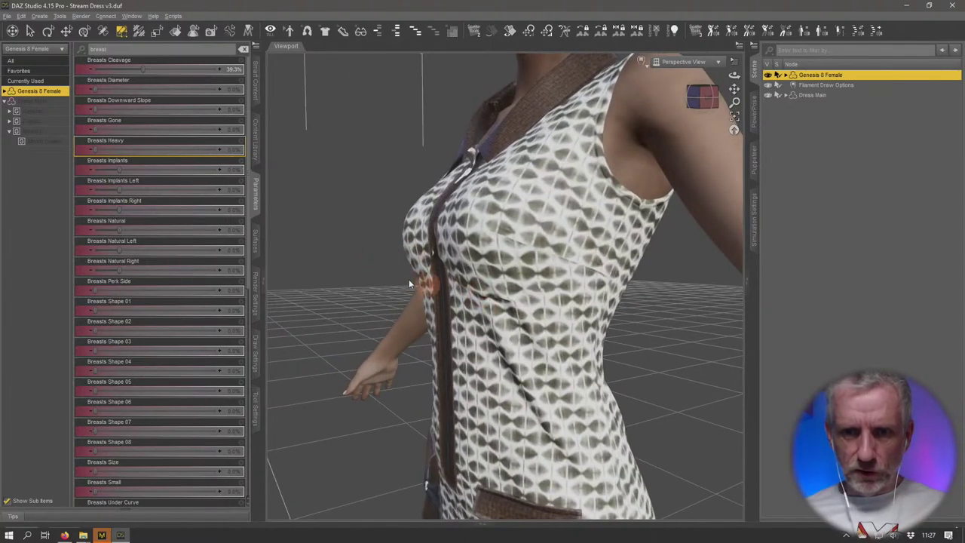
pyautogui.moveTo(409, 284); pyautogui.dragTo(377, 242)
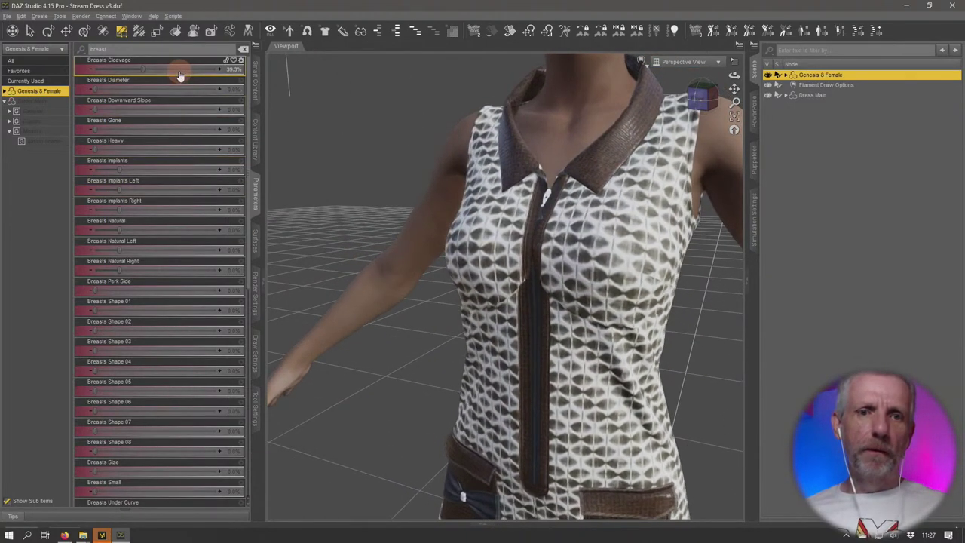
pyautogui.moveTo(180, 75); pyautogui.dragTo(127, 93)
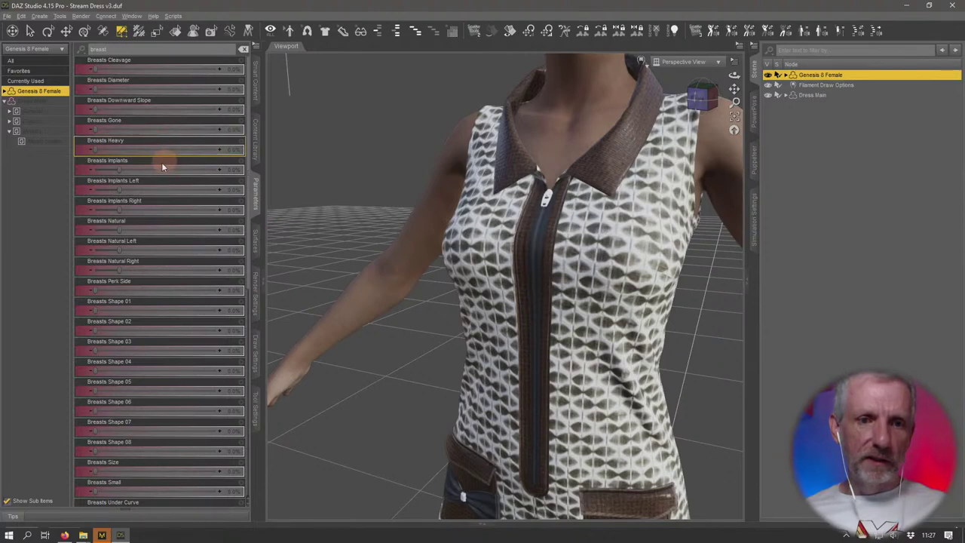
# - Raise Breasts Heavy on Genesis 8 Female to 100% and inspect the dress over the chest from the side
pyautogui.moveTo(96, 150); pyautogui.dragTo(148, 150)
pyautogui.keyDown('alt'); pyautogui.moveTo(406, 285); pyautogui.dragTo(378, 280); pyautogui.keyUp('alt')
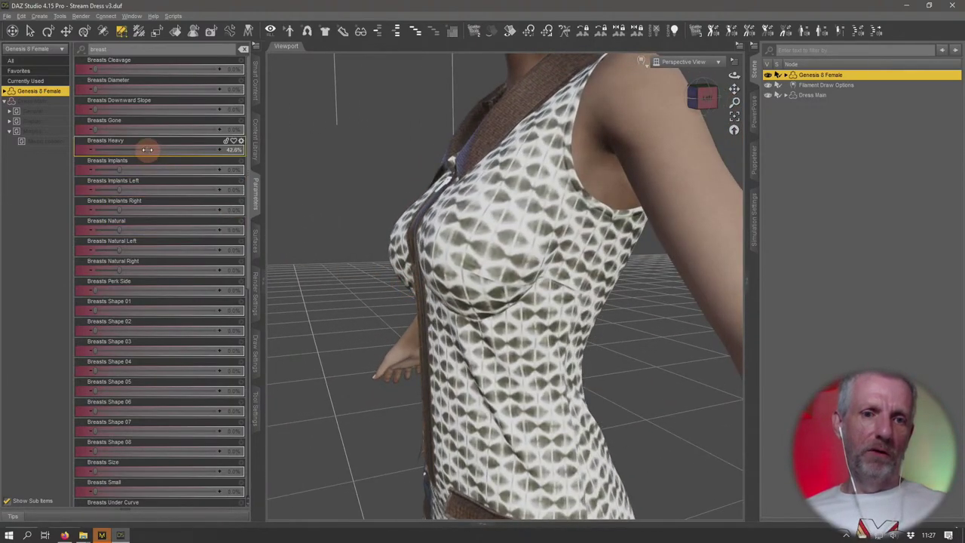
pyautogui.moveTo(147, 150); pyautogui.dragTo(253, 171)
pyautogui.moveTo(301, 198)
pyautogui.keyDown('alt'); pyautogui.mouseDown()
pyautogui.moveTo(370, 249)
pyautogui.moveTo(536, 287)
pyautogui.mouseUp(); pyautogui.keyUp('alt')
pyautogui.keyDown('alt'); pyautogui.moveTo(559, 251); pyautogui.dragTo(724, 144); pyautogui.keyUp('alt')
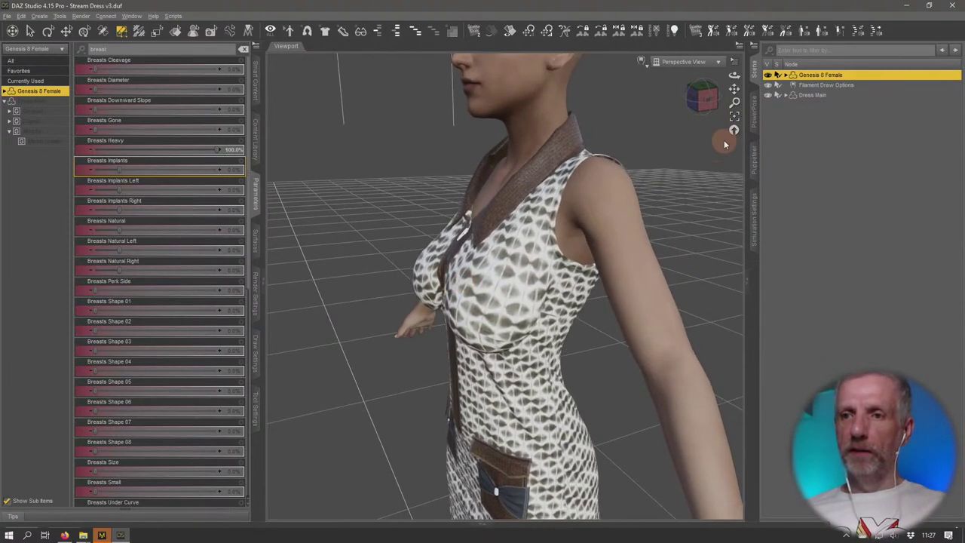
# - Hide Dress Main and inspect the morphed bare figure
pyautogui.click(770, 96)
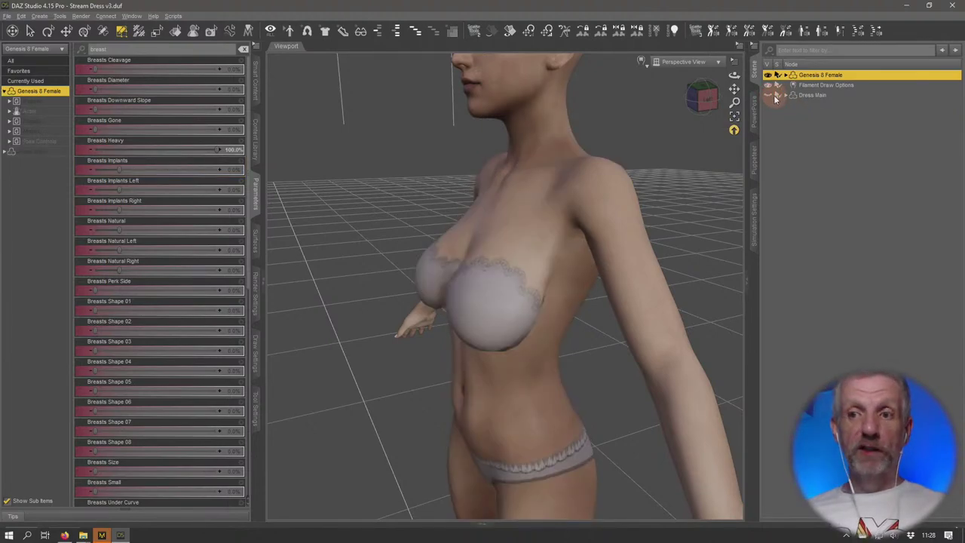
pyautogui.moveTo(696, 194); pyautogui.dragTo(677, 219)
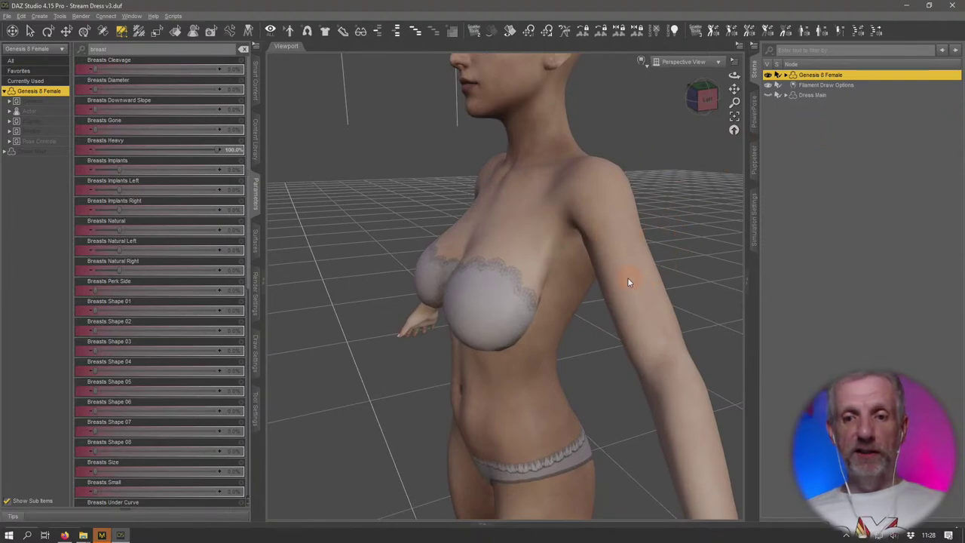
pyautogui.moveTo(630, 282); pyautogui.dragTo(611, 265)
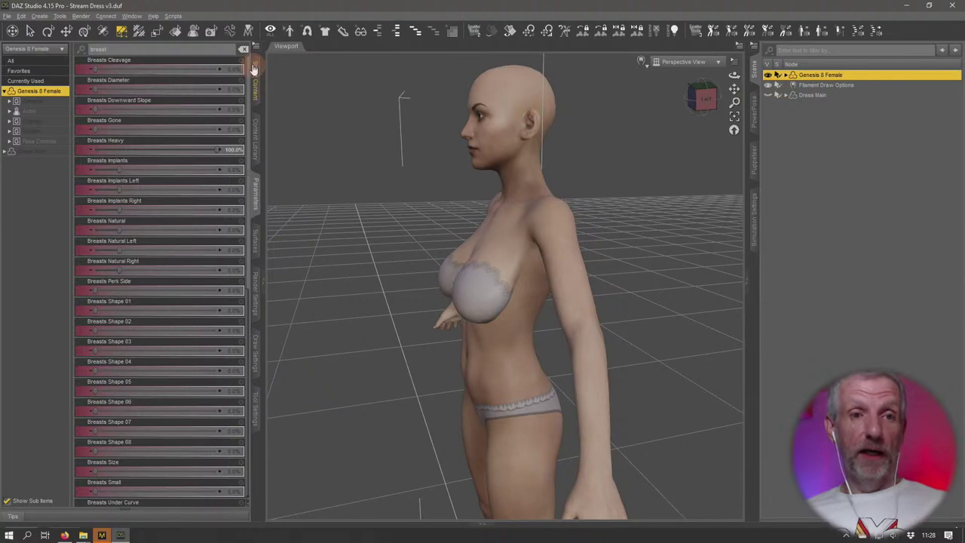
pyautogui.click(6, 16)
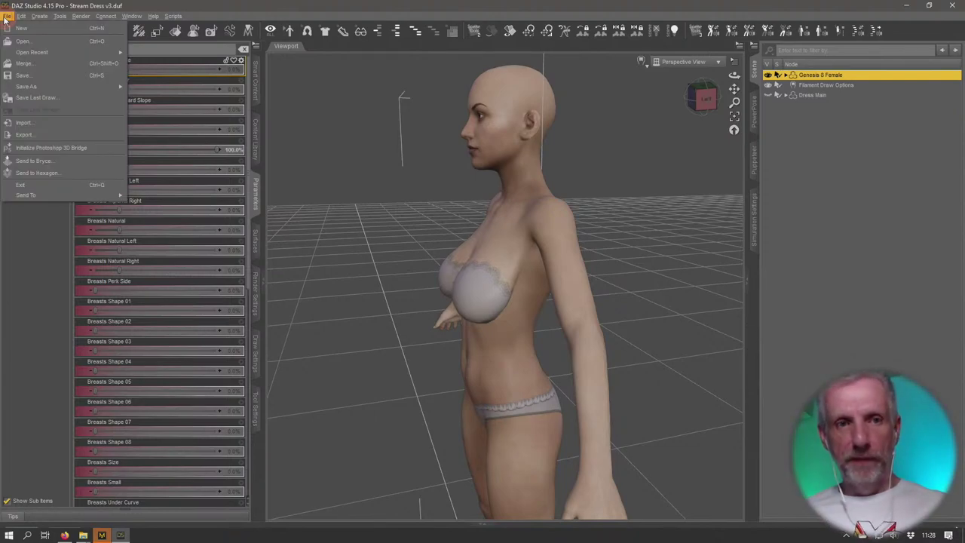
pyautogui.click(64, 135)
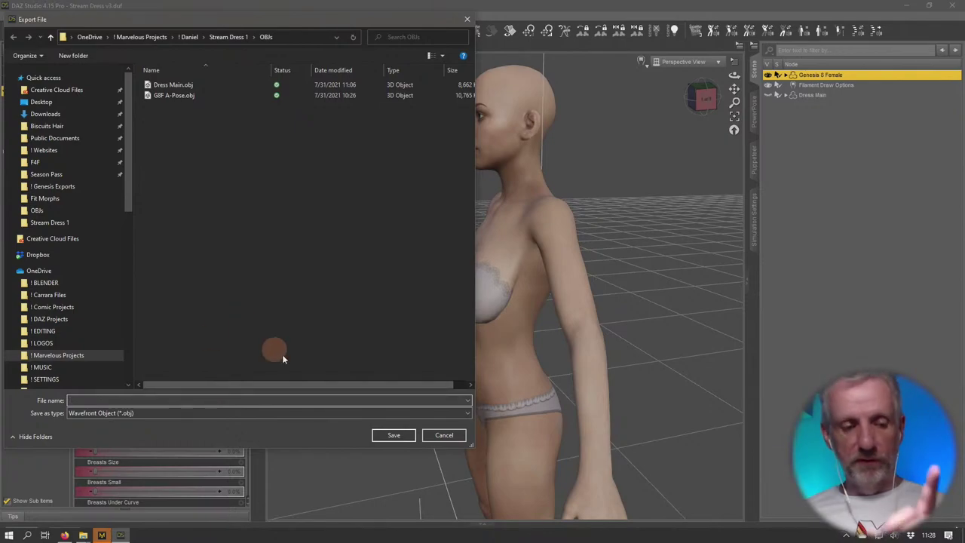
pyautogui.click(444, 435)
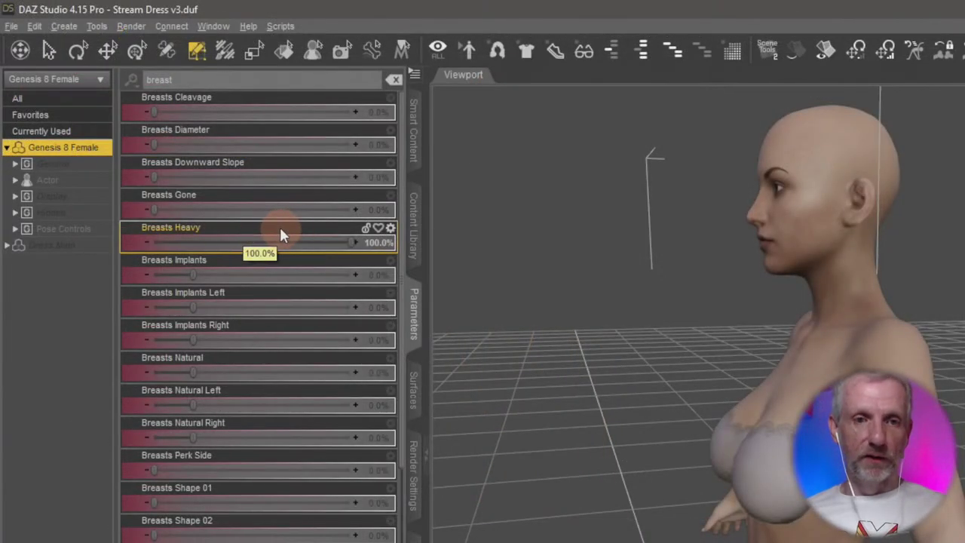
# - Open the parameter settings of Breasts Heavy, copy its internal name PBMBreastsHeavy, and close the settings
pyautogui.click(389, 230)
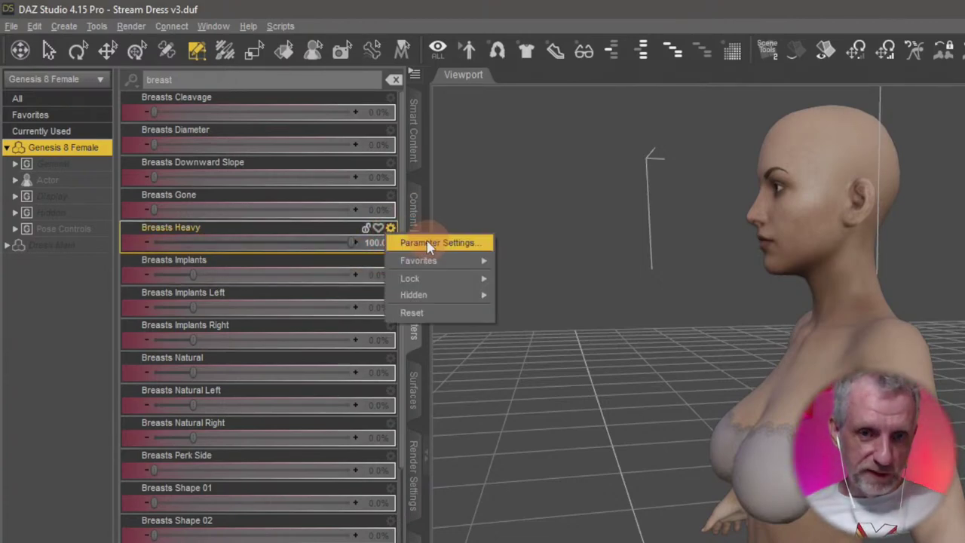
pyautogui.click(427, 244)
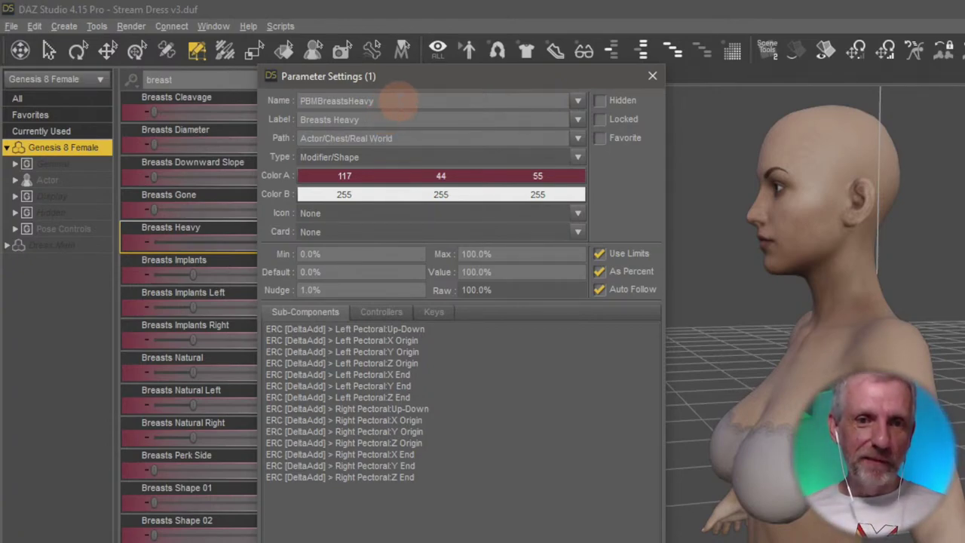
pyautogui.moveTo(396, 100); pyautogui.dragTo(300, 100)
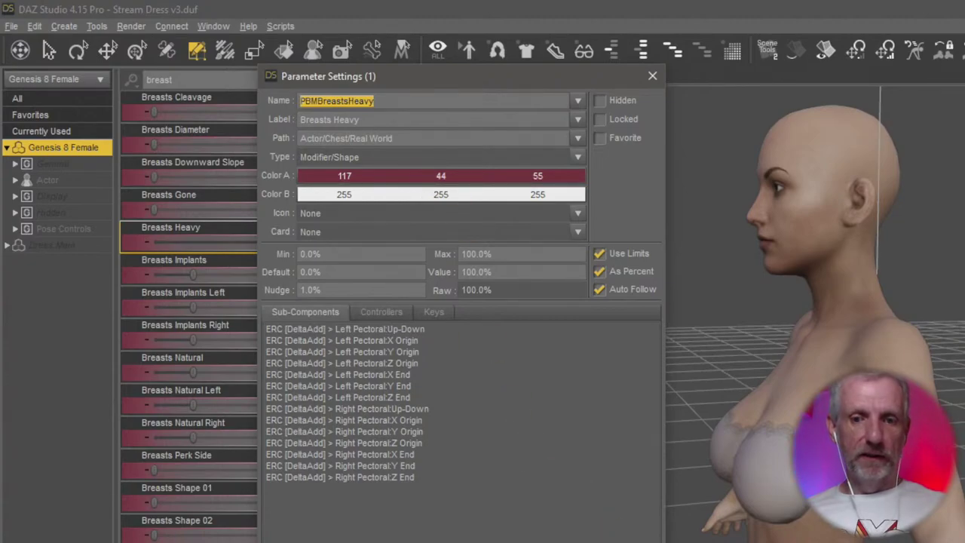
pyautogui.press('Return')
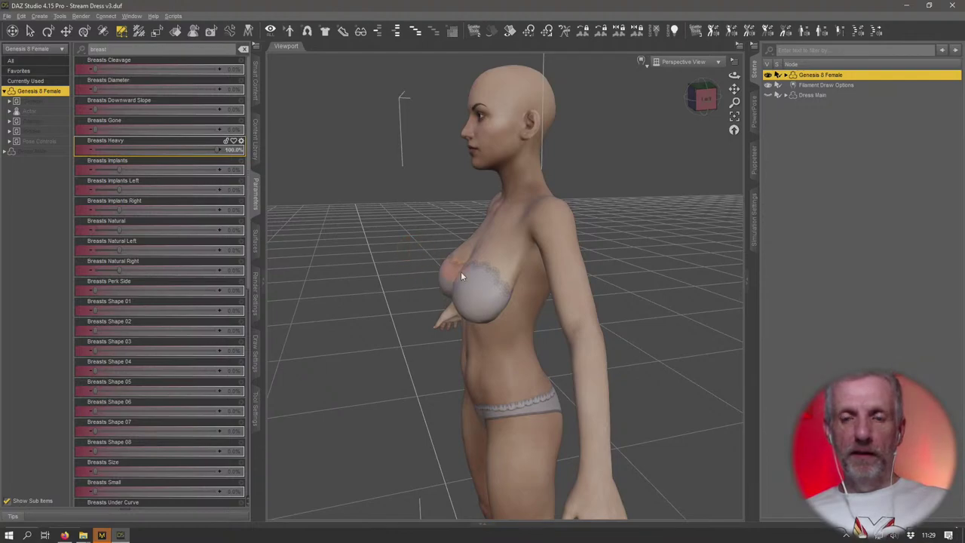
# - Start exporting the scene, create a folder named Fit Morphs inside the OBJs folder, and open it
pyautogui.click(7, 16)
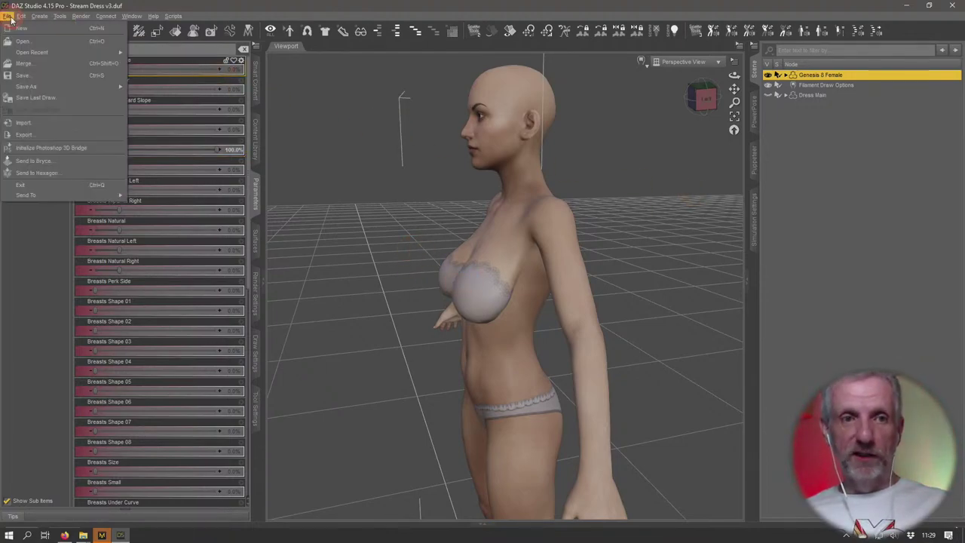
pyautogui.moveTo(75, 88)
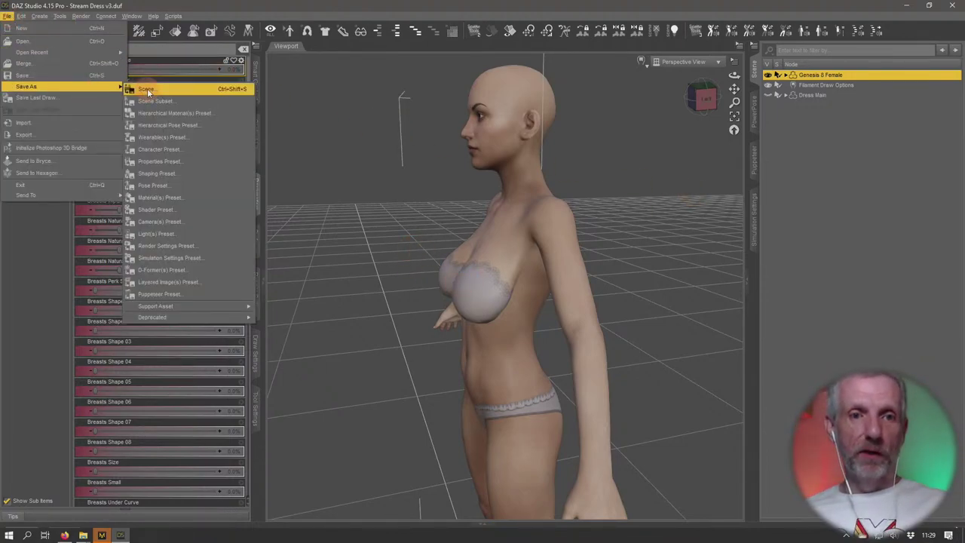
pyautogui.click(108, 134)
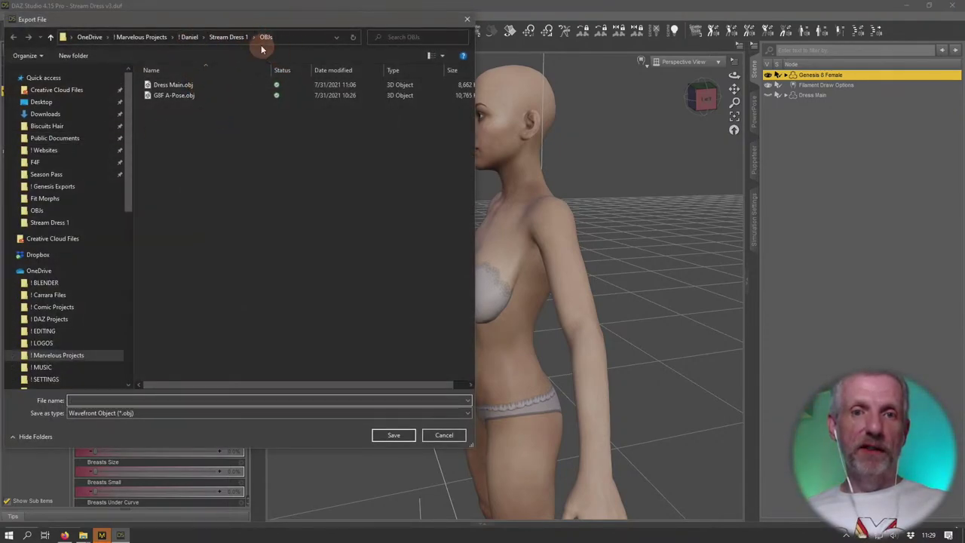
pyautogui.rightClick(202, 141)
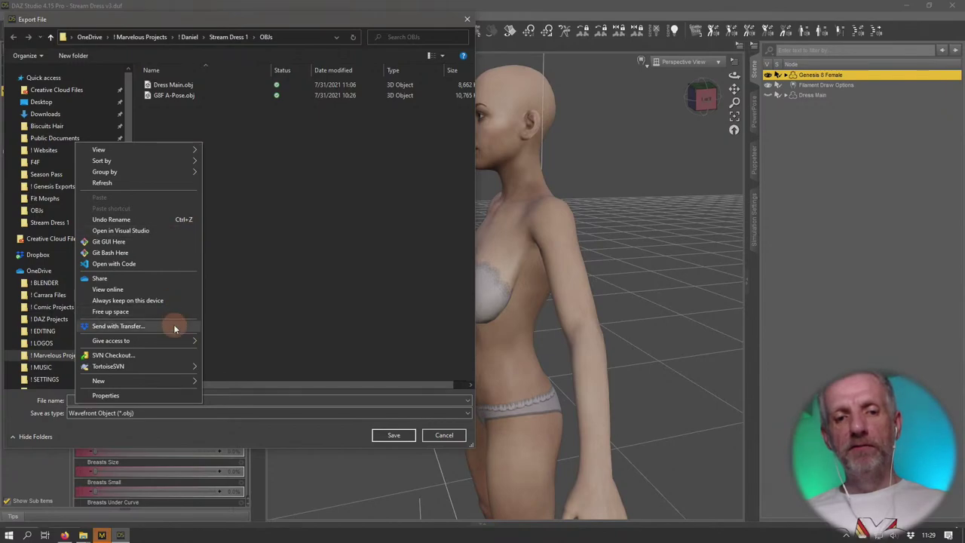
pyautogui.moveTo(182, 381)
pyautogui.click(215, 382)
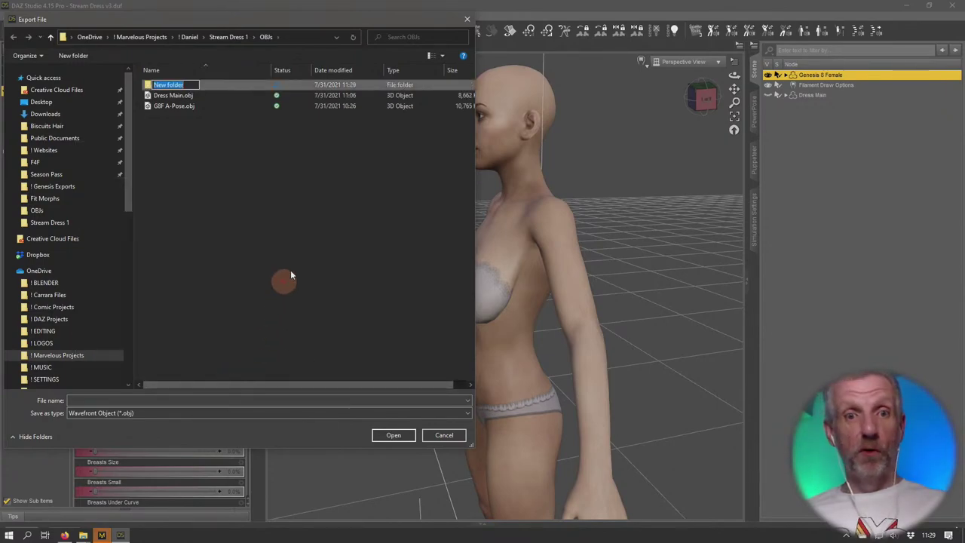
pyautogui.write('Fit M')
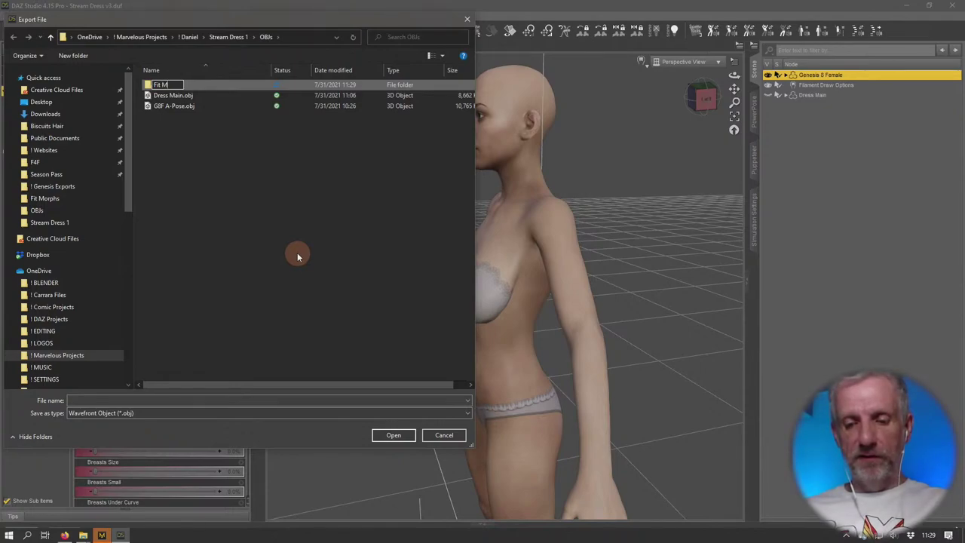
pyautogui.write('orphs')
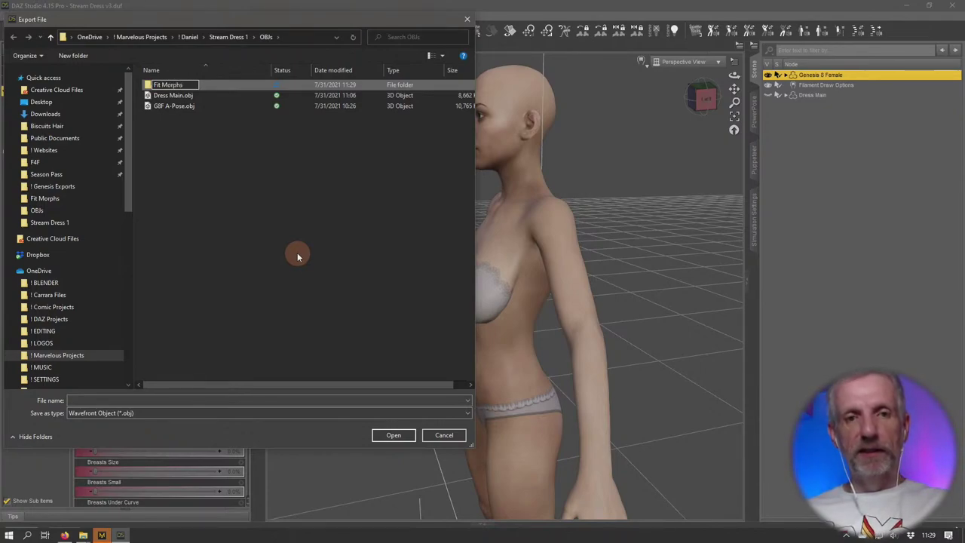
pyautogui.click(297, 253)
pyautogui.doubleClick(190, 86)
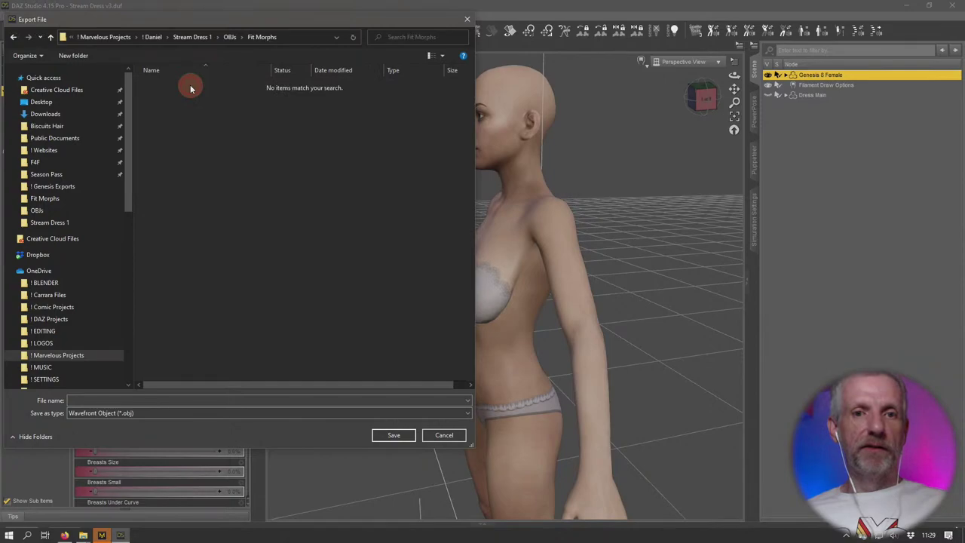
# - Export the morphed figure as a Wavefront Object named PBMBreastsHeavy in the Fit Morphs folder
pyautogui.click(254, 400)
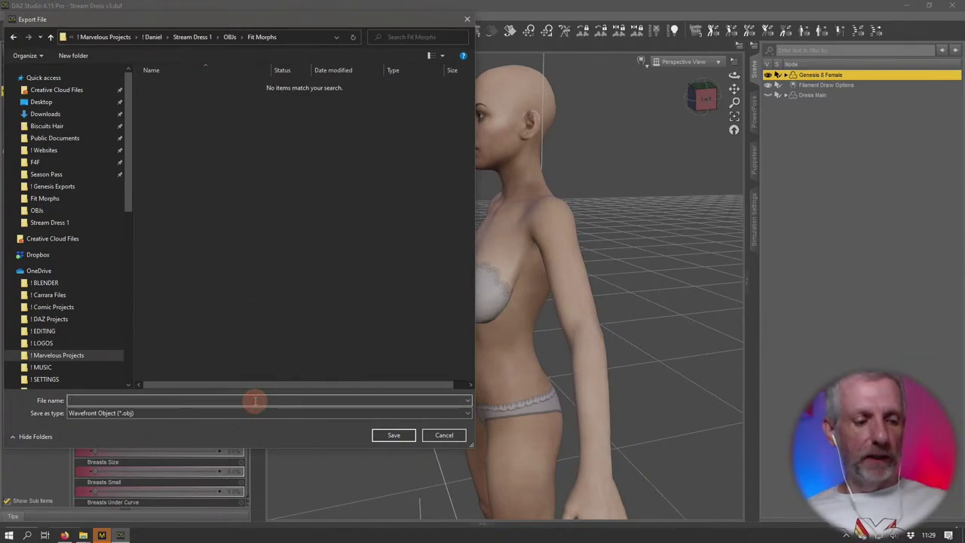
pyautogui.write('FBMBreastsHeavy')
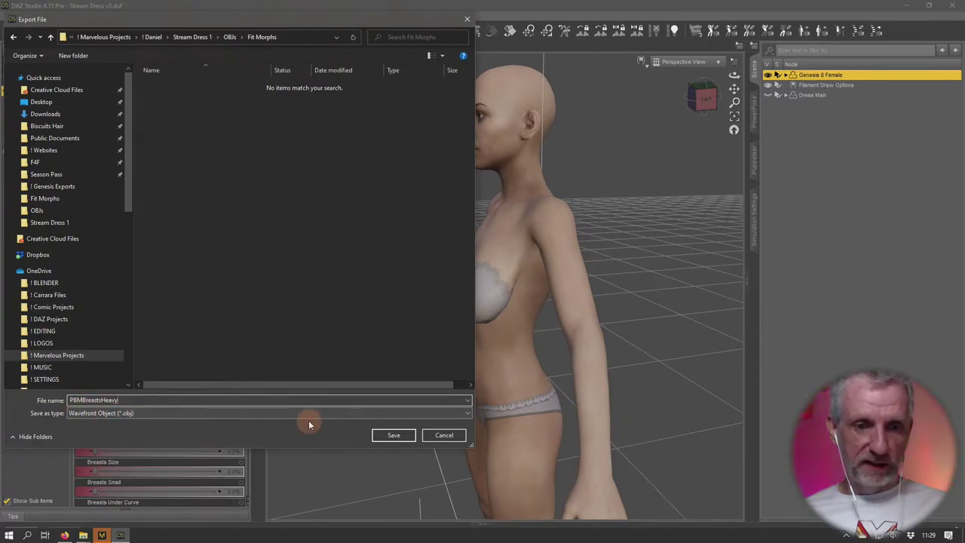
pyautogui.click(392, 435)
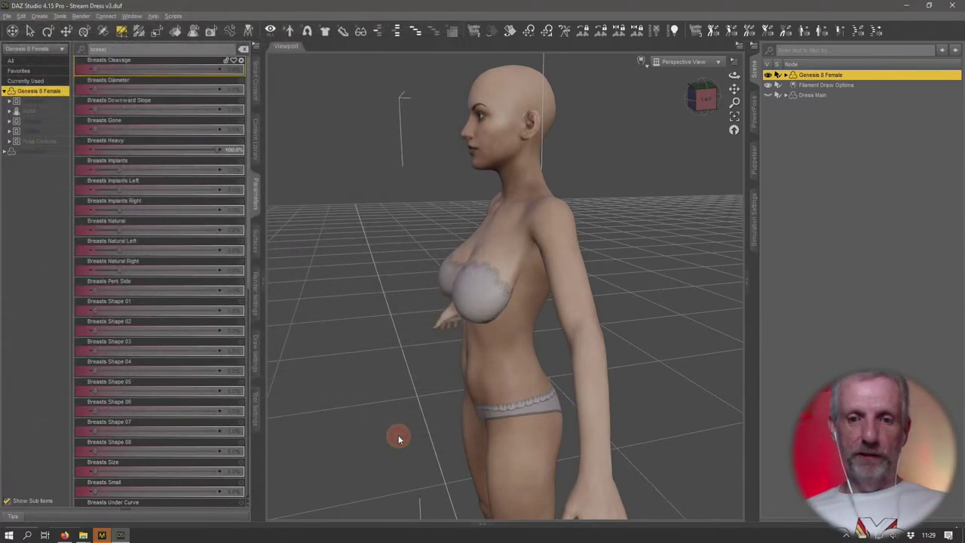
pyautogui.click(193, 261)
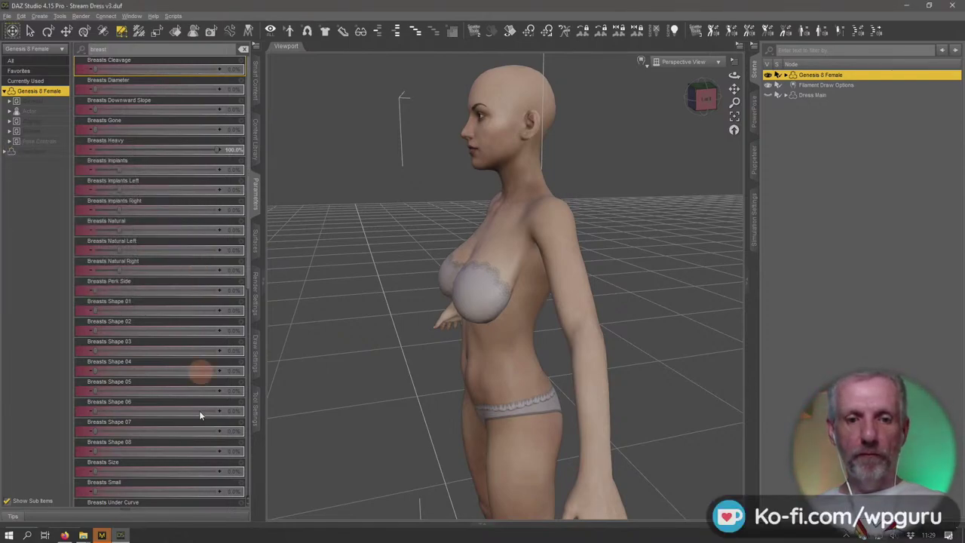
# - Switch to Marvelous Designer, widen the 3D view, and frame the whole avatar wearing the dress
pyautogui.scroll(-1, 199, 410)
pyautogui.click(102, 536)
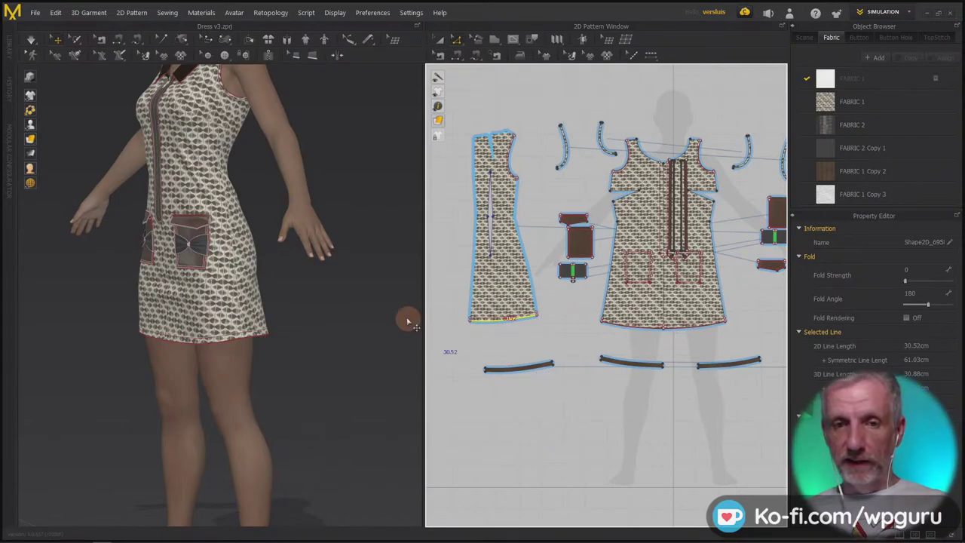
pyautogui.moveTo(291, 259); pyautogui.dragTo(324, 343, button='right')
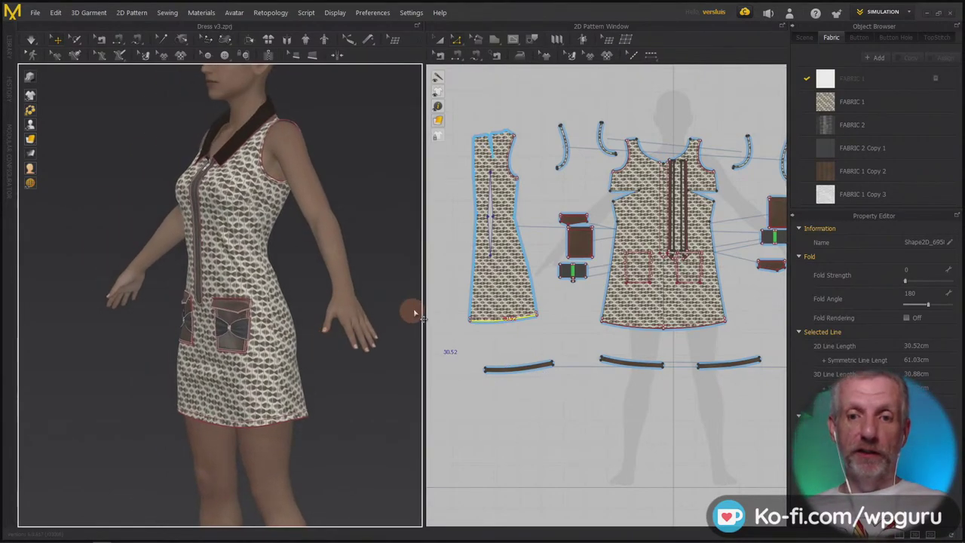
pyautogui.moveTo(424, 309); pyautogui.dragTo(605, 309)
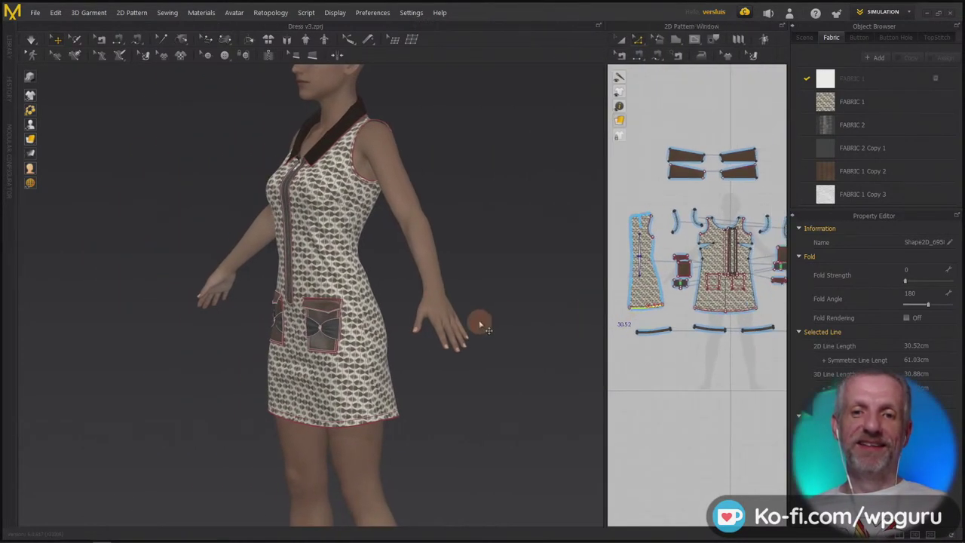
pyautogui.moveTo(475, 344); pyautogui.dragTo(463, 322, button='right')
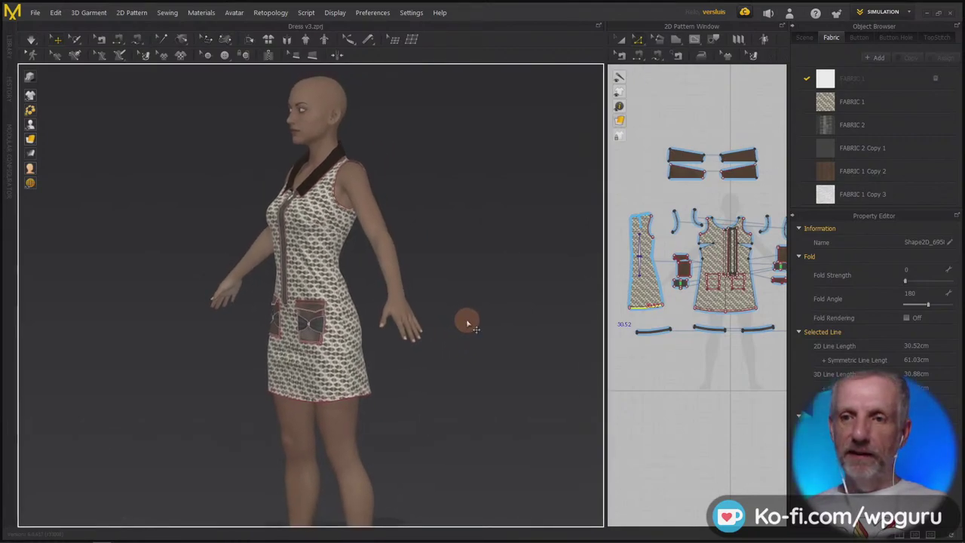
# - Import PBMBreastsHeavy.obj from the Fit Morphs folder as an added OBJ up to its import settings
pyautogui.click(35, 14)
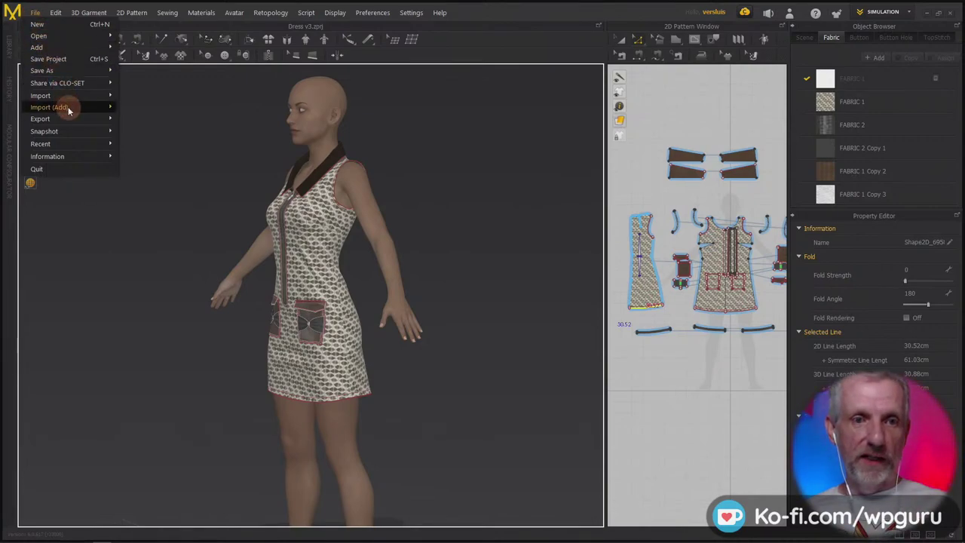
pyautogui.moveTo(68, 110)
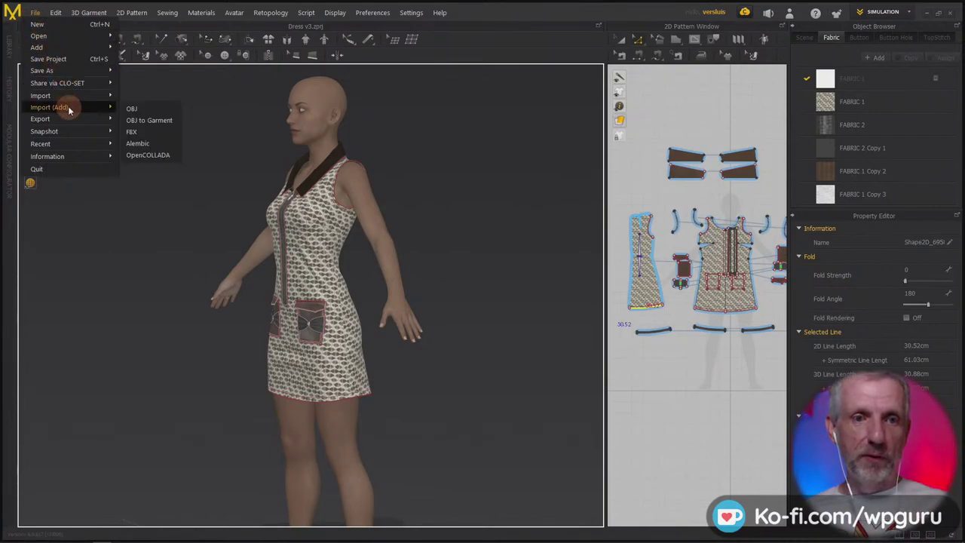
pyautogui.click(161, 107)
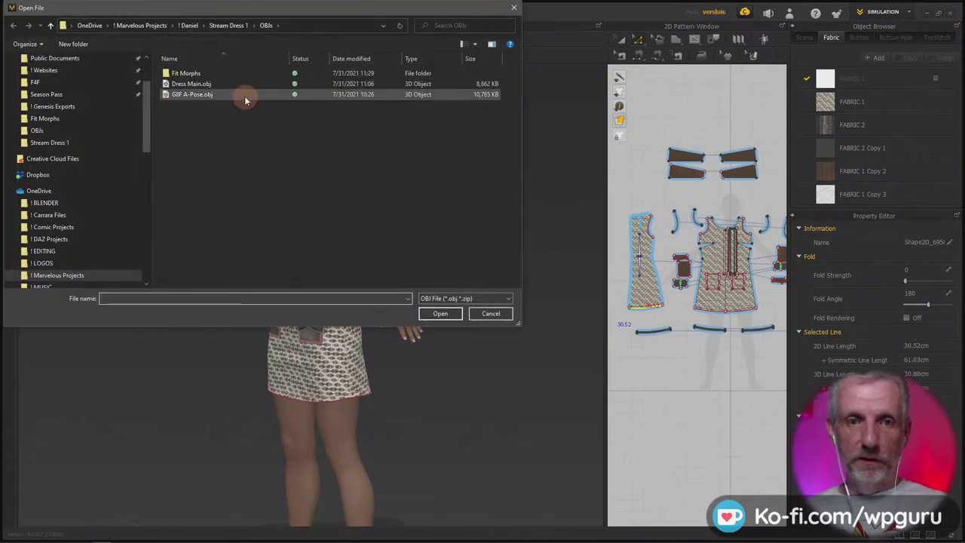
pyautogui.doubleClick(186, 73)
pyautogui.click(198, 73)
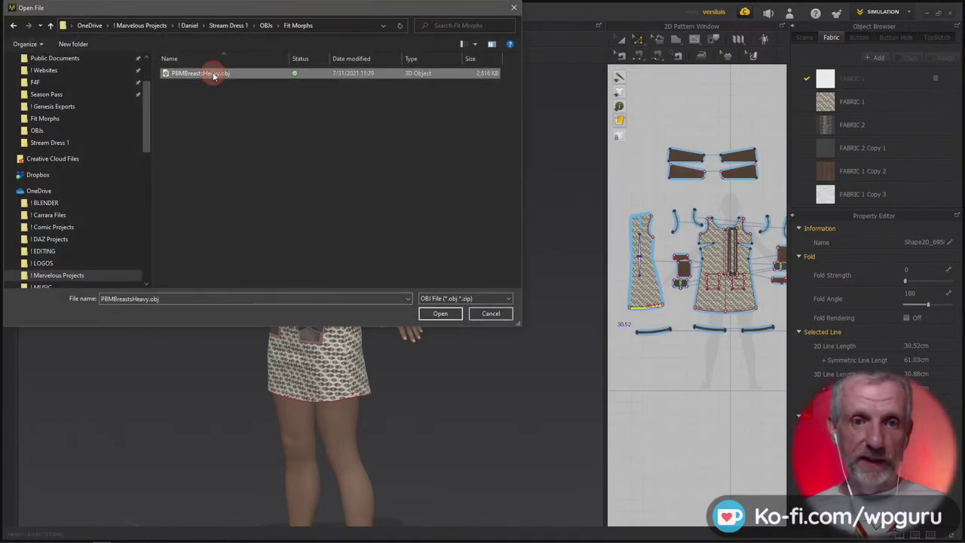
pyautogui.click(440, 312)
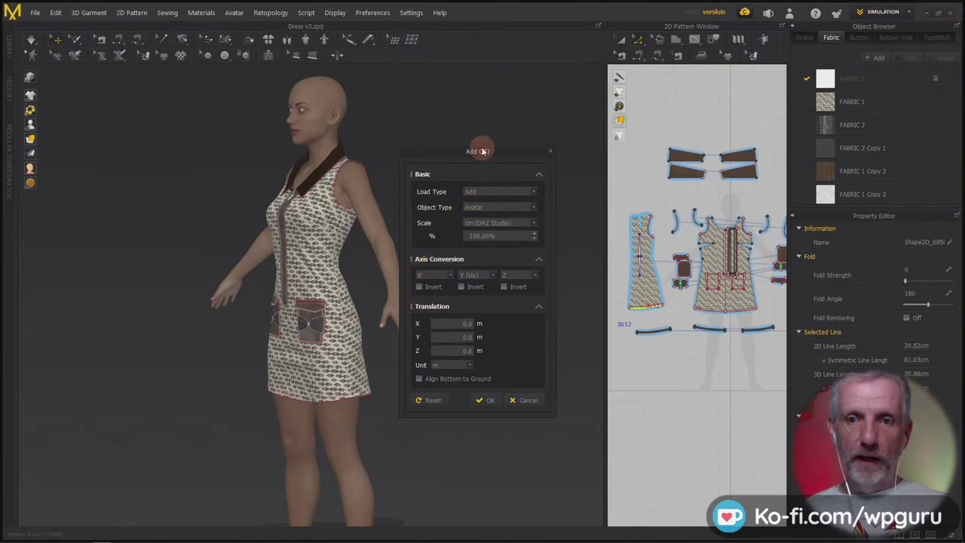
# - Try to load the imported OBJ with its object type set to Morph Target
pyautogui.moveTo(479, 152); pyautogui.dragTo(155, 42)
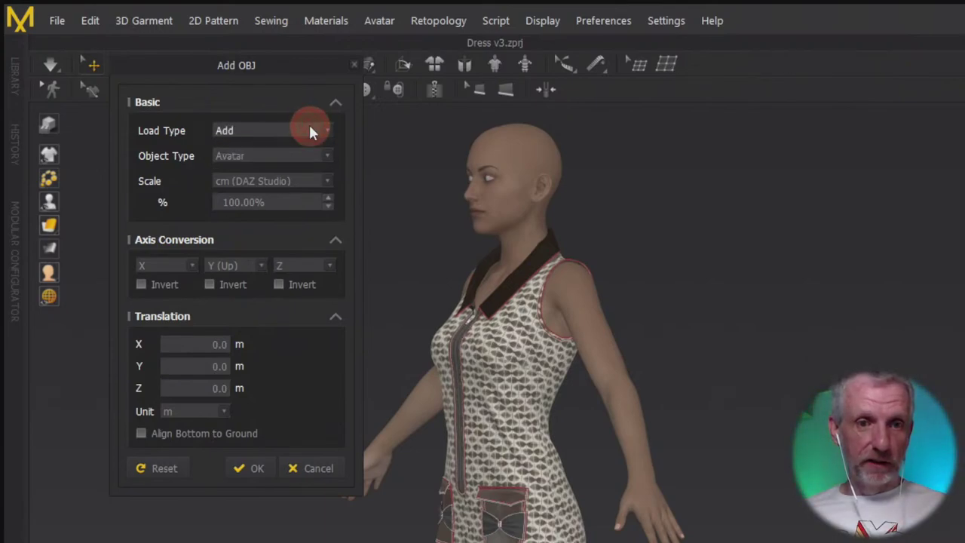
pyautogui.click(290, 156)
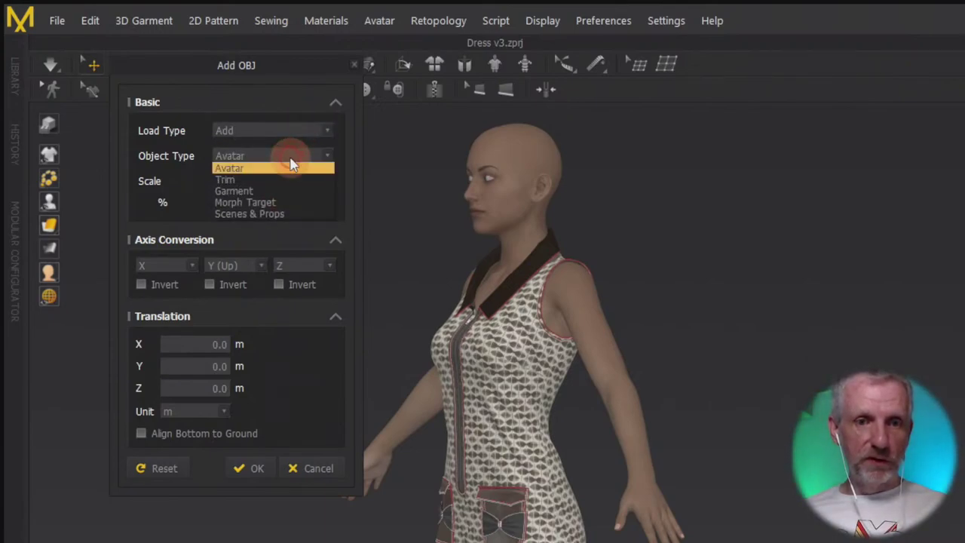
pyautogui.click(287, 204)
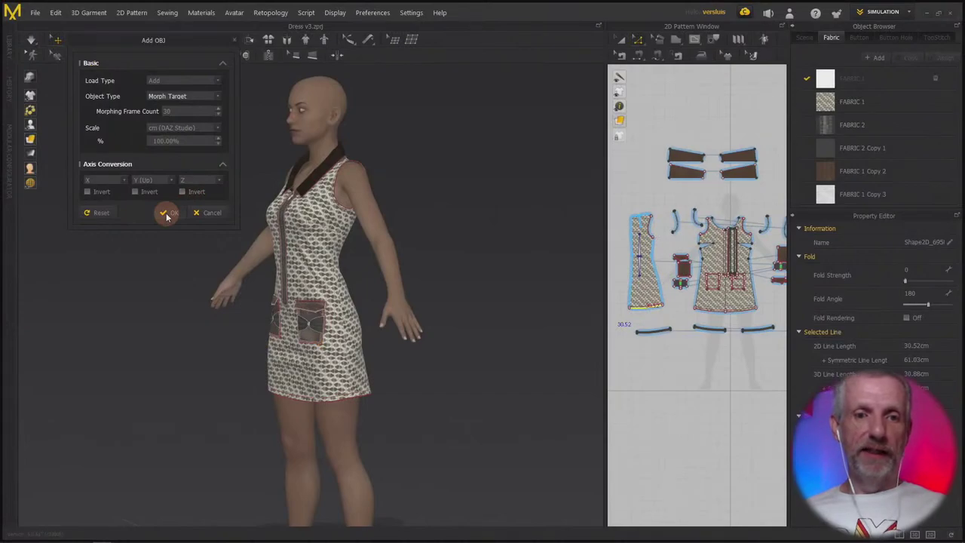
pyautogui.click(167, 214)
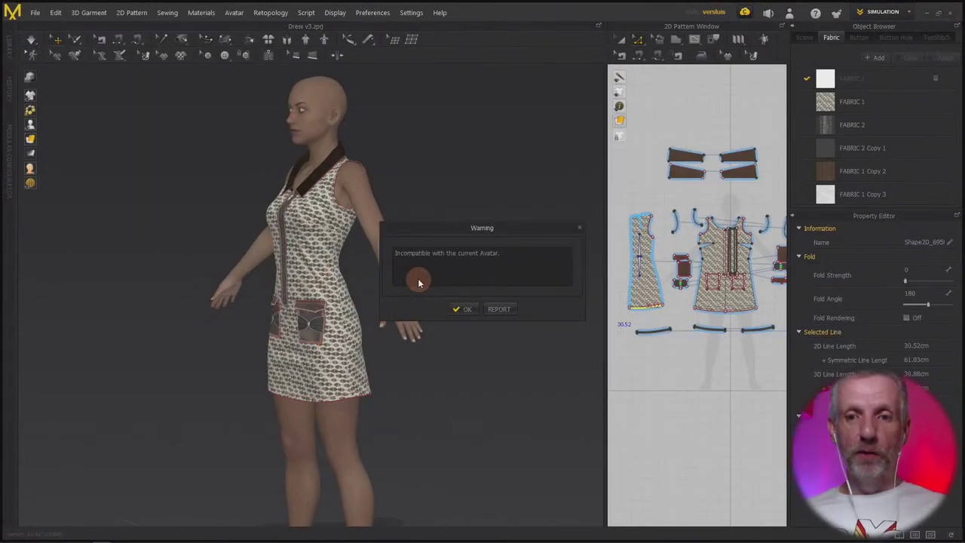
pyautogui.click(468, 309)
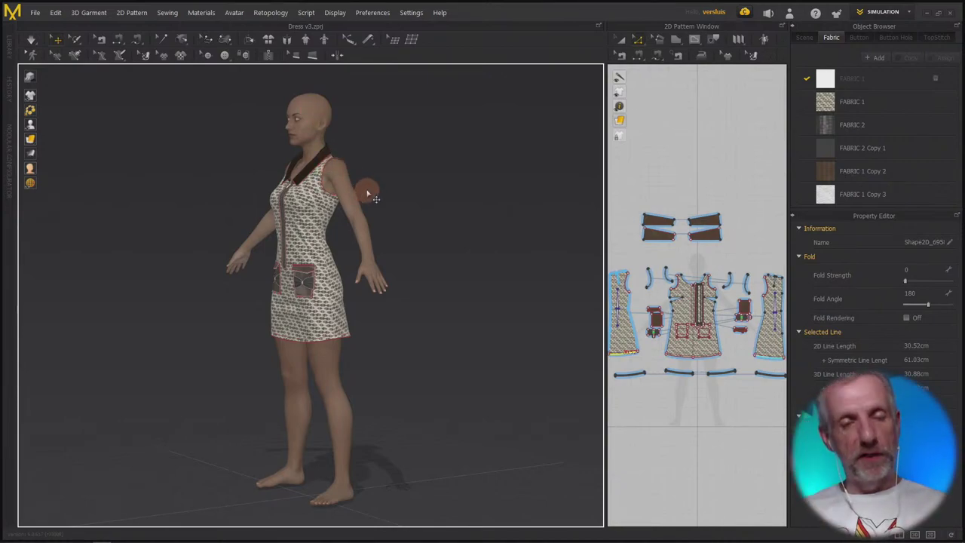
# - Switch to DAZ Studio and export the figure again, replacing PBMBreastsHeavy.obj in Fit Morphs with Ignore Invisible Nodes enabled
pyautogui.hotkey('alt', 'Tab')
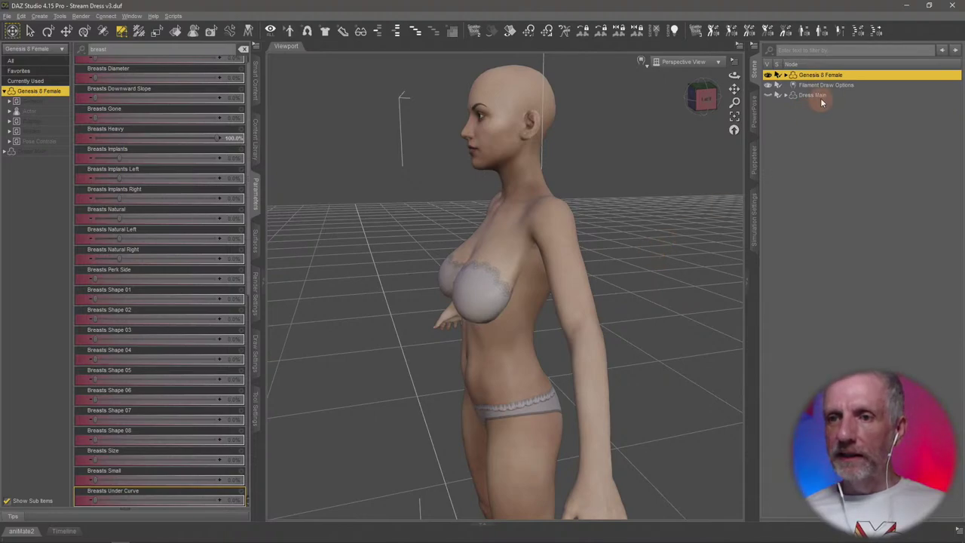
pyautogui.click(8, 16)
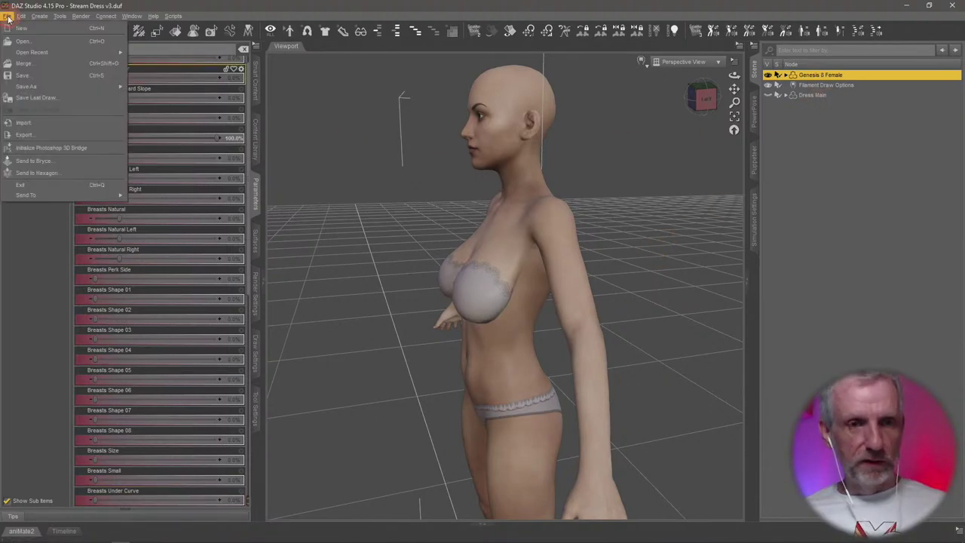
pyautogui.click(87, 134)
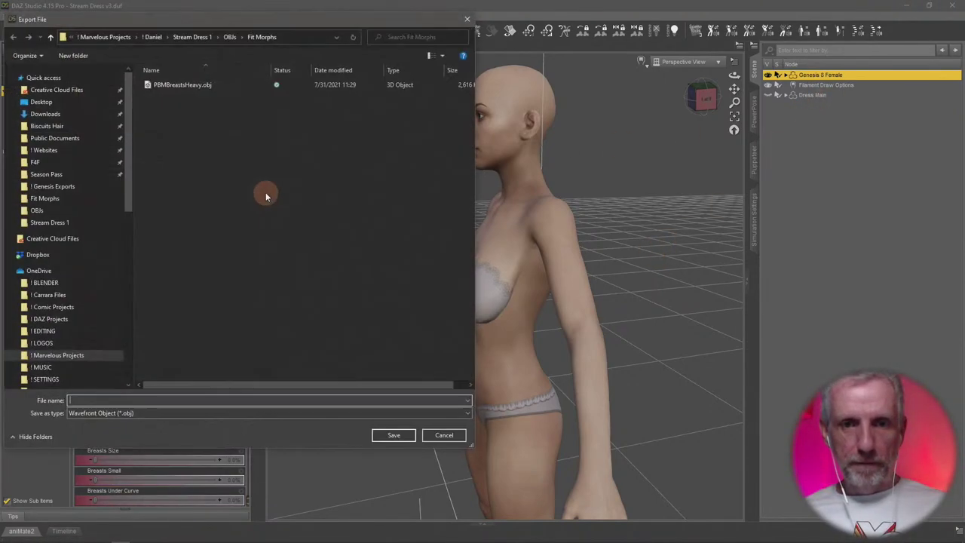
pyautogui.click(192, 88)
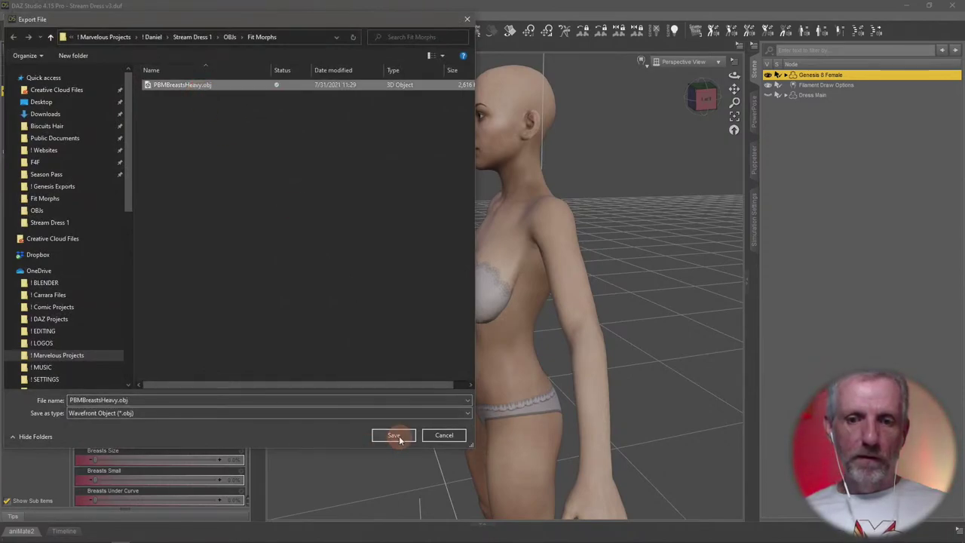
pyautogui.click(394, 436)
pyautogui.click(441, 280)
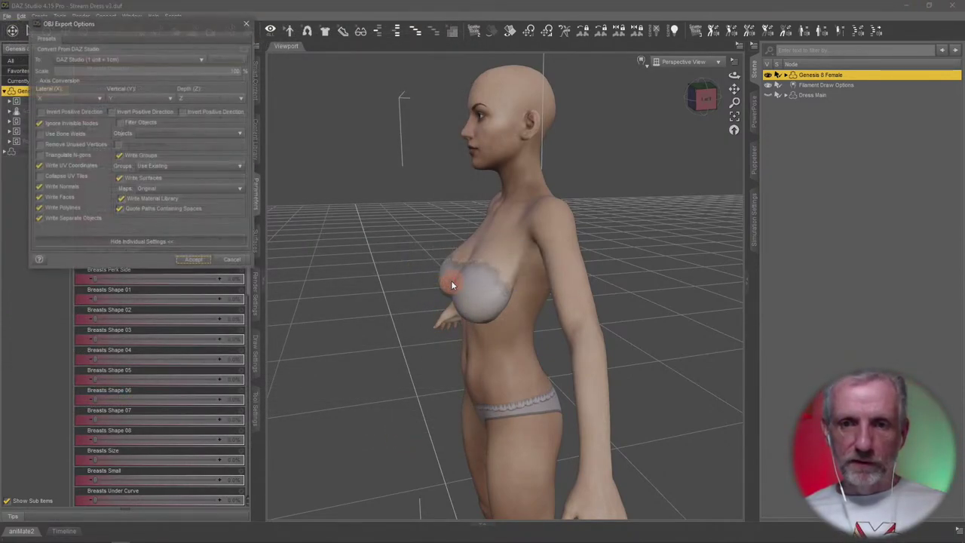
pyautogui.click(79, 124)
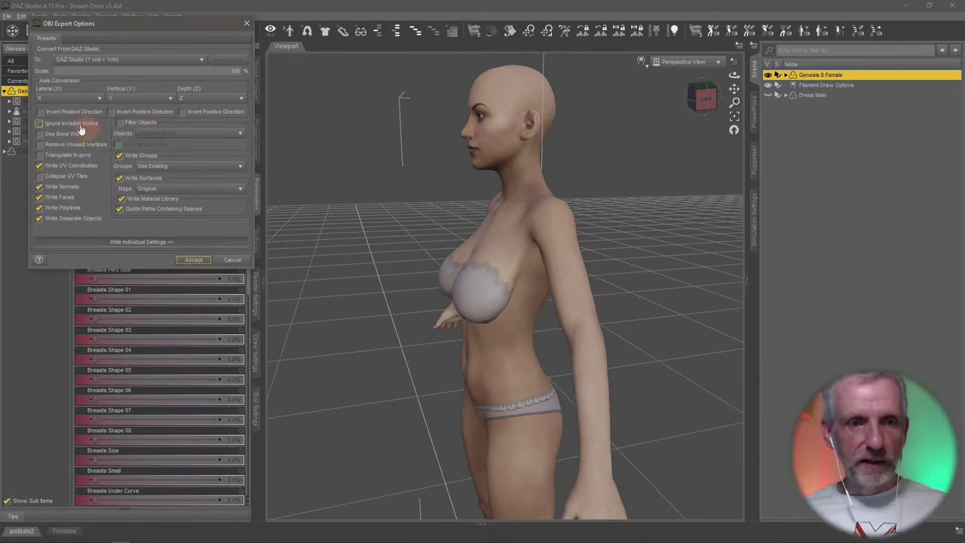
pyautogui.click(80, 125)
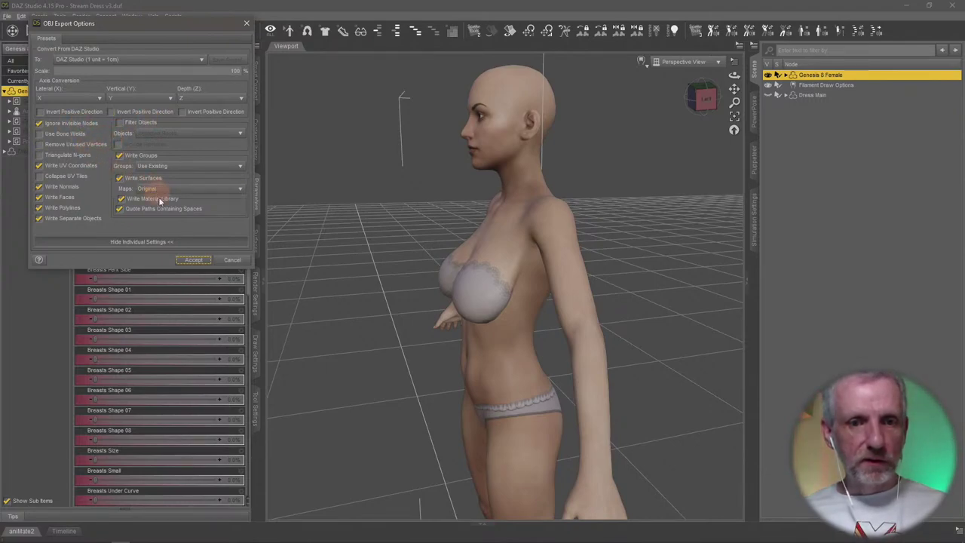
pyautogui.click(194, 260)
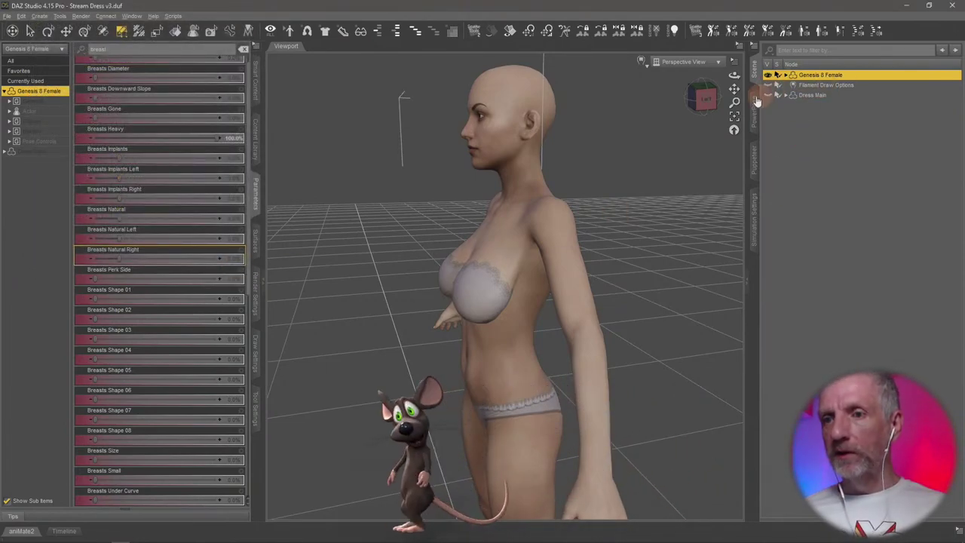
# - Export the figure without the Filament Draw Options node, overwriting PBMBreastsHeavy.obj in the Fit Morphs folder
pyautogui.click(7, 16)
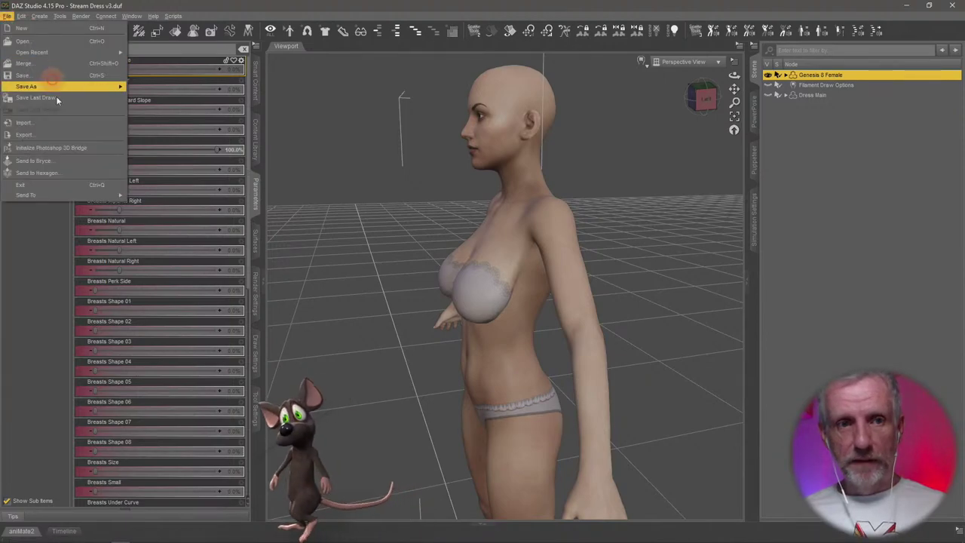
pyautogui.click(102, 133)
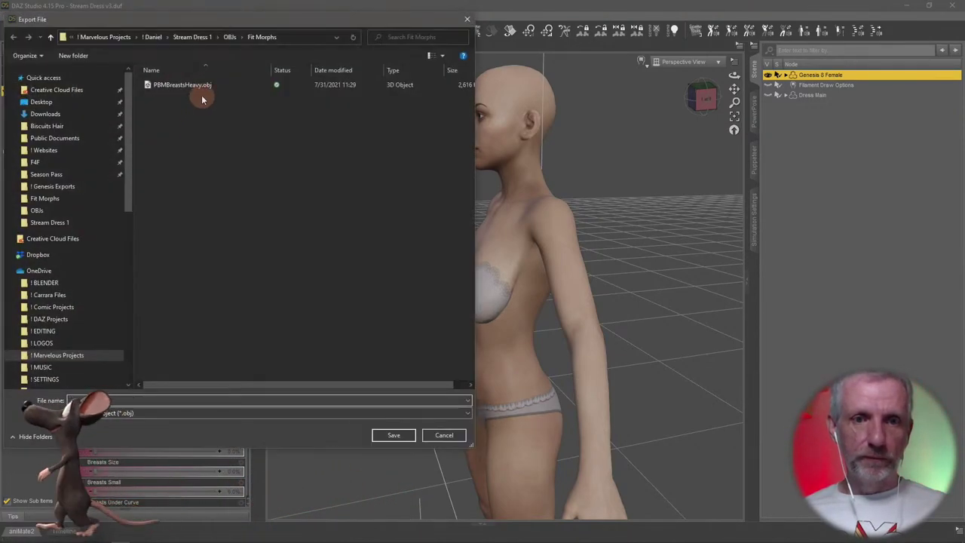
pyautogui.click(205, 86)
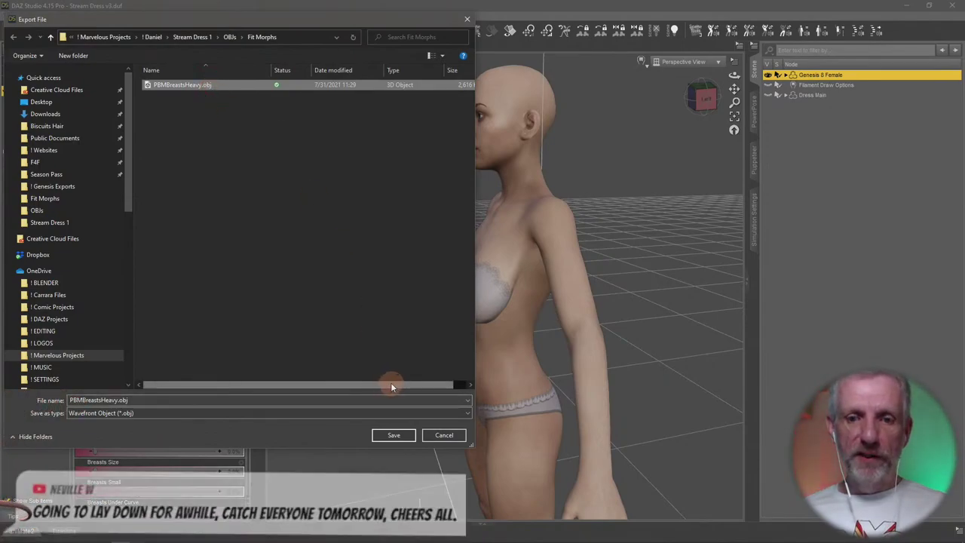
pyautogui.click(400, 435)
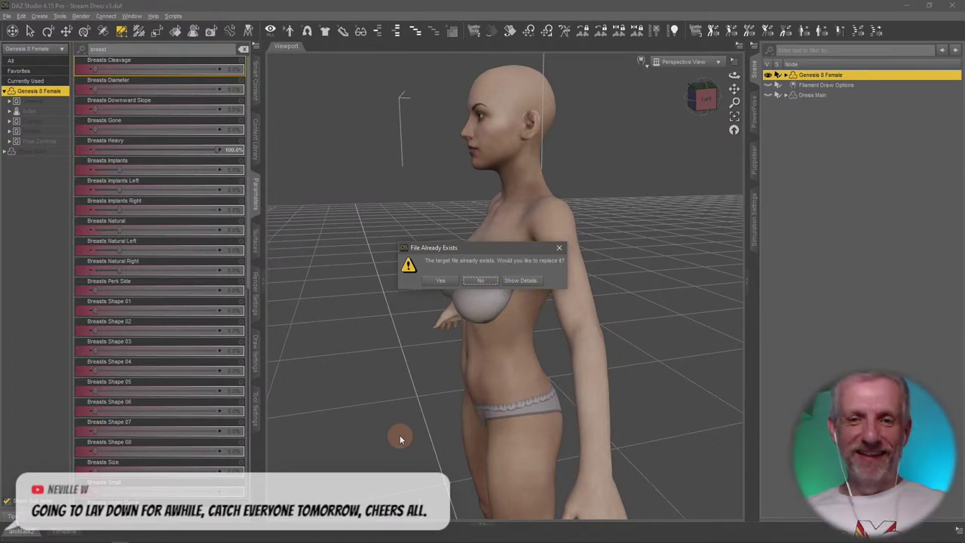
pyautogui.click(441, 281)
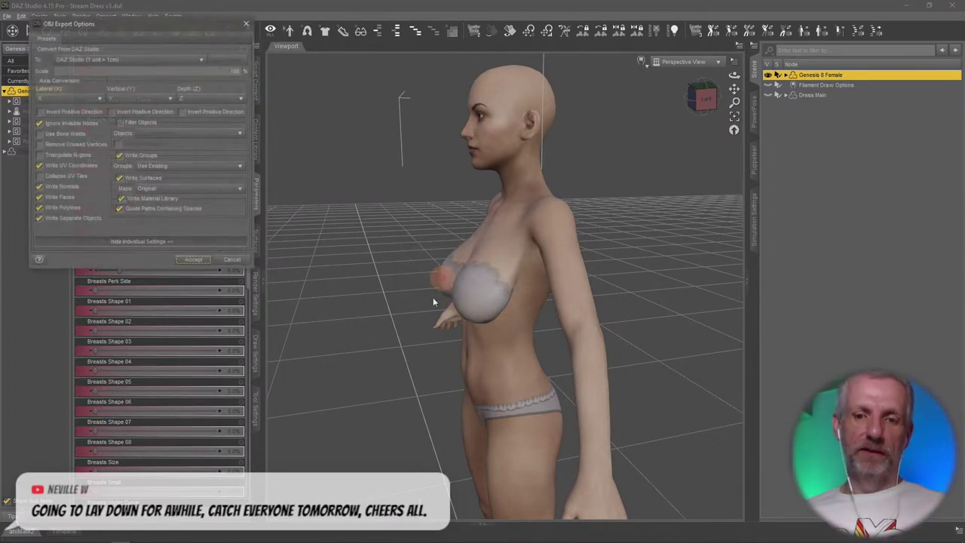
pyautogui.click(200, 263)
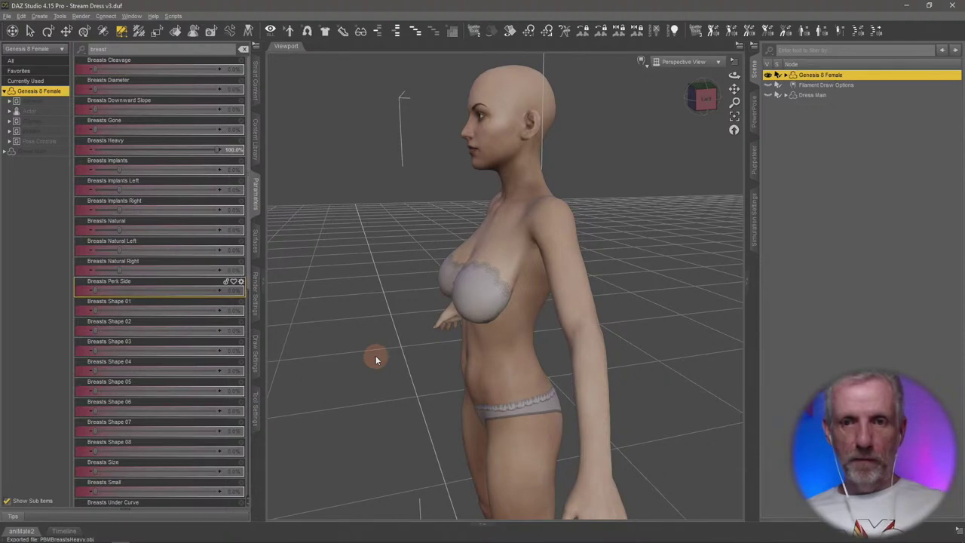
# - Switch to Marvelous Designer and try to add the re-exported PBMBreastsHeavy.obj as a Morph Target
pyautogui.hotkey('alt', 'Tab')
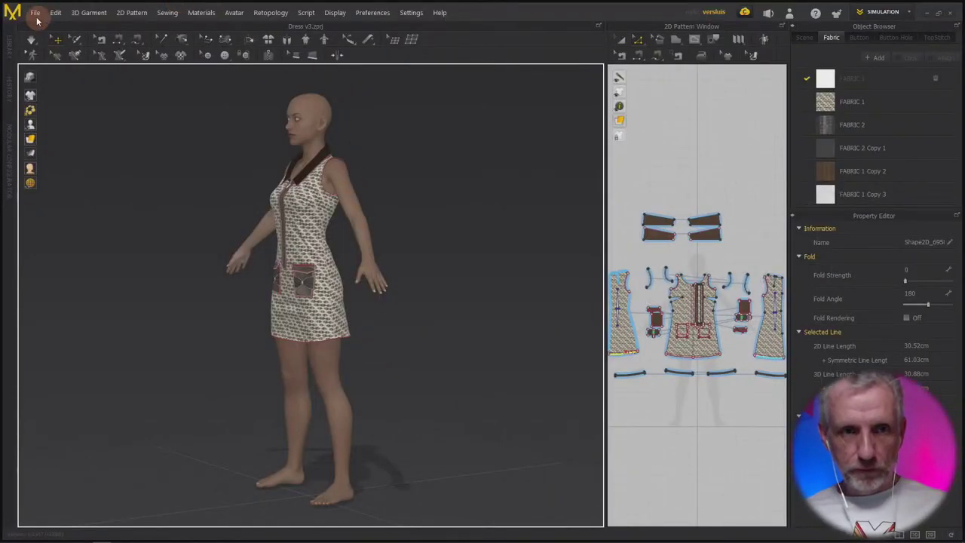
pyautogui.click(36, 13)
pyautogui.moveTo(68, 107)
pyautogui.click(165, 110)
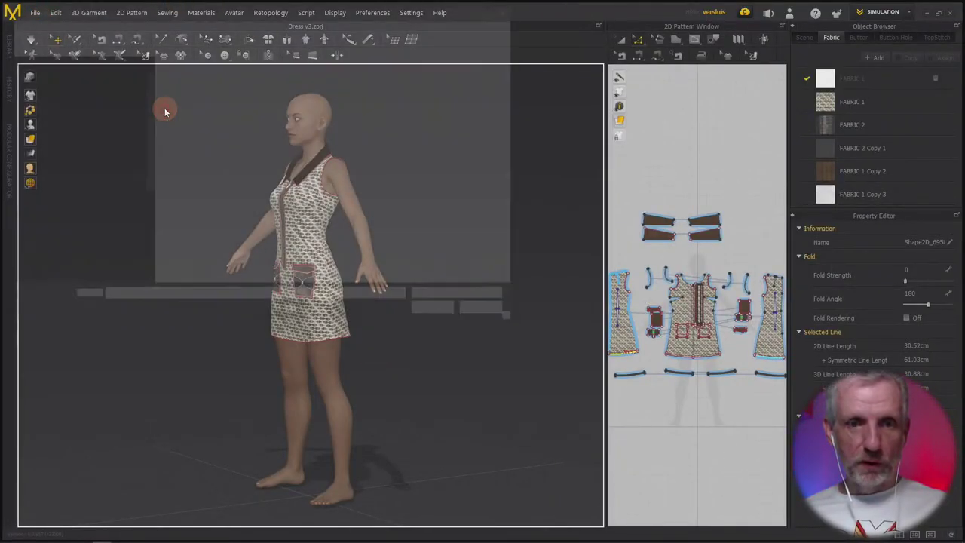
pyautogui.click(205, 73)
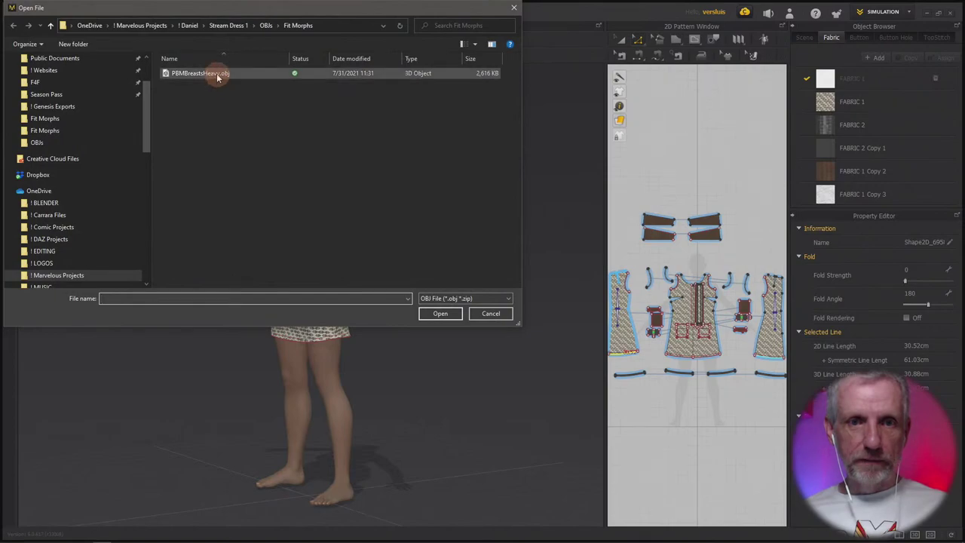
pyautogui.click(439, 314)
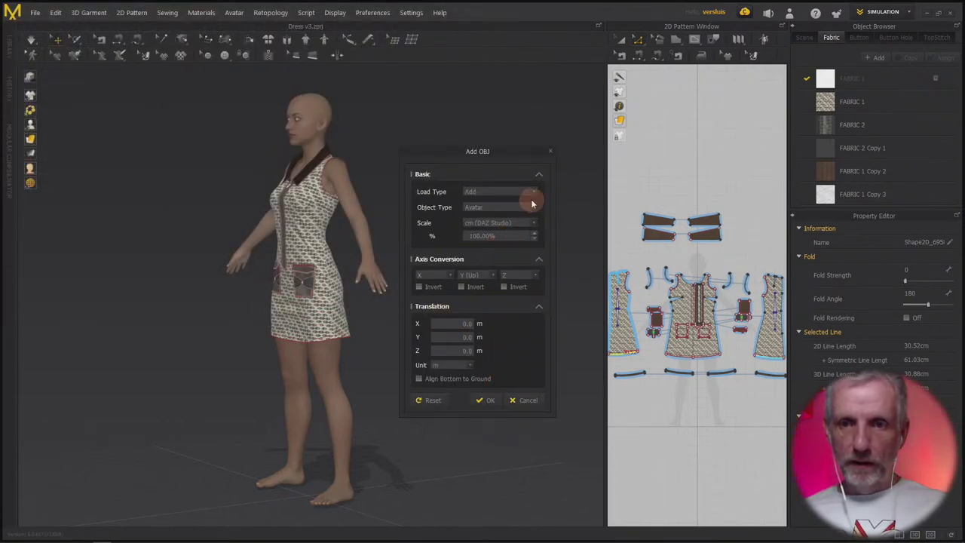
pyautogui.click(523, 213)
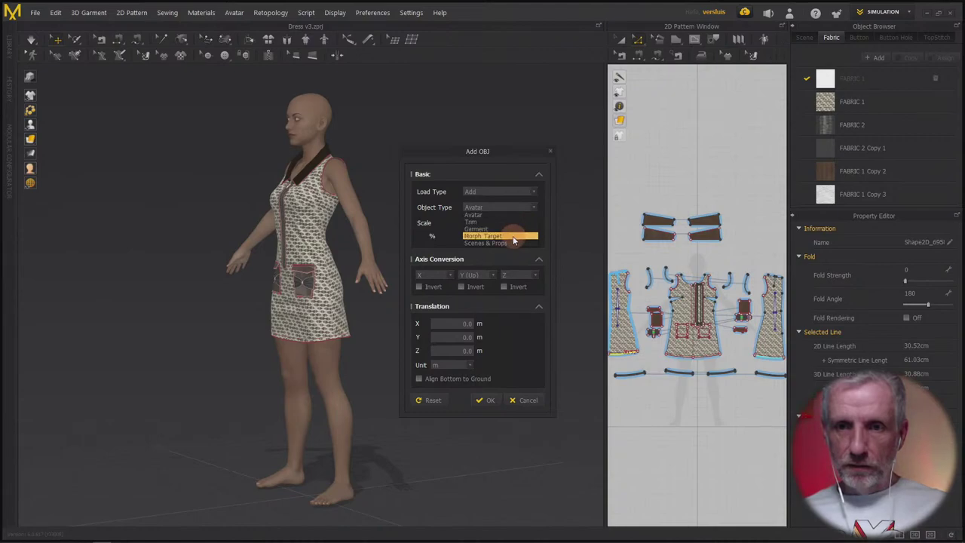
pyautogui.click(508, 238)
pyautogui.click(506, 325)
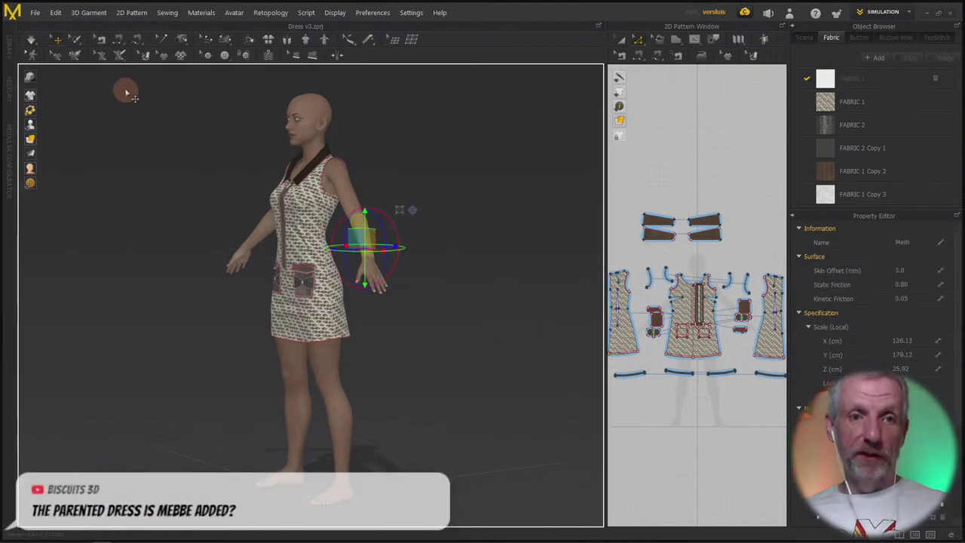
# - Retry adding PBMBreastsHeavy.obj from the Fit Morphs folder to the dress project as a Morph Target
pyautogui.click(35, 12)
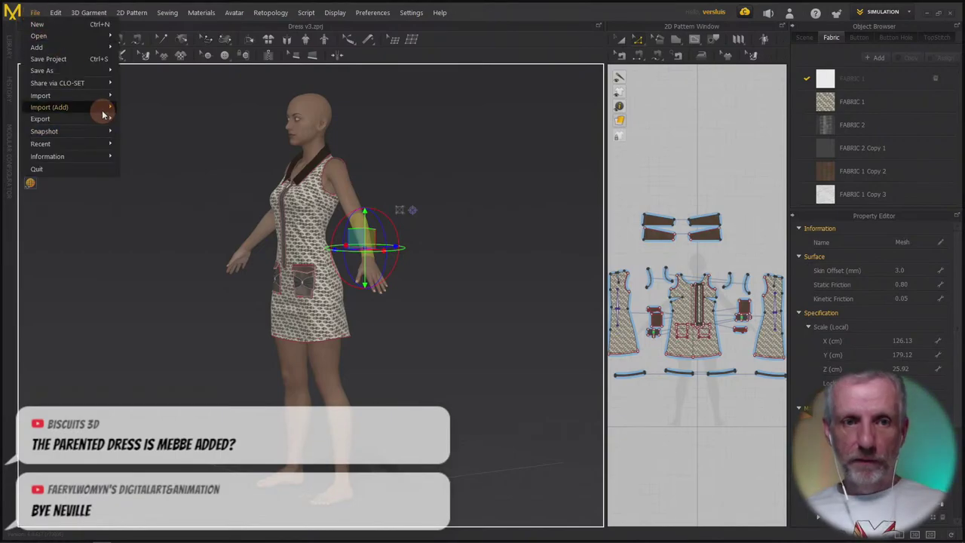
pyautogui.moveTo(101, 107)
pyautogui.click(164, 113)
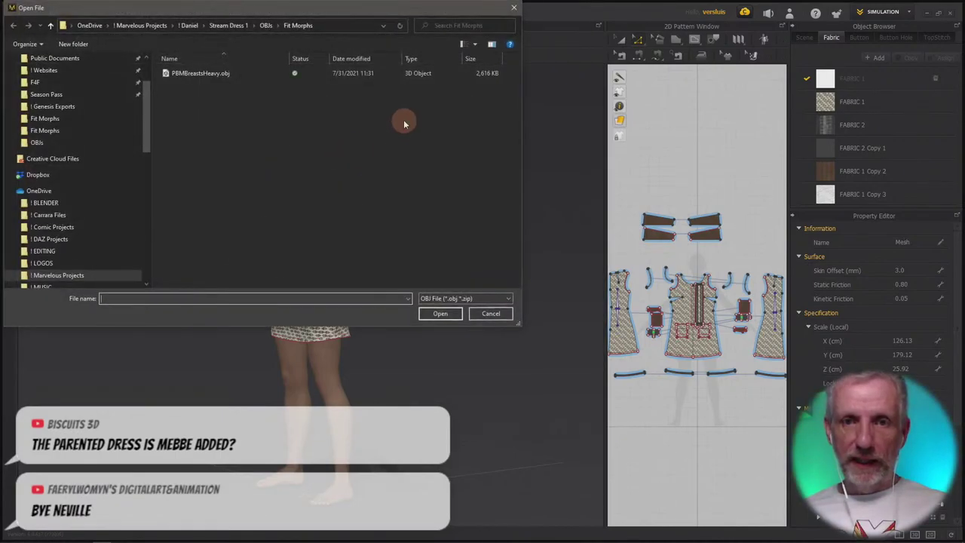
pyautogui.click(219, 73)
pyautogui.click(445, 314)
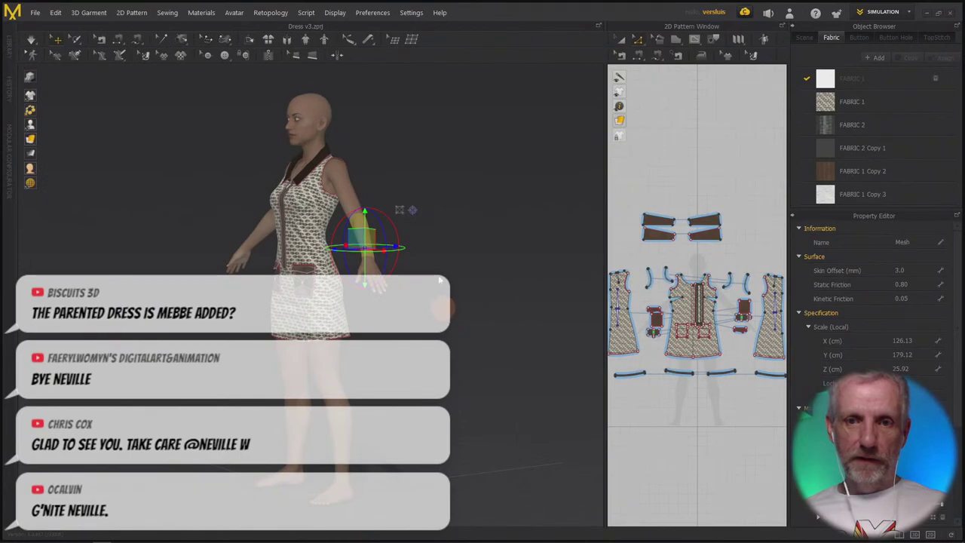
pyautogui.click(528, 209)
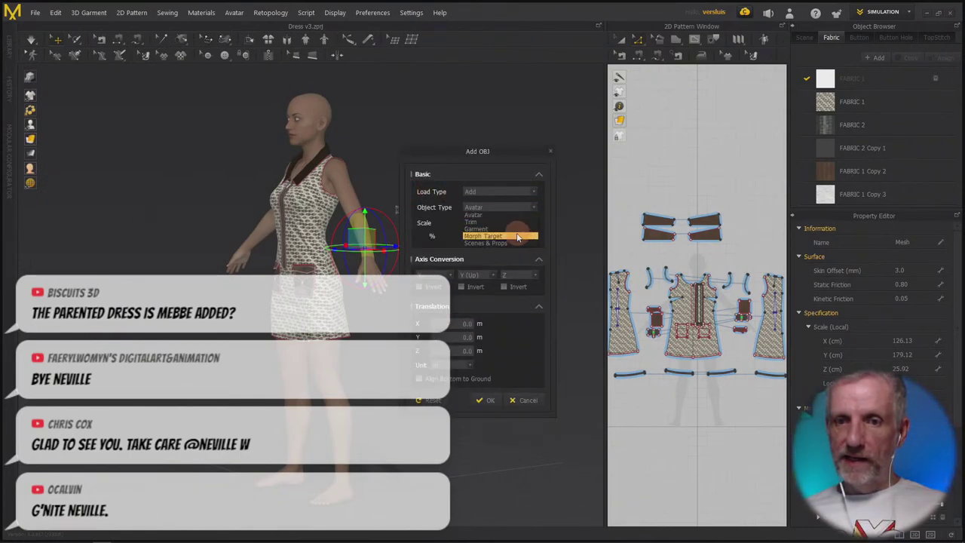
pyautogui.click(515, 235)
pyautogui.click(501, 324)
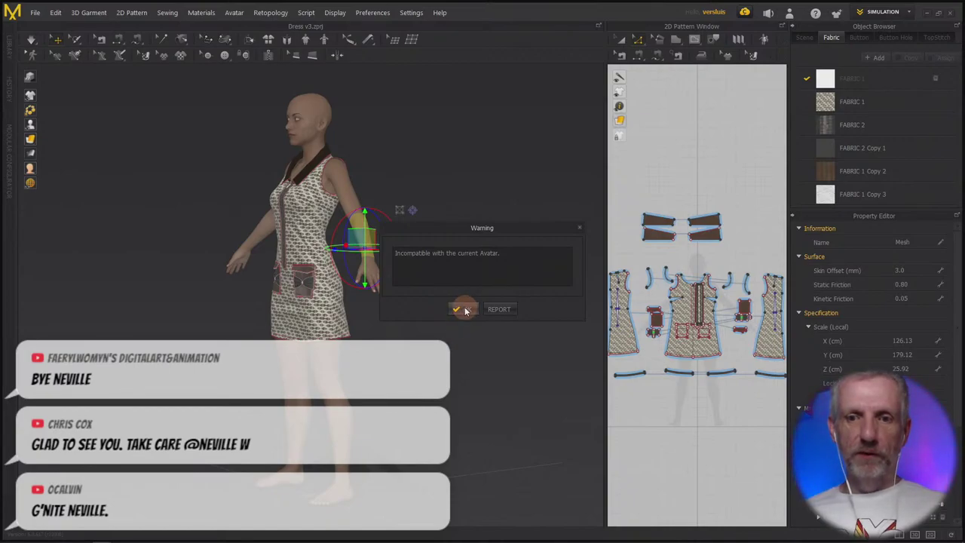
pyautogui.click(463, 309)
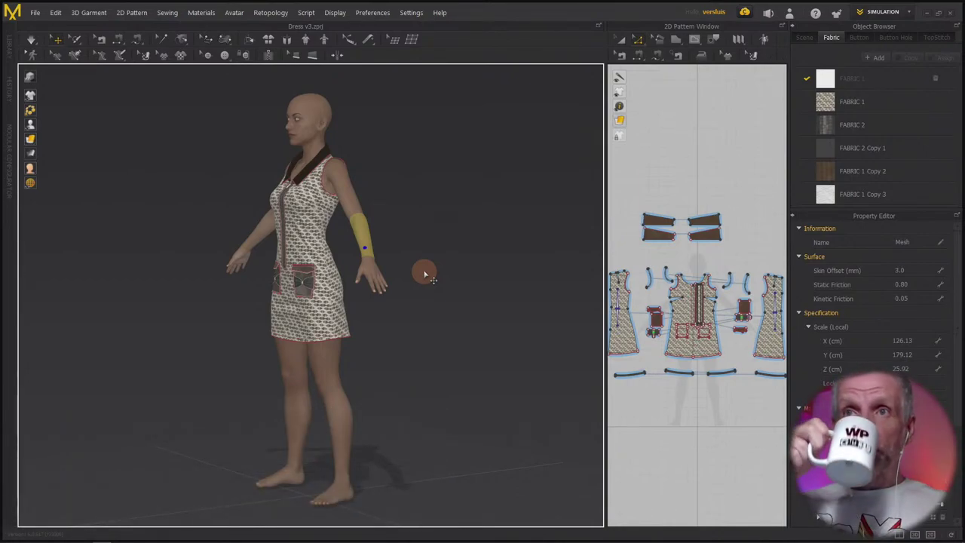
# - Switch to DAZ Studio and reset the Genesis 8 Female's Breasts Heavy morph to 0%
pyautogui.hotkey('alt', 'Tab')
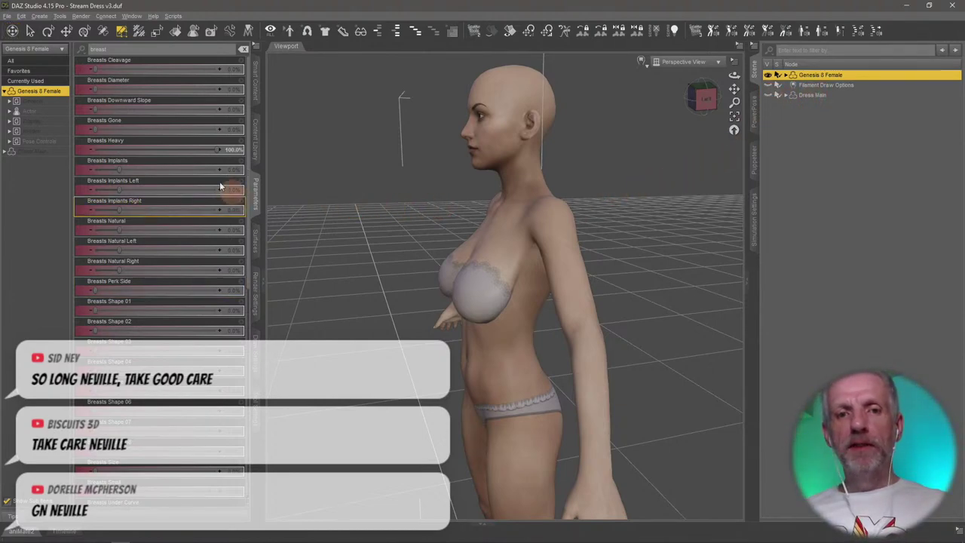
pyautogui.click(198, 157)
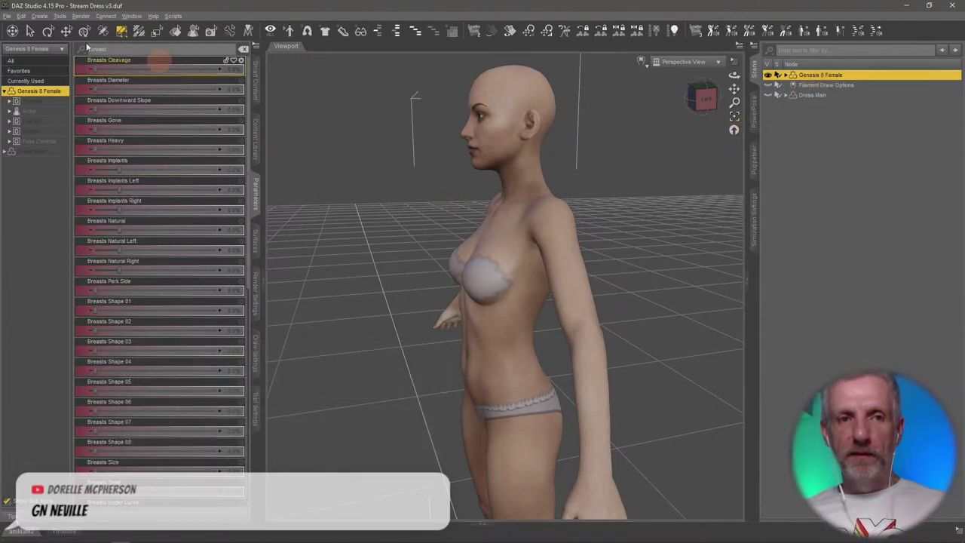
# - Compare the file sizes of G8F A-Pose.obj in the OBJs folder and PBMBreastsHeavy.obj in Fit Morphs, leaving without exporting
pyautogui.click(7, 16)
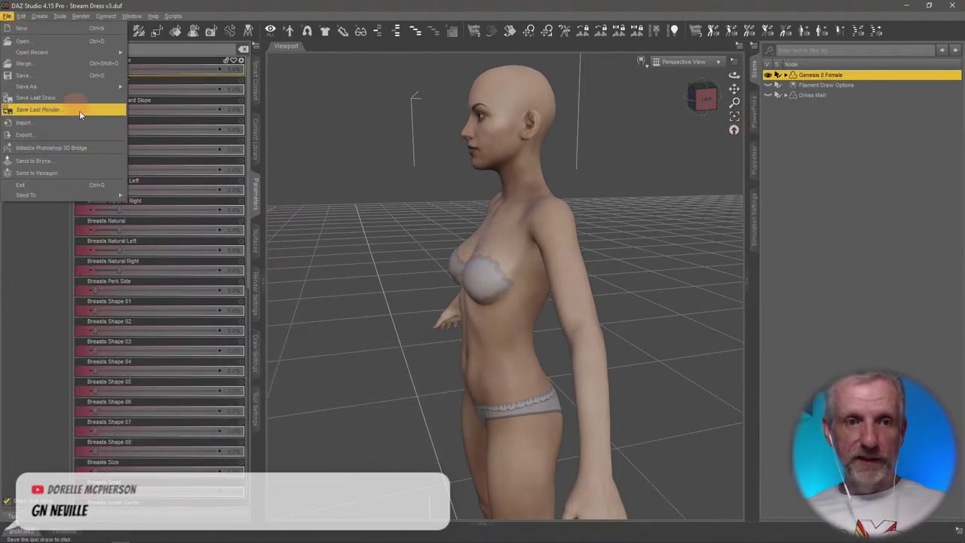
pyautogui.click(83, 134)
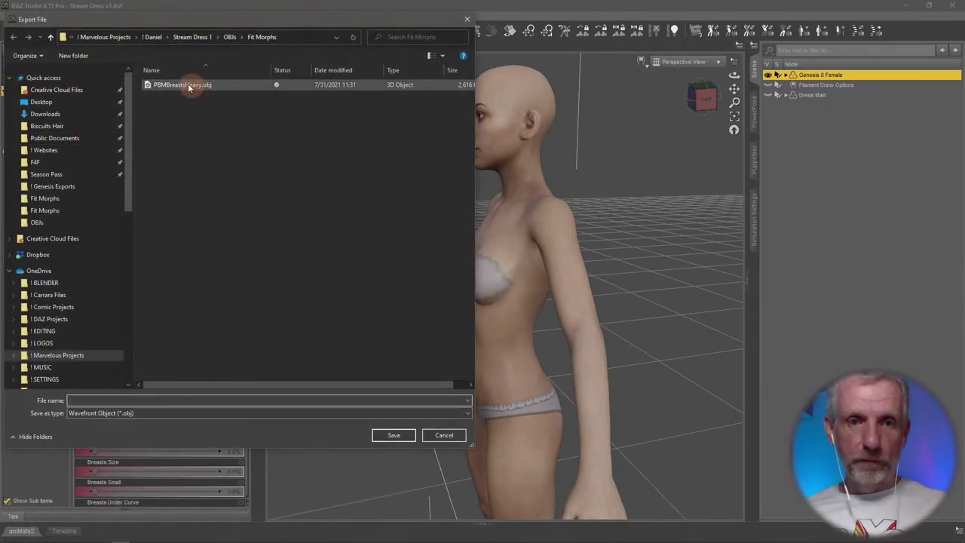
pyautogui.click(229, 37)
pyautogui.click(202, 106)
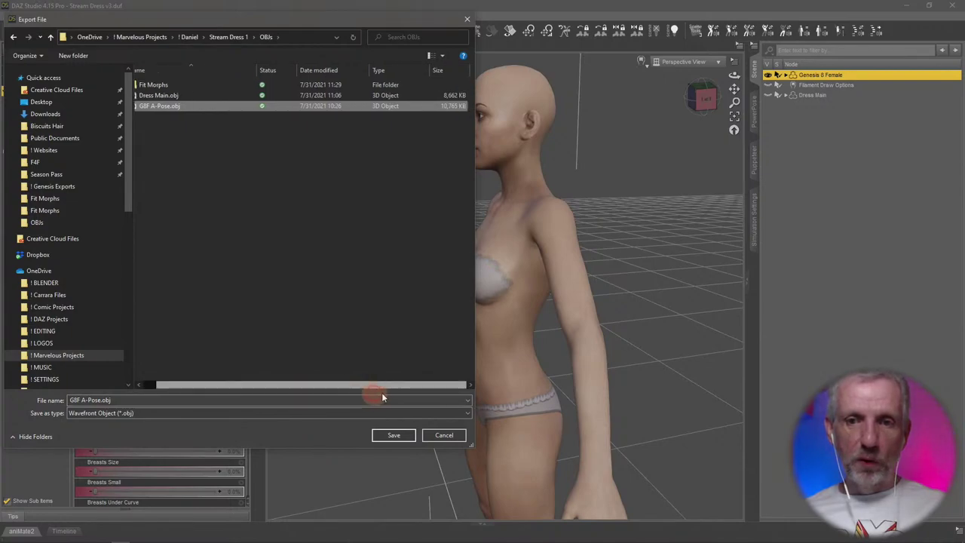
pyautogui.click(226, 400)
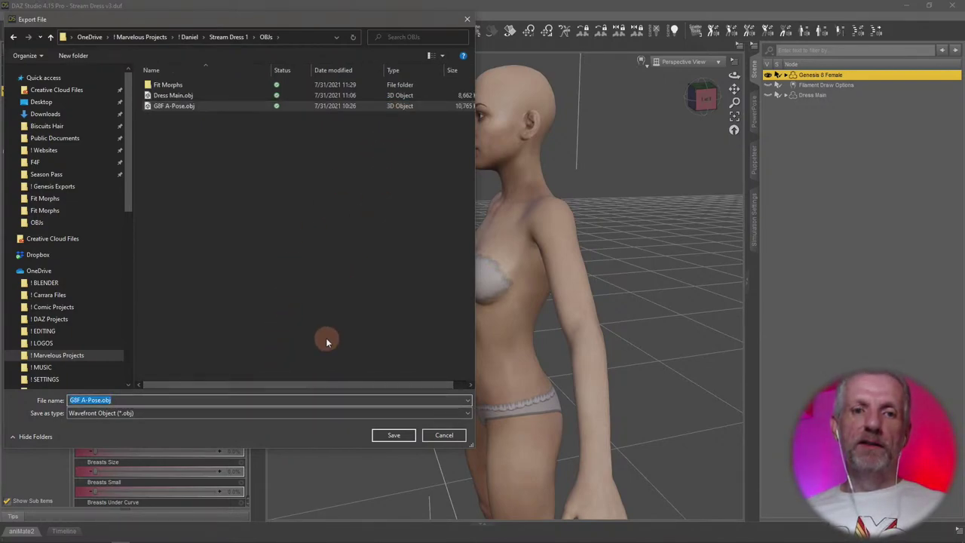
pyautogui.moveTo(307, 383); pyautogui.dragTo(356, 389)
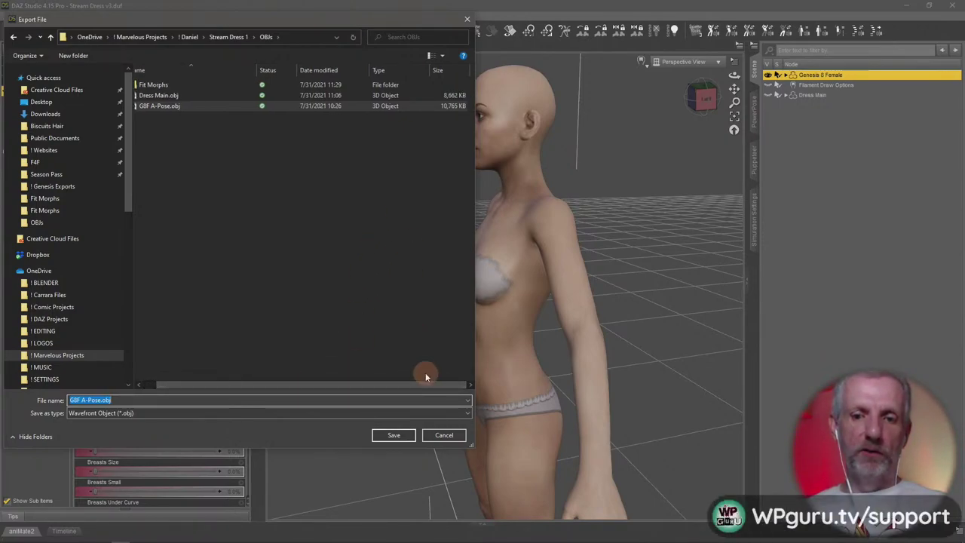
pyautogui.doubleClick(155, 85)
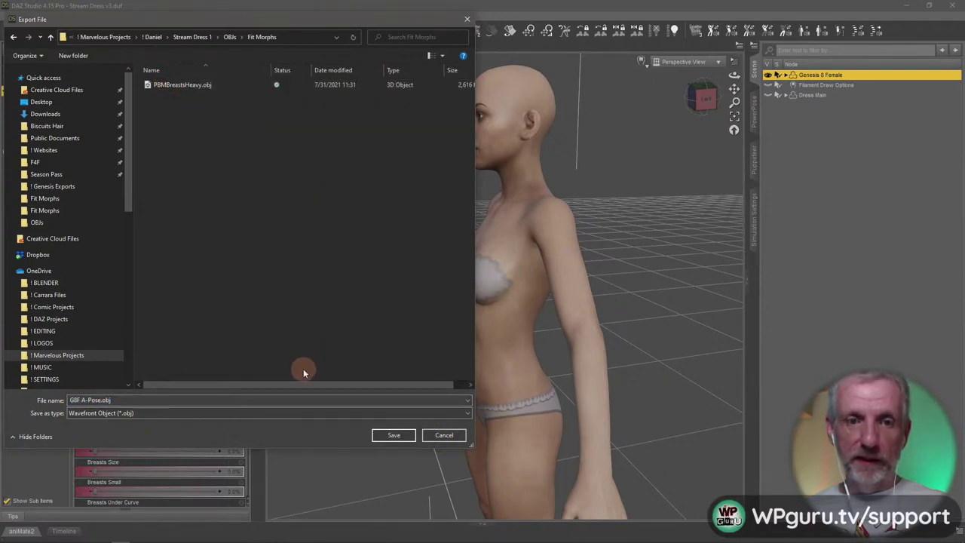
pyautogui.moveTo(308, 383); pyautogui.dragTo(368, 399)
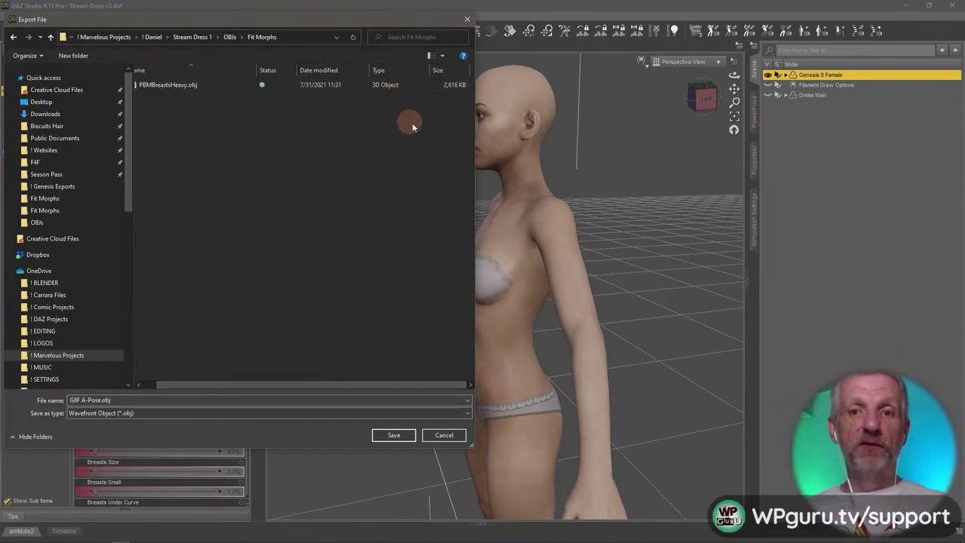
pyautogui.moveTo(334, 386); pyautogui.dragTo(275, 386)
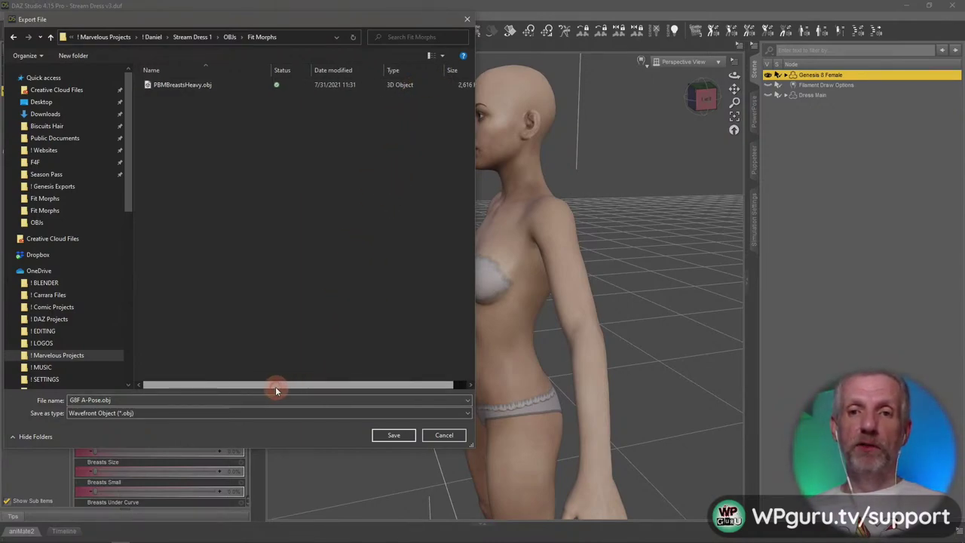
pyautogui.click(209, 133)
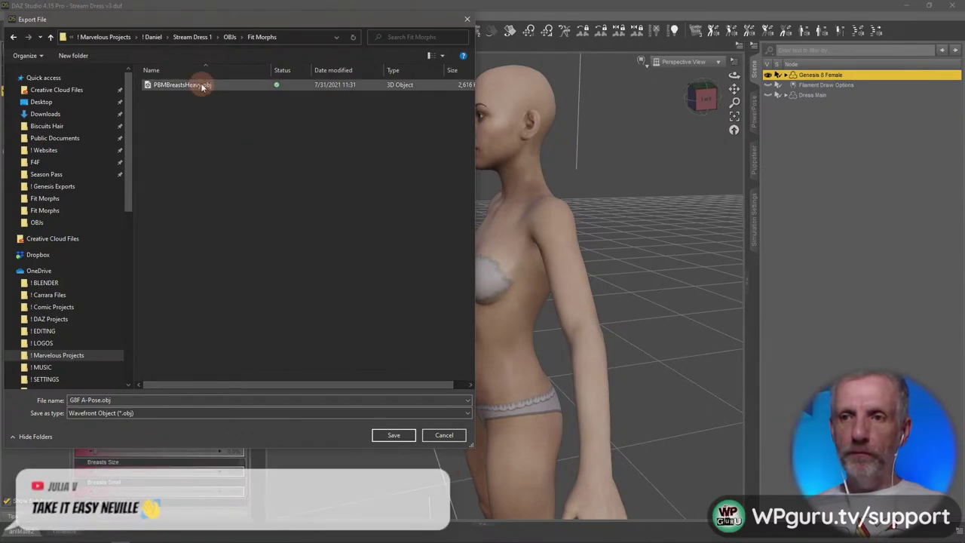
pyautogui.click(444, 435)
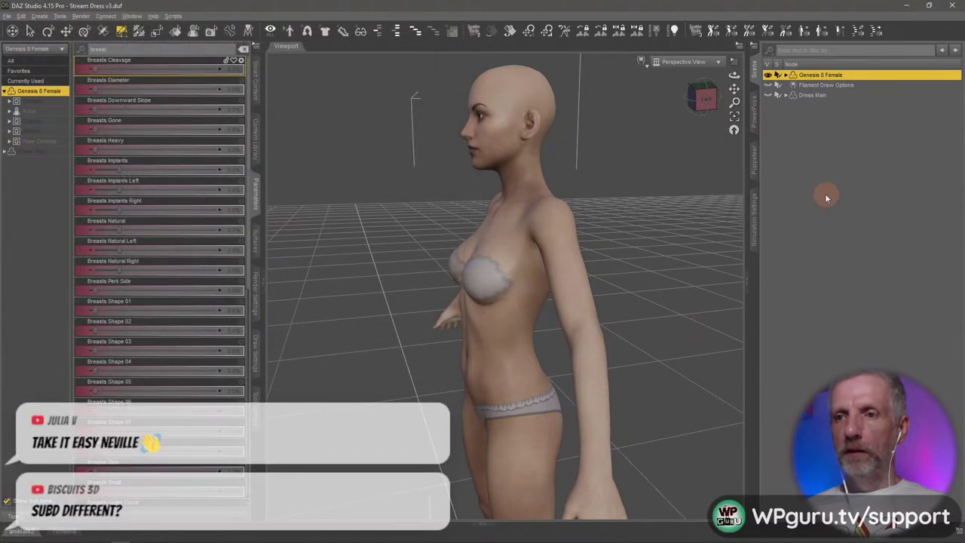
# - Check what the Genesis 8 Female node contains by toggling its visibility and briefly expanding its hierarchy
pyautogui.click(833, 85)
pyautogui.click(818, 75)
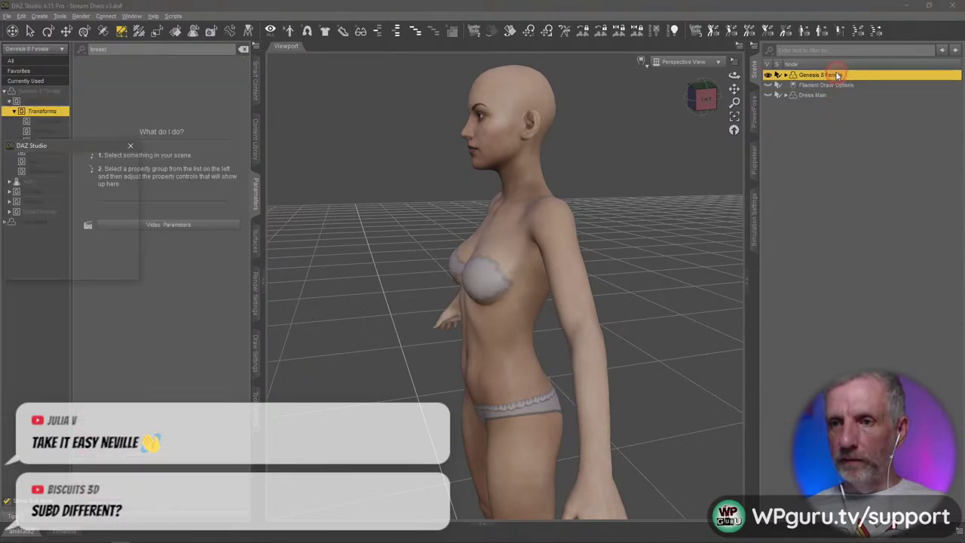
pyautogui.click(768, 75)
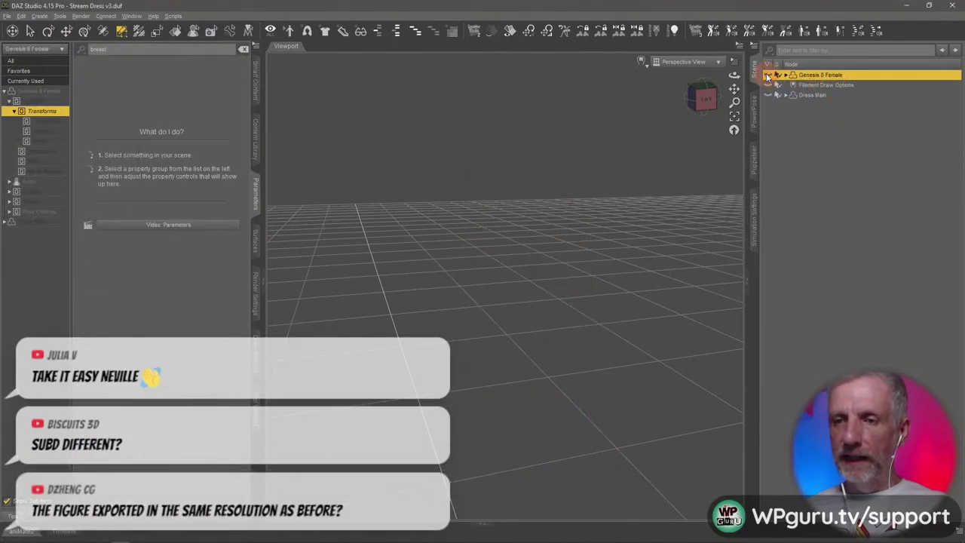
pyautogui.click(768, 75)
pyautogui.click(787, 75)
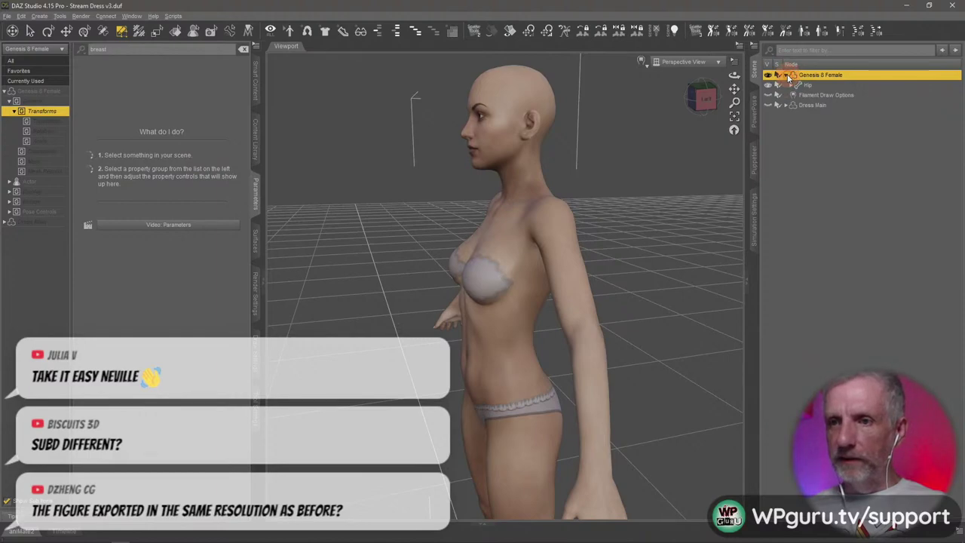
pyautogui.click(787, 75)
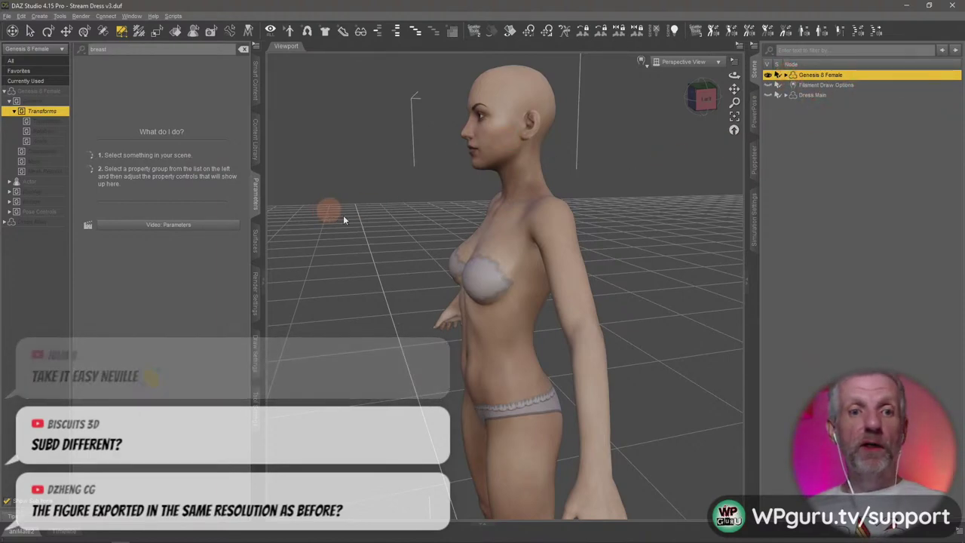
# - Export the unmorphed figure as G8F Unmorphed.obj into the Fit Morphs folder with the existing OBJ options
pyautogui.click(7, 16)
pyautogui.click(80, 135)
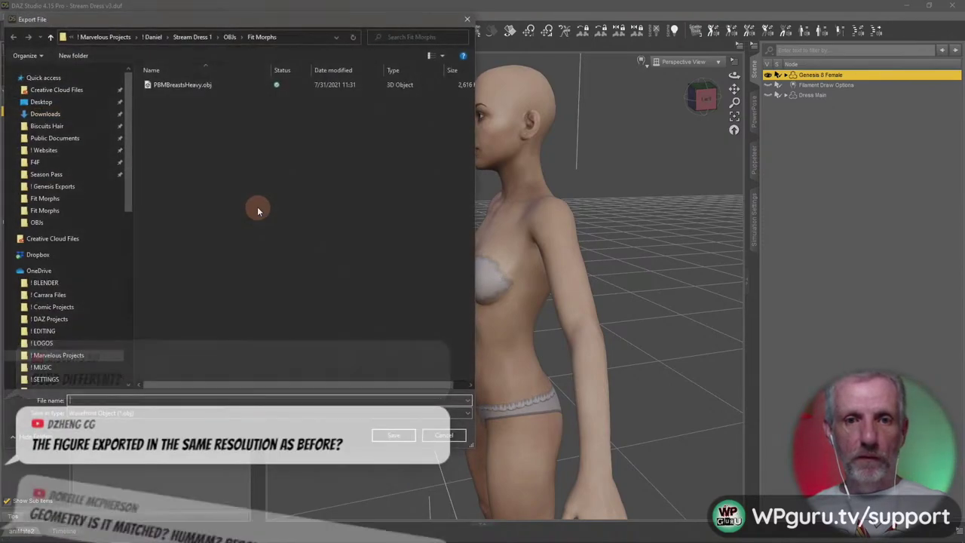
pyautogui.click(233, 37)
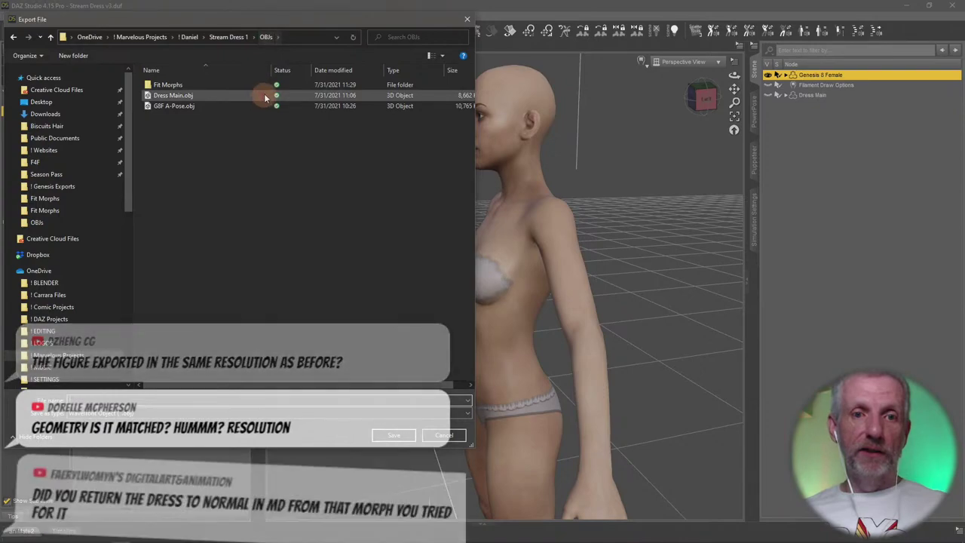
pyautogui.doubleClick(215, 86)
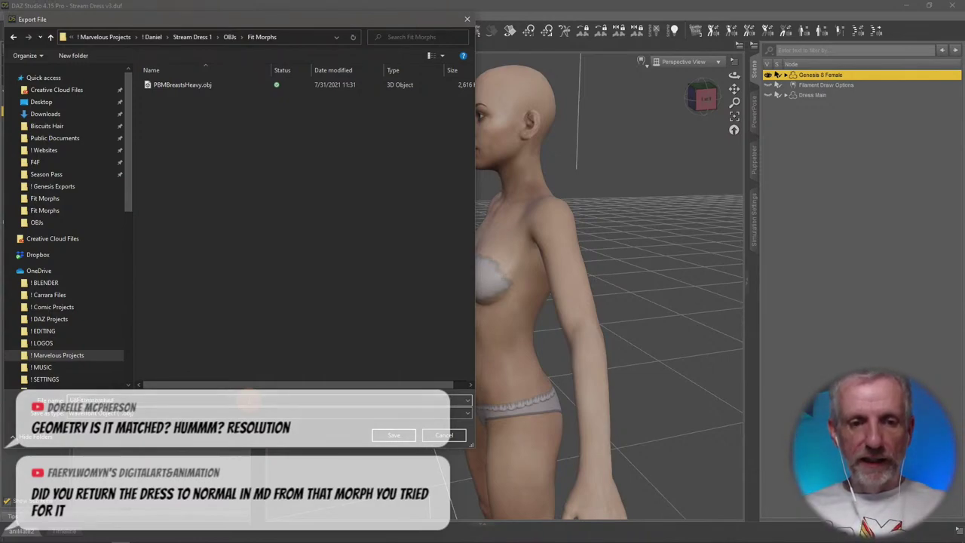
pyautogui.press('Return')
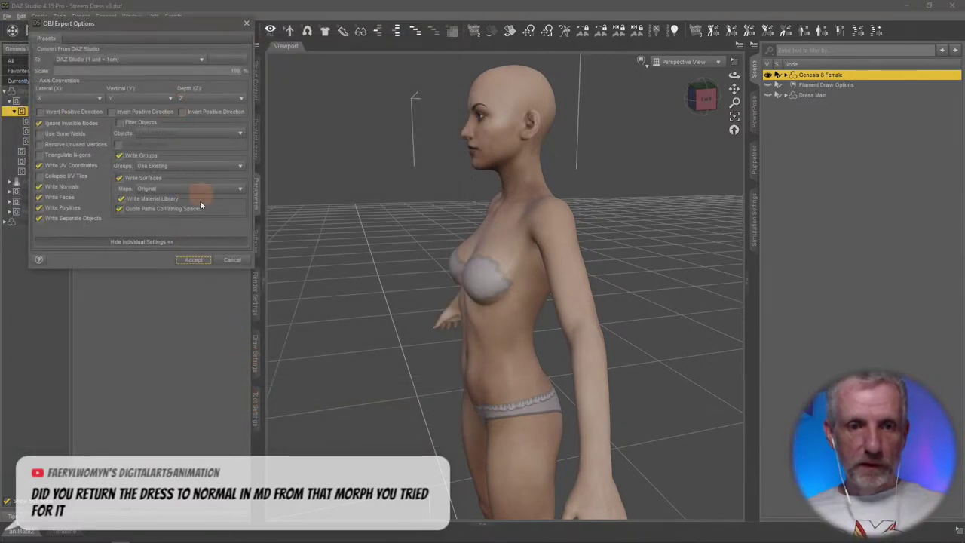
pyautogui.click(192, 260)
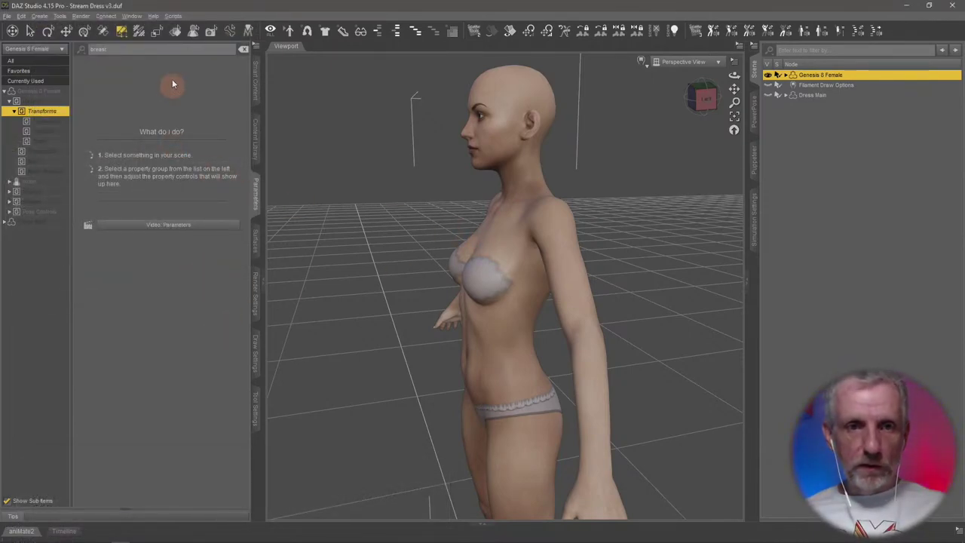
# - Set the figure's Breasts Heavy morph to 100% among the Actor parameters
pyautogui.click(39, 211)
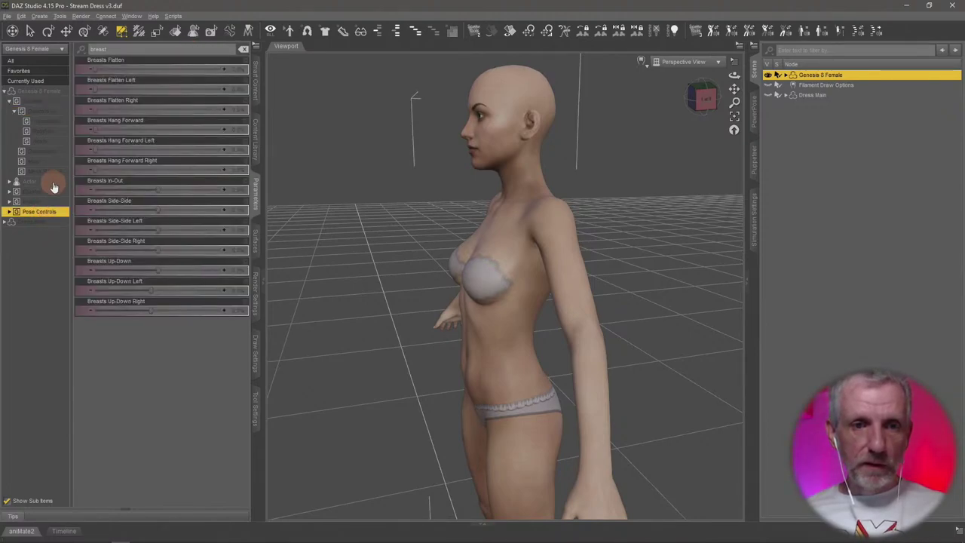
pyautogui.click(53, 183)
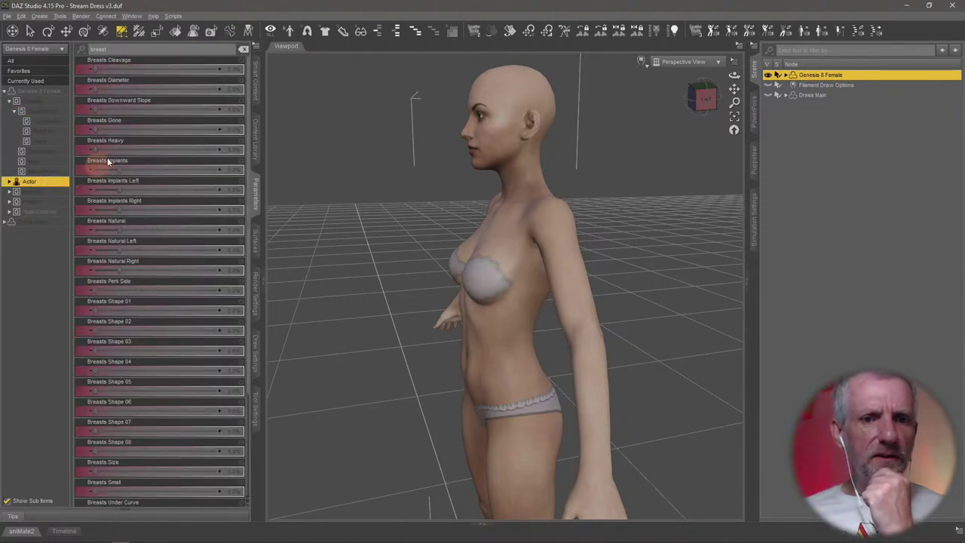
pyautogui.moveTo(96, 151); pyautogui.dragTo(244, 96)
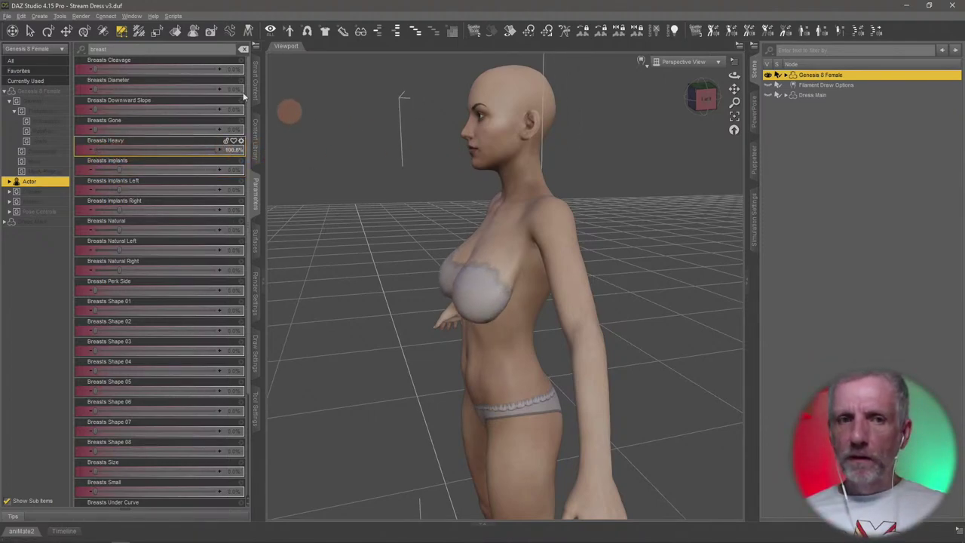
# - Export the morphed figure with the same OBJ options, replacing PBMBreastsHeavy.obj in the Fit Morphs folder
pyautogui.click(8, 16)
pyautogui.click(64, 127)
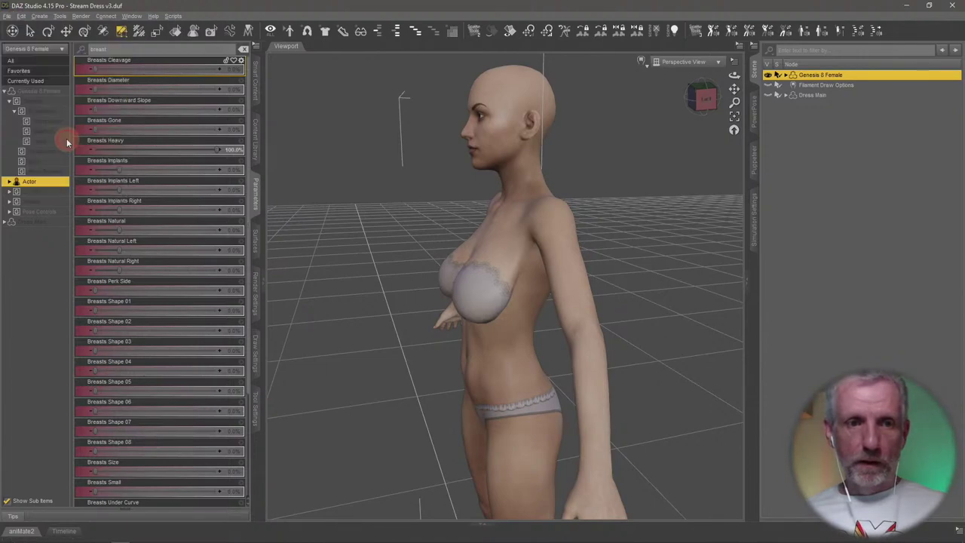
pyautogui.click(192, 95)
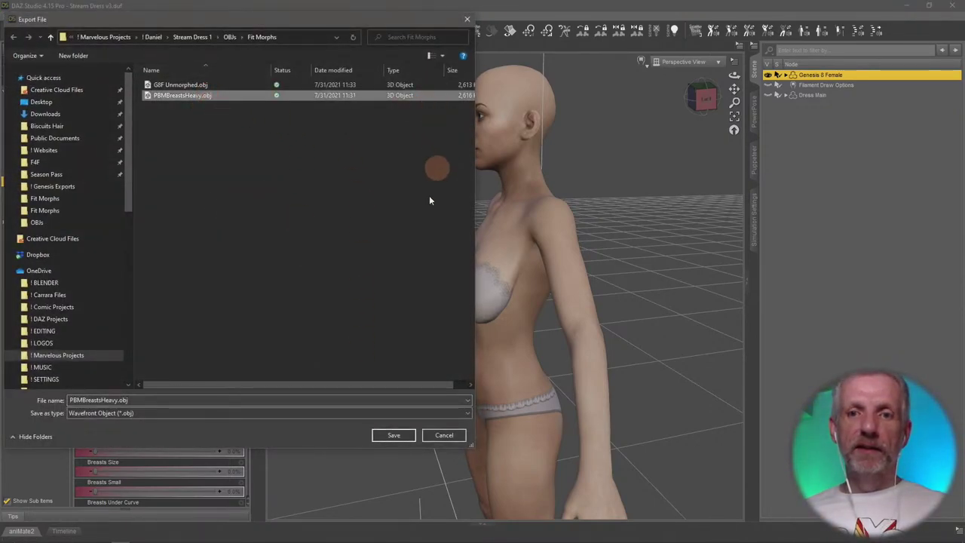
pyautogui.click(403, 436)
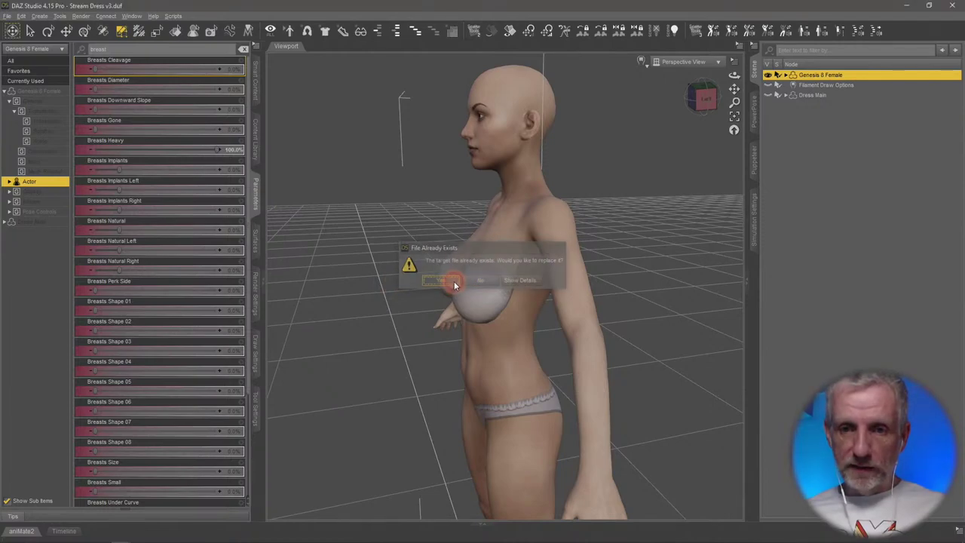
pyautogui.click(454, 281)
pyautogui.click(190, 261)
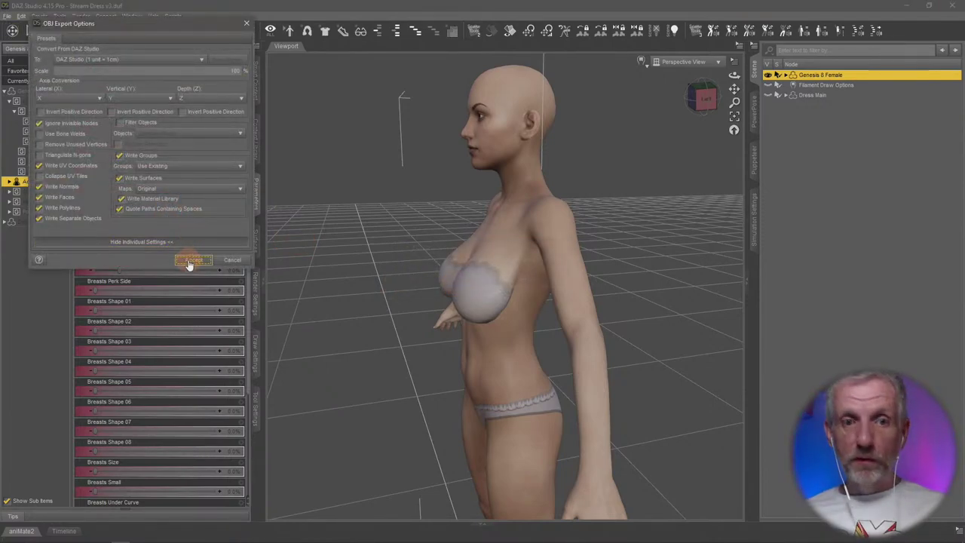
pyautogui.click(189, 261)
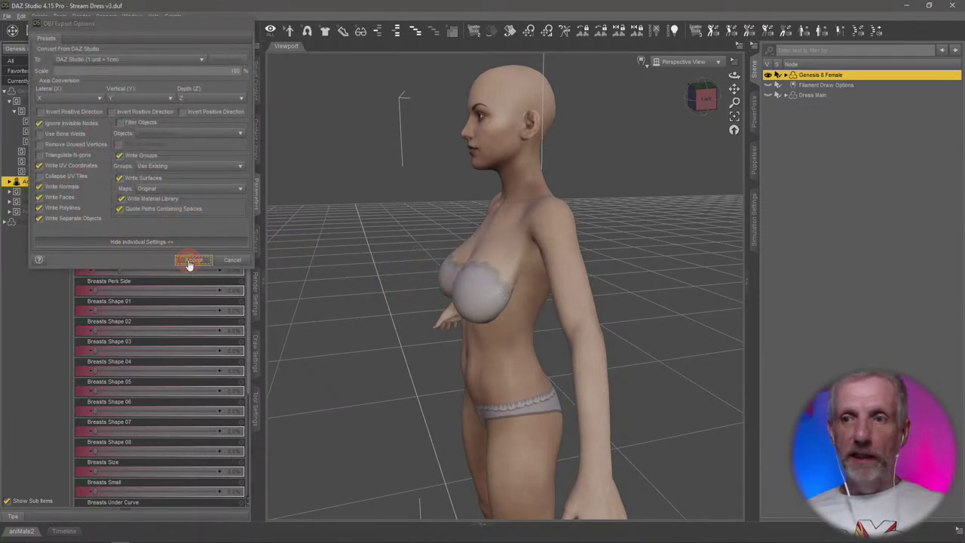
# - Switch to Marvelous Designer and delete the avatar from the dress project
pyautogui.hotkey('alt', 'Tab')
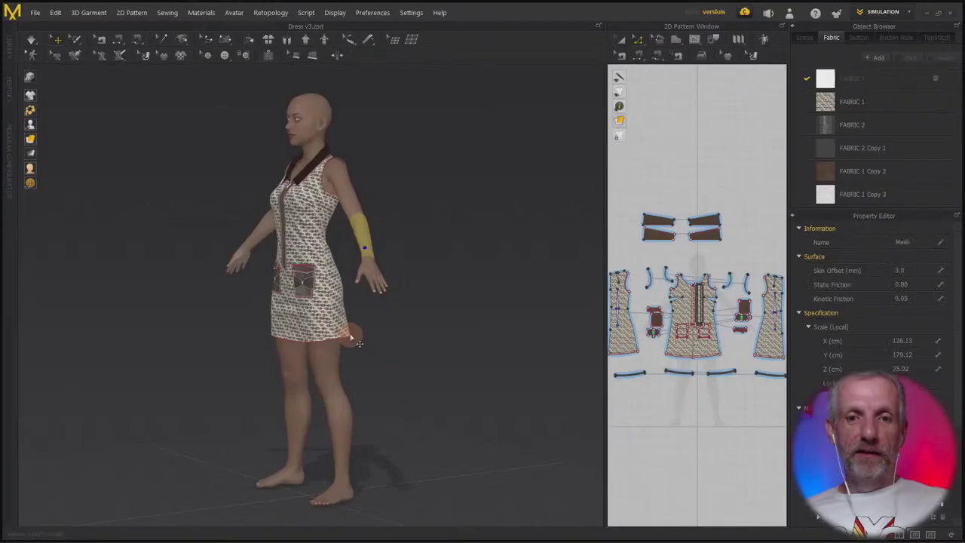
pyautogui.click(307, 118)
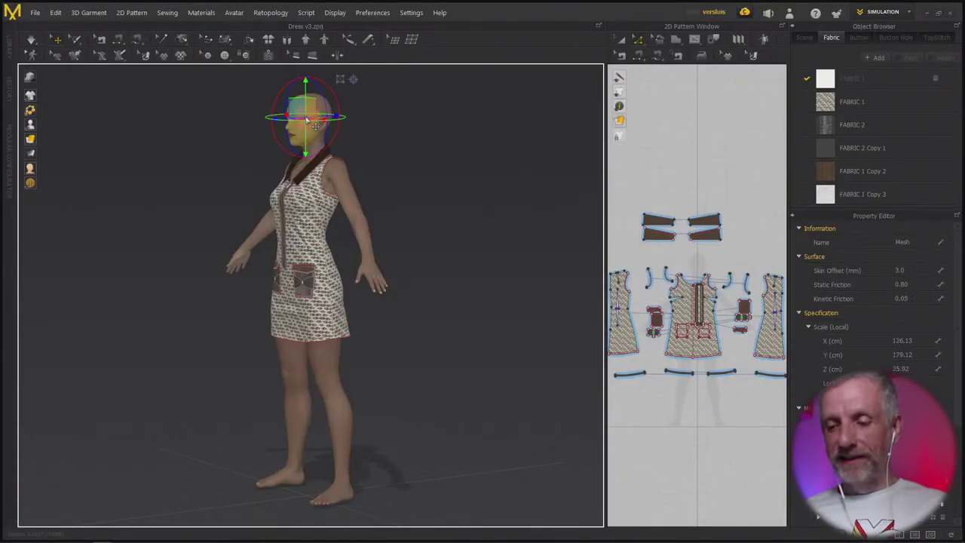
pyautogui.press('Delete')
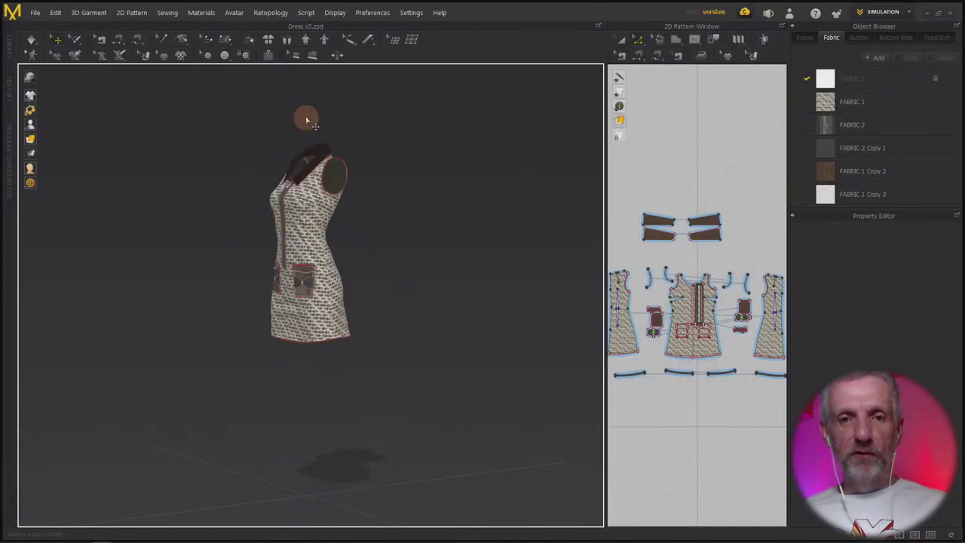
# - Import G8F Unmorphed.obj from the Fit Morphs folder as an avatar at cm (DAZ Studio) scale with automatic arrangement points
pyautogui.click(35, 13)
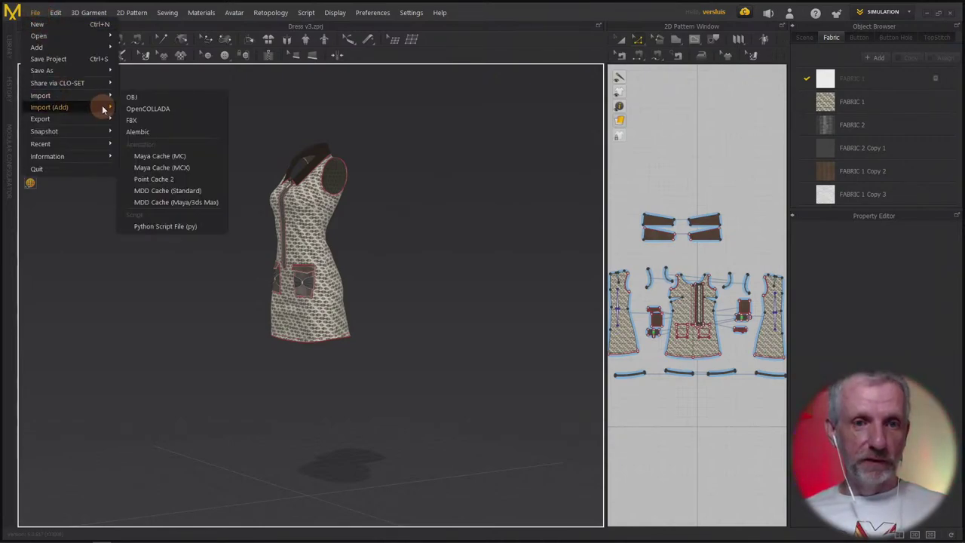
pyautogui.moveTo(106, 103)
pyautogui.click(139, 99)
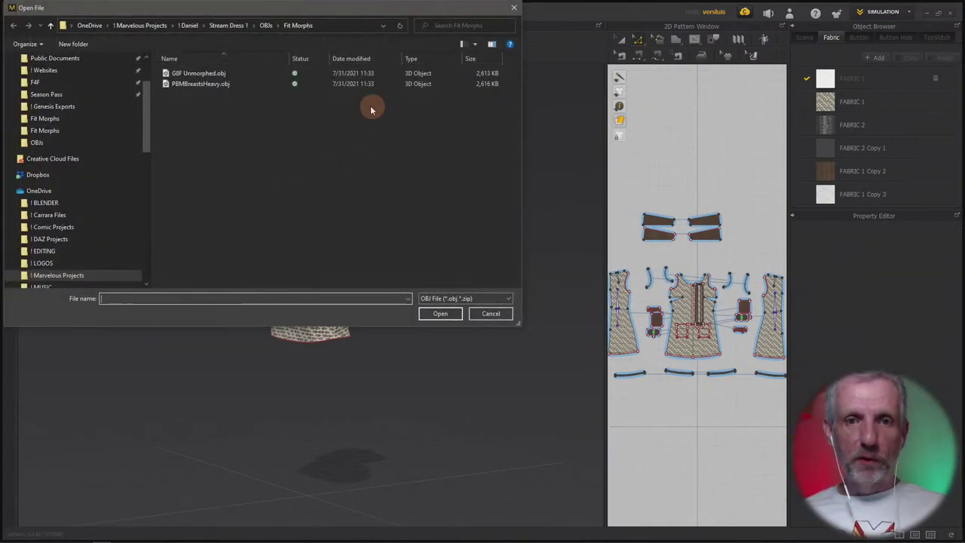
pyautogui.click(221, 73)
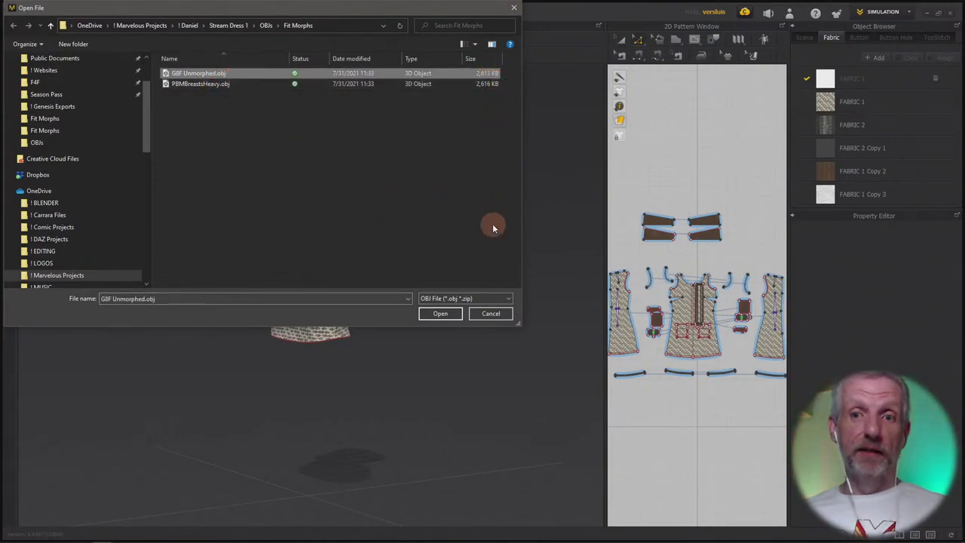
pyautogui.click(451, 314)
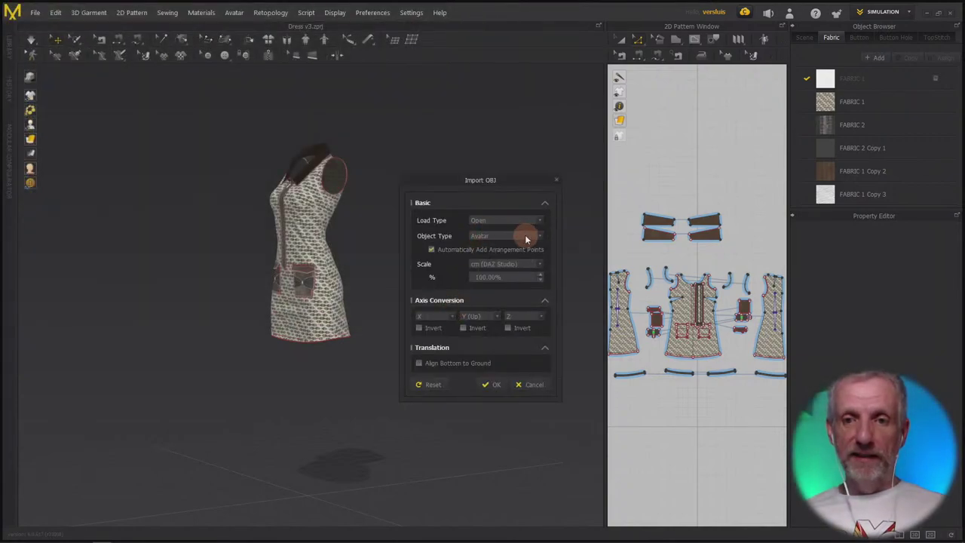
pyautogui.click(491, 384)
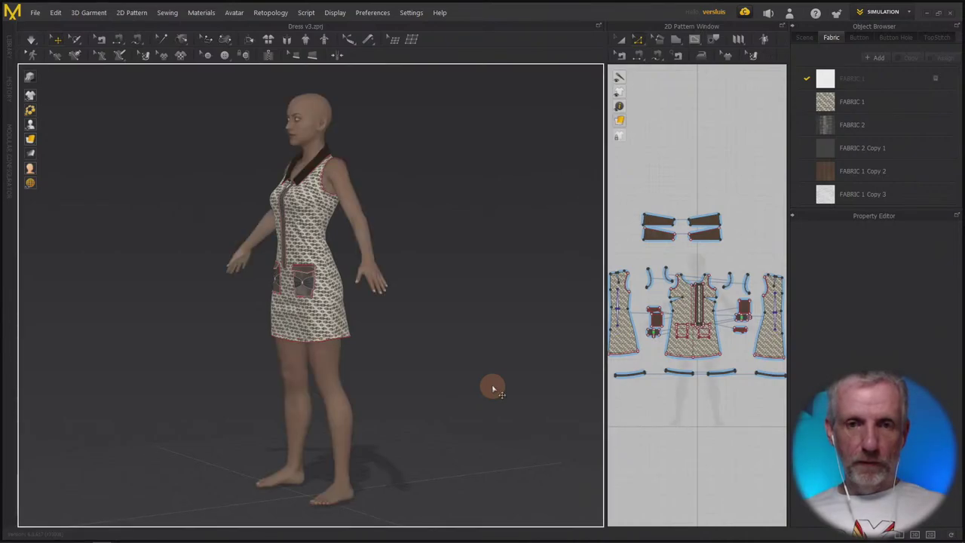
# - Examine the imported avatar's mesh up close, from the dressed torso to the head and ear
pyautogui.scroll(5, 419, 292)
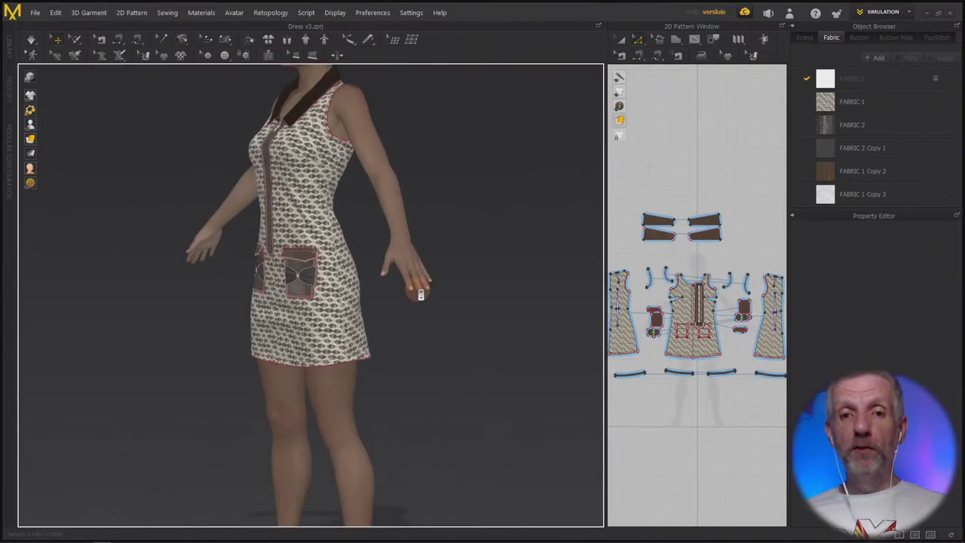
pyautogui.moveTo(431, 297); pyautogui.dragTo(398, 418, button='middle')
pyautogui.scroll(3, 400, 411)
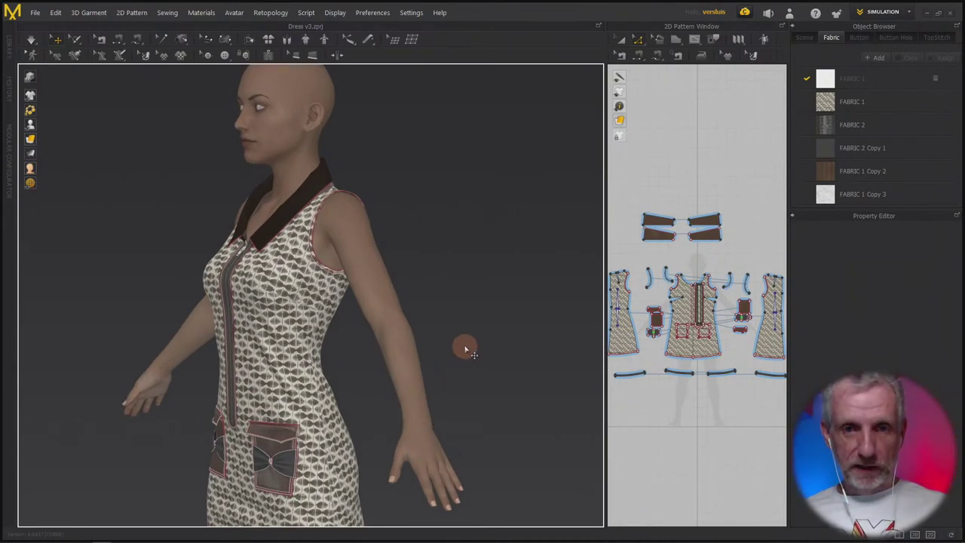
pyautogui.scroll(5, 437, 256)
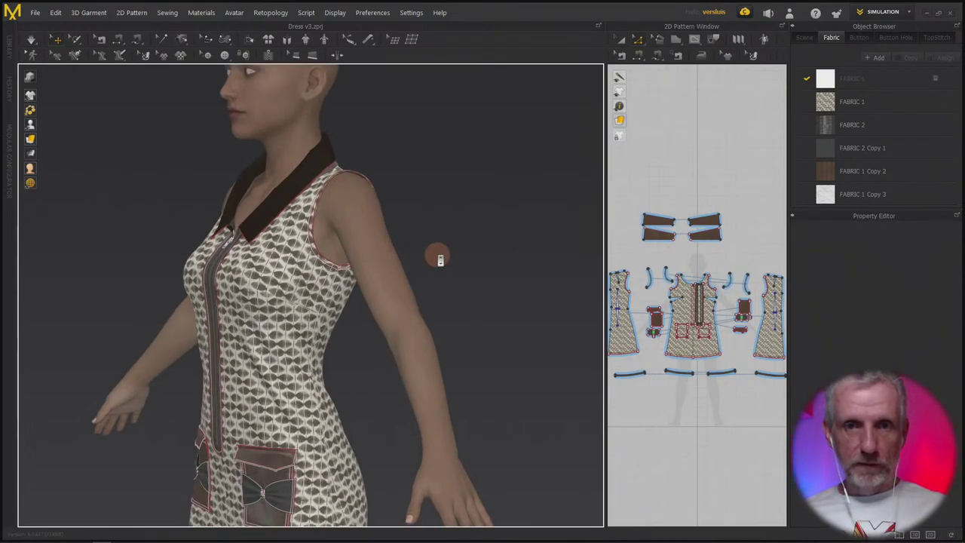
pyautogui.moveTo(467, 167); pyautogui.dragTo(475, 394, button='middle')
pyautogui.scroll(3, 478, 415)
pyautogui.scroll(6, 481, 430)
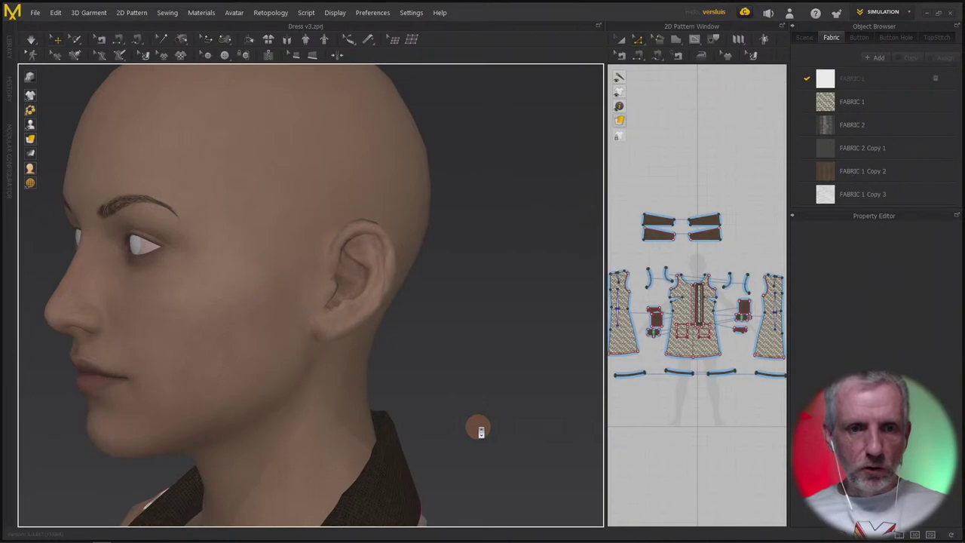
pyautogui.scroll(5, 481, 430)
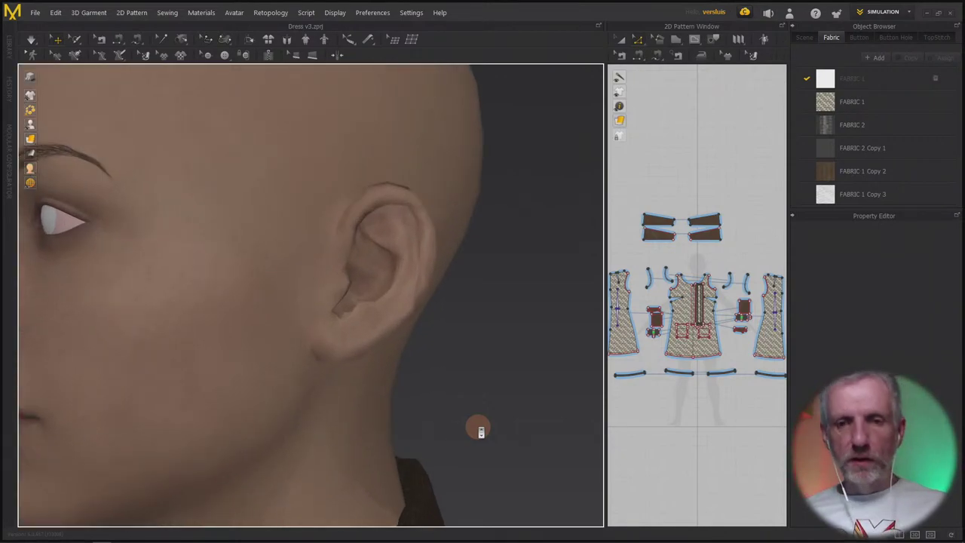
# - Switch to DAZ Studio, clear the parameter filter and set the Genesis 8 Female's Resolution Level to High Resolution
pyautogui.hotkey('alt', 'Tab')
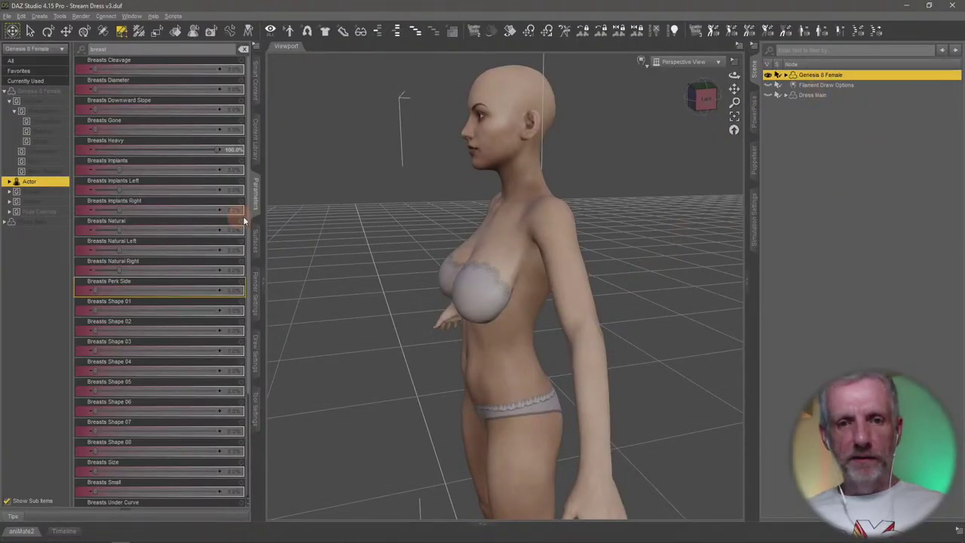
pyautogui.click(242, 50)
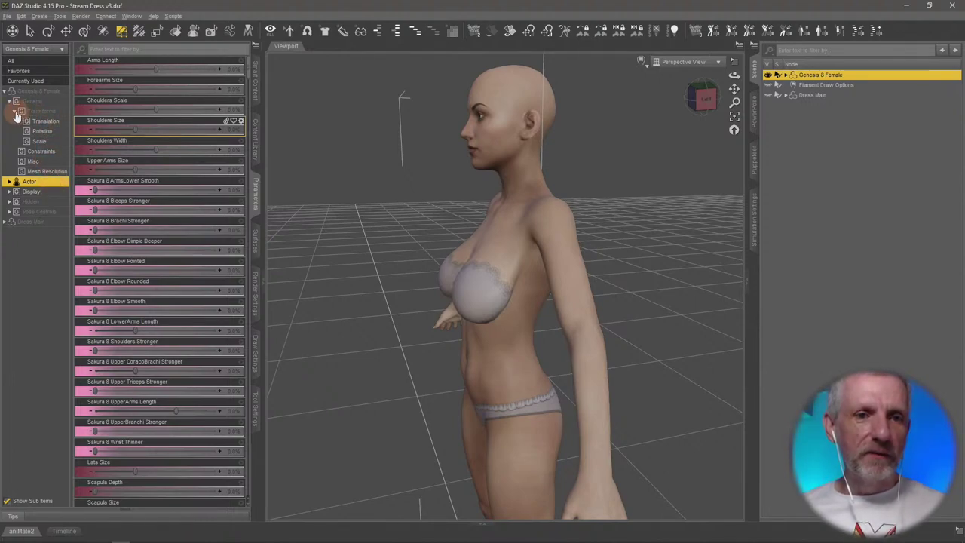
pyautogui.click(47, 172)
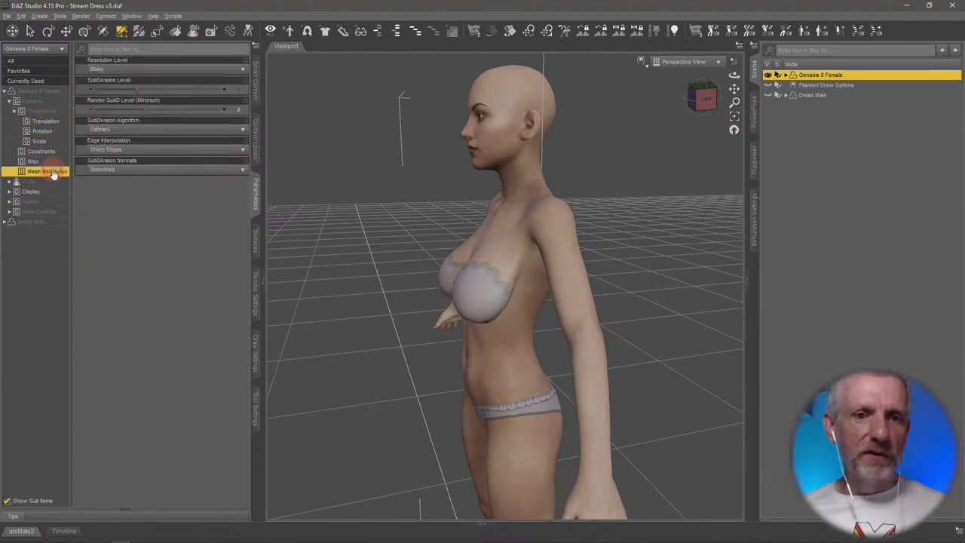
pyautogui.click(165, 71)
pyautogui.click(216, 229)
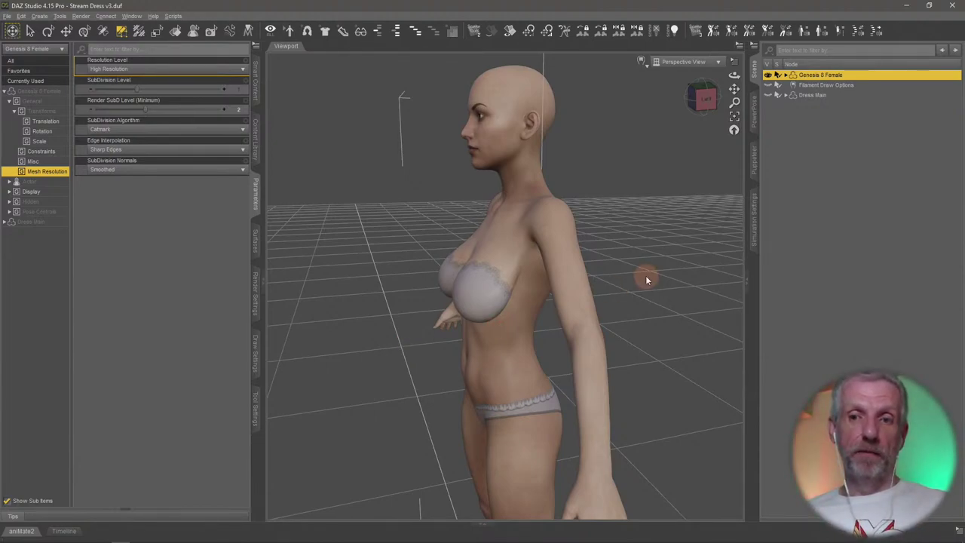
# - Switch to Marvelous Designer and delete the imported avatar from the dress project
pyautogui.hotkey('alt', 'Tab')
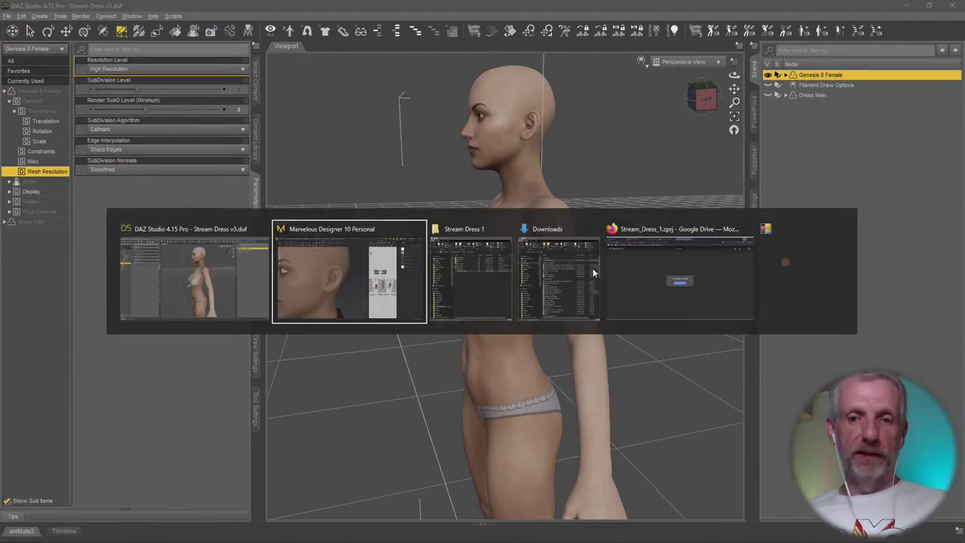
pyautogui.scroll(-3, 334, 201)
pyautogui.scroll(-3, 340, 188)
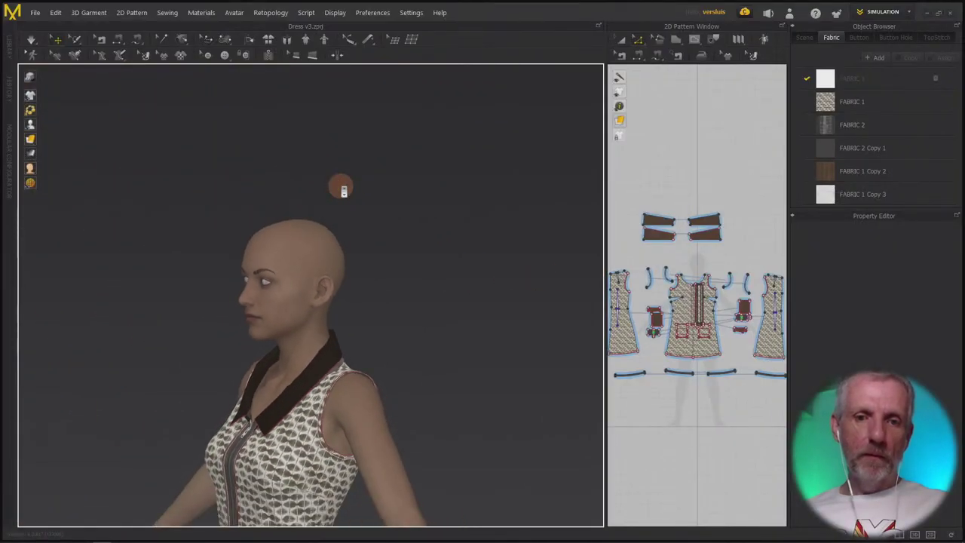
pyautogui.moveTo(336, 185); pyautogui.dragTo(370, 59, button='right')
pyautogui.click(298, 153)
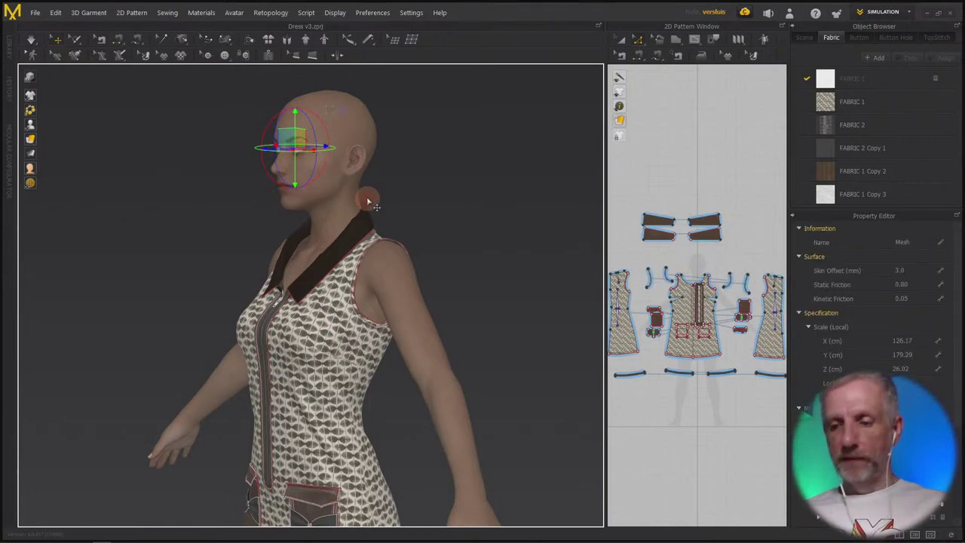
pyautogui.press('Delete')
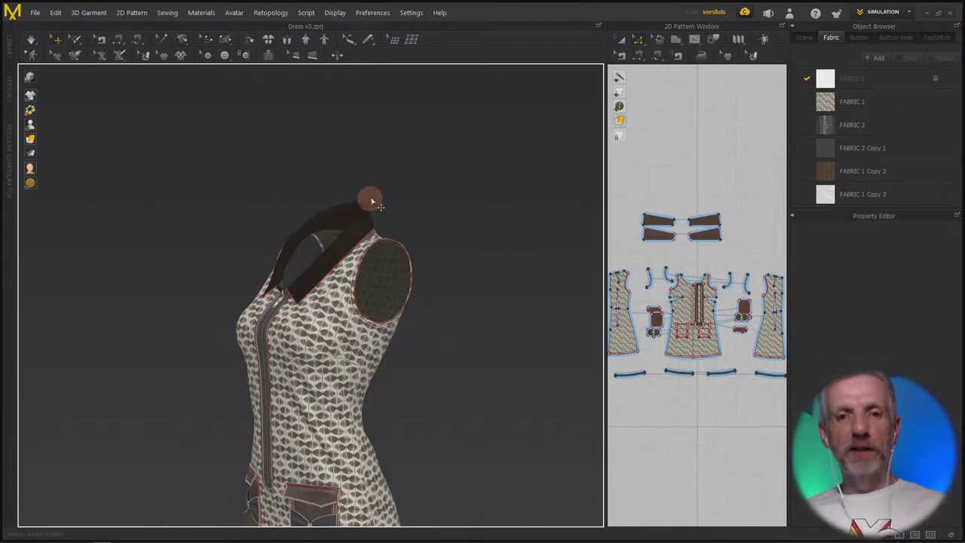
# - Add G8F A-Pose.obj from the OBJs folder to the project as an avatar at cm (DAZ Studio) scale
pyautogui.click(34, 13)
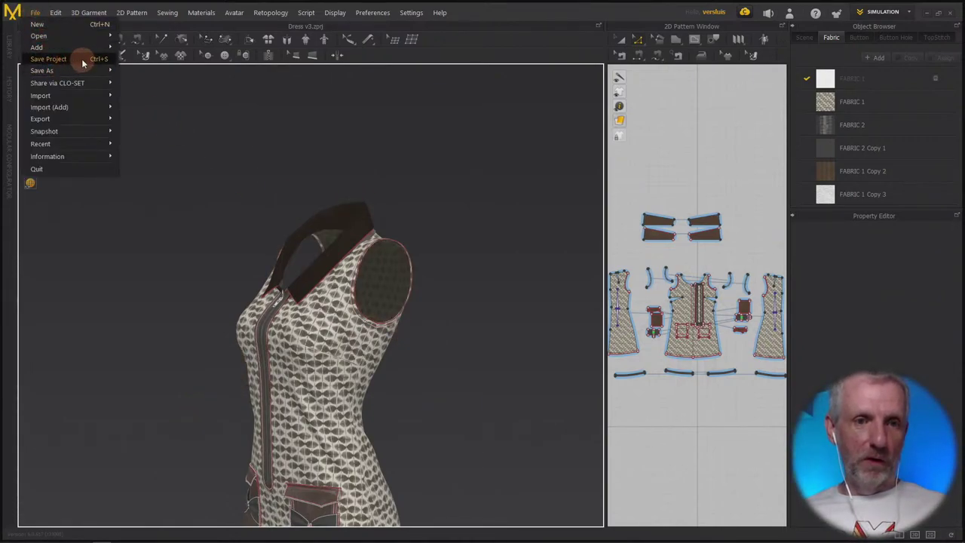
pyautogui.moveTo(91, 107)
pyautogui.click(147, 119)
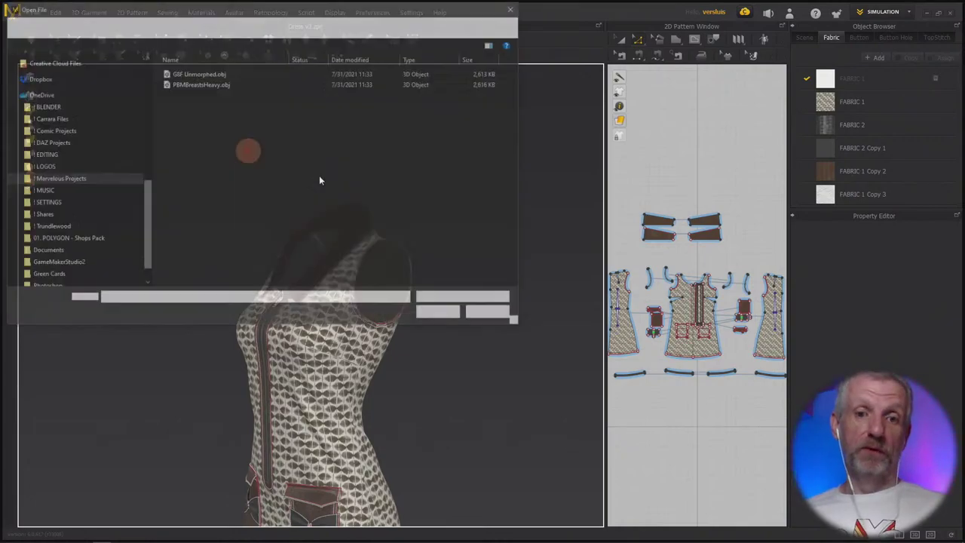
pyautogui.click(265, 25)
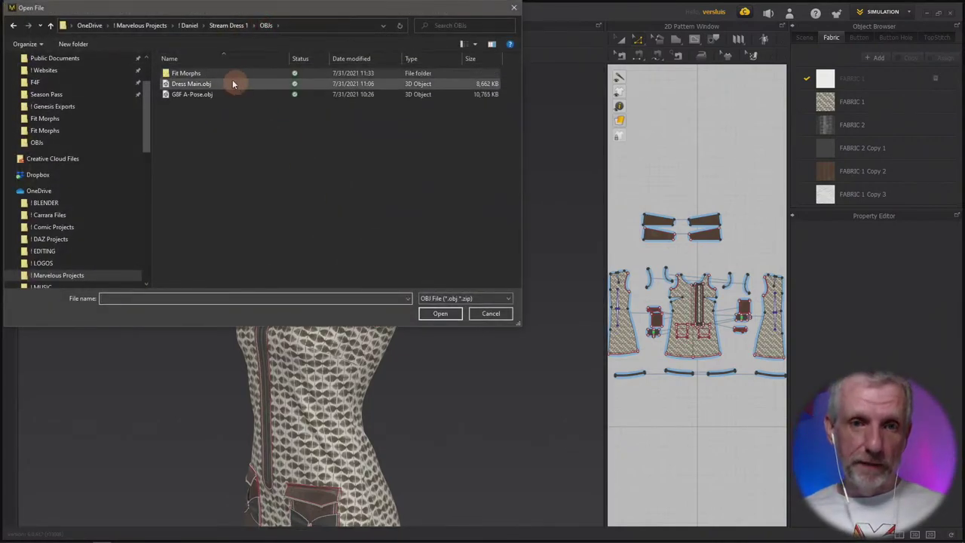
pyautogui.click(197, 94)
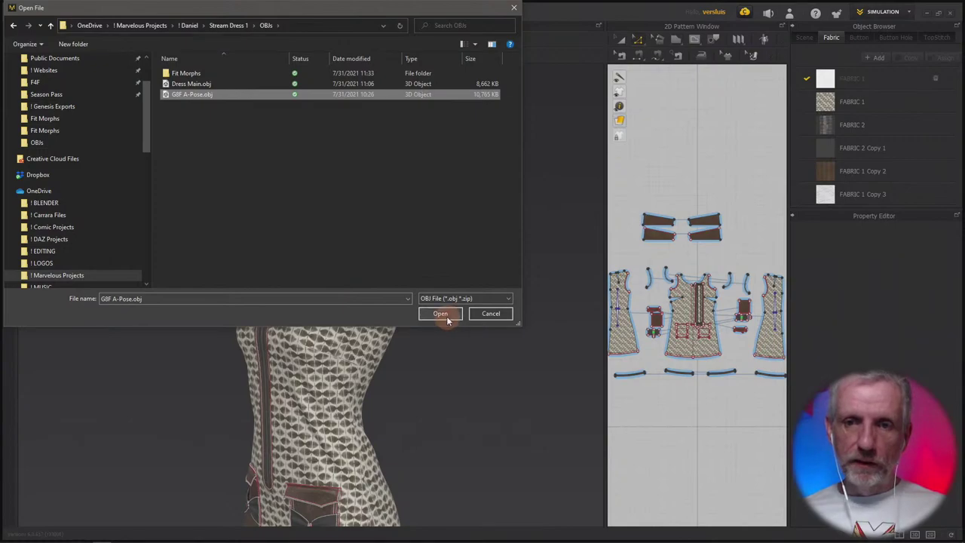
pyautogui.click(499, 298)
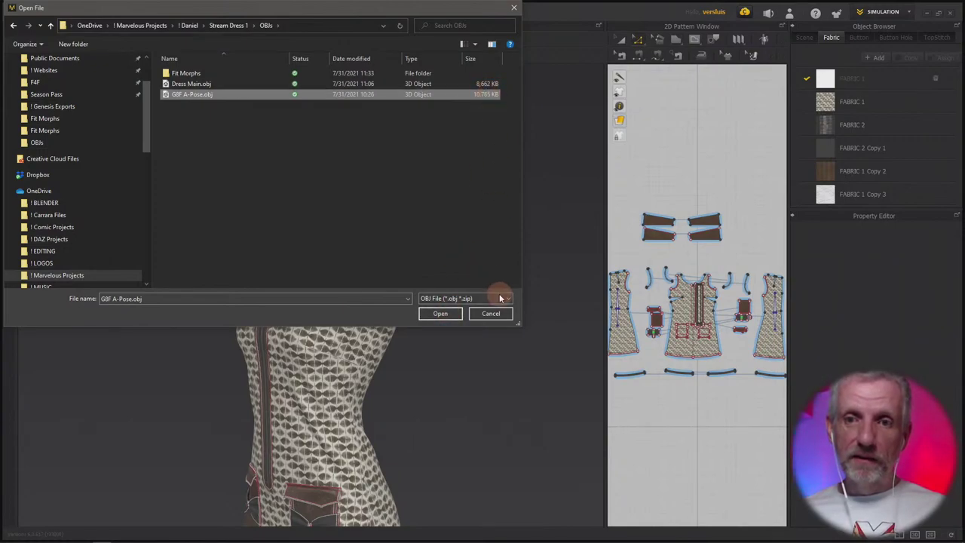
pyautogui.click(449, 313)
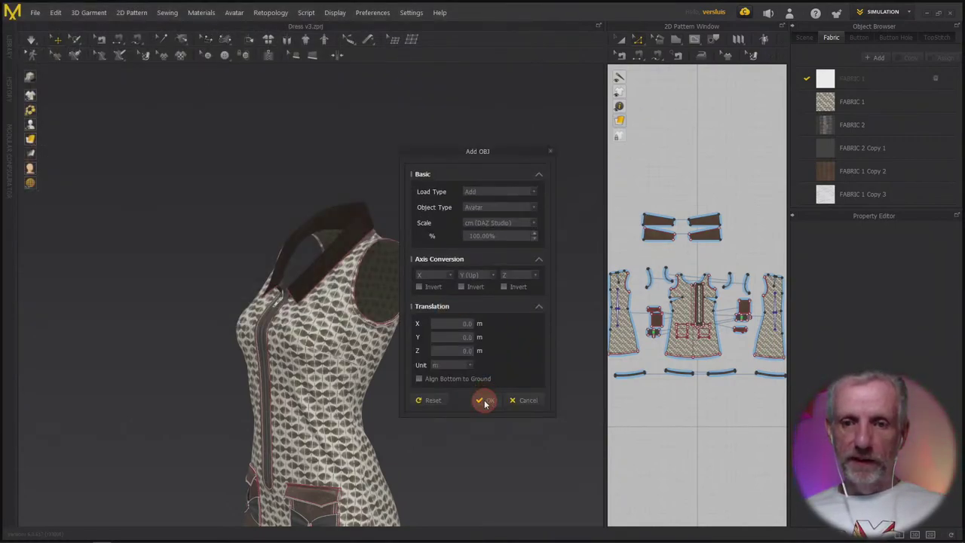
pyautogui.click(485, 402)
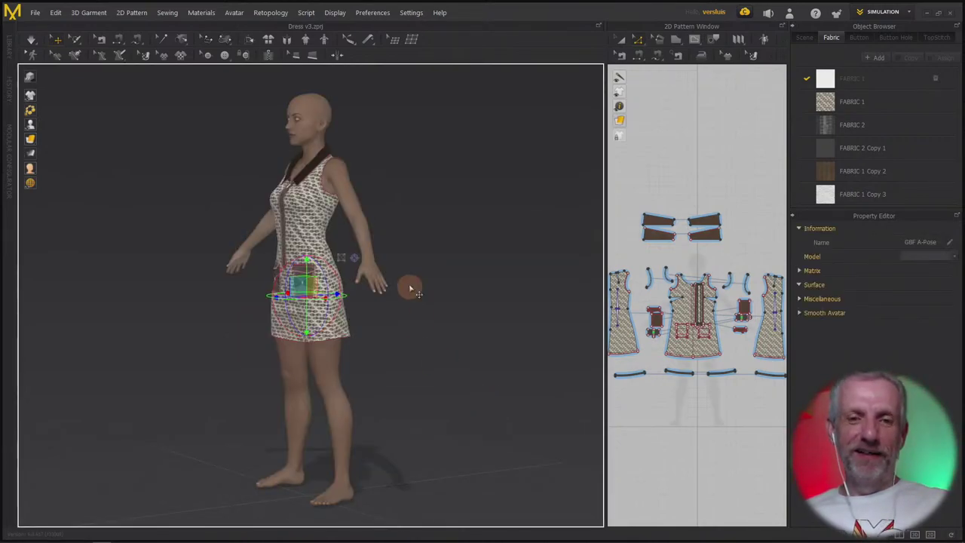
pyautogui.scroll(3, 411, 289)
pyautogui.scroll(-1, 447, 313)
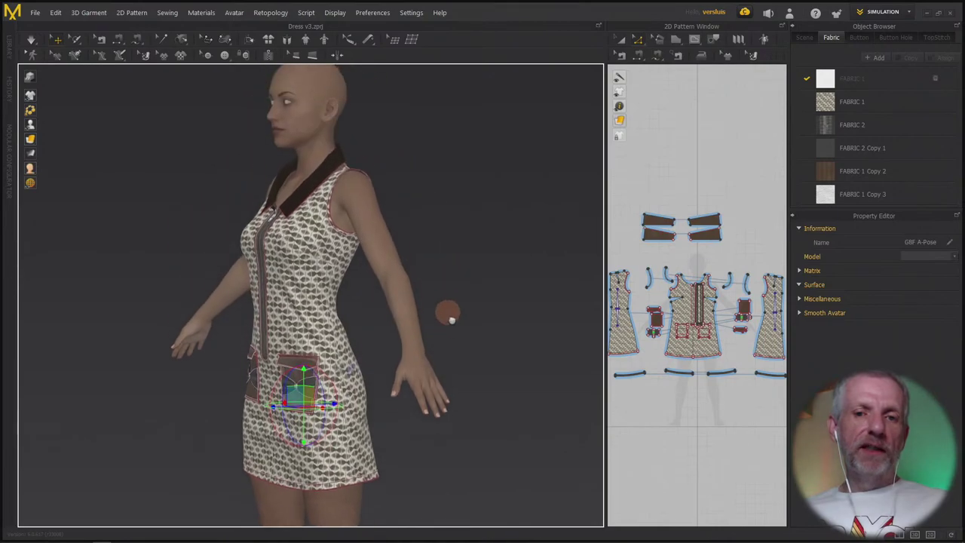
pyautogui.scroll(1, 452, 332)
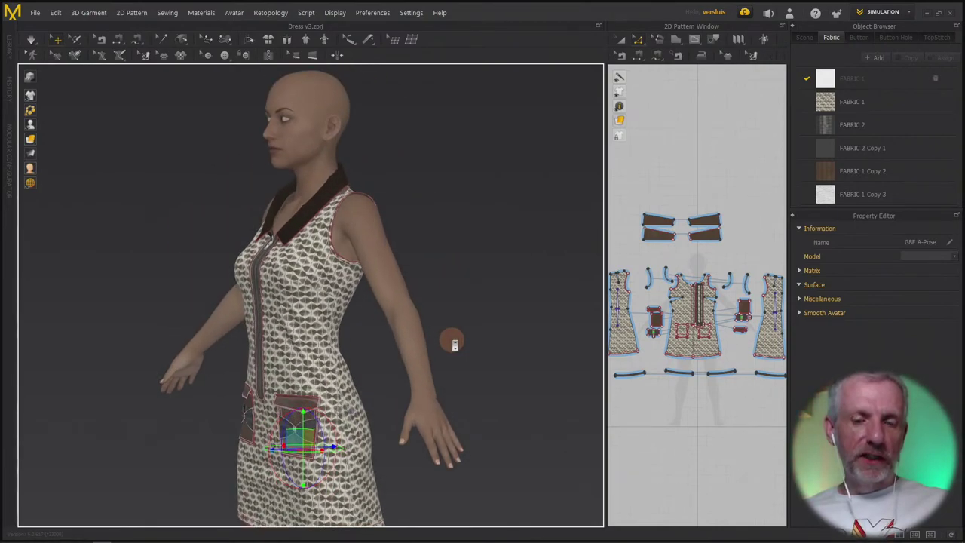
# - Switch to DAZ Studio and check the available Resolution Level options for the Dress Main object
pyautogui.hotkey('alt', 'Tab')
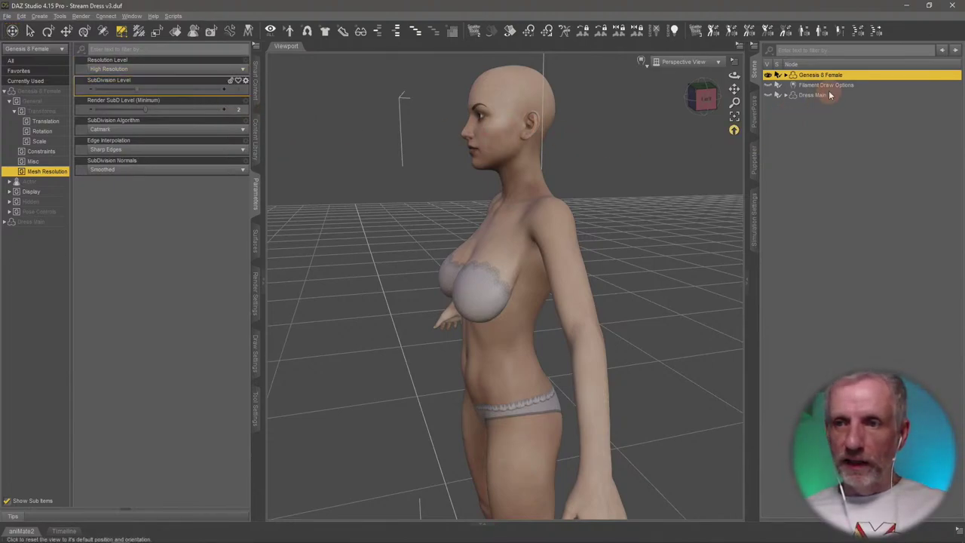
pyautogui.click(831, 94)
pyautogui.click(125, 70)
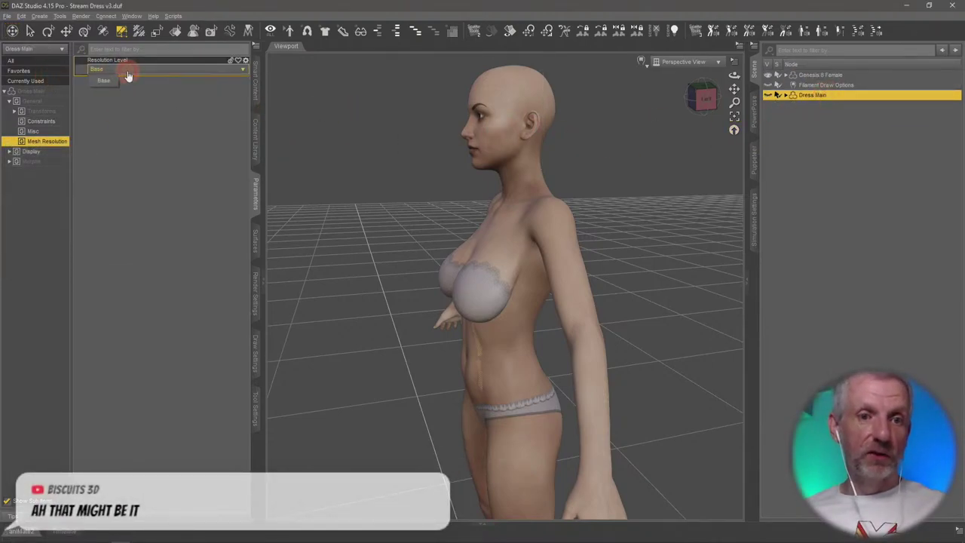
pyautogui.click(123, 86)
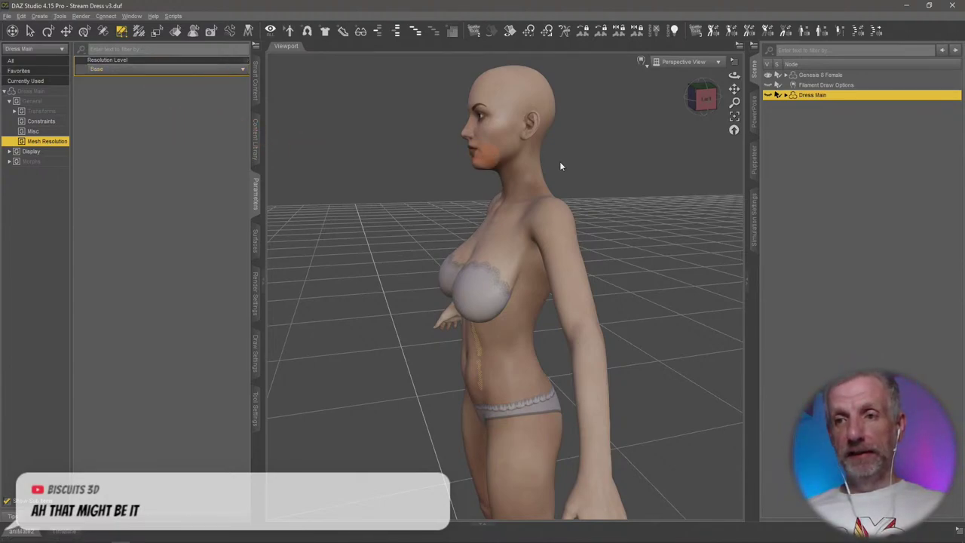
# - Export the Genesis 8 Female figure to the Fit Morphs folder as PBMBreastsHeavy.obj, replacing the existing file
pyautogui.click(833, 75)
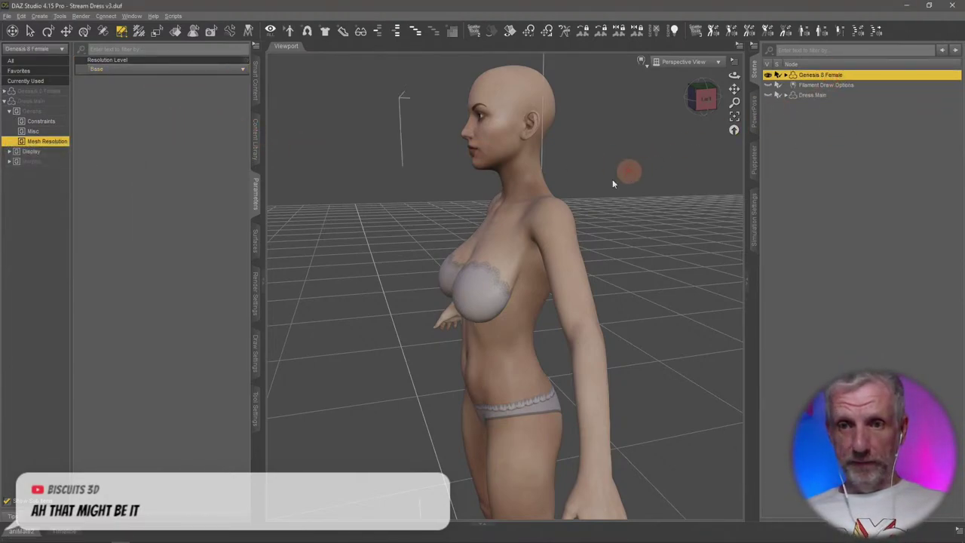
pyautogui.click(7, 16)
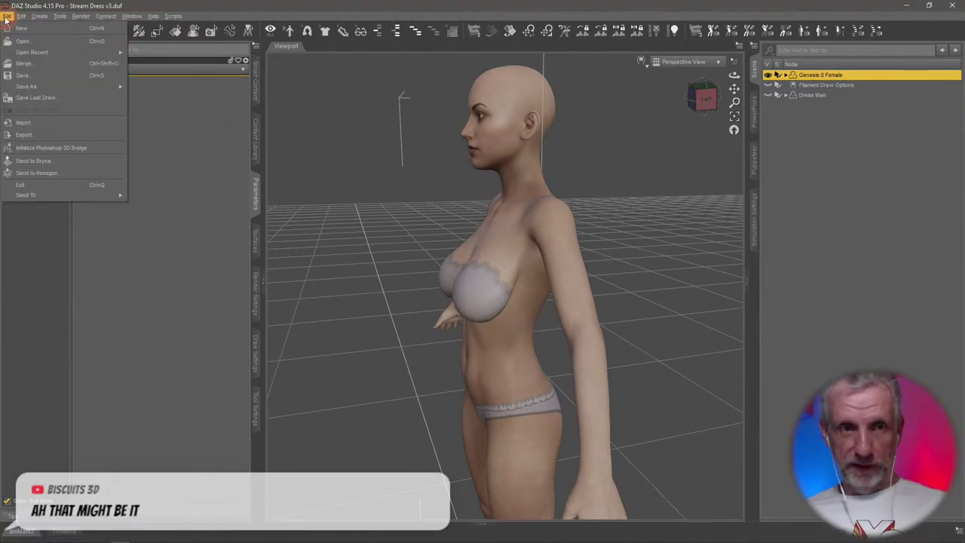
pyautogui.click(55, 134)
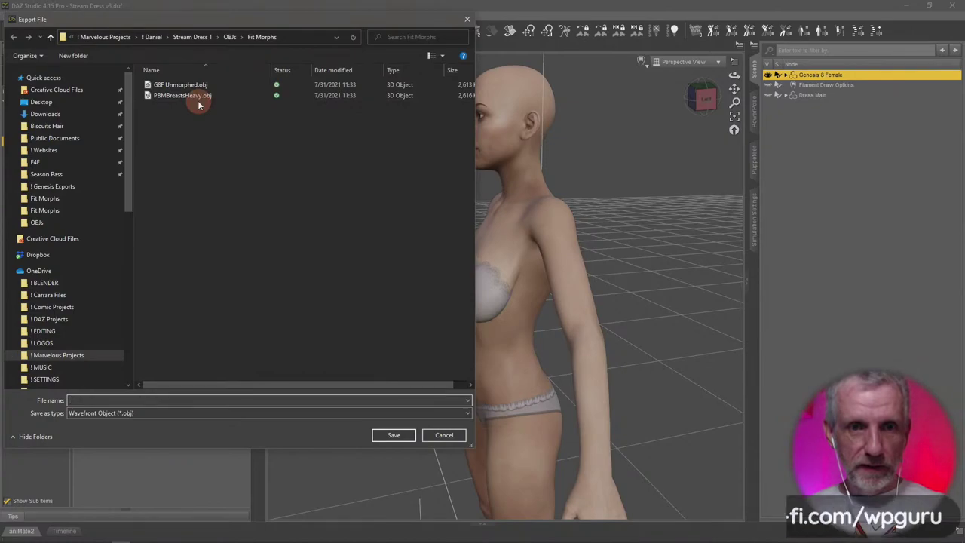
pyautogui.click(198, 98)
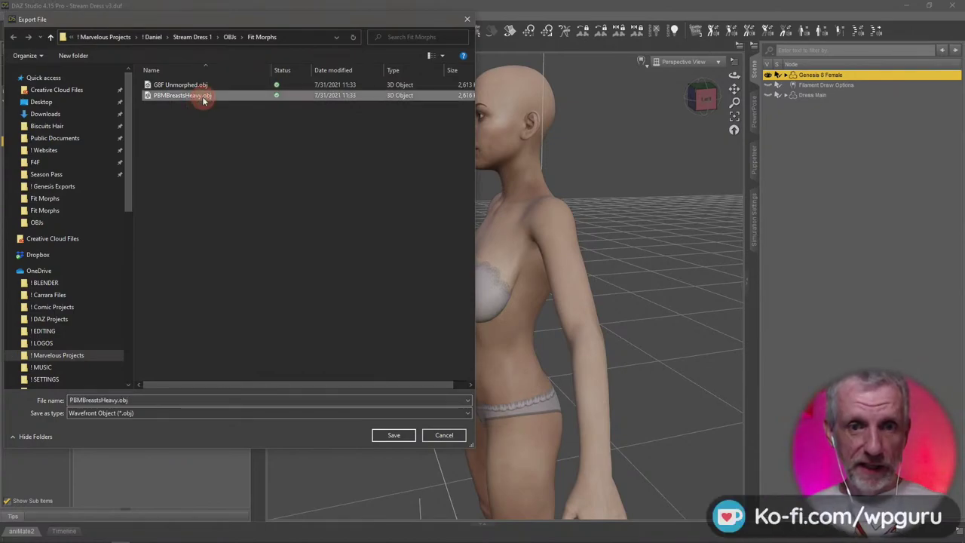
pyautogui.click(395, 435)
pyautogui.click(448, 278)
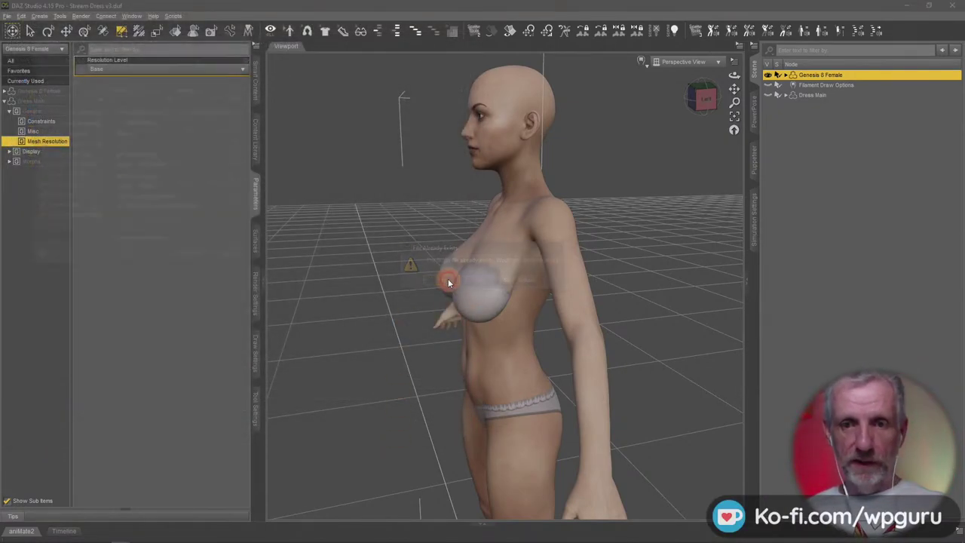
pyautogui.click(193, 260)
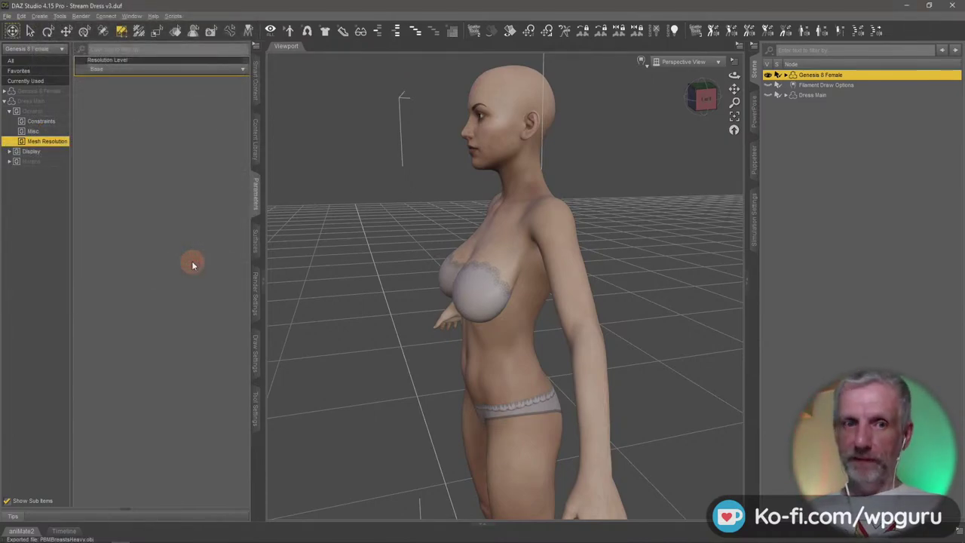
# - Switch to Marvelous Designer and add PBMBreastsHeavy.obj from the Fit Morphs folder as a Morph Target at cm (DAZ Studio) scale
pyautogui.hotkey('alt', 'Tab')
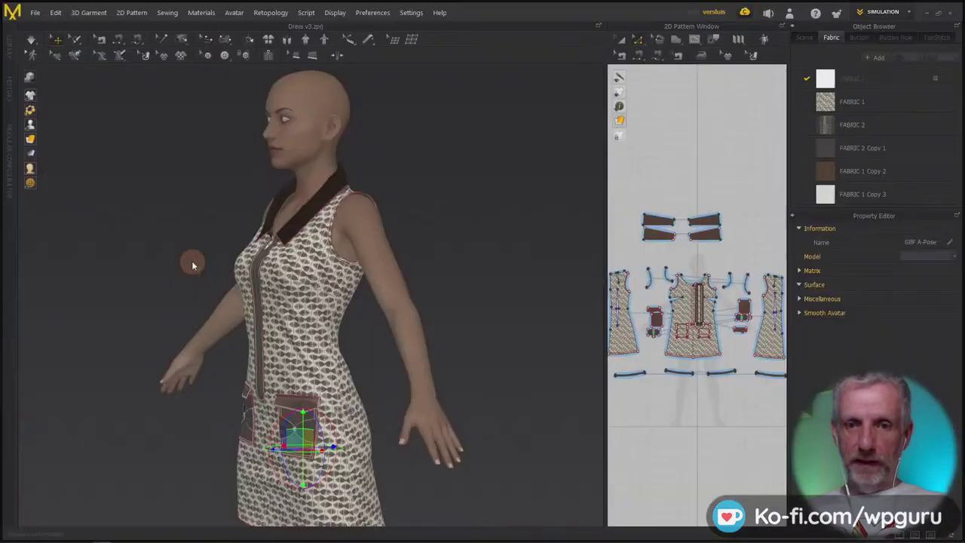
pyautogui.click(34, 12)
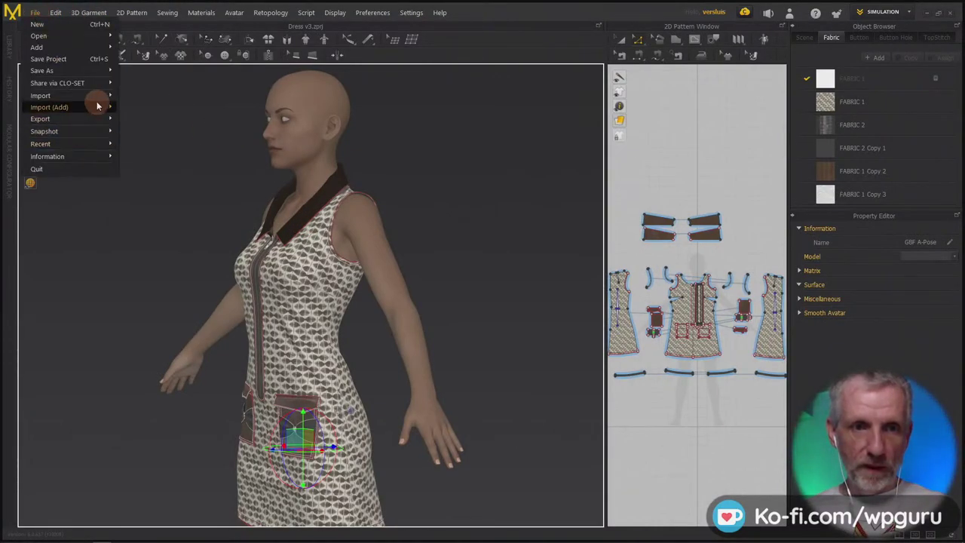
pyautogui.moveTo(97, 106)
pyautogui.click(143, 107)
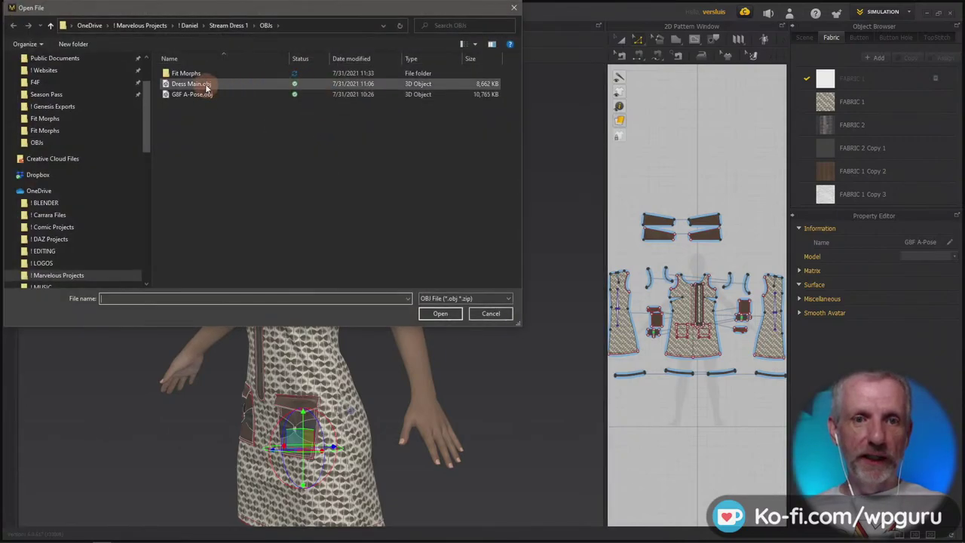
pyautogui.doubleClick(185, 73)
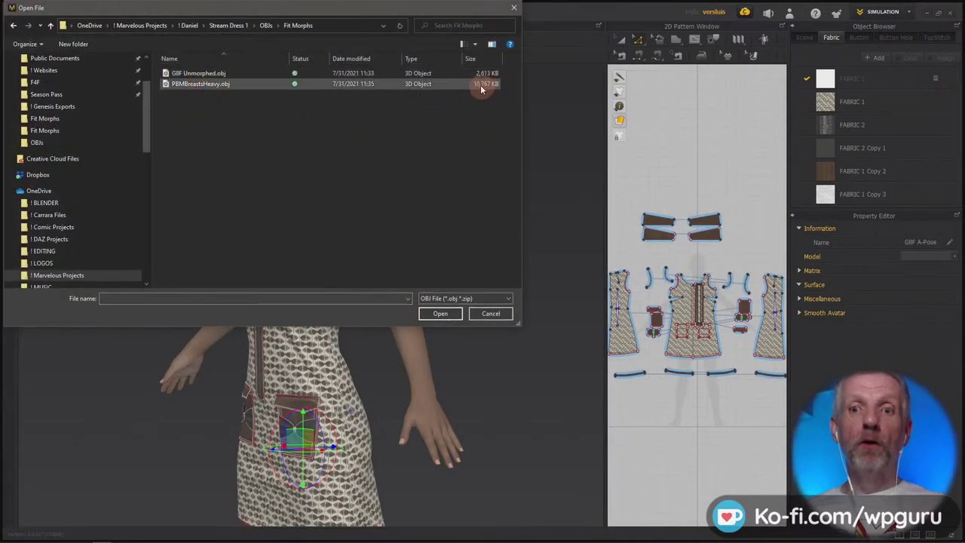
pyautogui.click(483, 84)
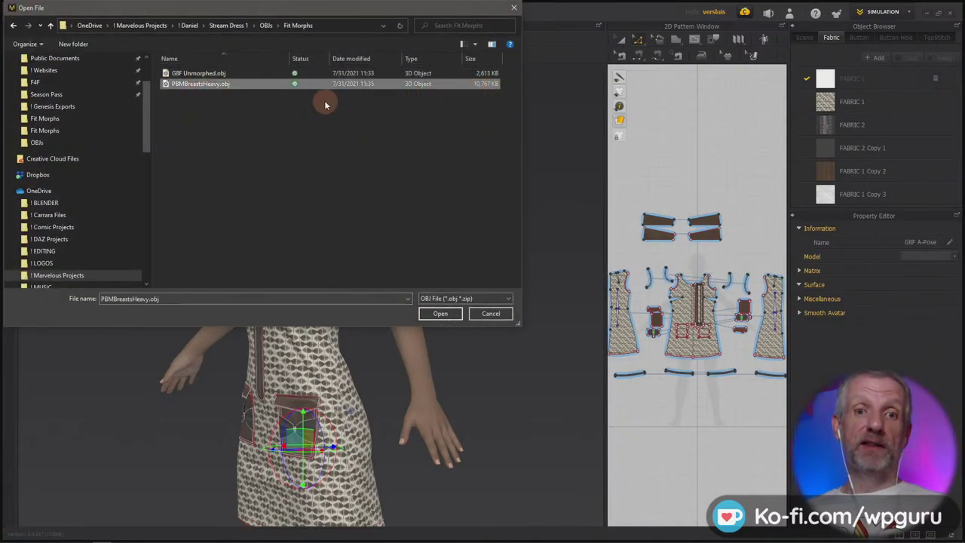
pyautogui.click(440, 313)
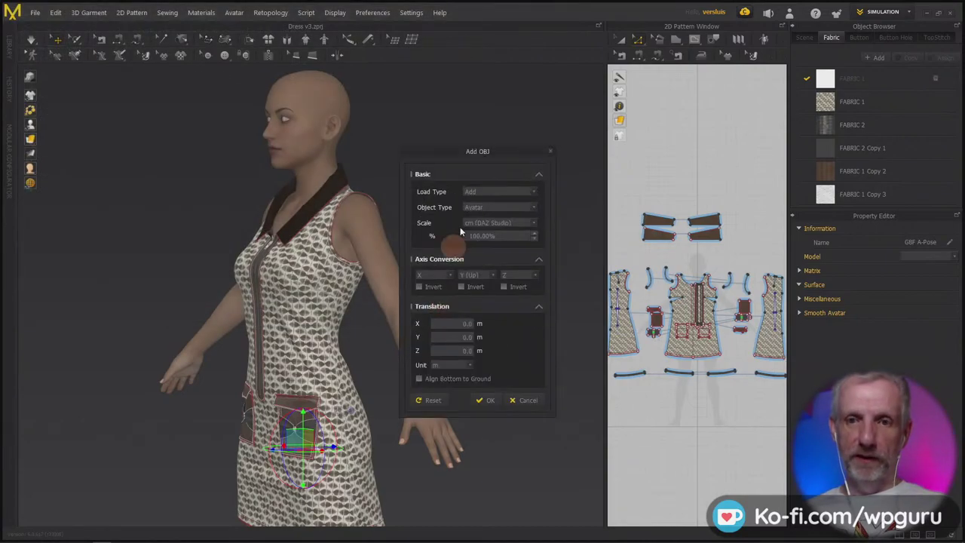
pyautogui.click(526, 208)
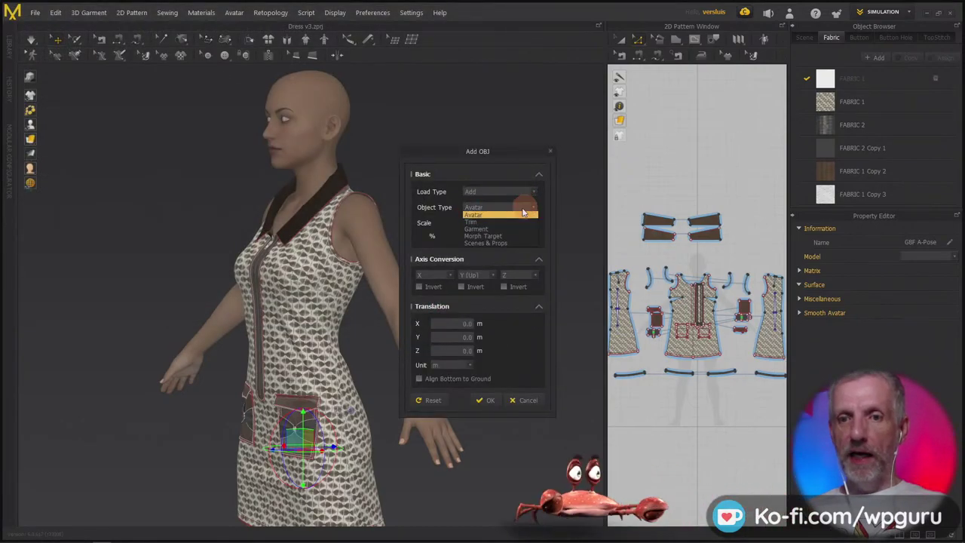
pyautogui.click(508, 236)
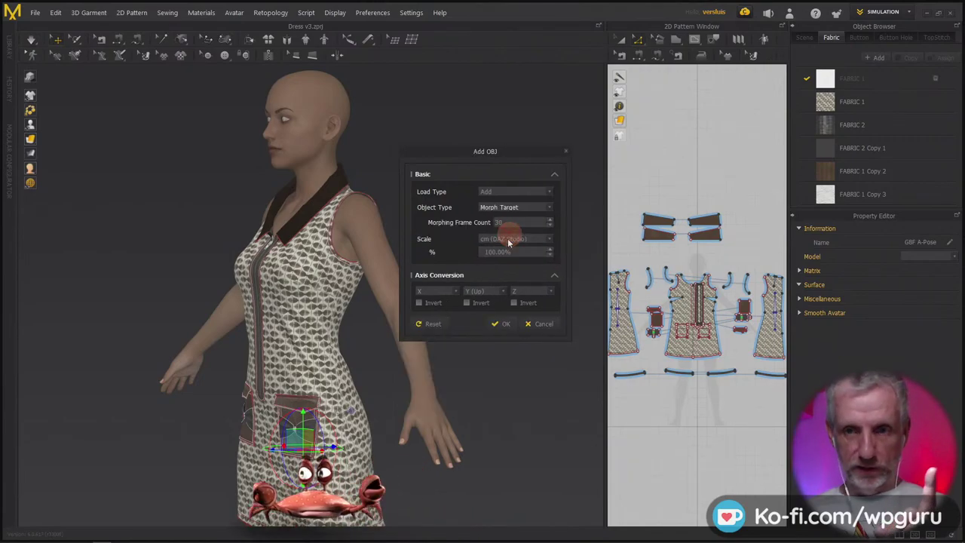
pyautogui.click(502, 323)
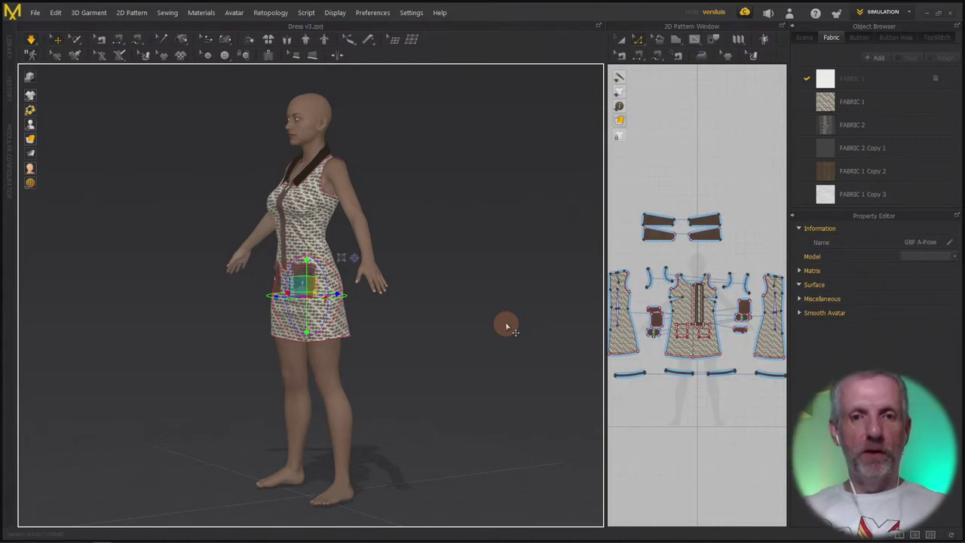
# - Let the dress simulation settle on the morphed avatar, stop it, and inspect the fit around the bust and waist
pyautogui.scroll(-2, 306, 189)
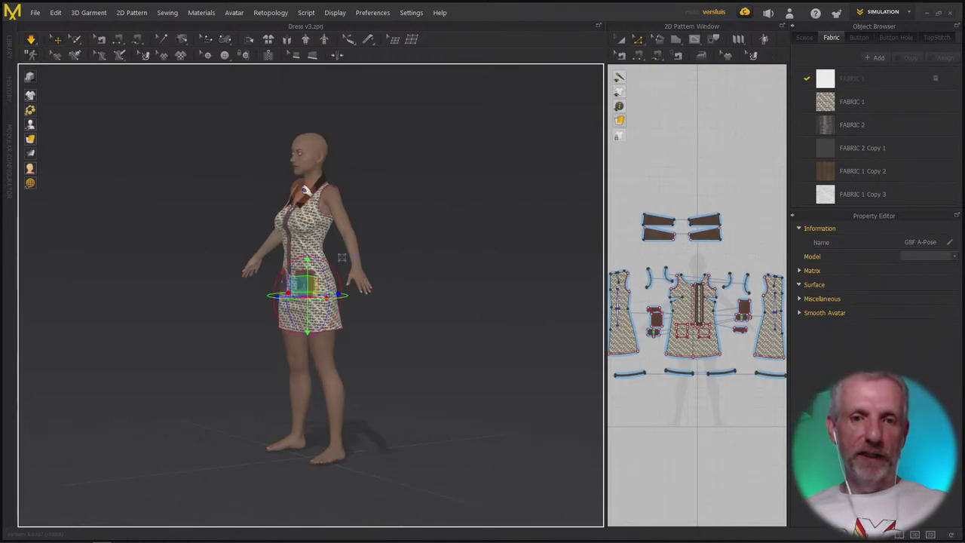
pyautogui.scroll(-2, 306, 195)
pyautogui.scroll(4, 306, 196)
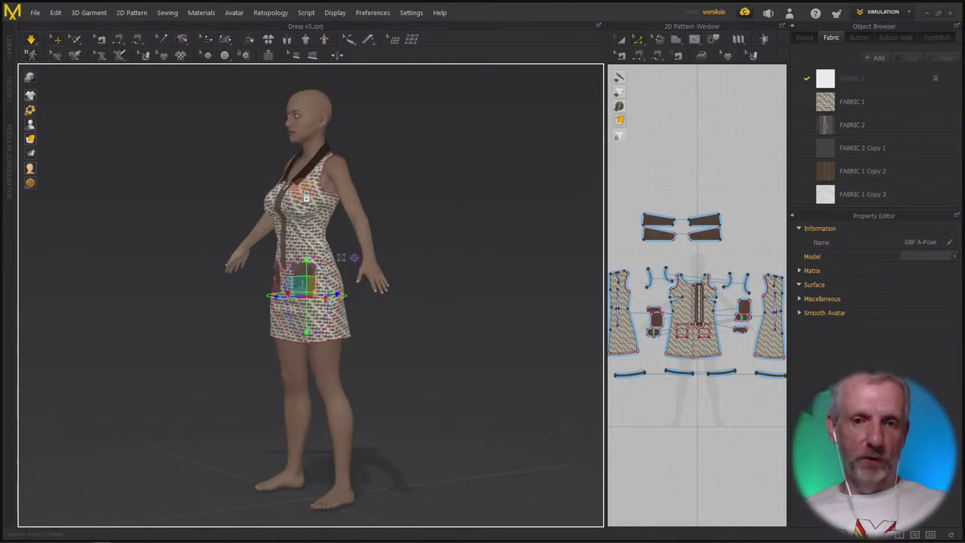
pyautogui.scroll(2, 306, 196)
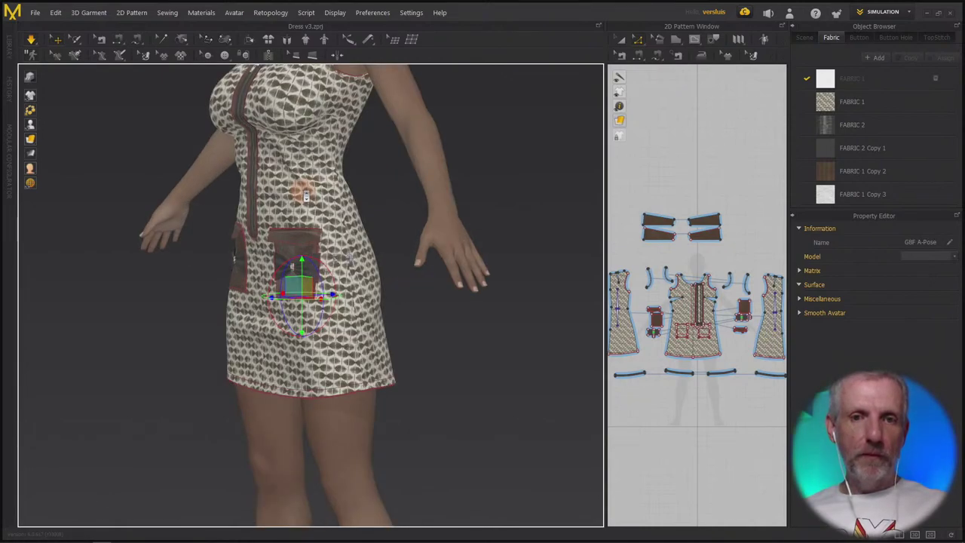
pyautogui.scroll(2, 306, 196)
pyautogui.moveTo(305, 196); pyautogui.dragTo(310, 380, button='right')
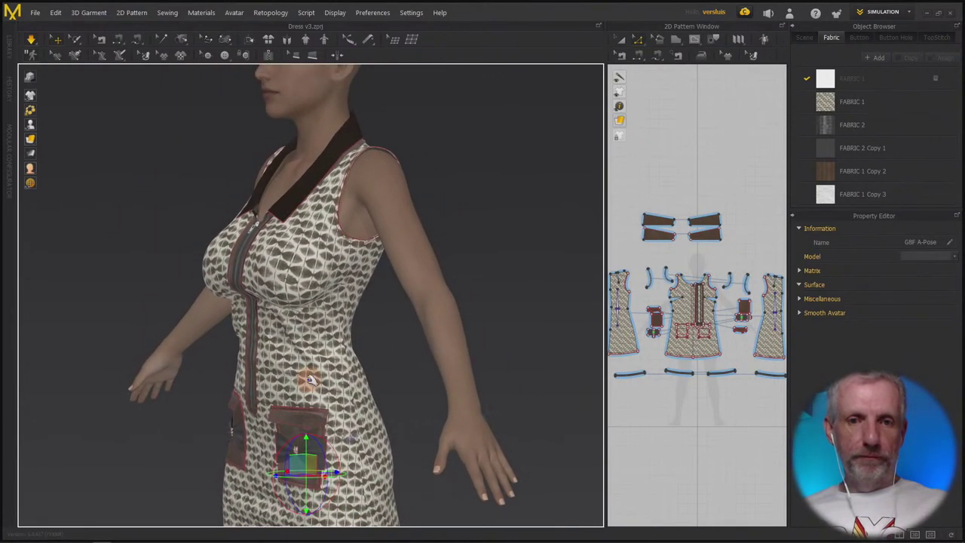
pyautogui.click(376, 375)
pyautogui.scroll(3, 381, 374)
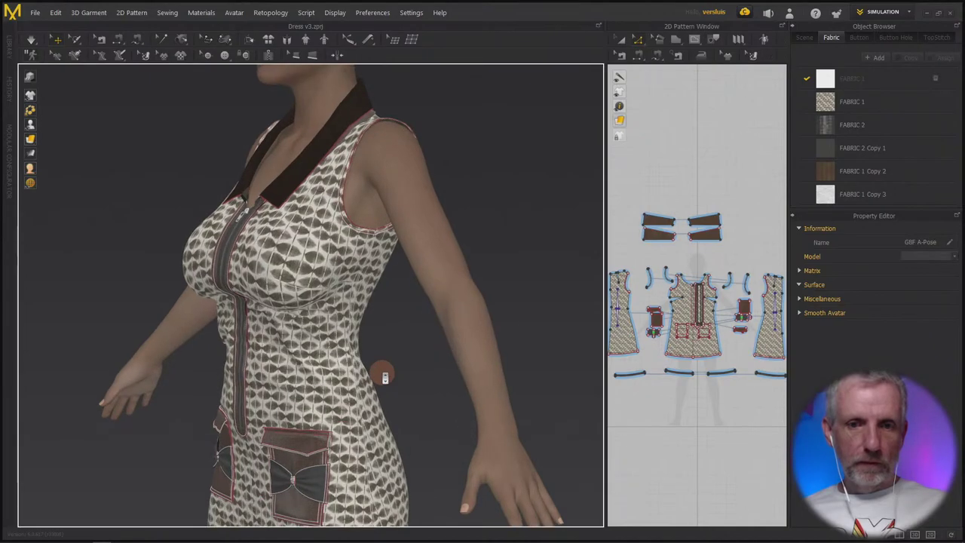
pyautogui.scroll(1, 385, 376)
pyautogui.moveTo(386, 372); pyautogui.dragTo(399, 308, button='right')
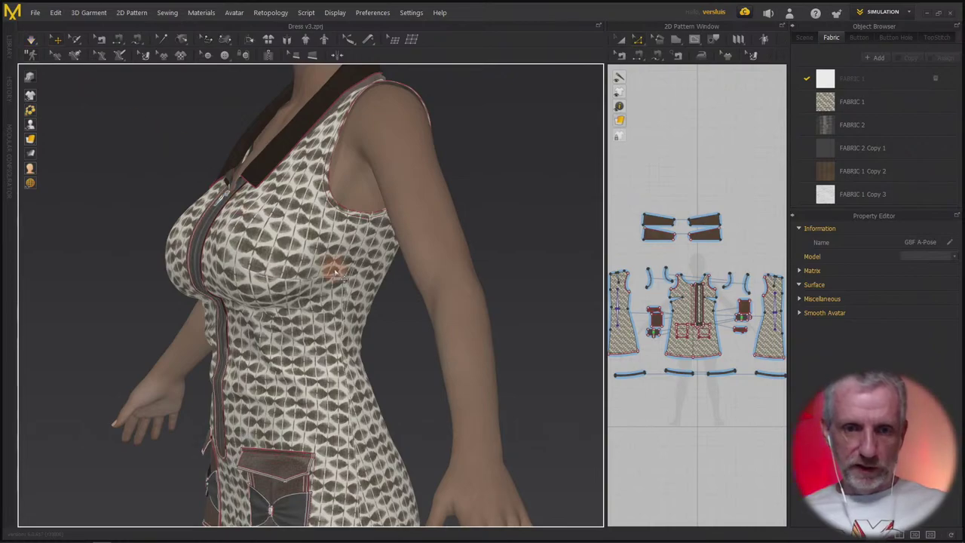
pyautogui.scroll(-5, 337, 275)
pyautogui.scroll(-1, 335, 278)
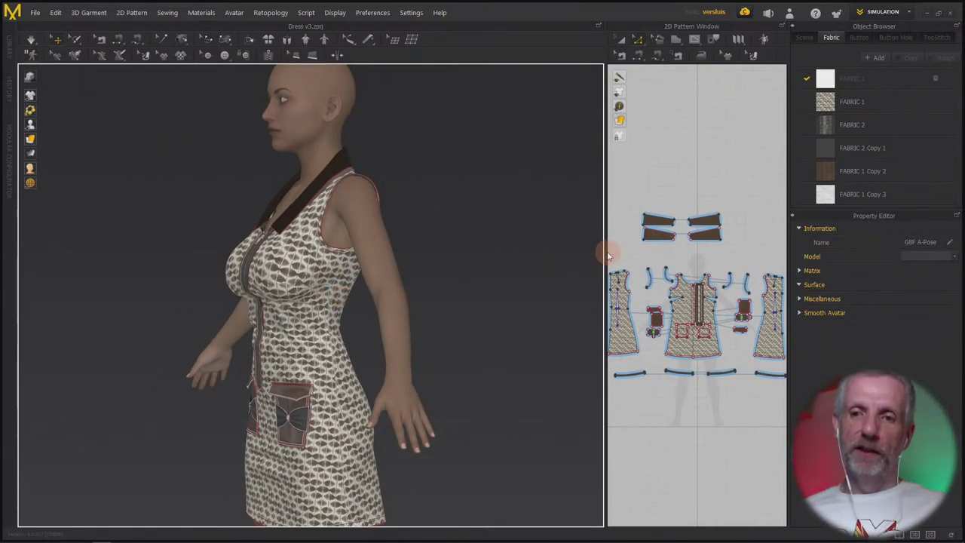
# - Export all dress patterns as a welded, thin single OBJ with unified UVs at cm (DAZ Studio) scale, overwriting PBMBreastsHeavy.obj in Fit Morphs
pyautogui.moveTo(605, 253); pyautogui.dragTo(501, 254)
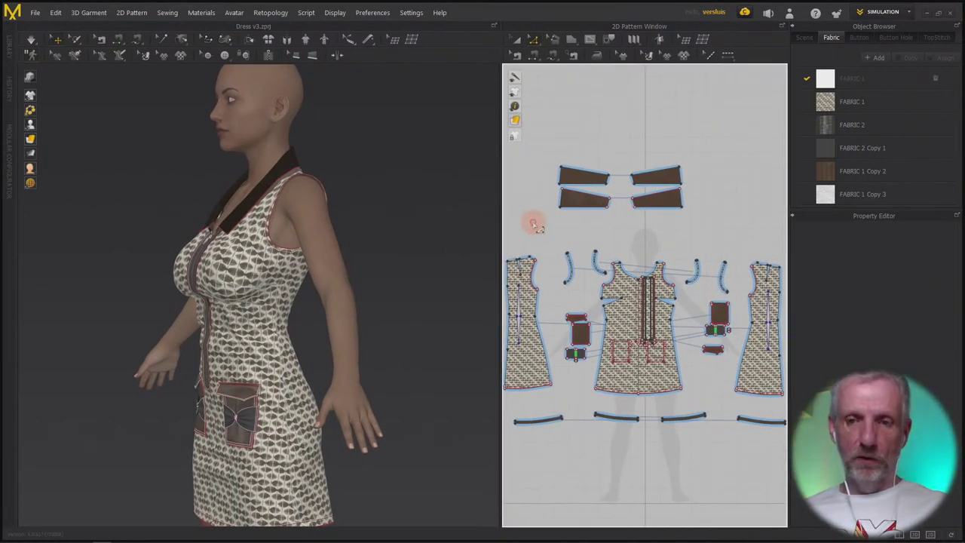
pyautogui.hotkey('ctrl', 'a')
pyautogui.click(35, 12)
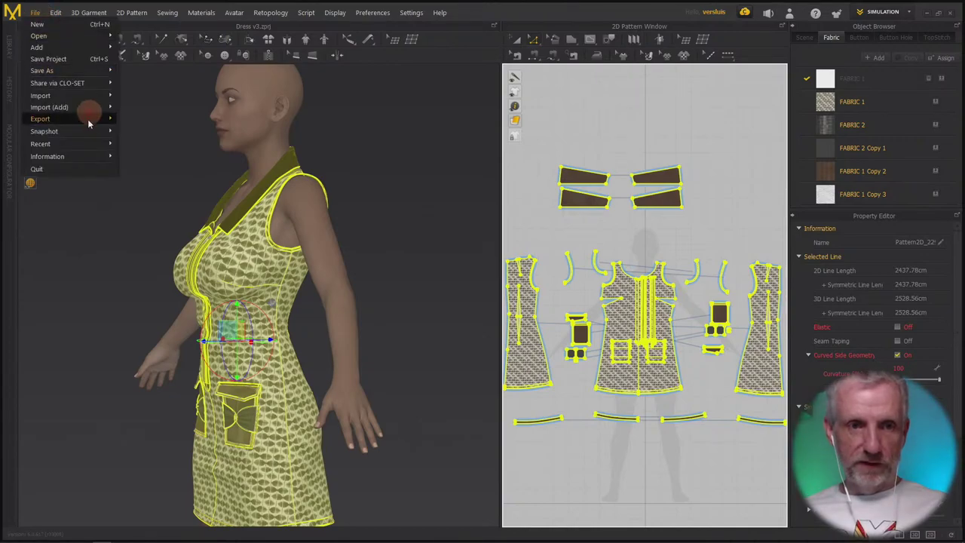
pyautogui.moveTo(85, 119)
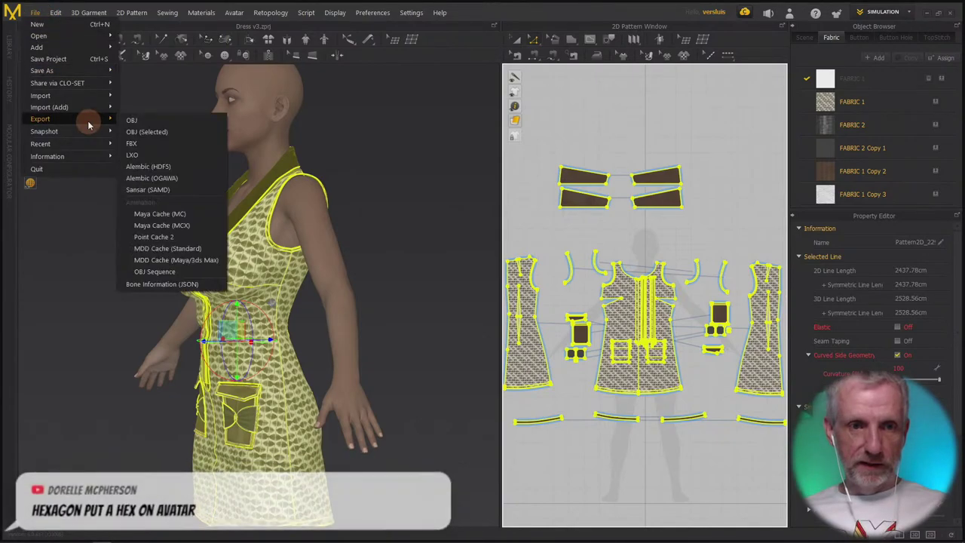
pyautogui.click(179, 132)
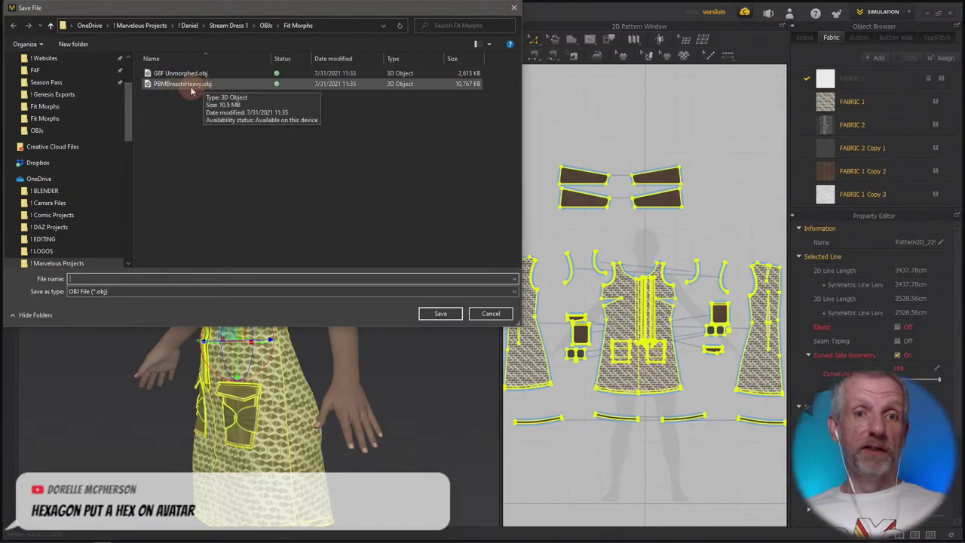
pyautogui.click(190, 87)
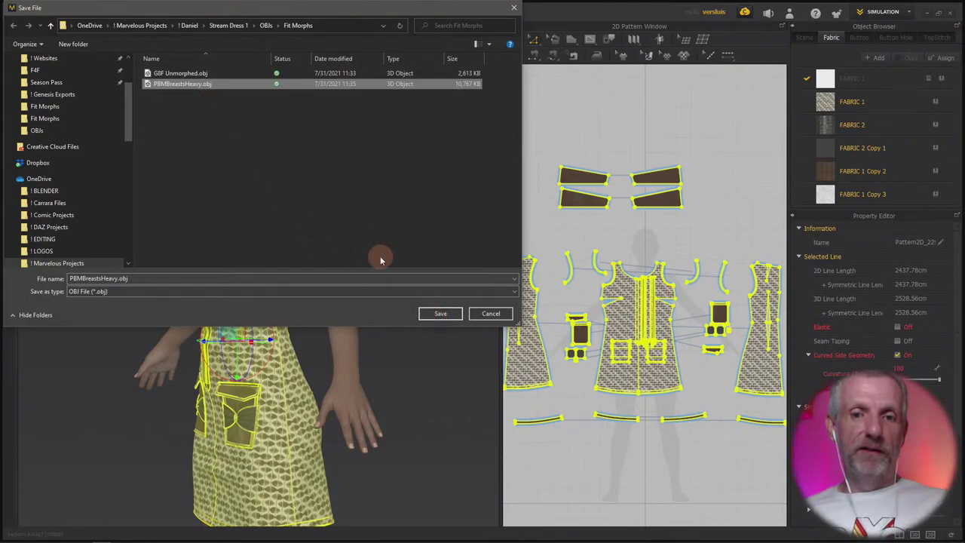
pyautogui.click(438, 314)
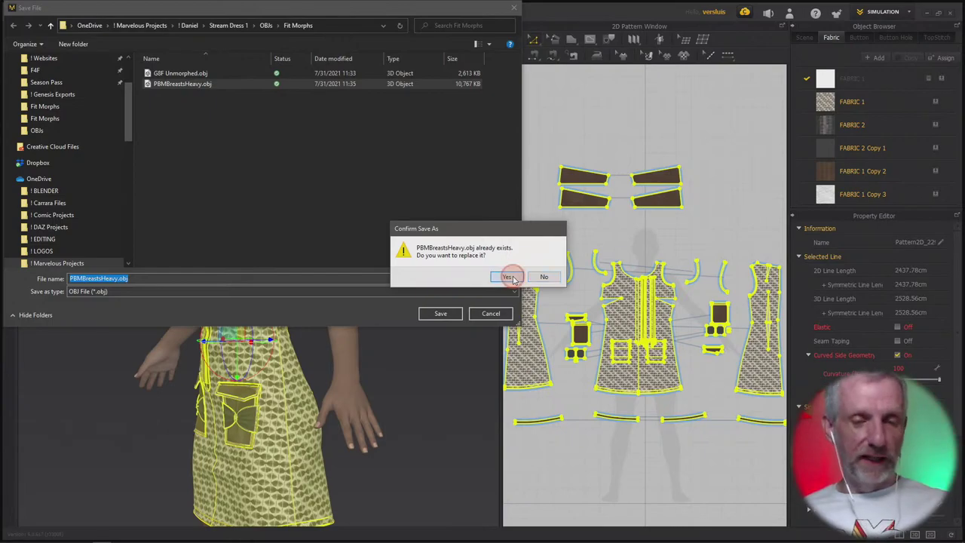
pyautogui.click(509, 277)
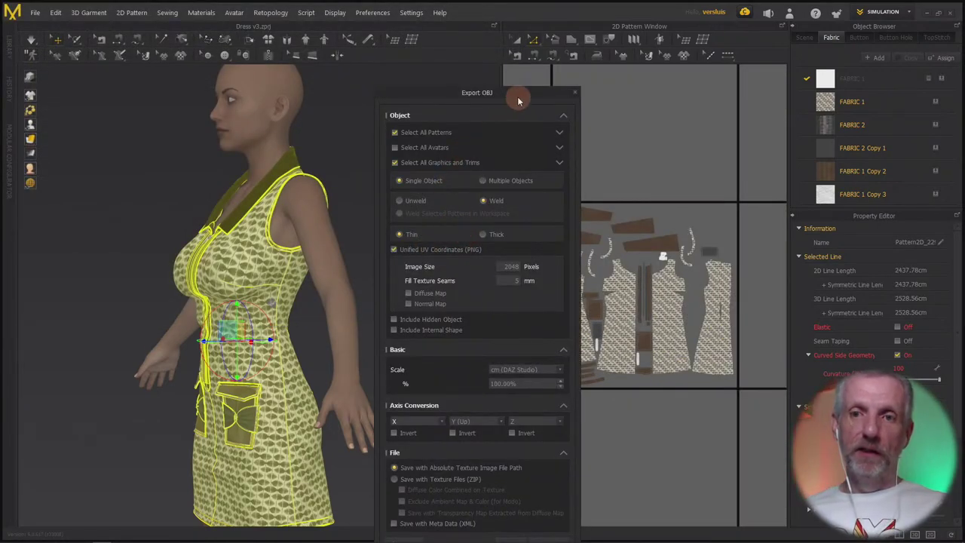
pyautogui.moveTo(519, 100); pyautogui.dragTo(416, 24)
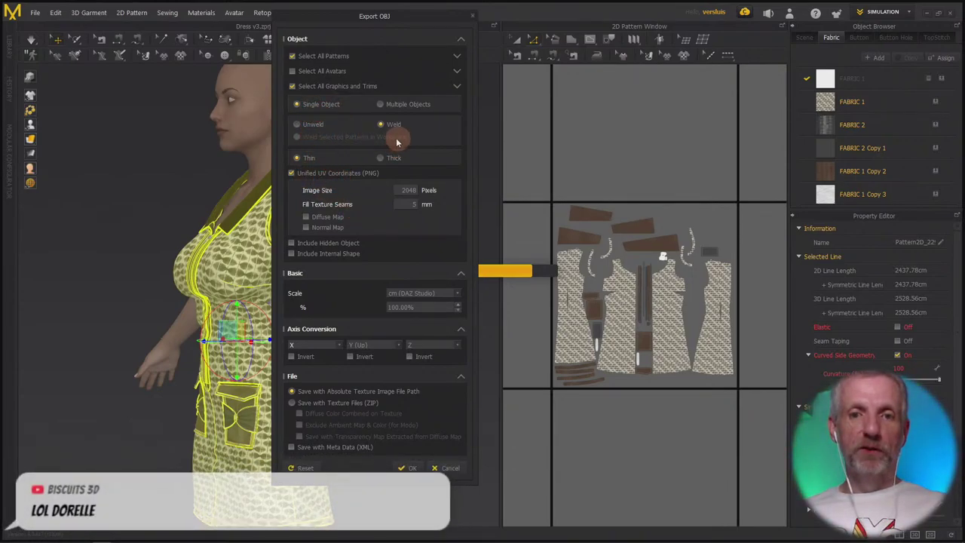
pyautogui.click(411, 469)
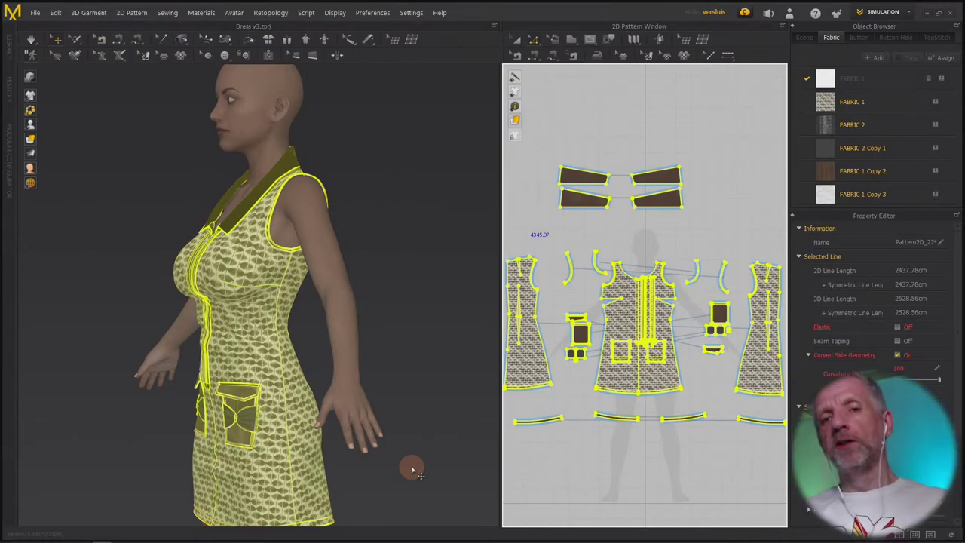
# - Switch to DAZ Studio, make the Dress Main object visible, and check its bust area up close
pyautogui.hotkey('alt', 'Tab')
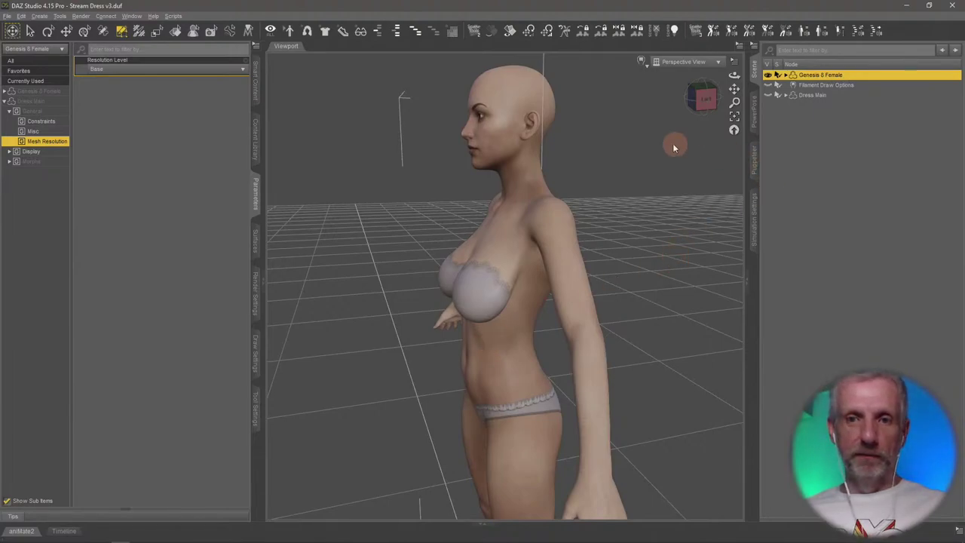
pyautogui.click(469, 96)
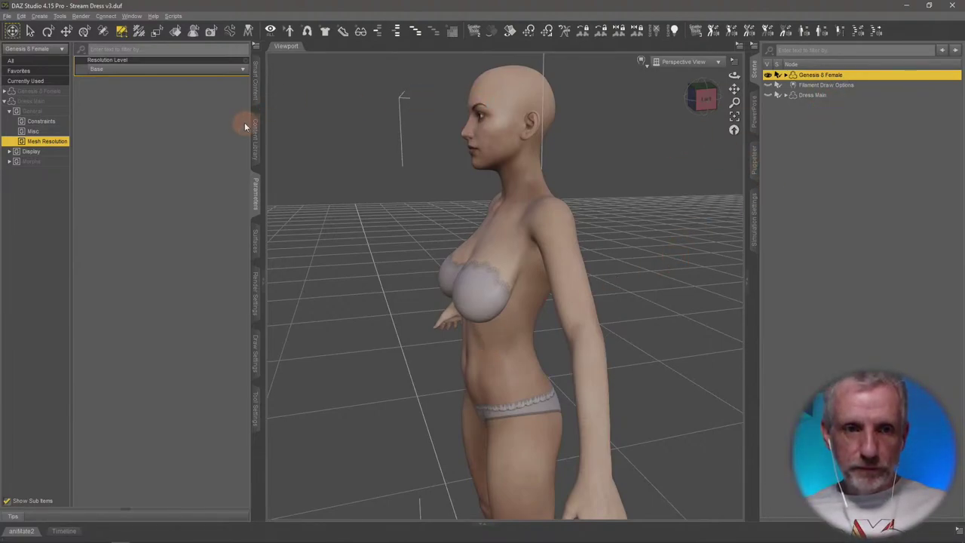
pyautogui.click(767, 95)
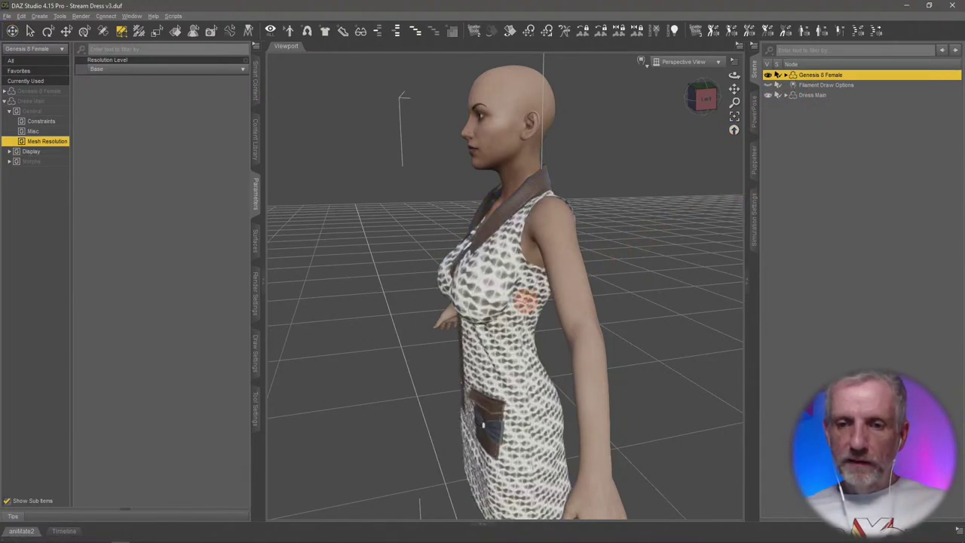
pyautogui.doubleClick(525, 299)
pyautogui.keyDown('alt'); pyautogui.moveTo(526, 299); pyautogui.dragTo(548, 277); pyautogui.keyUp('alt')
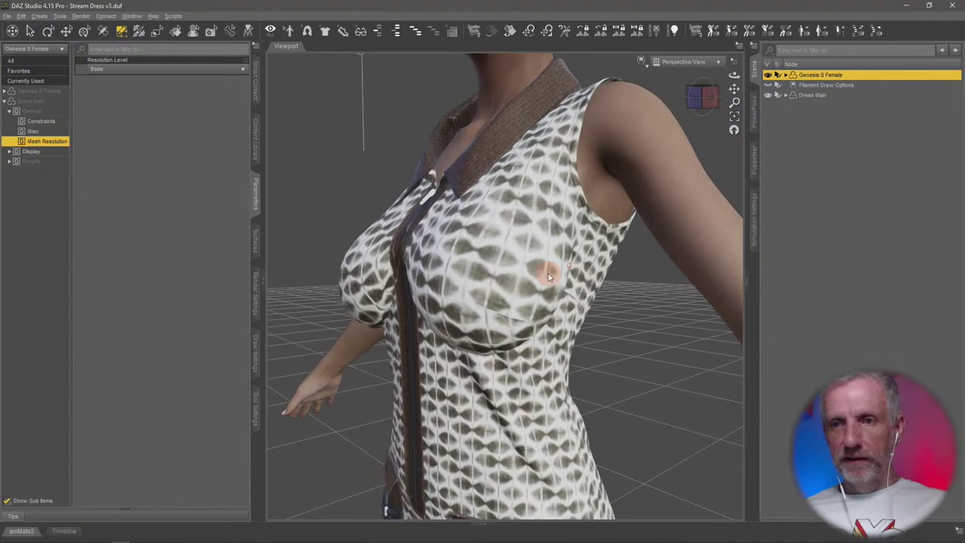
# - Open Morph Loader Pro for the Dress Main object
pyautogui.click(811, 95)
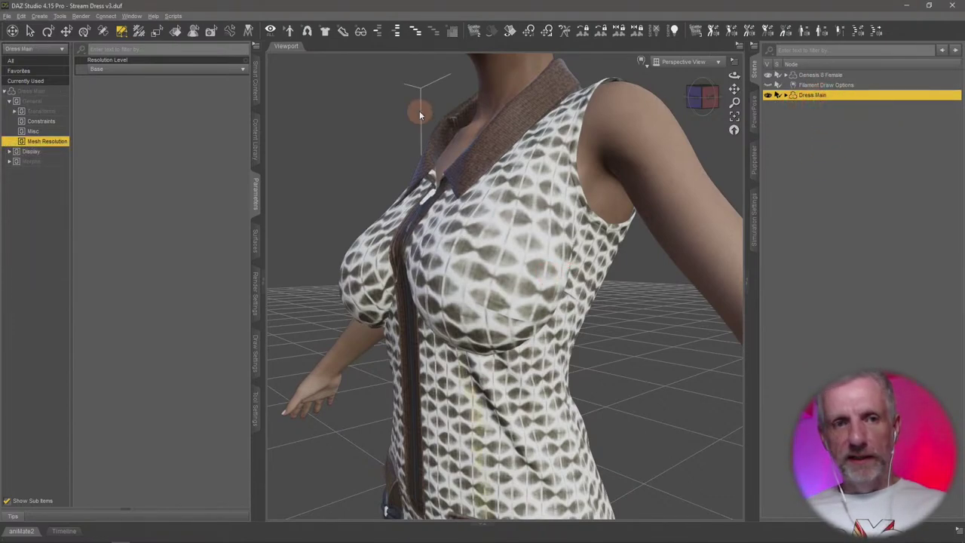
pyautogui.click(9, 16)
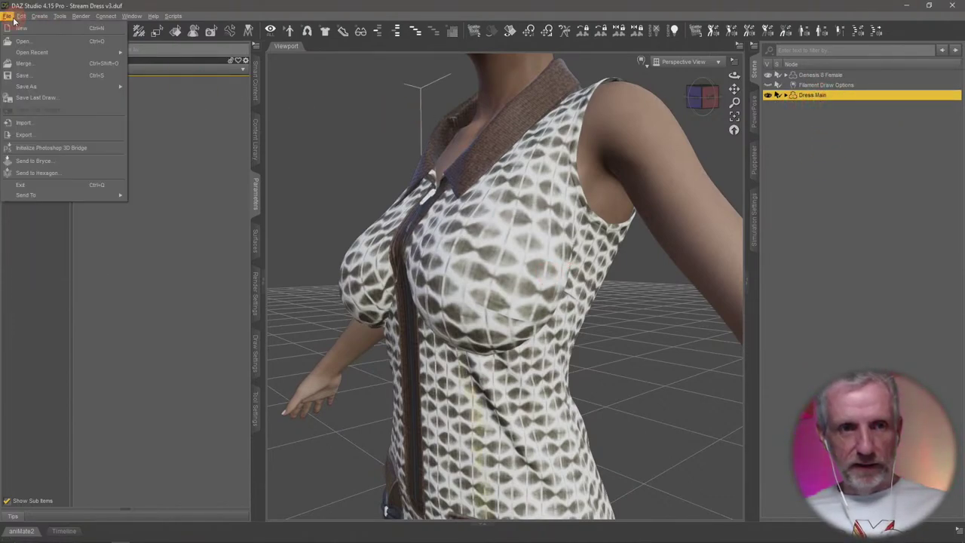
pyautogui.moveTo(21, 15)
pyautogui.moveTo(46, 91)
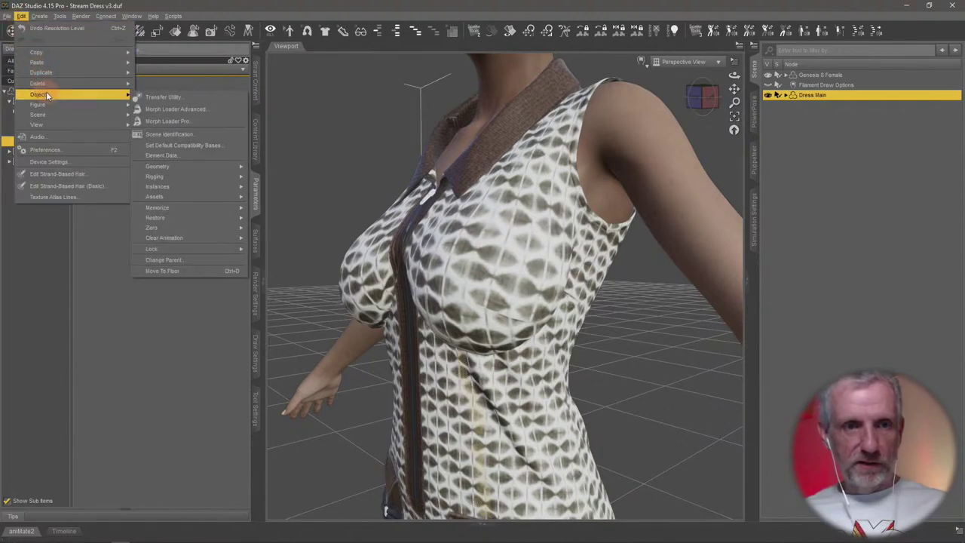
pyautogui.click(207, 125)
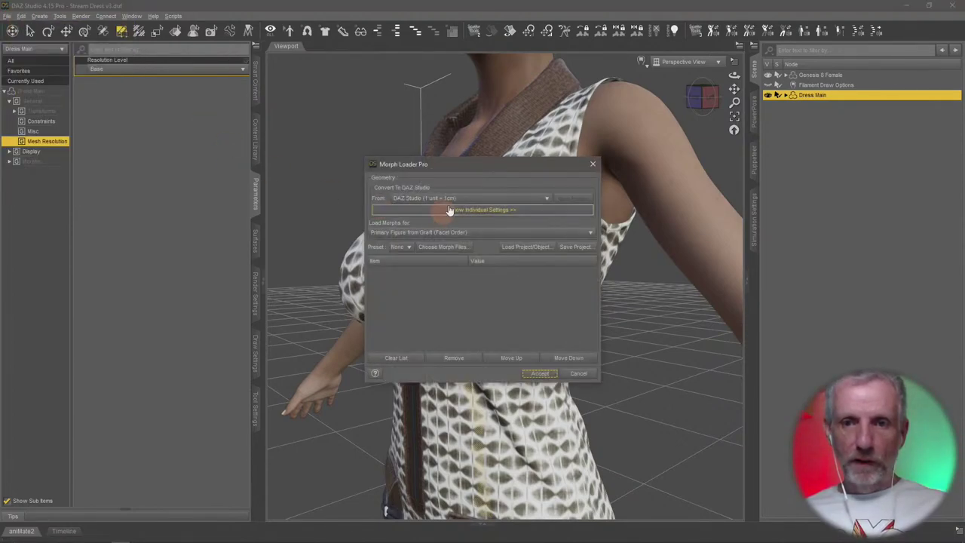
pyautogui.moveTo(504, 164); pyautogui.dragTo(480, 94)
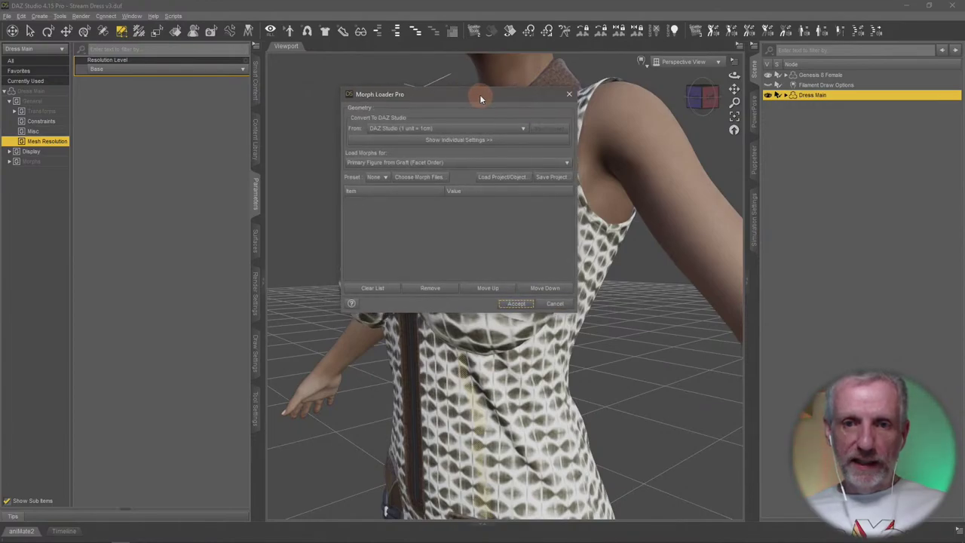
# - Choose PBMBreastsHeavy.obj from the Stream Dress 1 project's OBJs > Fit Morphs folder as the morph file to load
pyautogui.click(428, 178)
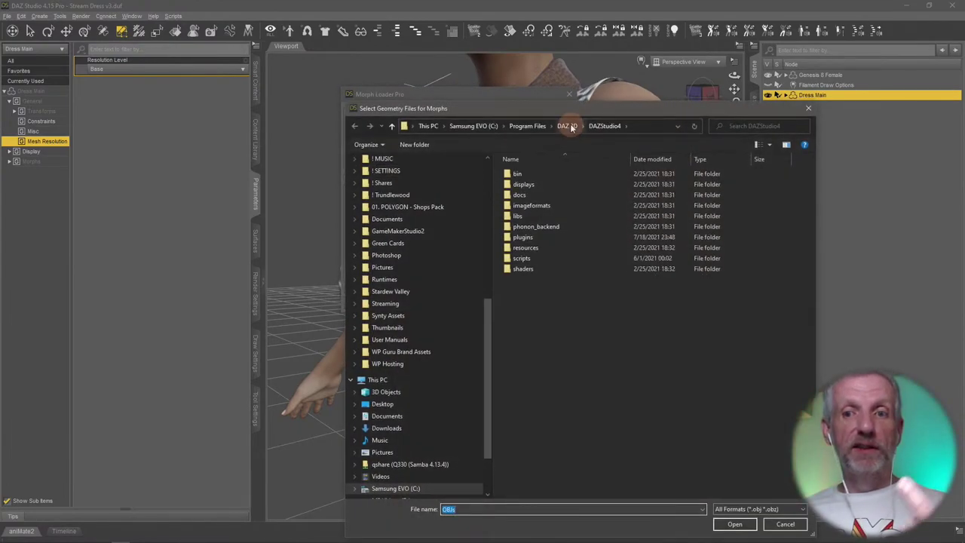
pyautogui.moveTo(571, 105); pyautogui.dragTo(509, 52)
pyautogui.scroll(5, 334, 126)
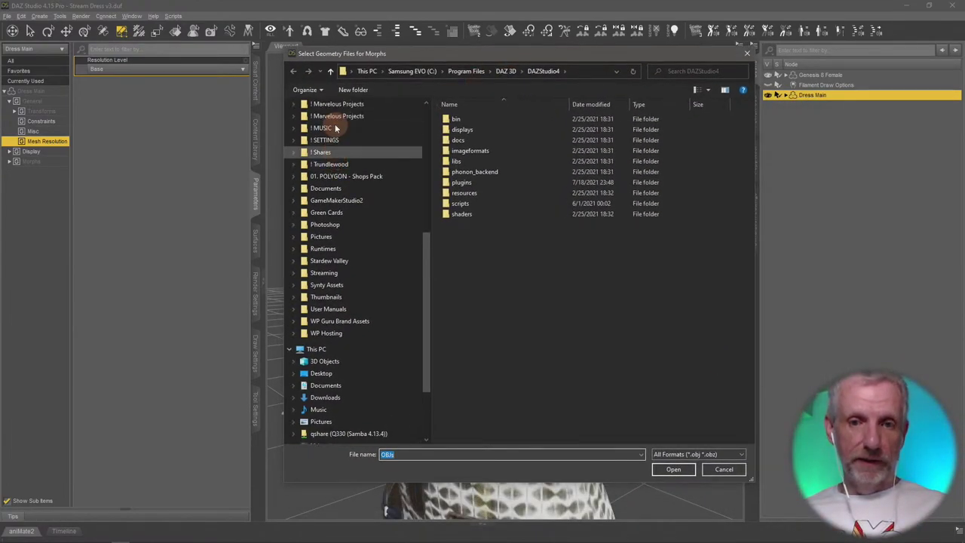
pyautogui.click(354, 273)
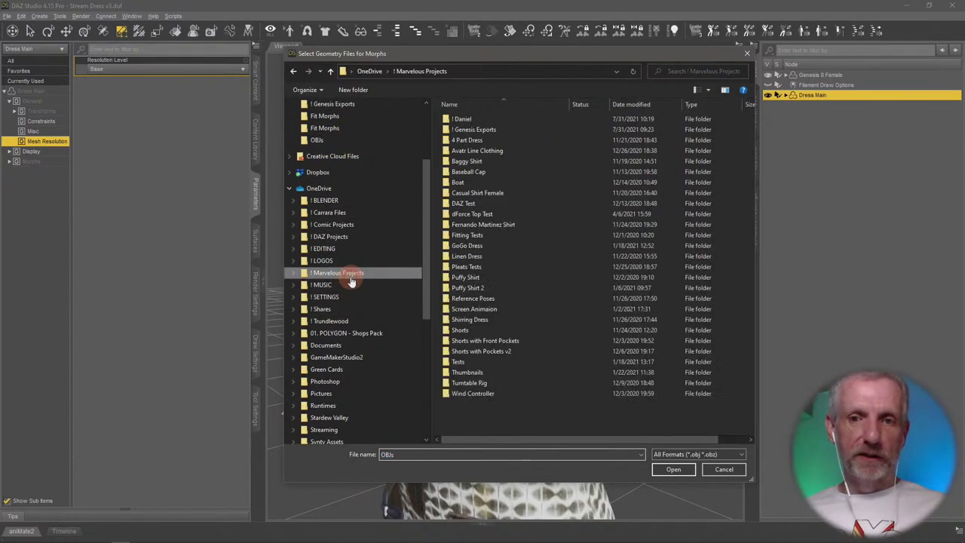
pyautogui.doubleClick(499, 120)
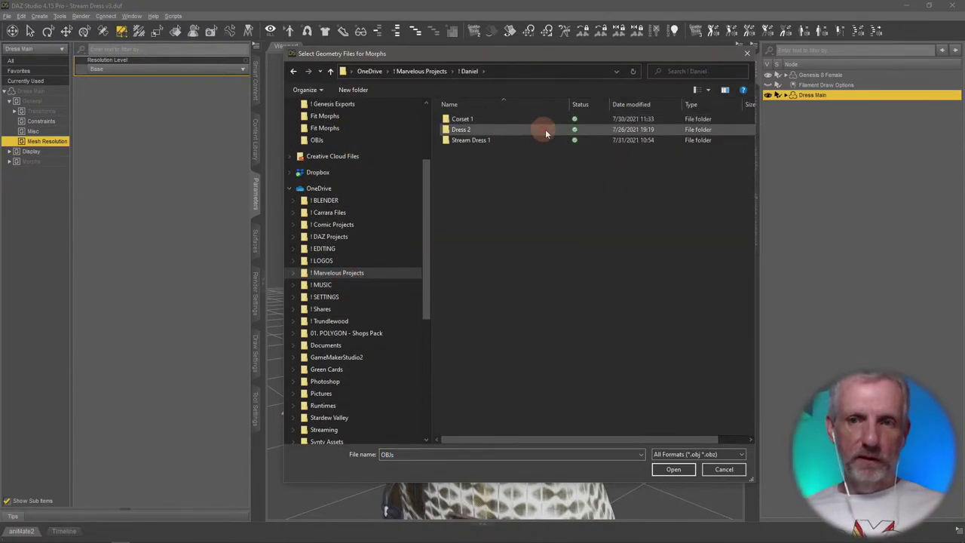
pyautogui.doubleClick(489, 140)
pyautogui.doubleClick(480, 142)
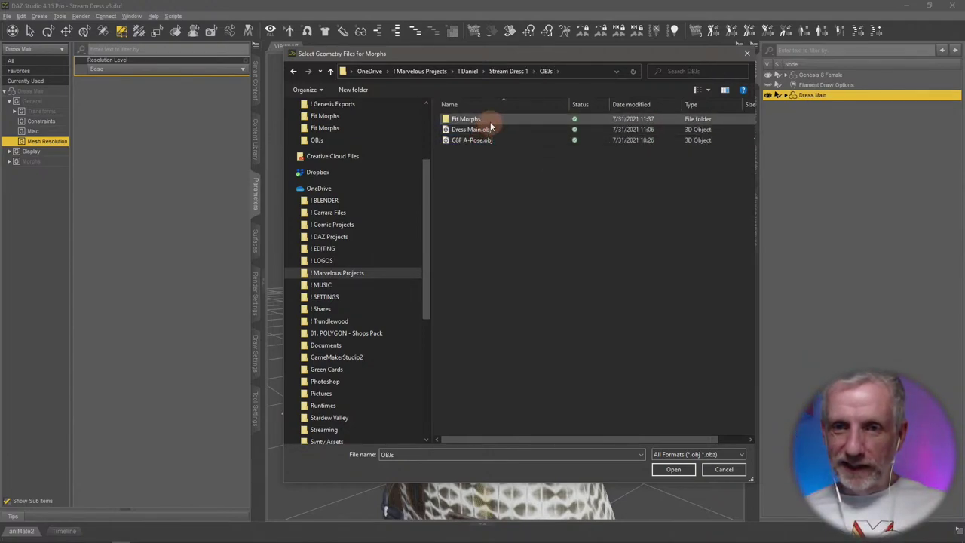
pyautogui.doubleClick(479, 120)
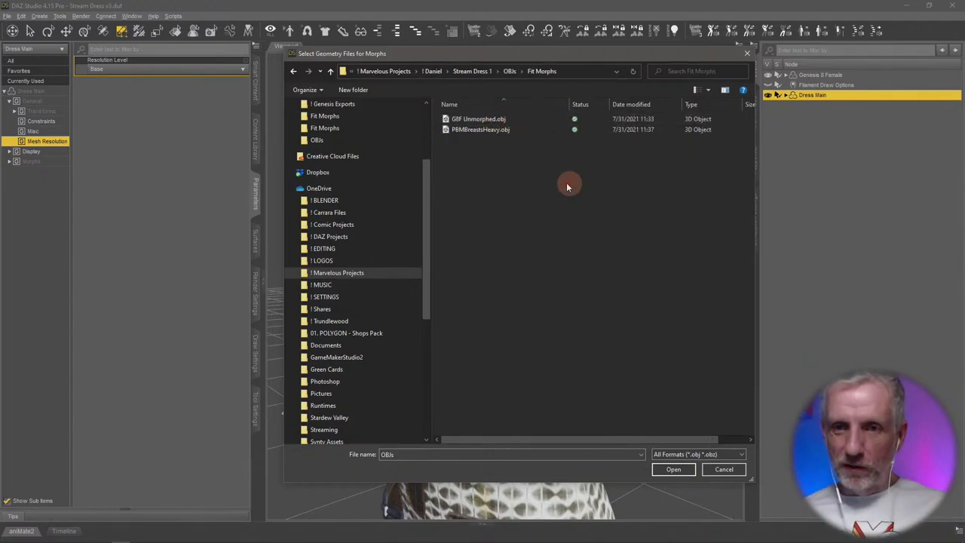
pyautogui.click(494, 130)
pyautogui.moveTo(517, 50); pyautogui.dragTo(393, 39)
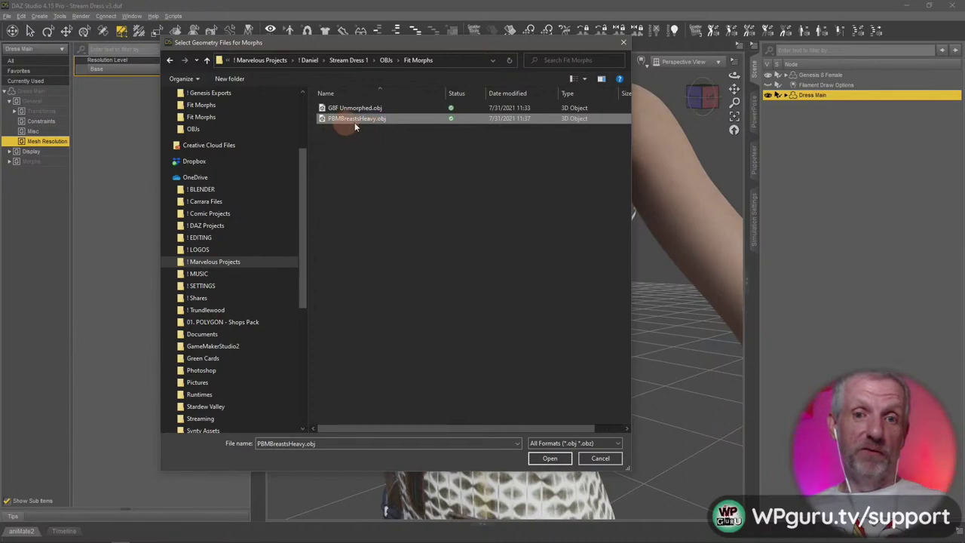
pyautogui.click(550, 459)
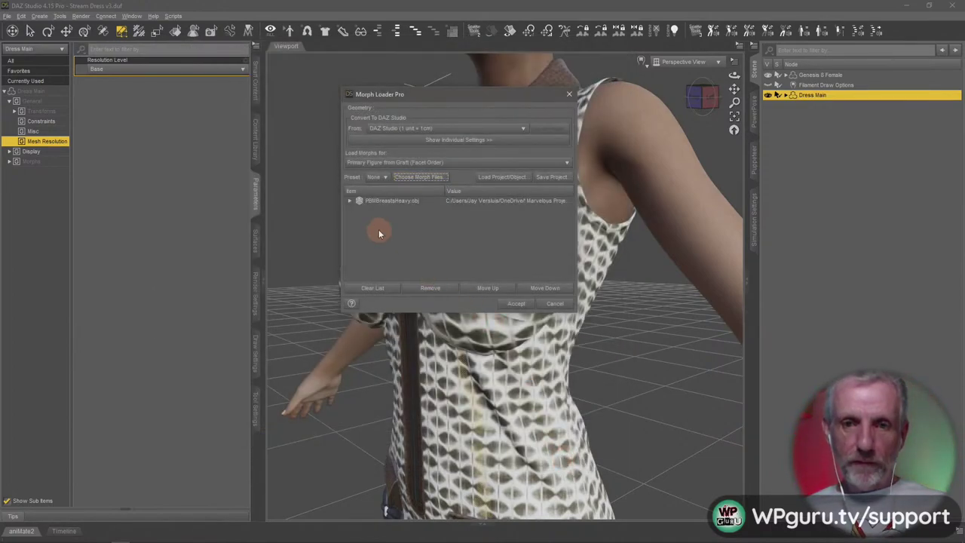
# - Expand the PBMBreastsHeavy.obj entry's settings and load the morph for Primary Figure (Vertex Only)
pyautogui.click(349, 201)
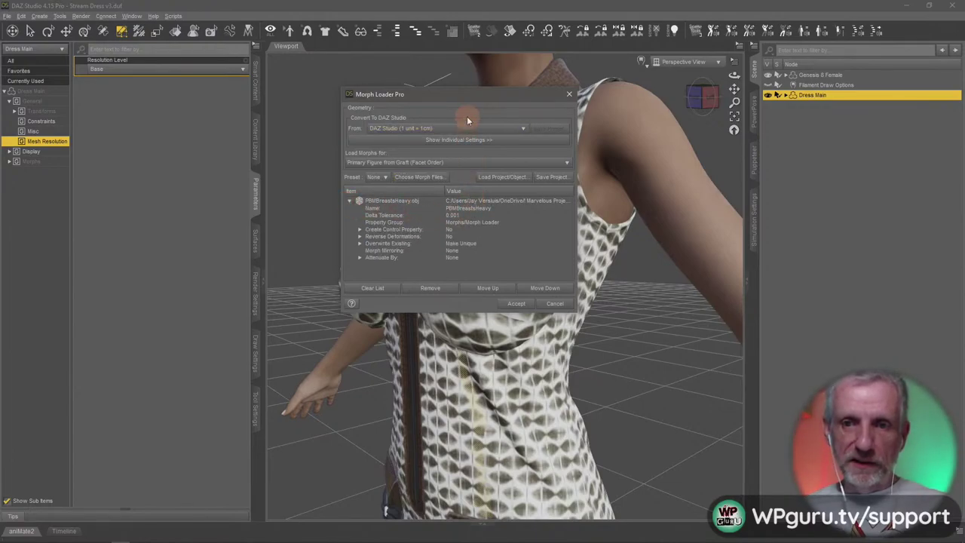
pyautogui.moveTo(485, 92); pyautogui.dragTo(279, 39)
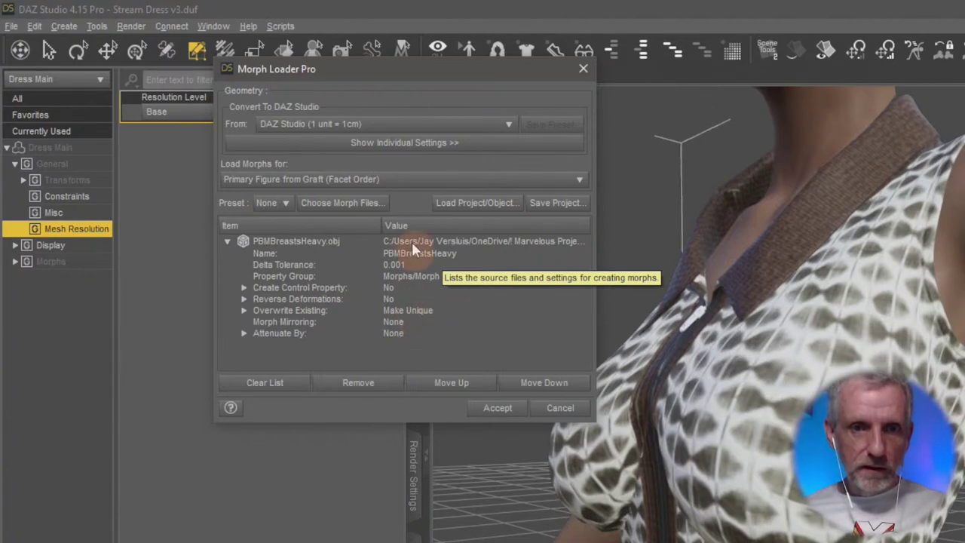
pyautogui.click(422, 184)
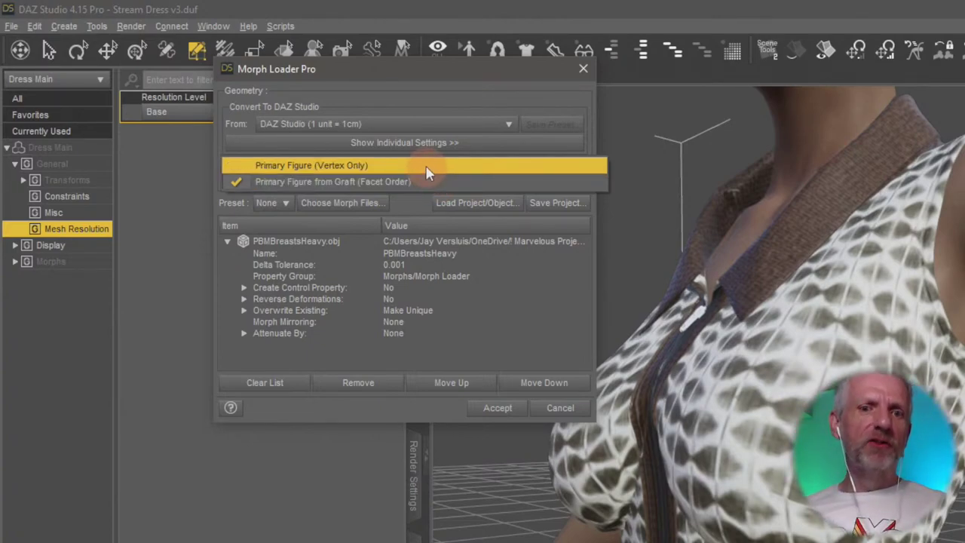
pyautogui.click(426, 168)
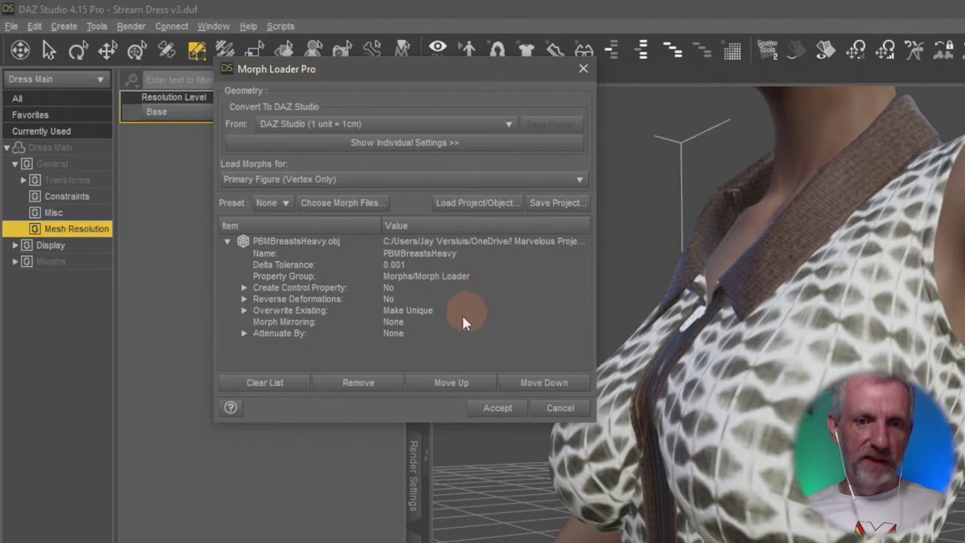
# - Set Overwrite Existing to Deltas Only for PBMBreastsHeavy and create the morph on the dress
pyautogui.click(406, 312)
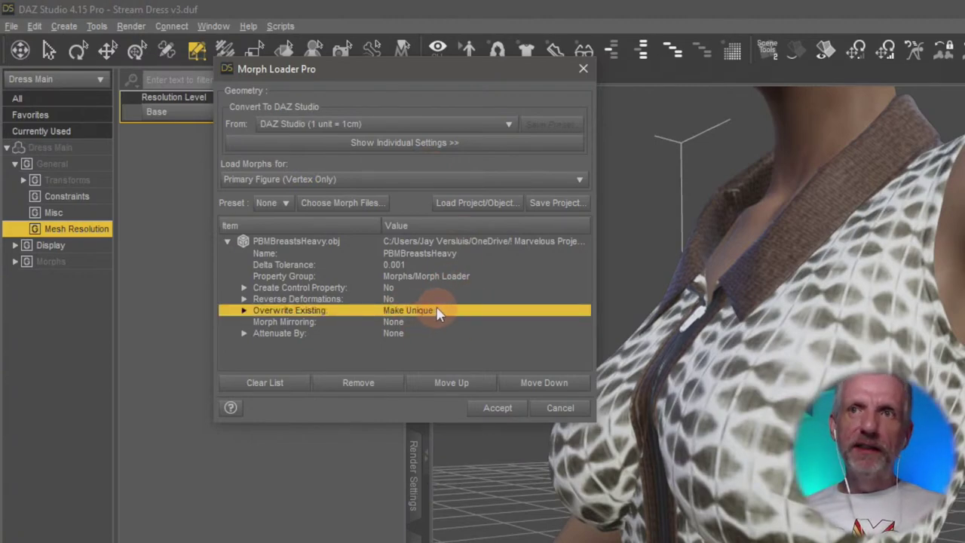
pyautogui.click(437, 312)
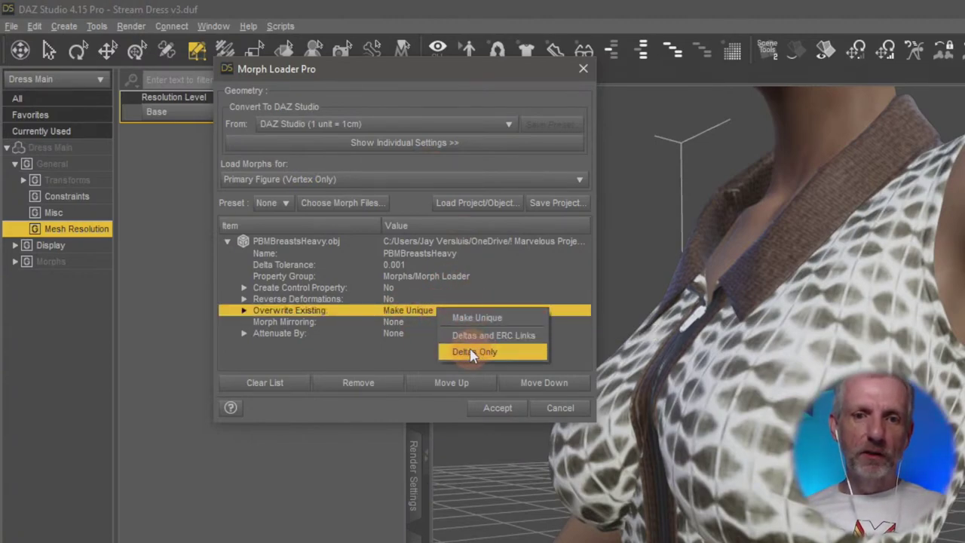
pyautogui.click(490, 352)
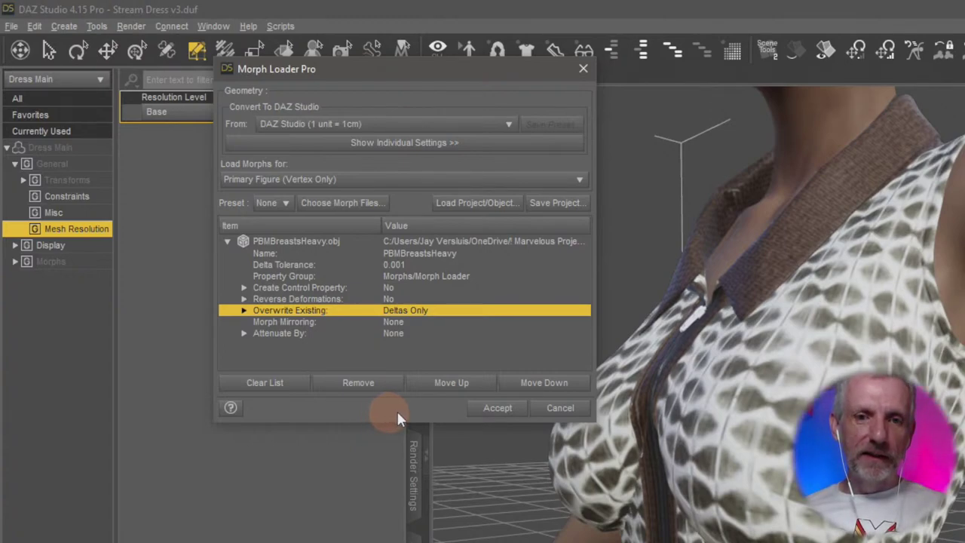
pyautogui.click(386, 299)
pyautogui.click(398, 311)
pyautogui.click(497, 411)
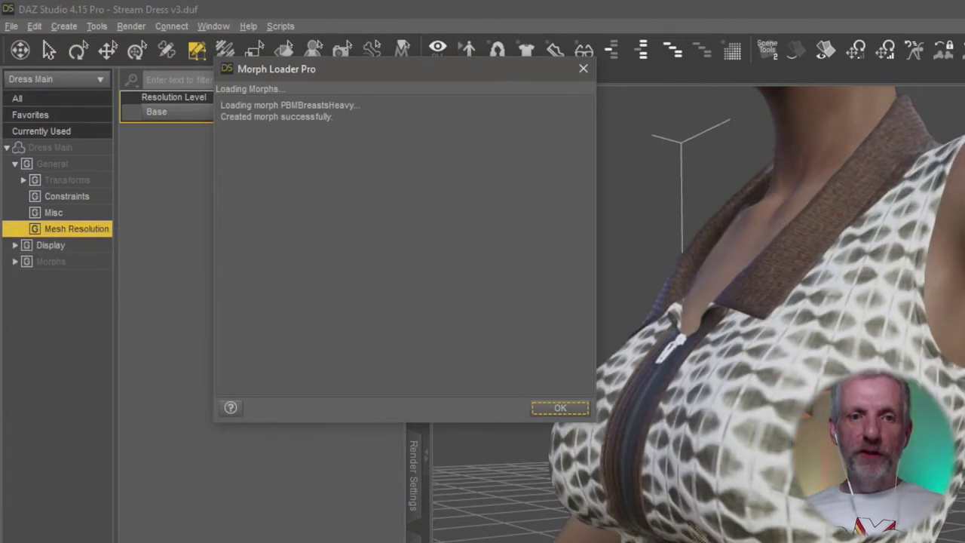
pyautogui.click(546, 407)
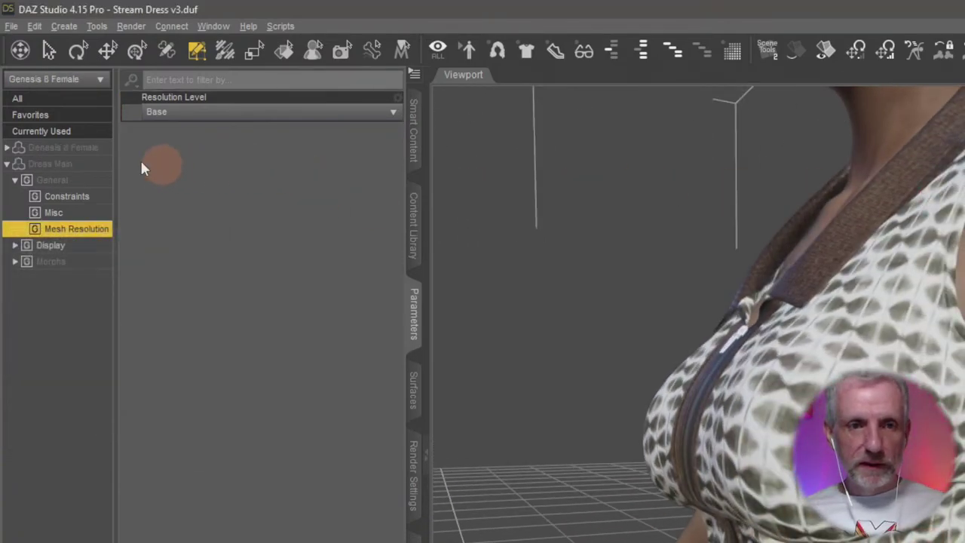
# - Show Genesis 8 Female's currently used parameters and dial Breasts Heavy down to 0% to test the dress morph
pyautogui.click(89, 117)
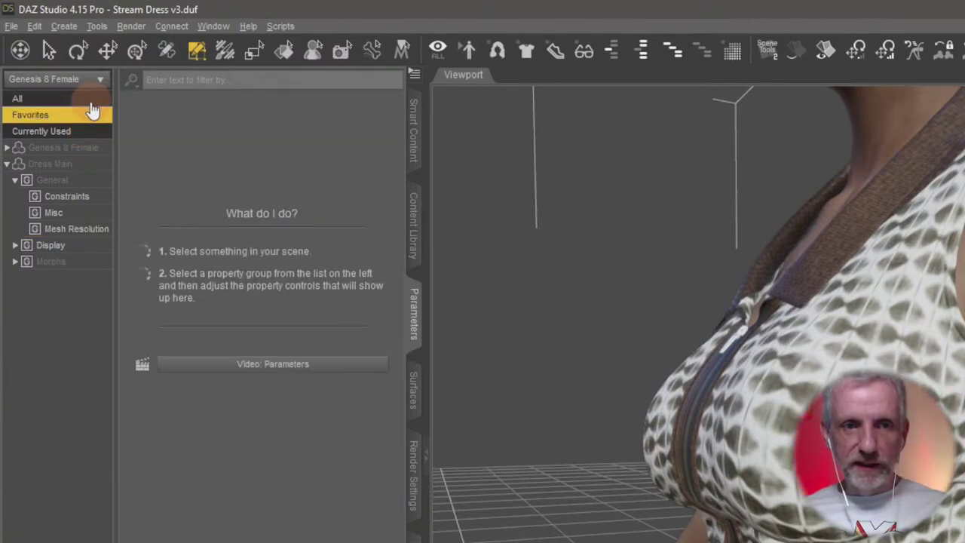
pyautogui.click(89, 132)
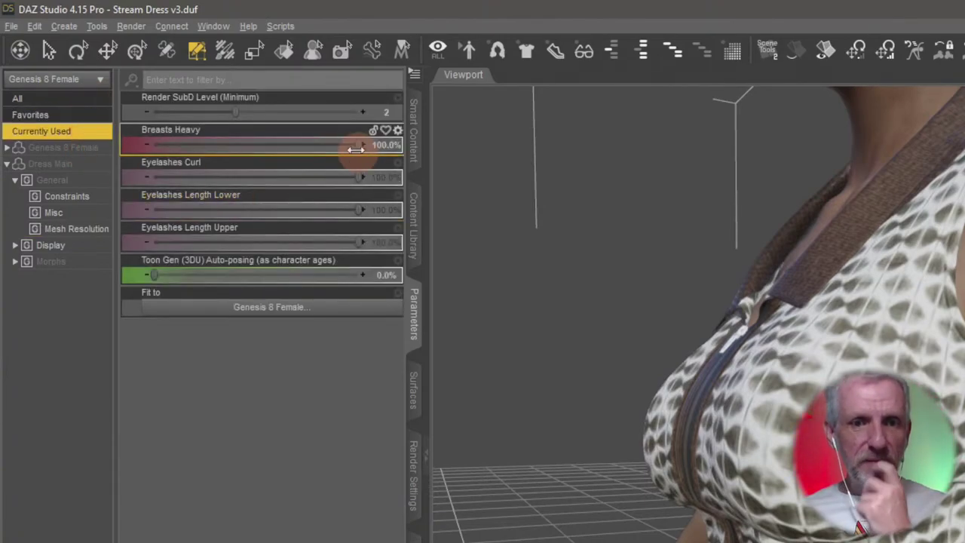
pyautogui.moveTo(357, 146); pyautogui.dragTo(81, 193)
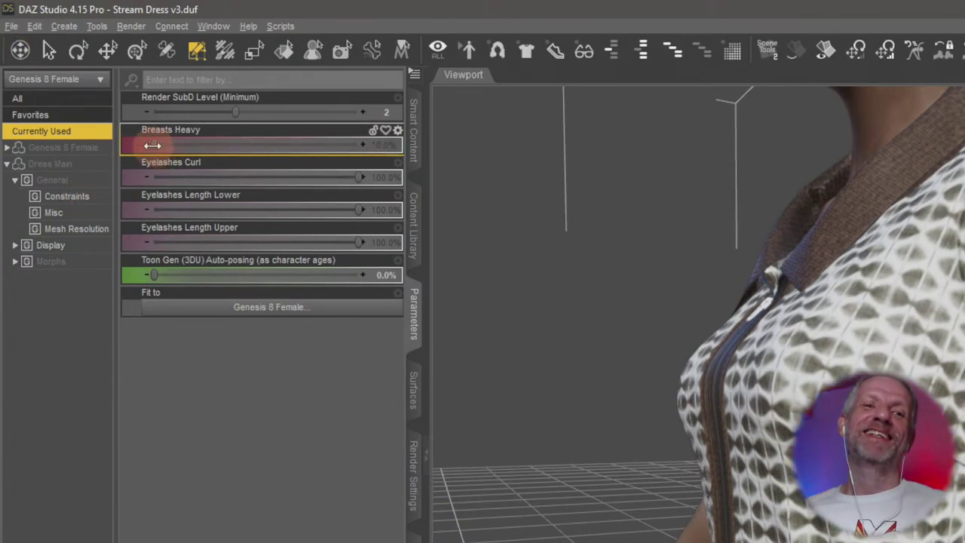
pyautogui.moveTo(152, 145); pyautogui.dragTo(86, 146)
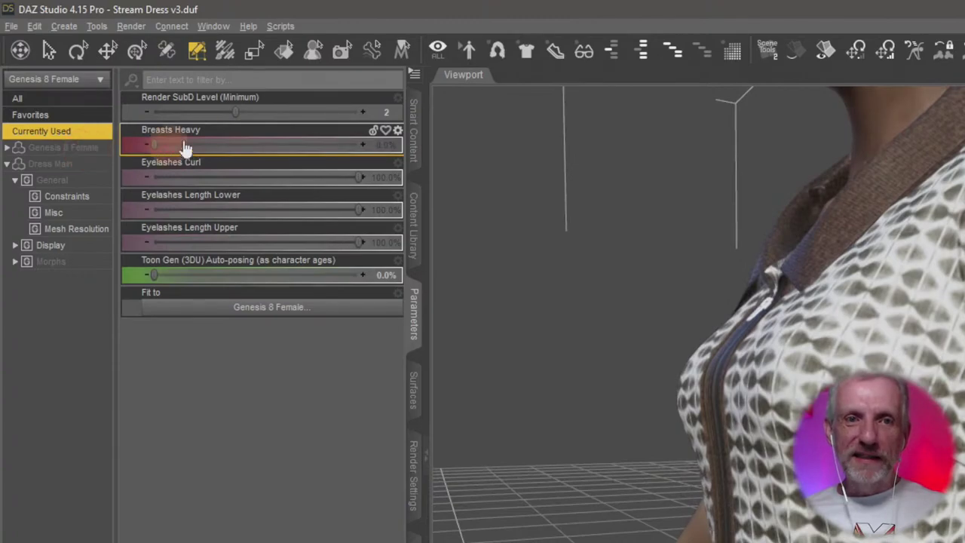
# - Save the scene as a new version named Stream Dress v4.duf in the DAZ Scenes folder
pyautogui.click(11, 25)
pyautogui.click(187, 145)
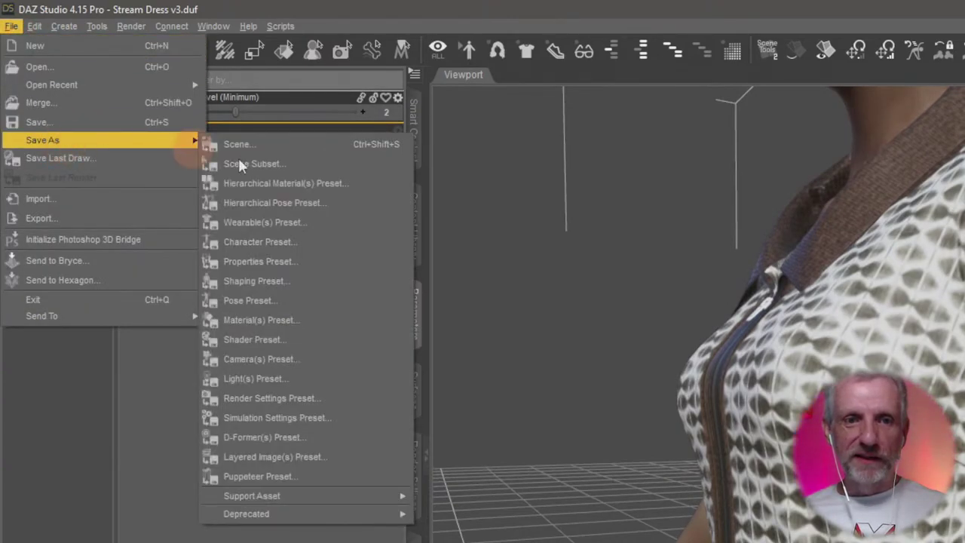
pyautogui.click(313, 144)
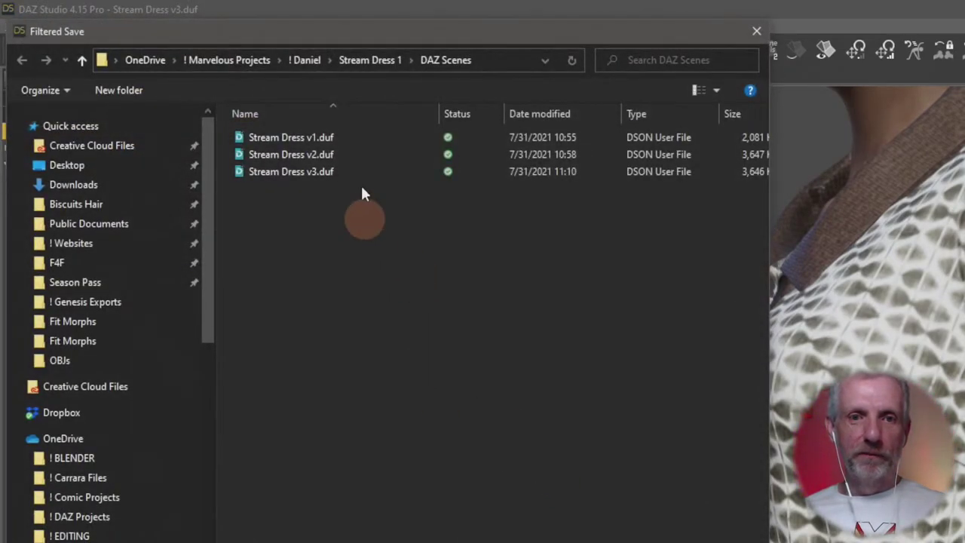
pyautogui.click(359, 171)
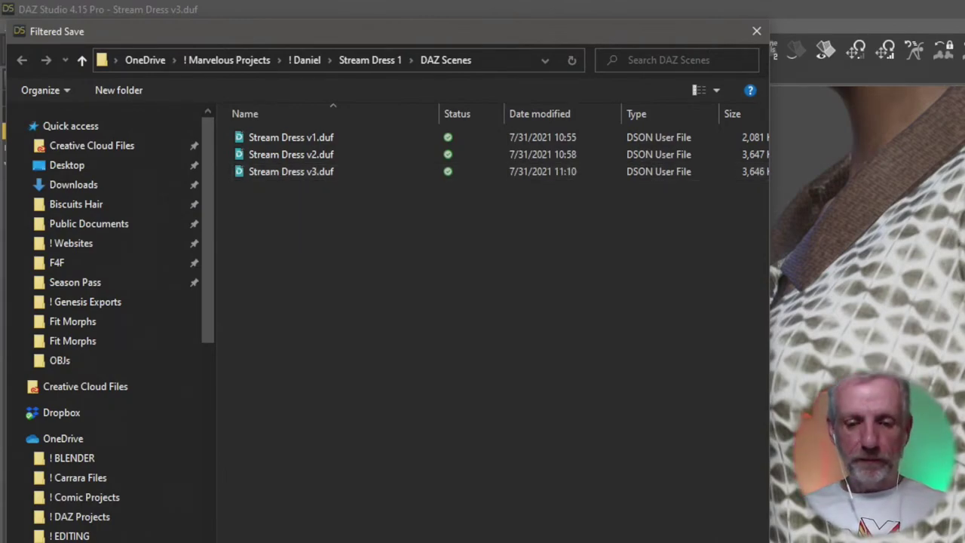
pyautogui.press('Return')
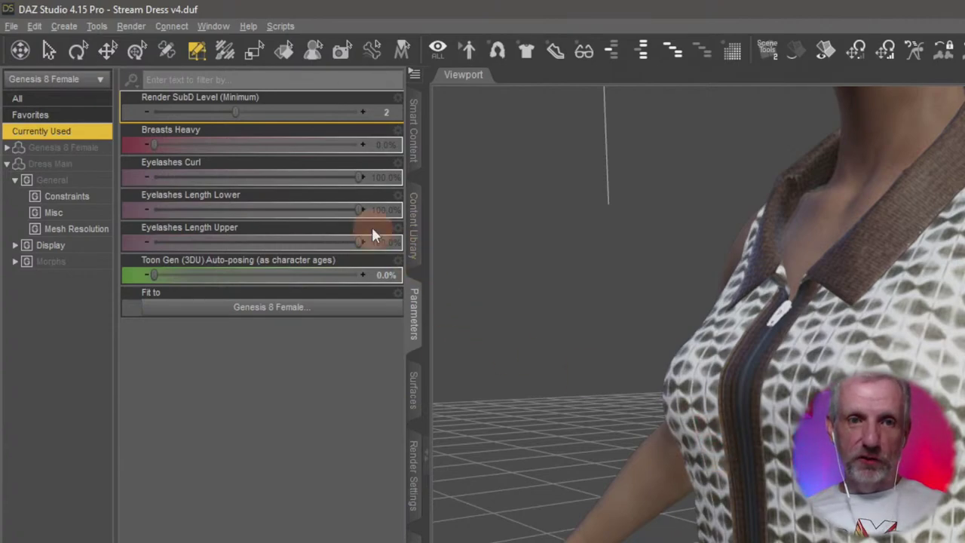
pyautogui.click(148, 143)
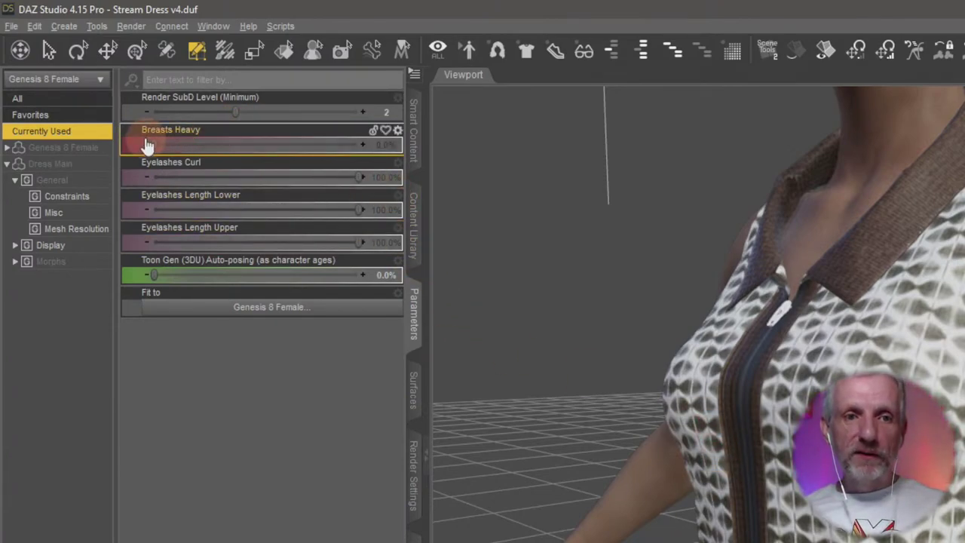
pyautogui.click(230, 93)
pyautogui.press('Down')
pyautogui.press('Down')
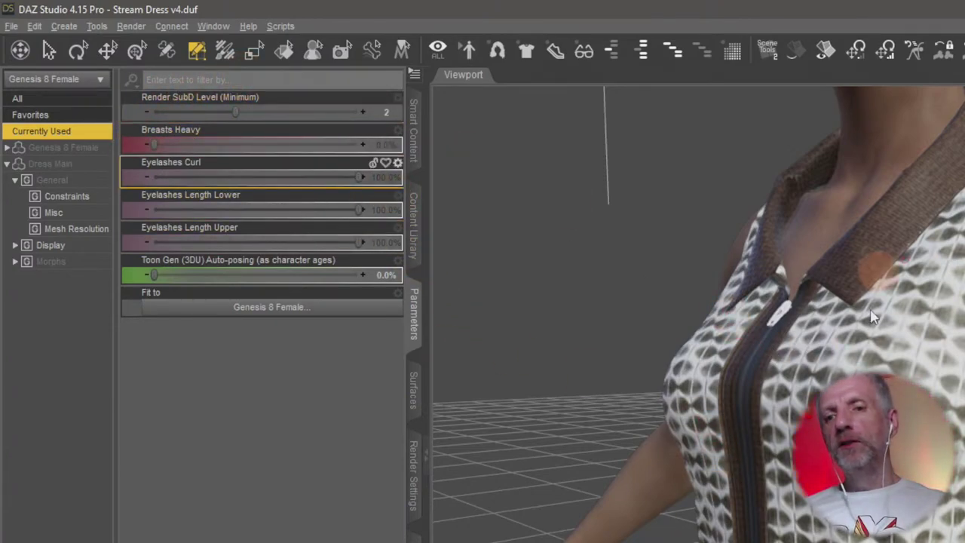
pyautogui.click(383, 97)
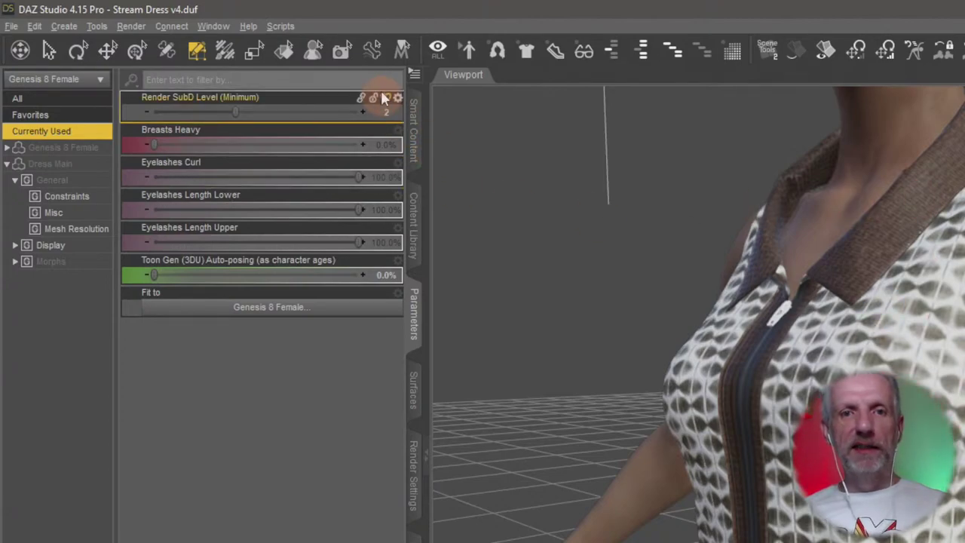
pyautogui.click(379, 78)
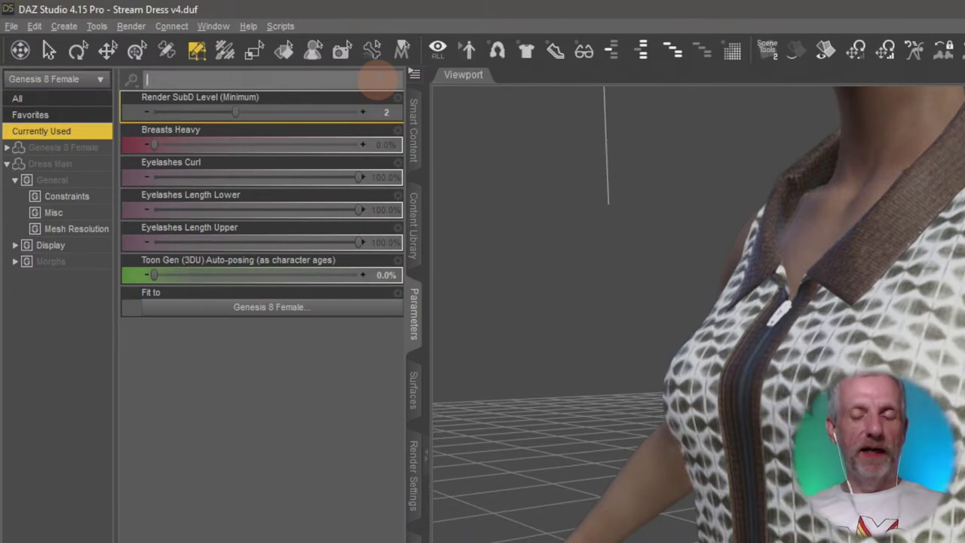
# - Switch to Marvelous Designer, examine the dress's bust area on the avatar from the side, and return to DAZ Studio
pyautogui.hotkey('alt', 'Tab')
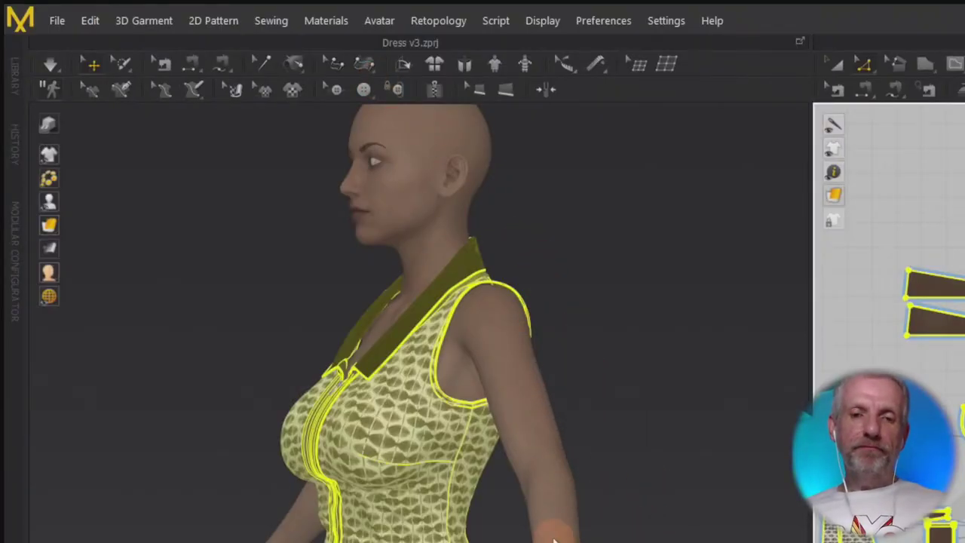
pyautogui.moveTo(562, 537)
pyautogui.mouseDown(button='right')
pyautogui.moveTo(603, 530)
pyautogui.moveTo(577, 537)
pyautogui.mouseUp(button='right')
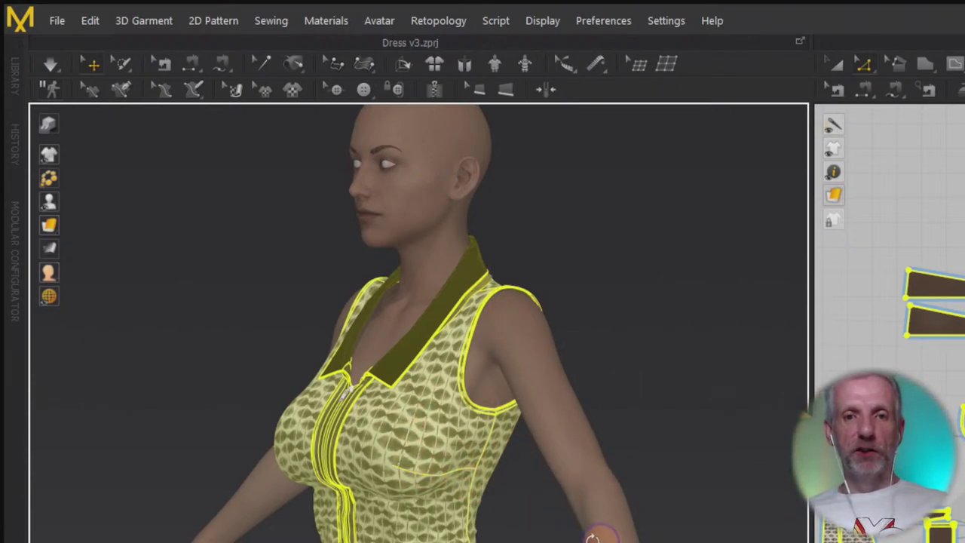
pyautogui.moveTo(592, 537); pyautogui.dragTo(580, 539, button='right')
pyautogui.hotkey('alt', 'Tab')
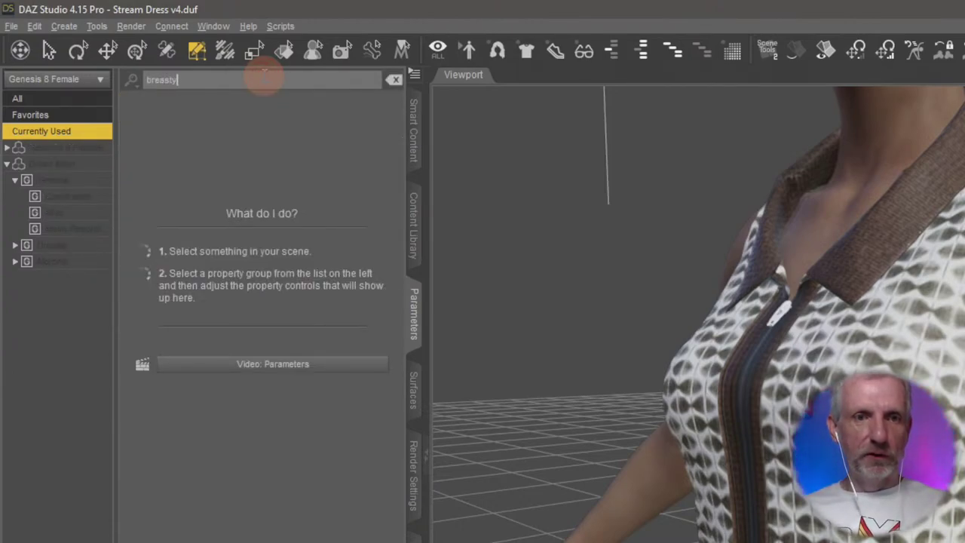
# - Filter all of Genesis 8 Female's parameters by "breasts" to list the available breast morphs
pyautogui.write('t')
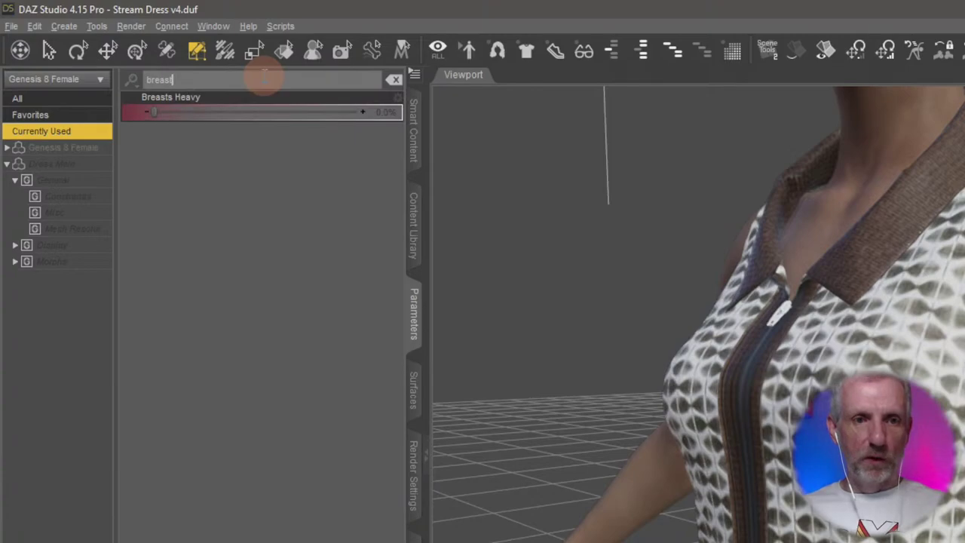
pyautogui.click(74, 149)
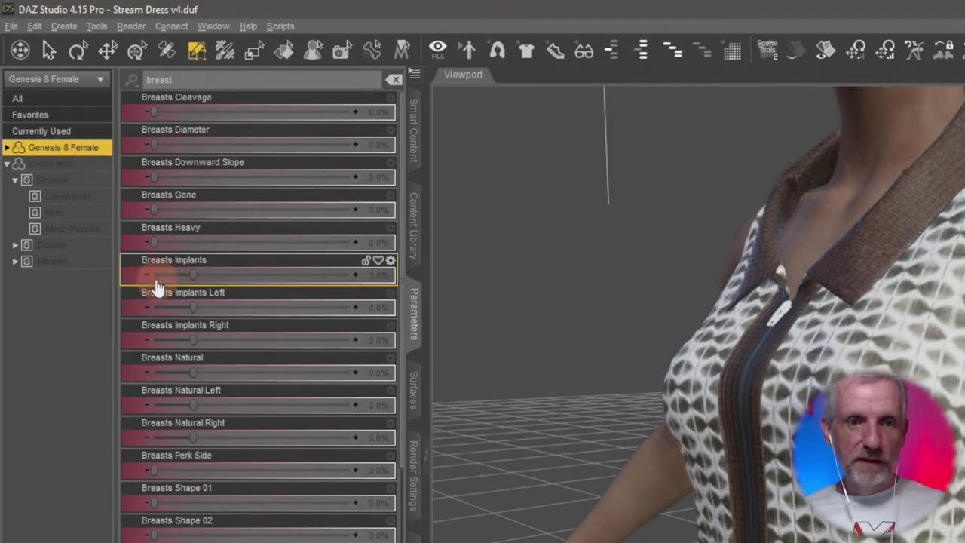
pyautogui.scroll(-1, 264, 181)
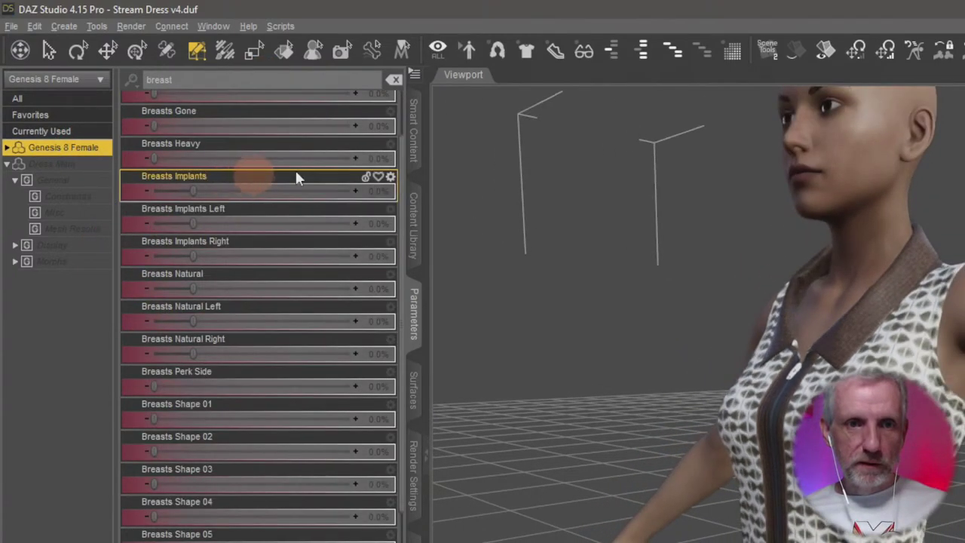
pyautogui.scroll(1, 280, 94)
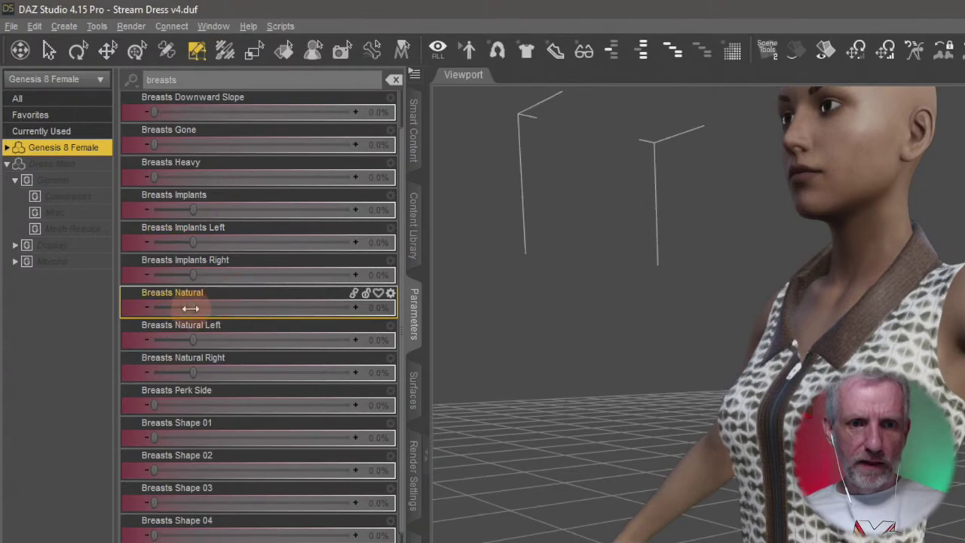
# - Try Breasts Natural at 100% on Genesis 8 Female, inspect the dress's fit up close, and undo the change
pyautogui.moveTo(210, 310); pyautogui.dragTo(194, 323)
pyautogui.moveTo(386, 347); pyautogui.dragTo(470, 344)
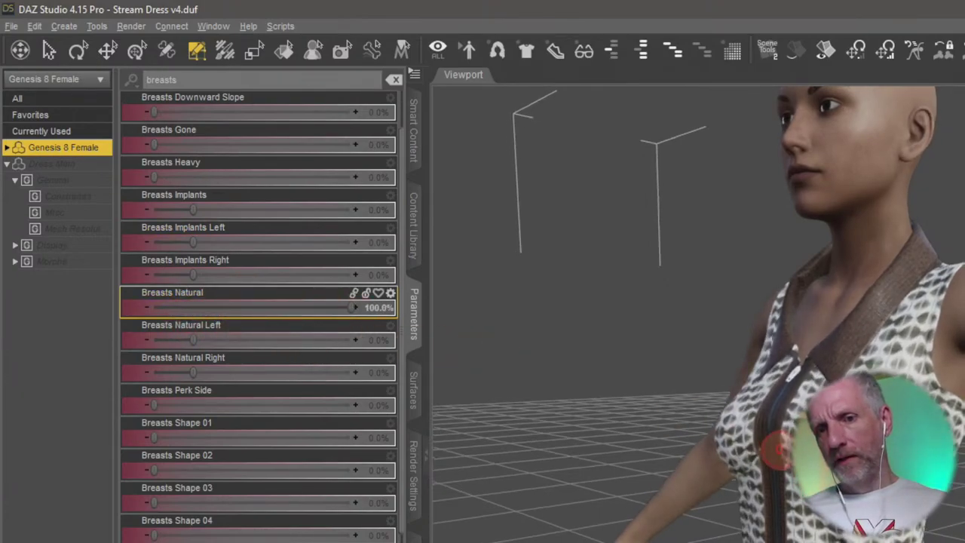
pyautogui.scroll(5, 765, 432)
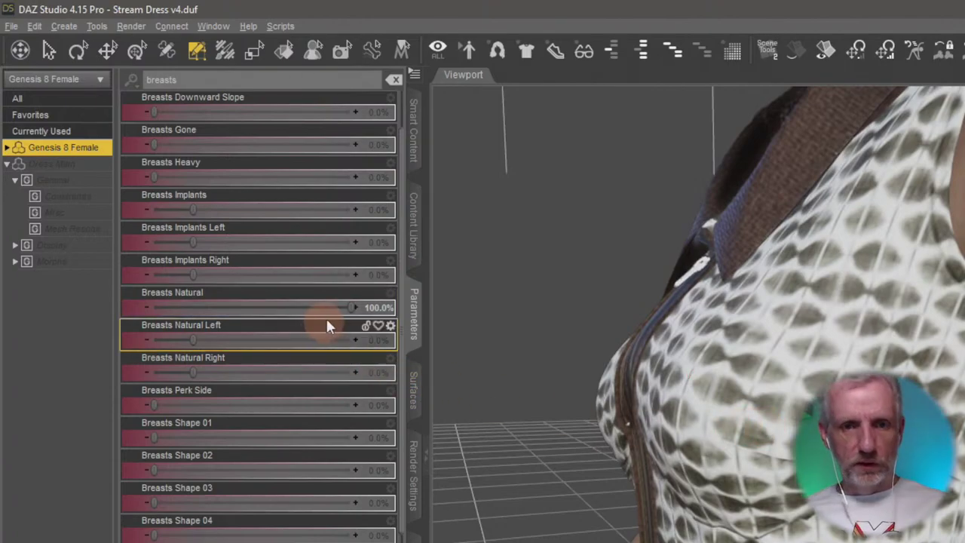
pyautogui.hotkey('ctrl', 'z')
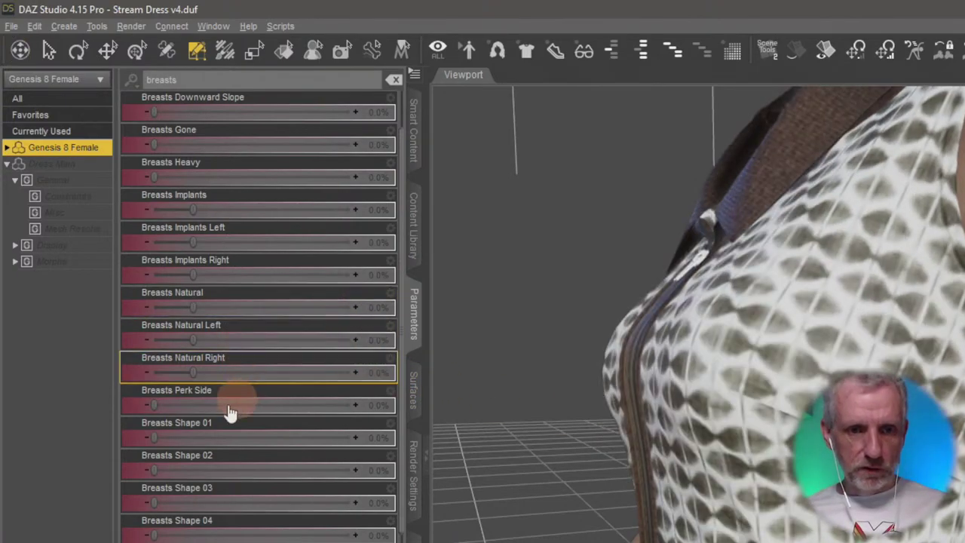
# - Try out the Breasts Perk Side and numbered Breasts Shape morphs on the figure, returning each to 0%
pyautogui.moveTo(155, 406); pyautogui.dragTo(300, 409)
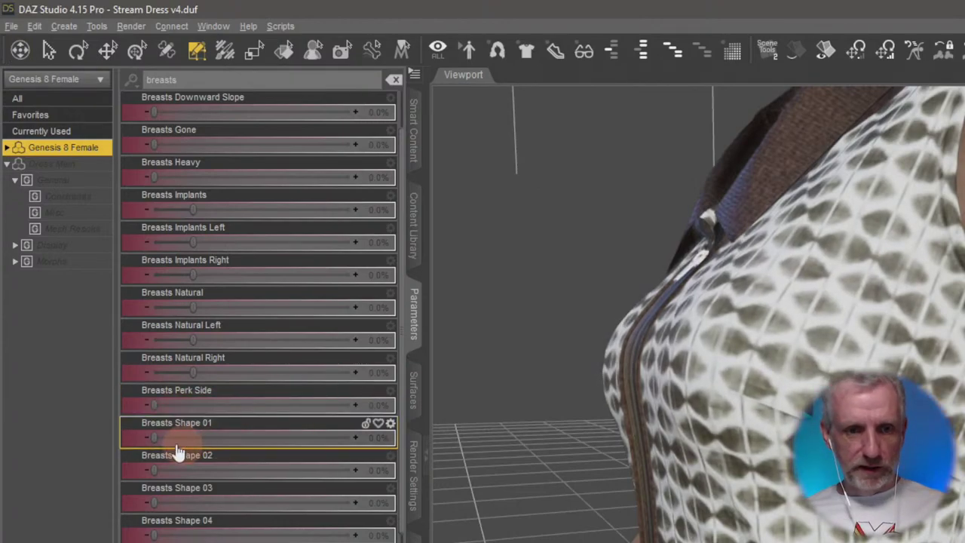
pyautogui.moveTo(155, 438); pyautogui.dragTo(151, 522)
pyautogui.scroll(-2, 228, 537)
pyautogui.scroll(-5, 228, 537)
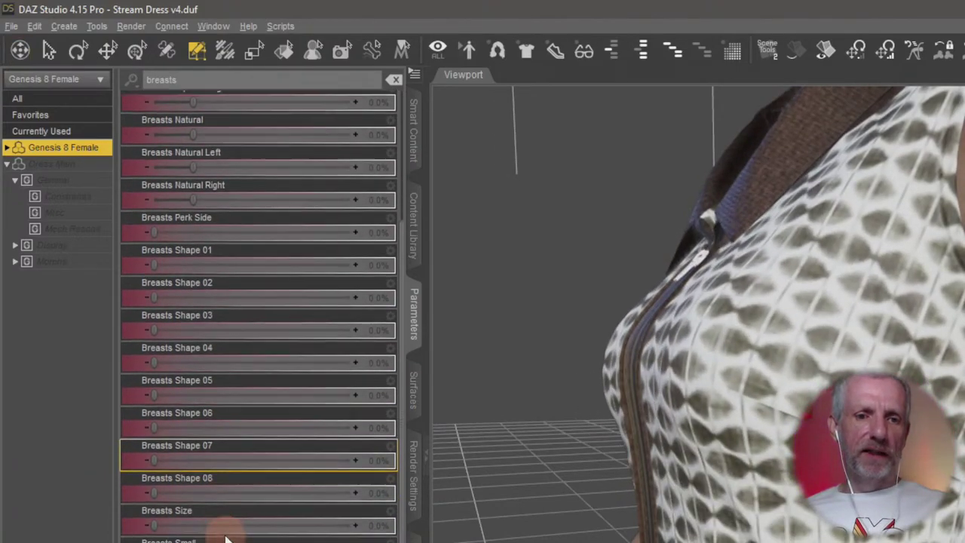
pyautogui.moveTo(156, 472); pyautogui.dragTo(112, 476)
pyautogui.moveTo(150, 450); pyautogui.dragTo(112, 445)
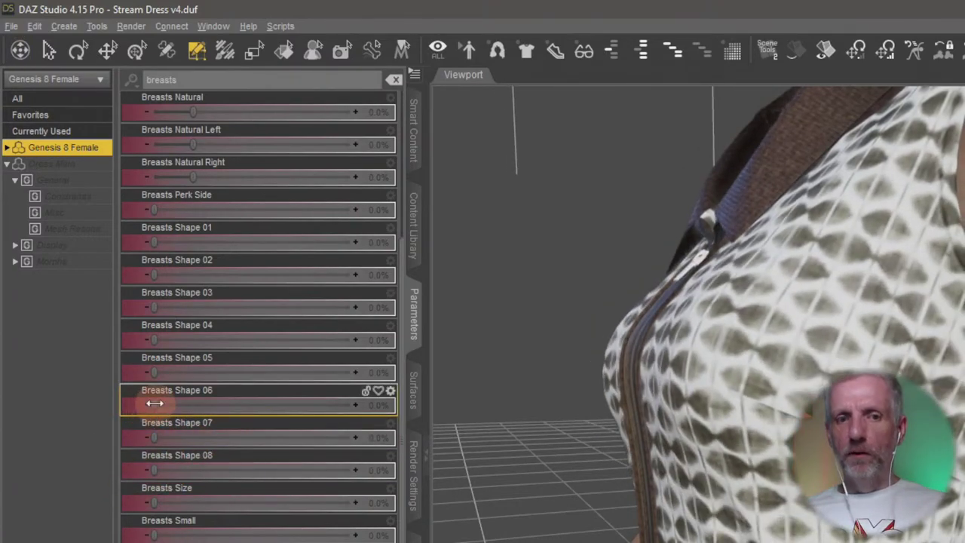
# - Try the breast shape morphs on Genesis 8 Female, including Breasts Natural at -25%, resetting each one to 0%
pyautogui.moveTo(154, 403); pyautogui.dragTo(106, 416)
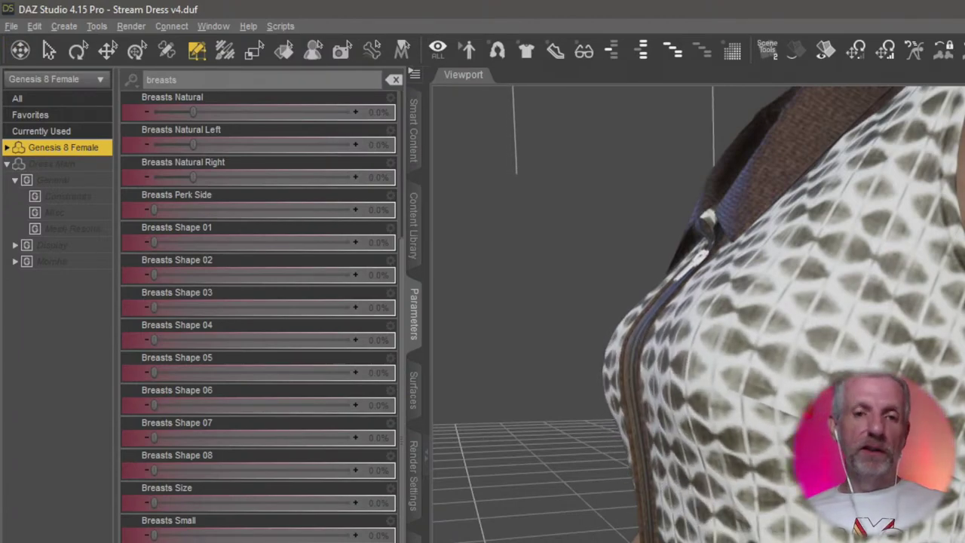
pyautogui.scroll(-5, 229, 530)
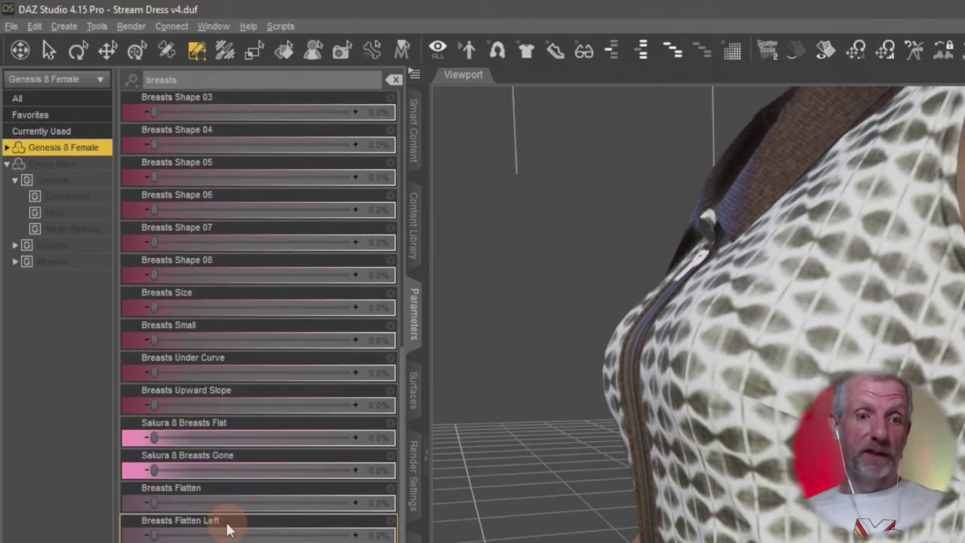
pyautogui.scroll(-2, 307, 488)
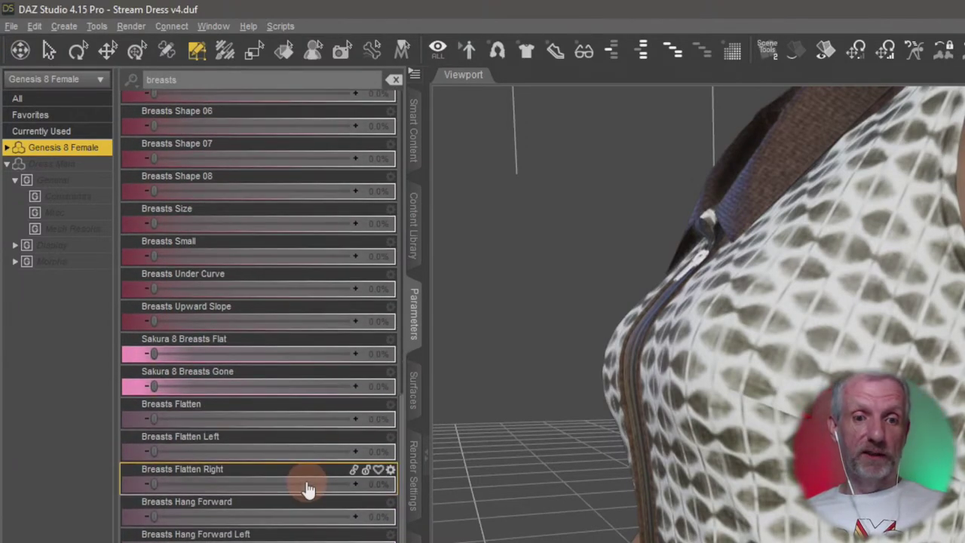
pyautogui.scroll(12, 307, 487)
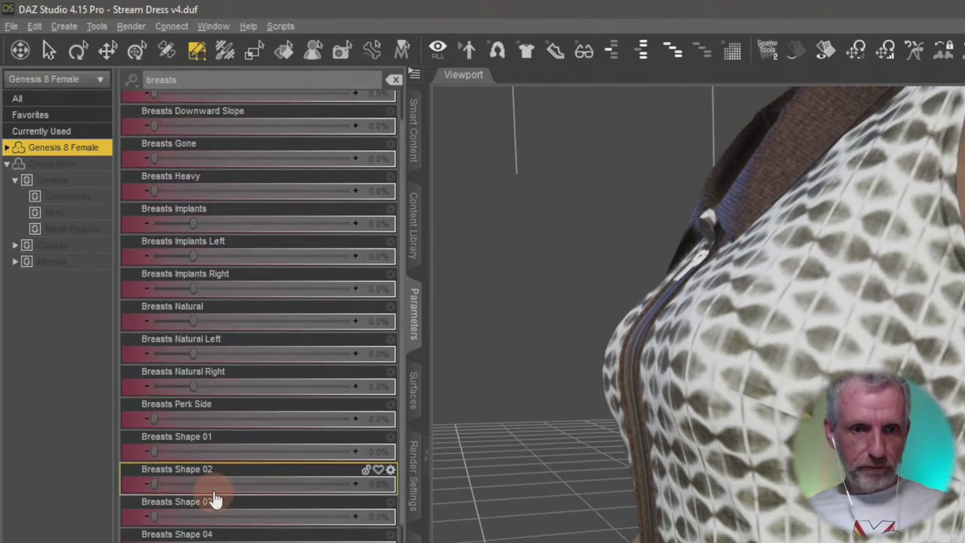
pyautogui.moveTo(198, 322); pyautogui.dragTo(84, 369)
pyautogui.click(275, 338)
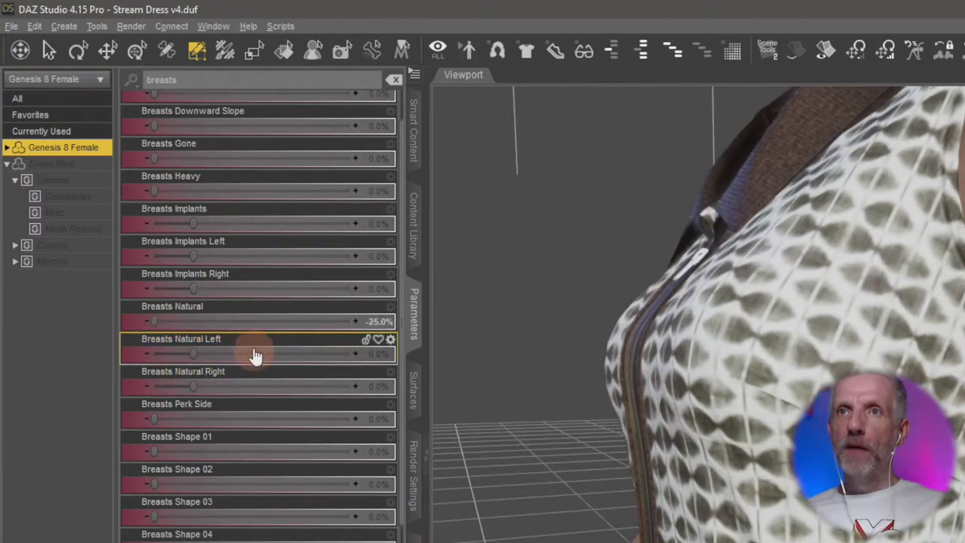
pyautogui.click(254, 428)
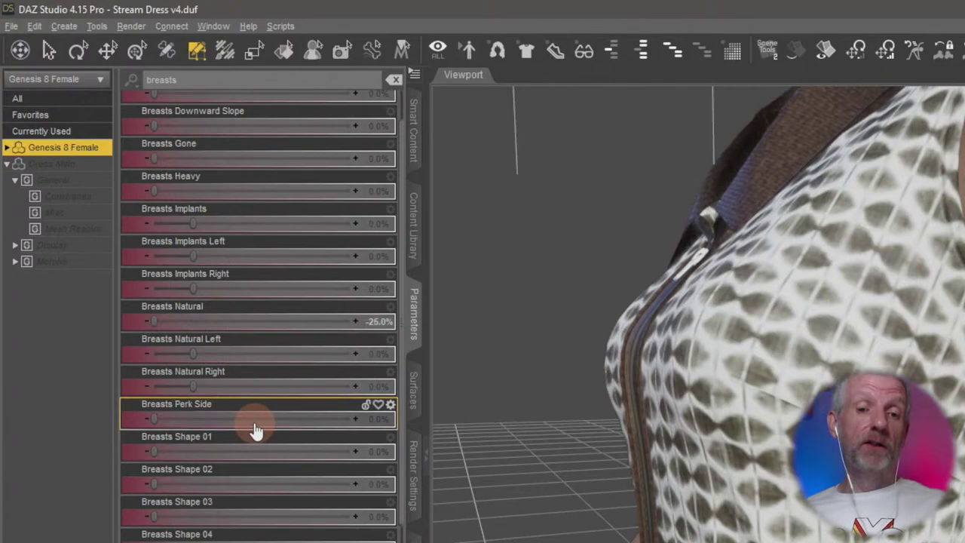
pyautogui.click(280, 326)
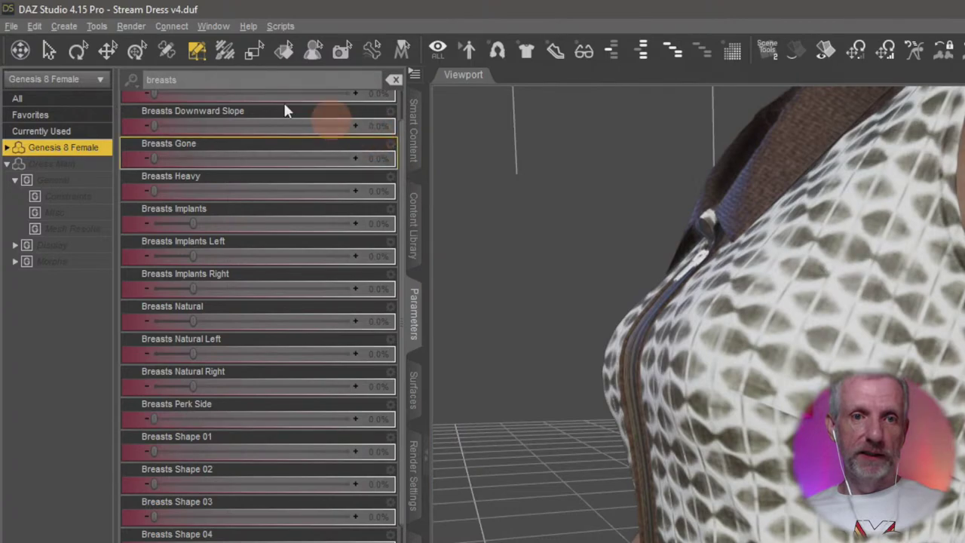
# - Clear the parameter filter and show Genesis 8 Female's Actor > Full Body > People morphs
pyautogui.doubleClick(249, 79)
pyautogui.press('BackSpace')
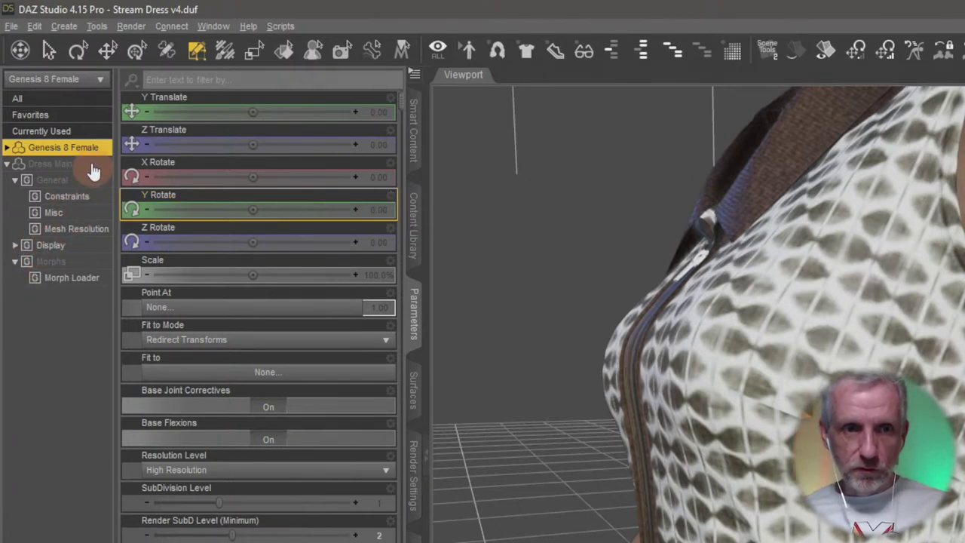
pyautogui.click(7, 150)
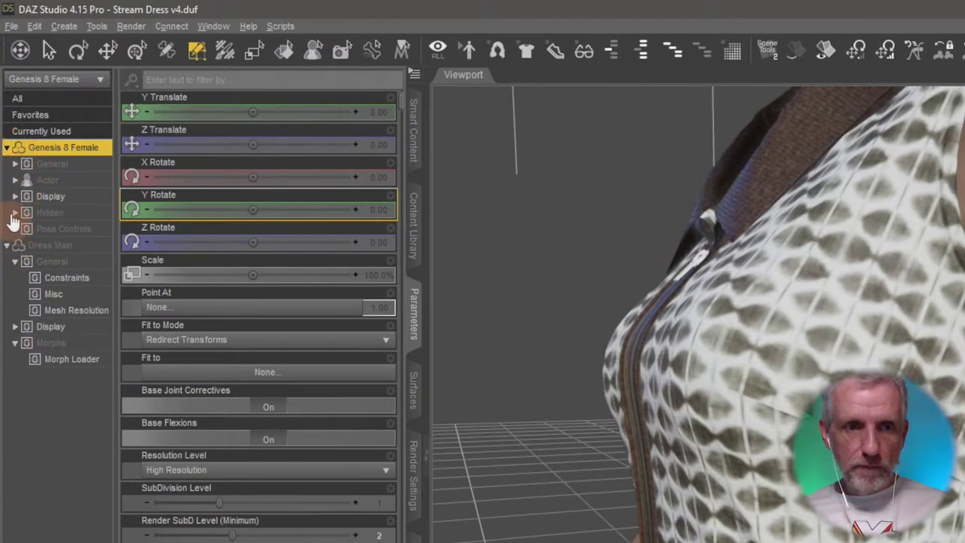
pyautogui.click(14, 181)
pyautogui.click(15, 179)
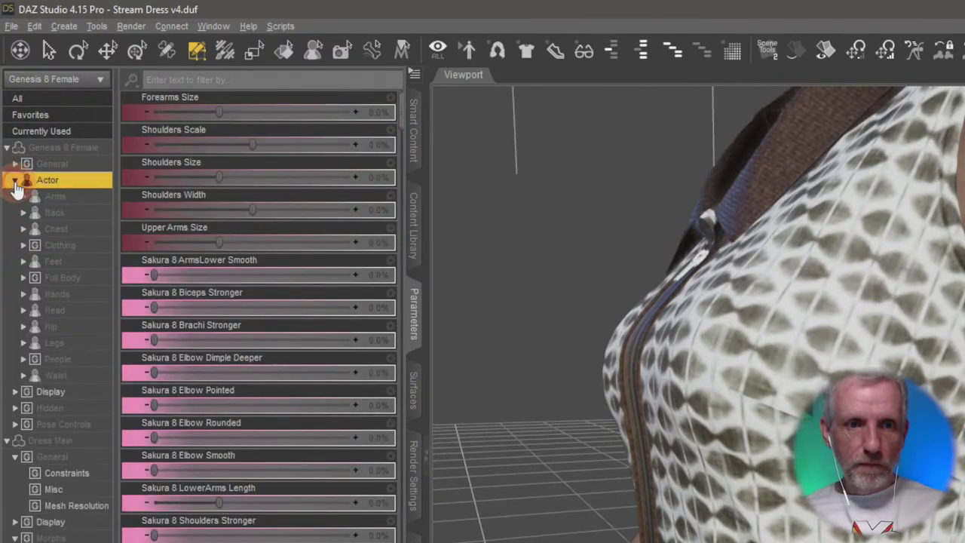
pyautogui.click(23, 279)
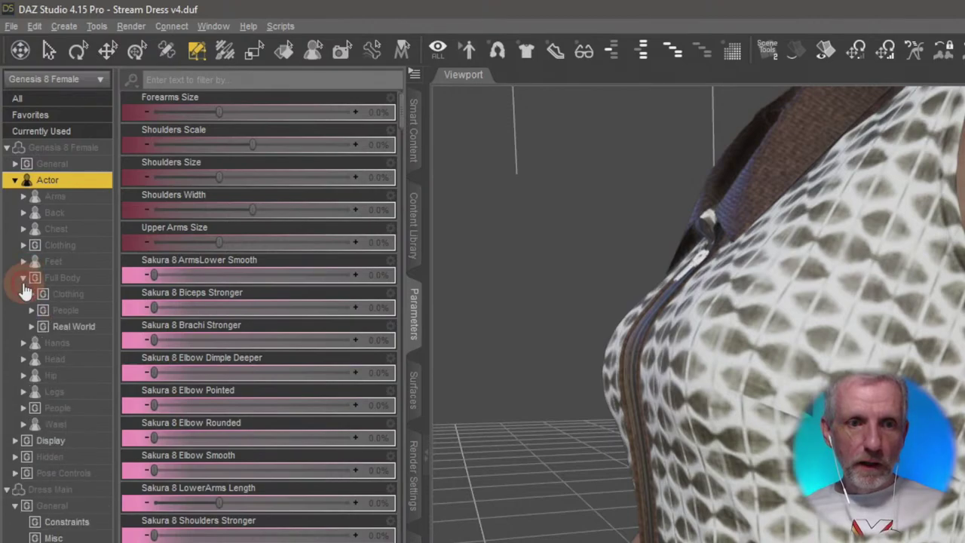
pyautogui.click(66, 310)
pyautogui.click(31, 310)
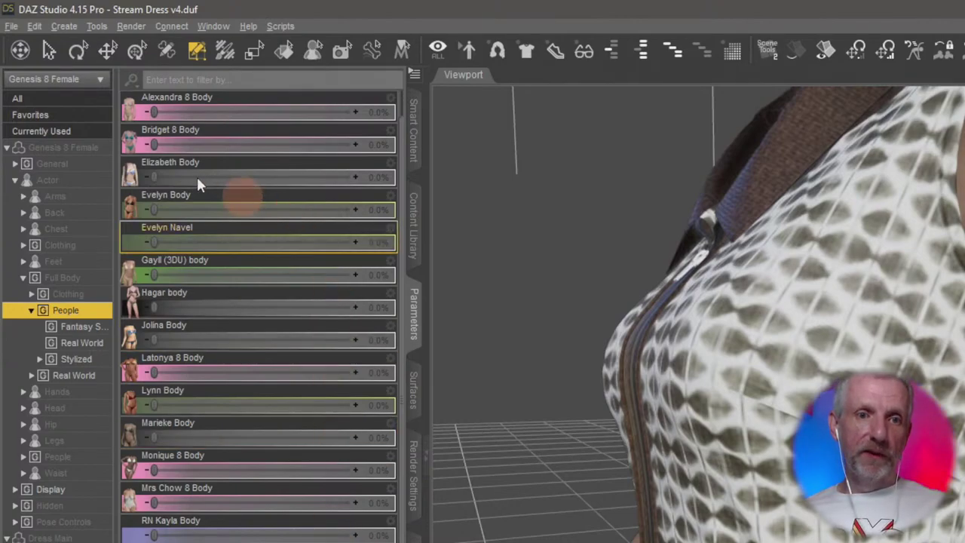
# - Try the Bridget 8, Alexandra 8, Evelyn and Hagar body morphs on the figure, resetting each one to 0%
pyautogui.moveTo(153, 144); pyautogui.dragTo(442, 185)
pyautogui.hotkey('ctrl', 'z')
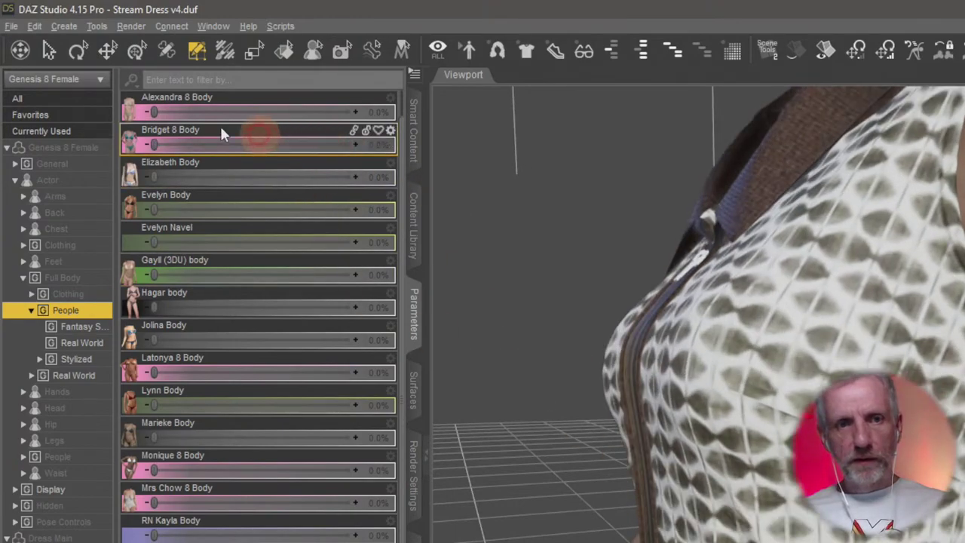
pyautogui.moveTo(155, 110); pyautogui.dragTo(161, 139)
pyautogui.hotkey('ctrl', 'z')
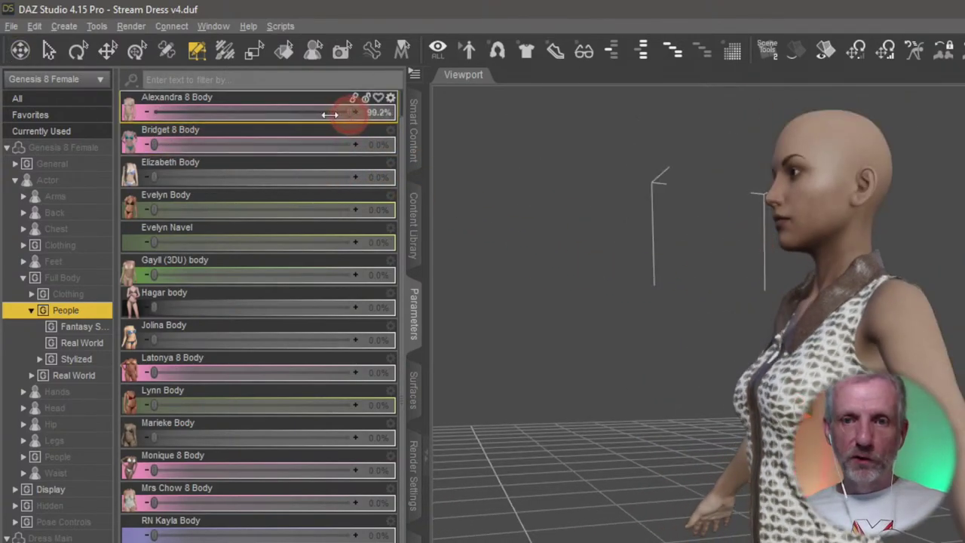
pyautogui.moveTo(331, 114); pyautogui.dragTo(43, 126)
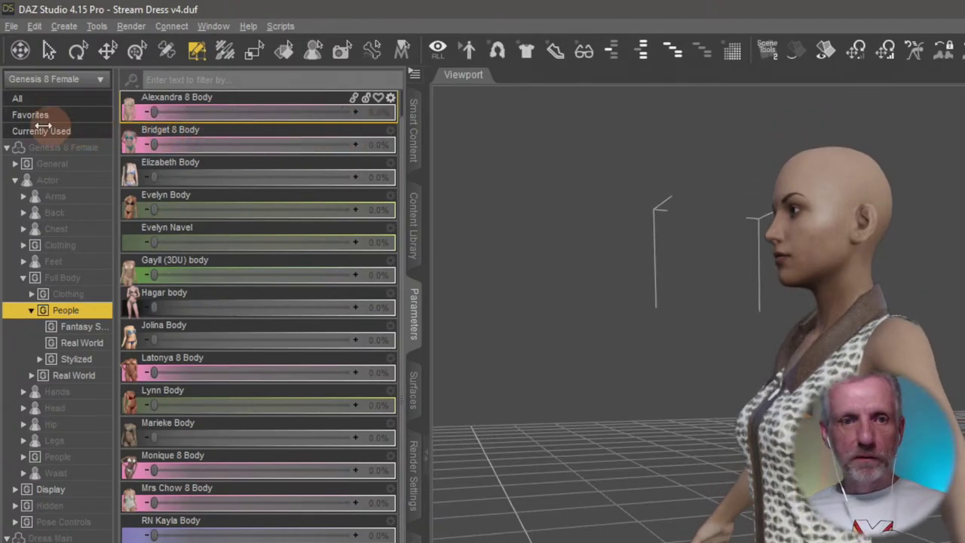
pyautogui.moveTo(279, 199); pyautogui.dragTo(33, 209)
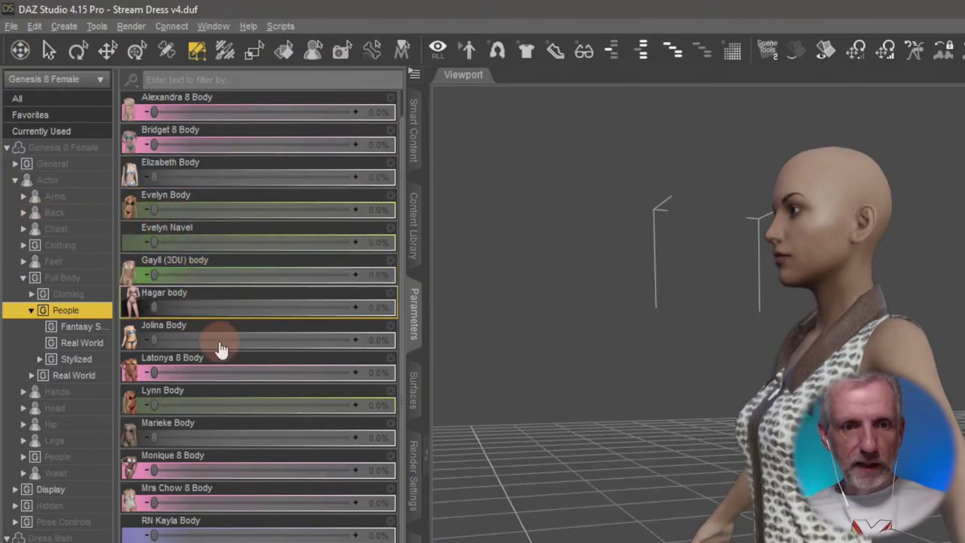
pyautogui.moveTo(152, 307); pyautogui.dragTo(38, 361)
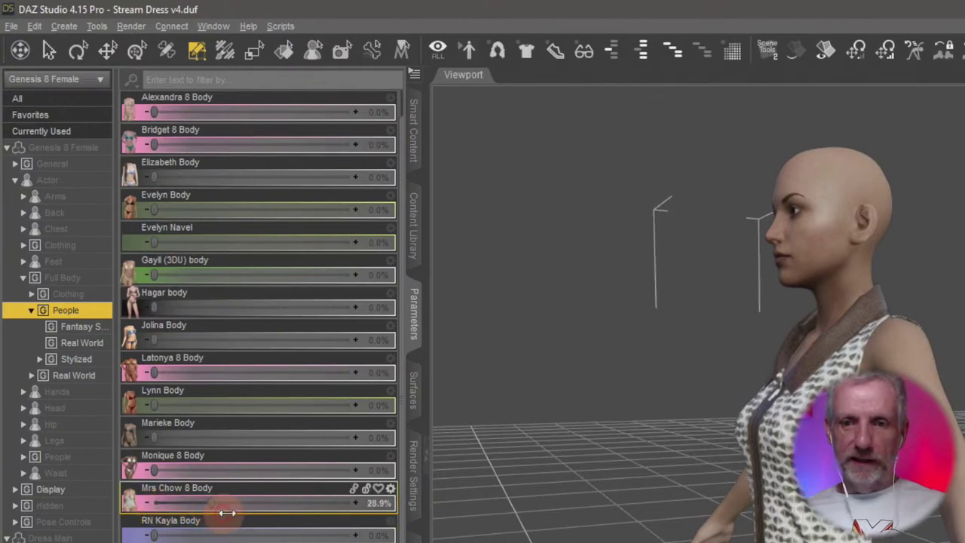
# - Try the Mrs Chow 8 Body morph at 100% and the Sydney 8 Body morph, resetting both to 0%
pyautogui.moveTo(227, 512); pyautogui.dragTo(396, 535)
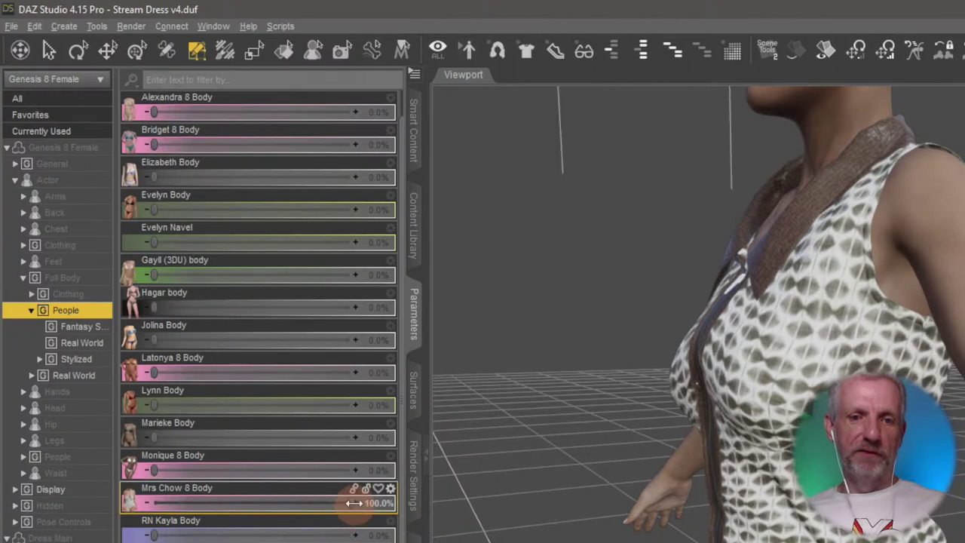
pyautogui.moveTo(345, 504); pyautogui.dragTo(373, 526)
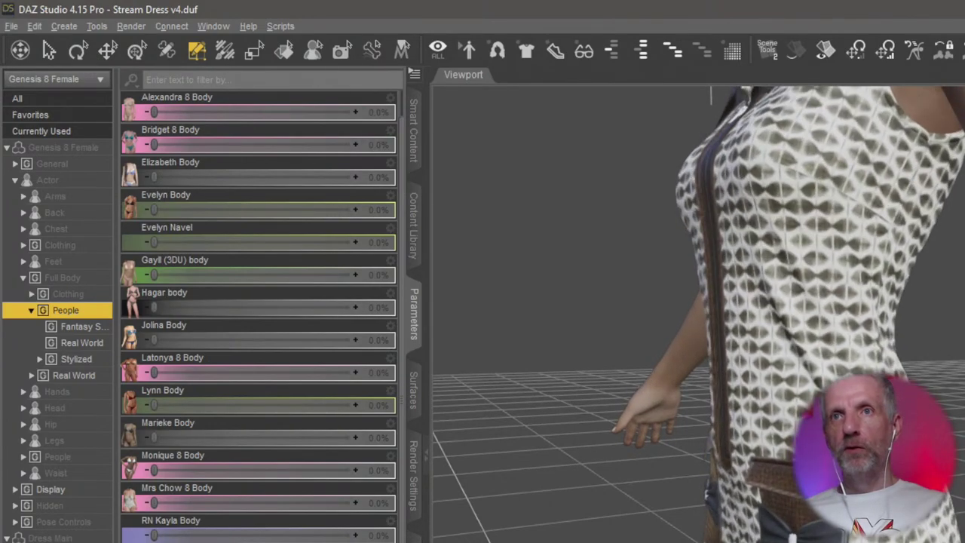
pyautogui.scroll(-3, 225, 533)
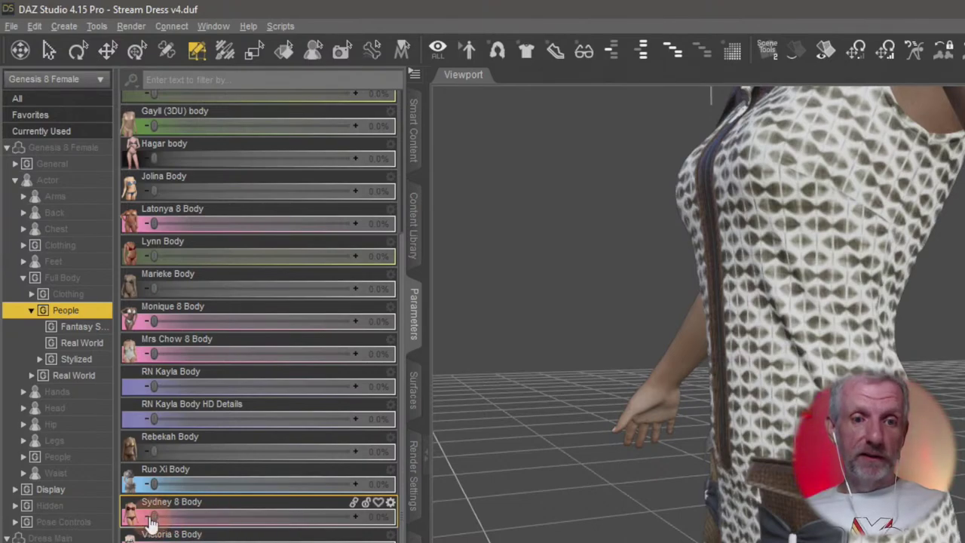
pyautogui.moveTo(160, 520); pyautogui.dragTo(208, 534)
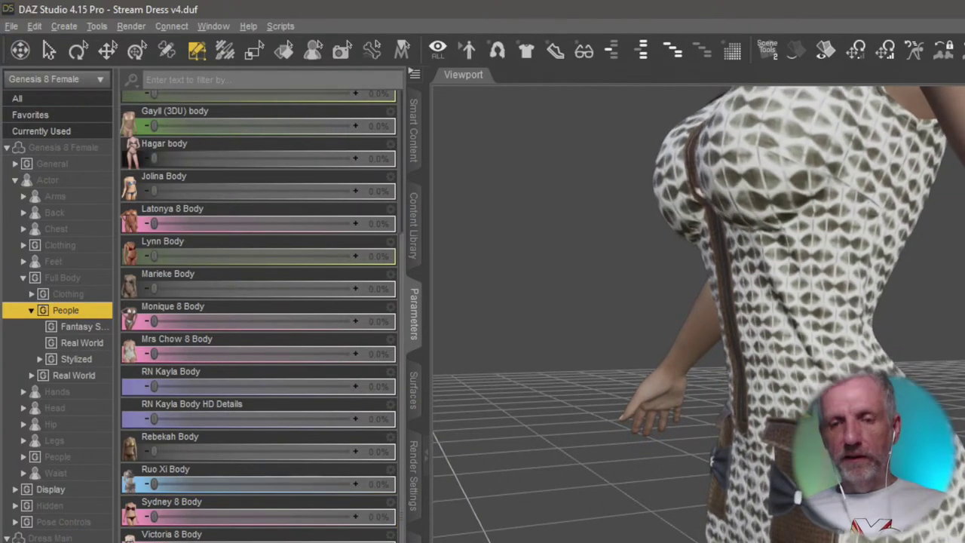
# - Set the Mrs Chow 8 Body morph to 100% and hide the dress on the figure
pyautogui.moveTo(569, 472)
pyautogui.mouseDown()
pyautogui.moveTo(685, 496)
pyautogui.moveTo(674, 491)
pyautogui.mouseUp()
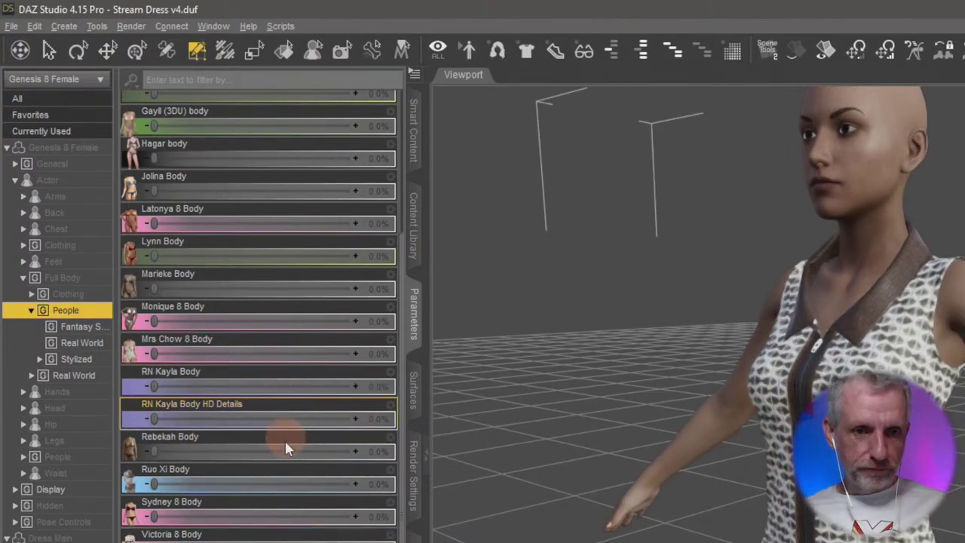
pyautogui.click(280, 503)
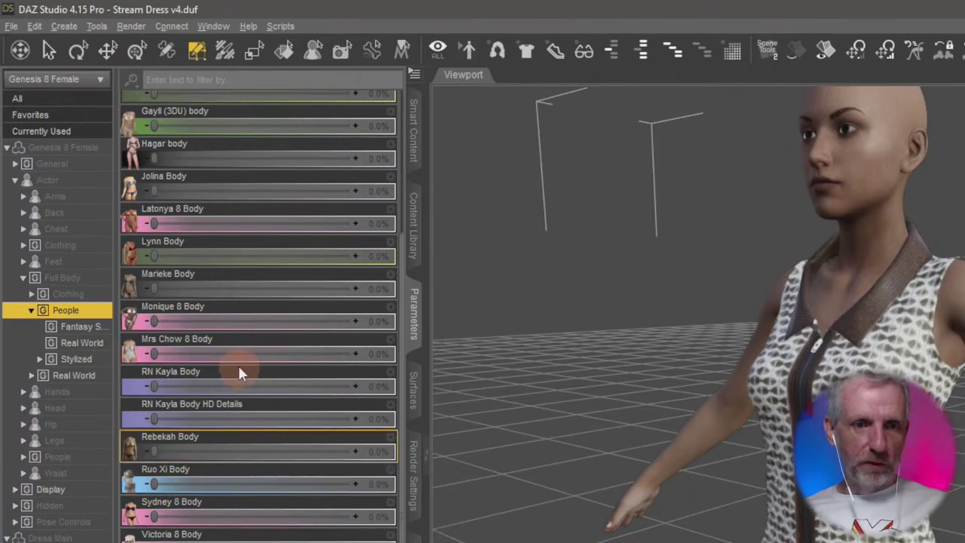
pyautogui.moveTo(154, 354)
pyautogui.mouseDown()
pyautogui.moveTo(493, 388)
pyautogui.moveTo(590, 471)
pyautogui.moveTo(625, 485)
pyautogui.moveTo(624, 528)
pyautogui.moveTo(629, 491)
pyautogui.moveTo(634, 500)
pyautogui.mouseUp()
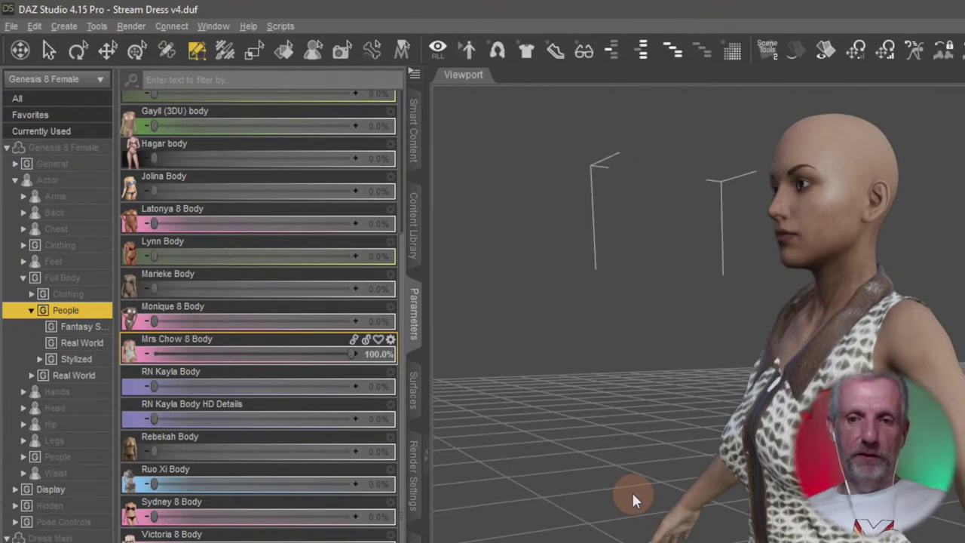
pyautogui.moveTo(634, 500)
pyautogui.mouseDown()
pyautogui.moveTo(656, 496)
pyautogui.moveTo(610, 458)
pyautogui.mouseUp()
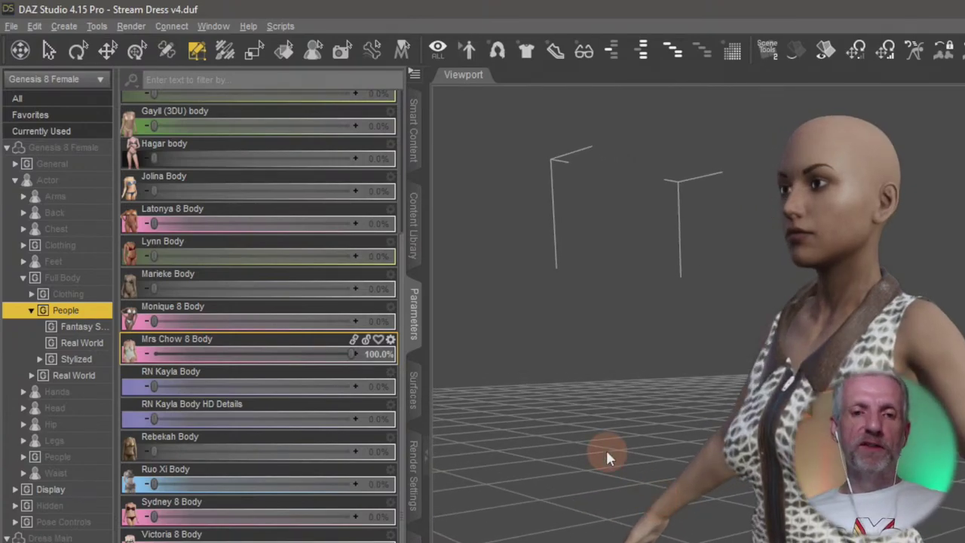
pyautogui.click(353, 354)
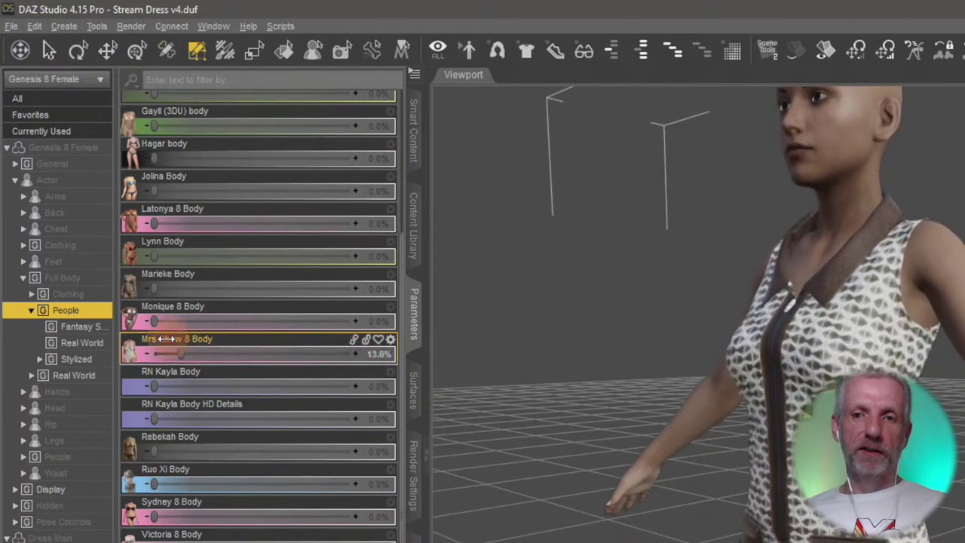
pyautogui.click(632, 441)
pyautogui.moveTo(632, 441); pyautogui.dragTo(629, 441)
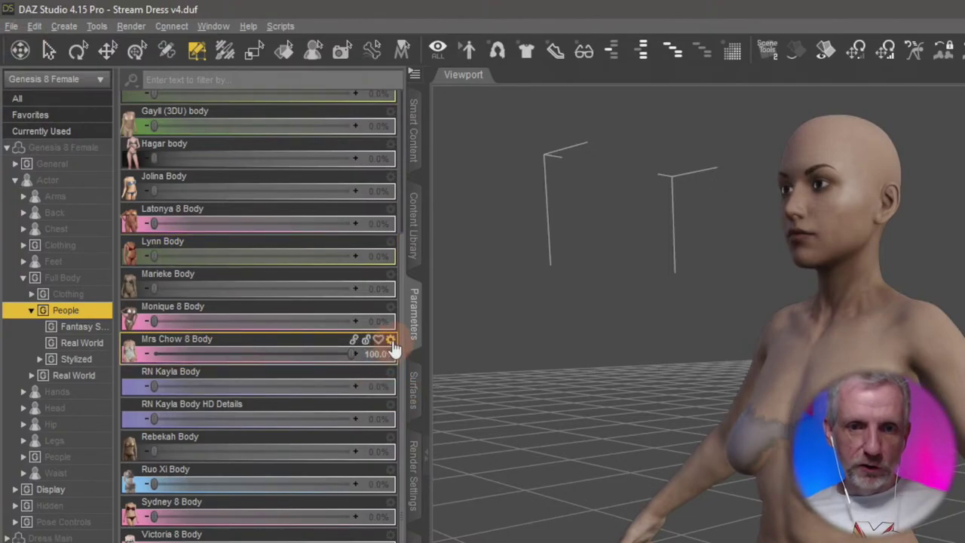
# - Copy the internal name FBMMrsChow8 from the Mrs Chow 8 Body parameter settings and close them unchanged
pyautogui.click(392, 341)
pyautogui.click(440, 352)
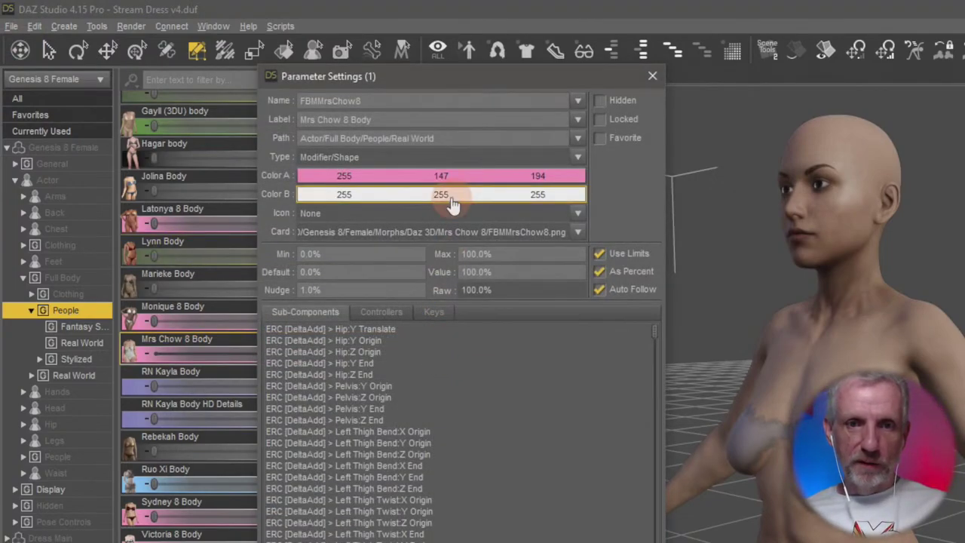
pyautogui.doubleClick(398, 98)
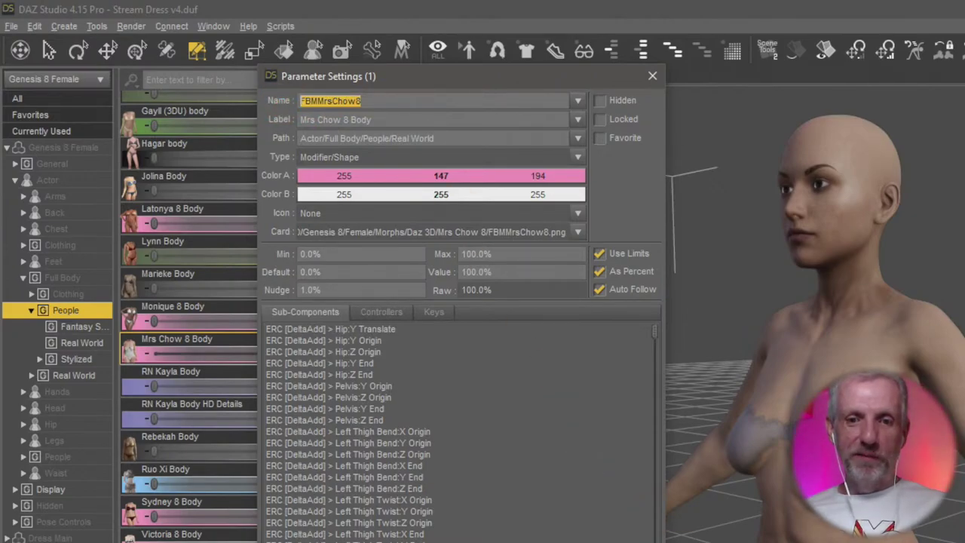
pyautogui.hotkey('ctrl', 'c')
pyautogui.press('Escape')
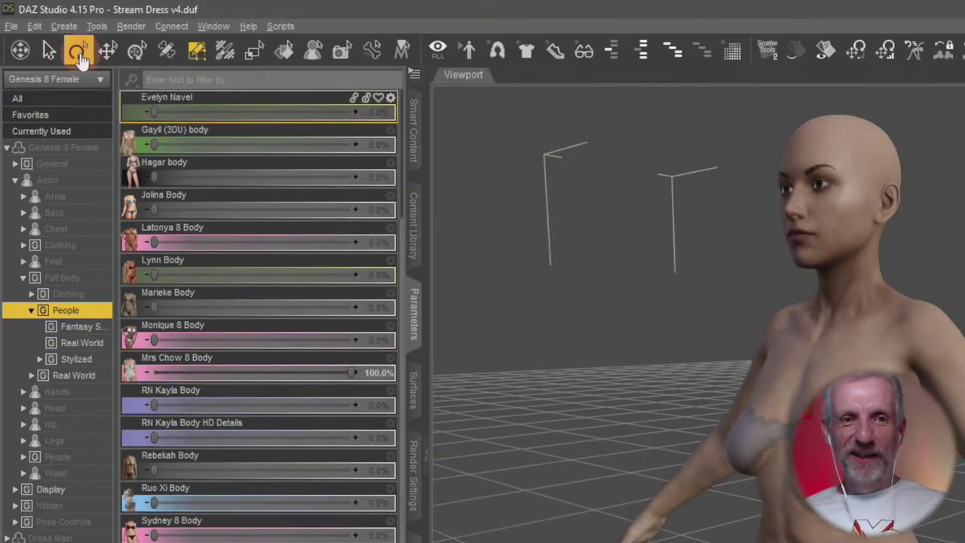
# - Export the morphed figure as an OBJ under the copied morph name into the Fit Morphs folder, scaled for DAZ Studio (1 unit = 1cm)
pyautogui.click(11, 26)
pyautogui.click(107, 215)
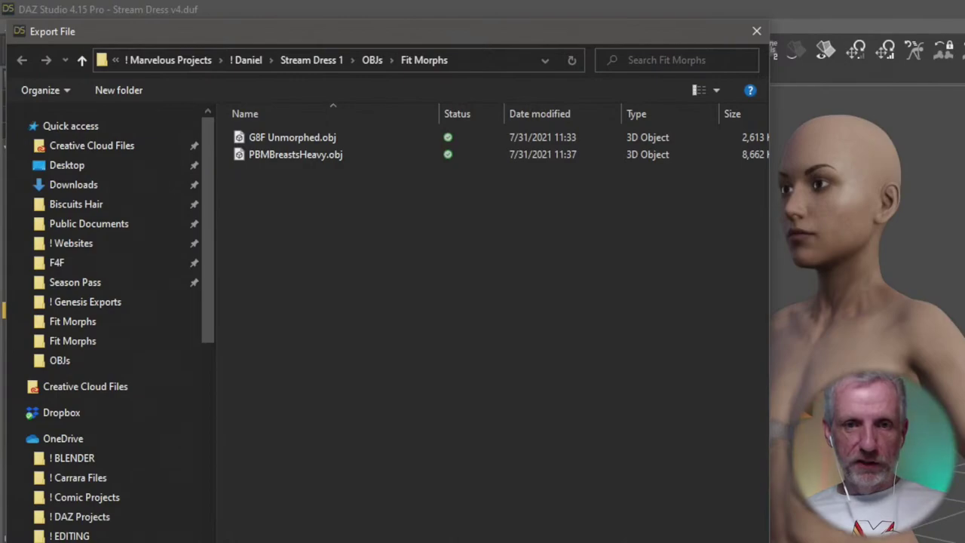
pyautogui.press('Return')
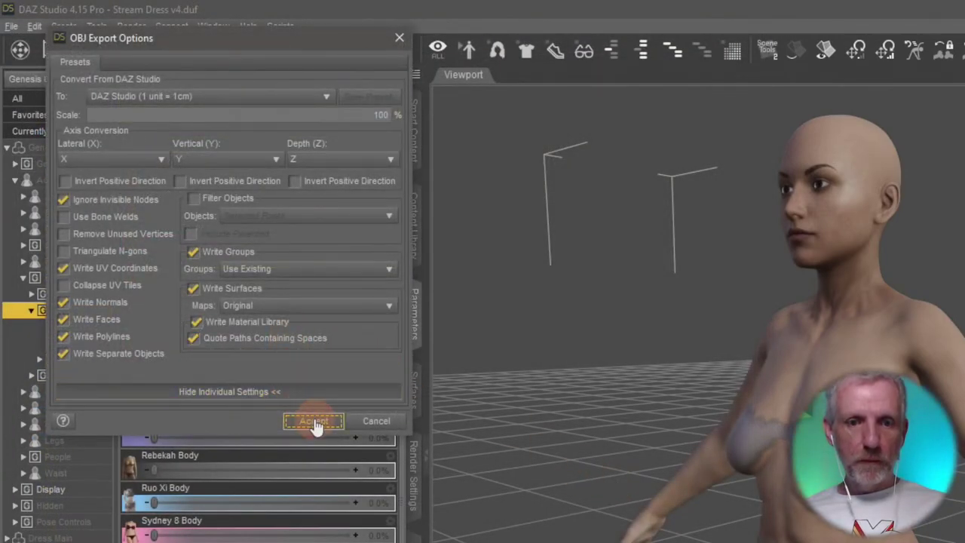
pyautogui.click(313, 422)
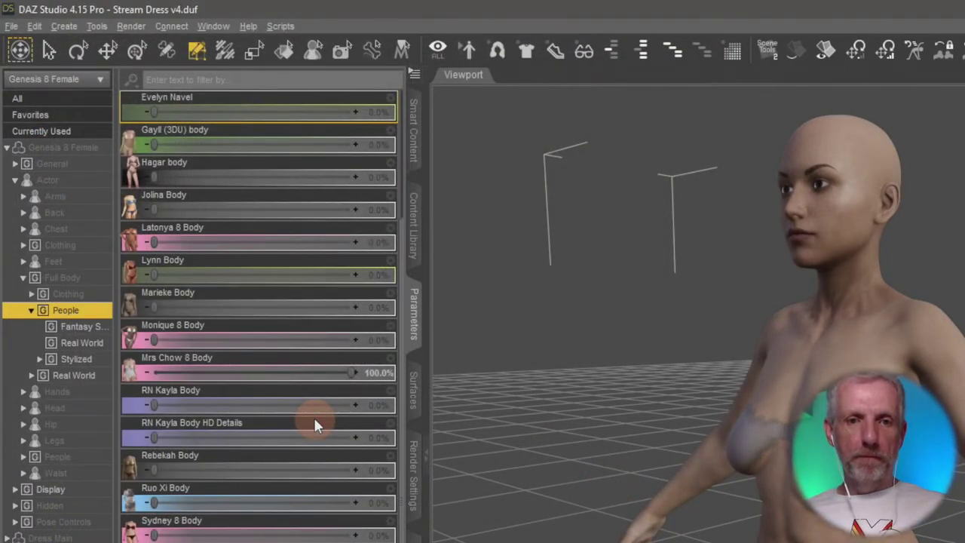
# - Switch to Marvelous Designer and roll the dress project back to the Delete Avatar state in the history
pyautogui.hotkey('alt', 'Tab')
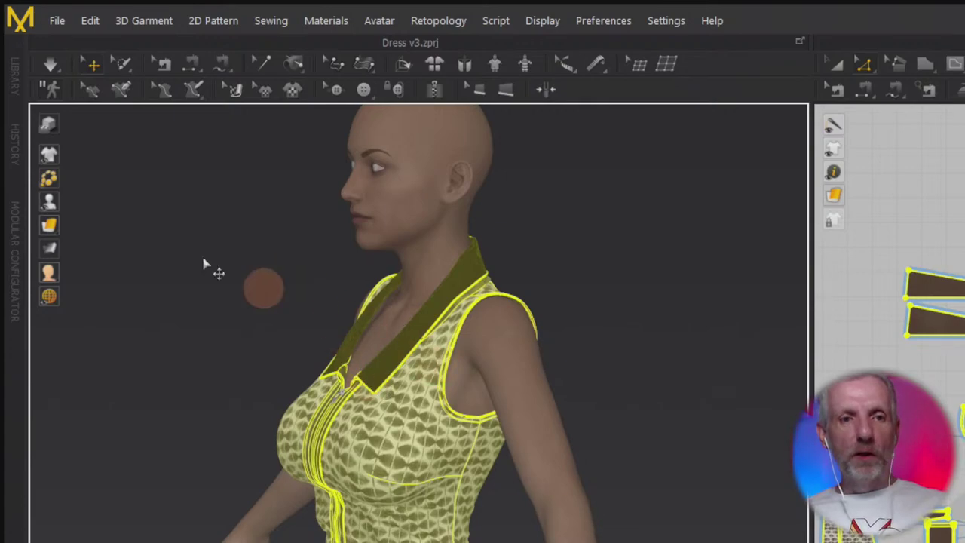
pyautogui.click(21, 151)
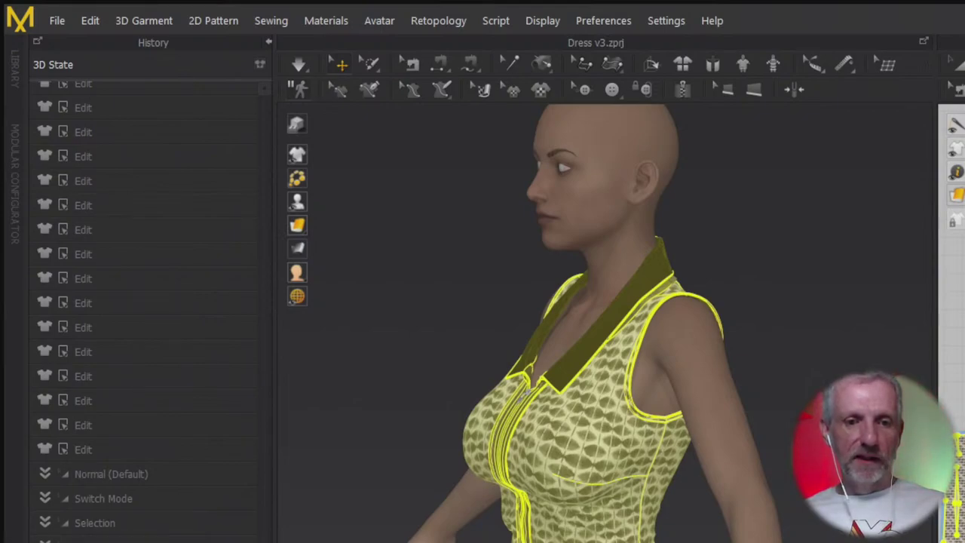
pyautogui.scroll(3, 163, 356)
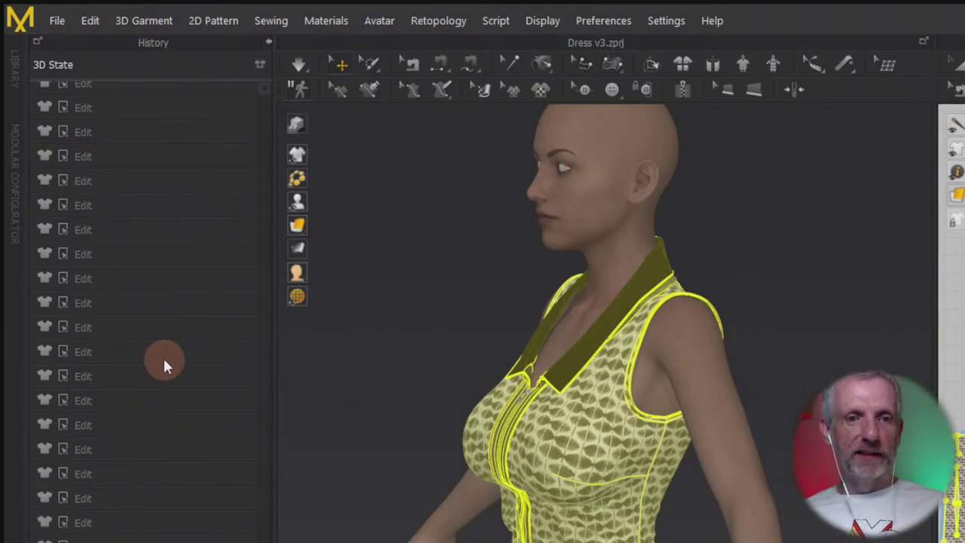
pyautogui.scroll(-3, 163, 365)
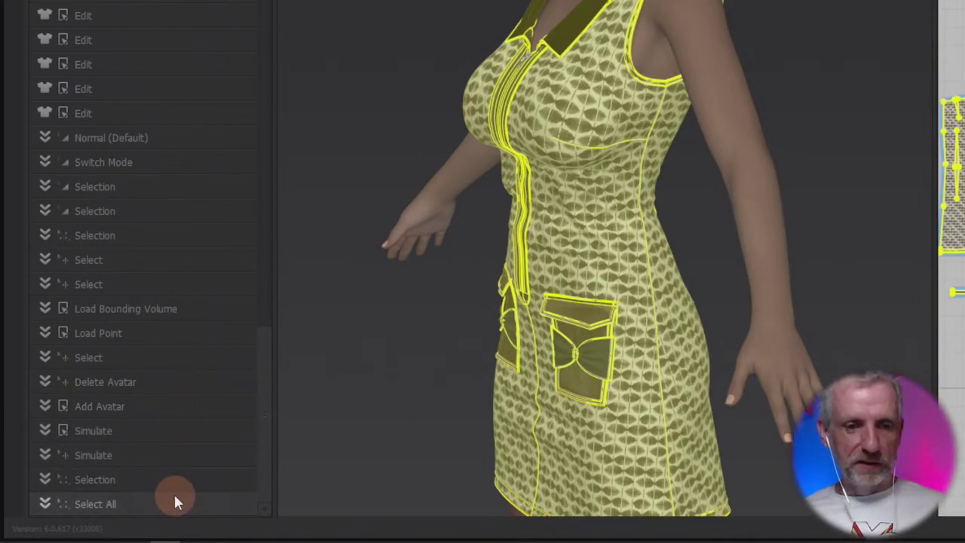
pyautogui.click(168, 406)
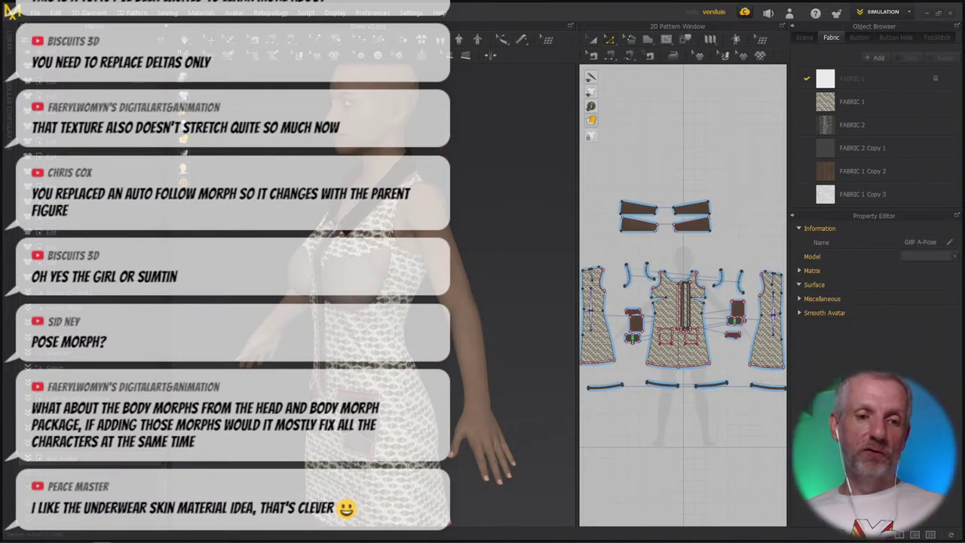
pyautogui.press('Delete')
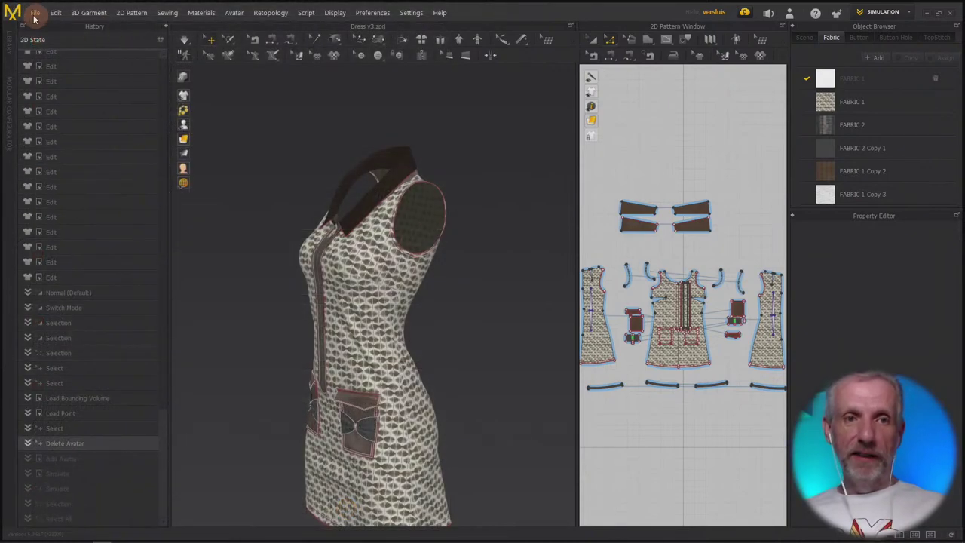
# - Add G8F A-Pose.obj from the OBJs folder to the scene as the base avatar
pyautogui.click(35, 12)
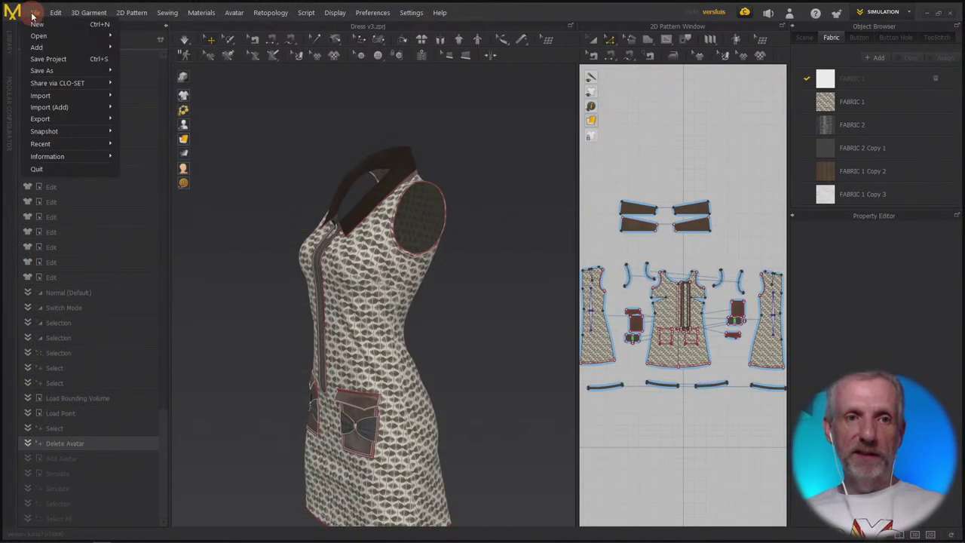
pyautogui.moveTo(78, 107)
pyautogui.click(155, 108)
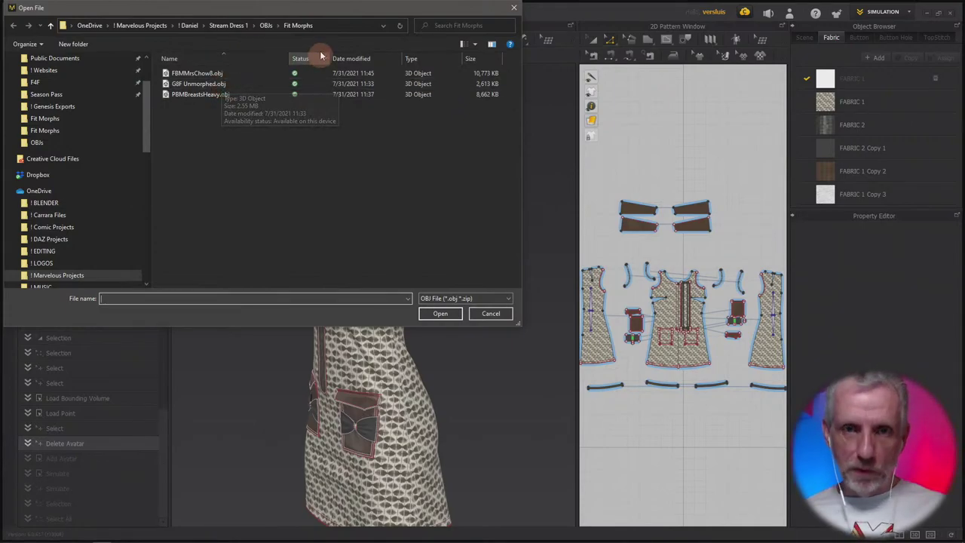
pyautogui.click(266, 25)
pyautogui.doubleClick(217, 85)
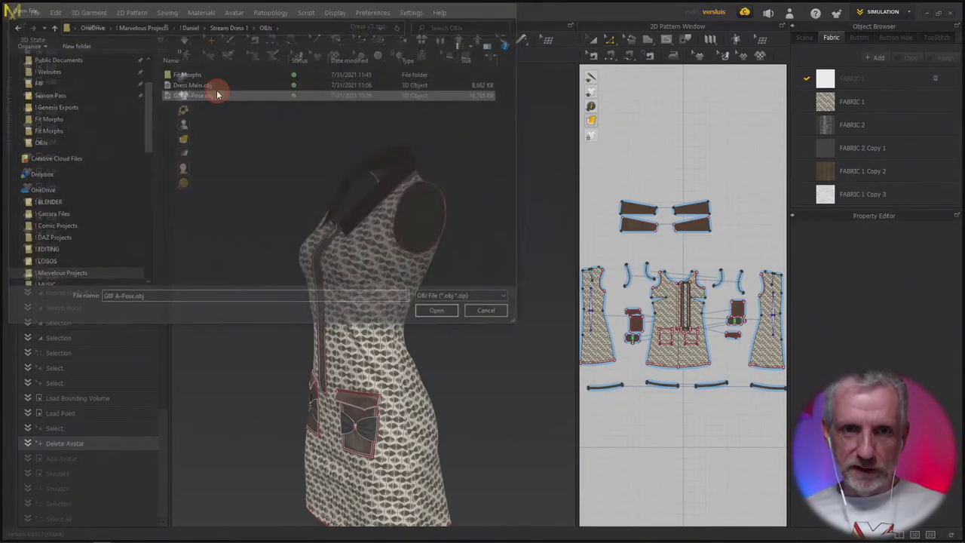
pyautogui.click(489, 400)
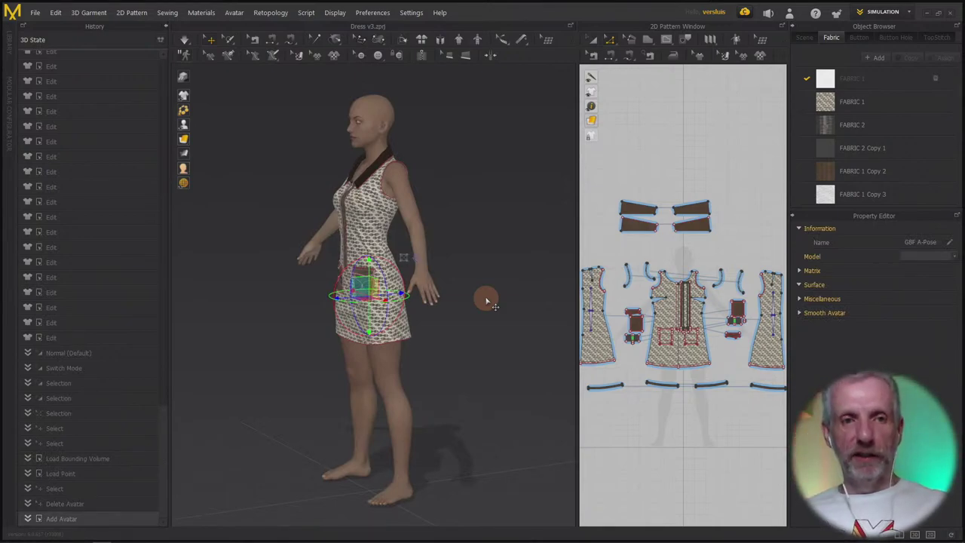
# - Choose FBMMrsChow8.obj from the Fit Morphs folder as the next OBJ to add
pyautogui.click(34, 14)
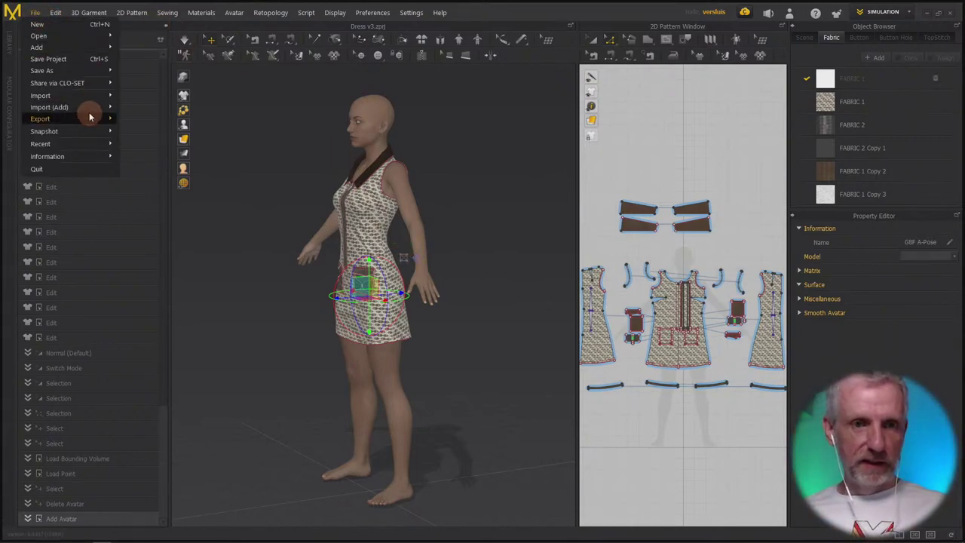
pyautogui.moveTo(90, 108)
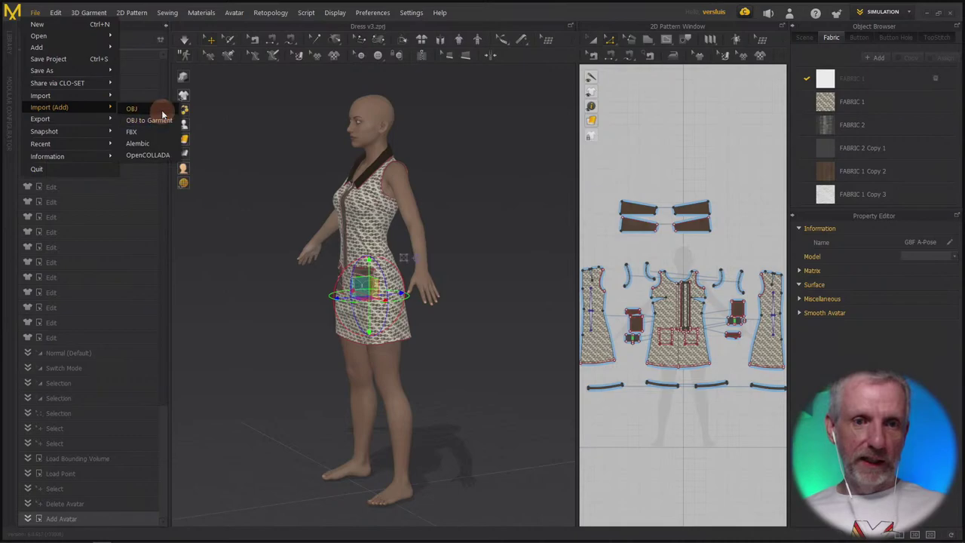
pyautogui.click(159, 112)
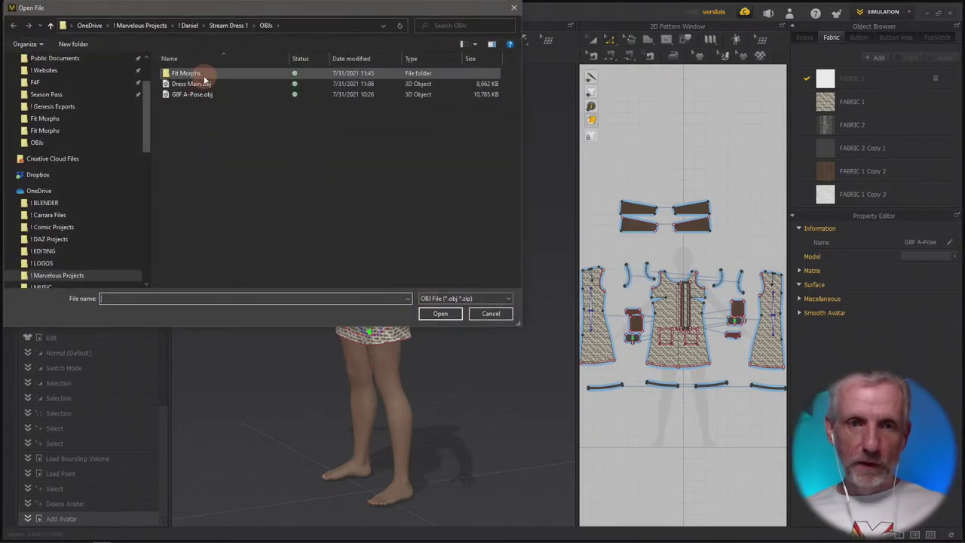
pyautogui.doubleClick(202, 74)
pyautogui.click(219, 73)
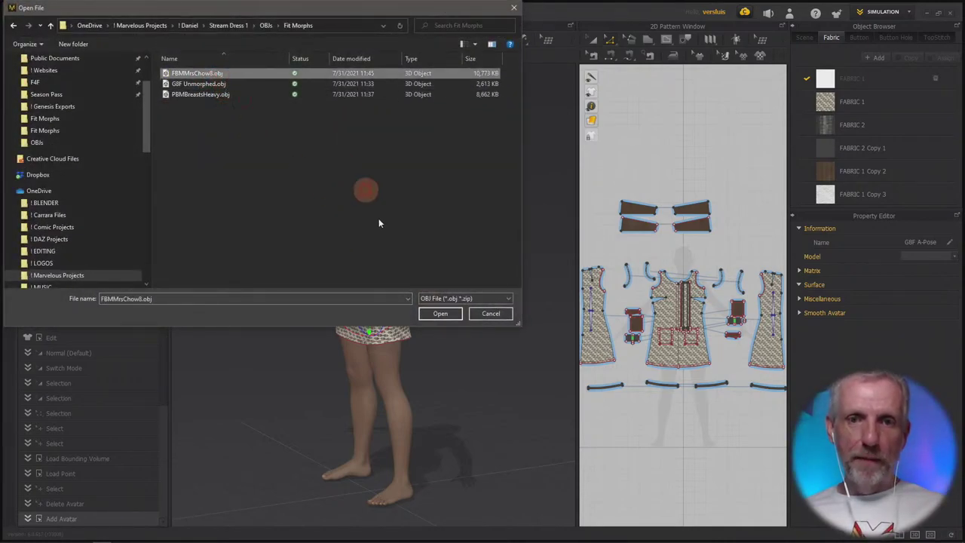
pyautogui.click(440, 313)
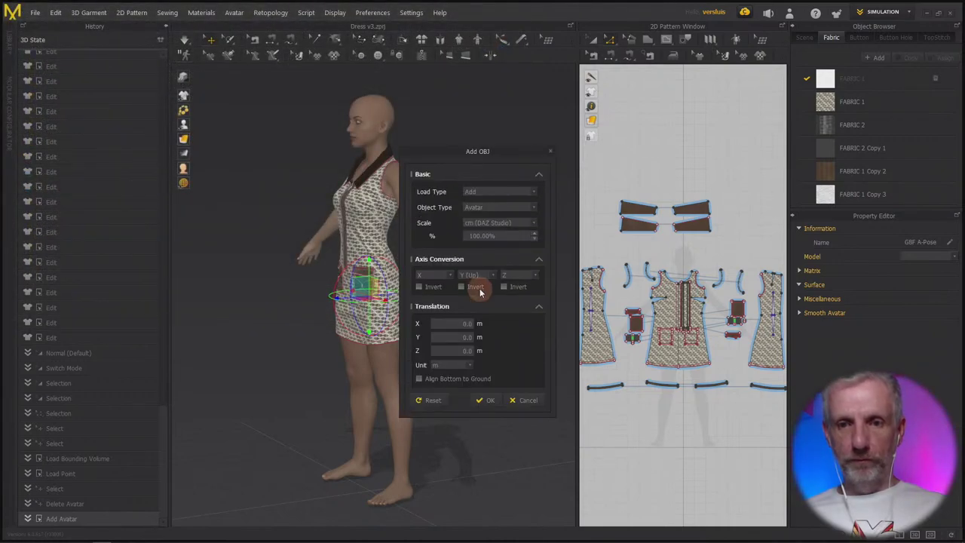
# - Load the OBJ as a Morph Target with 30 morphing frames at the cm (DAZ Studio) scale
pyautogui.click(511, 207)
pyautogui.click(501, 236)
pyautogui.click(498, 324)
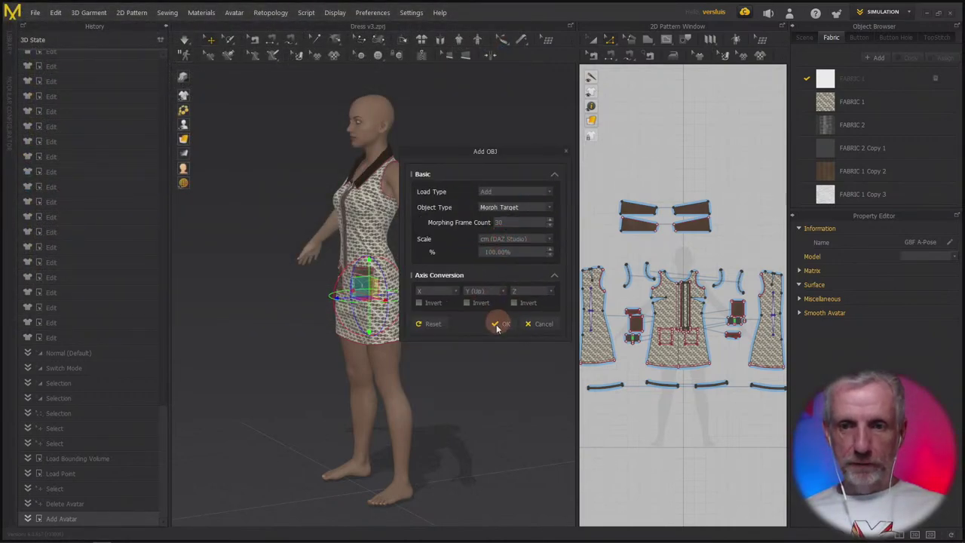
pyautogui.click(522, 281)
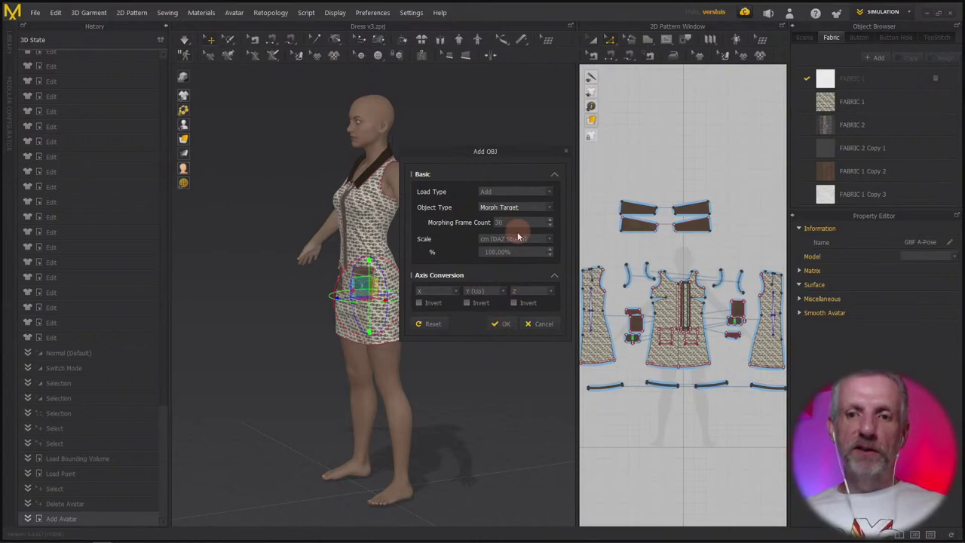
pyautogui.moveTo(523, 150); pyautogui.dragTo(509, 87)
pyautogui.click(496, 157)
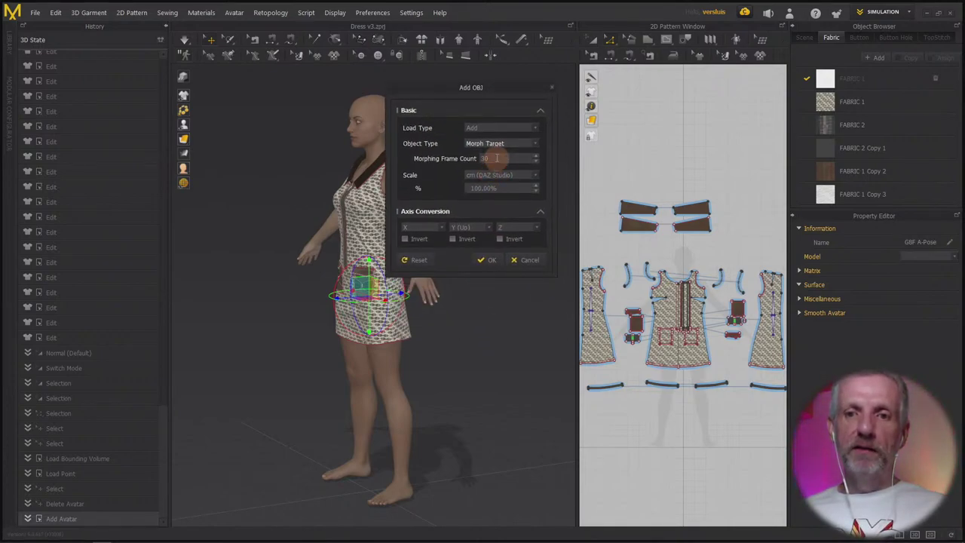
pyautogui.doubleClick(494, 157)
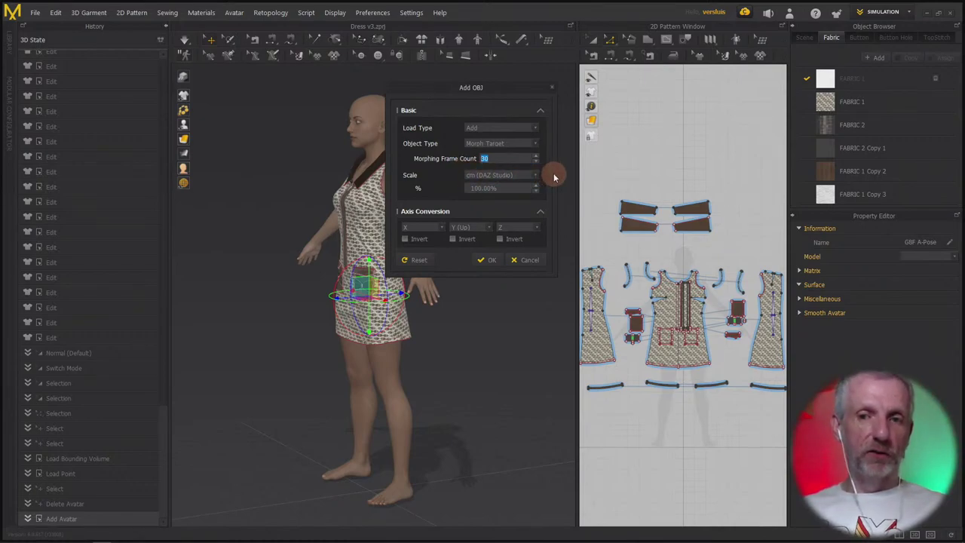
pyautogui.click(485, 261)
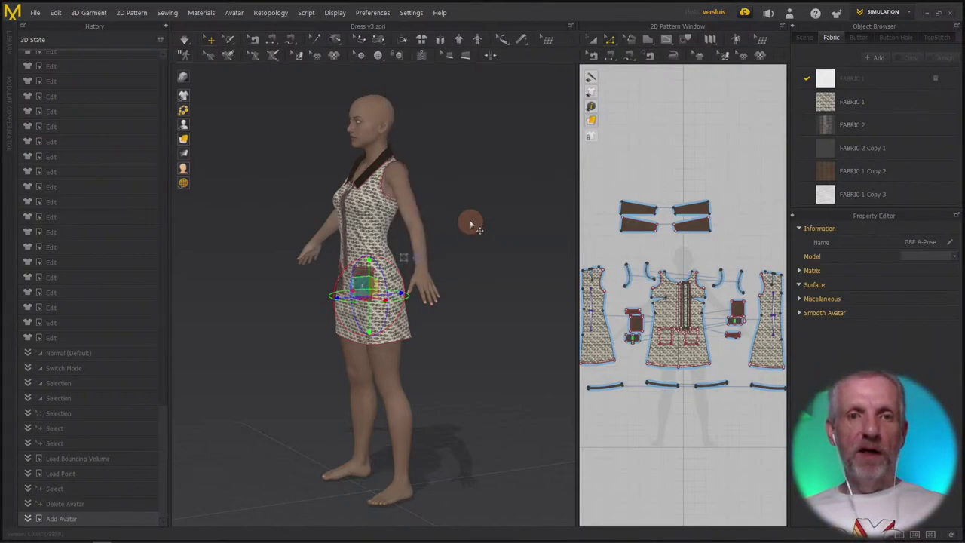
# - Simulate the dress on the morphing avatar and pull the fabric and hem until the skirt hangs straight
pyautogui.press('space')
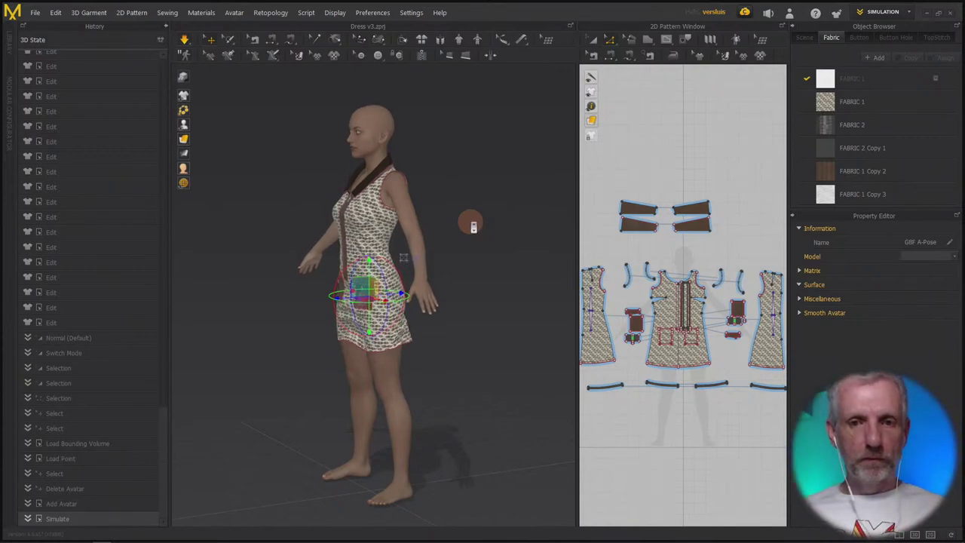
pyautogui.scroll(6, 473, 226)
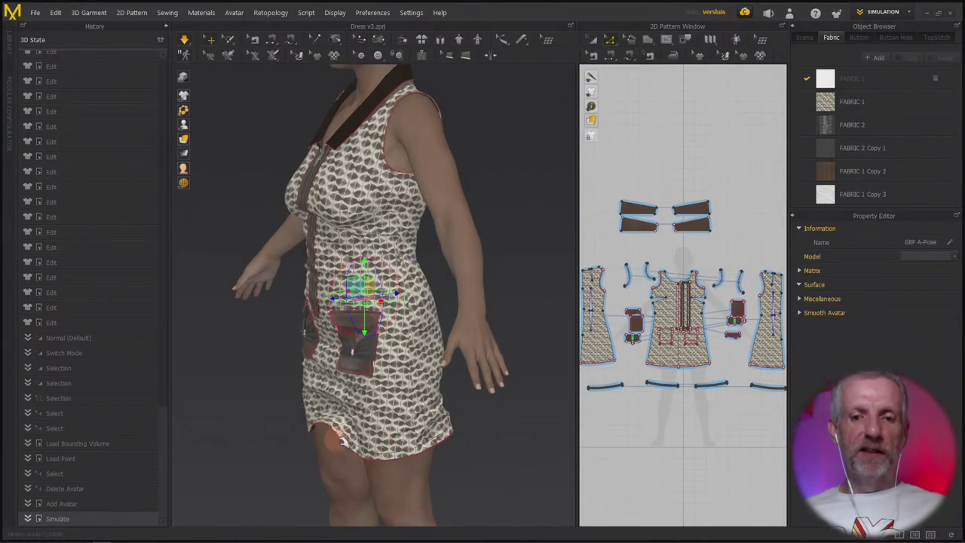
pyautogui.click(341, 441)
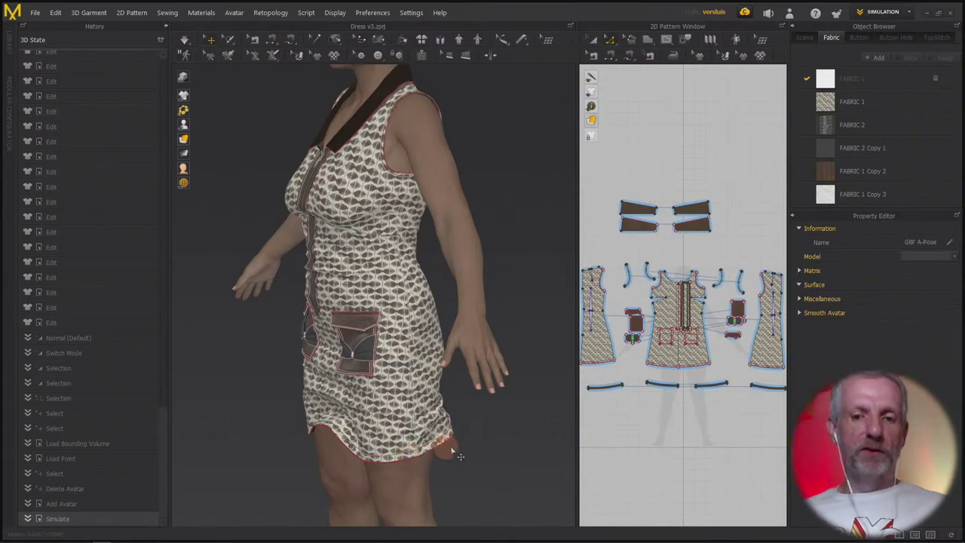
pyautogui.press('space')
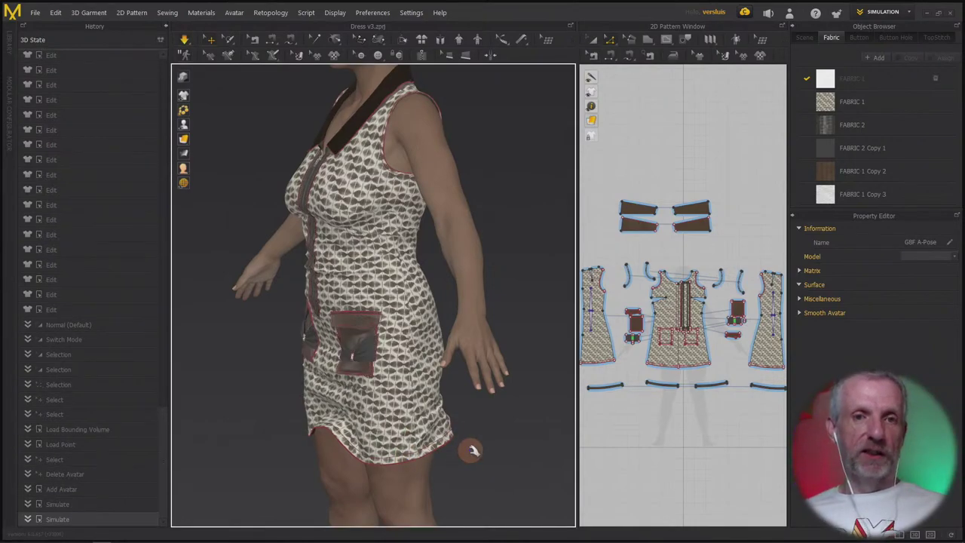
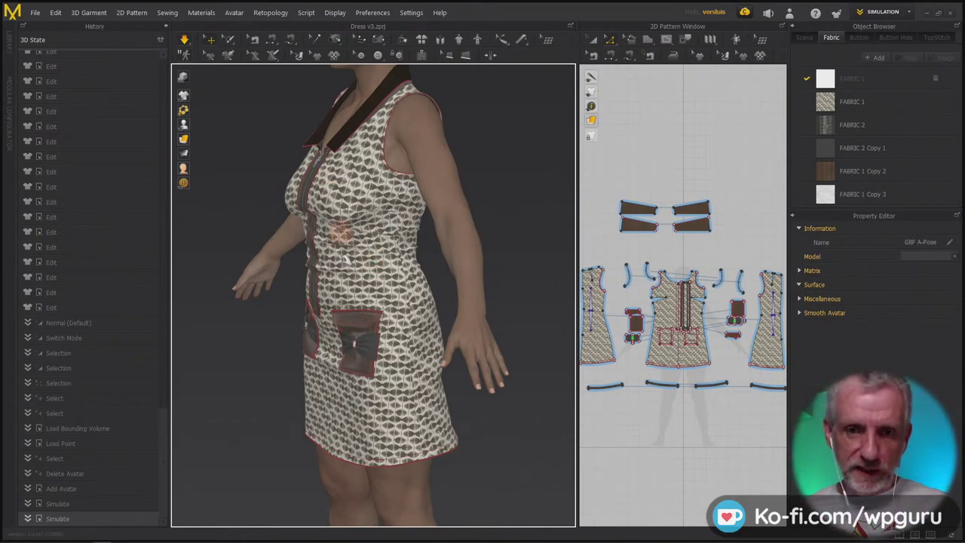
pyautogui.click(185, 39)
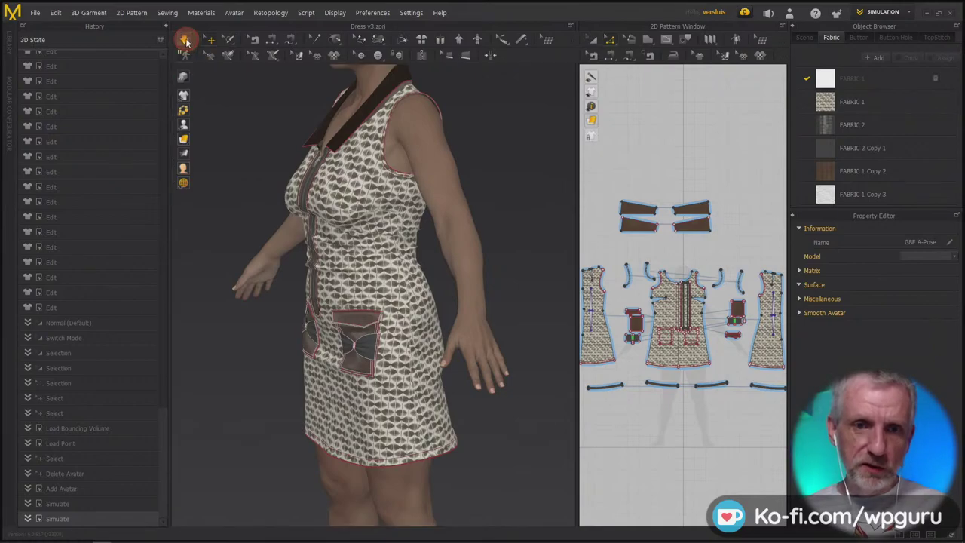
# - Switch the simulation preset to Fast (GPU) and restart the dress simulation from a front view
pyautogui.click(187, 43)
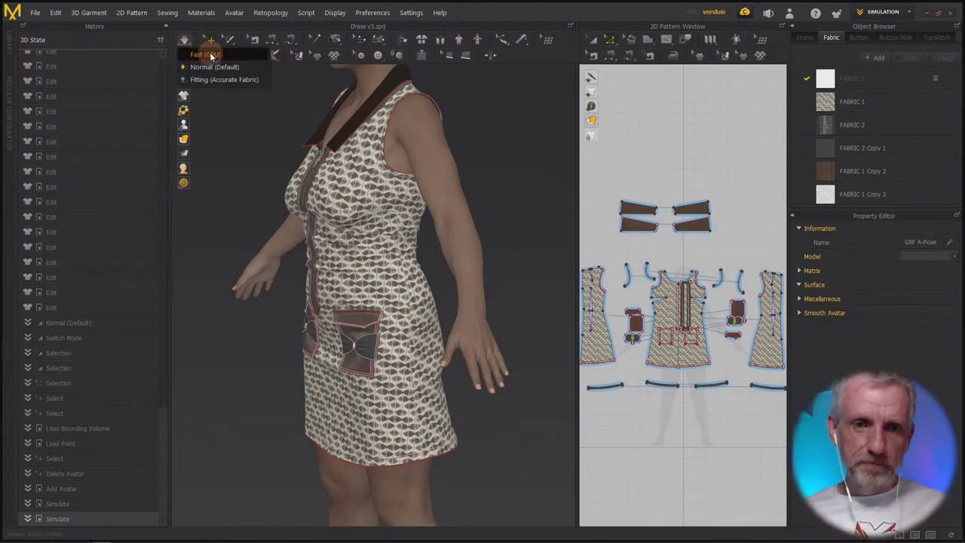
pyautogui.click(212, 57)
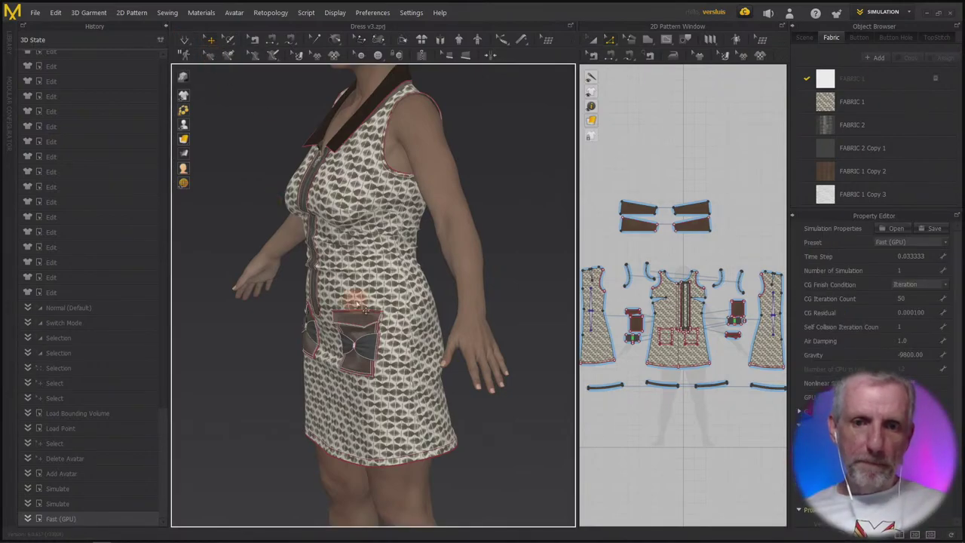
pyautogui.moveTo(388, 301); pyautogui.dragTo(454, 291, button='right')
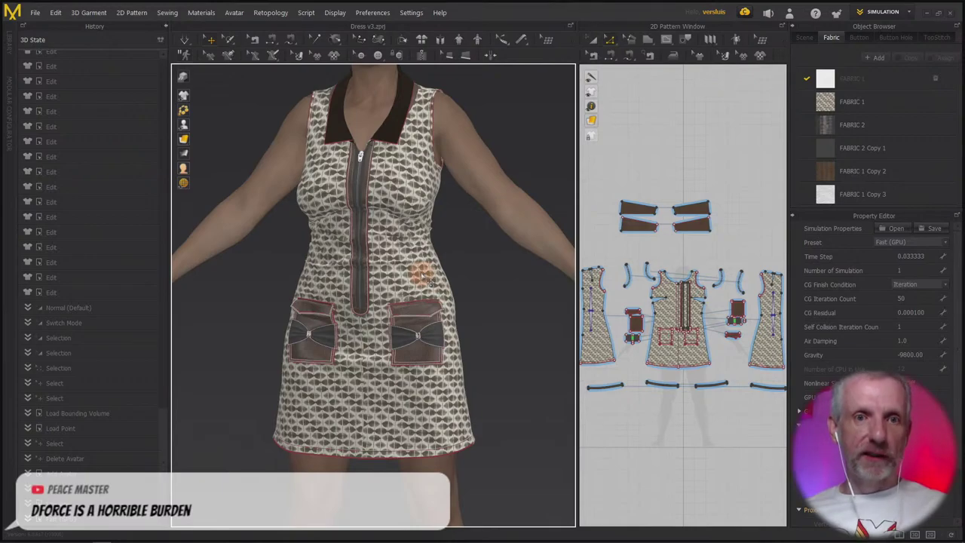
pyautogui.press('space')
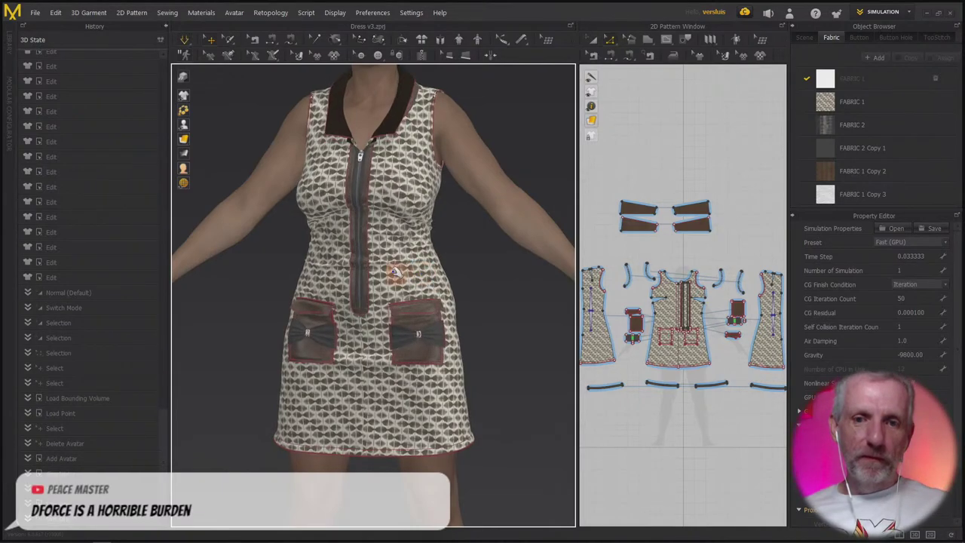
# - Tug the two front dress panels around the waist and pockets while simulating to settle the fabric
pyautogui.moveTo(451, 243); pyautogui.dragTo(360, 273, button='right')
pyautogui.moveTo(316, 198); pyautogui.dragTo(409, 195, button='right')
pyautogui.click(406, 273)
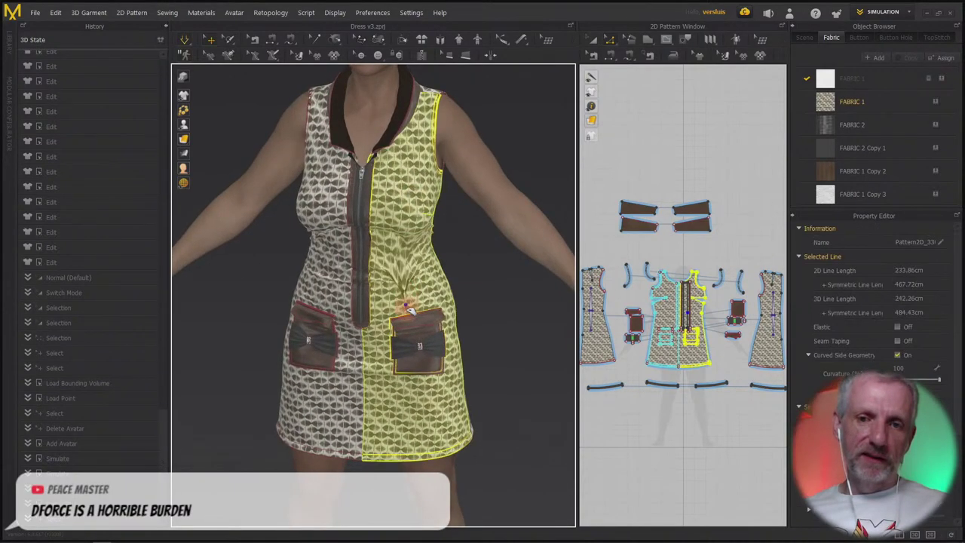
pyautogui.click(343, 341)
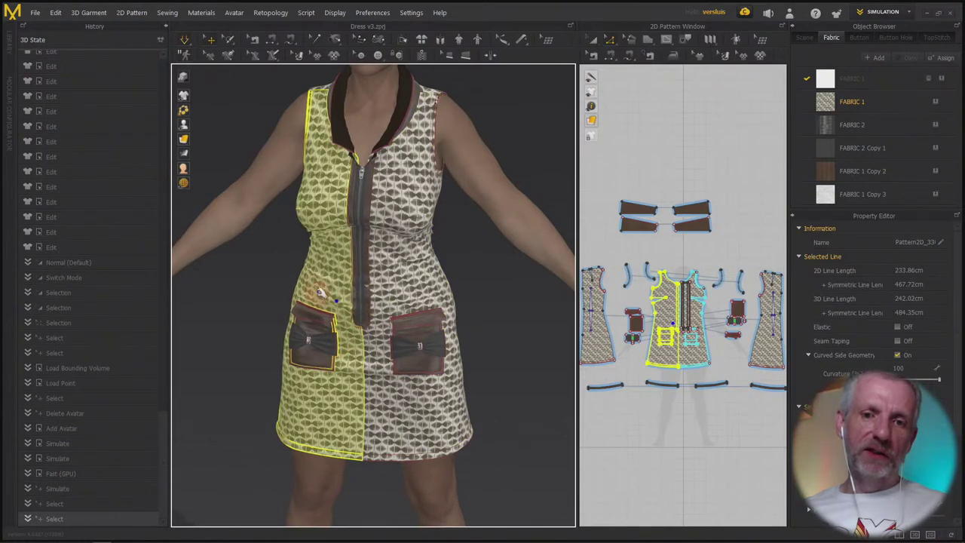
pyautogui.click(282, 336)
pyautogui.click(273, 374)
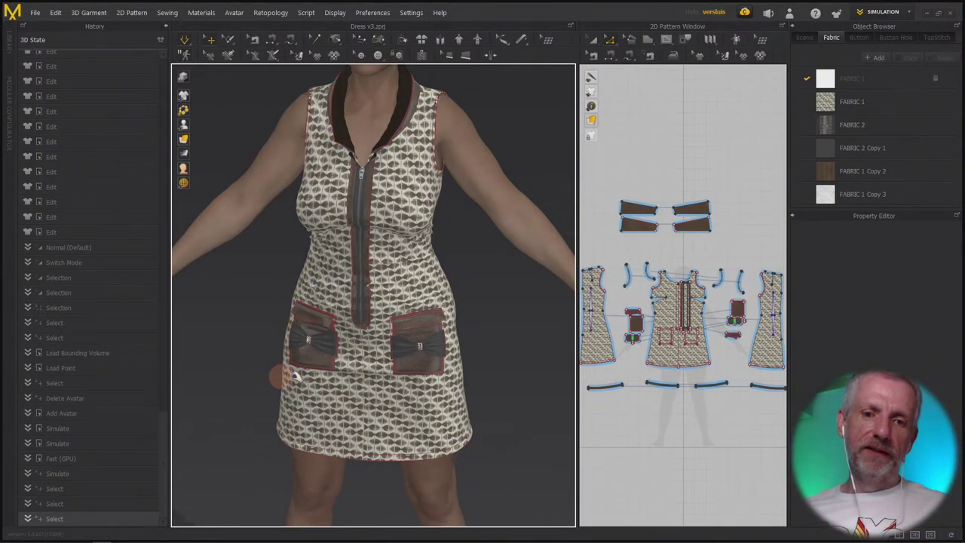
# - Tug the front panel's skirt and the back panel's hem on one side of the dress while simulating
pyautogui.moveTo(273, 375); pyautogui.dragTo(369, 338, button='right')
pyautogui.click(355, 426)
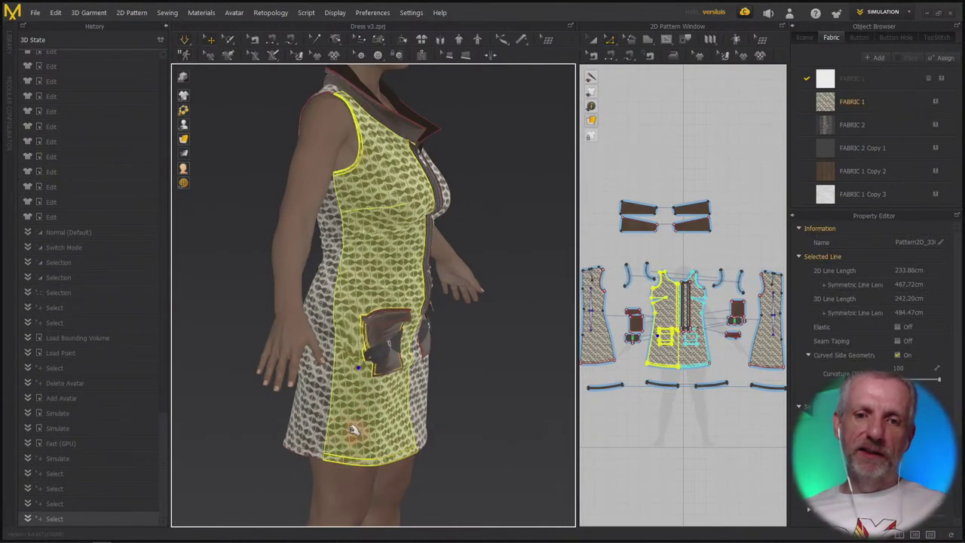
pyautogui.click(356, 435)
pyautogui.moveTo(354, 426); pyautogui.dragTo(432, 453, button='right')
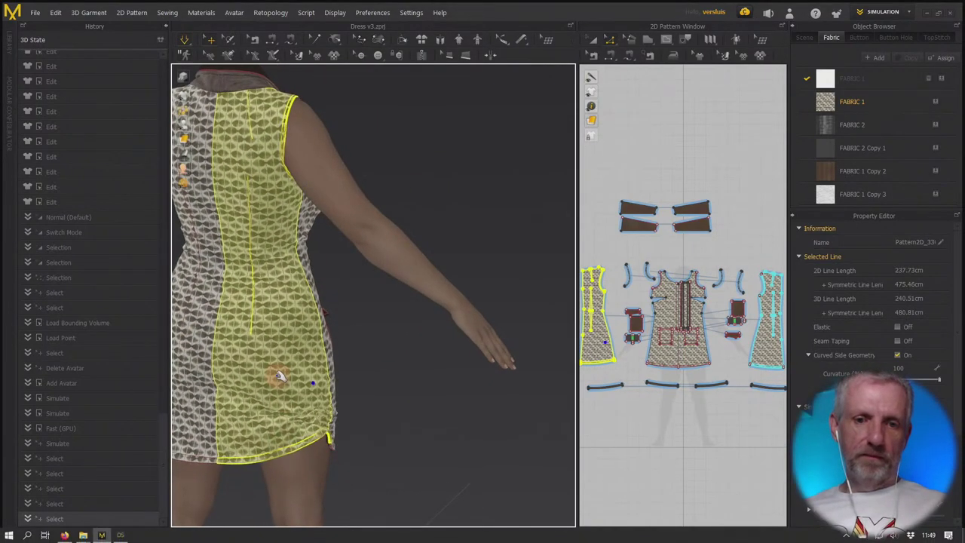
pyautogui.moveTo(302, 452); pyautogui.dragTo(373, 407)
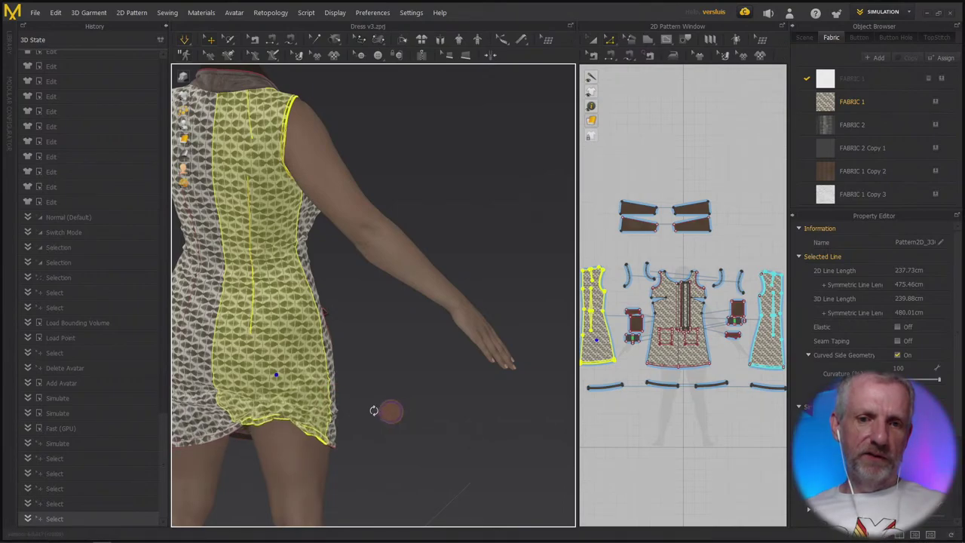
pyautogui.moveTo(373, 407); pyautogui.dragTo(315, 474, button='right')
# - Pull both front panels around the waist while simulating to smooth the bunched fabric
pyautogui.click(368, 469)
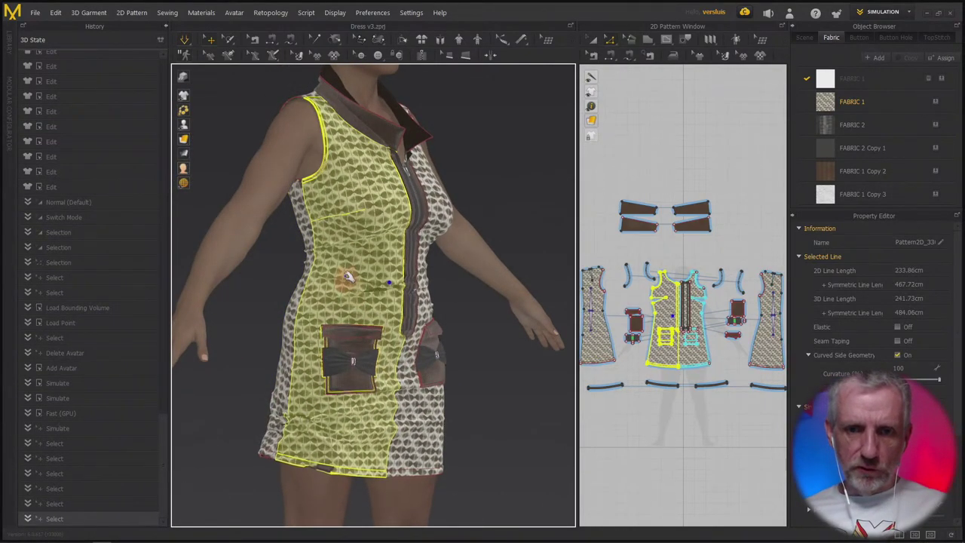
pyautogui.moveTo(413, 305); pyautogui.dragTo(332, 290, button='right')
pyautogui.click(389, 301)
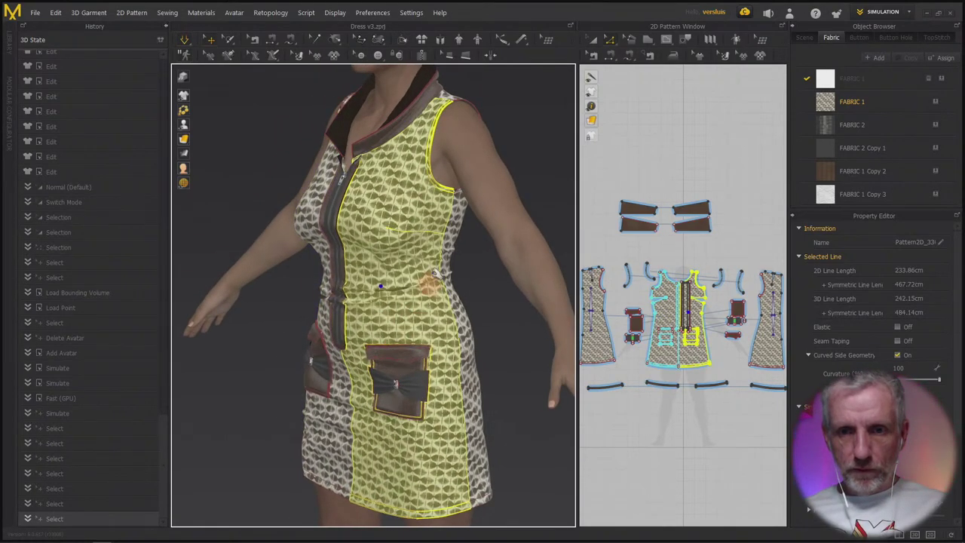
pyautogui.moveTo(398, 330)
pyautogui.mouseDown(button='right')
pyautogui.moveTo(450, 270)
pyautogui.moveTo(424, 269)
pyautogui.moveTo(453, 316)
pyautogui.moveTo(433, 317)
pyautogui.moveTo(282, 304)
pyautogui.moveTo(219, 253)
pyautogui.moveTo(394, 312)
pyautogui.mouseUp(button='right')
# - Tug the two back panels from the waist down over the hips and hem while simulating to release the folds
pyautogui.click(403, 378)
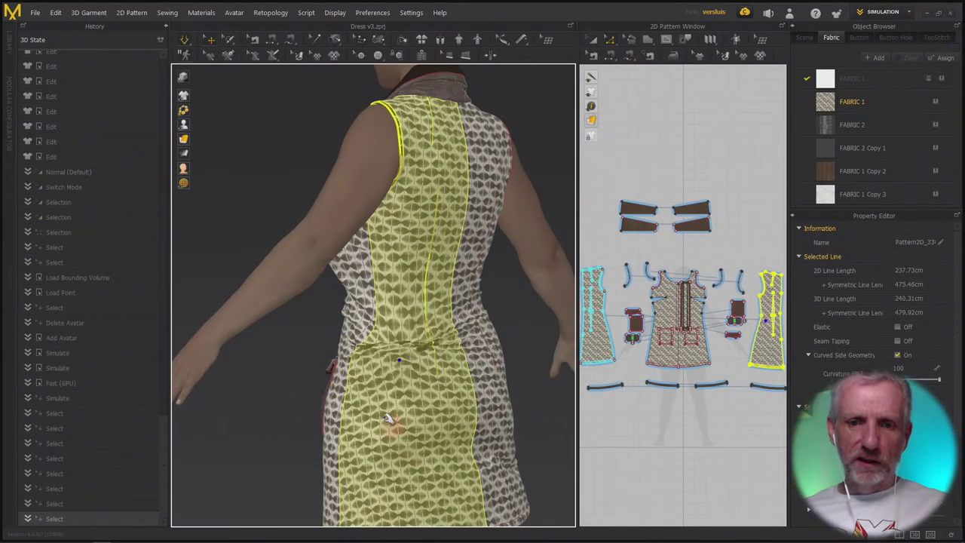
pyautogui.click(496, 407)
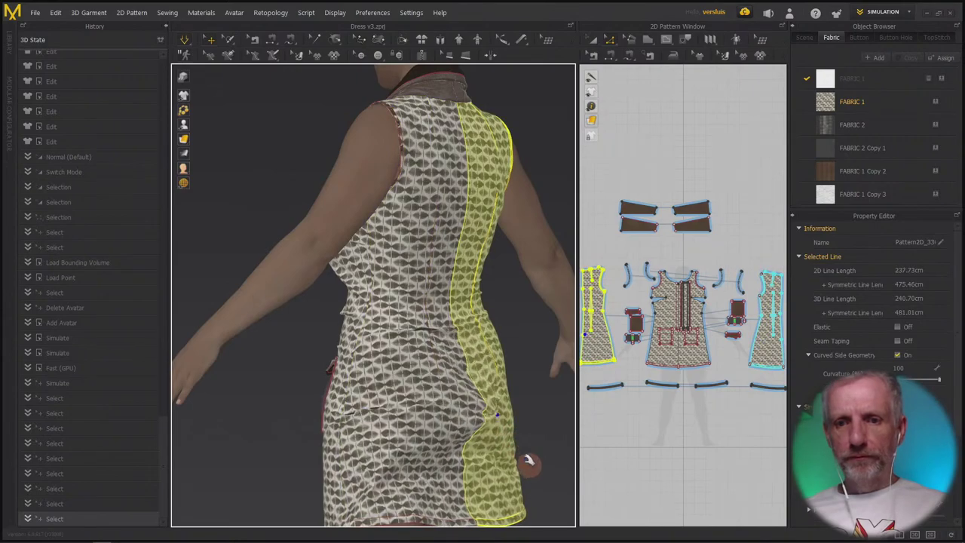
pyautogui.moveTo(496, 408); pyautogui.dragTo(445, 375, button='right')
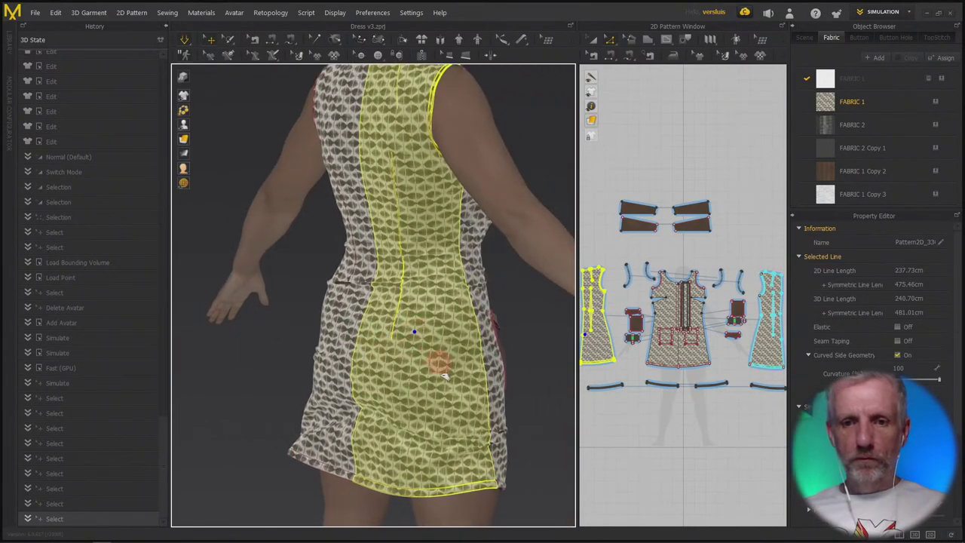
pyautogui.click(345, 331)
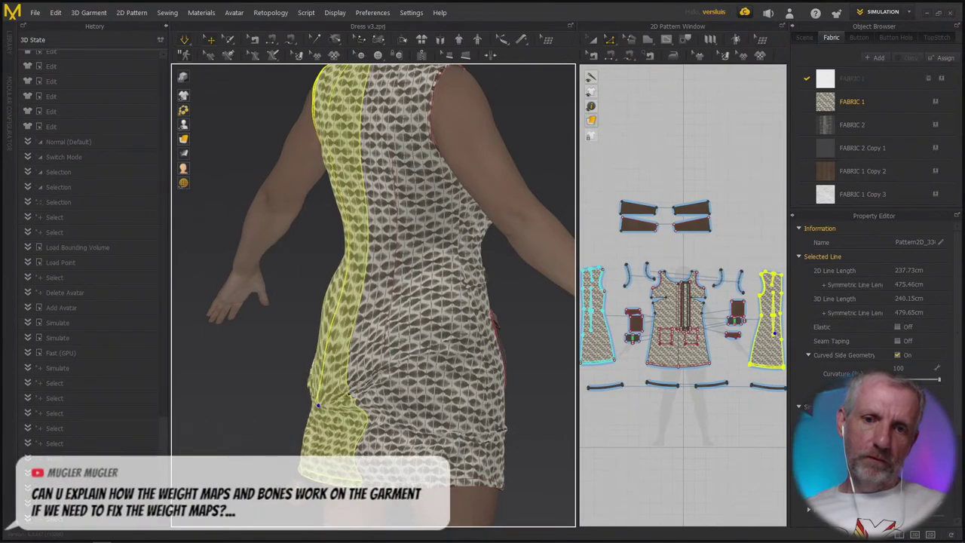
pyautogui.click(444, 399)
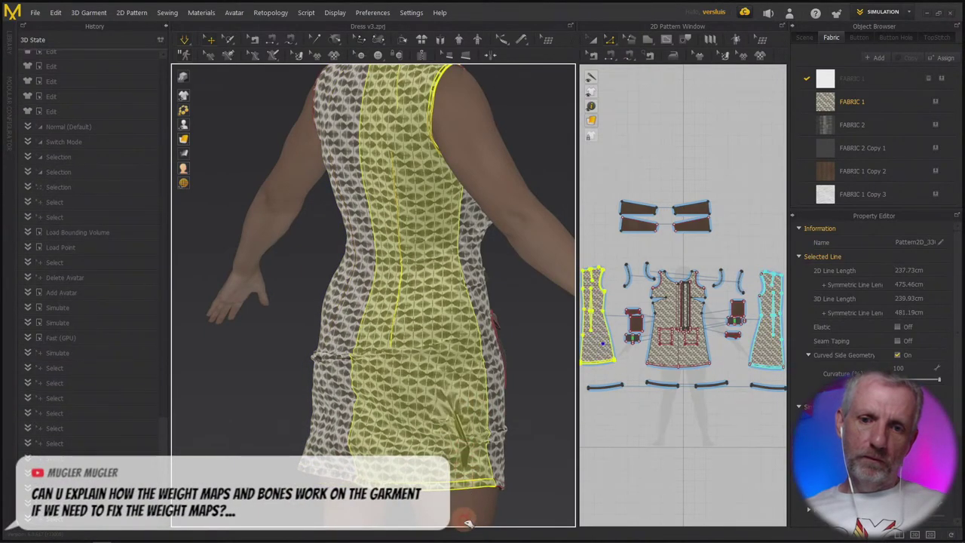
pyautogui.moveTo(420, 450); pyautogui.dragTo(422, 348)
pyautogui.moveTo(450, 435); pyautogui.dragTo(427, 428)
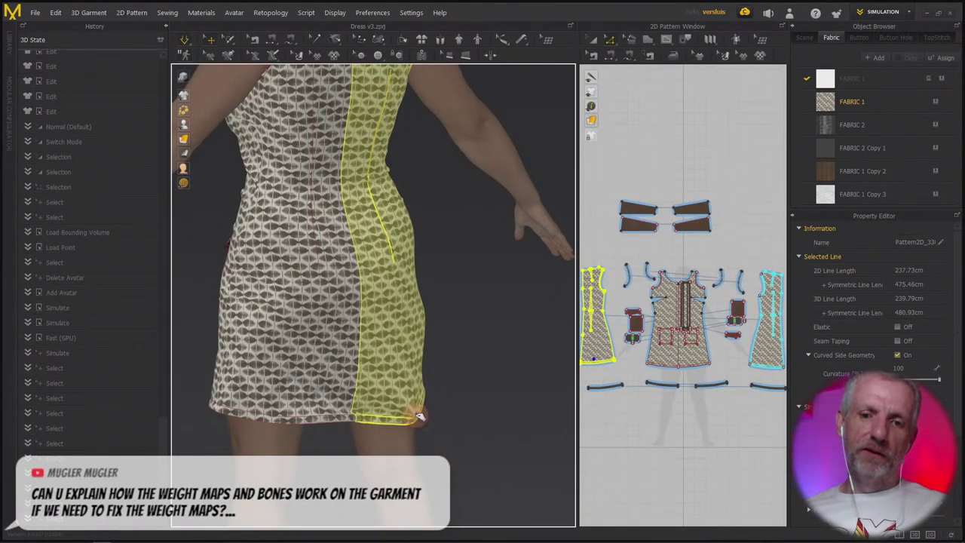
# - Pull the front panels around the waist crease and above the pockets while simulating to ease out the fold
pyautogui.moveTo(290, 400); pyautogui.dragTo(367, 409, button='right')
pyautogui.scroll(-3, 443, 368)
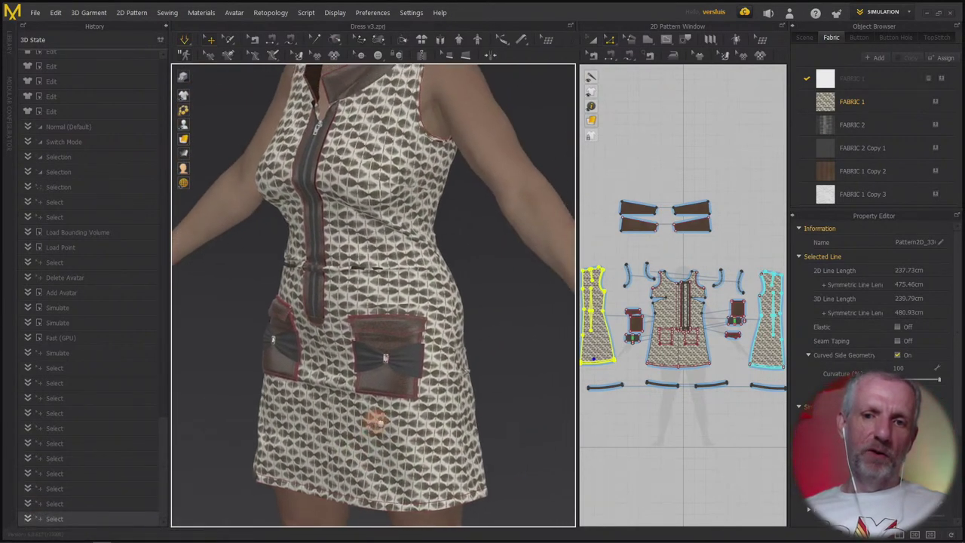
pyautogui.scroll(4, 349, 338)
pyautogui.scroll(2, 330, 264)
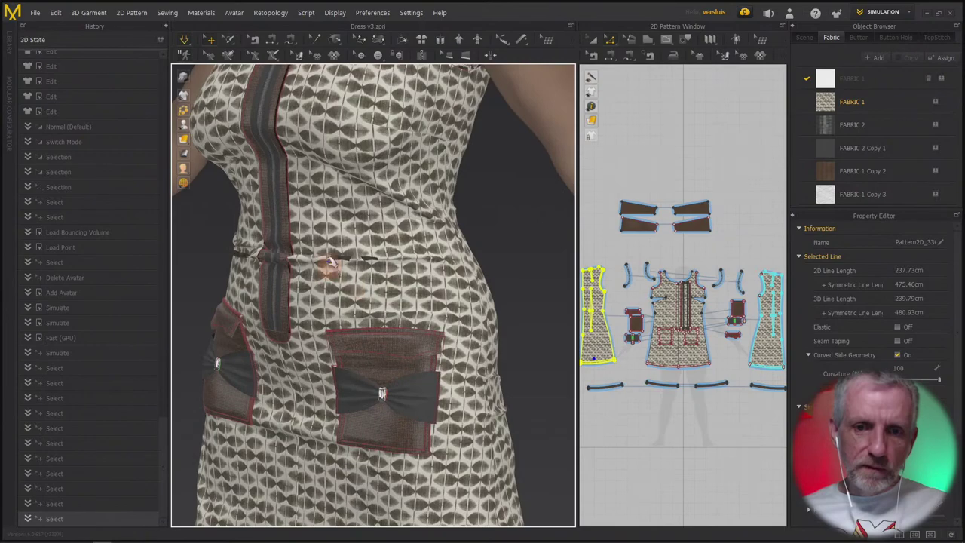
pyautogui.click(335, 183)
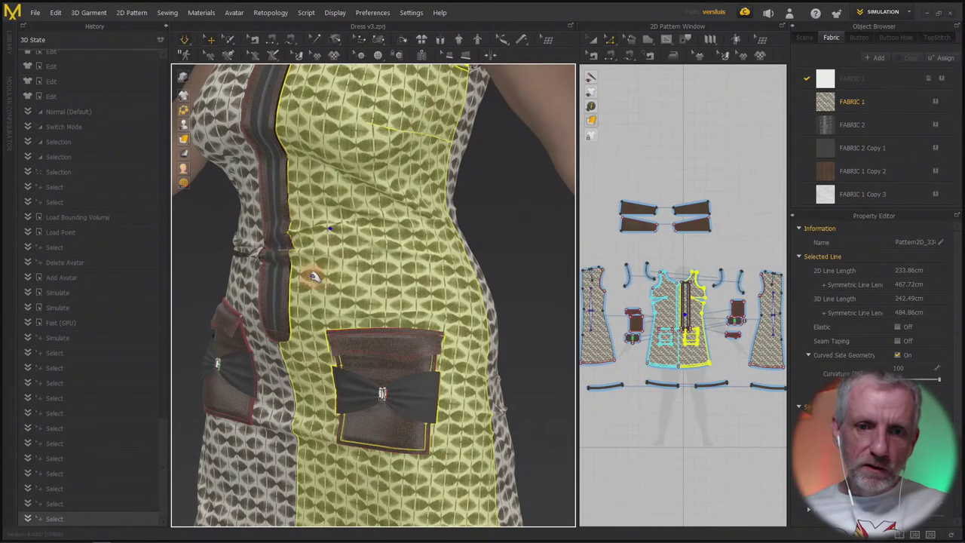
pyautogui.moveTo(334, 327); pyautogui.dragTo(359, 235, button='right')
pyautogui.click(332, 205)
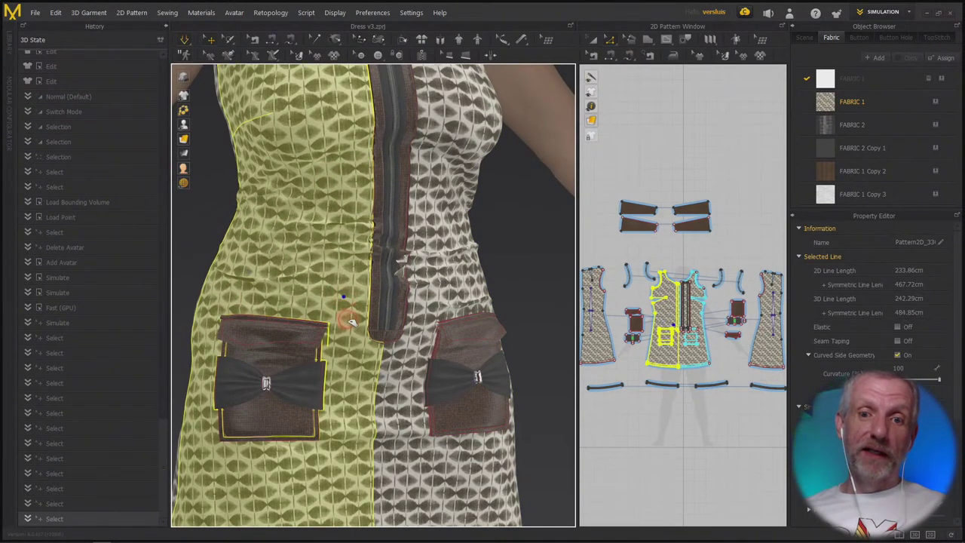
pyautogui.moveTo(297, 350); pyautogui.dragTo(209, 417)
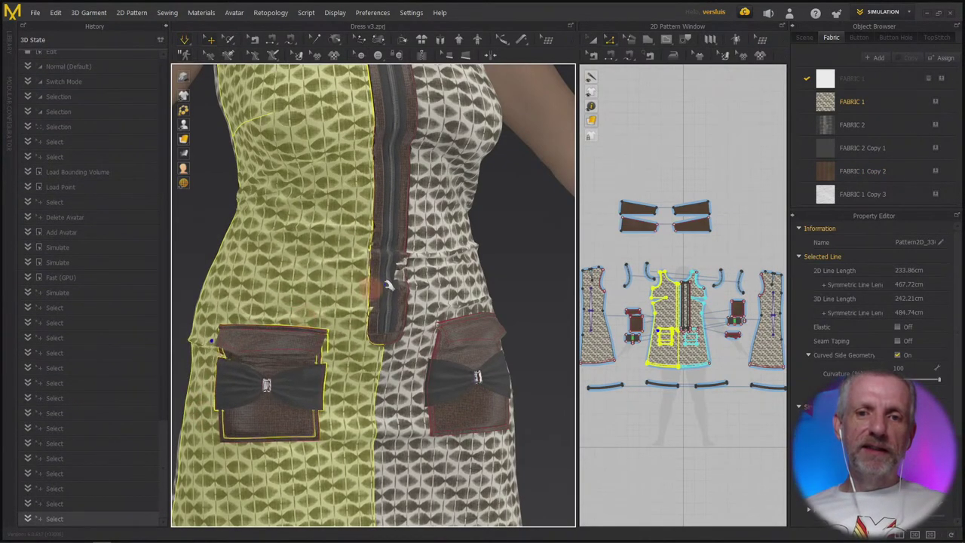
# - Try to pull the pinched front panel edge straight along the lower zipper while simulating
pyautogui.moveTo(324, 287); pyautogui.dragTo(364, 282, button='right')
pyautogui.click(377, 259)
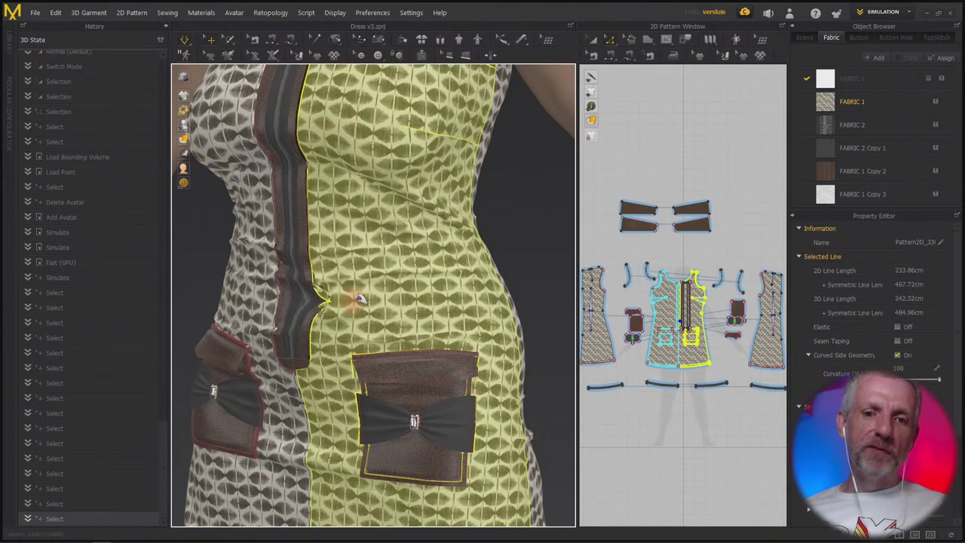
pyautogui.moveTo(382, 294); pyautogui.dragTo(423, 291, button='right')
pyautogui.moveTo(319, 289)
pyautogui.mouseDown(button='right')
pyautogui.moveTo(357, 281)
pyautogui.moveTo(367, 293)
pyautogui.moveTo(279, 296)
pyautogui.moveTo(317, 302)
pyautogui.mouseUp(button='right')
pyautogui.click(275, 298)
pyautogui.click(334, 302)
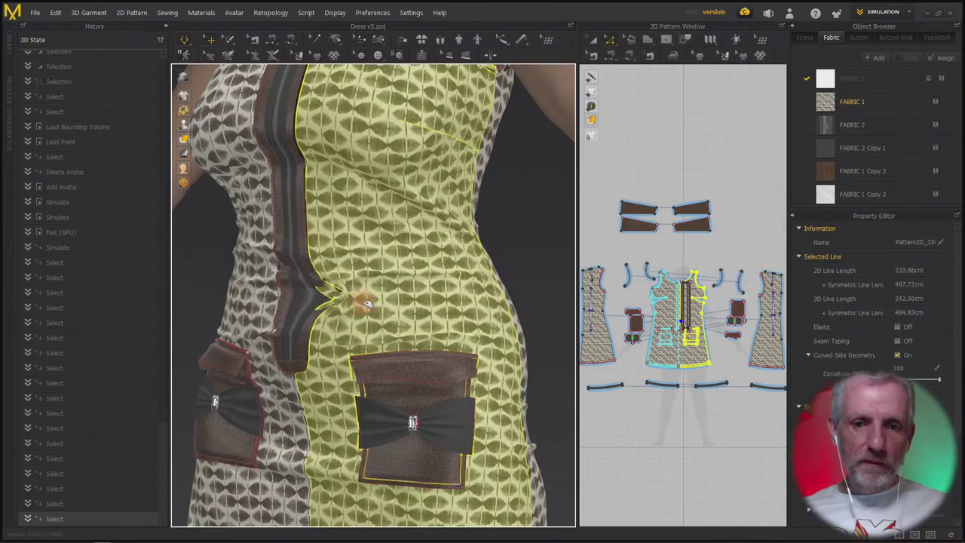
pyautogui.moveTo(317, 302)
pyautogui.mouseDown(button='right')
pyautogui.moveTo(319, 290)
pyautogui.moveTo(384, 284)
pyautogui.moveTo(435, 297)
pyautogui.moveTo(425, 306)
pyautogui.moveTo(334, 301)
pyautogui.moveTo(332, 328)
pyautogui.moveTo(318, 316)
pyautogui.mouseUp(button='right')
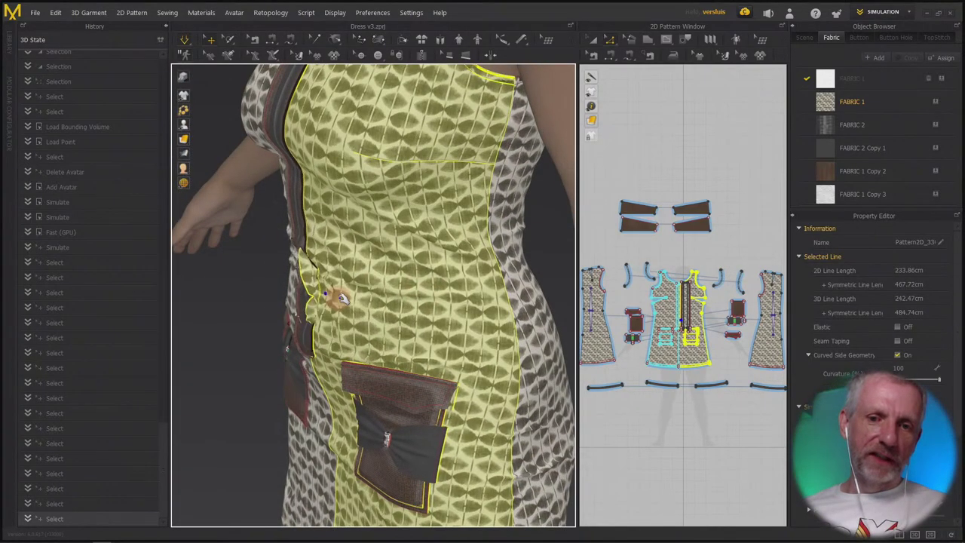
pyautogui.moveTo(342, 297)
pyautogui.mouseDown(button='right')
pyautogui.moveTo(377, 294)
pyautogui.moveTo(348, 284)
pyautogui.mouseUp(button='right')
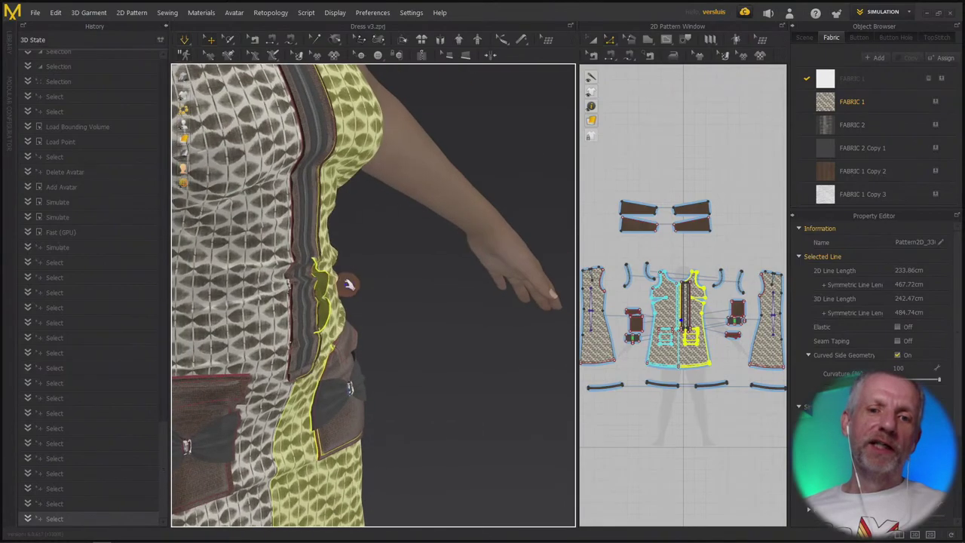
pyautogui.moveTo(445, 280); pyautogui.dragTo(322, 281, button='right')
pyautogui.scroll(3, 347, 320)
pyautogui.scroll(-2, 332, 306)
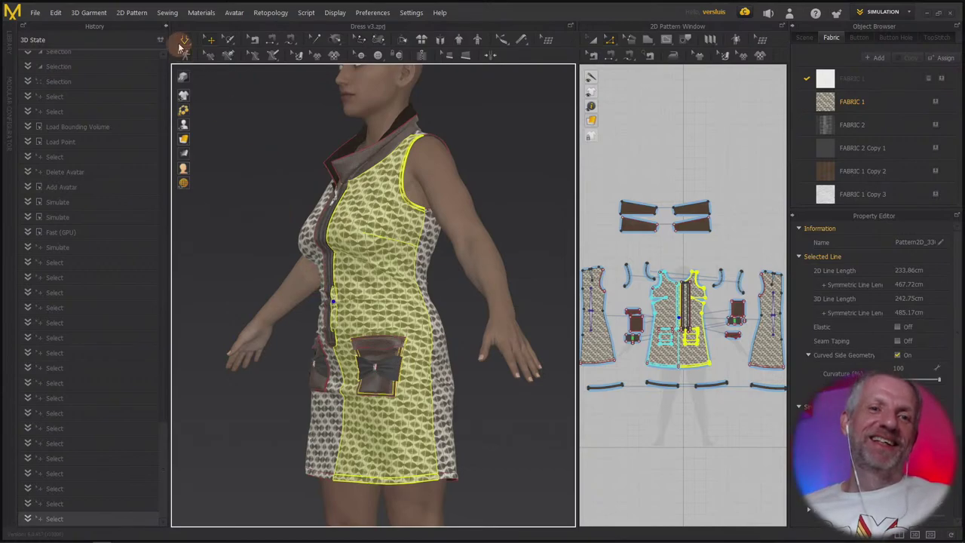
# - Switch the simulation preset to Normal (Default) and let the dress settle on the avatar
pyautogui.moveTo(183, 45); pyautogui.dragTo(202, 71)
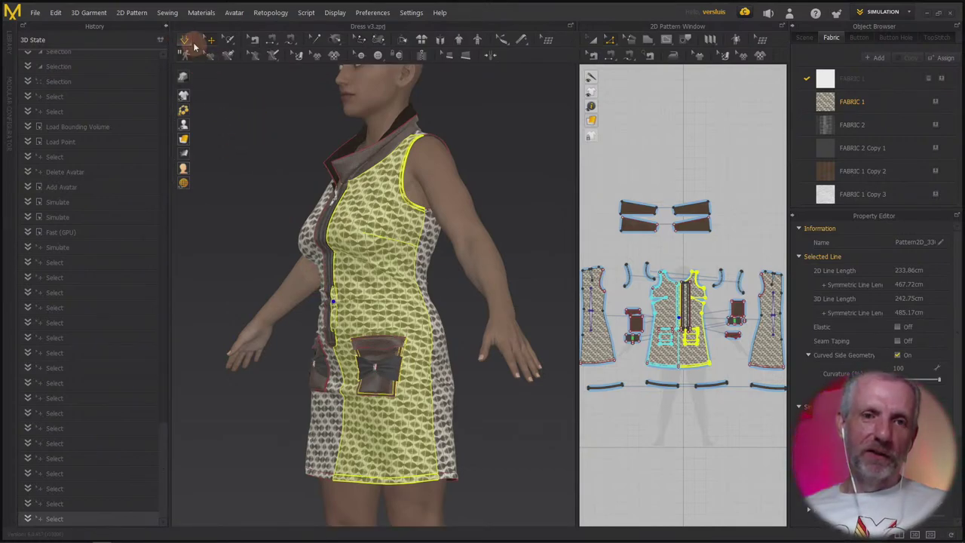
pyautogui.click(186, 40)
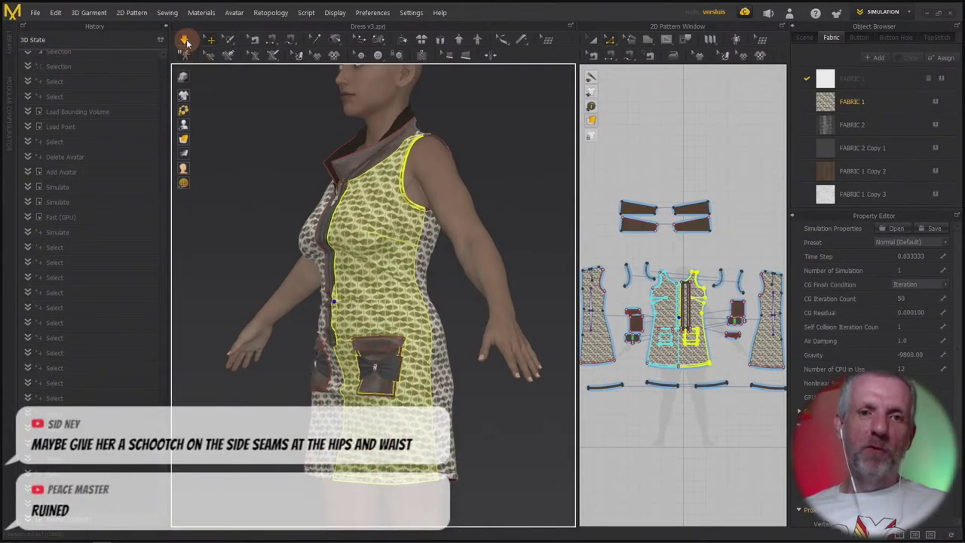
pyautogui.moveTo(265, 282); pyautogui.dragTo(342, 283, button='right')
pyautogui.moveTo(375, 316); pyautogui.dragTo(307, 308, button='right')
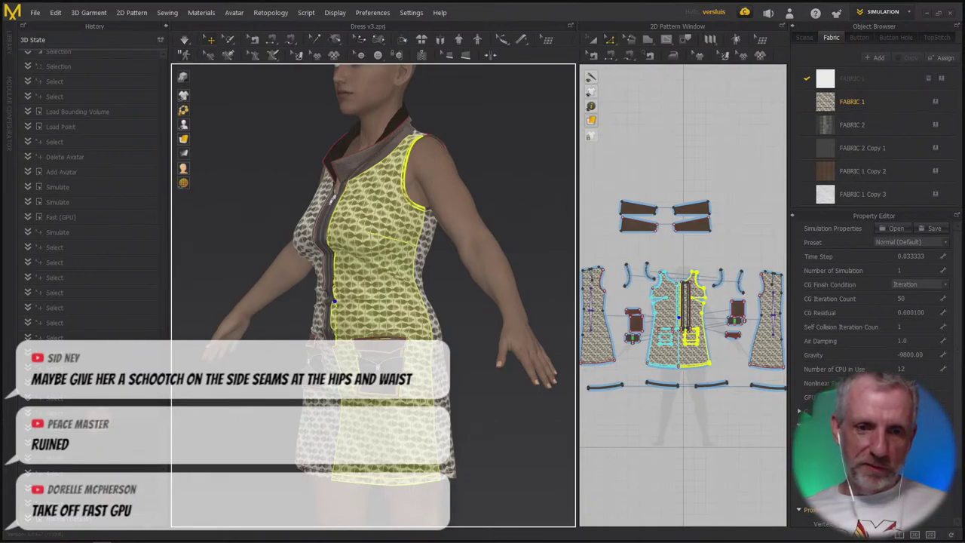
# - Roll the history back to the second Simulate entry, before the Fast (GPU) preset change, and inspect the dress at the zipper and side
pyautogui.click(97, 415)
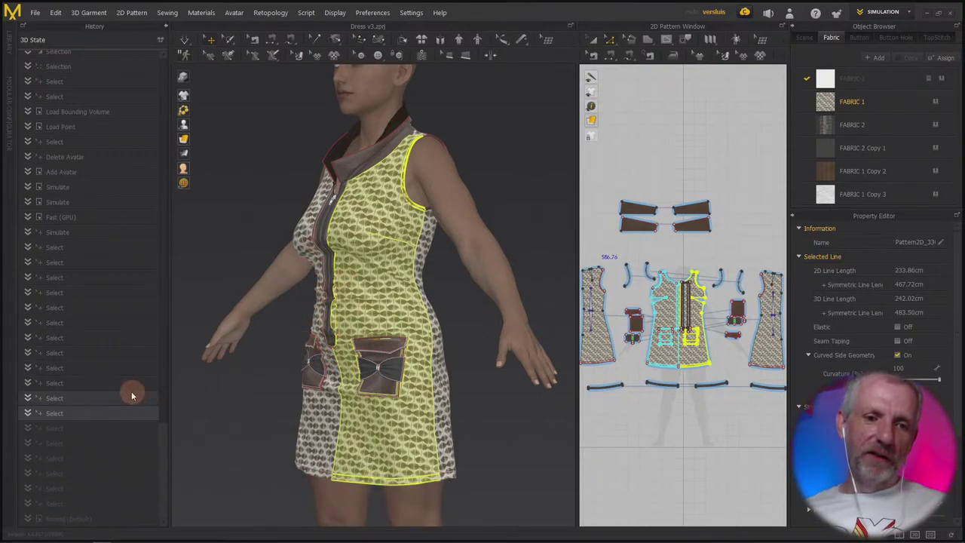
pyautogui.click(112, 353)
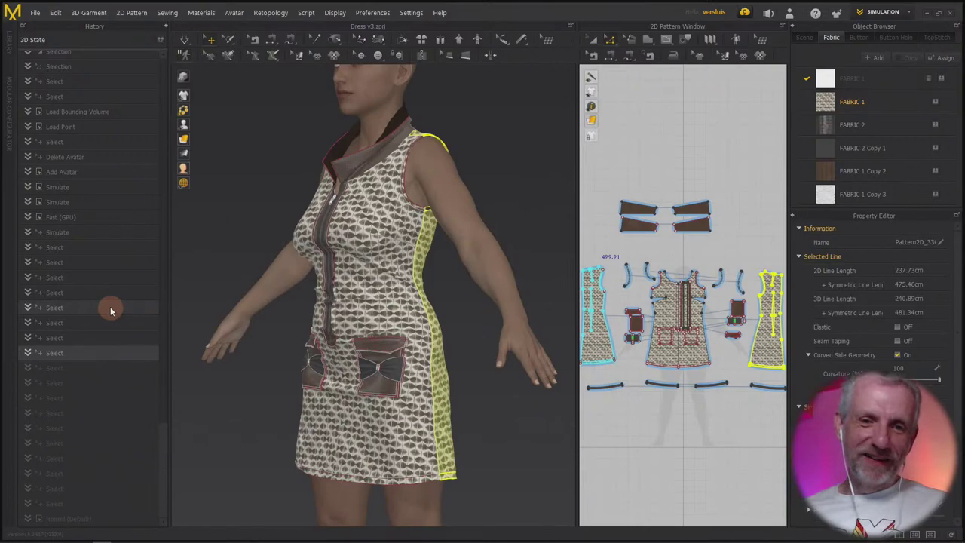
pyautogui.moveTo(338, 344); pyautogui.dragTo(438, 351, button='right')
pyautogui.scroll(8, 403, 351)
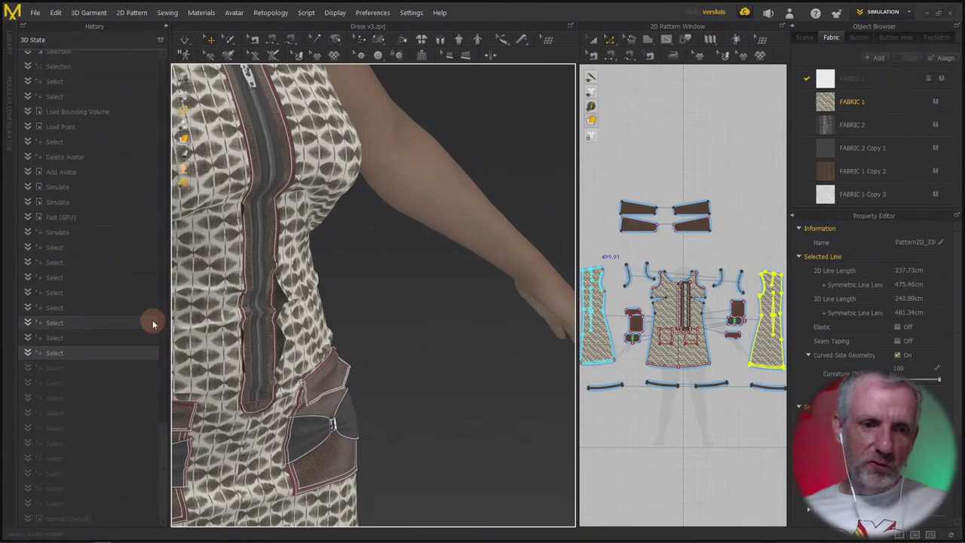
pyautogui.click(117, 267)
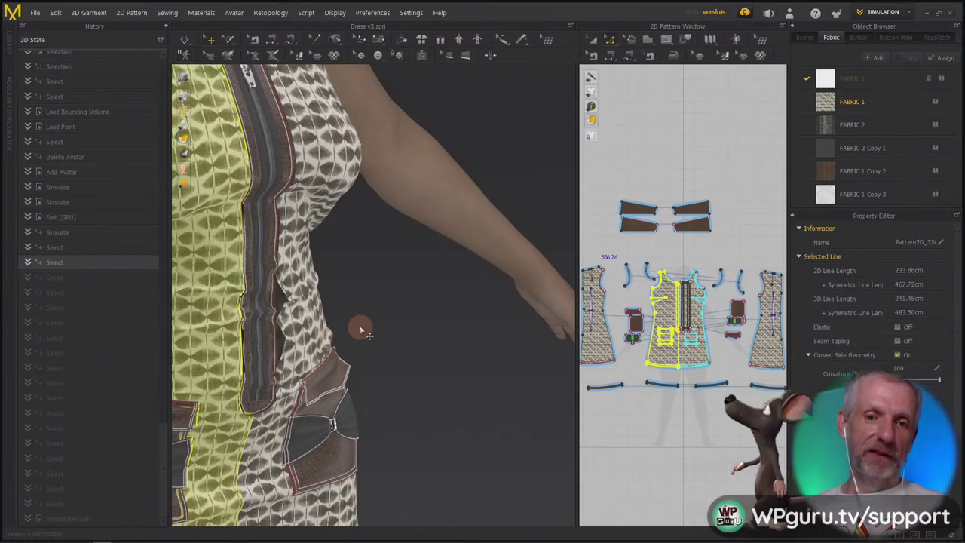
pyautogui.moveTo(359, 334); pyautogui.dragTo(430, 334, button='right')
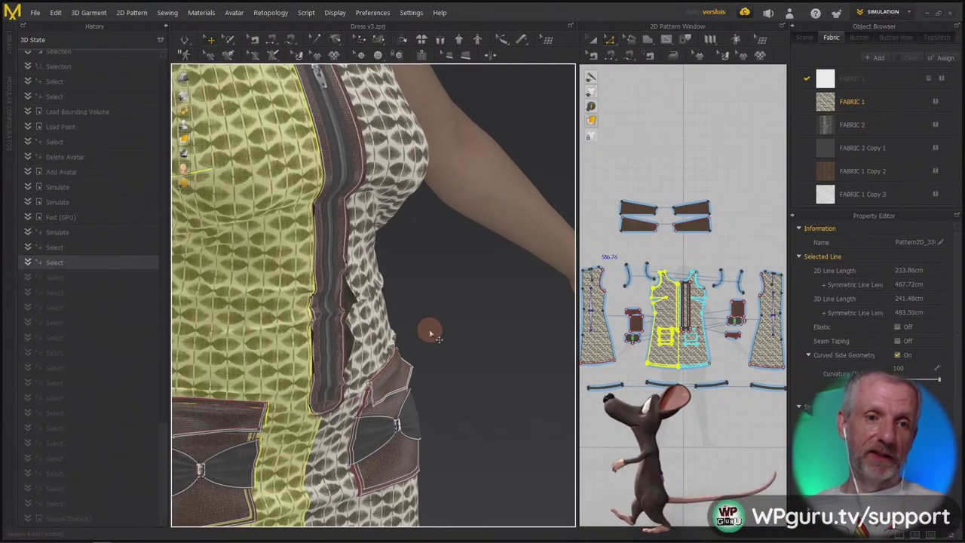
pyautogui.click(112, 203)
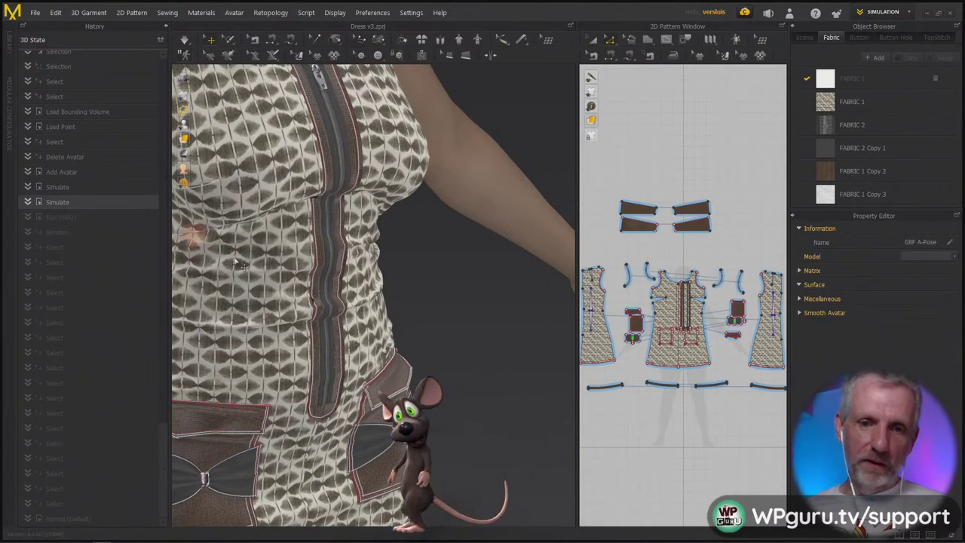
pyautogui.moveTo(334, 290); pyautogui.dragTo(204, 301, button='right')
pyautogui.scroll(-3, 219, 300)
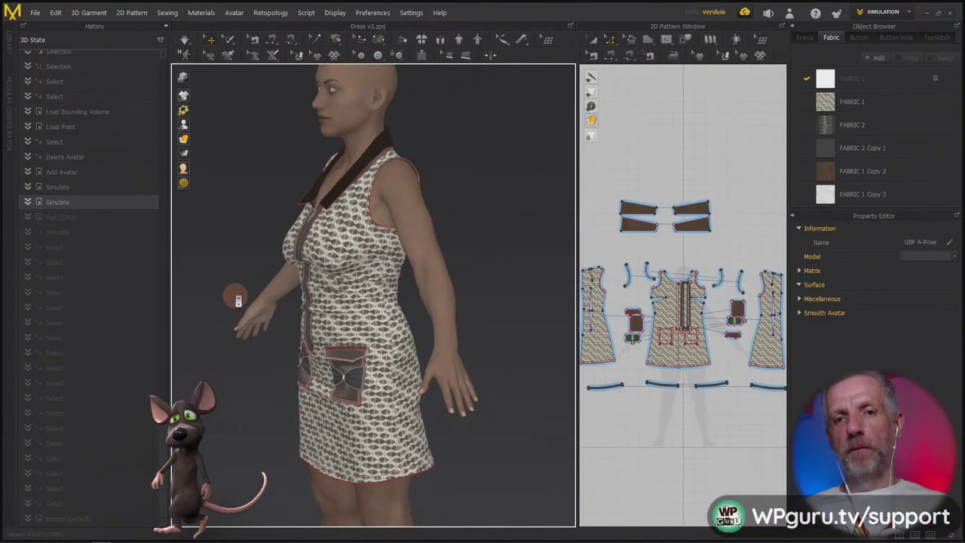
pyautogui.moveTo(233, 302); pyautogui.dragTo(284, 283, button='right')
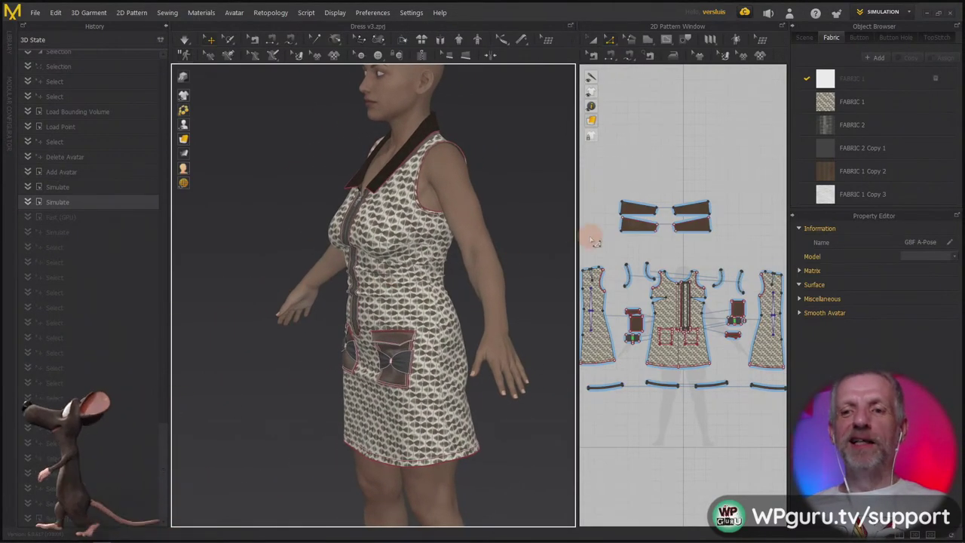
# - Select all garment patterns and export them as an OBJ in DAZ Studio centimetre scale, replacing FBMMrsChow8.obj in the Fit Morphs folder
pyautogui.click(614, 179)
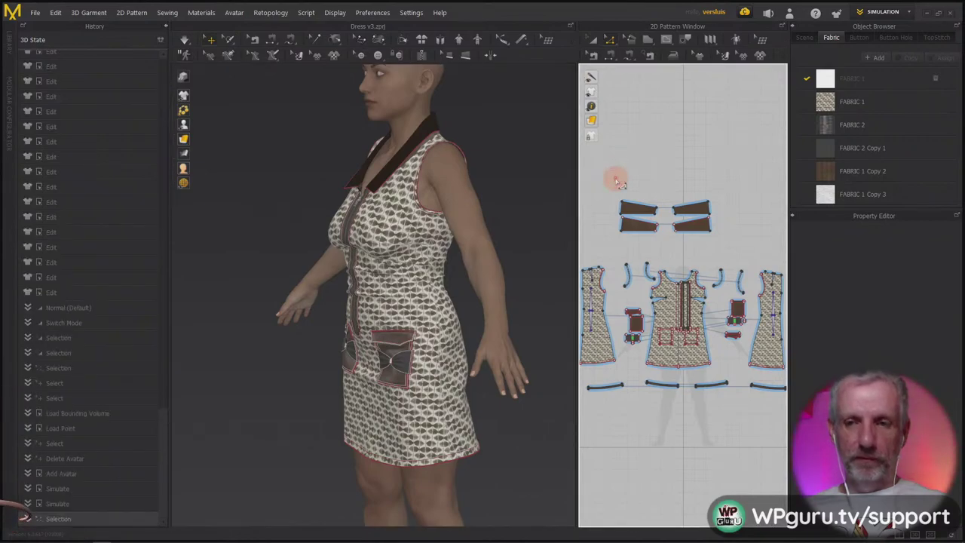
pyautogui.hotkey('ctrl', 'a')
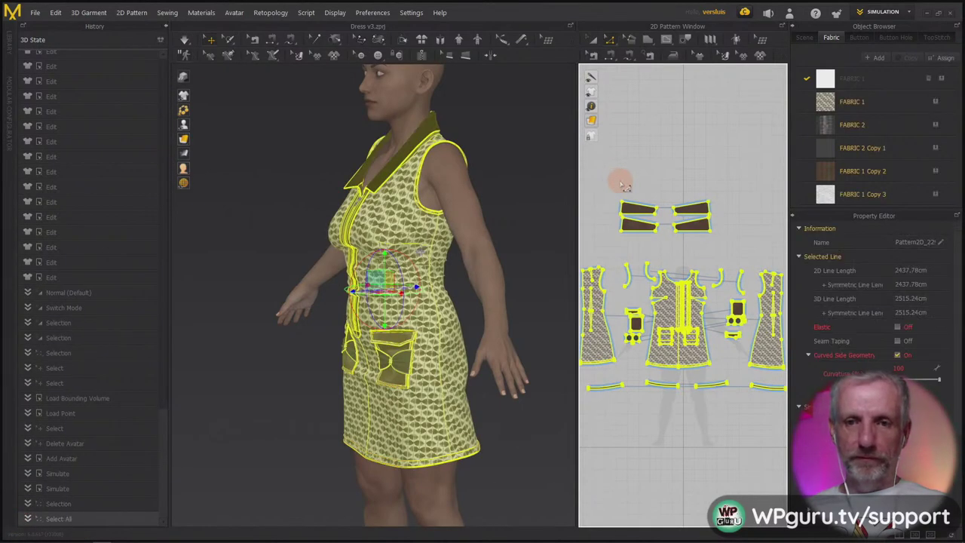
pyautogui.click(35, 12)
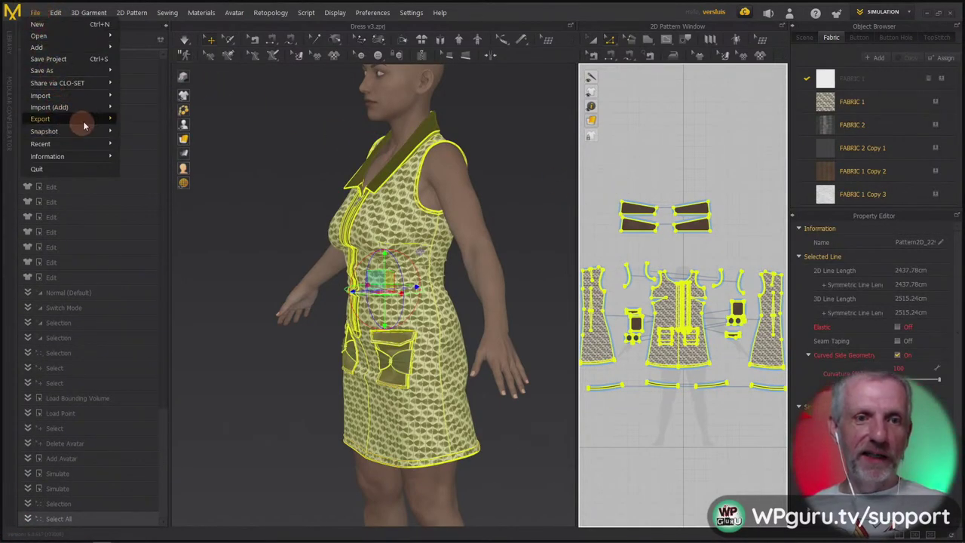
pyautogui.moveTo(91, 120)
pyautogui.click(158, 134)
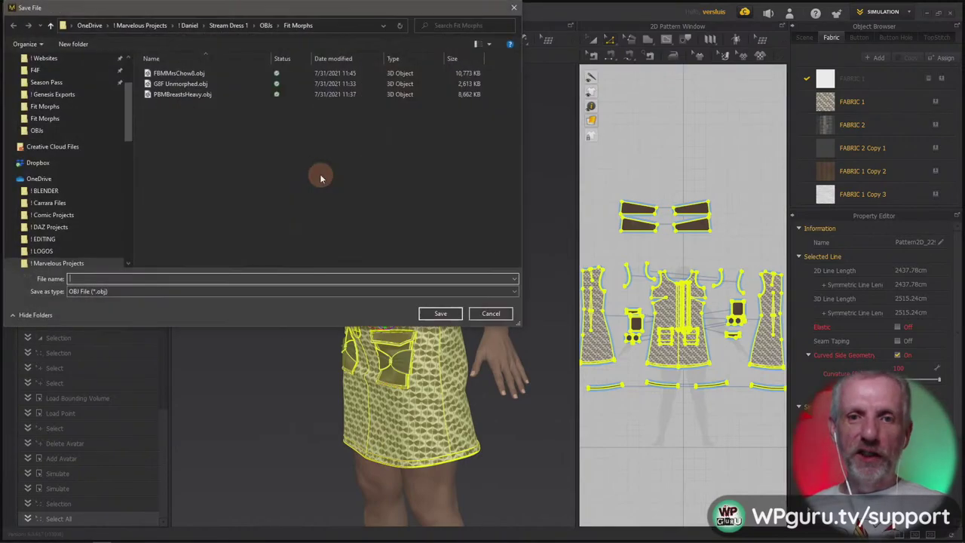
pyautogui.click(204, 73)
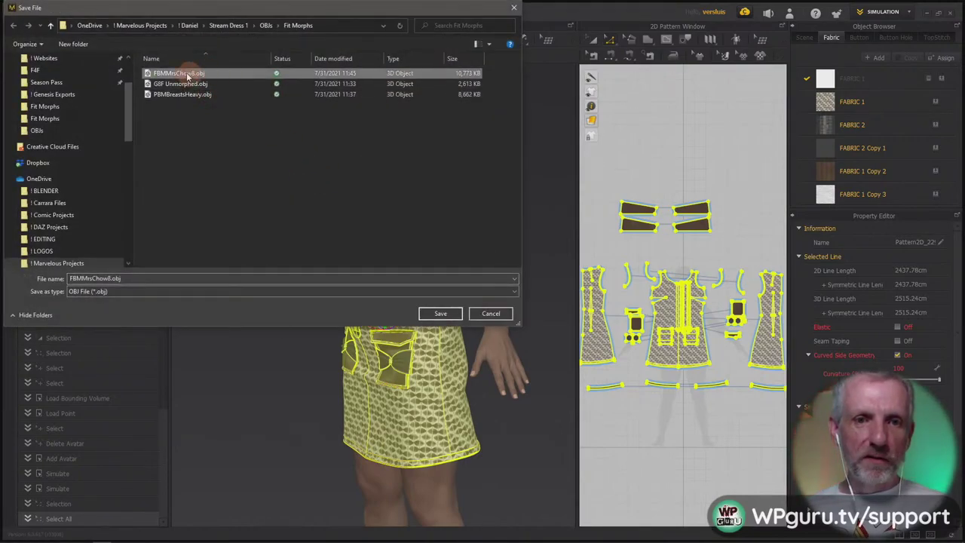
pyautogui.click(438, 316)
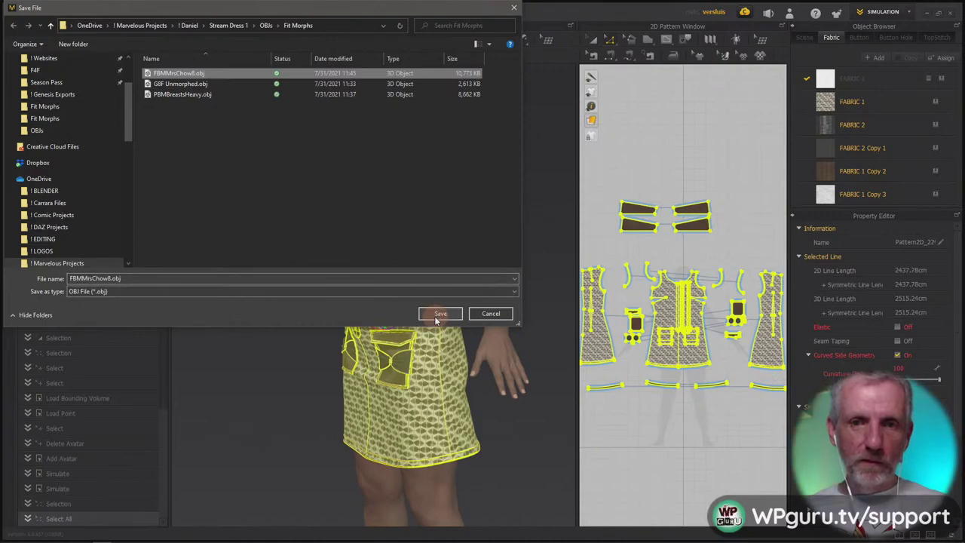
pyautogui.click(435, 315)
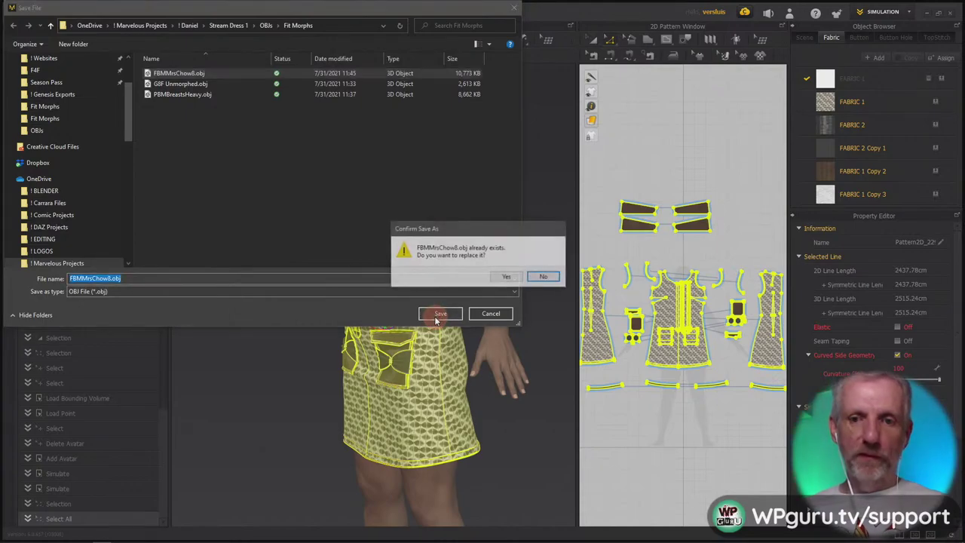
pyautogui.click(509, 275)
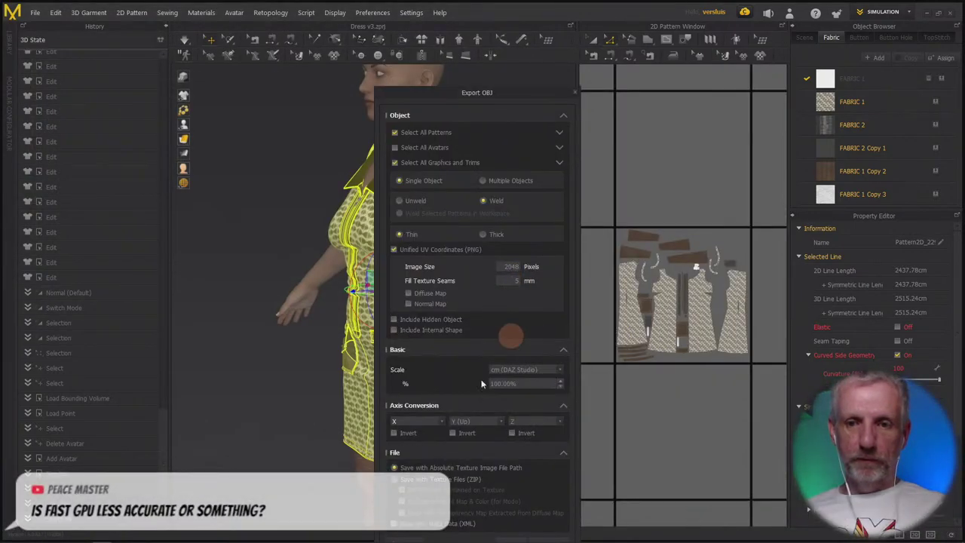
pyautogui.moveTo(513, 89); pyautogui.dragTo(464, 35)
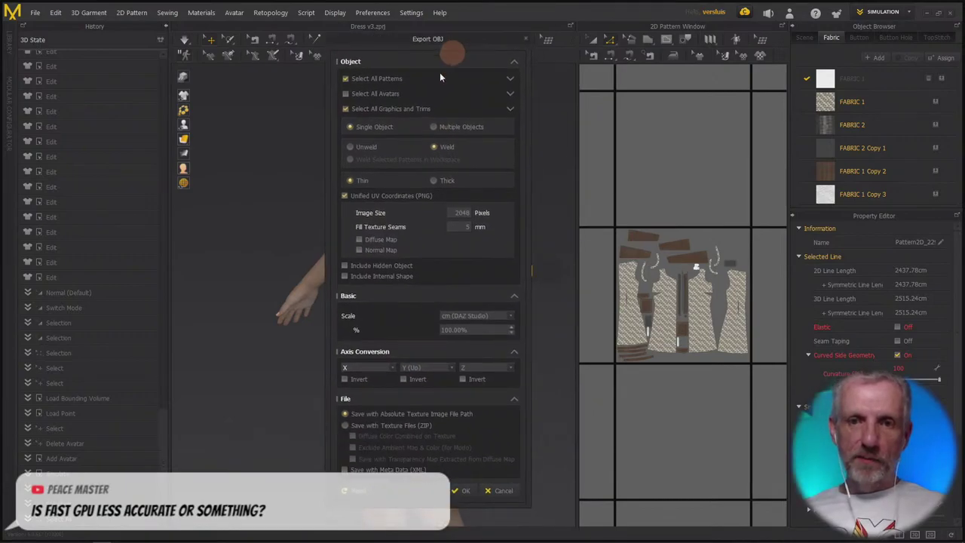
pyautogui.click(462, 491)
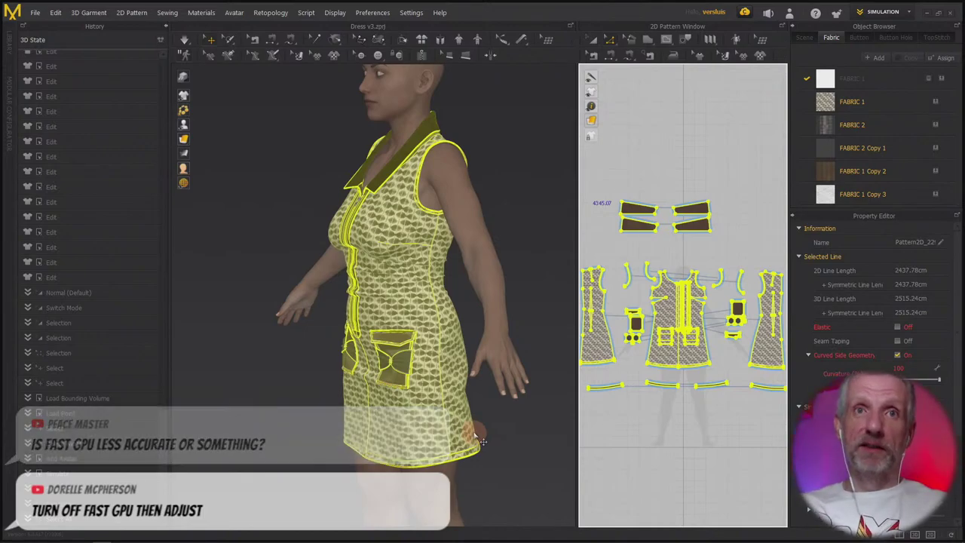
# - Switch to DAZ Studio, show the Dress Main item, select it and inspect its fit on the Mrs Chow 8 figure
pyautogui.hotkey('alt', 'Tab')
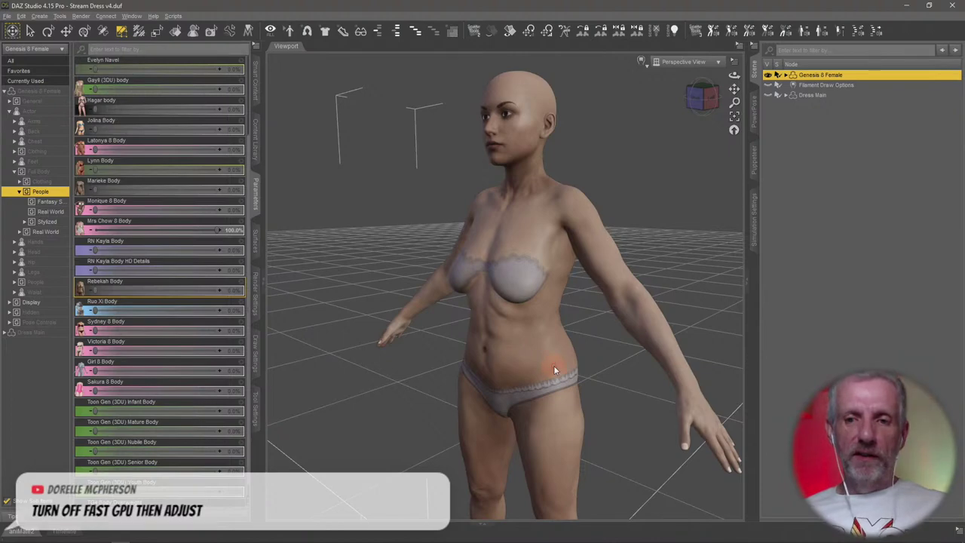
pyautogui.click(767, 95)
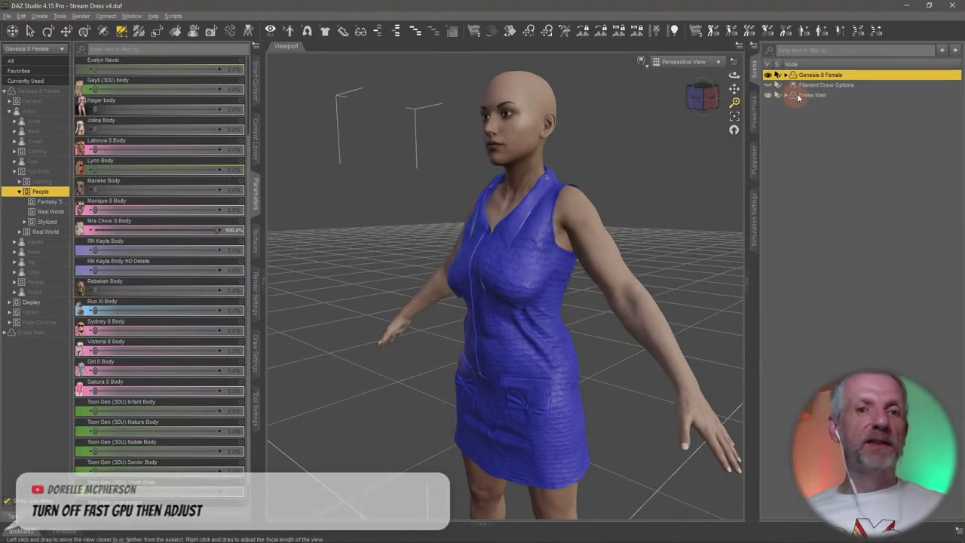
pyautogui.click(803, 86)
pyautogui.click(814, 95)
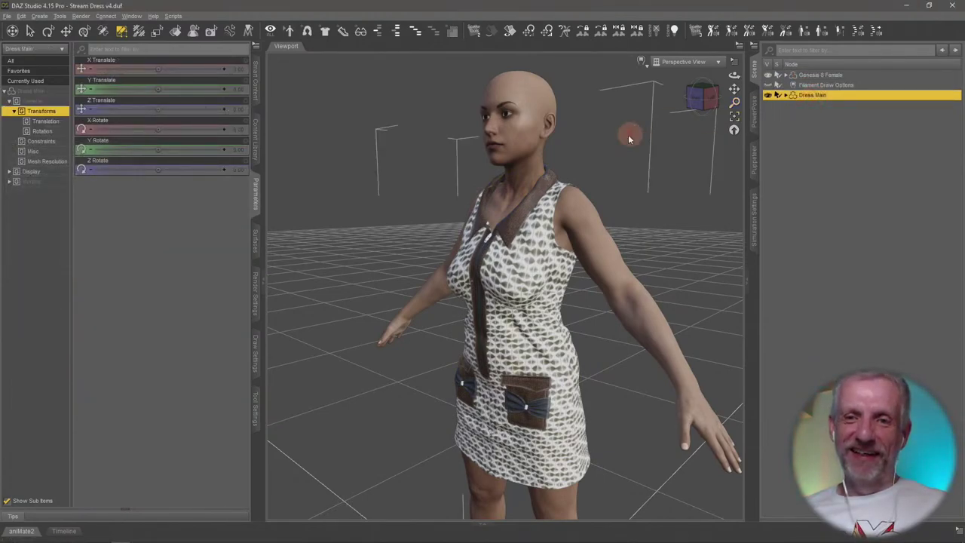
pyautogui.scroll(5, 552, 238)
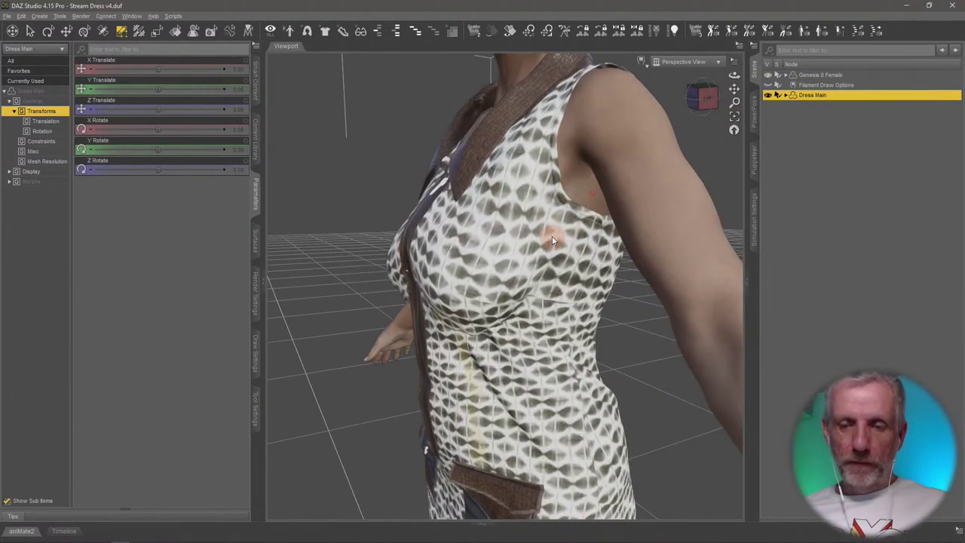
pyautogui.scroll(-5, 552, 239)
pyautogui.scroll(4, 552, 240)
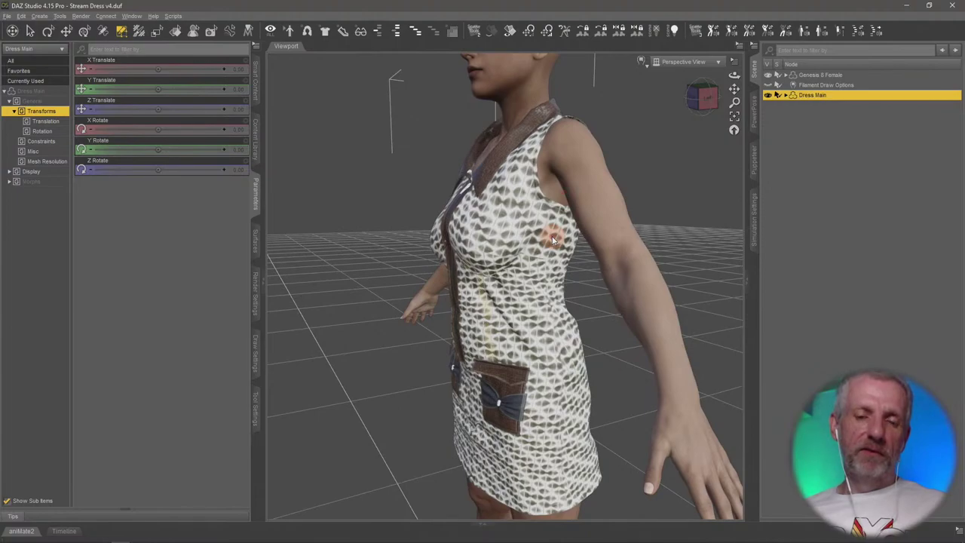
# - Switch back to Marvelous Designer and look over the simulation presets, from Fast (GPU) to Fitting (Accurate Fabric)
pyautogui.hotkey('alt', 'Tab')
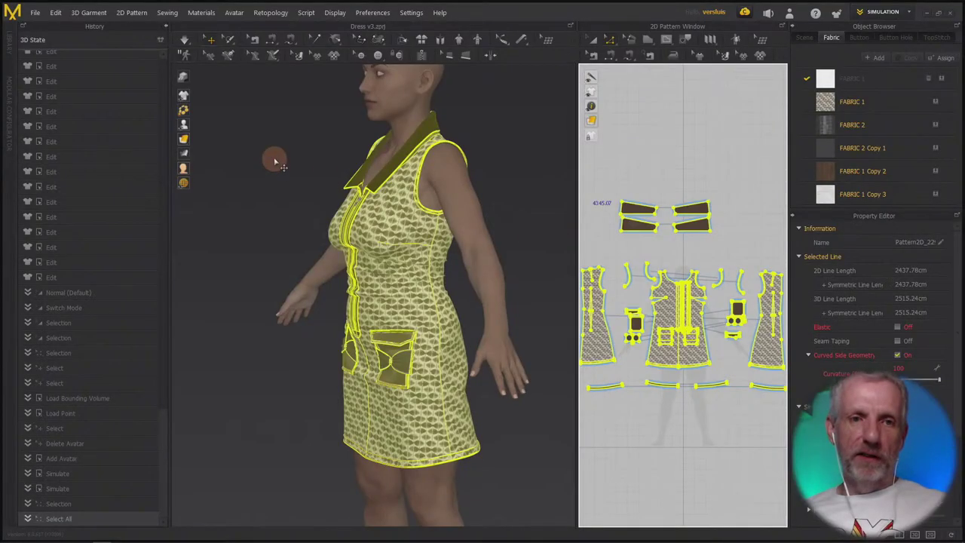
pyautogui.click(191, 42)
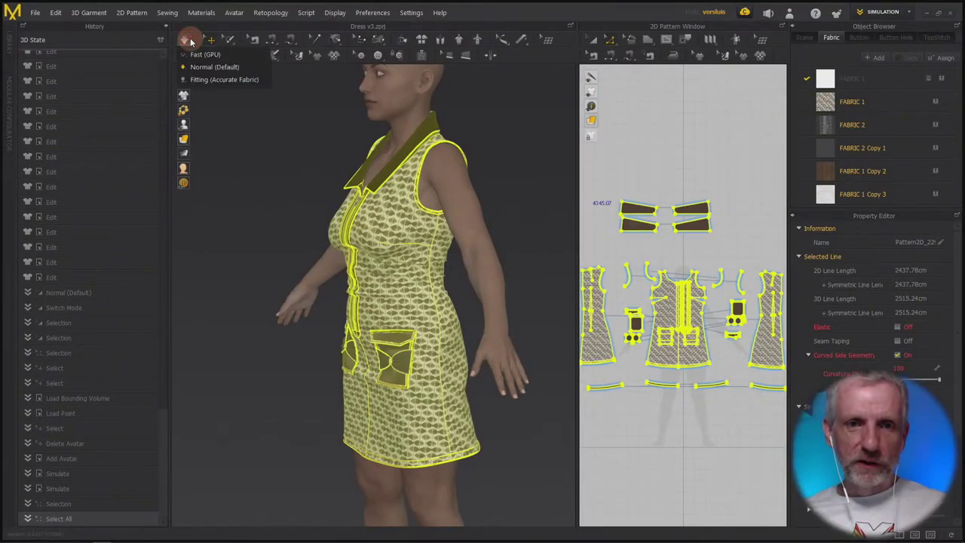
pyautogui.click(253, 68)
# - Return to DAZ Studio and load FBMMrsChow8.obj into Morph Loader Pro for the Dress Main item
pyautogui.hotkey('alt', 'Tab')
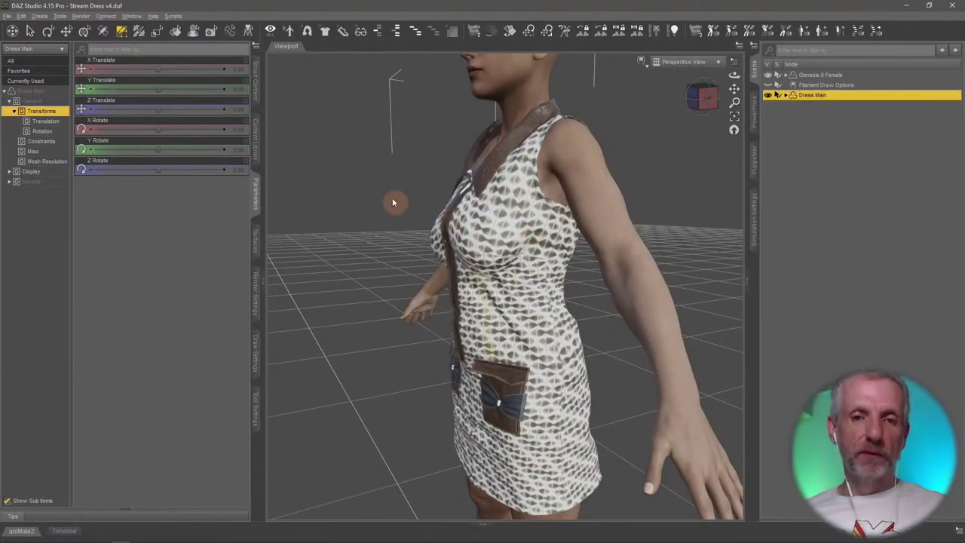
pyautogui.click(27, 17)
pyautogui.moveTo(83, 97)
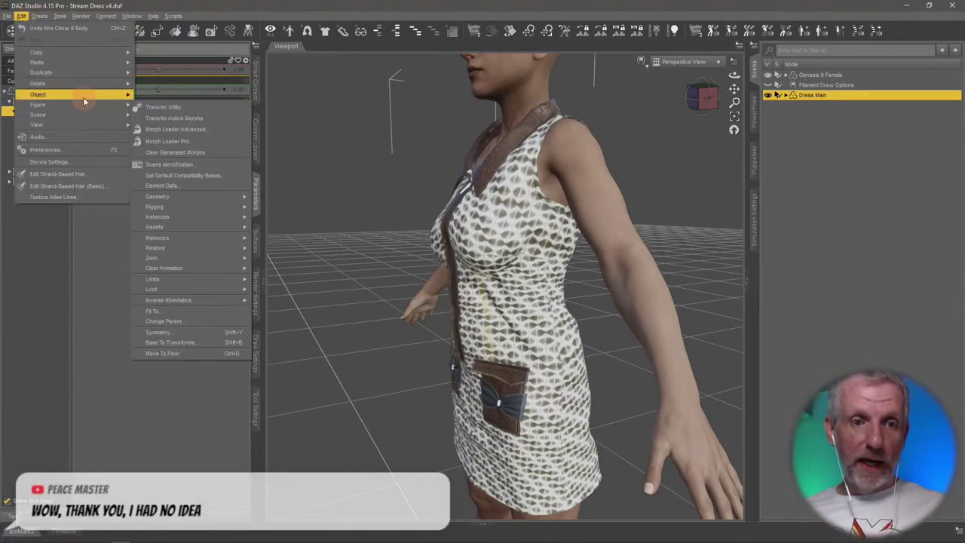
pyautogui.click(168, 141)
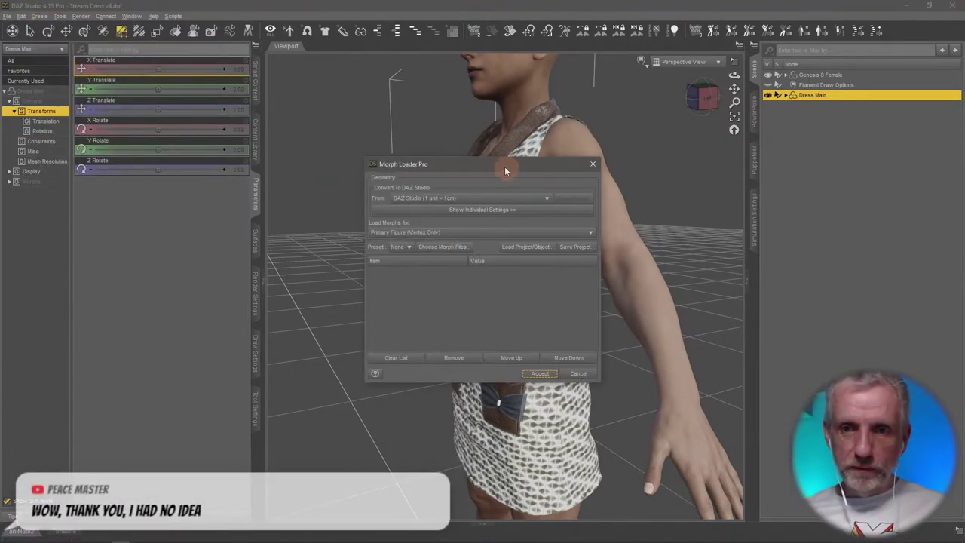
pyautogui.moveTo(505, 170); pyautogui.dragTo(398, 144)
pyautogui.click(351, 223)
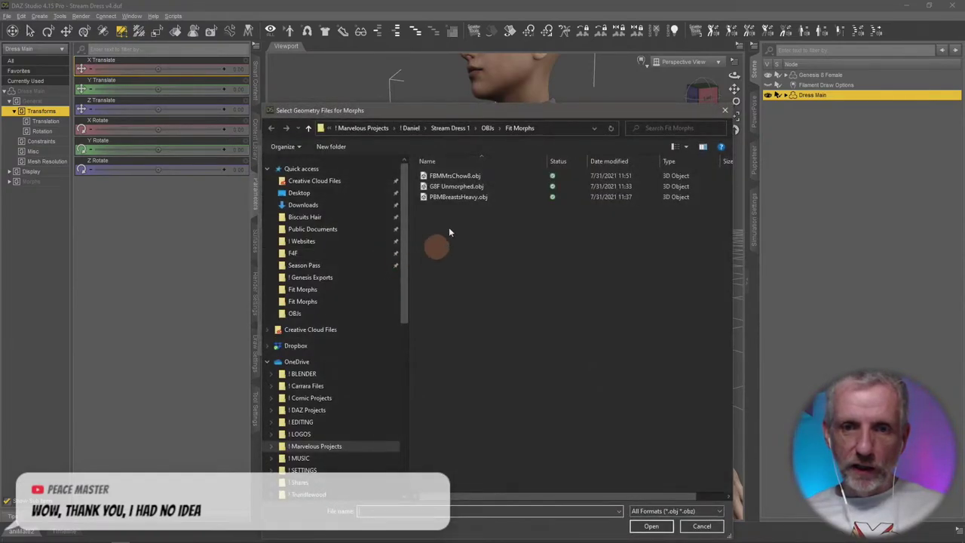
pyautogui.click(486, 177)
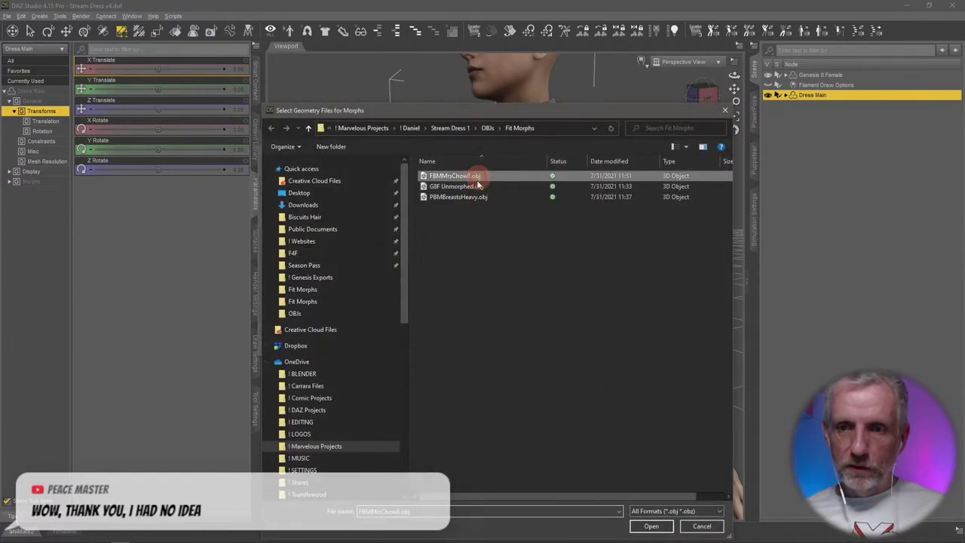
pyautogui.click(650, 526)
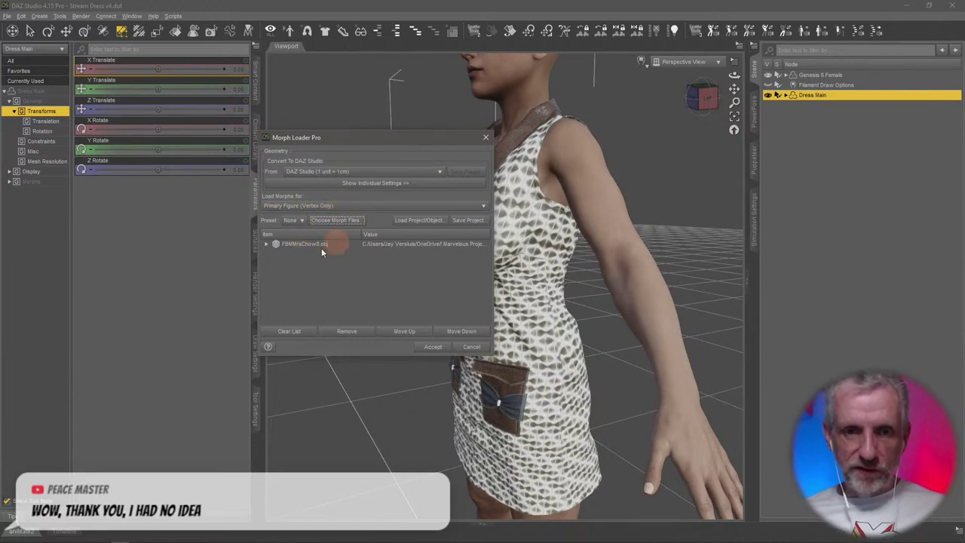
# - Set the morph's Overwrite Existing to Deltas Only and Reverse Deformations to Yes, and create the morph on the dress
pyautogui.click(265, 245)
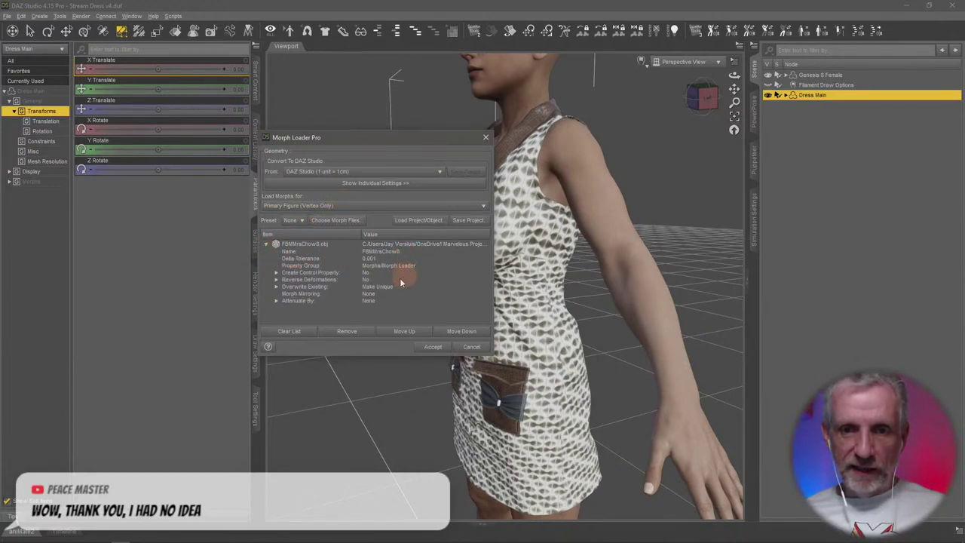
pyautogui.click(373, 287)
pyautogui.click(373, 287)
pyautogui.click(407, 312)
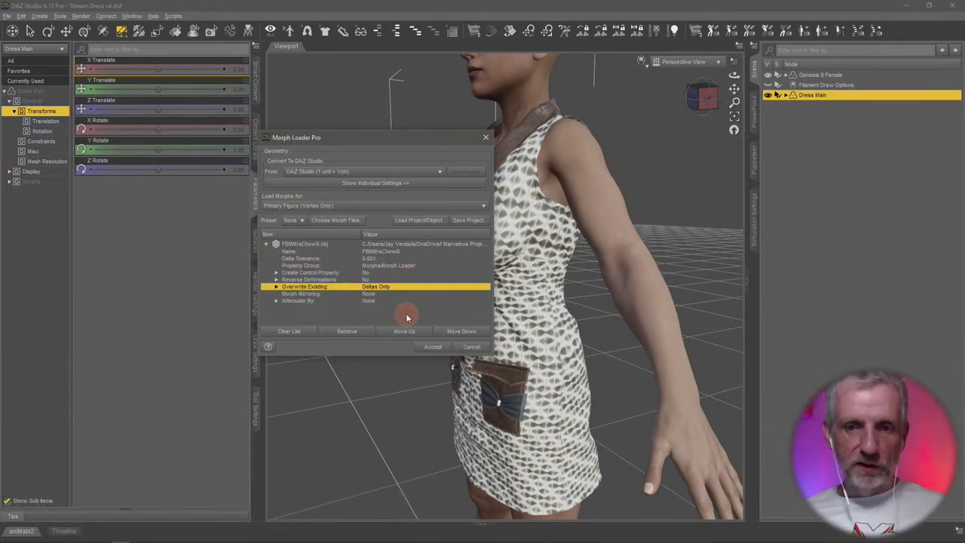
pyautogui.click(379, 280)
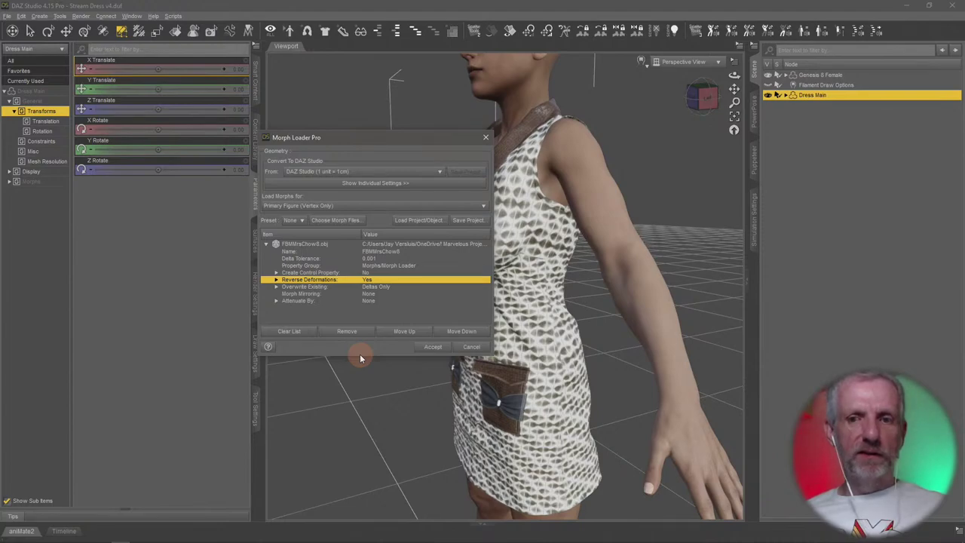
pyautogui.moveTo(431, 140); pyautogui.dragTo(309, 100)
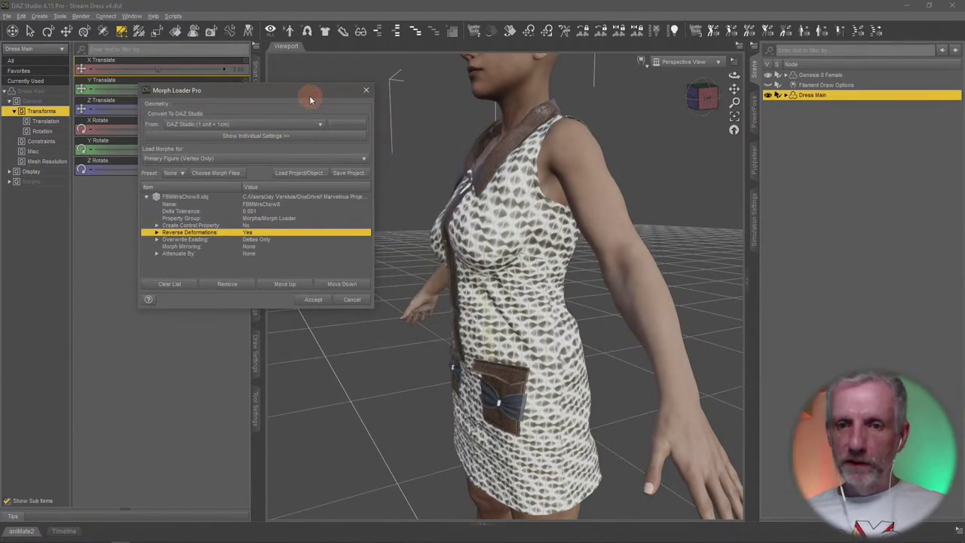
pyautogui.click(315, 300)
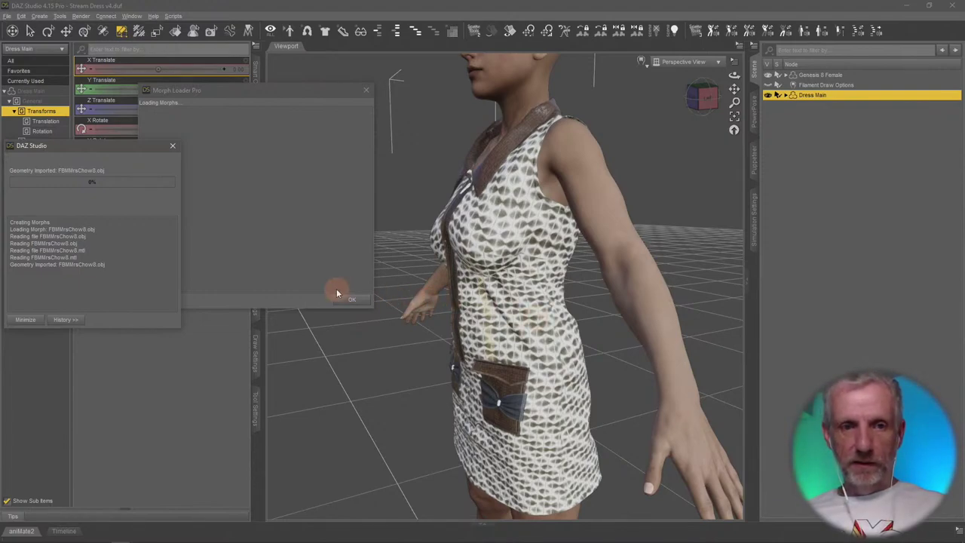
pyautogui.click(359, 303)
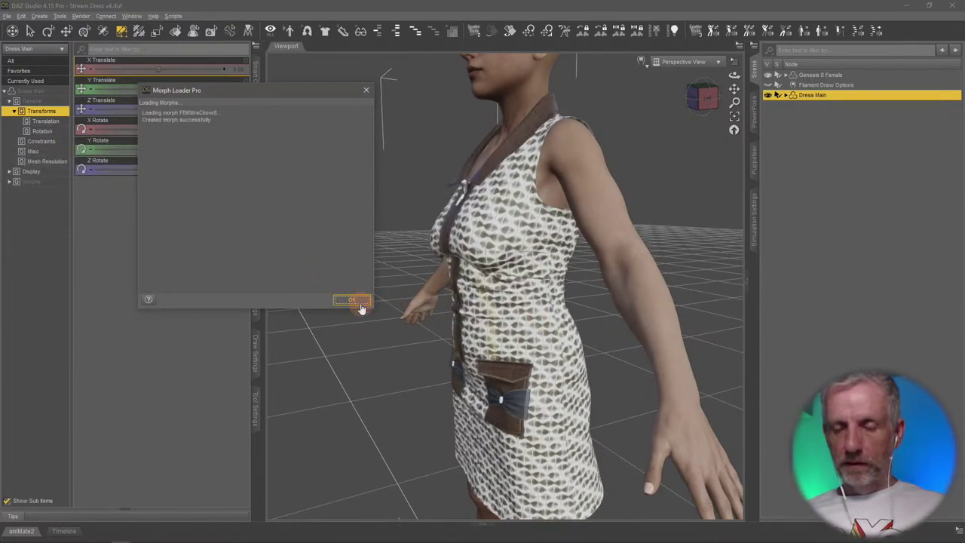
# - Dial Genesis 8 Female's Mrs Chow 8 Body morph to 0% and inspect the dress on the base figure
pyautogui.scroll(3, 553, 351)
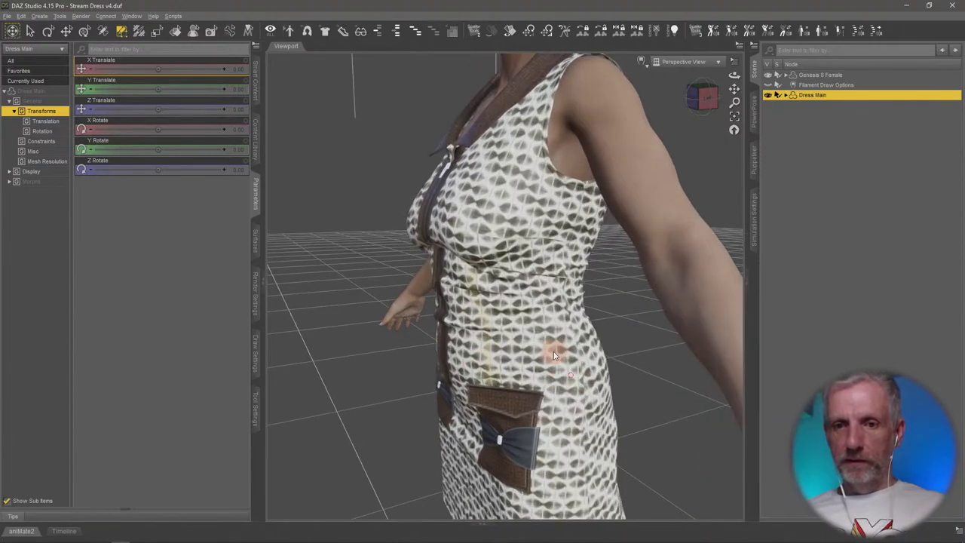
pyautogui.keyDown('alt'); pyautogui.moveTo(539, 307); pyautogui.dragTo(521, 300); pyautogui.keyUp('alt')
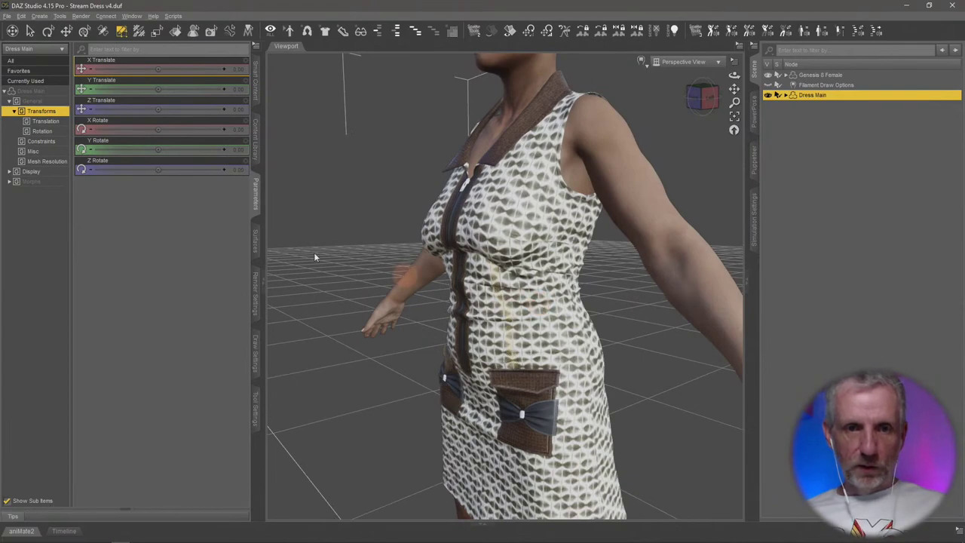
pyautogui.click(48, 80)
pyautogui.click(805, 74)
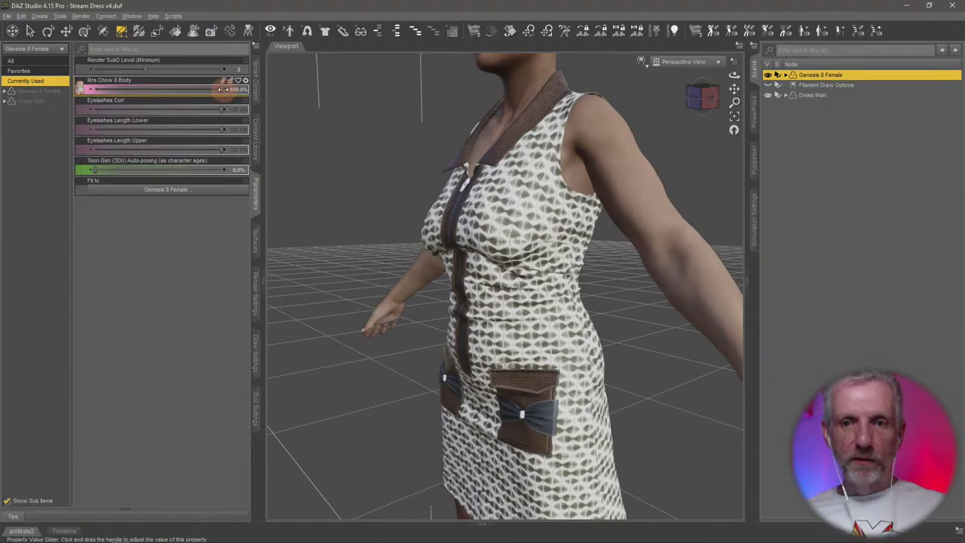
pyautogui.moveTo(223, 89); pyautogui.dragTo(48, 112)
pyautogui.scroll(-5, 350, 227)
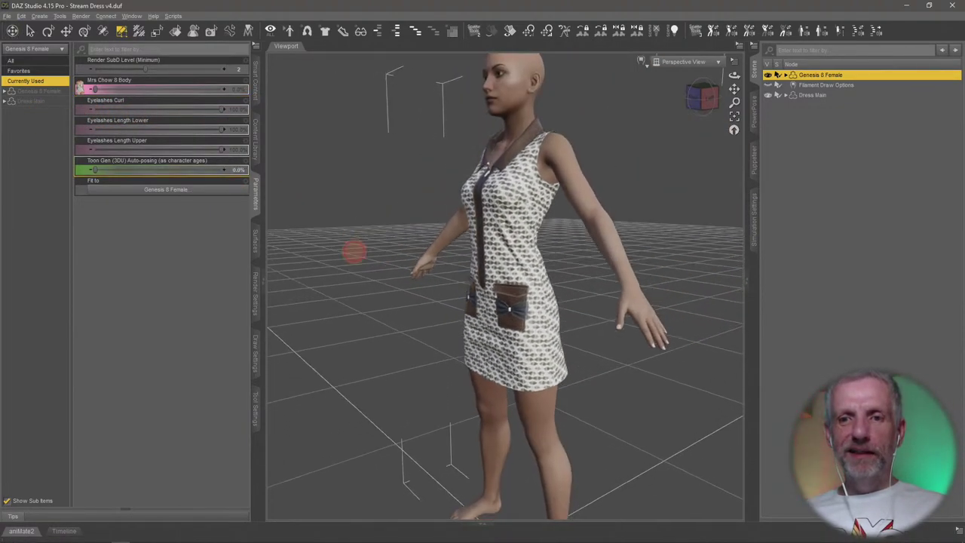
pyautogui.moveTo(354, 252)
pyautogui.keyDown('alt'); pyautogui.mouseDown()
pyautogui.moveTo(355, 242)
pyautogui.moveTo(392, 261)
pyautogui.moveTo(368, 242)
pyautogui.mouseUp(); pyautogui.keyUp('alt')
pyautogui.rightClick(398, 255)
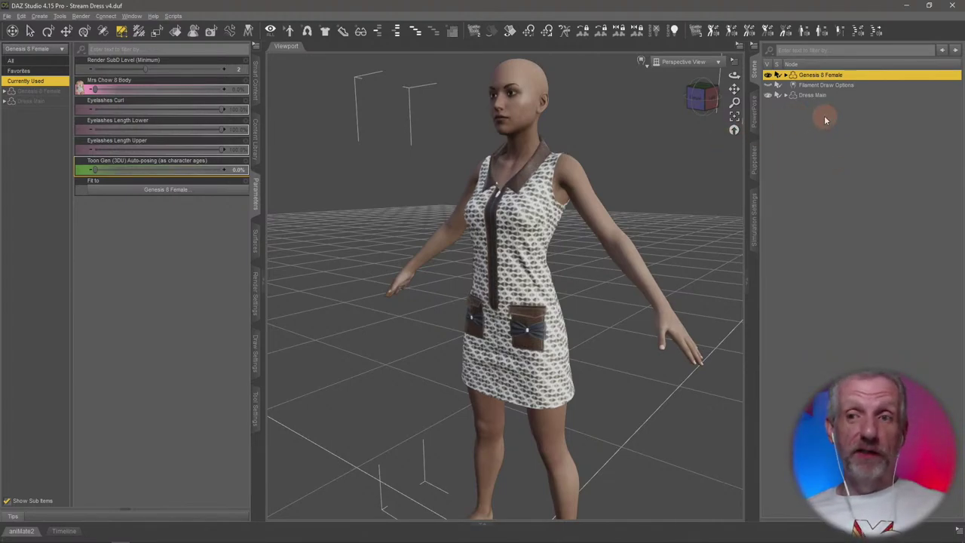
pyautogui.keyDown('alt'); pyautogui.moveTo(606, 223); pyautogui.dragTo(588, 229); pyautogui.keyUp('alt')
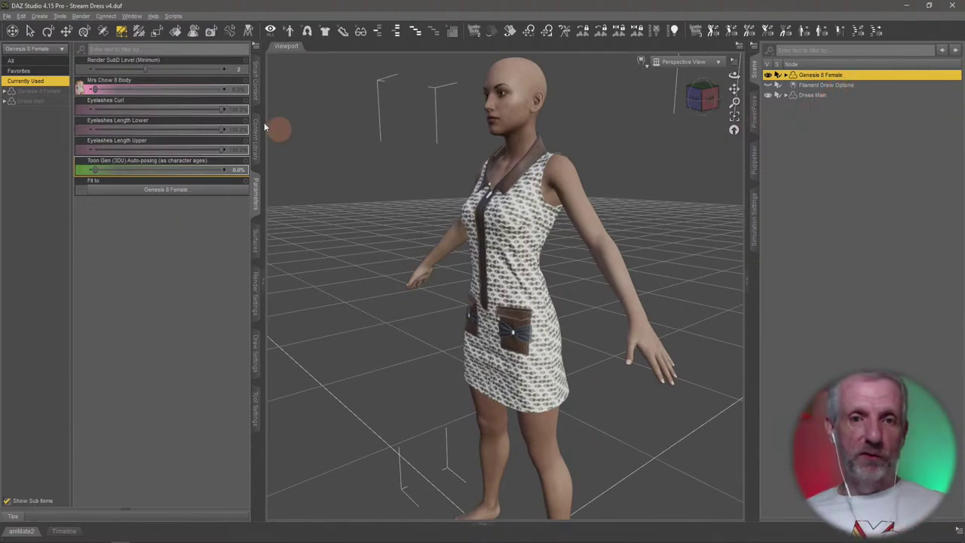
# - Browse the pose products, including the Genesis 8 Starter Essentials base poses, for a pose that tests the dress
pyautogui.click(253, 92)
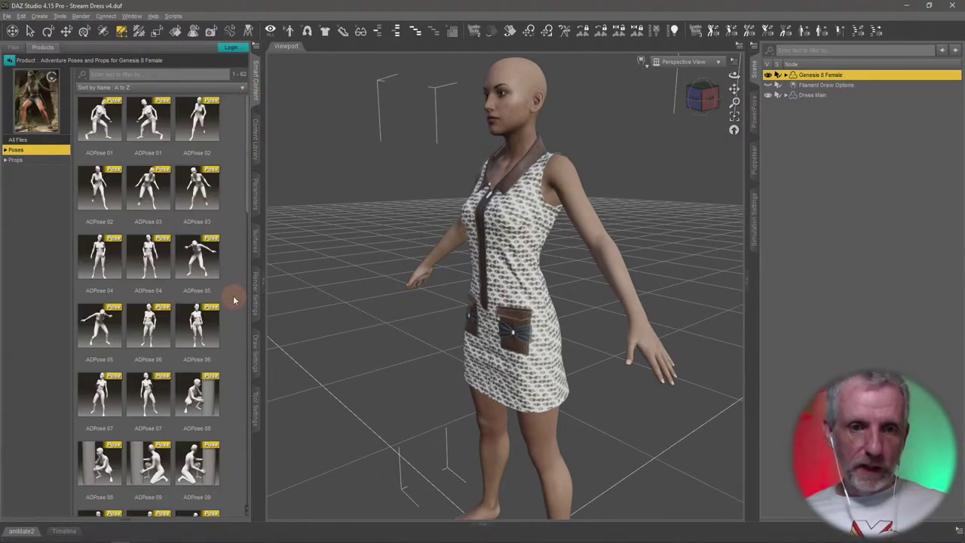
pyautogui.click(9, 59)
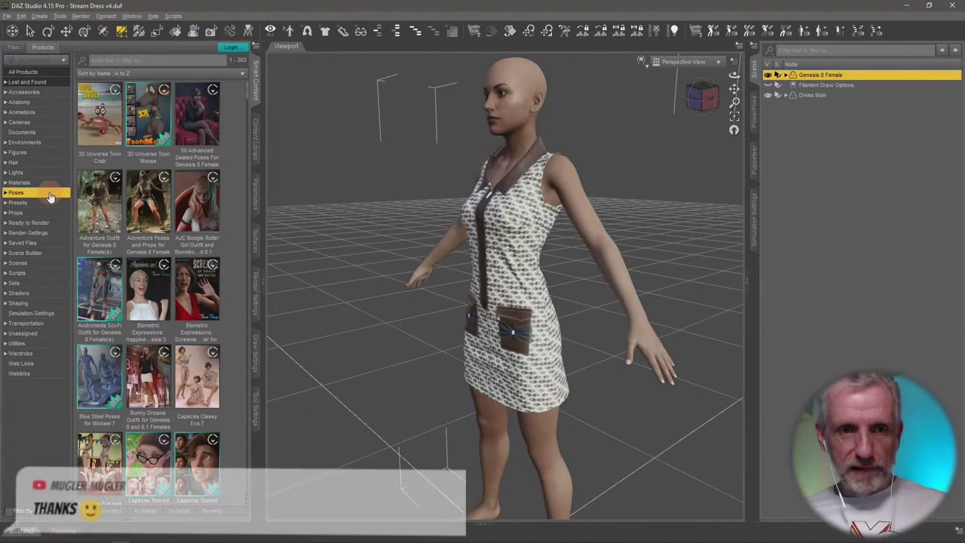
pyautogui.scroll(-10, 151, 257)
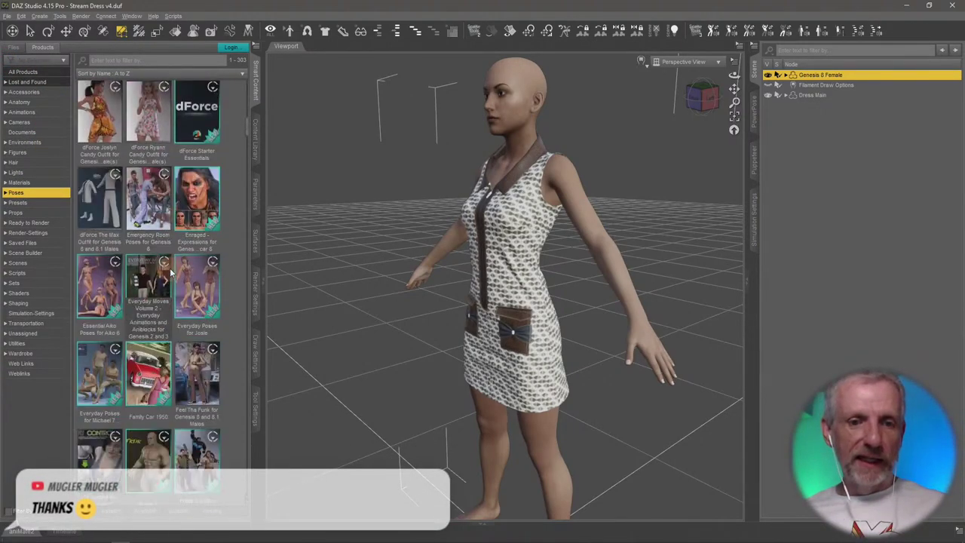
pyautogui.click(197, 375)
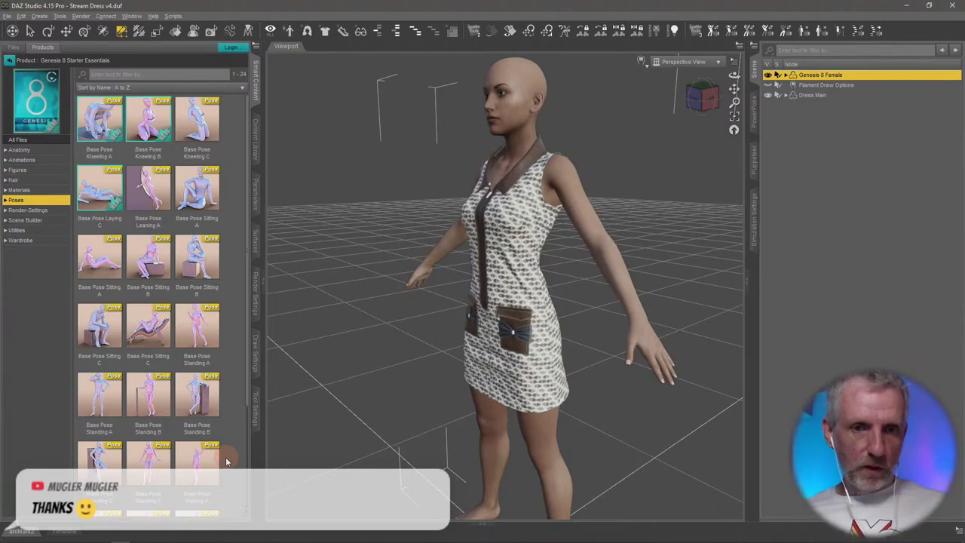
pyautogui.scroll(-2, 225, 457)
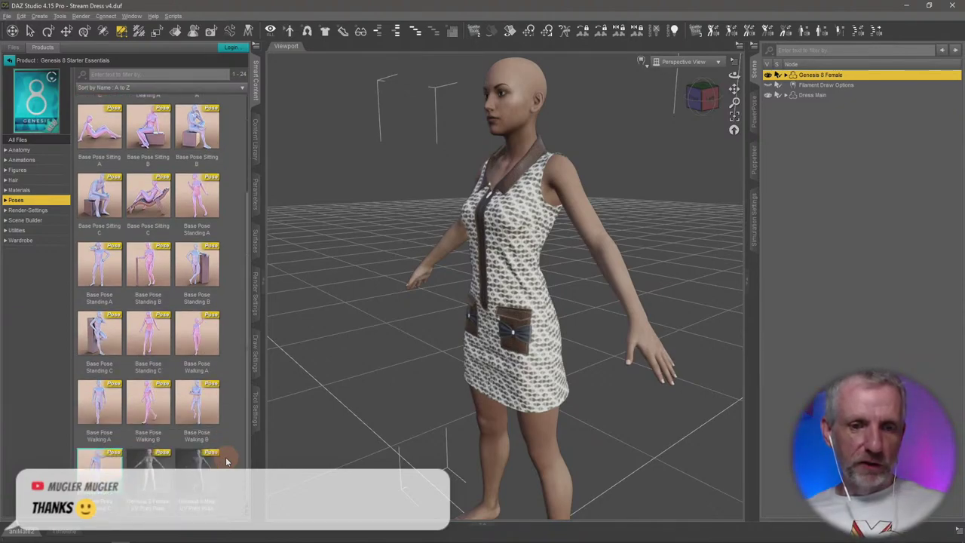
pyautogui.scroll(3, 226, 461)
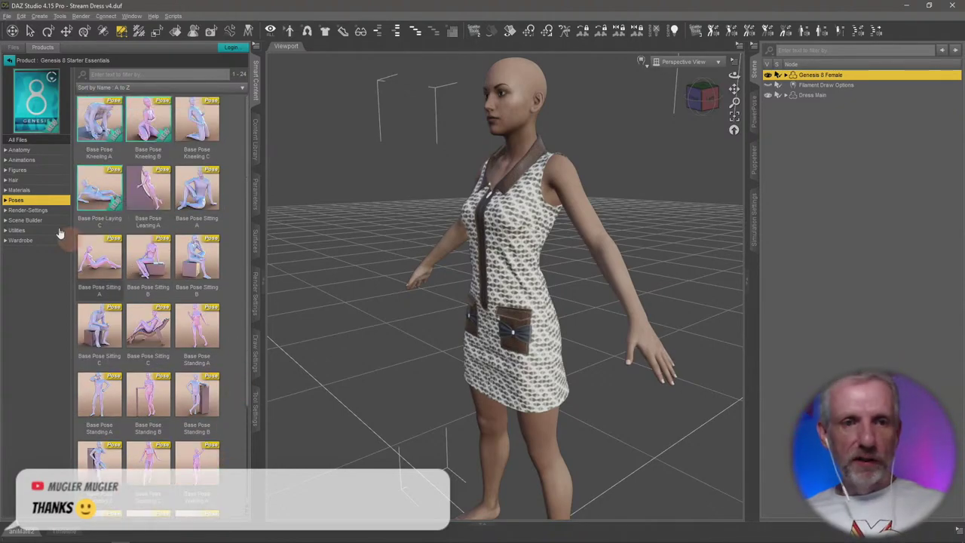
pyautogui.click(9, 64)
pyautogui.scroll(3, 121, 212)
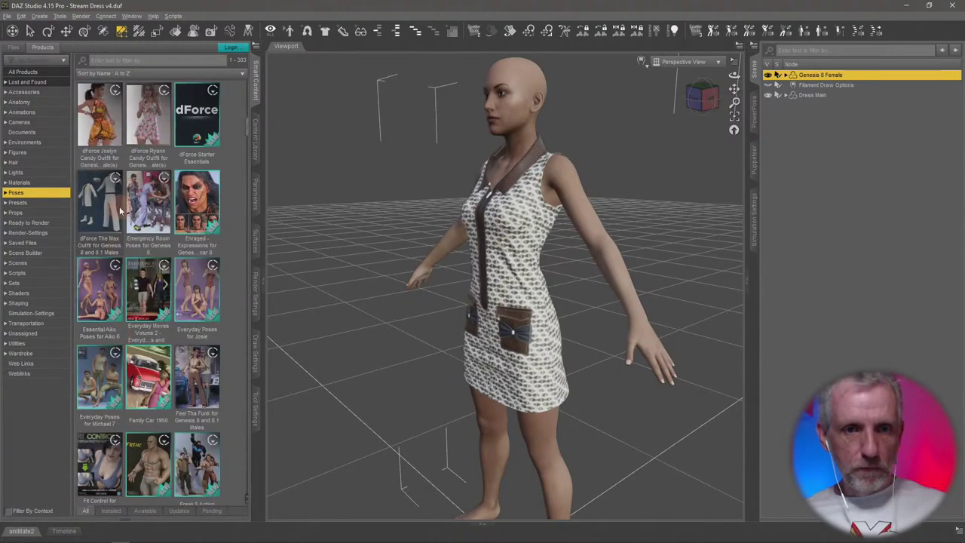
# - Apply the ADPose 03 pose from Adventure Poses and Props for Genesis 8 Female to the figure
pyautogui.click(150, 213)
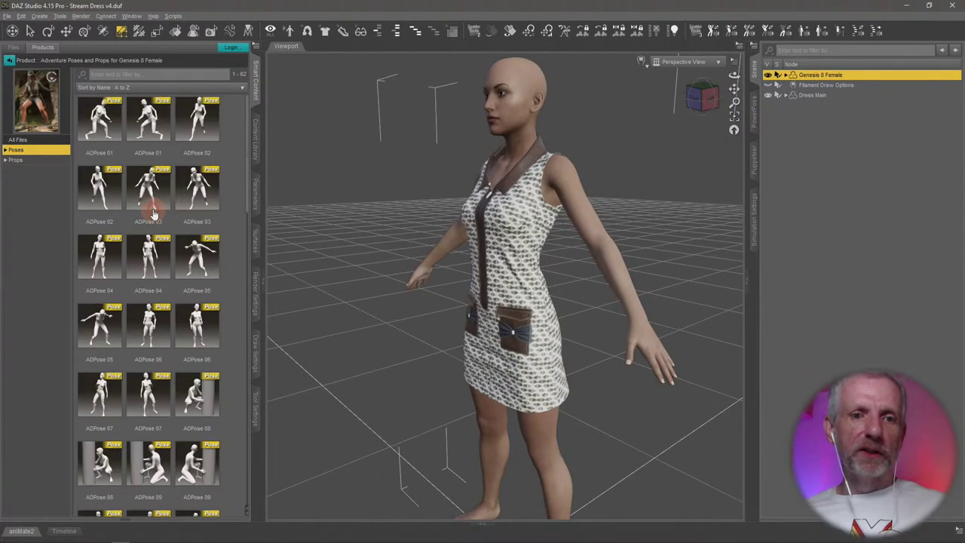
pyautogui.click(198, 195)
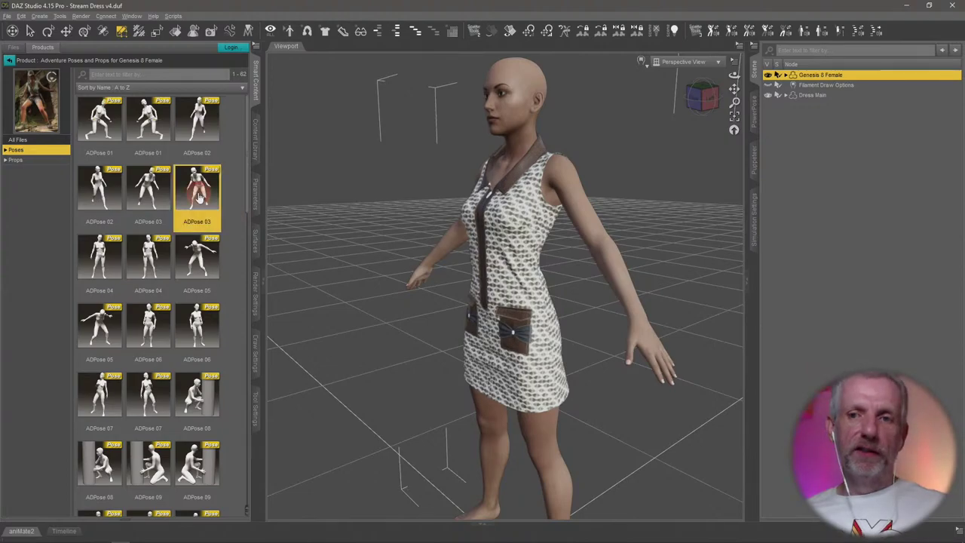
pyautogui.doubleClick(198, 195)
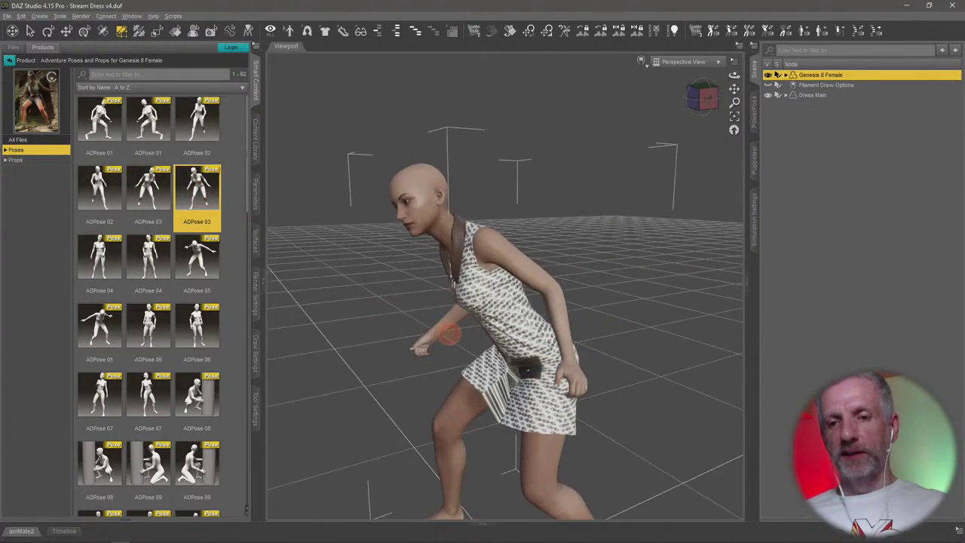
# - Inspect how the dress deforms in the pose, especially the skirt and hem around the thighs
pyautogui.scroll(10, 450, 332)
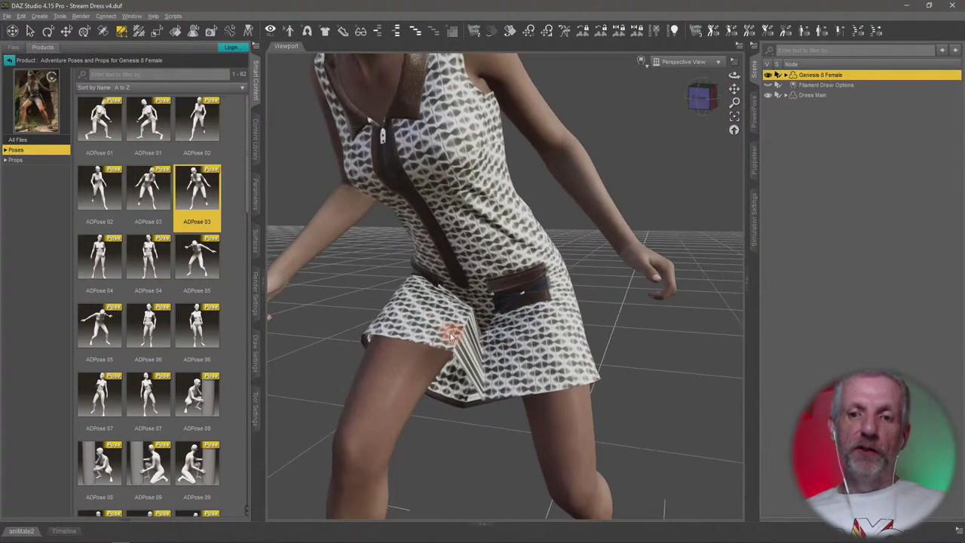
pyautogui.keyDown('alt'); pyautogui.moveTo(449, 335); pyautogui.dragTo(449, 325); pyautogui.keyUp('alt')
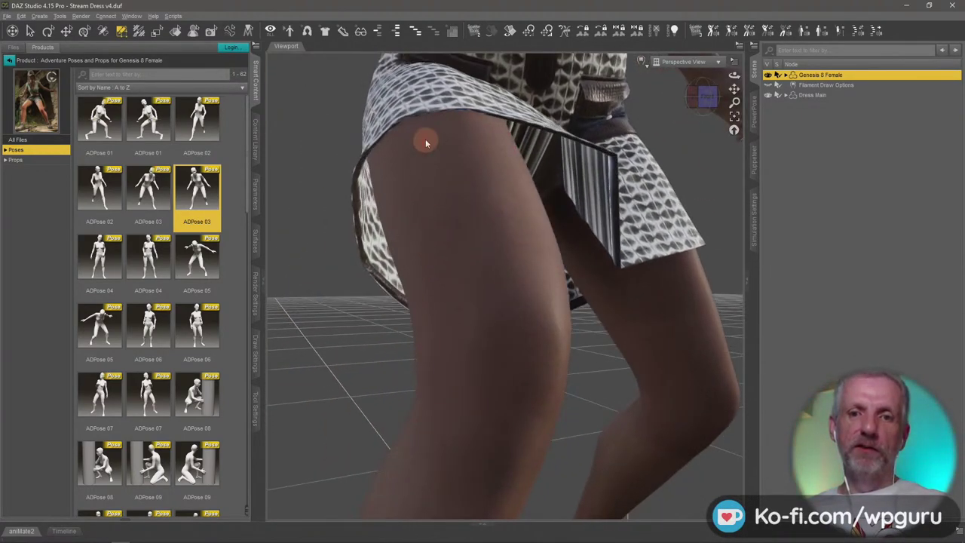
pyautogui.keyDown('alt'); pyautogui.moveTo(373, 162); pyautogui.dragTo(569, 226); pyautogui.keyUp('alt')
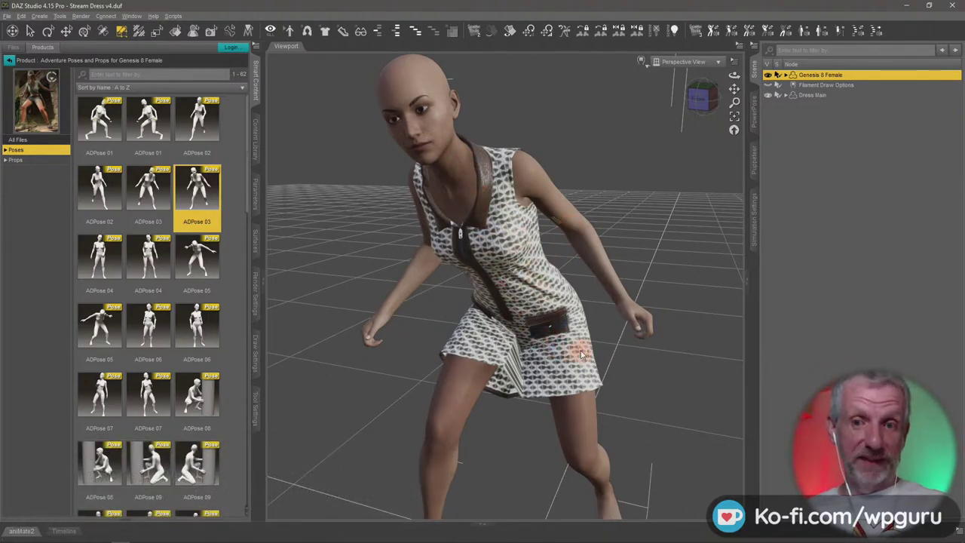
pyautogui.keyDown('alt'); pyautogui.moveTo(582, 354); pyautogui.dragTo(581, 350); pyautogui.keyUp('alt')
pyautogui.moveTo(579, 351)
pyautogui.keyDown('alt'); pyautogui.mouseDown()
pyautogui.moveTo(573, 337)
pyautogui.moveTo(586, 343)
pyautogui.mouseUp(); pyautogui.keyUp('alt')
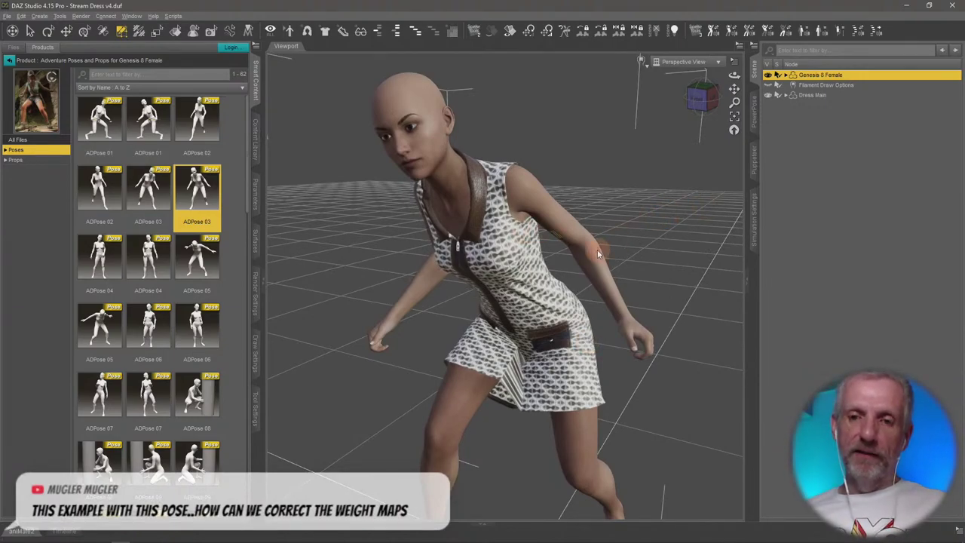
pyautogui.keyDown('alt'); pyautogui.moveTo(609, 243); pyautogui.dragTo(628, 251); pyautogui.keyUp('alt')
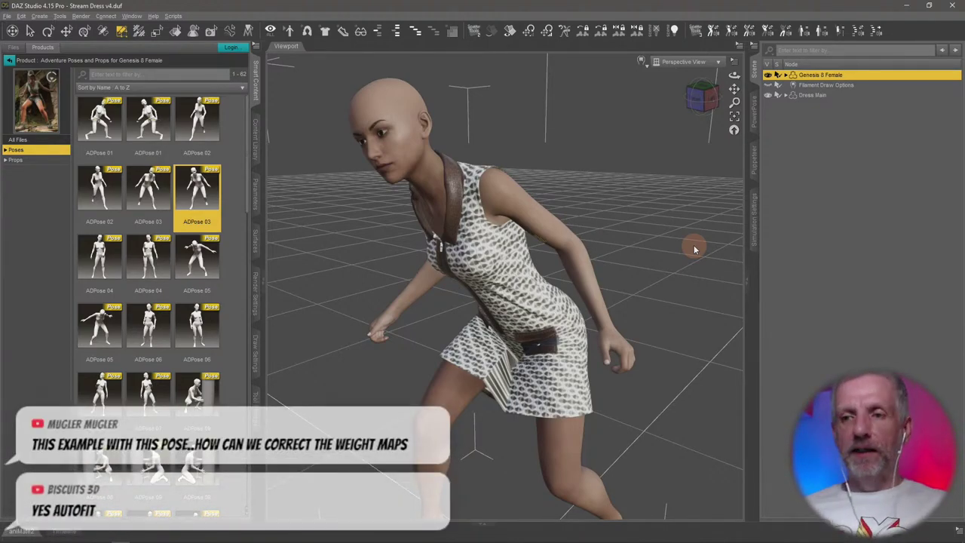
# - Set the Fit To target of Dress Main to None so the dress is detached from the figure
pyautogui.click(812, 95)
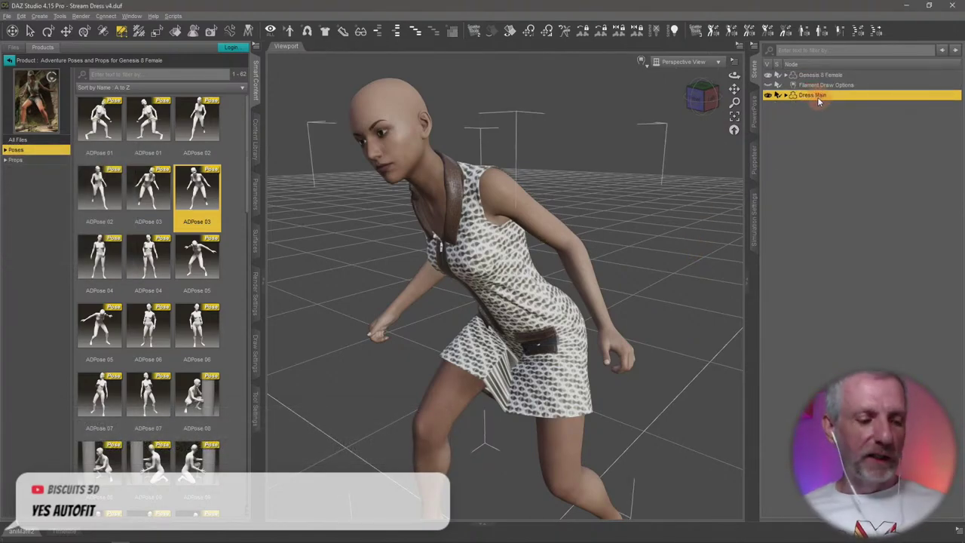
pyautogui.rightClick(823, 95)
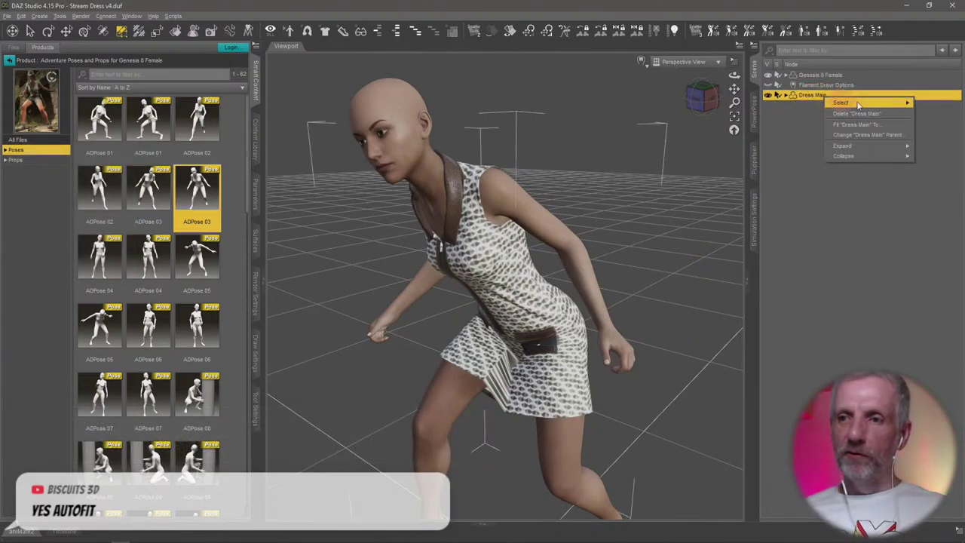
pyautogui.click(854, 124)
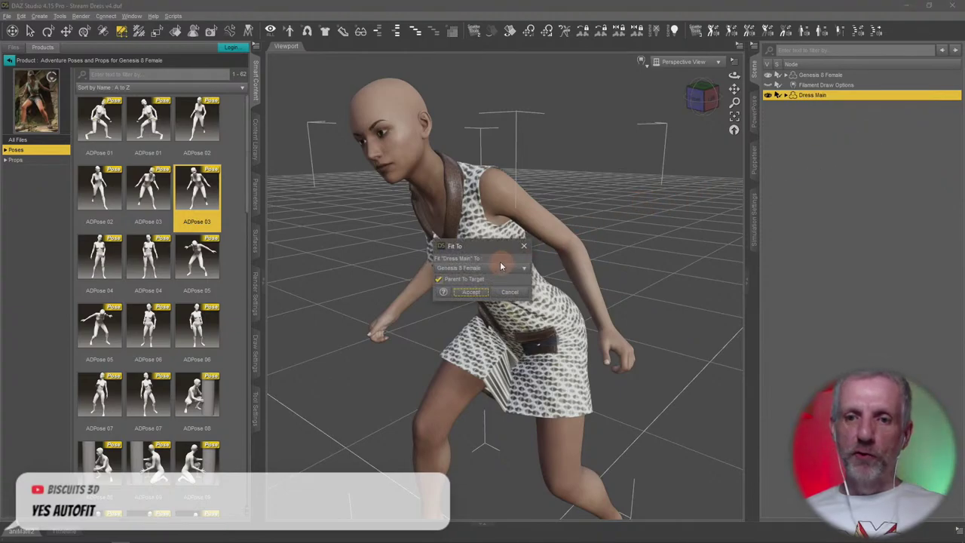
pyautogui.moveTo(495, 248); pyautogui.dragTo(672, 141)
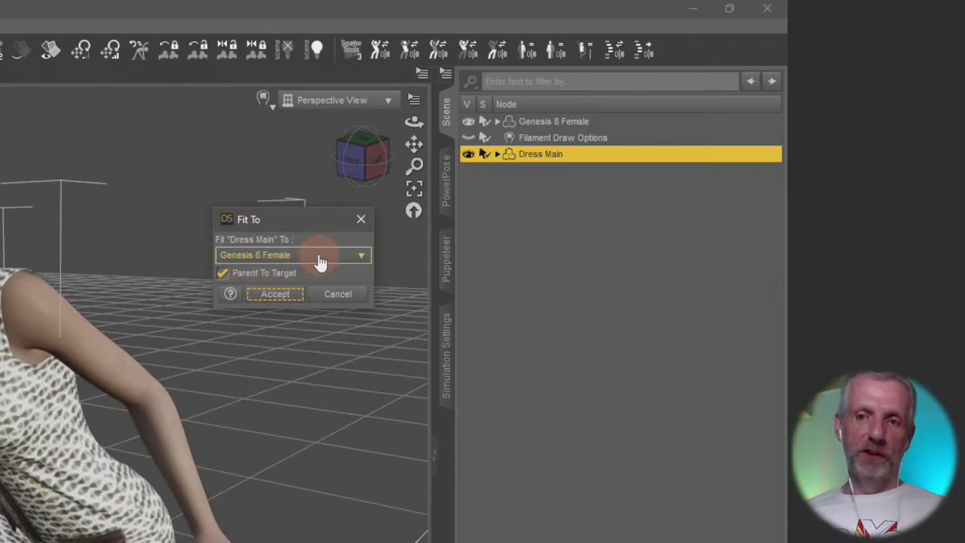
pyautogui.click(319, 261)
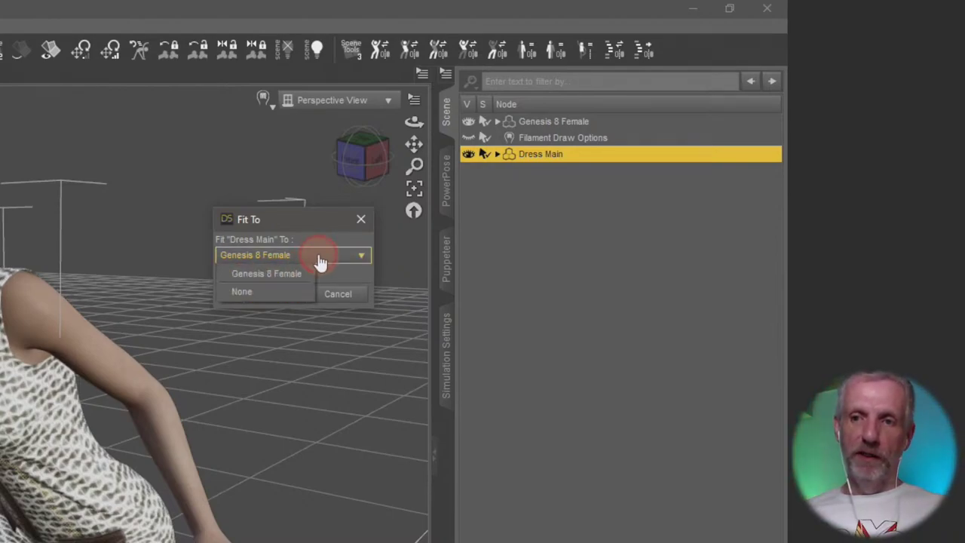
pyautogui.click(288, 293)
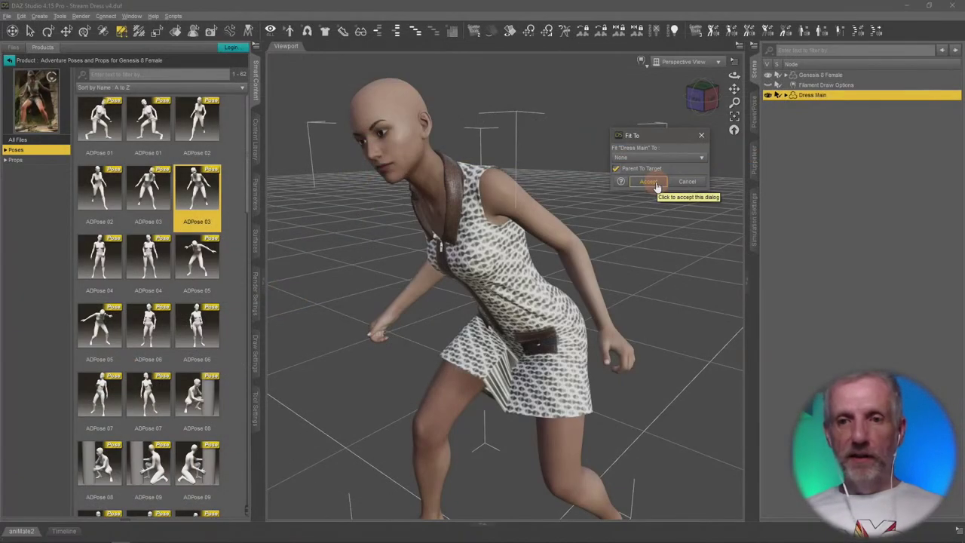
pyautogui.click(287, 298)
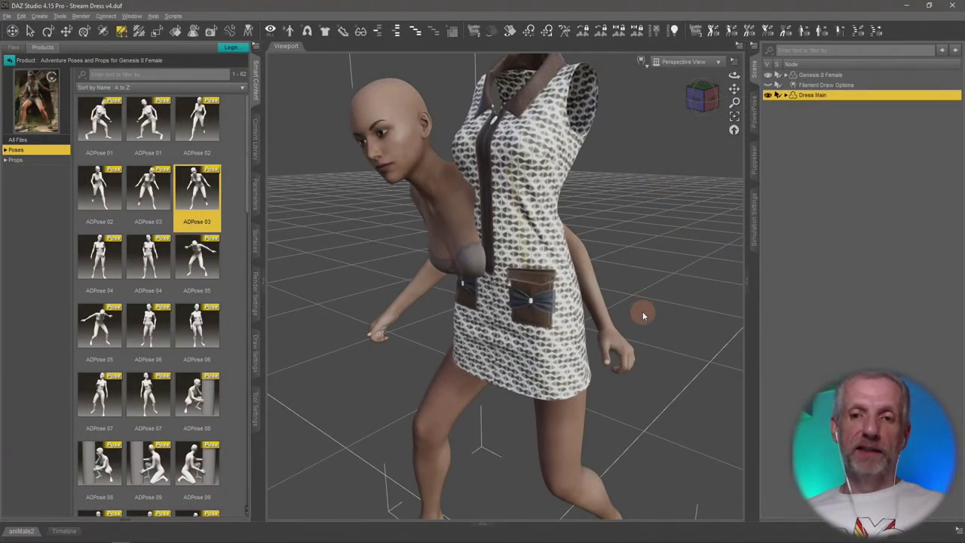
pyautogui.scroll(-2, 642, 315)
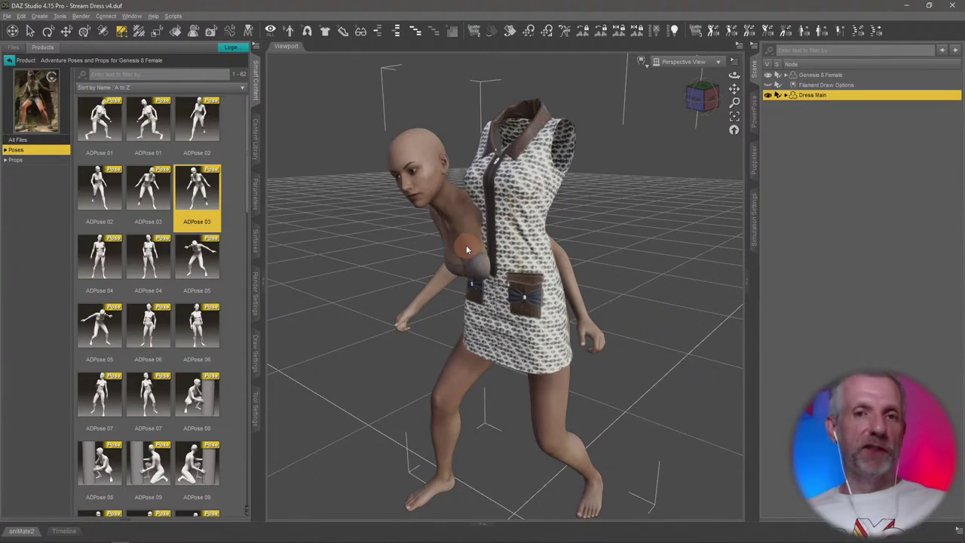
# - Hide Dress Main and start exporting the posed Genesis 8 Female as a Wavefront Object named ADPose 03
pyautogui.click(768, 96)
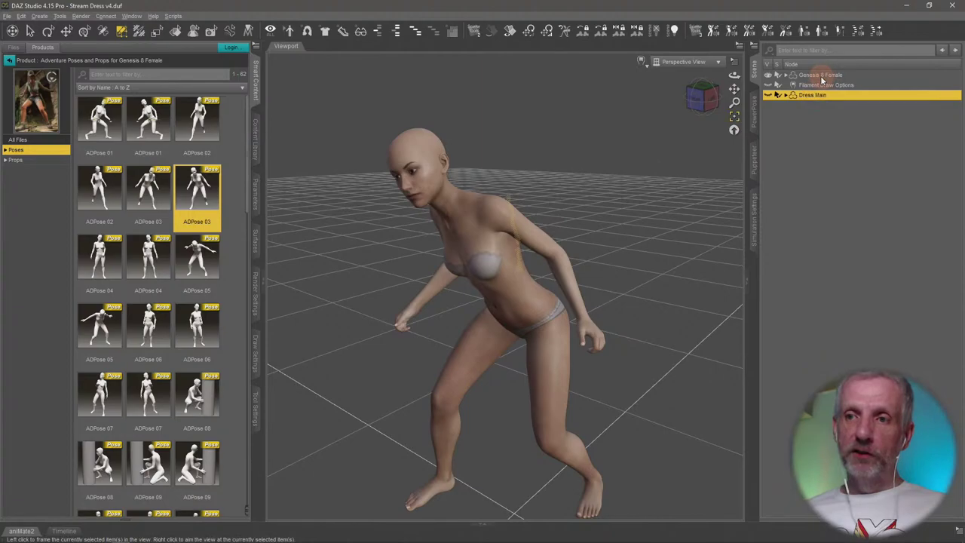
pyautogui.click(820, 75)
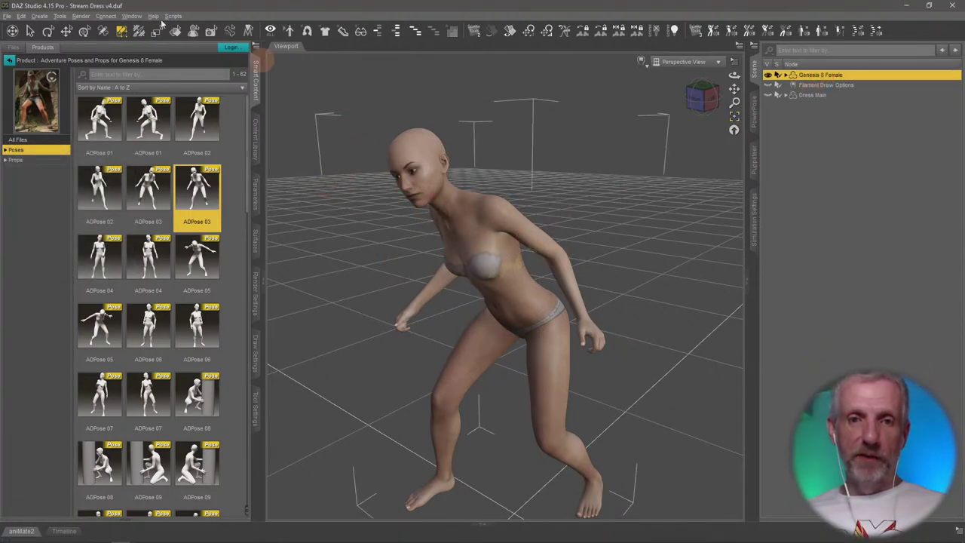
pyautogui.click(6, 15)
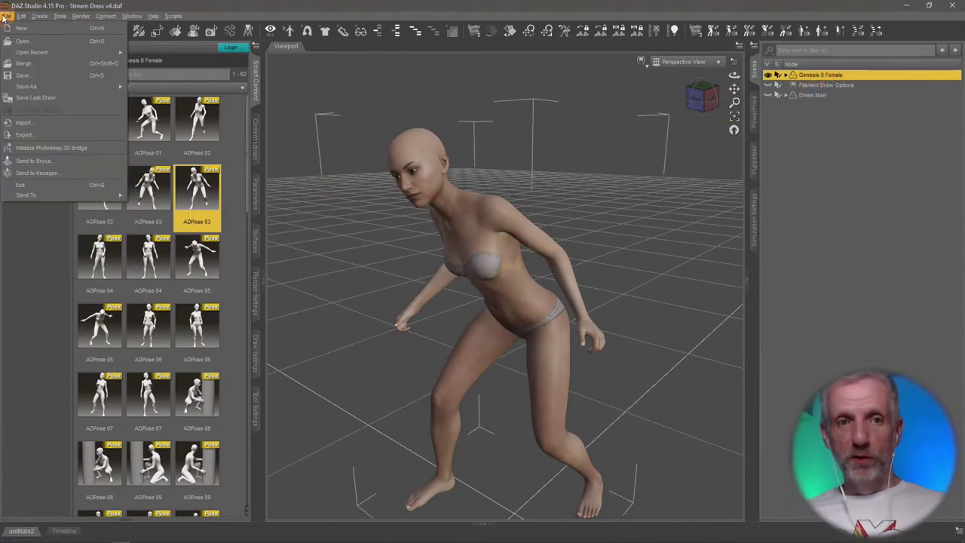
pyautogui.click(79, 135)
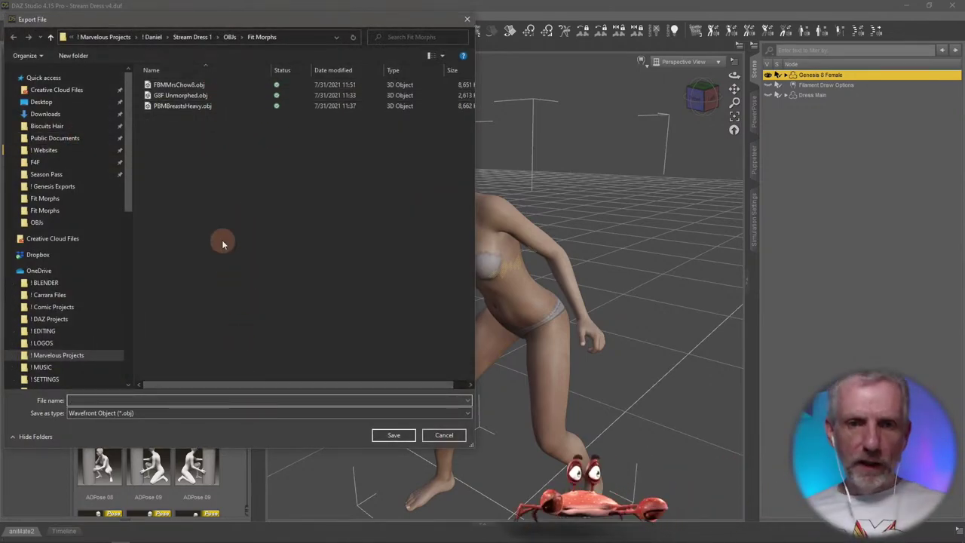
pyautogui.moveTo(250, 22); pyautogui.dragTo(519, 35)
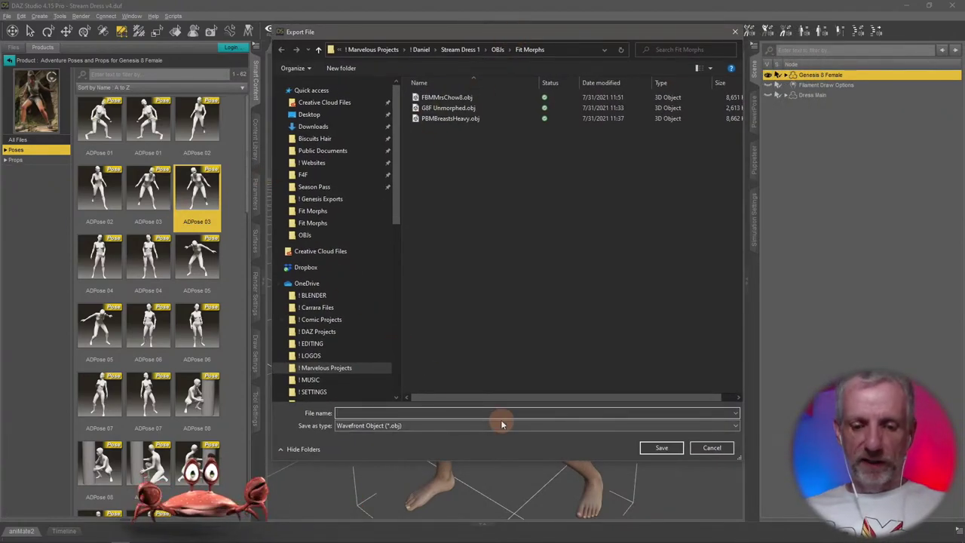
pyautogui.write('ADPose 03')
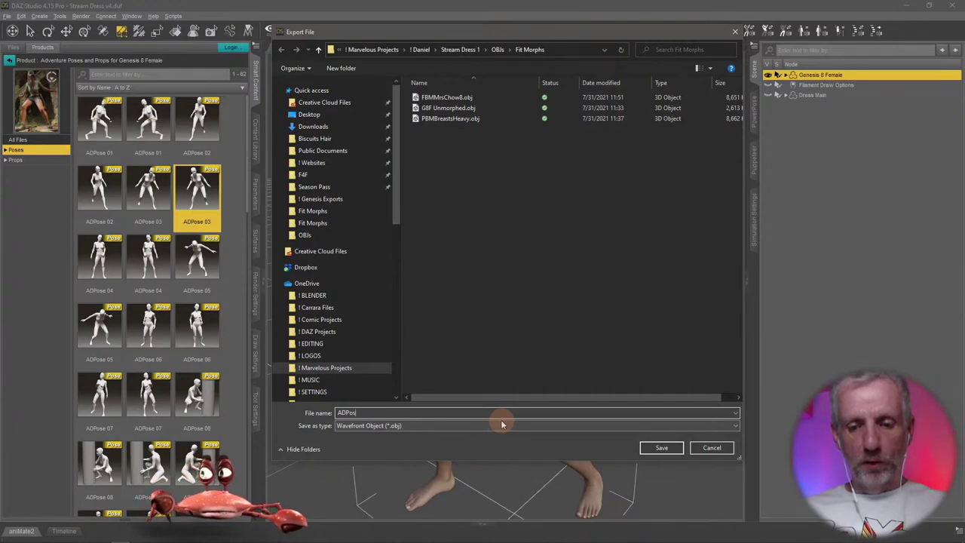
# - Create a folder named Pose Morphs inside OBJs and open it as the export destination
pyautogui.click(497, 49)
pyautogui.rightClick(469, 176)
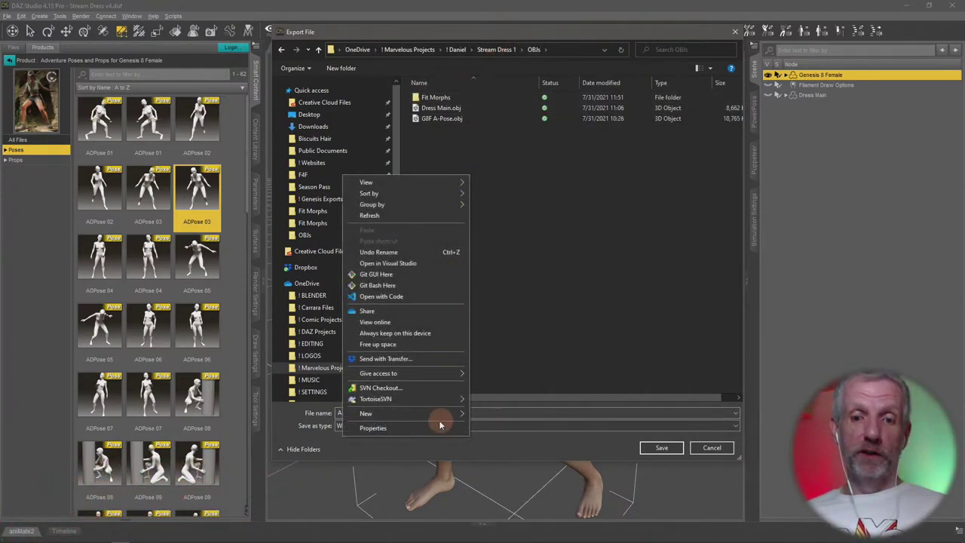
pyautogui.moveTo(452, 414)
pyautogui.click(494, 415)
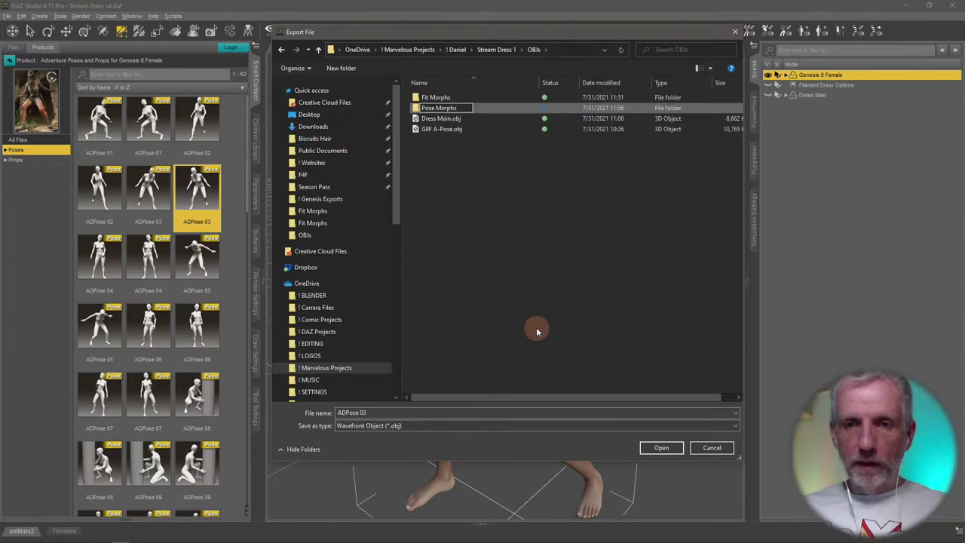
pyautogui.write('Pose Morphs')
pyautogui.click(536, 321)
pyautogui.doubleClick(445, 108)
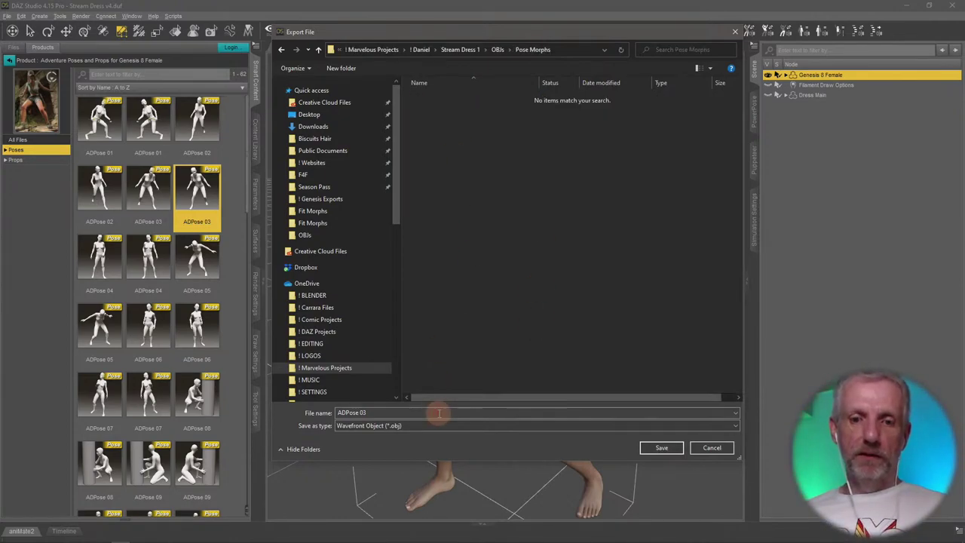
# - Export ADPose 03 as an OBJ at DAZ Studio scale (1 unit = 1cm) and switch to Marvelous Designer
pyautogui.click(665, 450)
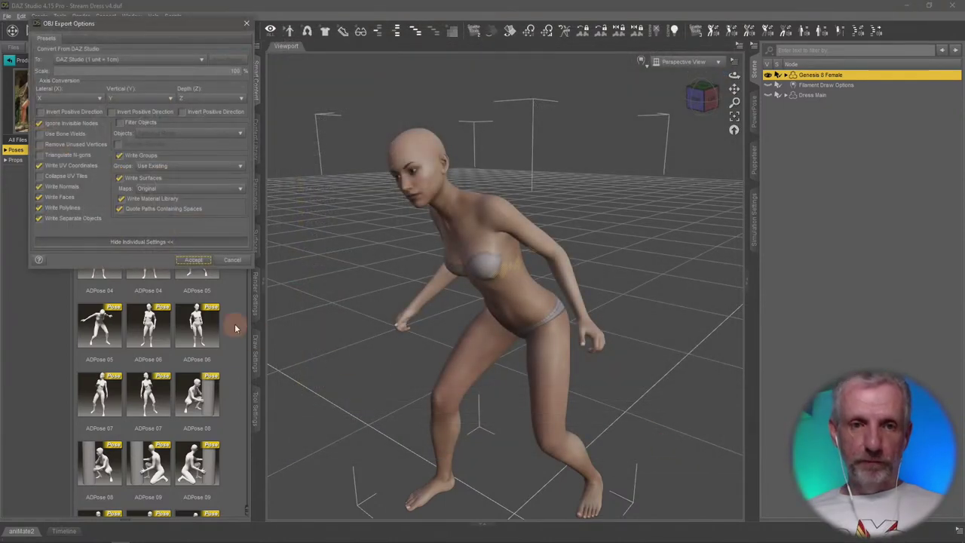
pyautogui.click(191, 259)
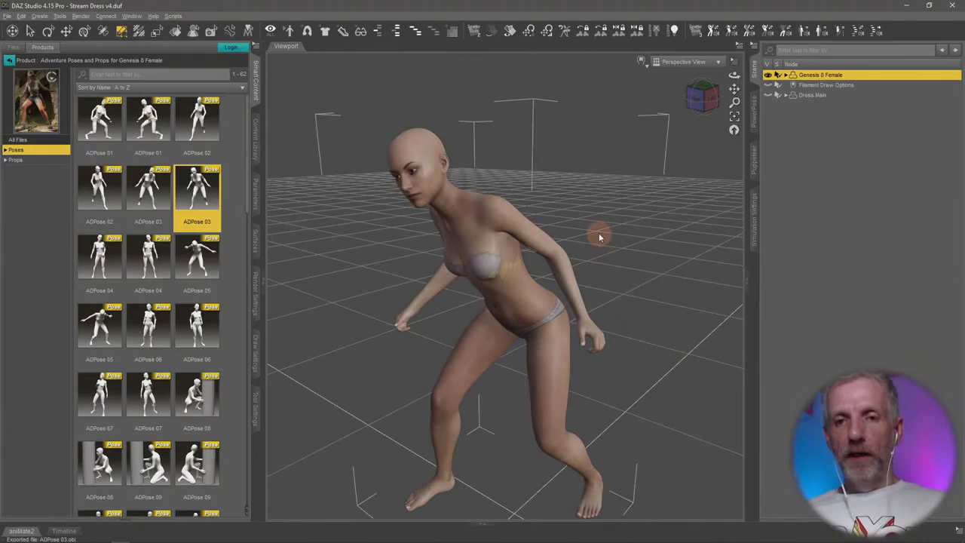
pyautogui.hotkey('alt', 'Tab')
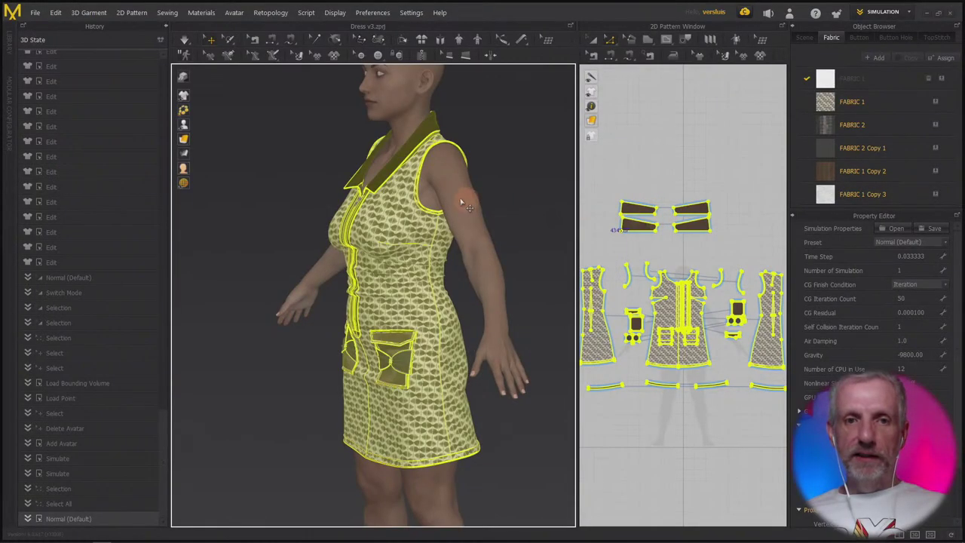
# - Roll the project back to the Delete Avatar history state and add G8F A-Pose.obj from OBJs as an avatar at cm (DAZ Studio) scale
pyautogui.click(94, 431)
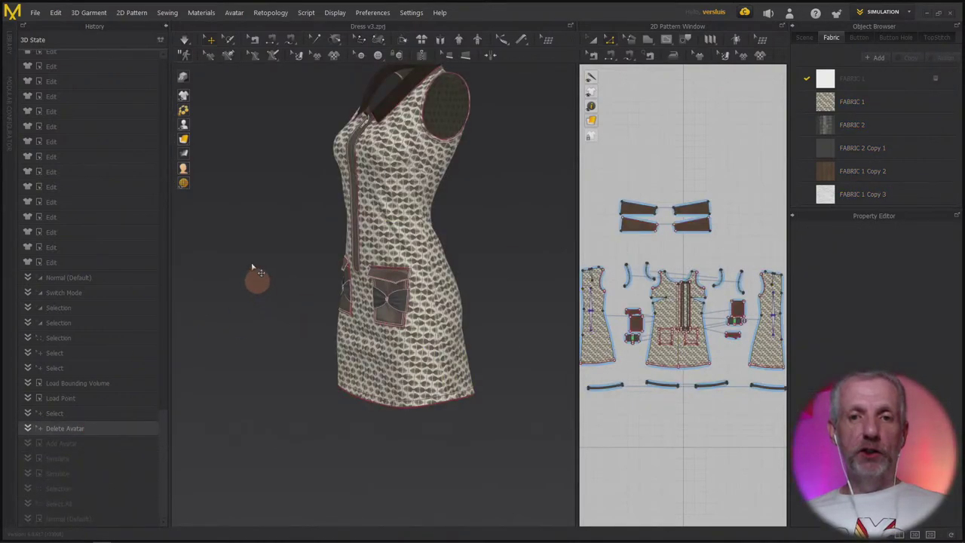
pyautogui.moveTo(254, 241); pyautogui.dragTo(263, 299, button='right')
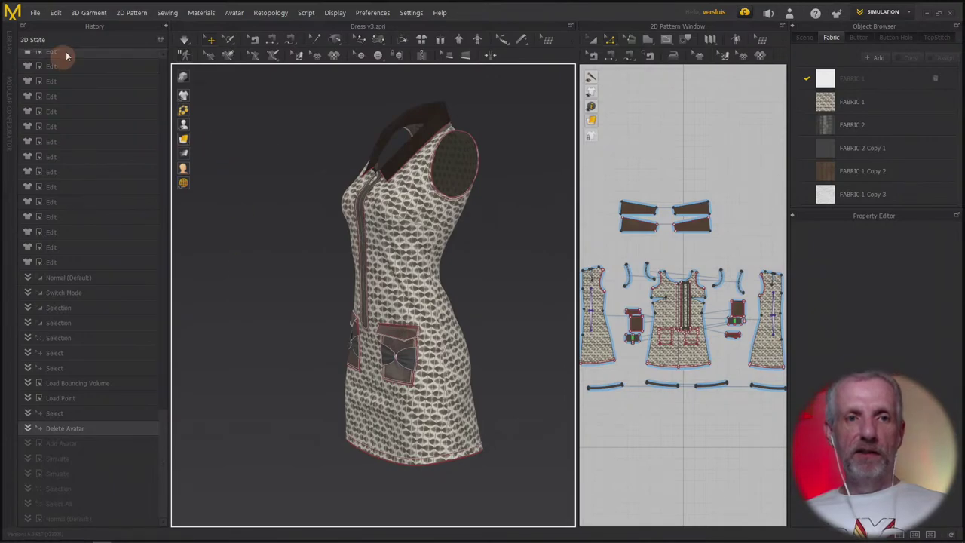
pyautogui.click(35, 13)
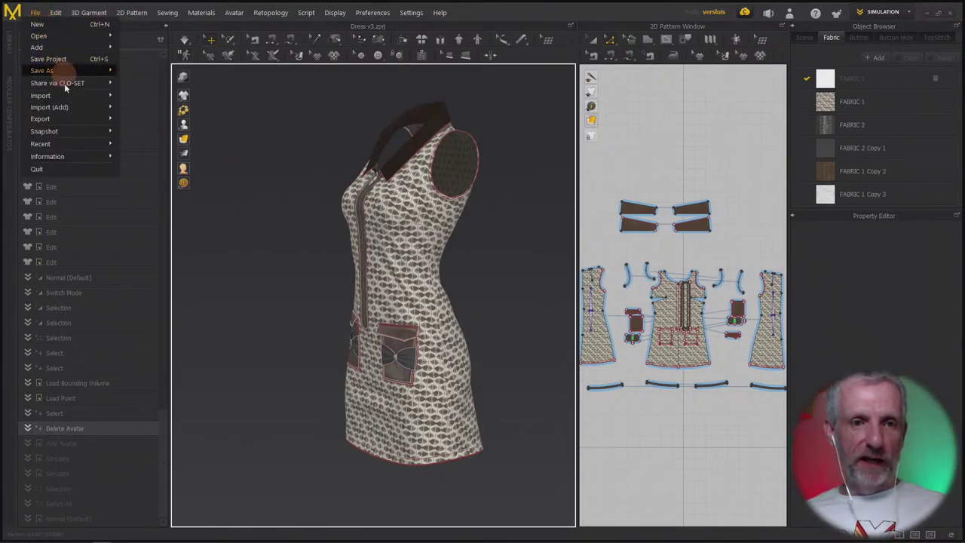
pyautogui.moveTo(73, 108)
pyautogui.click(162, 108)
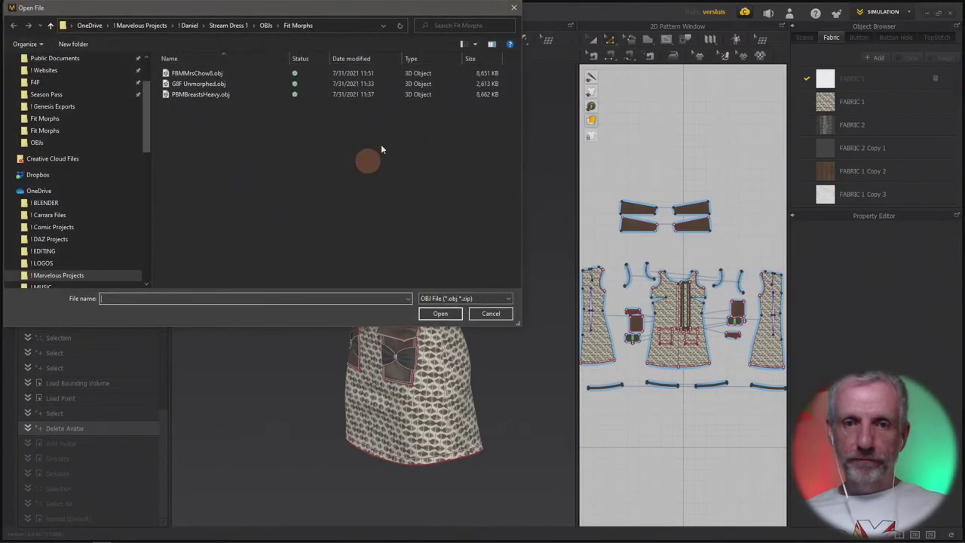
pyautogui.click(264, 25)
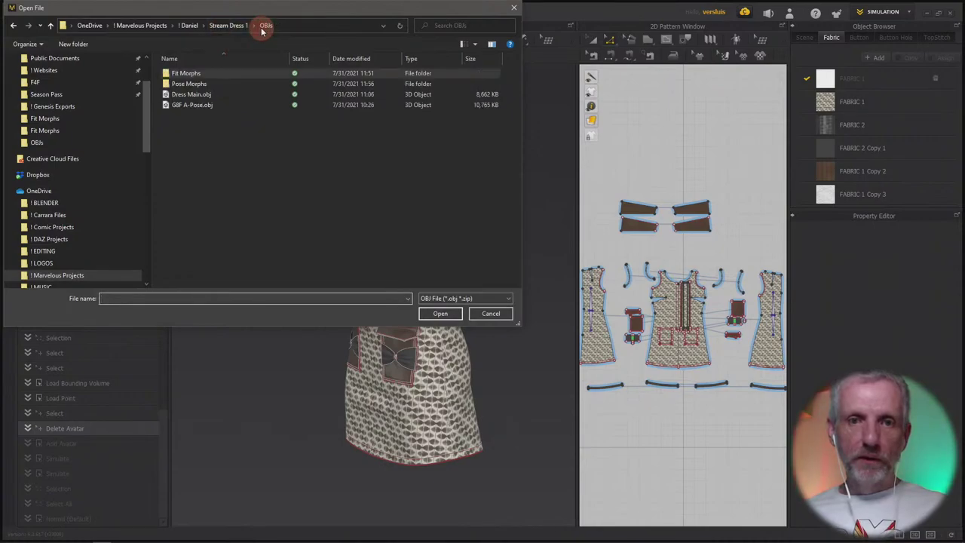
pyautogui.click(217, 105)
pyautogui.doubleClick(217, 106)
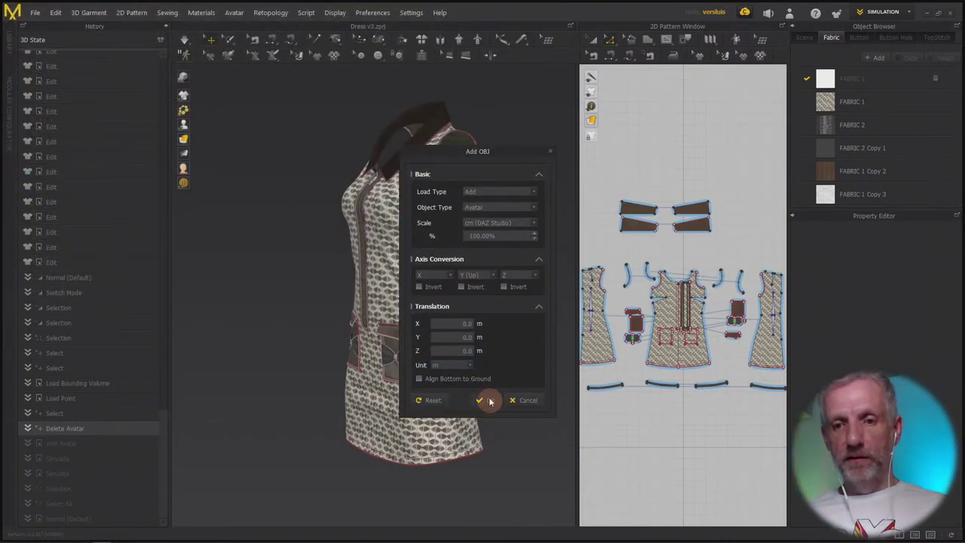
pyautogui.click(487, 398)
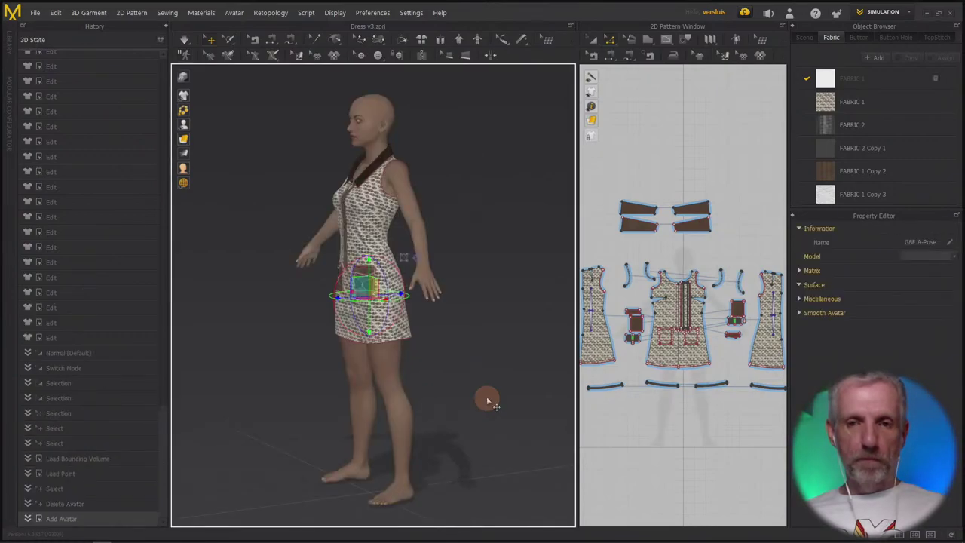
pyautogui.click(167, 27)
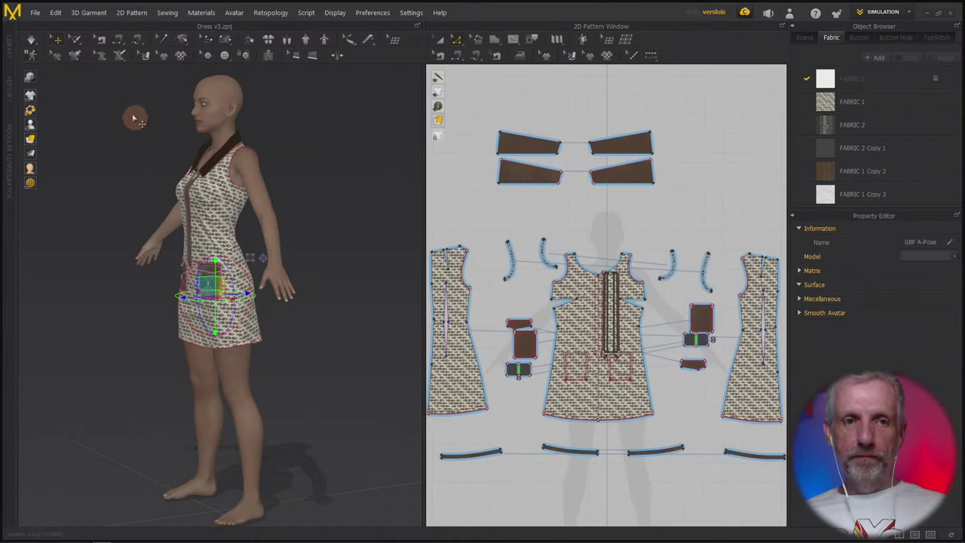
pyautogui.click(7, 102)
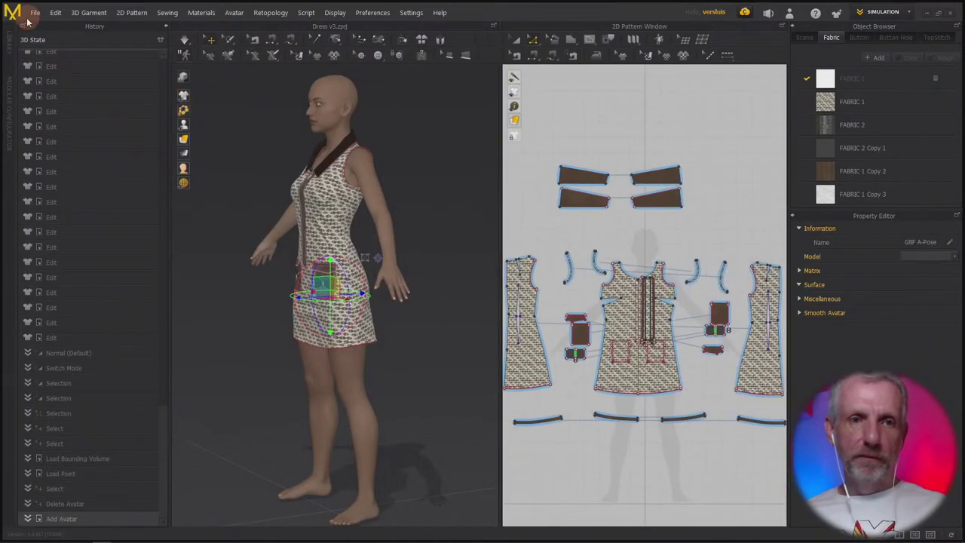
pyautogui.click(35, 14)
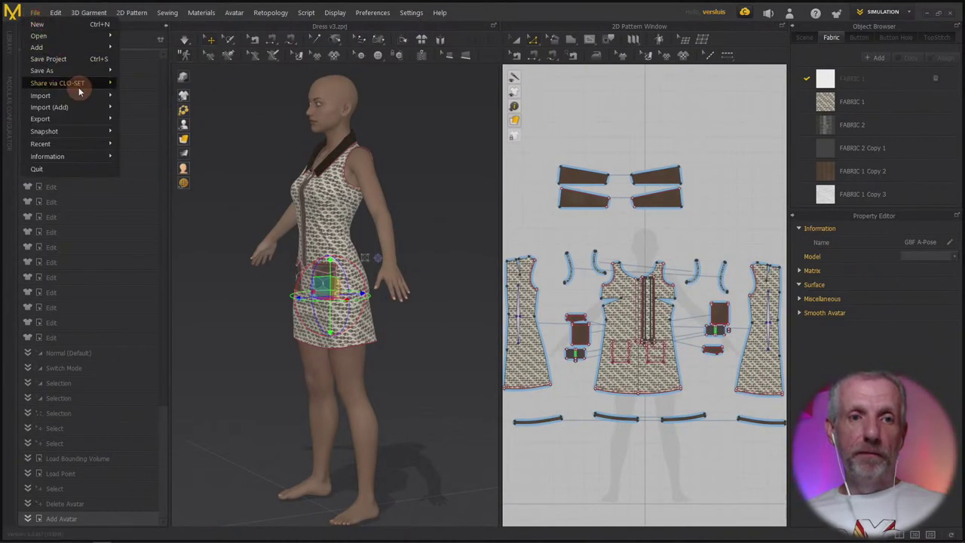
pyautogui.moveTo(83, 107)
pyautogui.click(150, 108)
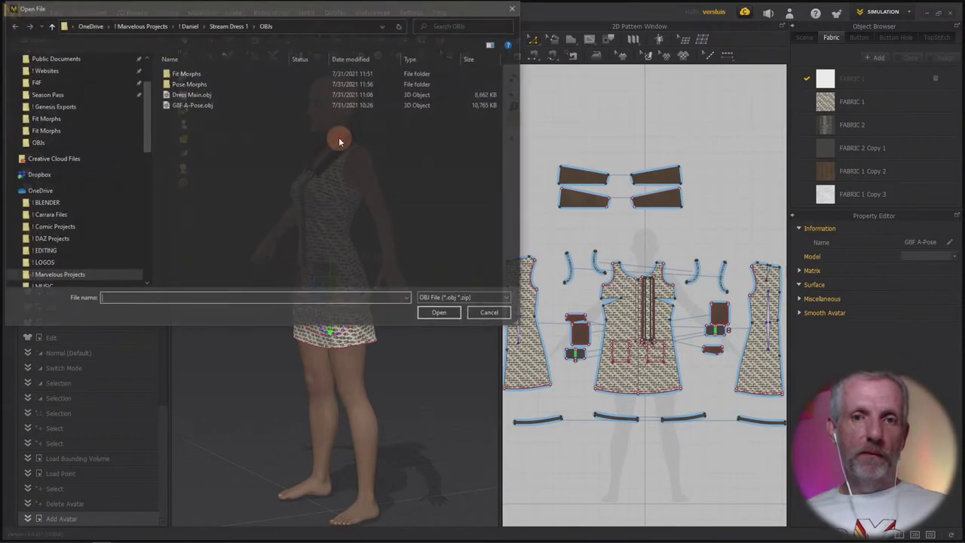
pyautogui.doubleClick(228, 83)
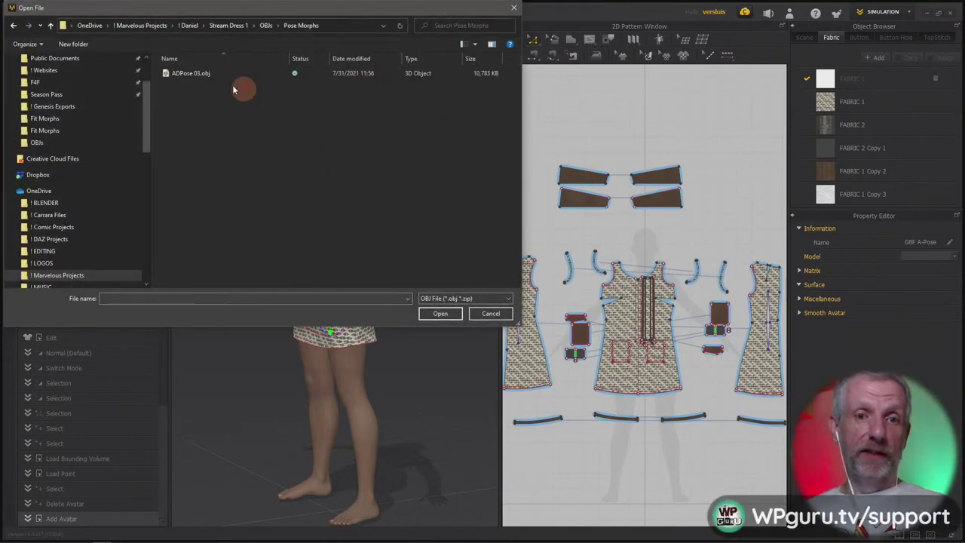
pyautogui.click(211, 73)
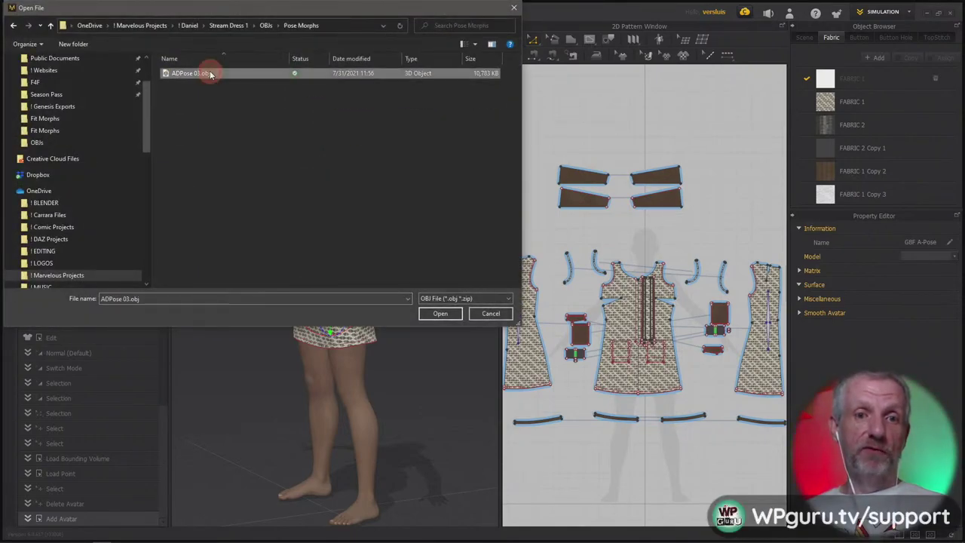
pyautogui.click(440, 314)
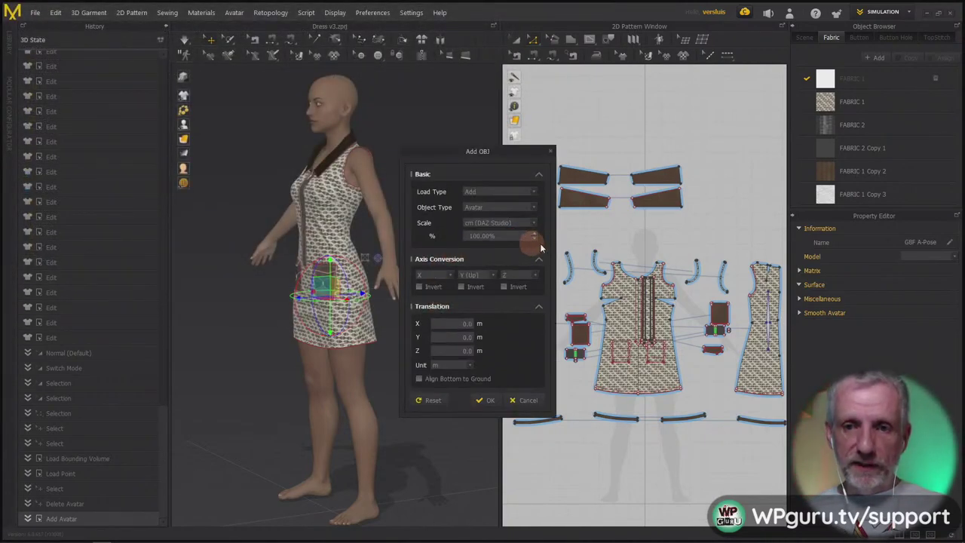
pyautogui.click(529, 400)
# - Add ADPose 03.obj from the Pose Morphs folder as a Morph Target with a morphing frame count of 60
pyautogui.click(35, 12)
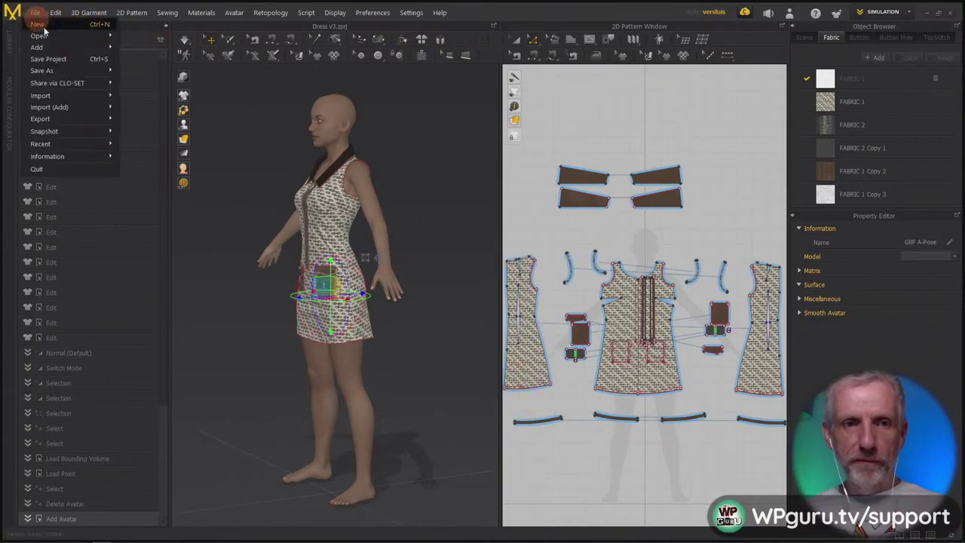
pyautogui.moveTo(101, 108)
pyautogui.click(145, 104)
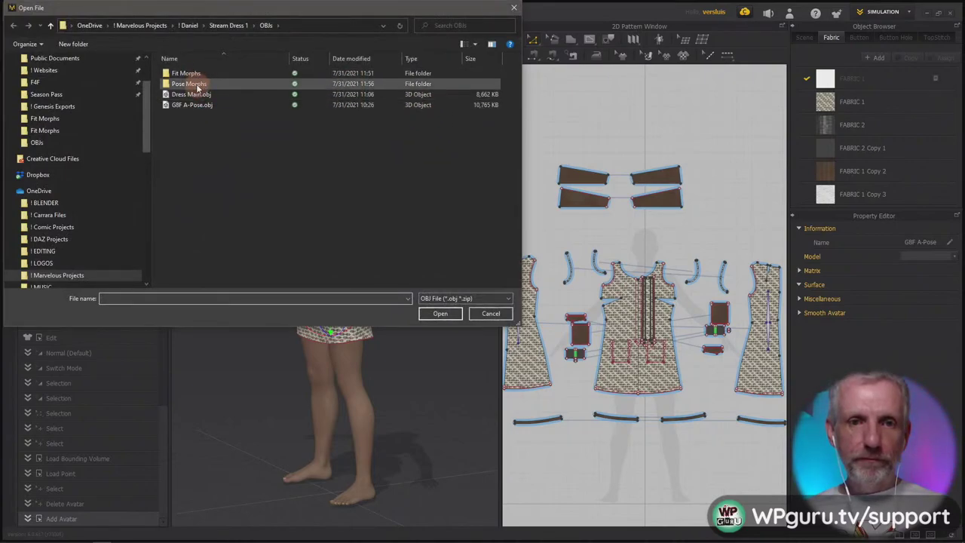
pyautogui.doubleClick(226, 84)
pyautogui.doubleClick(215, 74)
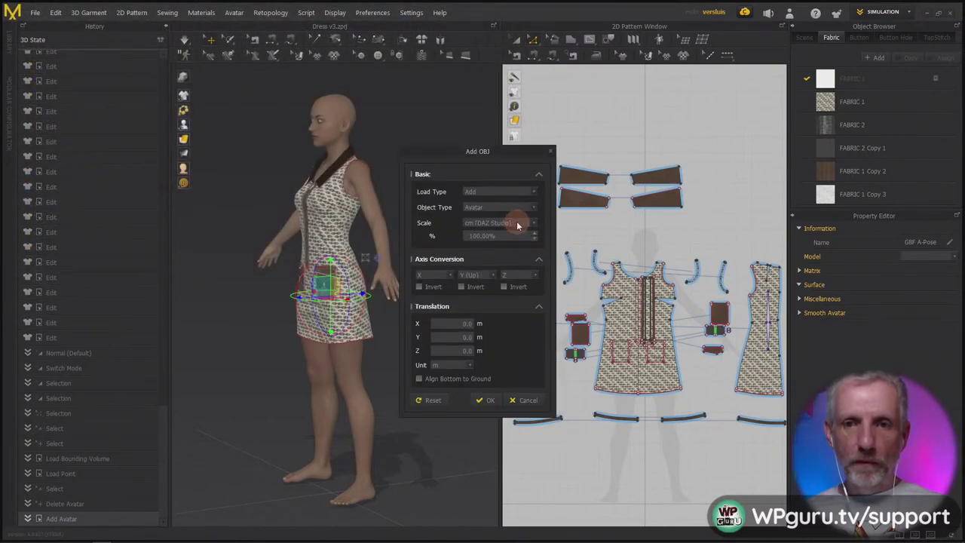
pyautogui.click(520, 206)
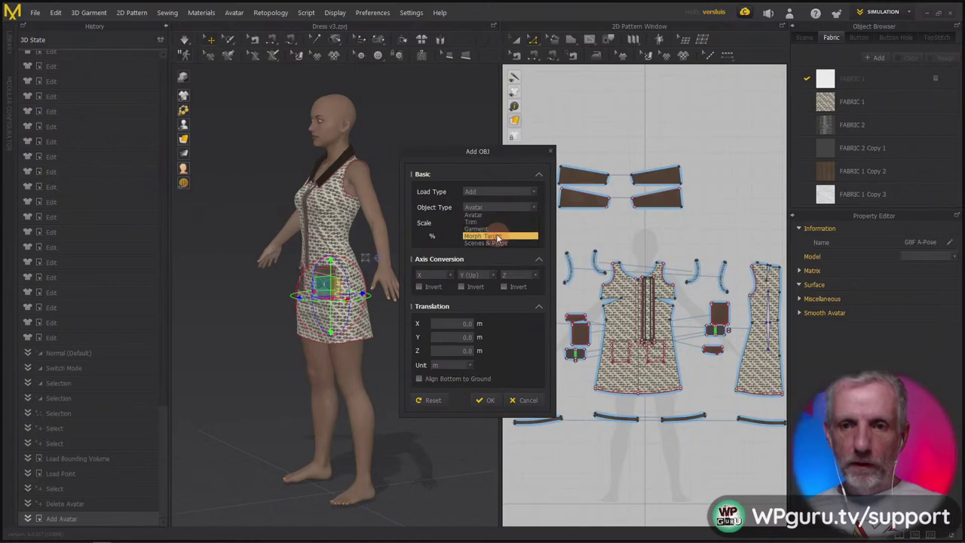
pyautogui.click(503, 235)
pyautogui.moveTo(518, 151); pyautogui.dragTo(520, 84)
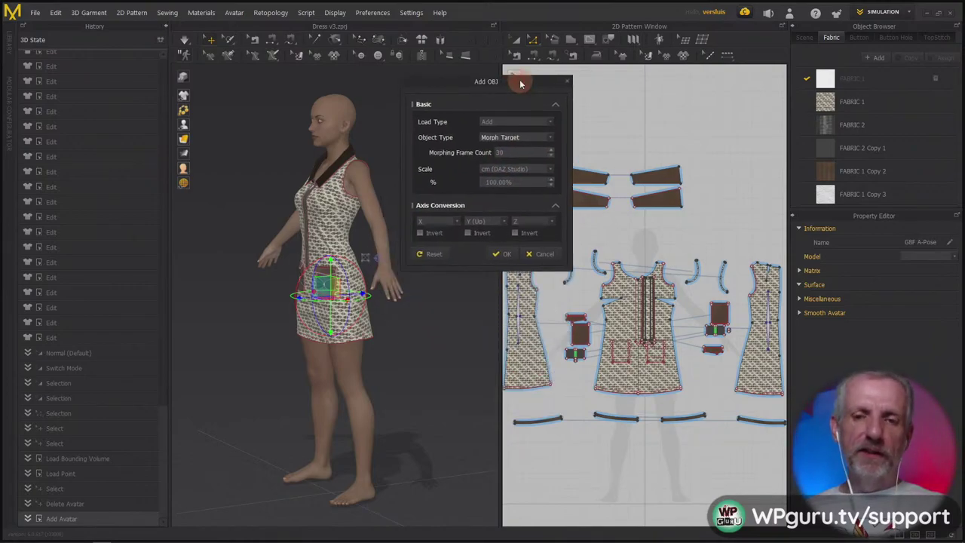
pyautogui.doubleClick(510, 153)
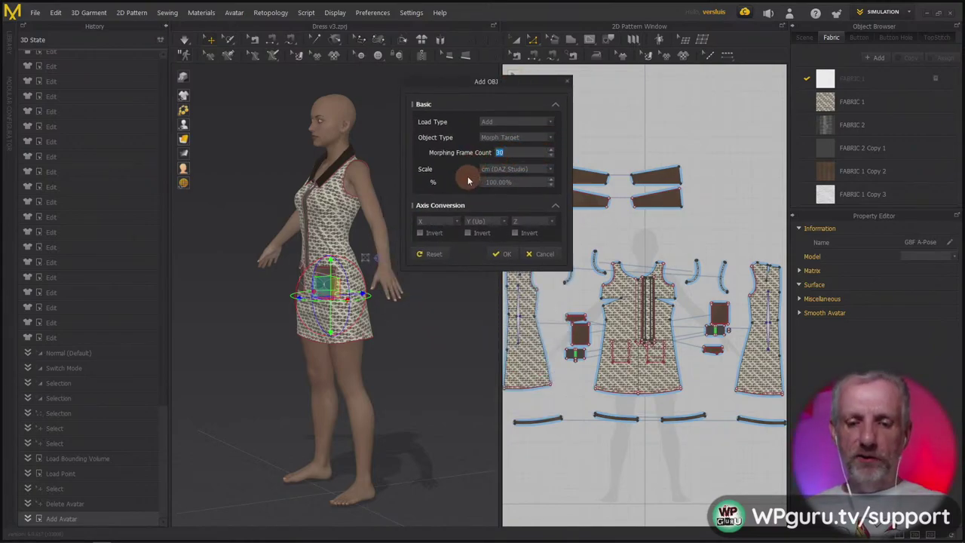
pyautogui.write('60')
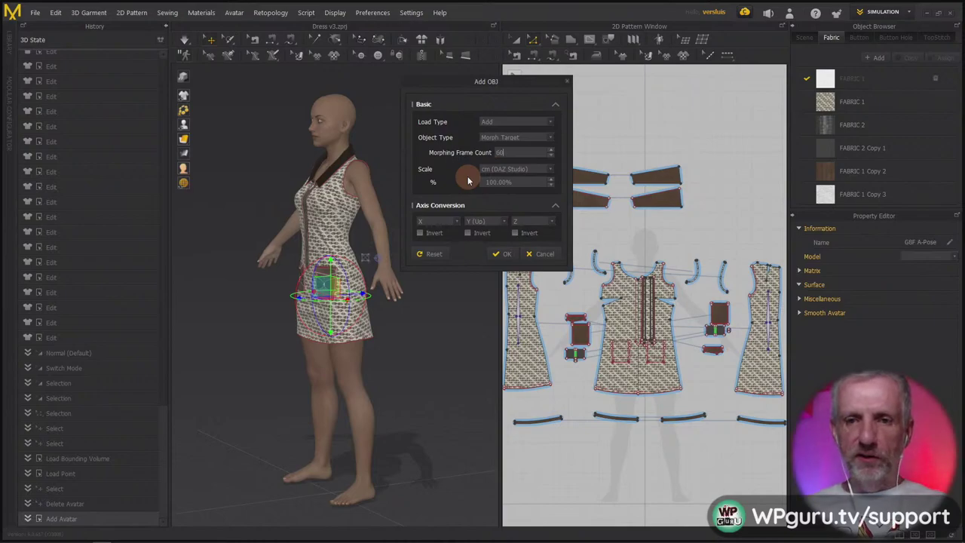
pyautogui.click(509, 255)
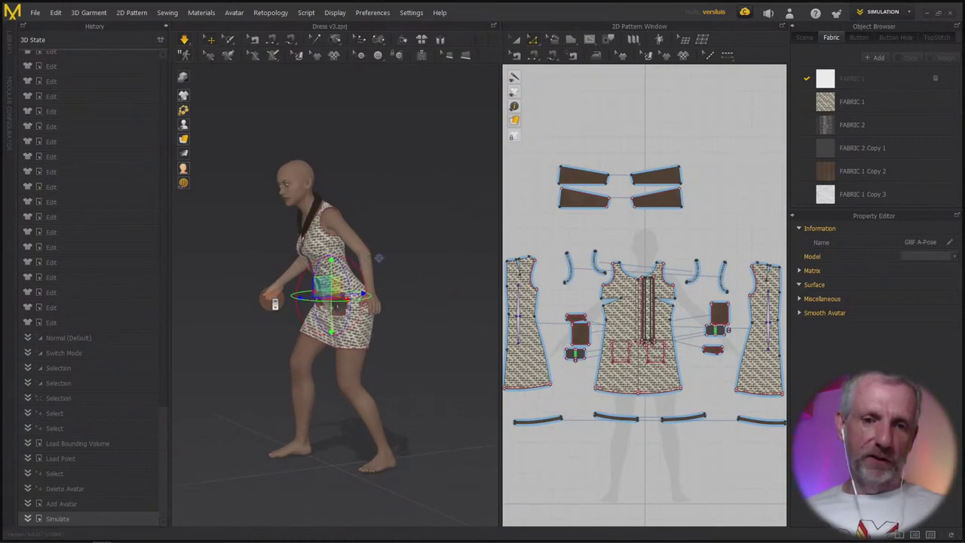
# - Inspect the dress on the posed avatar from the front and side, and simulate it again to settle the drape
pyautogui.scroll(3, 275, 303)
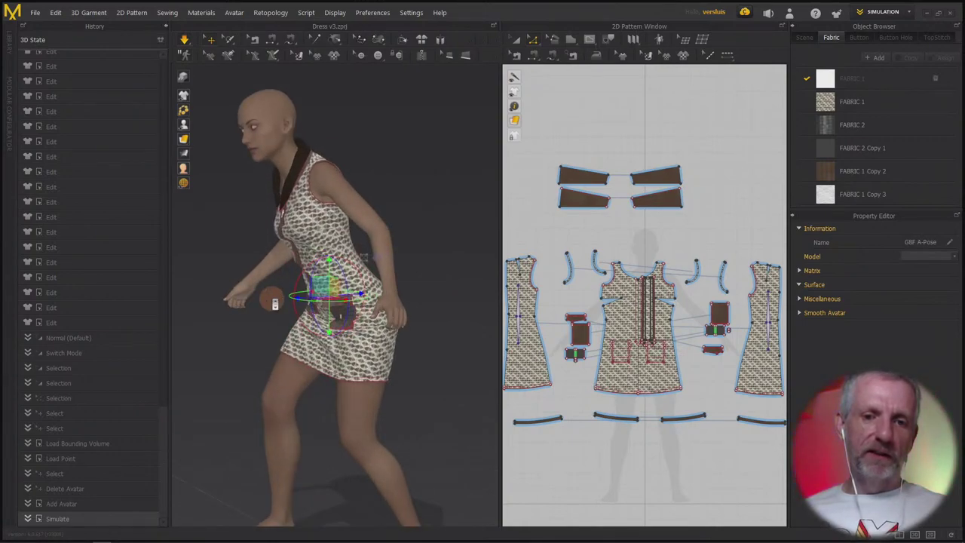
pyautogui.scroll(2, 274, 304)
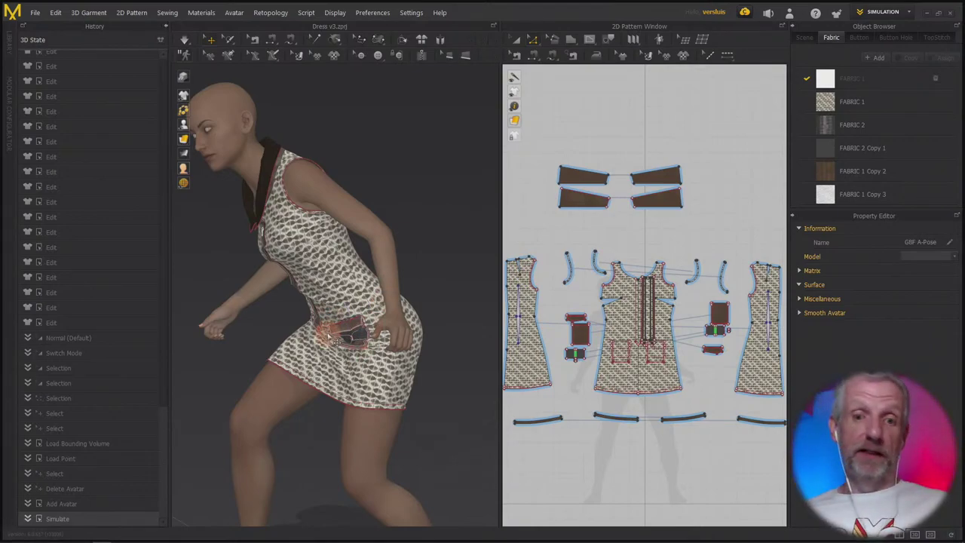
pyautogui.moveTo(268, 328); pyautogui.dragTo(339, 315, button='right')
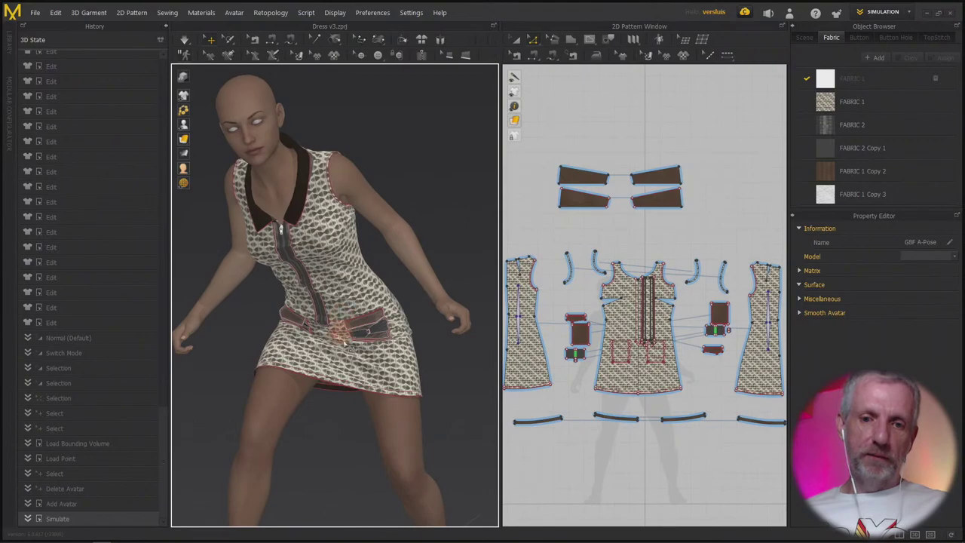
pyautogui.moveTo(289, 348); pyautogui.dragTo(229, 315, button='right')
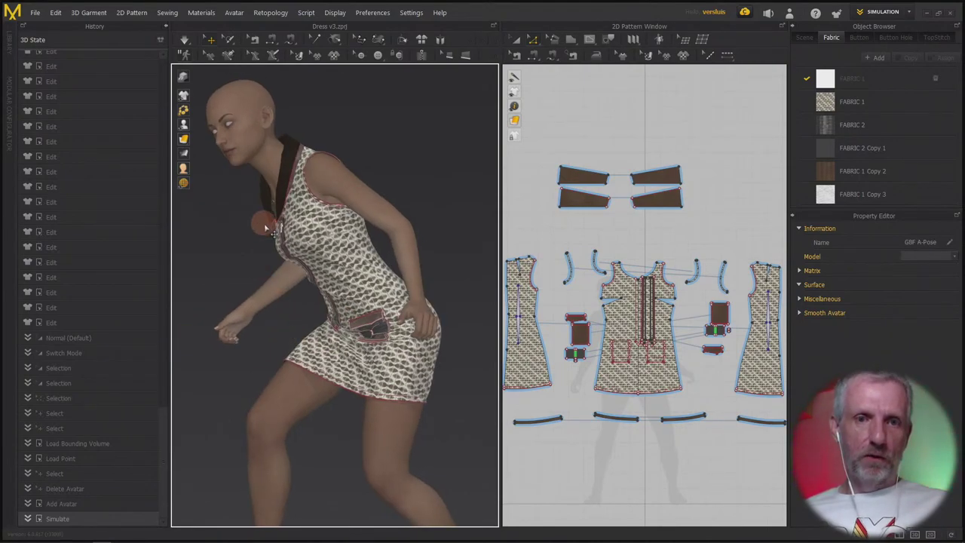
pyautogui.press('space')
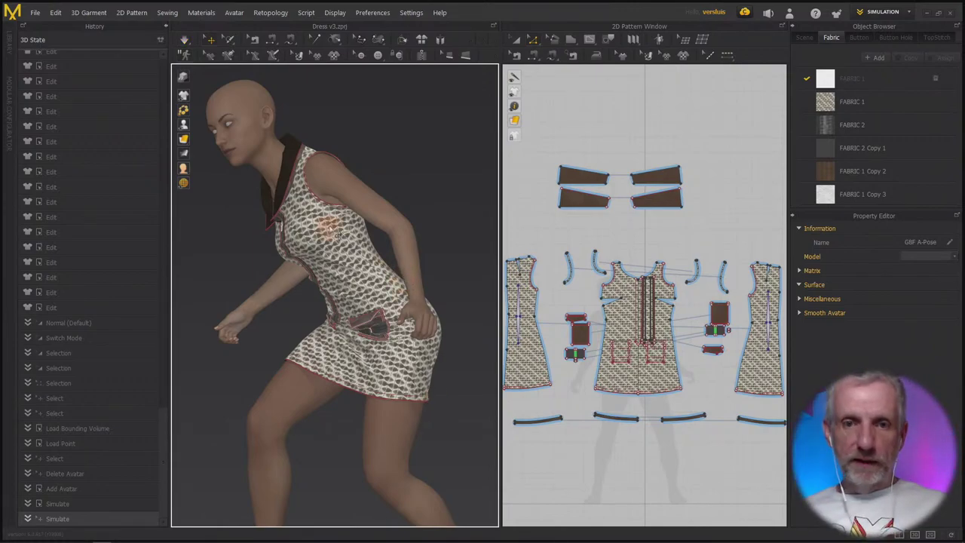
# - Select all patterns and export the dress as a single welded, thin OBJ at cm (DAZ Studio) scale, replacing ADPose 03.obj in Pose Morphs
pyautogui.click(539, 188)
pyautogui.hotkey('ctrl', 'a')
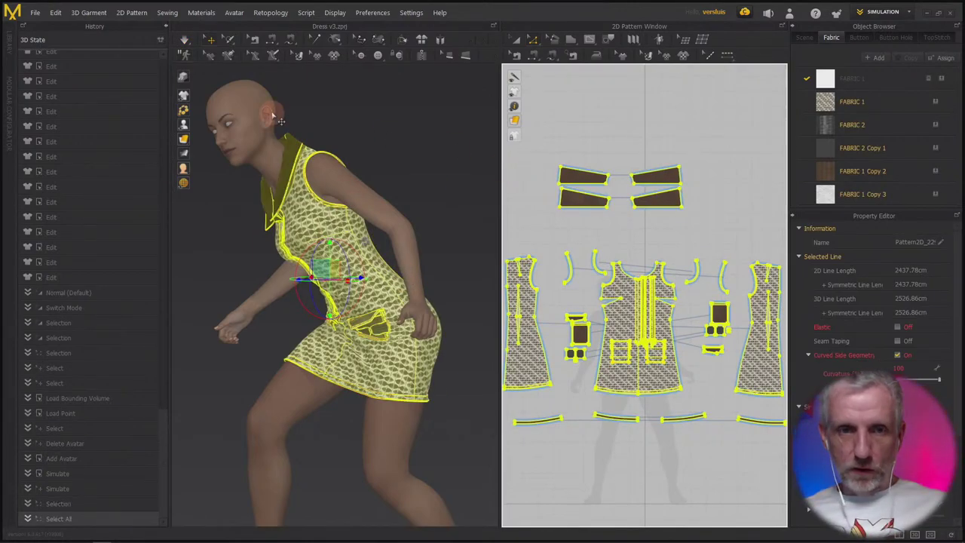
pyautogui.click(35, 13)
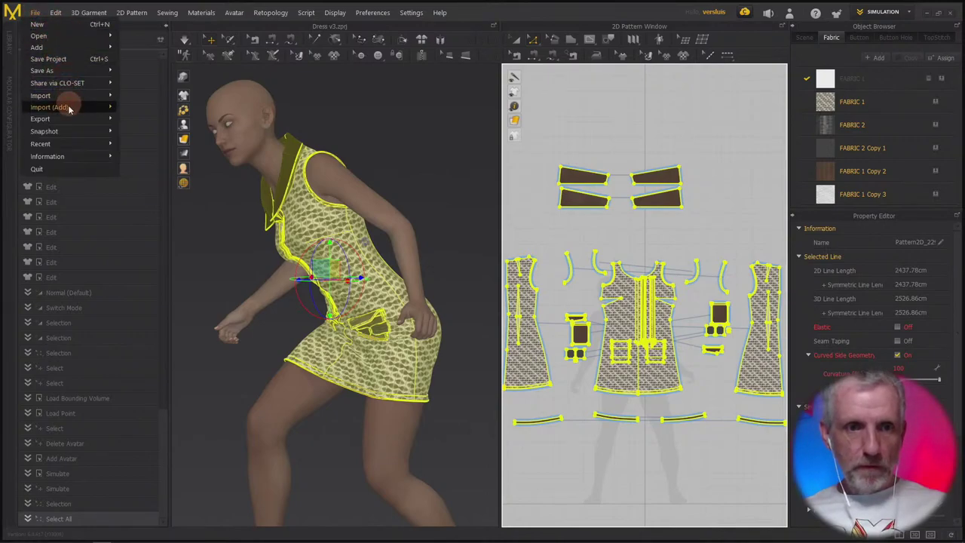
pyautogui.moveTo(70, 119)
pyautogui.click(162, 138)
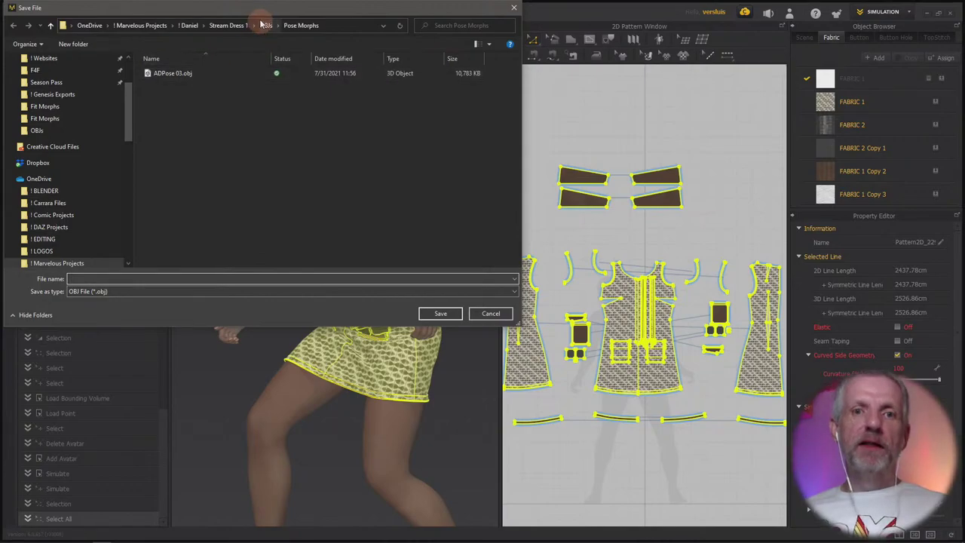
pyautogui.moveTo(265, 10); pyautogui.dragTo(289, 15)
pyautogui.click(198, 78)
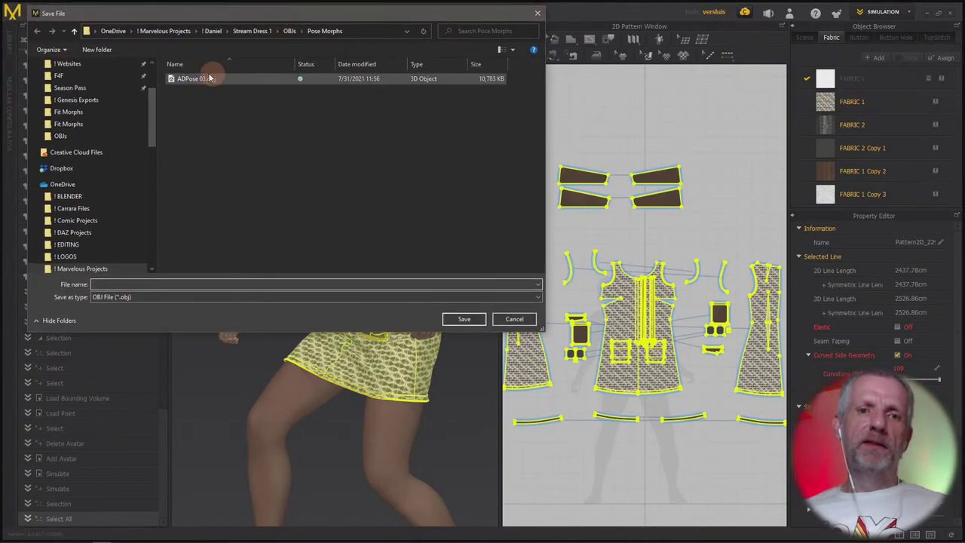
pyautogui.click(458, 320)
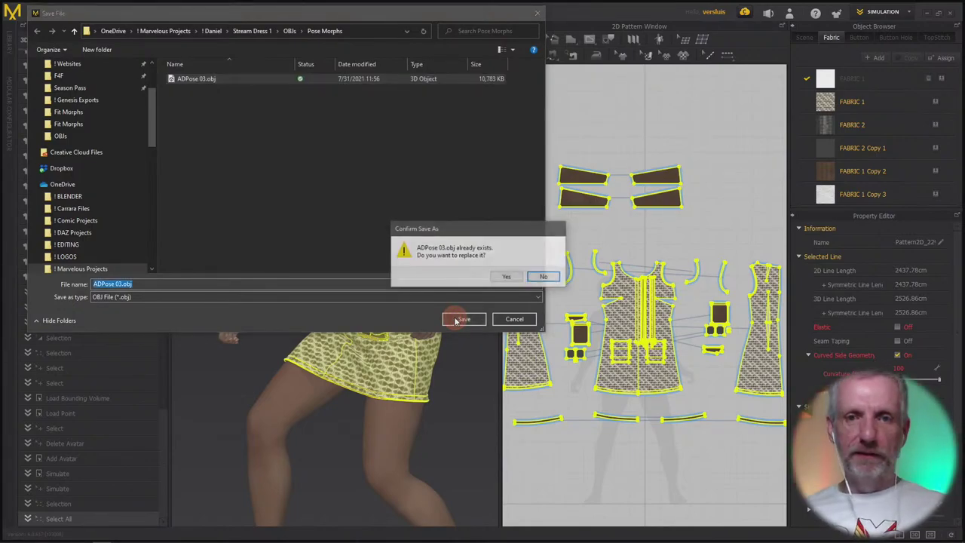
pyautogui.click(502, 278)
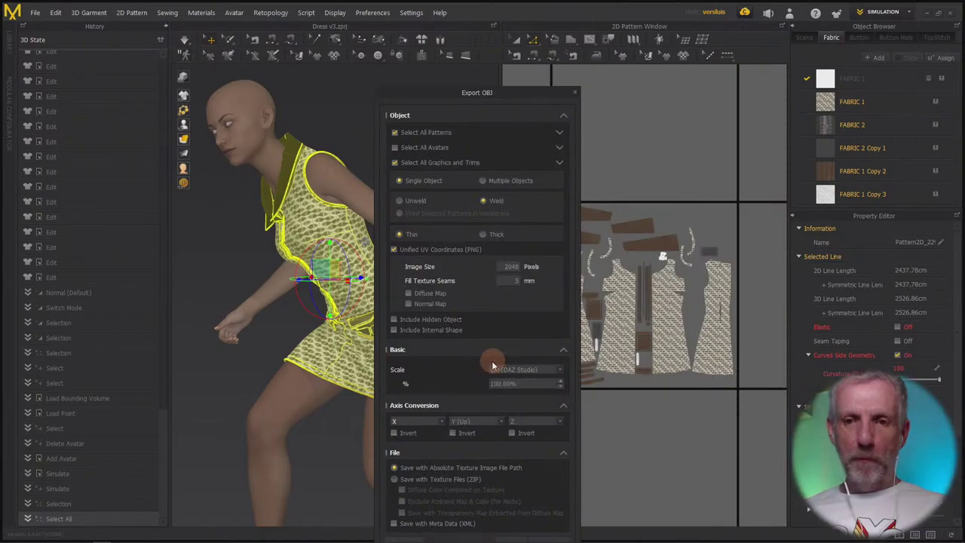
pyautogui.moveTo(504, 91); pyautogui.dragTo(474, 45)
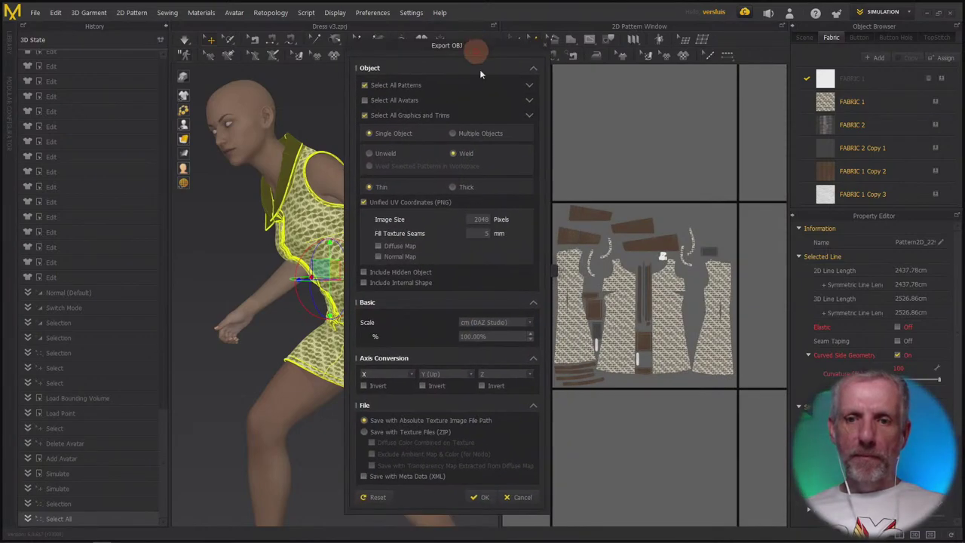
pyautogui.click(473, 499)
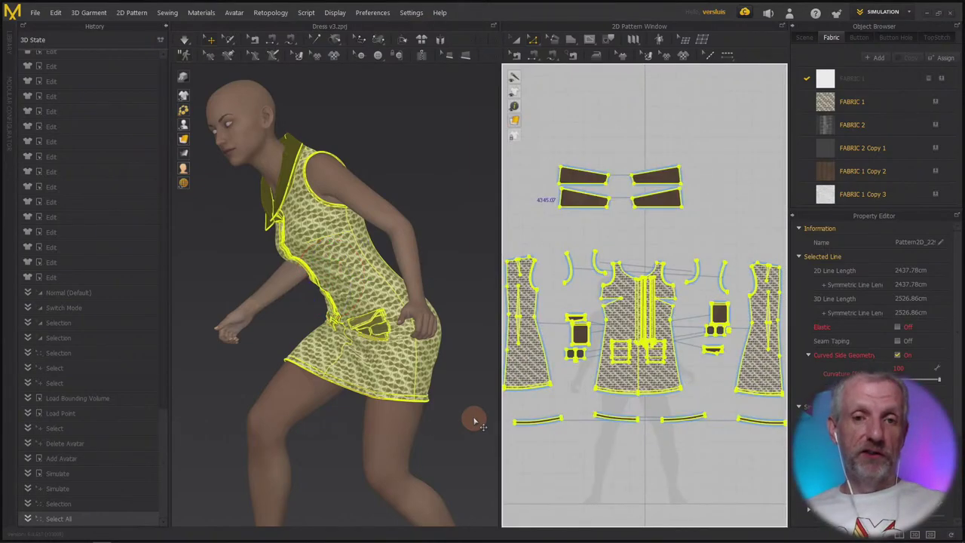
# - Switch to DAZ Studio, make the hidden Dress Main figure visible and select it
pyautogui.hotkey('alt', 'Tab')
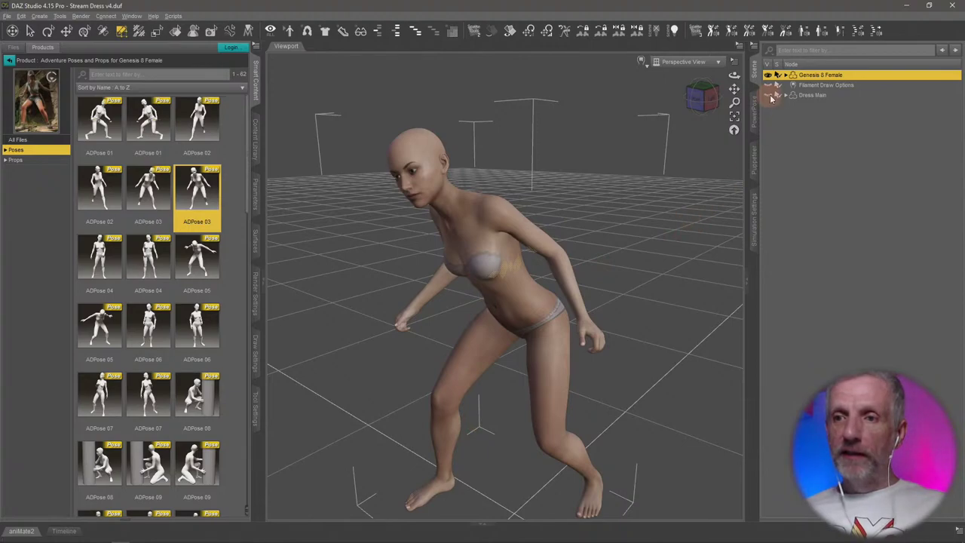
pyautogui.click(769, 95)
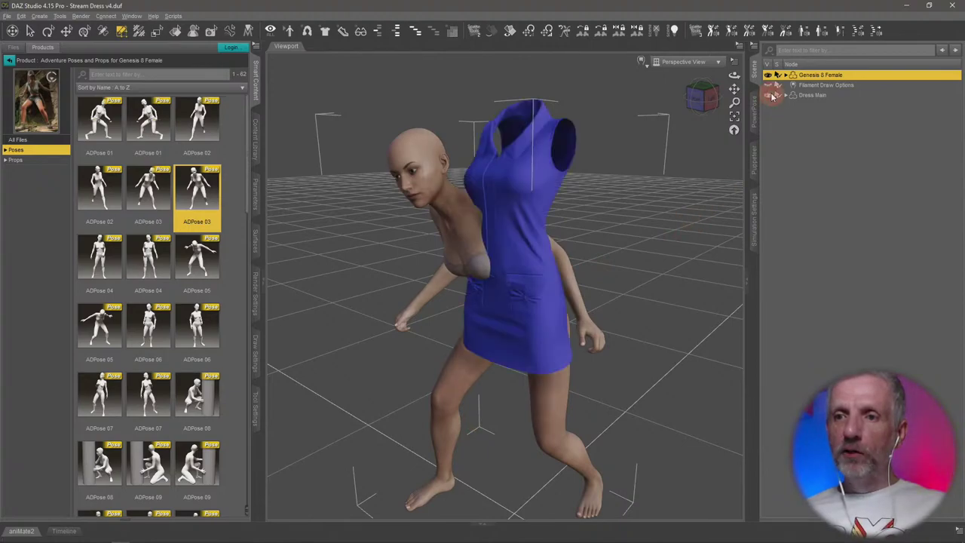
pyautogui.click(812, 95)
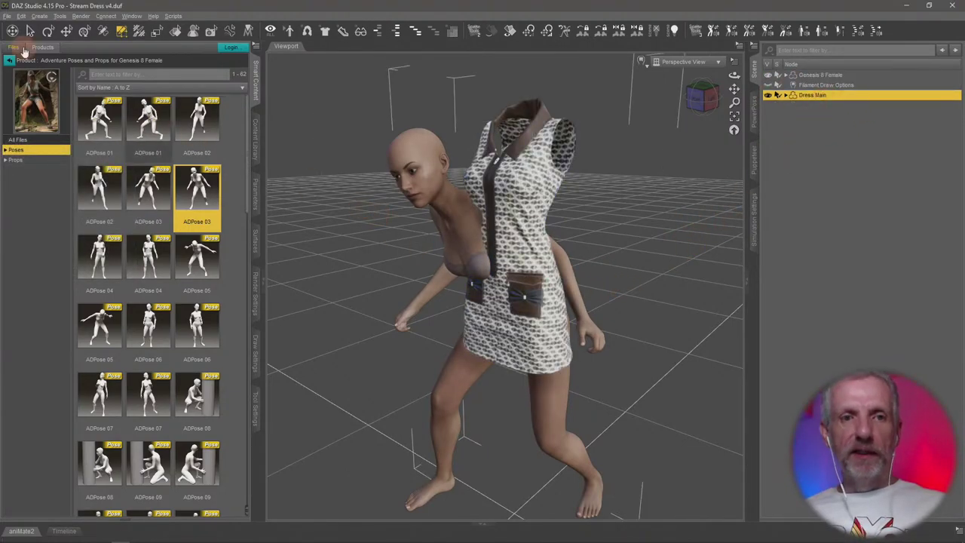
# - Open Morph Loader Pro for the dress and choose ADPose 03.obj from the Pose Morphs folder as the morph file
pyautogui.click(23, 17)
pyautogui.moveTo(72, 93)
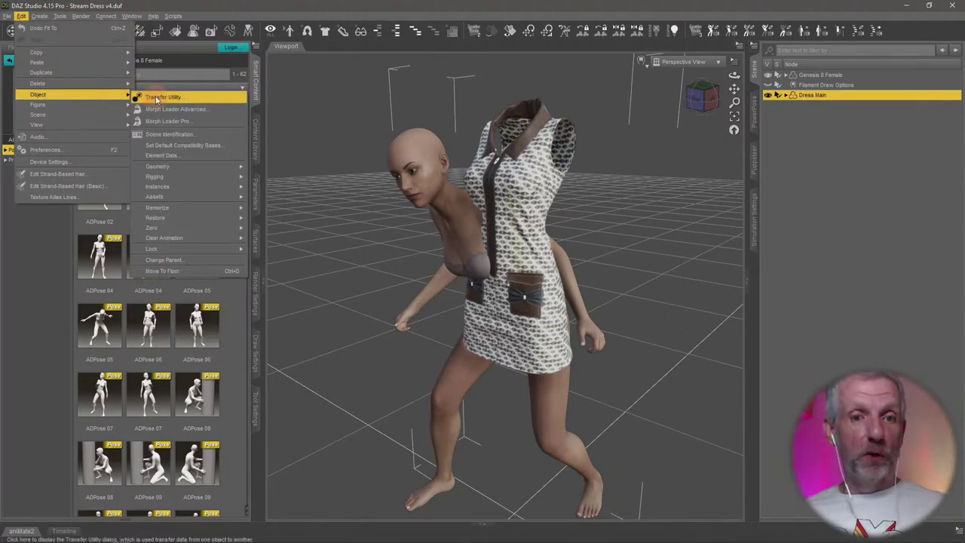
pyautogui.click(198, 119)
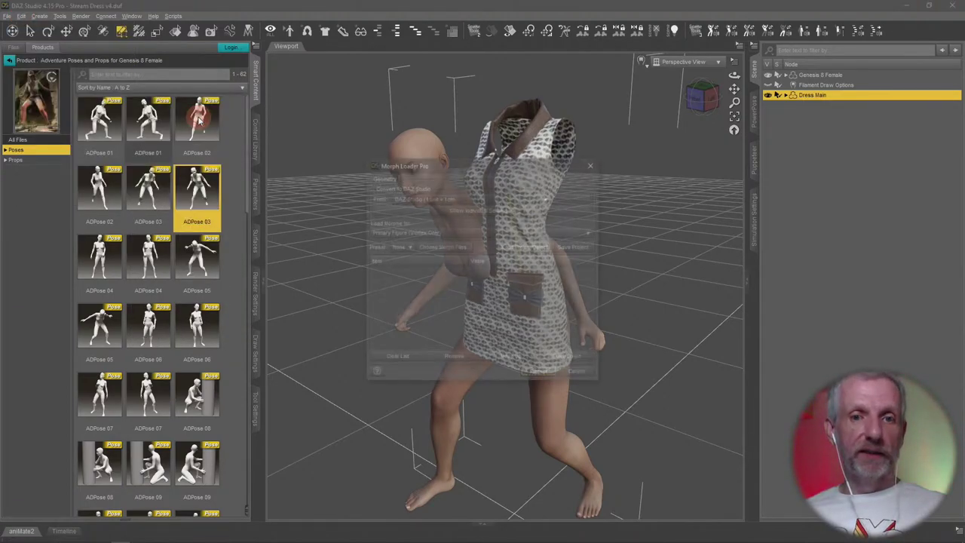
pyautogui.click(445, 247)
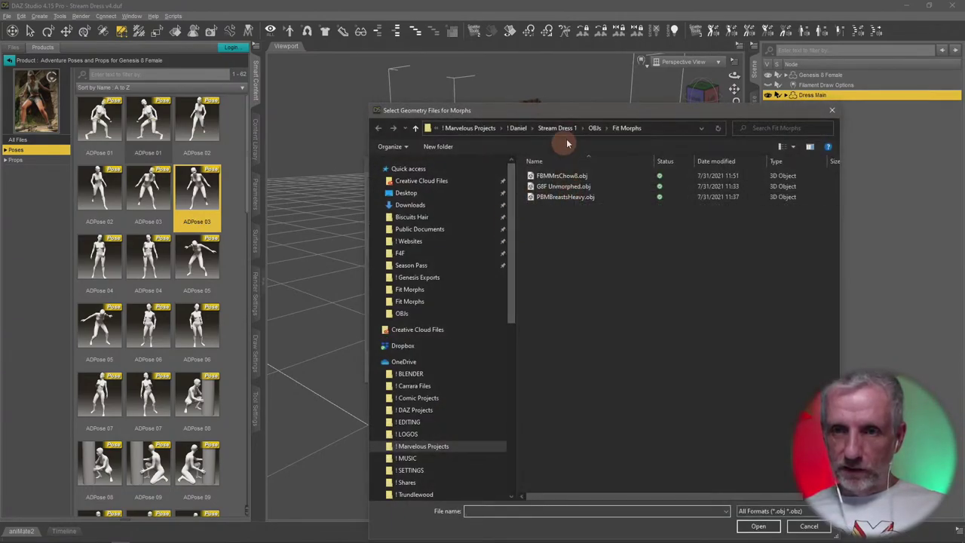
pyautogui.click(594, 126)
pyautogui.doubleClick(550, 184)
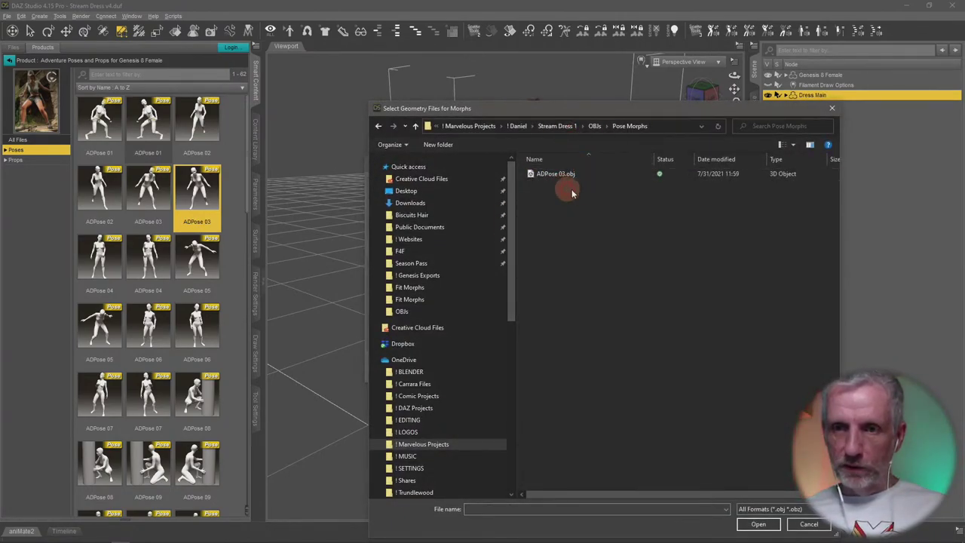
pyautogui.click(573, 175)
pyautogui.click(759, 524)
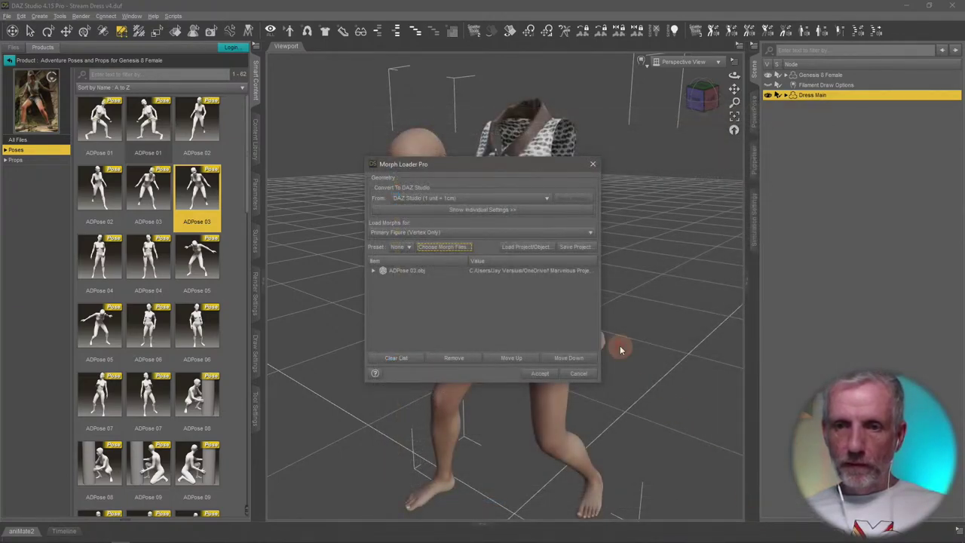
# - Set Overwrite Existing to Deltas Only for the ADPose 03 morph and load it onto the dress
pyautogui.moveTo(505, 162); pyautogui.dragTo(451, 77)
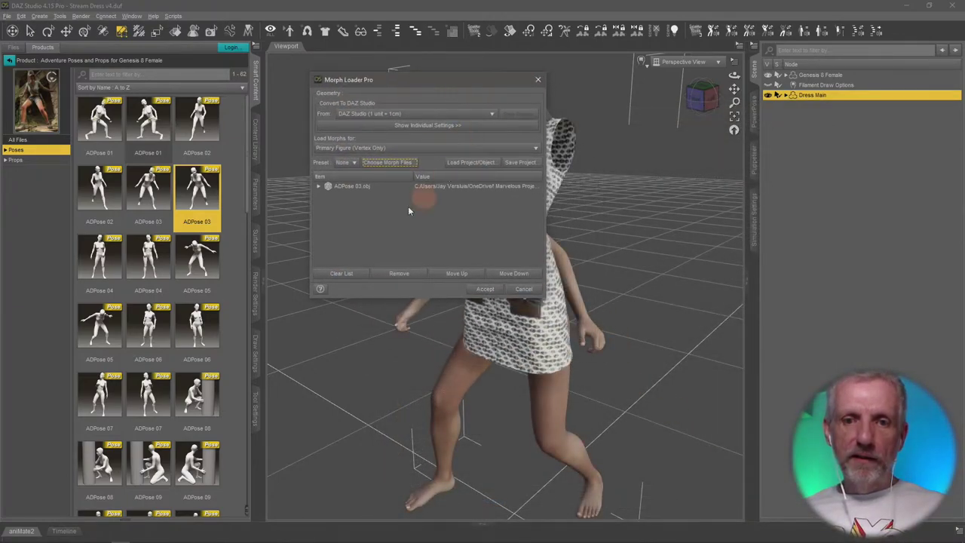
pyautogui.click(319, 186)
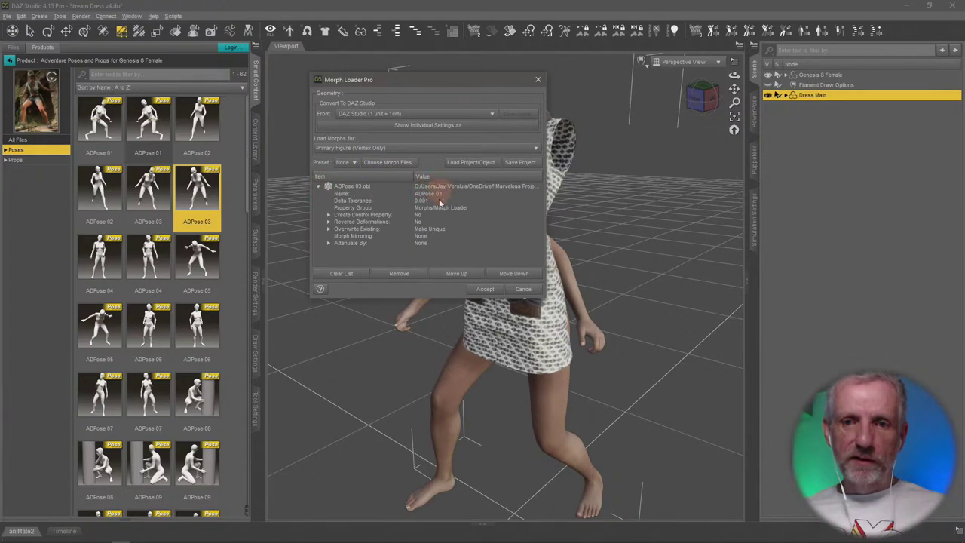
pyautogui.click(427, 229)
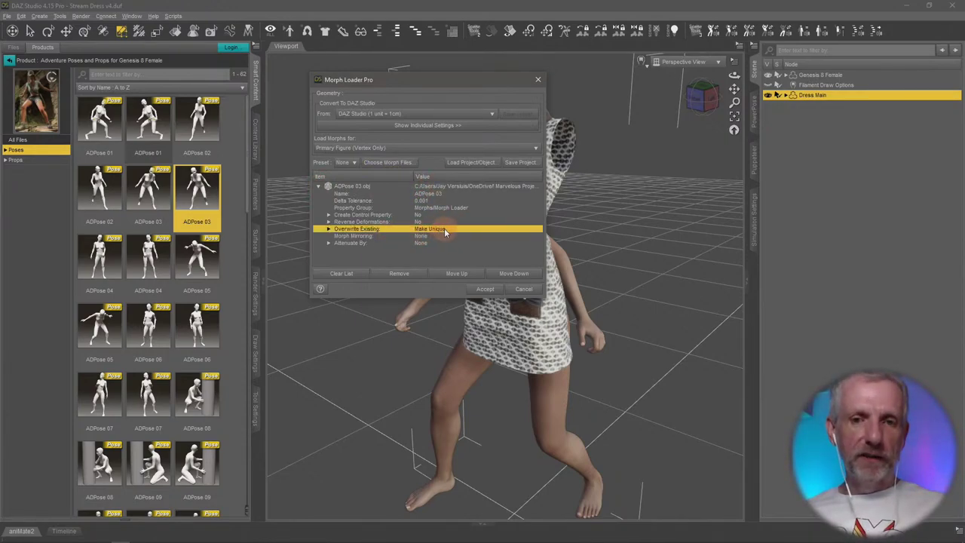
pyautogui.click(443, 230)
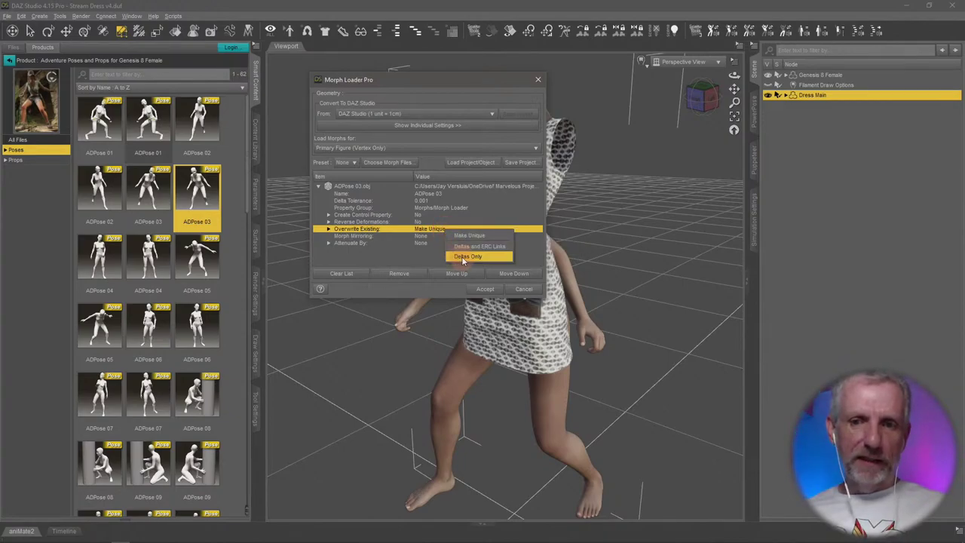
pyautogui.click(467, 256)
pyautogui.click(429, 230)
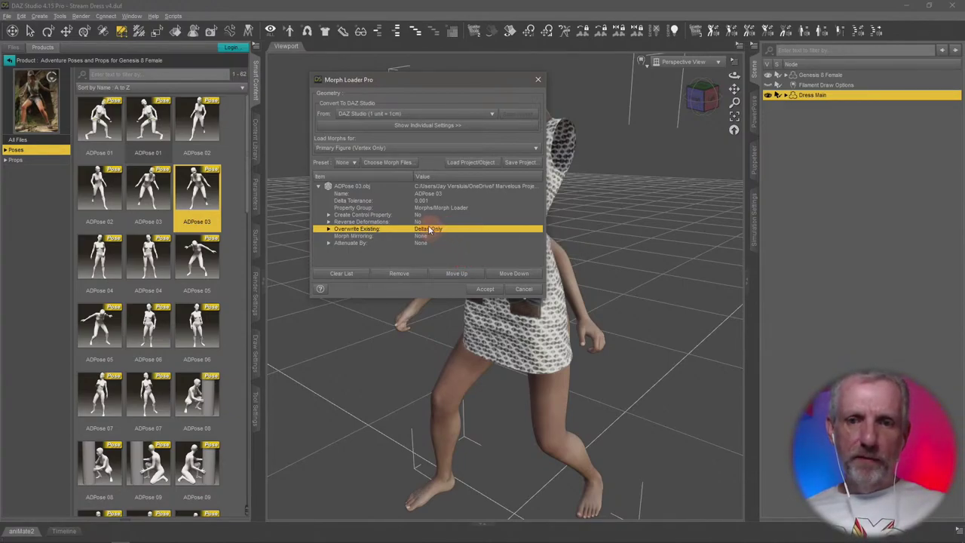
pyautogui.click(424, 221)
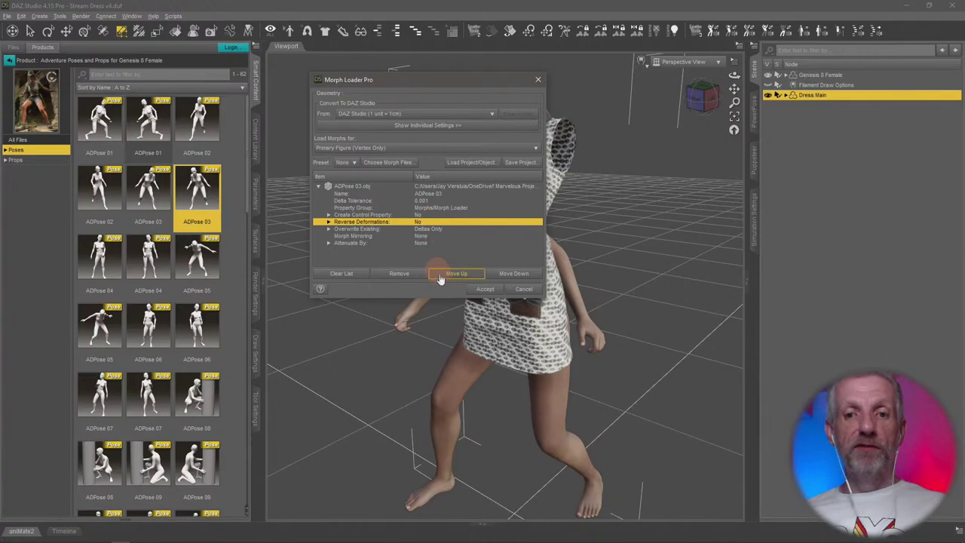
pyautogui.click(482, 290)
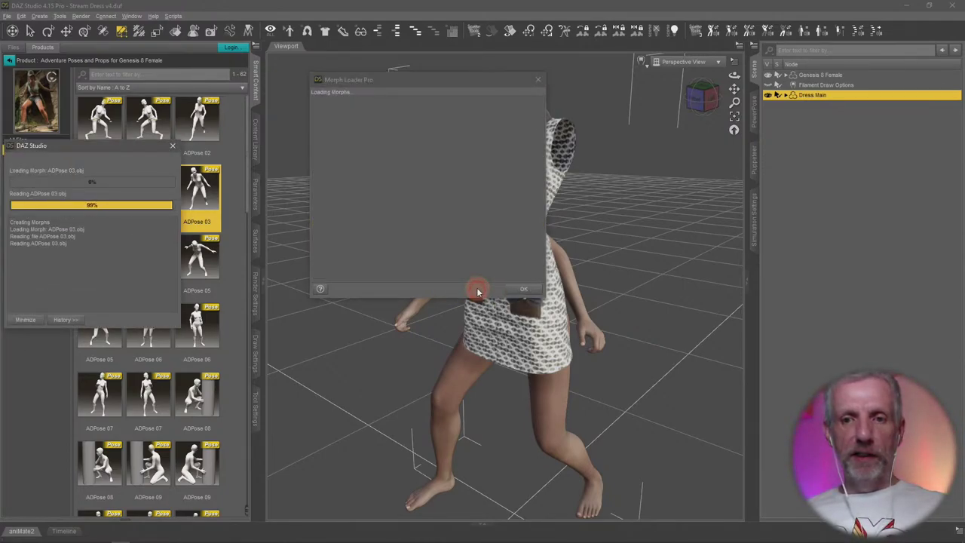
pyautogui.click(523, 289)
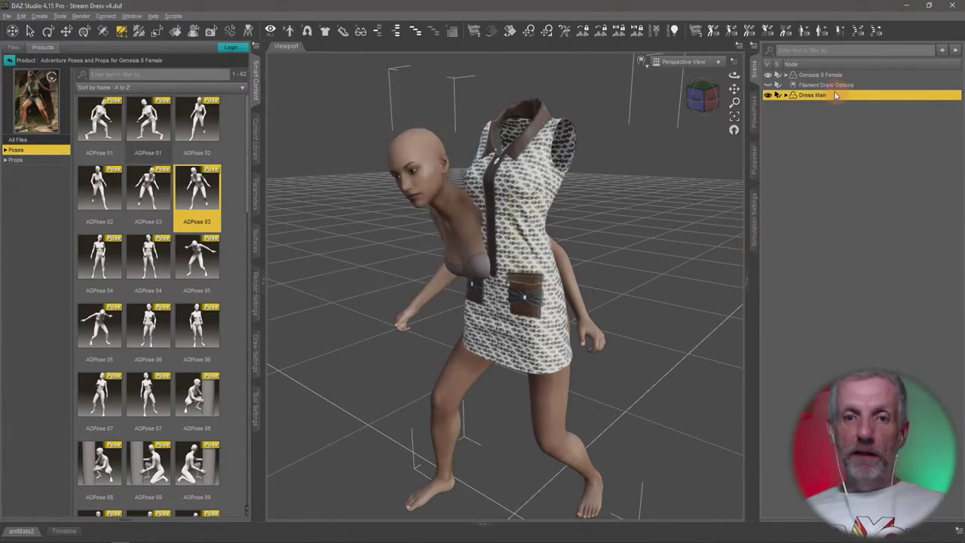
# - Find the Morphs parameters of Dress Main and dial the ADPose 03 morph to about 82%
pyautogui.click(256, 195)
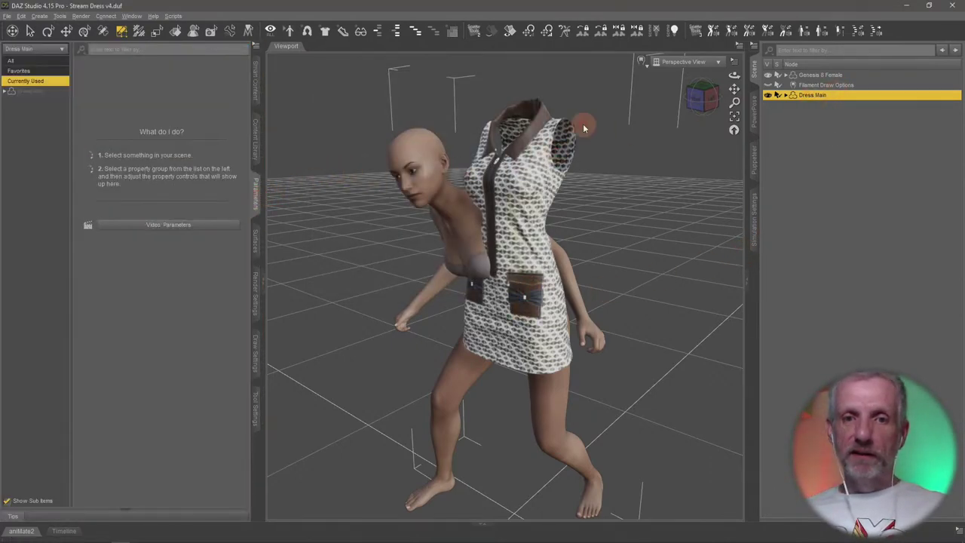
pyautogui.click(39, 93)
pyautogui.click(4, 91)
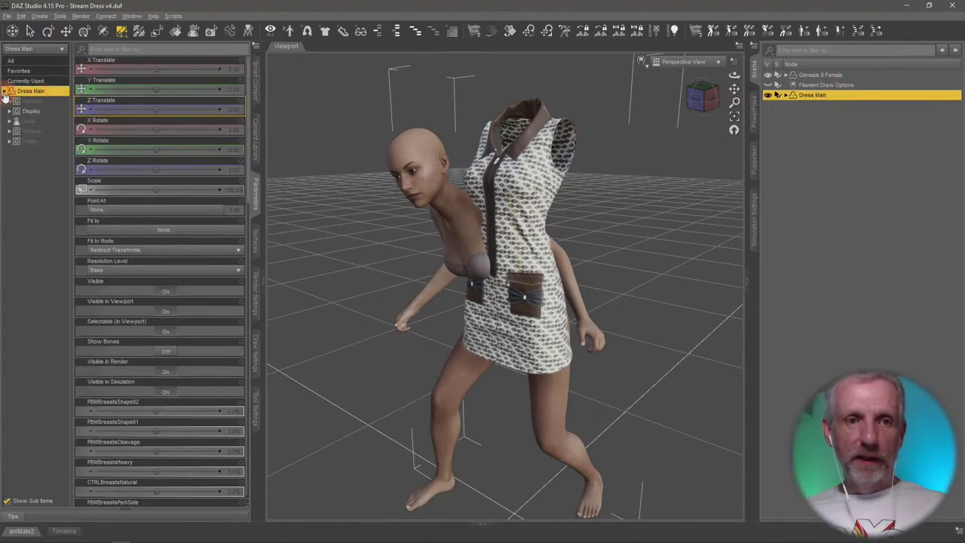
pyautogui.click(45, 132)
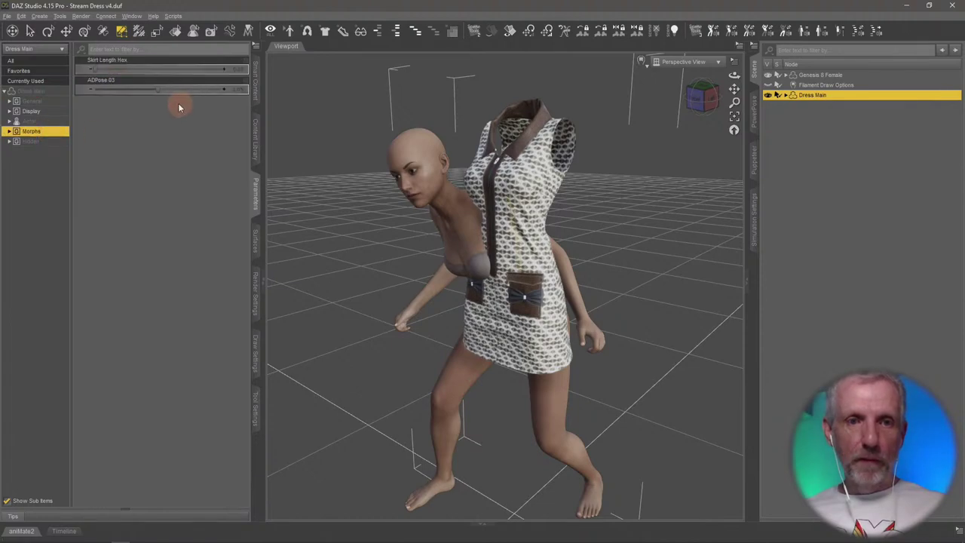
pyautogui.moveTo(155, 92); pyautogui.dragTo(227, 92)
# - Change the minimum limit in the ADPose 03 morph's parameter settings to exclude negative values
pyautogui.click(245, 82)
pyautogui.click(260, 85)
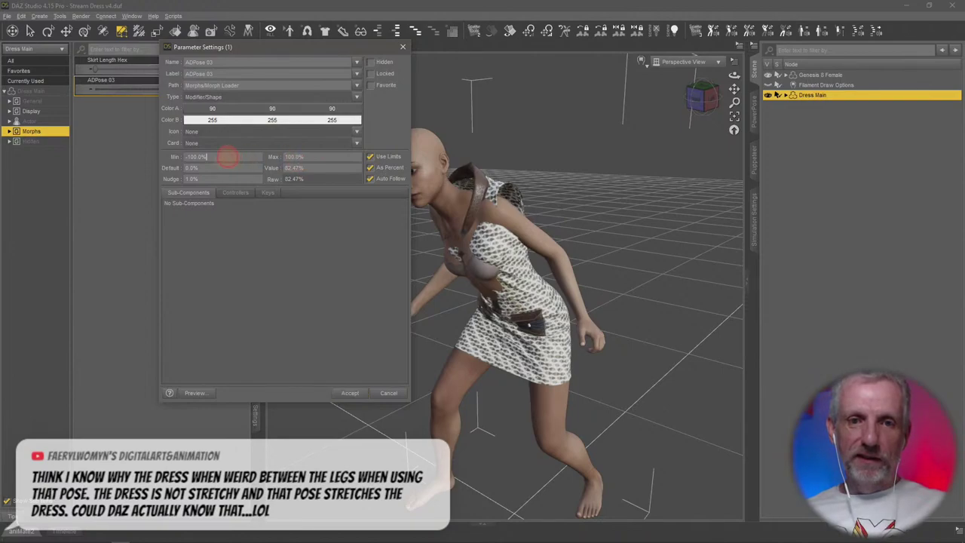
pyautogui.moveTo(227, 156); pyautogui.dragTo(153, 167)
pyautogui.press('Return')
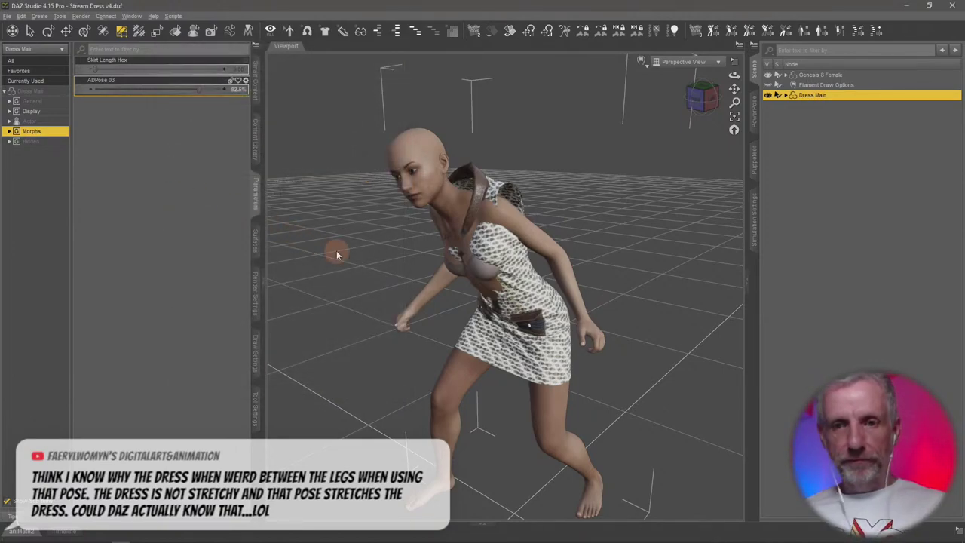
# - Set the ADPose 03 morph to 100% and inspect the dress on the posed figure from several angles
pyautogui.scroll(3, 394, 261)
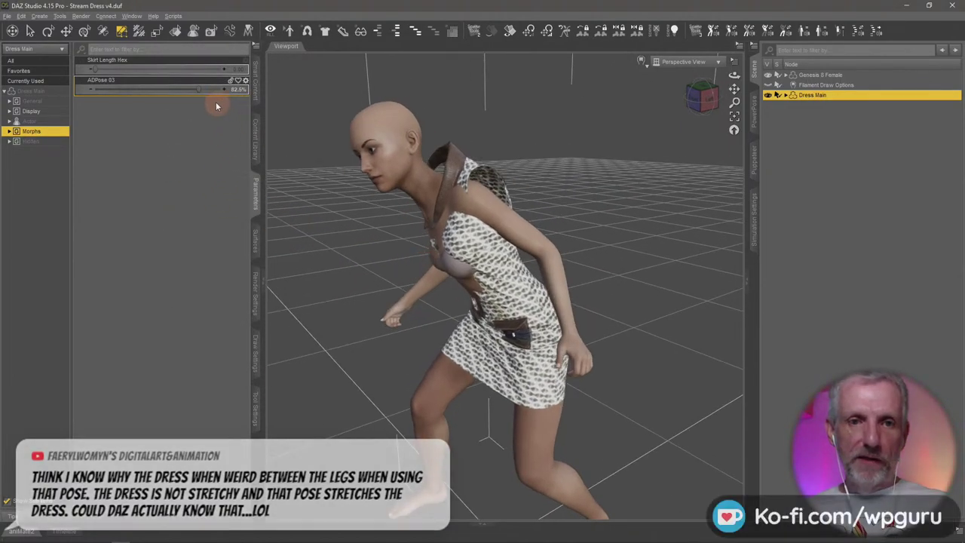
pyautogui.moveTo(204, 88); pyautogui.dragTo(240, 90)
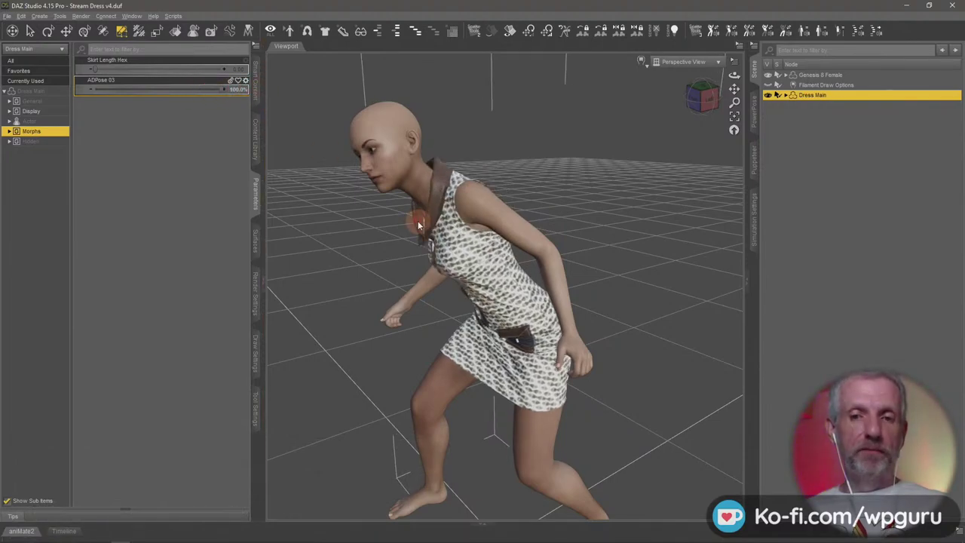
pyautogui.scroll(5, 419, 224)
pyautogui.keyDown('alt'); pyautogui.moveTo(419, 224); pyautogui.dragTo(631, 166); pyautogui.keyUp('alt')
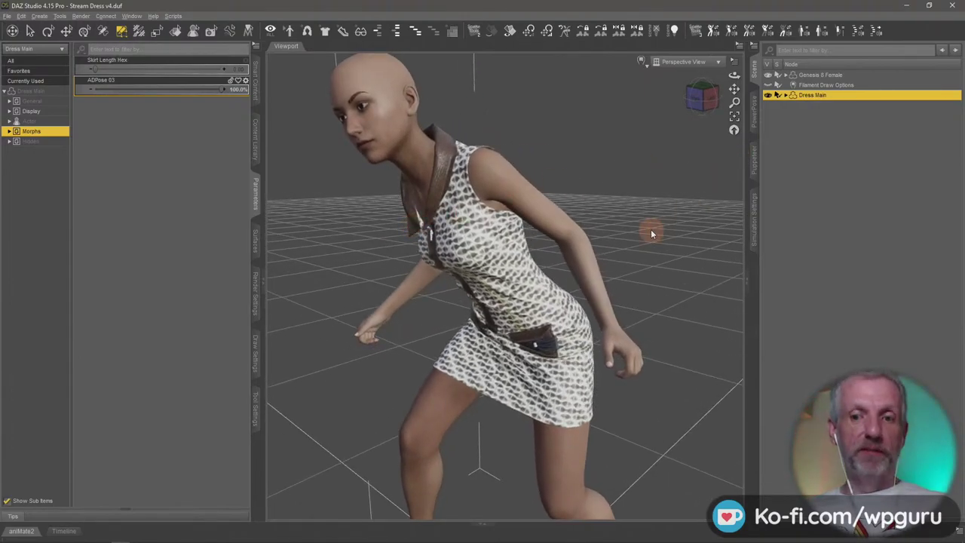
pyautogui.moveTo(652, 234)
pyautogui.keyDown('alt'); pyautogui.mouseDown()
pyautogui.moveTo(642, 226)
pyautogui.moveTo(657, 226)
pyautogui.moveTo(640, 224)
pyautogui.moveTo(651, 221)
pyautogui.moveTo(652, 237)
pyautogui.mouseUp(); pyautogui.keyUp('alt')
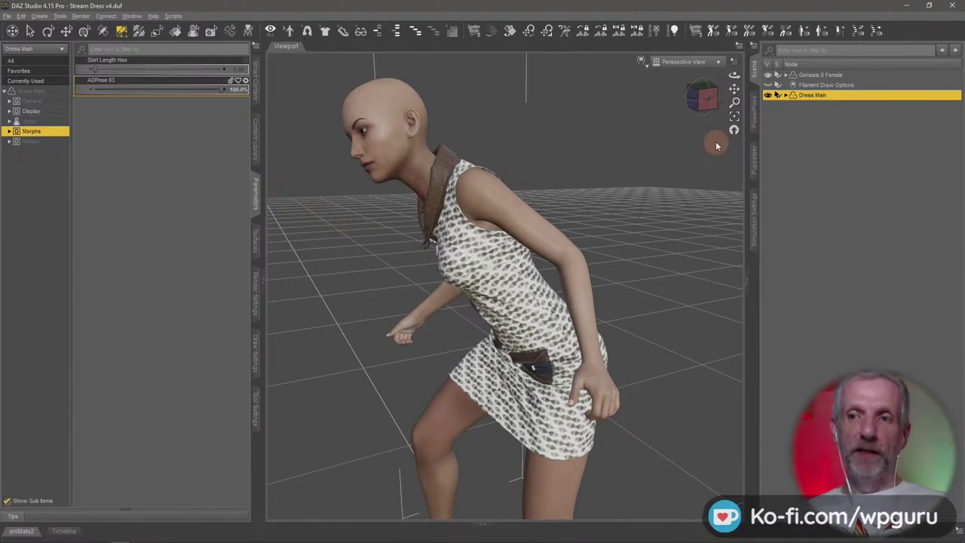
# - Try fitting Dress Main to Genesis 8 Female while the ADPose 03 morph is applied, and inspect the dress
pyautogui.rightClick(851, 96)
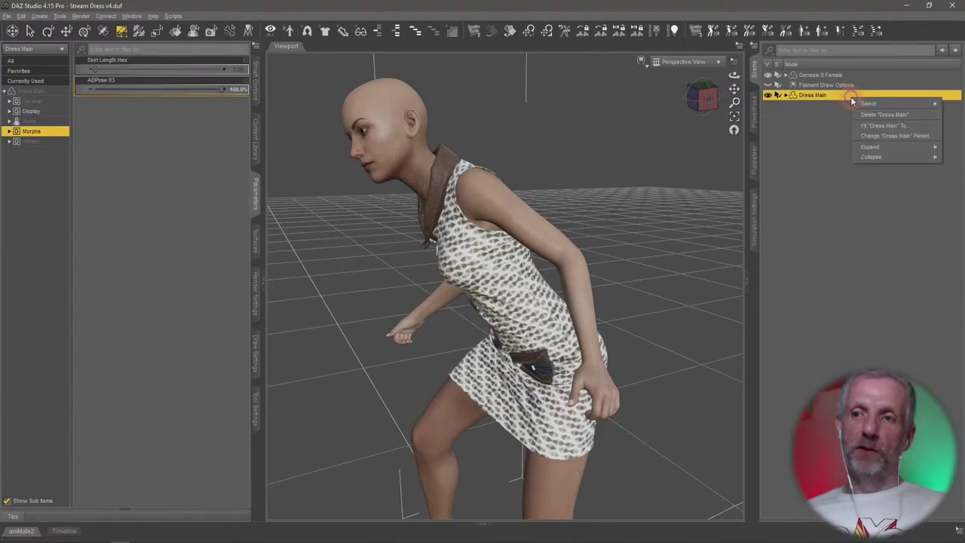
pyautogui.click(890, 128)
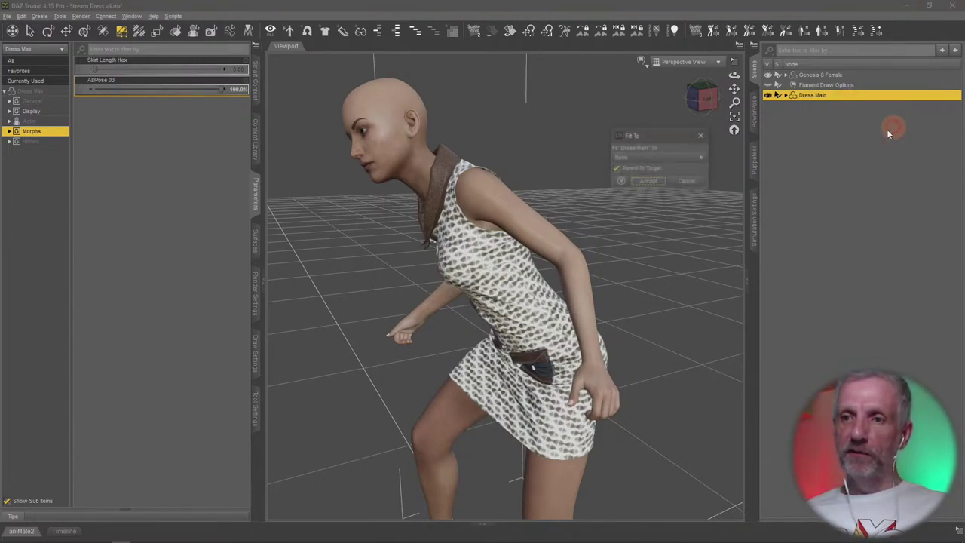
pyautogui.moveTo(655, 135); pyautogui.dragTo(598, 105)
pyautogui.click(638, 128)
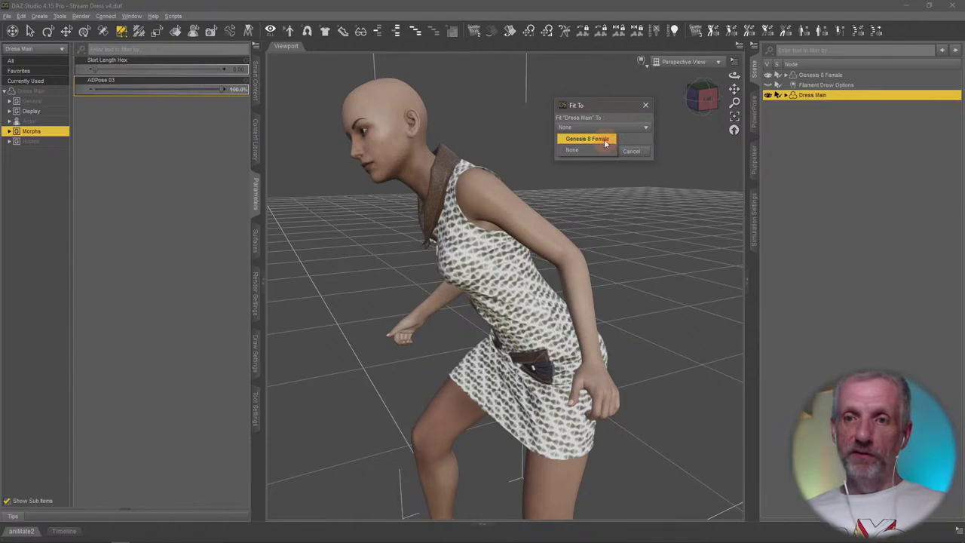
pyautogui.click(604, 138)
pyautogui.click(592, 150)
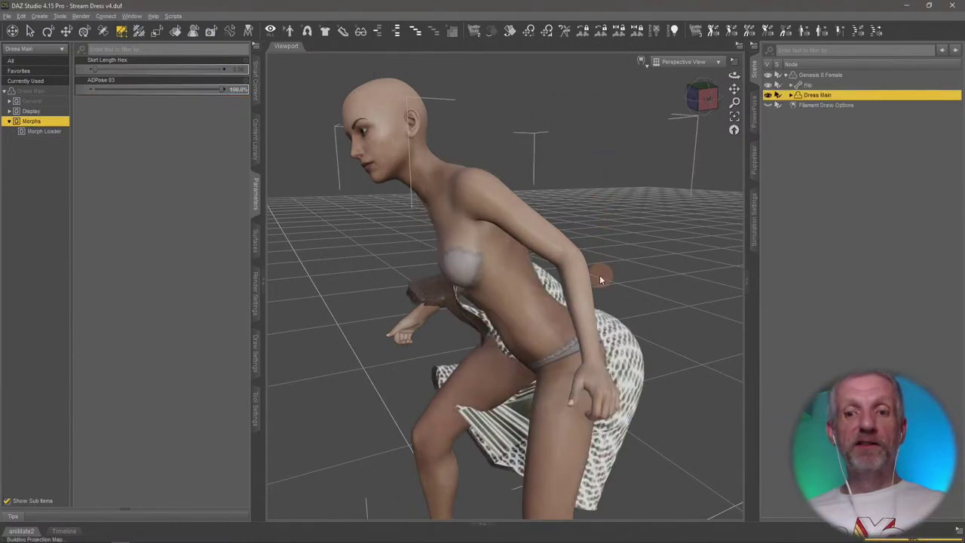
pyautogui.moveTo(599, 276)
pyautogui.keyDown('alt'); pyautogui.mouseDown()
pyautogui.moveTo(653, 280)
pyautogui.moveTo(602, 269)
pyautogui.mouseUp(); pyautogui.keyUp('alt')
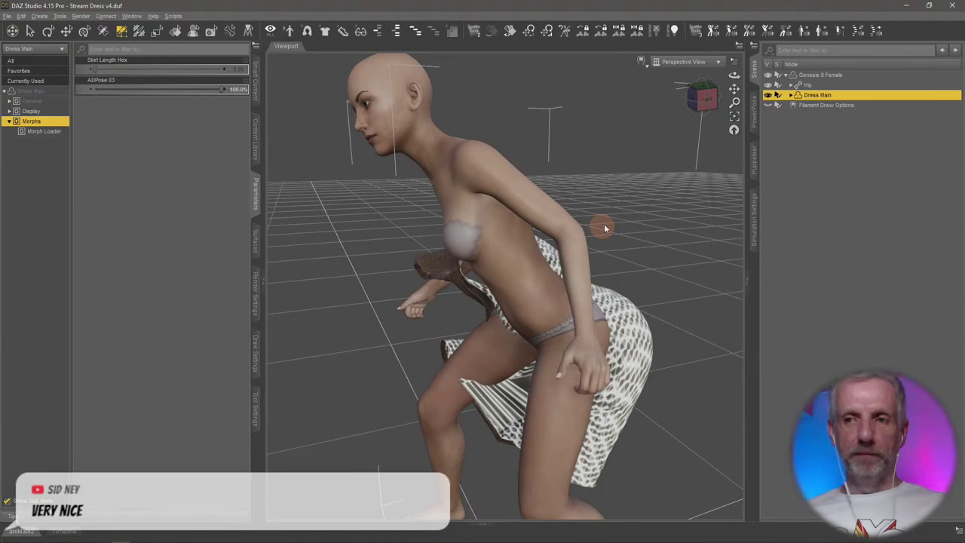
# - Set the Fit To target of Dress Main back to None and view the dress on the posed figure
pyautogui.rightClick(833, 97)
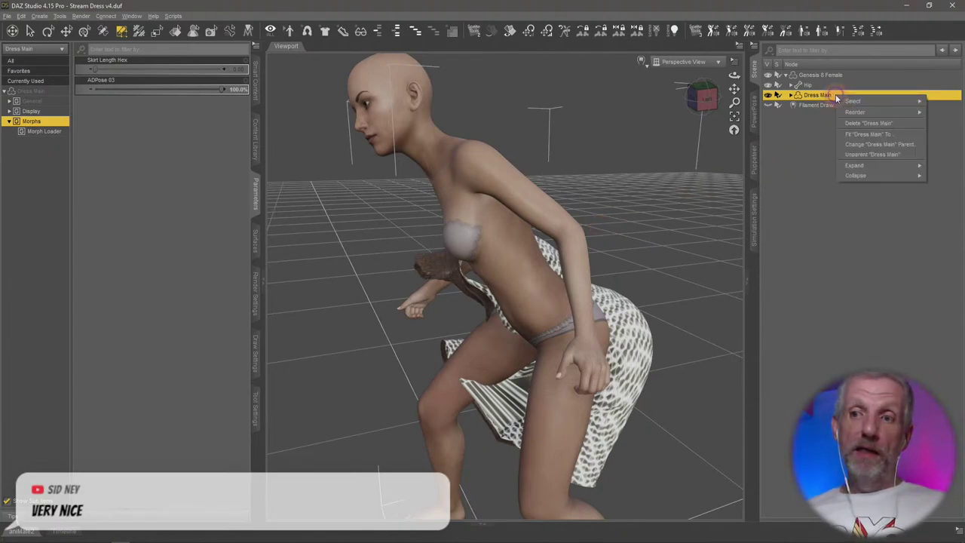
pyautogui.click(875, 137)
pyautogui.click(611, 127)
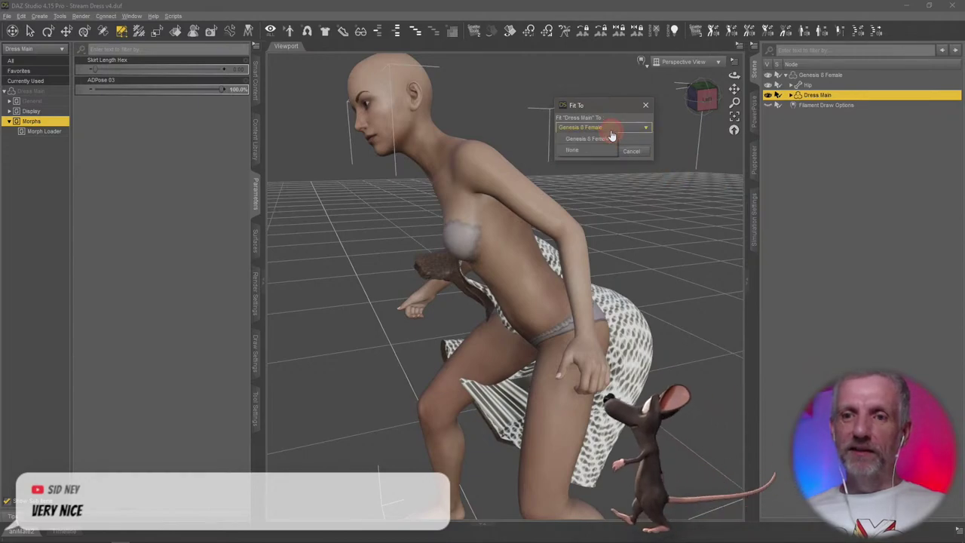
pyautogui.click(592, 139)
pyautogui.click(599, 151)
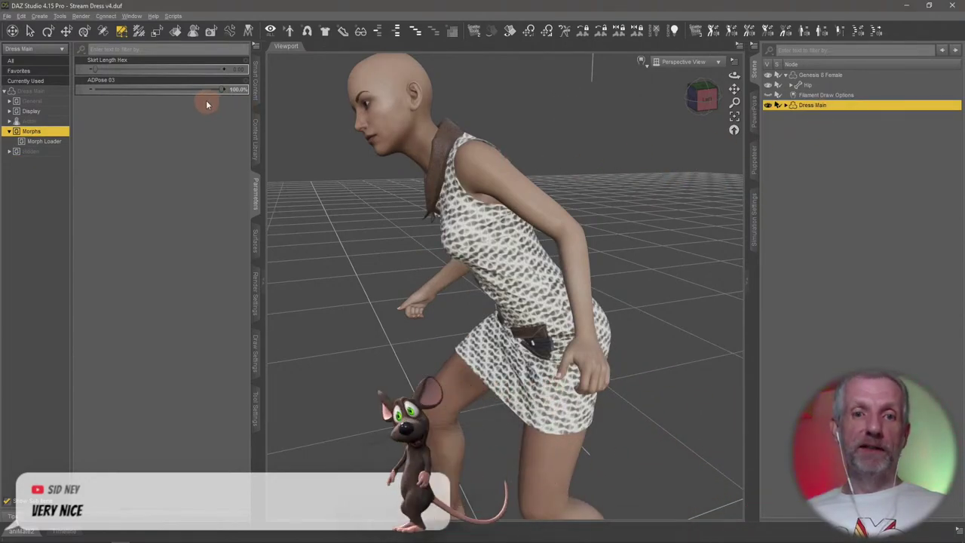
pyautogui.keyDown('alt'); pyautogui.moveTo(392, 283); pyautogui.dragTo(392, 288); pyautogui.keyUp('alt')
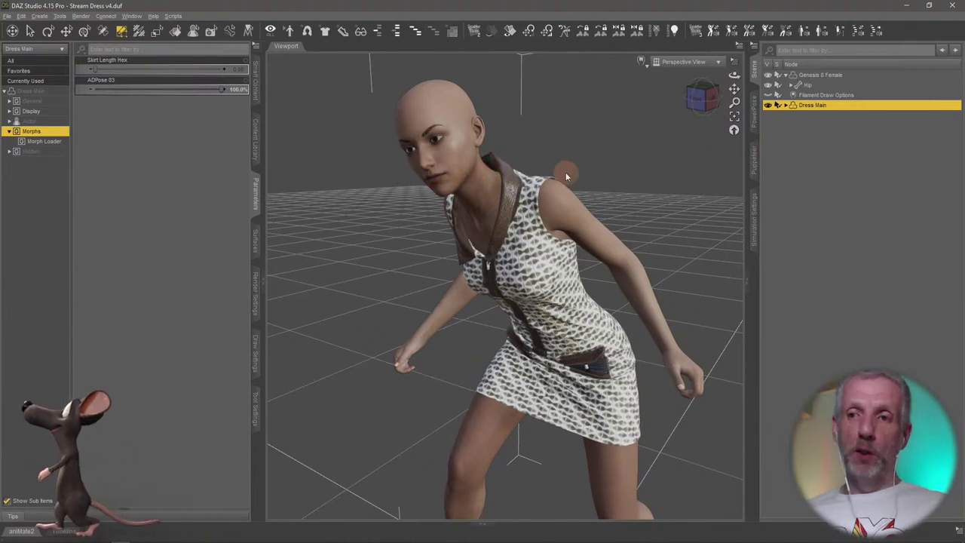
# - Apply the ADPose 05 pose to Genesis 8 Female and view the posed figure from the side
pyautogui.click(256, 75)
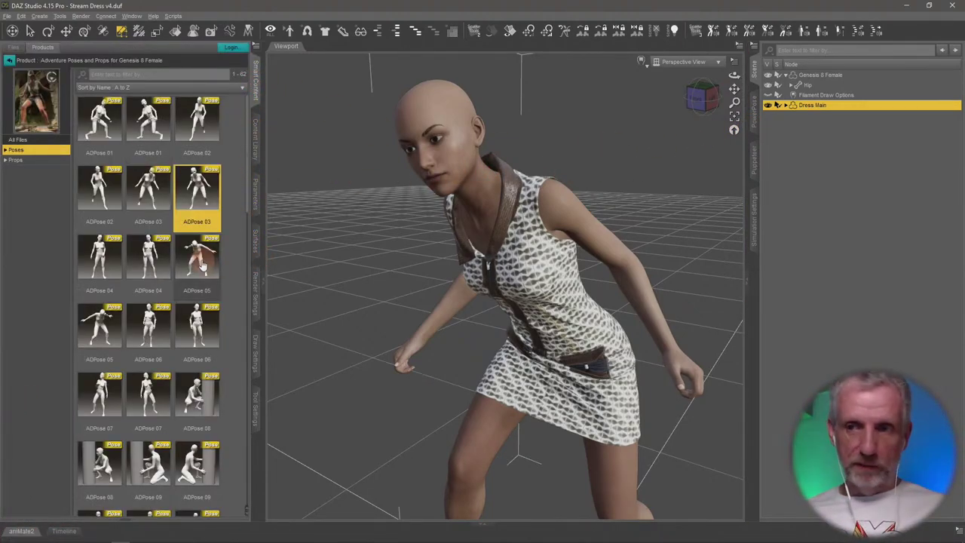
pyautogui.click(828, 76)
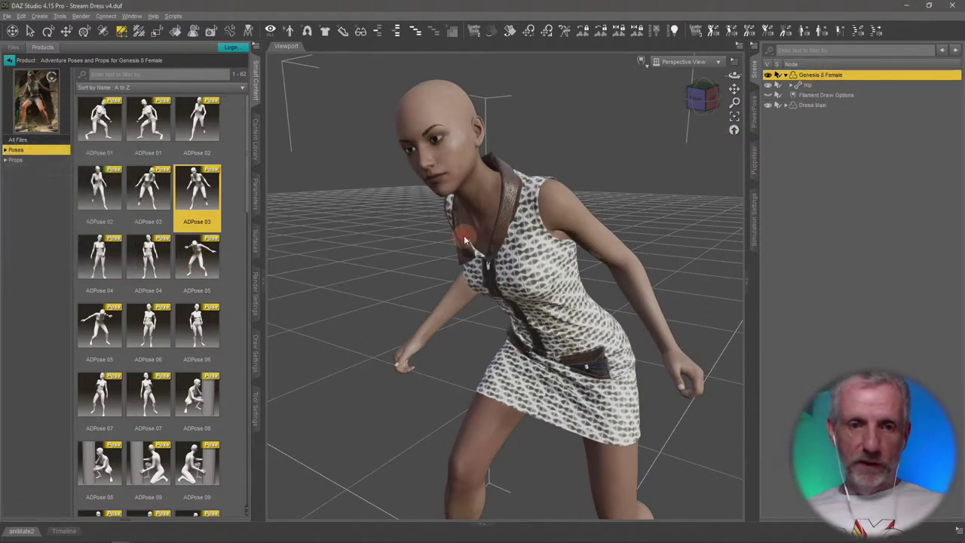
pyautogui.doubleClick(198, 264)
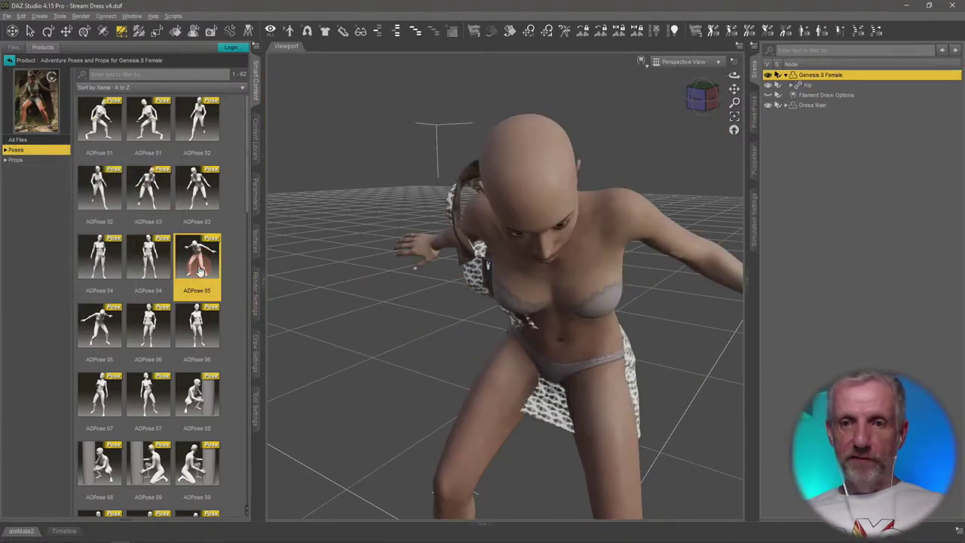
pyautogui.keyDown('alt'); pyautogui.moveTo(492, 267); pyautogui.dragTo(392, 271); pyautogui.keyUp('alt')
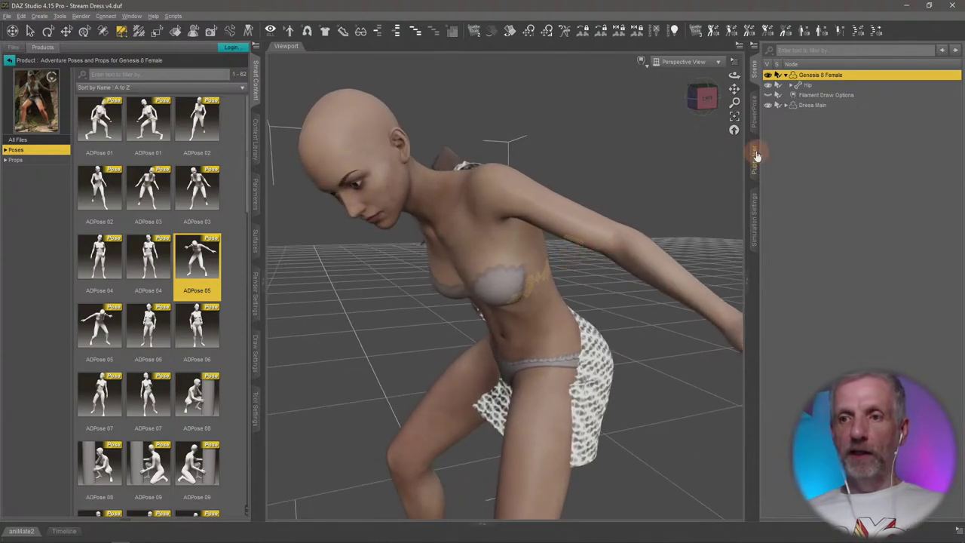
# - Reset the ADPose 03 morph on Dress Main to zero and view the unmorphed dress
pyautogui.click(831, 105)
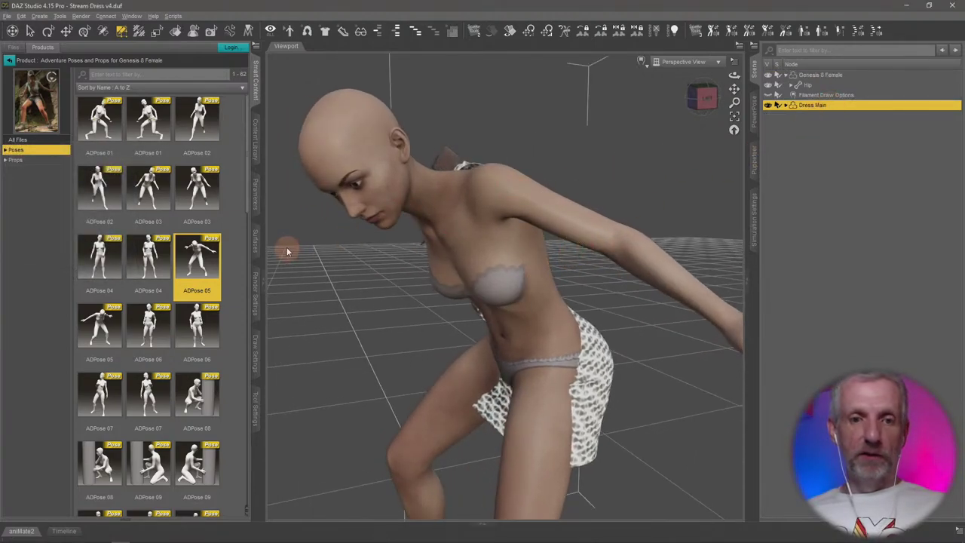
pyautogui.click(256, 204)
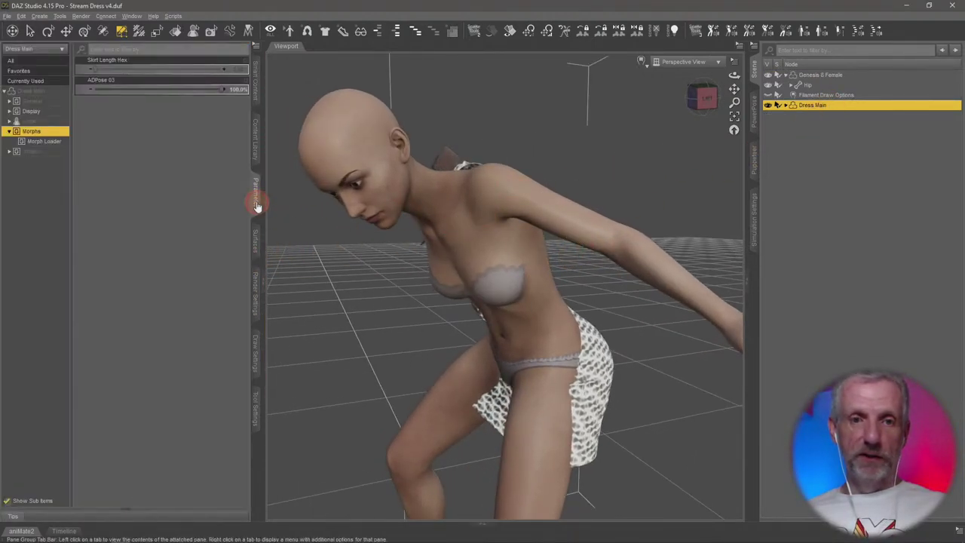
pyautogui.moveTo(221, 89); pyautogui.dragTo(103, 96)
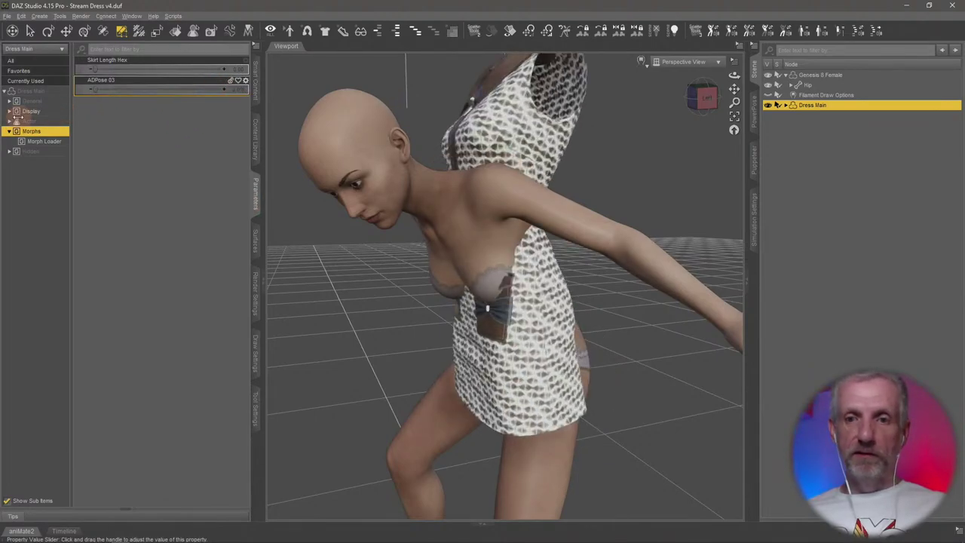
pyautogui.keyDown('alt'); pyautogui.moveTo(403, 291); pyautogui.dragTo(696, 180); pyautogui.keyUp('alt')
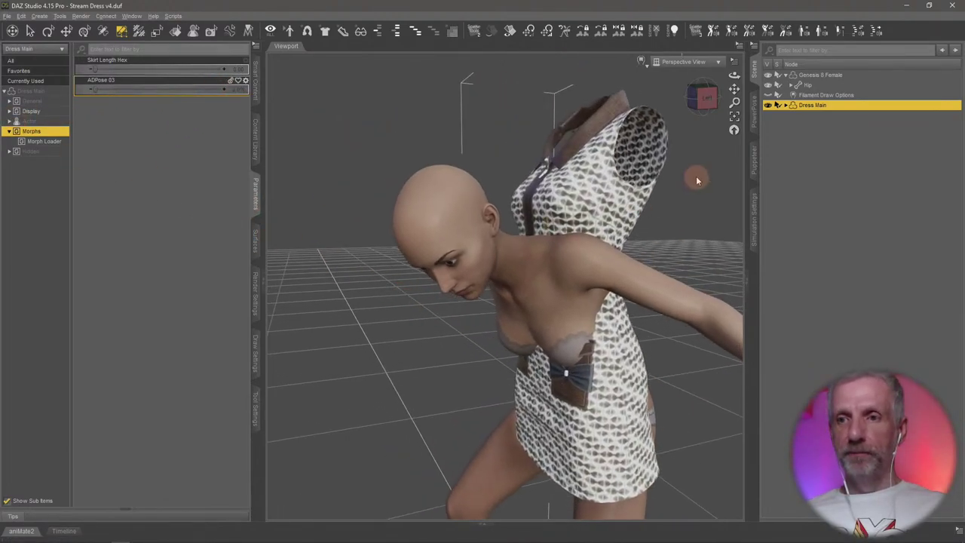
# - Hide Dress Main and export the posed Genesis 8 Female as ADPose 05.obj in the Pose Morphs folder
pyautogui.click(768, 105)
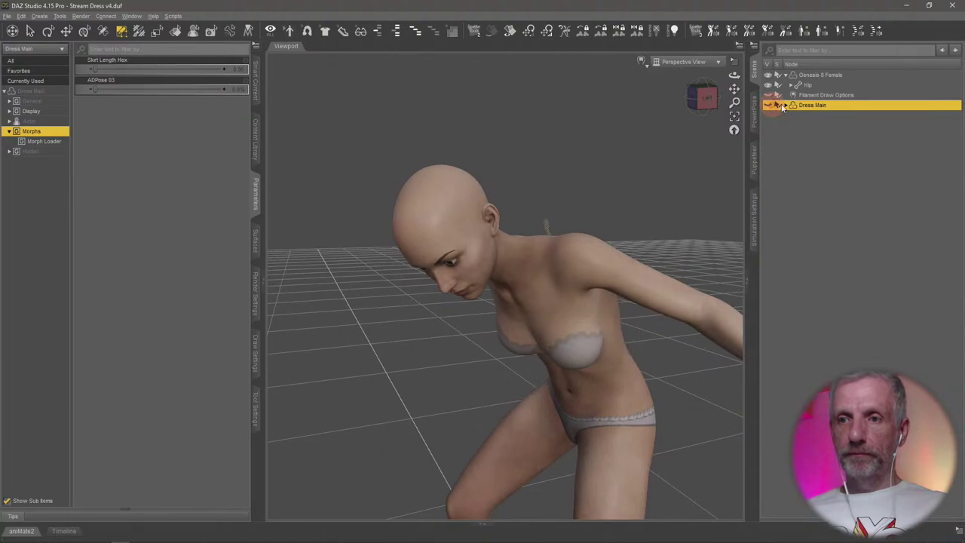
pyautogui.click(819, 76)
pyautogui.click(6, 17)
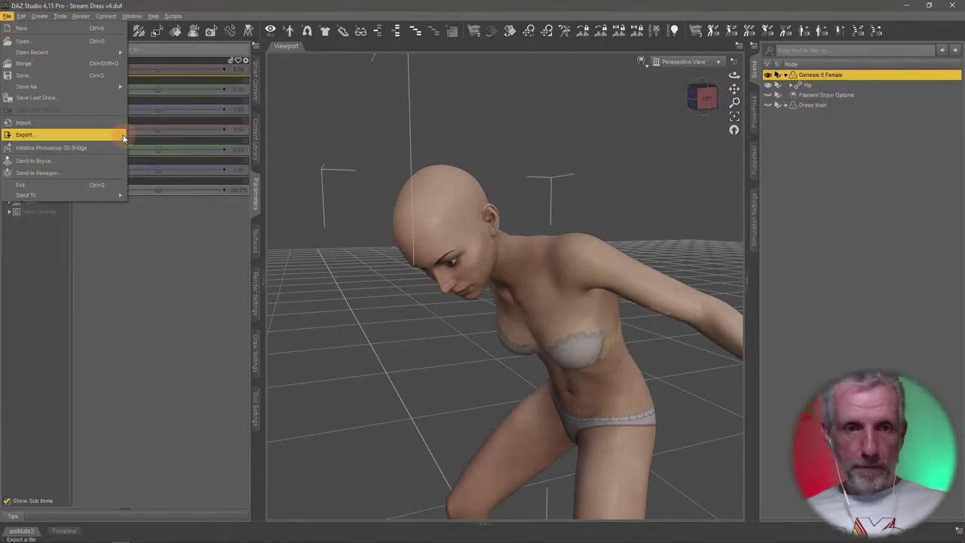
pyautogui.click(30, 135)
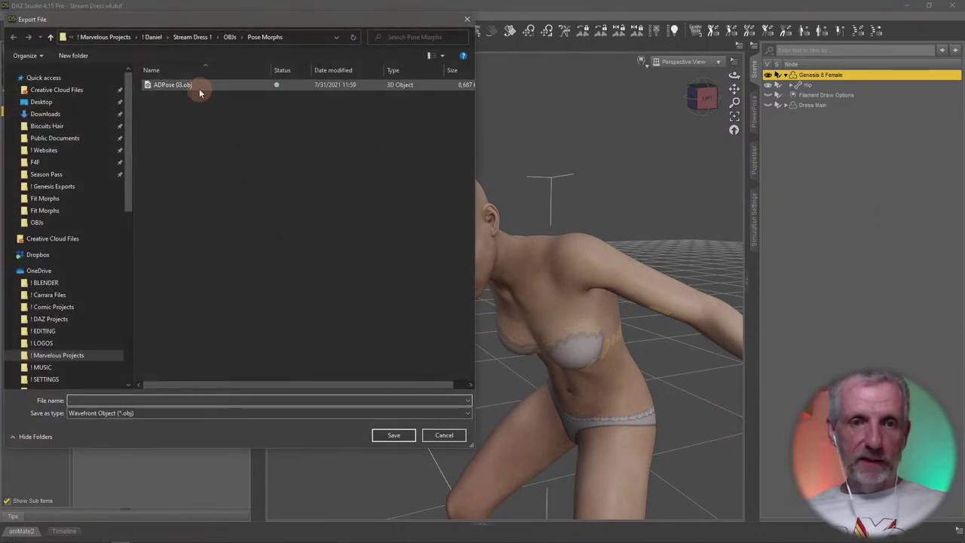
pyautogui.click(199, 88)
pyautogui.click(219, 400)
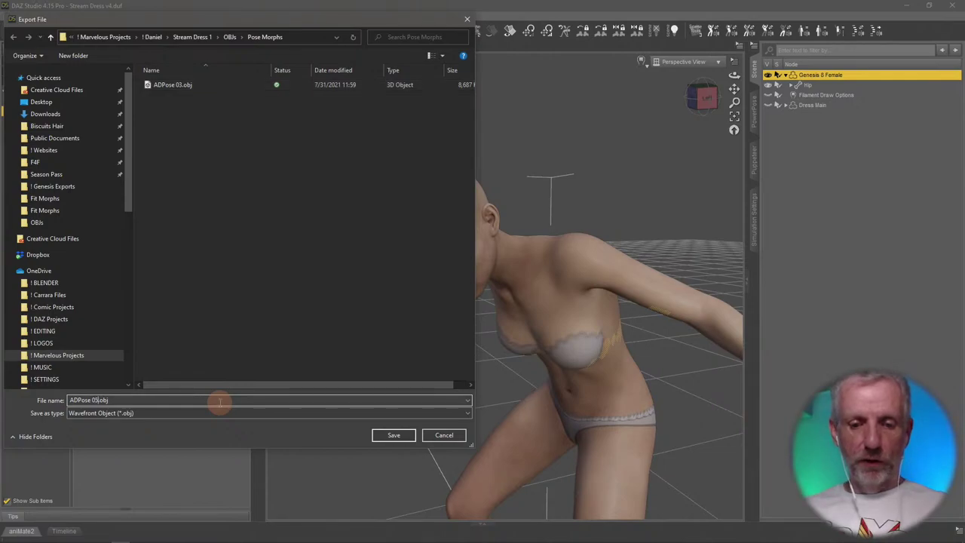
pyautogui.press('Return')
pyautogui.click(194, 260)
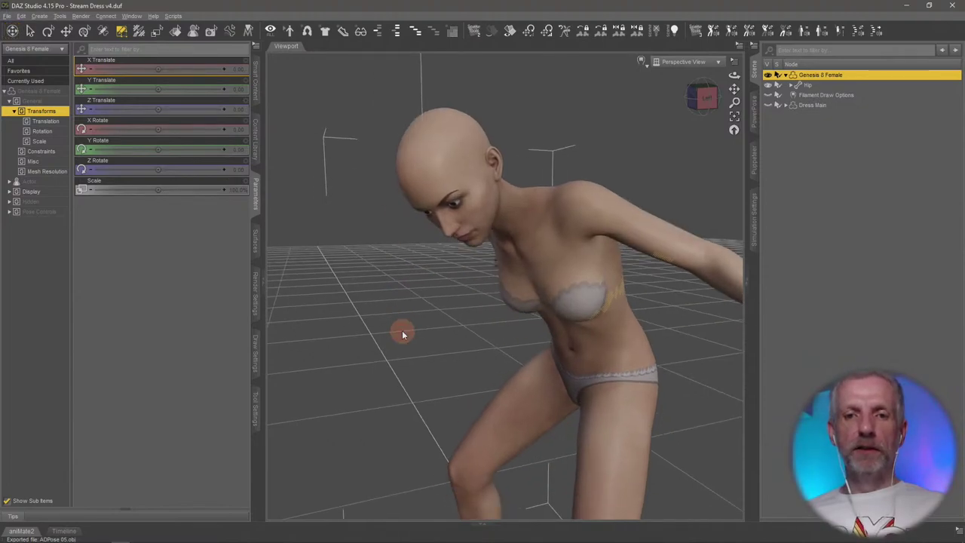
# - Switch to Marvelous Designer, roll the project back to the Delete Avatar history state, and add G8F A-Pose.obj as an avatar at DAZ Studio scale
pyautogui.hotkey('alt', 'Tab')
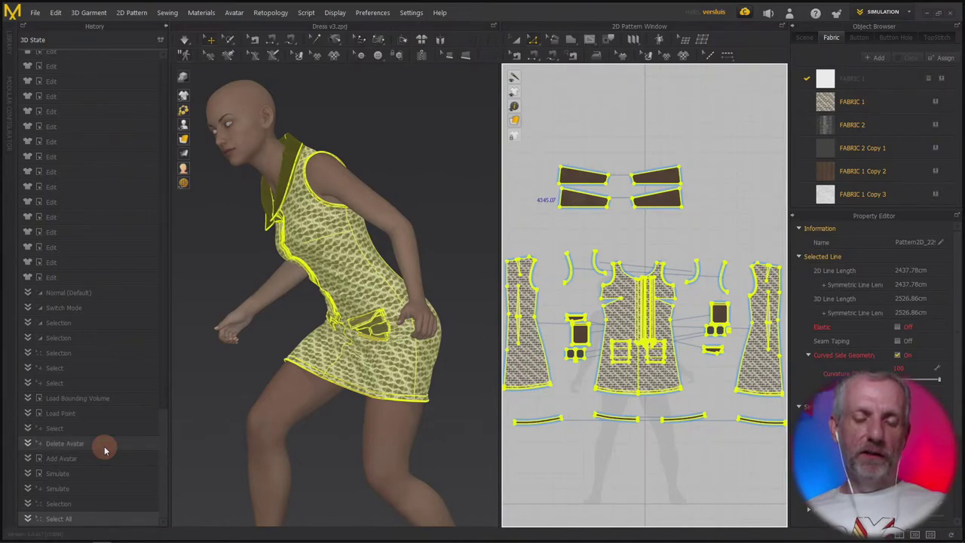
pyautogui.click(105, 447)
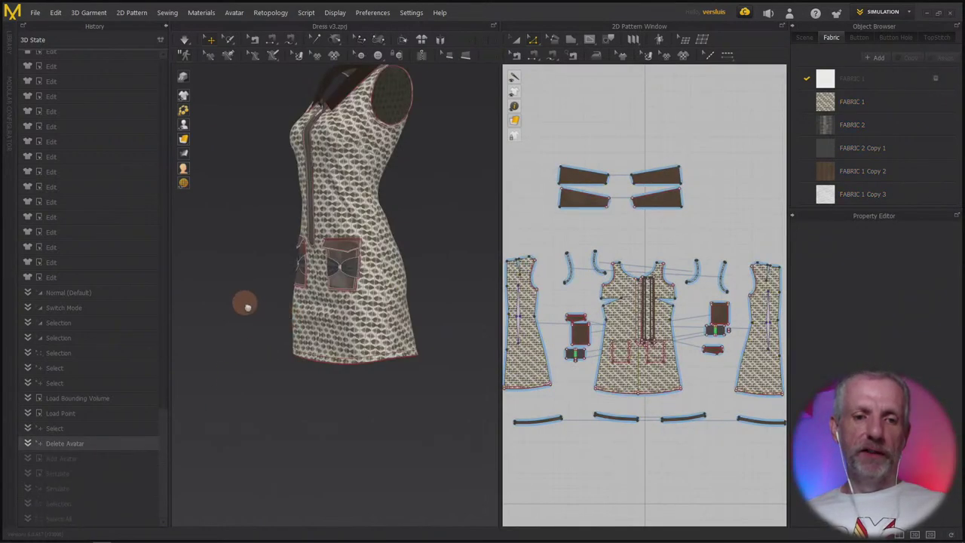
pyautogui.click(36, 13)
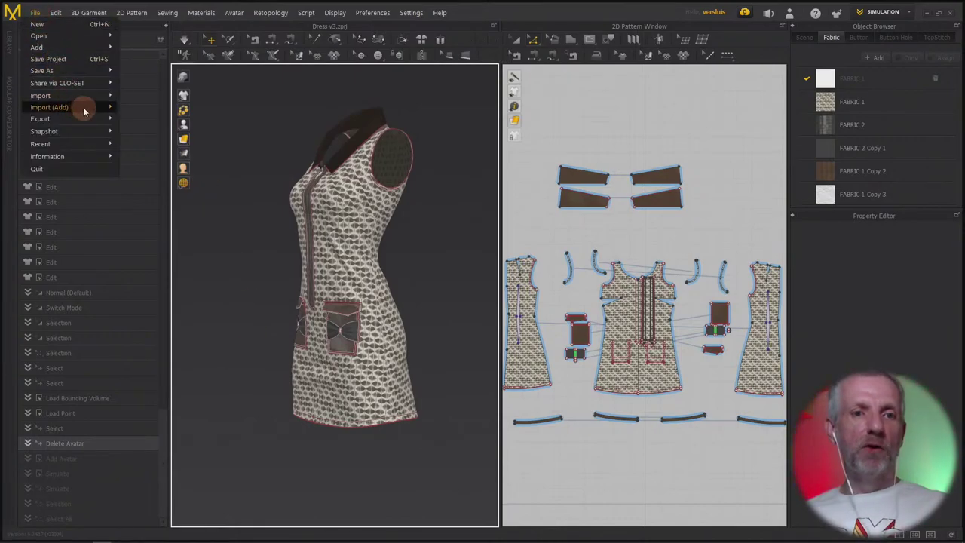
pyautogui.moveTo(80, 107)
pyautogui.click(135, 110)
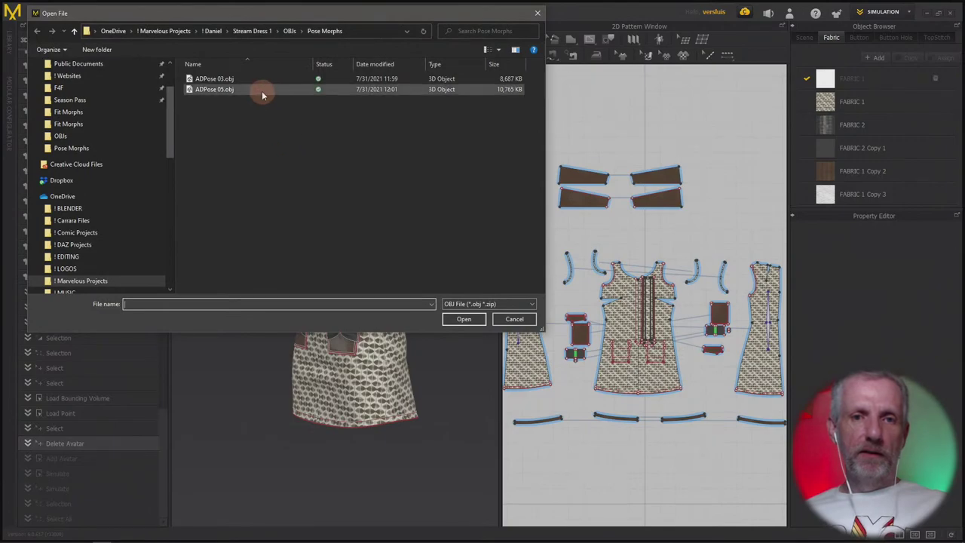
pyautogui.click(291, 31)
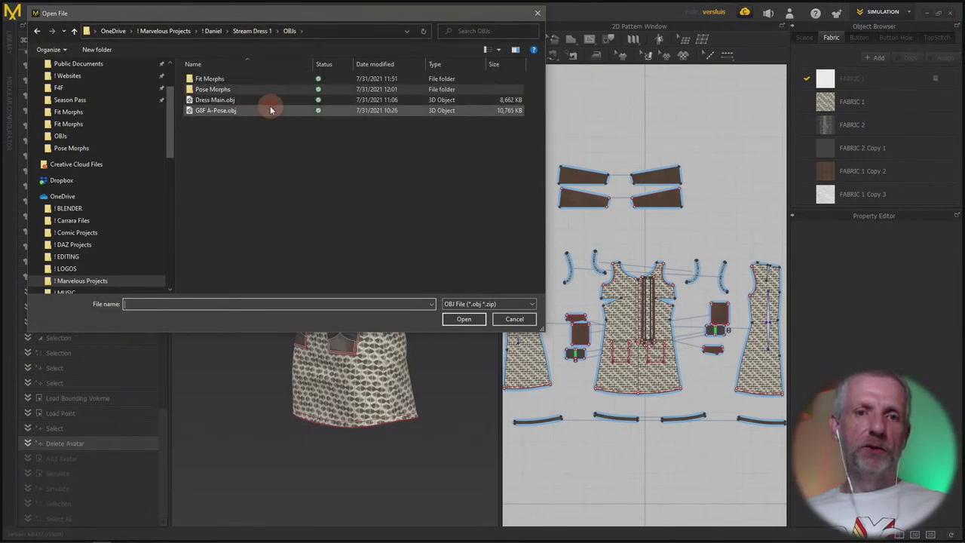
pyautogui.click(241, 110)
pyautogui.click(461, 319)
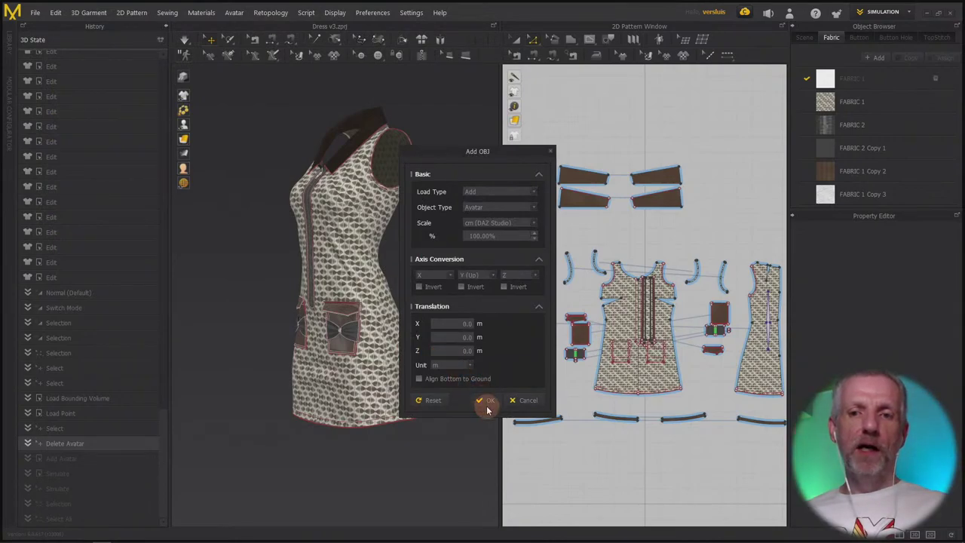
pyautogui.click(486, 407)
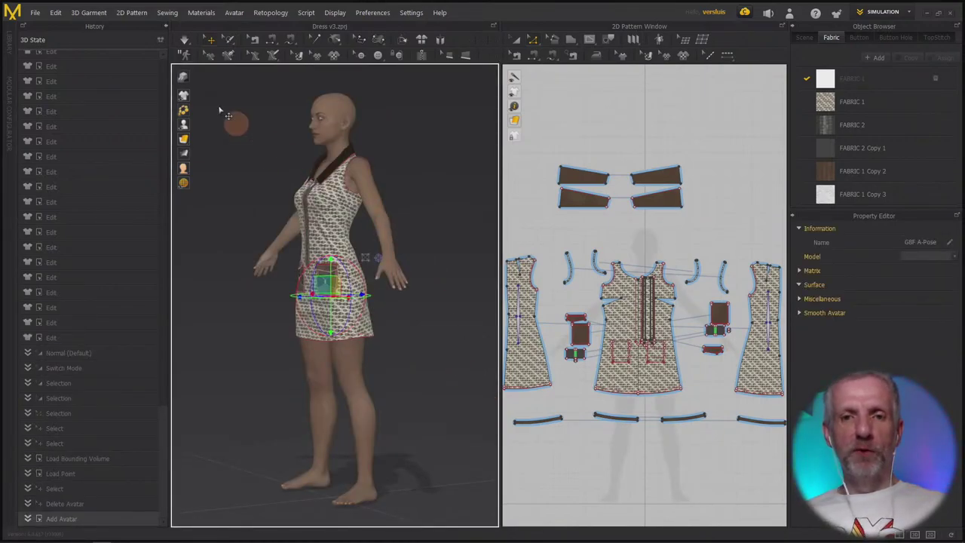
# - Add ADPose 05.obj from the Pose Morphs folder as a morph target for the avatar and let the dress simulate into the pose
pyautogui.click(34, 14)
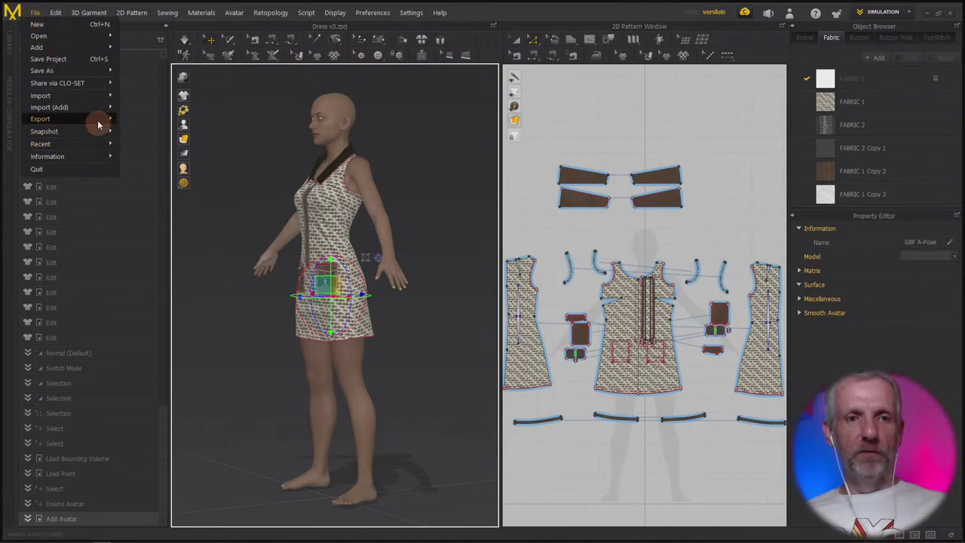
pyautogui.moveTo(98, 125)
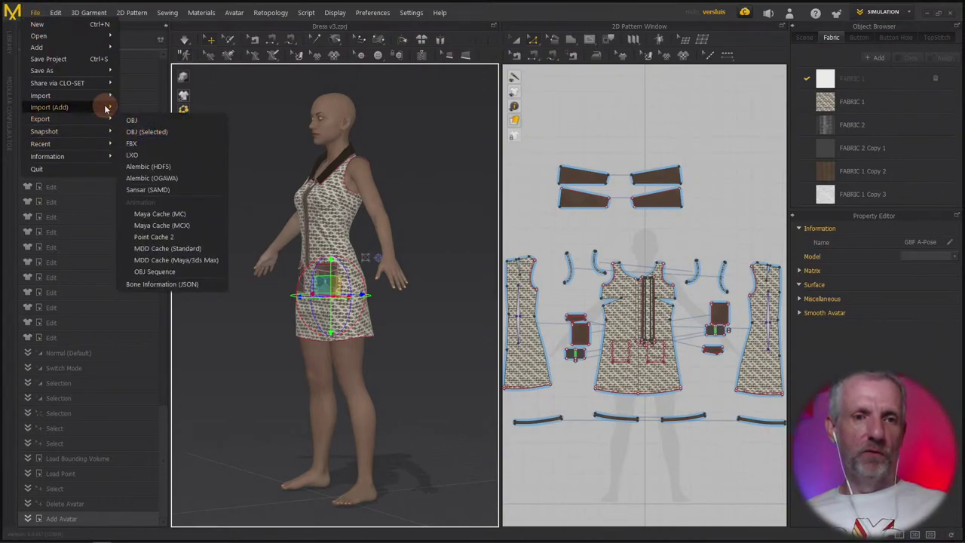
pyautogui.moveTo(102, 107)
pyautogui.click(149, 109)
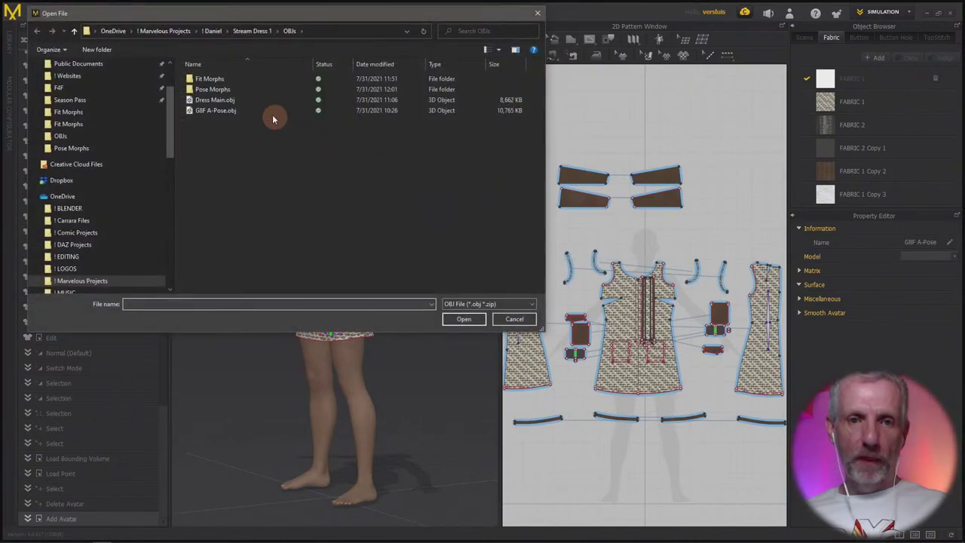
pyautogui.doubleClick(235, 88)
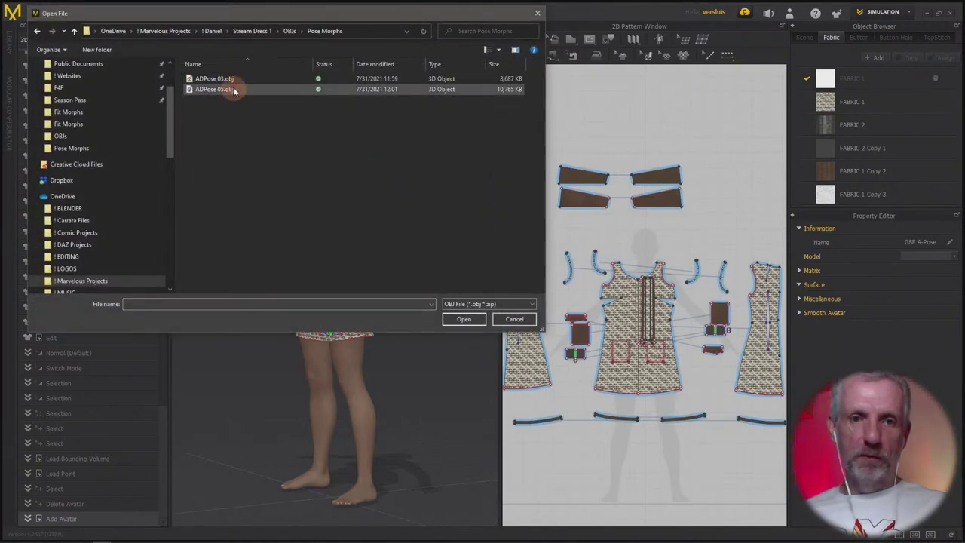
pyautogui.click(226, 89)
pyautogui.click(463, 319)
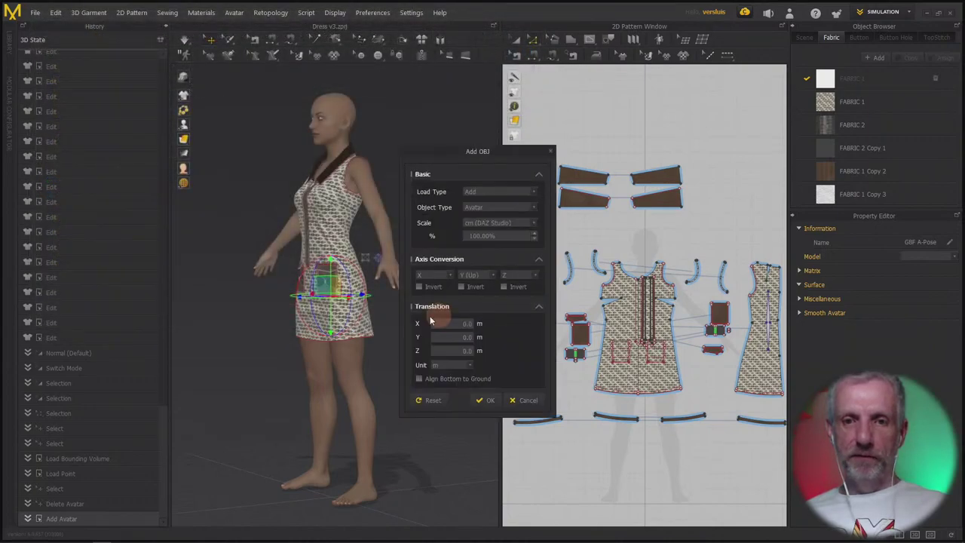
pyautogui.click(497, 206)
pyautogui.click(495, 229)
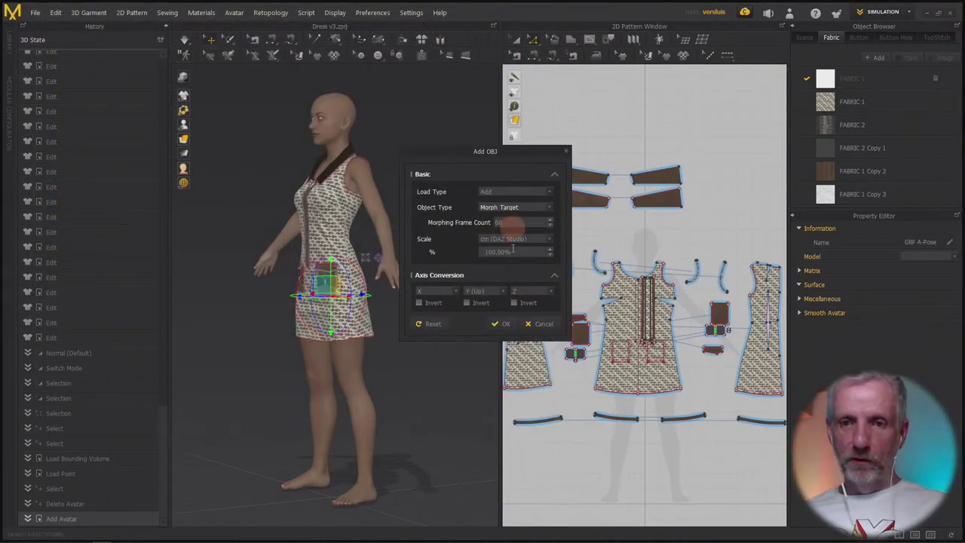
pyautogui.click(503, 323)
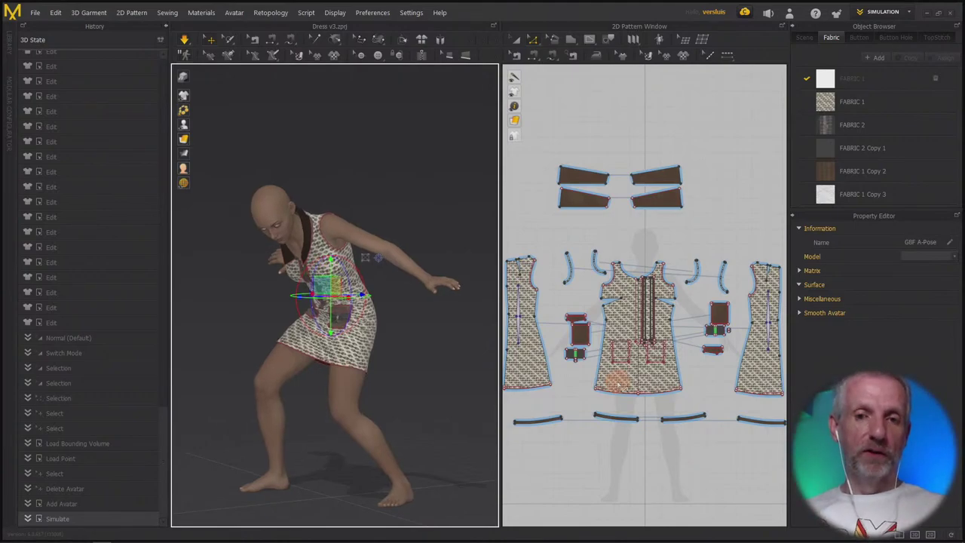
# - Let the dress settle in simulation on the ADPose 05 avatar and inspect the drape up close
pyautogui.click(366, 459)
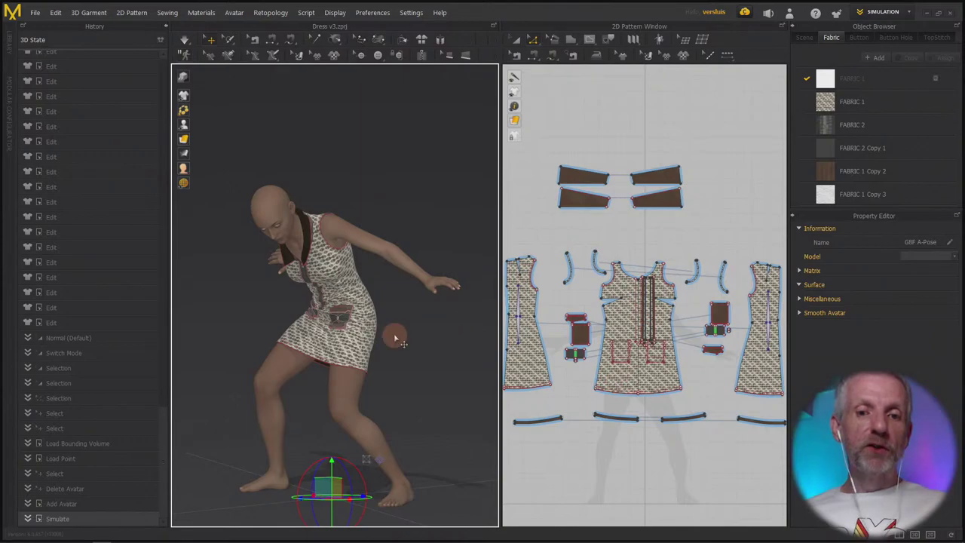
pyautogui.scroll(5, 398, 339)
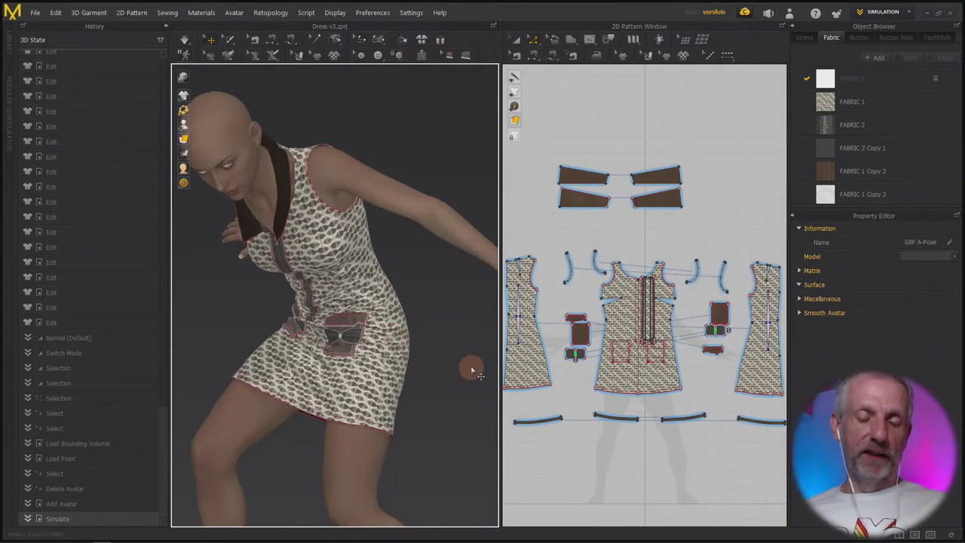
pyautogui.moveTo(472, 370); pyautogui.dragTo(448, 365, button='right')
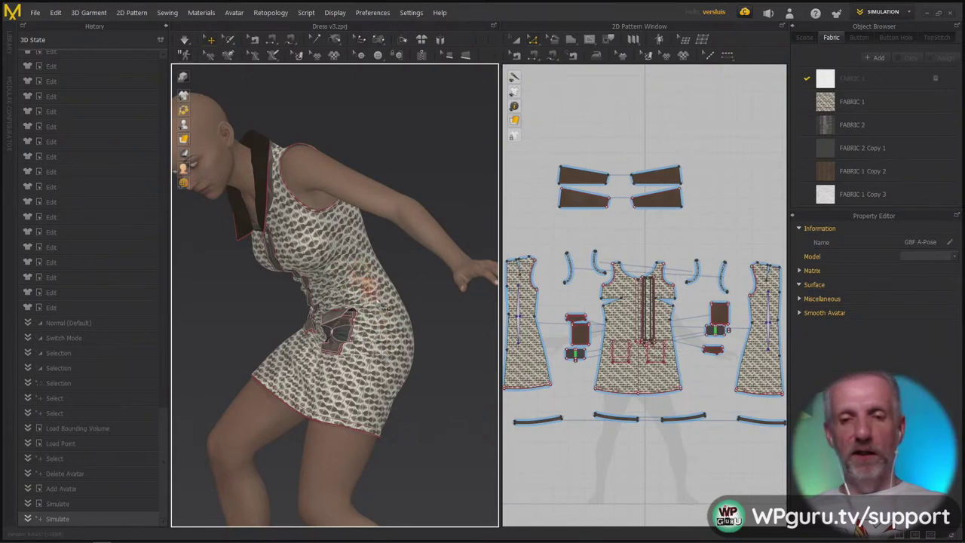
pyautogui.scroll(2, 440, 384)
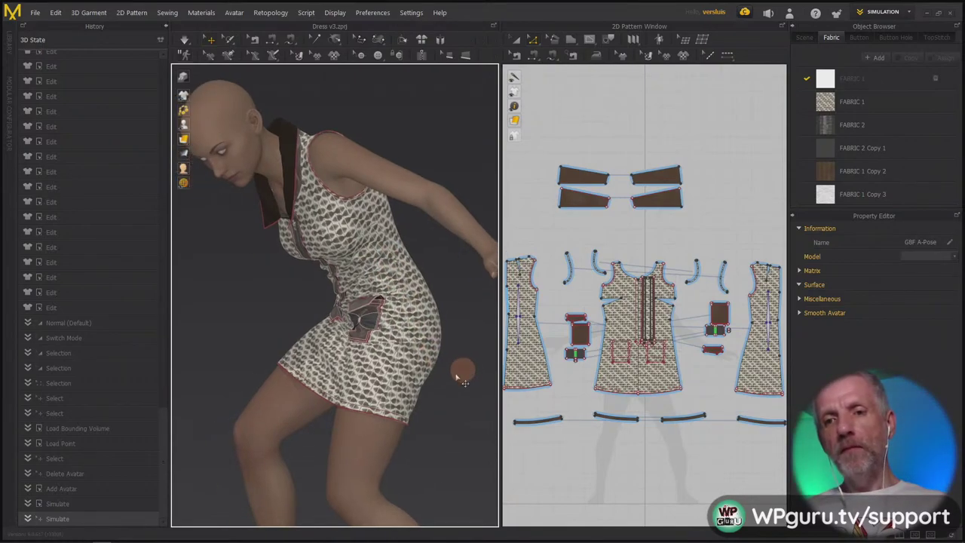
# - Select all dress pattern pieces and export them as a welded, thin single-object OBJ at DAZ Studio scale, overwriting ADPose 05.obj in the Pose Morphs folder
pyautogui.click(615, 240)
pyautogui.hotkey('ctrl', 'a')
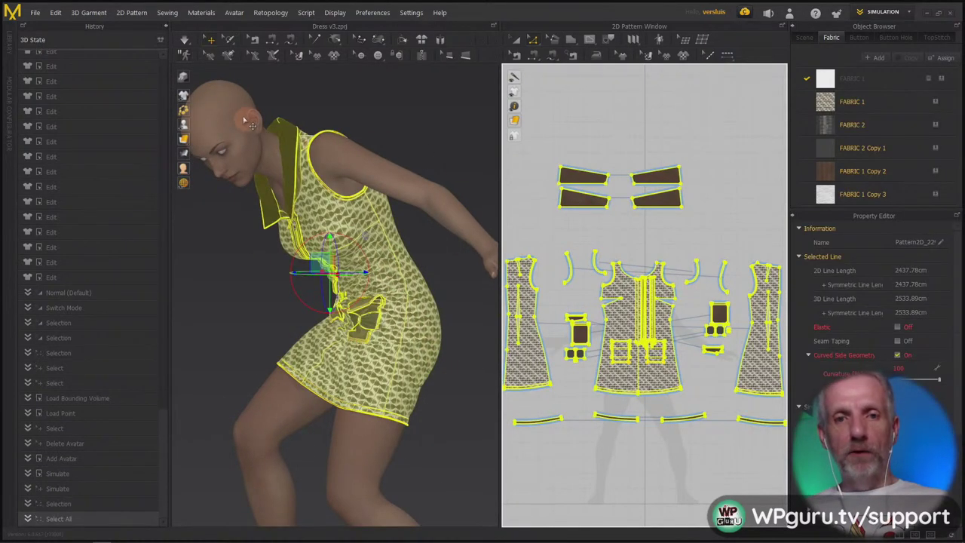
pyautogui.click(35, 13)
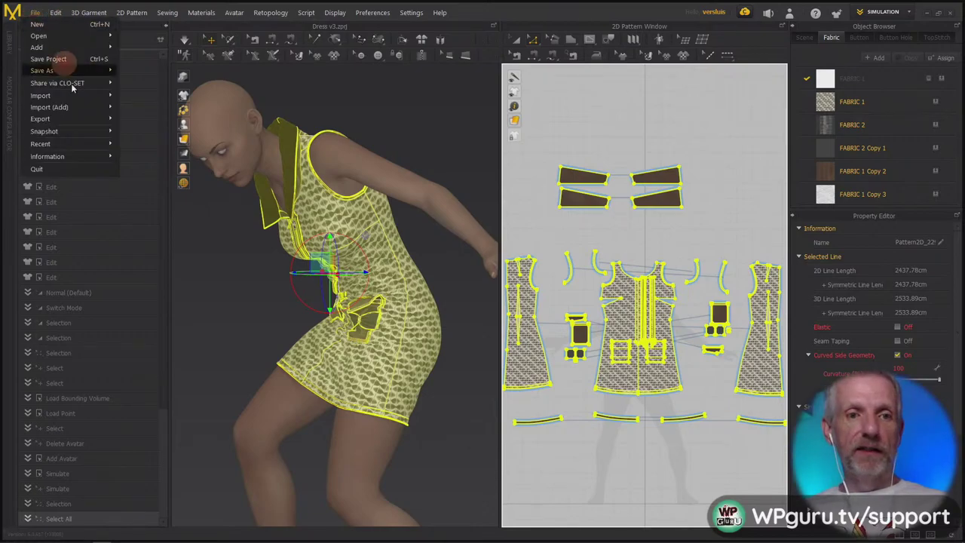
pyautogui.moveTo(99, 121)
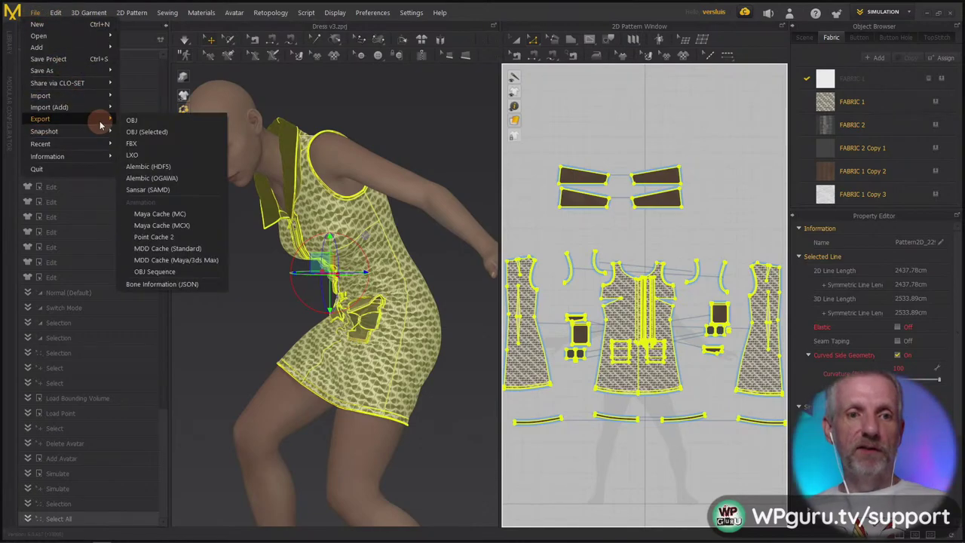
pyautogui.click(156, 133)
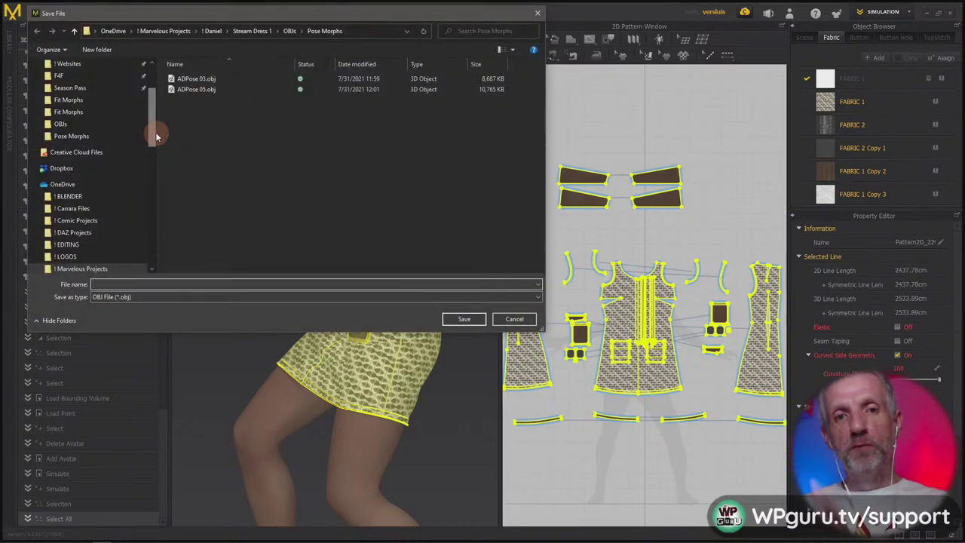
pyautogui.click(198, 89)
pyautogui.click(465, 319)
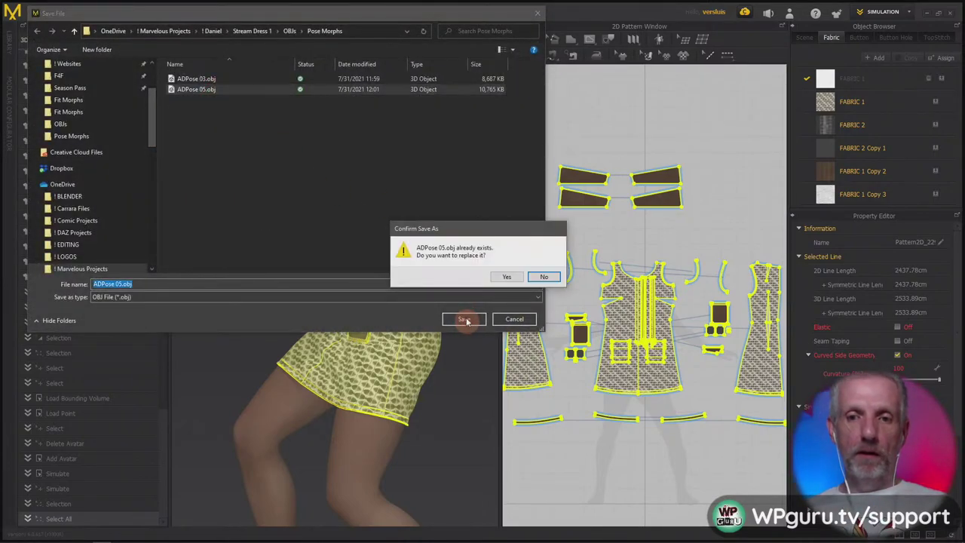
pyautogui.click(504, 276)
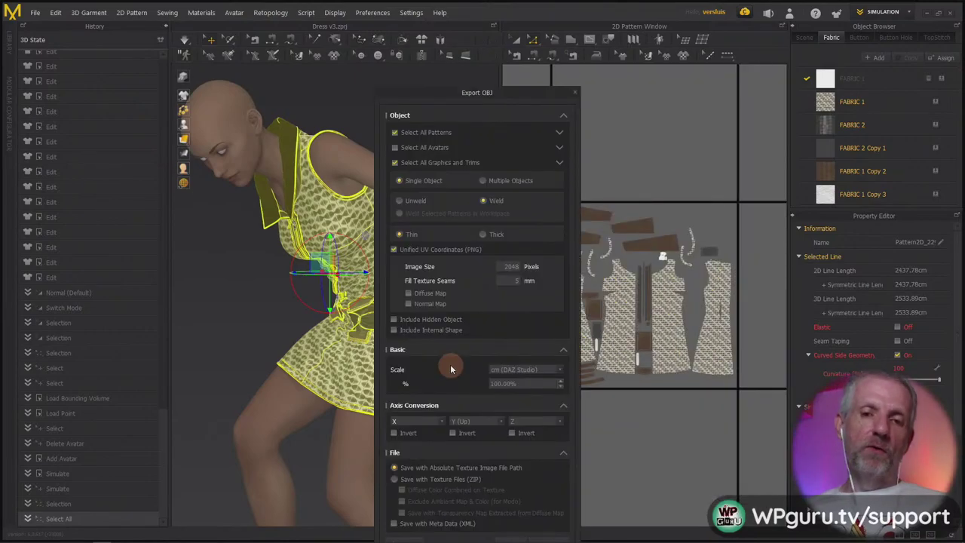
pyautogui.moveTo(520, 92); pyautogui.dragTo(506, 25)
pyautogui.click(501, 478)
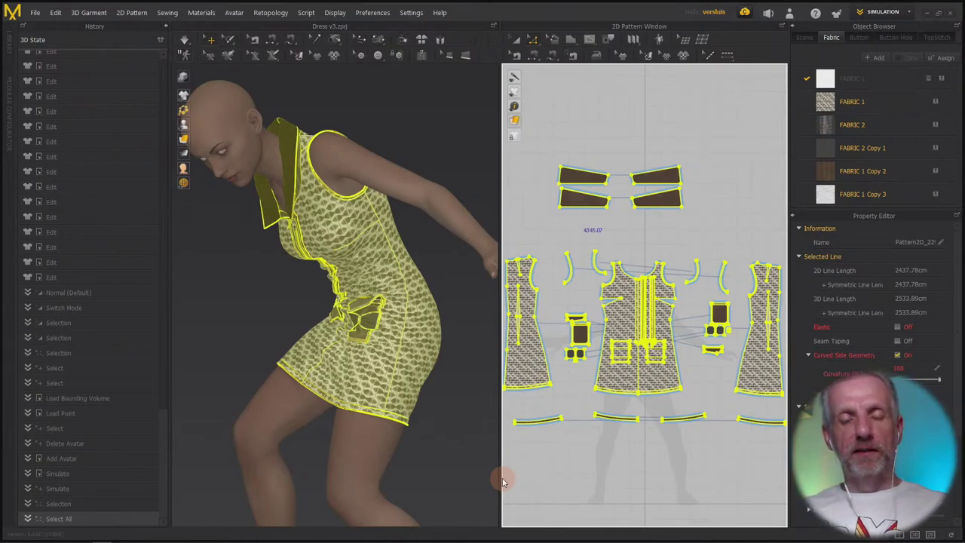
# - Switch to DAZ Studio, select Dress Main and make it visible again in the scene
pyautogui.hotkey('alt', 'Tab')
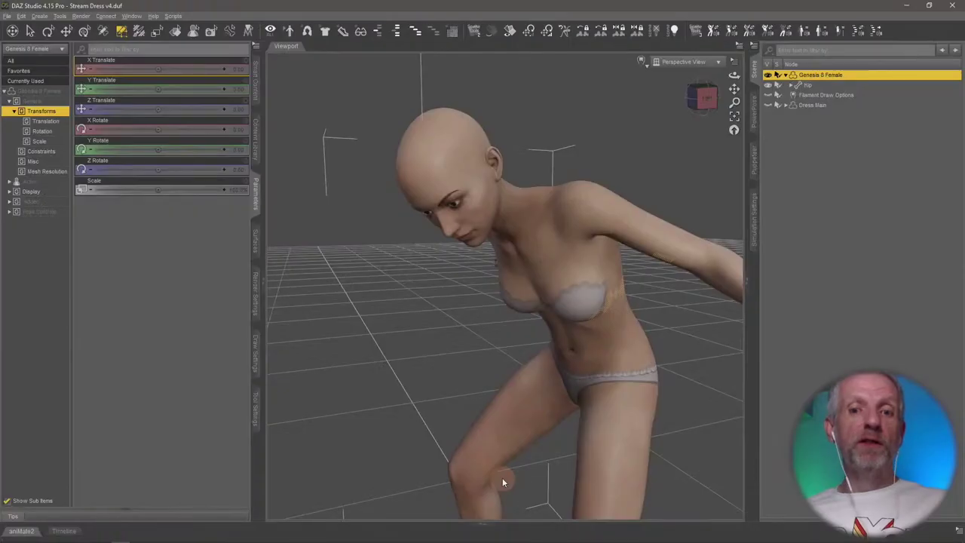
pyautogui.keyDown('alt'); pyautogui.moveTo(620, 320); pyautogui.dragTo(634, 297); pyautogui.keyUp('alt')
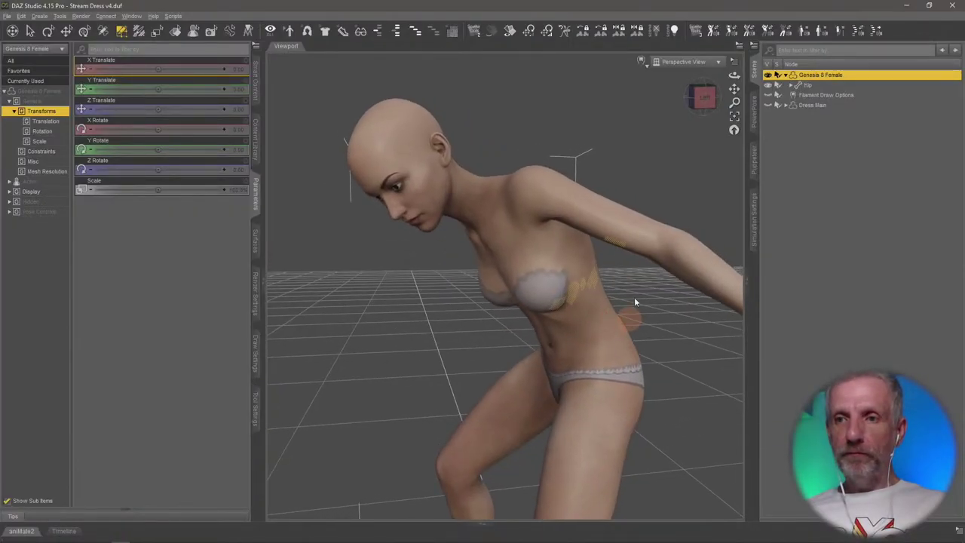
pyautogui.click(813, 107)
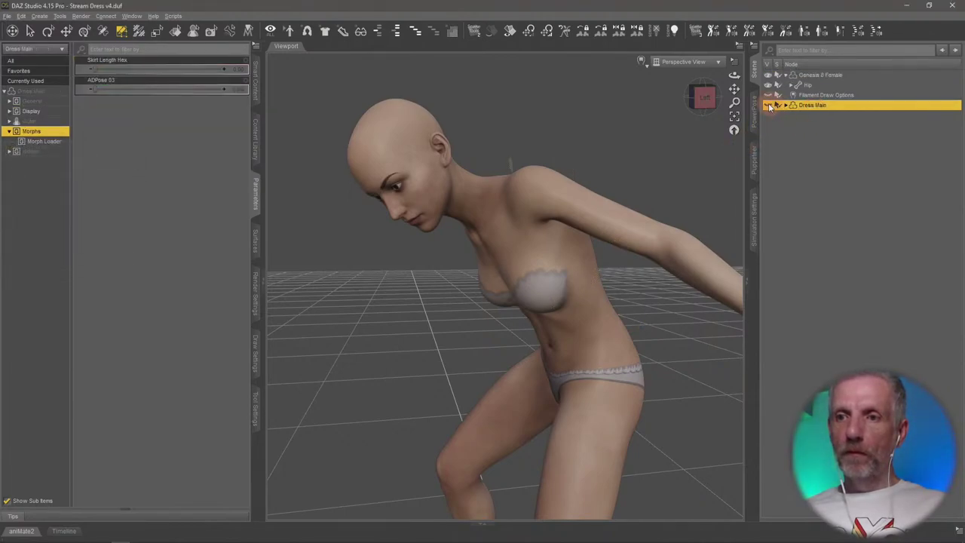
pyautogui.click(769, 105)
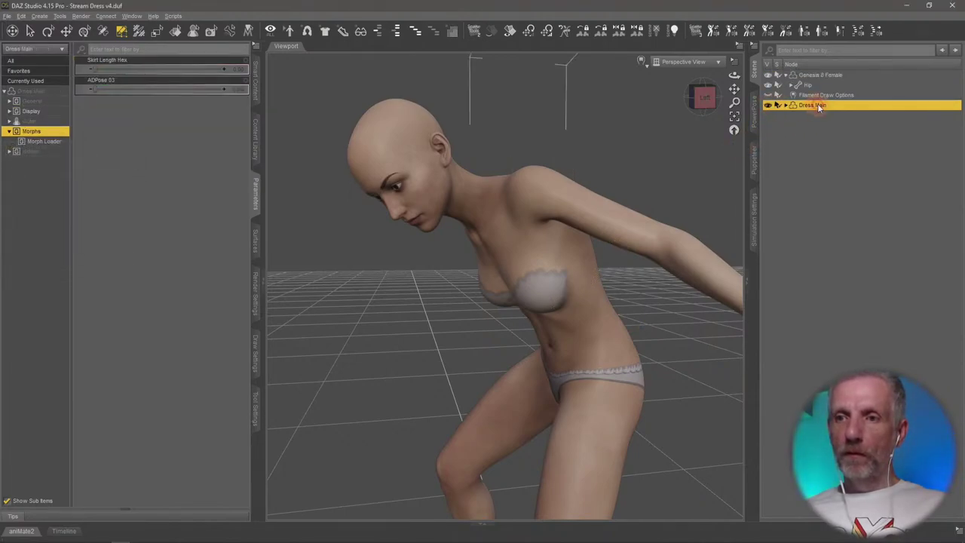
pyautogui.click(768, 107)
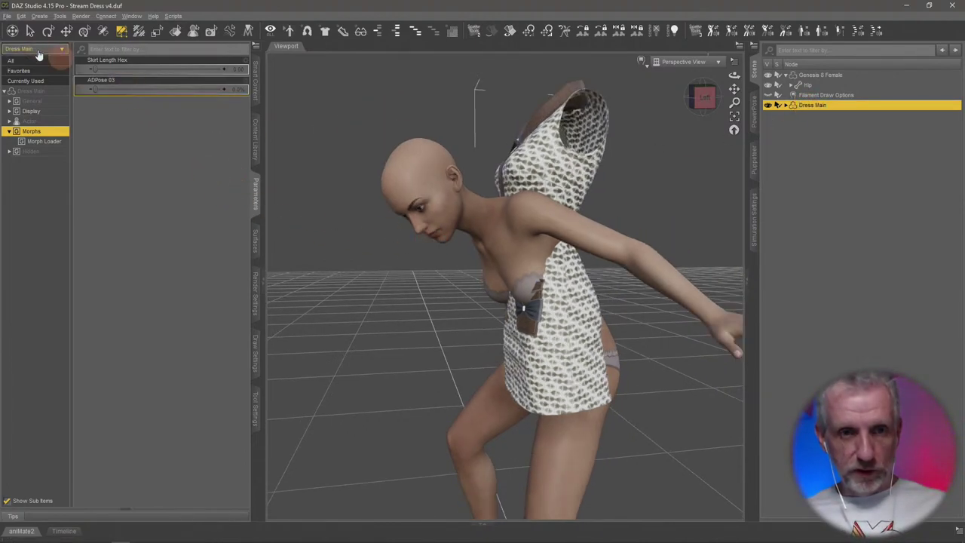
# - Start Morph Loader Pro for Dress Main and choose ADPose 05.obj from the Pose Morphs folder as the morph file
pyautogui.click(7, 16)
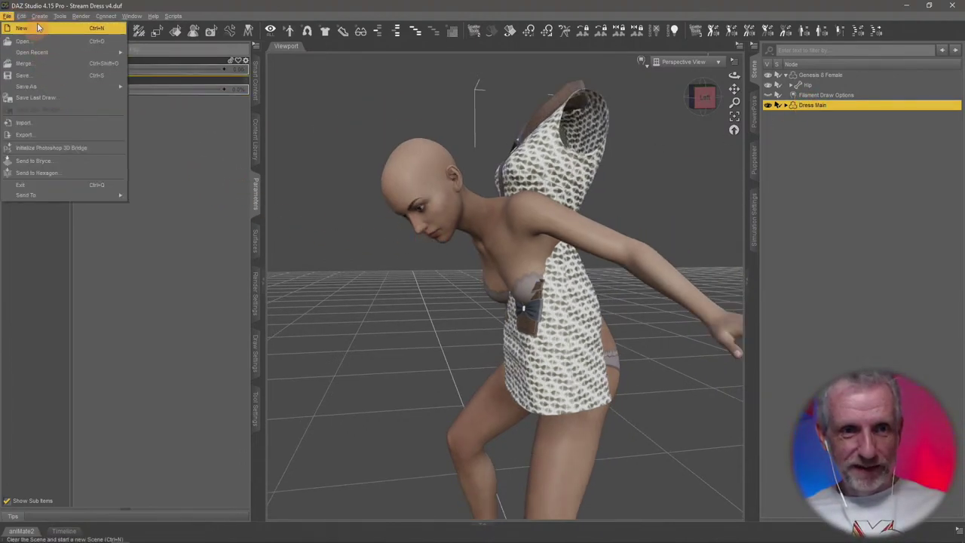
pyautogui.moveTo(21, 16)
pyautogui.moveTo(91, 100)
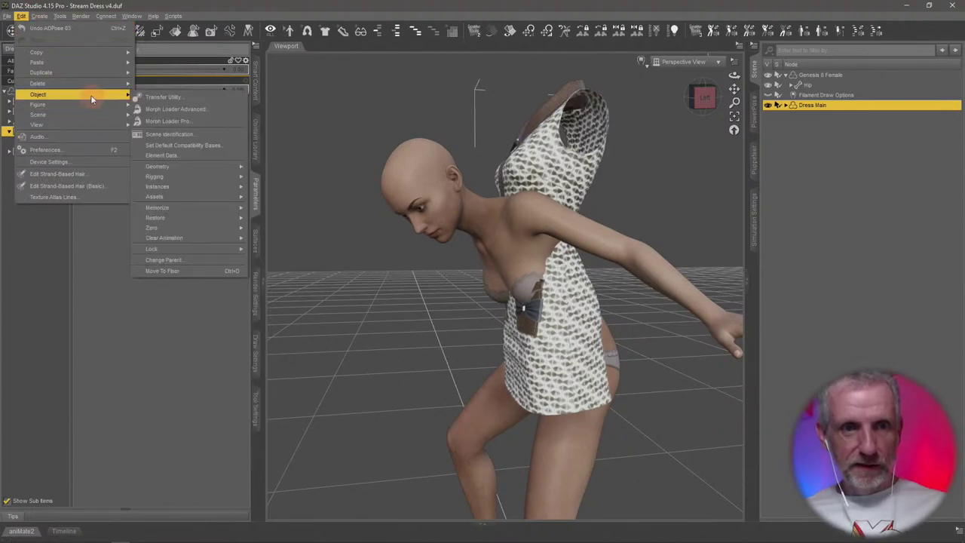
pyautogui.click(172, 121)
pyautogui.click(460, 253)
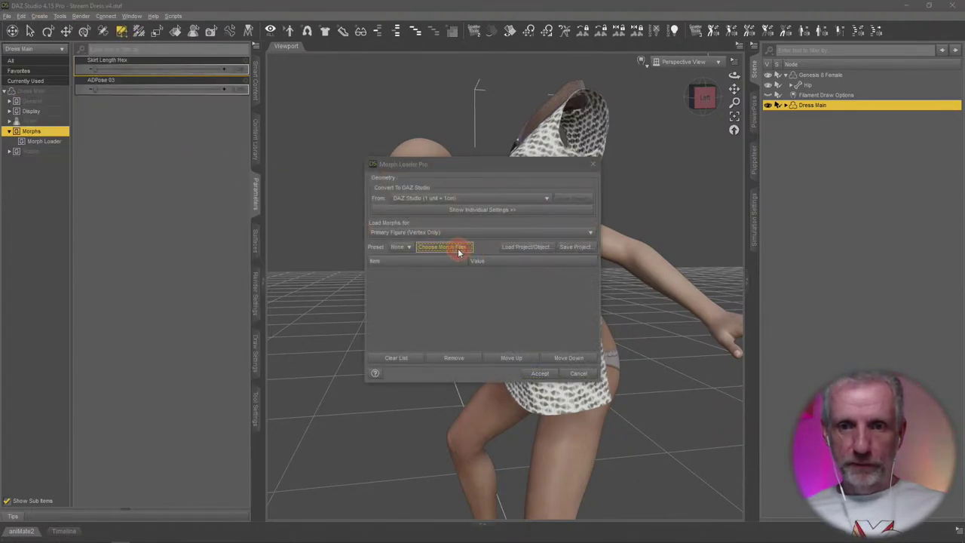
pyautogui.click(556, 186)
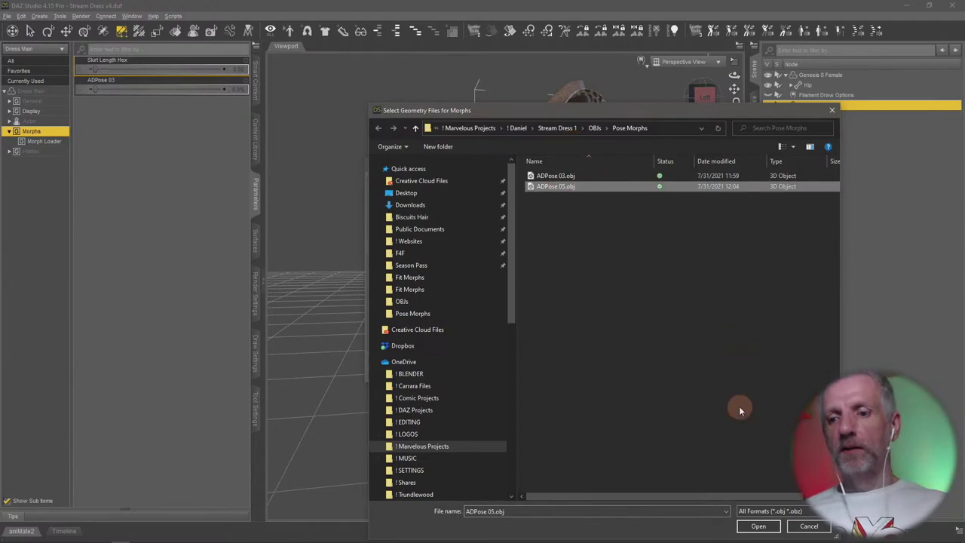
pyautogui.click(757, 525)
# - Set the Overwrite Existing option of ADPose 05.obj to Deltas Only and load the morph onto Dress Main
pyautogui.moveTo(499, 166); pyautogui.dragTo(233, 51)
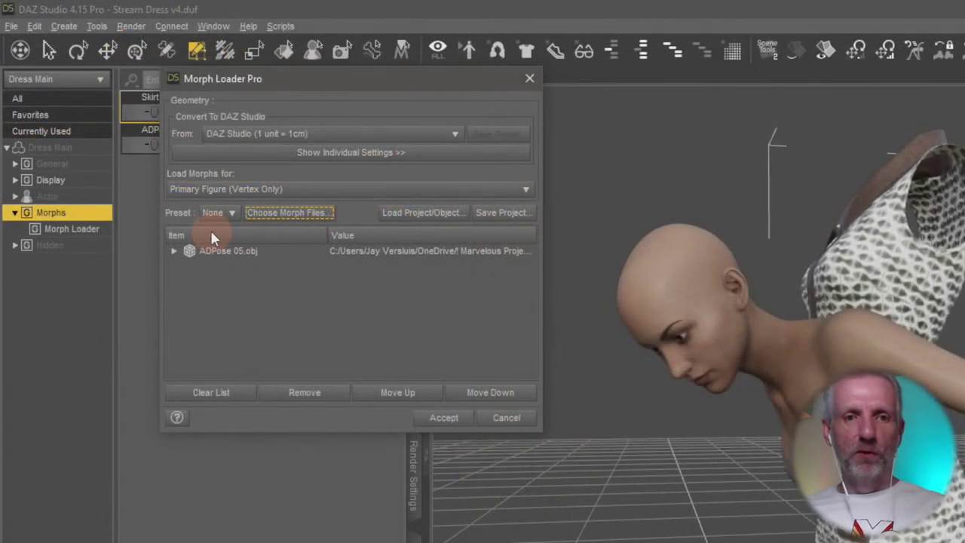
pyautogui.click(174, 251)
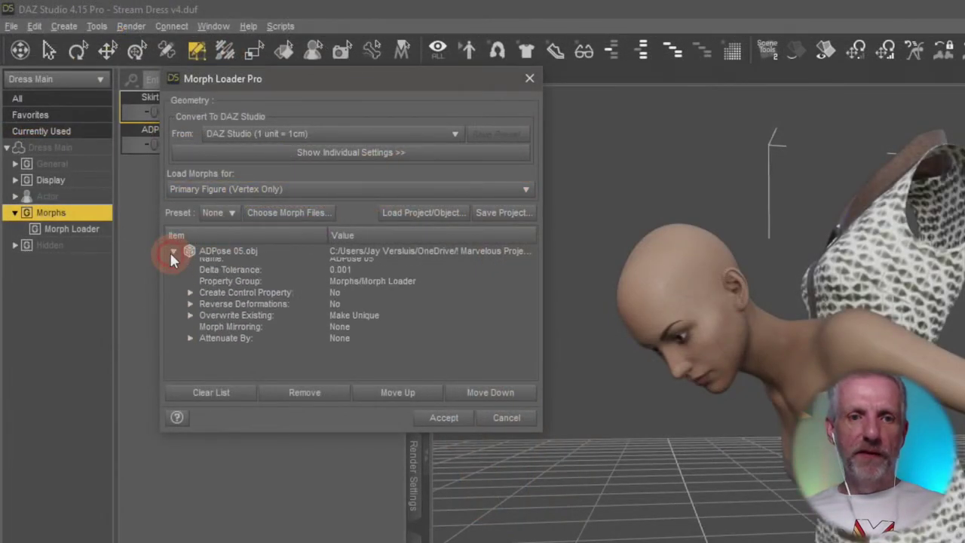
pyautogui.click(366, 320)
pyautogui.click(333, 309)
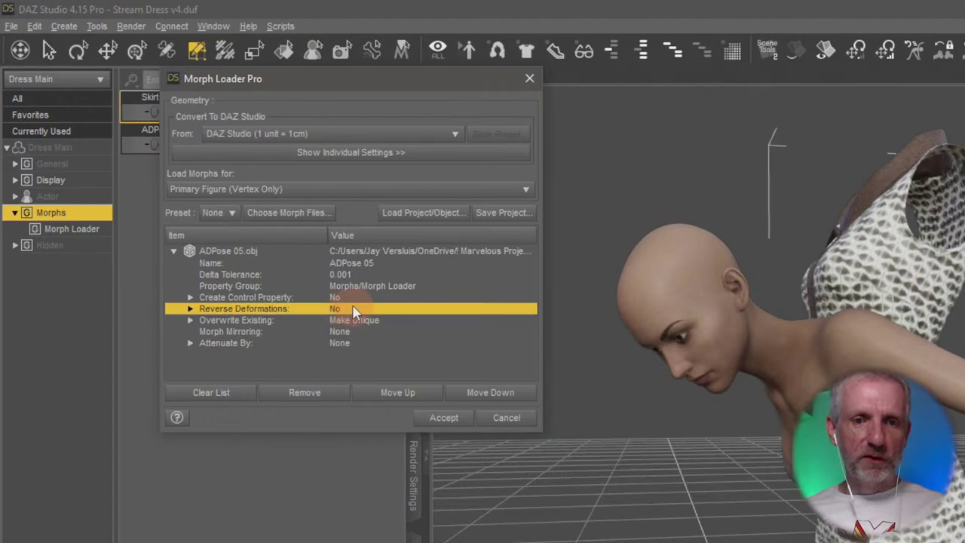
pyautogui.click(376, 320)
pyautogui.click(380, 320)
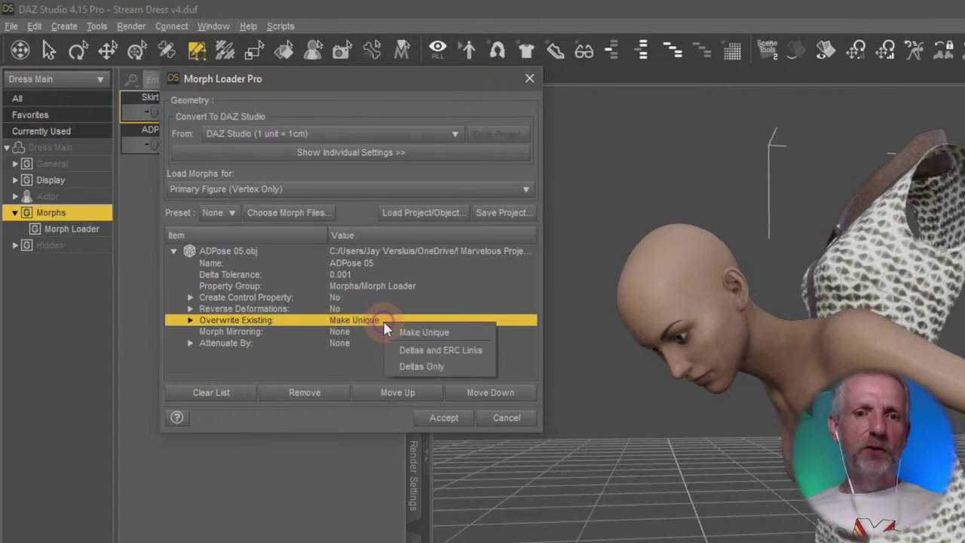
pyautogui.click(443, 365)
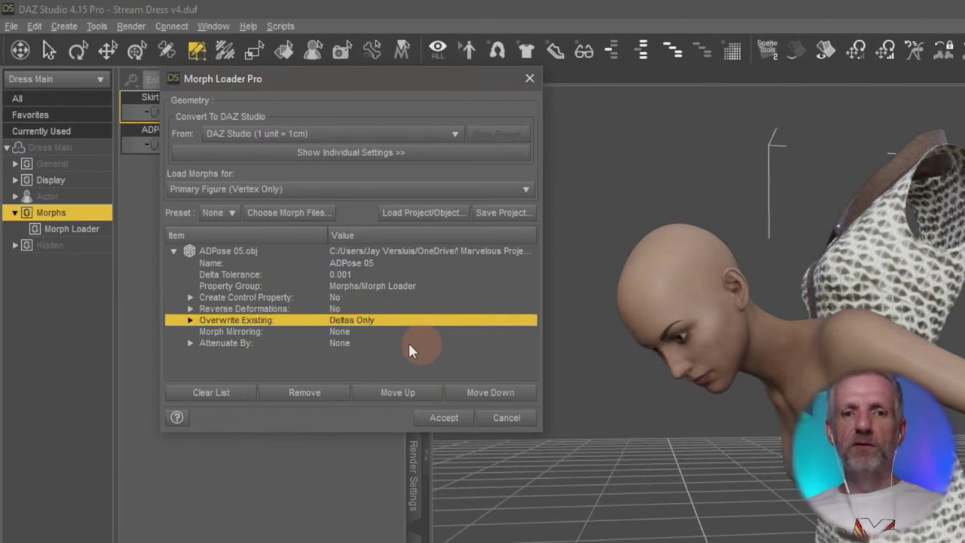
pyautogui.click(341, 311)
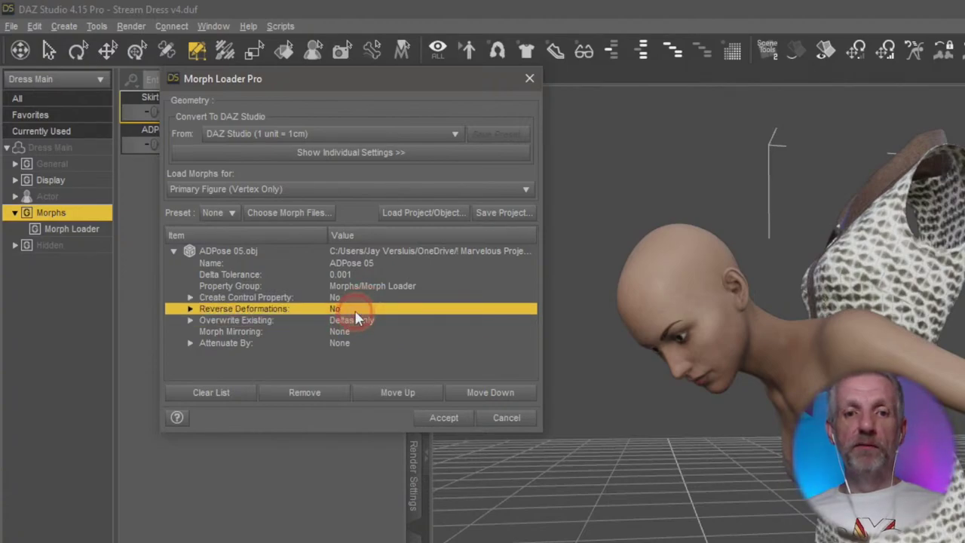
pyautogui.click(458, 419)
pyautogui.click(503, 421)
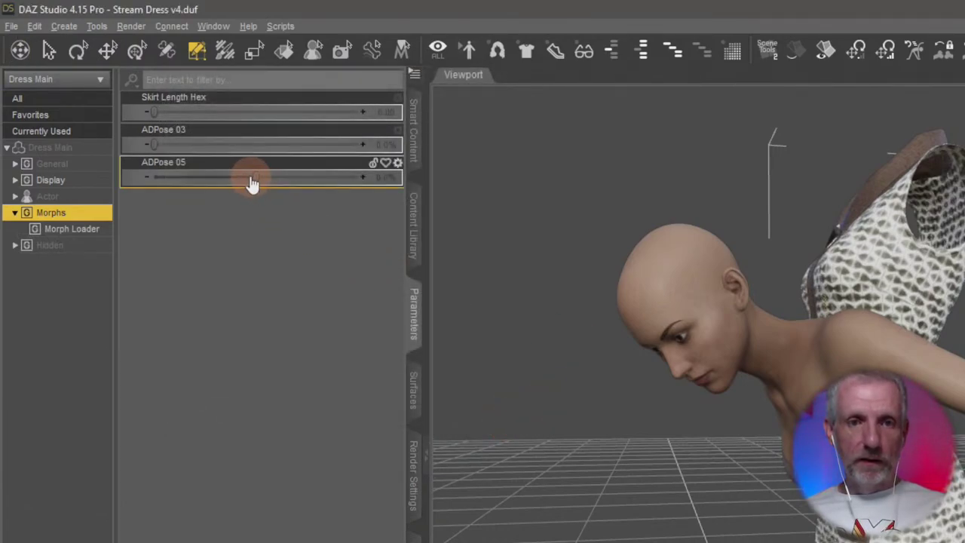
# - Test the ADPose 05 morph by dialing it to 100%, back to 0% and into the negative range
pyautogui.moveTo(256, 177); pyautogui.dragTo(515, 213)
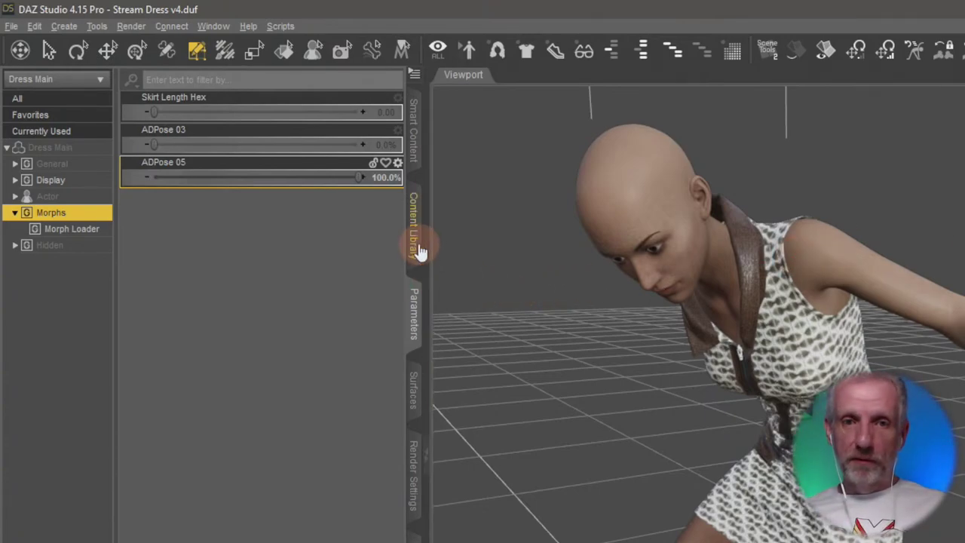
pyautogui.moveTo(317, 178); pyautogui.dragTo(257, 178)
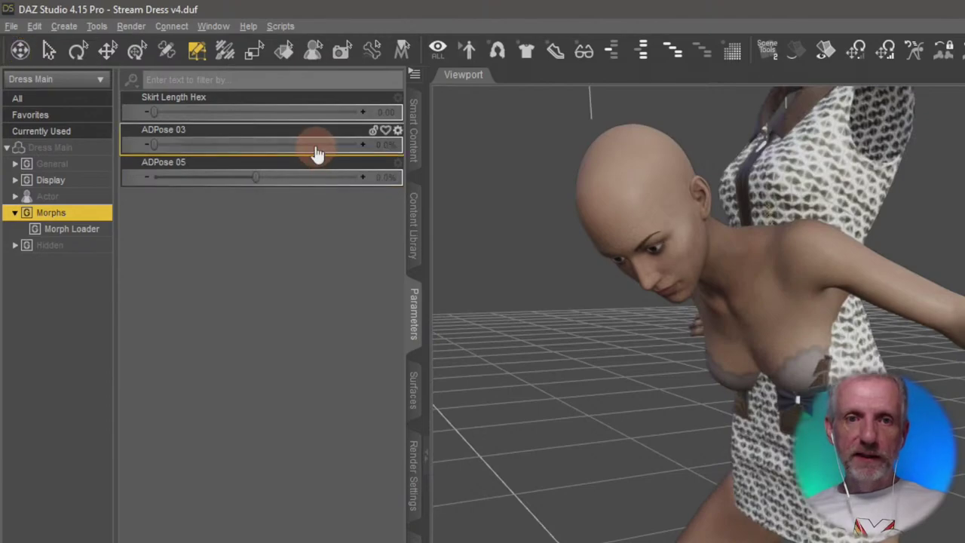
pyautogui.moveTo(317, 153); pyautogui.dragTo(161, 149)
pyautogui.moveTo(255, 176); pyautogui.dragTo(296, 182)
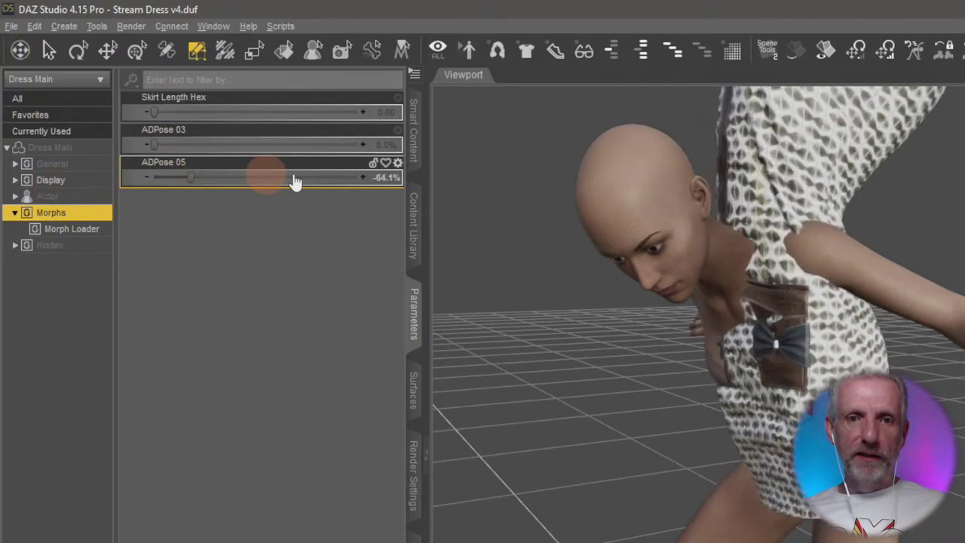
# - Set the minimum limit of the ADPose 05 morph to 0 in its parameter settings
pyautogui.click(398, 164)
pyautogui.click(433, 179)
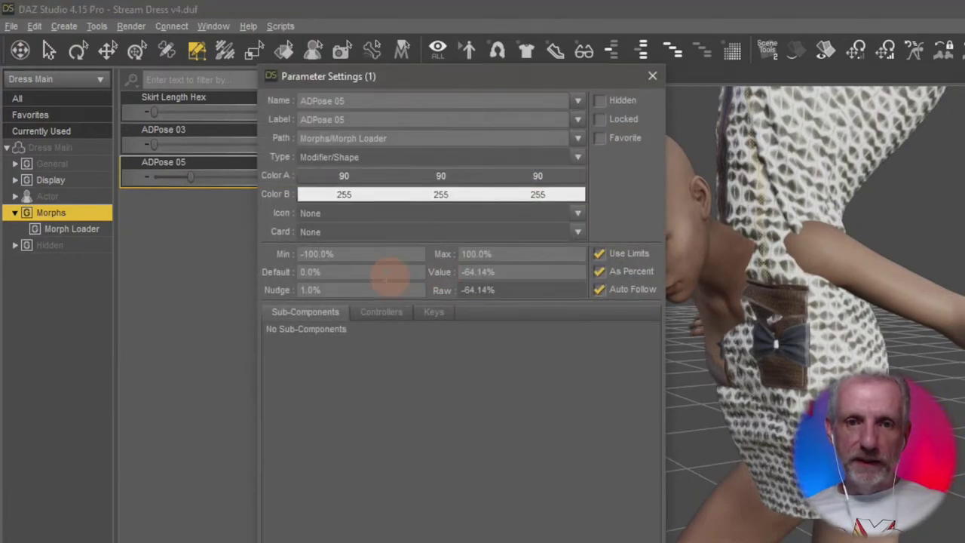
pyautogui.click(357, 254)
pyautogui.write('0')
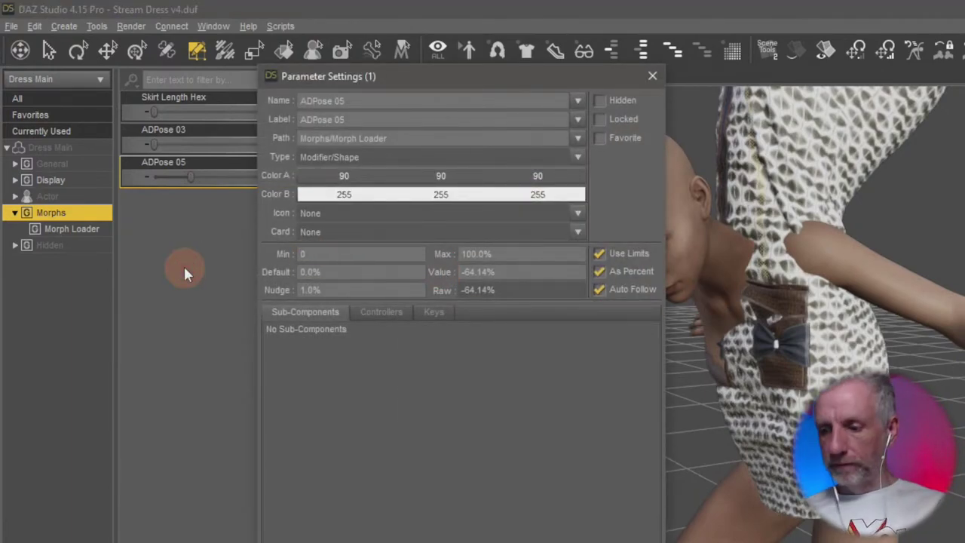
pyautogui.press('Return')
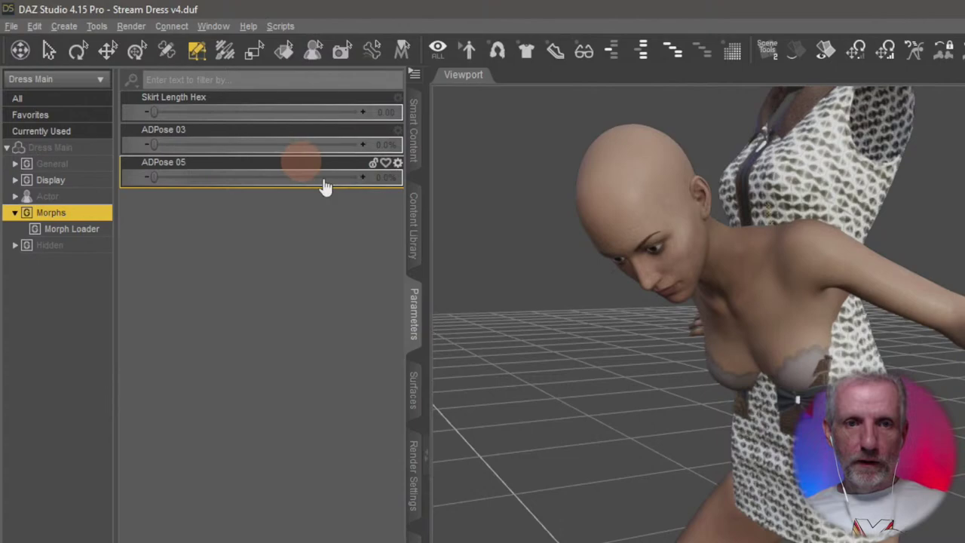
# - Fit Dress Main to the Genesis 8 Female figure
pyautogui.click(720, 388)
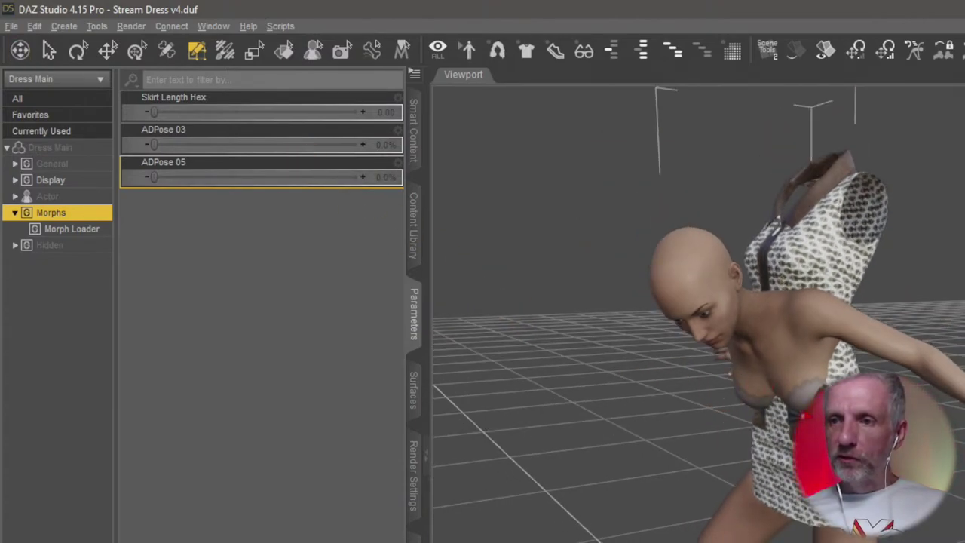
pyautogui.click(928, 206)
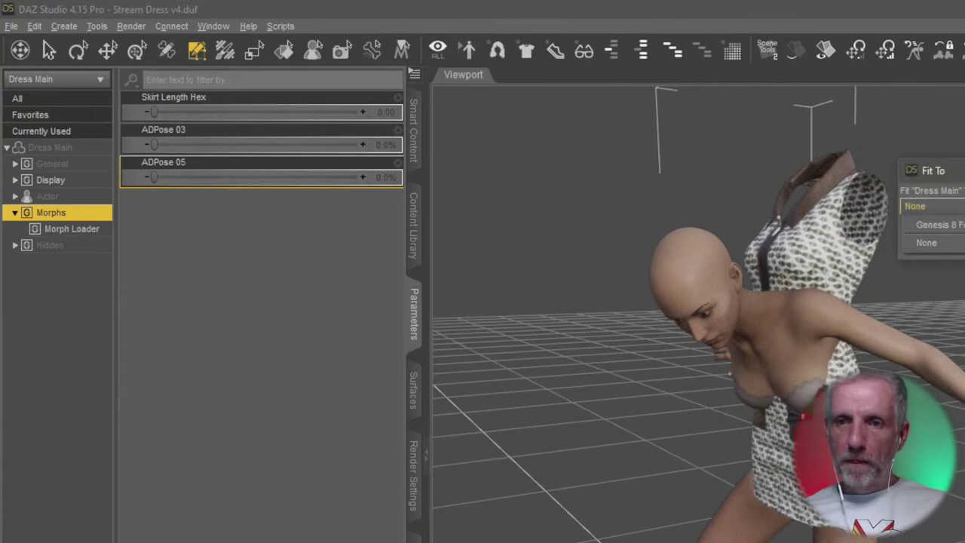
pyautogui.click(931, 222)
pyautogui.click(950, 245)
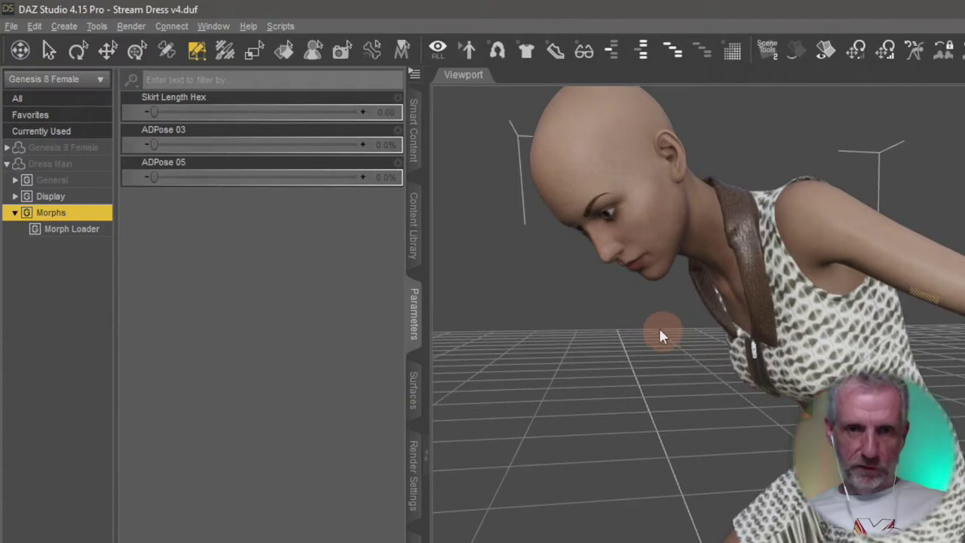
# - Restore the posed Genesis 8 Female figure to its default state with Restore Figure
pyautogui.rightClick(649, 183)
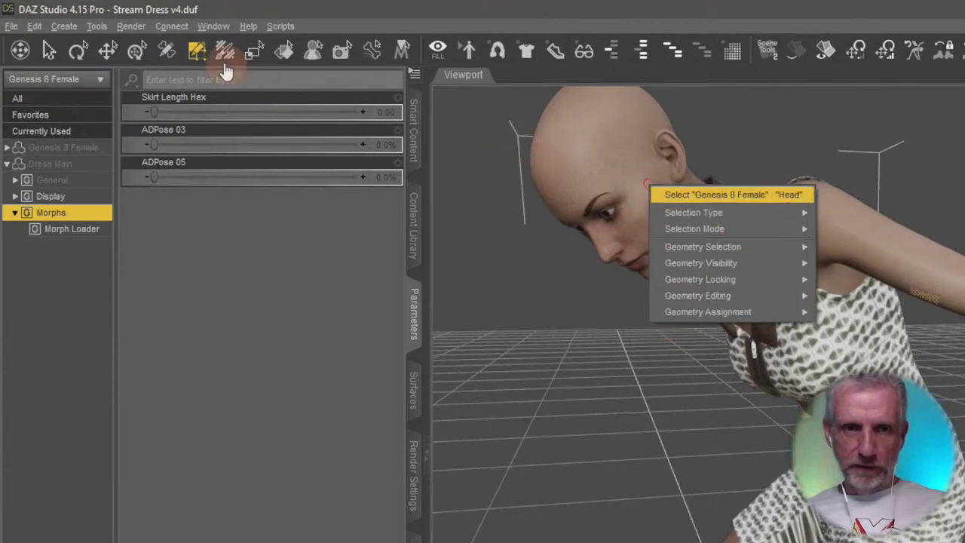
pyautogui.click(60, 26)
pyautogui.moveTo(34, 26)
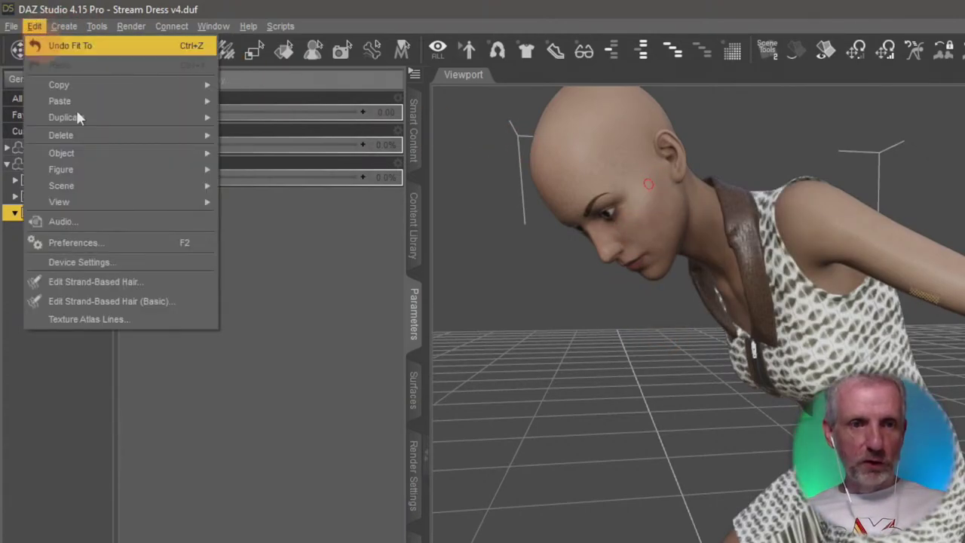
pyautogui.moveTo(123, 157)
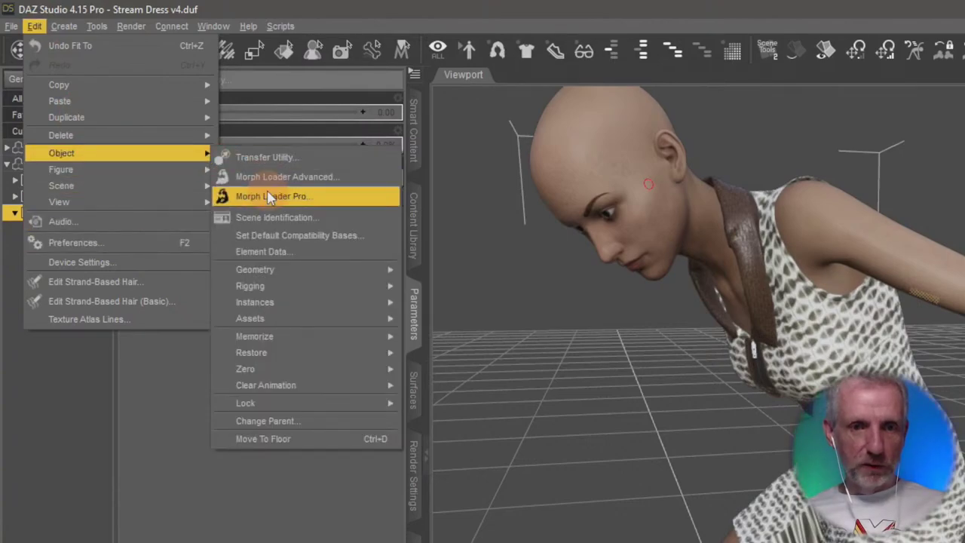
pyautogui.moveTo(343, 273)
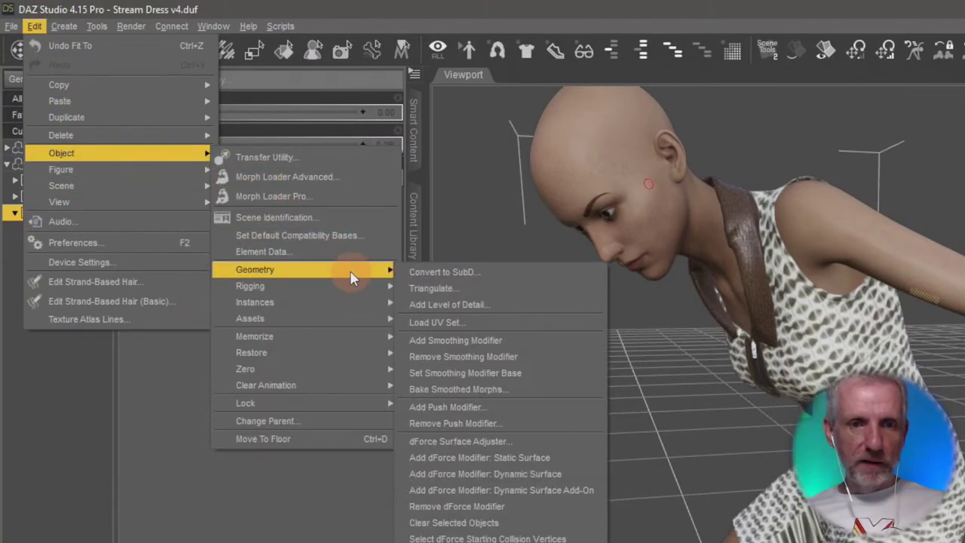
pyautogui.moveTo(327, 293)
pyautogui.moveTo(186, 174)
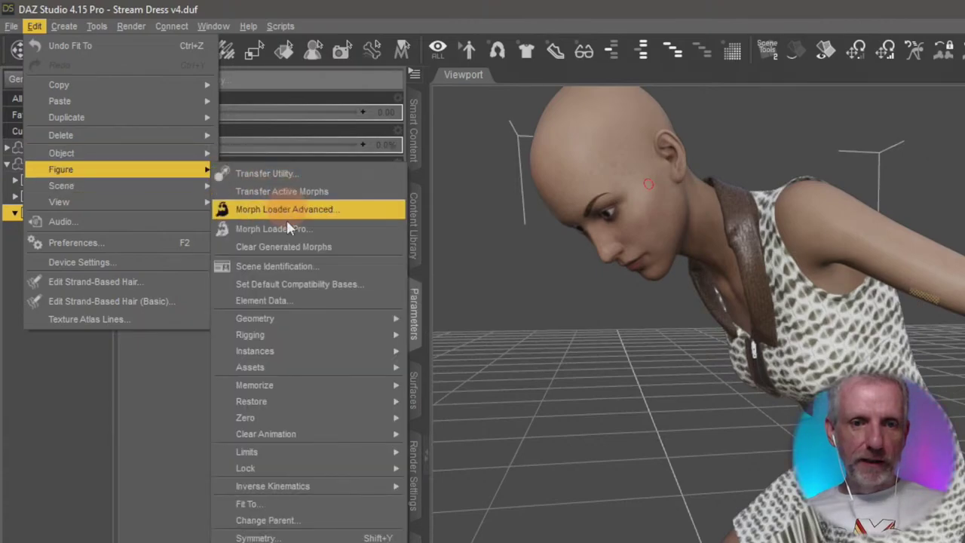
pyautogui.moveTo(349, 320)
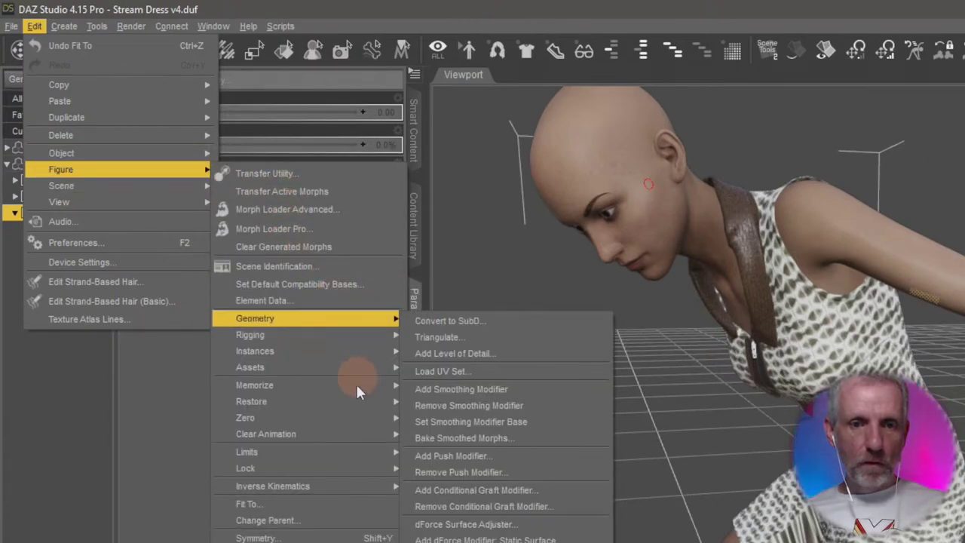
pyautogui.moveTo(367, 402)
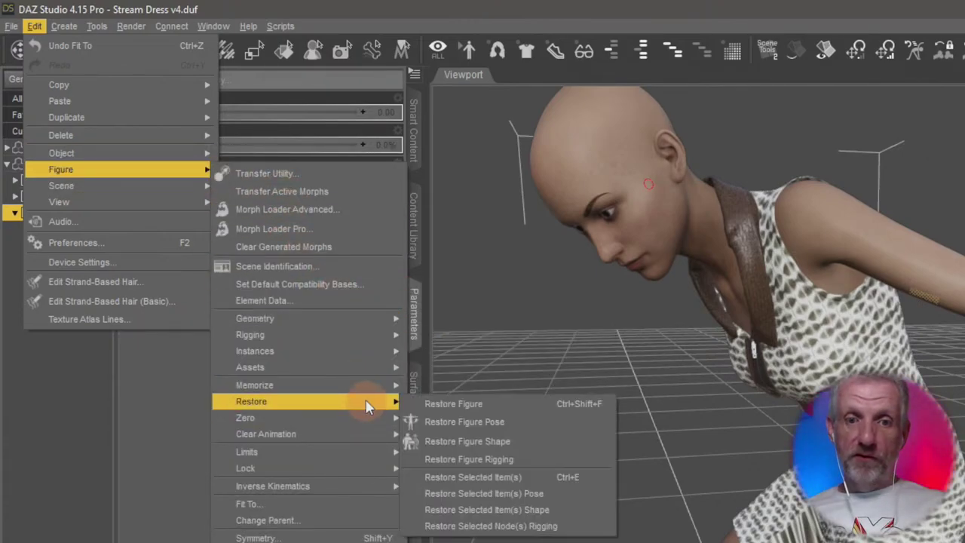
pyautogui.click(440, 408)
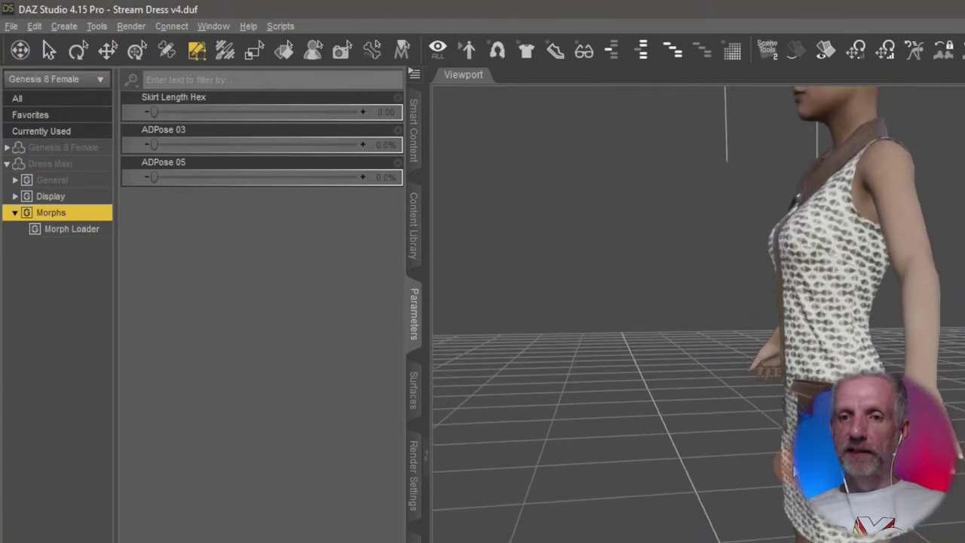
# - Search the Genesis 8 Female parameters for "breast" and look over the matching morph dials
pyautogui.keyDown('alt'); pyautogui.moveTo(769, 415); pyautogui.dragTo(698, 347); pyautogui.keyUp('alt')
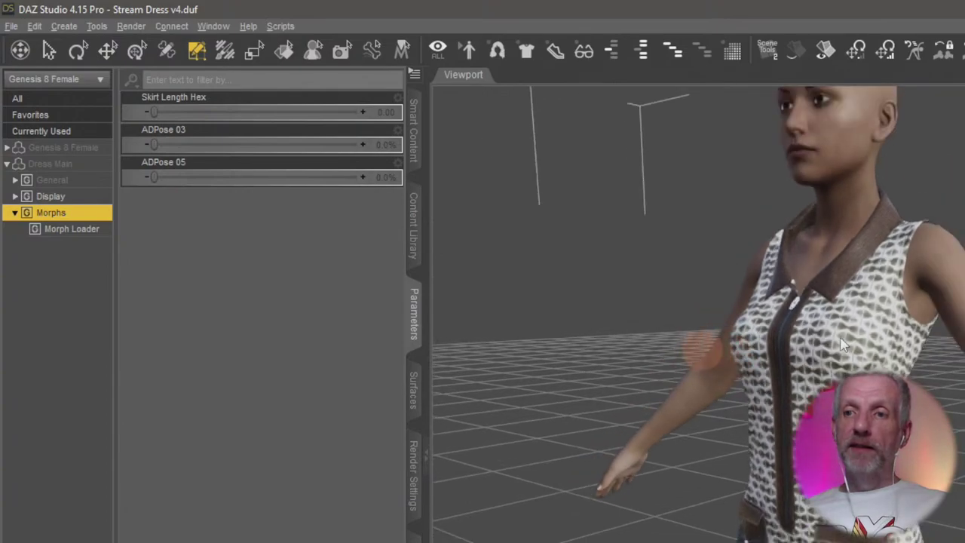
pyautogui.click(362, 225)
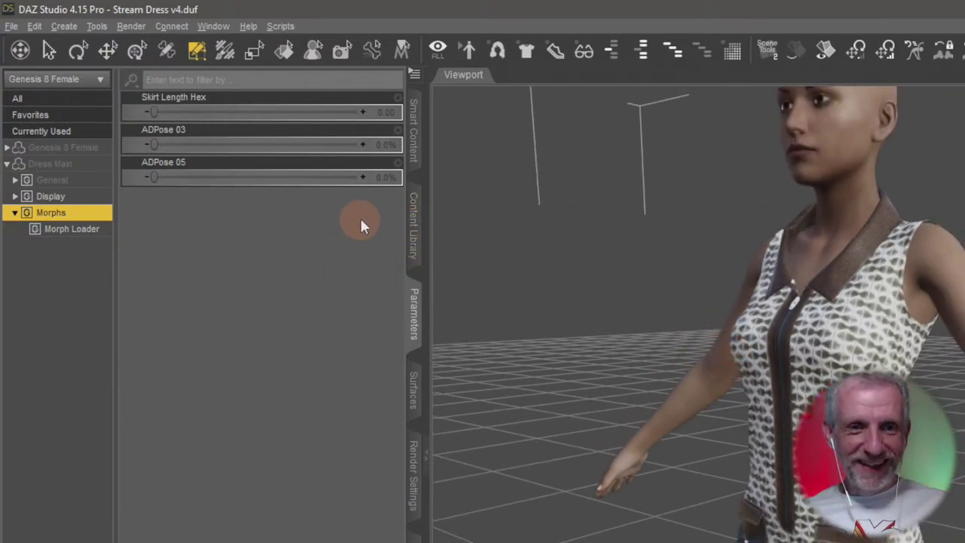
pyautogui.keyDown('alt'); pyautogui.moveTo(634, 306); pyautogui.dragTo(640, 310); pyautogui.keyUp('alt')
pyautogui.click(414, 251)
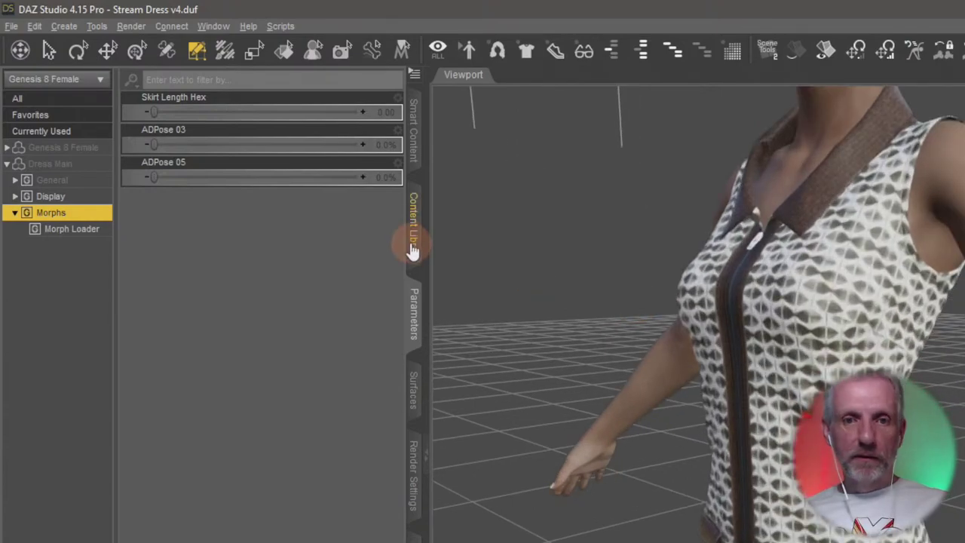
pyautogui.click(79, 148)
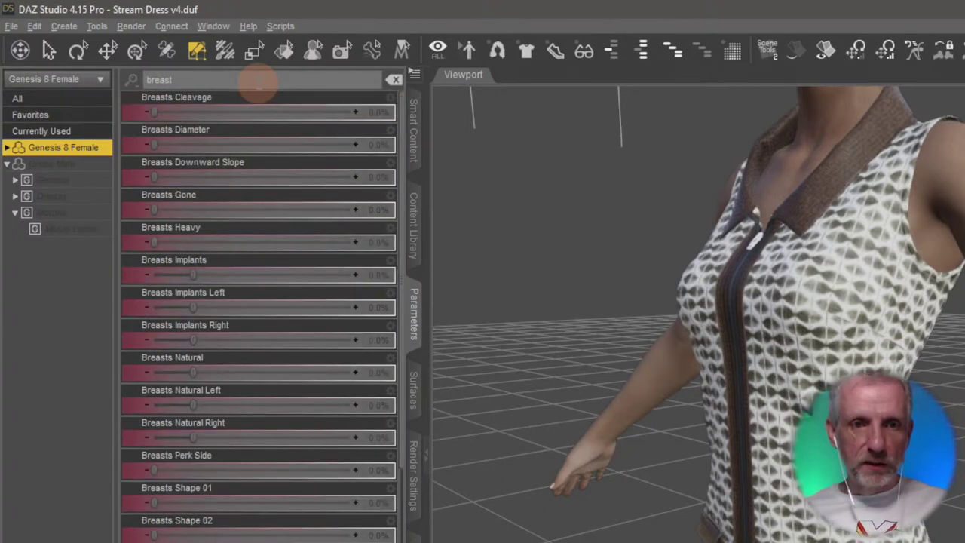
pyautogui.click(181, 215)
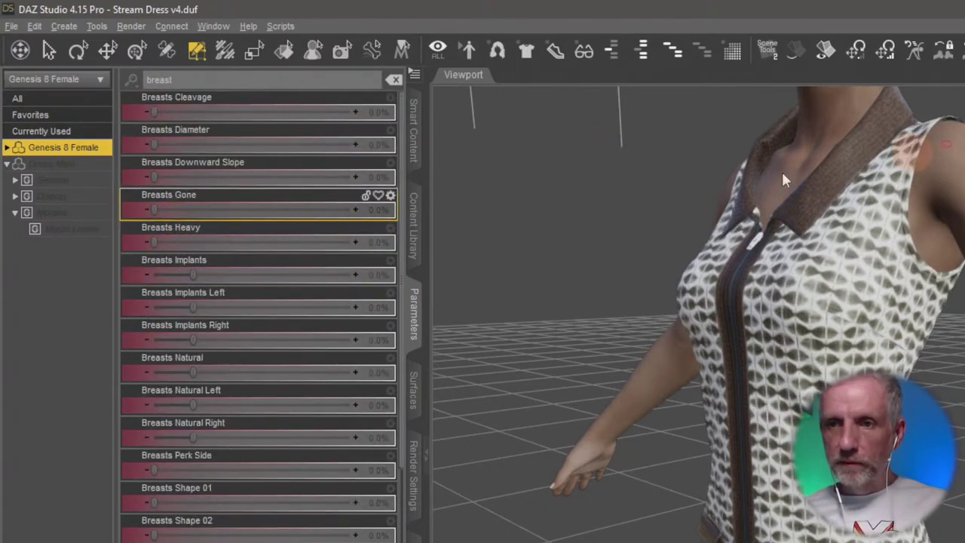
# - Clear the parameter filter and examine the morphs in Dress Main's Morph Loader group
pyautogui.click(71, 229)
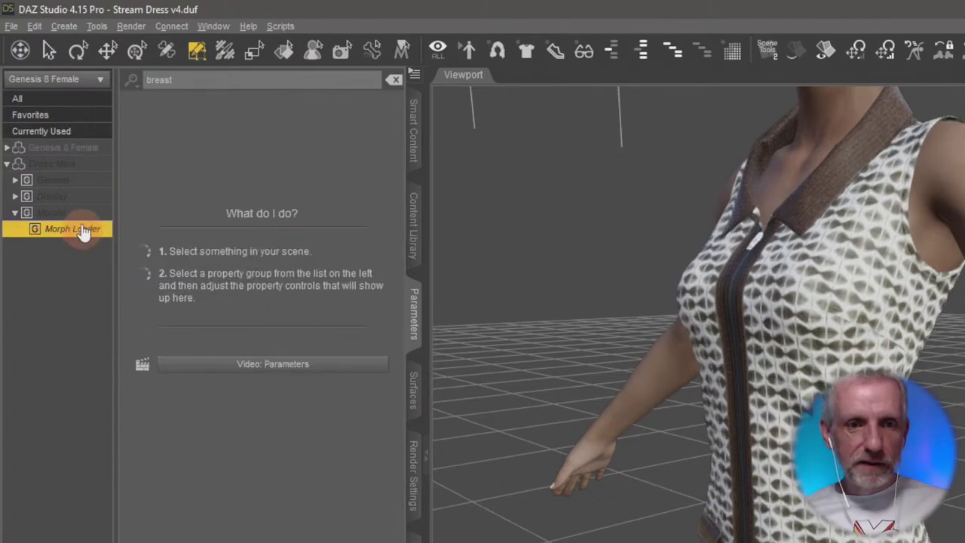
pyautogui.click(75, 214)
pyautogui.click(394, 79)
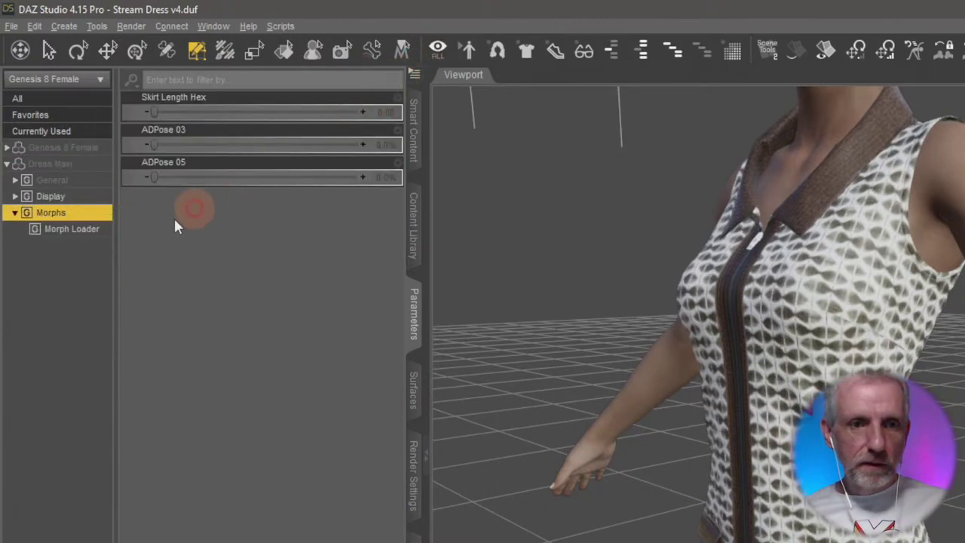
pyautogui.click(71, 229)
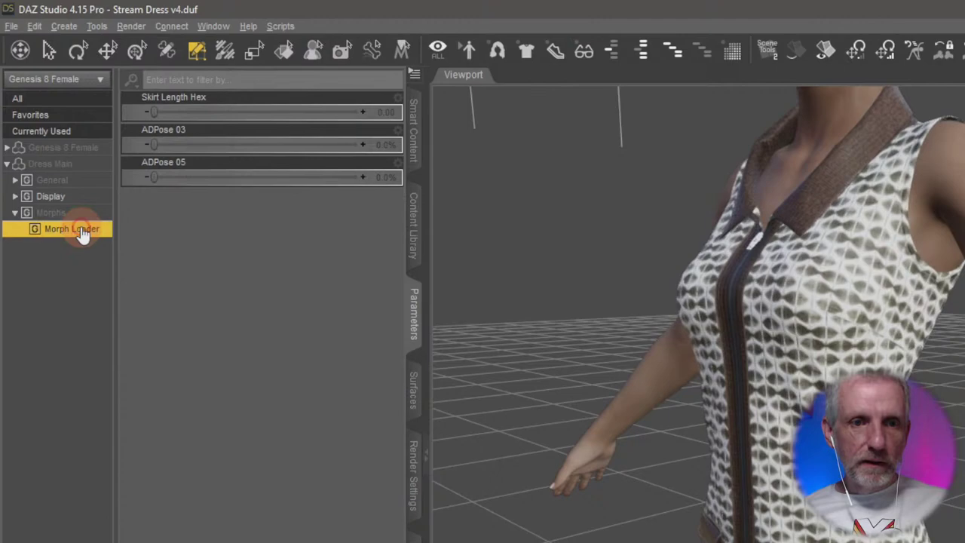
pyautogui.click(361, 142)
pyautogui.click(386, 110)
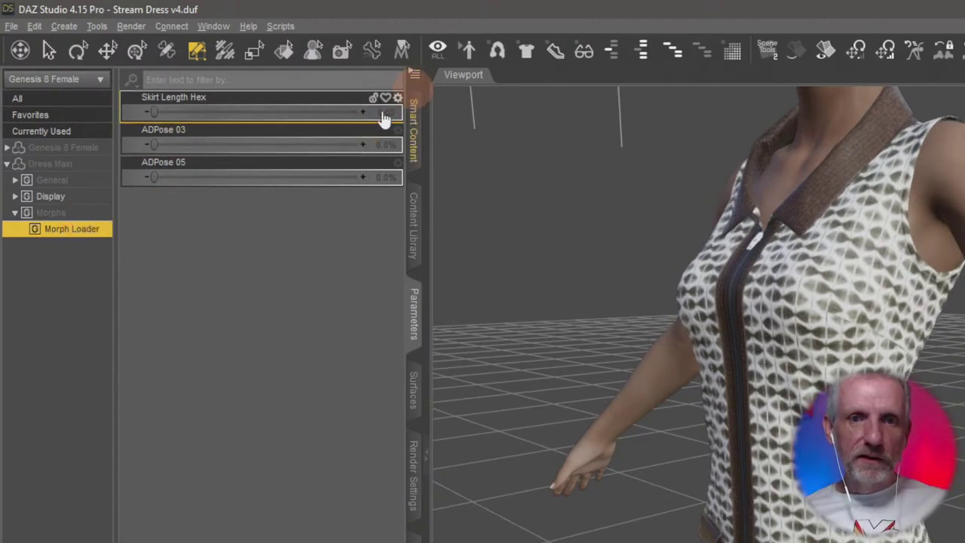
pyautogui.scroll(-2, 626, 327)
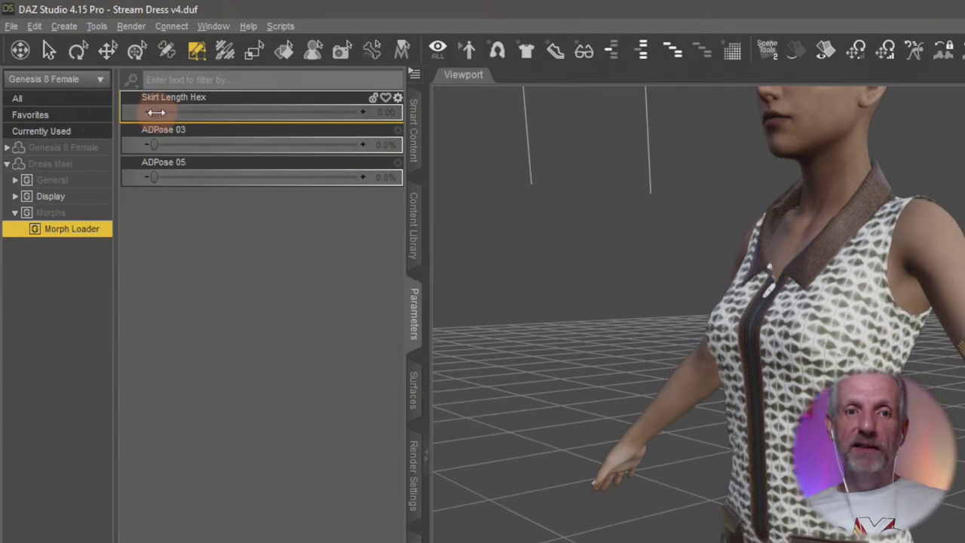
pyautogui.moveTo(204, 113); pyautogui.dragTo(237, 118)
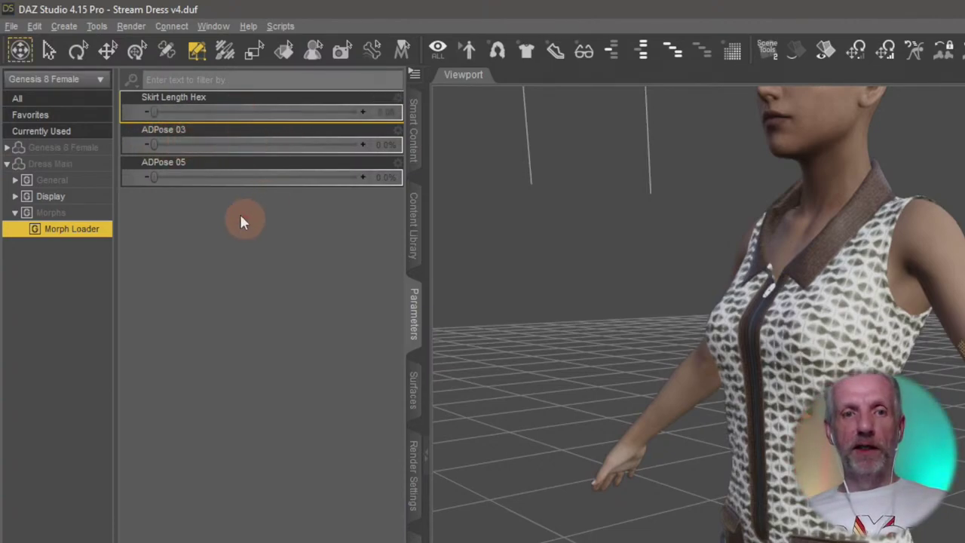
pyautogui.click(256, 168)
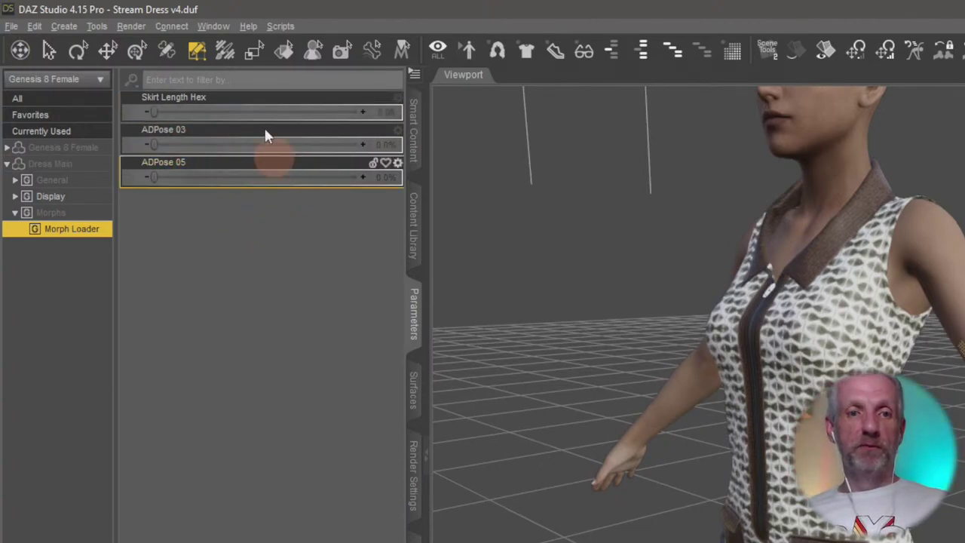
# - Turn on Show Hidden Properties for the parameters and display the Morphs group of Dress Main
pyautogui.click(415, 75)
pyautogui.moveTo(495, 86)
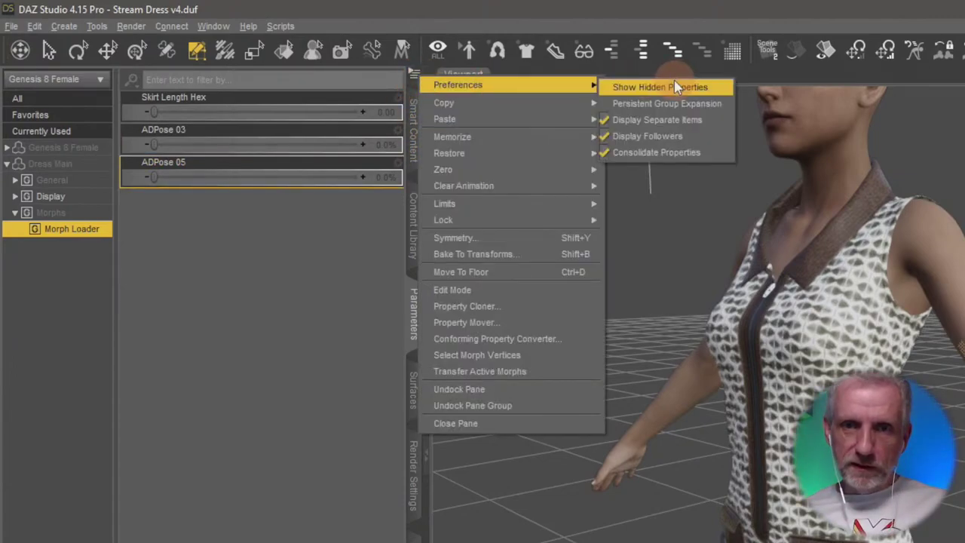
pyautogui.click(670, 84)
pyautogui.click(329, 245)
pyautogui.click(99, 255)
pyautogui.click(83, 215)
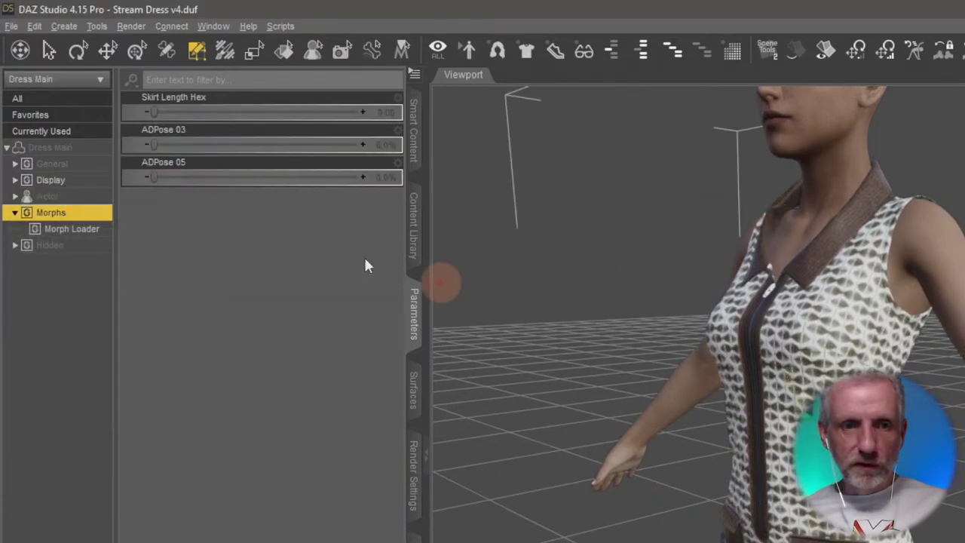
# - Compare the Morph Loader and Hidden property groups of Dress Main, ending on the hidden properties
pyautogui.click(69, 247)
pyautogui.click(89, 230)
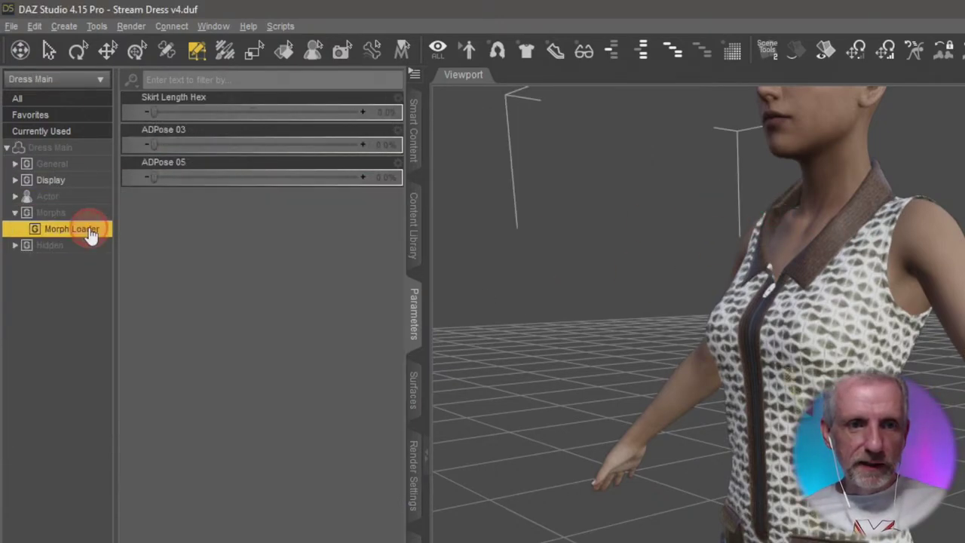
pyautogui.click(240, 139)
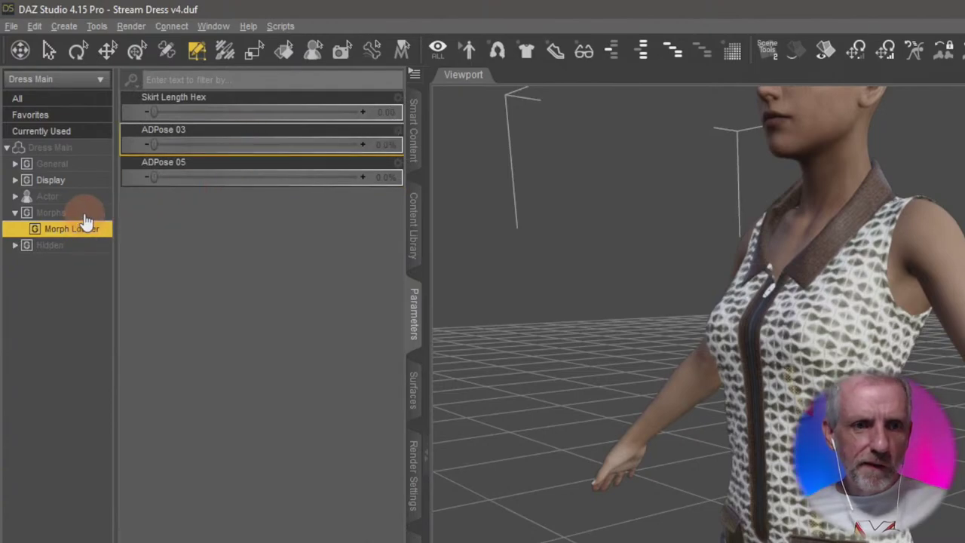
pyautogui.click(87, 245)
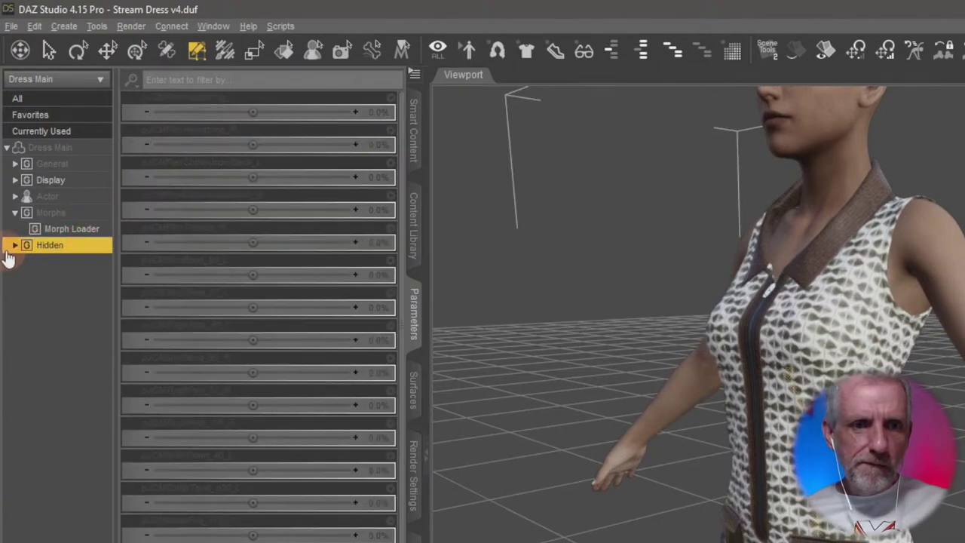
# - Switch to File Explorer and check the files in the Pose Morphs and Fit Morphs folders under OBJs, then minimize it
pyautogui.hotkey('alt', 'Tab')
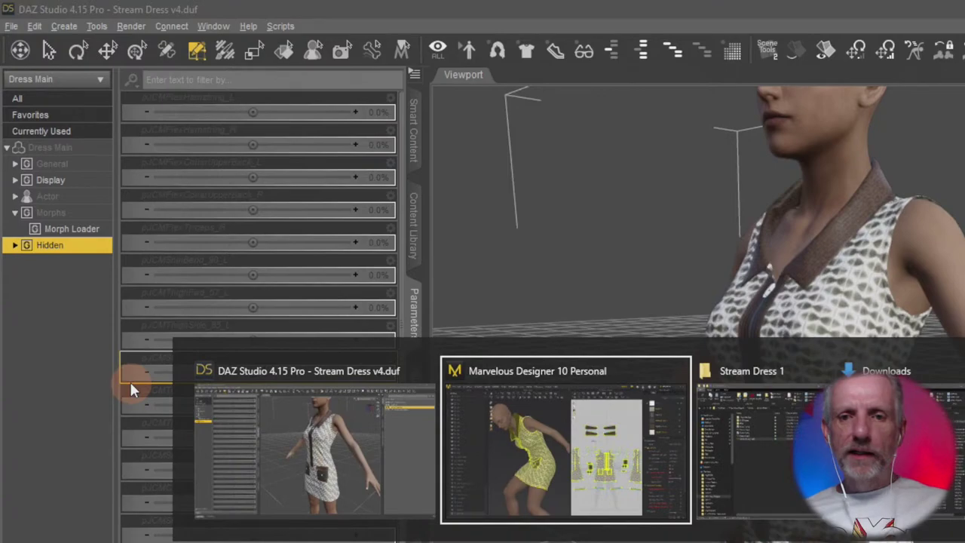
pyautogui.hotkey('alt', 'Tab')
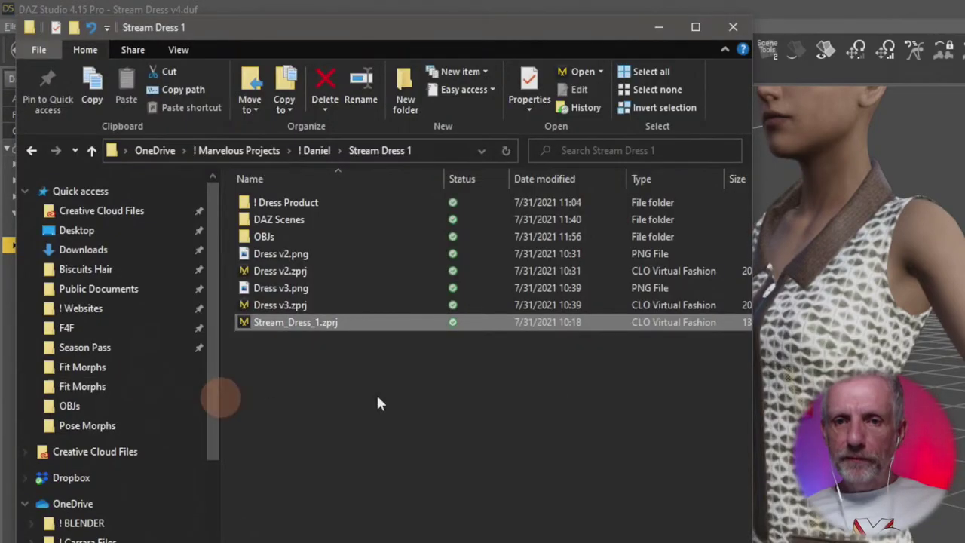
pyautogui.click(320, 237)
pyautogui.doubleClick(320, 237)
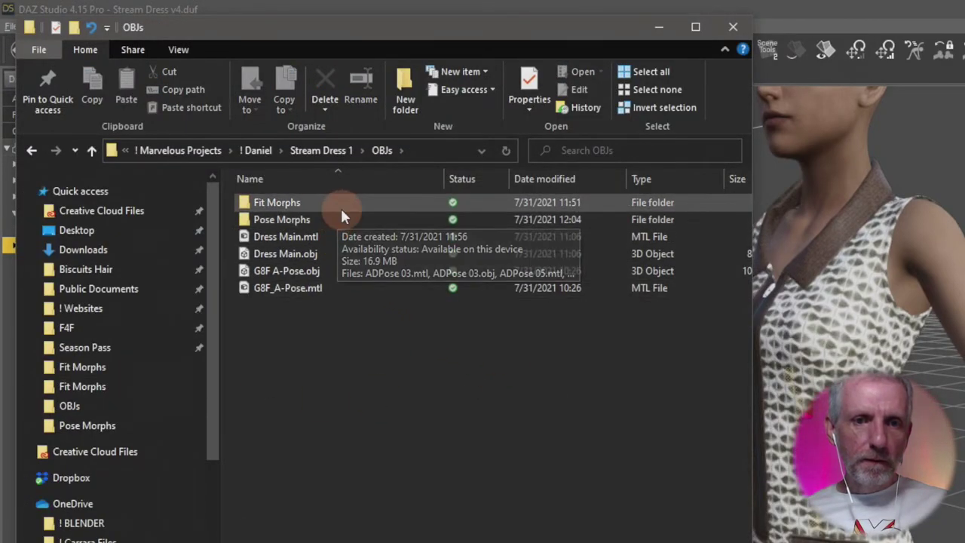
pyautogui.doubleClick(340, 219)
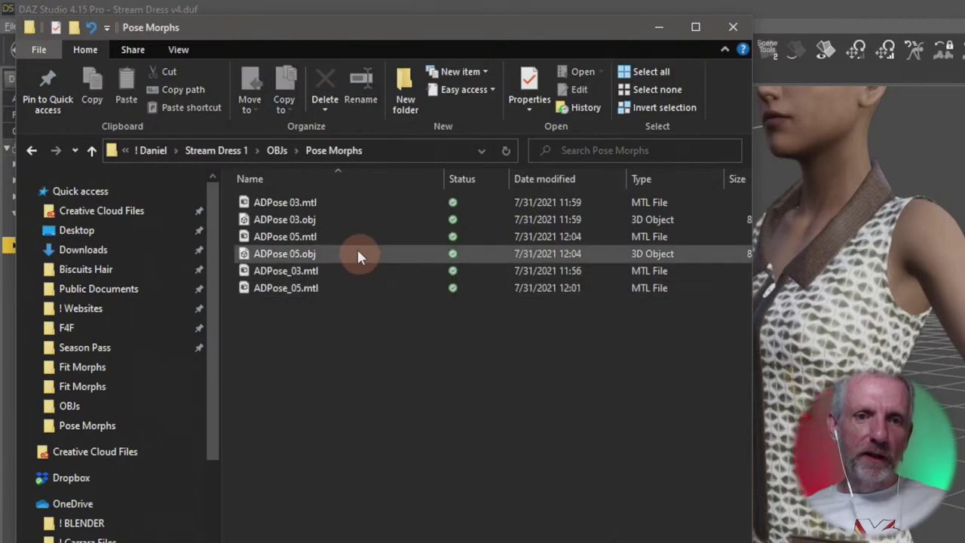
pyautogui.click(91, 153)
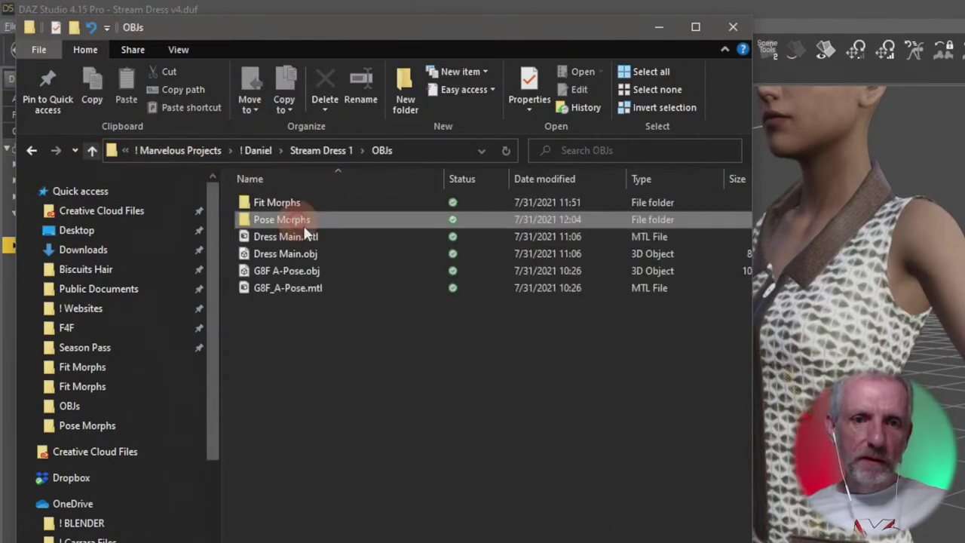
pyautogui.doubleClick(331, 203)
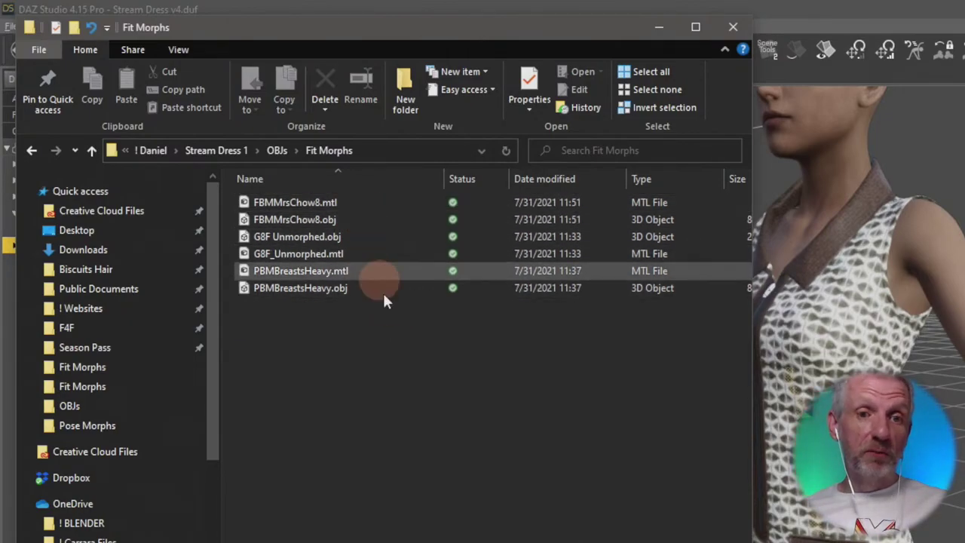
pyautogui.click(653, 34)
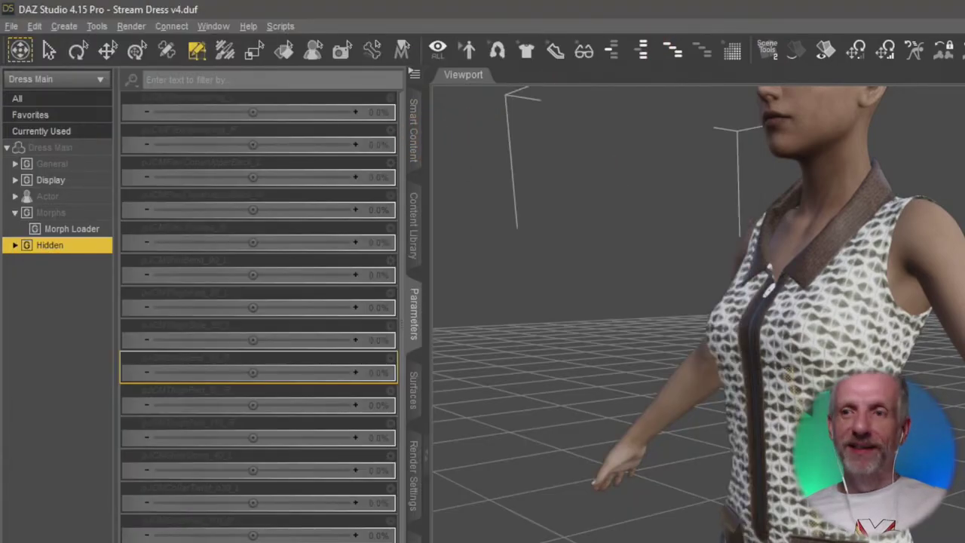
# - Search Dress Main's hidden properties for "heavy", keeping that filter while switching to Genesis 8 Female
pyautogui.click(323, 83)
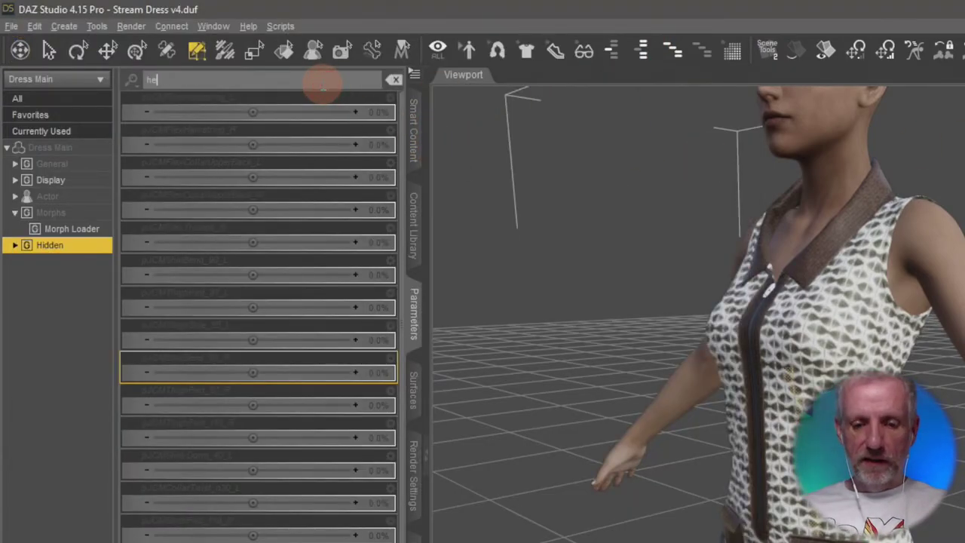
pyautogui.write('heavy')
pyautogui.press('BackSpace')
pyautogui.press('BackSpace')
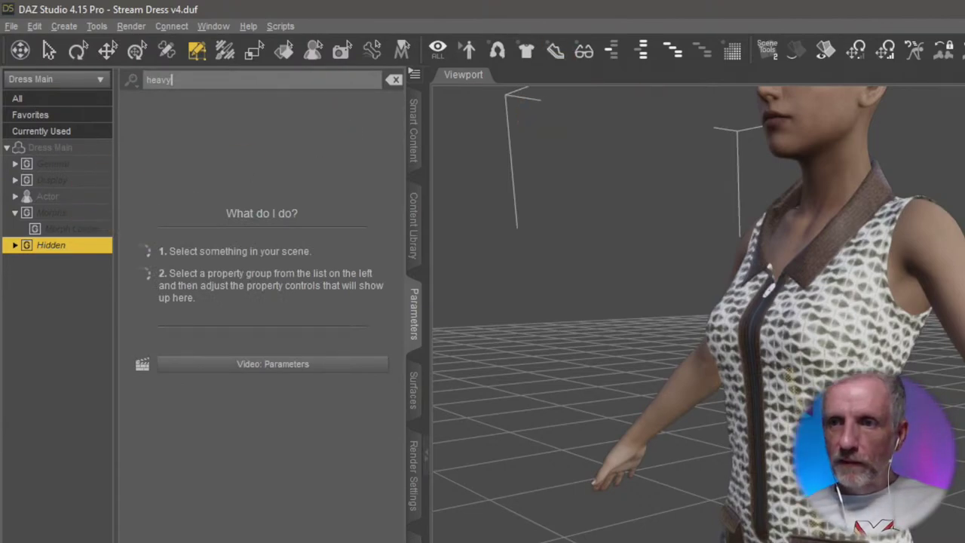
pyautogui.click(618, 267)
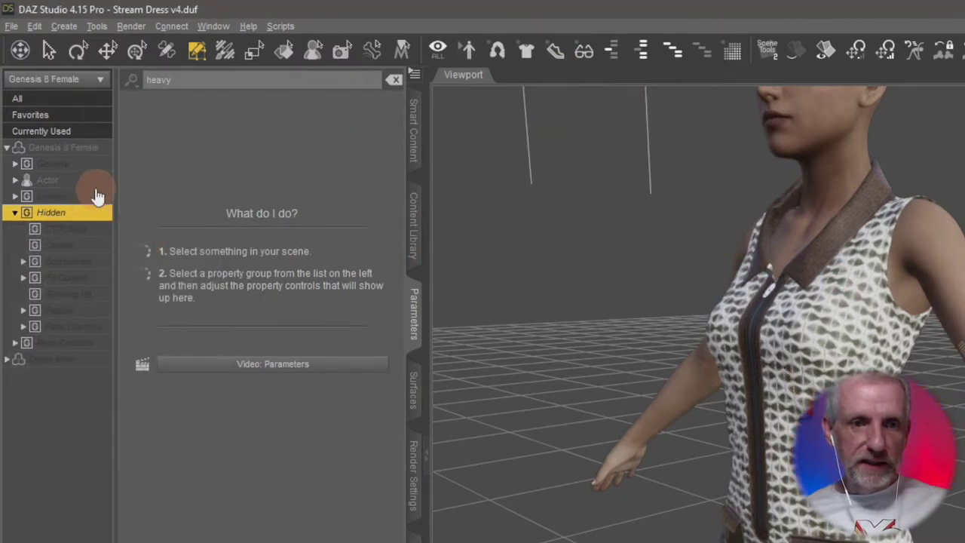
# - Test the dress fit with Genesis 8 Female's Breasts Heavy actor morph at 100%, and return the morph to 0%
pyautogui.click(97, 186)
pyautogui.click(154, 114)
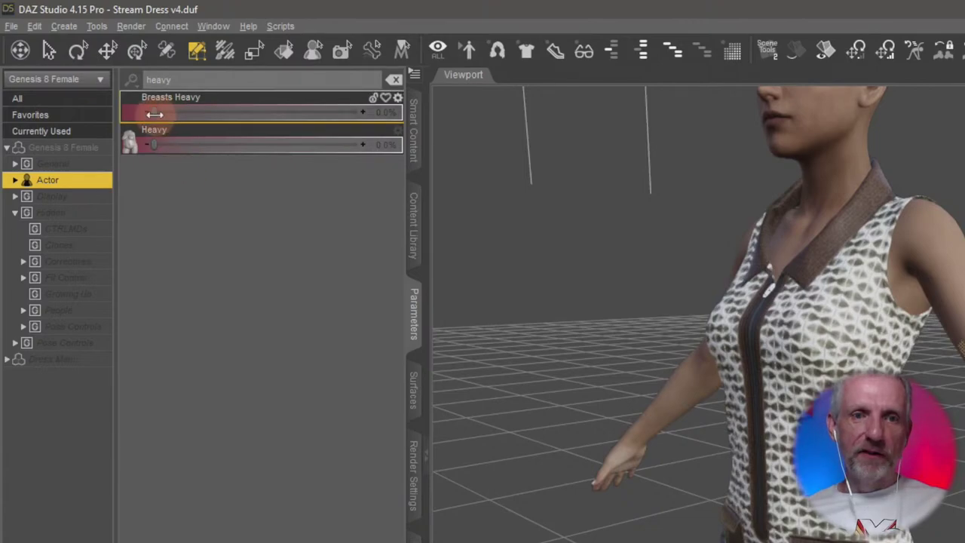
pyautogui.moveTo(154, 112); pyautogui.dragTo(570, 269)
pyautogui.scroll(3, 784, 381)
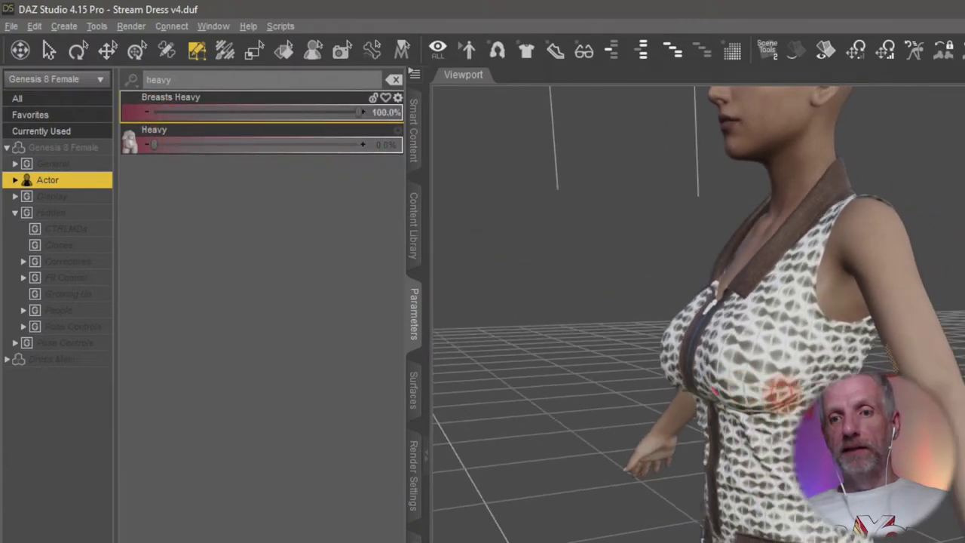
pyautogui.moveTo(784, 331); pyautogui.dragTo(781, 373, button='middle')
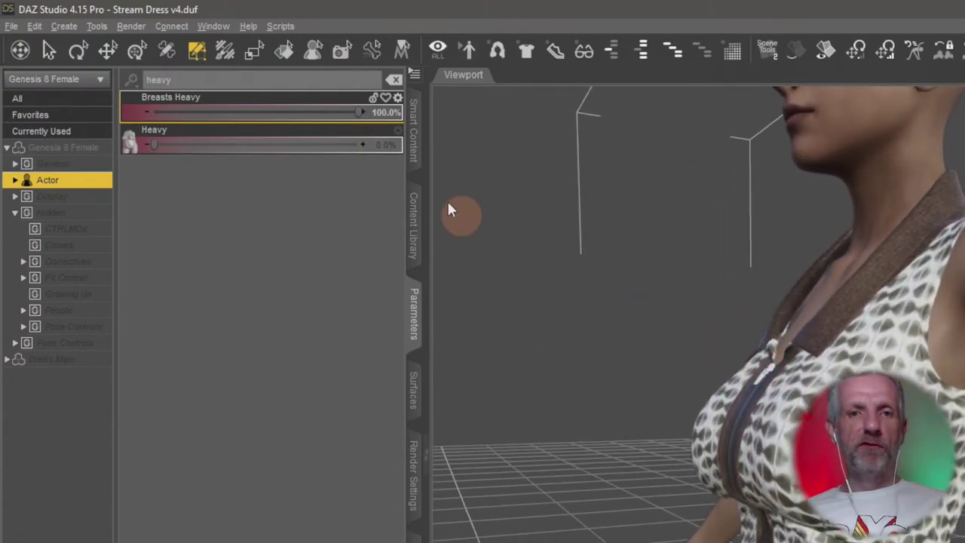
pyautogui.moveTo(362, 113); pyautogui.dragTo(415, 147)
pyautogui.keyDown('alt'); pyautogui.moveTo(758, 435); pyautogui.dragTo(765, 438); pyautogui.keyUp('alt')
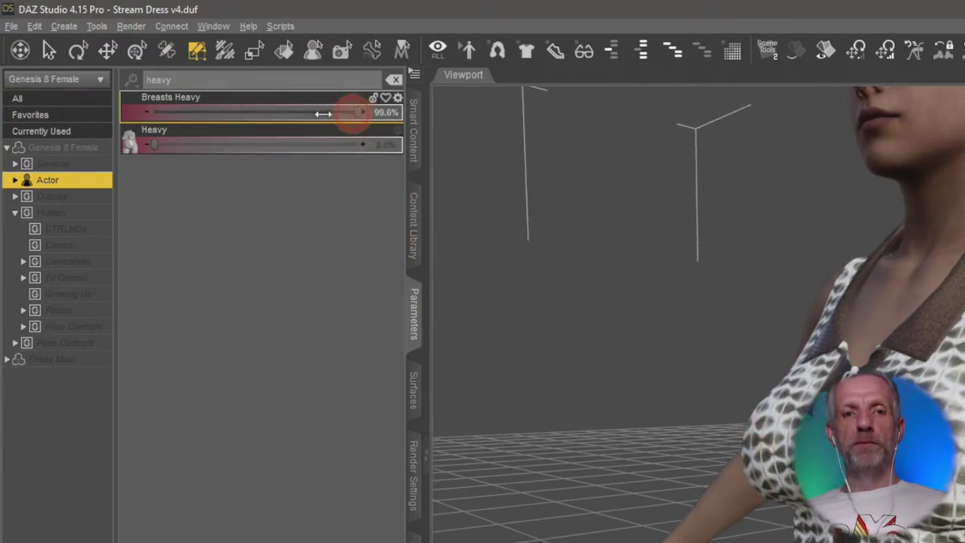
pyautogui.moveTo(323, 113); pyautogui.dragTo(114, 108)
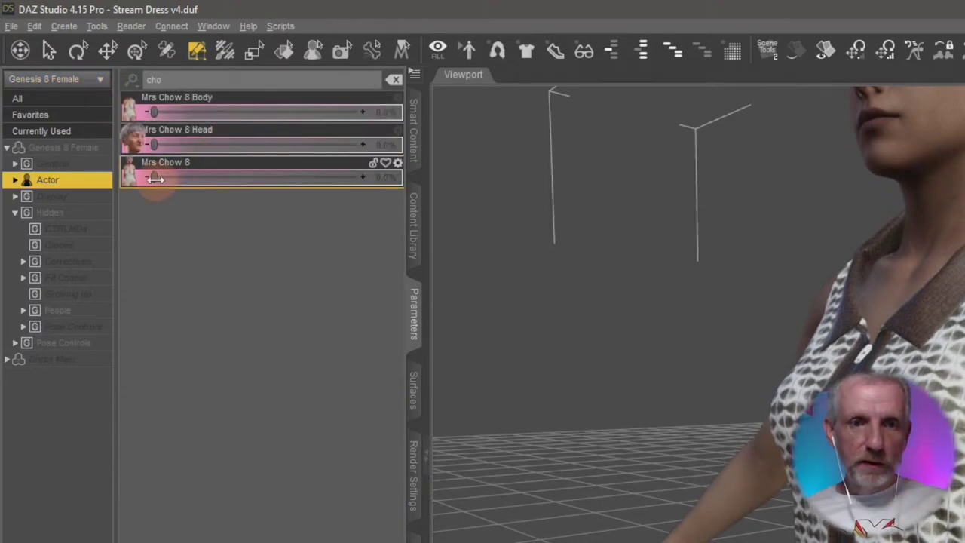
# - Filter the actor morphs for "cho" and test the dress fit with Mrs Chow 8 at about 82.5%, returning it to 0%
pyautogui.moveTo(155, 177); pyautogui.dragTo(322, 187)
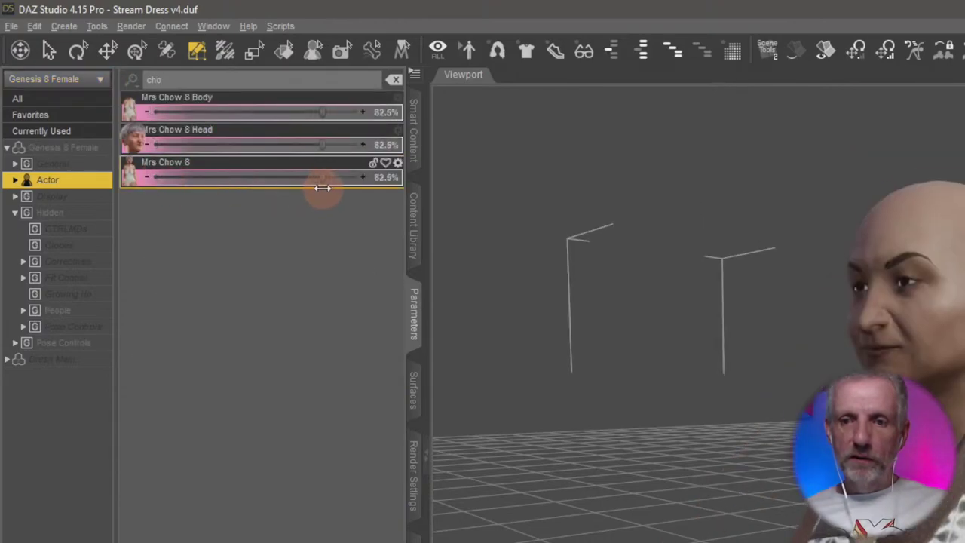
pyautogui.click(617, 358)
pyautogui.click(262, 243)
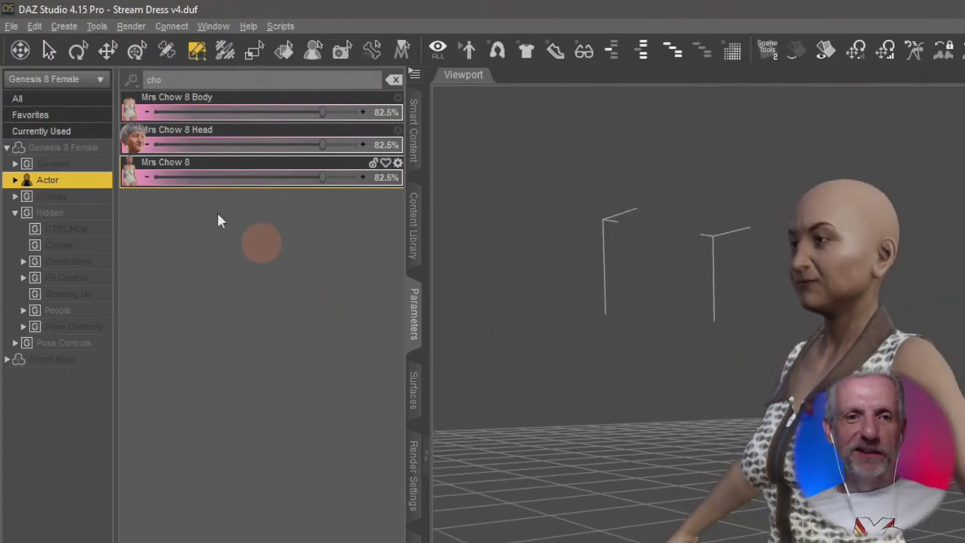
pyautogui.click(301, 178)
pyautogui.moveTo(369, 179); pyautogui.dragTo(112, 201)
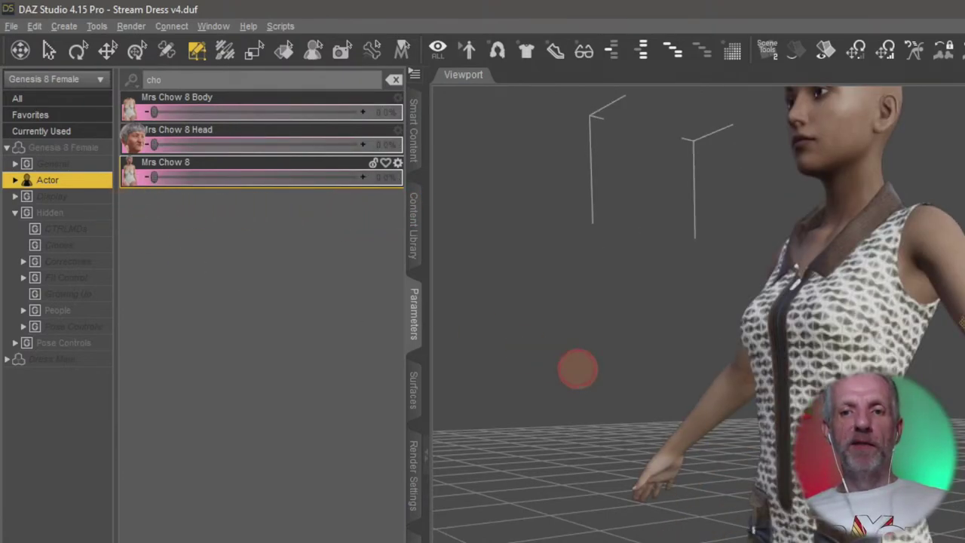
pyautogui.moveTo(578, 369); pyautogui.dragTo(576, 340)
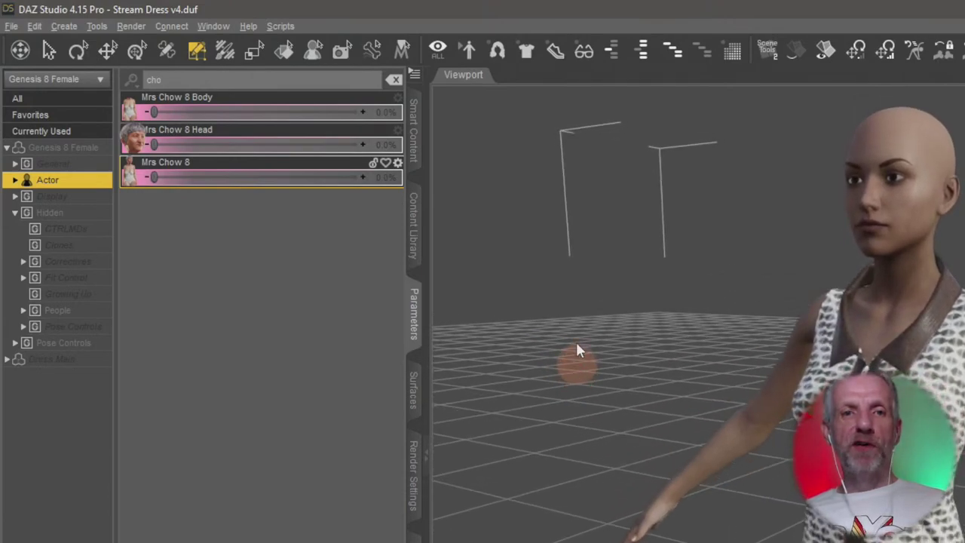
# - Save the scene through Save As in the DAZ Scenes folder, basing the file name on Stream Dress v4.duf
pyautogui.click(14, 25)
pyautogui.moveTo(92, 141)
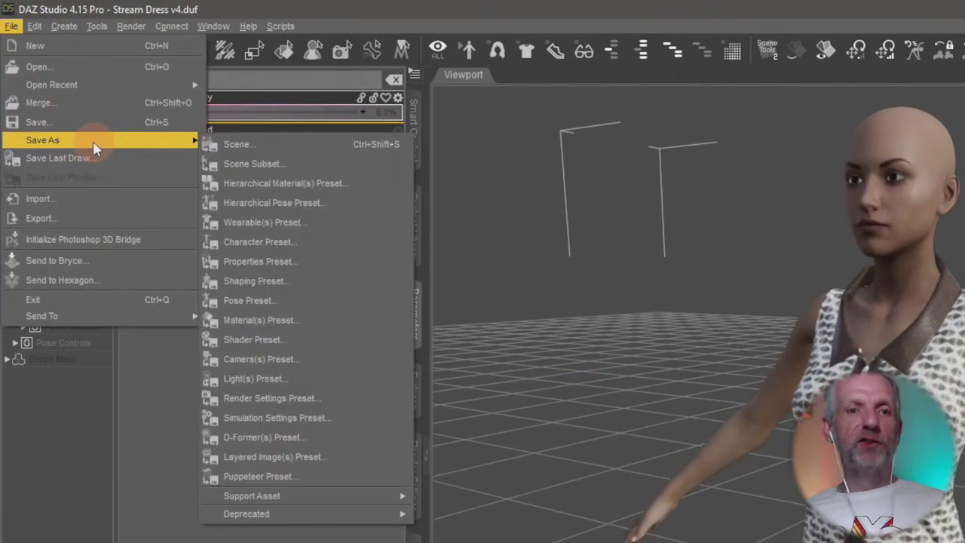
pyautogui.click(311, 143)
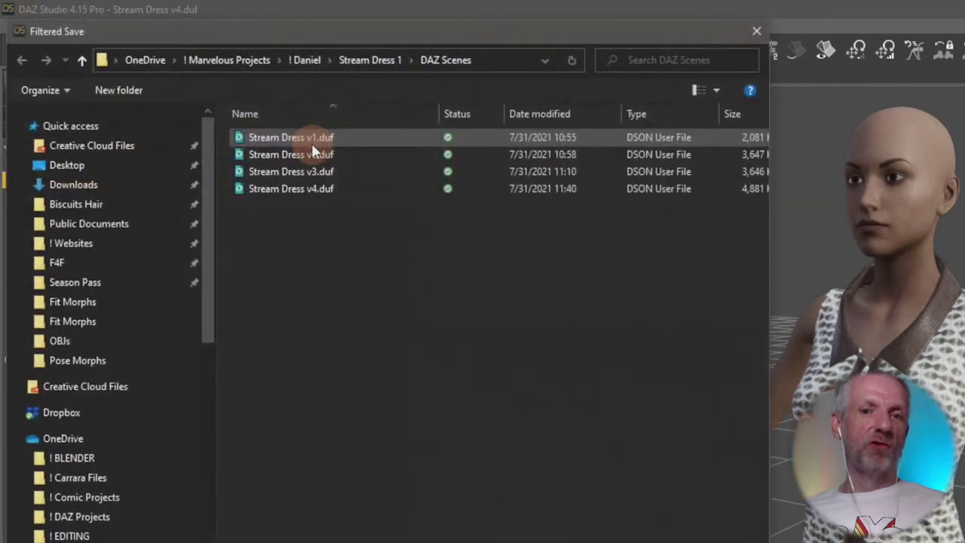
pyautogui.click(334, 188)
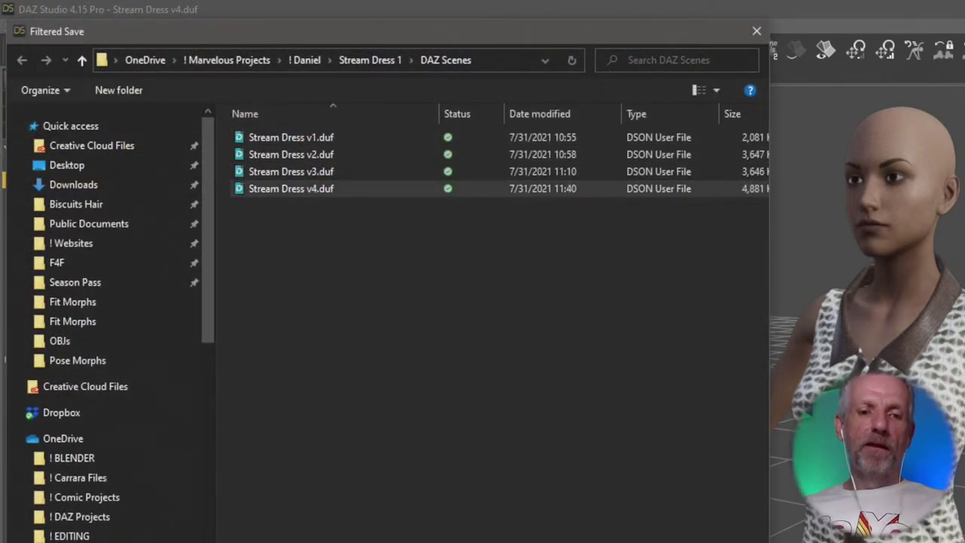
pyautogui.press('Return')
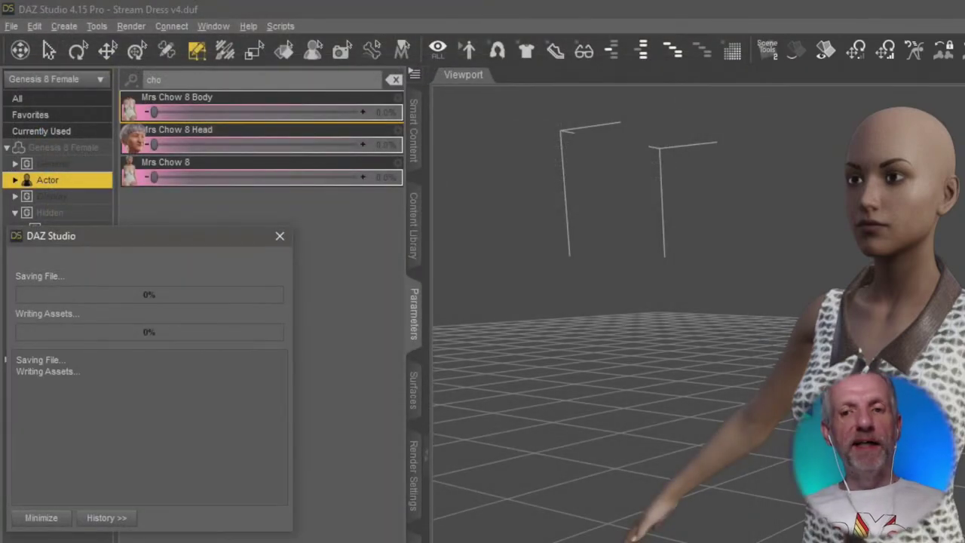